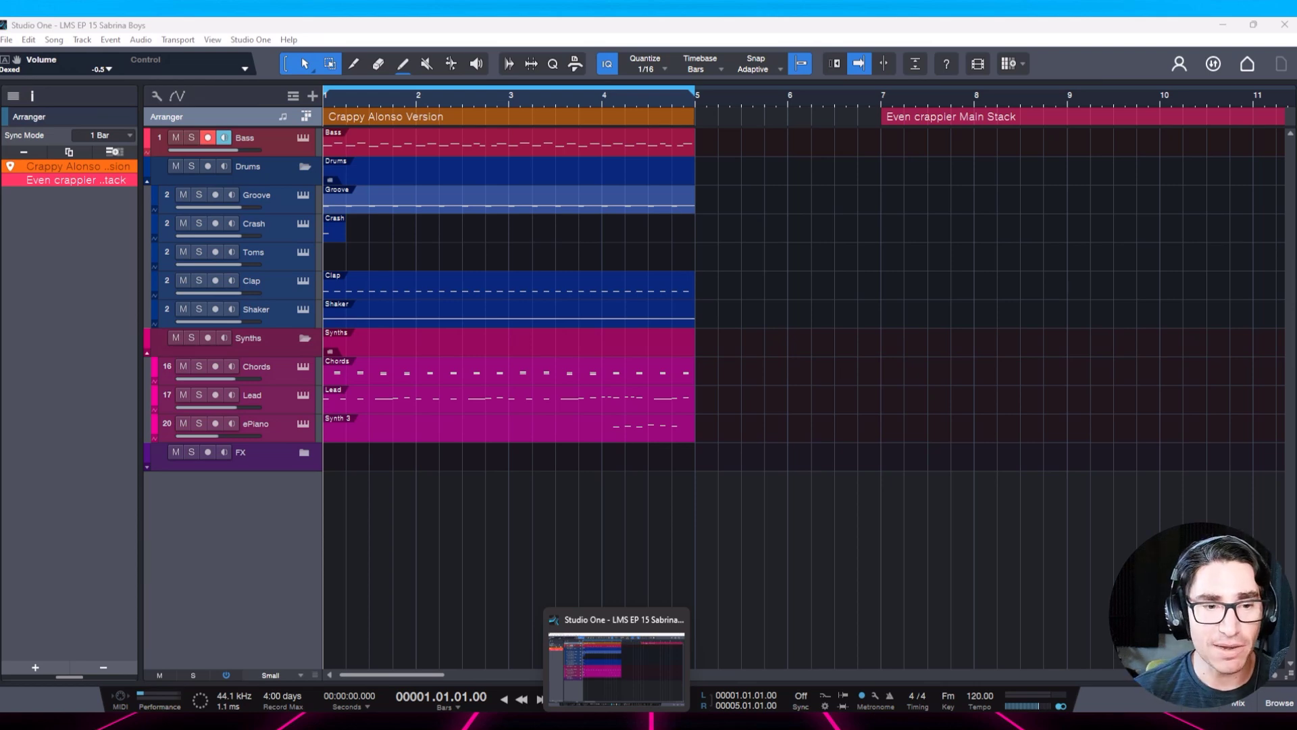
Open the song notes, move their window aside, and add "bpm" after the 120 in the tempo line.
{"action": "left_click", "coordinate": [626, 676]}
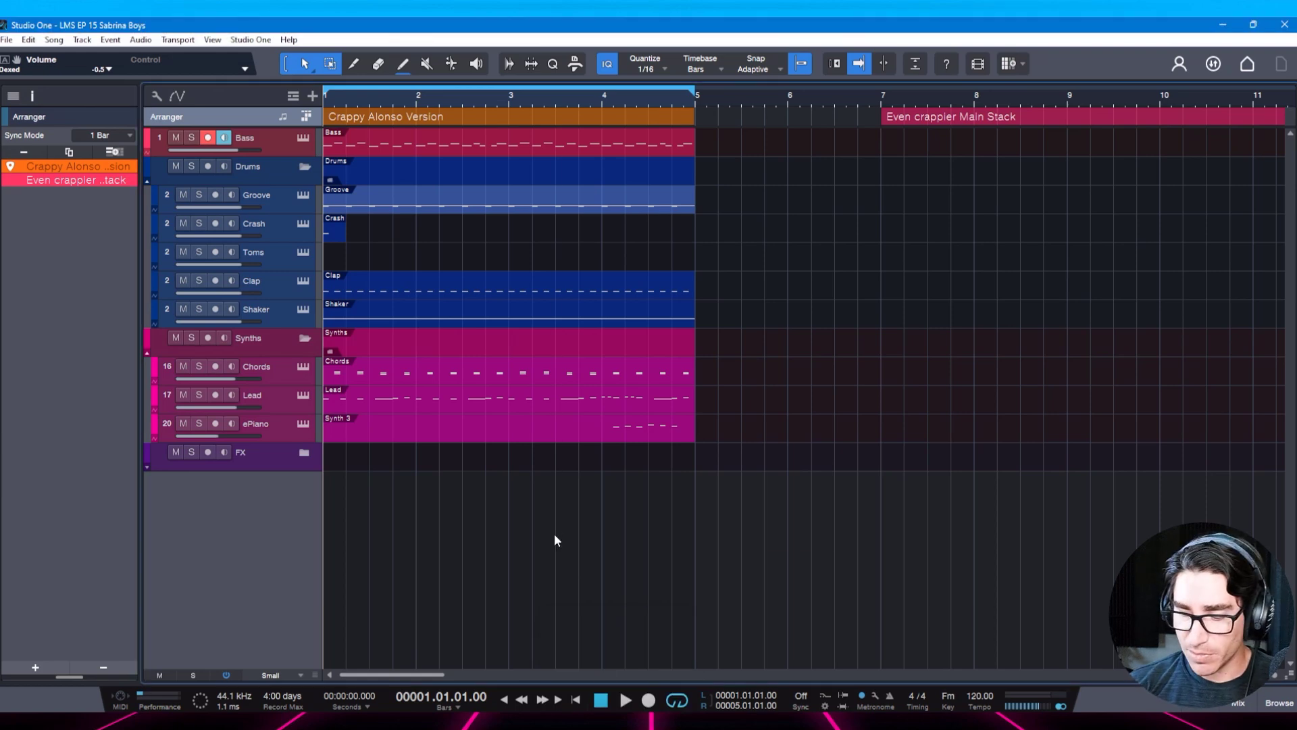
{"action": "key", "text": "ctrl+i"}
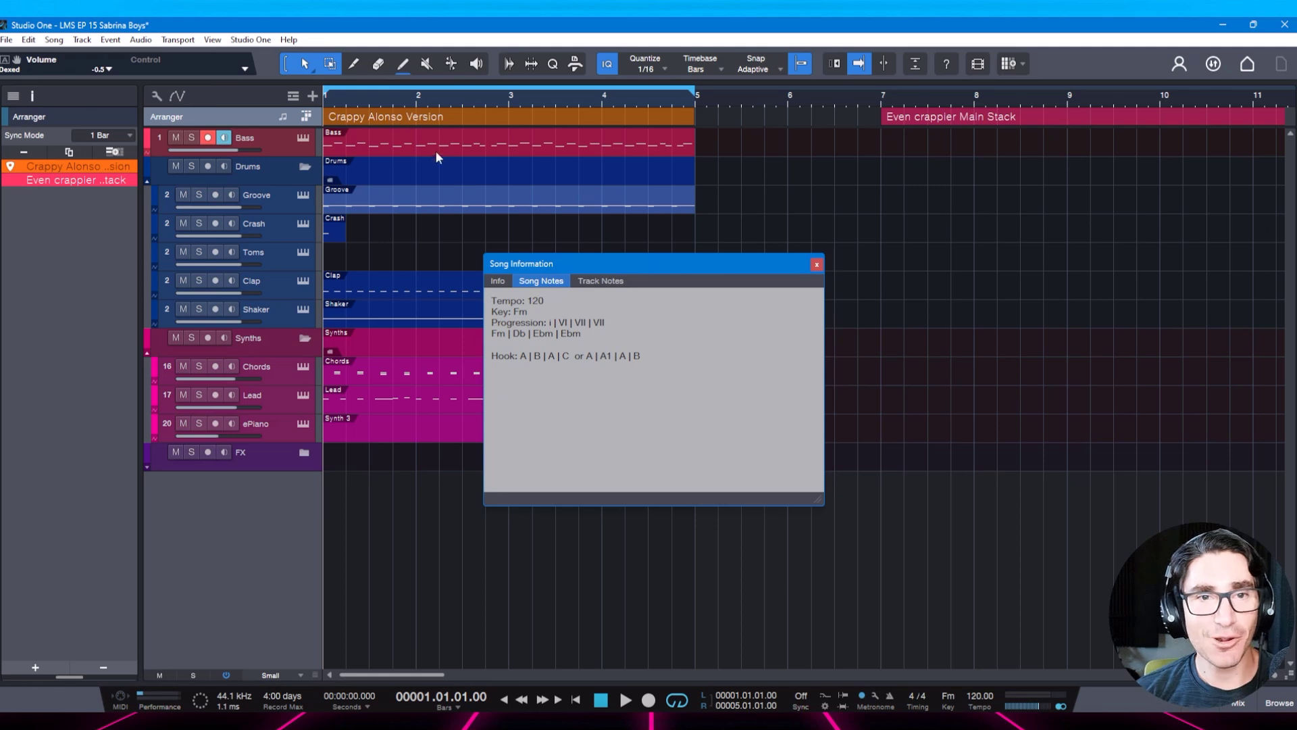
{"action": "left_click_drag", "start_coordinate": [594, 263], "coordinate": [503, 249]}
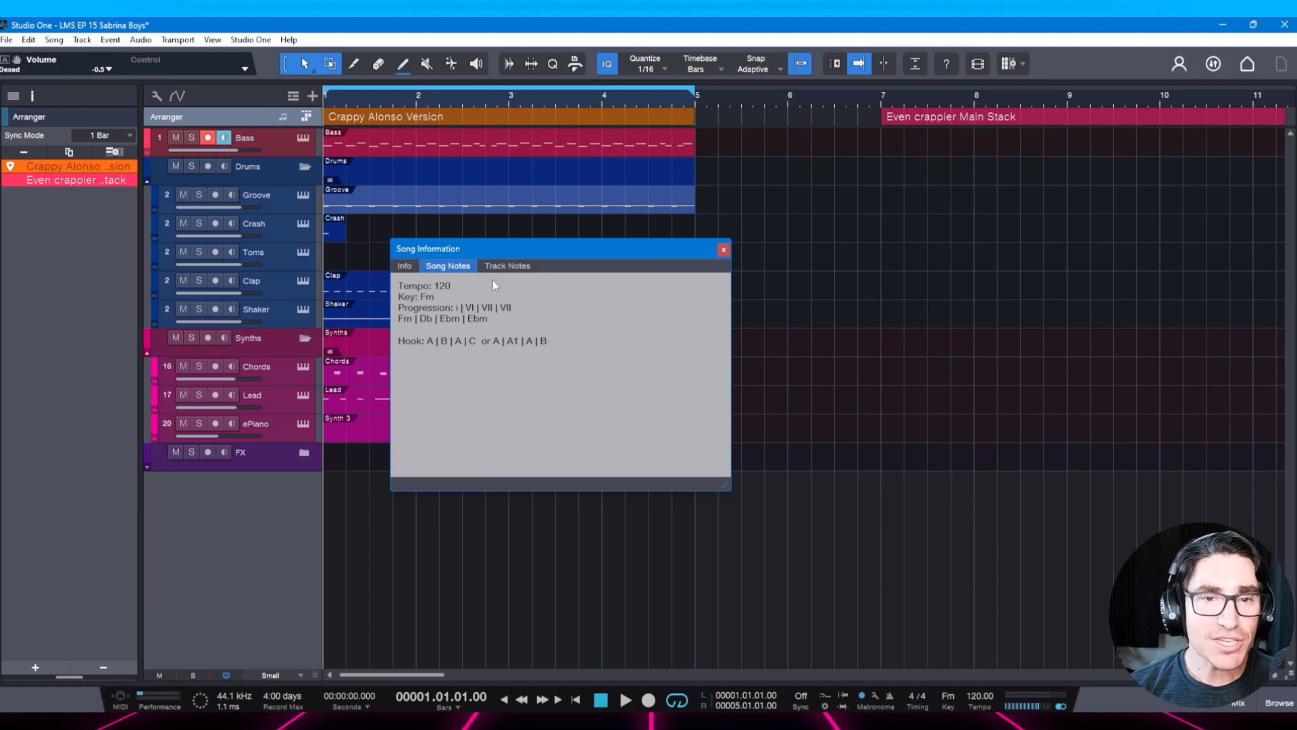
{"action": "left_click", "coordinate": [448, 287]}
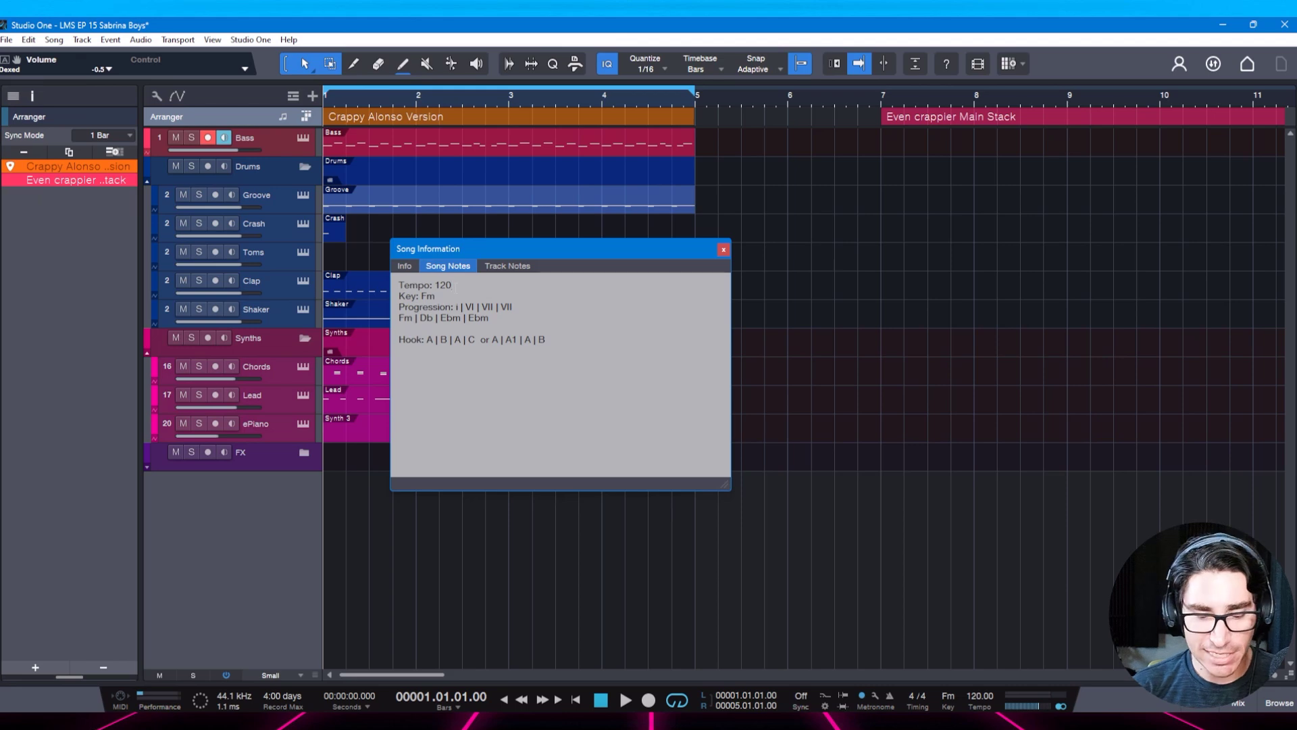
{"action": "type", "text": "bpm"}
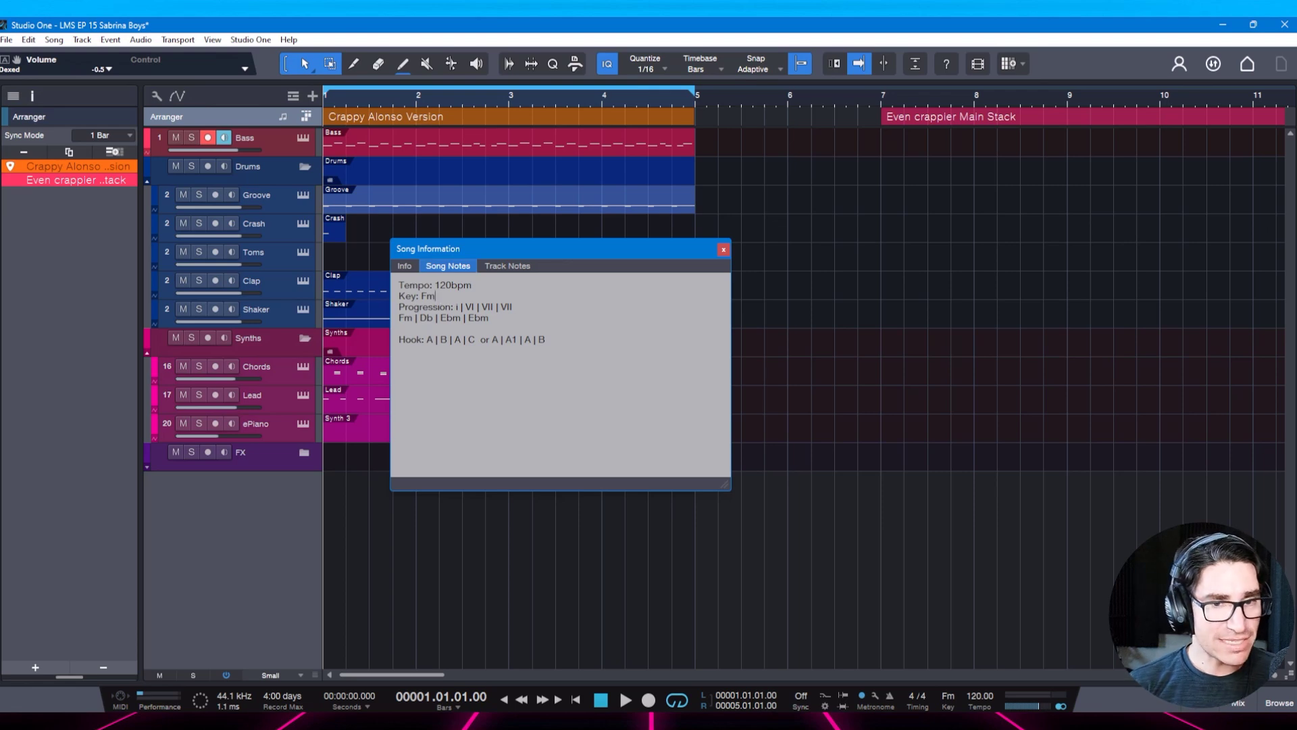
Highlight the progression numerals i, VI and VII | VII one after another in the song notes.
{"action": "left_click_drag", "start_coordinate": [460, 307], "coordinate": [455, 307]}
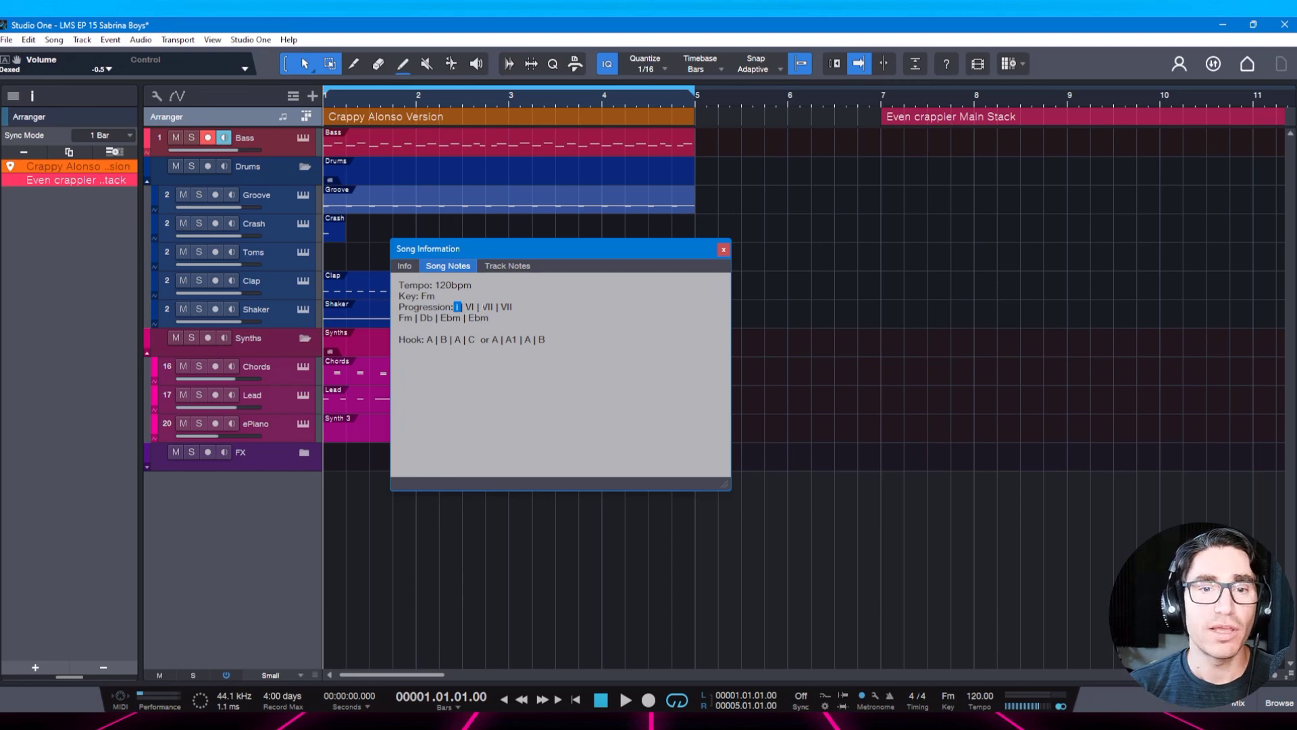
{"action": "double_click", "coordinate": [470, 307]}
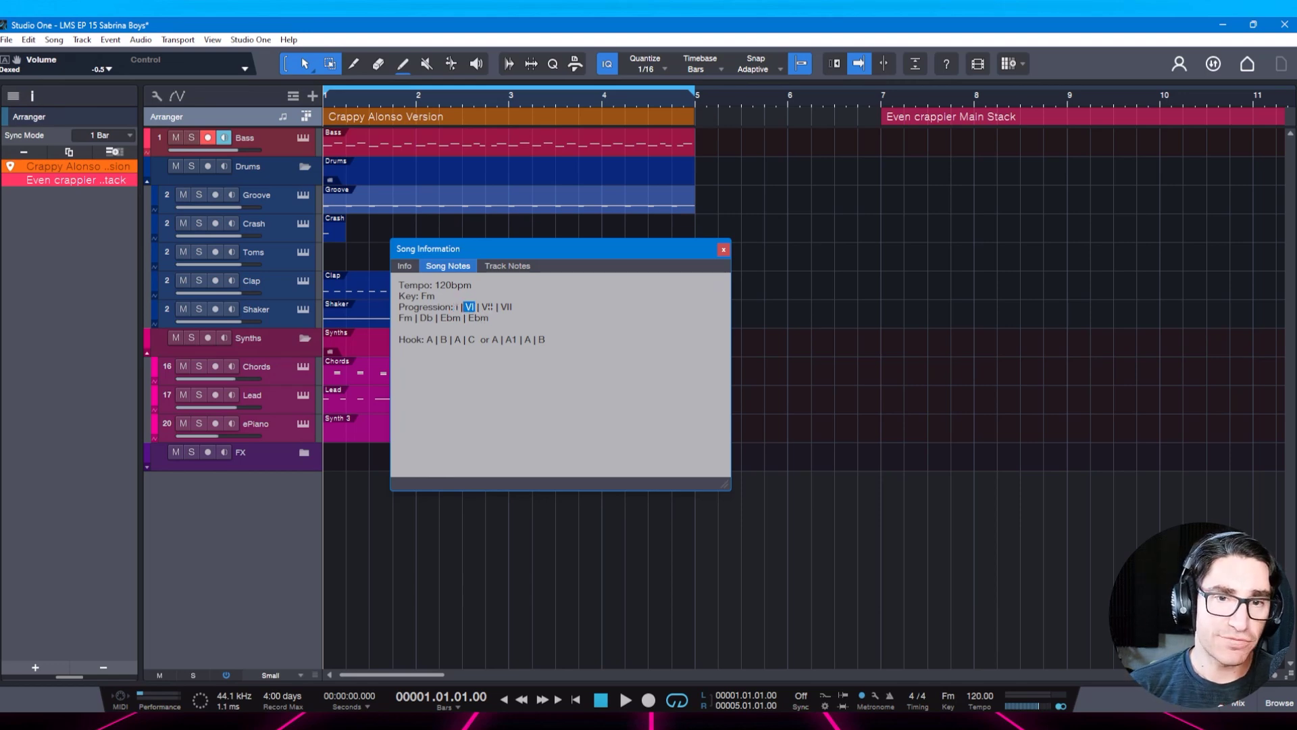
{"action": "left_click_drag", "start_coordinate": [483, 307], "coordinate": [513, 307]}
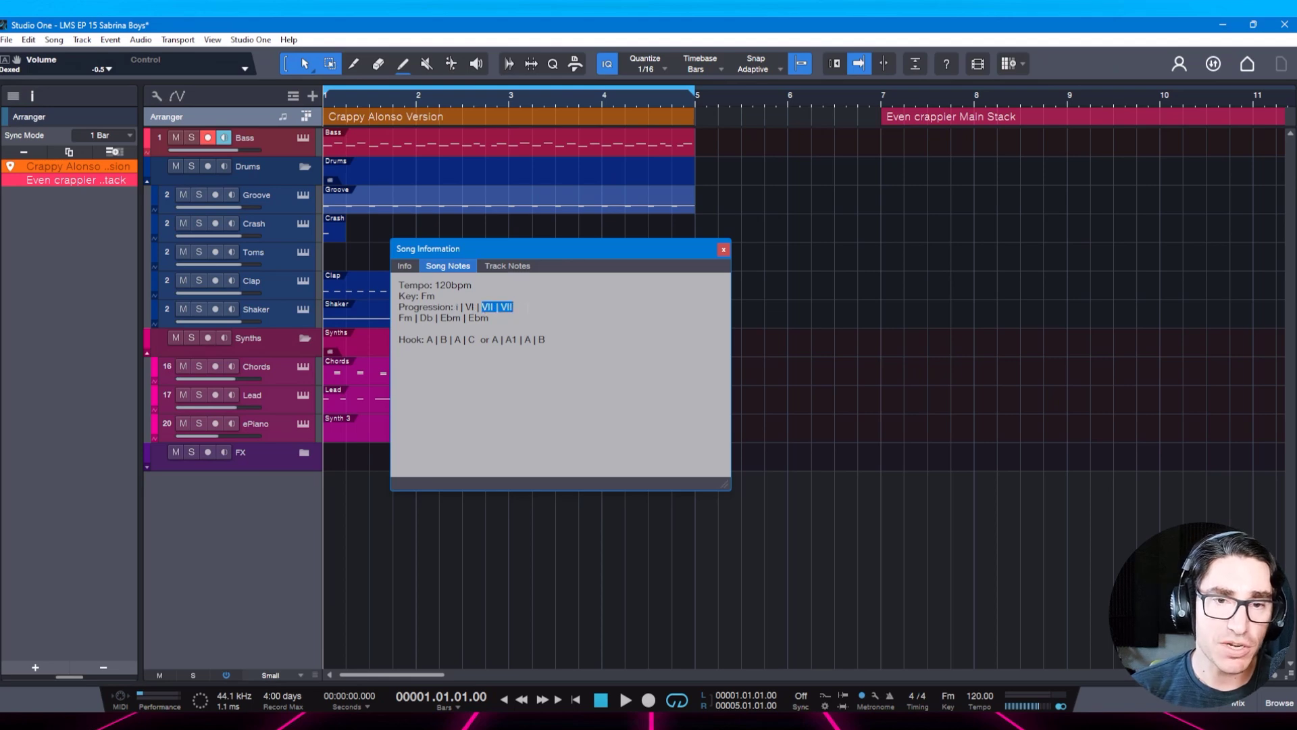
Change both Ebm chords in the notes' chord line to Eb.
{"action": "left_click", "coordinate": [514, 307]}
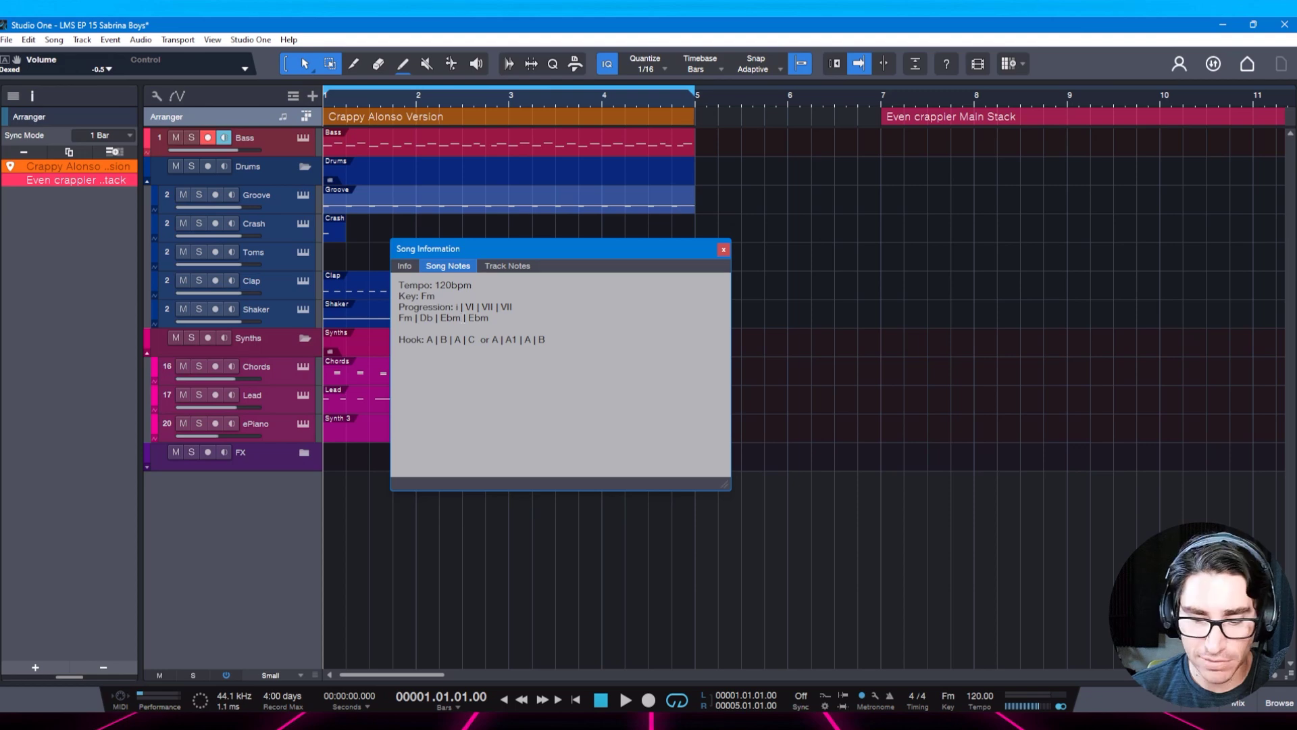
{"action": "key", "text": "BackSpace"}
{"action": "key", "text": "BackSpace"}
{"action": "type", "text": "b"}
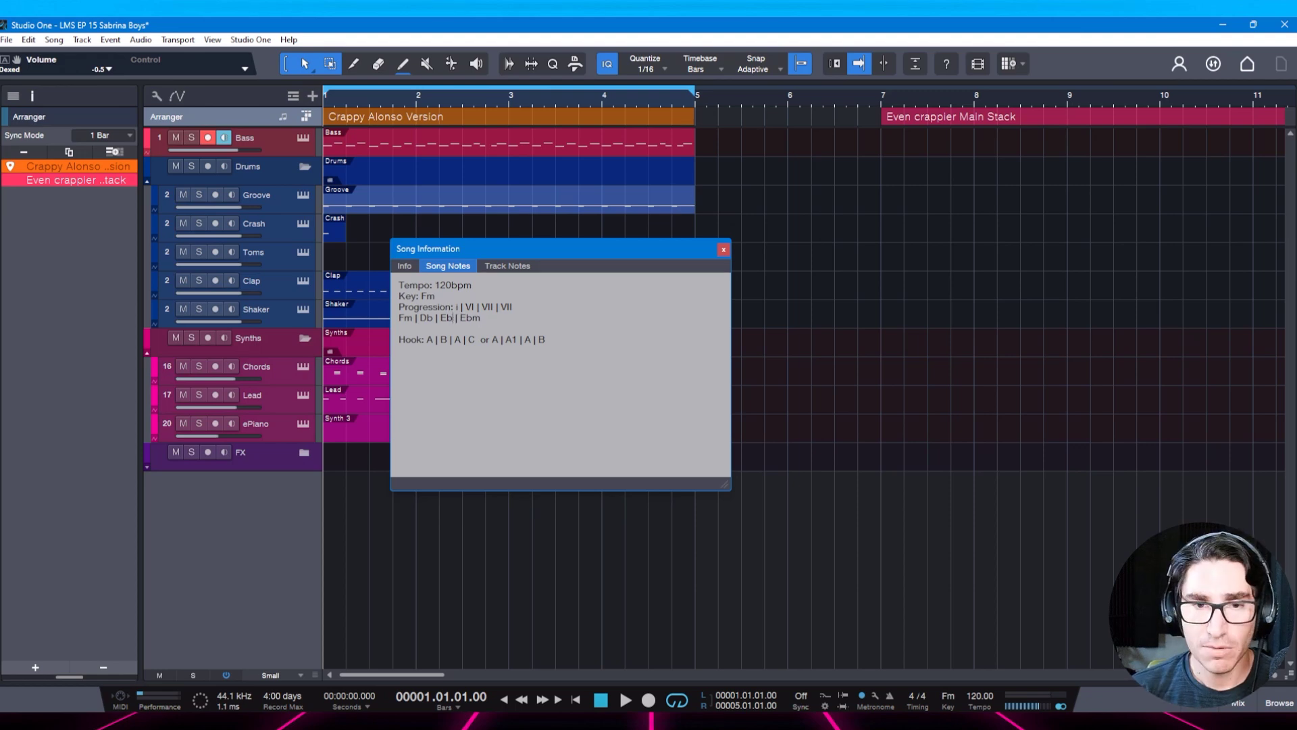
{"action": "key", "text": "End"}
{"action": "key", "text": "BackSpace"}
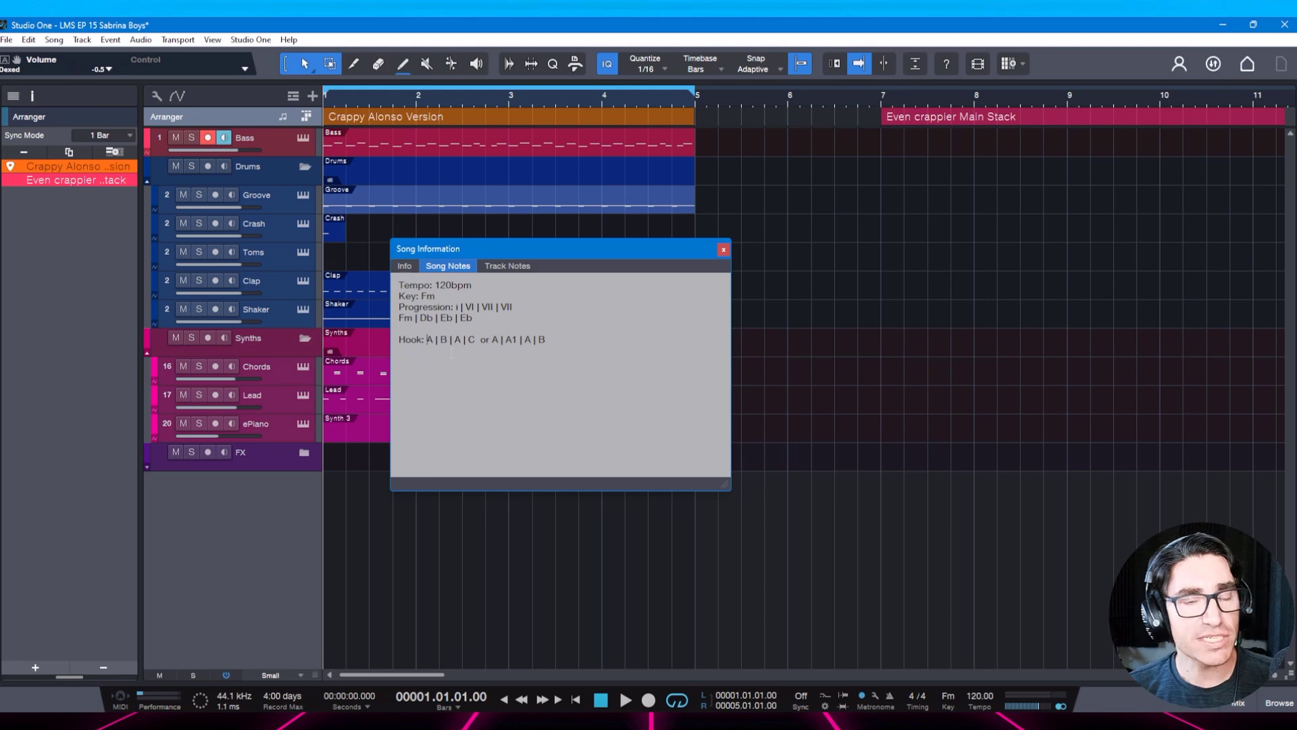
Go through the A | B | A | C hook pattern in the song notes, highlighting its individual letters.
{"action": "double_click", "coordinate": [430, 340]}
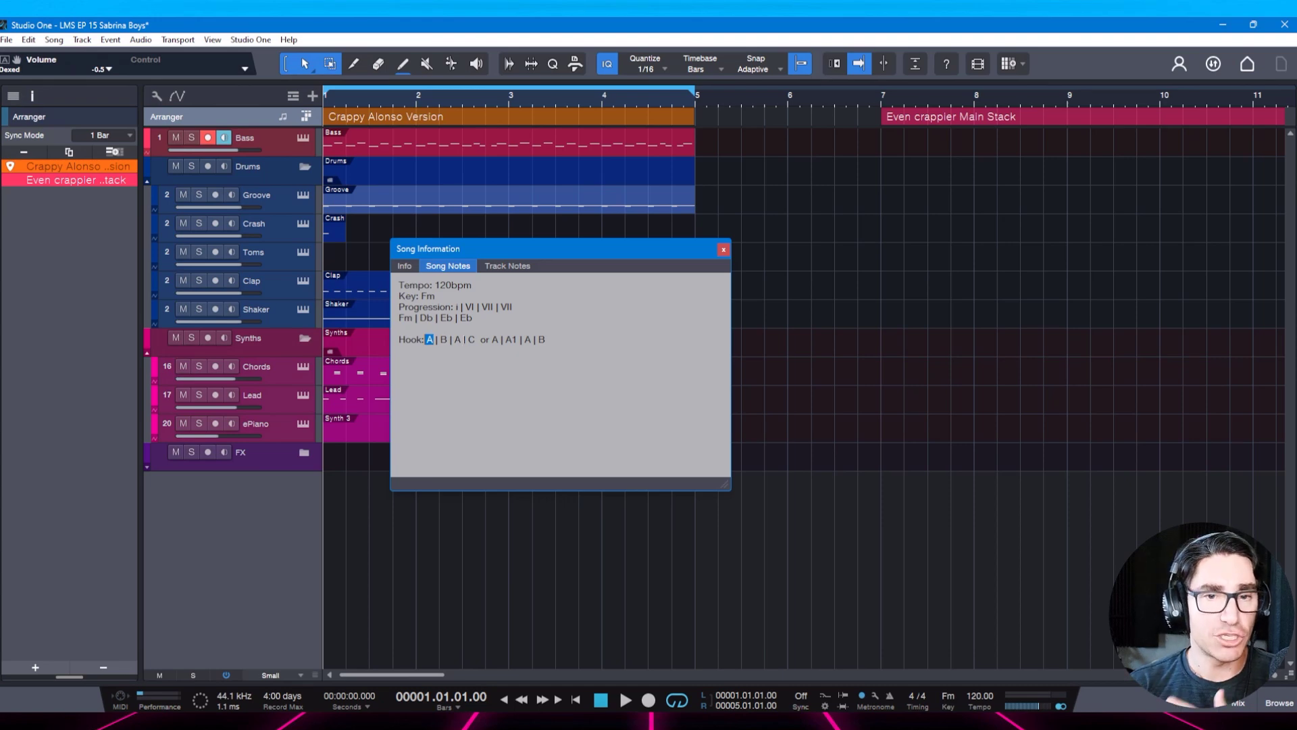
{"action": "left_click_drag", "start_coordinate": [464, 340], "coordinate": [457, 340]}
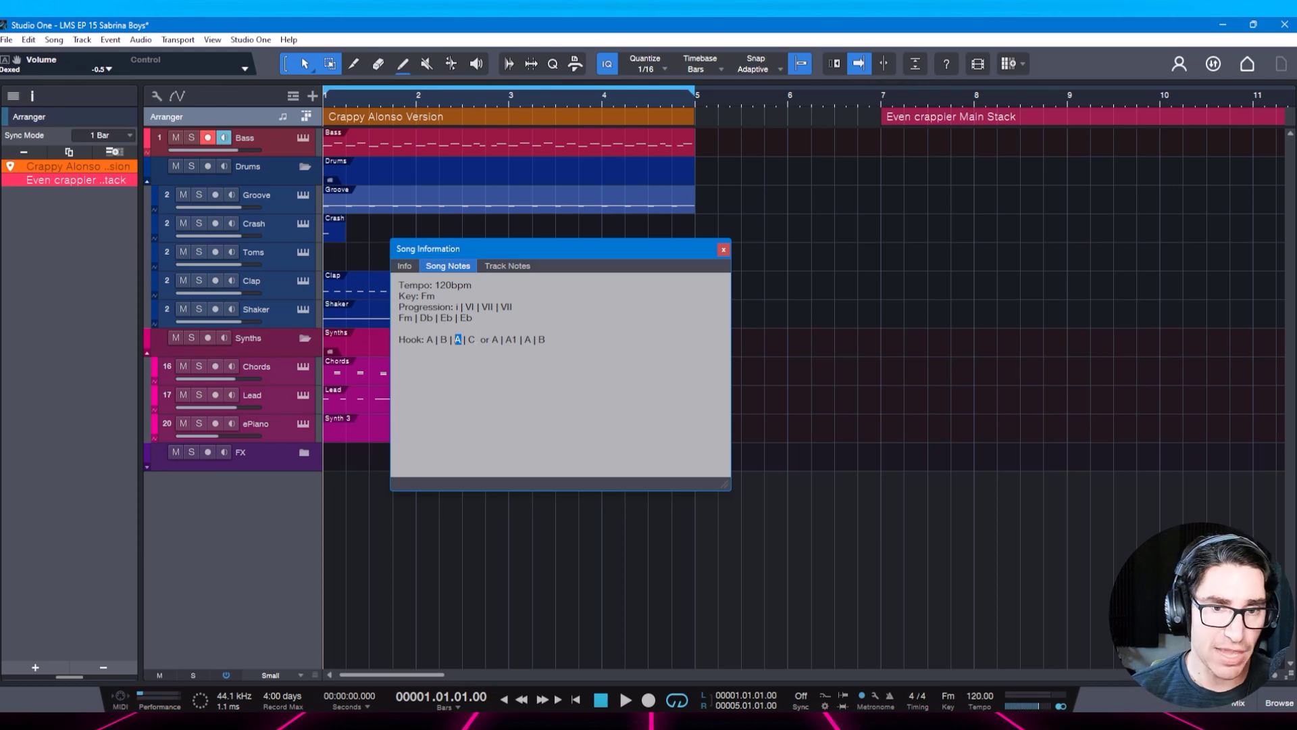
{"action": "left_click", "coordinate": [461, 341]}
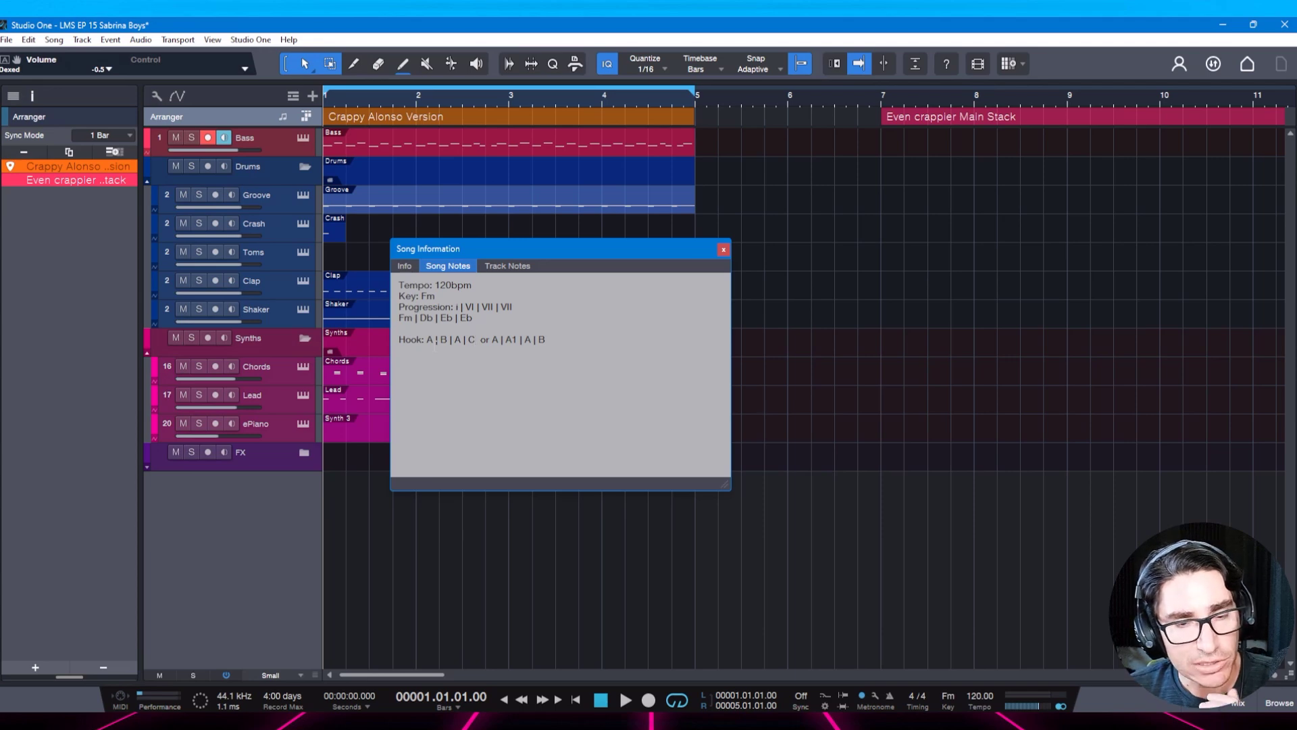
{"action": "double_click", "coordinate": [429, 340]}
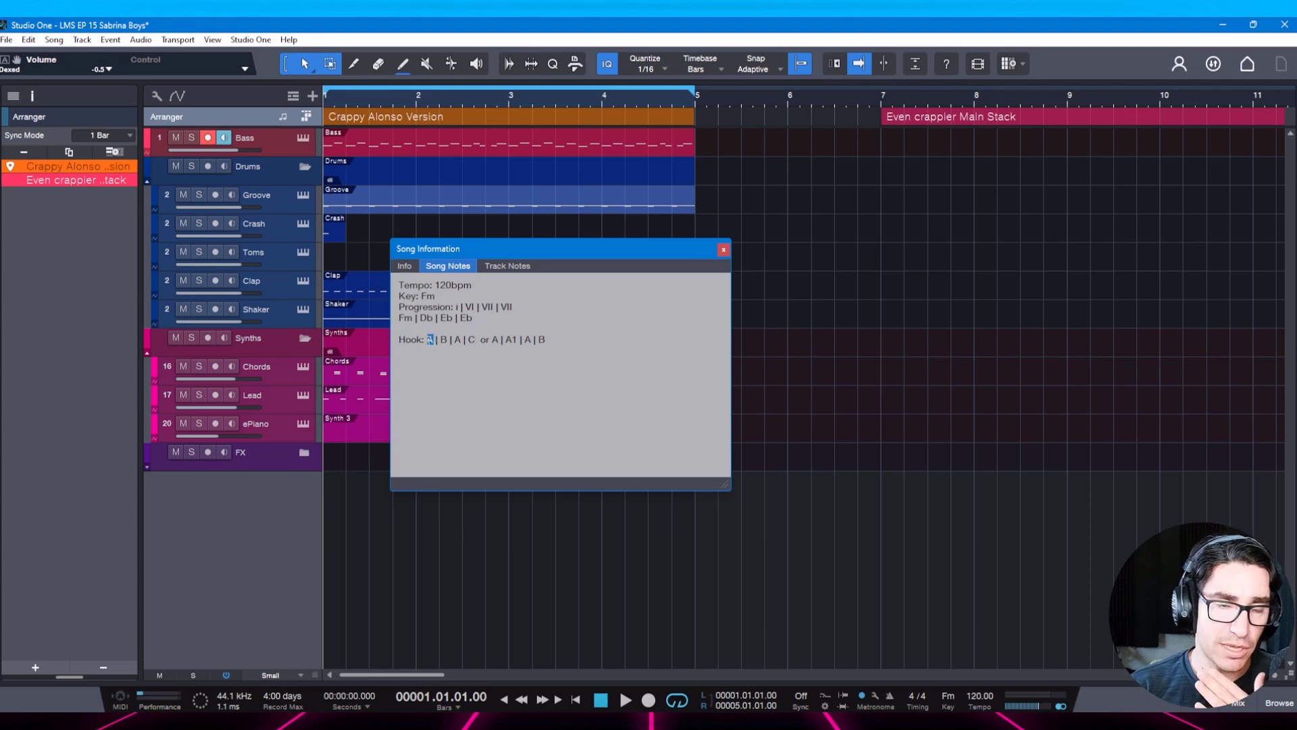
{"action": "double_click", "coordinate": [444, 340]}
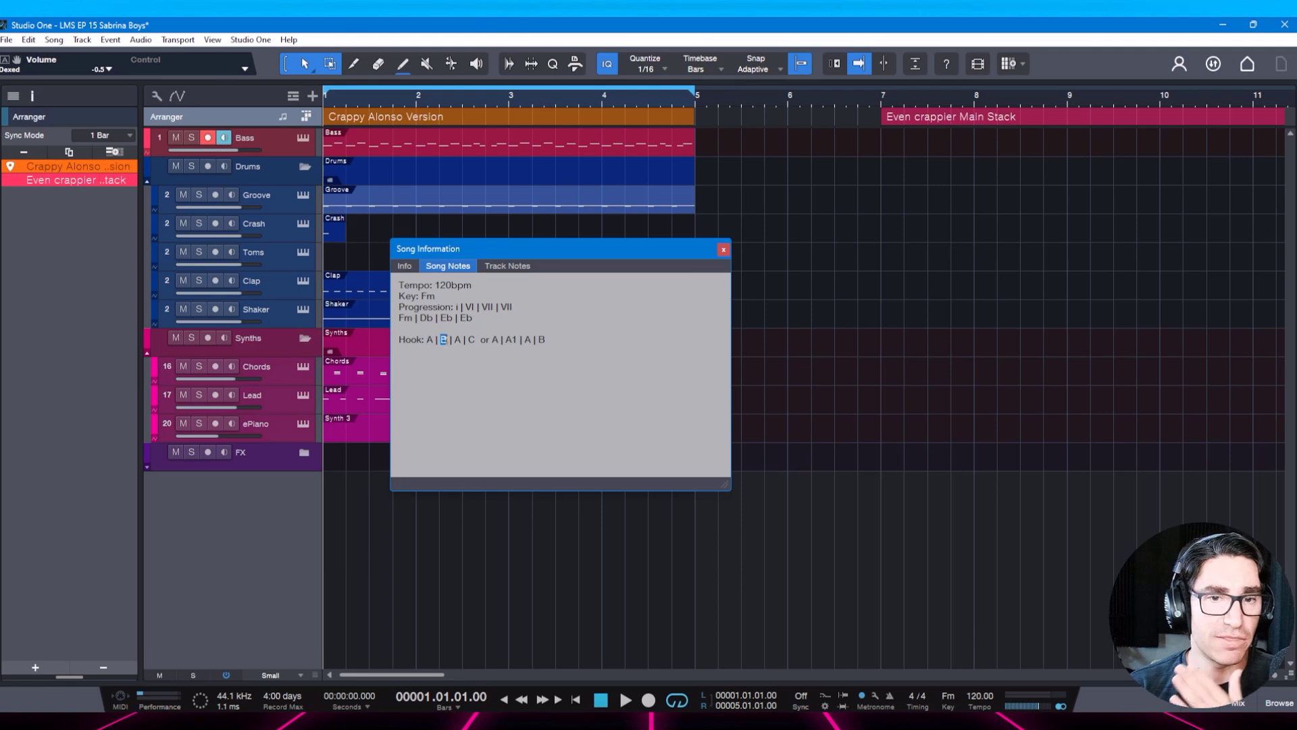
{"action": "double_click", "coordinate": [460, 339]}
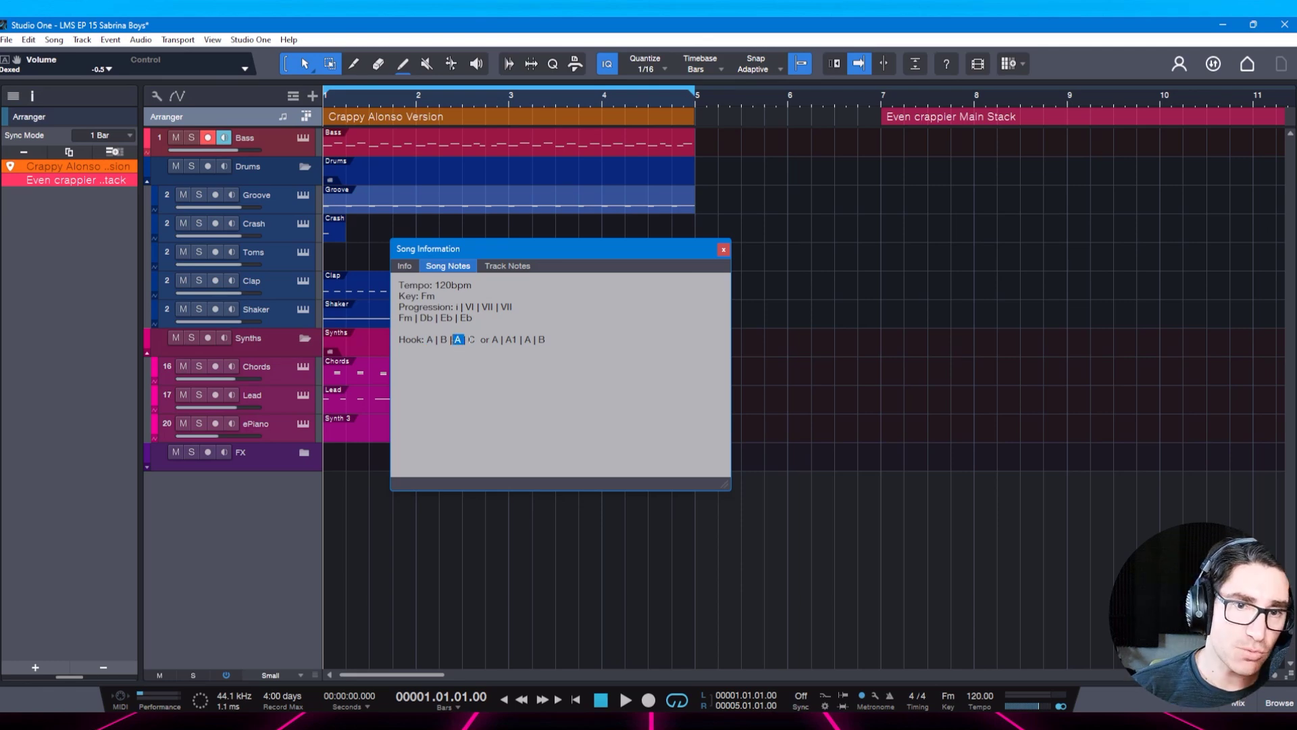
{"action": "double_click", "coordinate": [471, 339]}
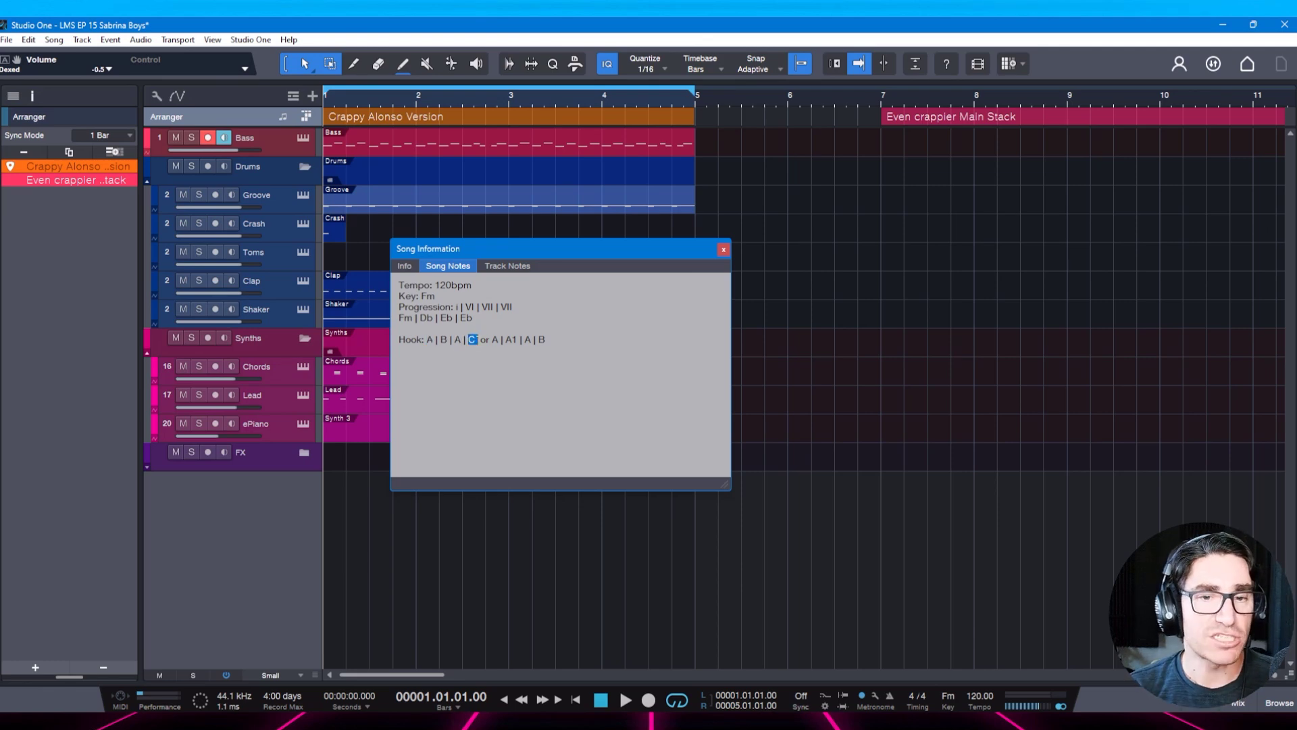
{"action": "left_click", "coordinate": [490, 340]}
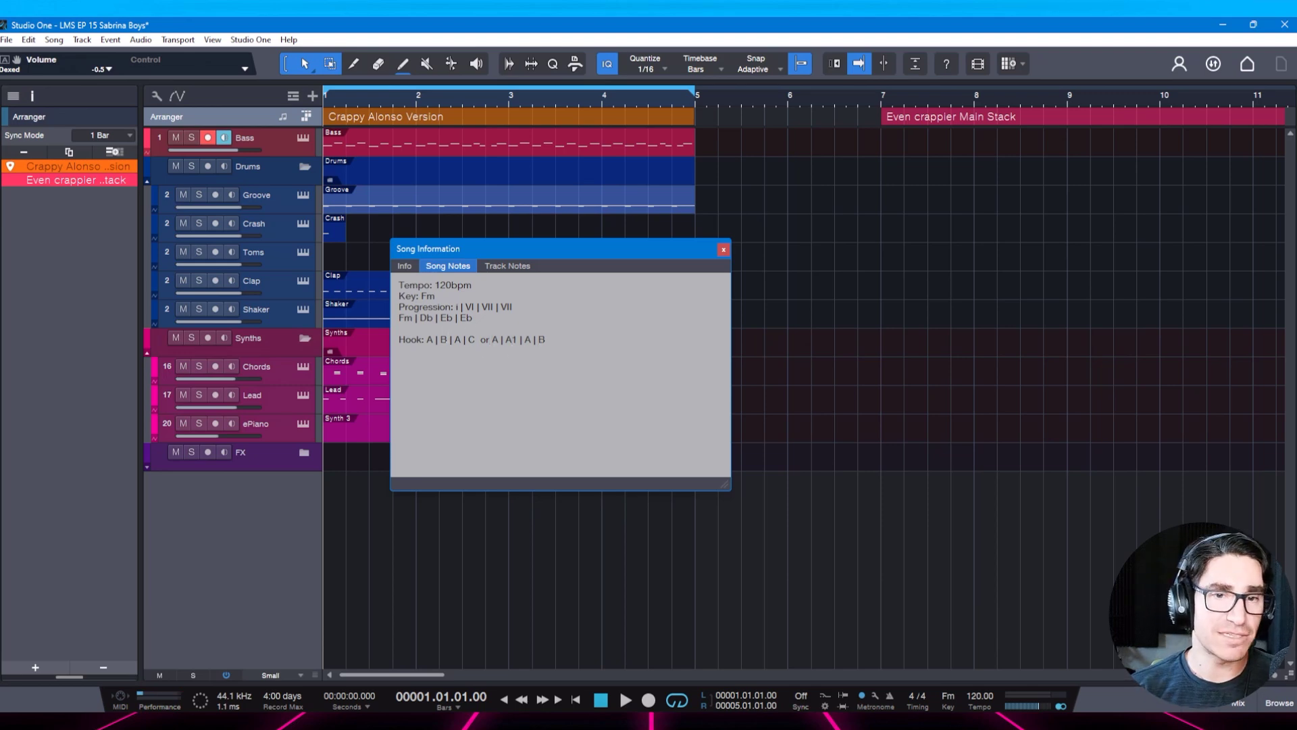
{"action": "double_click", "coordinate": [444, 340]}
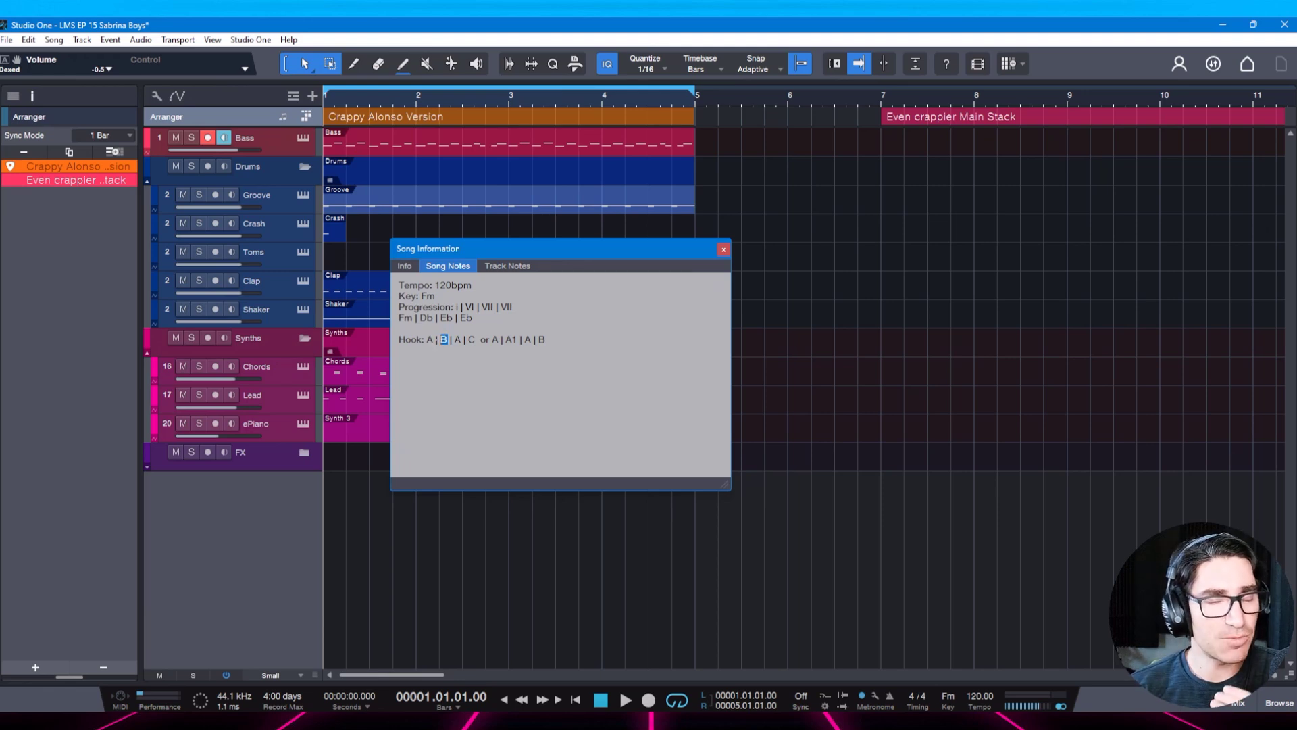
Highlight the alternative A | A1 | A | B hook pattern, and close the Song Information window.
{"action": "left_click", "coordinate": [512, 340]}
{"action": "left_click_drag", "start_coordinate": [547, 340], "coordinate": [493, 340]}
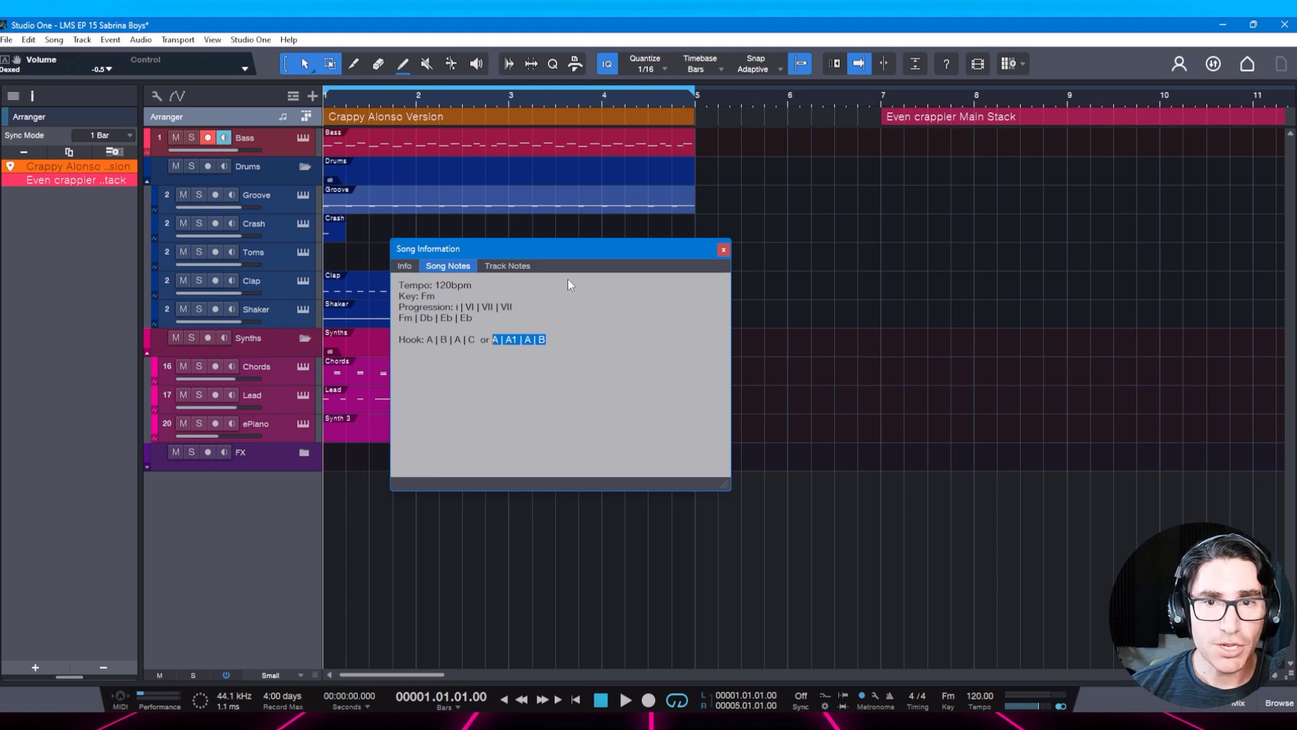
{"action": "left_click", "coordinate": [723, 251]}
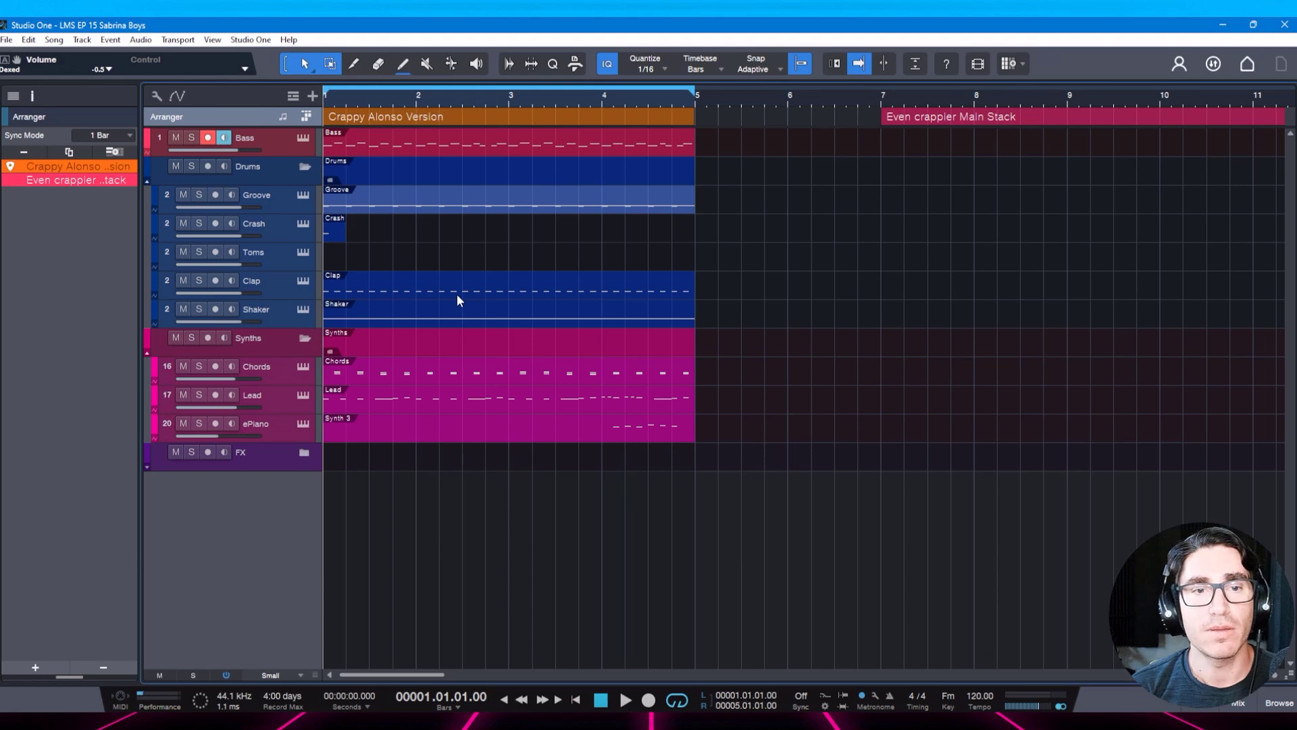
Listen to the full Crappy Alonso Version loop, and solo the Bass track to play it alone.
{"action": "key", "text": "space"}
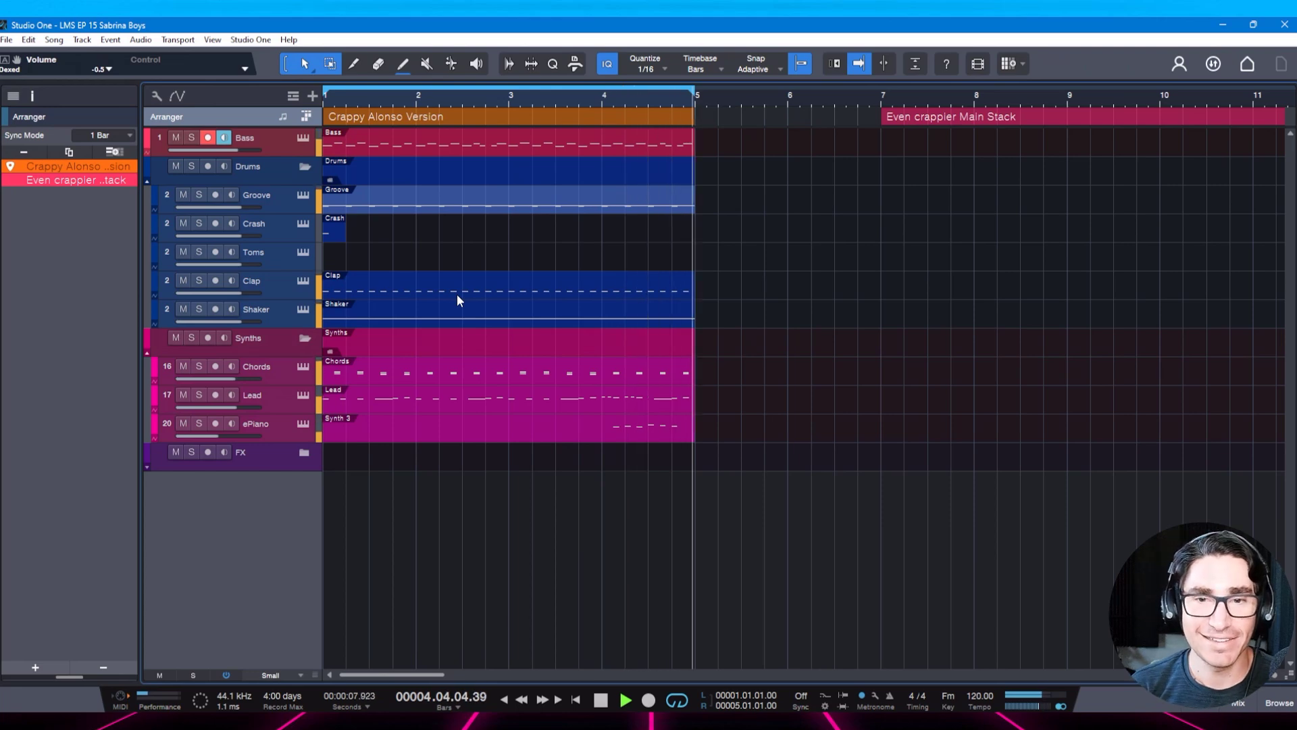
{"action": "key", "text": "space"}
{"action": "left_click", "coordinate": [282, 149]}
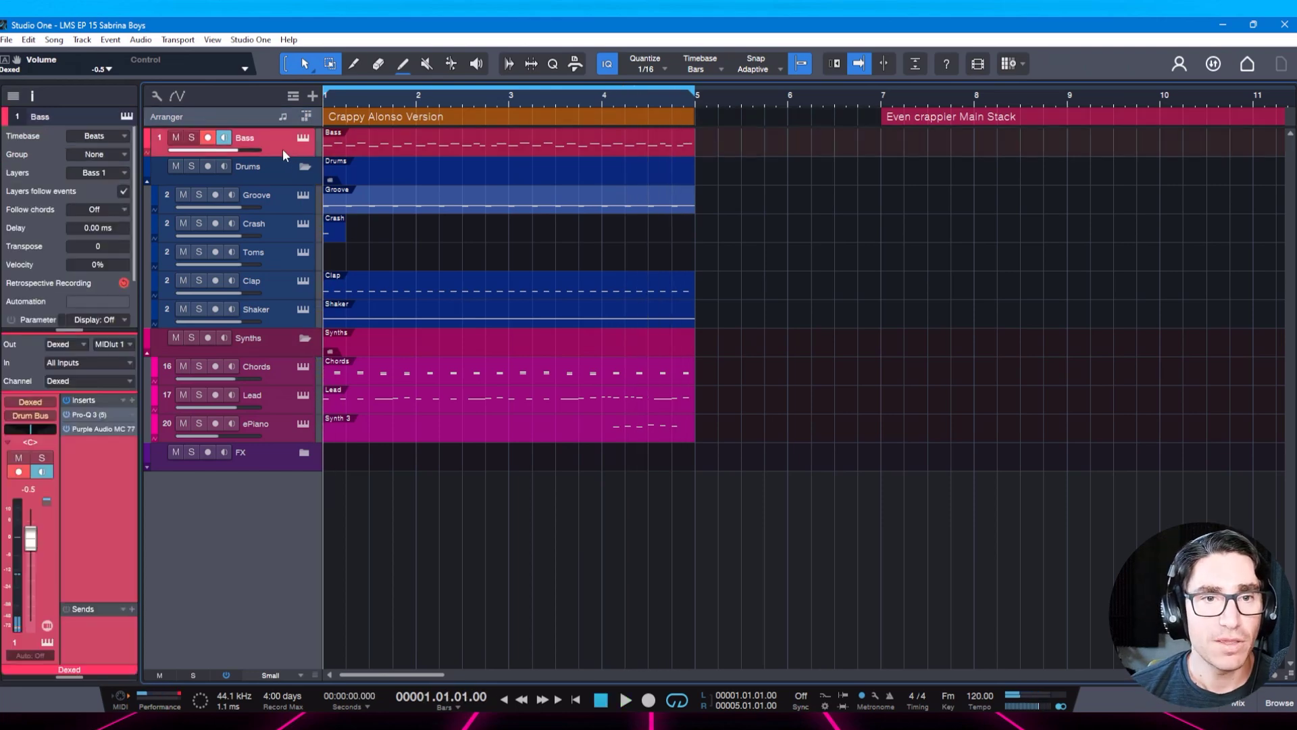
{"action": "left_click", "coordinate": [189, 138]}
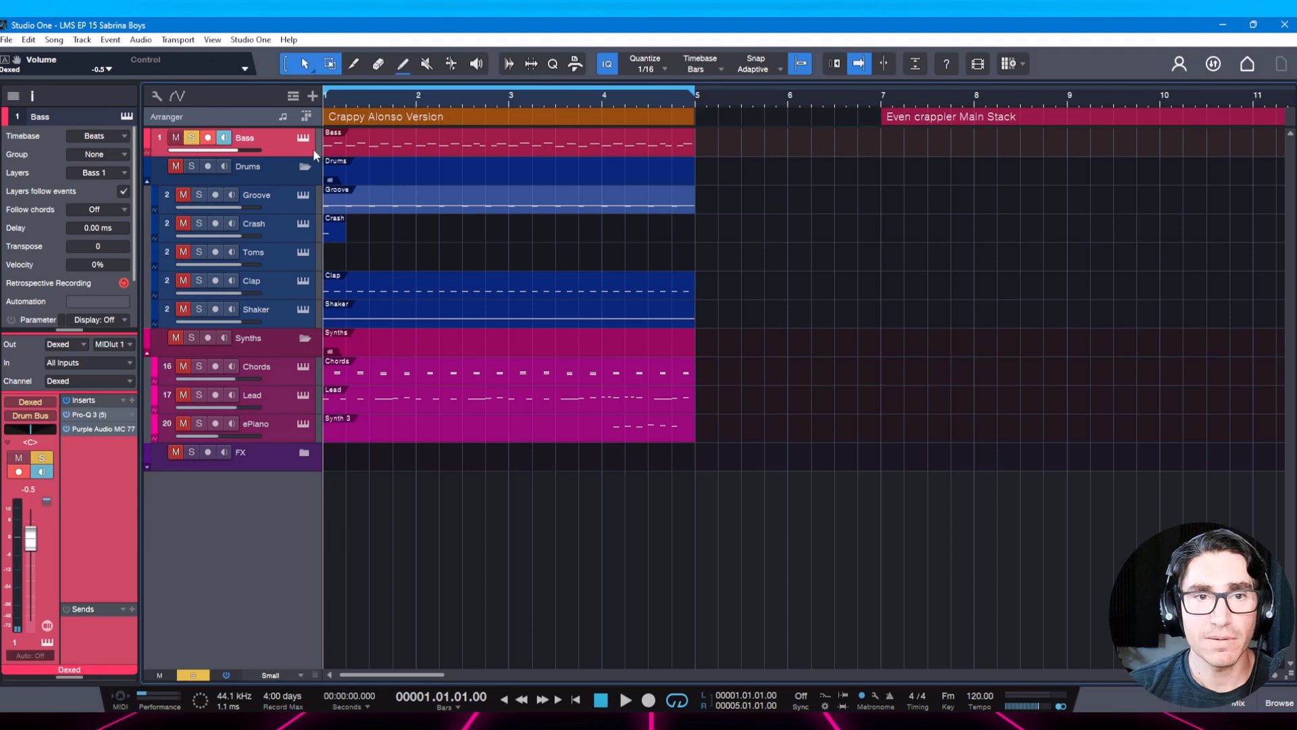
{"action": "key", "text": "space"}
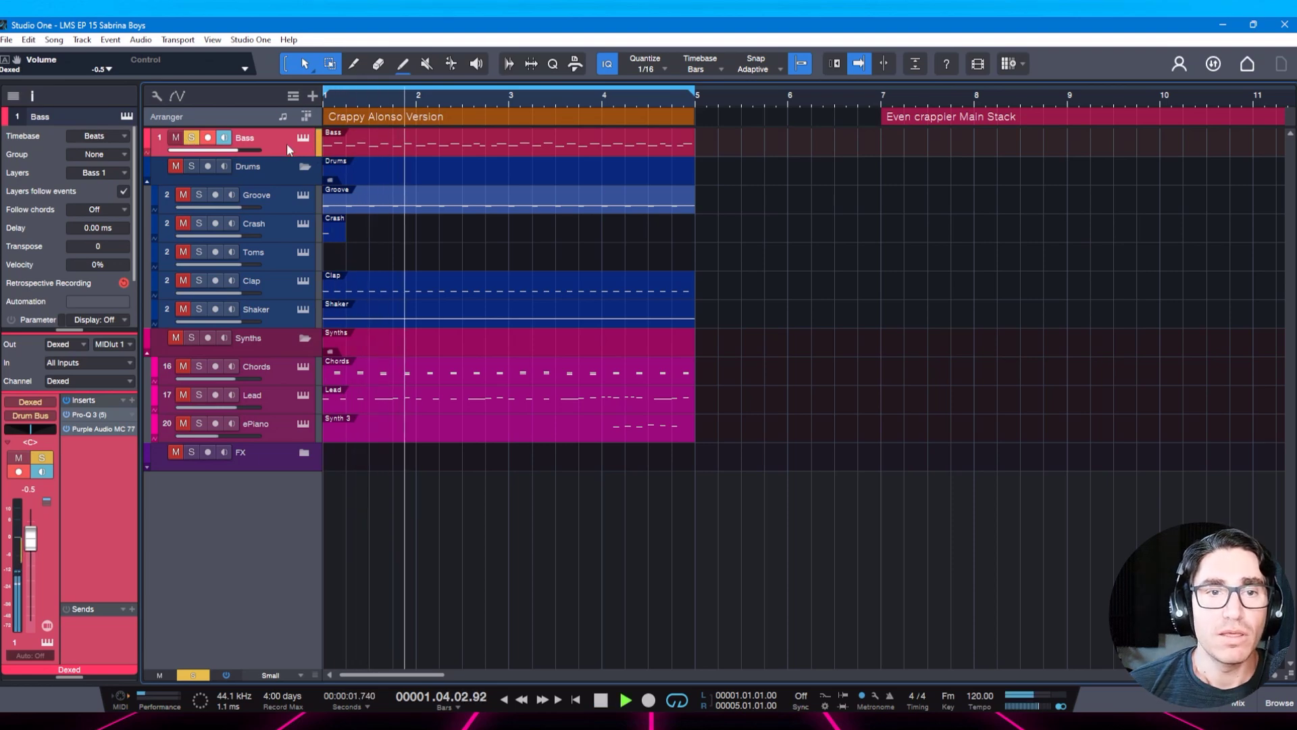
Inspect the Bass track's Dexed instrument, and toggle the bypass of its Pro-Q 3 equalizer to compare the sound.
{"action": "left_click", "coordinate": [302, 141]}
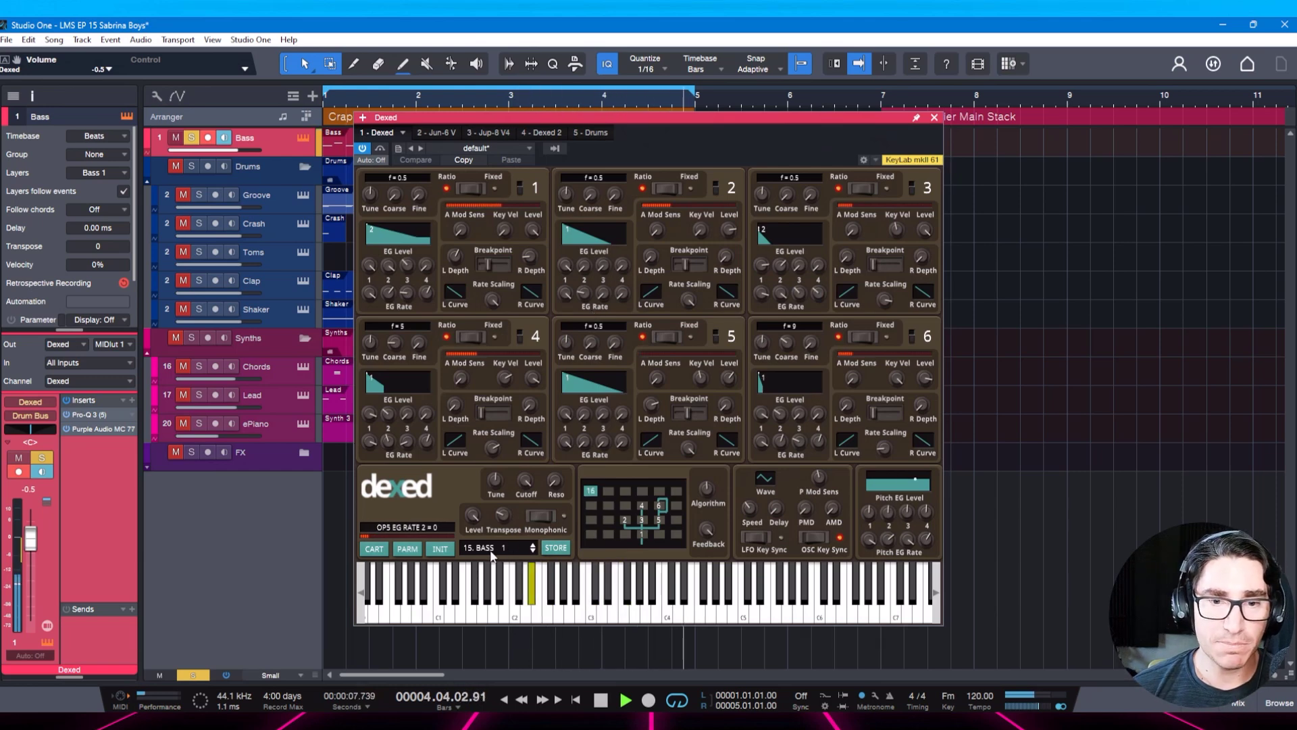
{"action": "left_click", "coordinate": [934, 117]}
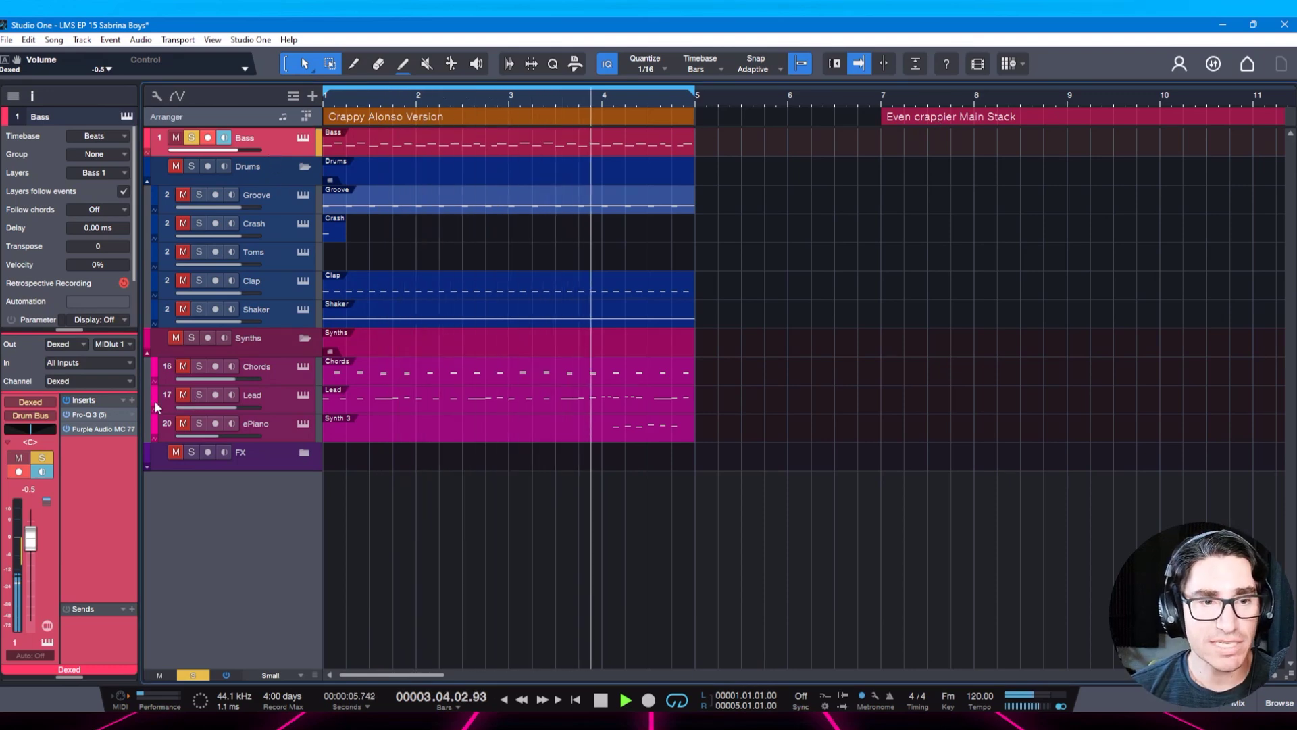
{"action": "left_click", "coordinate": [91, 414]}
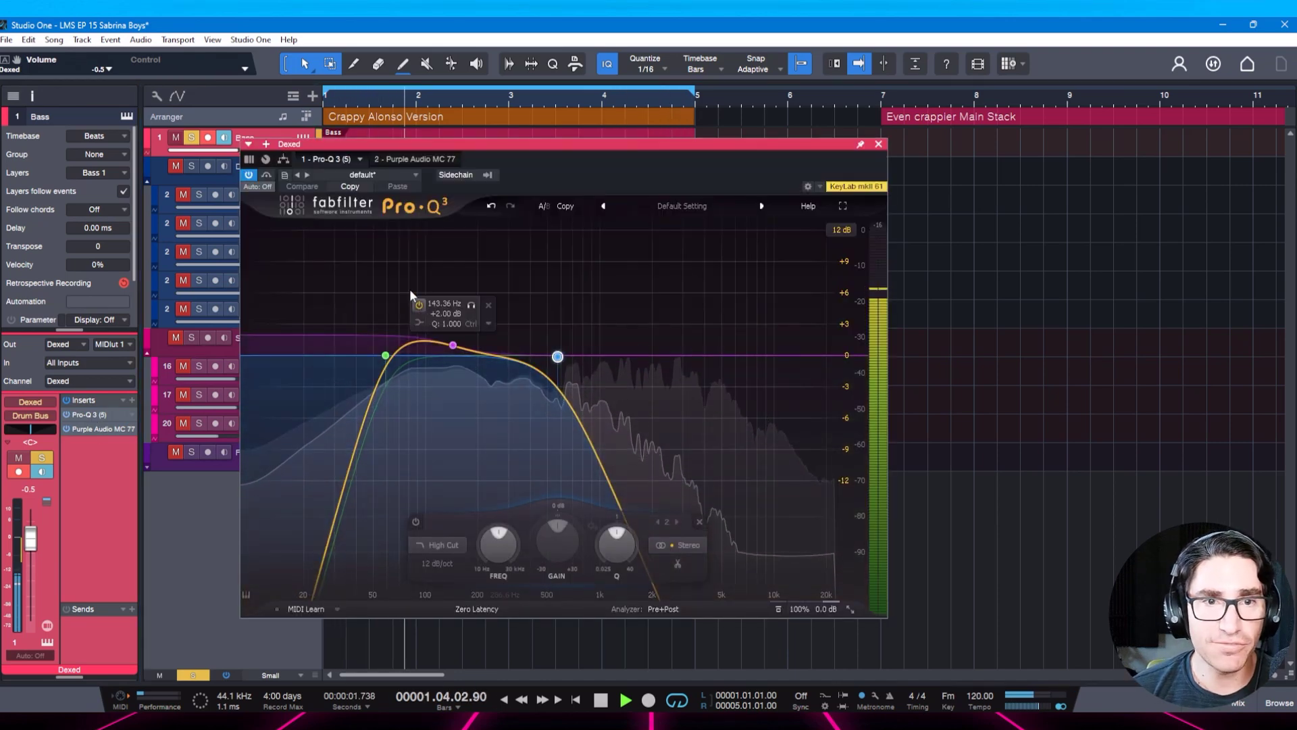
{"action": "left_click", "coordinate": [250, 175]}
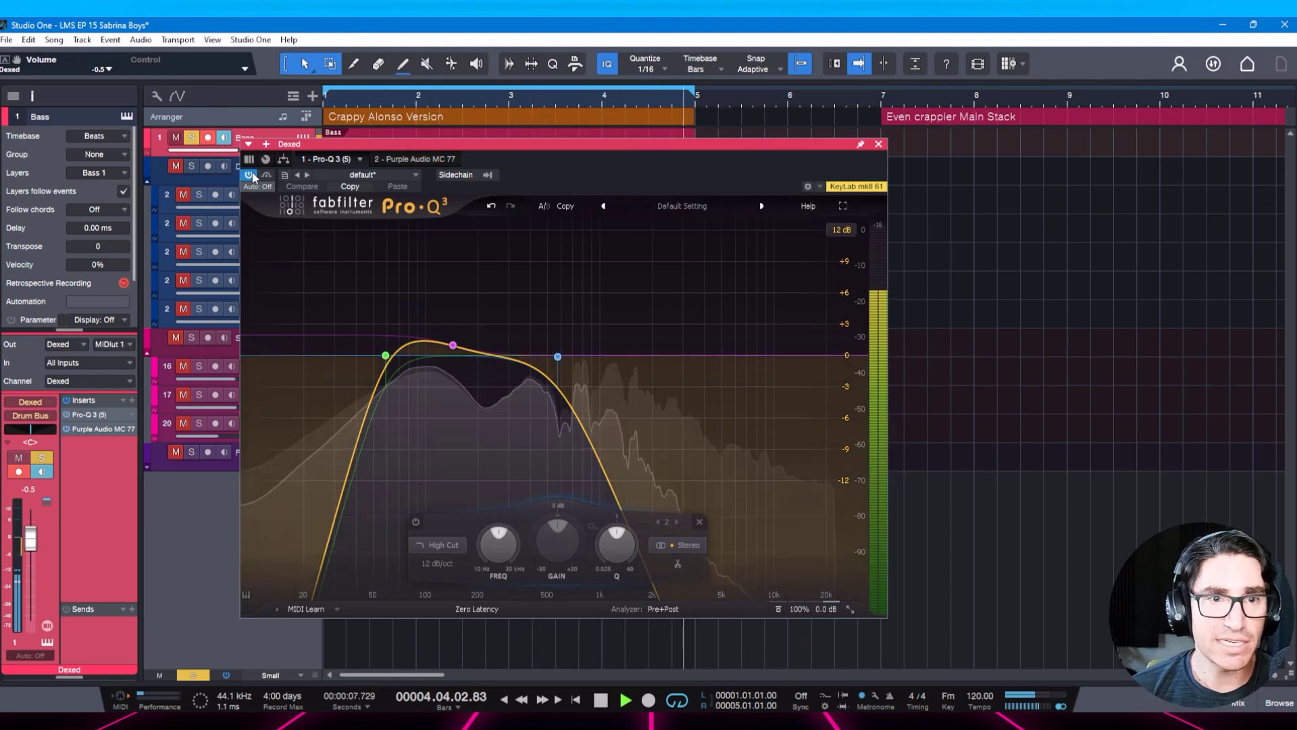
{"action": "left_click", "coordinate": [879, 146]}
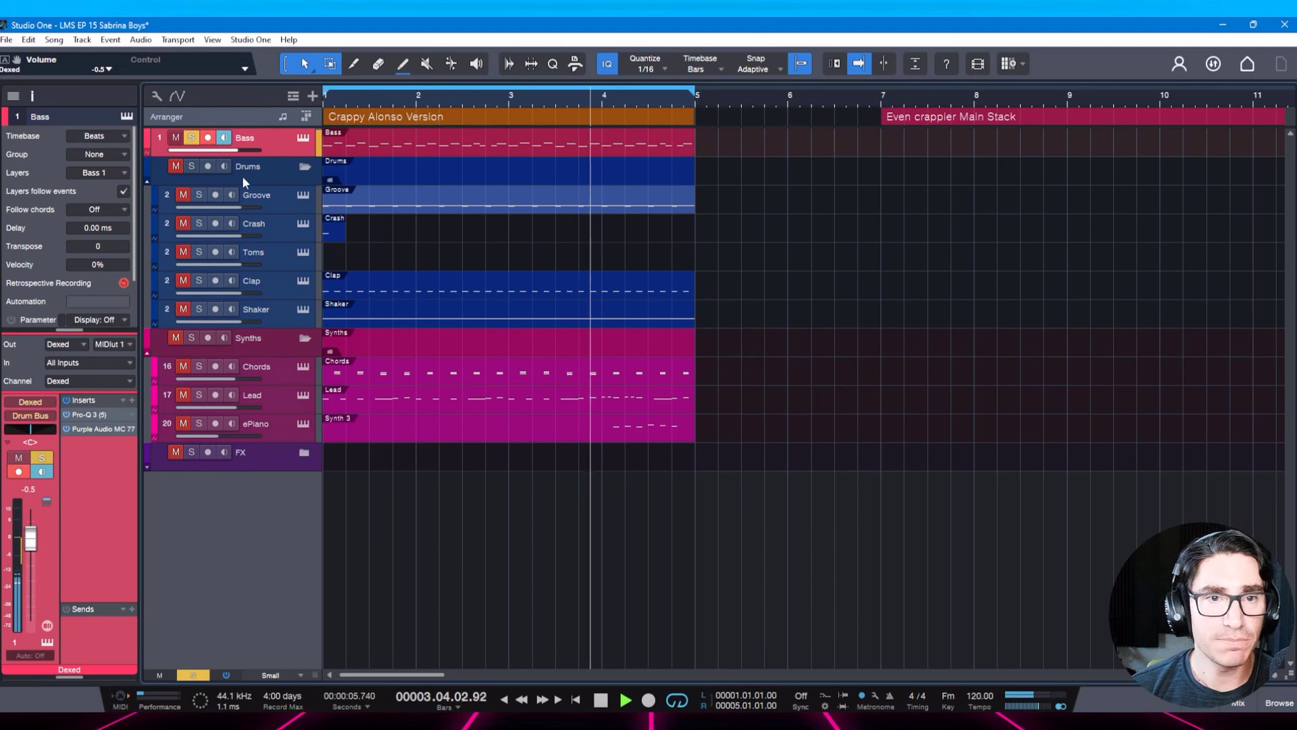
Select the Groove track and audition the drums with the whole Drums folder soloed.
{"action": "left_click", "coordinate": [276, 193]}
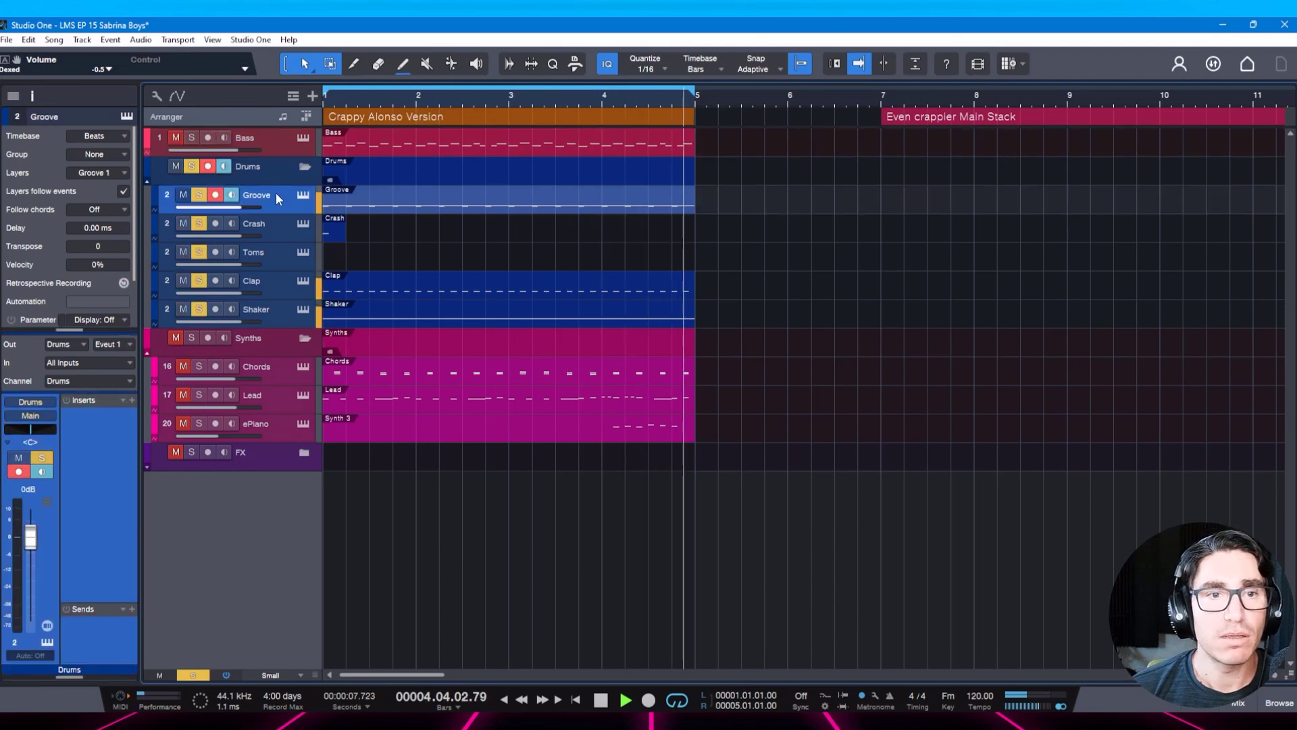
{"action": "key", "text": "space"}
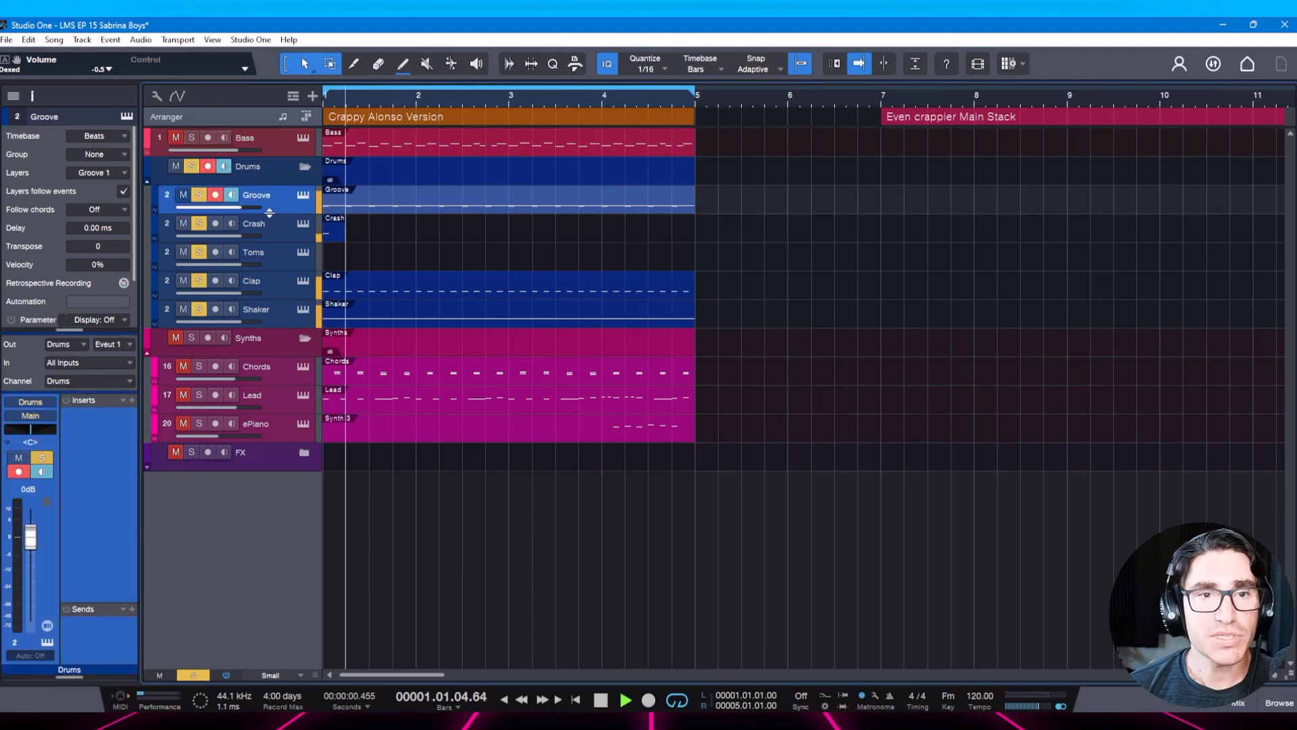
{"action": "key", "text": "space"}
{"action": "left_click", "coordinate": [193, 166]}
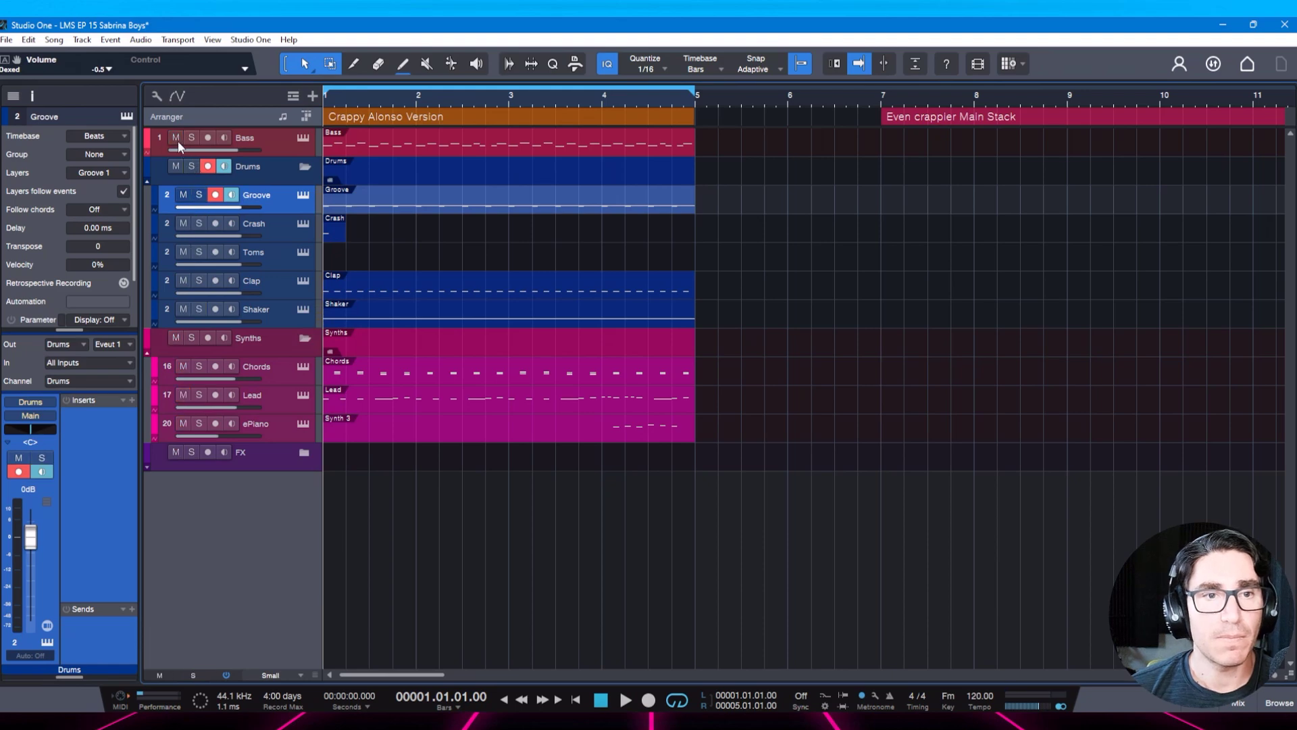
{"action": "left_click", "coordinate": [193, 167]}
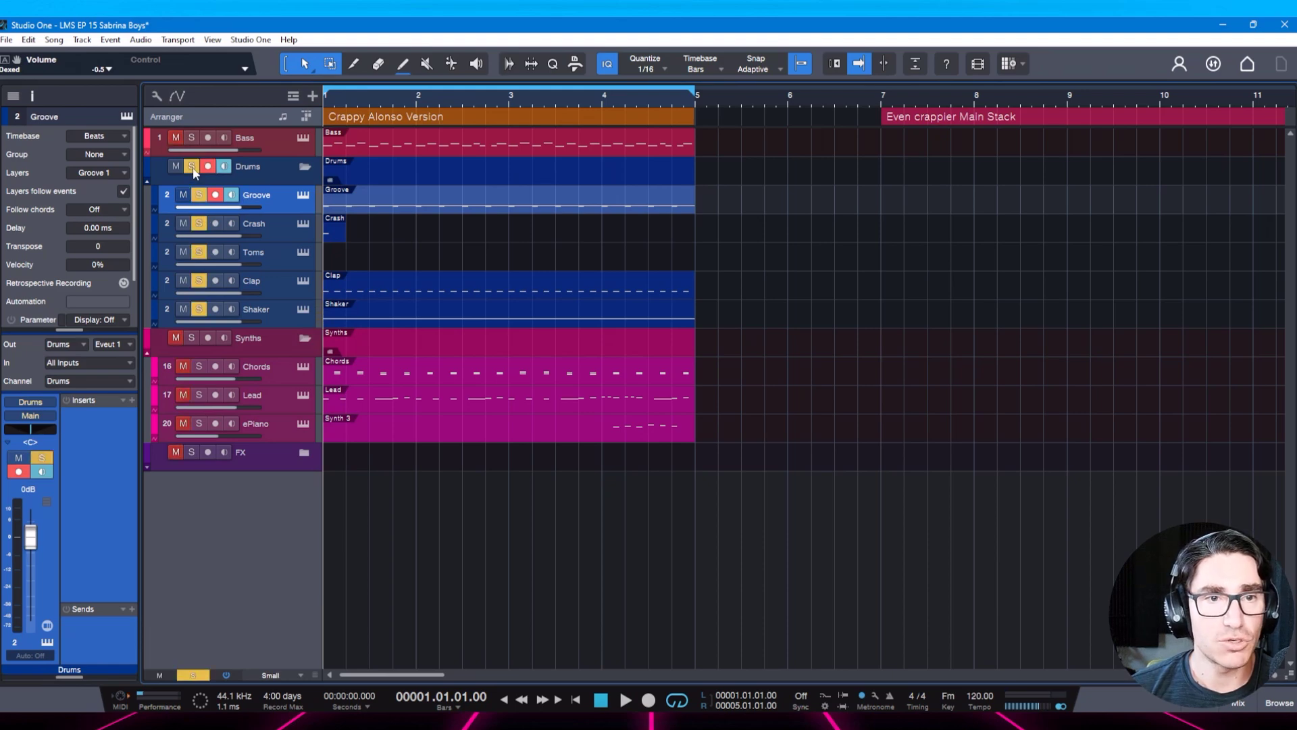
Play the soloed drums and inspect the snare, closed hi-hat, open hi-hat and clap samples in the Drums track's Battery kit.
{"action": "key", "text": "space"}
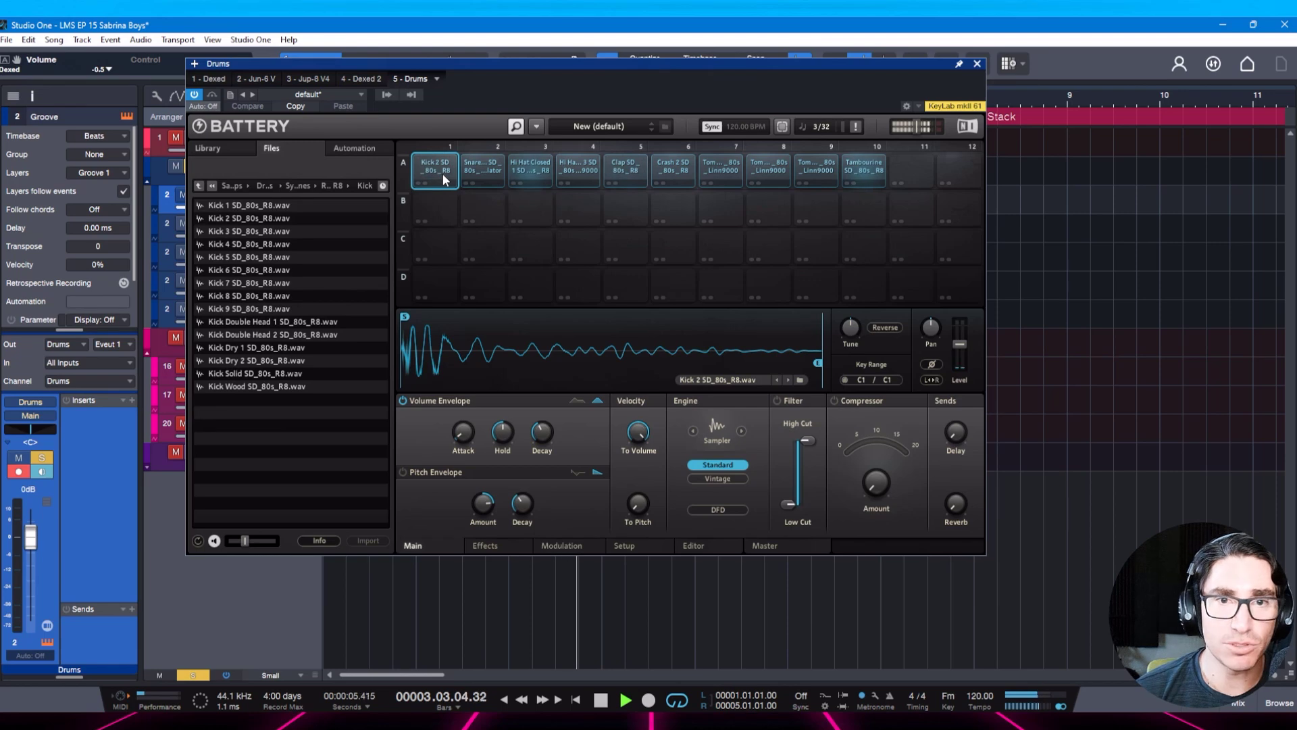
{"action": "left_click", "coordinate": [477, 169]}
{"action": "key", "text": "space"}
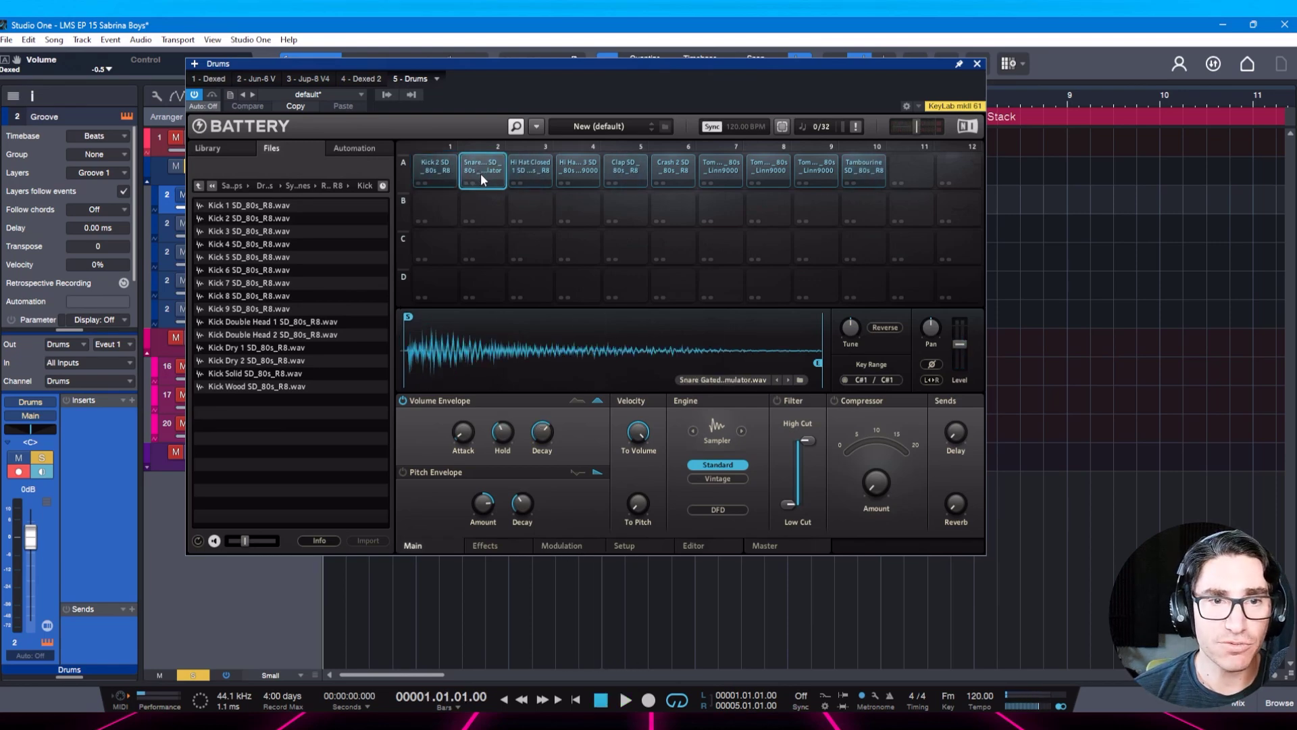
{"action": "left_click", "coordinate": [540, 170]}
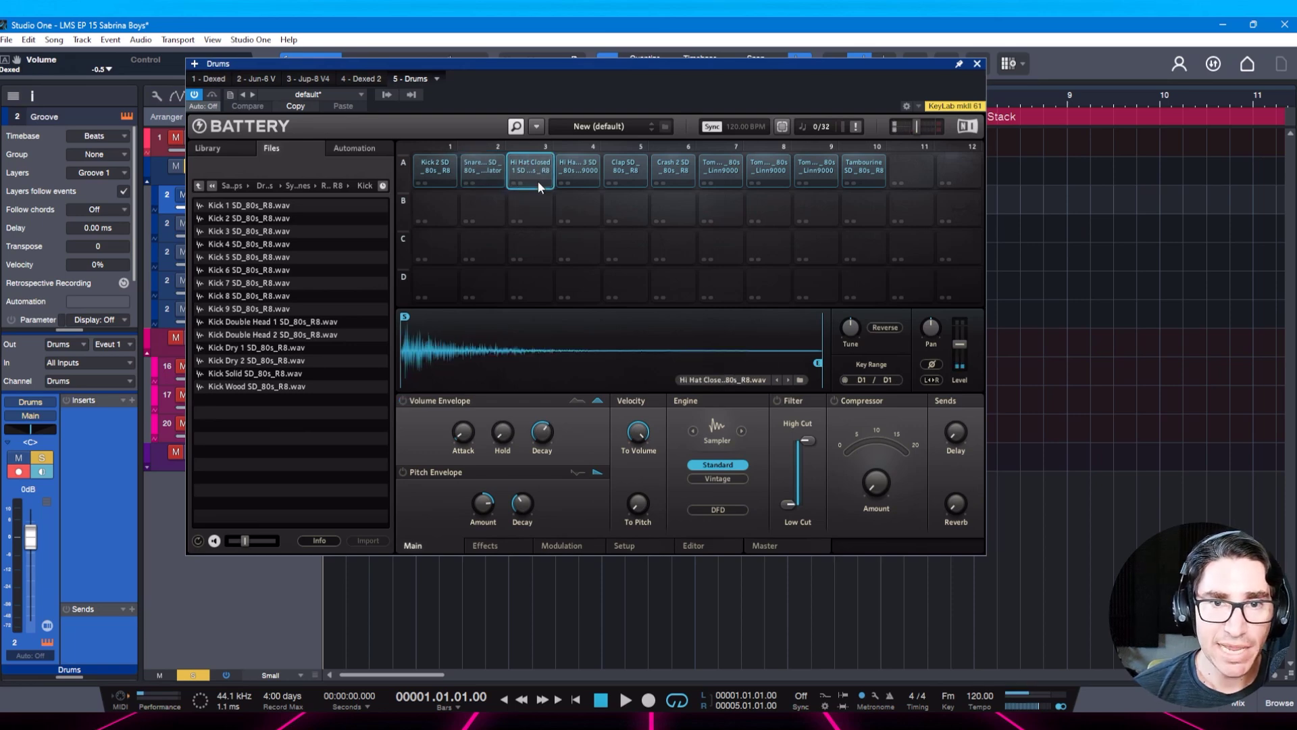
{"action": "left_click", "coordinate": [578, 169]}
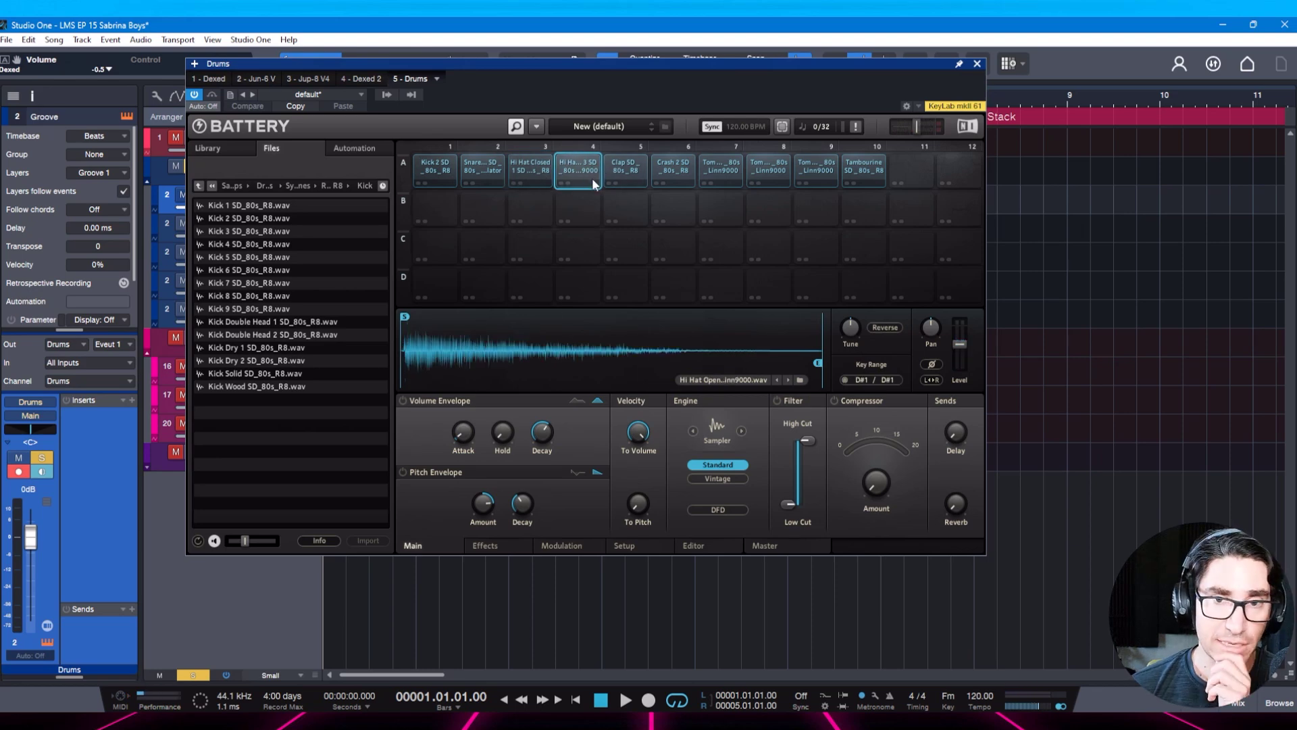
{"action": "left_click", "coordinate": [627, 168]}
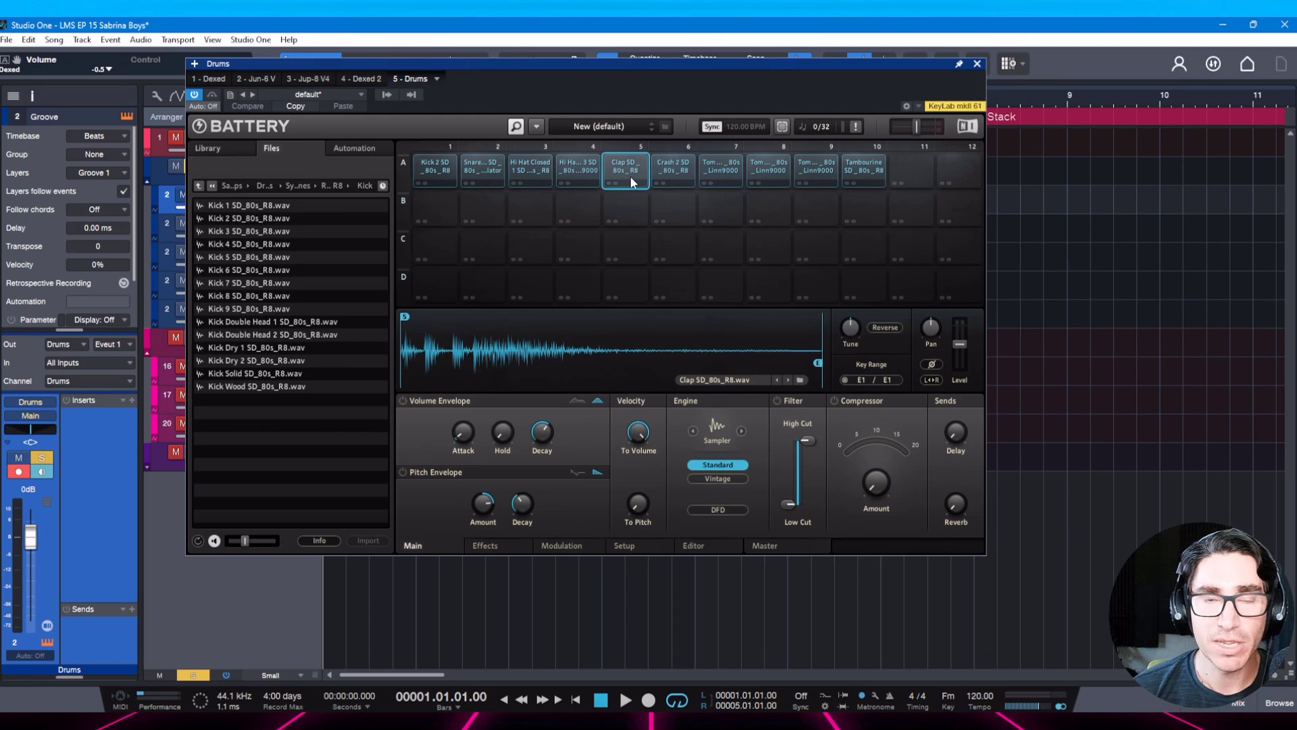
Compare the kick, snare, clap, crash and tambourine samples in the Battery kit, and close the instrument window.
{"action": "left_click", "coordinate": [442, 172]}
{"action": "left_click", "coordinate": [481, 166]}
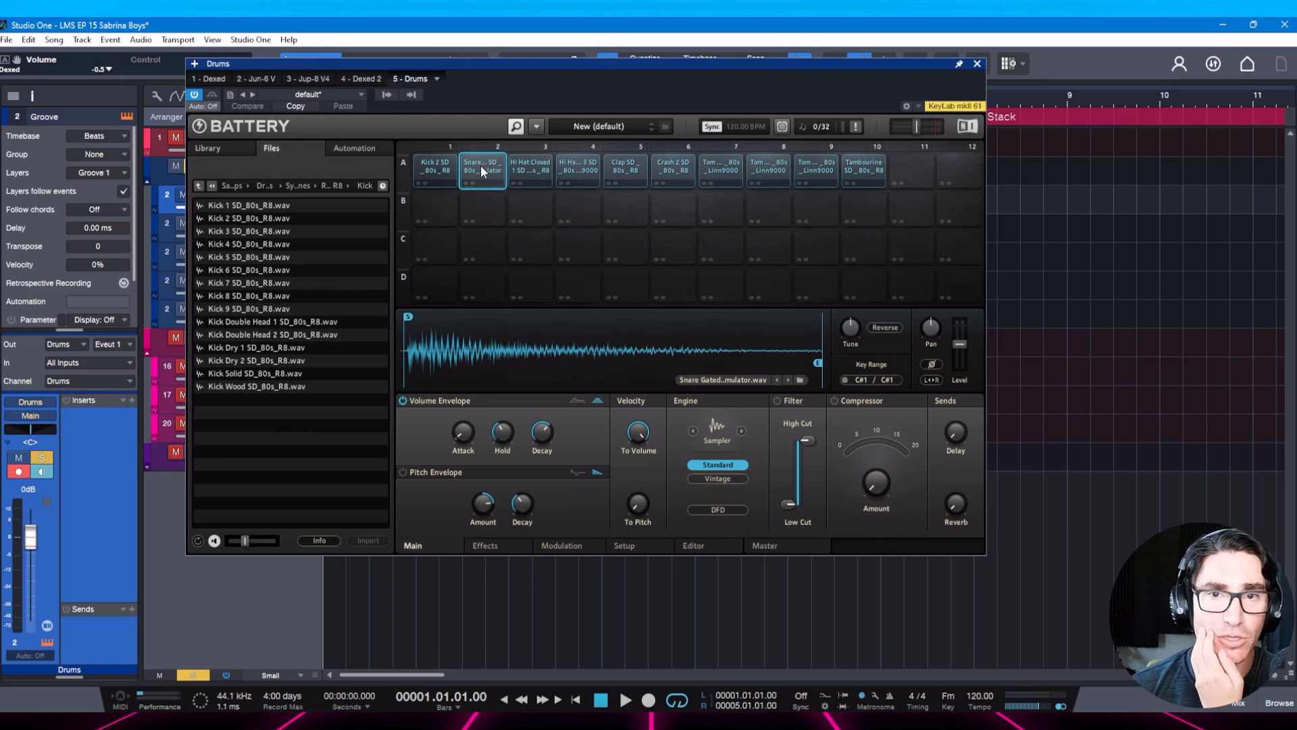
{"action": "left_click", "coordinate": [623, 171]}
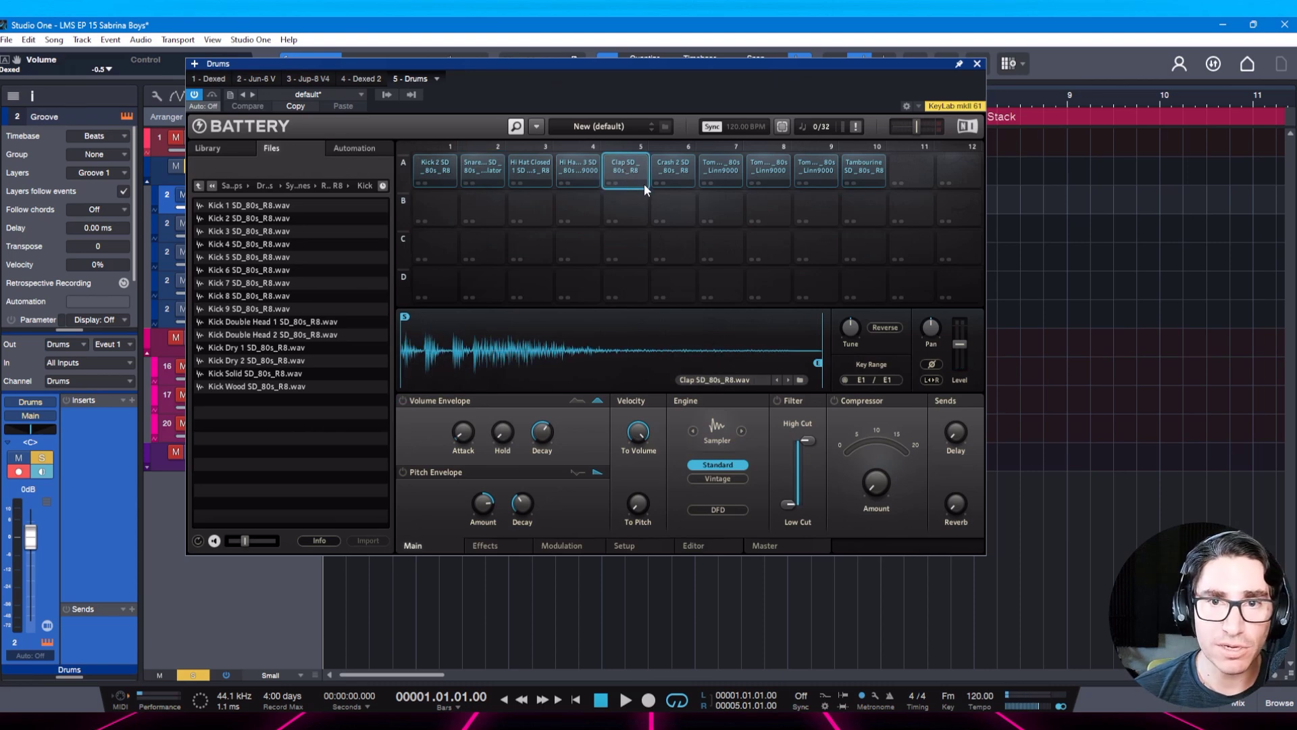
{"action": "left_click", "coordinate": [664, 169]}
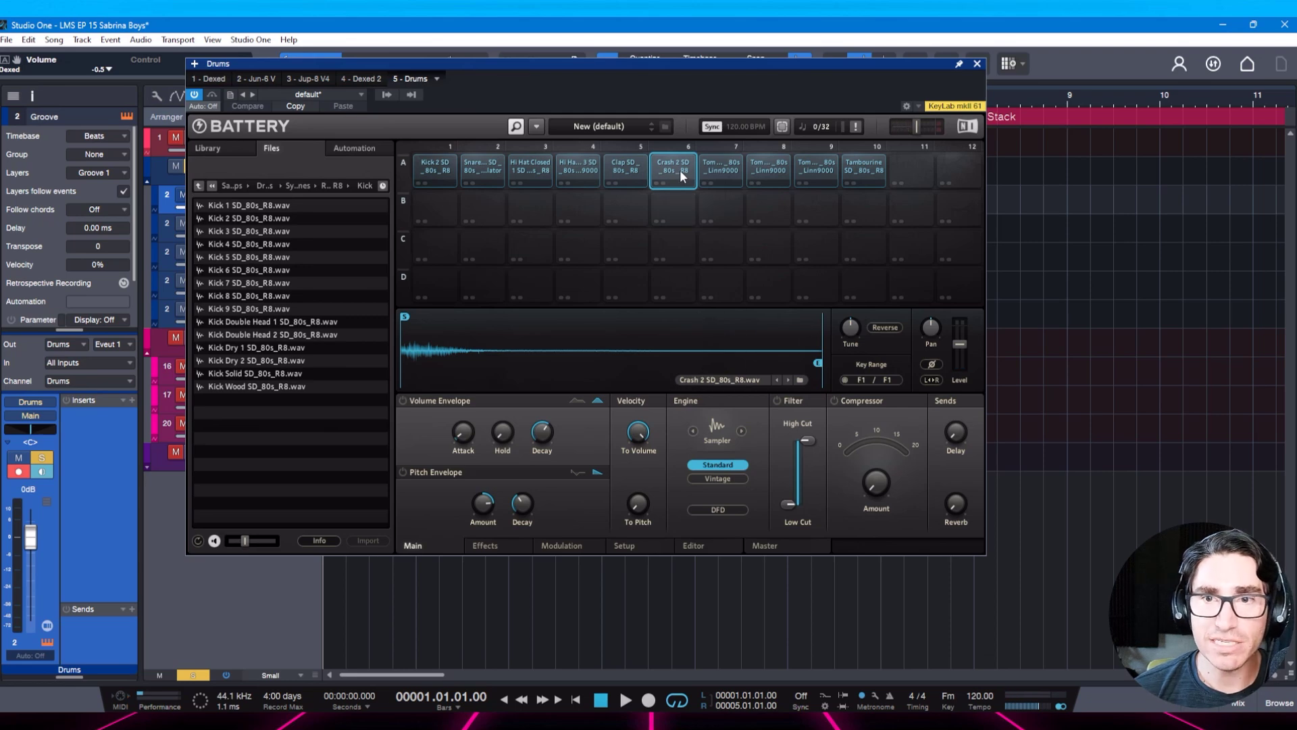
{"action": "left_click", "coordinate": [861, 169]}
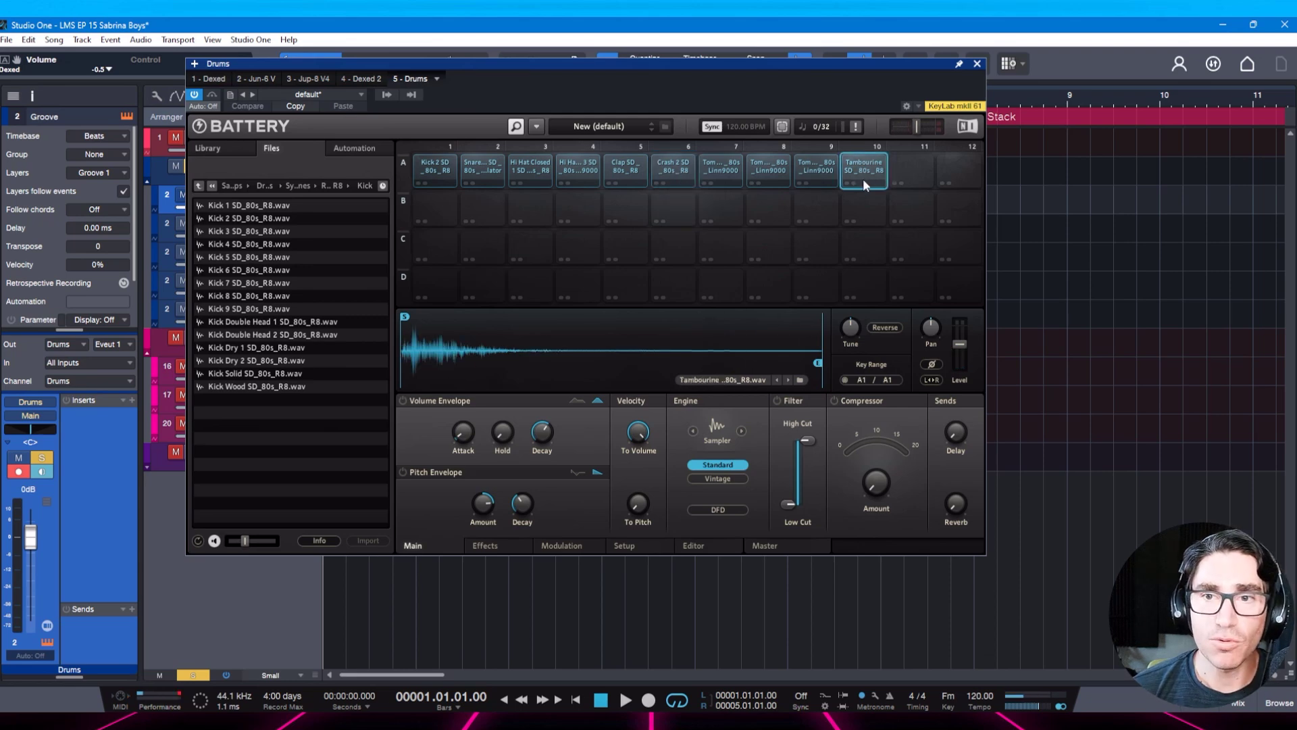
{"action": "left_click", "coordinate": [978, 65]}
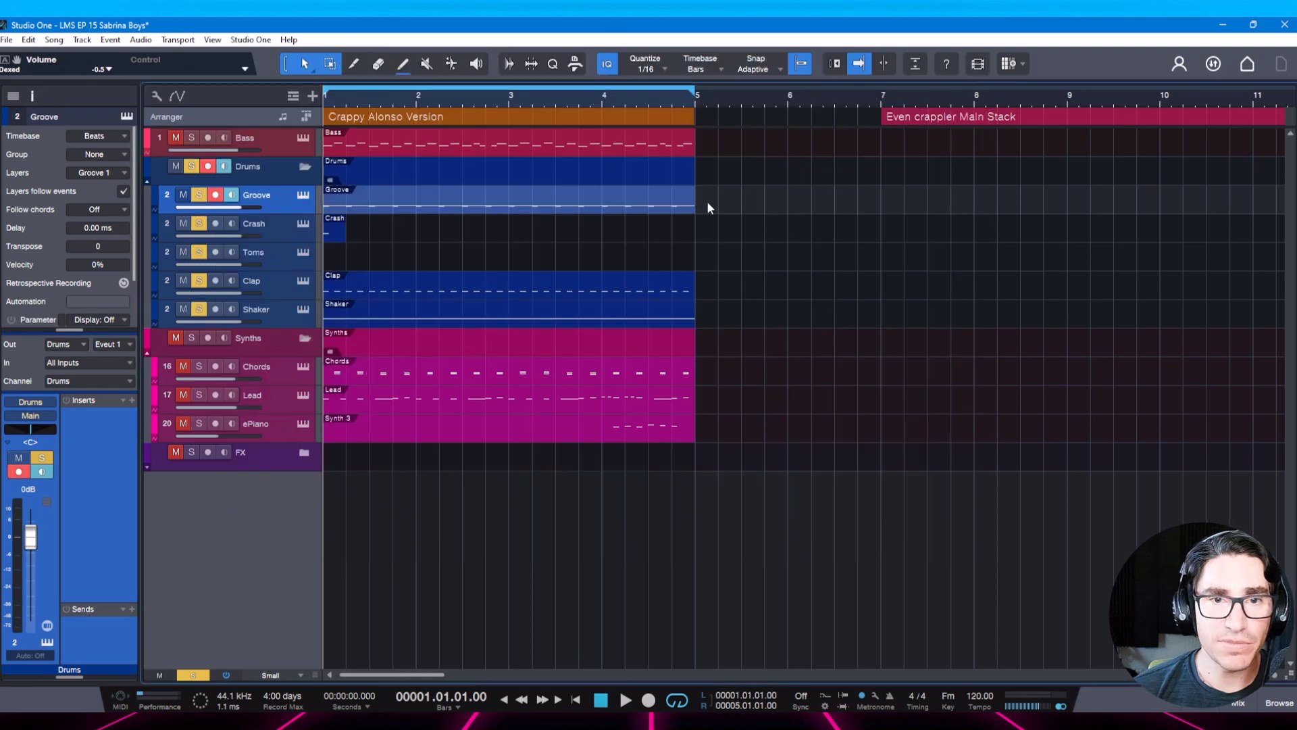
Play the soloed drums with the mixer console open, and clear the Drums solo.
{"action": "key", "text": "space"}
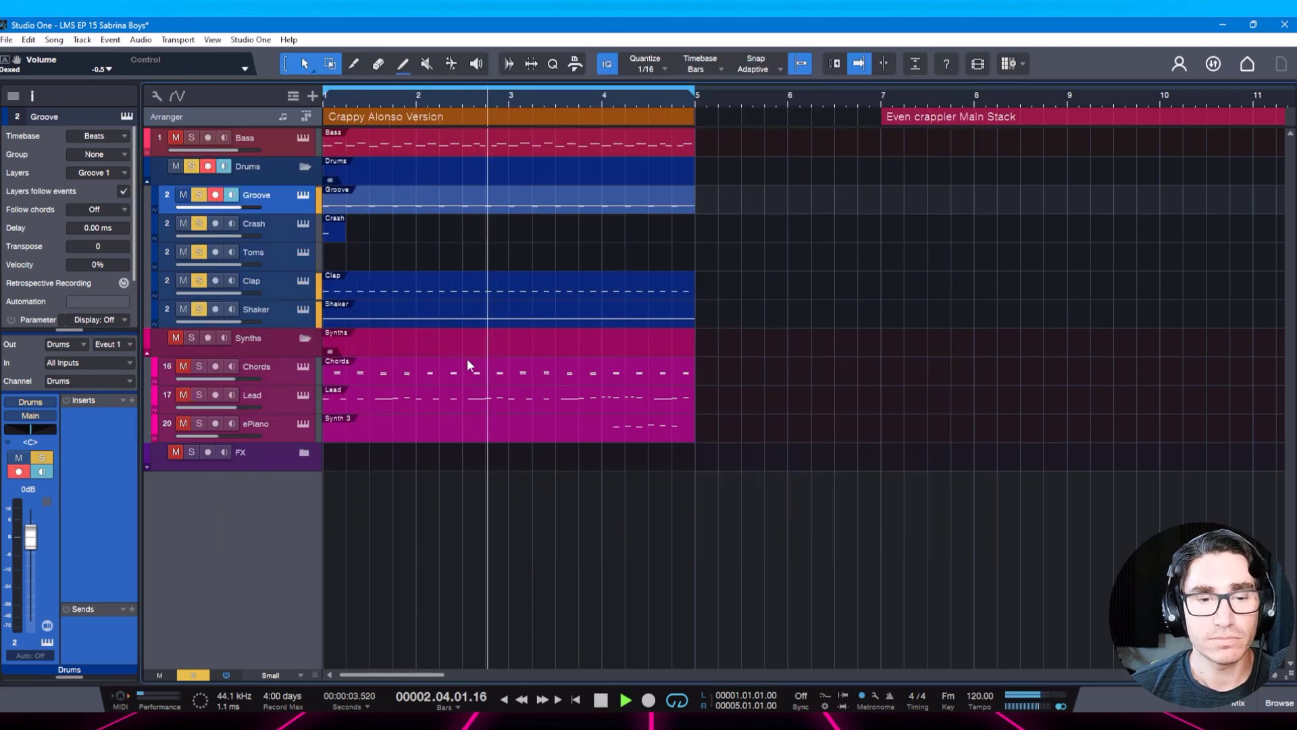
{"action": "key", "text": "F3"}
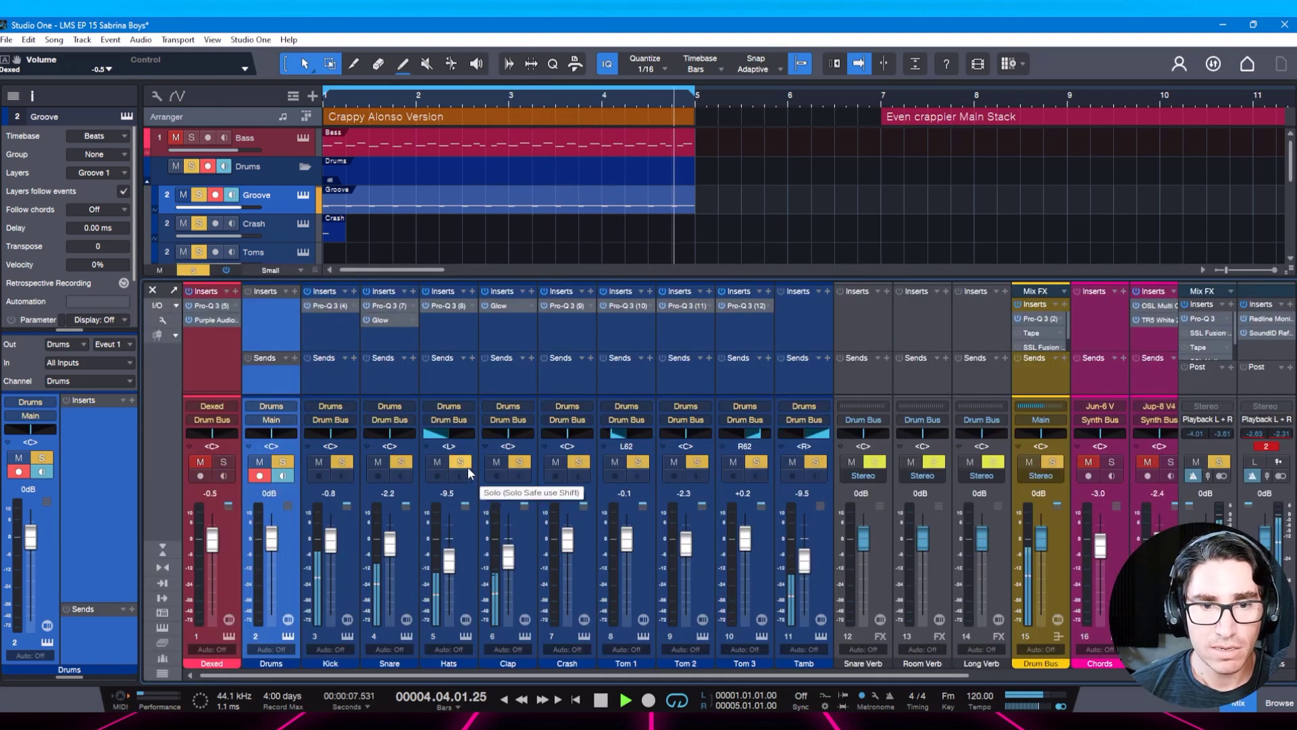
{"action": "key", "text": "s"}
{"action": "key", "text": "space"}
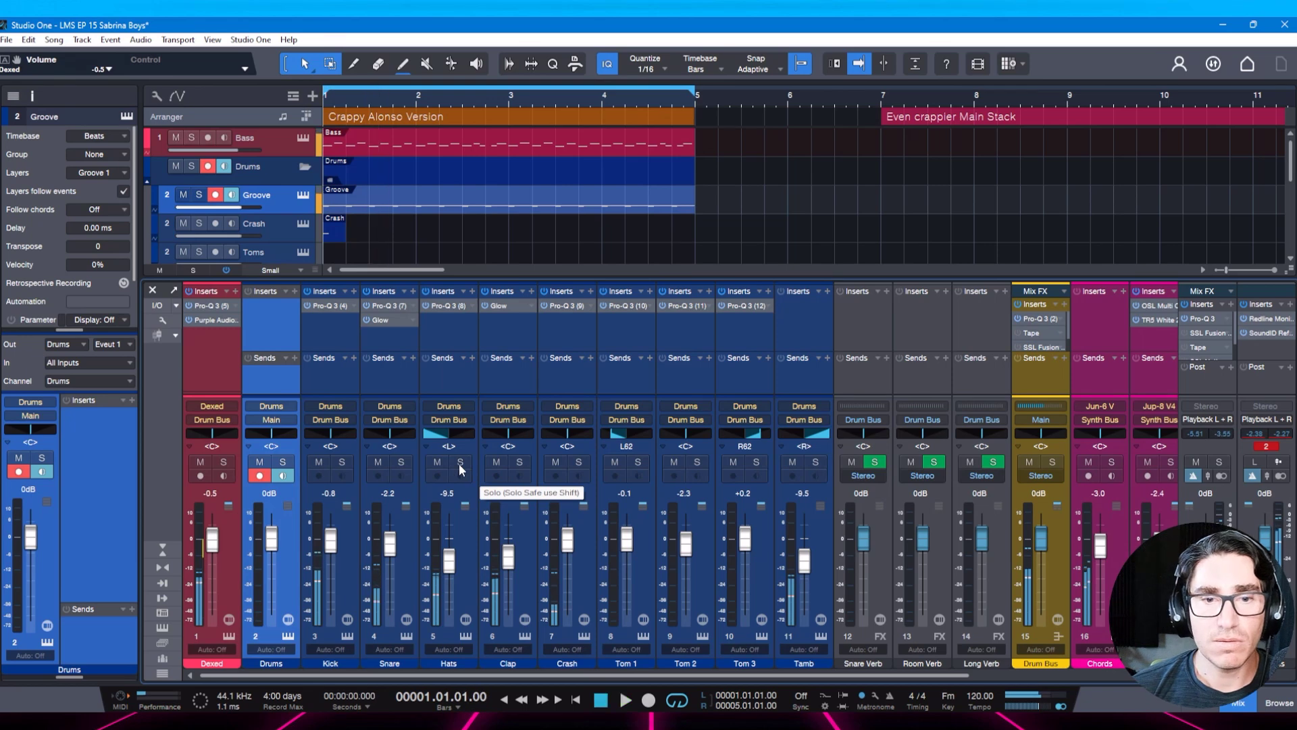
Solo the Hats channel, compare it with the Tamb channel during playback, and clear their solos.
{"action": "left_click", "coordinate": [463, 465]}
{"action": "key", "text": "space"}
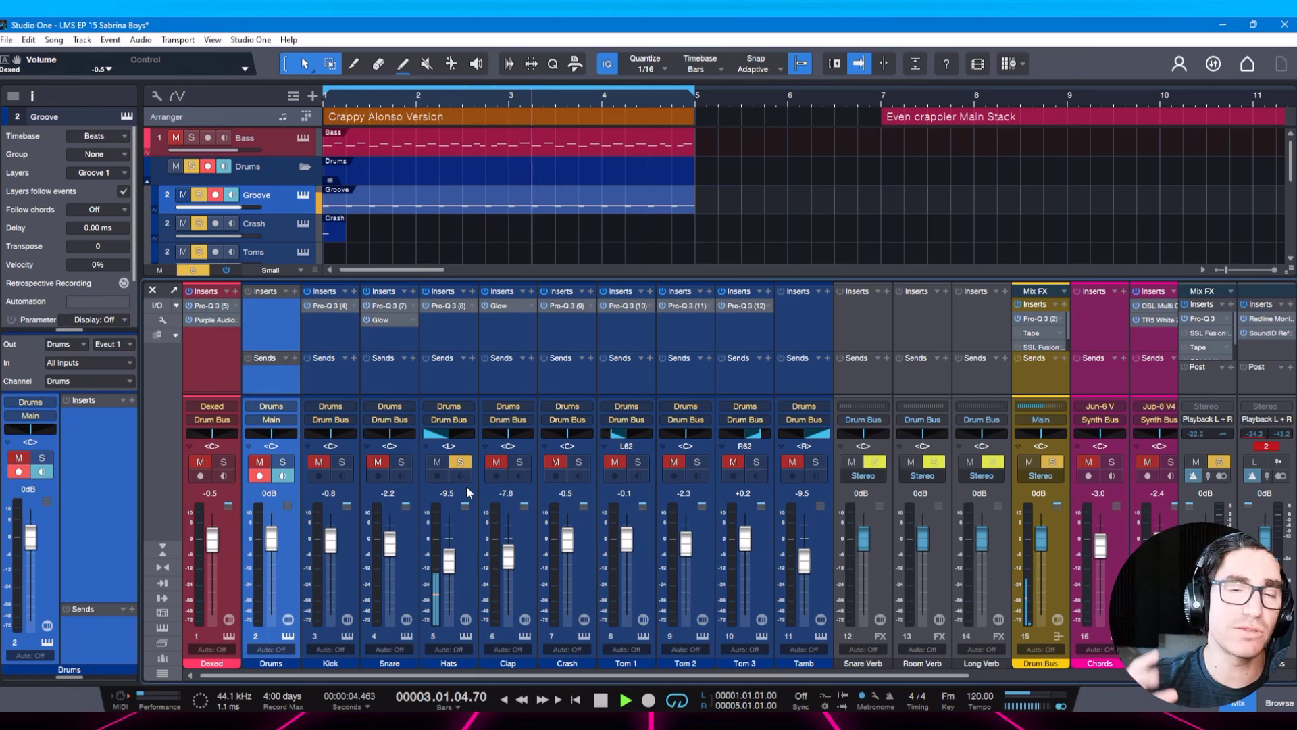
{"action": "key", "text": "space"}
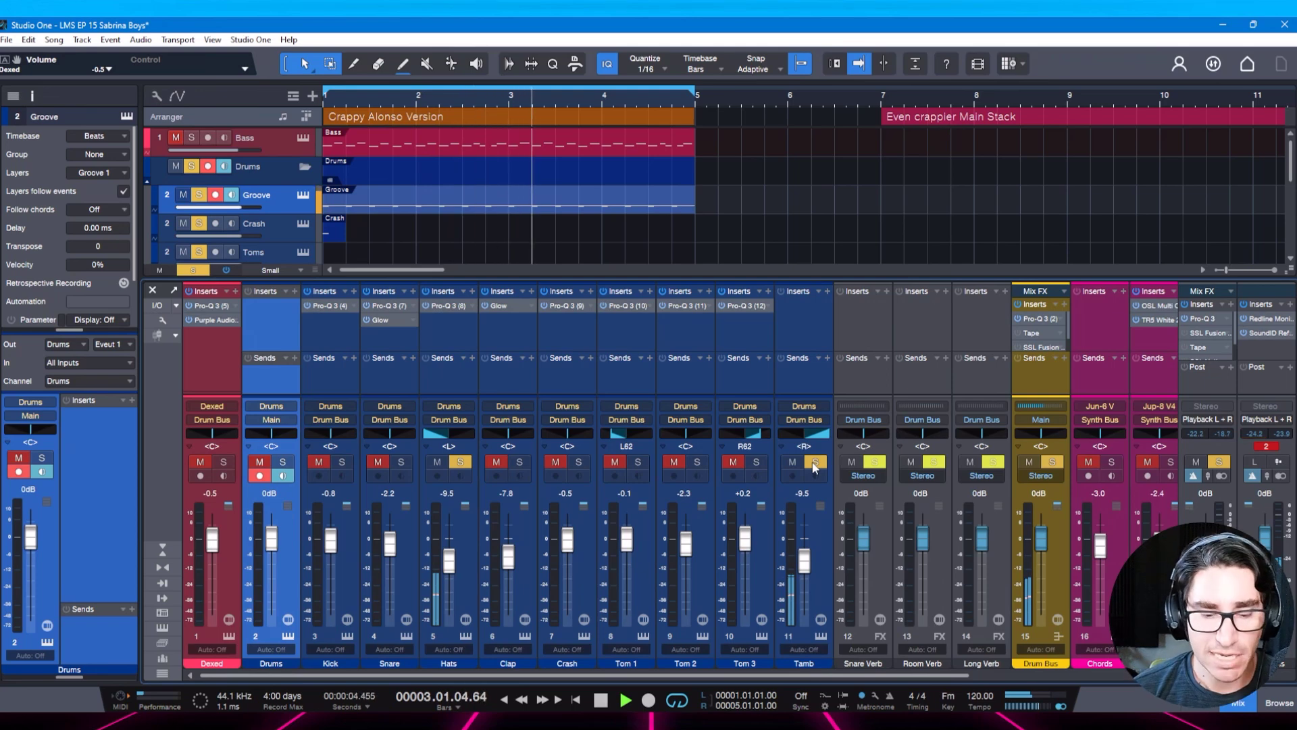
{"action": "left_click", "coordinate": [815, 462]}
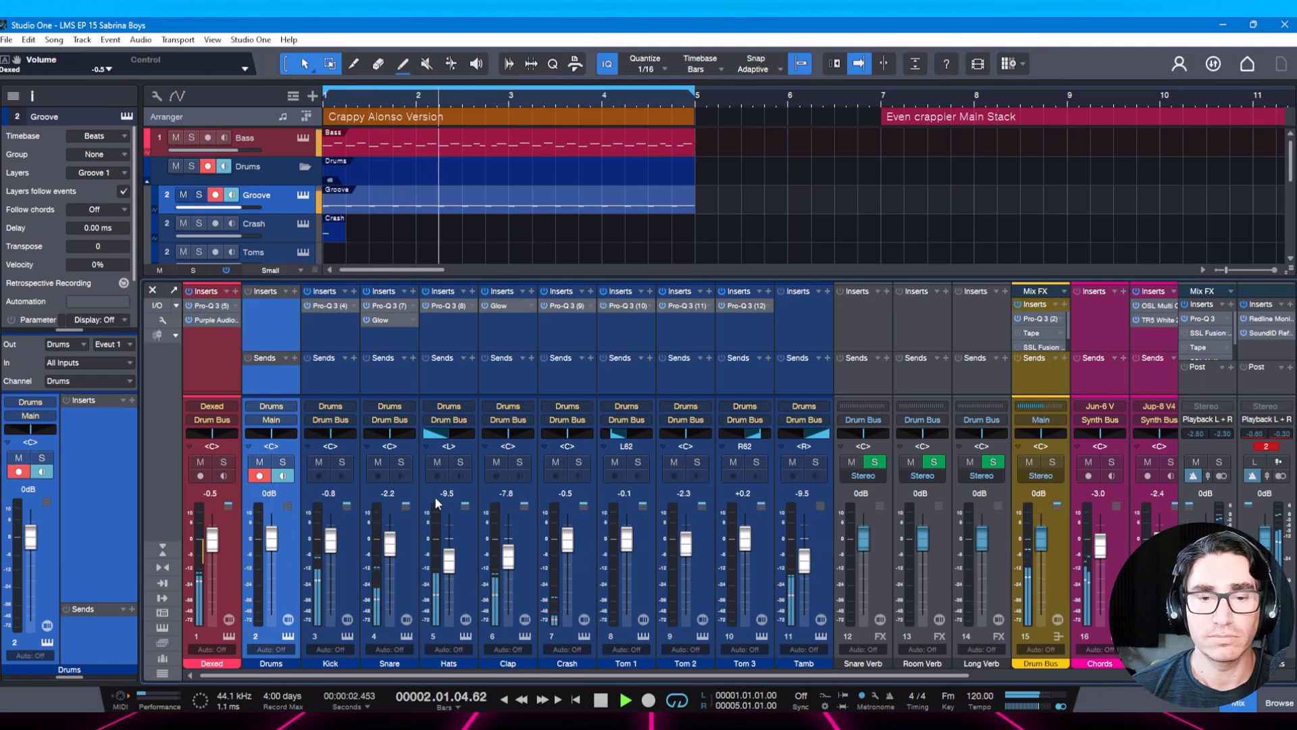
Solo the Clap channel, toggle the bypass of its Glow reverb to compare the sound, and close the plug-in.
{"action": "left_click", "coordinate": [520, 462]}
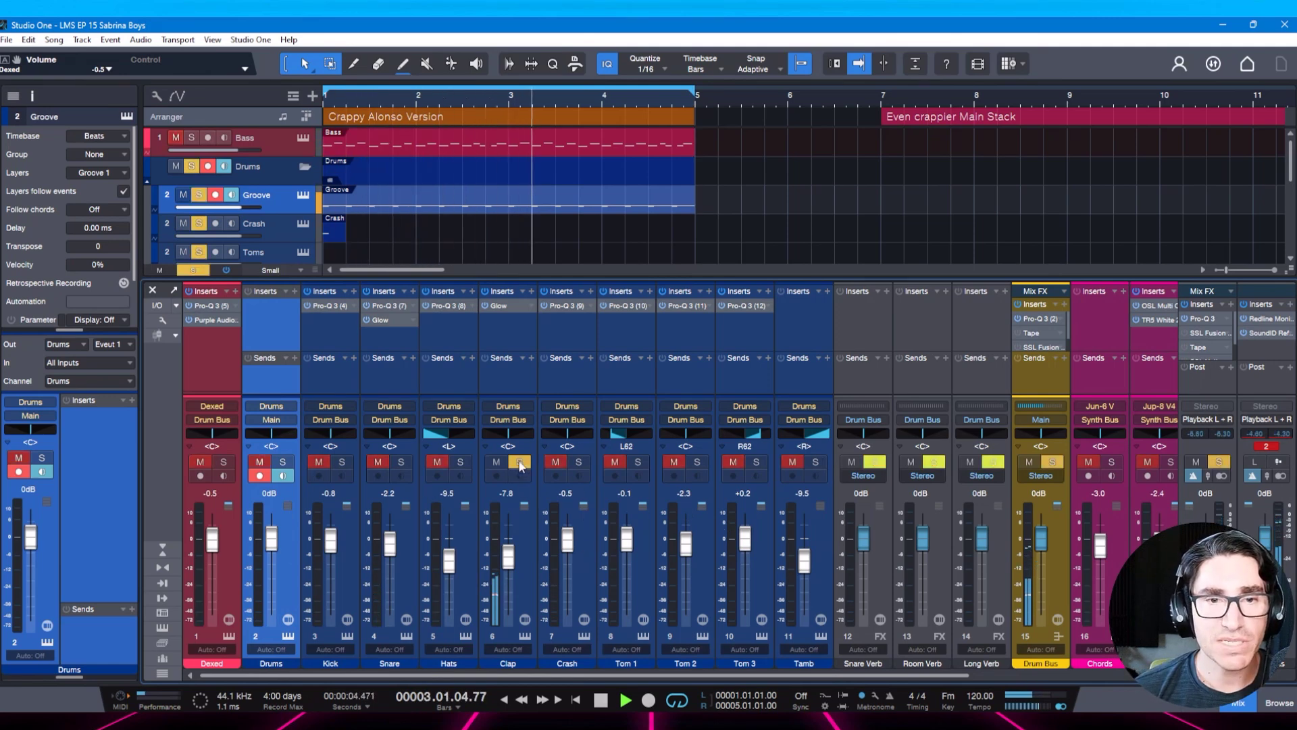
{"action": "key", "text": "space"}
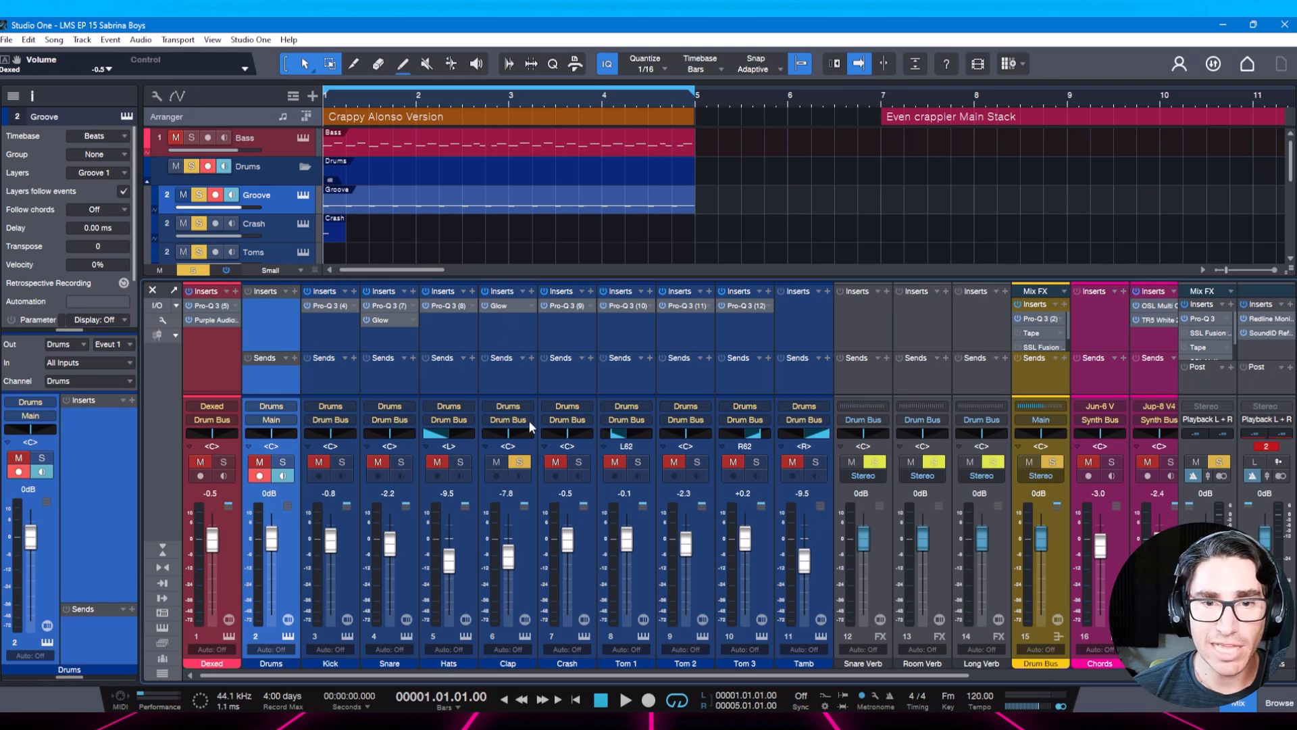
{"action": "key", "text": "space"}
{"action": "left_click", "coordinate": [503, 306]}
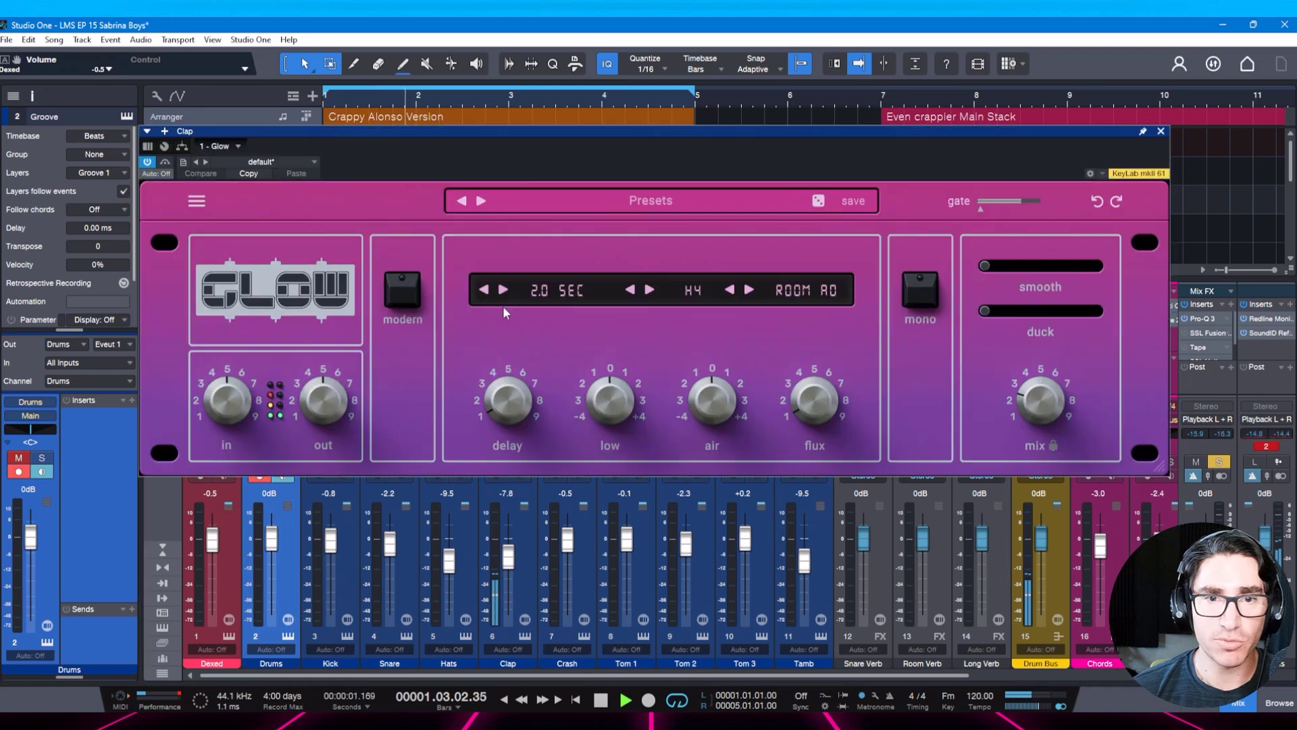
{"action": "left_click", "coordinate": [147, 163]}
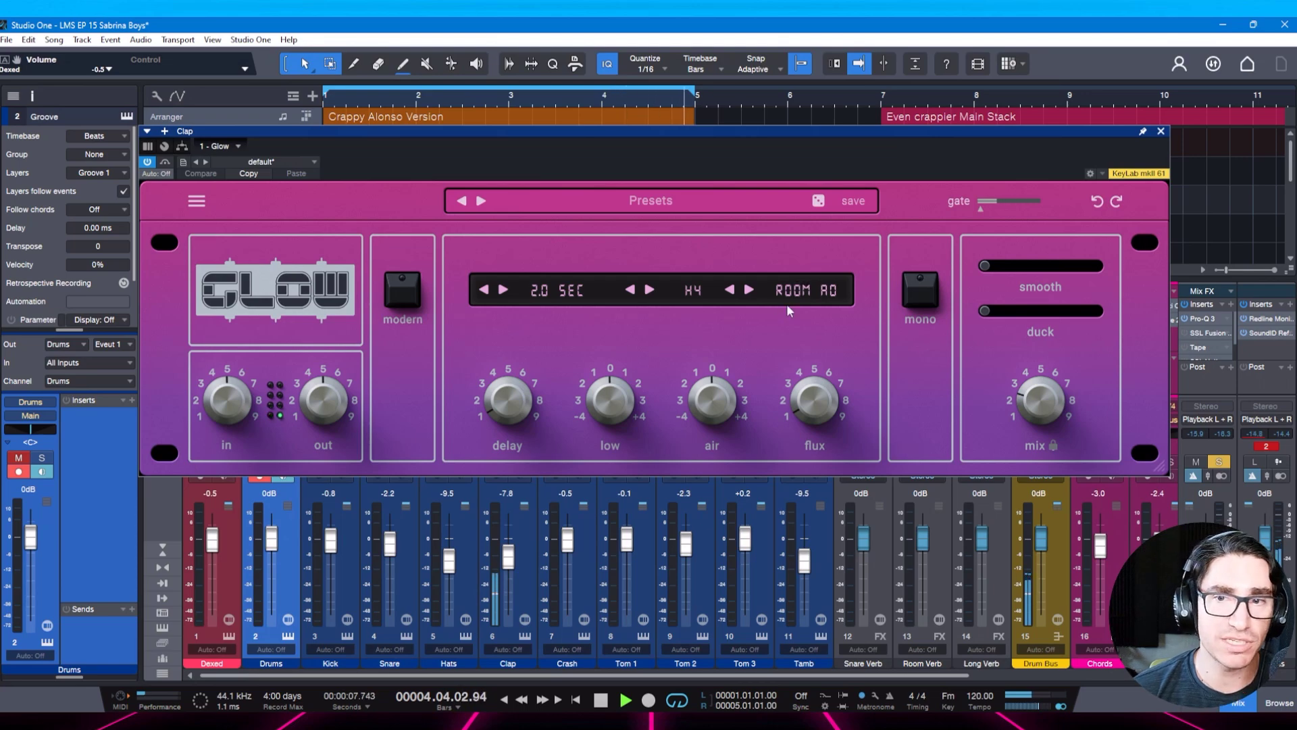
{"action": "left_click", "coordinate": [1161, 131]}
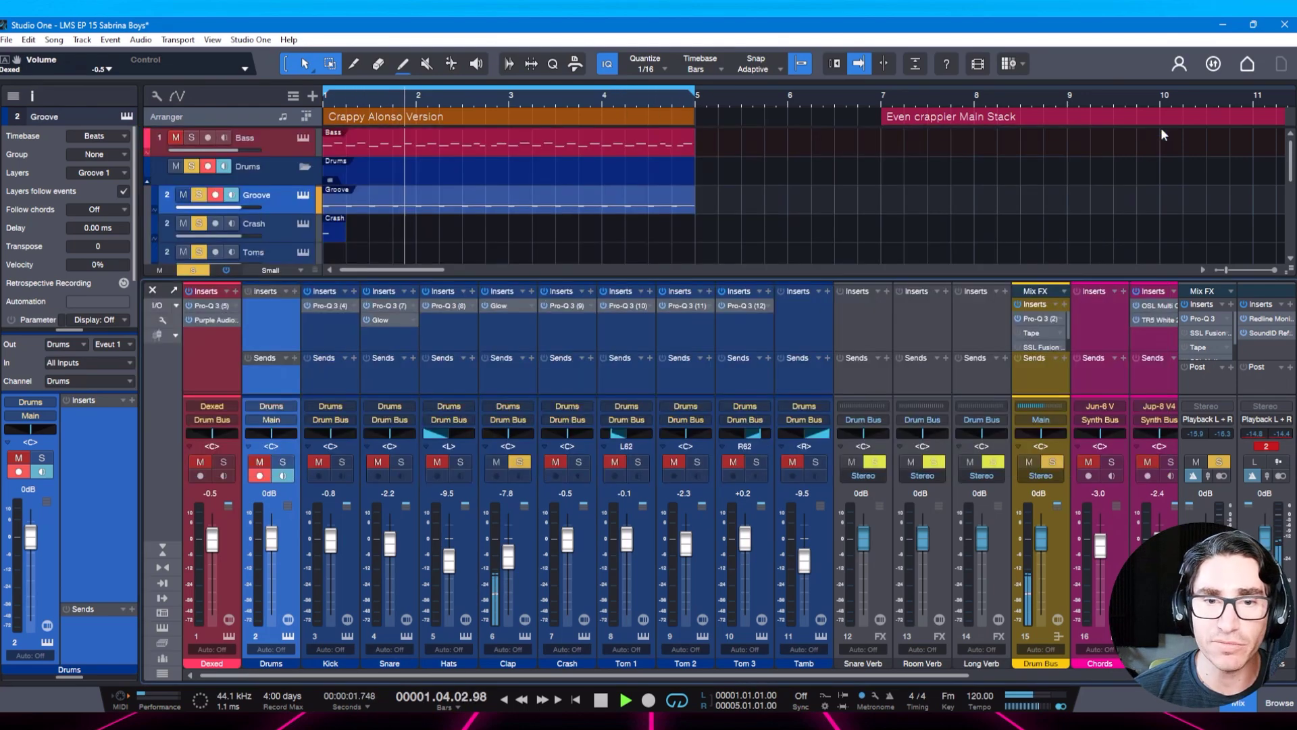
Solo the Snare channel, compare its gated Glow reverb bypassed and active during playback, and close the plug-in.
{"action": "left_click", "coordinate": [413, 531]}
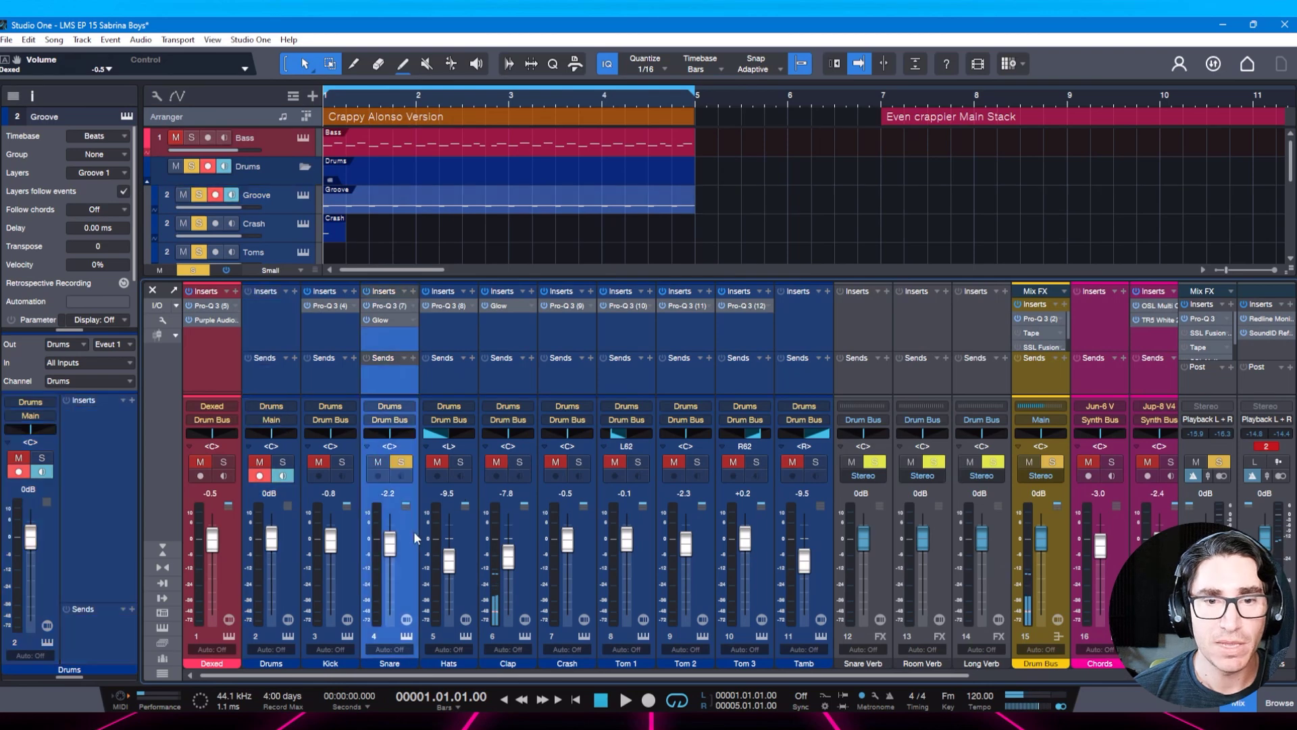
{"action": "key", "text": "space"}
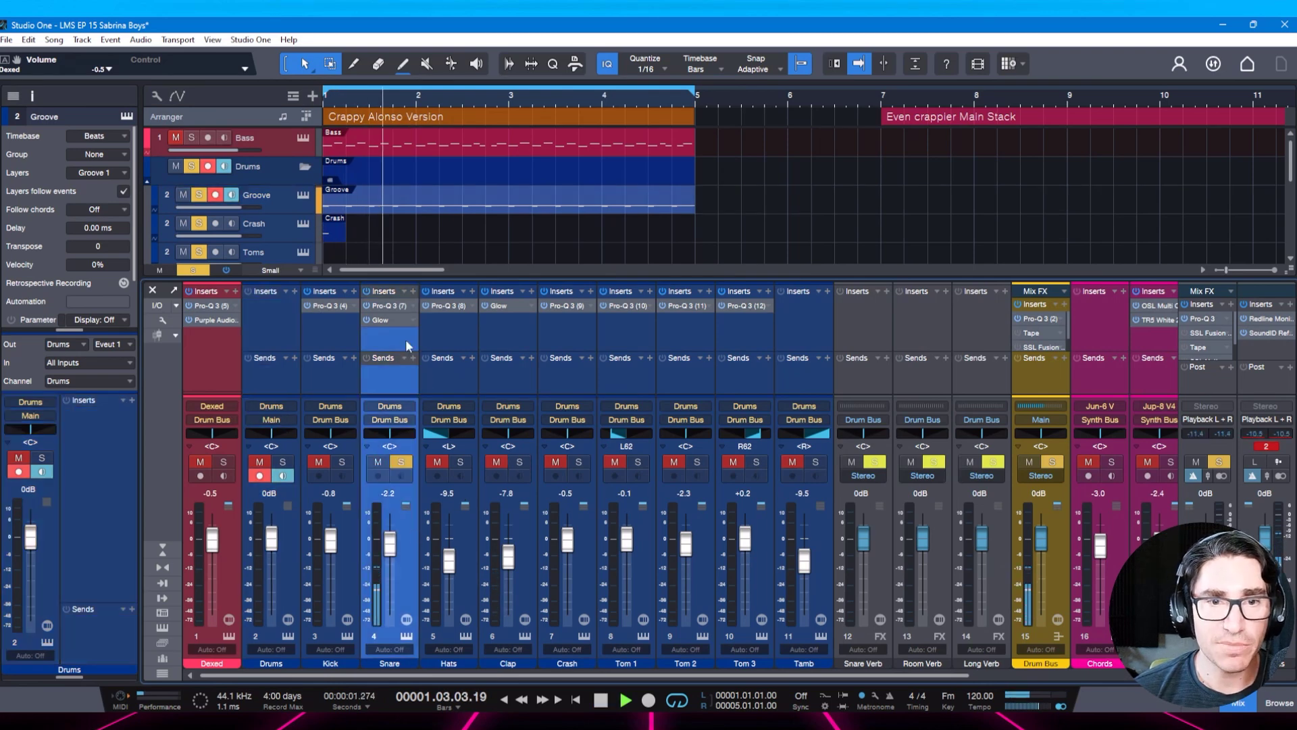
{"action": "left_click", "coordinate": [379, 319]}
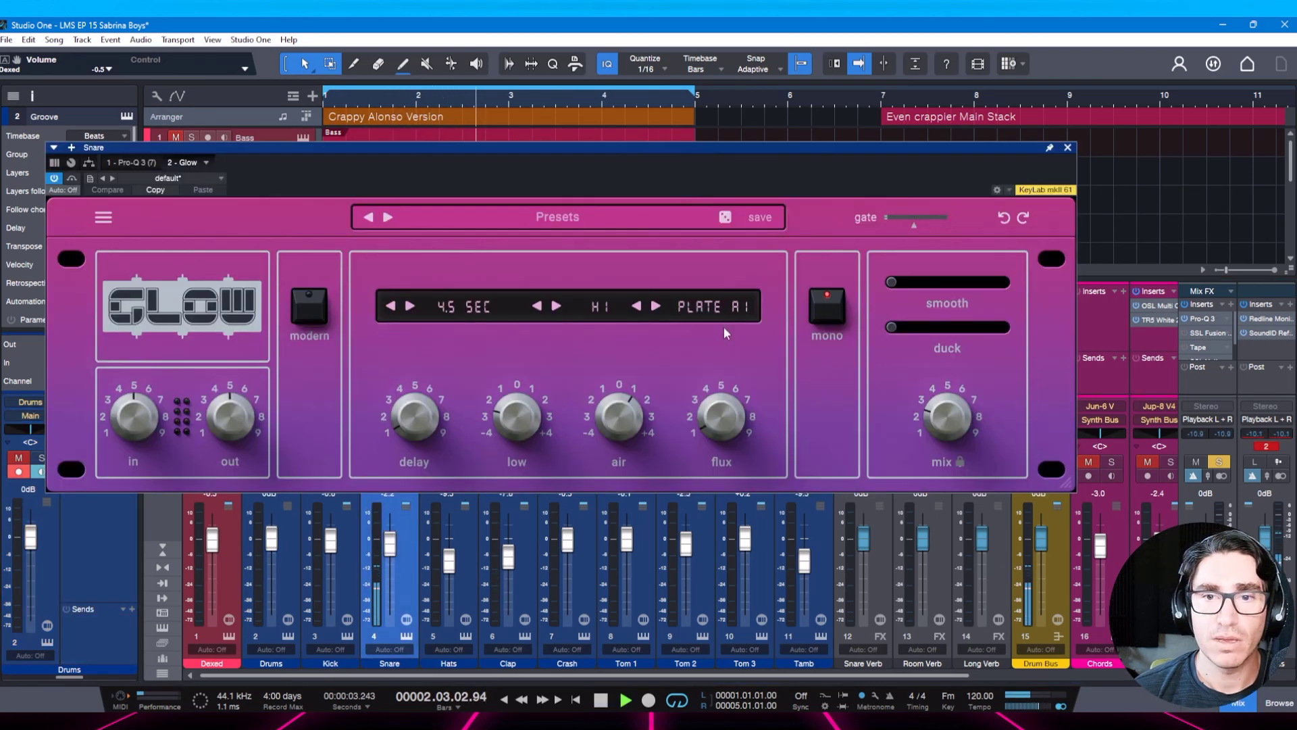
{"action": "left_click", "coordinate": [54, 179]}
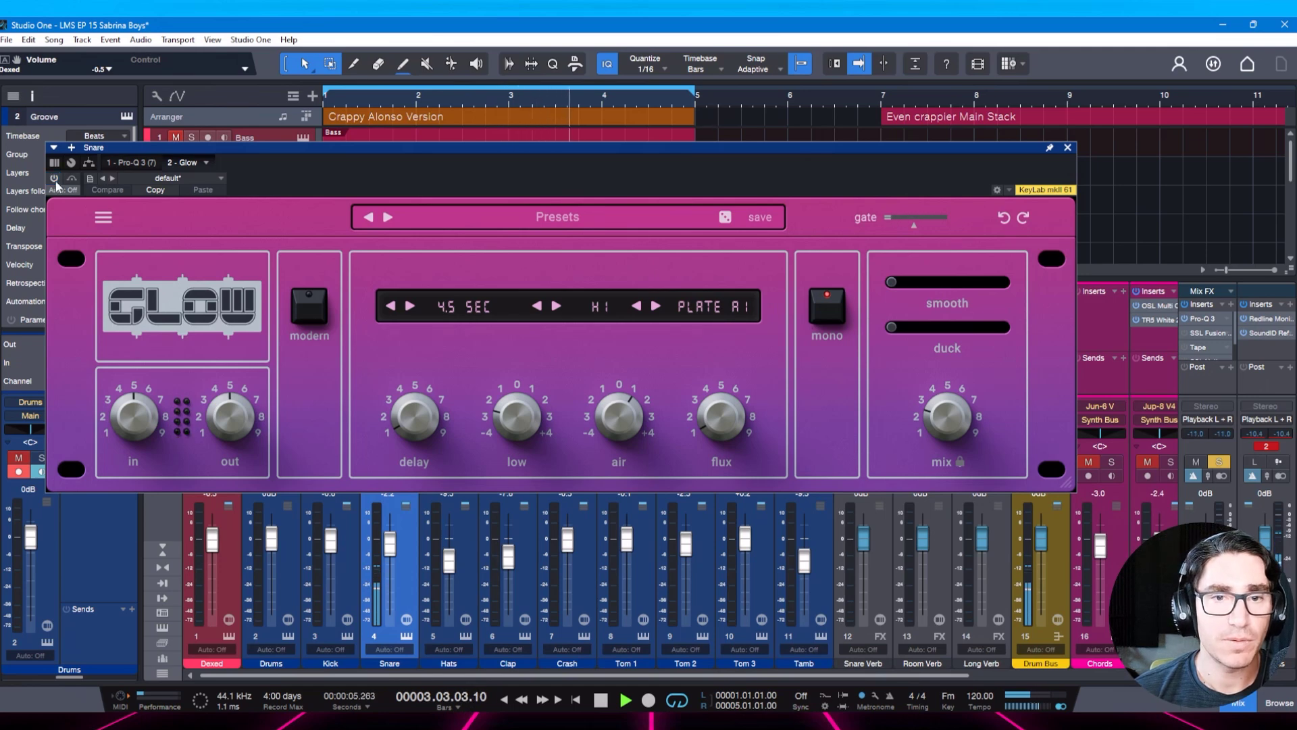
{"action": "left_click", "coordinate": [55, 179]}
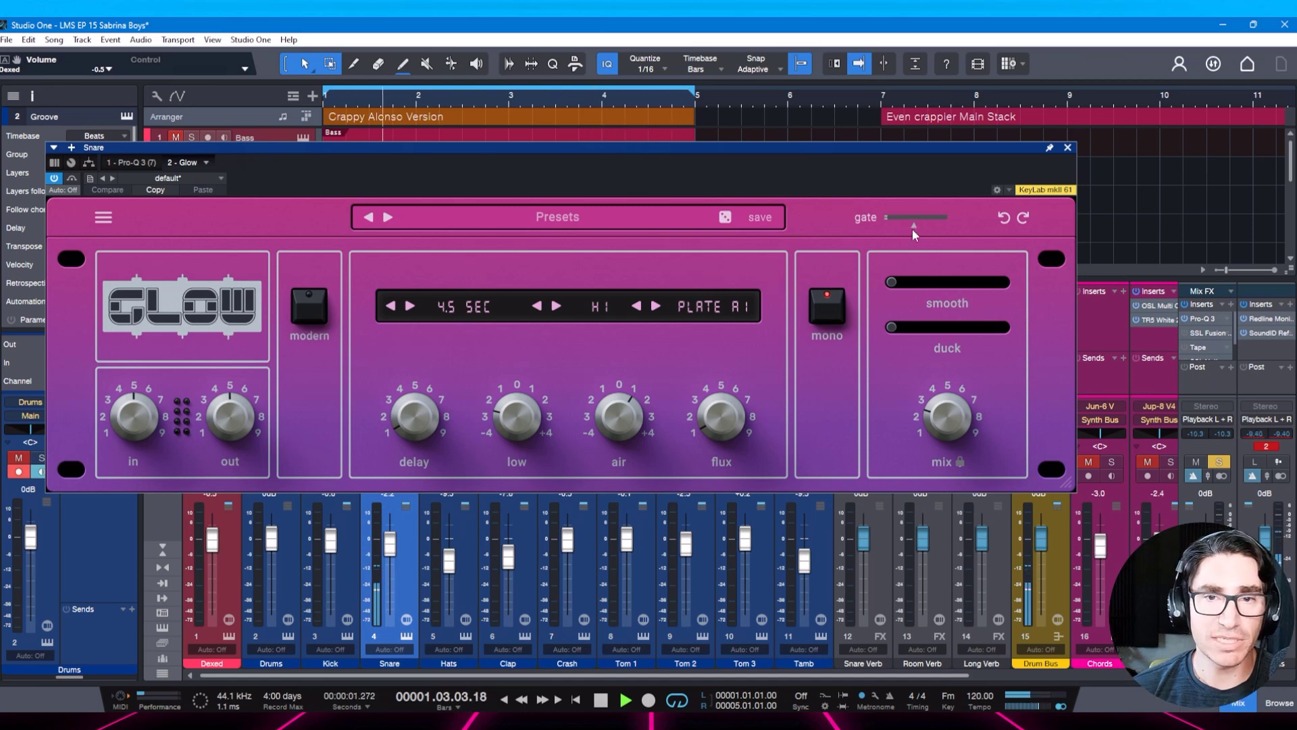
{"action": "left_click", "coordinate": [1068, 148]}
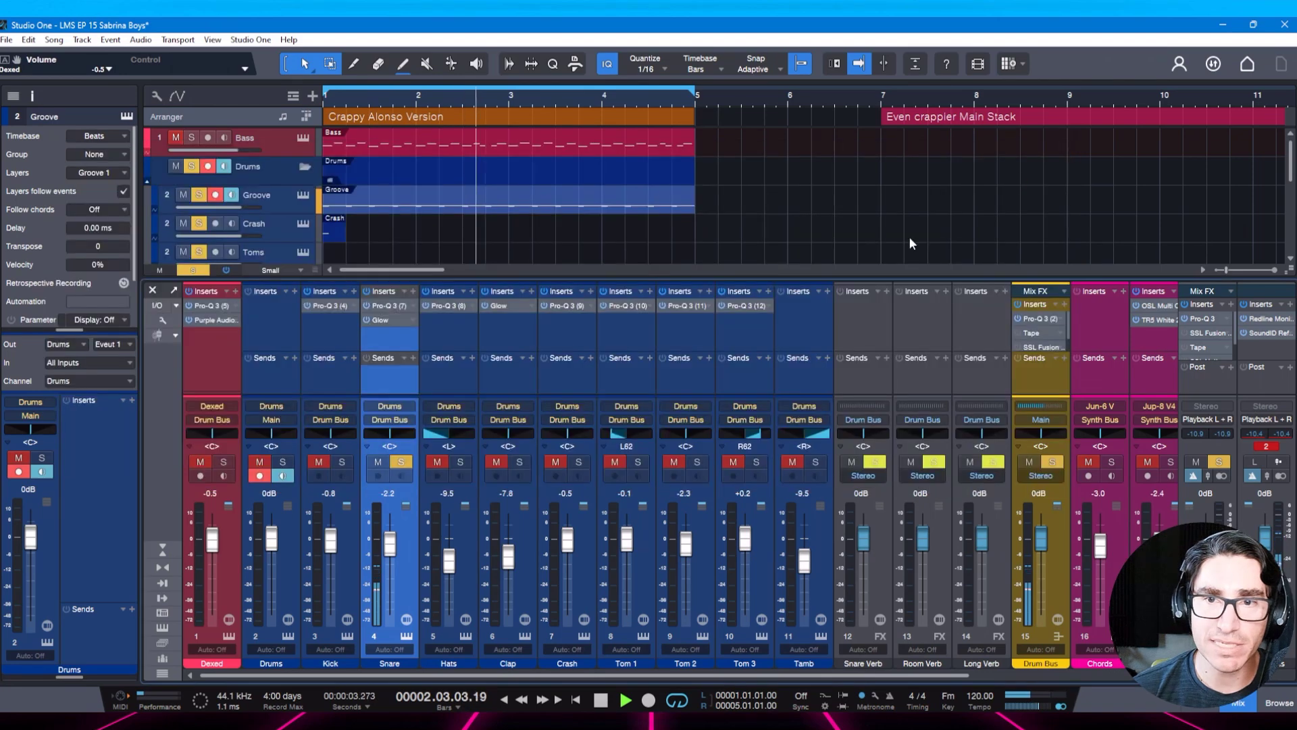
{"action": "key", "text": "space"}
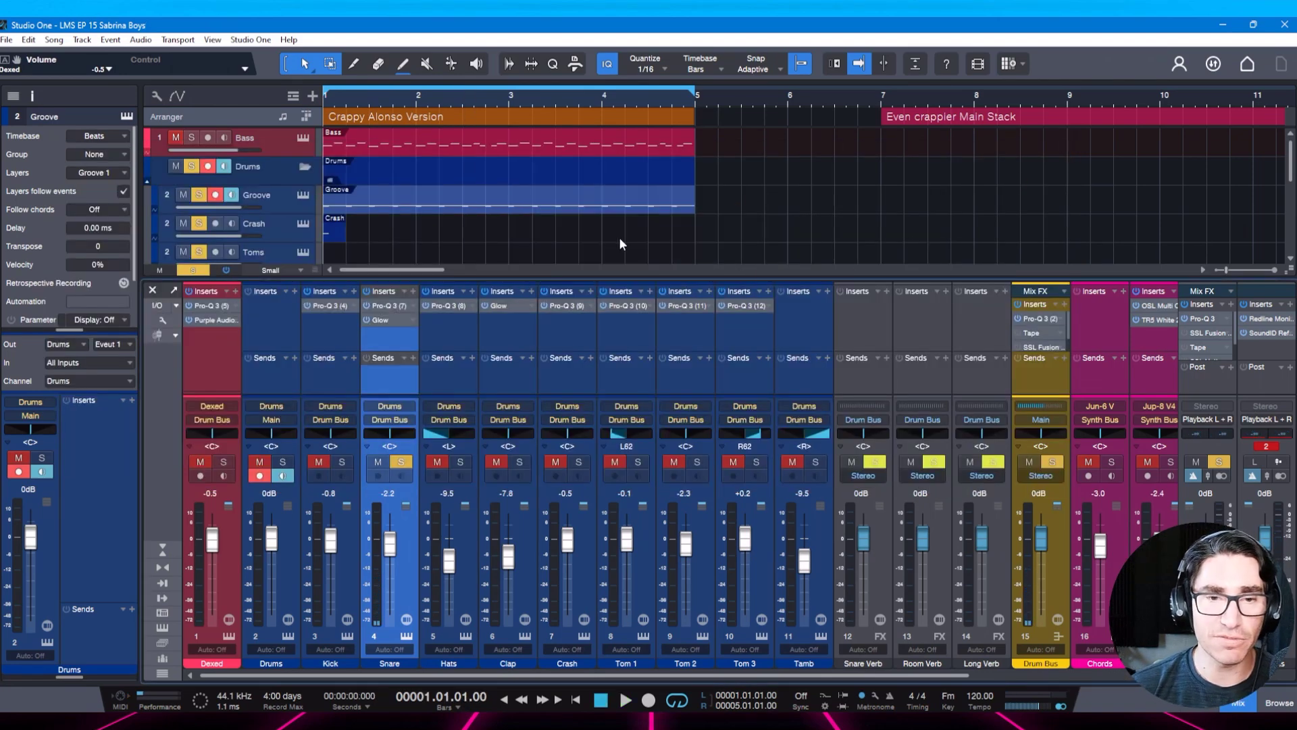
Clear the Snare solo, listen to the full mix, and hide the mixer console.
{"action": "left_click", "coordinate": [402, 462]}
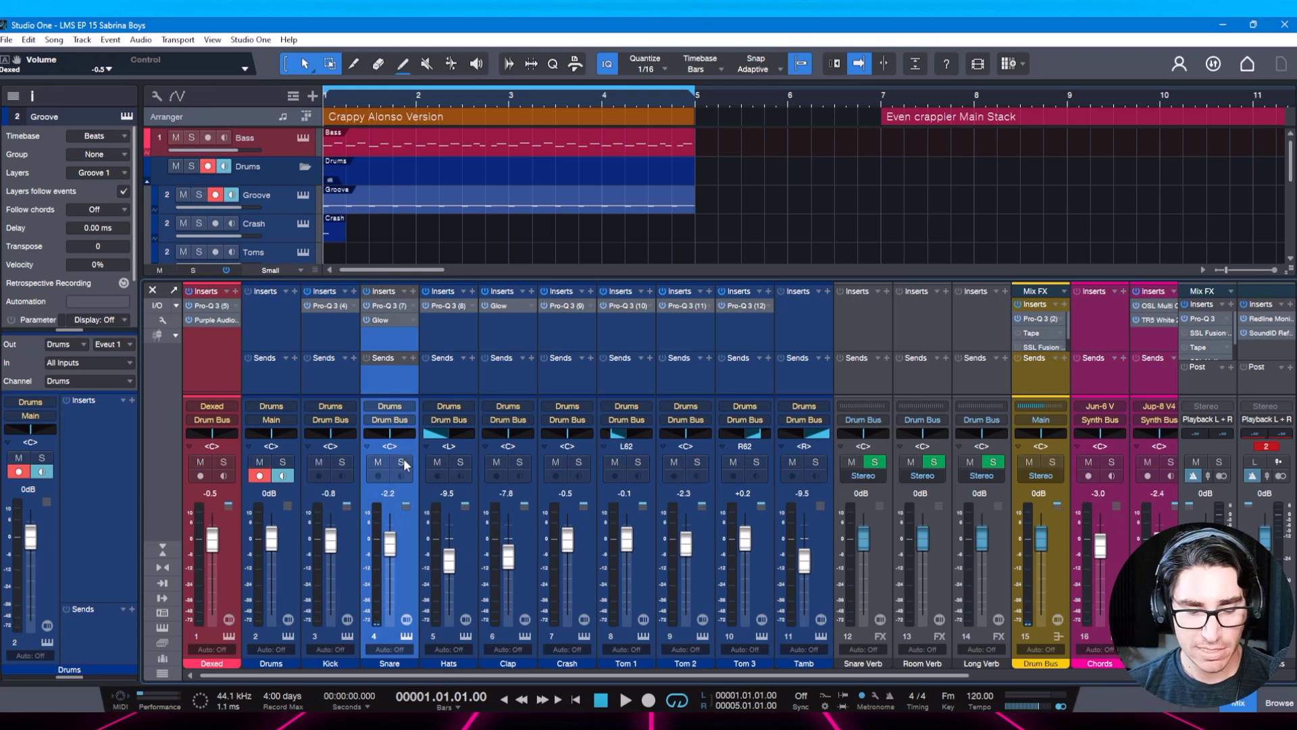
{"action": "key", "text": "space"}
{"action": "key", "text": "F3"}
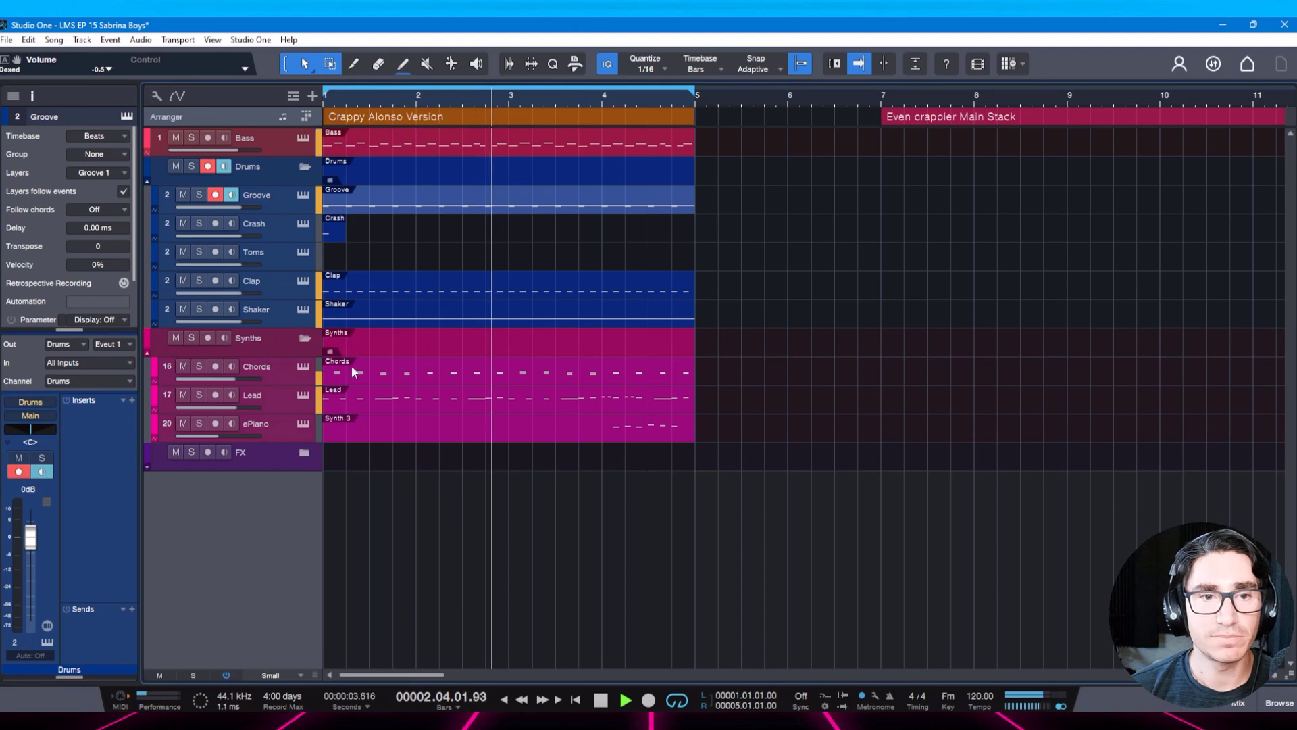
{"action": "key", "text": "space"}
Solo the Drums folder together with the Bass track, play them together, and clear both solos.
{"action": "left_click", "coordinate": [191, 166]}
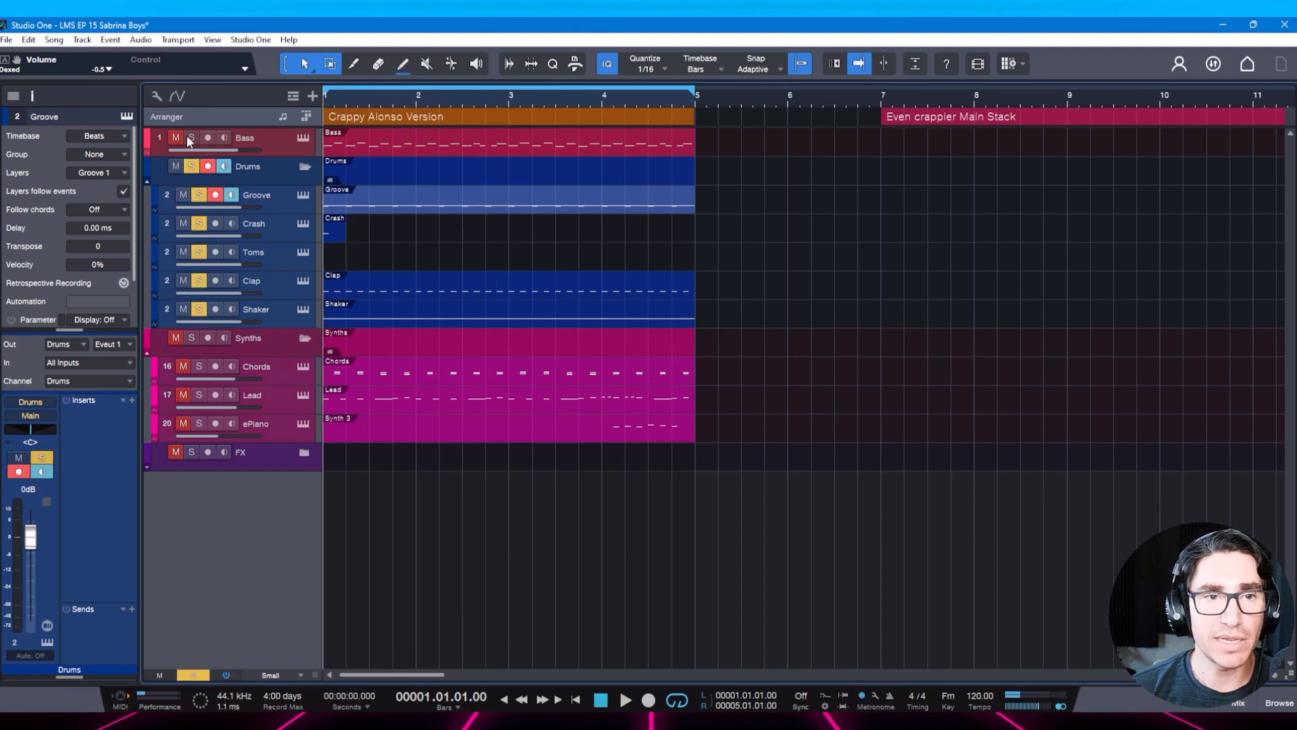
{"action": "key", "text": "space"}
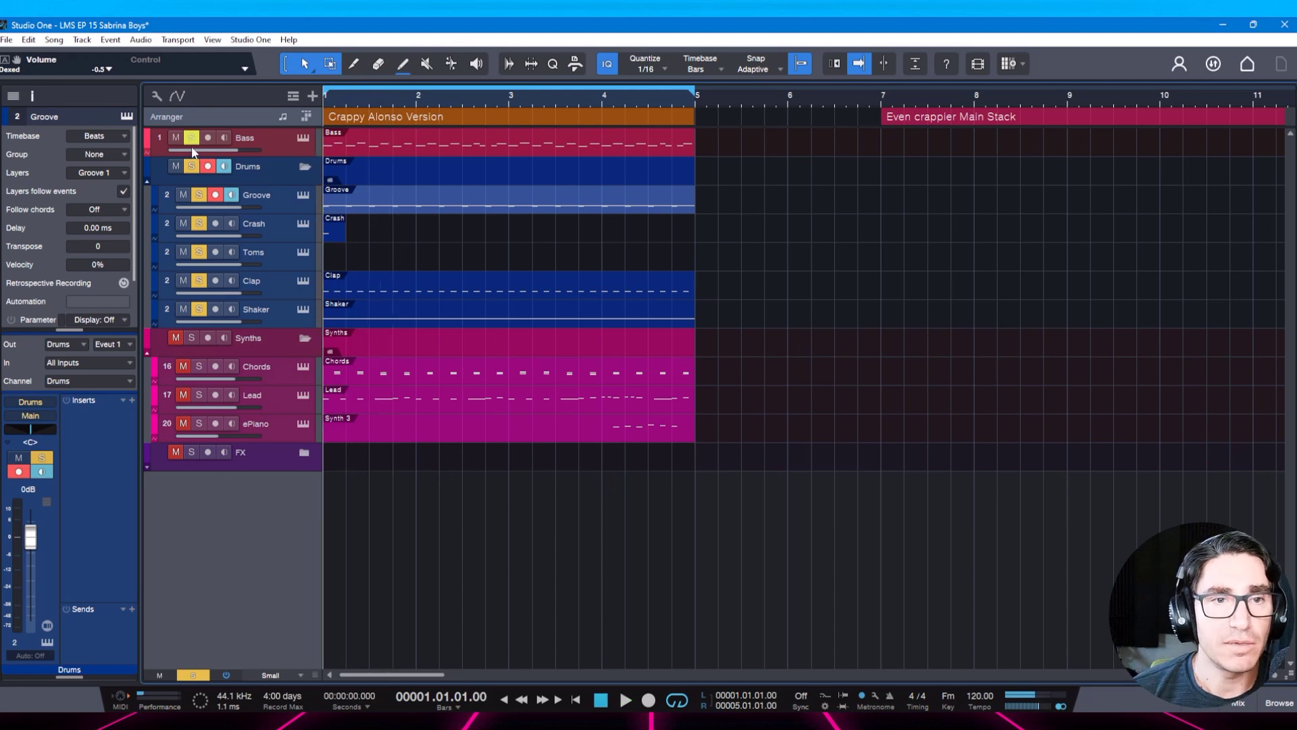
{"action": "key", "text": "space"}
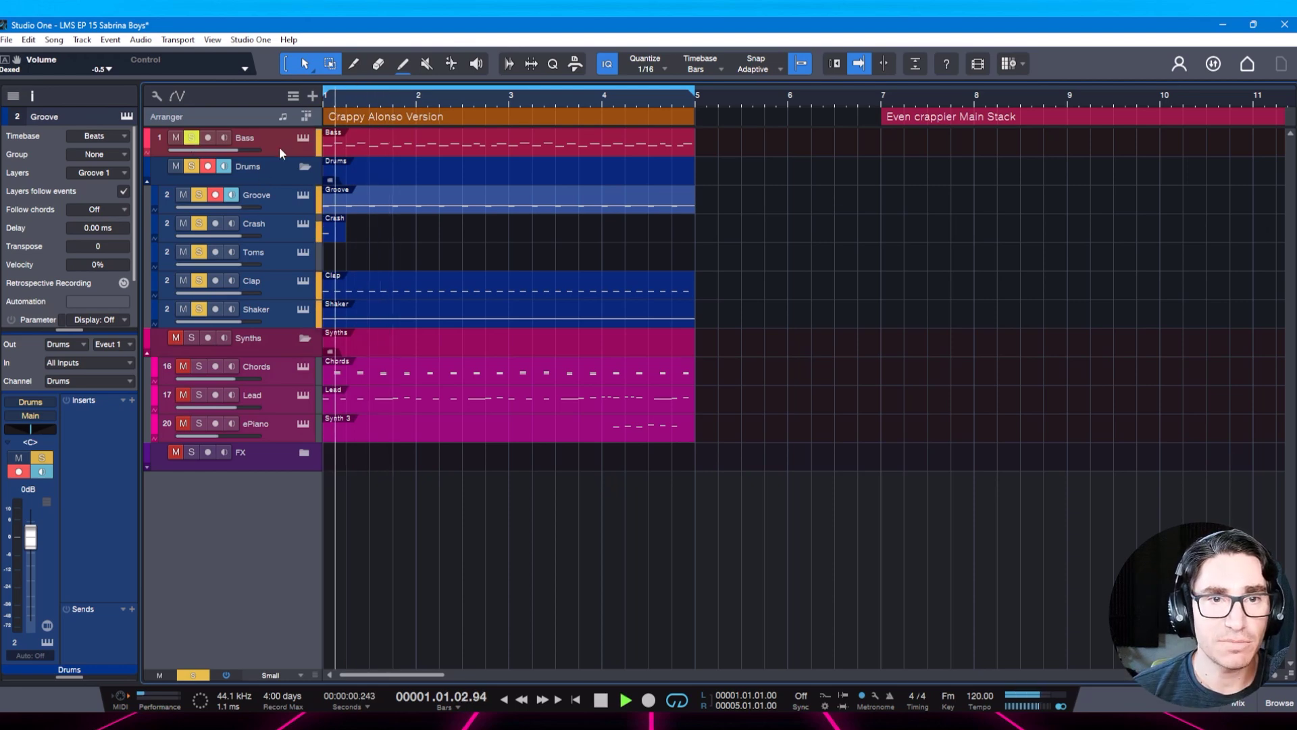
{"action": "key", "text": "space"}
{"action": "key", "text": "s"}
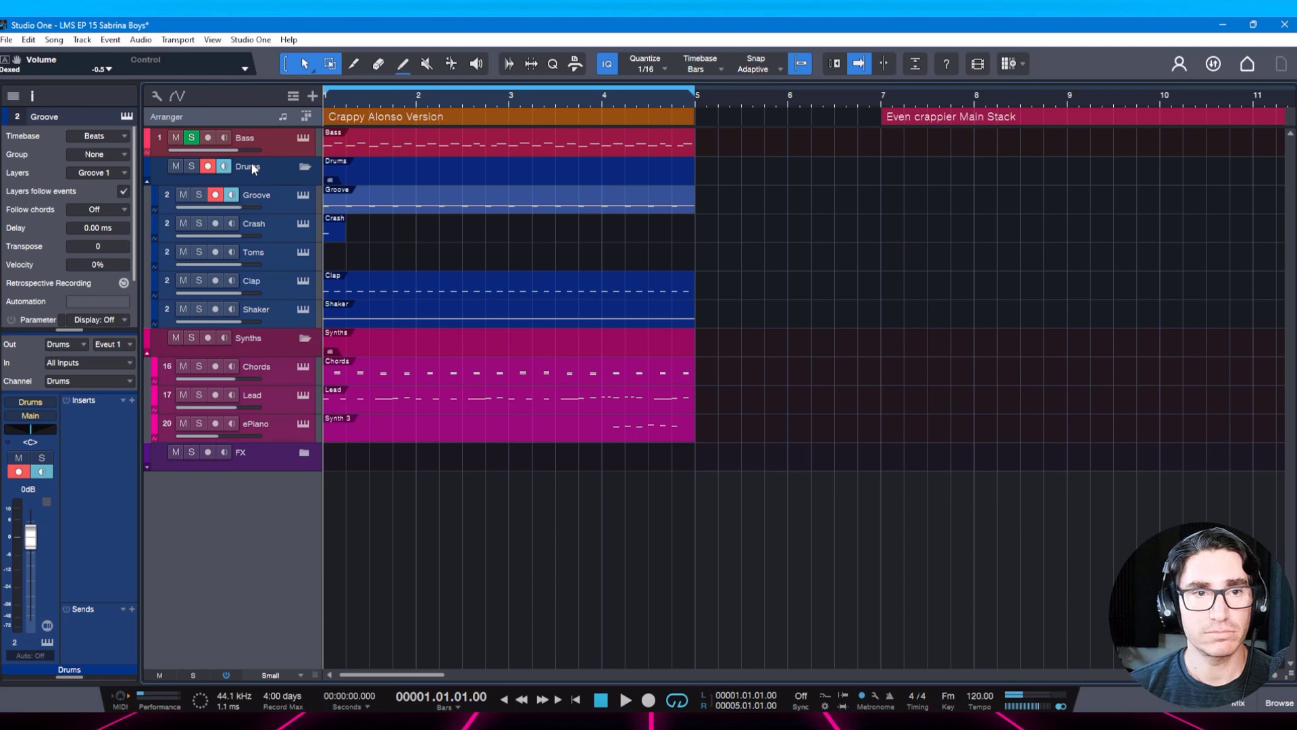
{"action": "left_click", "coordinate": [192, 137]}
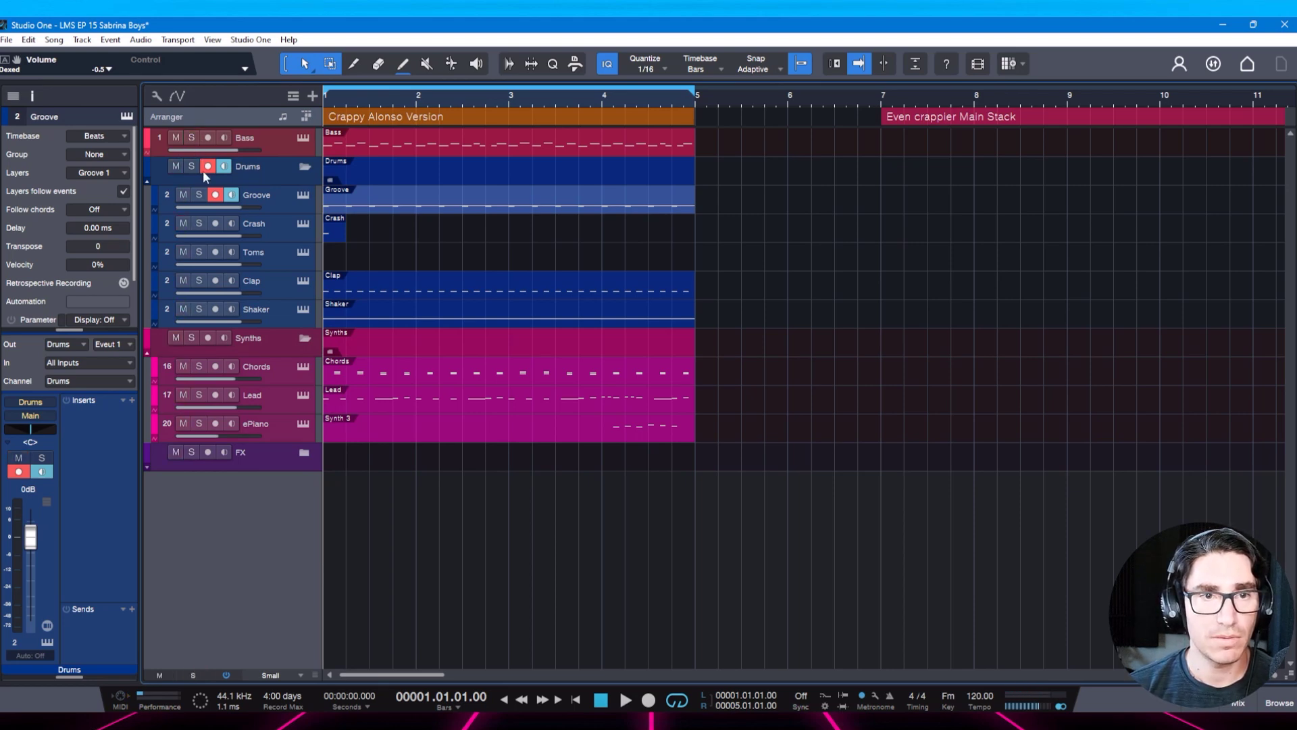
Solo the Bass track and the Drums folder, listen to the pair, and clear all solos.
{"action": "left_click", "coordinate": [192, 138]}
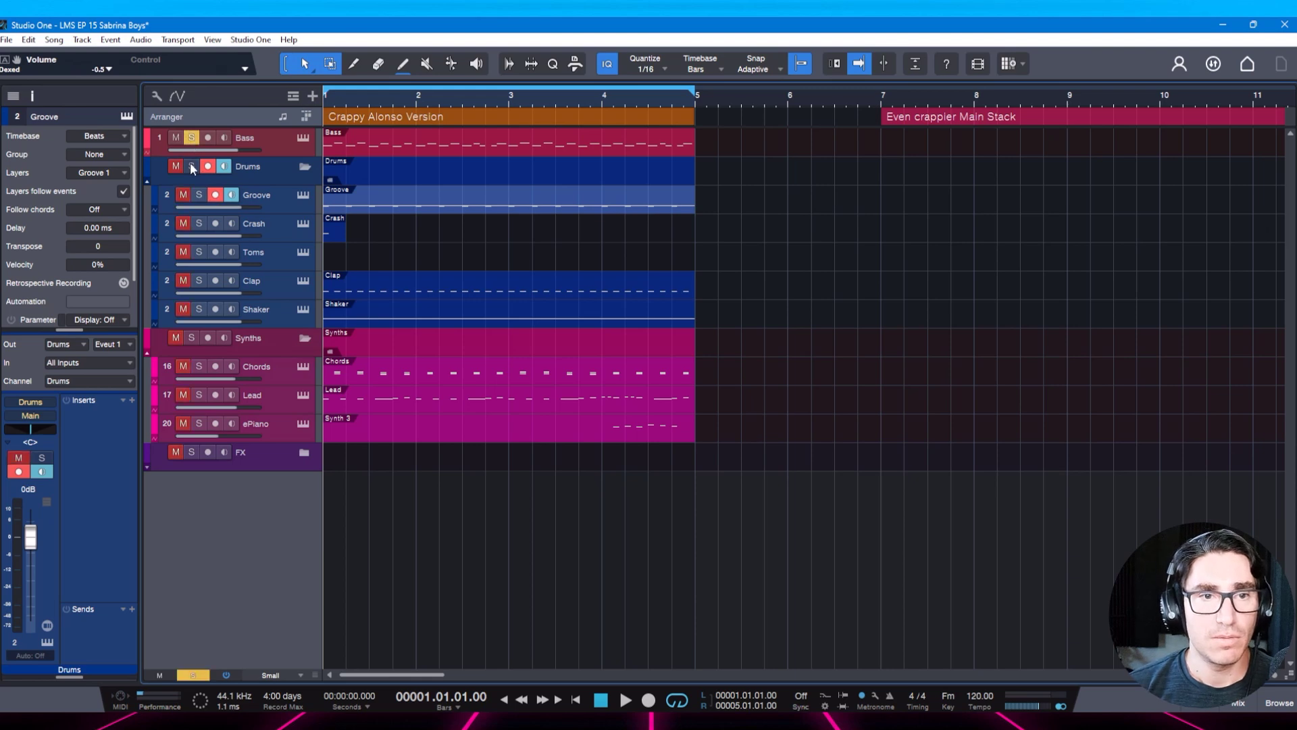
{"action": "left_click", "coordinate": [192, 167]}
{"action": "key", "text": "space"}
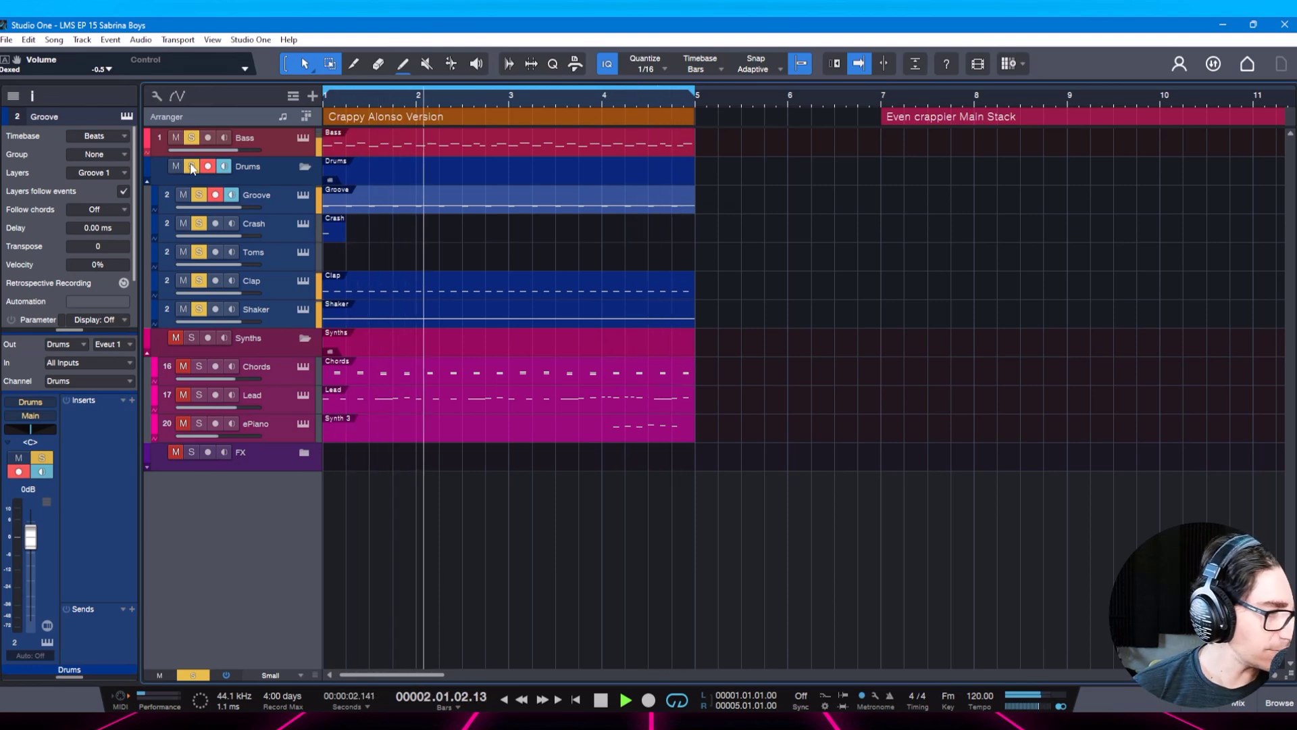
{"action": "key", "text": "space"}
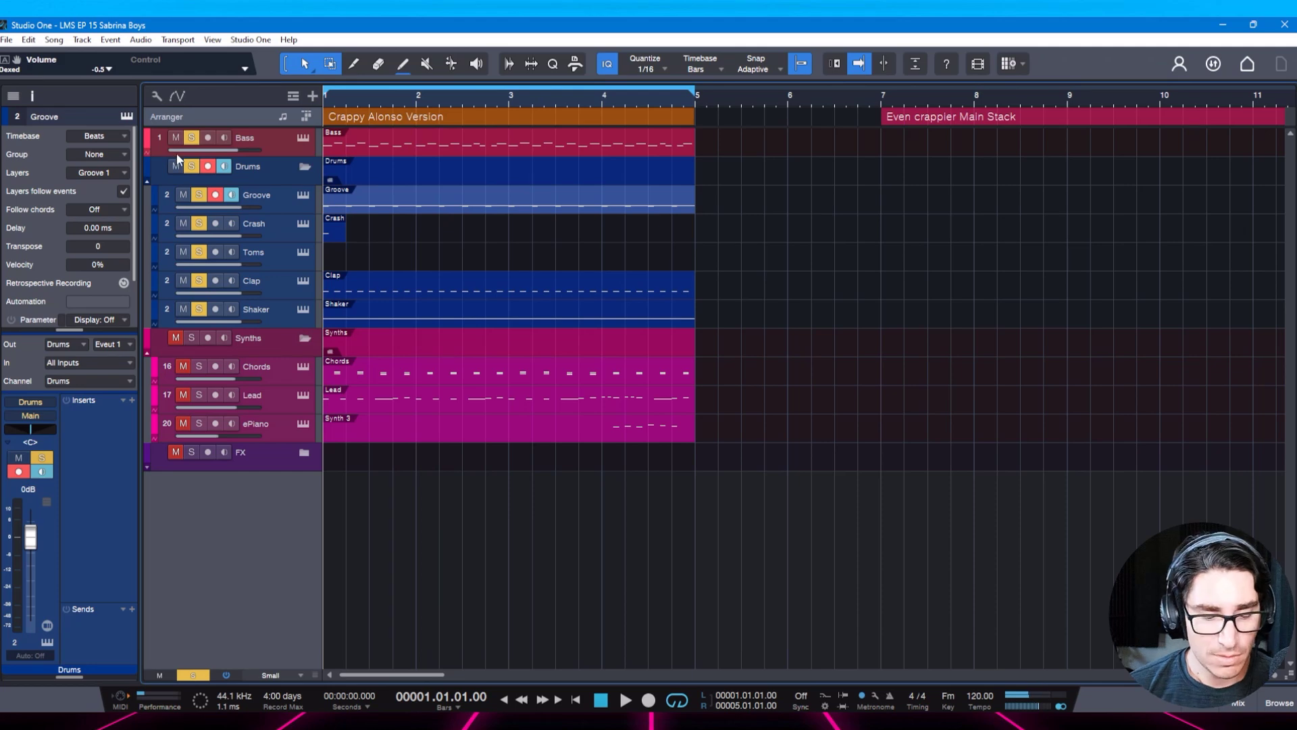
{"action": "key", "text": "shift+s"}
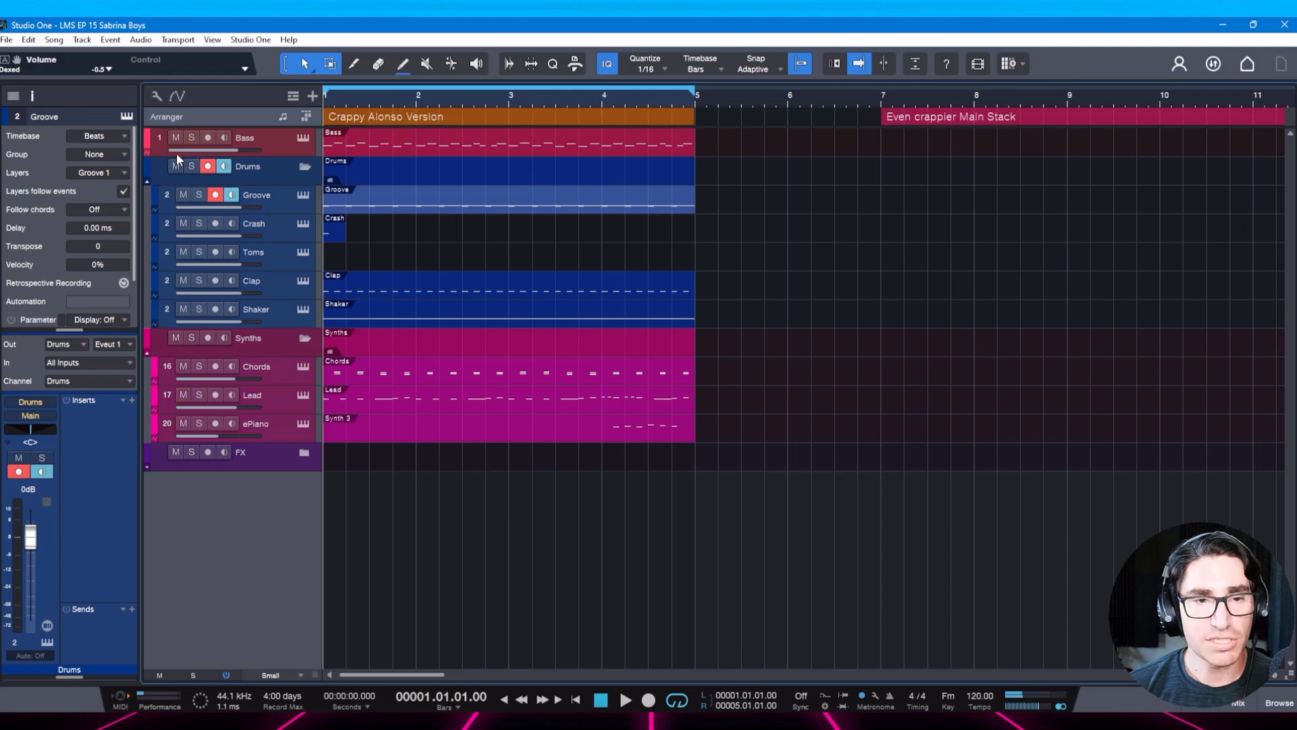
Solo the Chords track, play it, and open its Jun-6 V instrument for a look at the sound settings.
{"action": "left_click", "coordinate": [270, 371]}
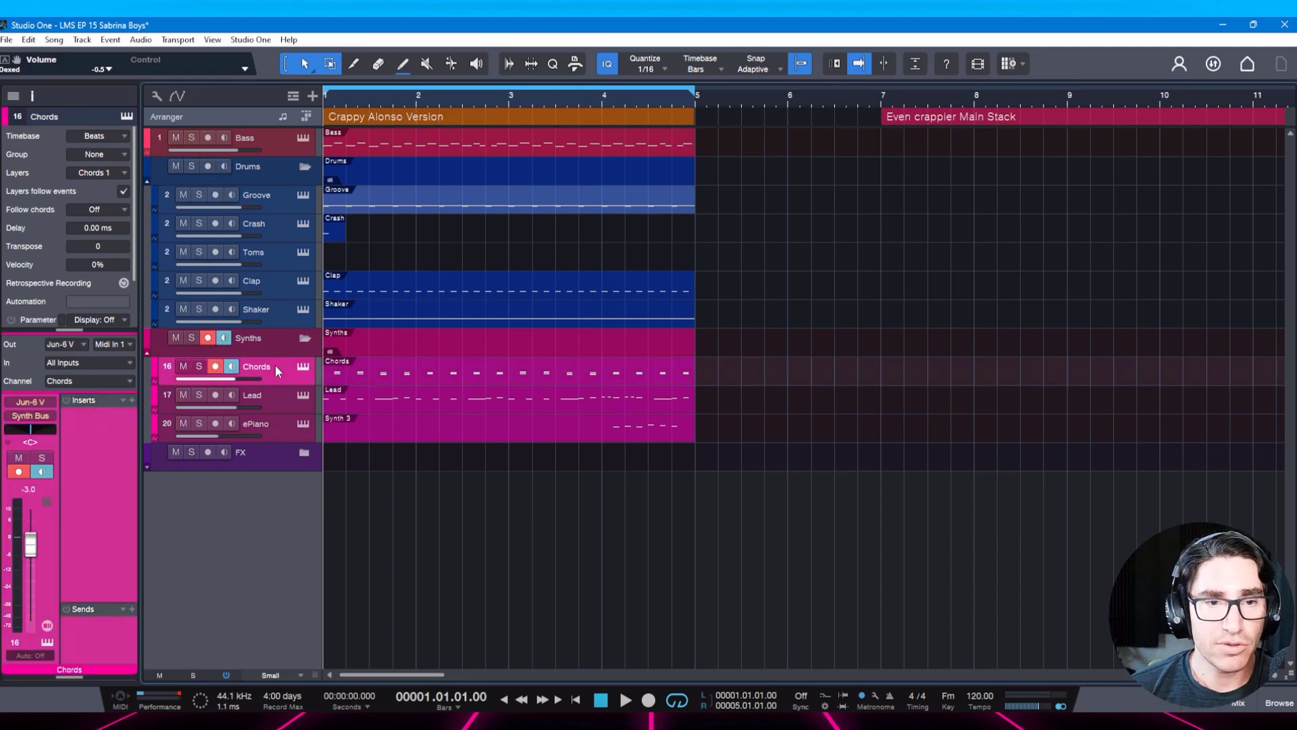
{"action": "left_click", "coordinate": [200, 368]}
{"action": "key", "text": "space"}
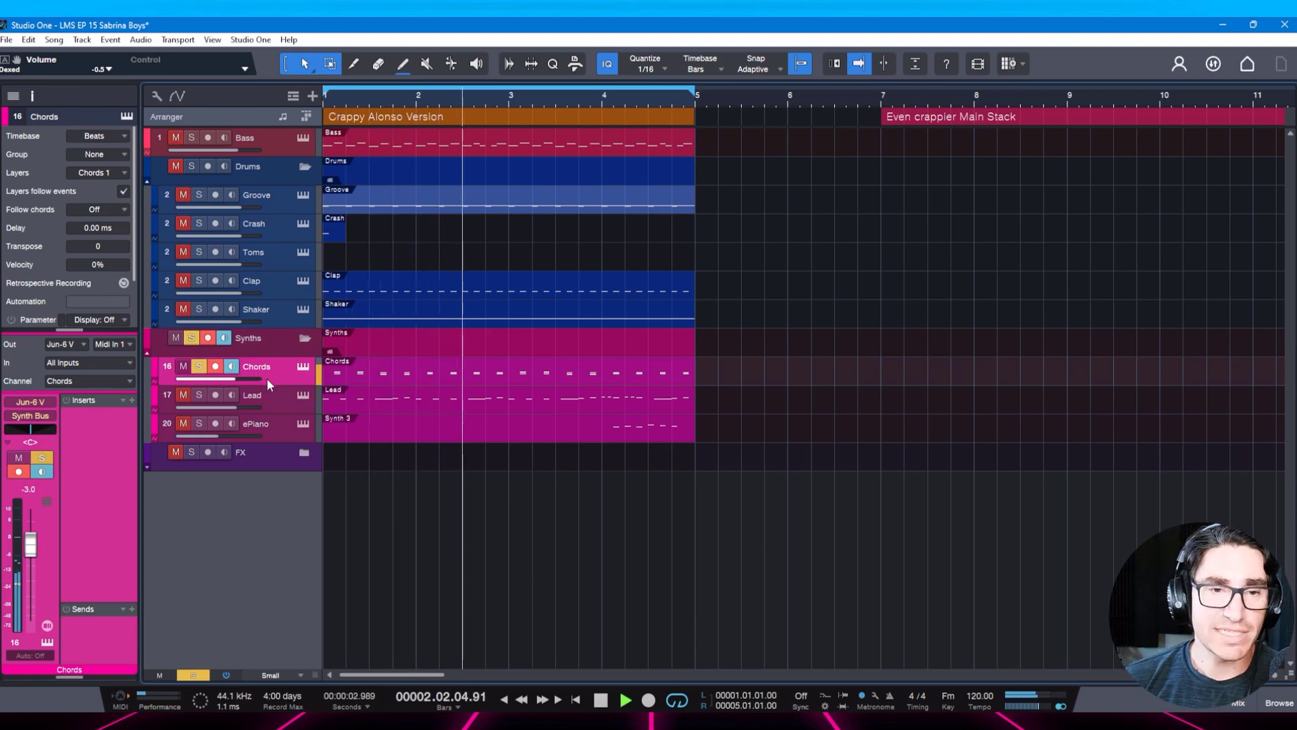
{"action": "left_click", "coordinate": [303, 367]}
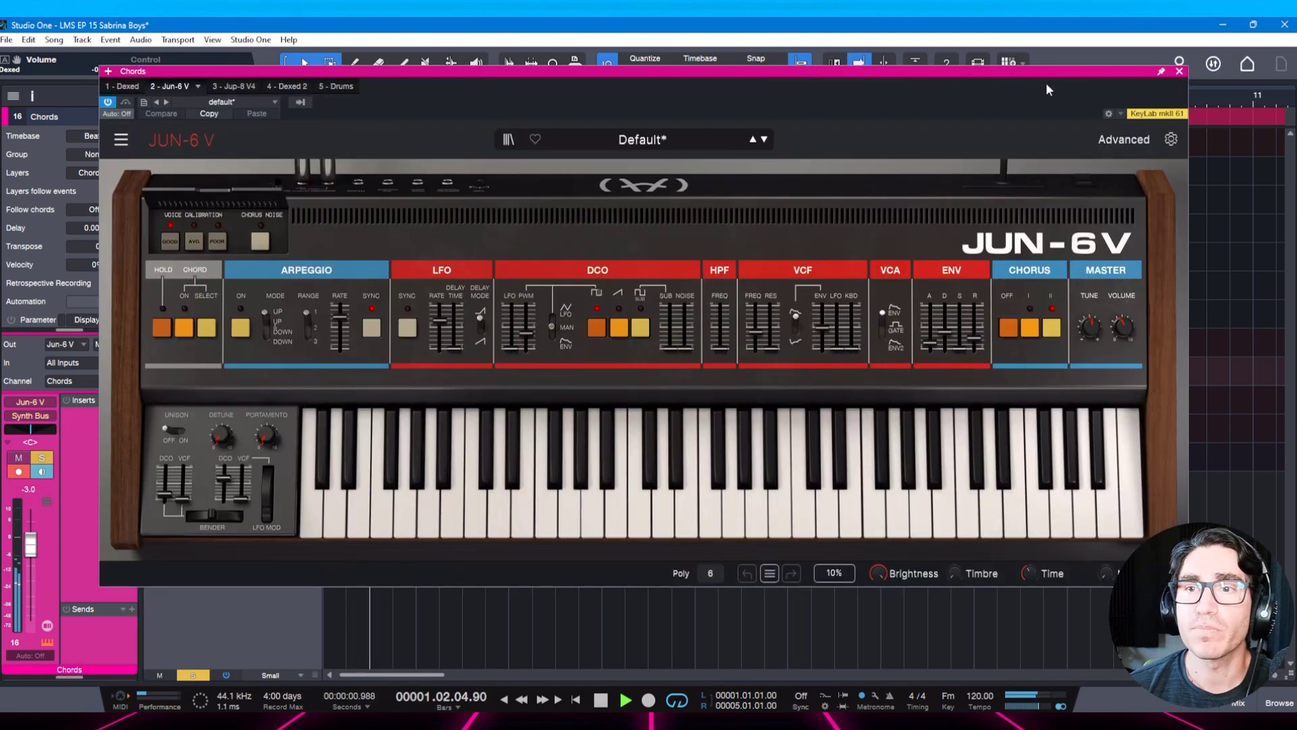
{"action": "left_click_drag", "start_coordinate": [1045, 71], "coordinate": [1035, 69]}
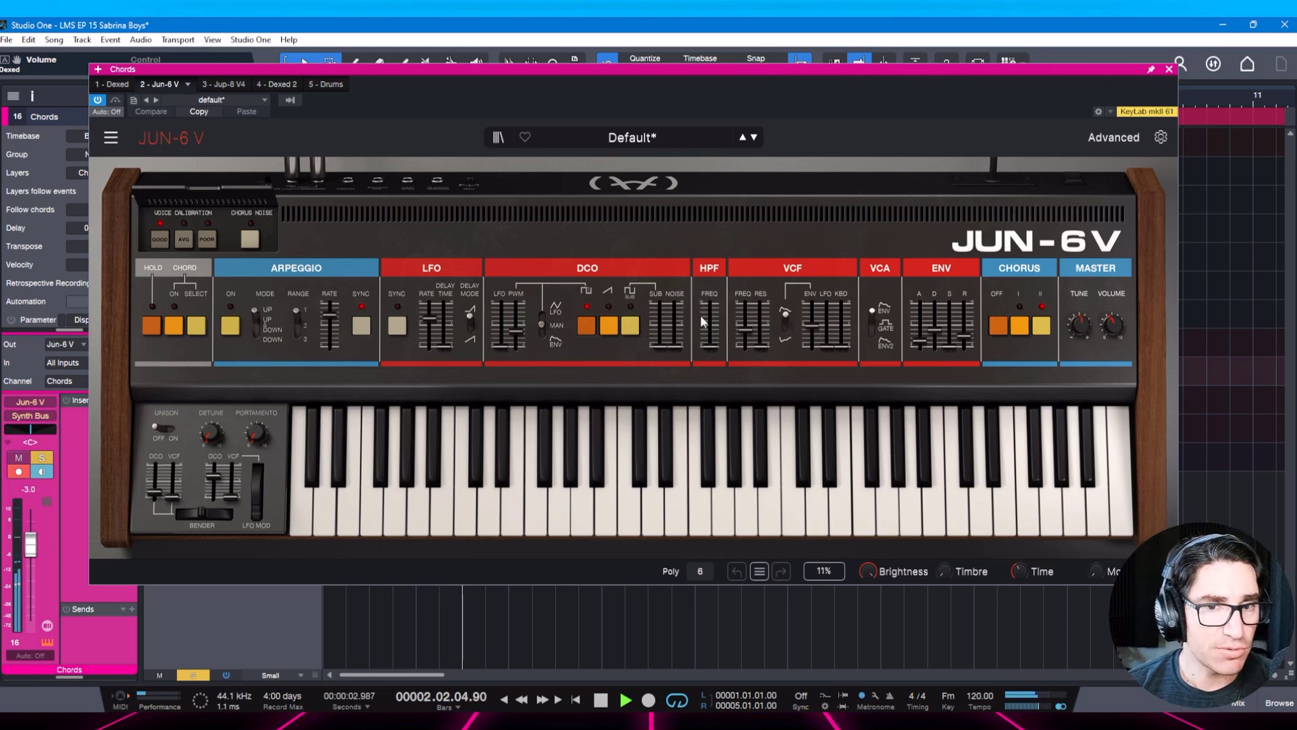
Compare the DCO saw wave with the square wave during playback, restore the square wave, and close the Jun-6 V.
{"action": "left_click", "coordinate": [610, 329]}
{"action": "left_click", "coordinate": [589, 329]}
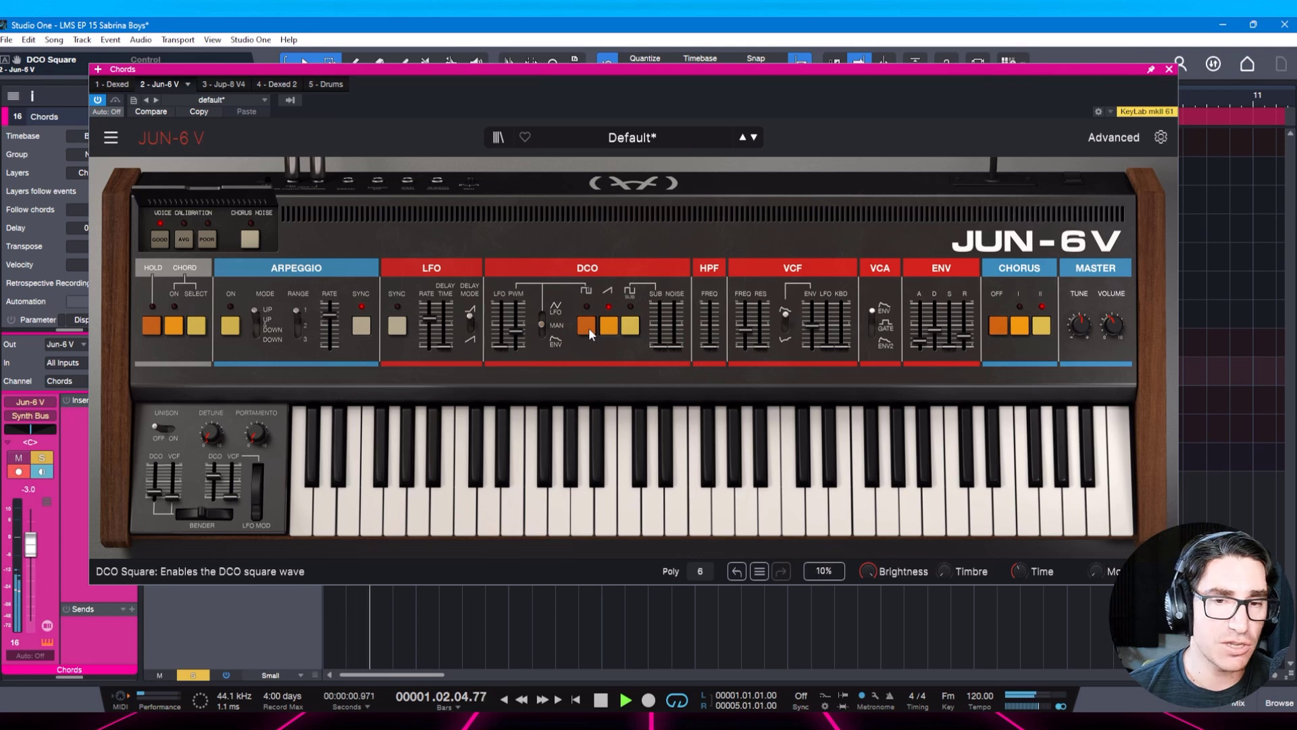
{"action": "left_click", "coordinate": [589, 327]}
{"action": "left_click", "coordinate": [608, 327]}
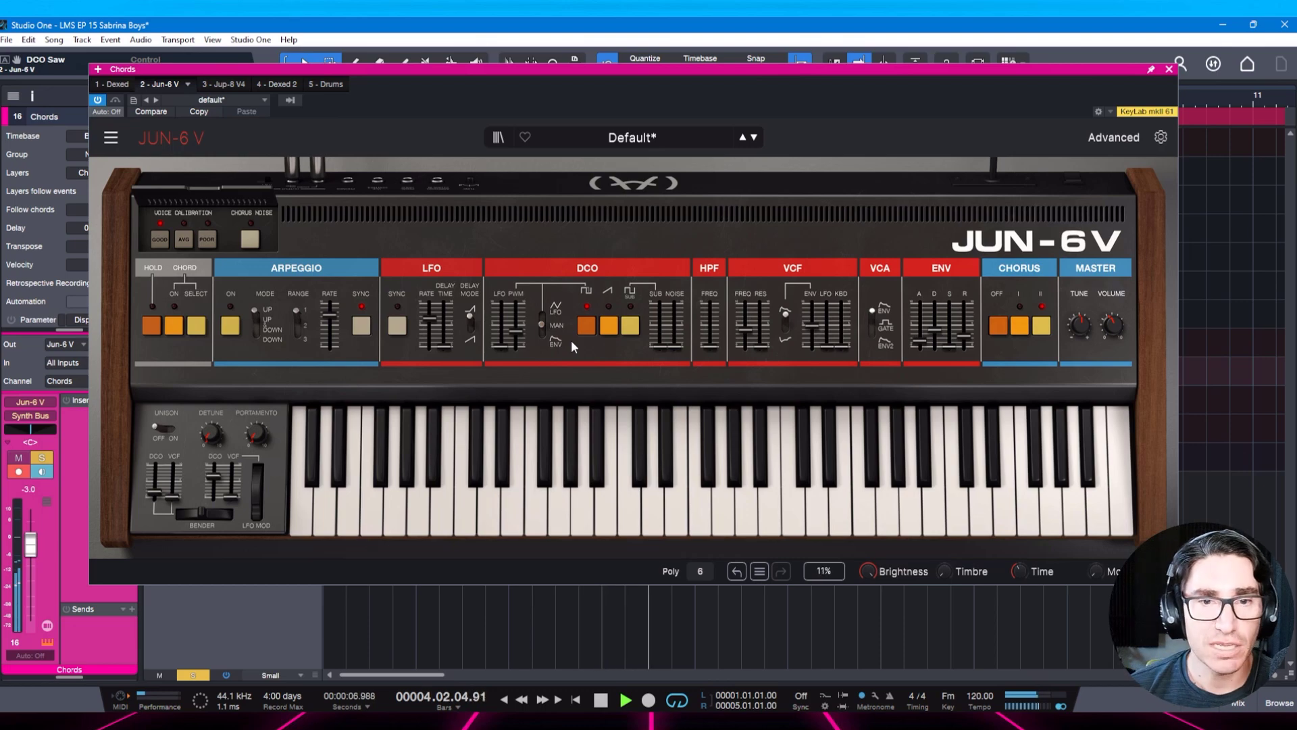
{"action": "left_click", "coordinate": [1170, 70]}
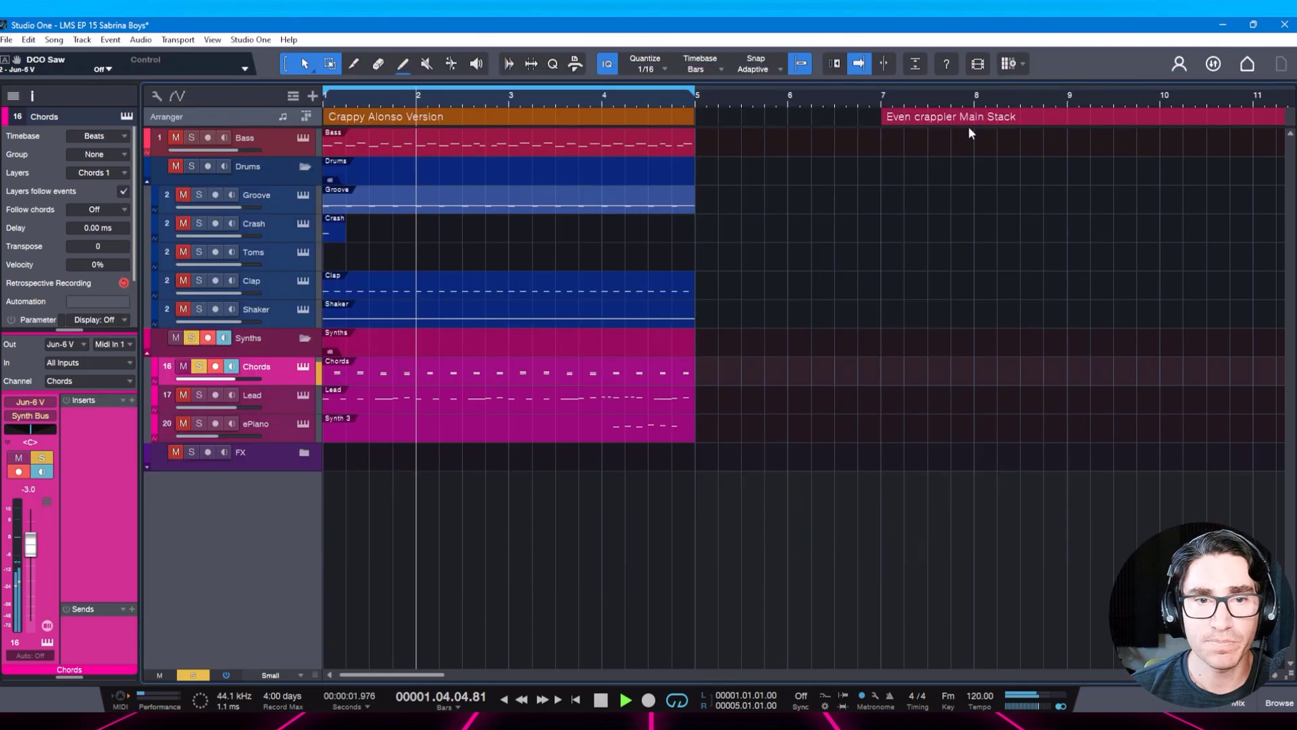
Move the solo from the Chords track to the Lead track, save the song, and listen to the lead alone.
{"action": "left_click", "coordinate": [200, 367]}
{"action": "key", "text": "ctrl+s"}
{"action": "left_click", "coordinate": [240, 391]}
{"action": "key", "text": "s"}
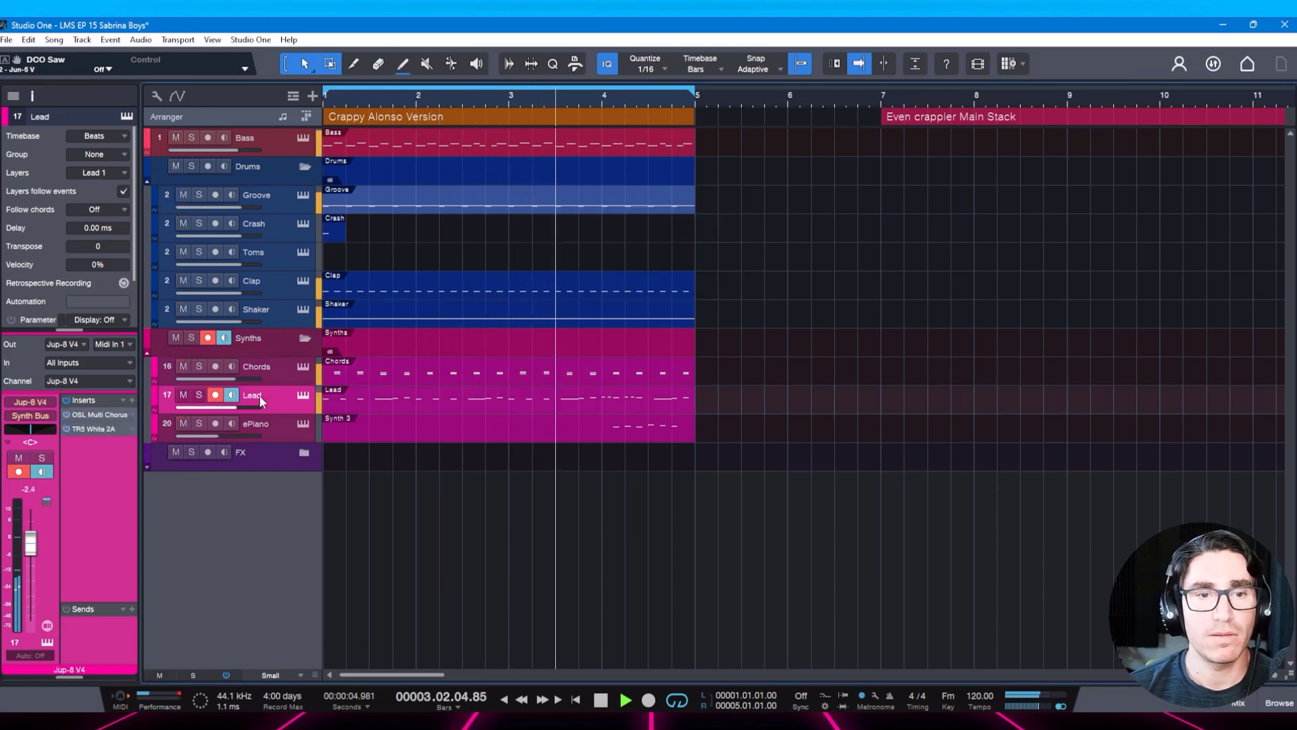
{"action": "key", "text": "ctrl+s"}
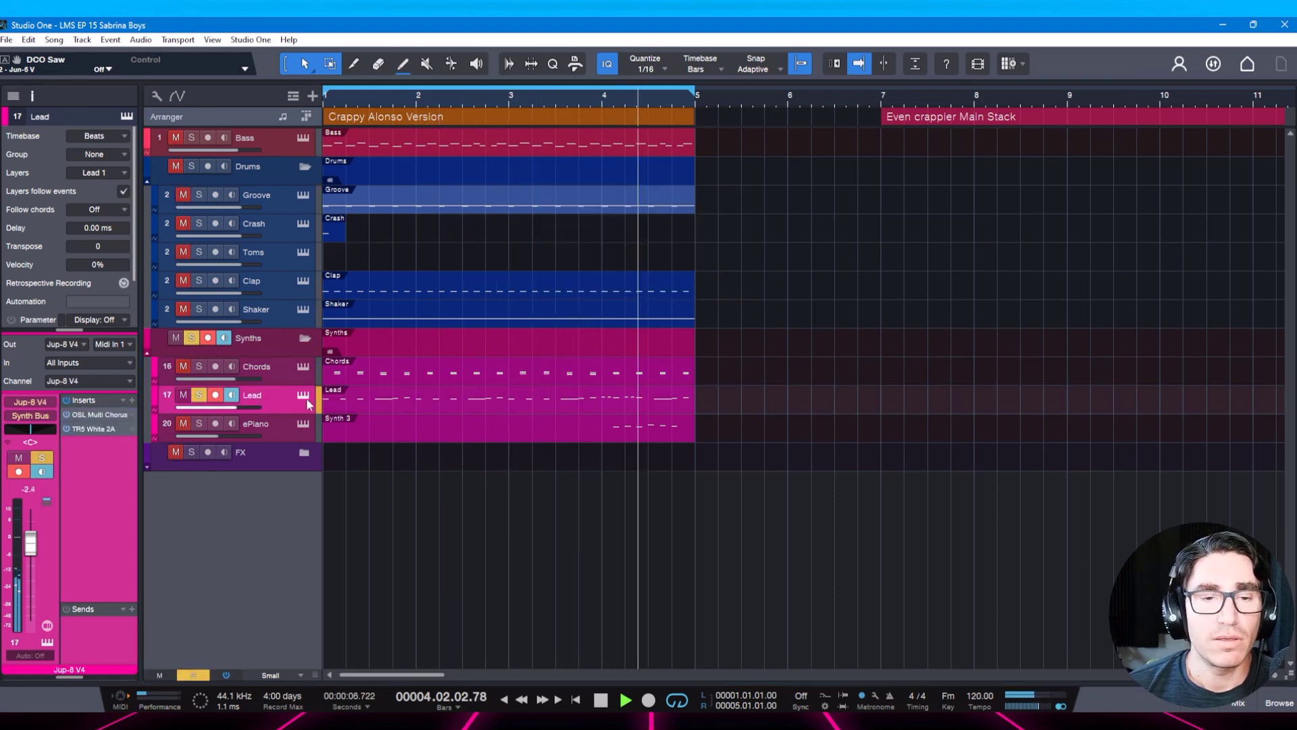
{"action": "key", "text": "space"}
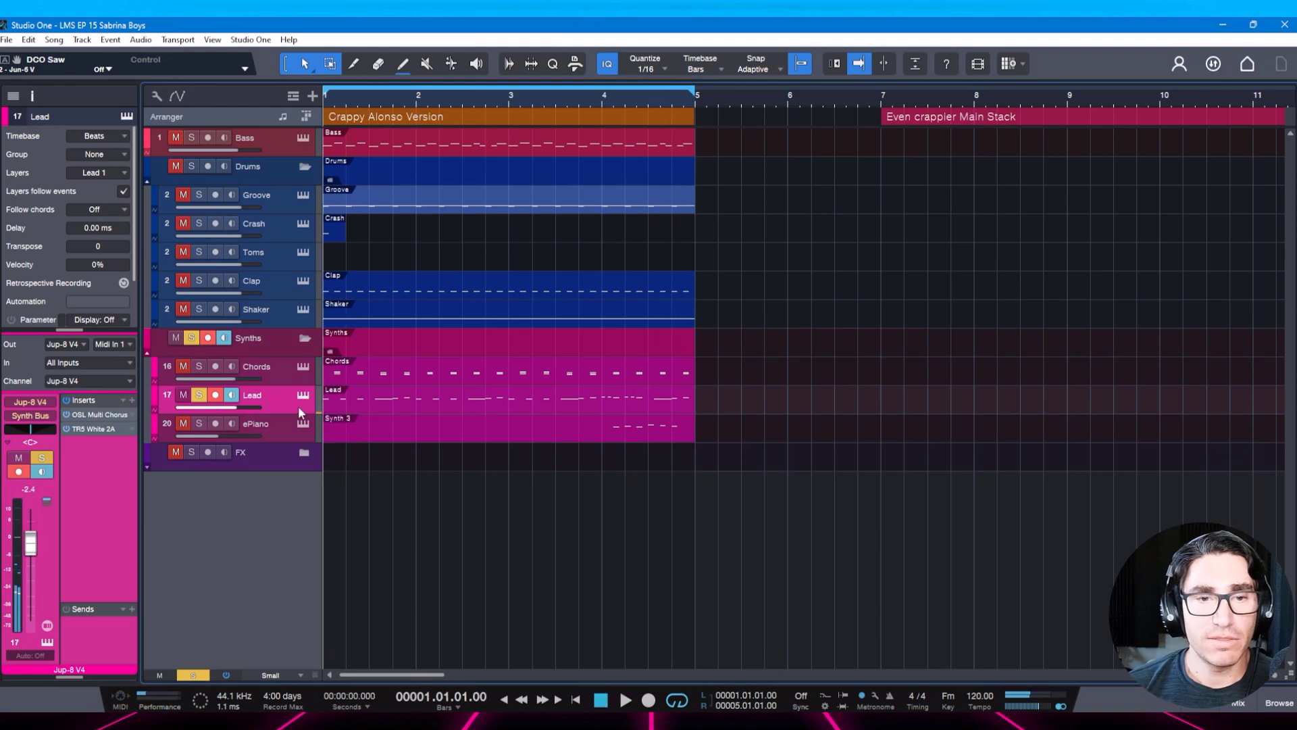
Examine the Lead event's notes in the note editor and play the part with its Jup-8 V instrument open.
{"action": "double_click", "coordinate": [346, 404]}
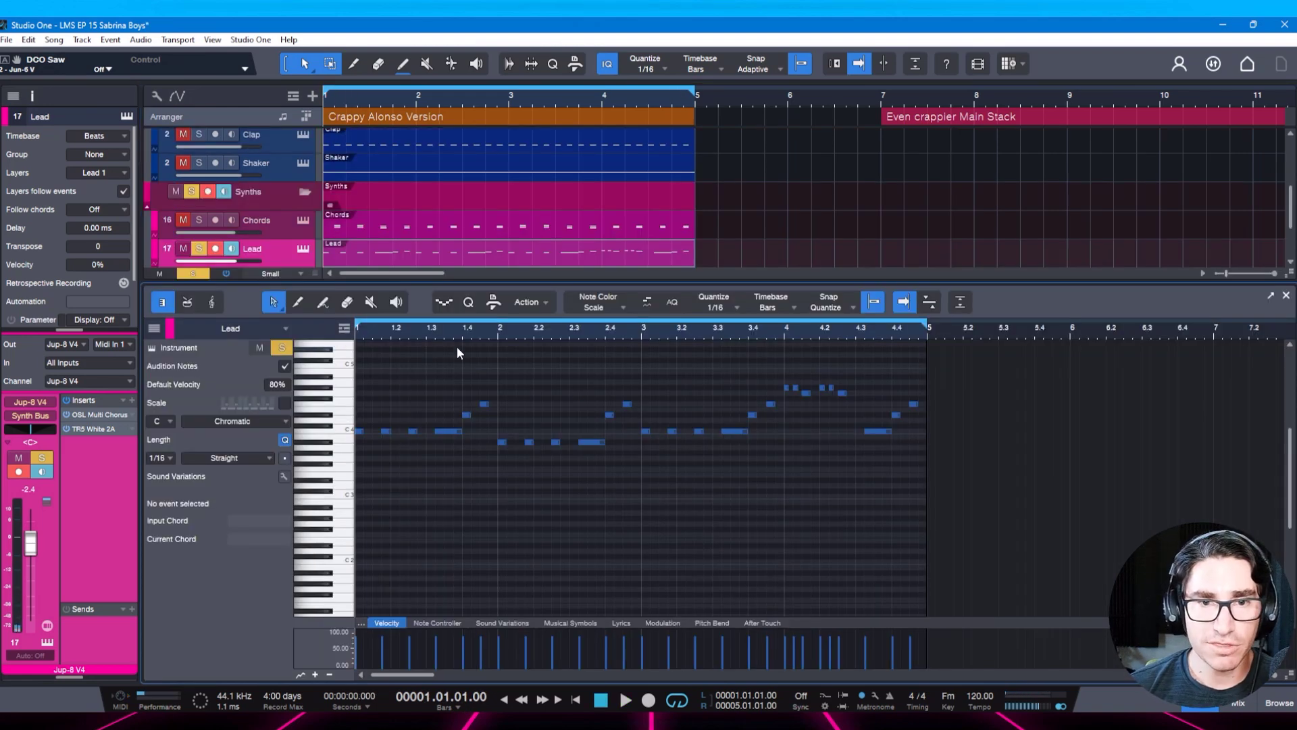
{"action": "left_click_drag", "start_coordinate": [444, 331], "coordinate": [450, 342]}
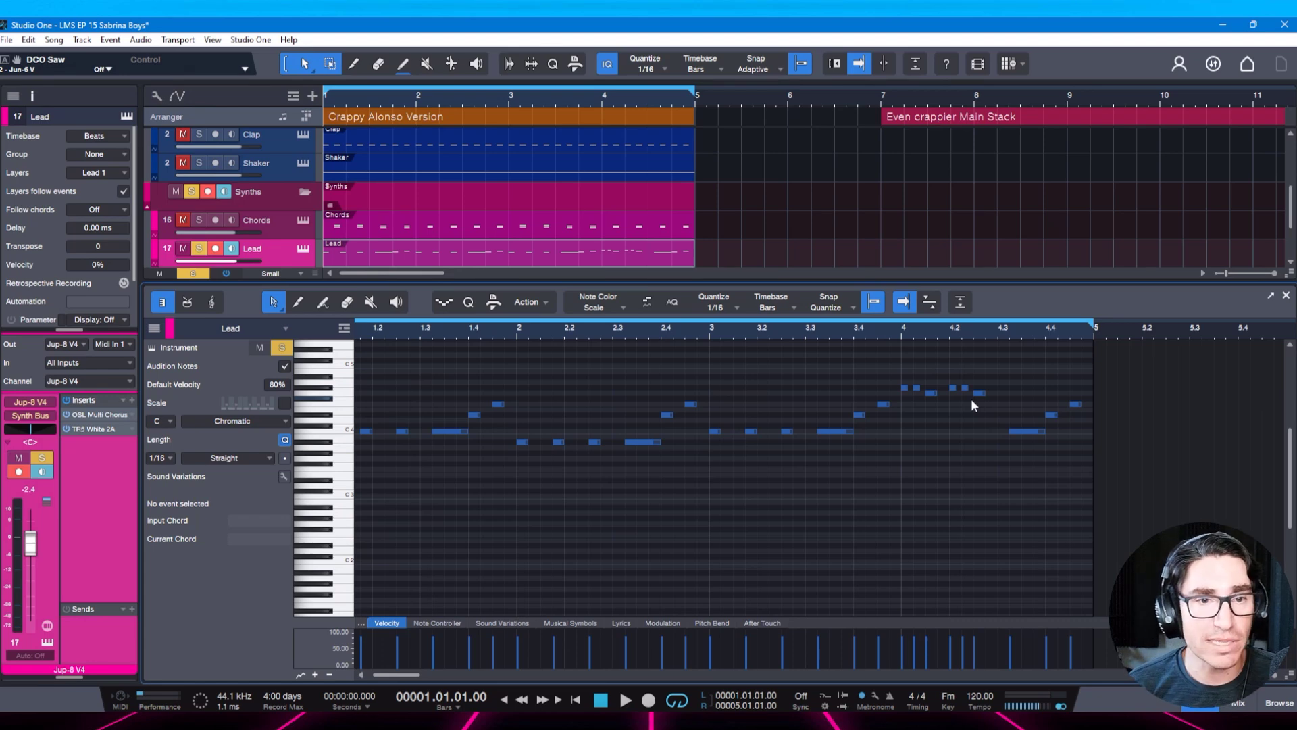
{"action": "key", "text": "space"}
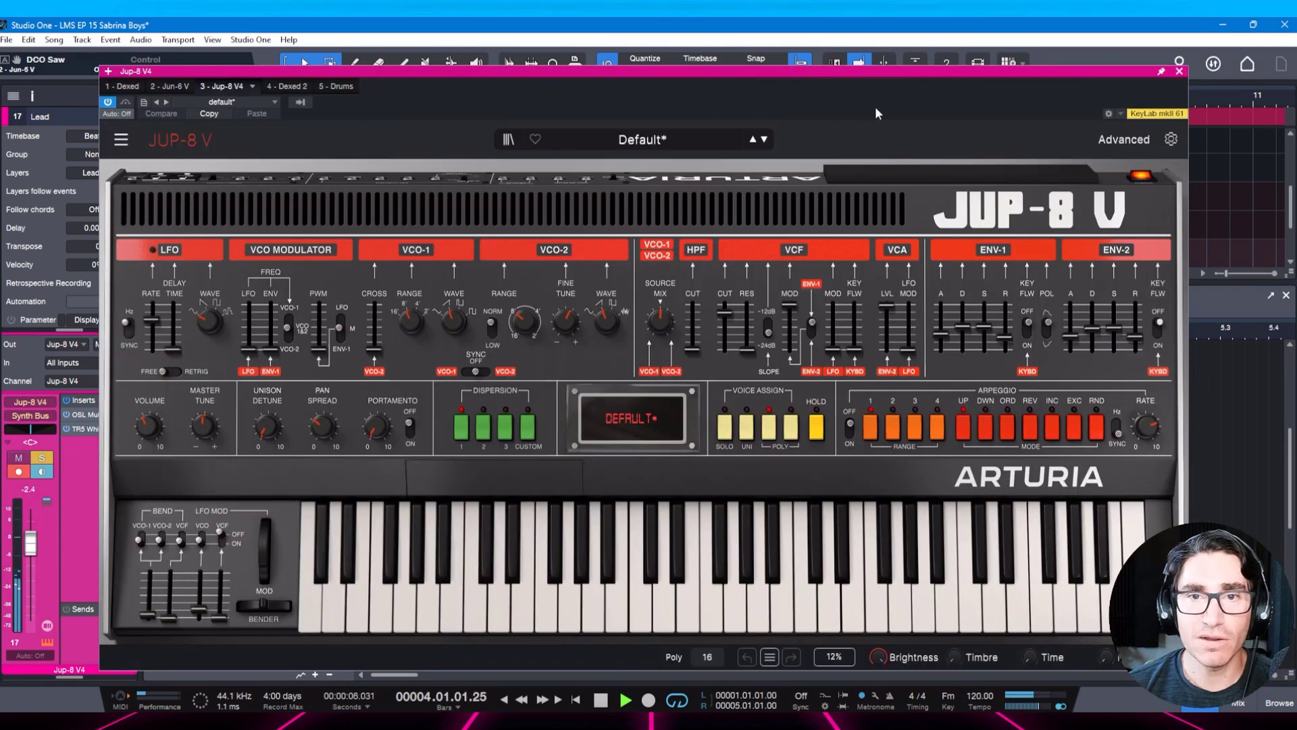
{"action": "left_click_drag", "start_coordinate": [903, 70], "coordinate": [886, 59]}
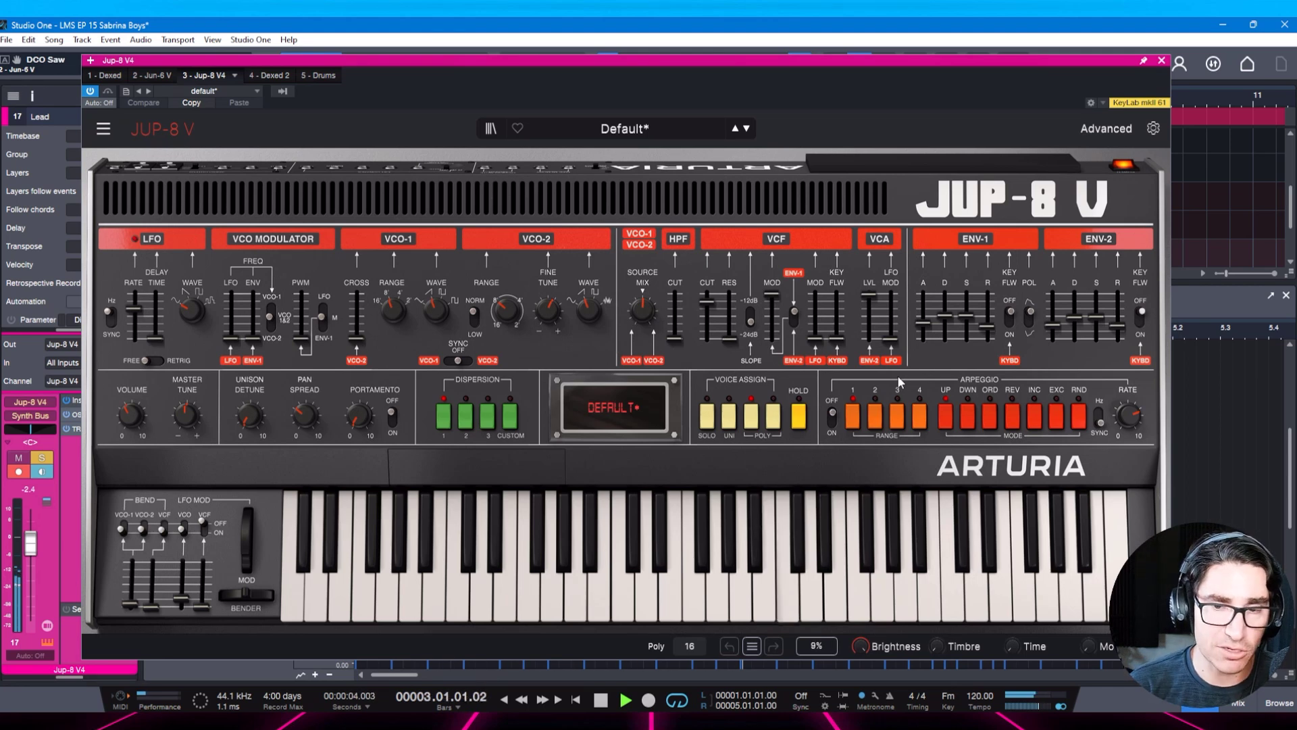
{"action": "key", "text": "space"}
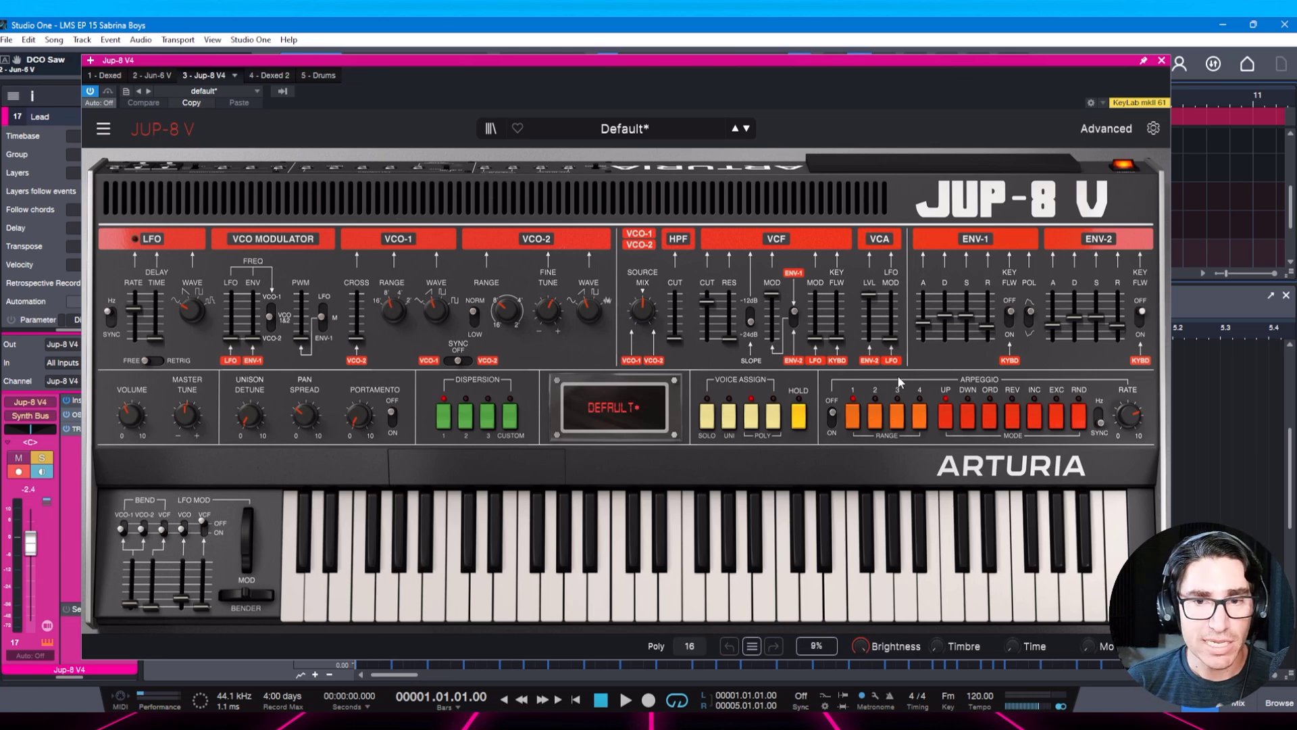
{"action": "key", "text": "space"}
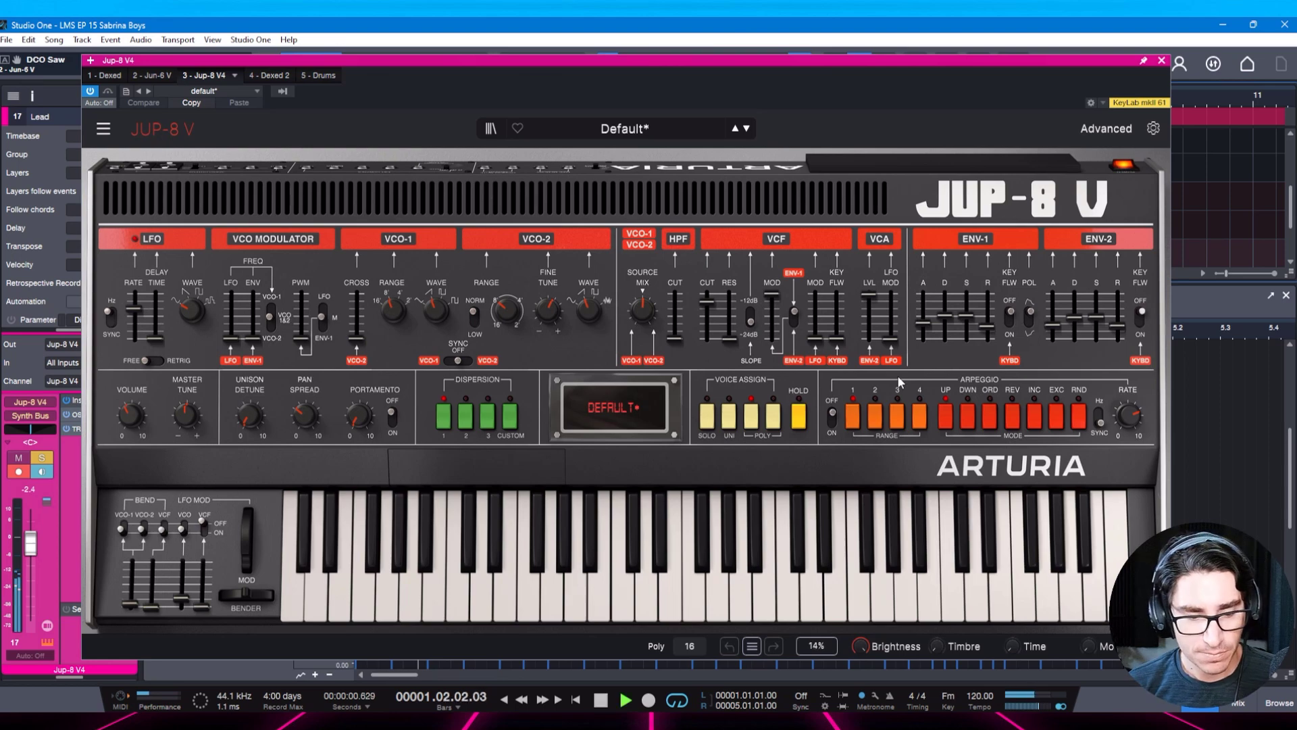
Save the song, check the Lead channel in the mixer console, and hide the console and the note editor.
{"action": "key", "text": "ctrl+s"}
{"action": "key", "text": "F3"}
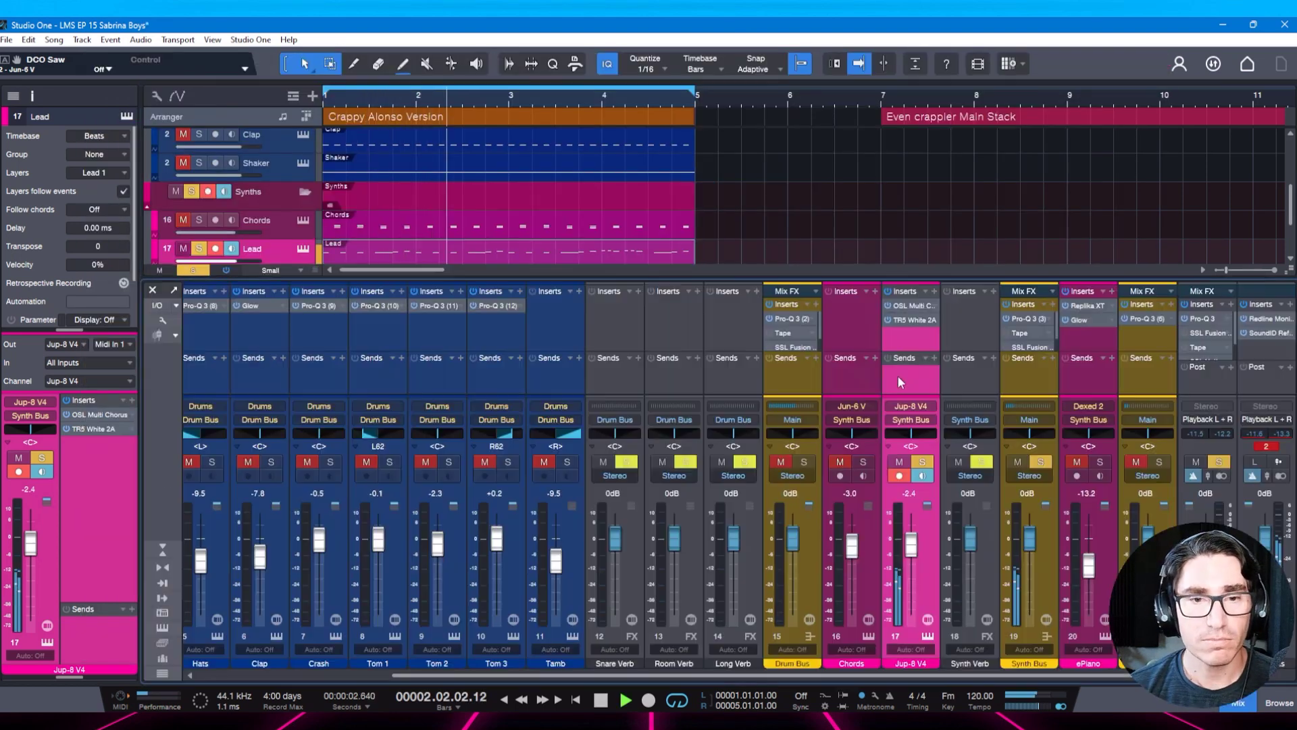
{"action": "key", "text": "F3"}
{"action": "key", "text": "F2"}
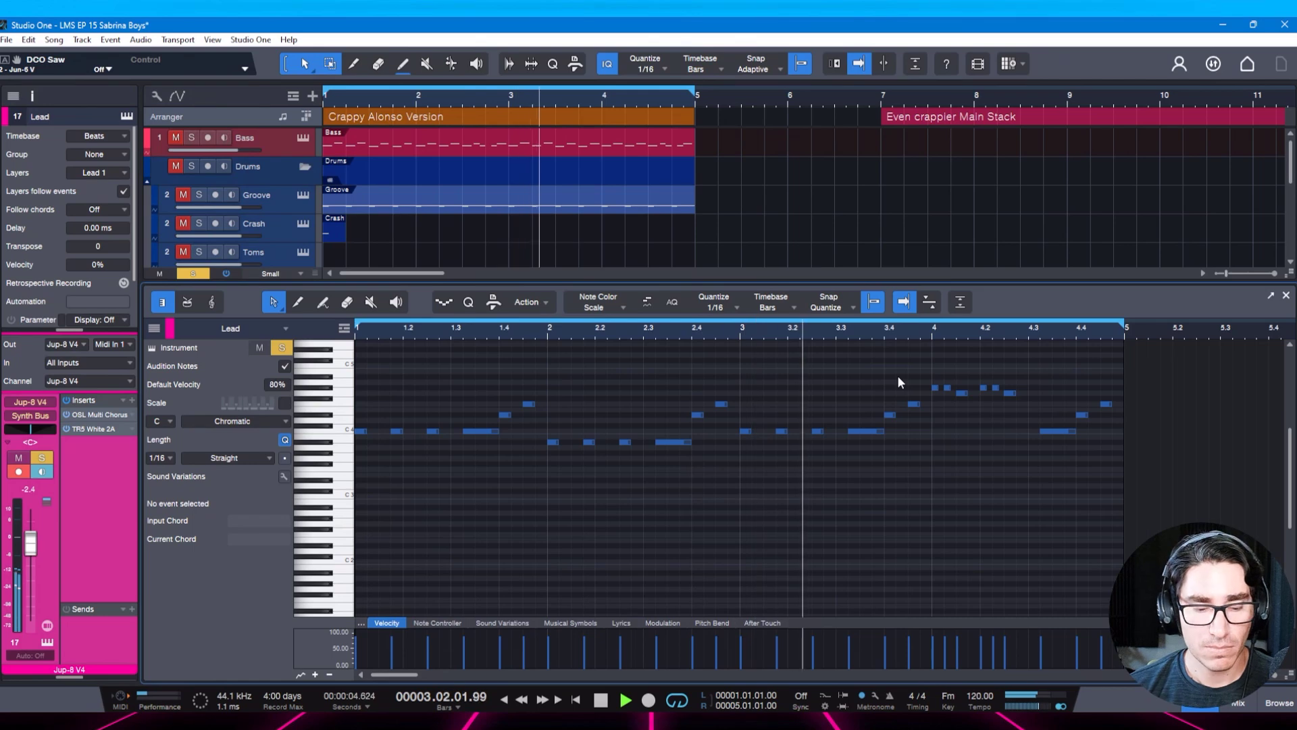
{"action": "key", "text": "F2"}
{"action": "key", "text": "space"}
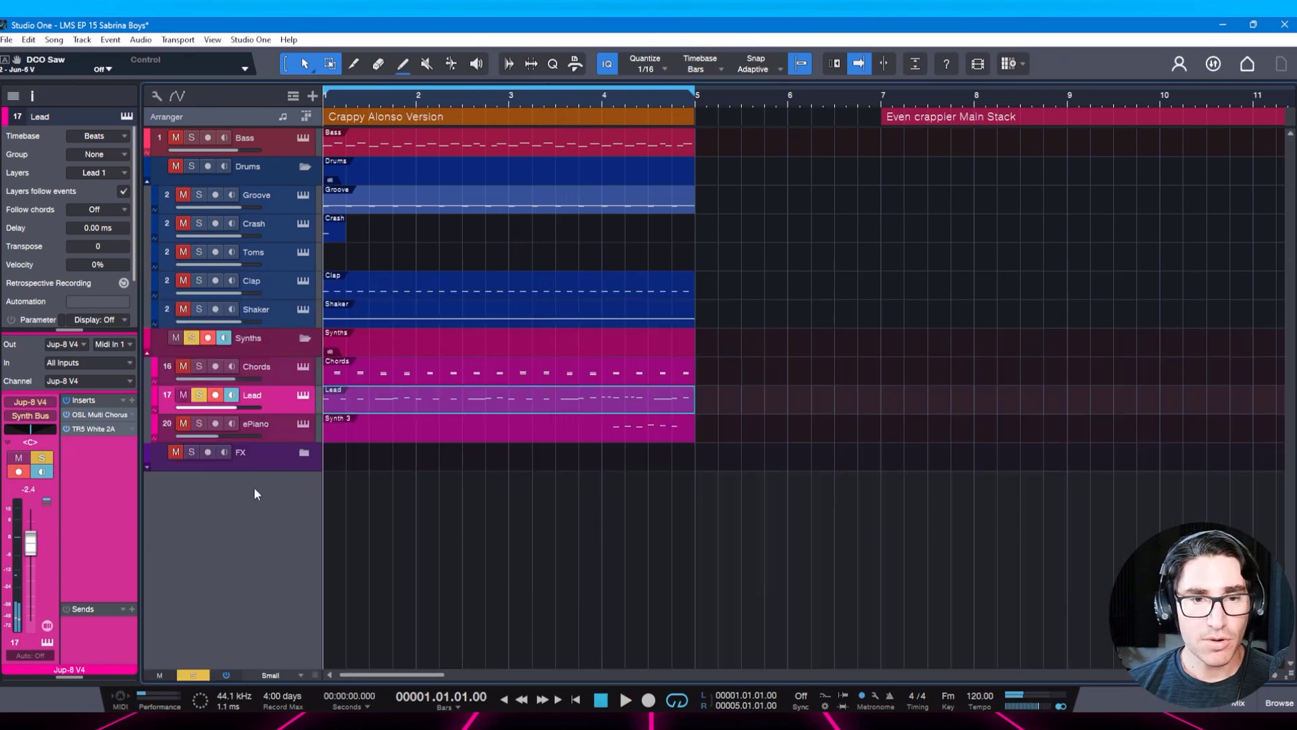
Save the song, clear the Lead solo, and listen to the lead within the full mix.
{"action": "key", "text": "ctrl+s"}
{"action": "key", "text": "s"}
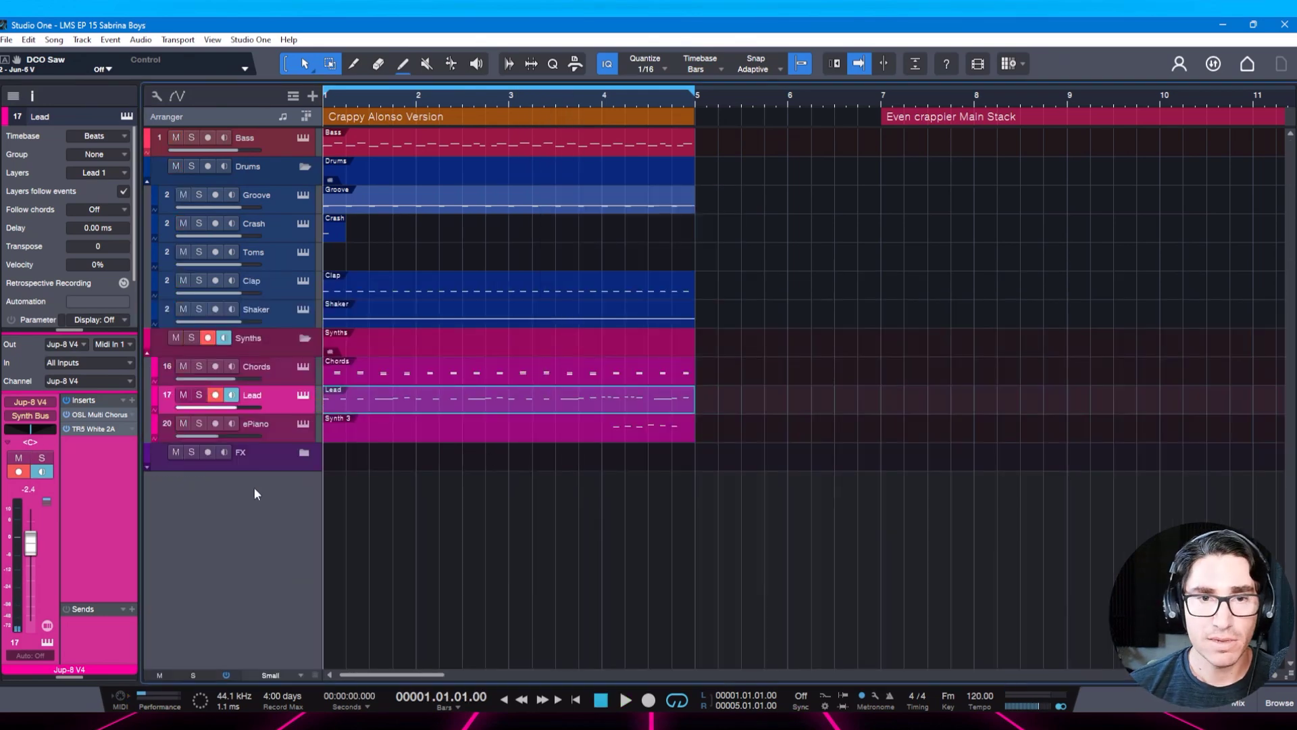
{"action": "key", "text": "space"}
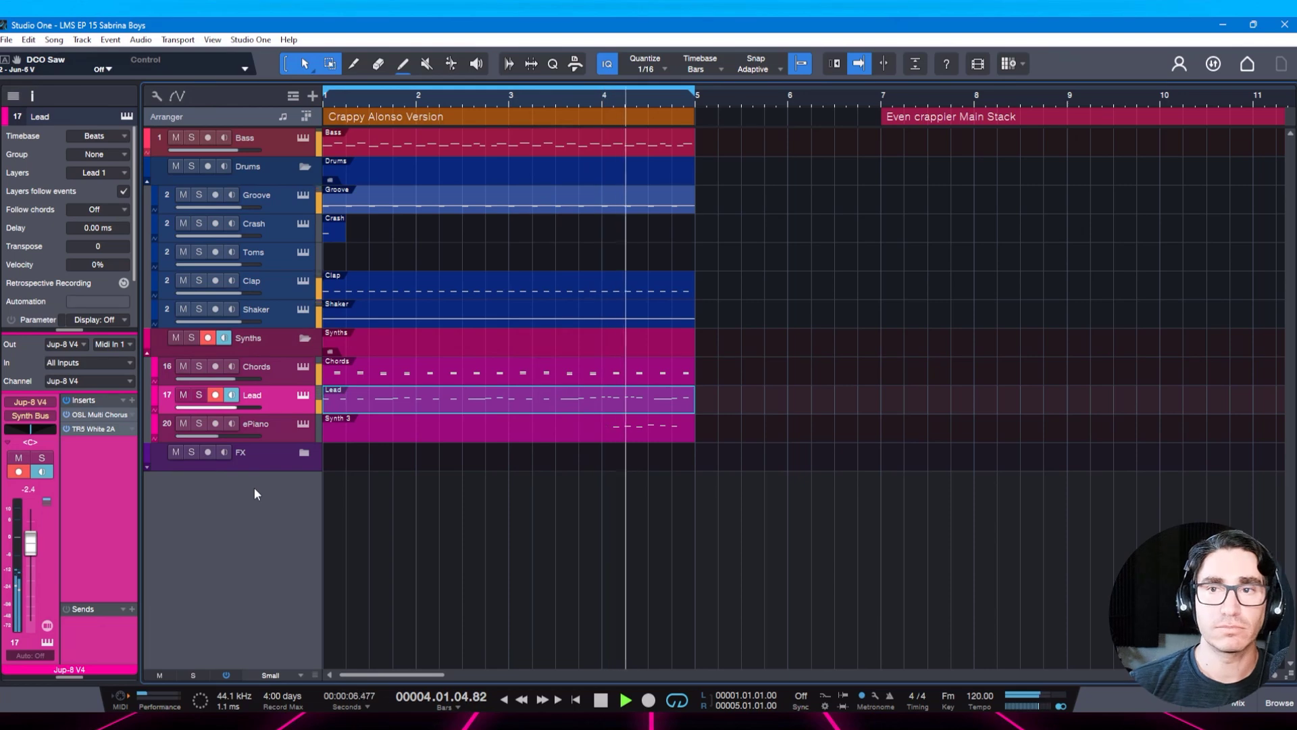
{"action": "key", "text": "space"}
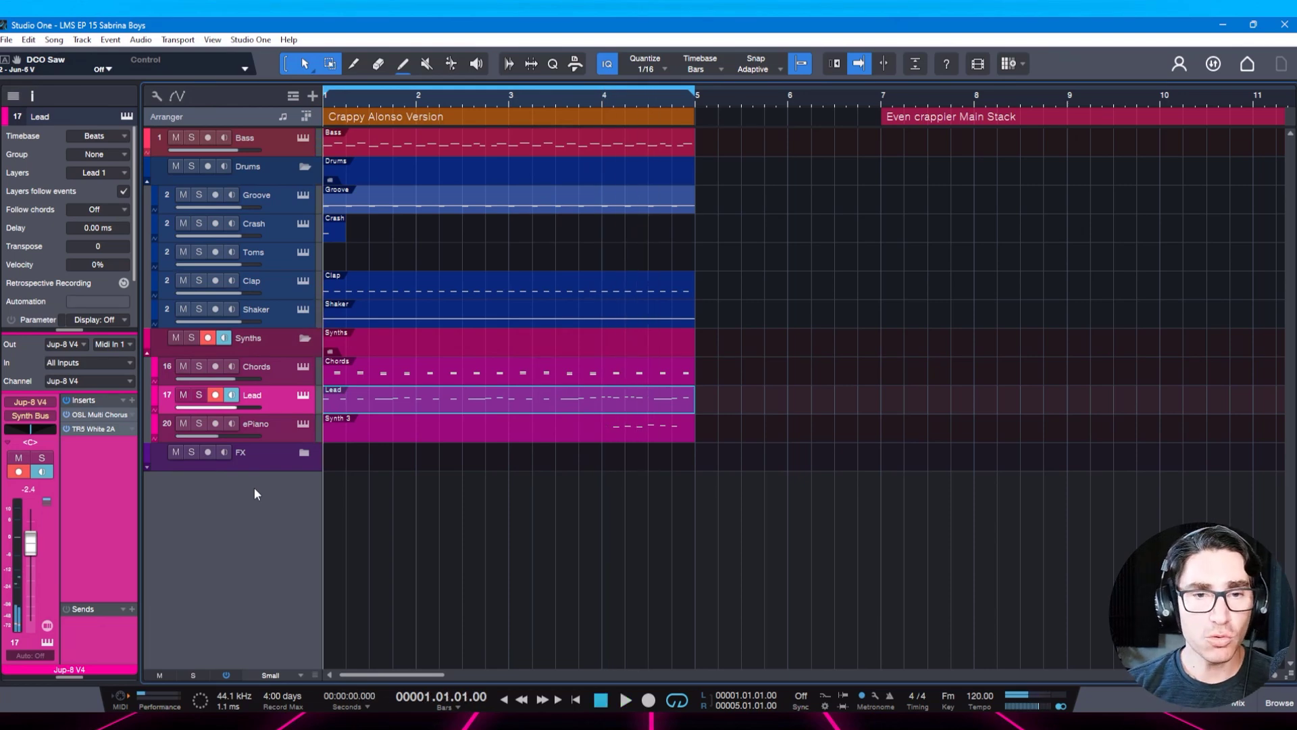
Open the ePiano track's event in the note editor, solo the track, and play from shortly before bar 4.
{"action": "left_click", "coordinate": [272, 422]}
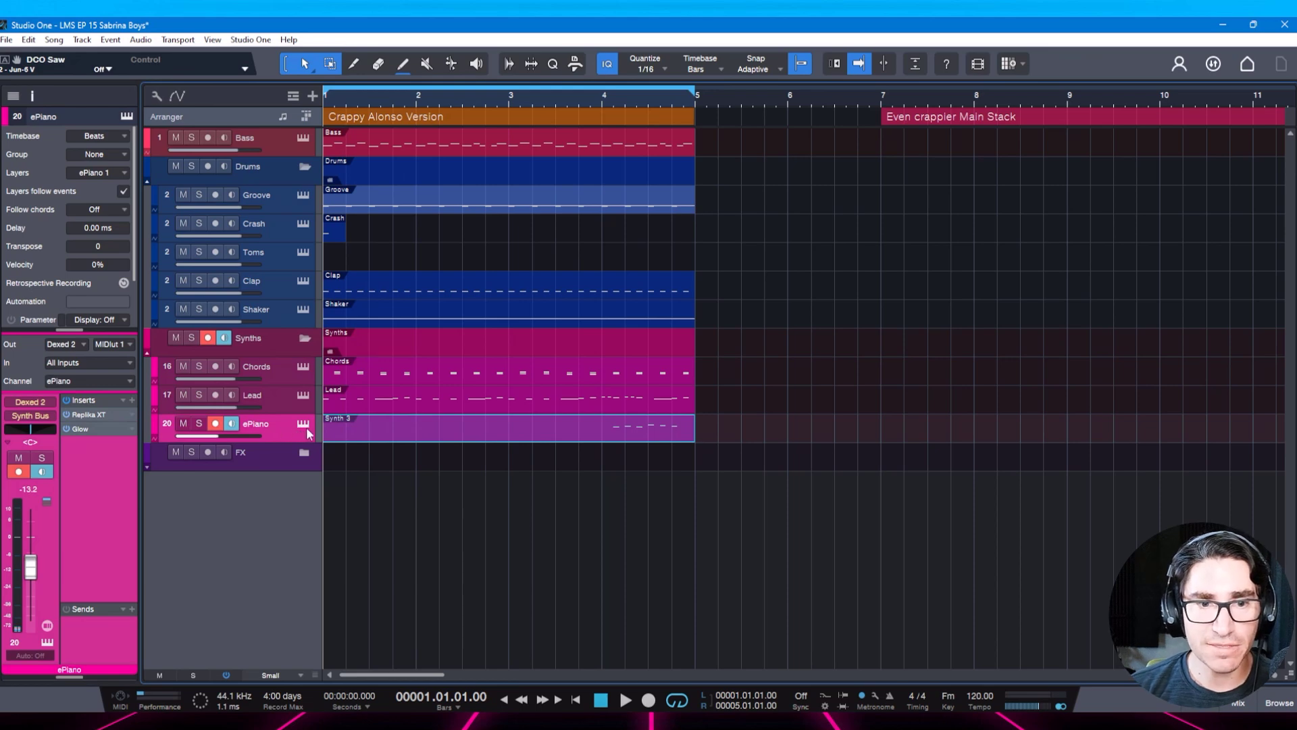
{"action": "double_click", "coordinate": [604, 436]}
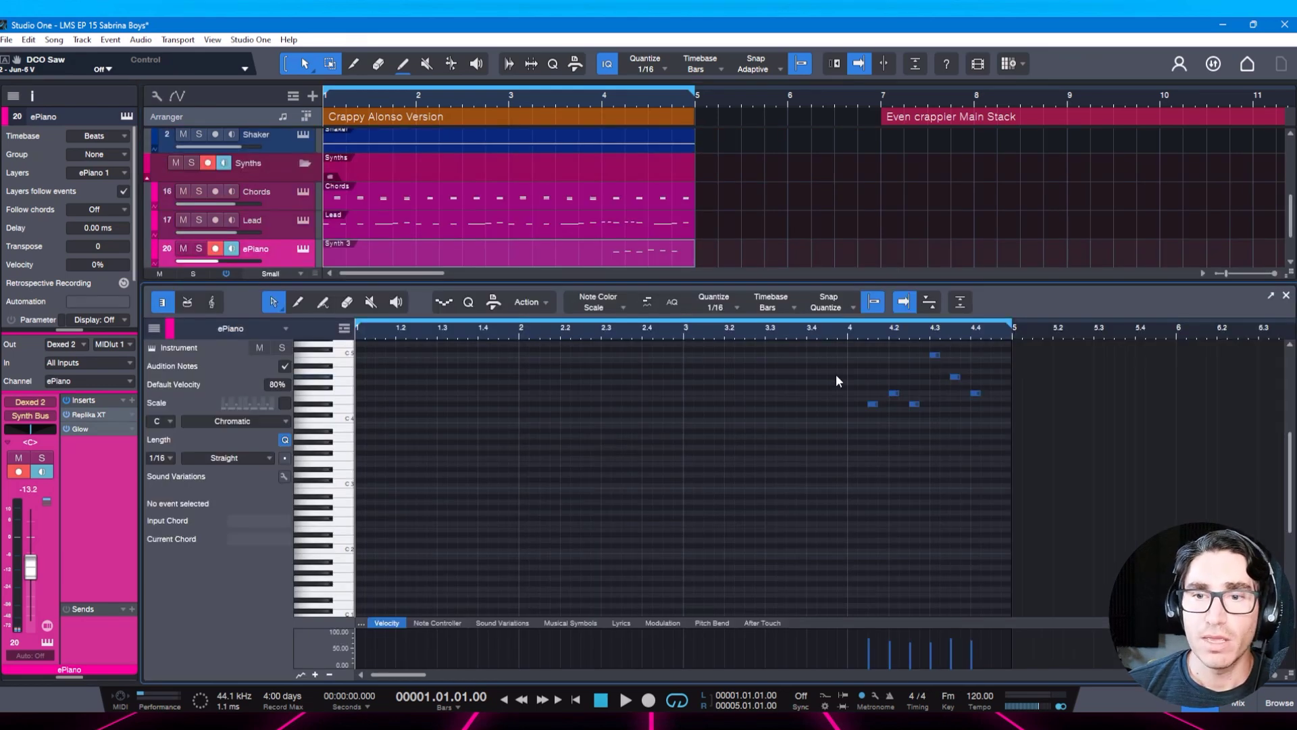
{"action": "left_click", "coordinate": [817, 331]}
{"action": "key", "text": "s"}
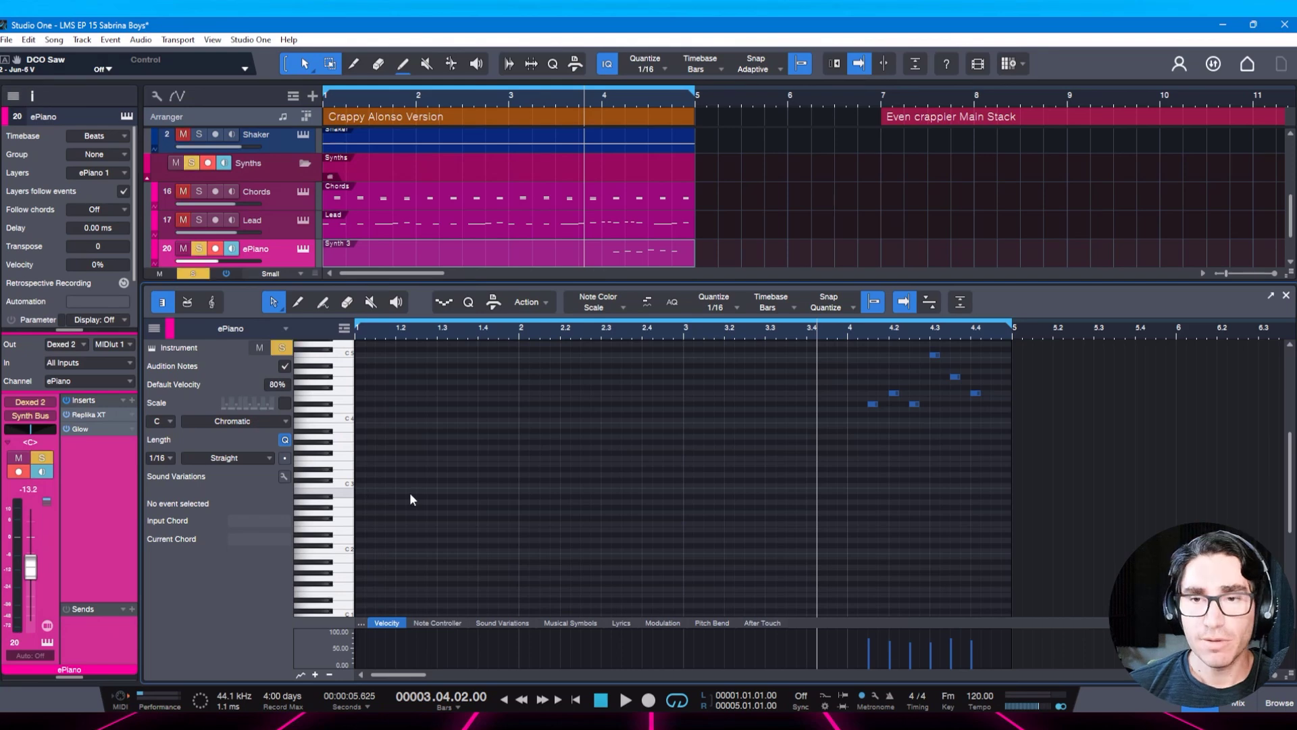
{"action": "key", "text": "space"}
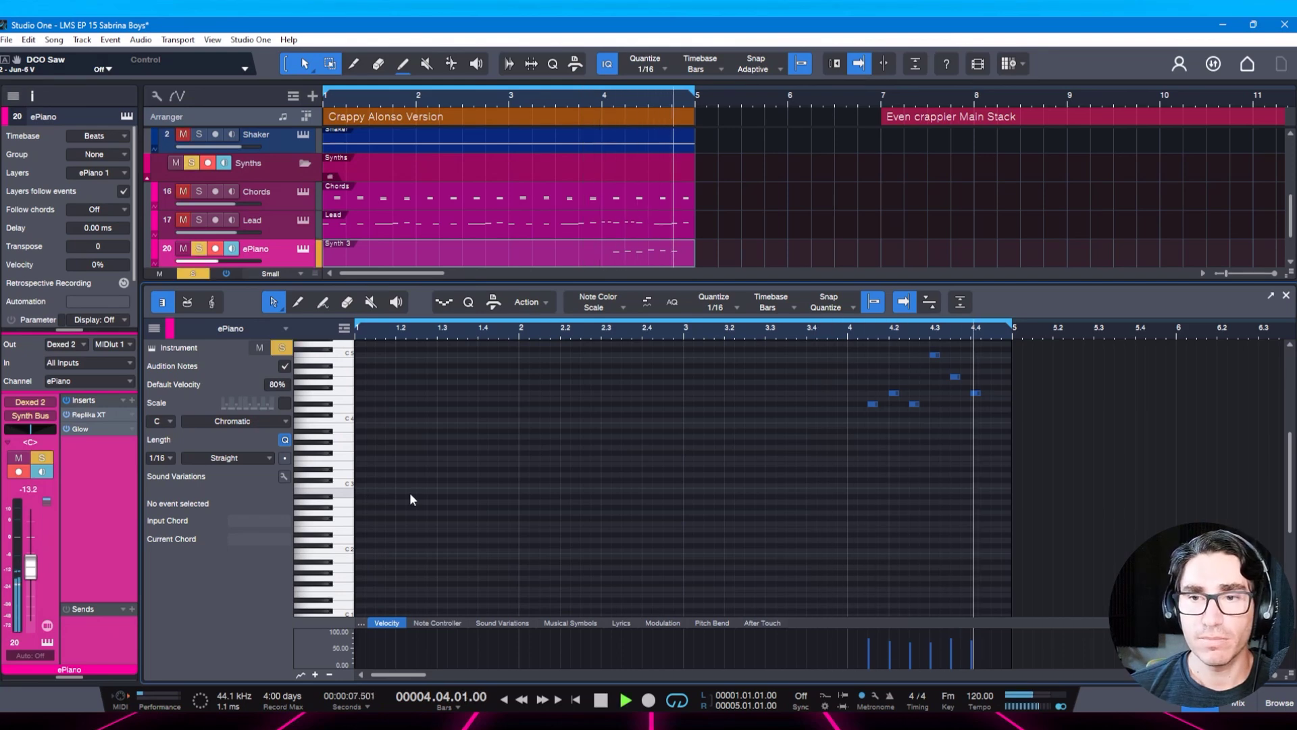
{"action": "key", "text": "space"}
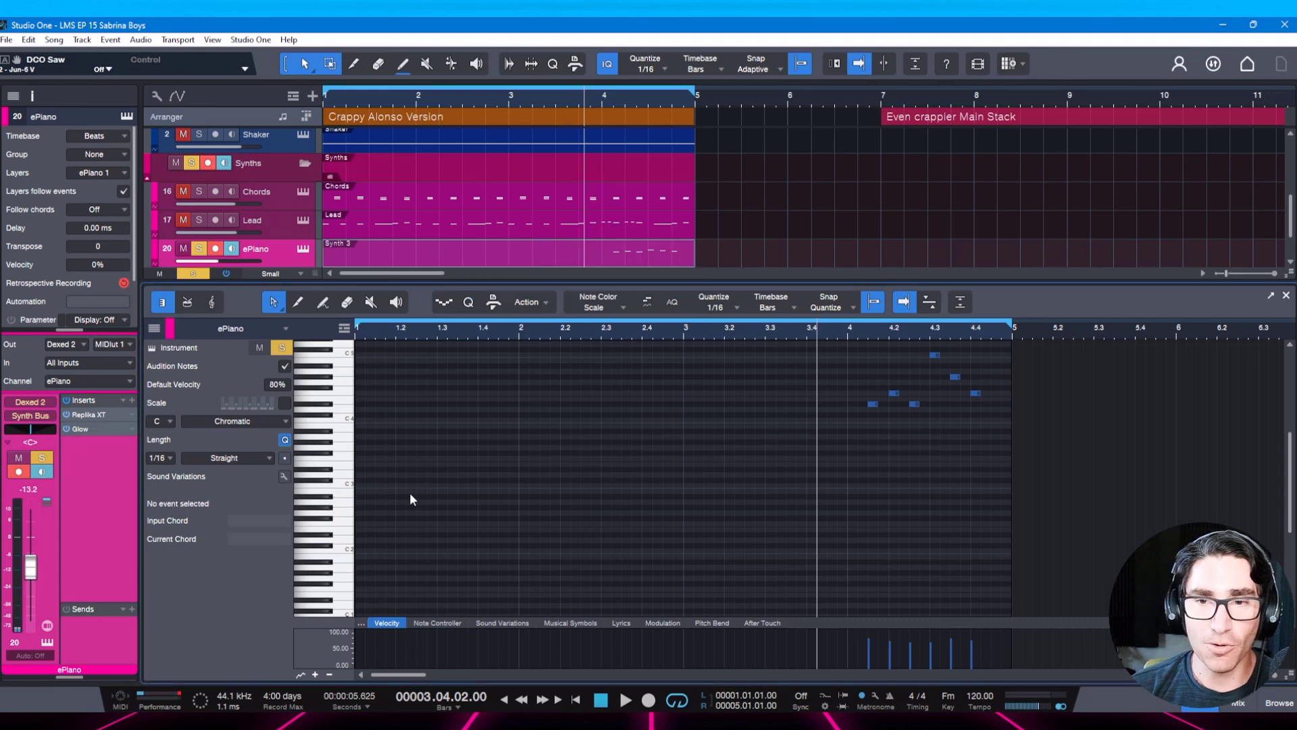
Play the song while toggling the ePiano solo off and on, and open the track's Dexed instrument.
{"action": "key", "text": "space"}
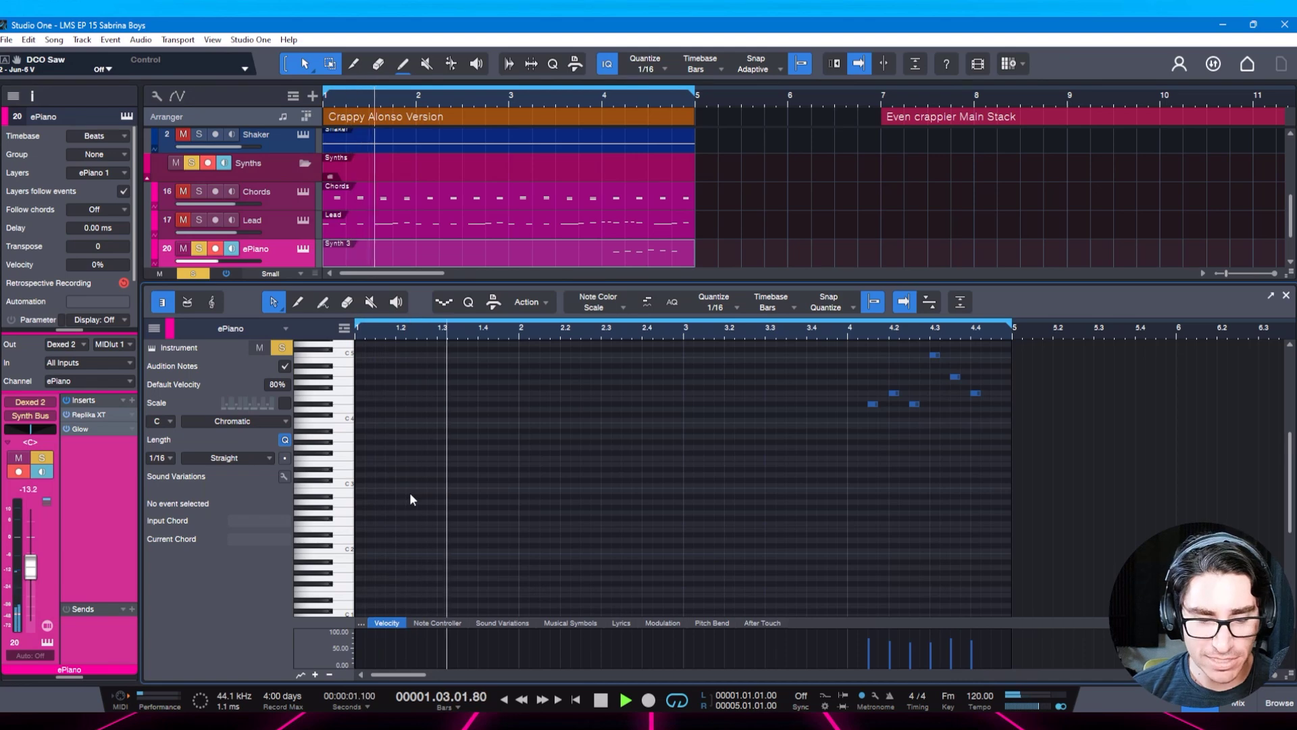
{"action": "key", "text": "s"}
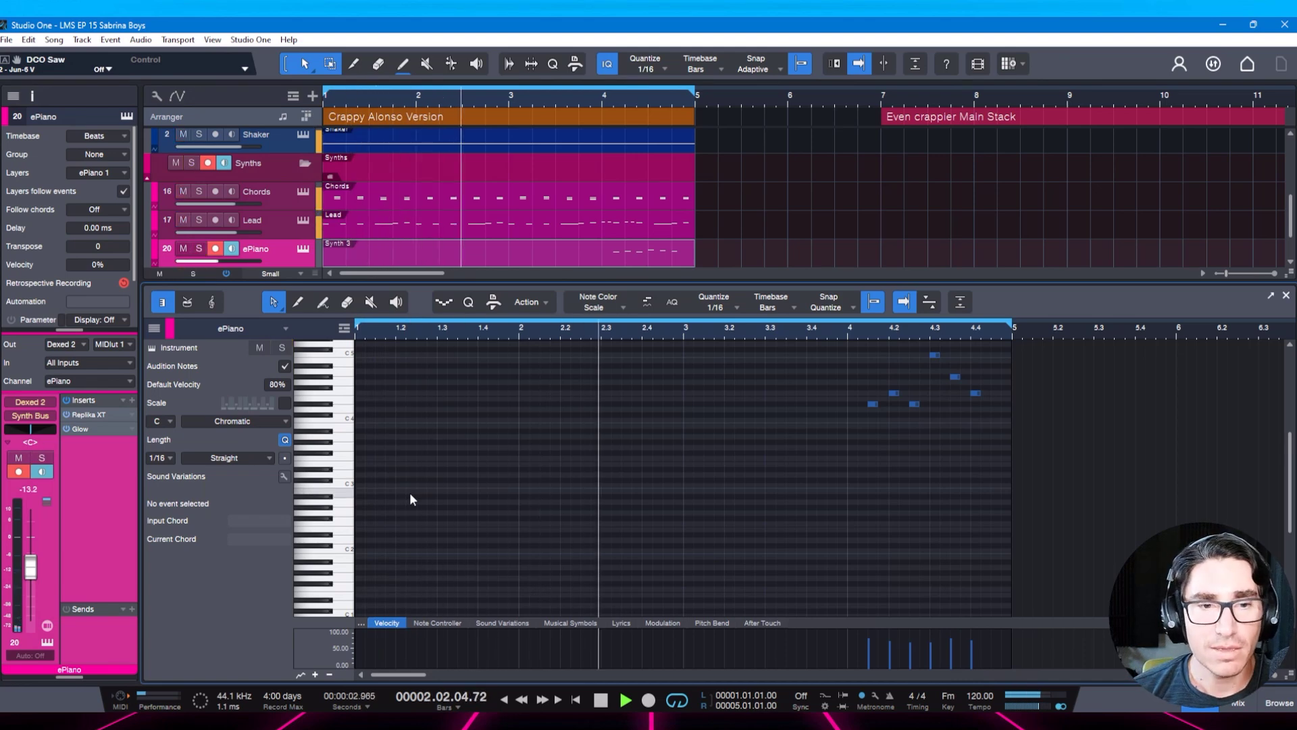
{"action": "key", "text": "s"}
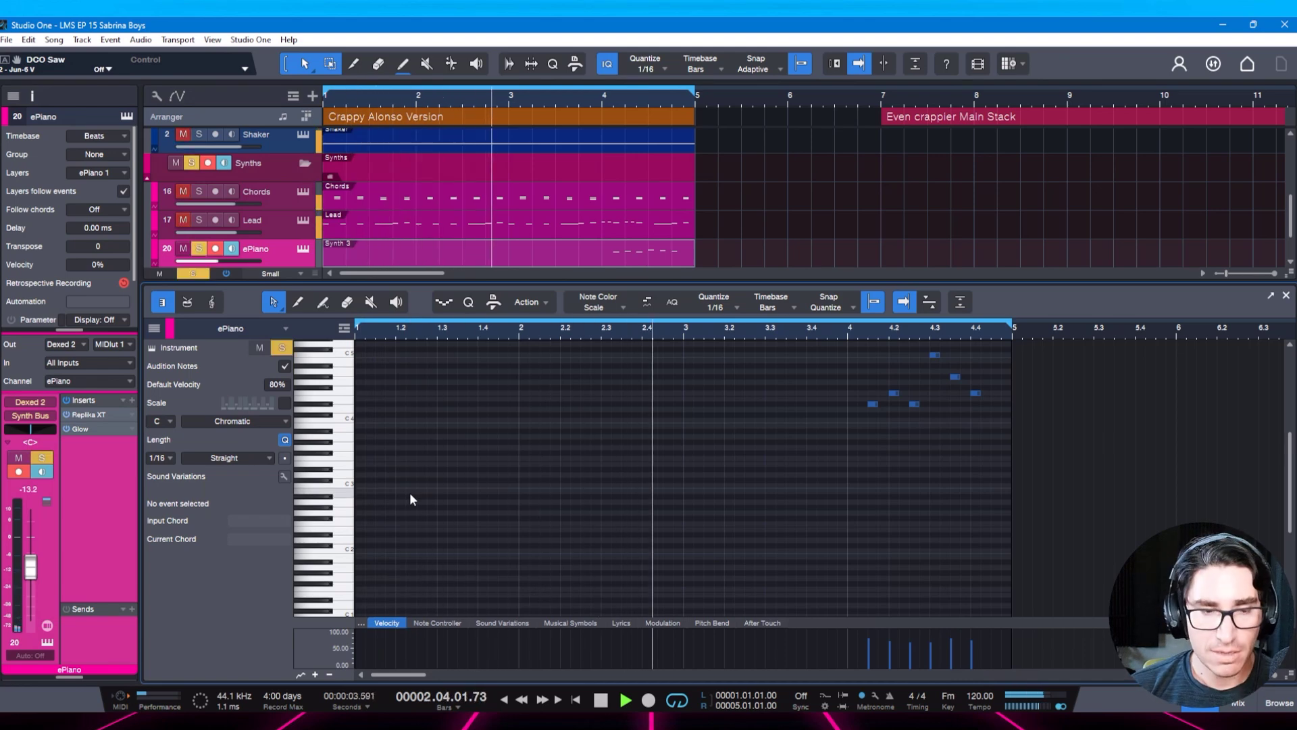
{"action": "left_click", "coordinate": [47, 643]}
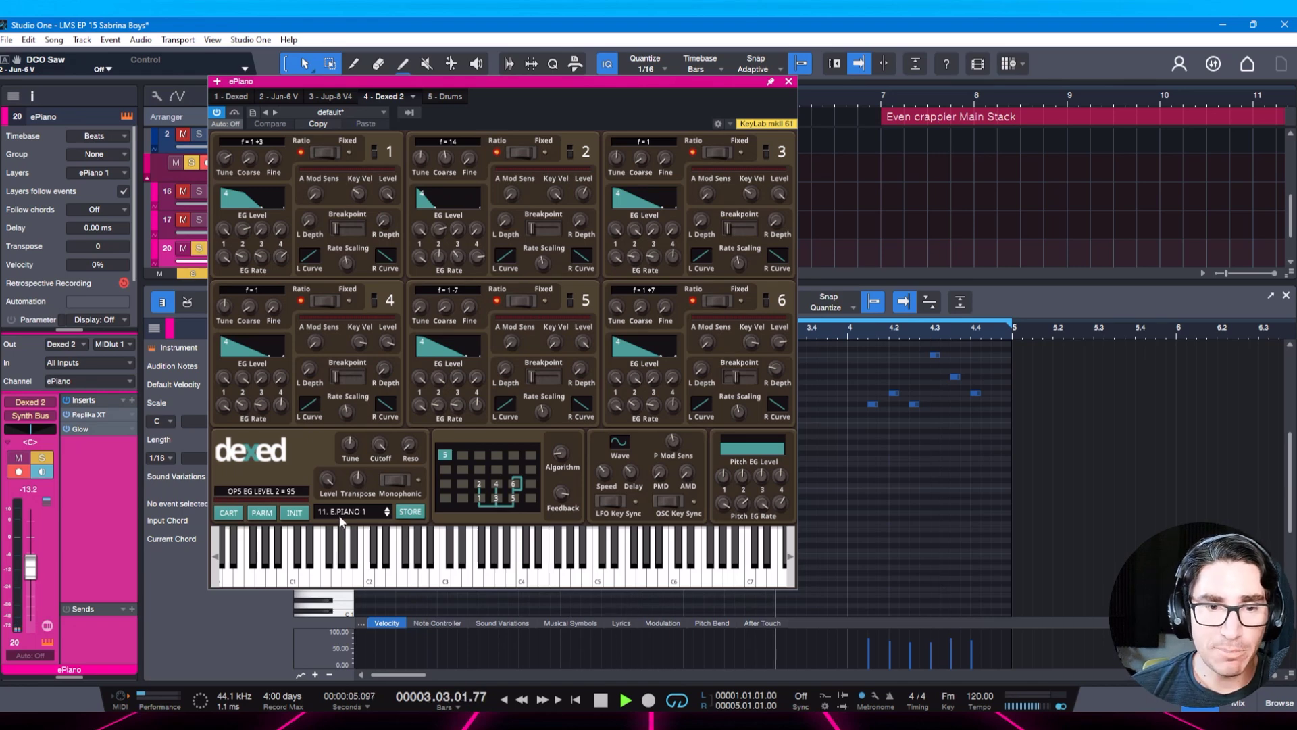
Save the song, clear the ePiano solo, and listen to the full mix with the Dexed instrument and note editor closed.
{"action": "left_click", "coordinate": [787, 82]}
{"action": "key", "text": "ctrl+s"}
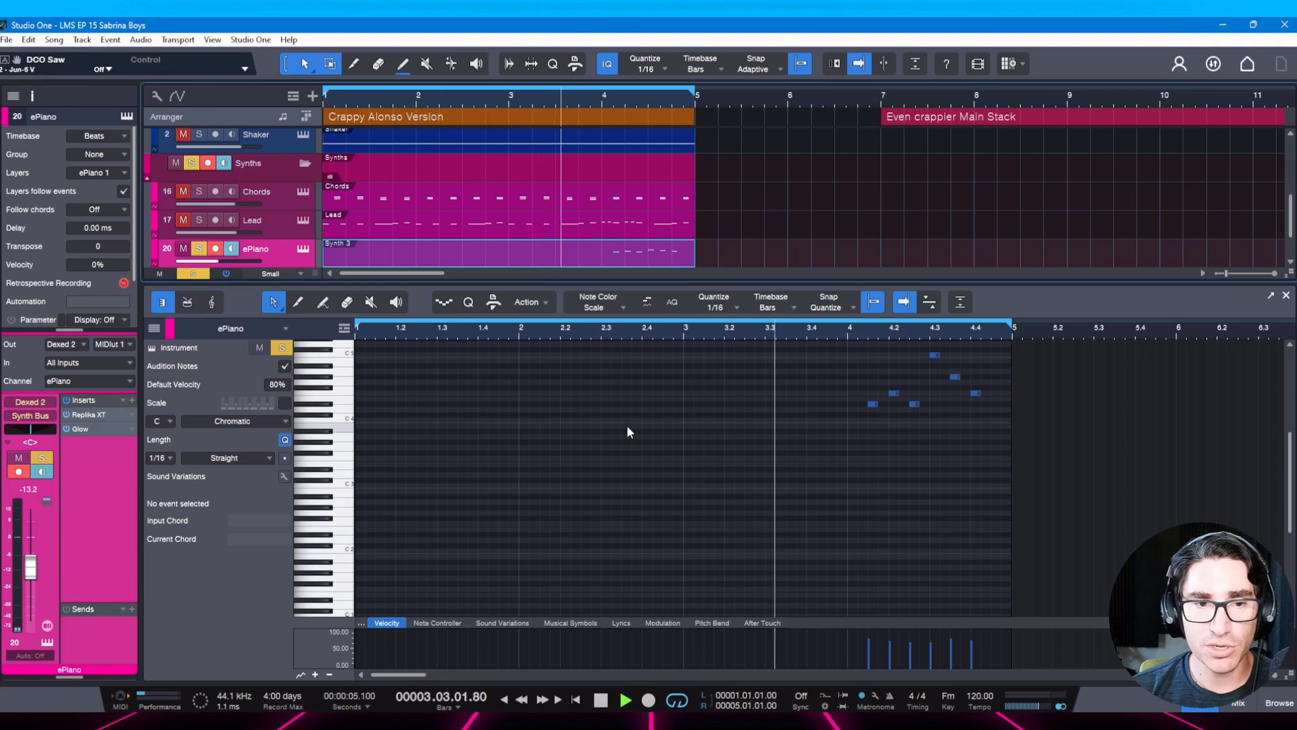
{"action": "key", "text": "s"}
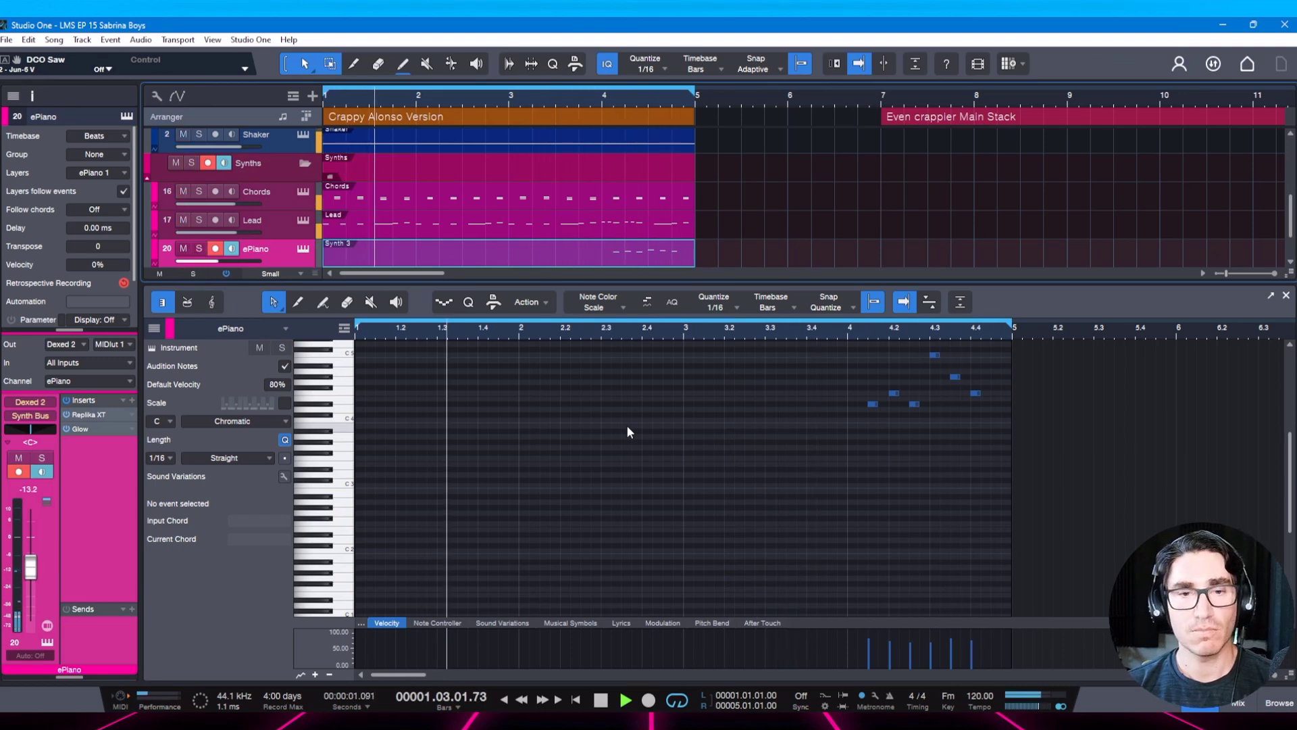
{"action": "key", "text": "F2"}
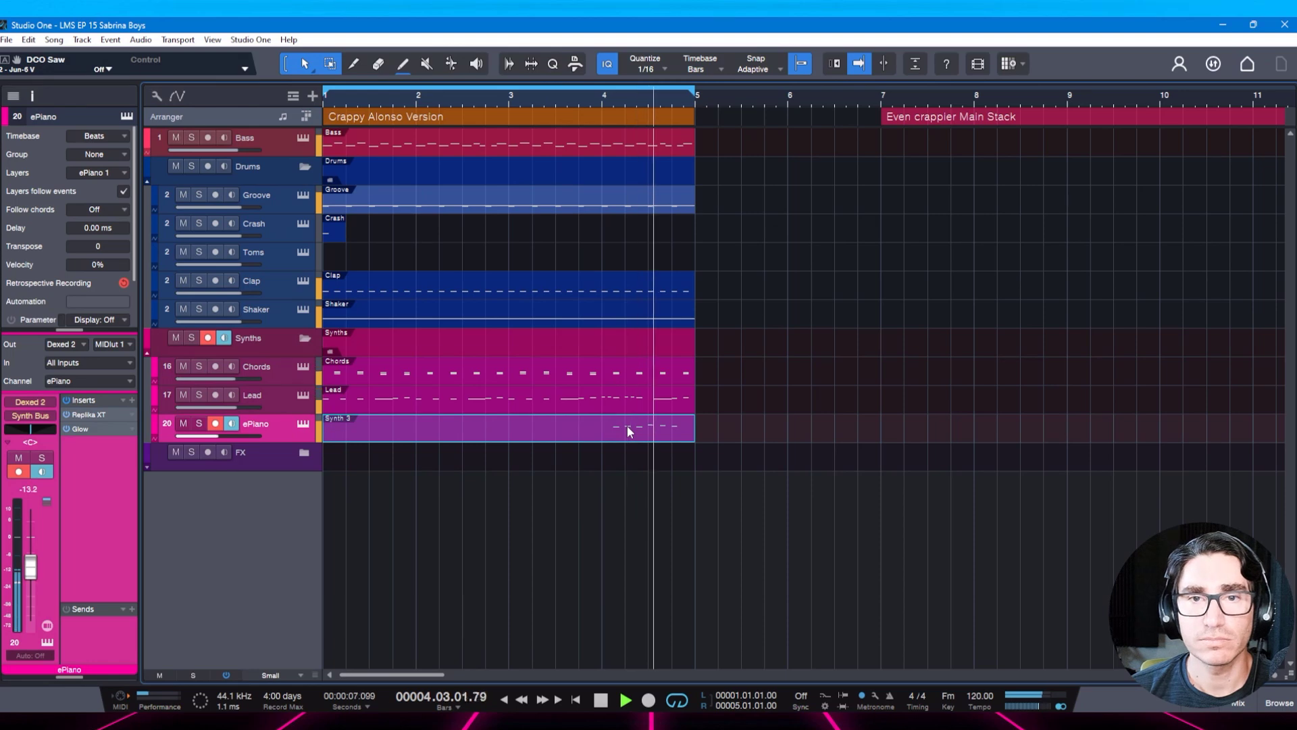
{"action": "key", "text": "space"}
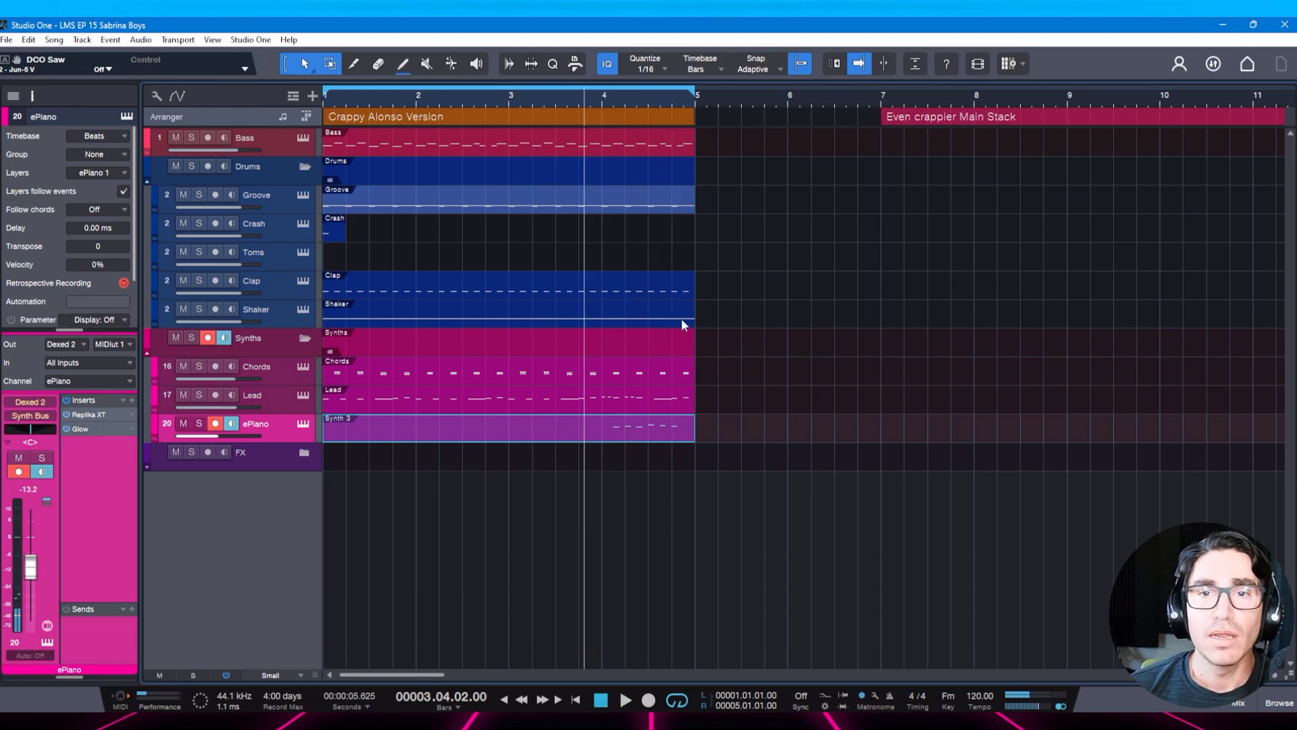
Add an "Our Crappy version:" list to the song notes with the lines "-drums", "-bass" and "-chords".
{"action": "left_click_drag", "start_coordinate": [758, 99], "coordinate": [753, 82]}
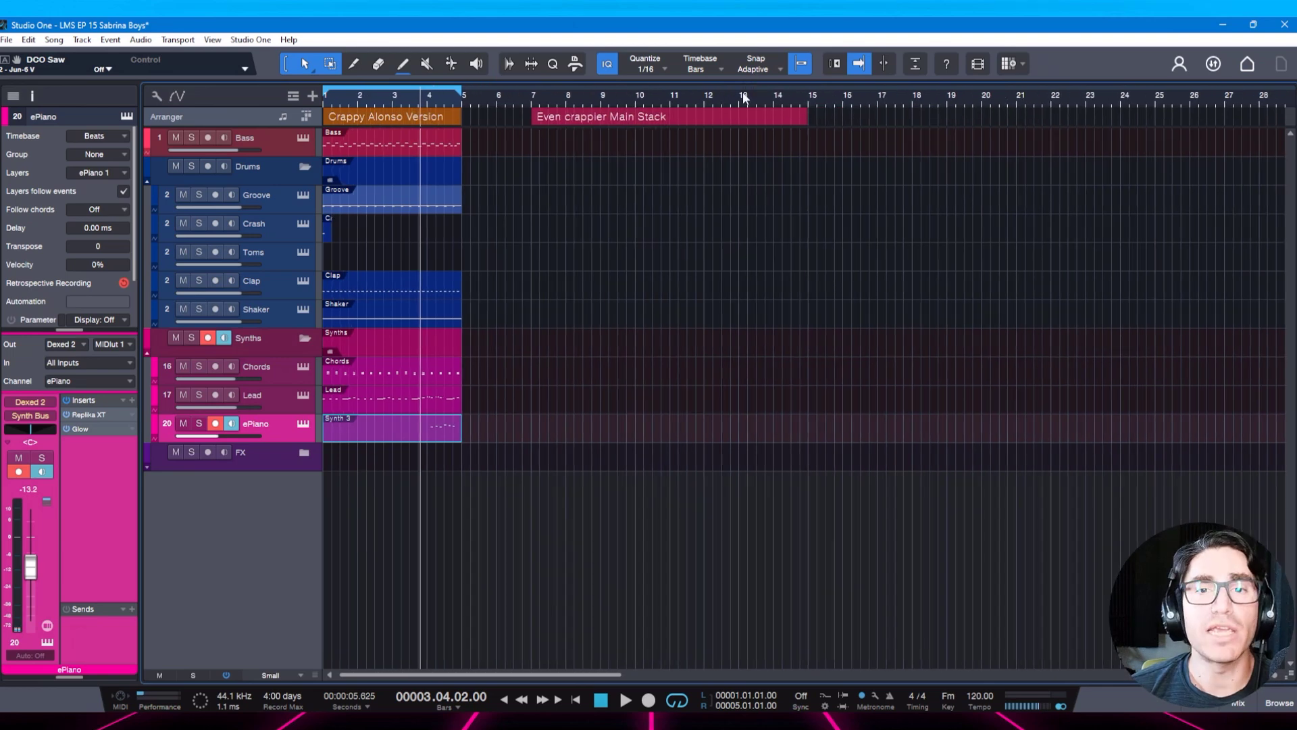
{"action": "key", "text": "ctrl+shift+n"}
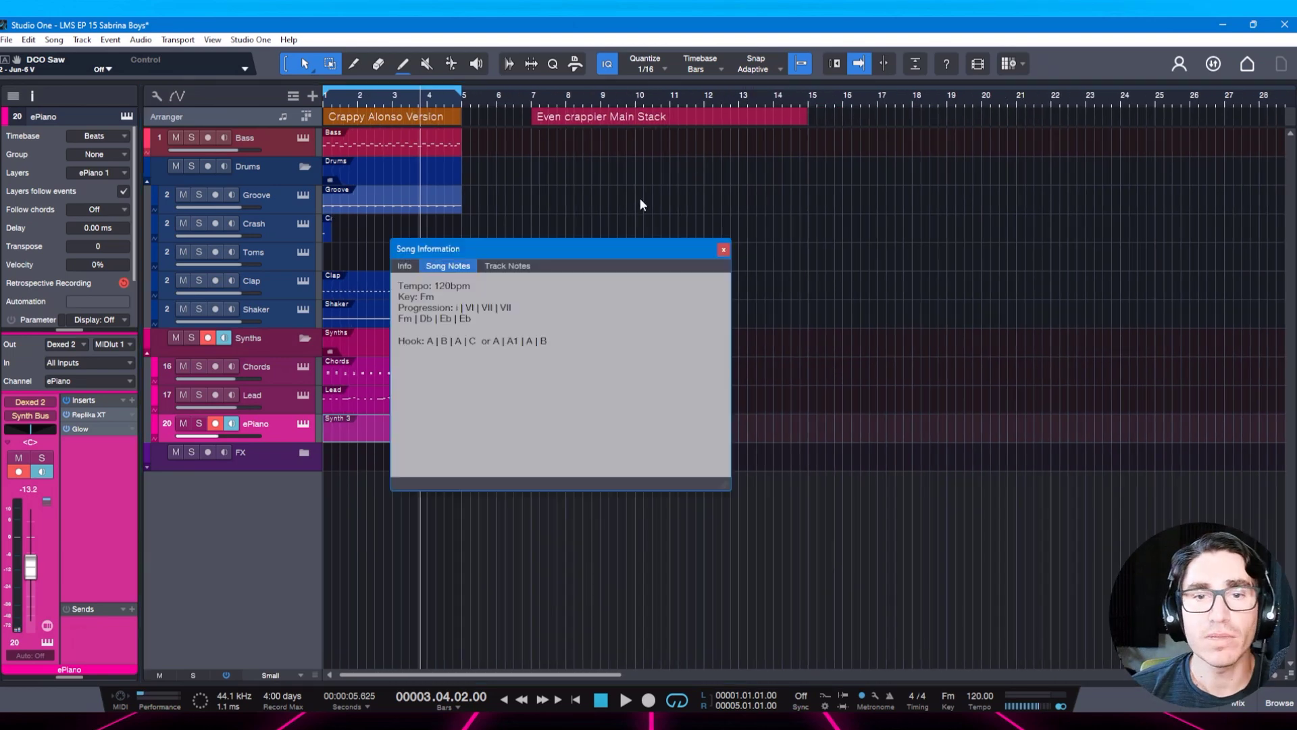
{"action": "left_click_drag", "start_coordinate": [604, 255], "coordinate": [664, 243]}
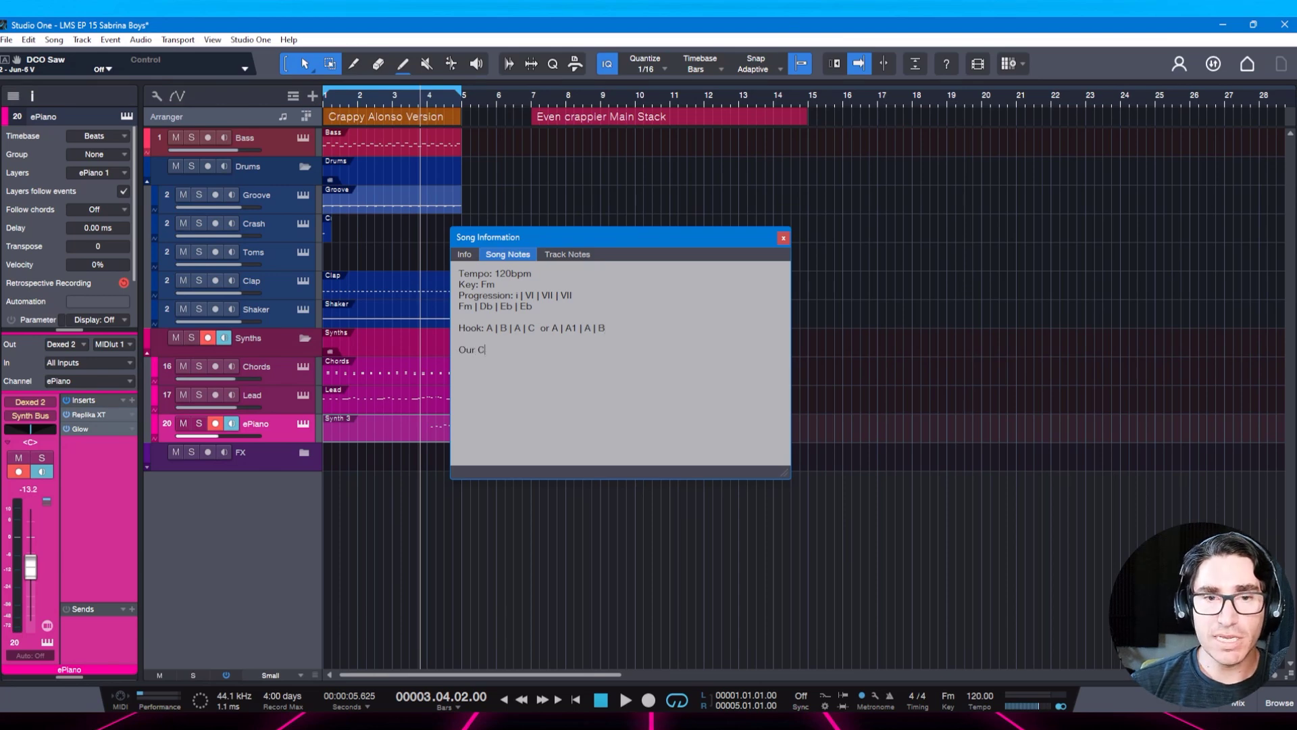
{"action": "type", "text": "version: -drums -b"}
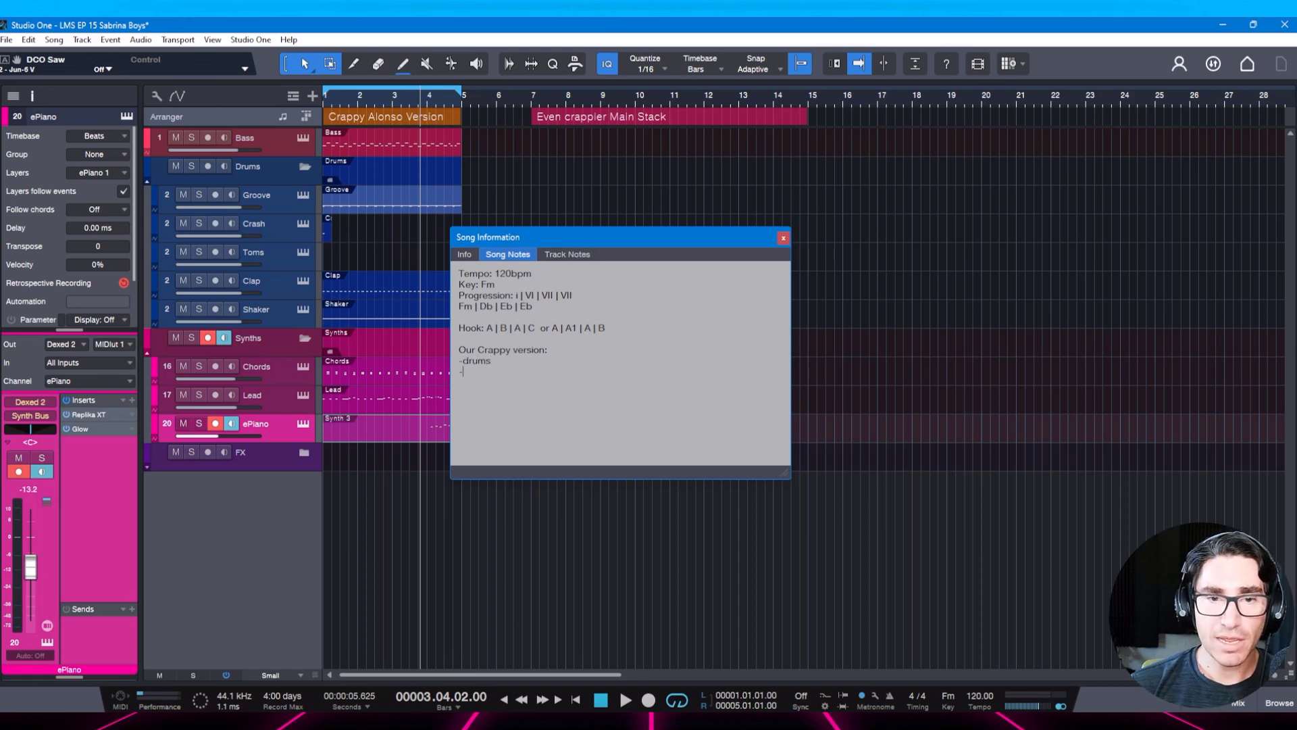
{"action": "type", "text": "ass "}
{"action": "type", "text": "-chords"}
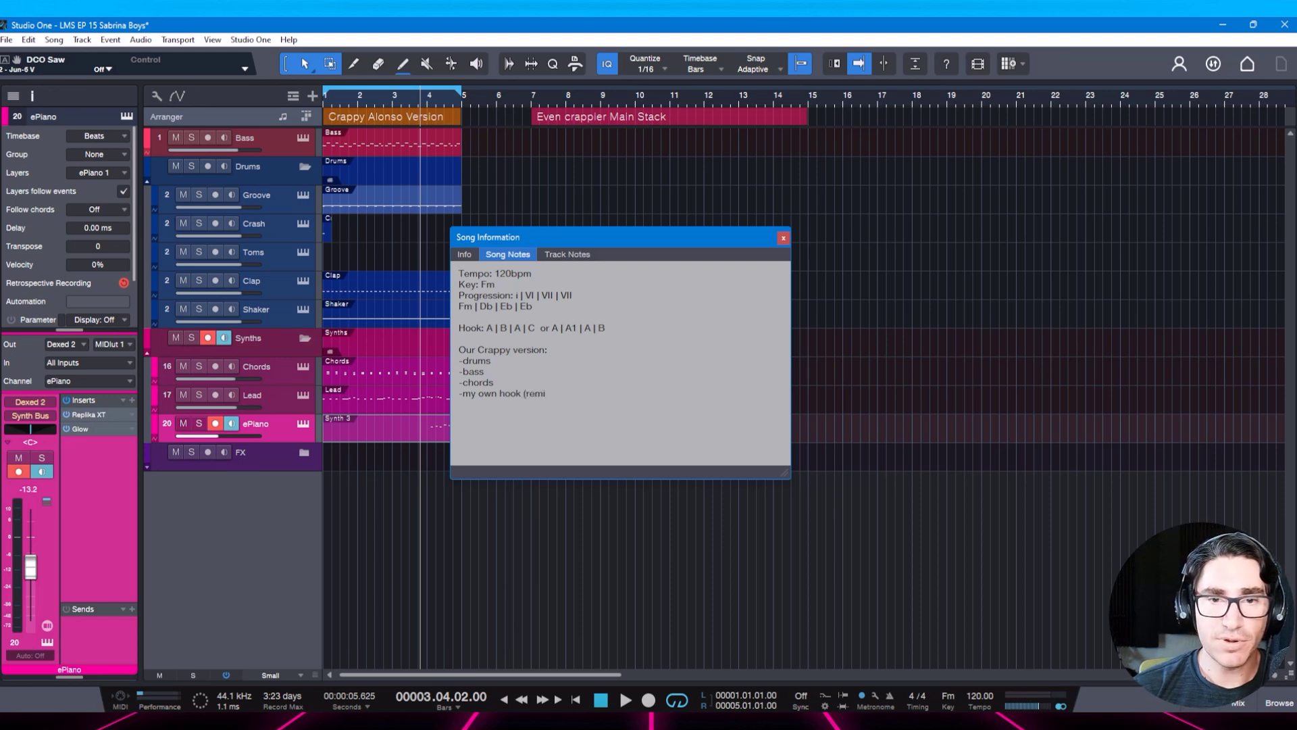
Add the lines "-my own hook (reminiscent of the original)" and "-chords" to the song notes list and close the notes.
{"action": "type", "text": "eh"}
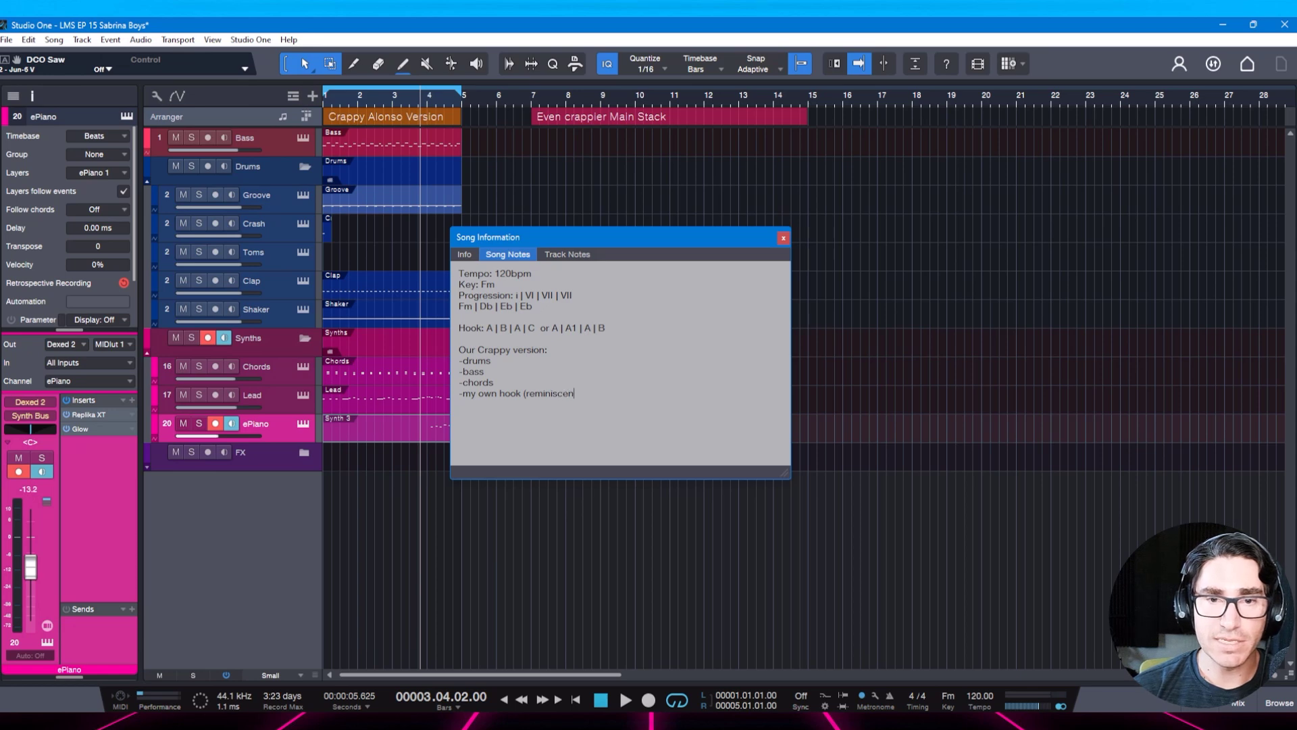
{"action": "type", "text": "e original"}
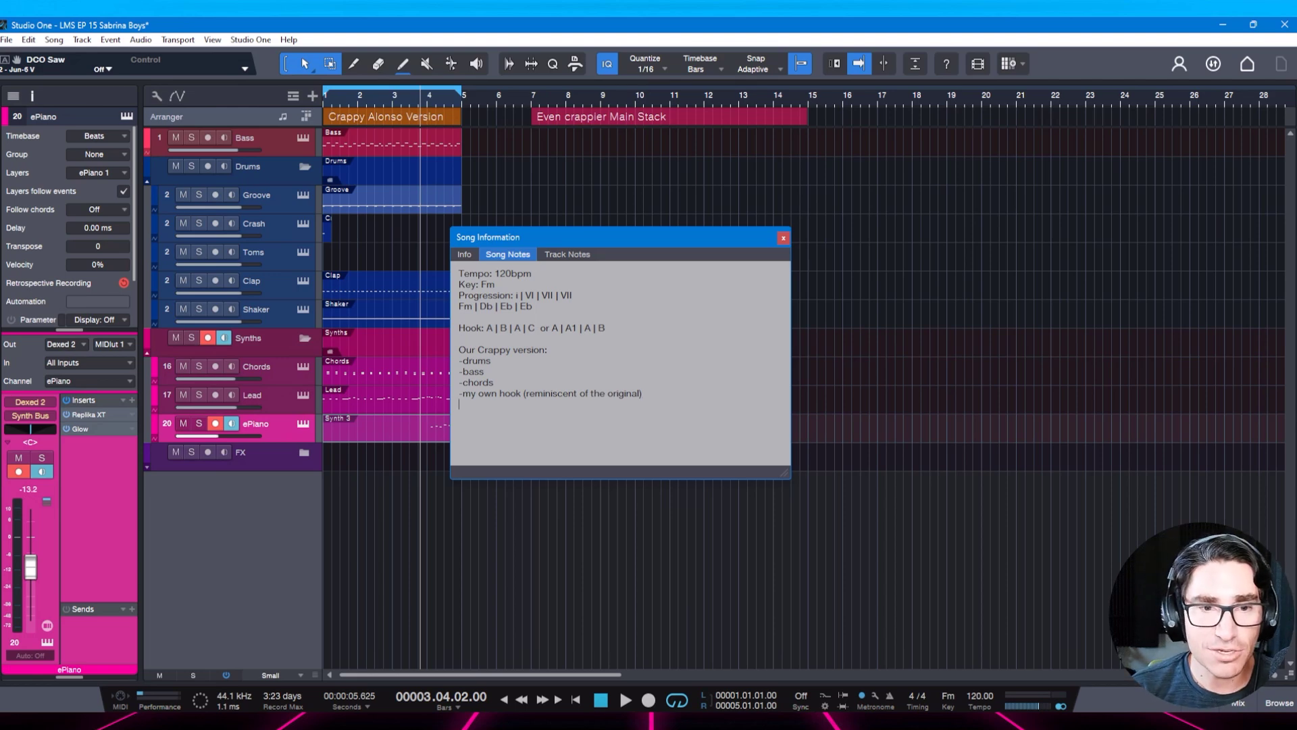
{"action": "type", "text": "-"}
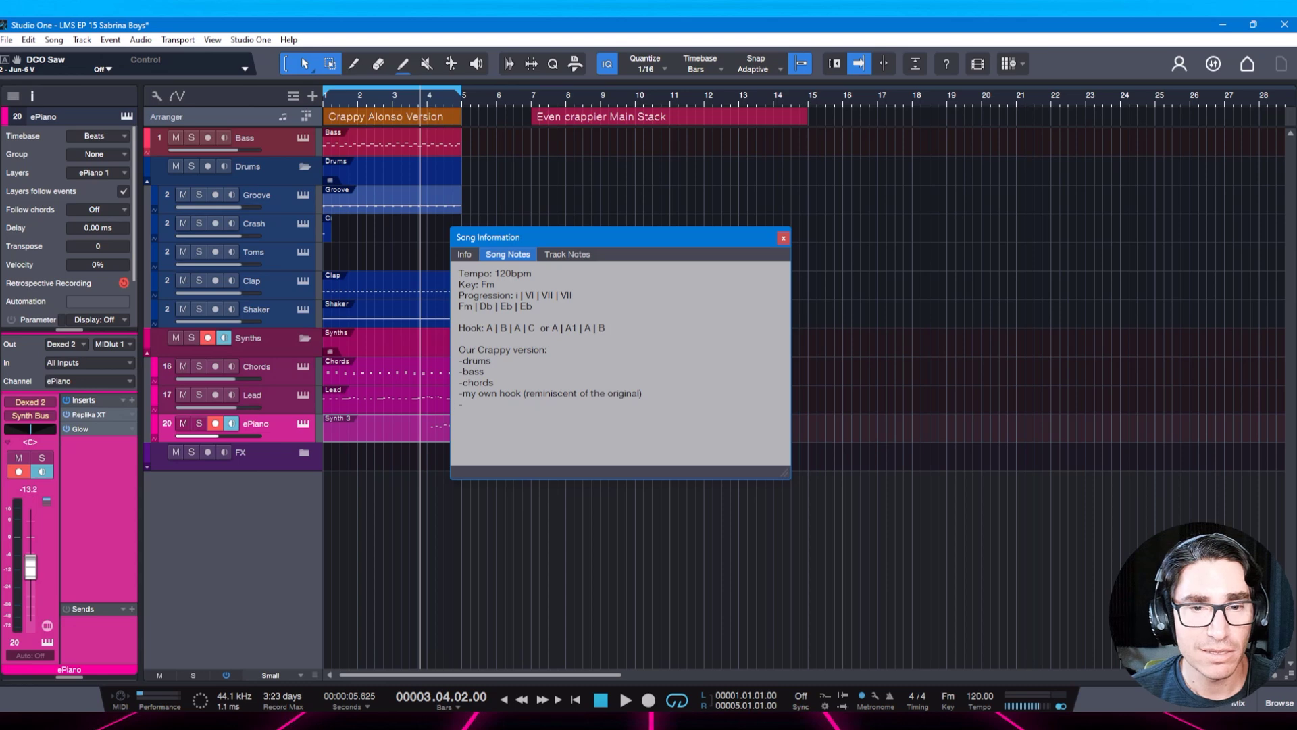
{"action": "type", "text": "chords"}
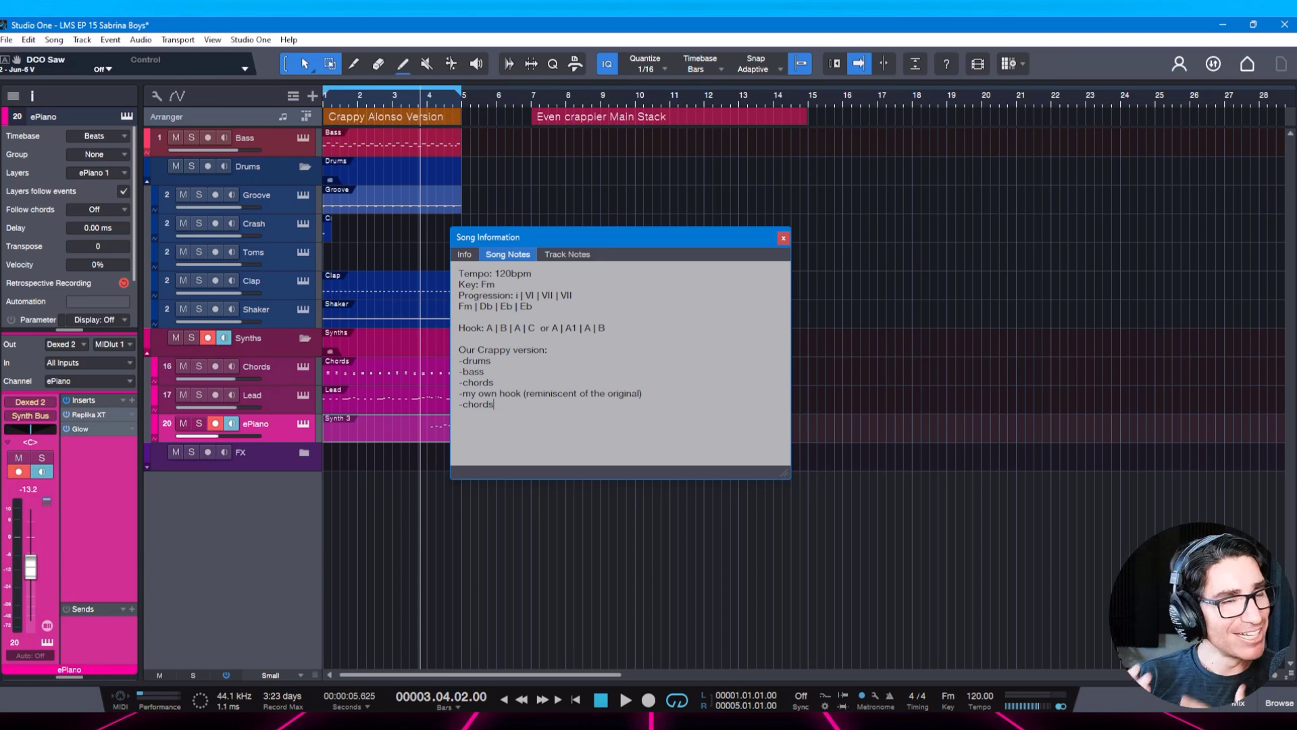
{"action": "left_click", "coordinate": [783, 237]}
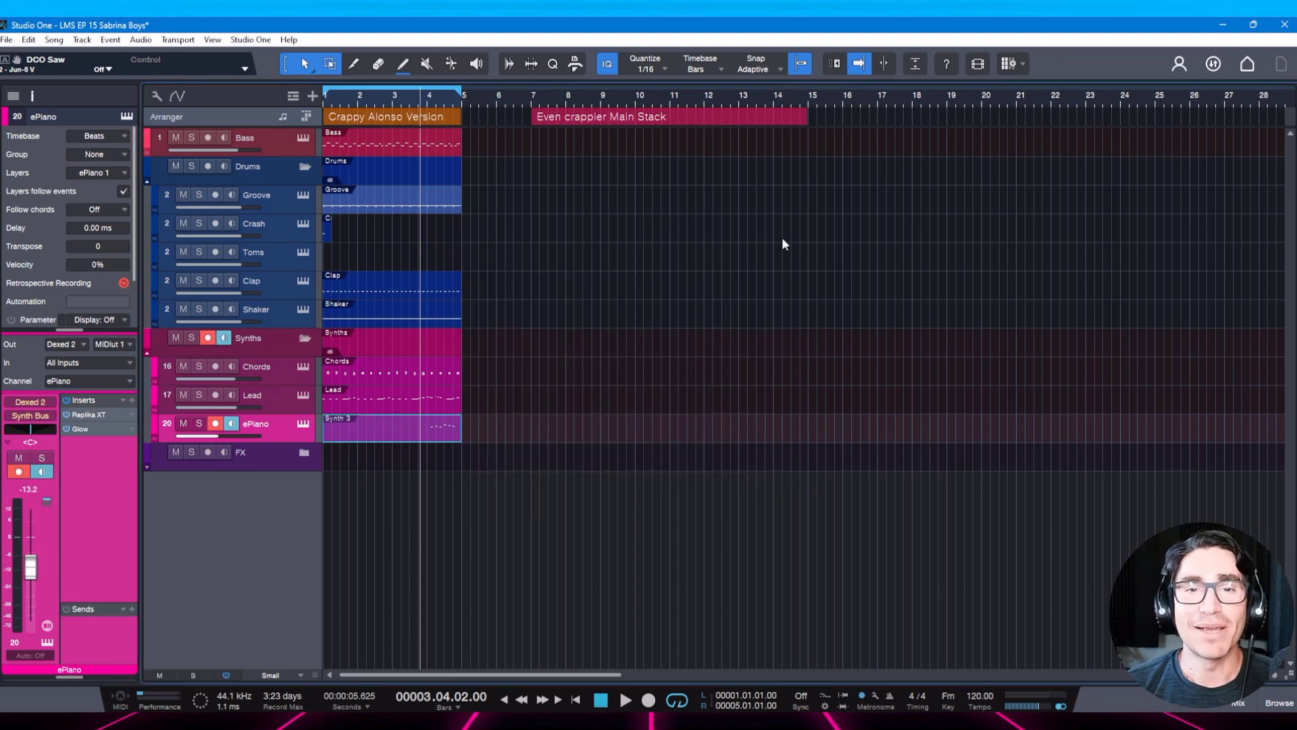
Copy the Bass event to bar 7 and duplicate it to fill the Even crappier Main Stack section up to bar 15.
{"action": "left_click", "coordinate": [691, 96]}
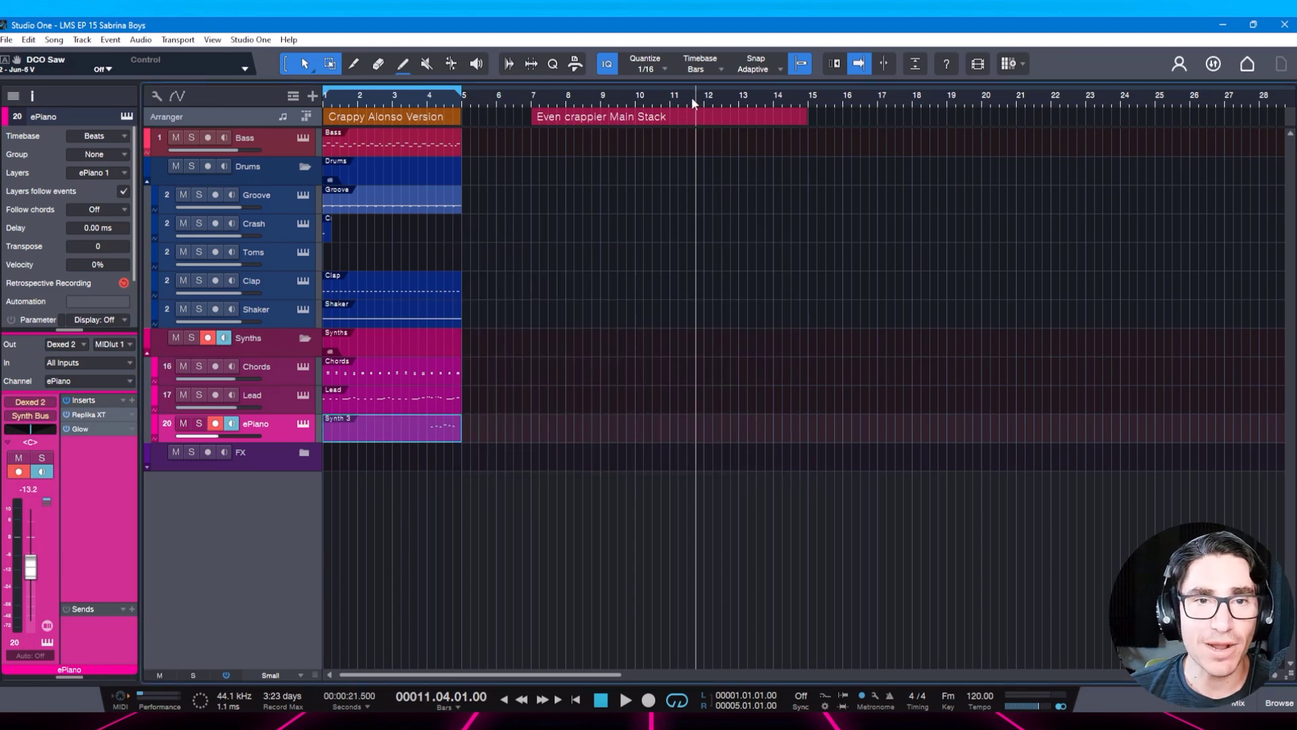
{"action": "left_click", "coordinate": [362, 149]}
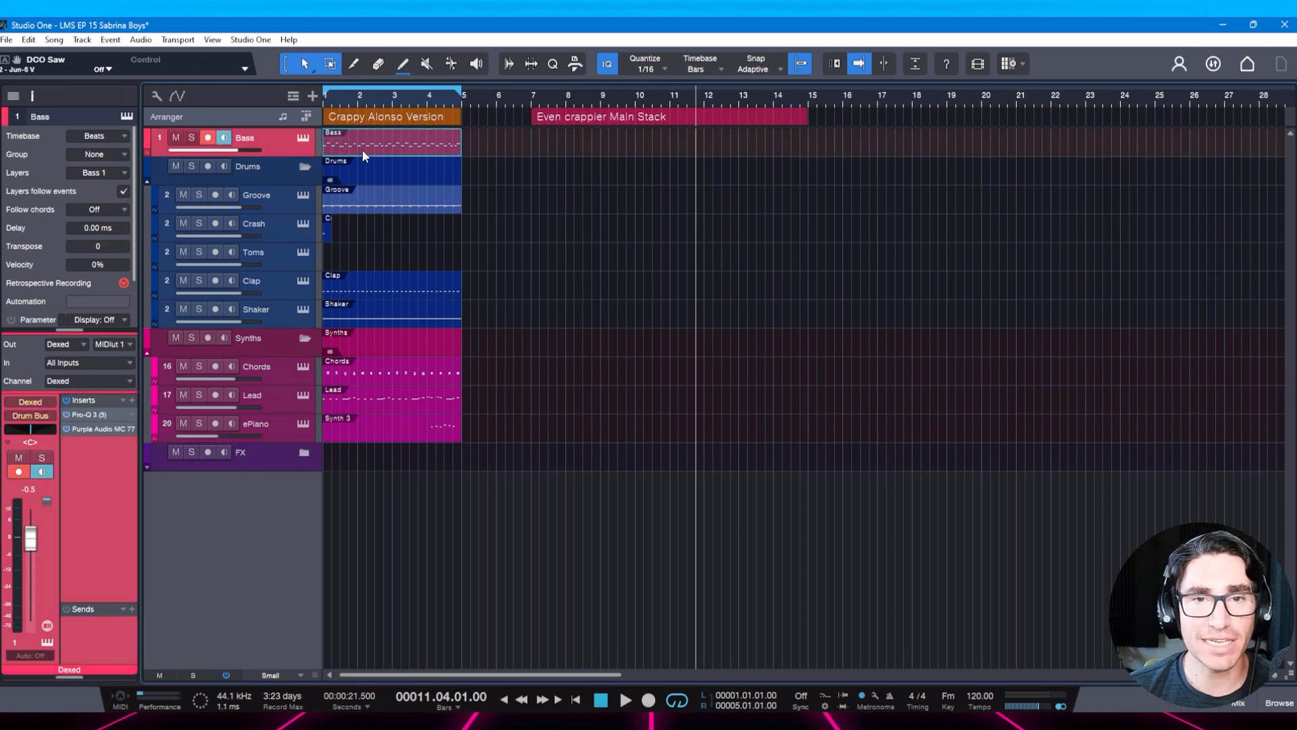
{"action": "left_click_drag", "start_coordinate": [363, 149], "coordinate": [564, 143]}
{"action": "key", "text": "d"}
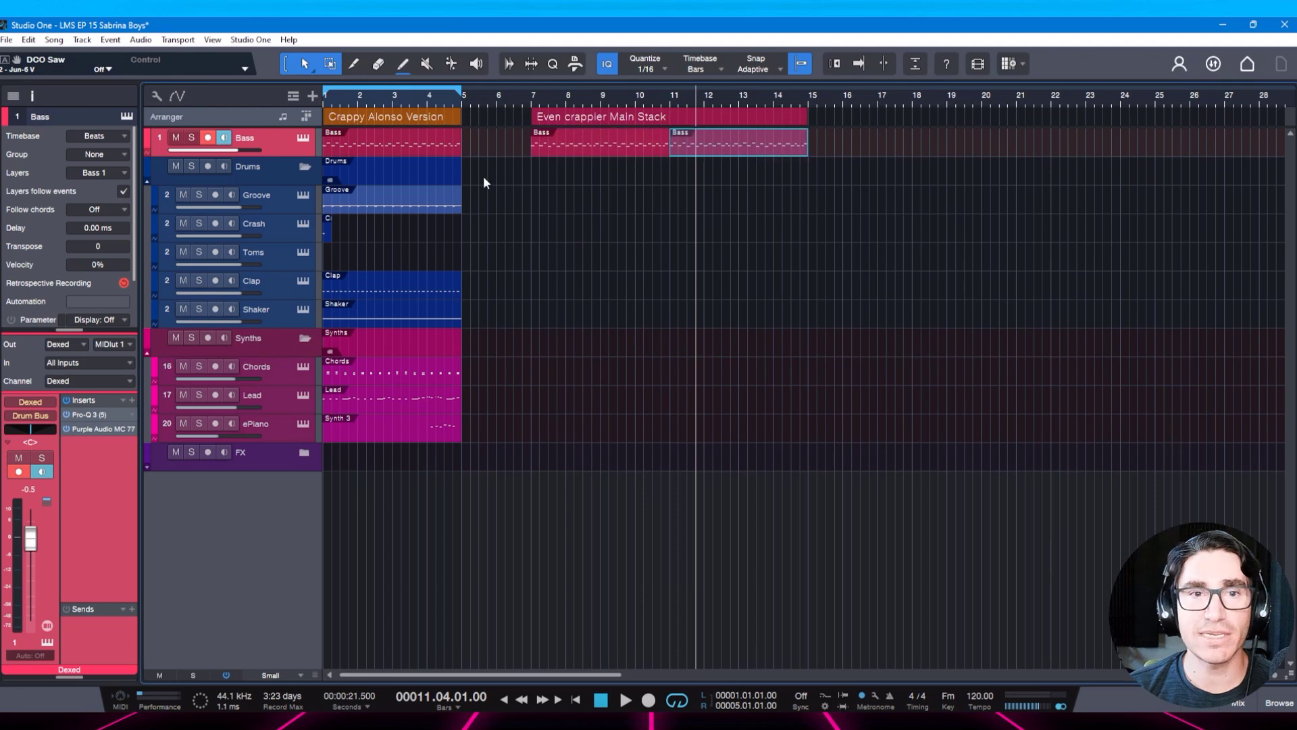
Copy the Groove event to bar 7 and duplicate it at bar 11, and place Crash copies at bars 7 and 11.
{"action": "left_click_drag", "start_coordinate": [443, 201], "coordinate": [645, 195]}
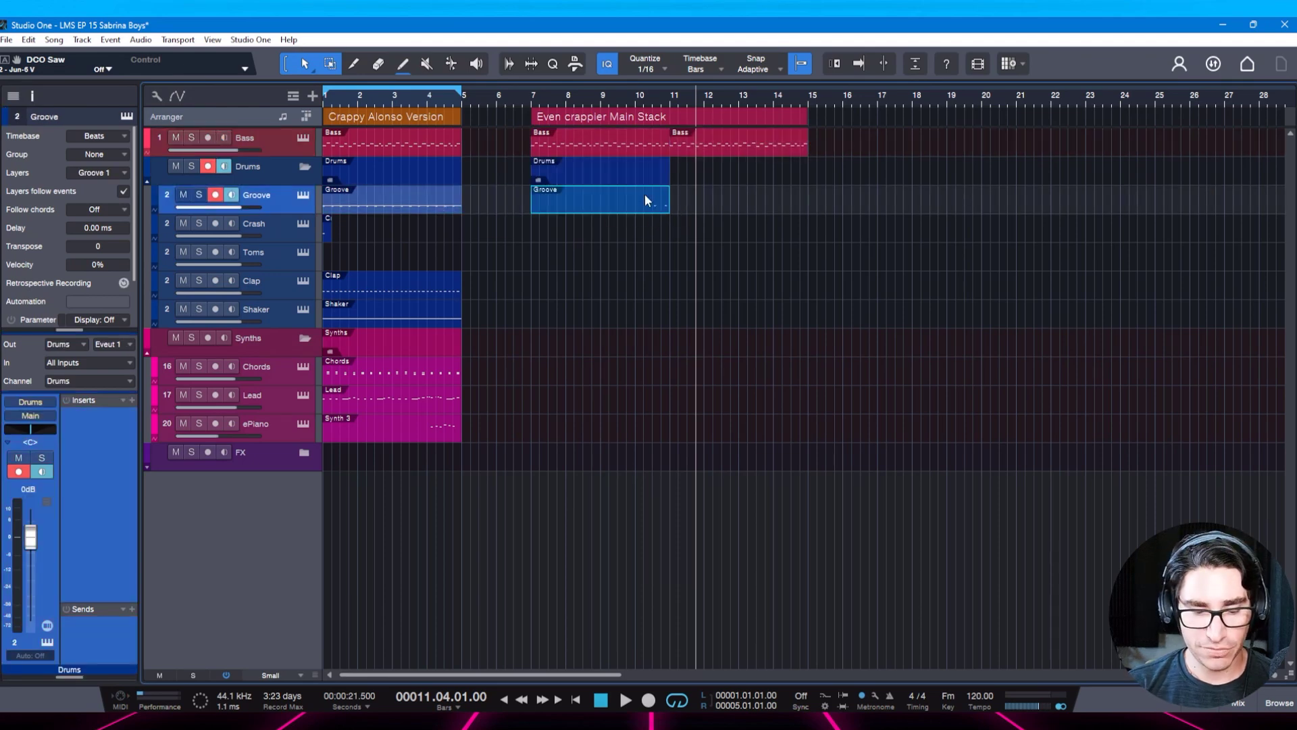
{"action": "key", "text": "d"}
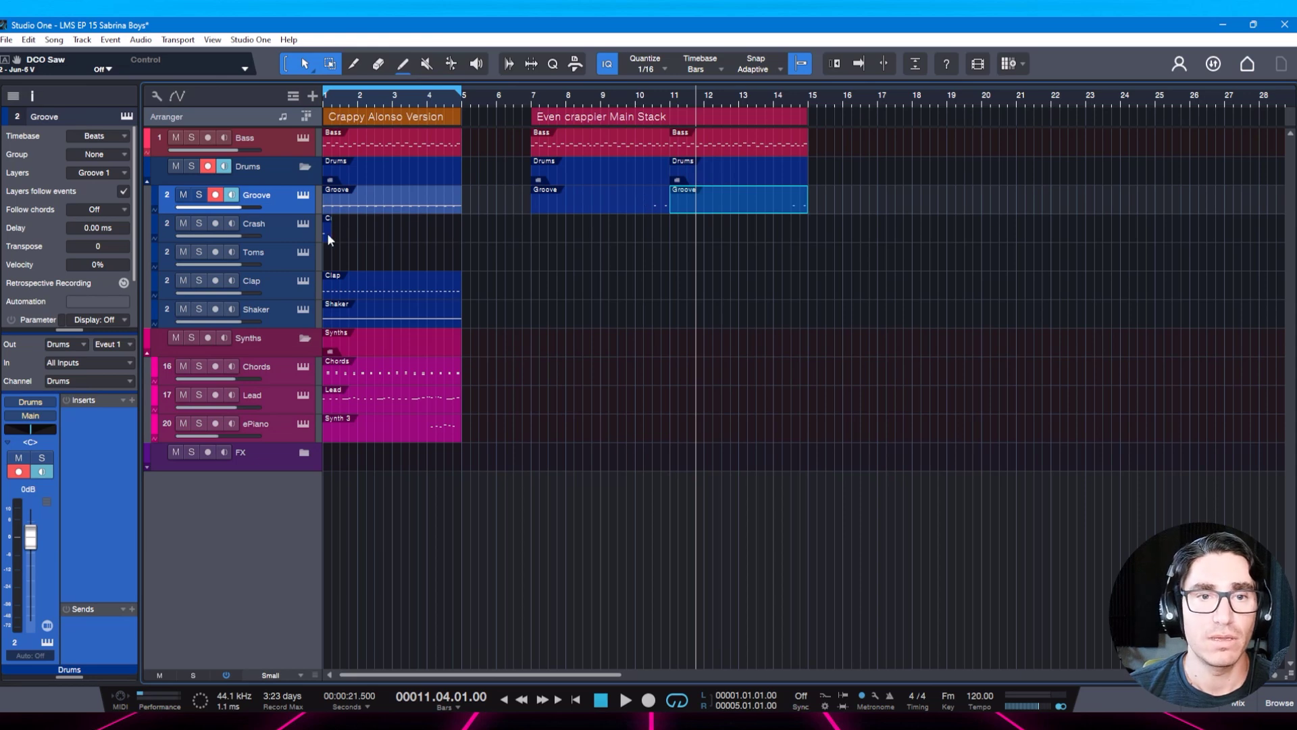
{"action": "left_click_drag", "start_coordinate": [327, 234], "coordinate": [673, 224]}
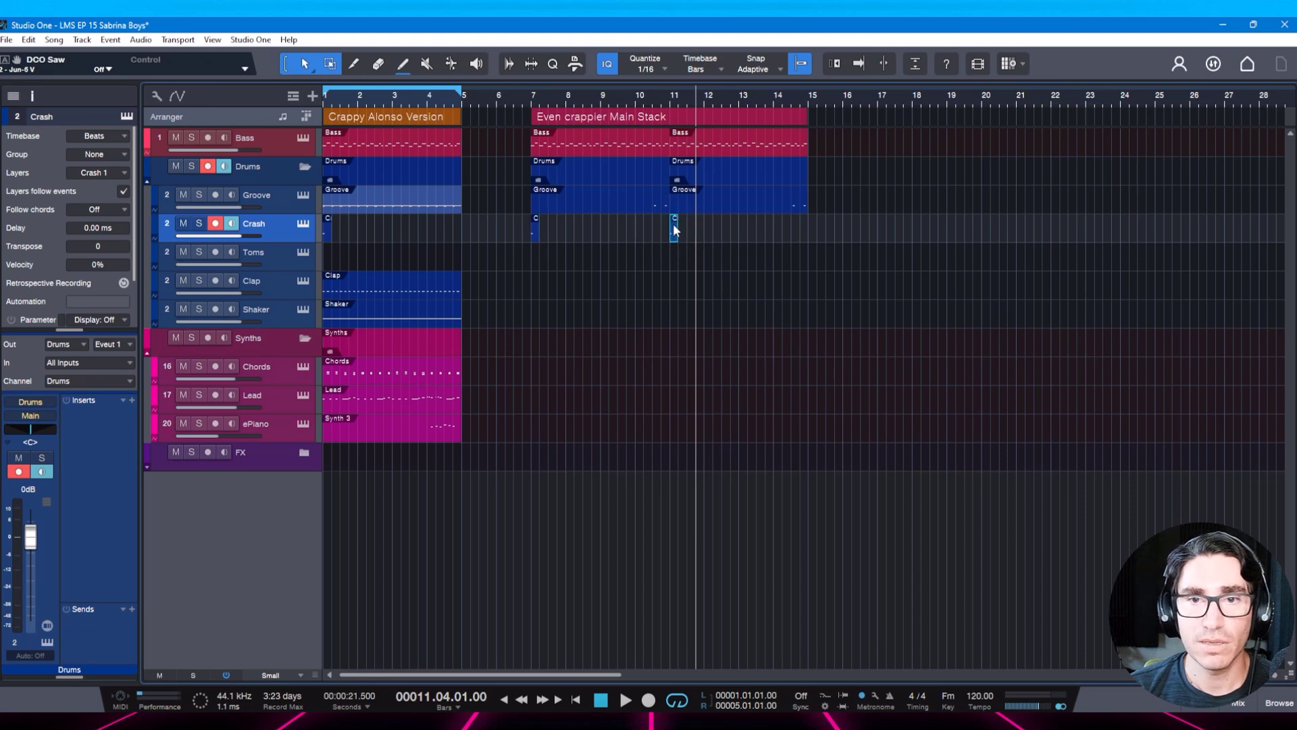
Copy the Clap and Shaker events to bar 7 and duplicate each once to fill the section up to bar 15.
{"action": "left_click", "coordinate": [433, 281]}
{"action": "left_click_drag", "start_coordinate": [414, 281], "coordinate": [624, 285]}
{"action": "key", "text": "d"}
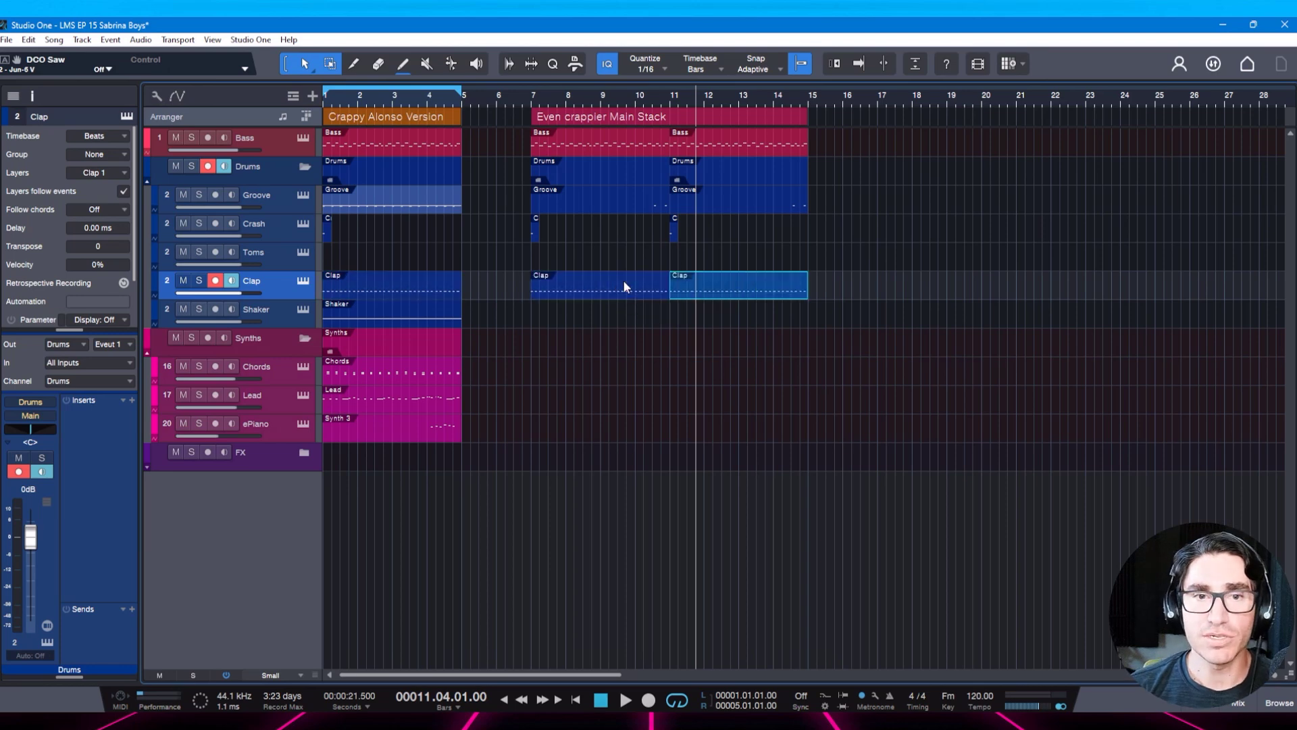
{"action": "left_click", "coordinate": [418, 316]}
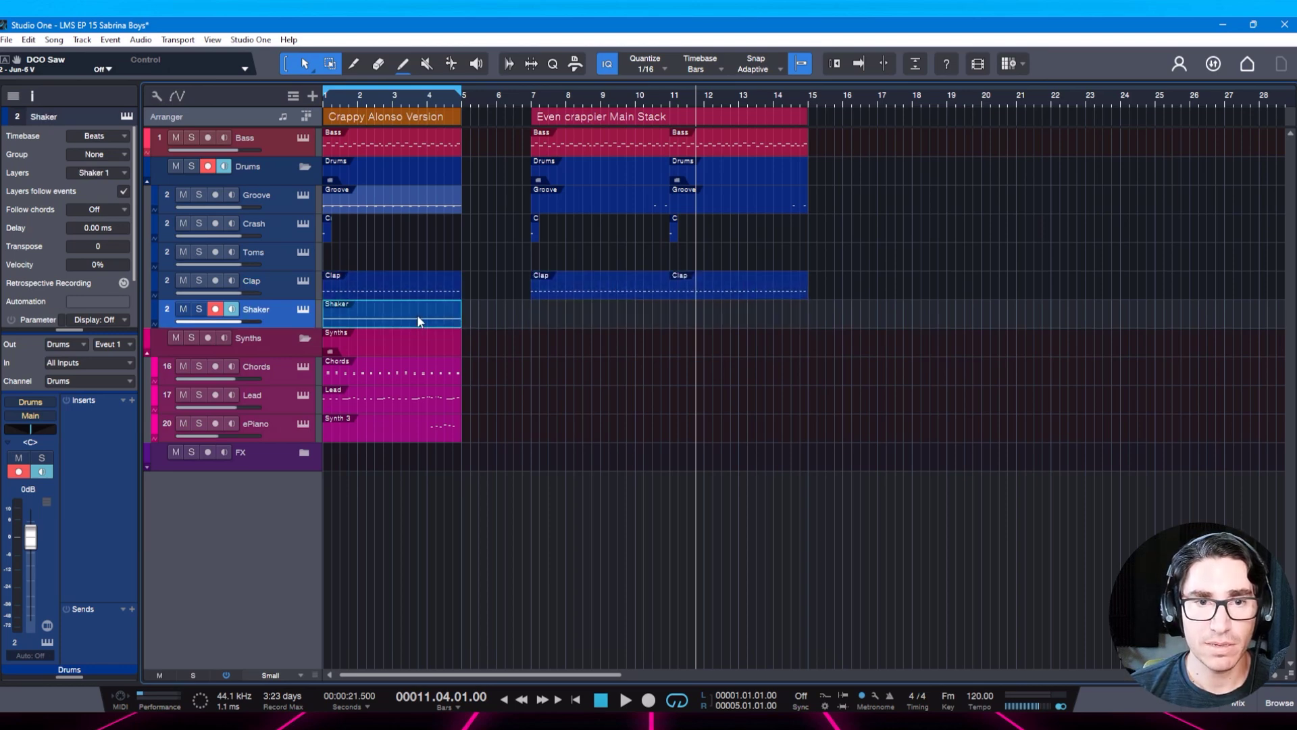
{"action": "left_click_drag", "start_coordinate": [418, 316], "coordinate": [630, 326]}
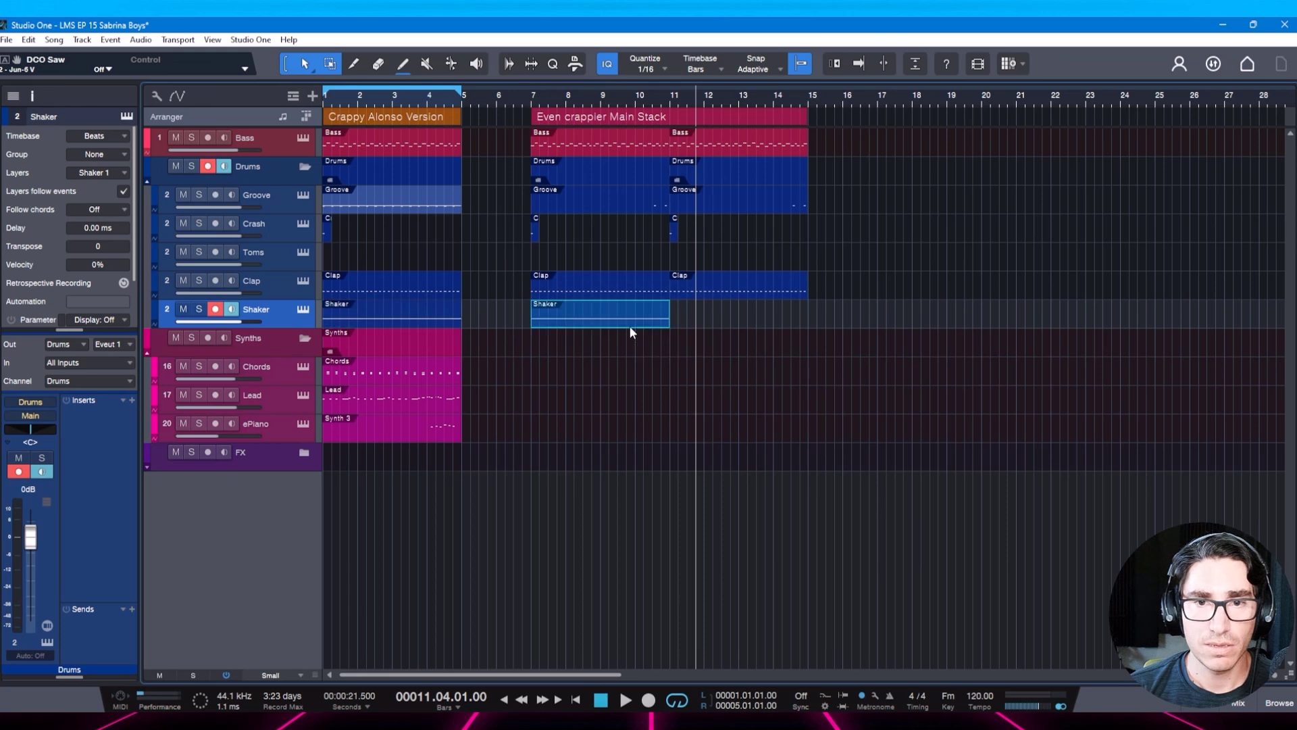
{"action": "key", "text": "d"}
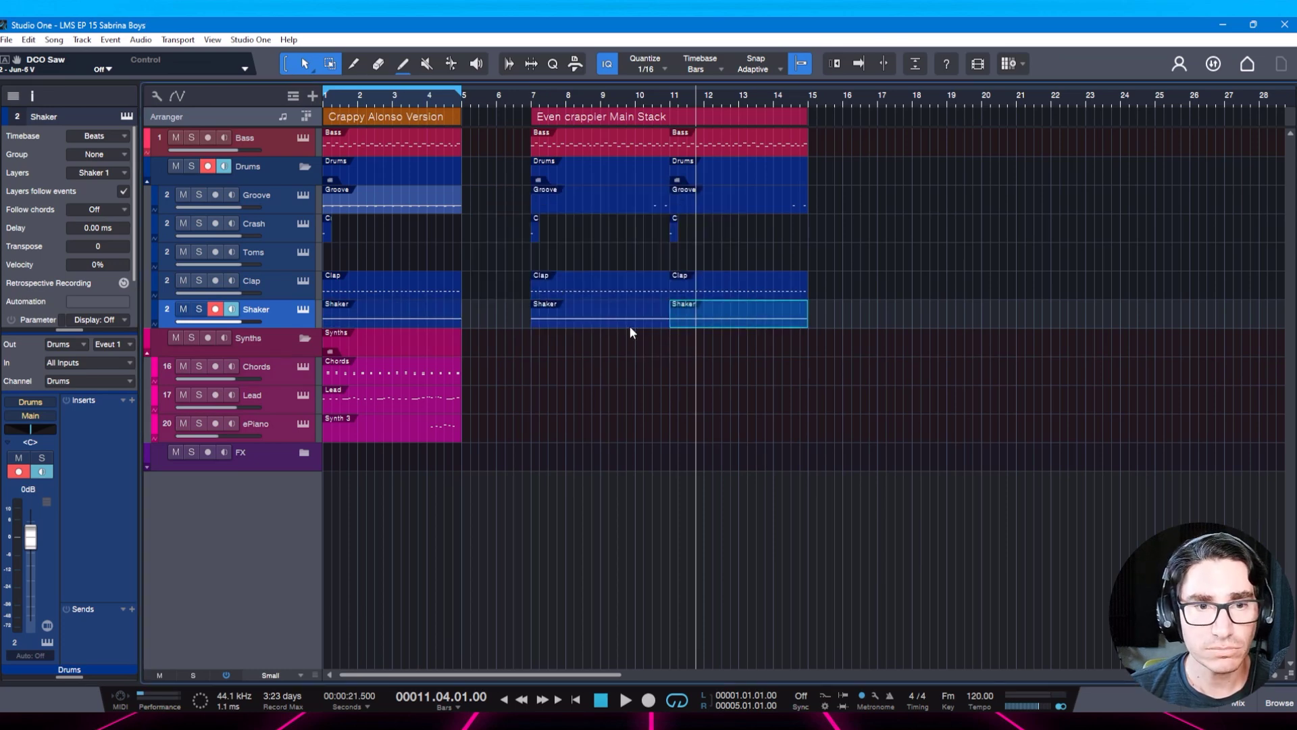
Copy the Chords and ePiano events to bar 7, duplicate each once to reach bar 15, and save the song.
{"action": "left_click", "coordinate": [448, 376]}
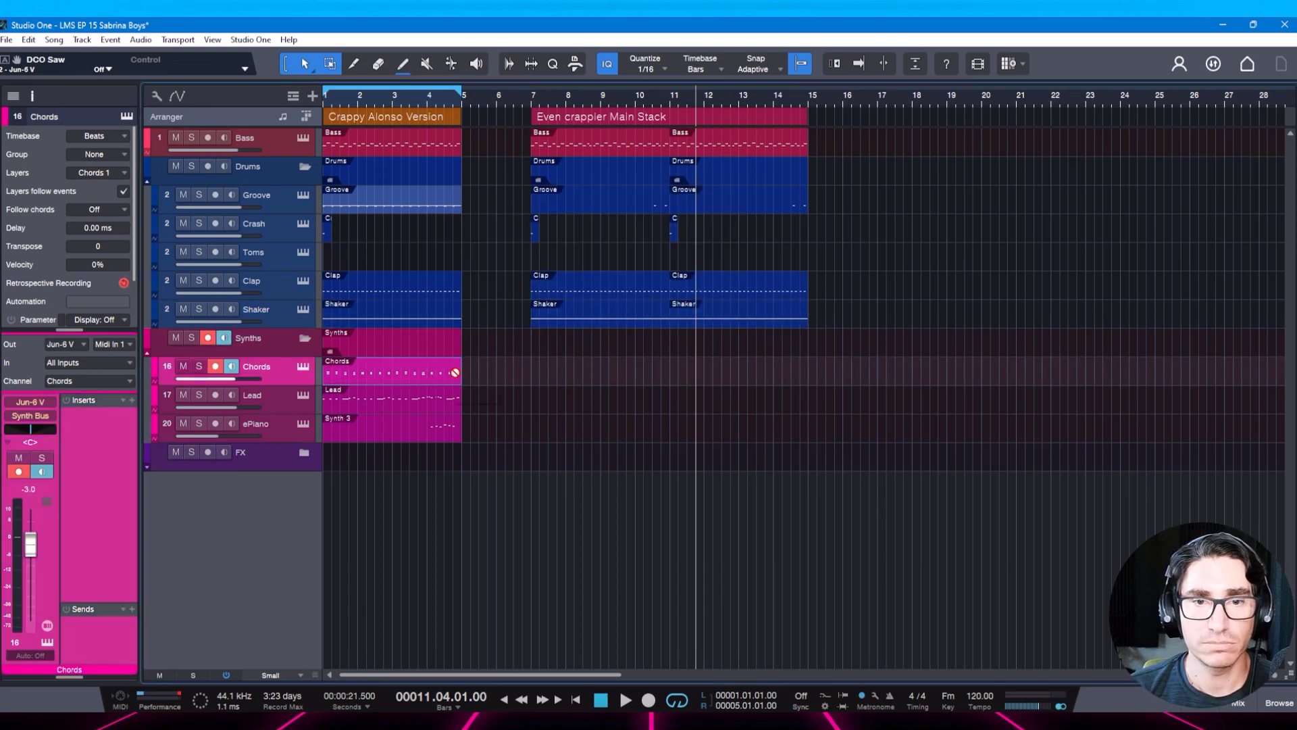
{"action": "left_click_drag", "start_coordinate": [455, 372], "coordinate": [646, 362]}
{"action": "key", "text": "d"}
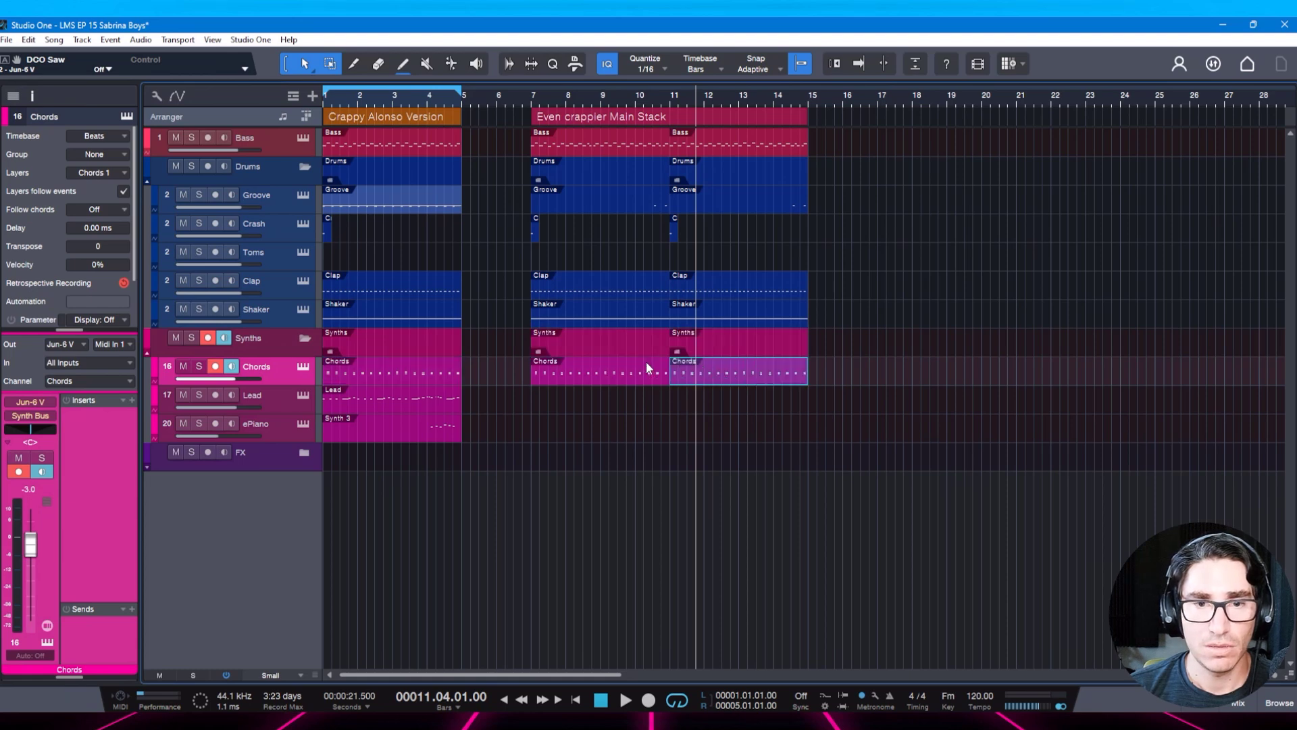
{"action": "left_click", "coordinate": [431, 433]}
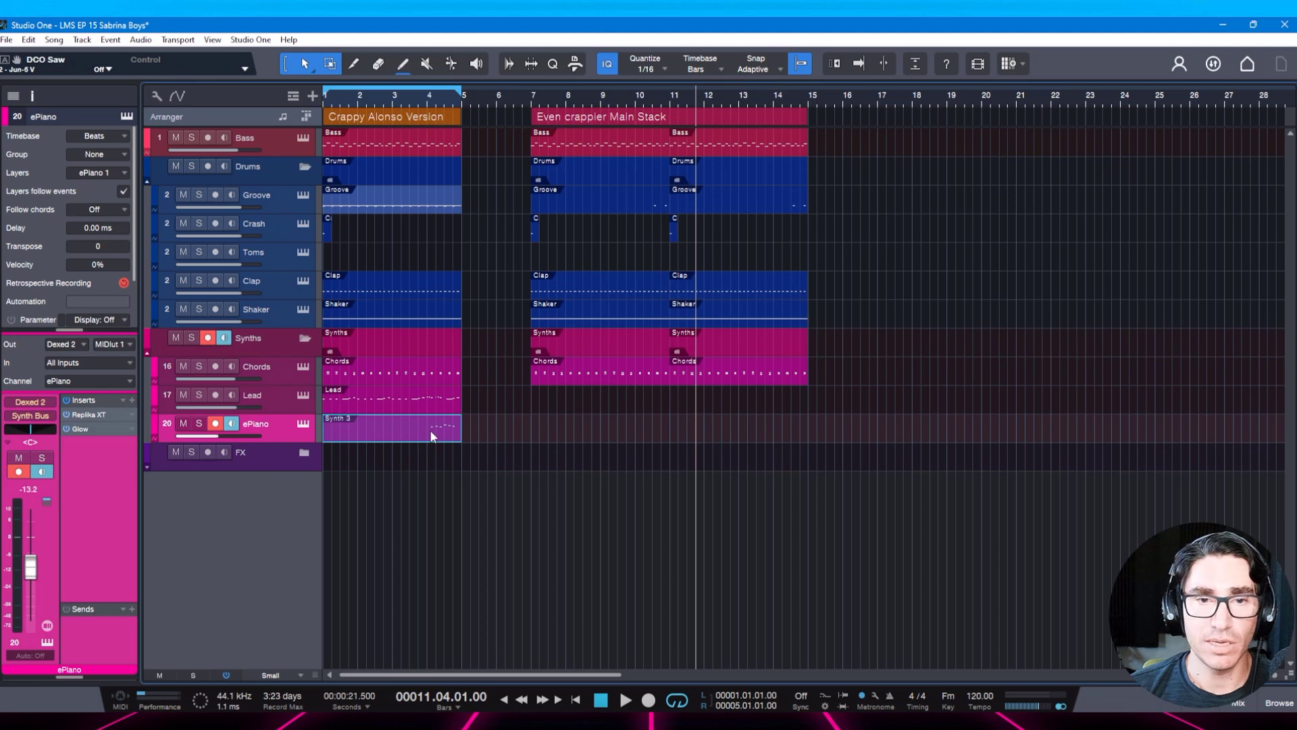
{"action": "left_click_drag", "start_coordinate": [432, 436], "coordinate": [643, 431]}
{"action": "key", "text": "d"}
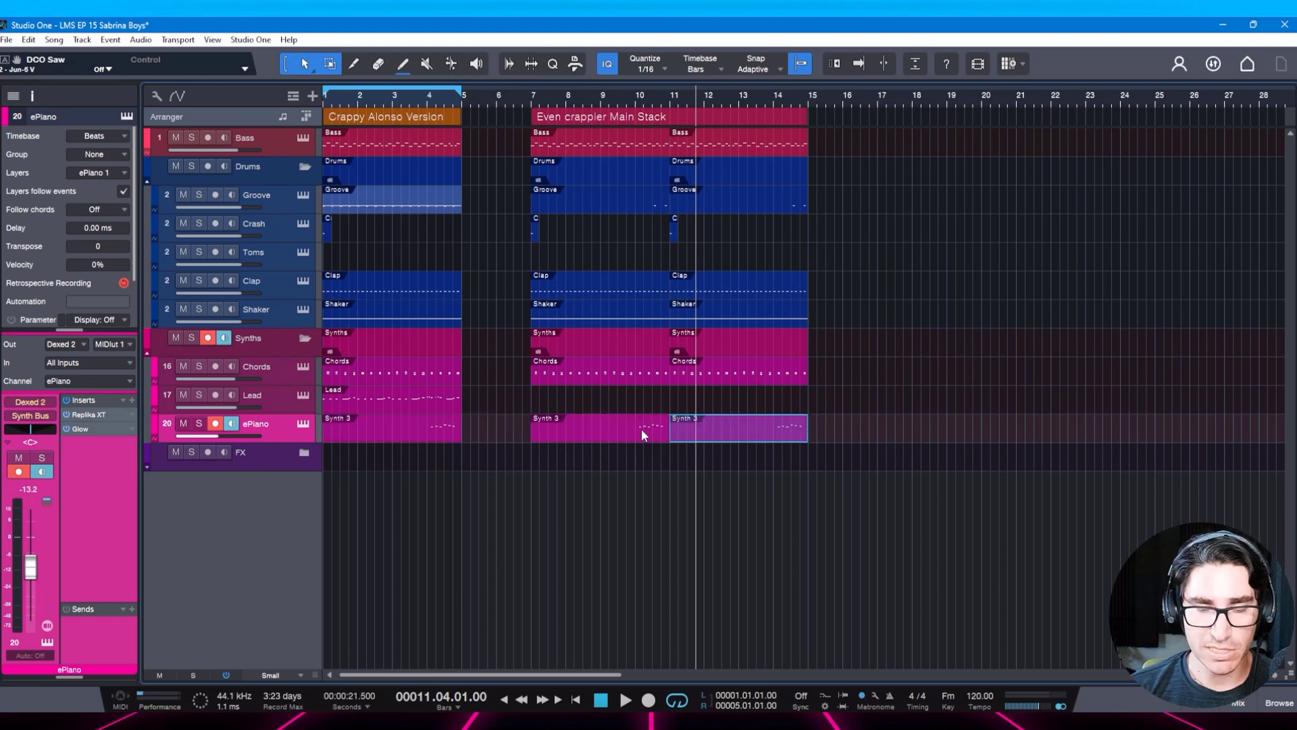
{"action": "key", "text": "ctrl+s"}
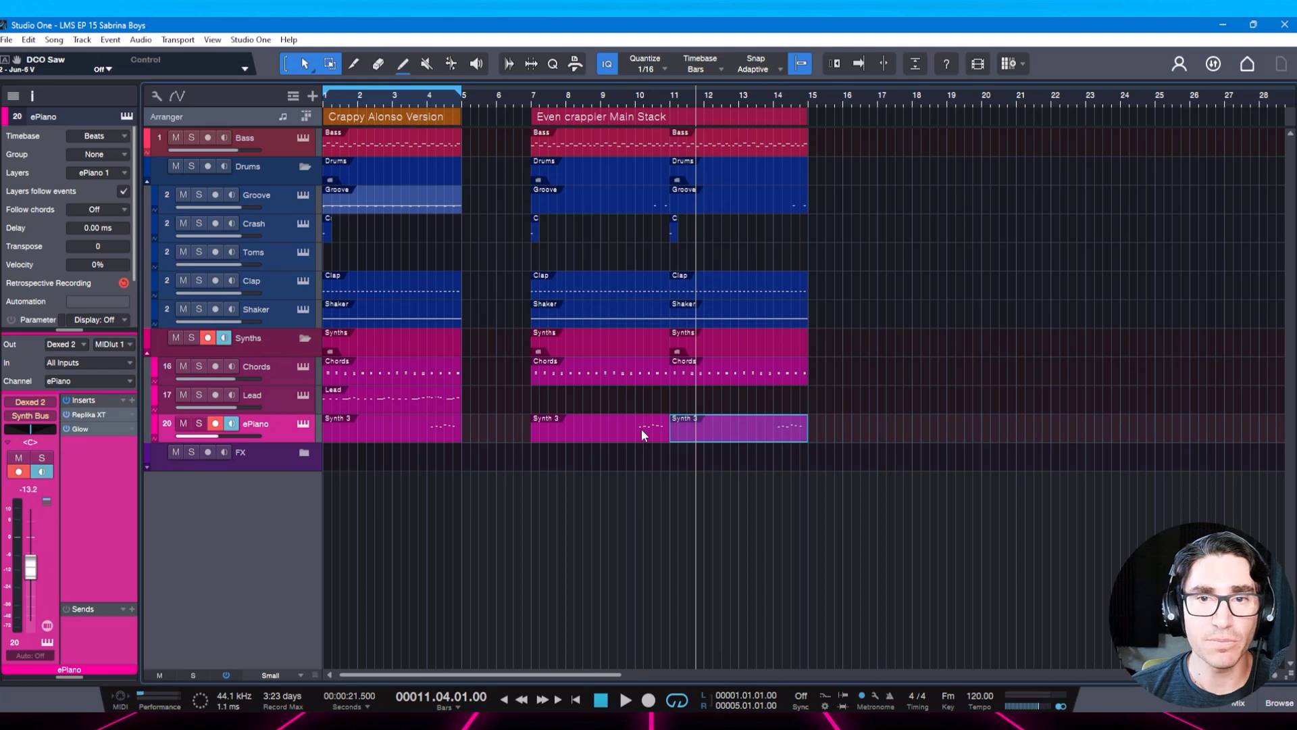
Set the loop range to the Even crappier Main Stack section, bars 7 to 15, and save the song.
{"action": "left_click", "coordinate": [609, 118]}
{"action": "key", "text": "ctrl+s"}
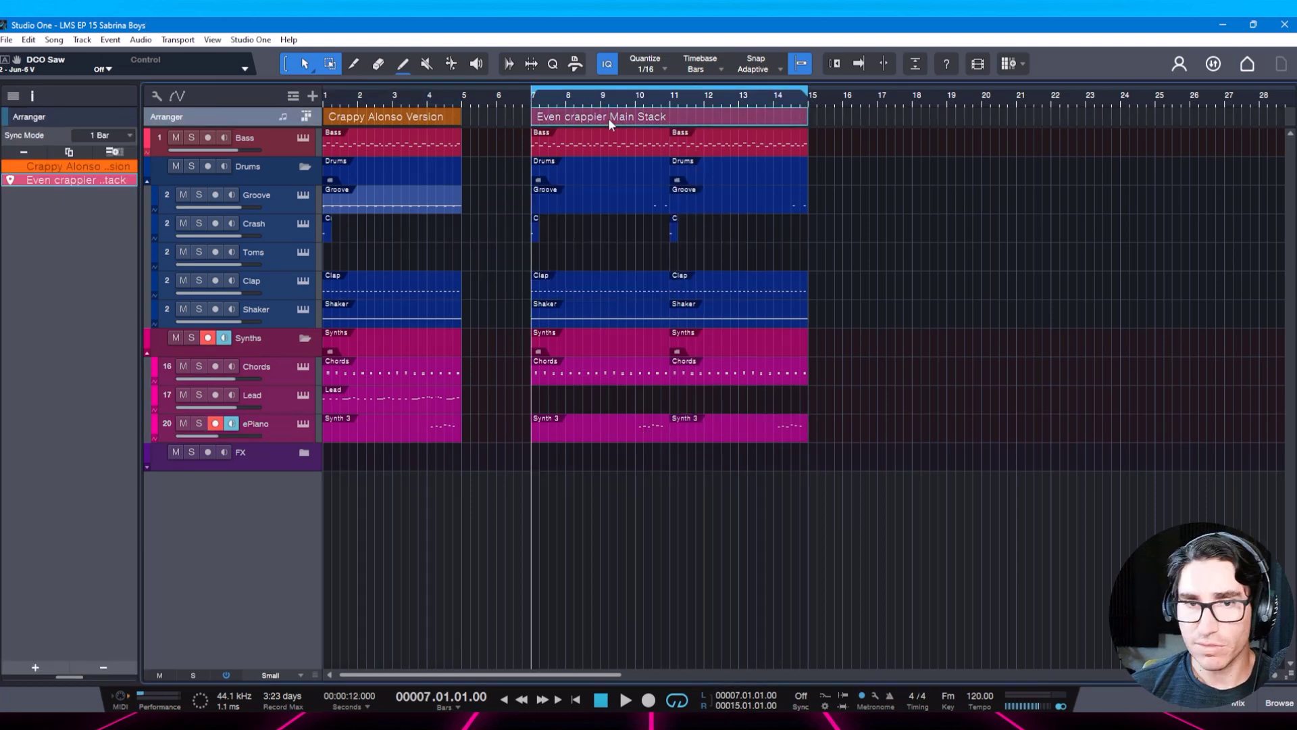
{"action": "left_click_drag", "start_coordinate": [627, 104], "coordinate": [585, 99]}
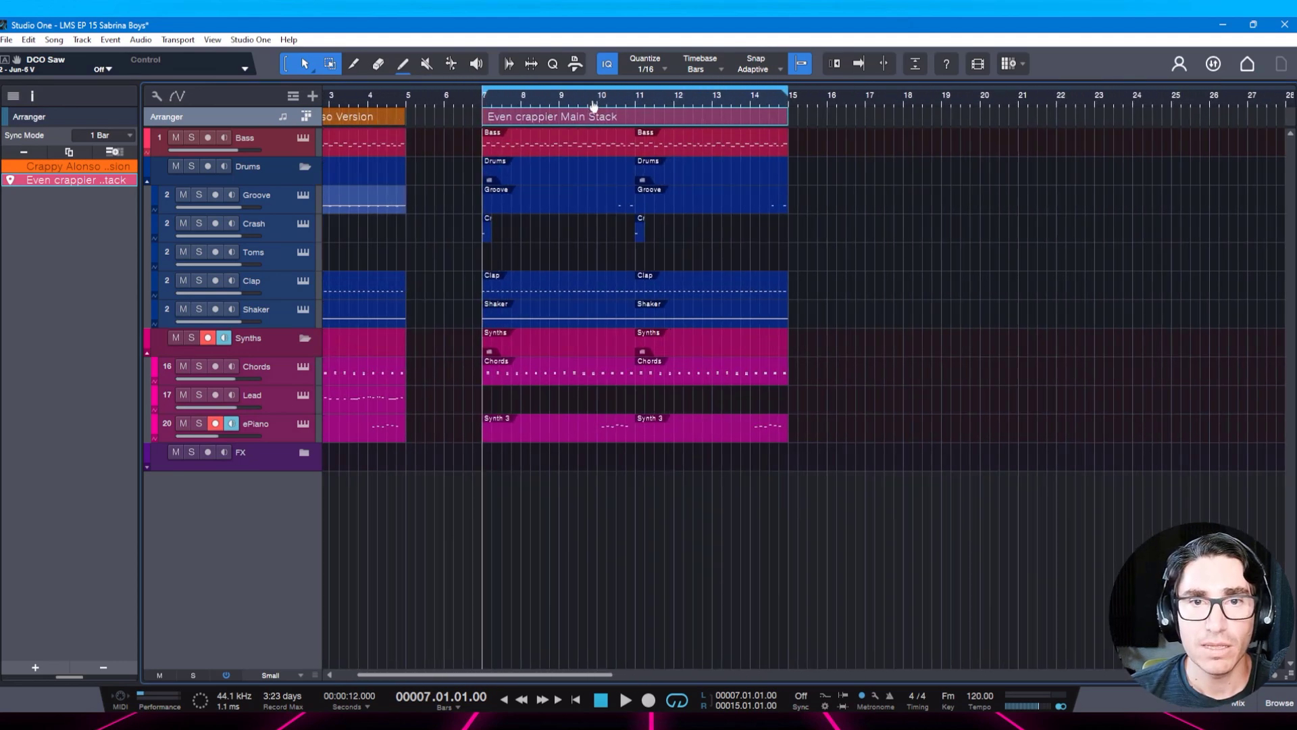
{"action": "key", "text": "ctrl+s"}
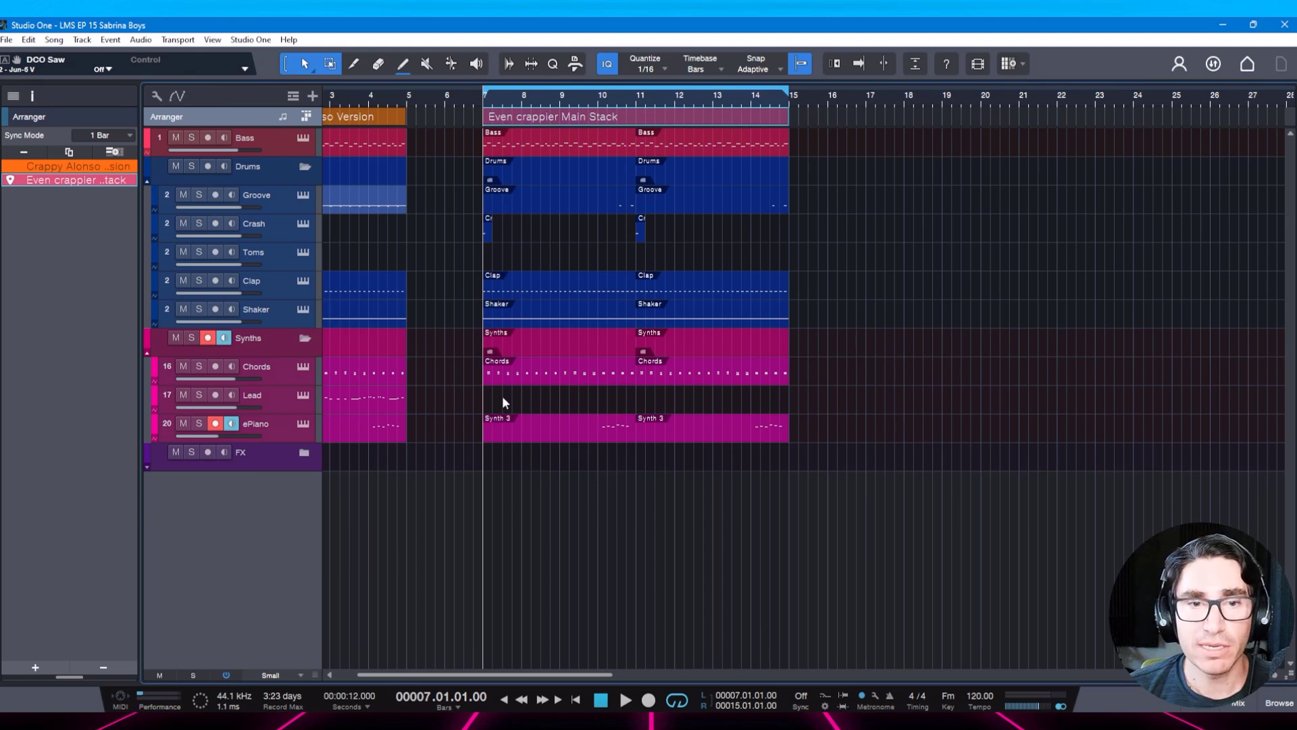
Review the song notes, close them, and create an empty event on the Lead track spanning bars 7 to 15.
{"action": "key", "text": "ctrl+i"}
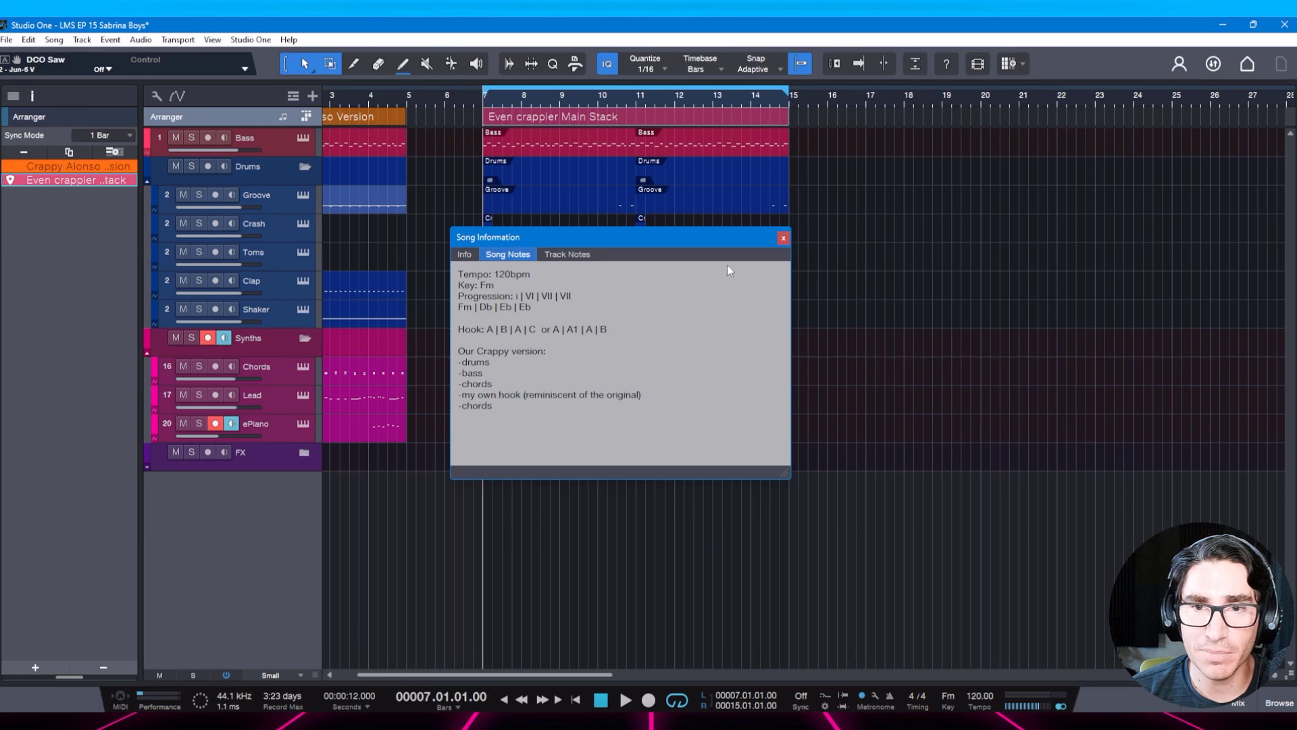
{"action": "left_click", "coordinate": [783, 239]}
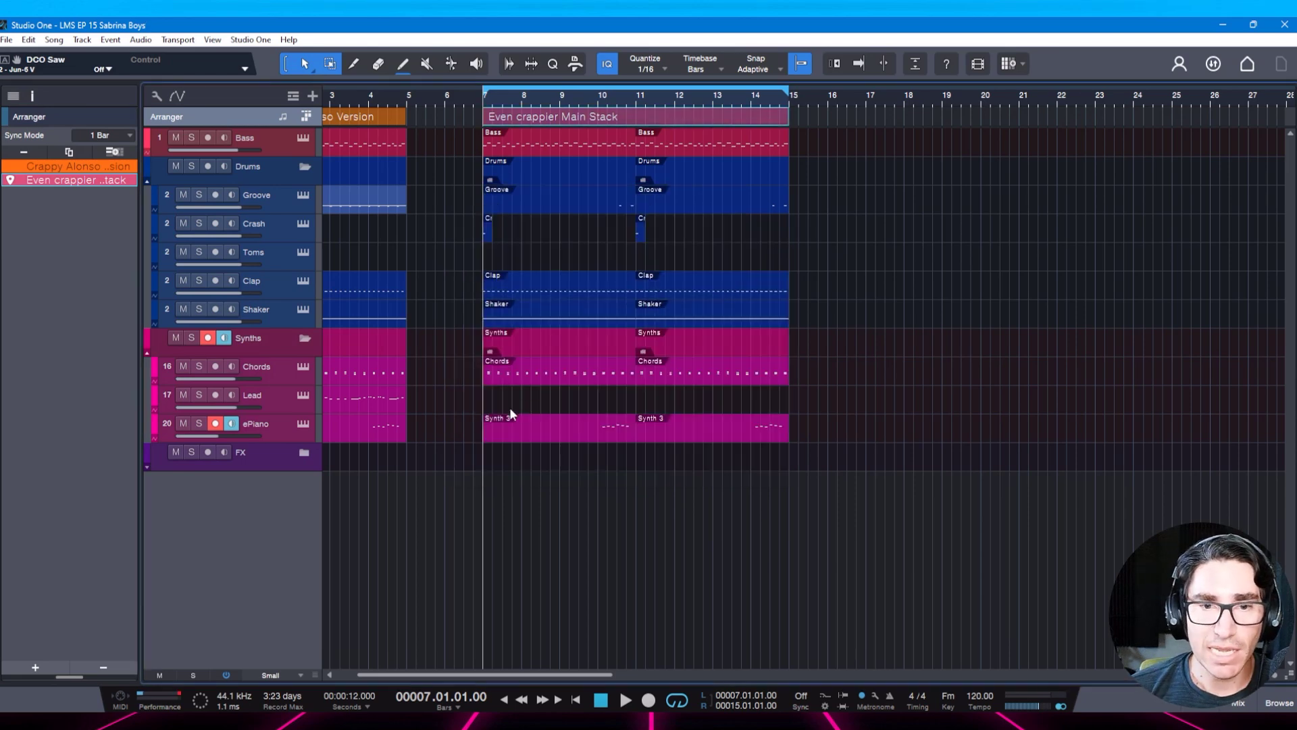
{"action": "double_click", "coordinate": [484, 407]}
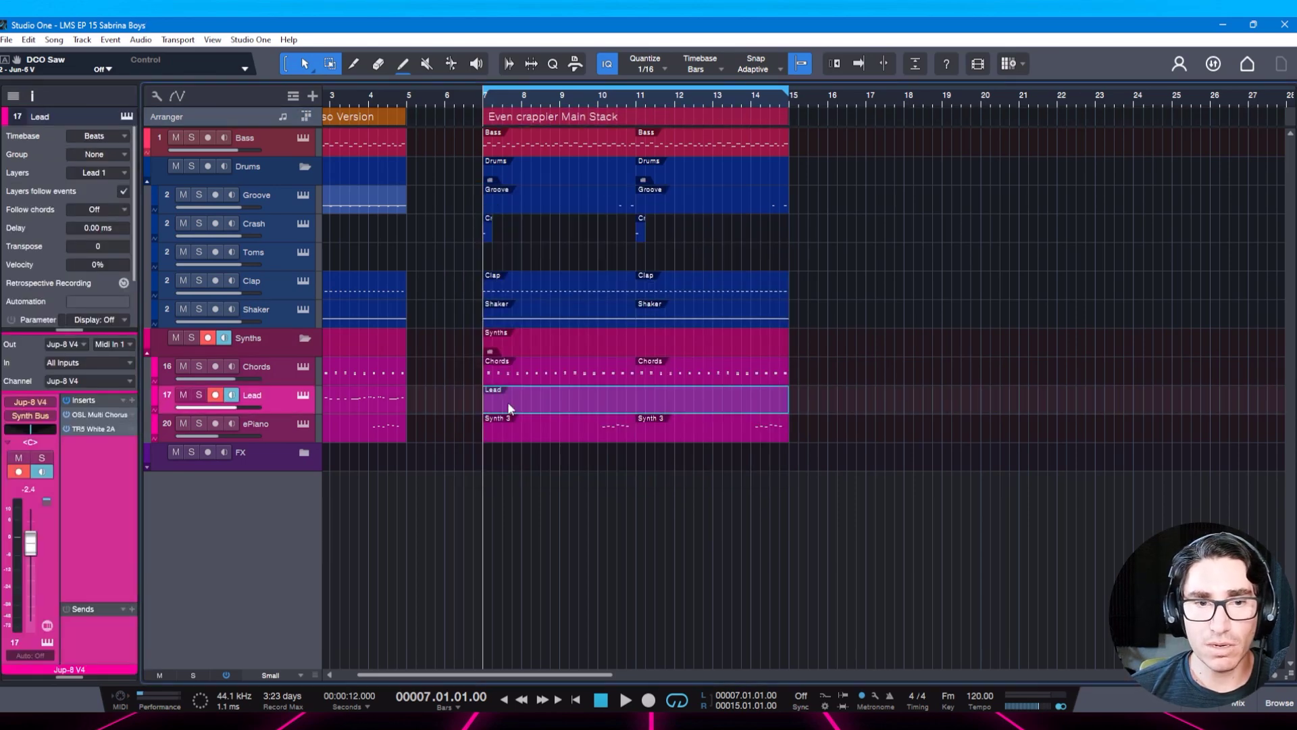
Open the empty Lead event for note editing, save the song, and fit bars 7 to 15 in the note editor.
{"action": "double_click", "coordinate": [494, 408]}
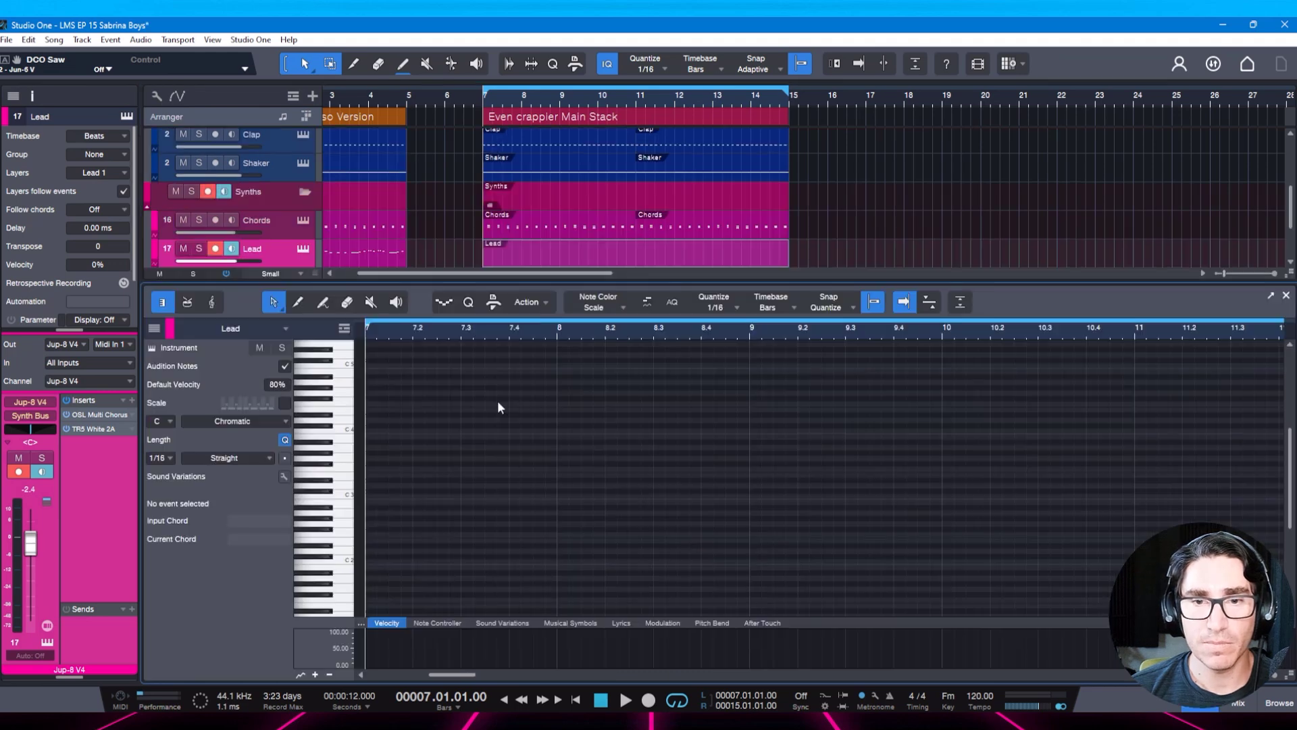
{"action": "left_click_drag", "start_coordinate": [530, 329], "coordinate": [509, 314]}
{"action": "key", "text": "ctrl+s"}
{"action": "key", "text": "Home"}
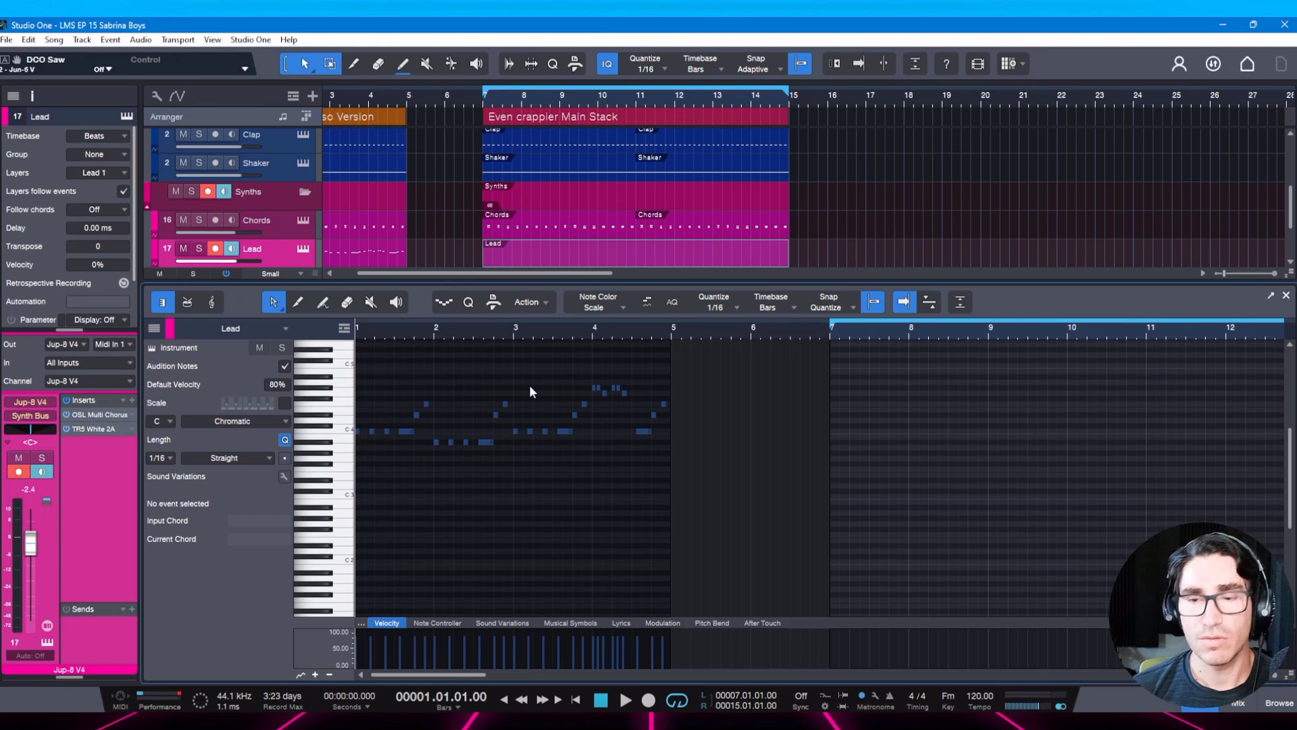
{"action": "key", "text": "KP_1"}
{"action": "key", "text": "shift+l"}
Play the section from bar 7 while checking the drum tracks in the arrangement, and save the song.
{"action": "key", "text": "space"}
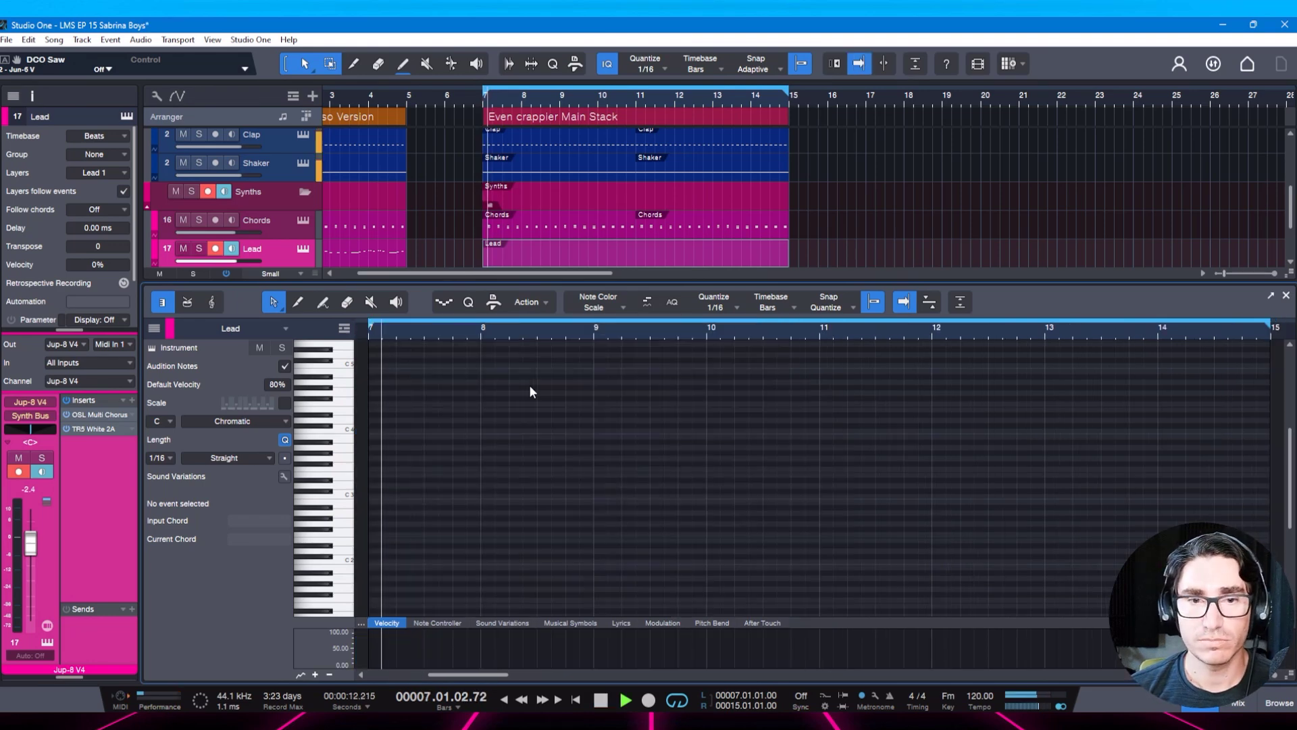
{"action": "key", "text": "ctrl+s"}
{"action": "scroll", "coordinate": [554, 204], "scroll_direction": "up", "scroll_amount": 1}
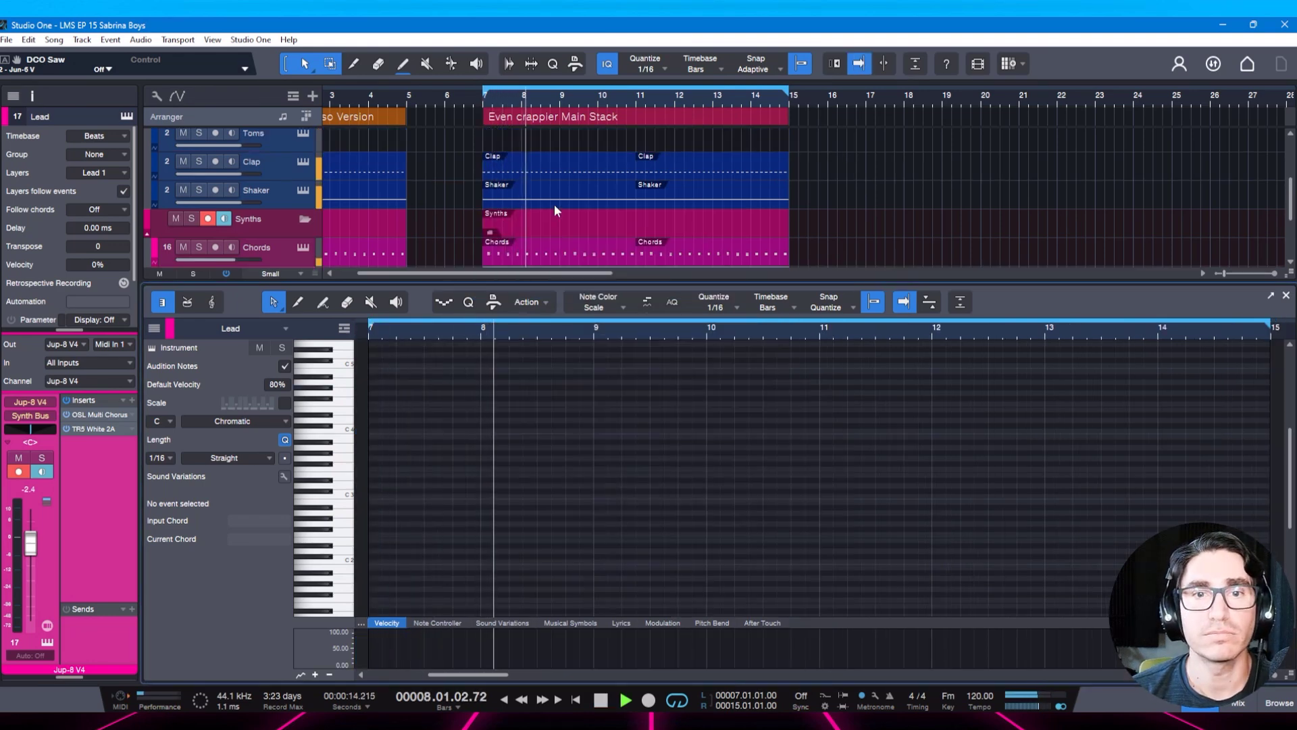
{"action": "scroll", "coordinate": [554, 211], "scroll_direction": "up", "scroll_amount": 2}
{"action": "scroll", "coordinate": [554, 211], "scroll_direction": "up", "scroll_amount": 2}
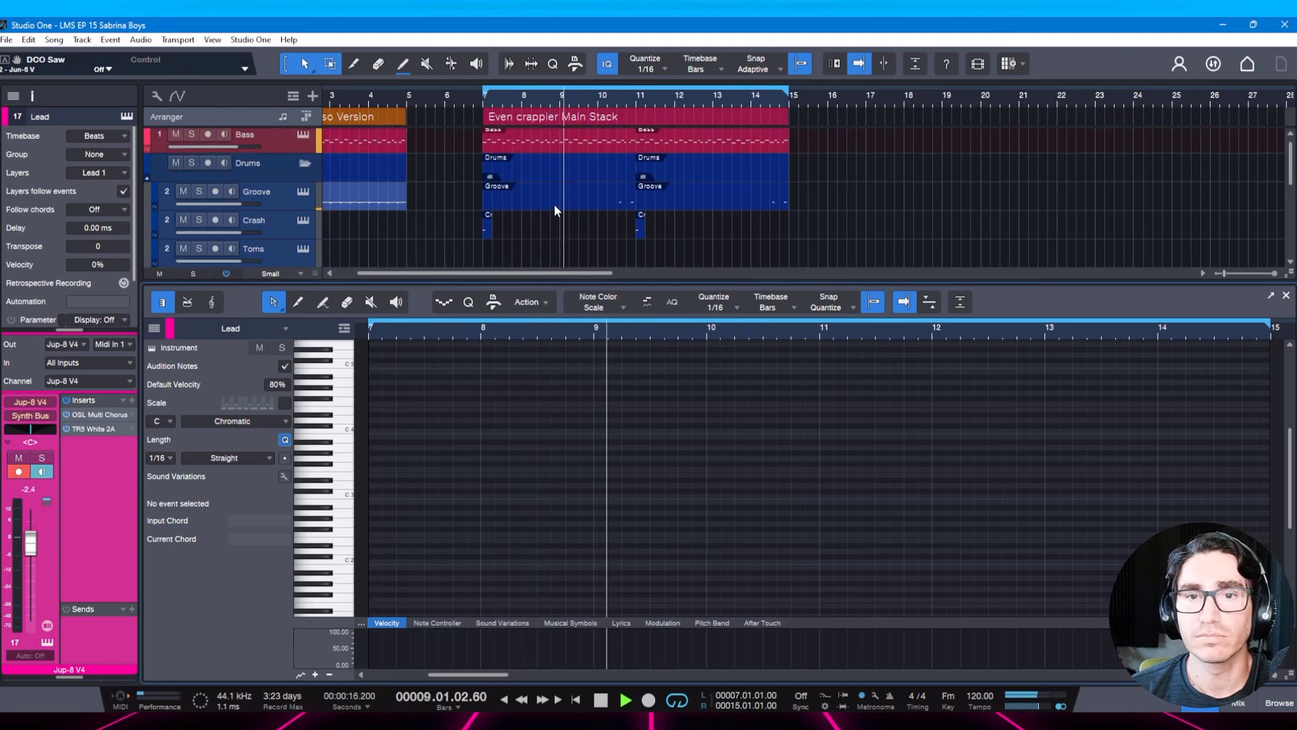
{"action": "key", "text": "space"}
Delete both Groove events in bars 7 to 15 and the overlapping snare-only event lying over the original drum groove.
{"action": "left_click", "coordinate": [558, 200]}
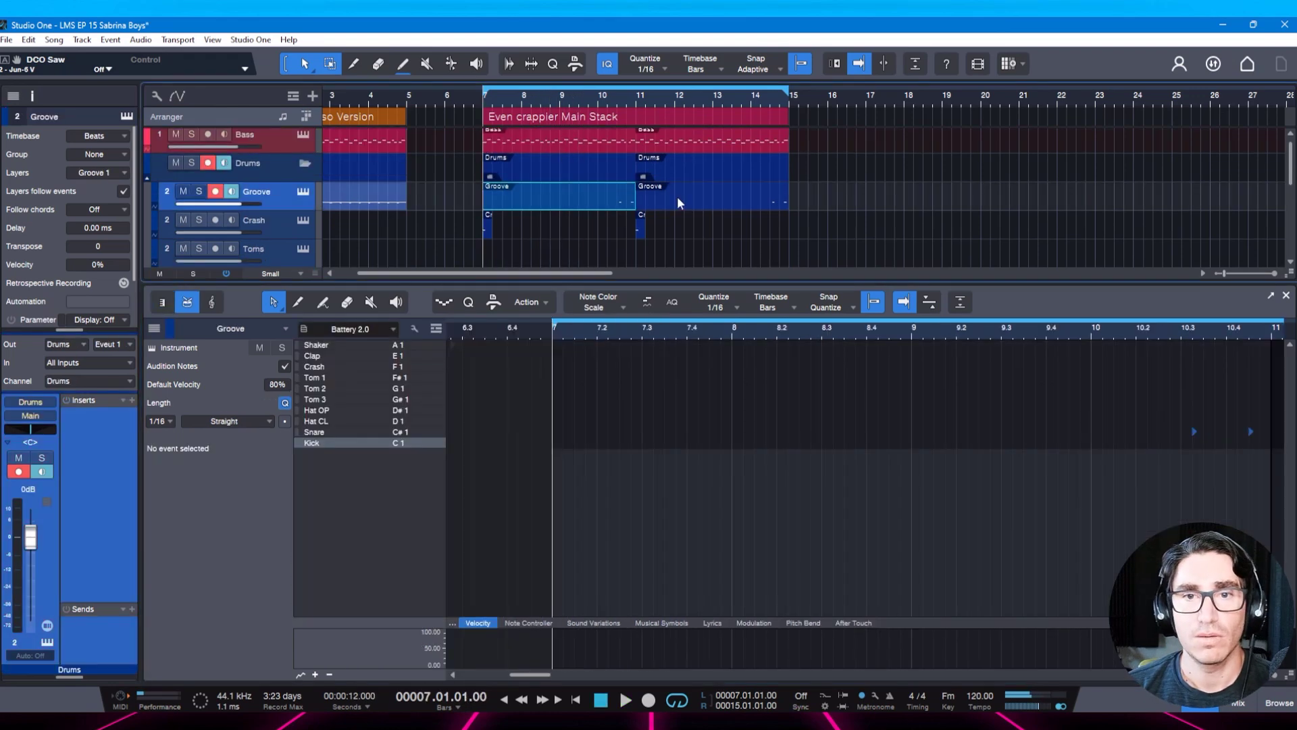
{"action": "key", "text": "Delete"}
{"action": "key", "text": "Delete"}
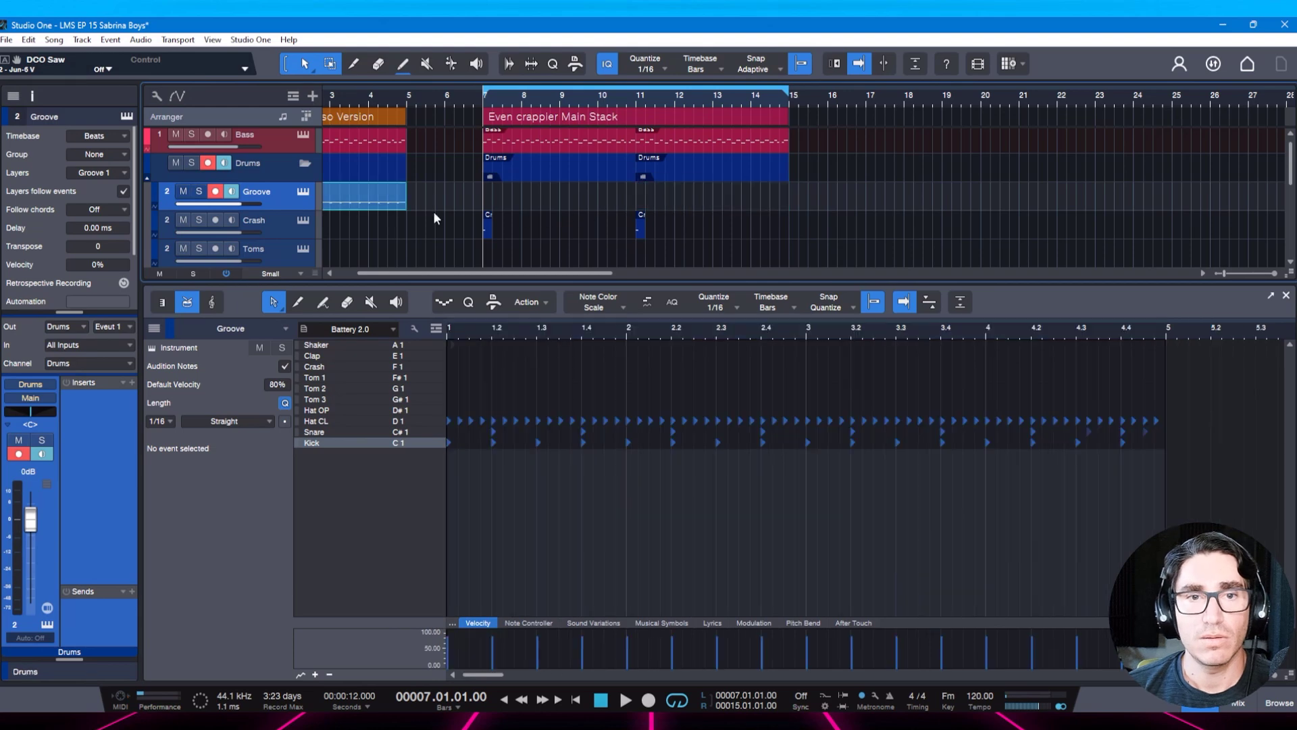
{"action": "left_click_drag", "start_coordinate": [373, 193], "coordinate": [608, 194]}
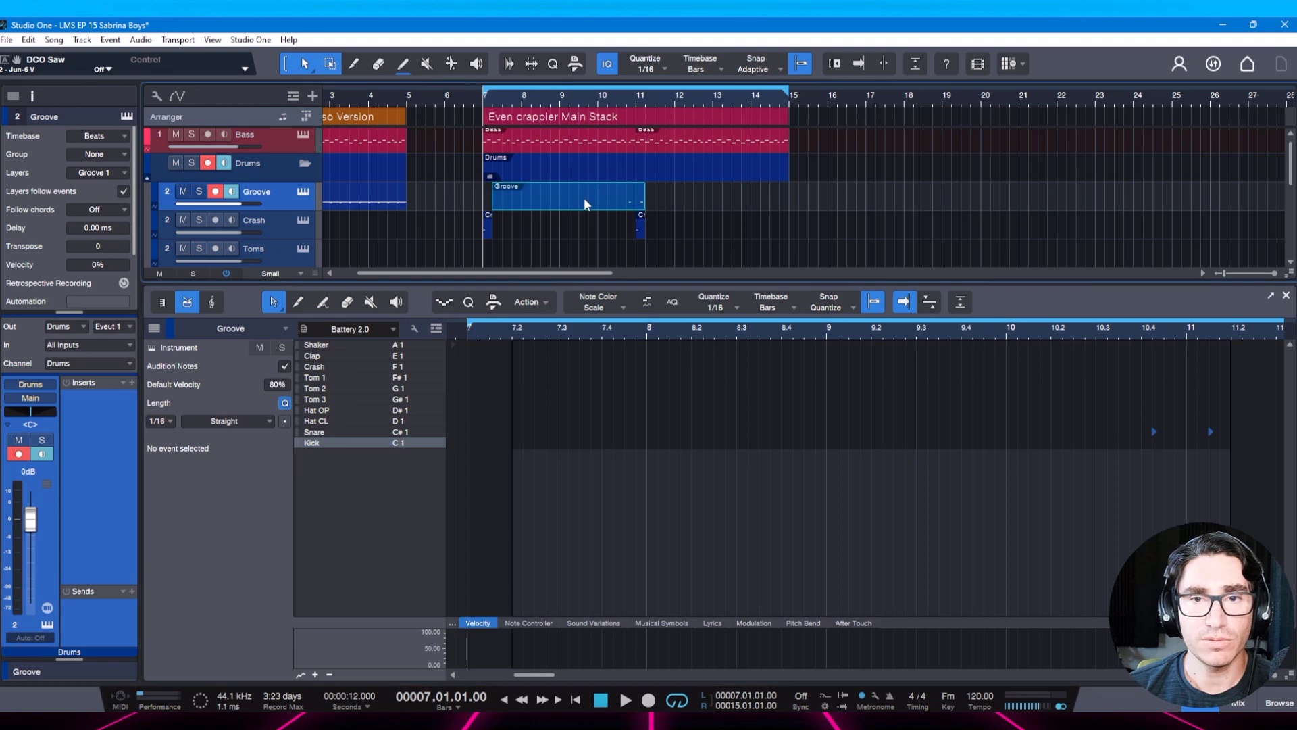
{"action": "key", "text": "ctrl+z"}
Open the original drum groove event and play its last bar to examine the snare pattern.
{"action": "double_click", "coordinate": [395, 202]}
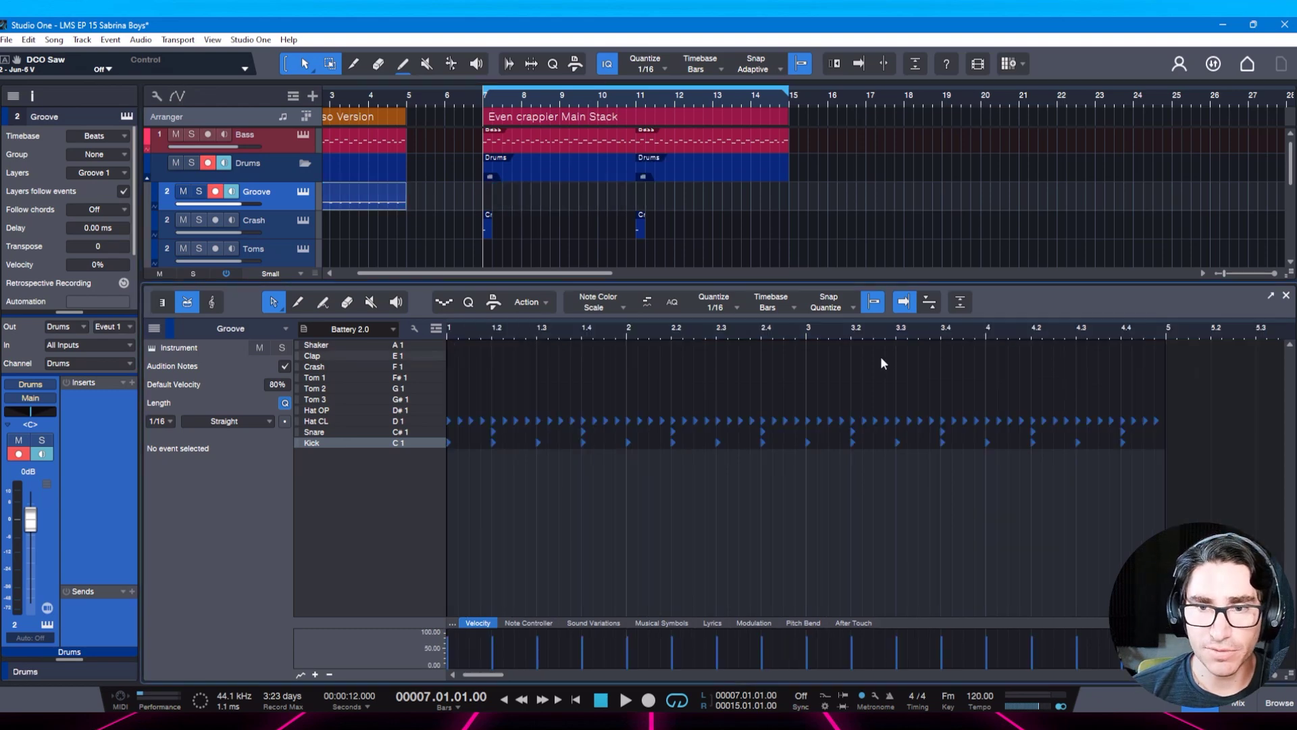
{"action": "double_click", "coordinate": [374, 201]}
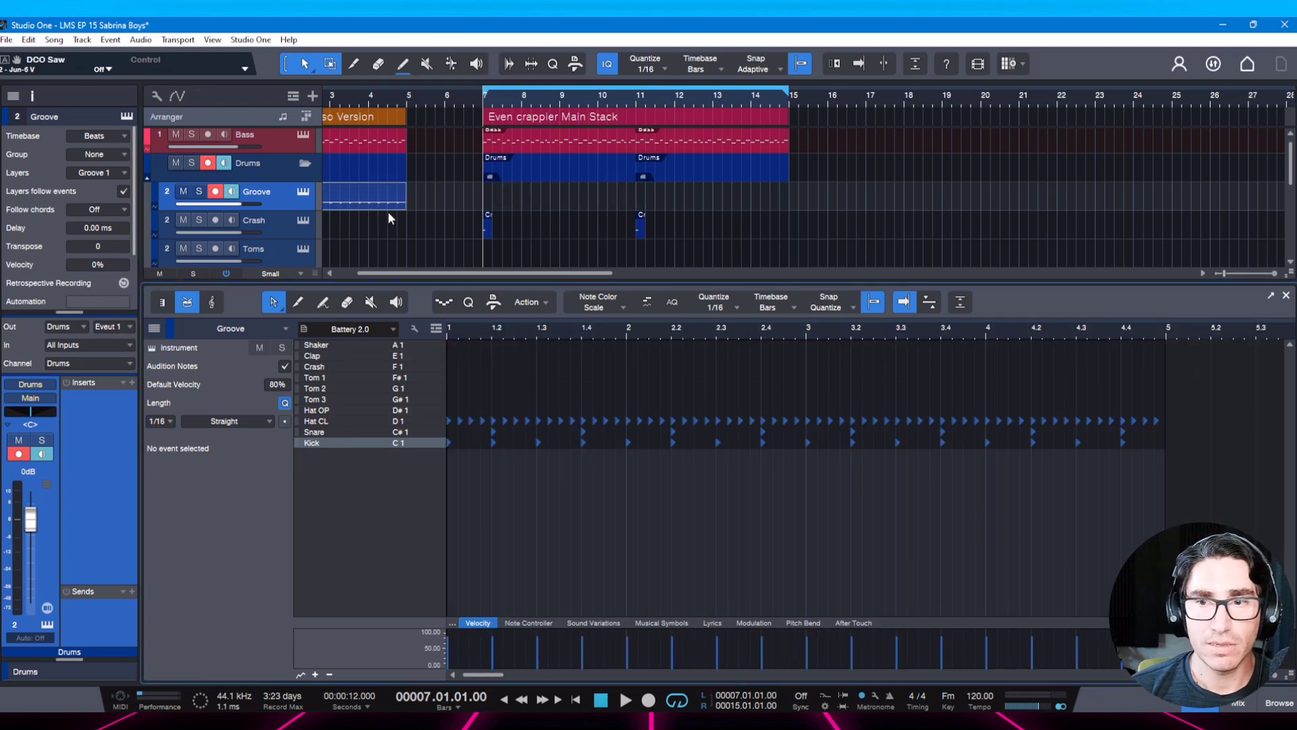
{"action": "left_click", "coordinate": [1035, 329]}
{"action": "key", "text": "space"}
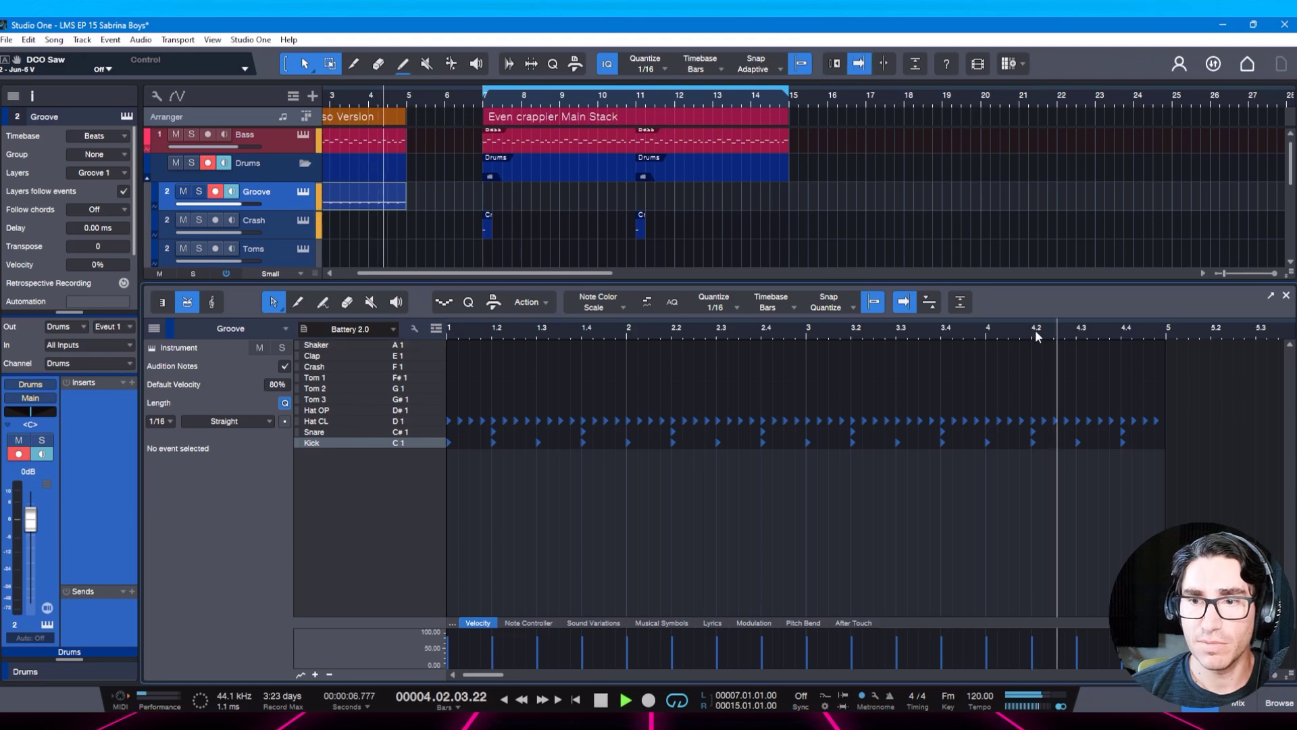
{"action": "key", "text": "space"}
{"action": "key", "text": "space"}
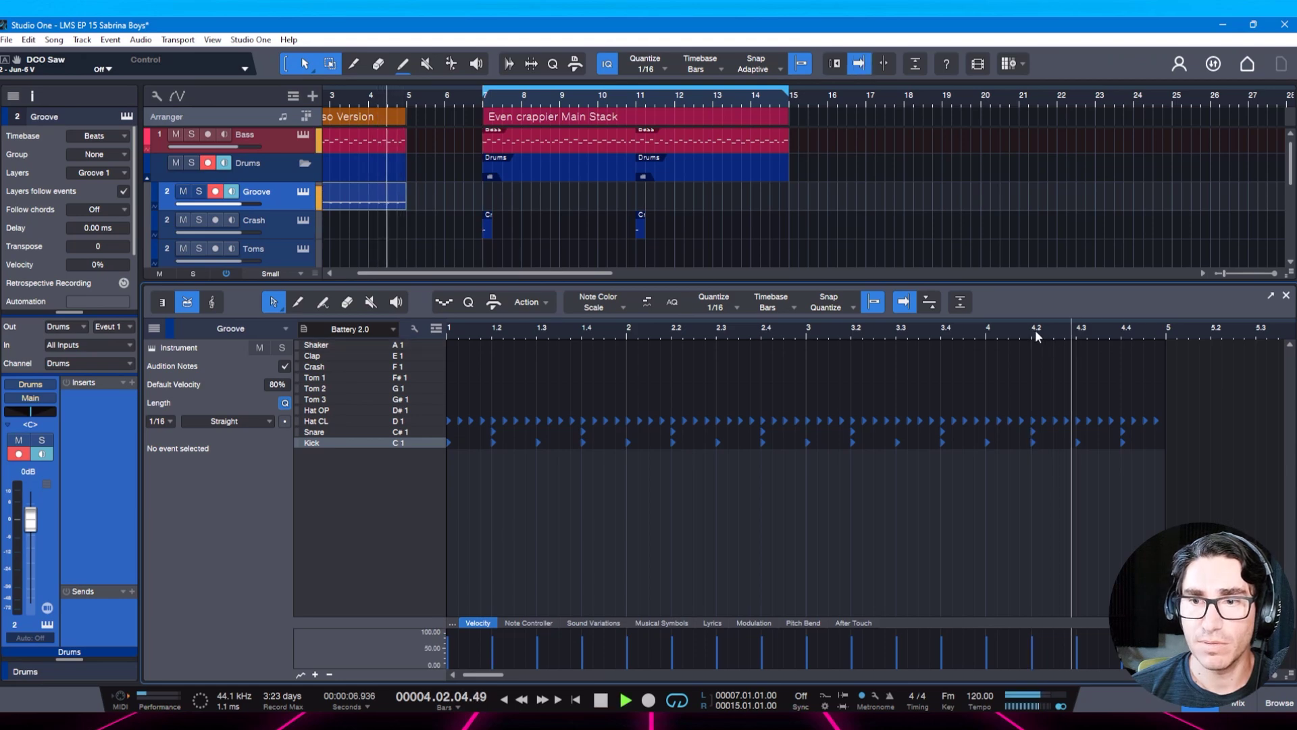
{"action": "key", "text": "space"}
{"action": "left_click", "coordinate": [954, 337]}
{"action": "key", "text": "space"}
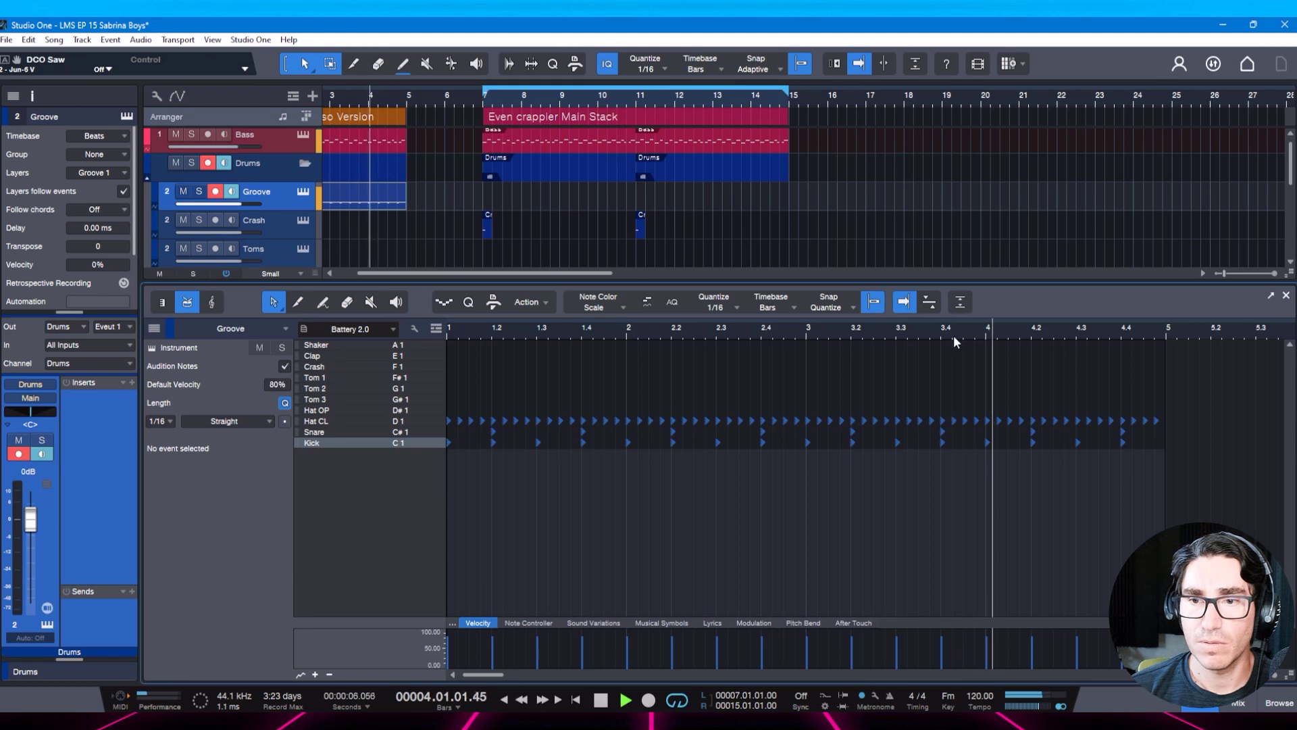
{"action": "key", "text": "space"}
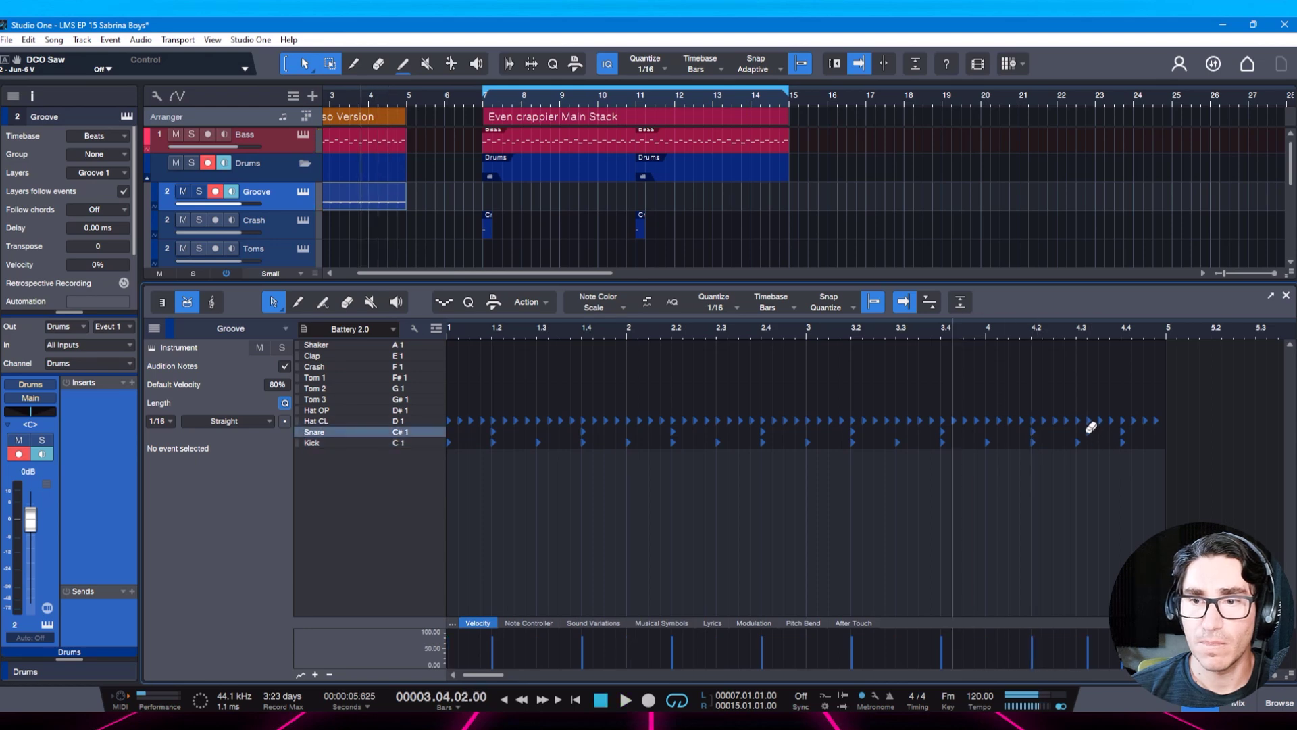
Add two snare hits shortly after beats 3 and 4 of bar 4, play the bar back, and save the song.
{"action": "left_click", "coordinate": [1145, 431]}
{"action": "key", "text": "space"}
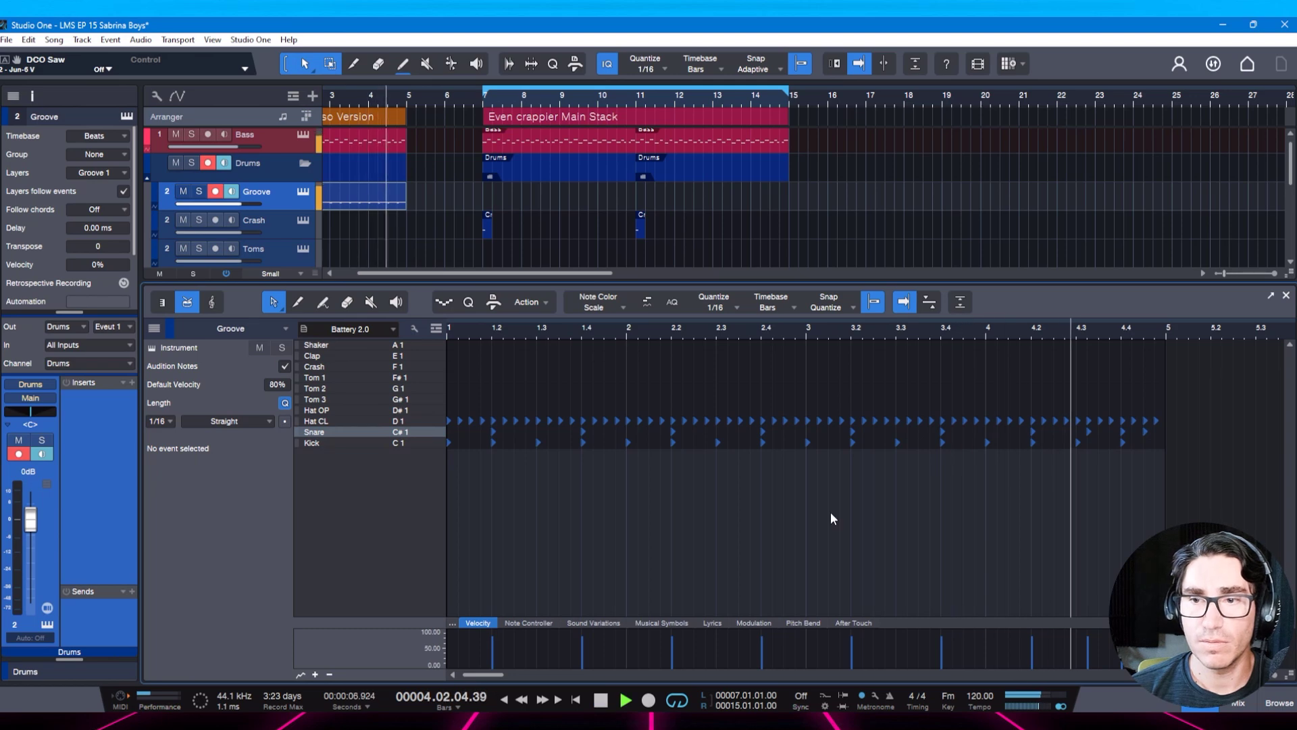
{"action": "key", "text": "space"}
{"action": "key", "text": "ctrl+s"}
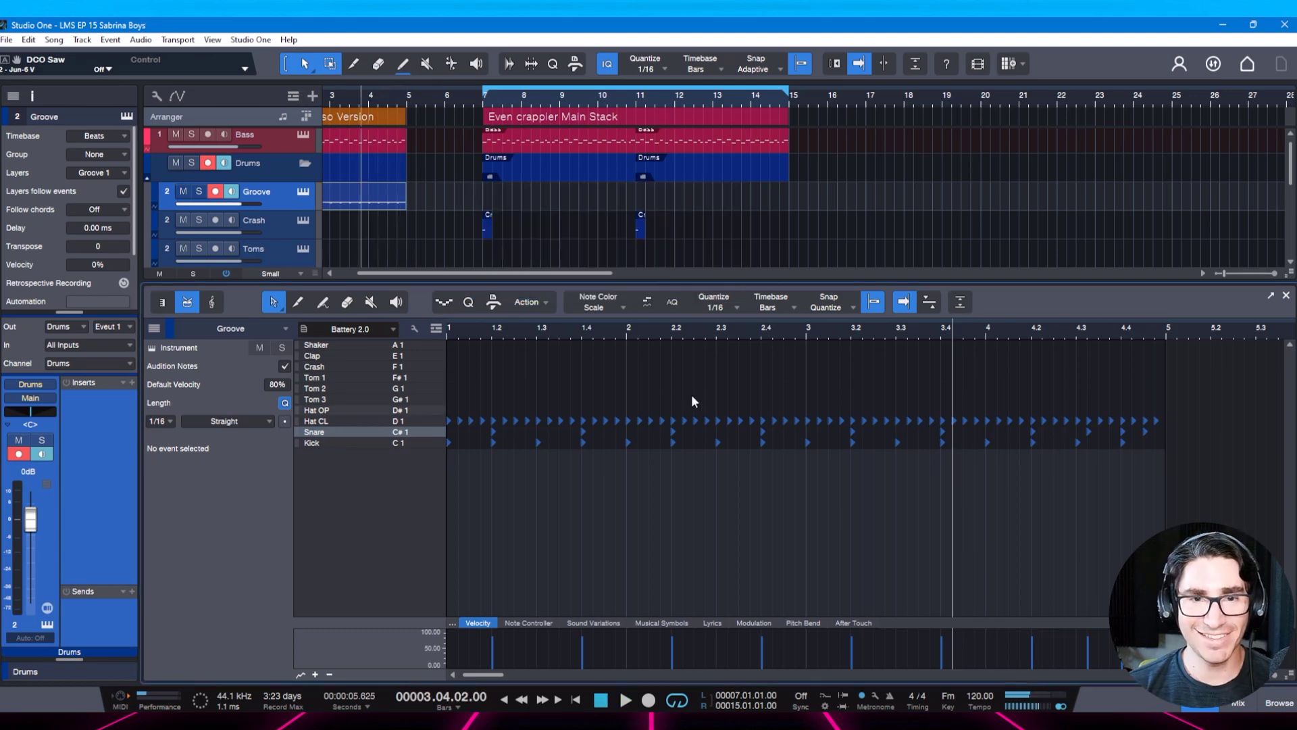
Copy the edited groove event to bar 7, duplicate it once to reach bar 15, and save the song.
{"action": "key", "text": "F2"}
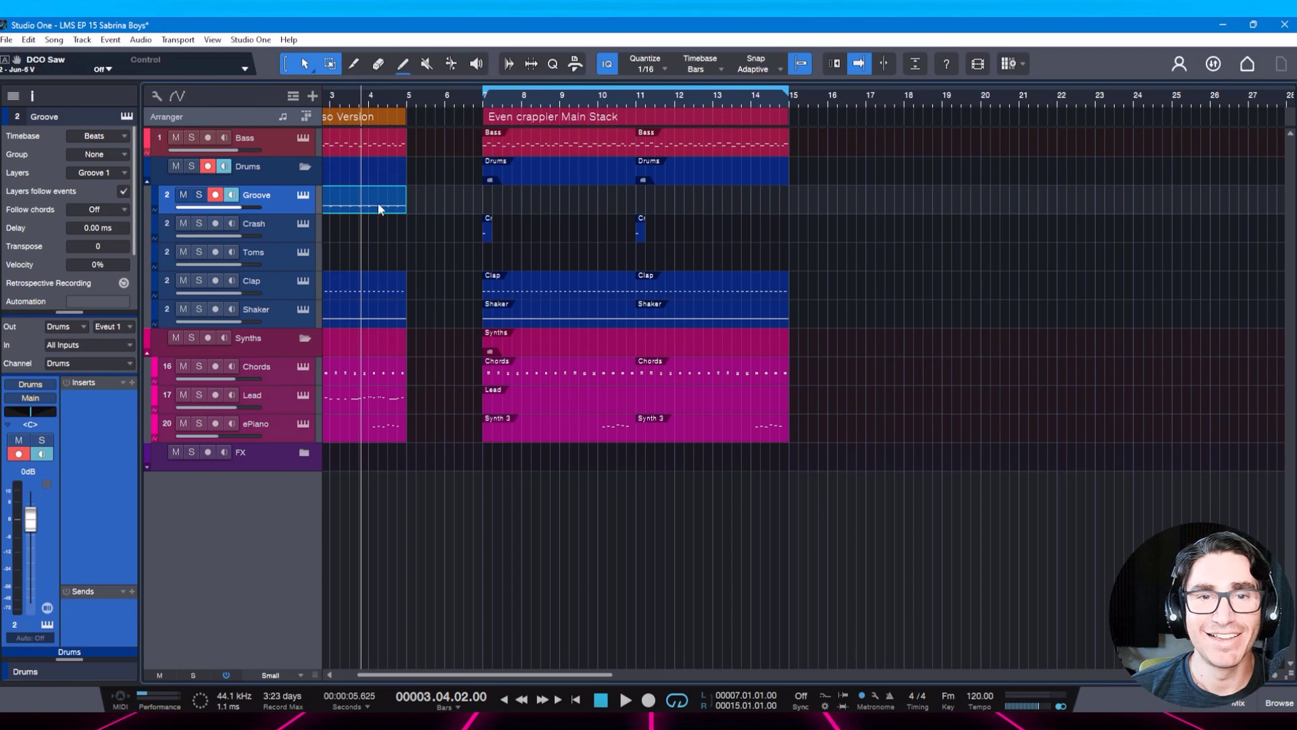
{"action": "left_click_drag", "start_coordinate": [379, 203], "coordinate": [602, 209]}
{"action": "key", "text": "d"}
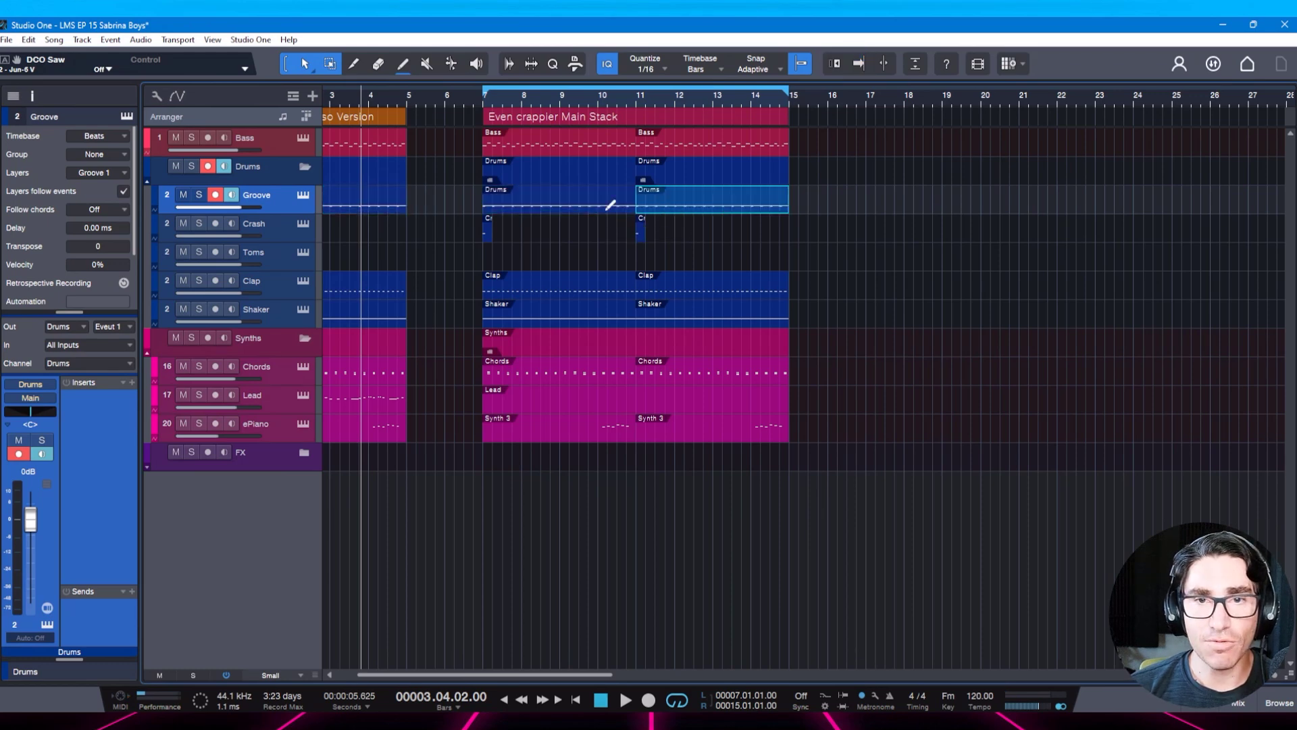
{"action": "key", "text": "ctrl+s"}
Play the Even crappier Main Stack section from bar 7 to hear it with the edited groove.
{"action": "key", "text": "KP_1"}
{"action": "key", "text": "space"}
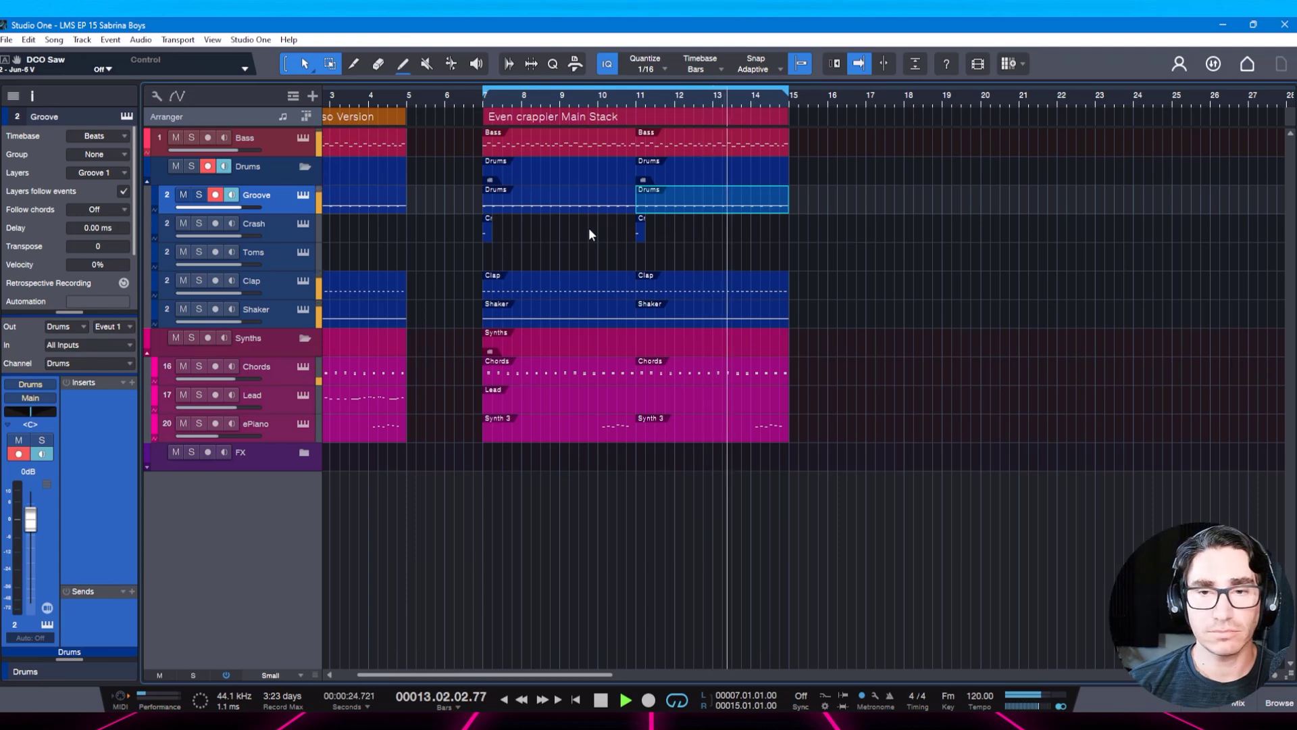
{"action": "key", "text": "space"}
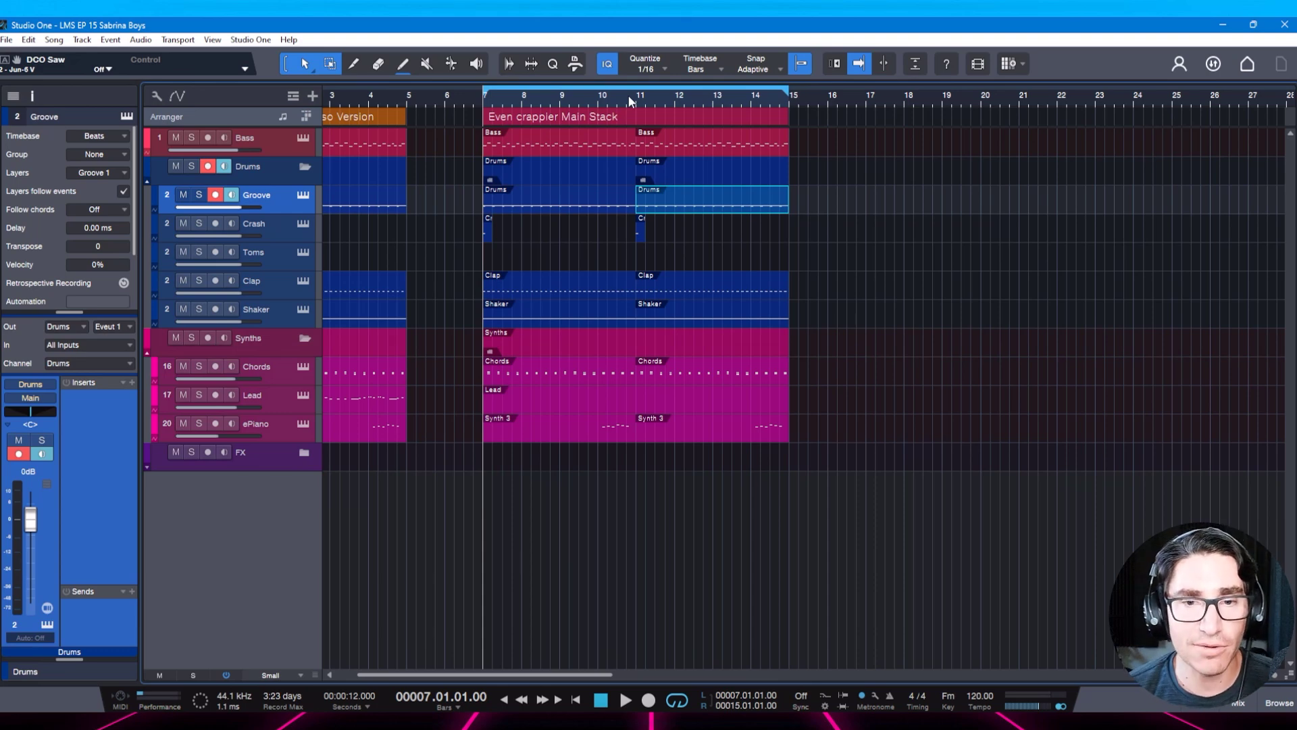
Loop the section with the Lead event open for note editing and try out hook ideas on the synth.
{"action": "key", "text": "space"}
{"action": "left_click", "coordinate": [495, 404]}
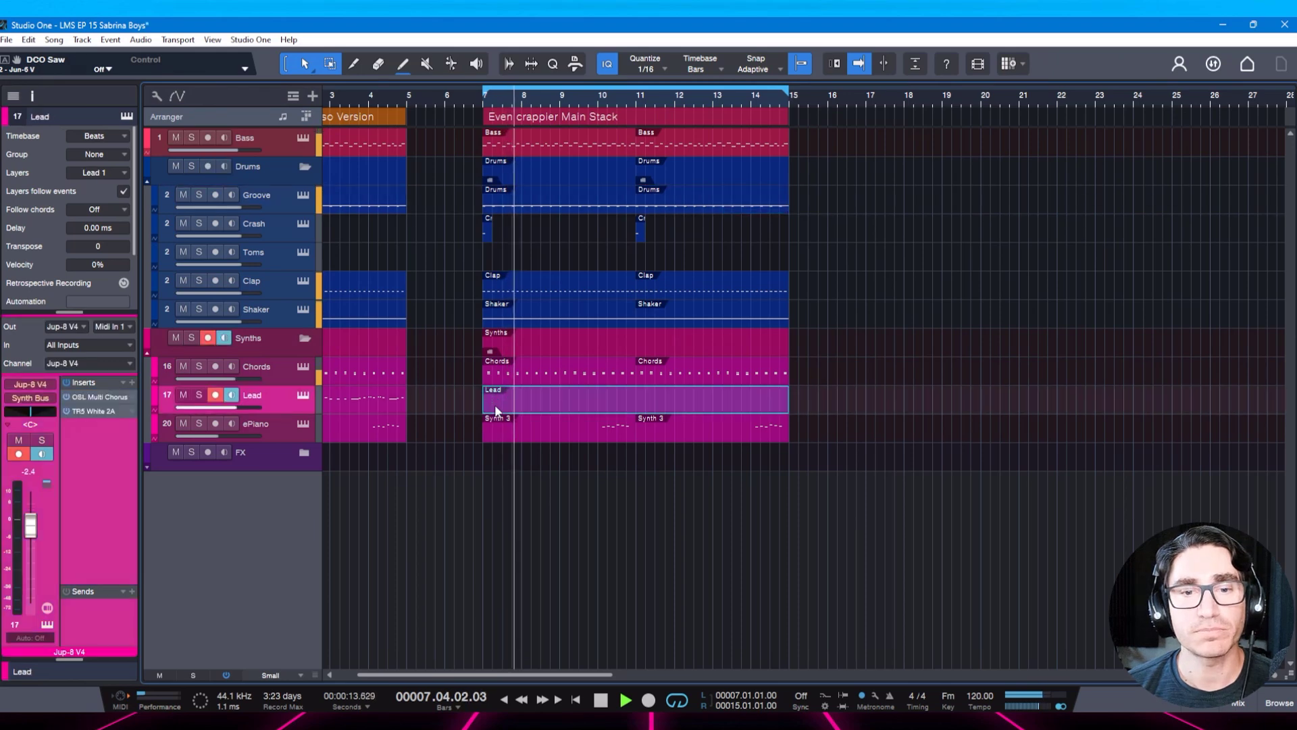
{"action": "double_click", "coordinate": [494, 404]}
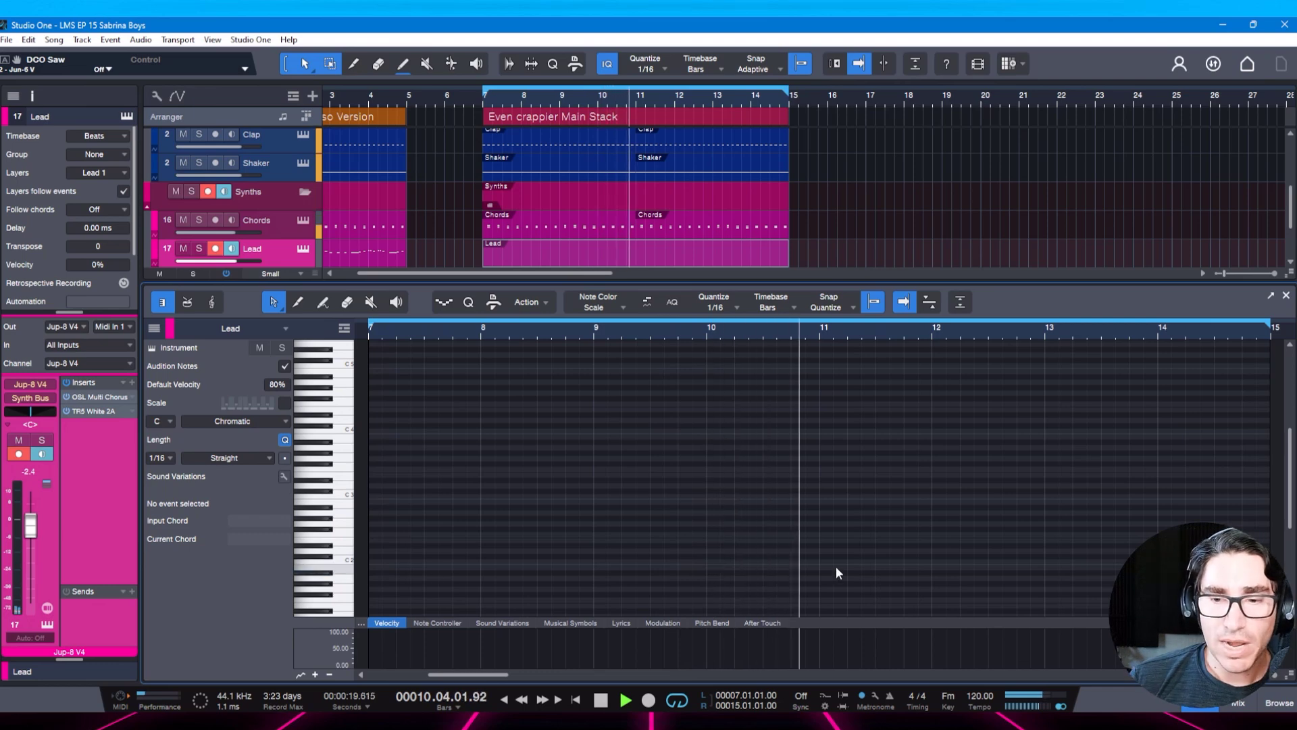
{"action": "left_click", "coordinate": [948, 696]}
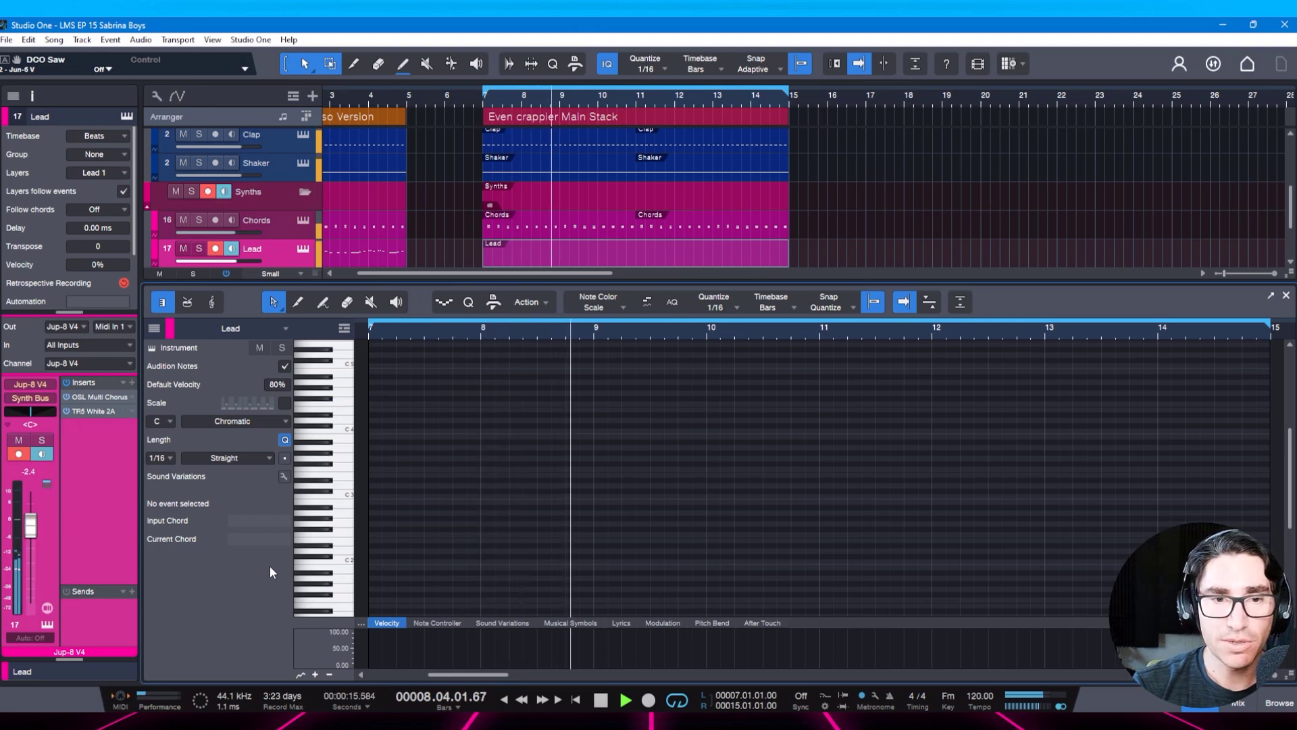
{"action": "scroll", "coordinate": [323, 515], "scroll_direction": "up", "scroll_amount": 2}
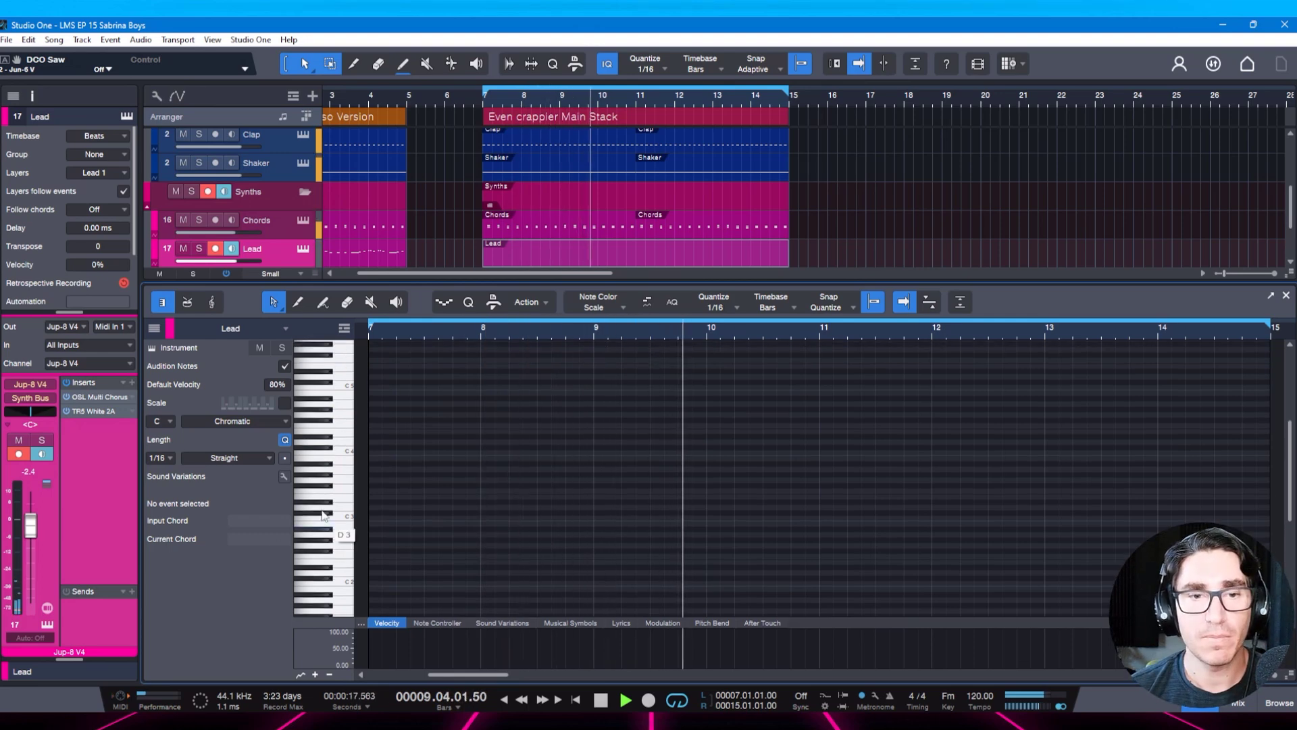
{"action": "scroll", "coordinate": [322, 515], "scroll_direction": "up", "scroll_amount": 3}
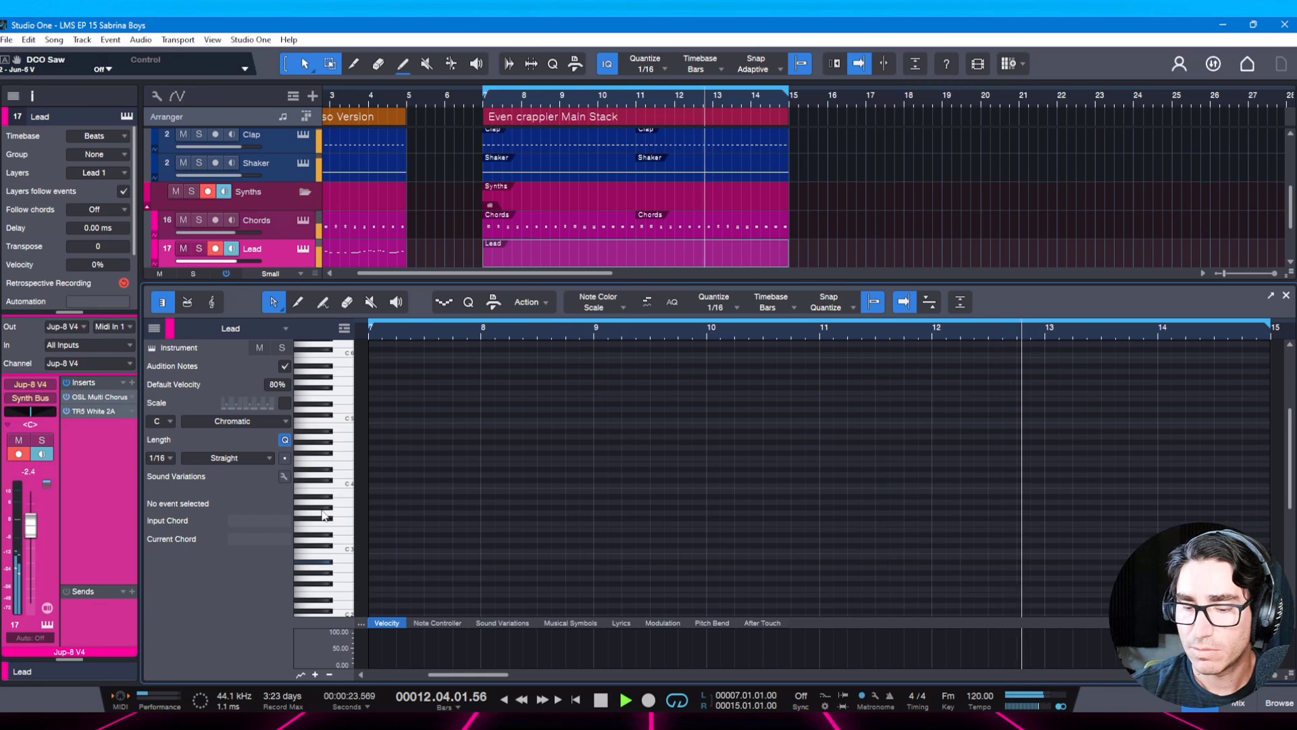
{"action": "key", "text": "space"}
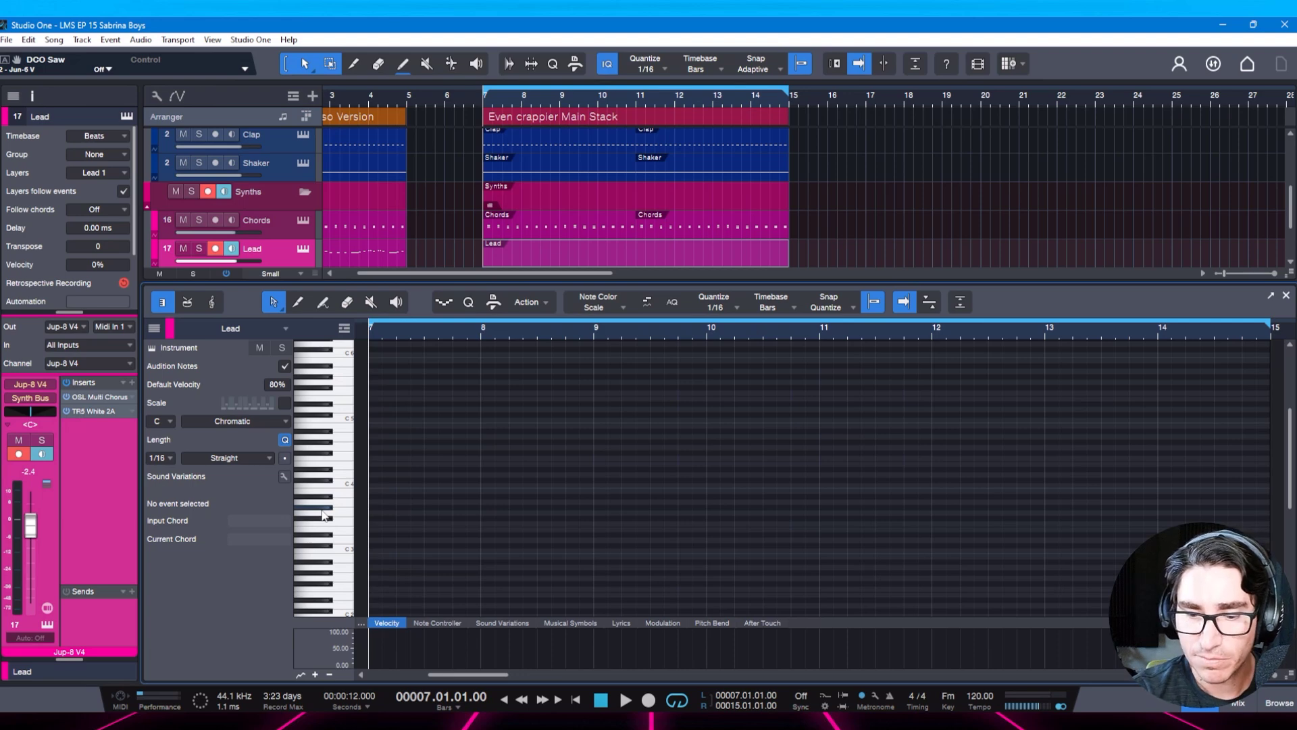
Record a short hook of F4 and the neighbouring lower note in bar 7 of the Lead event, restarting the take once.
{"action": "key", "text": "KP_Multiply"}
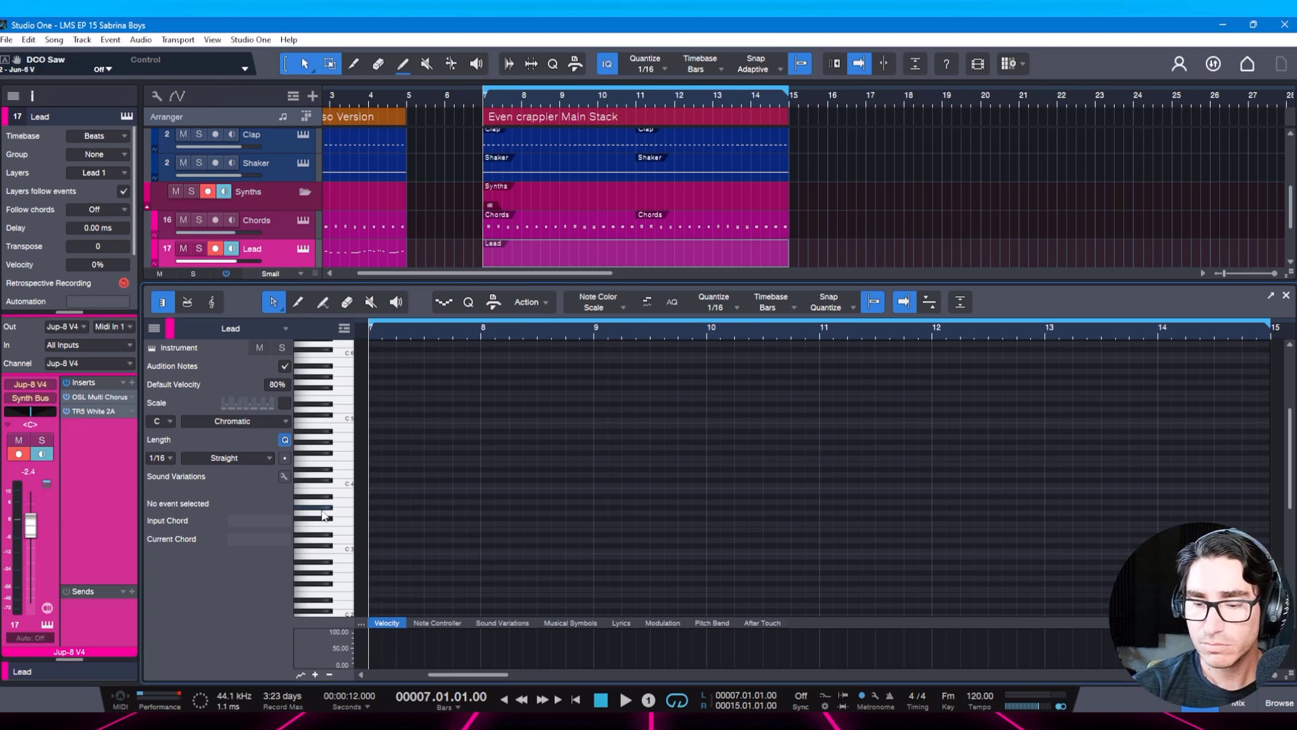
{"action": "key", "text": "space"}
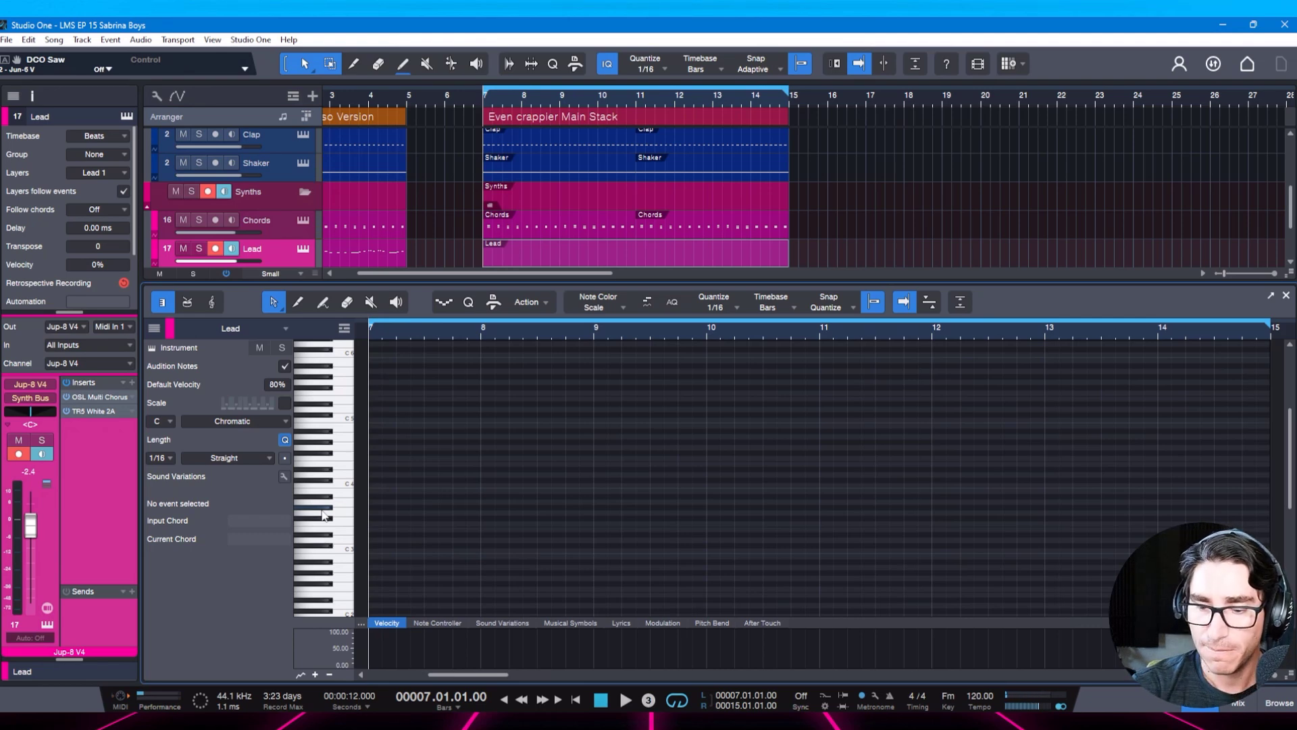
{"action": "key", "text": "KP_Multiply"}
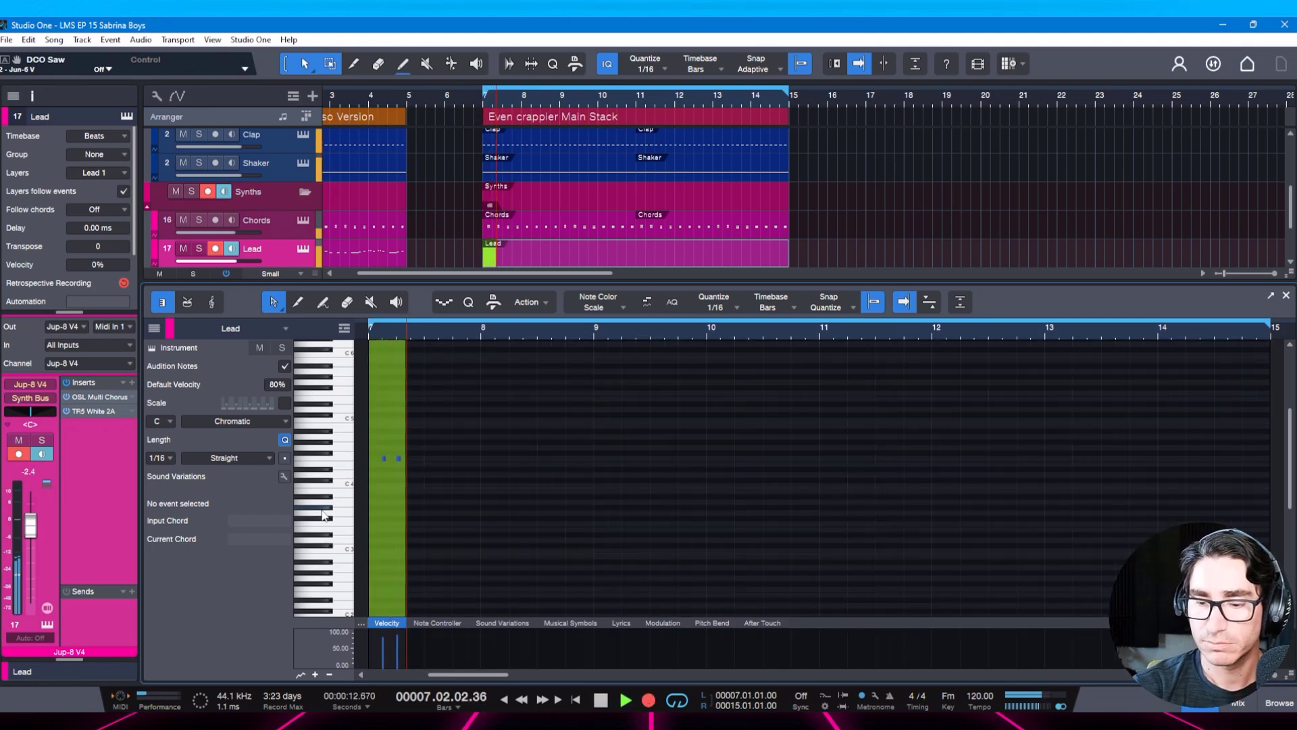
{"action": "key", "text": "space"}
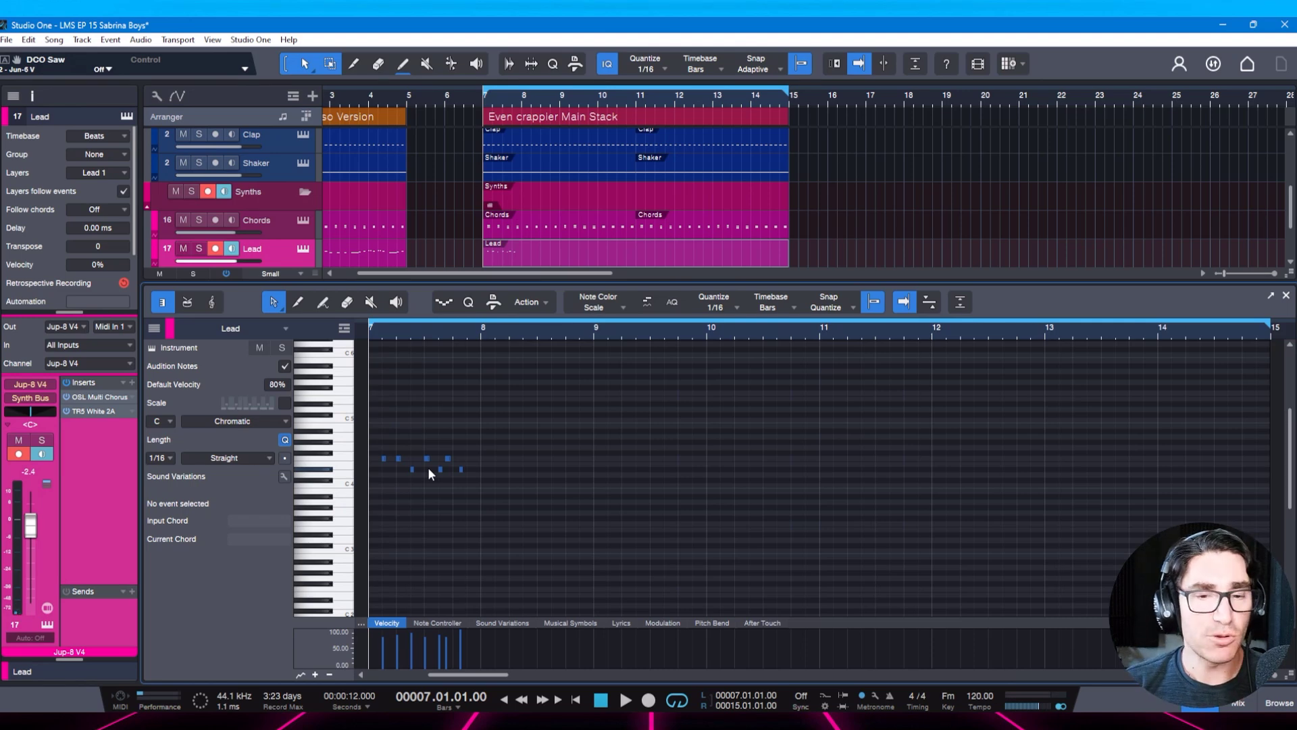
Play the recorded hook in the Lead event from bar 7 to check the take.
{"action": "key", "text": "space"}
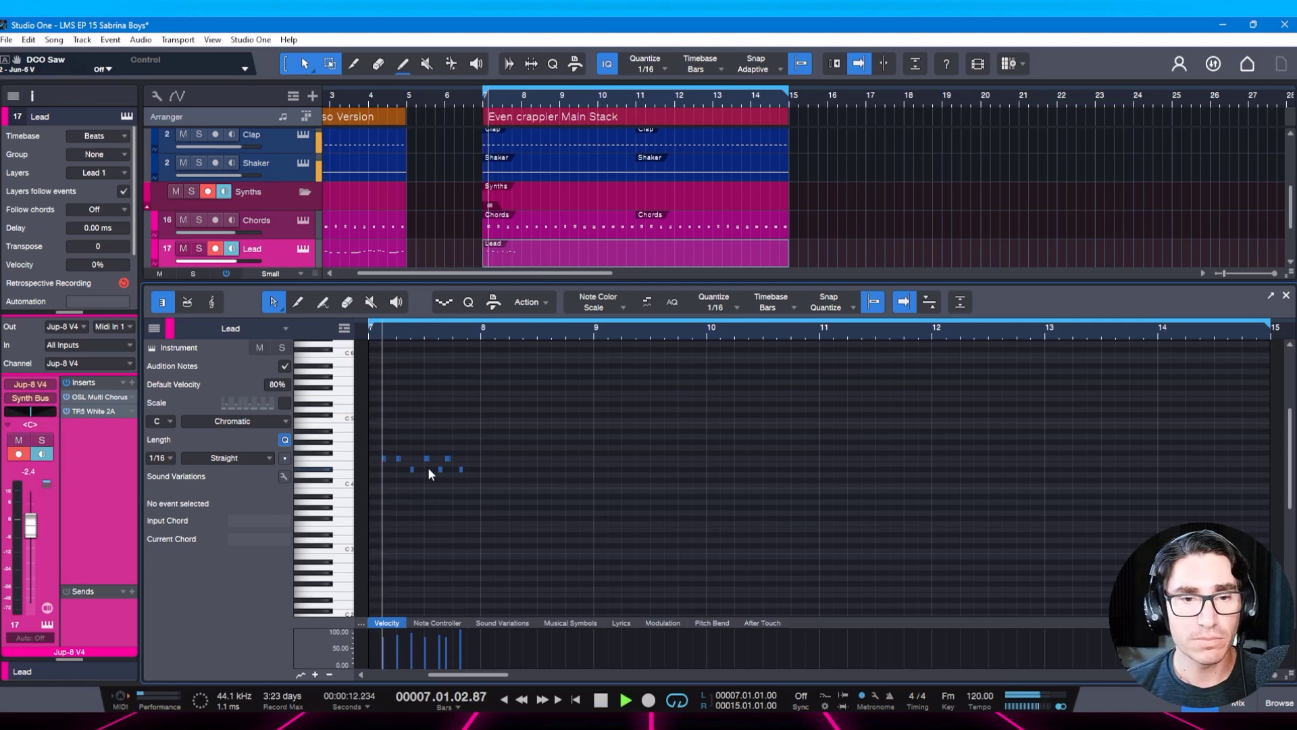
{"action": "key", "text": "space"}
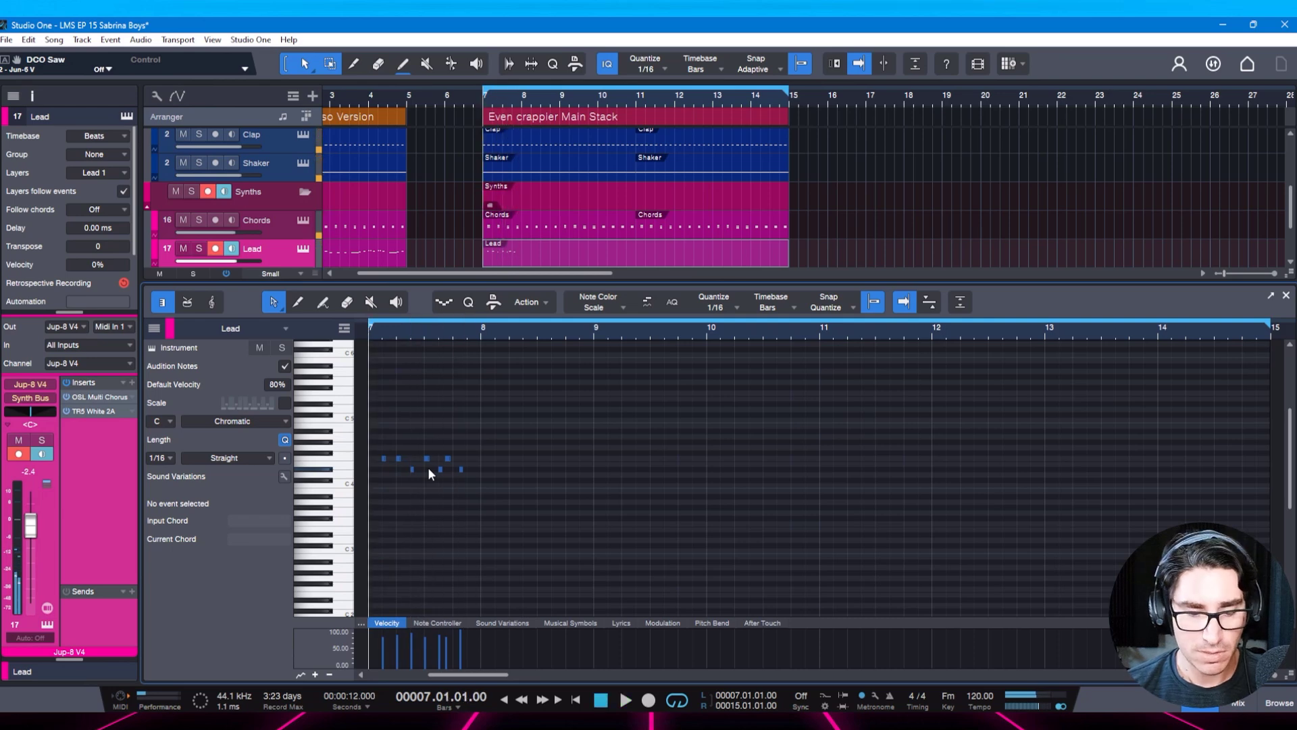
{"action": "left_click_drag", "start_coordinate": [395, 334], "coordinate": [448, 339]}
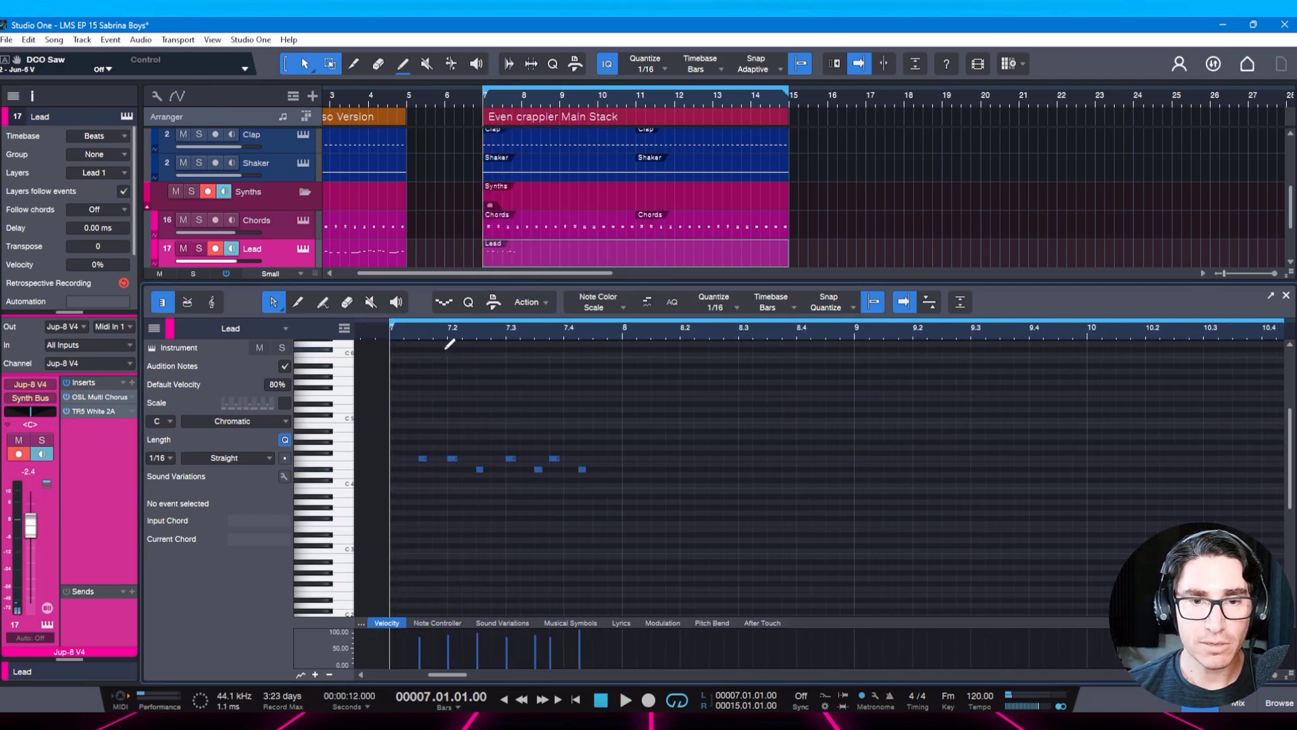
{"action": "key", "text": "space"}
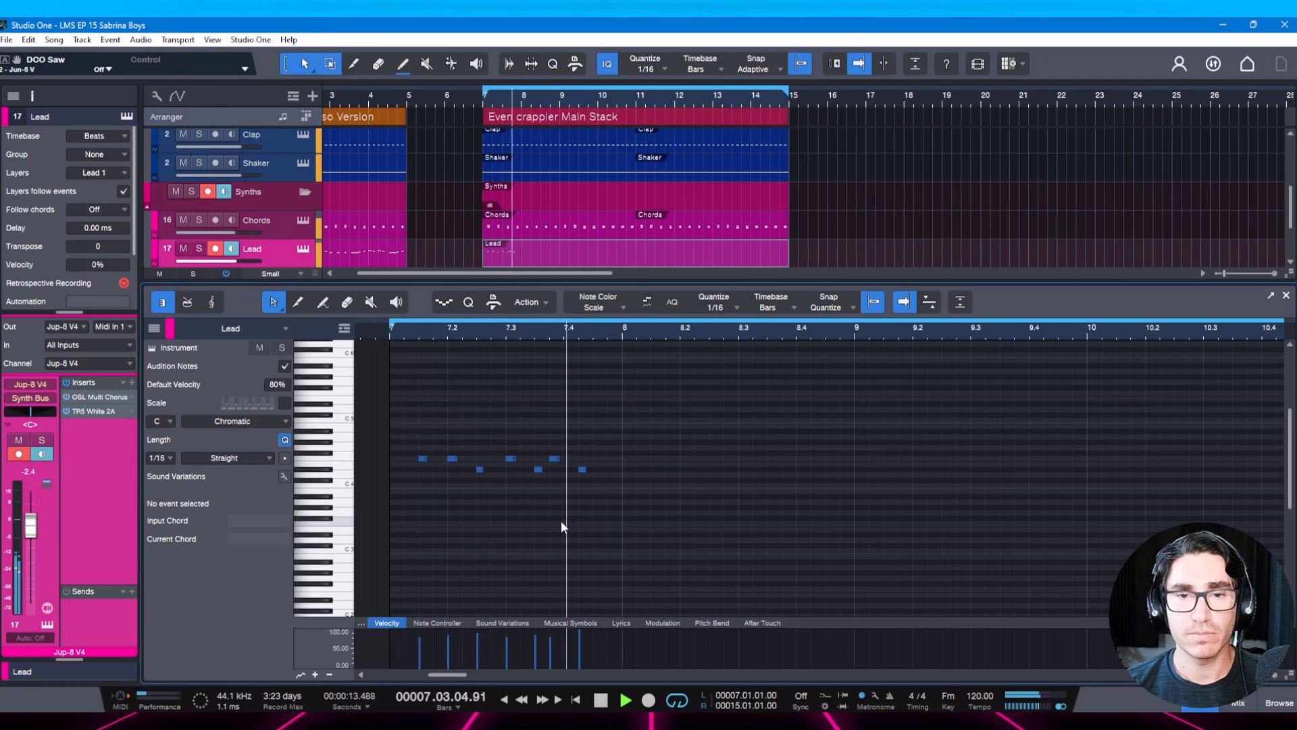
{"action": "key", "text": "space"}
Duplicate all the bar 7 hook notes into bar 8 and play the repeated phrase.
{"action": "left_click_drag", "start_coordinate": [621, 474], "coordinate": [398, 454]}
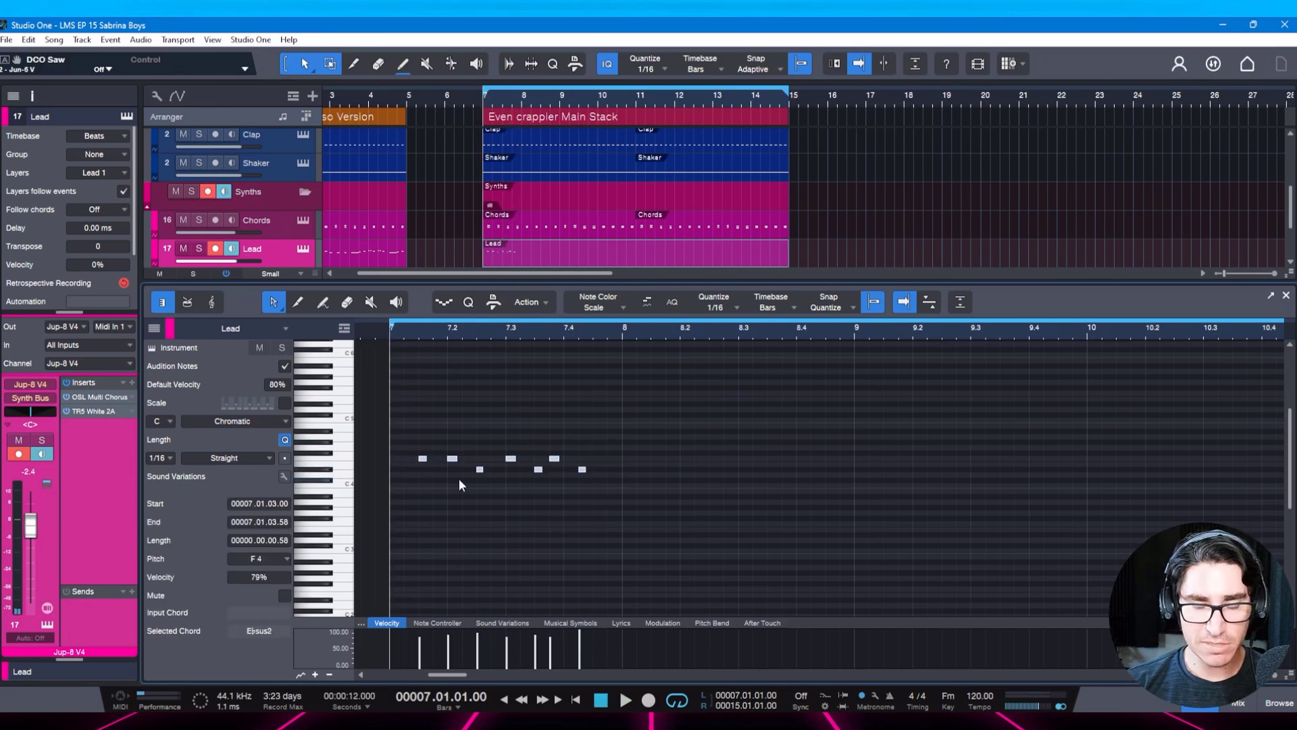
{"action": "key", "text": "d"}
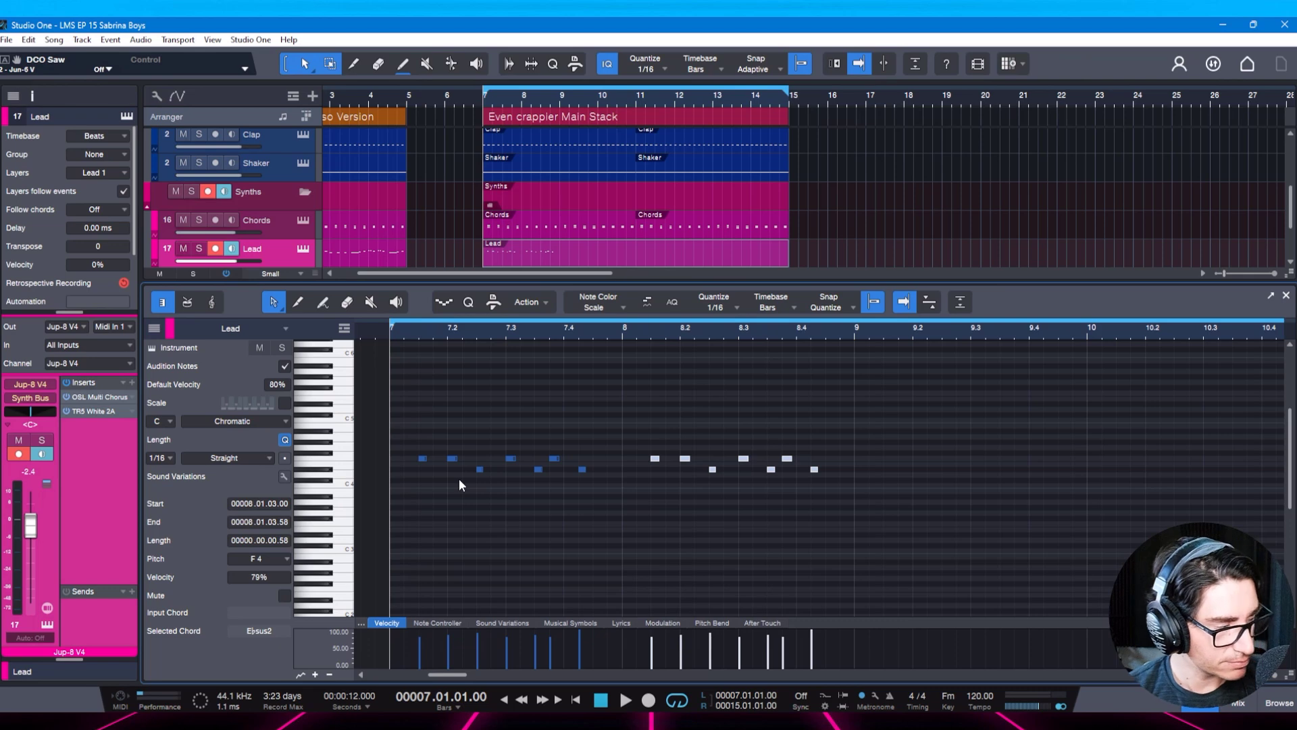
{"action": "key", "text": "space"}
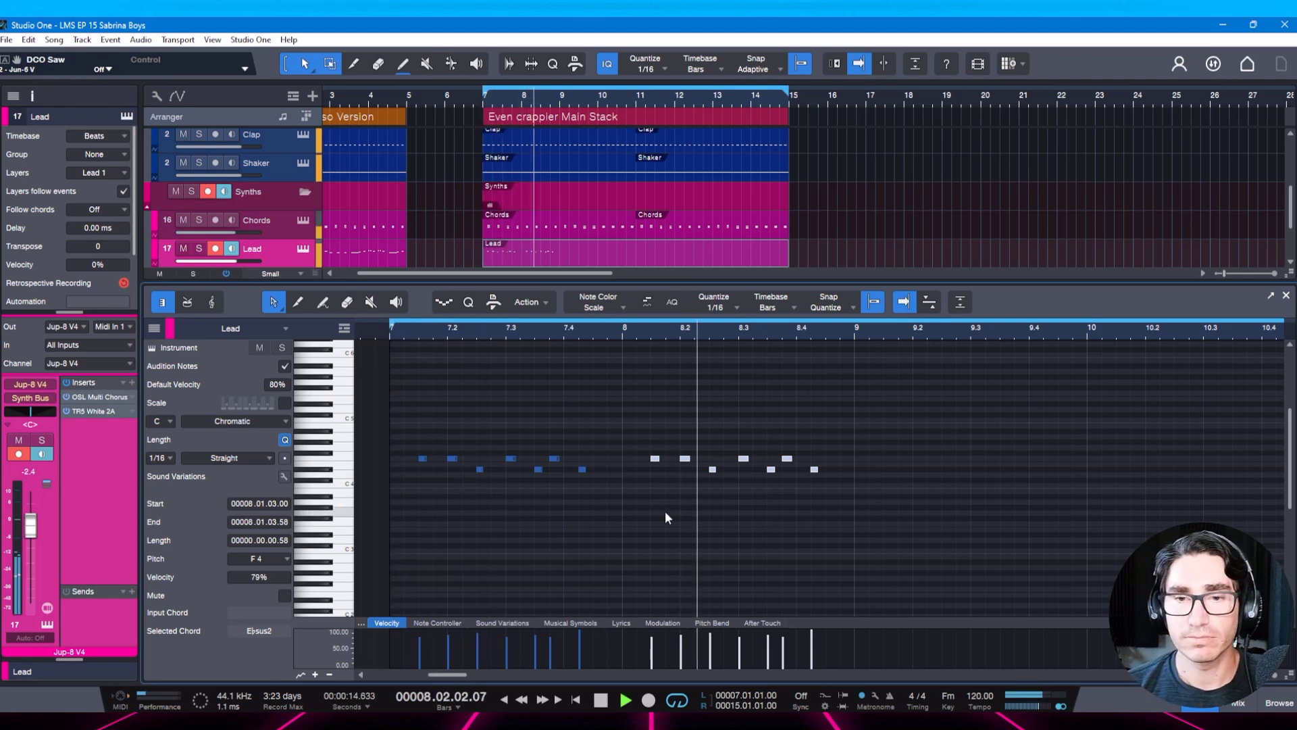
Raise the F4 note at beat 8.3 of the duplicated hook three semitones to Ab4.
{"action": "left_click", "coordinate": [723, 462]}
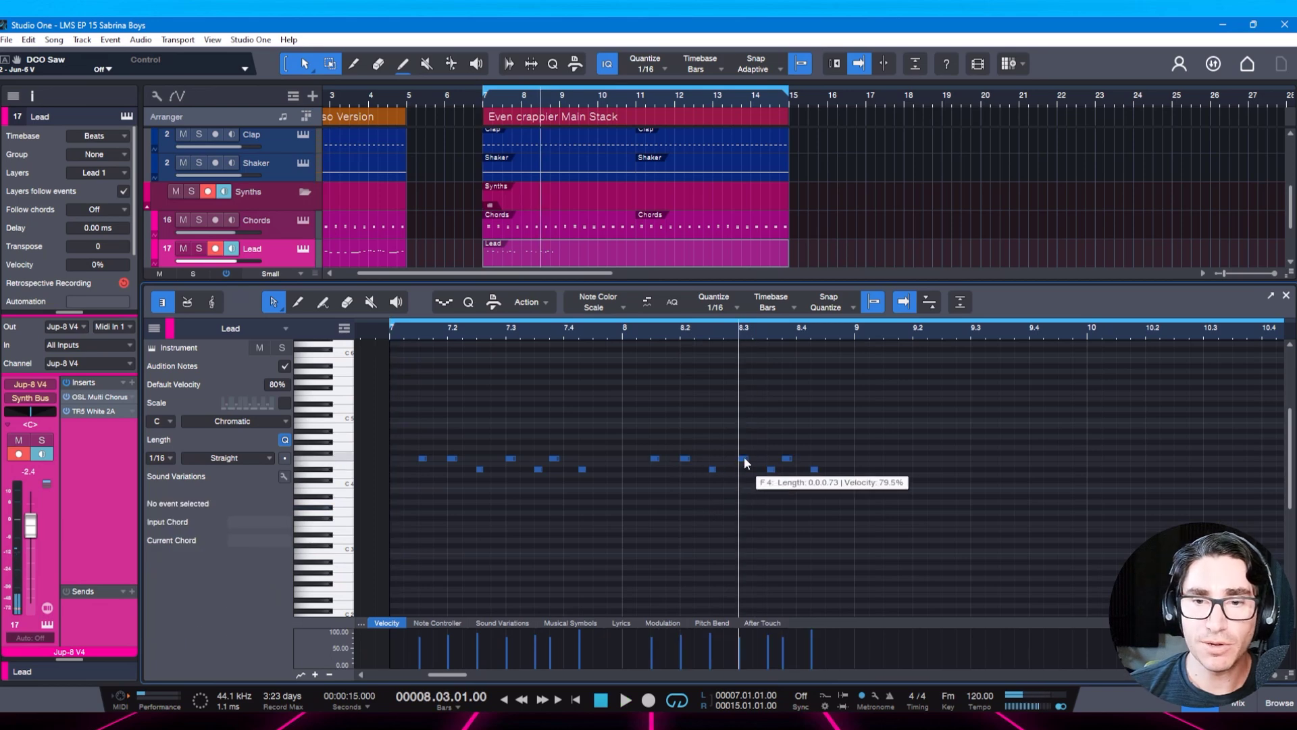
{"action": "left_click", "coordinate": [744, 458]}
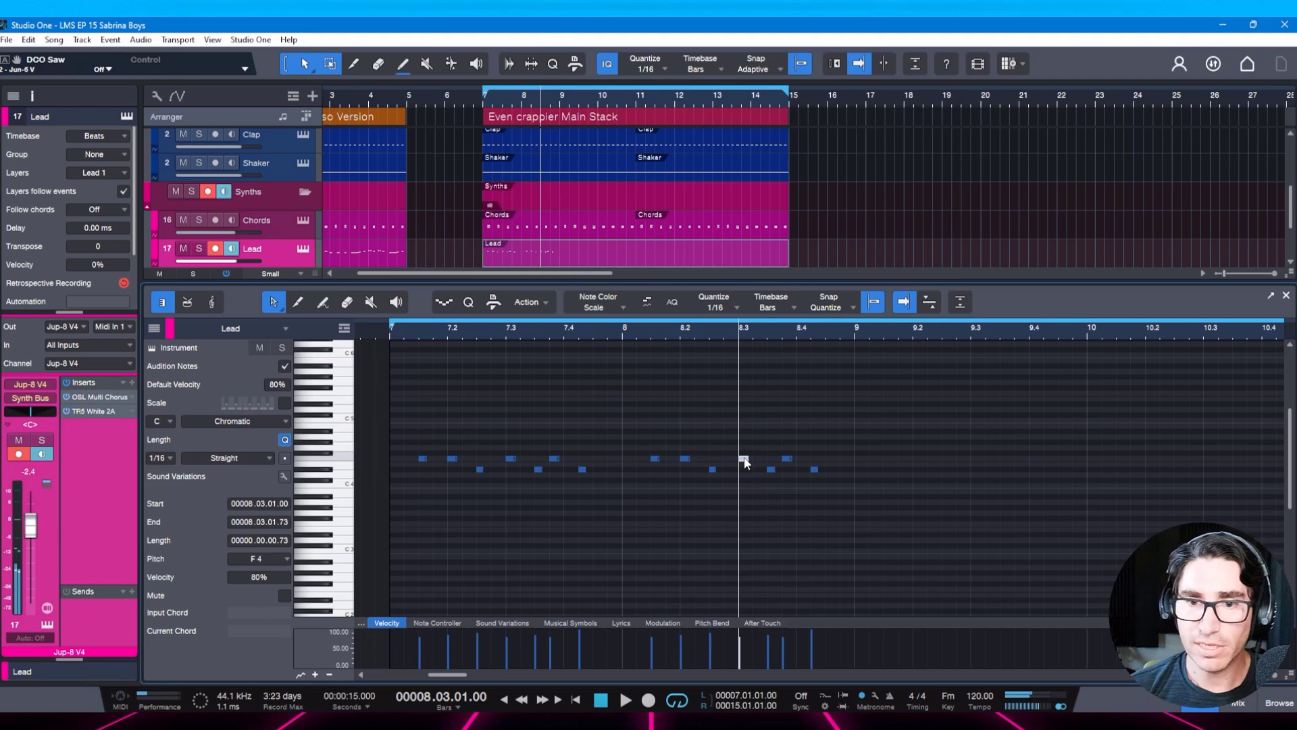
{"action": "key", "text": "Up"}
{"action": "key", "text": "Up"}
{"action": "key", "text": "Up"}
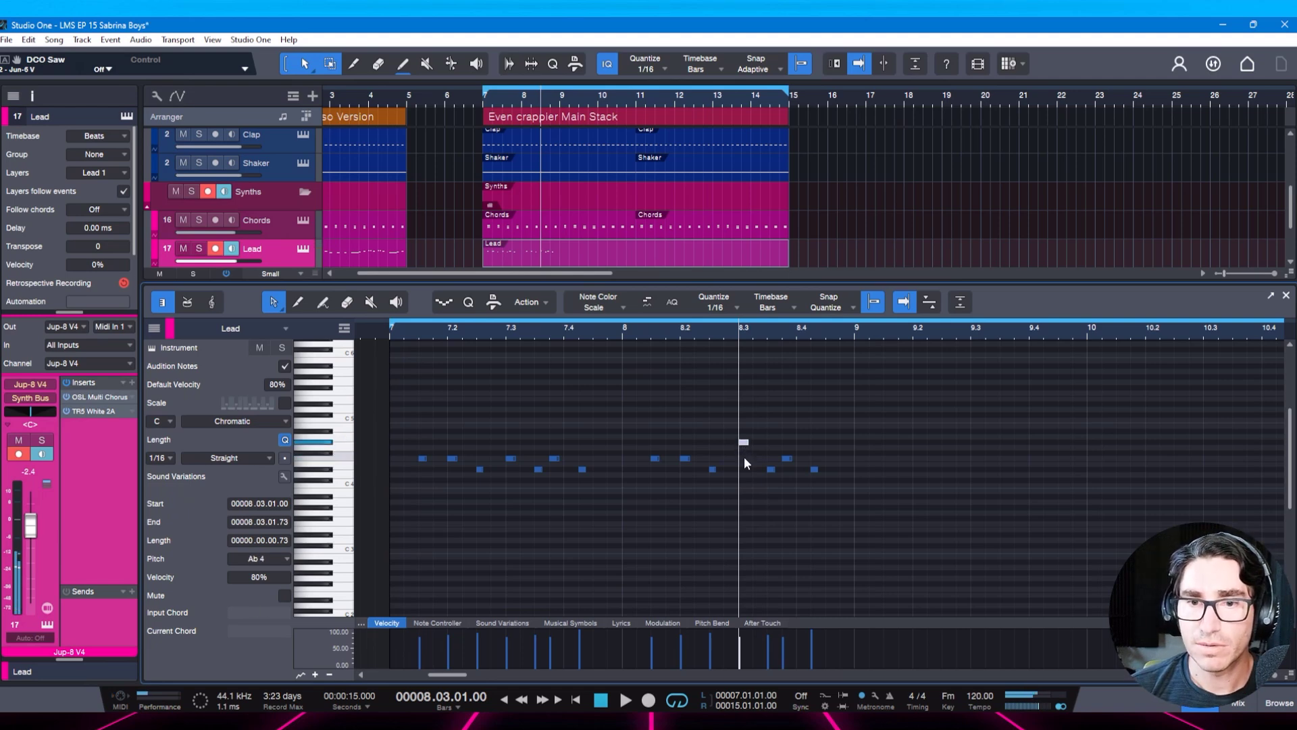
Raise the following note in bar 8, starting at 8.3.3, to G4 and listen to the changed phrase.
{"action": "key", "text": "Right"}
{"action": "key", "text": "Up"}
{"action": "key", "text": "Up"}
{"action": "key", "text": "Up"}
{"action": "key", "text": "Up"}
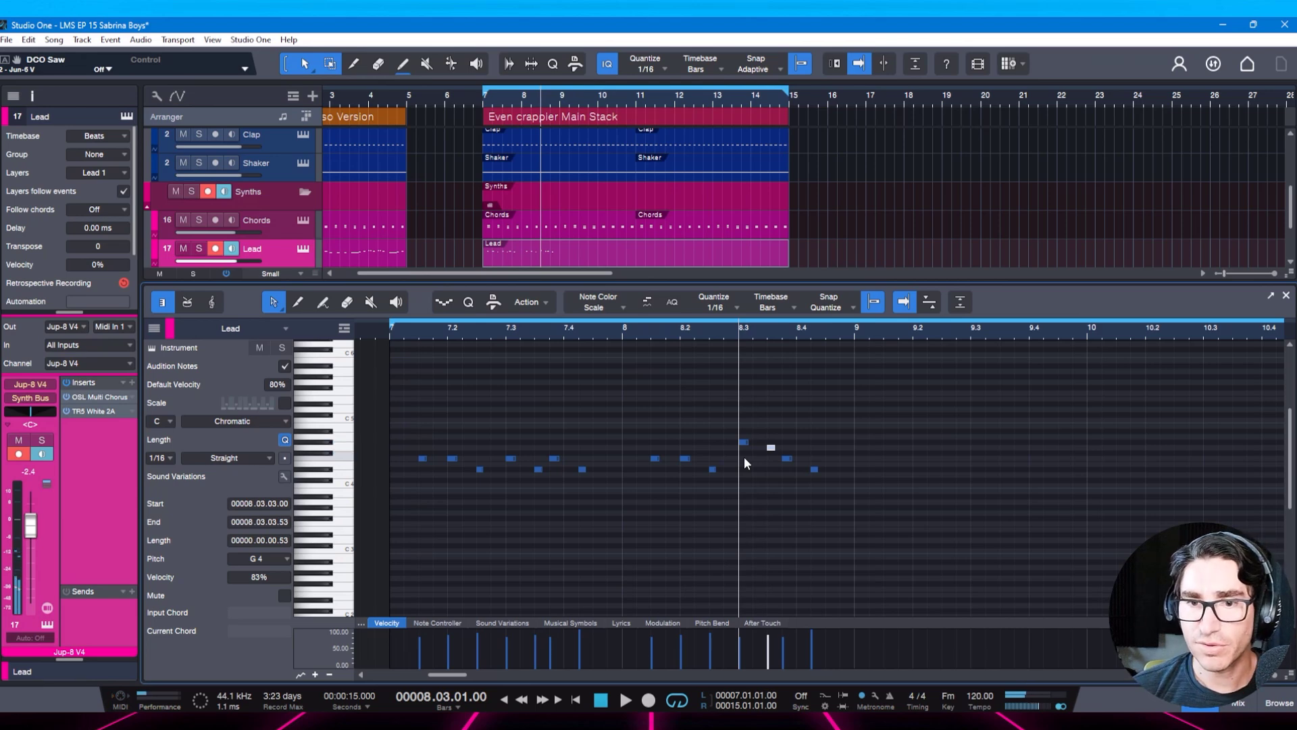
{"action": "key", "text": "Right"}
{"action": "key", "text": "space"}
{"action": "key", "text": "space"}
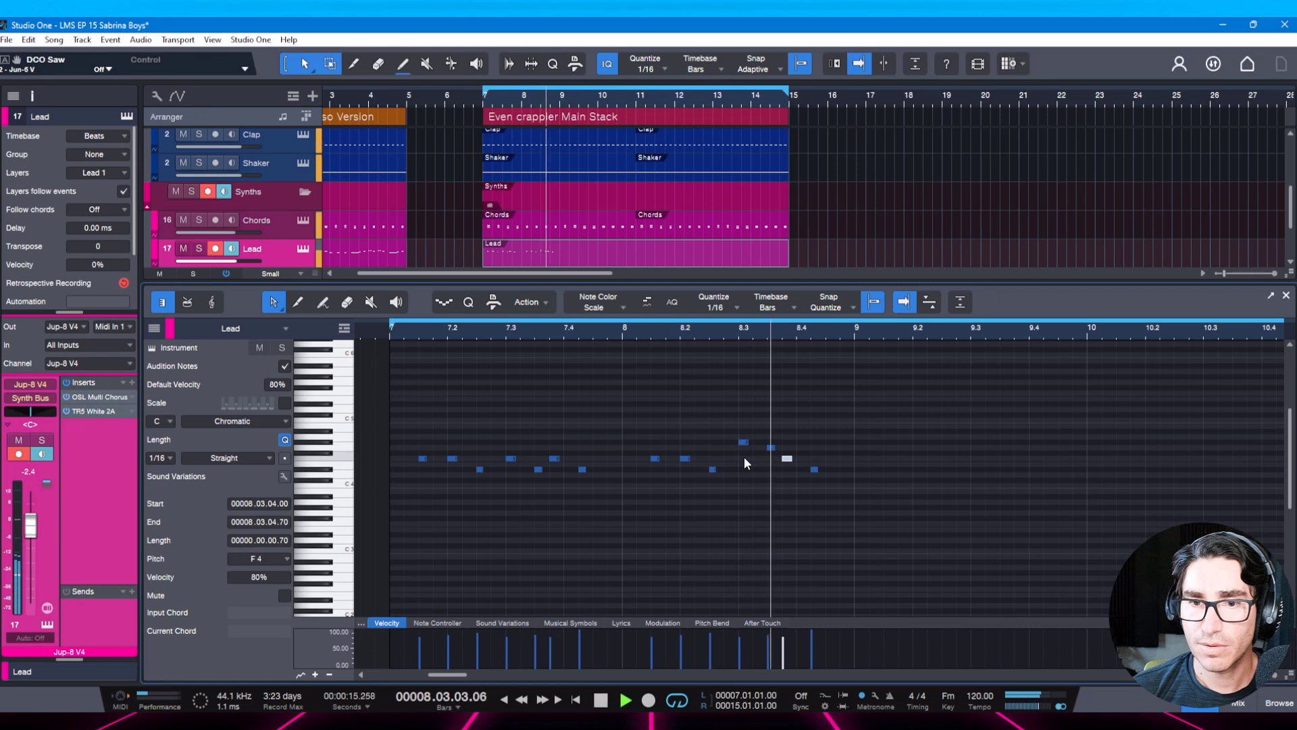
{"action": "key", "text": "space"}
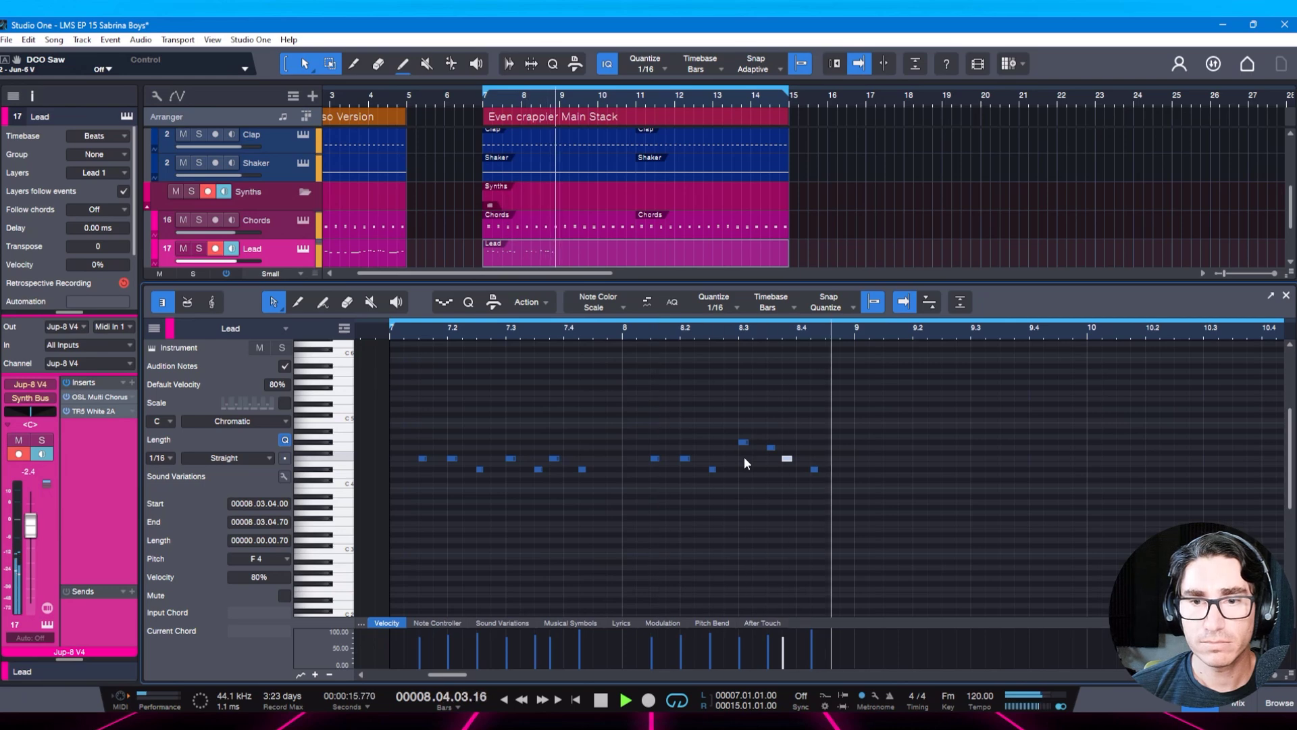
Delete the final Eb4 note of the bar 8 phrase and play the hook from bar 7.
{"action": "key", "text": "space"}
{"action": "left_click", "coordinate": [814, 469]}
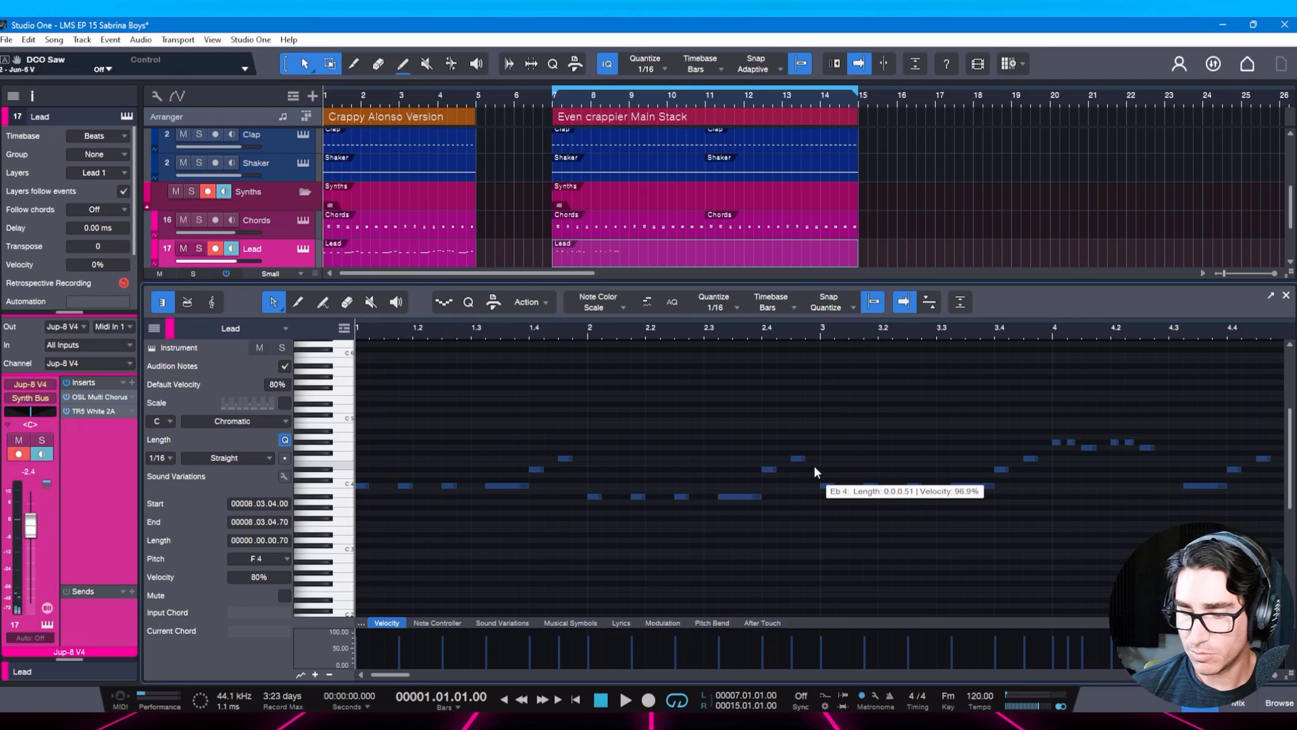
{"action": "key", "text": "space"}
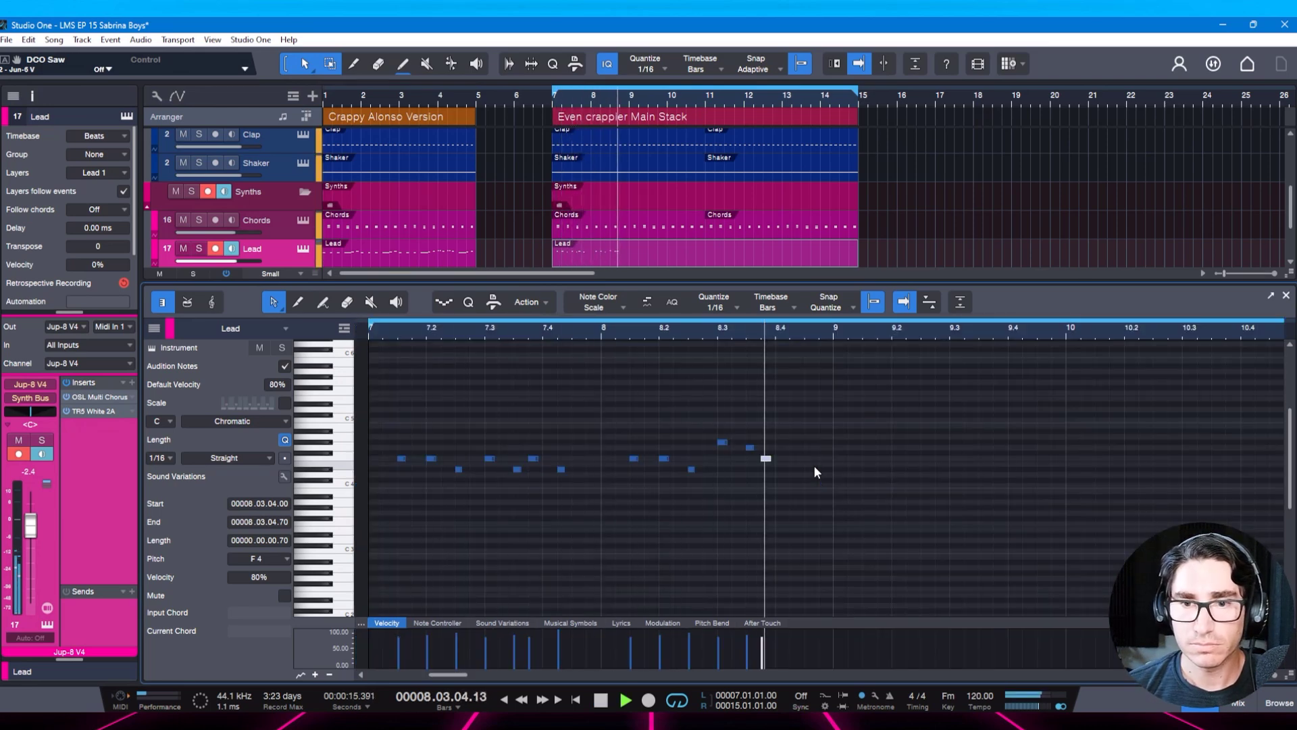
{"action": "key", "text": "space"}
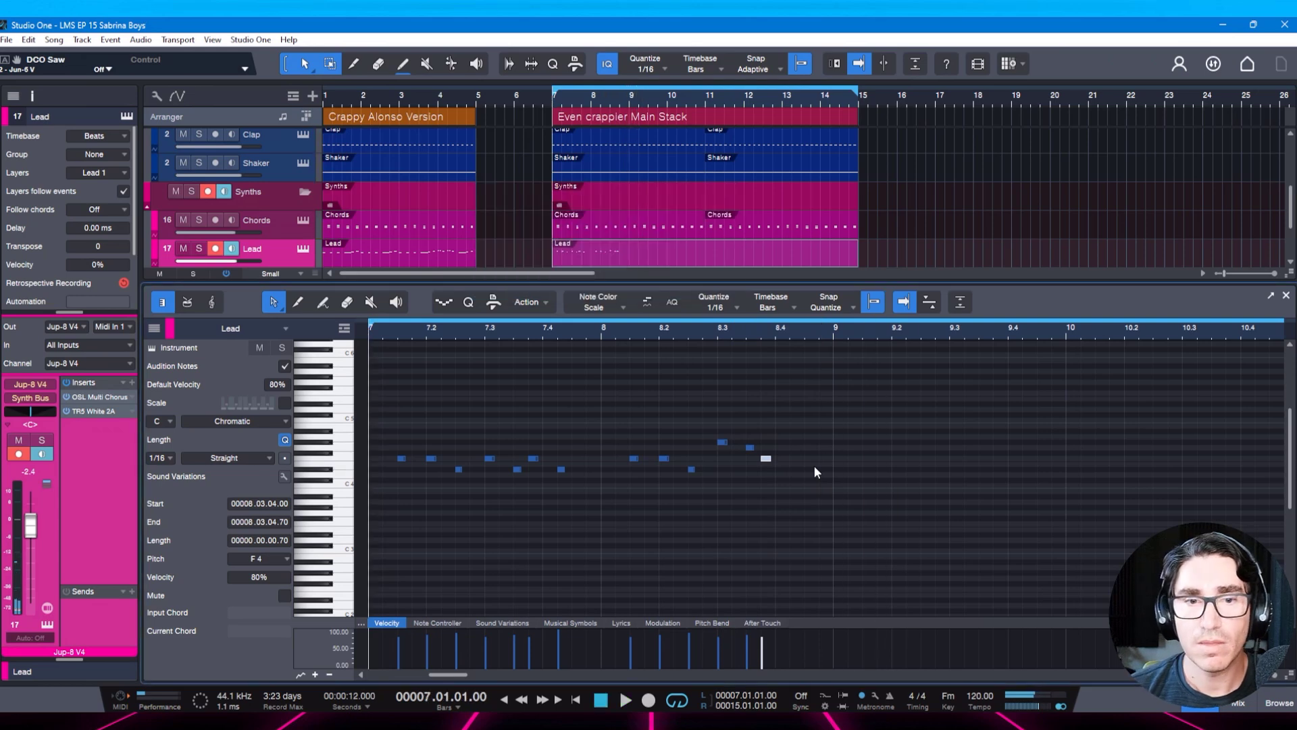
{"action": "key", "text": "space"}
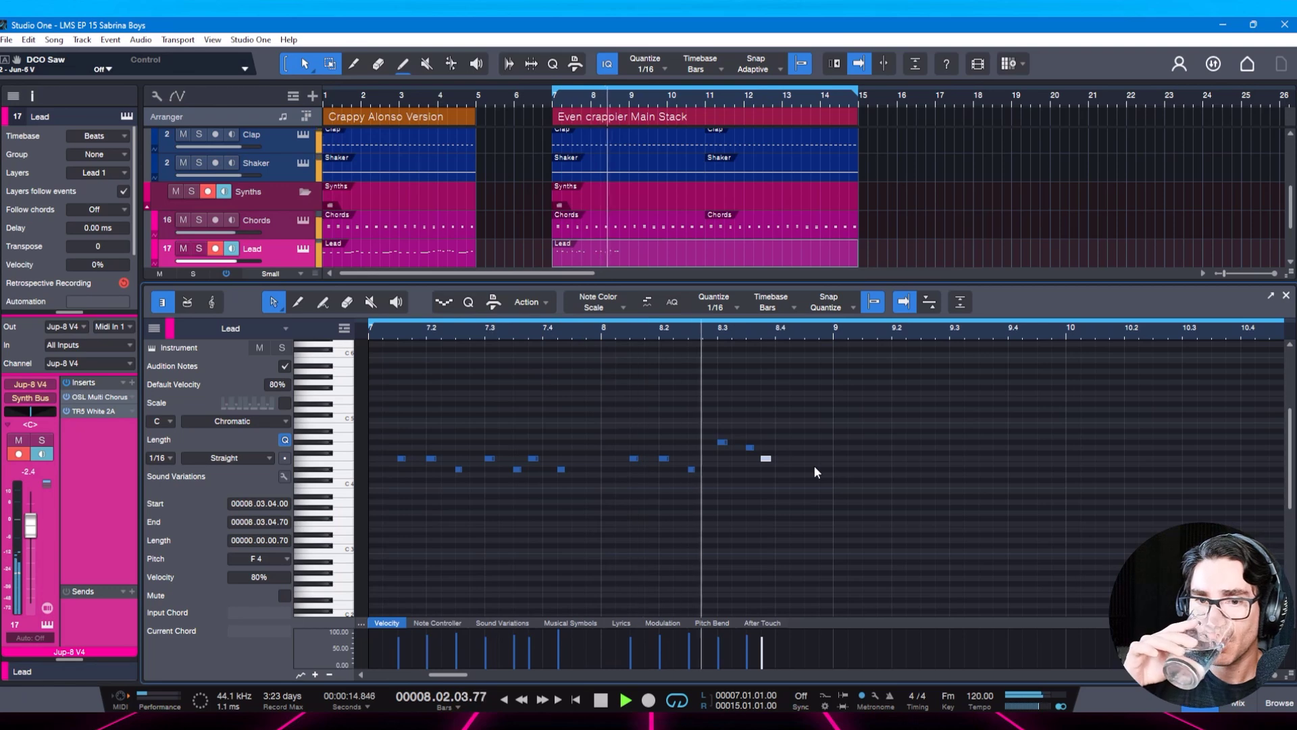
{"action": "key", "text": "space"}
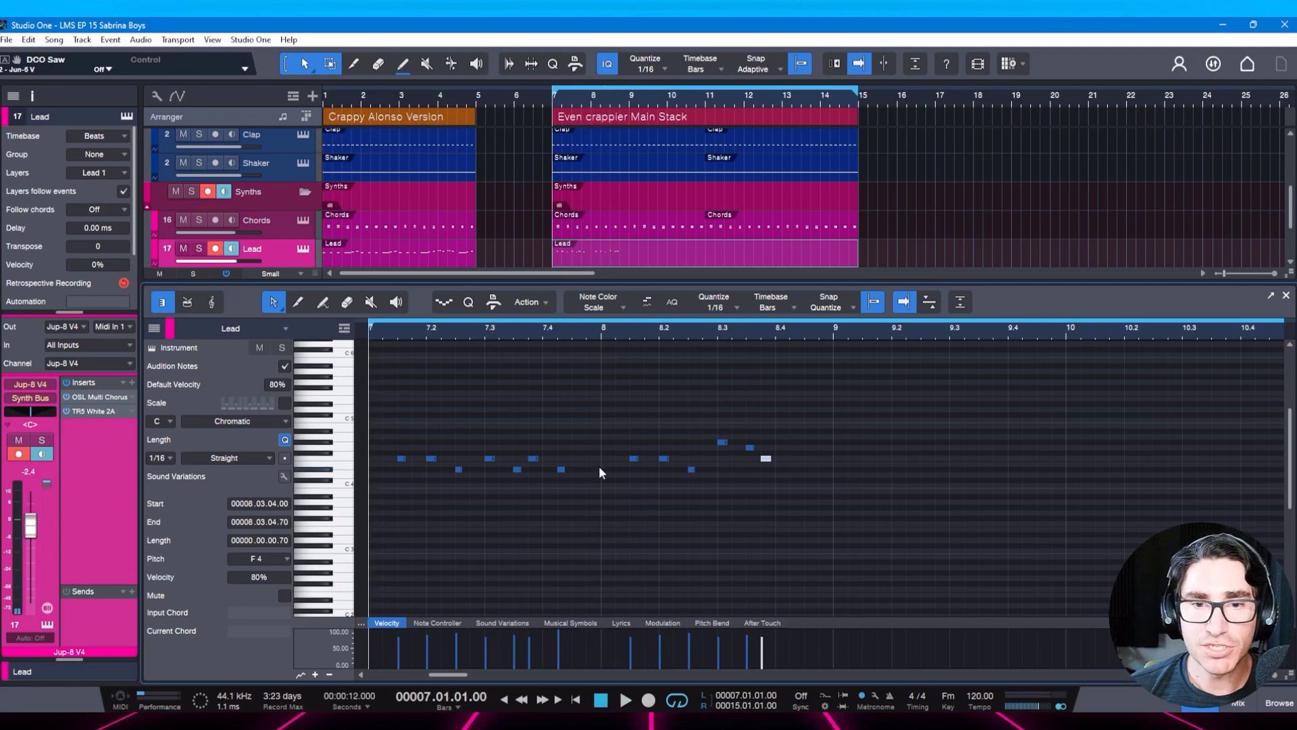
Copy the bar 7 hook notes to the start of bar 9 and save the song.
{"action": "left_click_drag", "start_coordinate": [601, 471], "coordinate": [372, 441]}
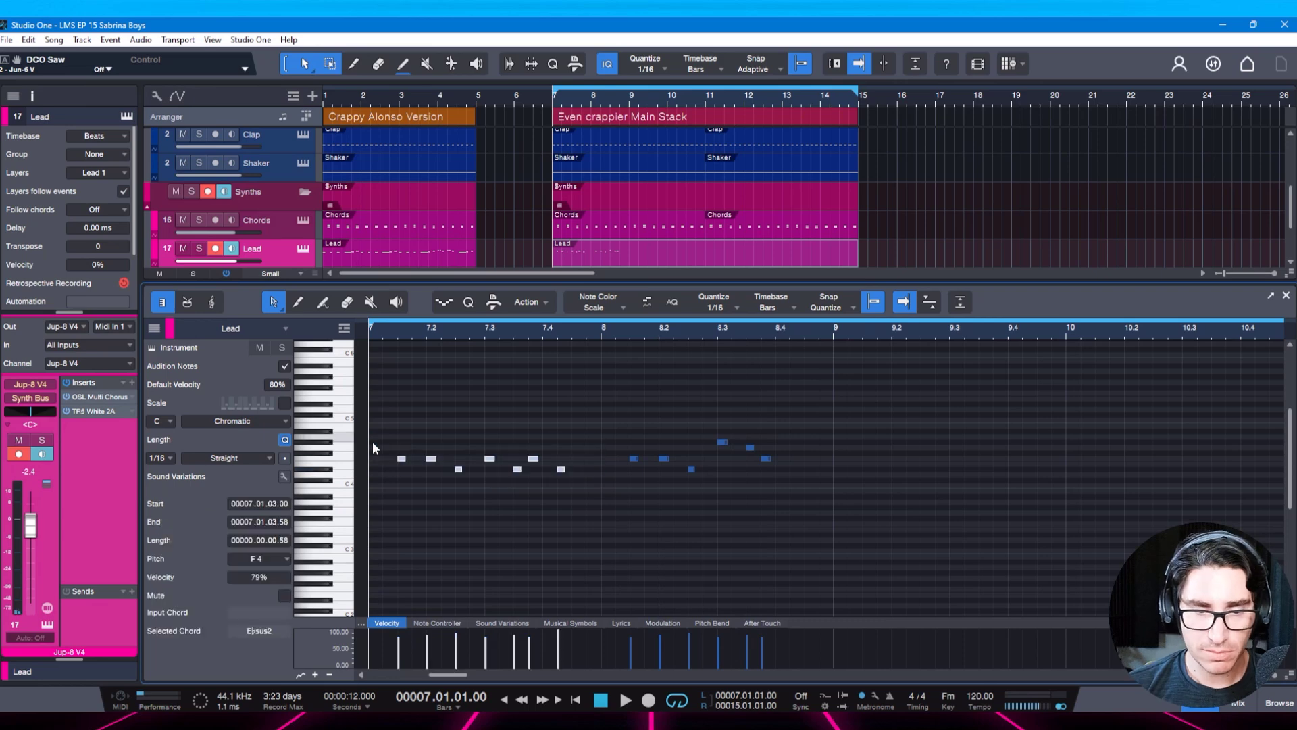
{"action": "left_click", "coordinate": [832, 458]}
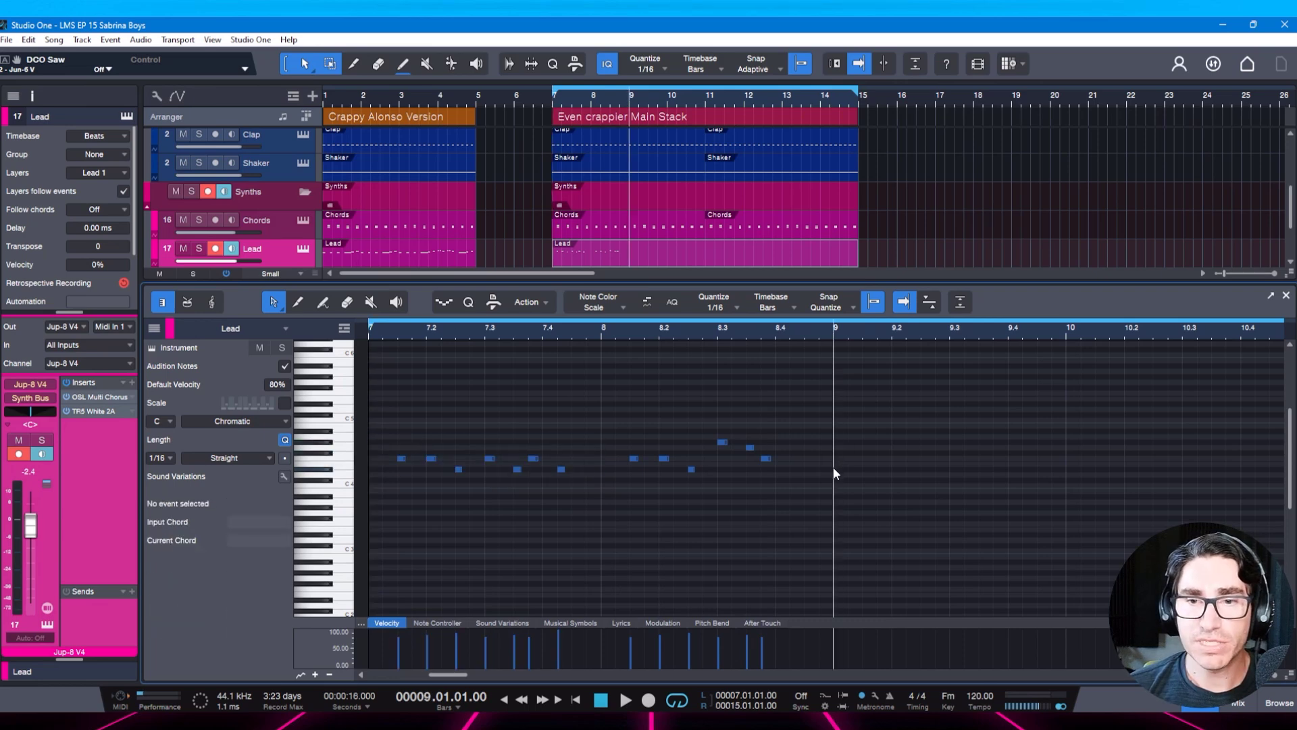
{"action": "key", "text": "ctrl+v"}
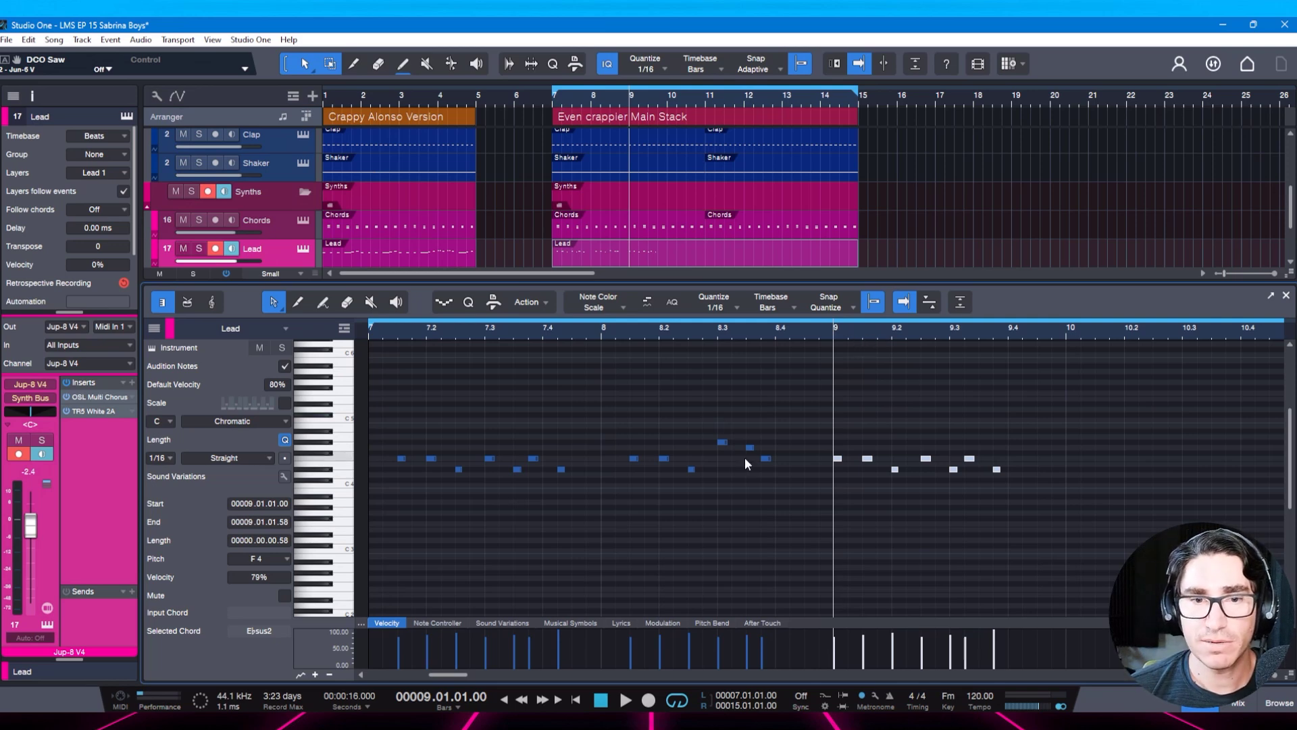
{"action": "key", "text": "space"}
{"action": "key", "text": "ctrl+s"}
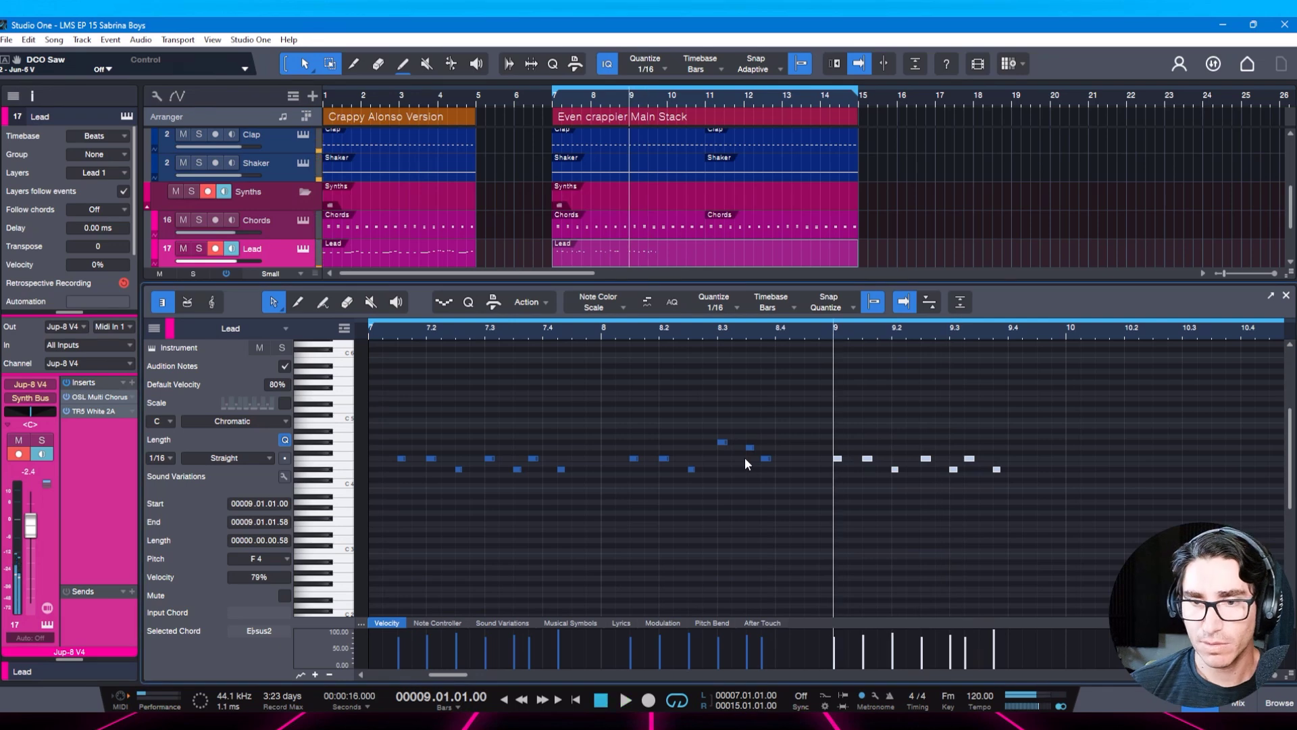
Nudge the pasted hook notes along the grid to start at 9.1.3, check the timing by ear, and save the song.
{"action": "key", "text": "alt+Right"}
{"action": "key", "text": "alt+Right"}
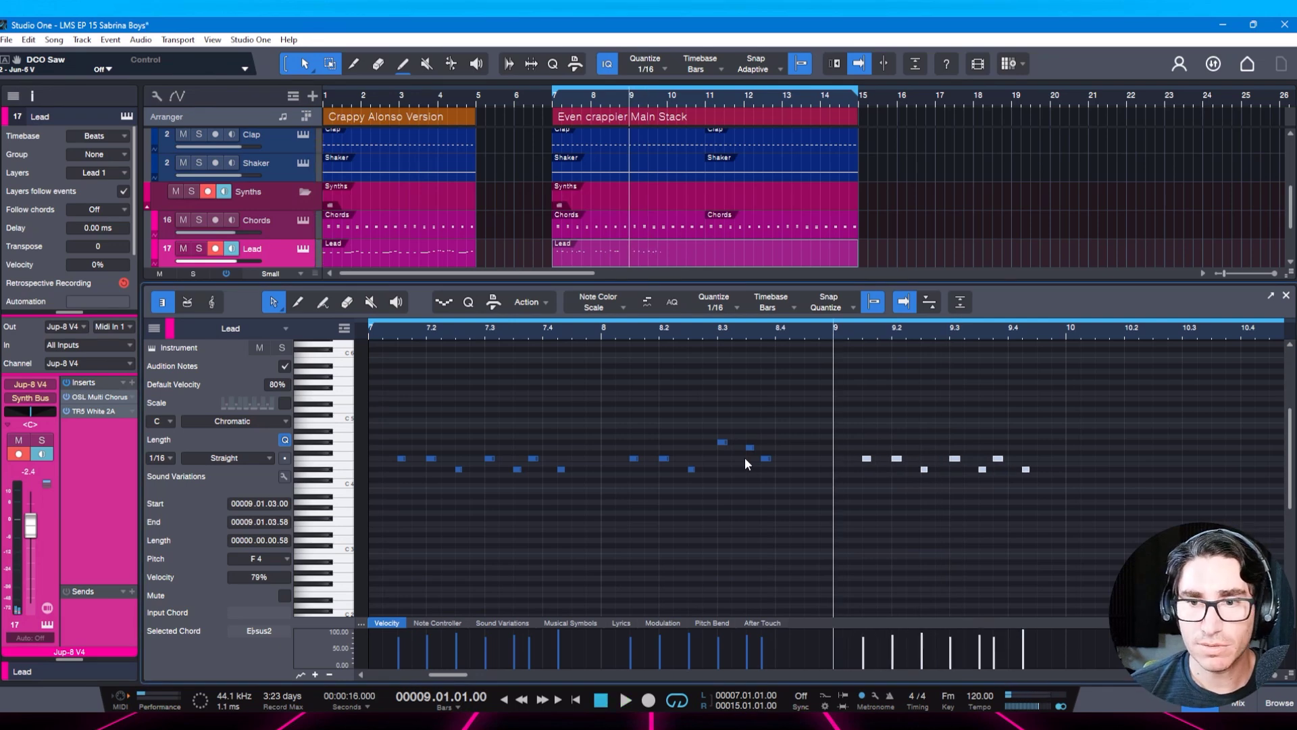
{"action": "key", "text": "alt+Right"}
{"action": "key", "text": "space"}
{"action": "key", "text": "space"}
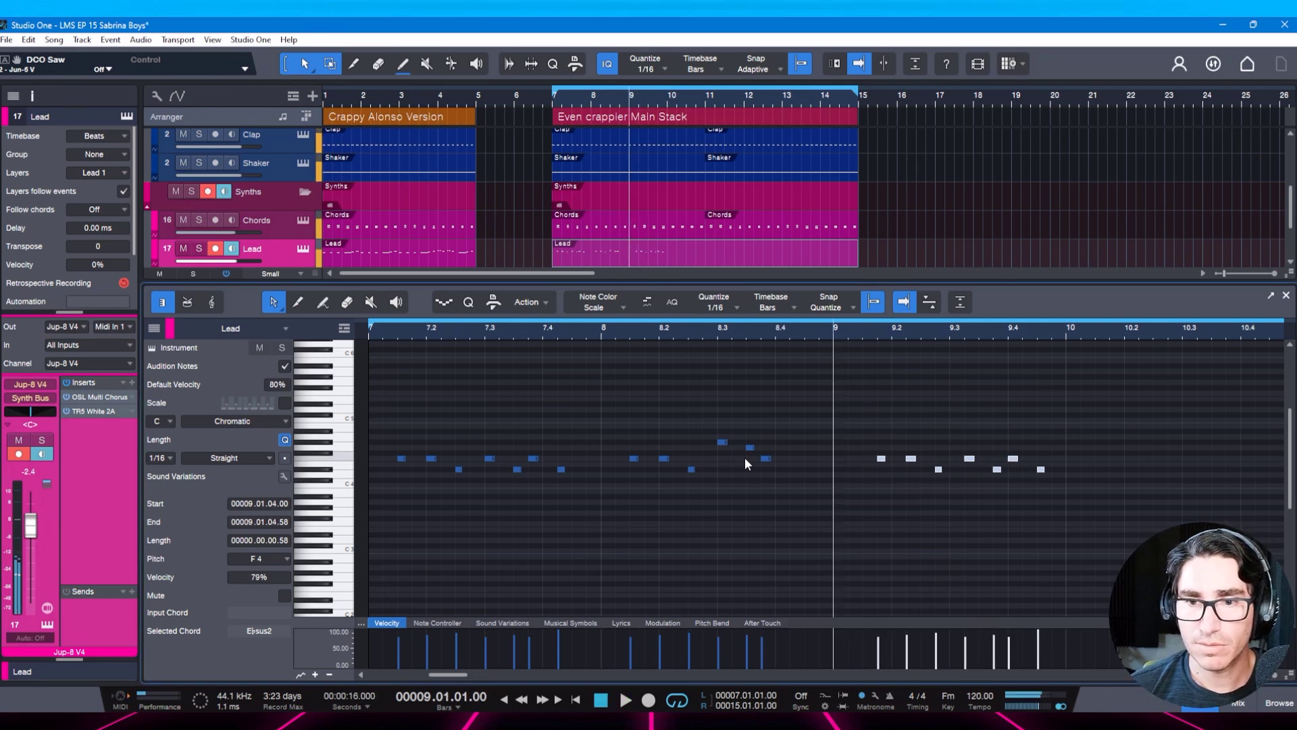
{"action": "key", "text": "alt+Left"}
{"action": "key", "text": "space"}
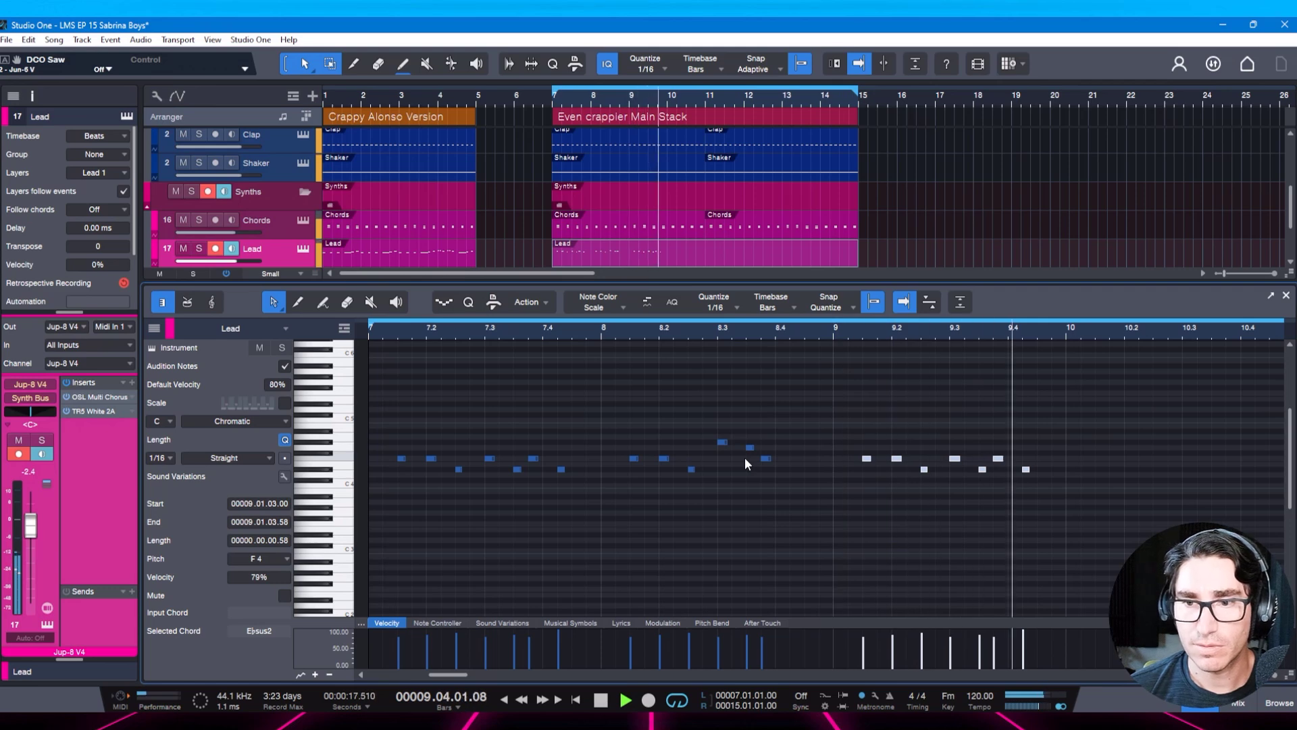
{"action": "key", "text": "space"}
{"action": "key", "text": "ctrl+s"}
Play the section repeatedly from bar 7 to judge the extended hook and work out how the phrase should continue in bar 10.
{"action": "key", "text": "KP_1"}
{"action": "key", "text": "space"}
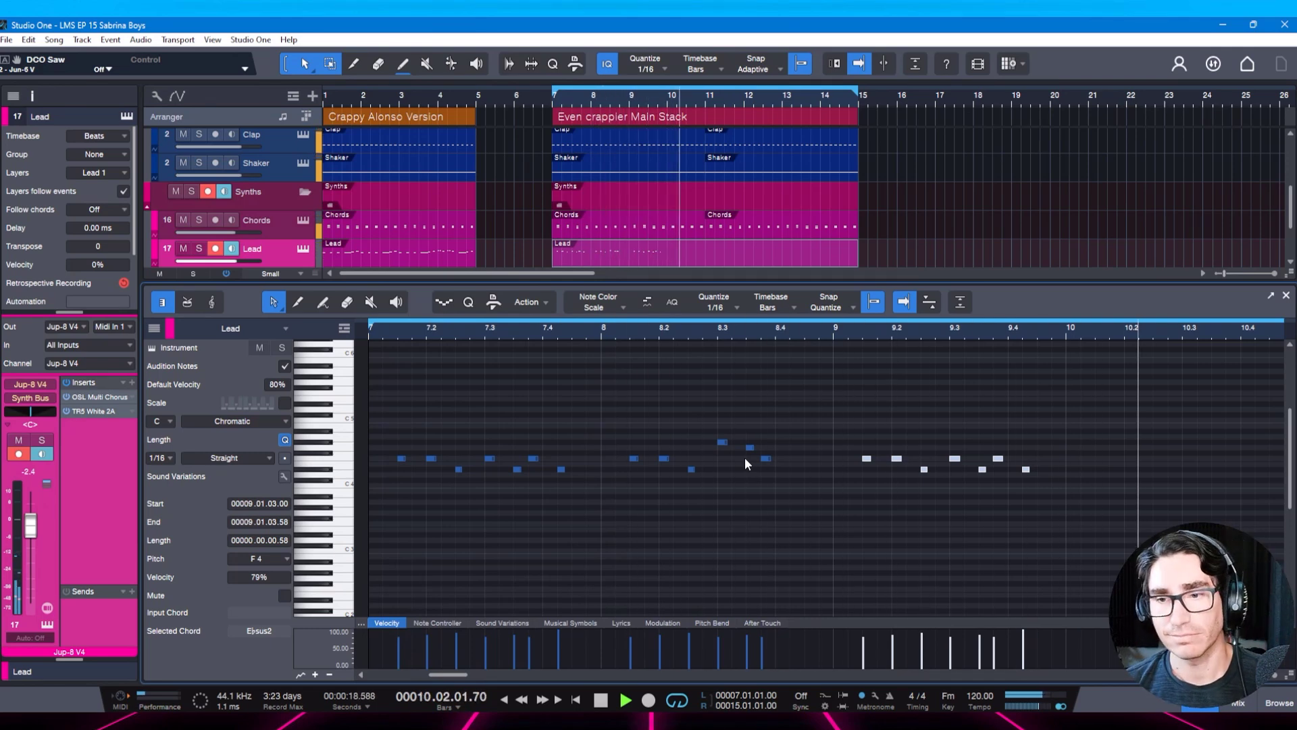
{"action": "key", "text": "space"}
{"action": "key", "text": "space"}
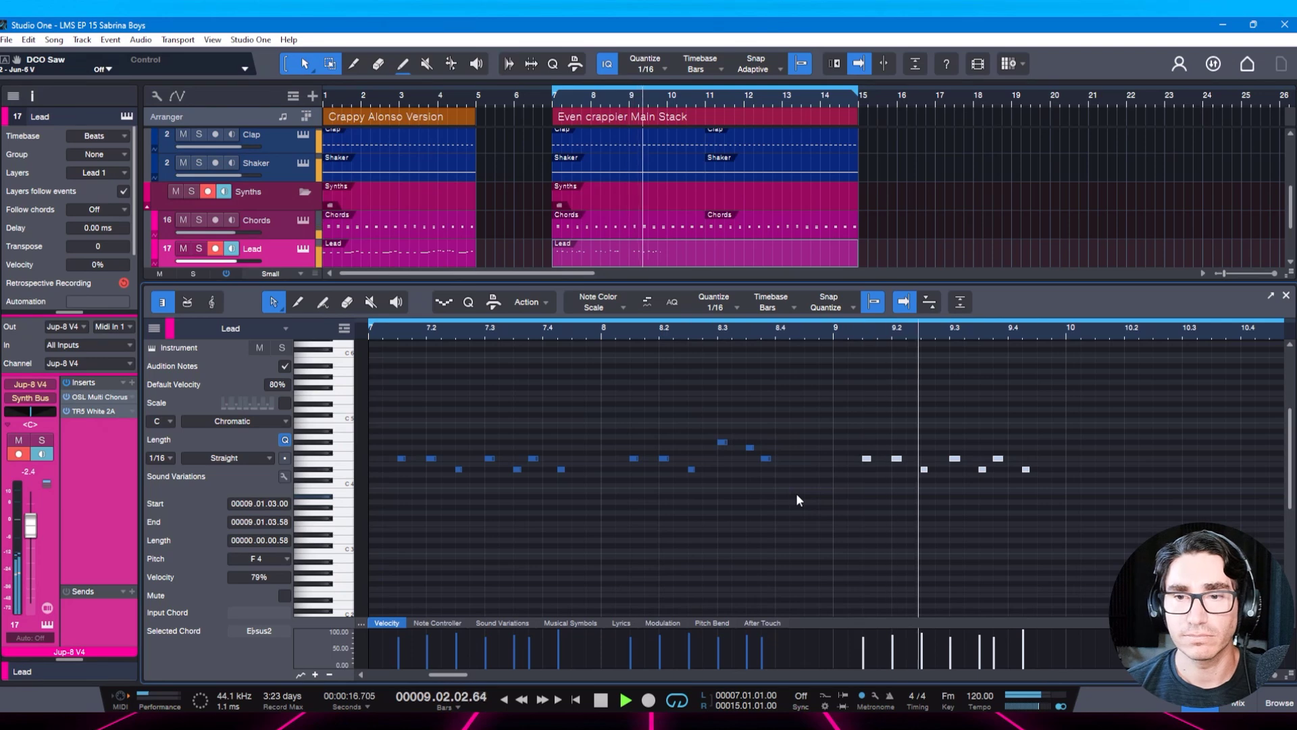
{"action": "key", "text": "space"}
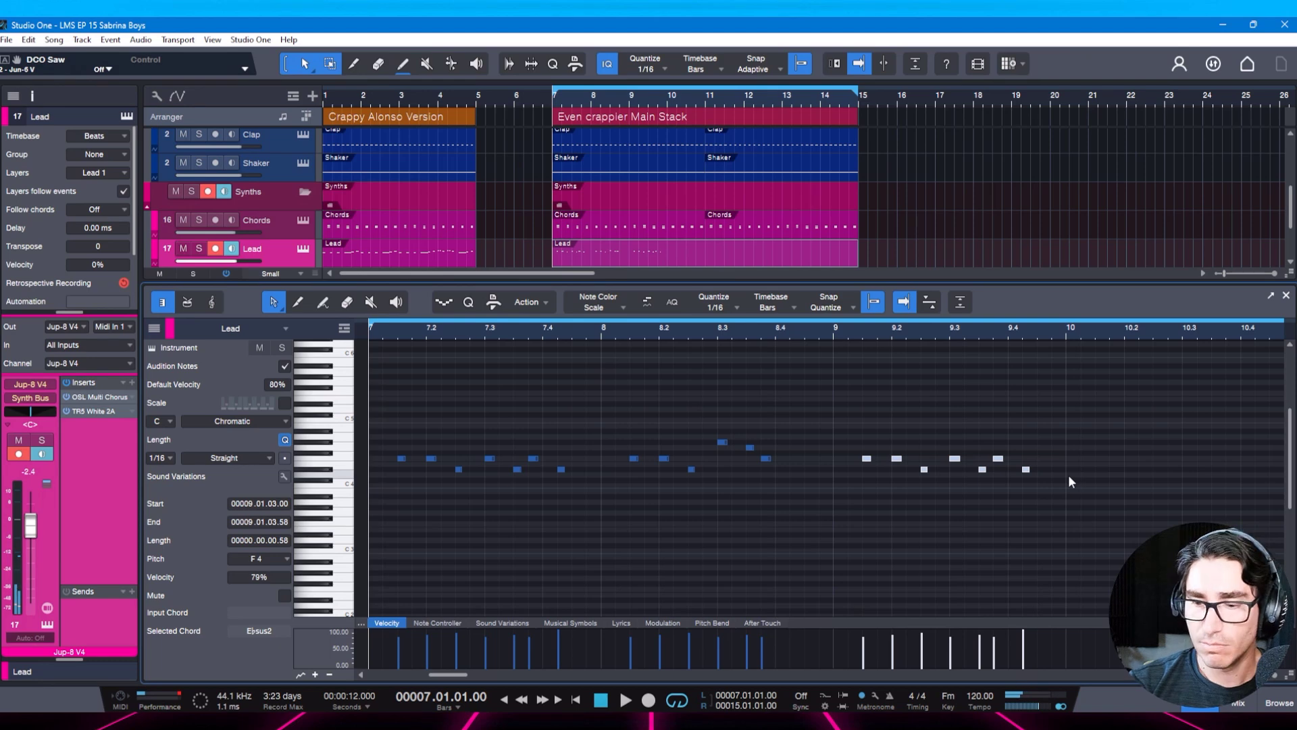
{"action": "key", "text": "space"}
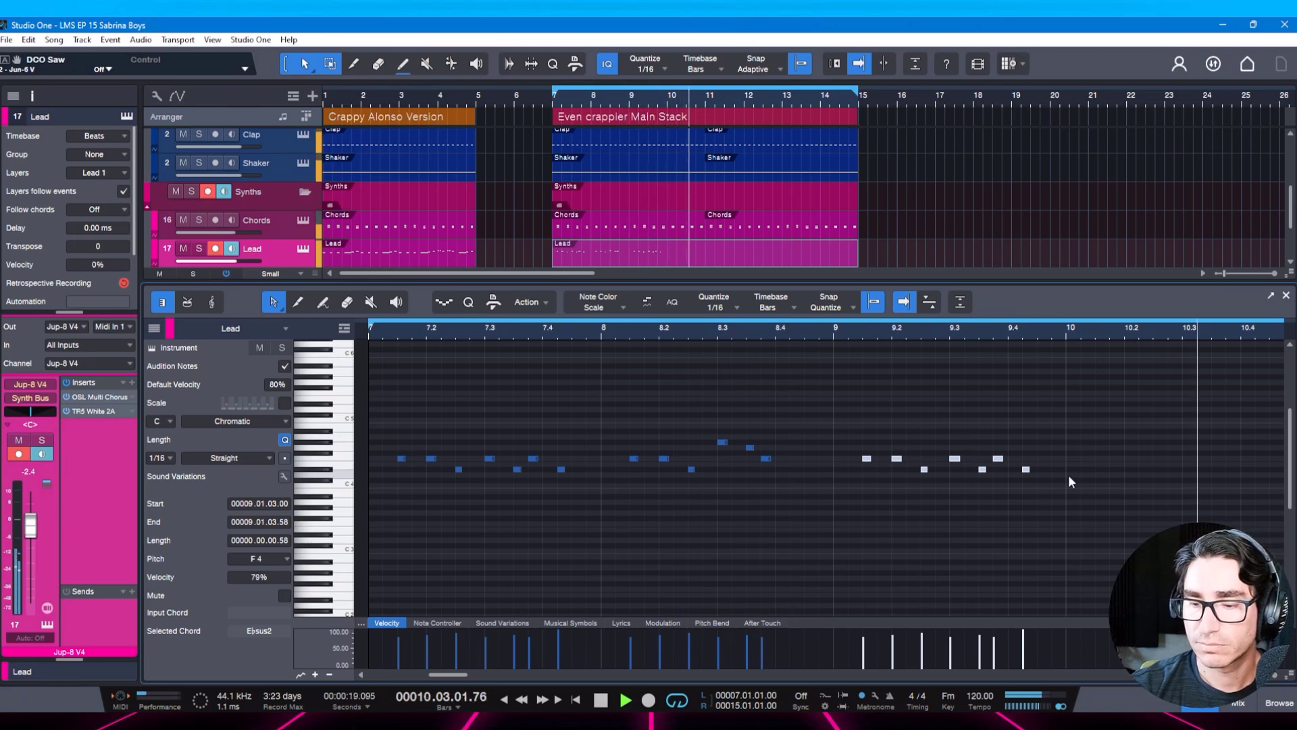
{"action": "key", "text": "space"}
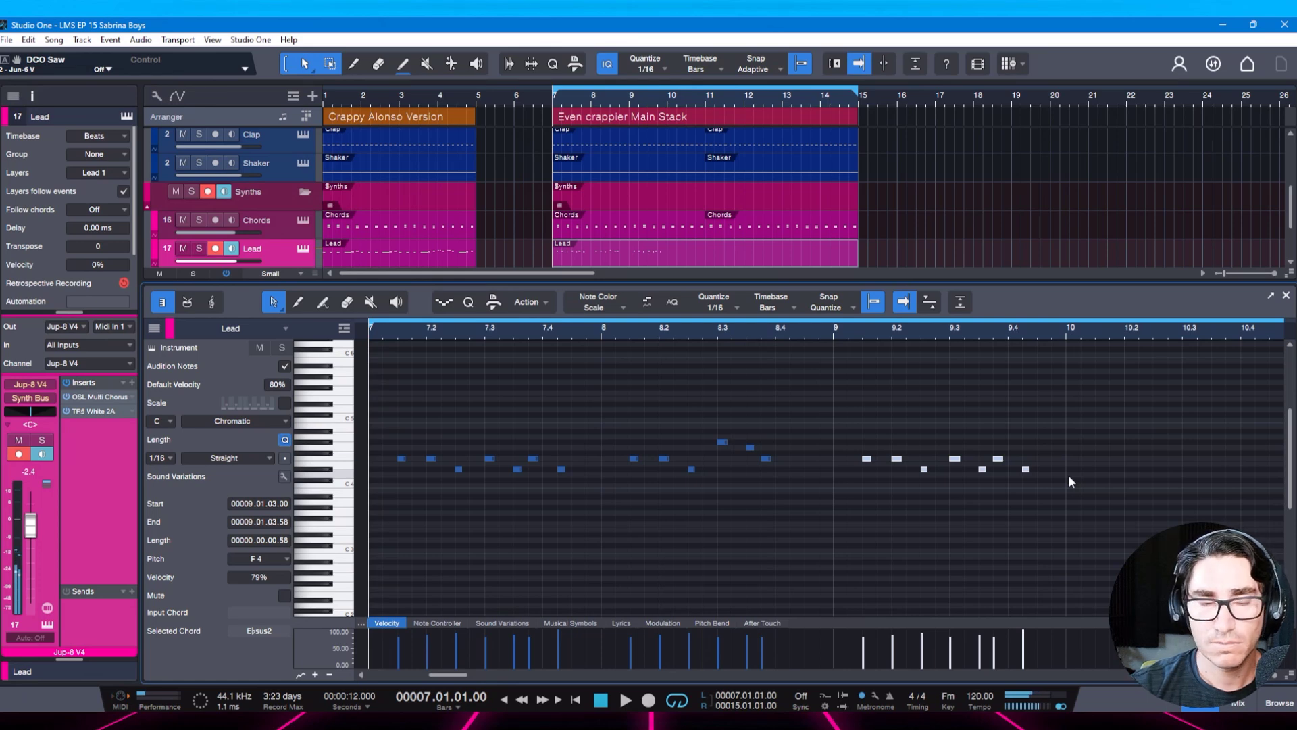
{"action": "key", "text": "space"}
{"action": "key", "text": "space"}
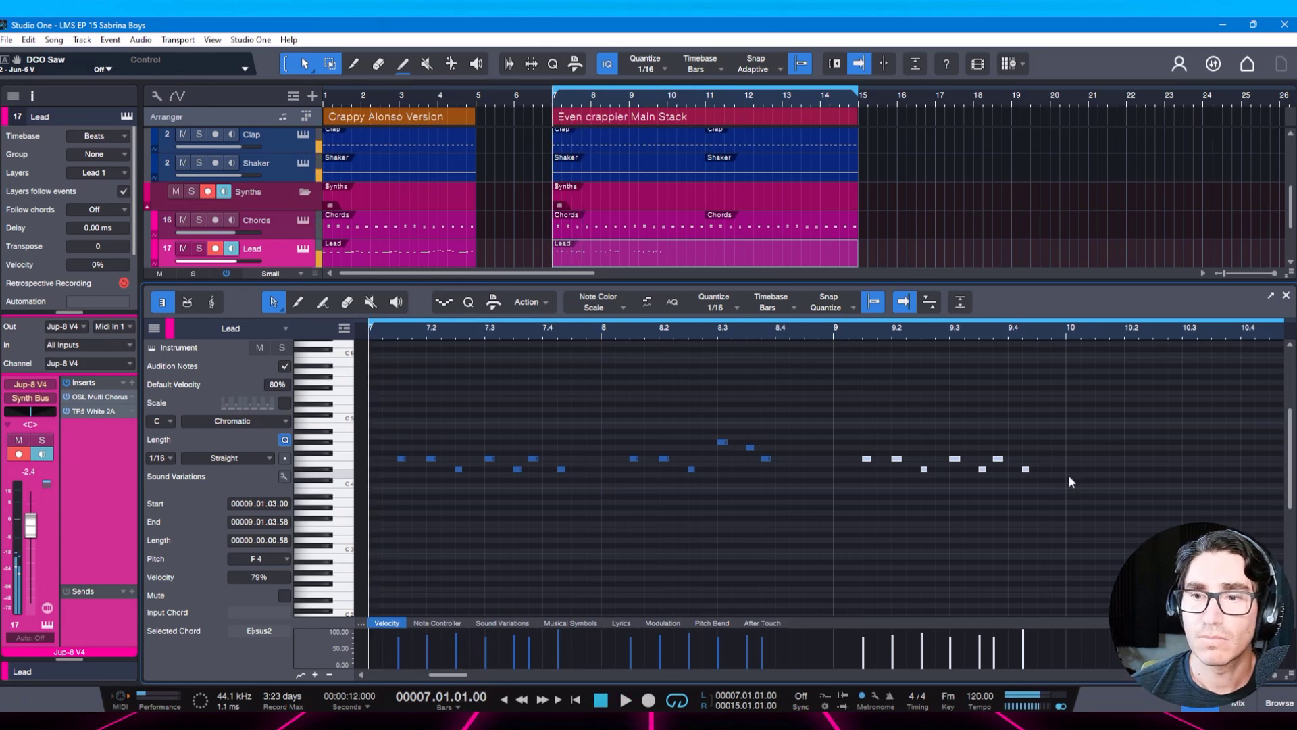
{"action": "scroll", "coordinate": [1068, 474], "scroll_direction": "down", "scroll_amount": 3}
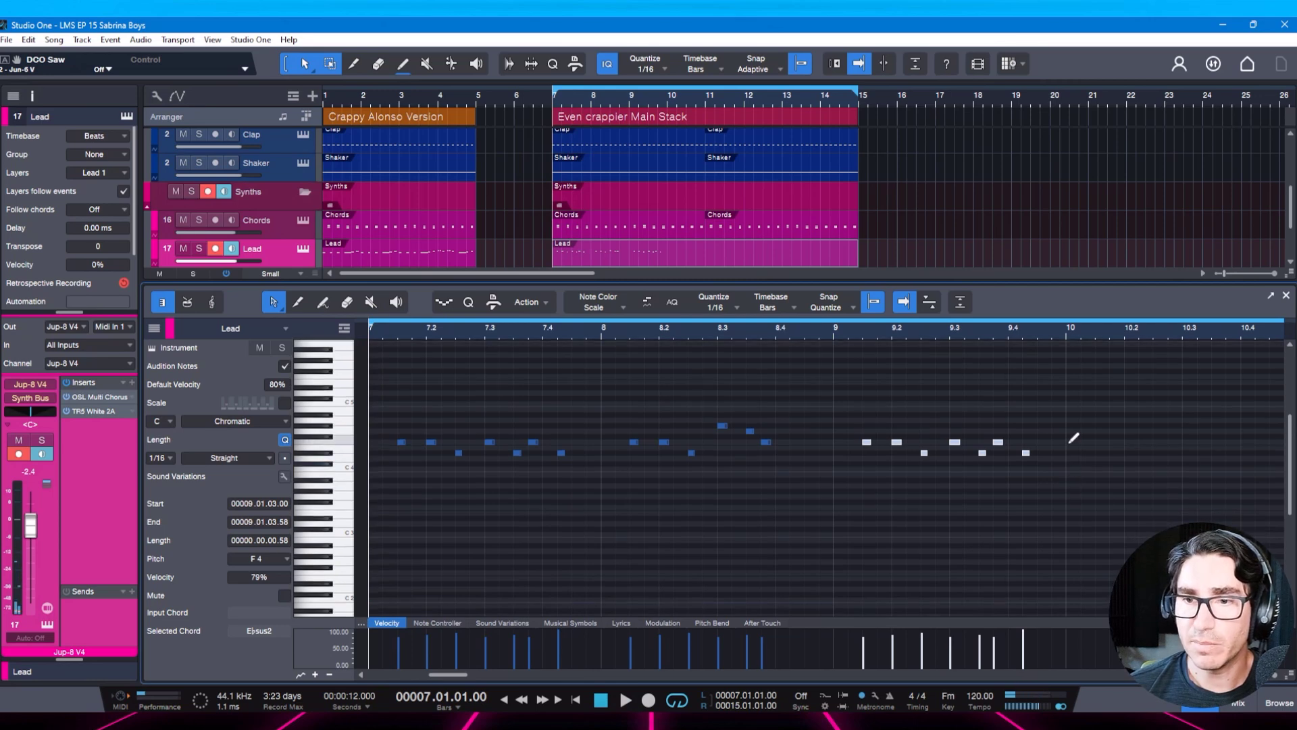
{"action": "left_click", "coordinate": [1071, 442]}
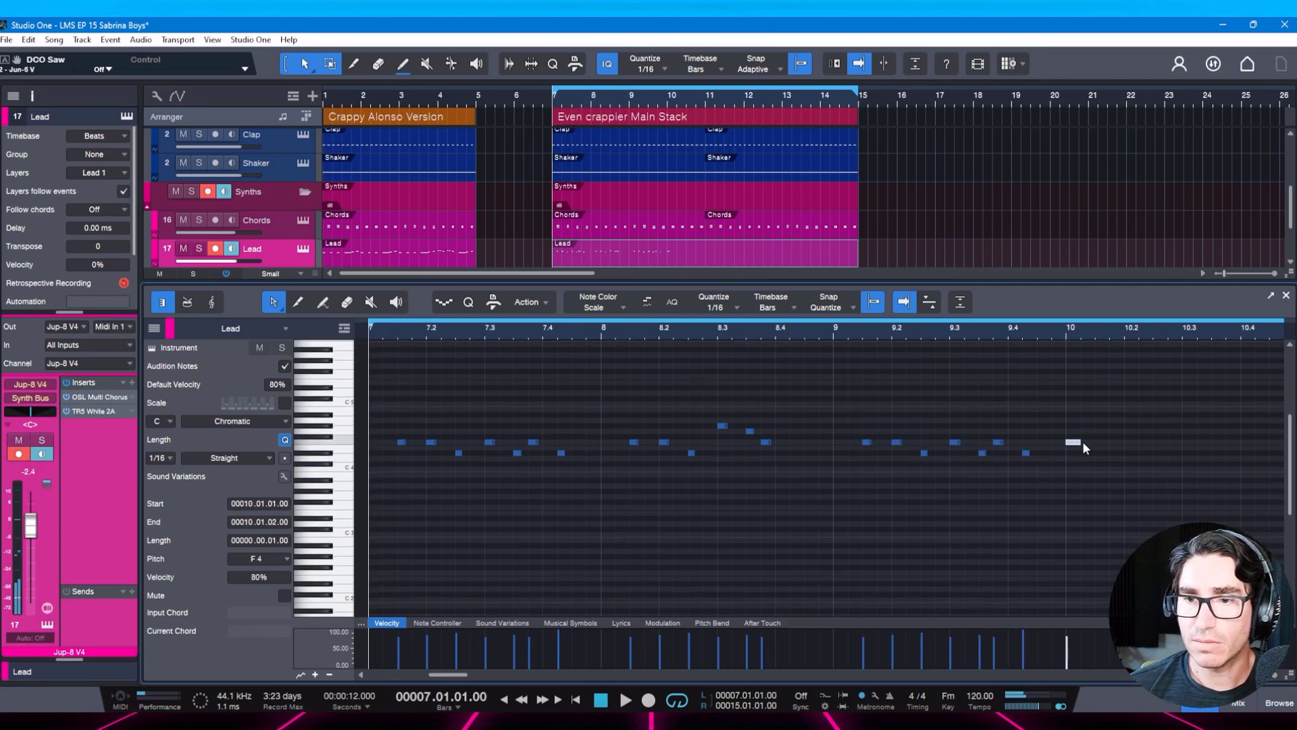
{"action": "left_click_drag", "start_coordinate": [1081, 442], "coordinate": [1078, 443]}
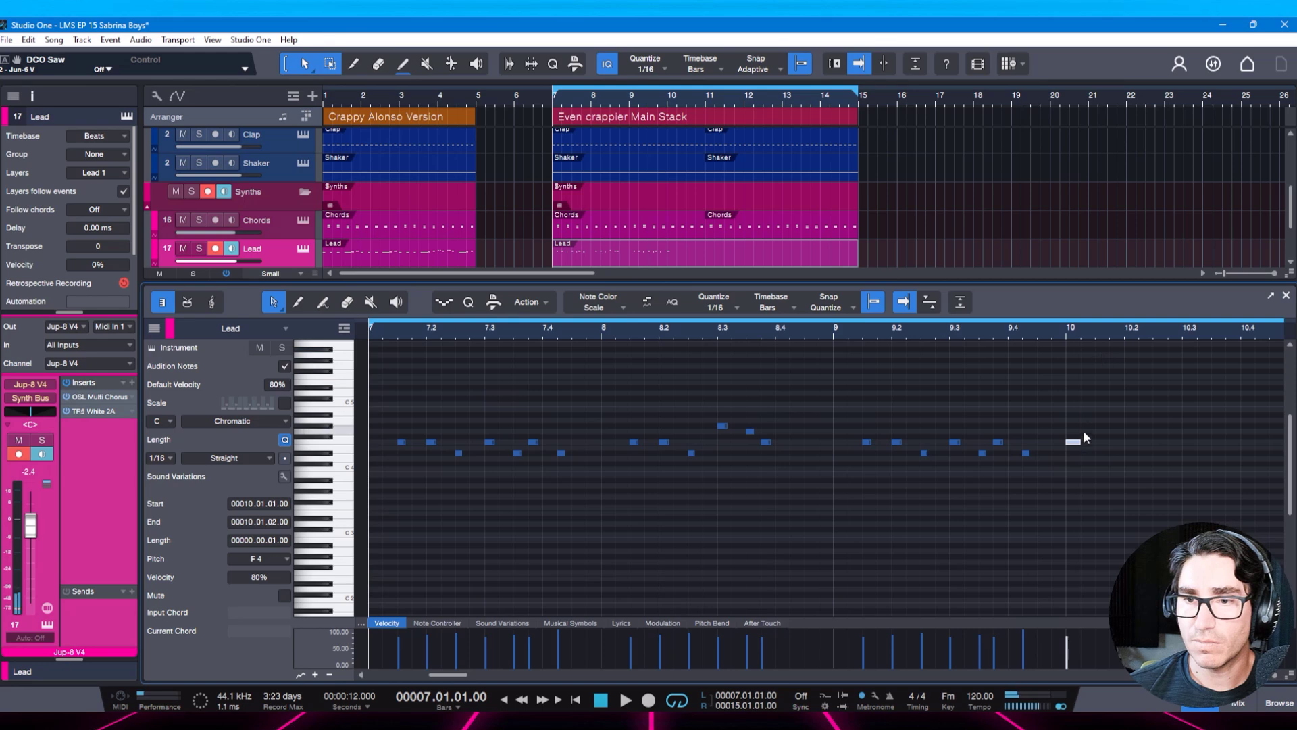
{"action": "key", "text": "ctrl+z"}
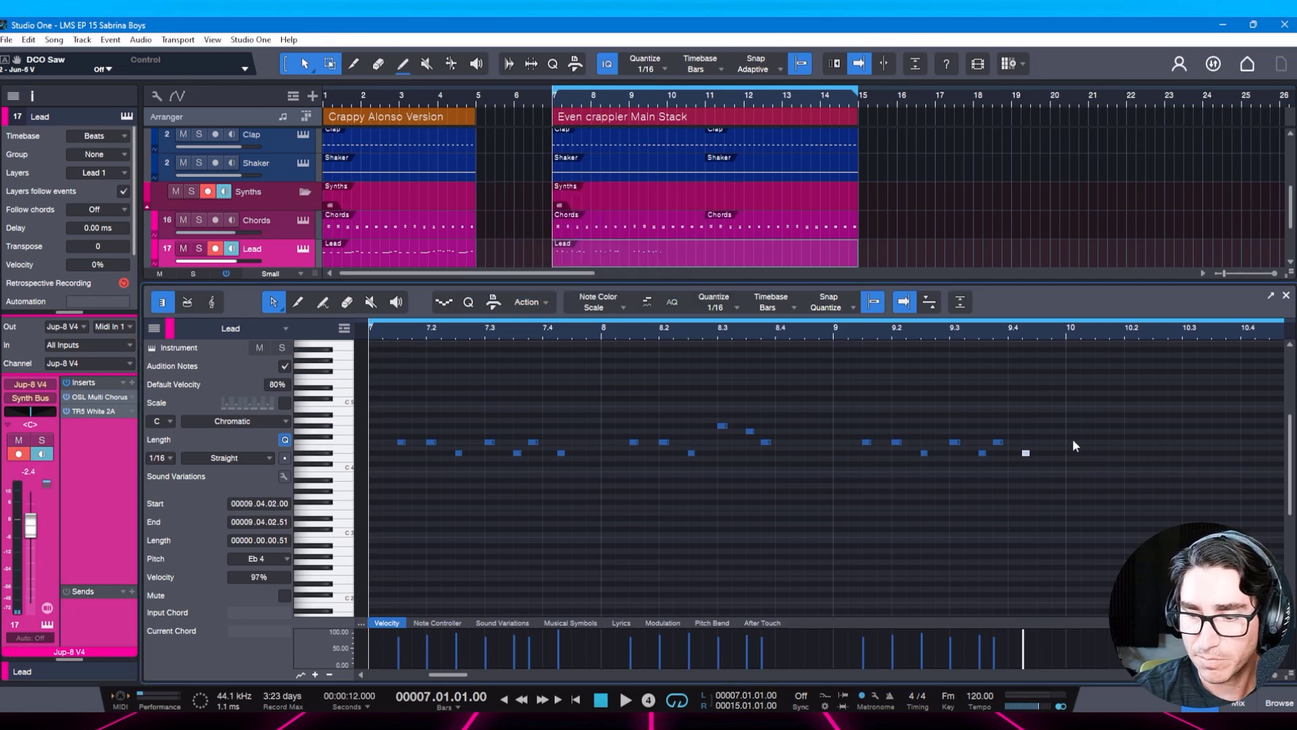
Record a continuation of the lead hook through bar 10, starting the take from bar 7.
{"action": "key", "text": "KP_Multiply"}
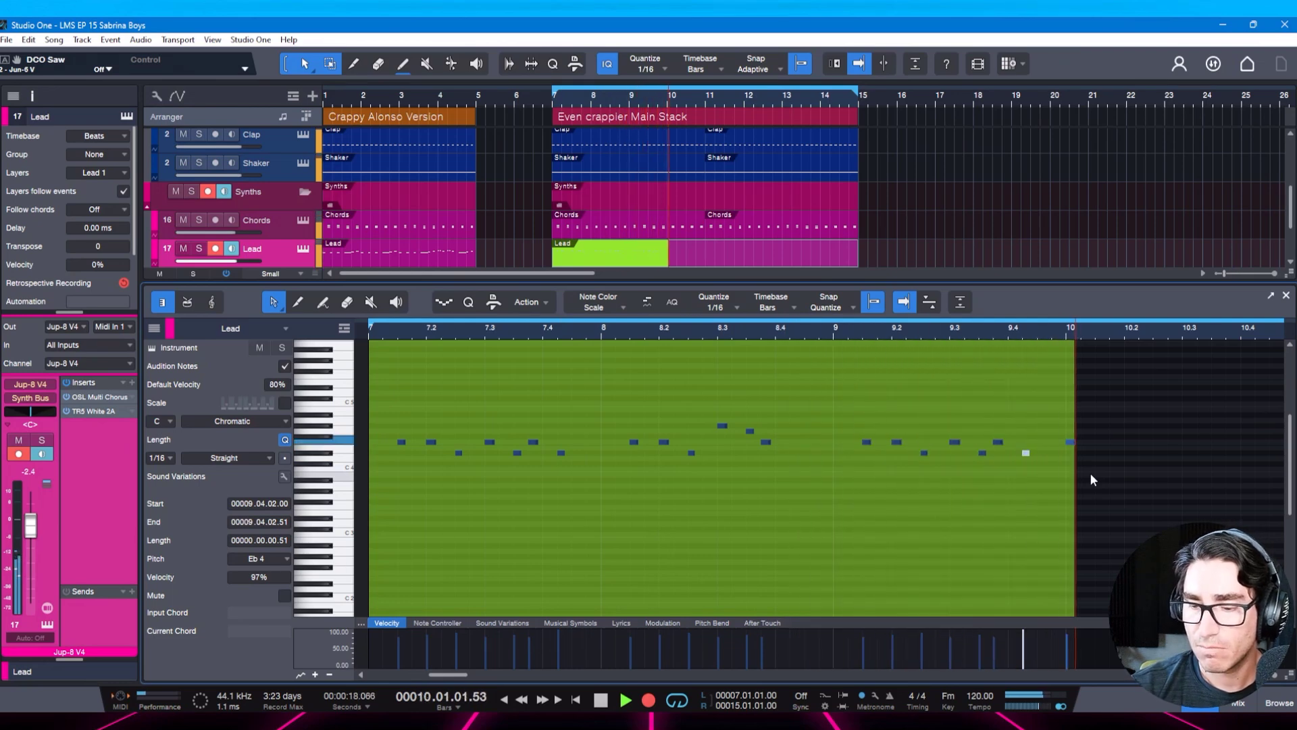
{"action": "key", "text": "space"}
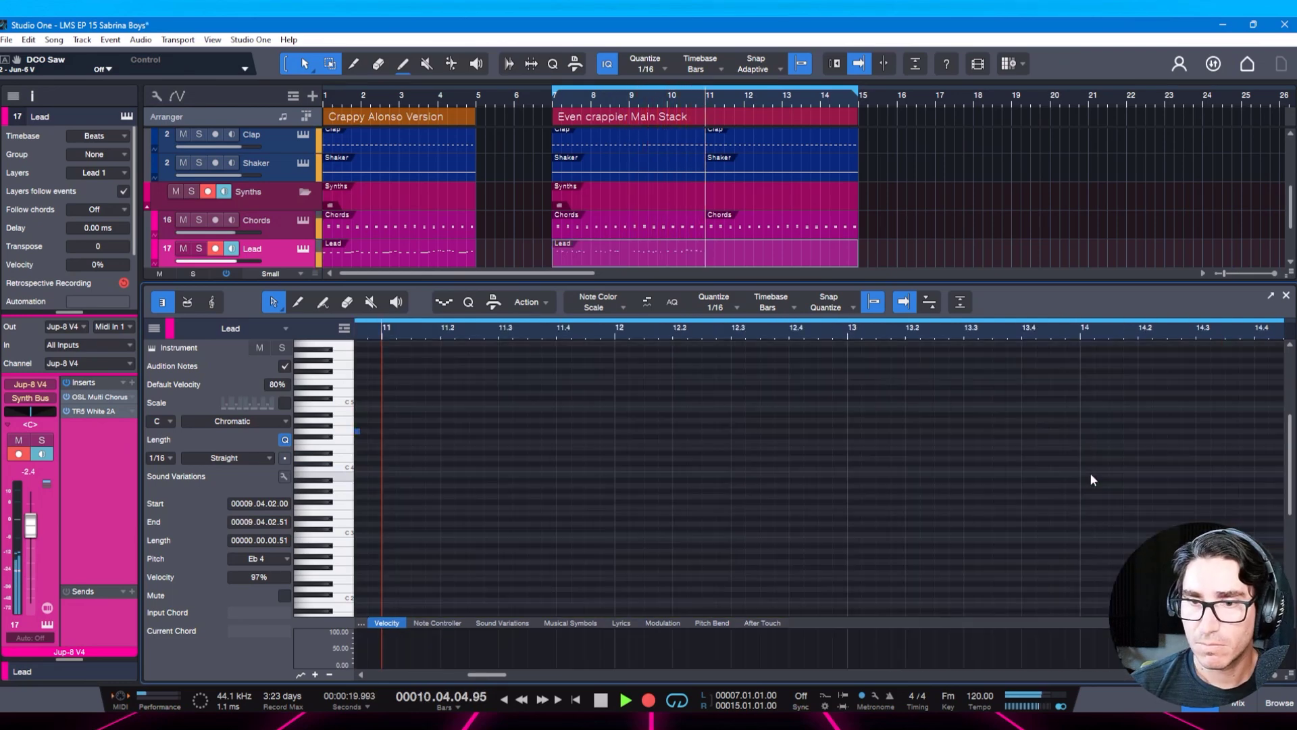
{"action": "scroll", "coordinate": [960, 472], "scroll_direction": "right", "scroll_amount": 3}
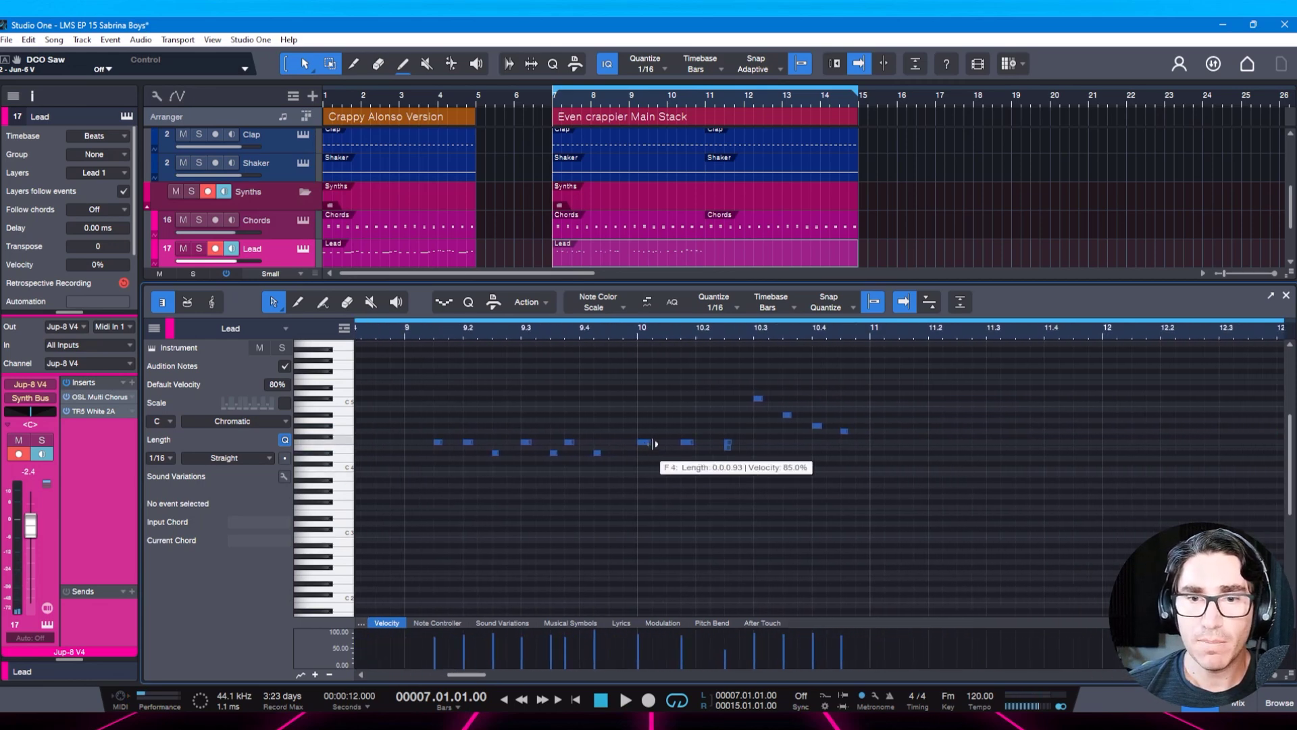
Correct the recorded notes at 10.2.3 to F4 and 10.3.1 to C5, checking them by ear from bar 10.
{"action": "left_click", "coordinate": [728, 446]}
{"action": "left_click", "coordinate": [638, 336]}
{"action": "key", "text": "space"}
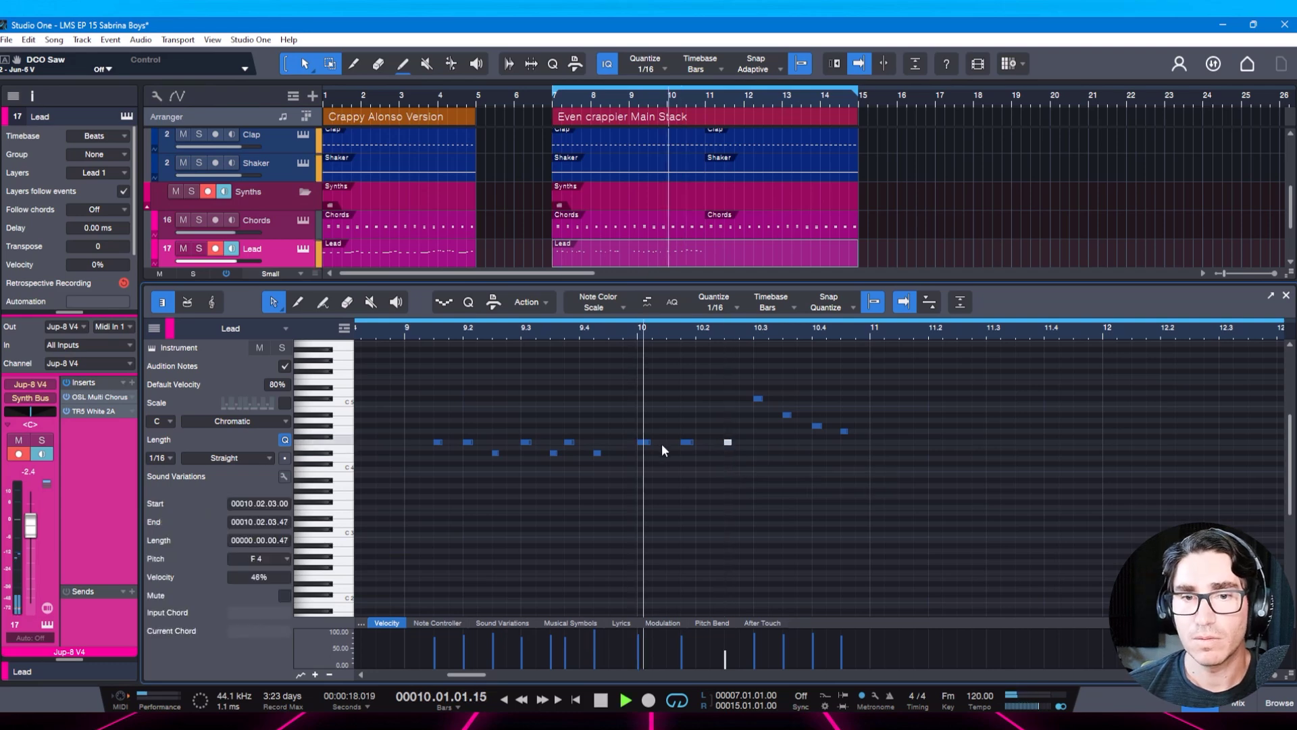
{"action": "key", "text": "space"}
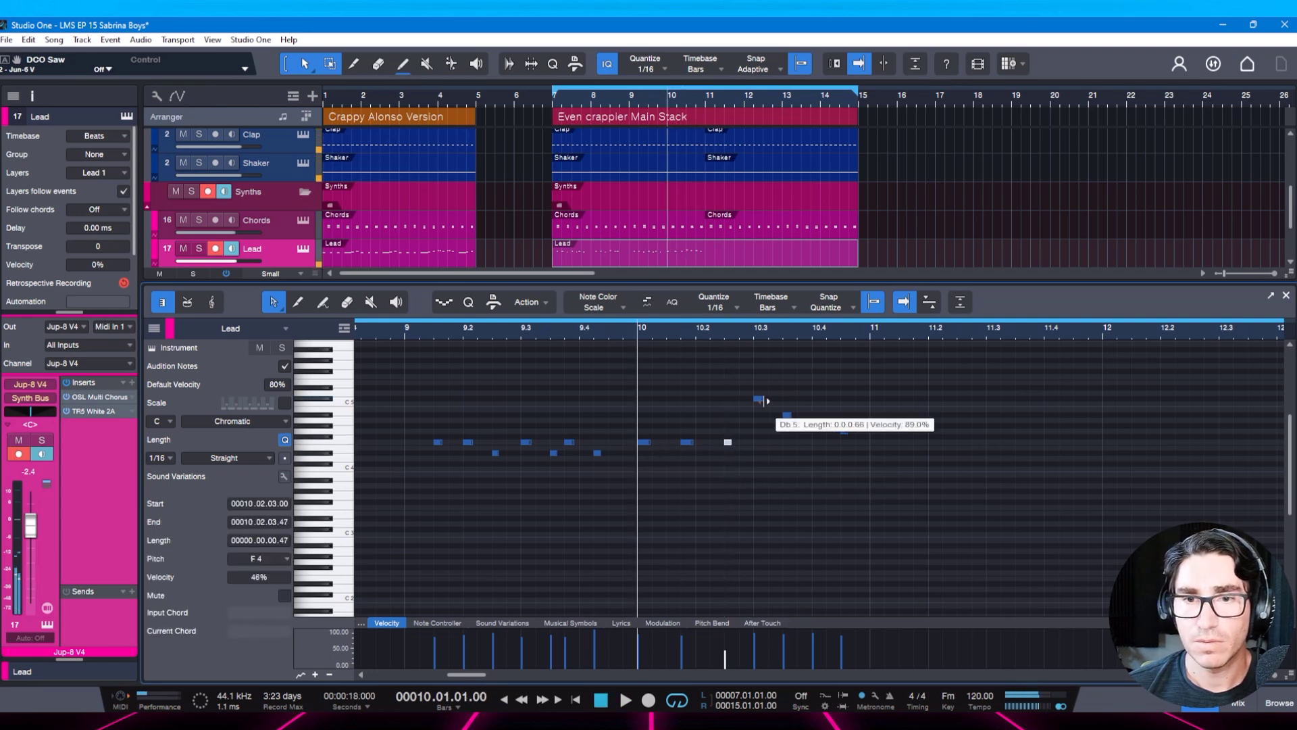
{"action": "left_click_drag", "start_coordinate": [763, 400], "coordinate": [761, 406]}
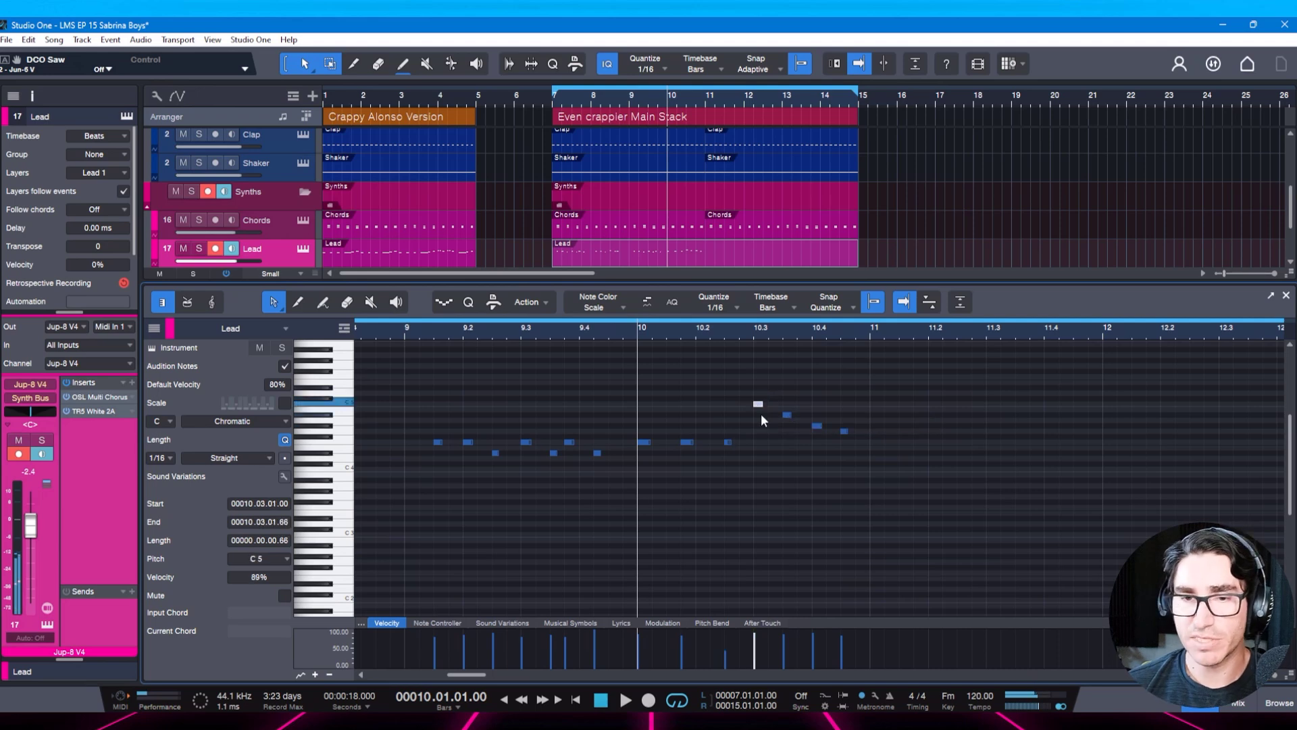
{"action": "key", "text": "space"}
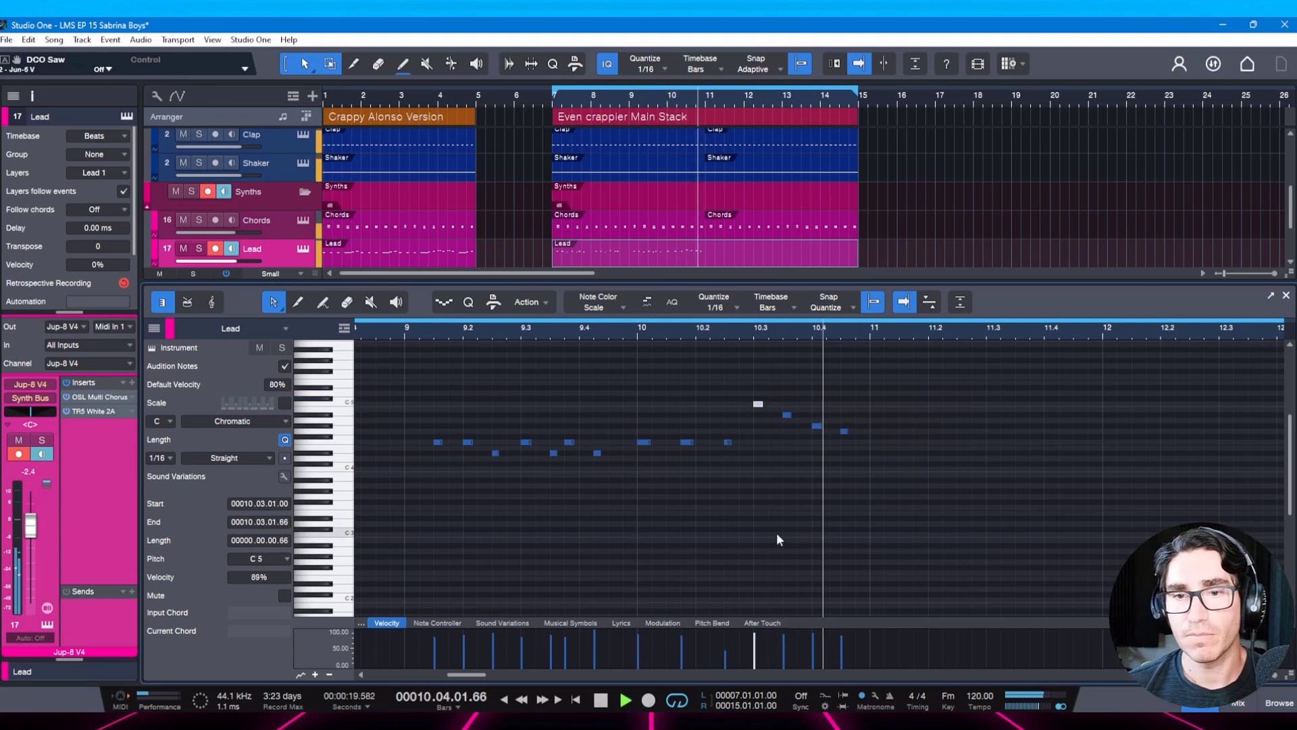
{"action": "key", "text": "space"}
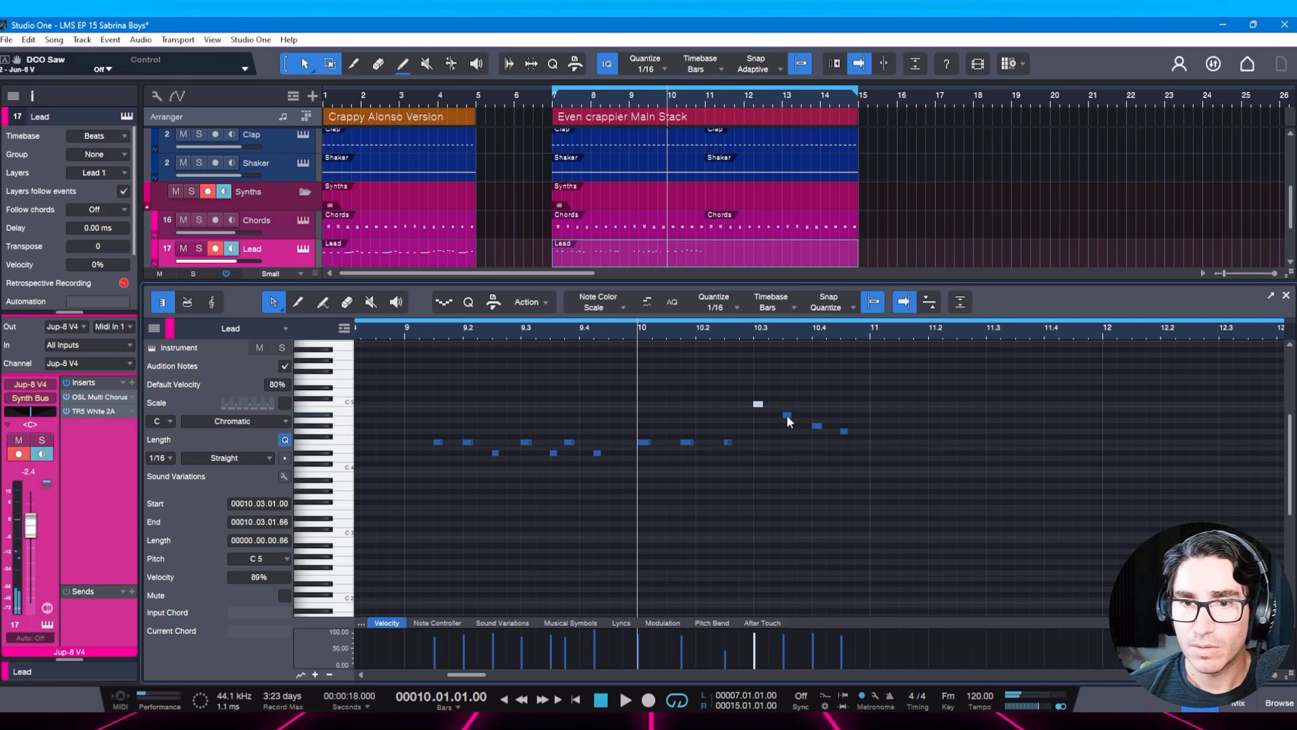
Lower the last three bar 10 notes to Ab4, G4 and Eb4, and play the phrase from bar 10.
{"action": "left_click_drag", "start_coordinate": [786, 415], "coordinate": [788, 424]}
{"action": "key", "text": "Right"}
{"action": "key", "text": "Down"}
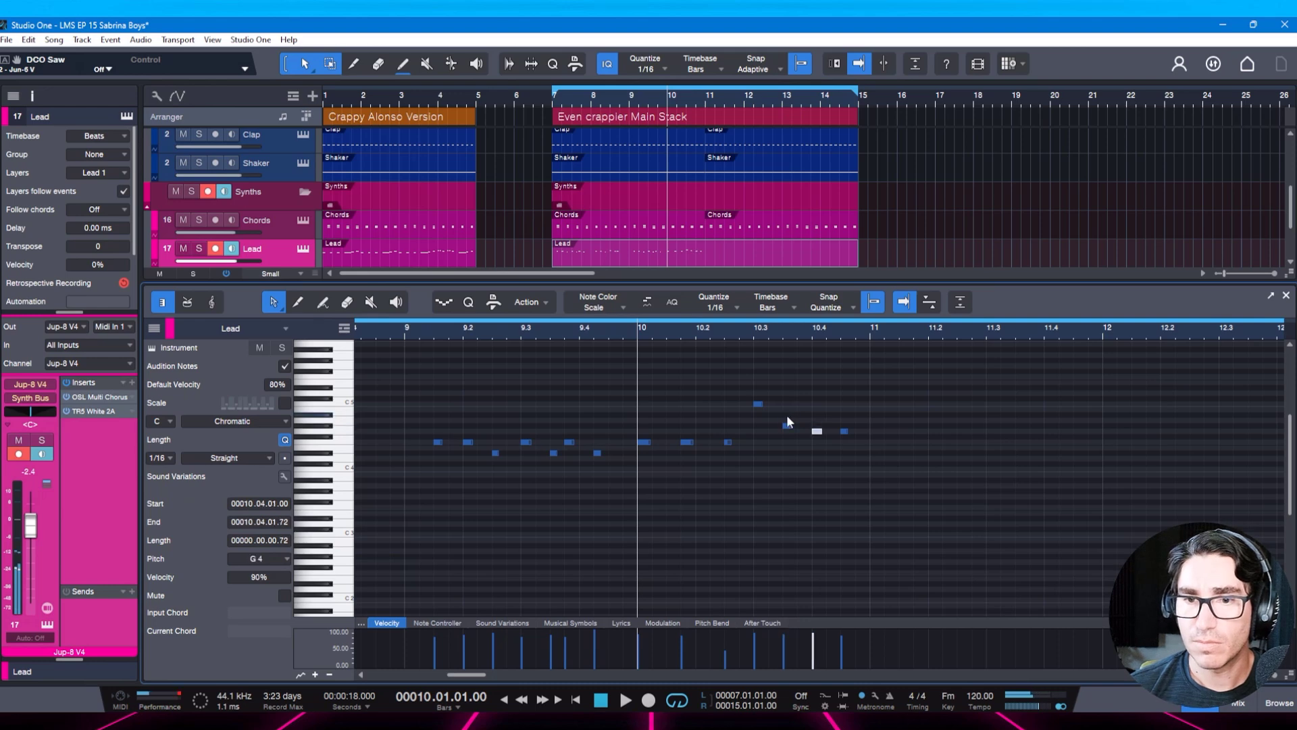
{"action": "key", "text": "Right"}
{"action": "key", "text": "Down"}
{"action": "key", "text": "Down"}
{"action": "key", "text": "Down"}
{"action": "key", "text": "Down"}
{"action": "key", "text": "space"}
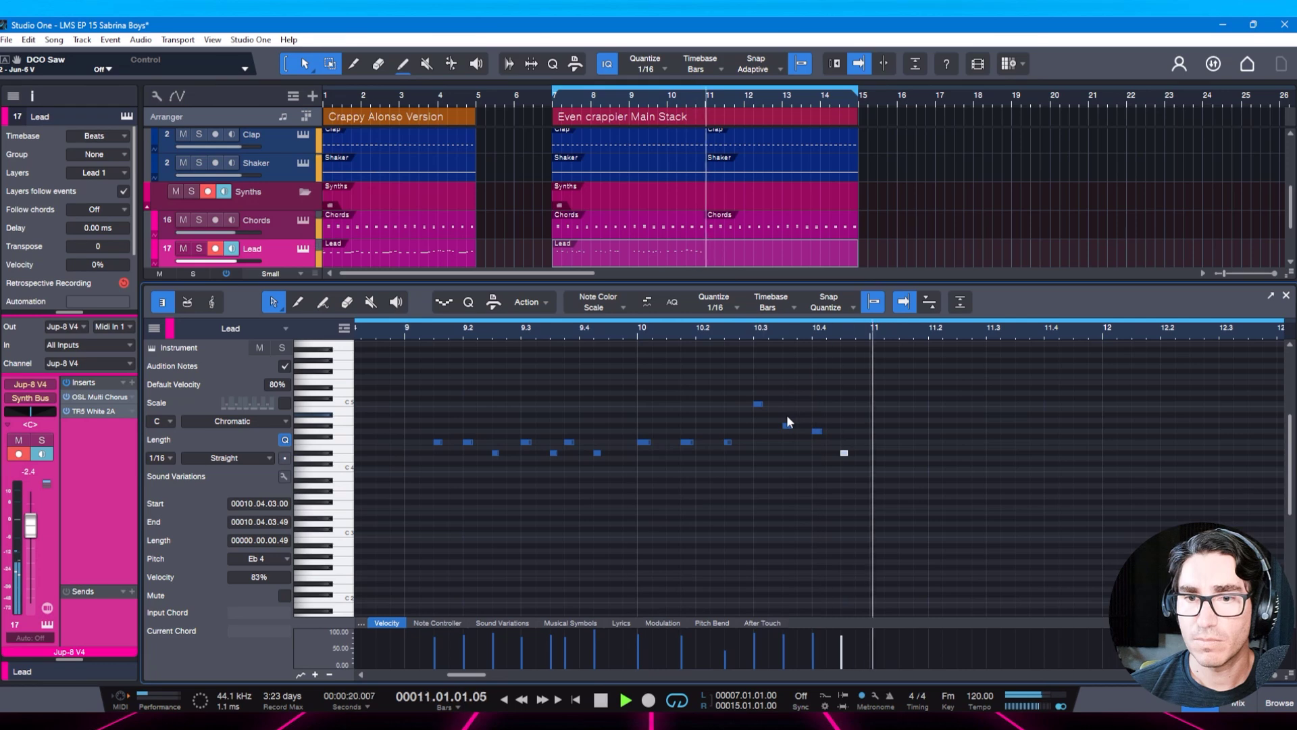
{"action": "key", "text": "space"}
Play the bar 10 phrase with the Lead track soloed and again in the full mix to compare.
{"action": "key", "text": "space"}
{"action": "key", "text": "space"}
{"action": "key", "text": "s"}
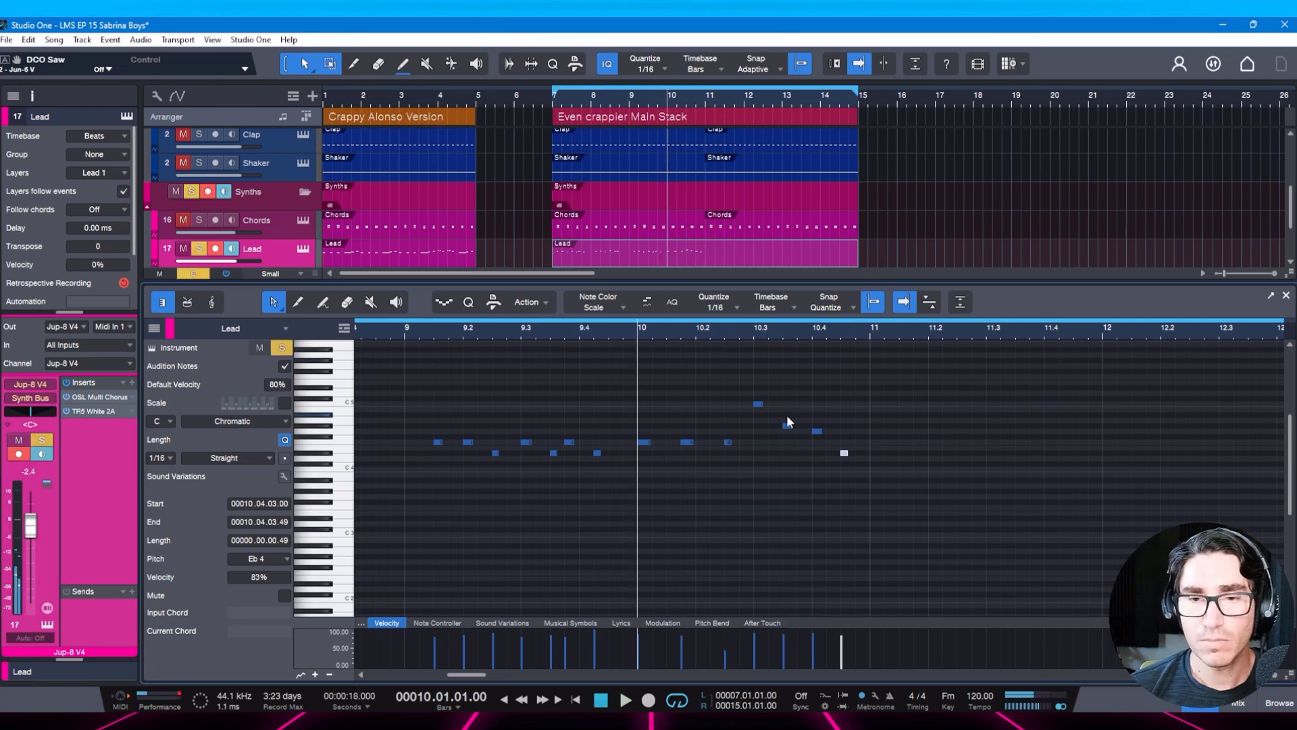
{"action": "key", "text": "space"}
{"action": "key", "text": "space"}
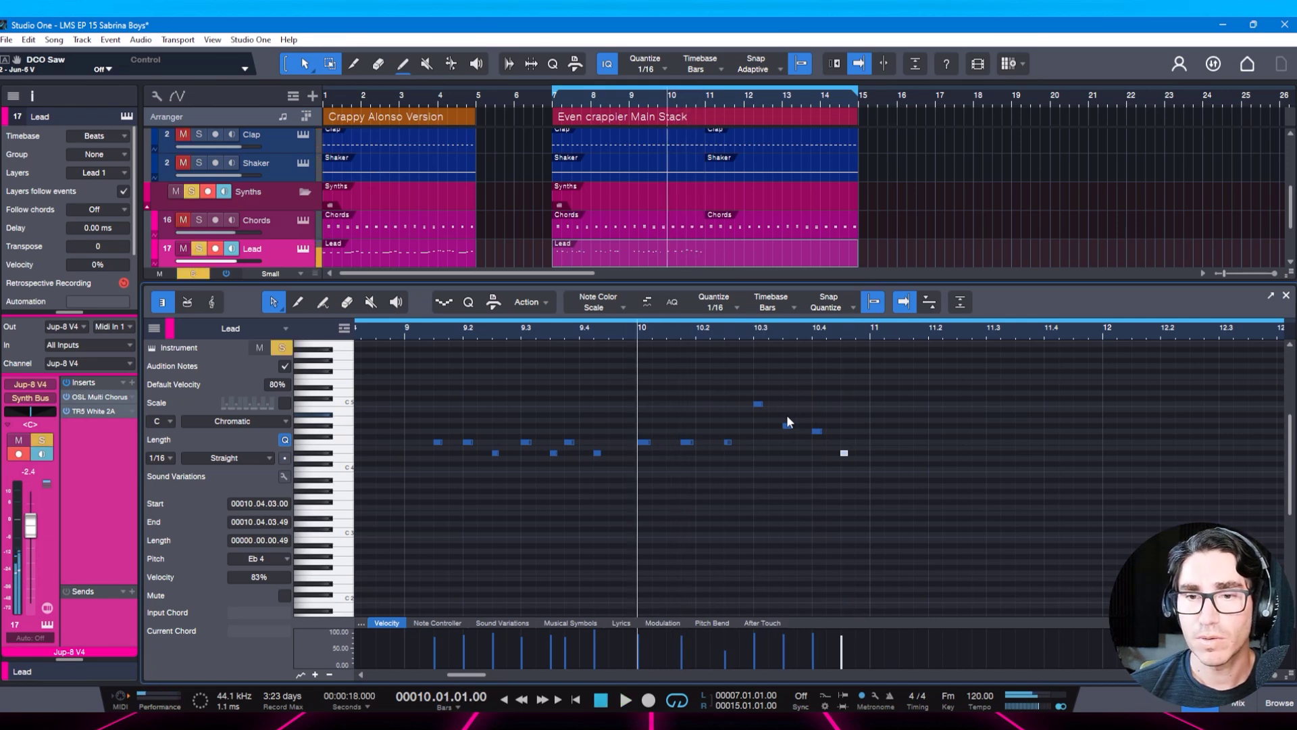
{"action": "key", "text": "ctrl+s"}
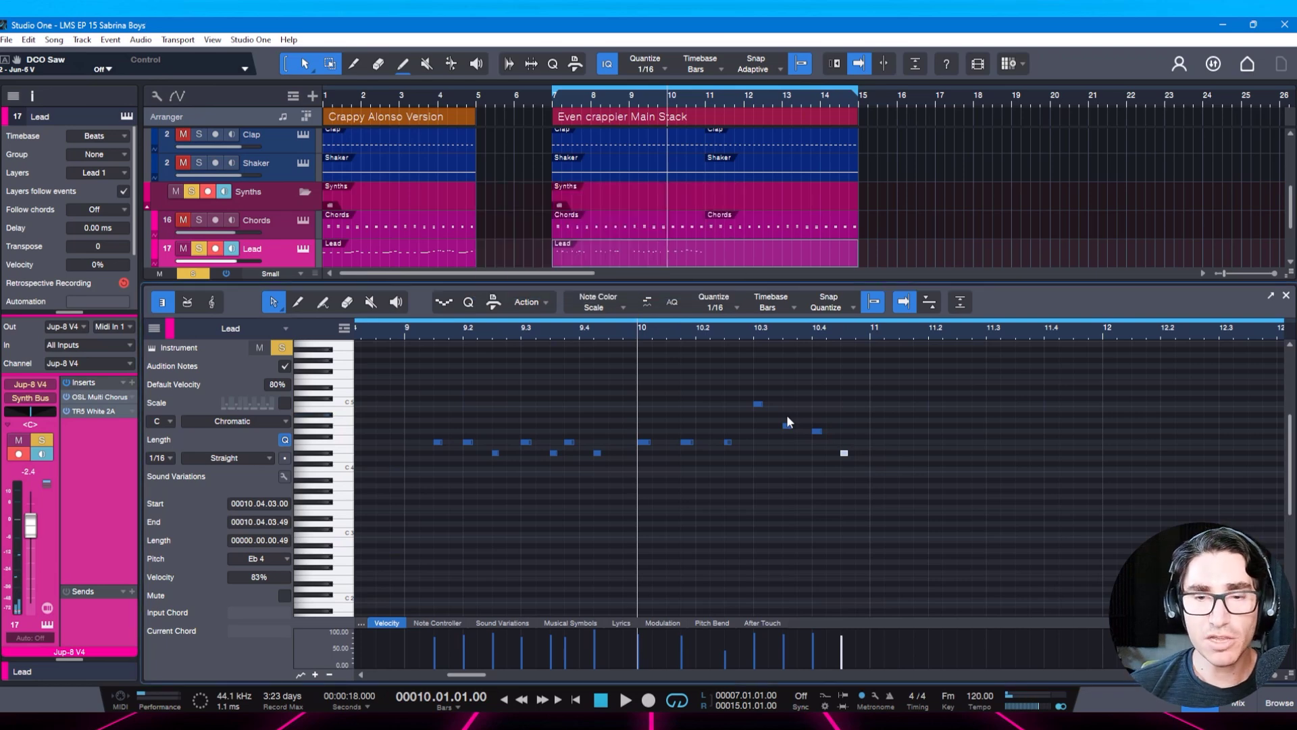
{"action": "key", "text": "s"}
{"action": "key", "text": "space"}
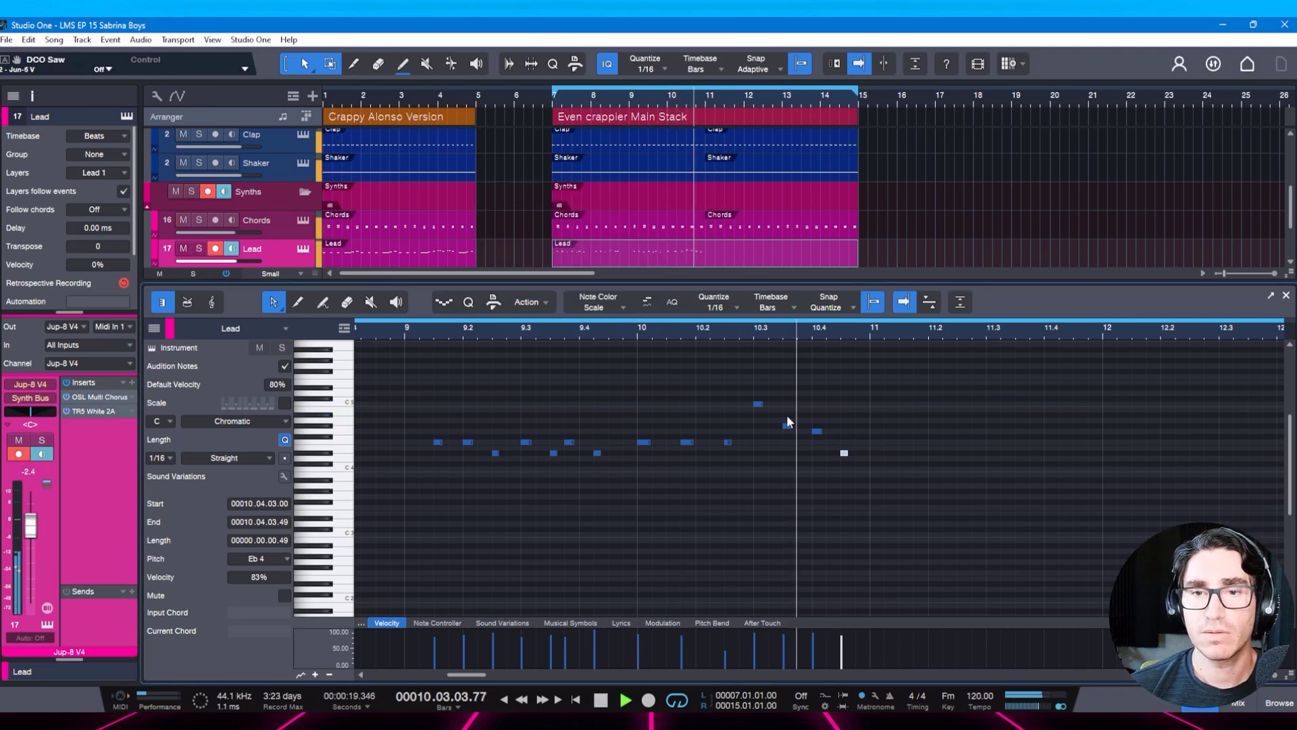
{"action": "key", "text": "space"}
{"action": "key", "text": "space"}
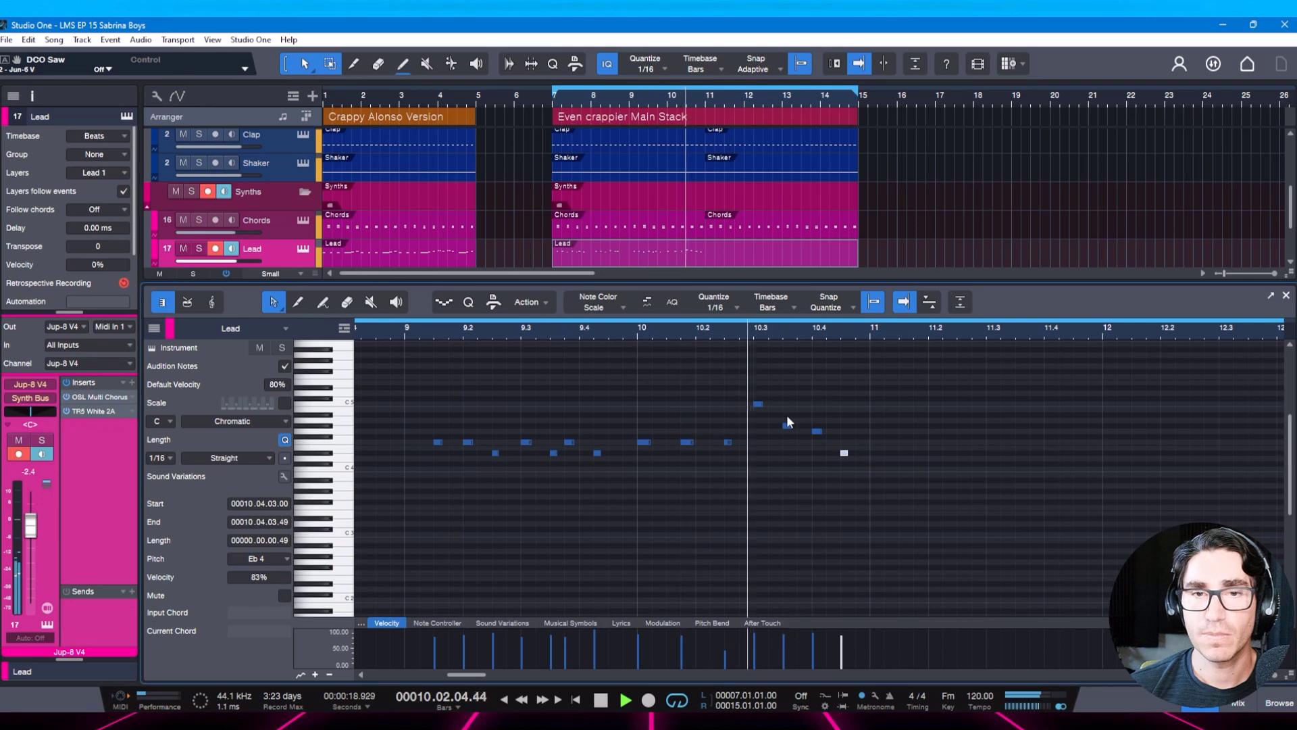
{"action": "key", "text": "space"}
Mute the ePiano track and replay the lead phrase from bar 10 without it.
{"action": "scroll", "coordinate": [609, 225], "scroll_direction": "down", "scroll_amount": 3}
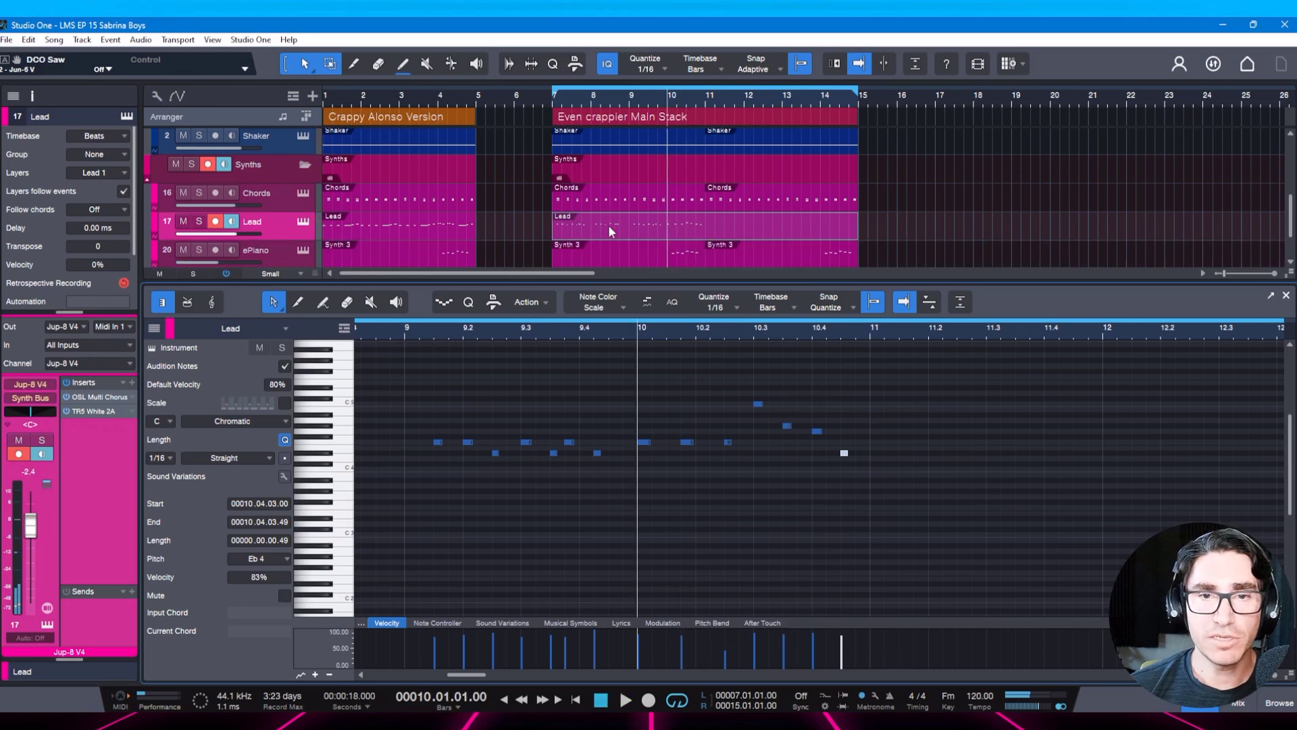
{"action": "left_click", "coordinate": [182, 193]}
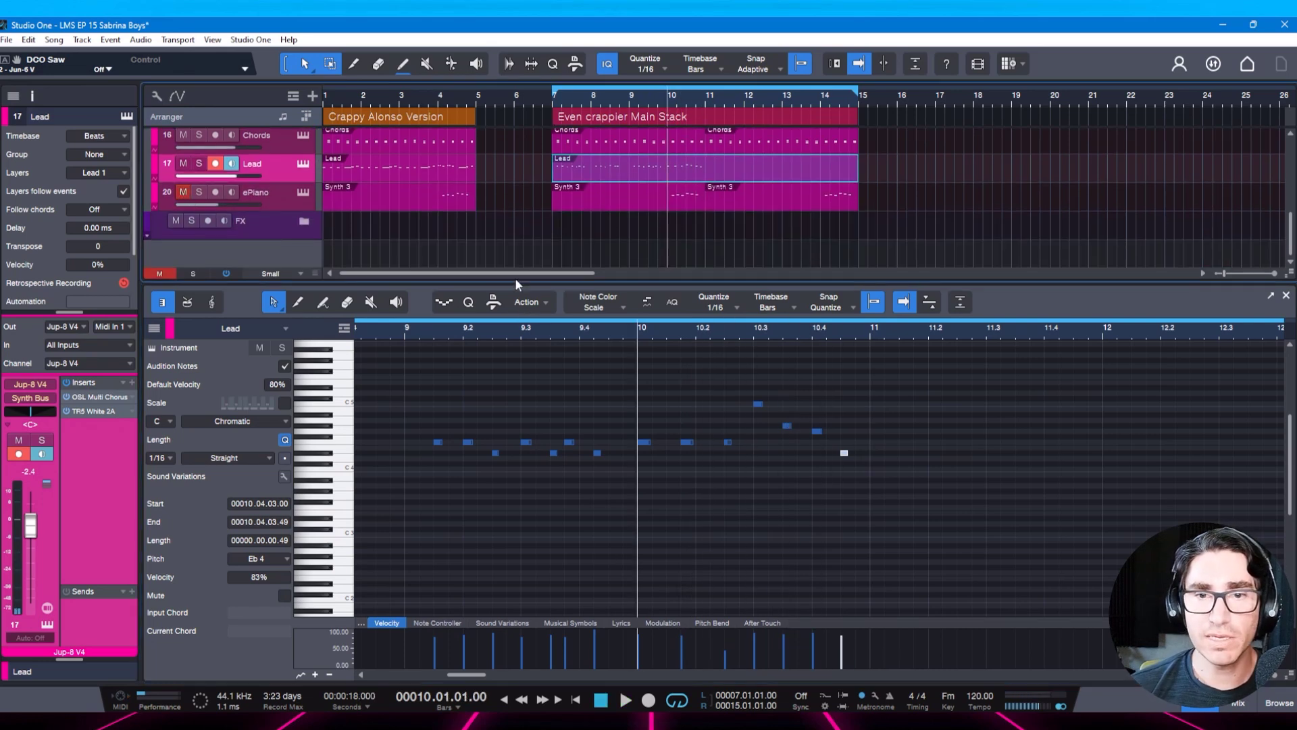
{"action": "key", "text": "space"}
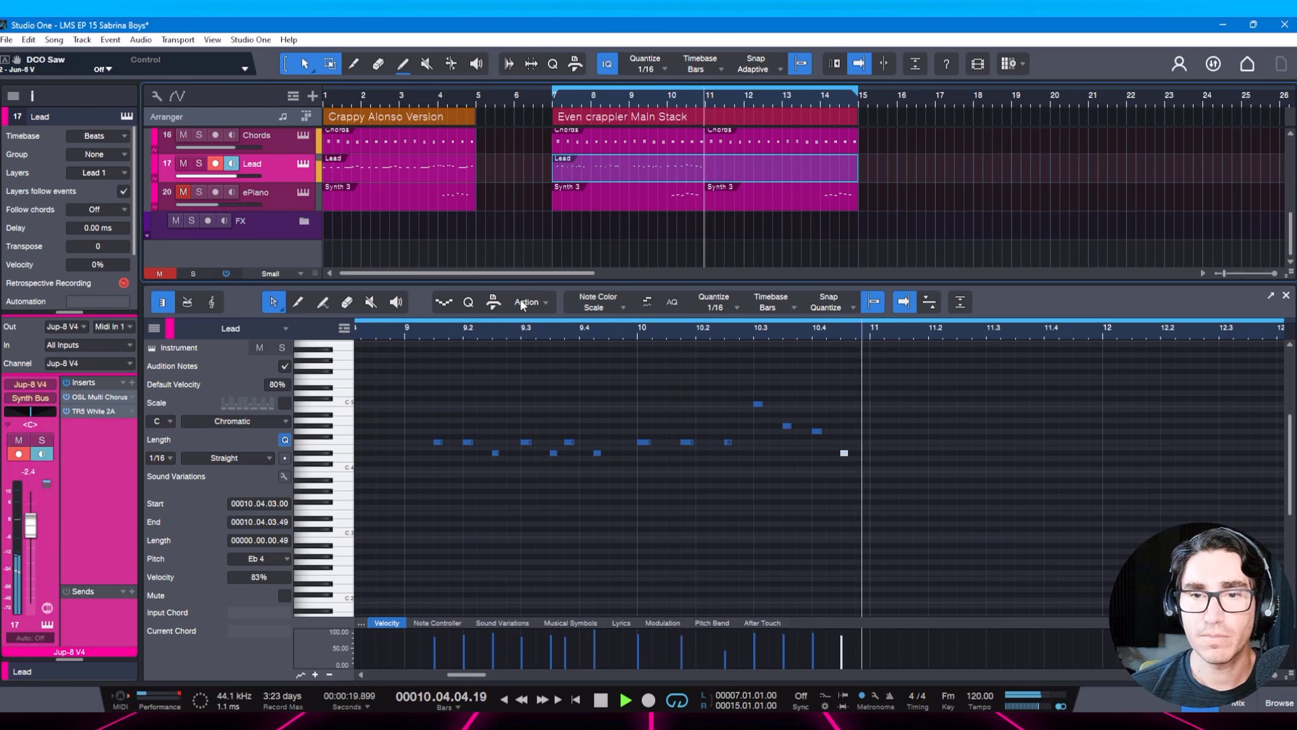
{"action": "key", "text": "space"}
{"action": "key", "text": "space"}
{"action": "key", "text": "space"}
{"action": "key", "text": "space"}
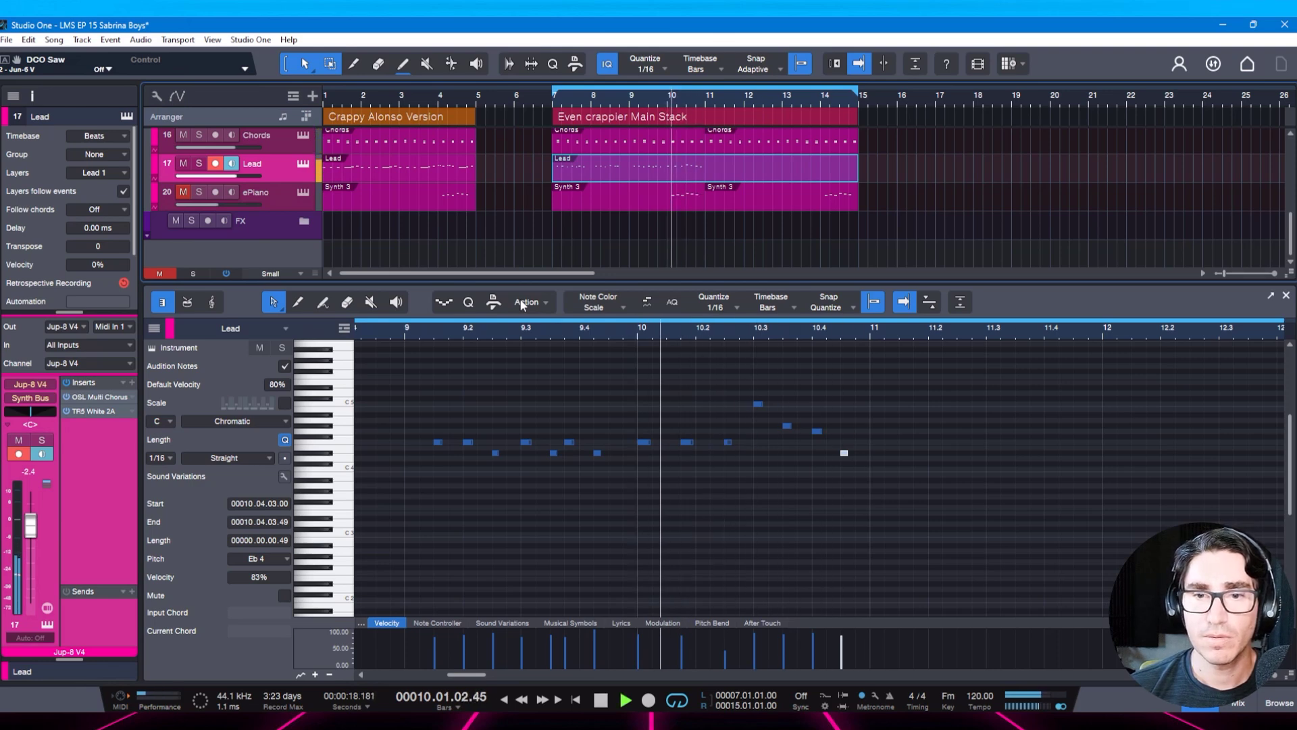
{"action": "key", "text": "space"}
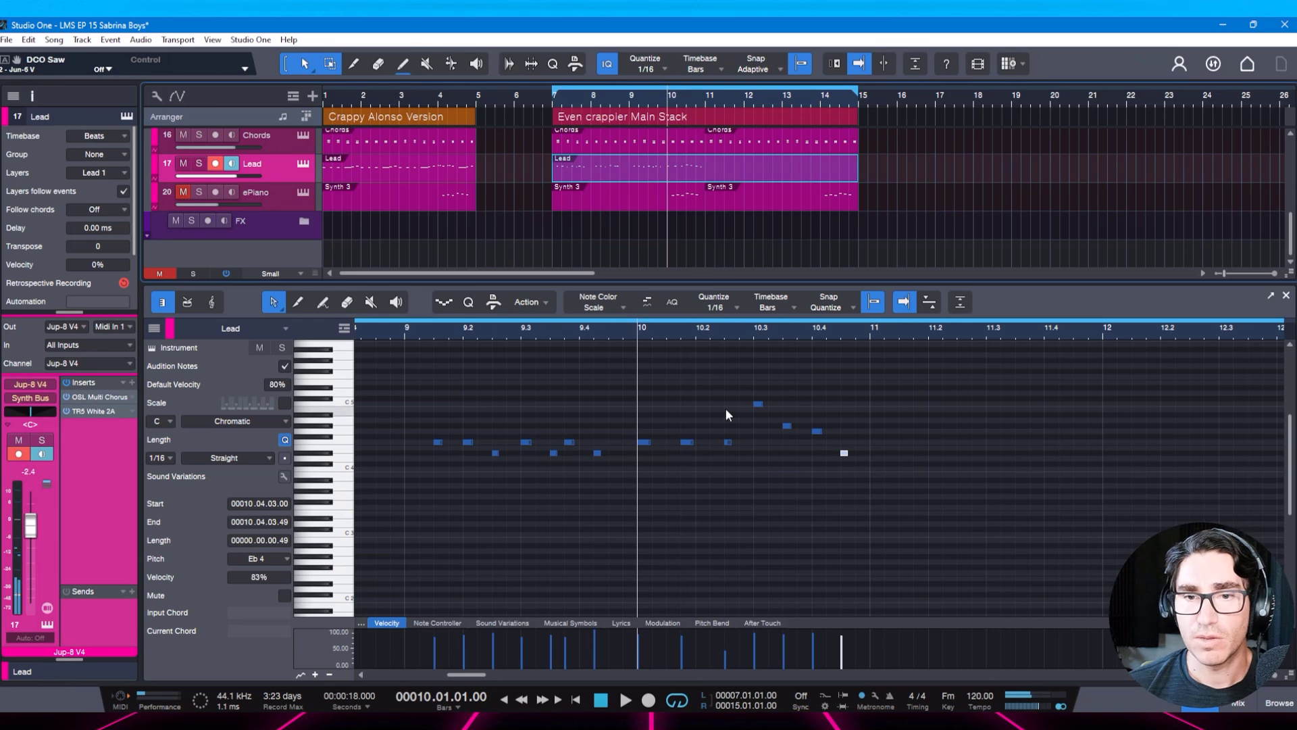
{"action": "scroll", "coordinate": [794, 463], "scroll_direction": "up", "scroll_amount": 2}
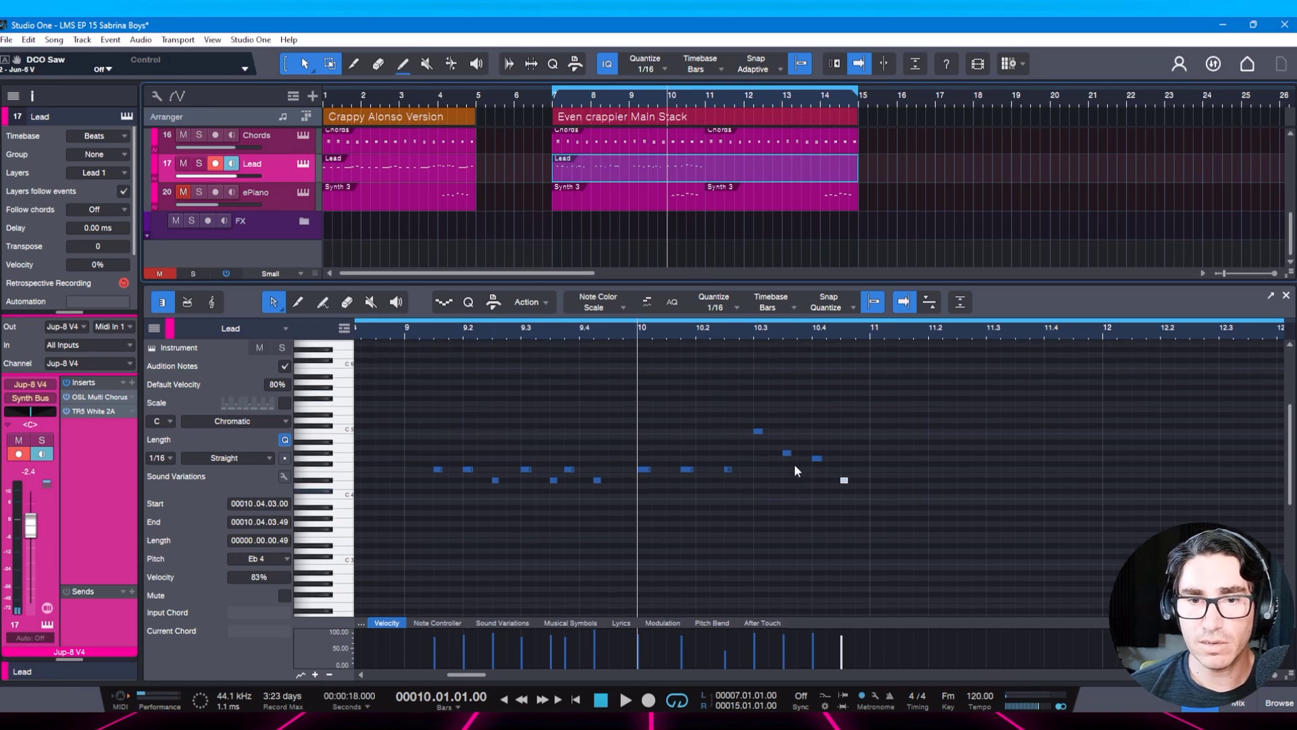
{"action": "key", "text": "space"}
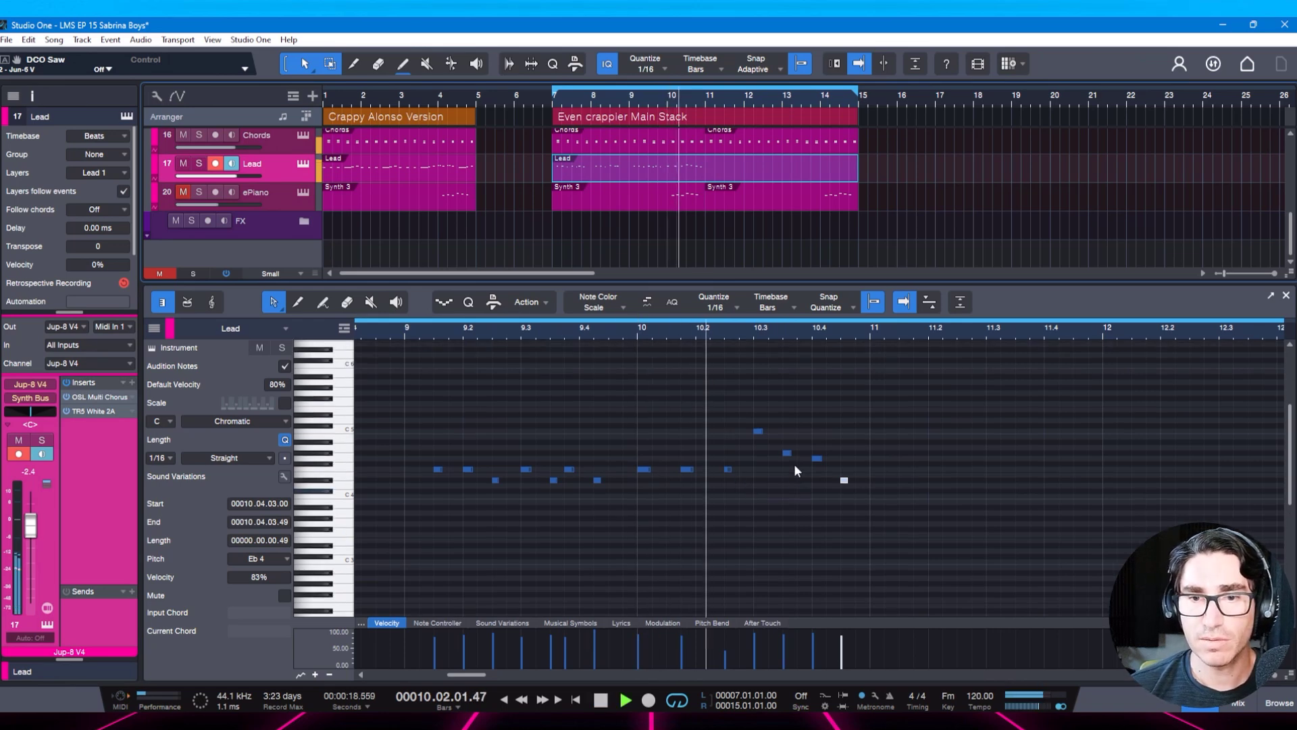
{"action": "key", "text": "space"}
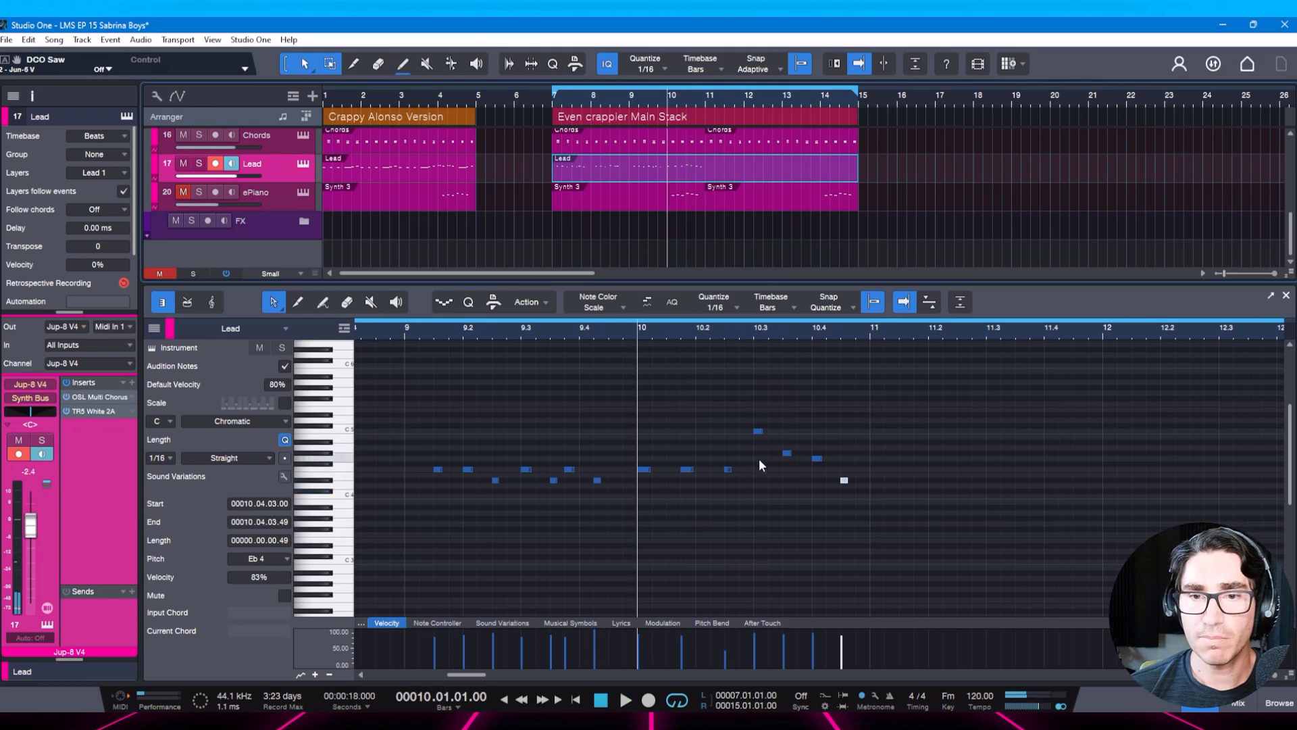
Try the note at 10.3.3 on Db5 and settle it on C5, playing the phrase from bar 10.
{"action": "left_click", "coordinate": [787, 452]}
{"action": "key", "text": "Up"}
{"action": "key", "text": "Up"}
{"action": "key", "text": "Up"}
{"action": "key", "text": "Up"}
{"action": "key", "text": "Up"}
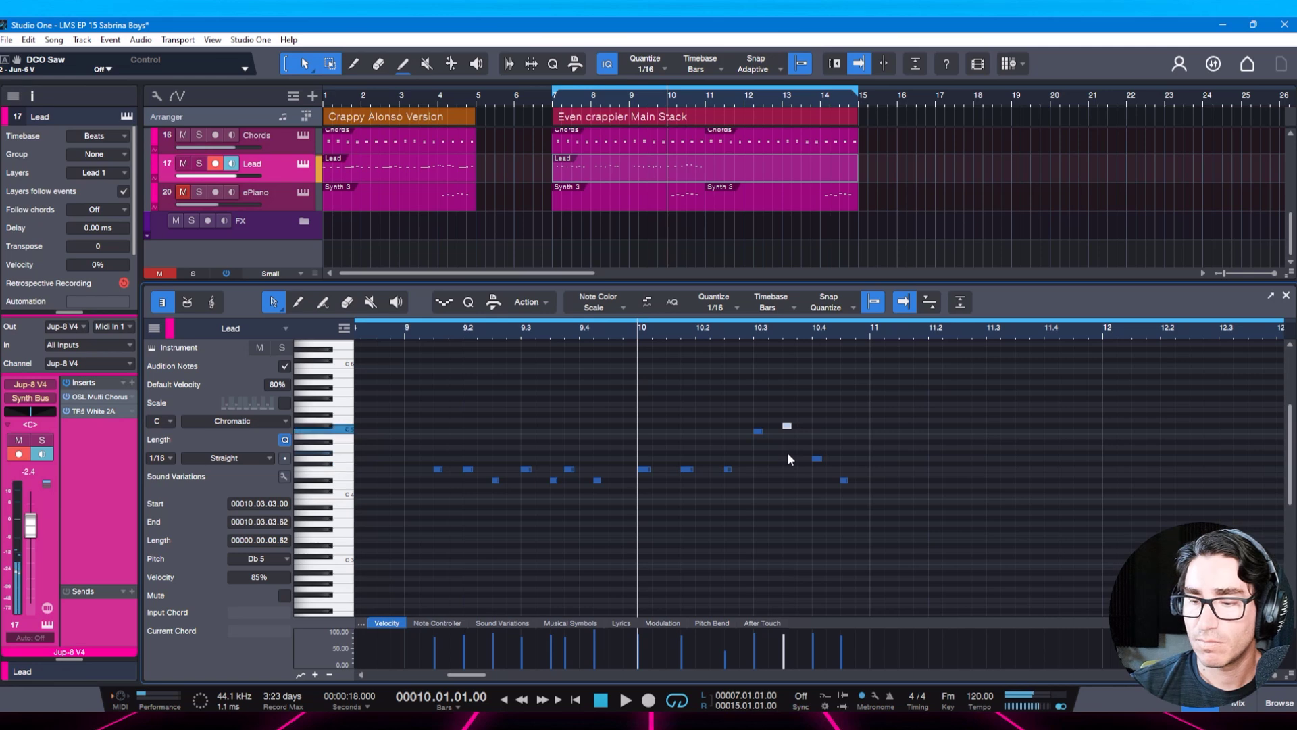
{"action": "left_click_drag", "start_coordinate": [794, 424], "coordinate": [788, 429]}
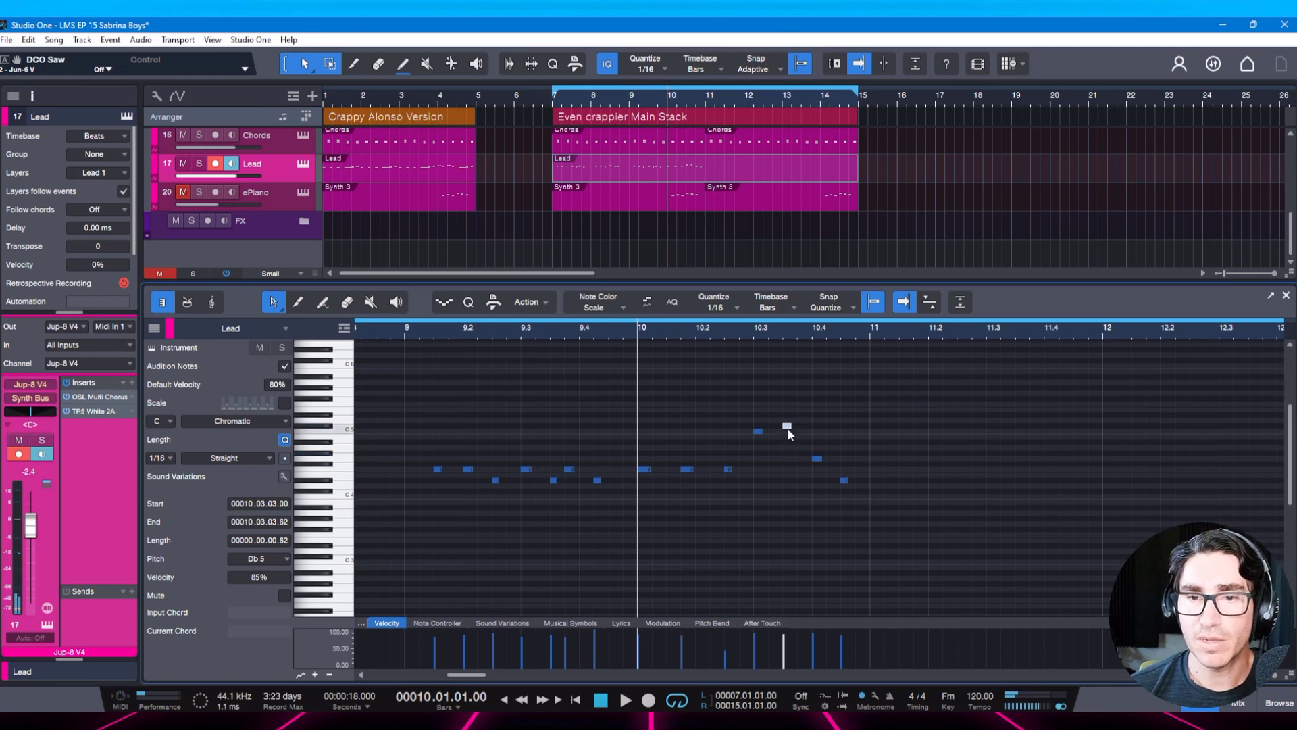
{"action": "key", "text": "space"}
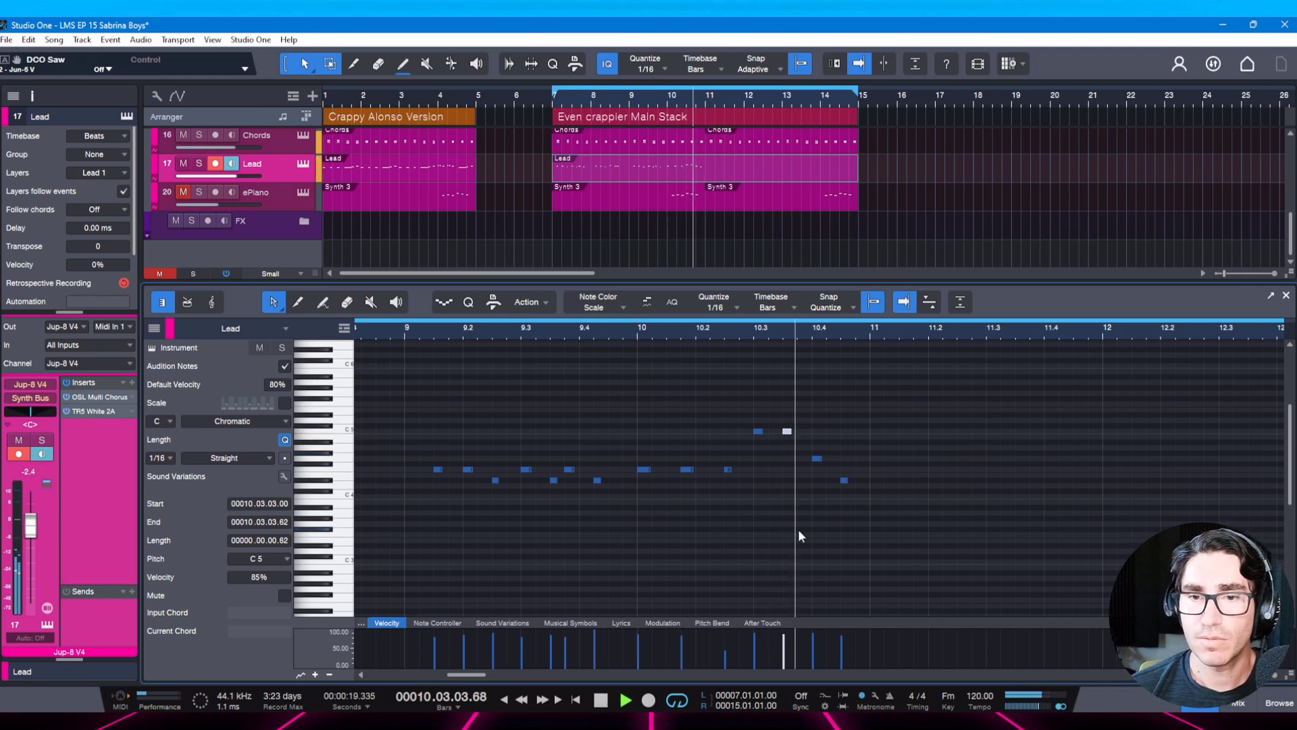
{"action": "key", "text": "space"}
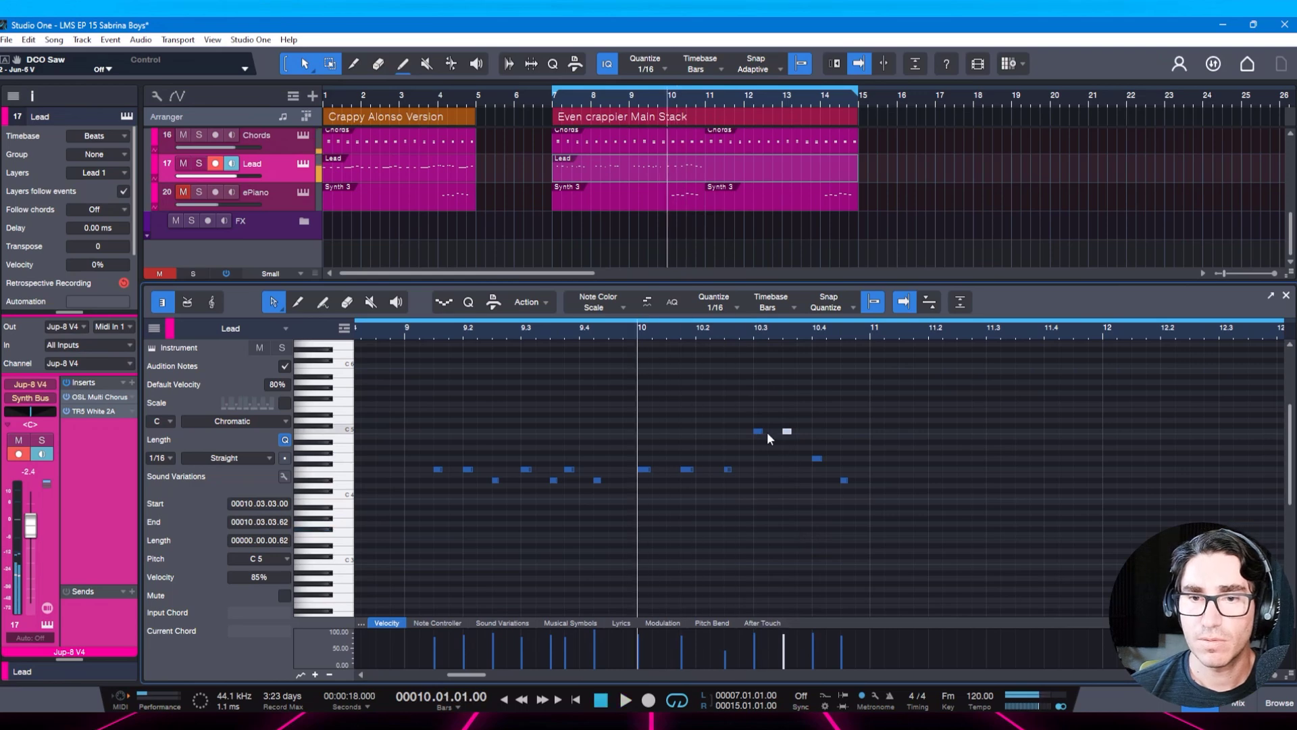
Shift the C5 note at 10.3.1 to start at 10.3.2 with a full sixteenth length, and play the result.
{"action": "left_click_drag", "start_coordinate": [762, 431], "coordinate": [769, 432]}
{"action": "key", "text": "alt+Right"}
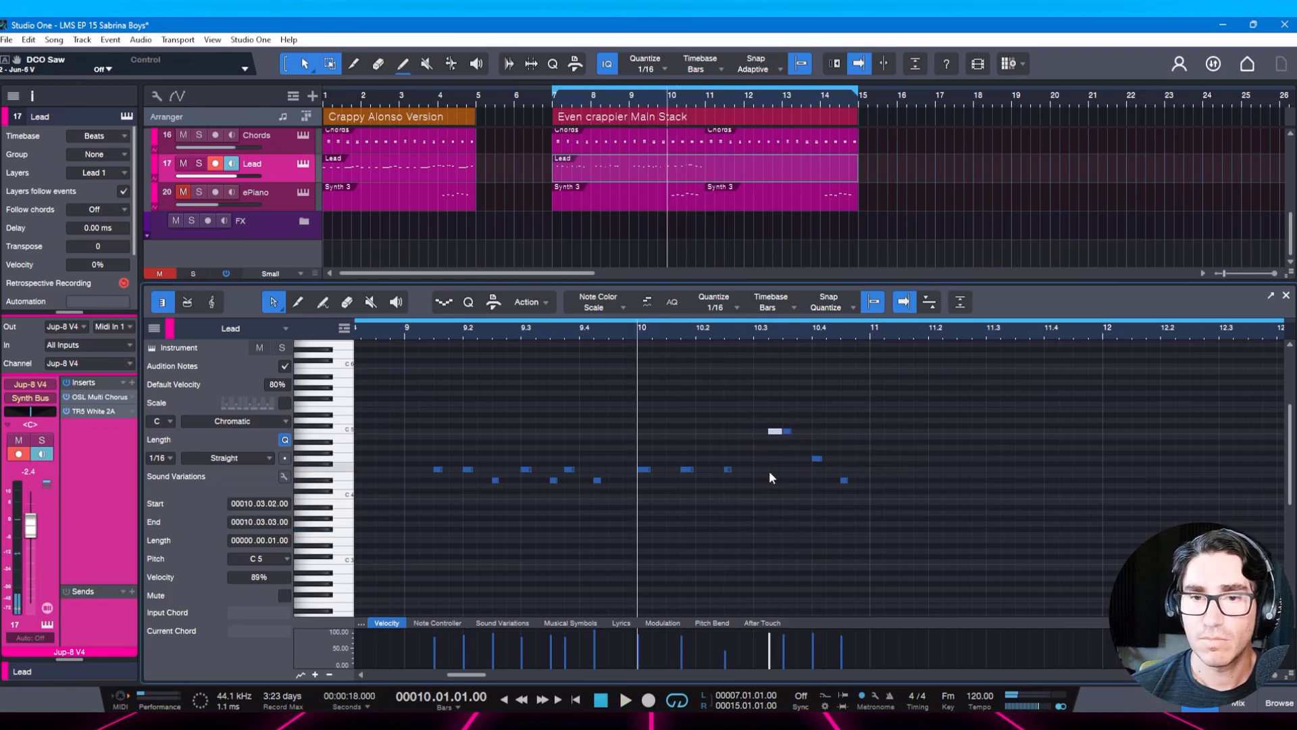
{"action": "key", "text": "space"}
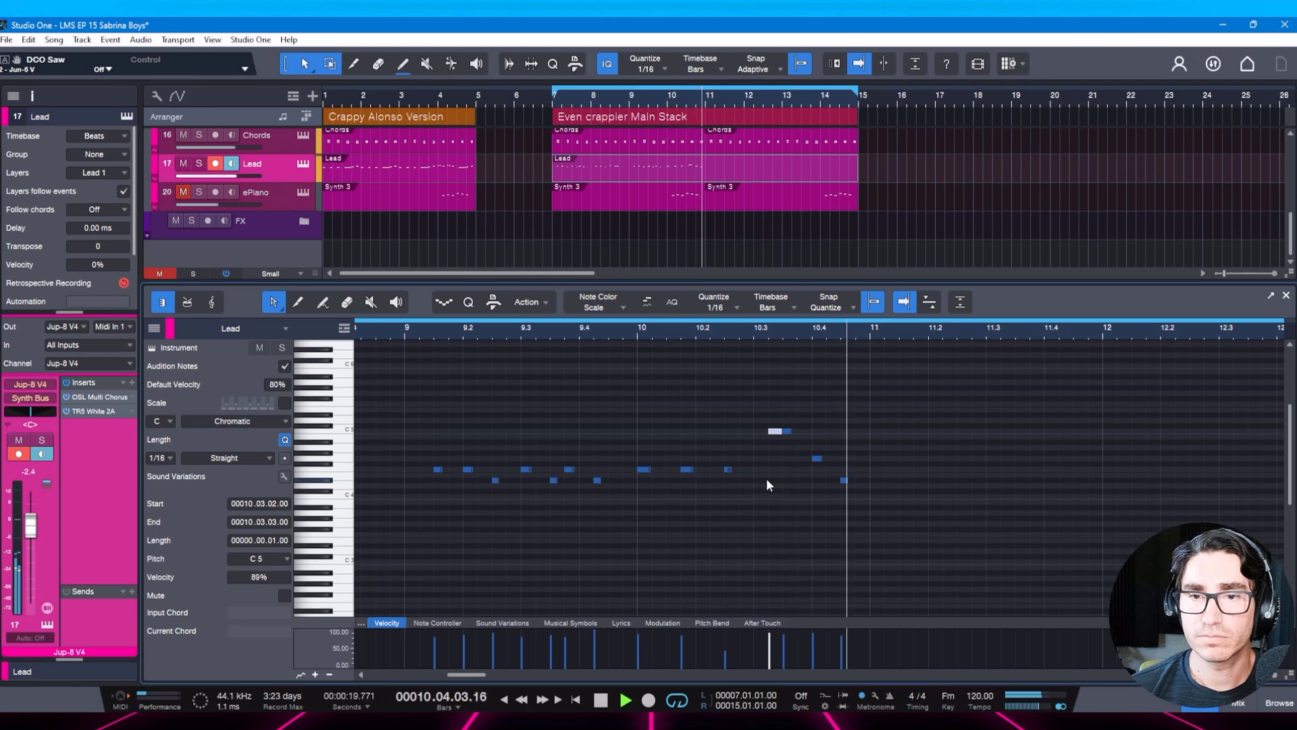
{"action": "key", "text": "space"}
Lower the note at 10.3.3 to Bb4 and listen to the phrase from bar 10.
{"action": "left_click", "coordinate": [787, 432]}
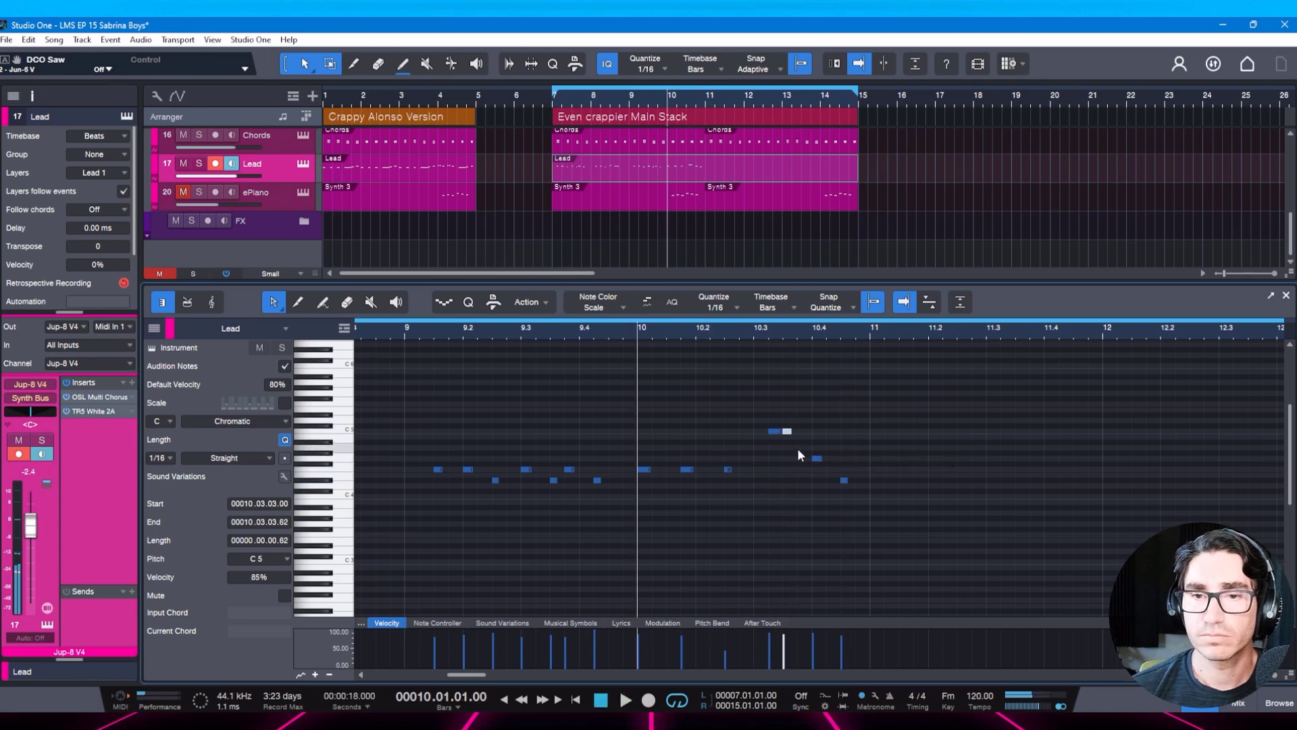
{"action": "key", "text": "Down"}
{"action": "key", "text": "Down"}
{"action": "key", "text": "space"}
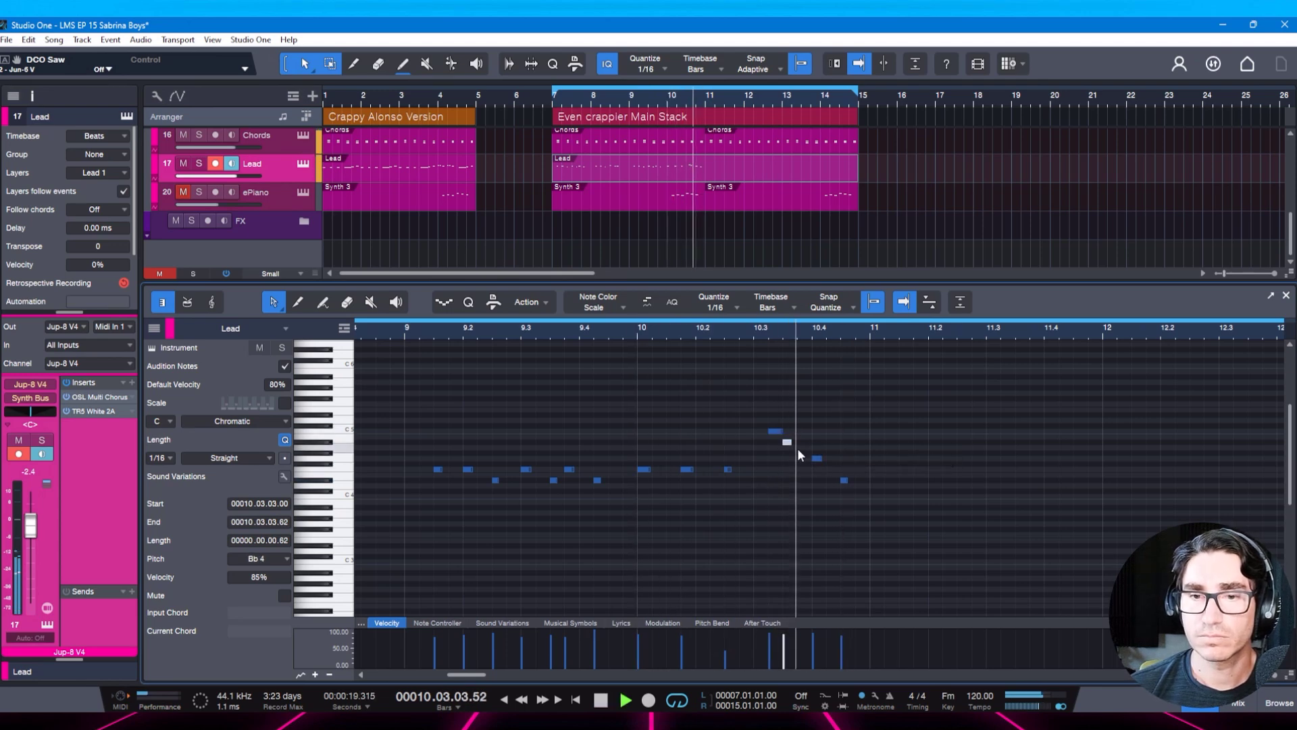
{"action": "key", "text": "space"}
{"action": "key", "text": "space"}
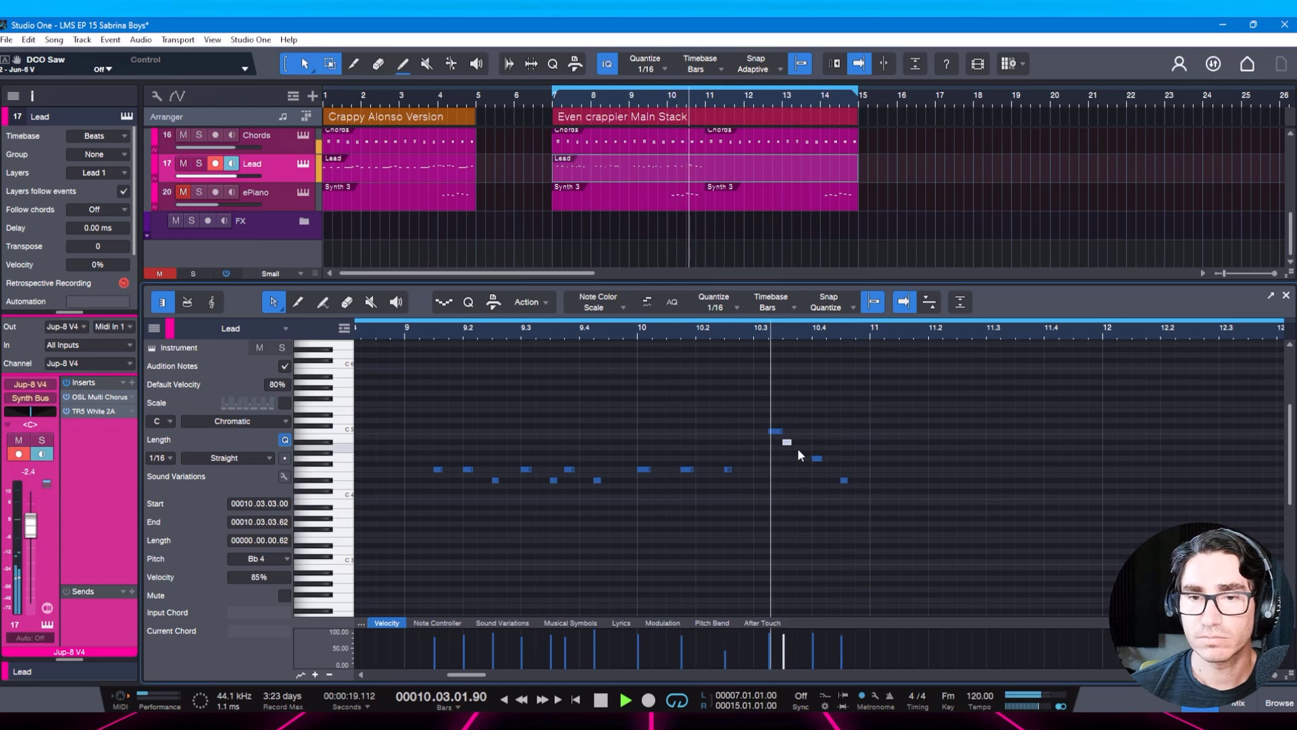
{"action": "key", "text": "space"}
Raise the note at 10.4.1 to Ab4 and check the descending line by ear.
{"action": "key", "text": "Right"}
{"action": "key", "text": "Up"}
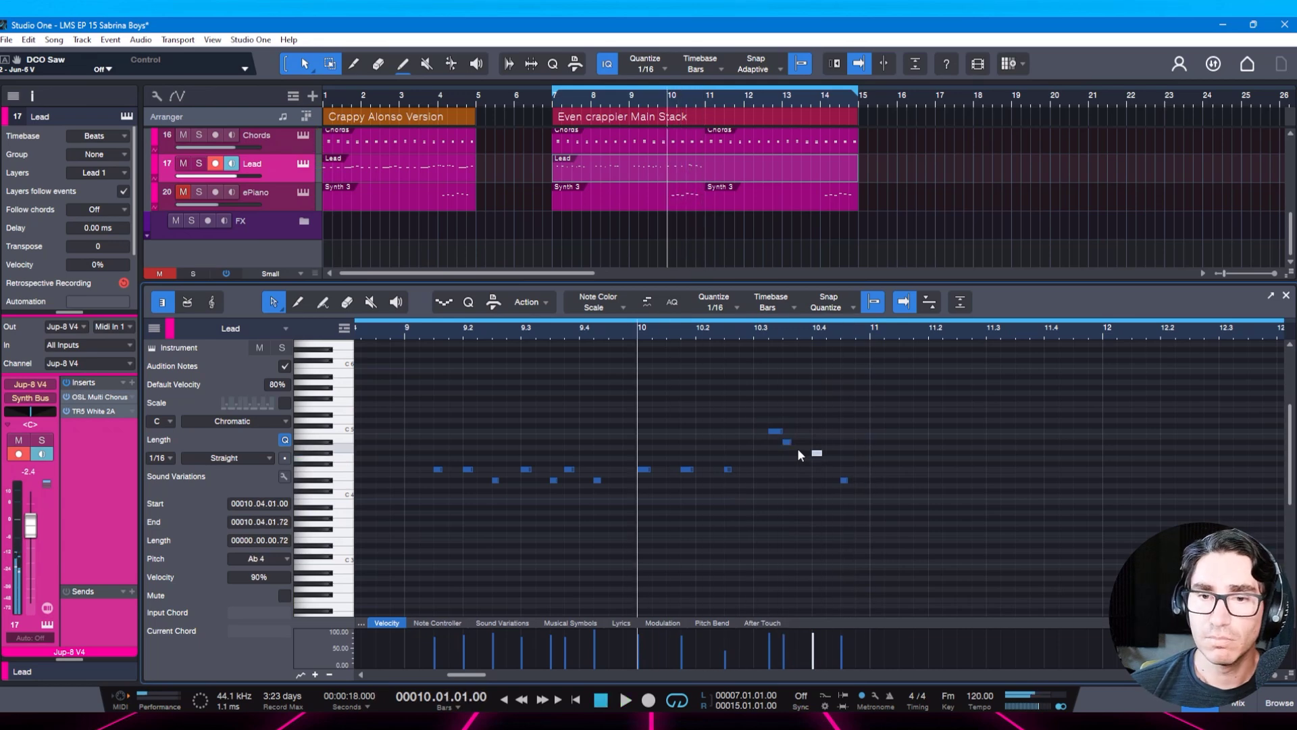
{"action": "key", "text": "space"}
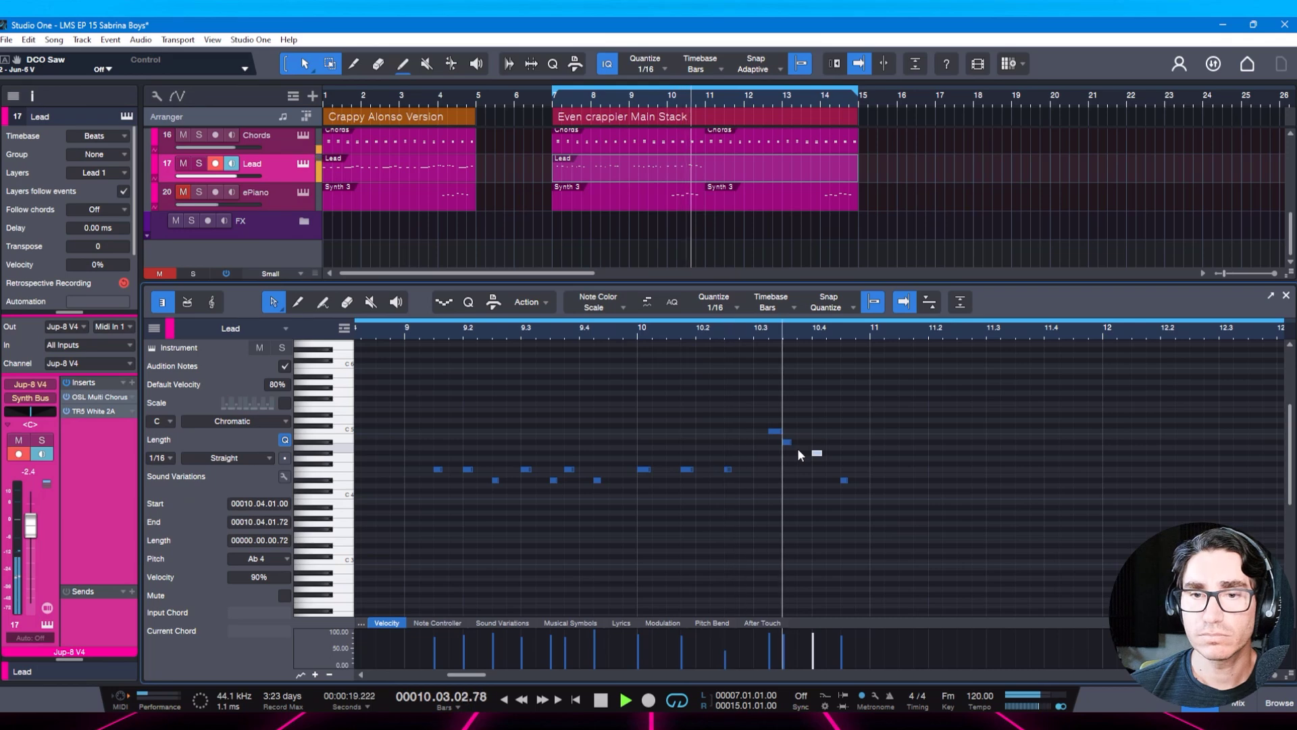
{"action": "key", "text": "space"}
Raise the last note of the lead phrase, at 10.4.3, to C5.
{"action": "key", "text": "Right"}
{"action": "key", "text": "Up"}
{"action": "key", "text": "Up"}
{"action": "key", "text": "Up"}
{"action": "key", "text": "Up"}
{"action": "key", "text": "Up"}
{"action": "key", "text": "Up"}
{"action": "key", "text": "Up"}
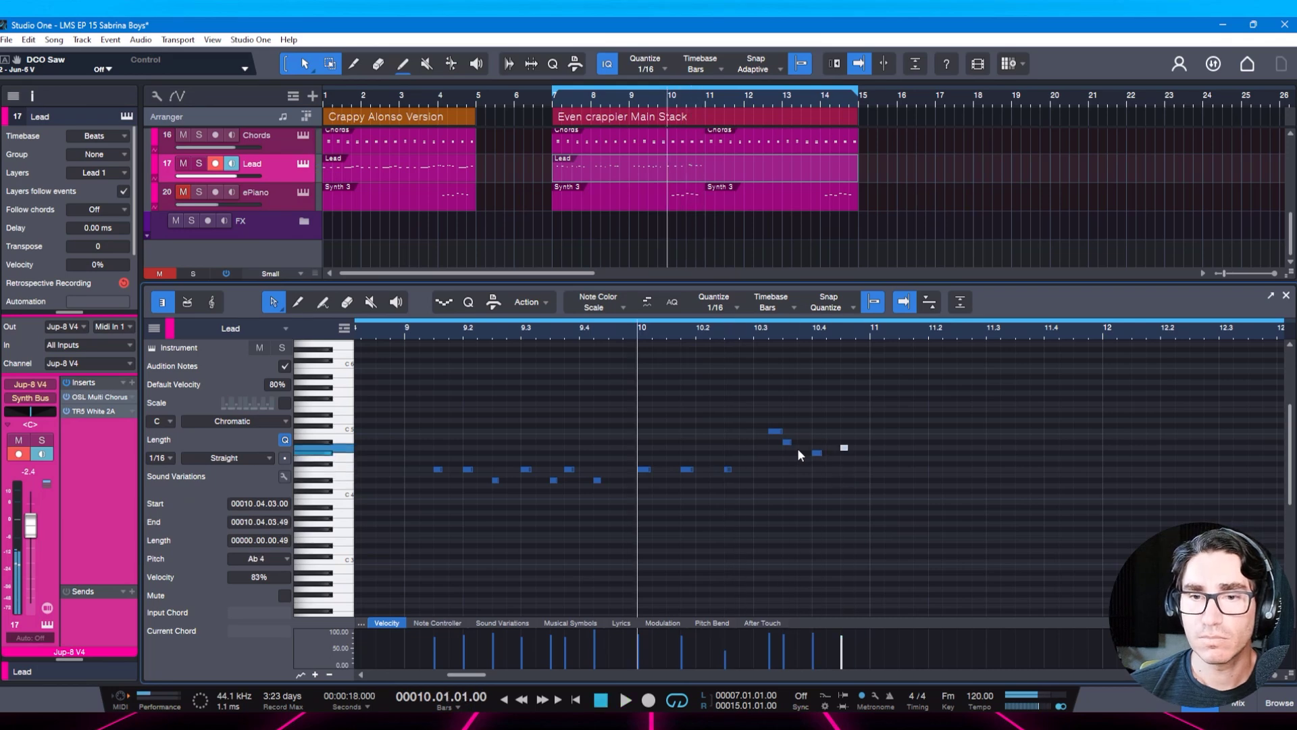
{"action": "key", "text": "Up"}
{"action": "key", "text": "Up"}
Play the lead phrase from bar 10 to check its new ending and save the song.
{"action": "key", "text": "space"}
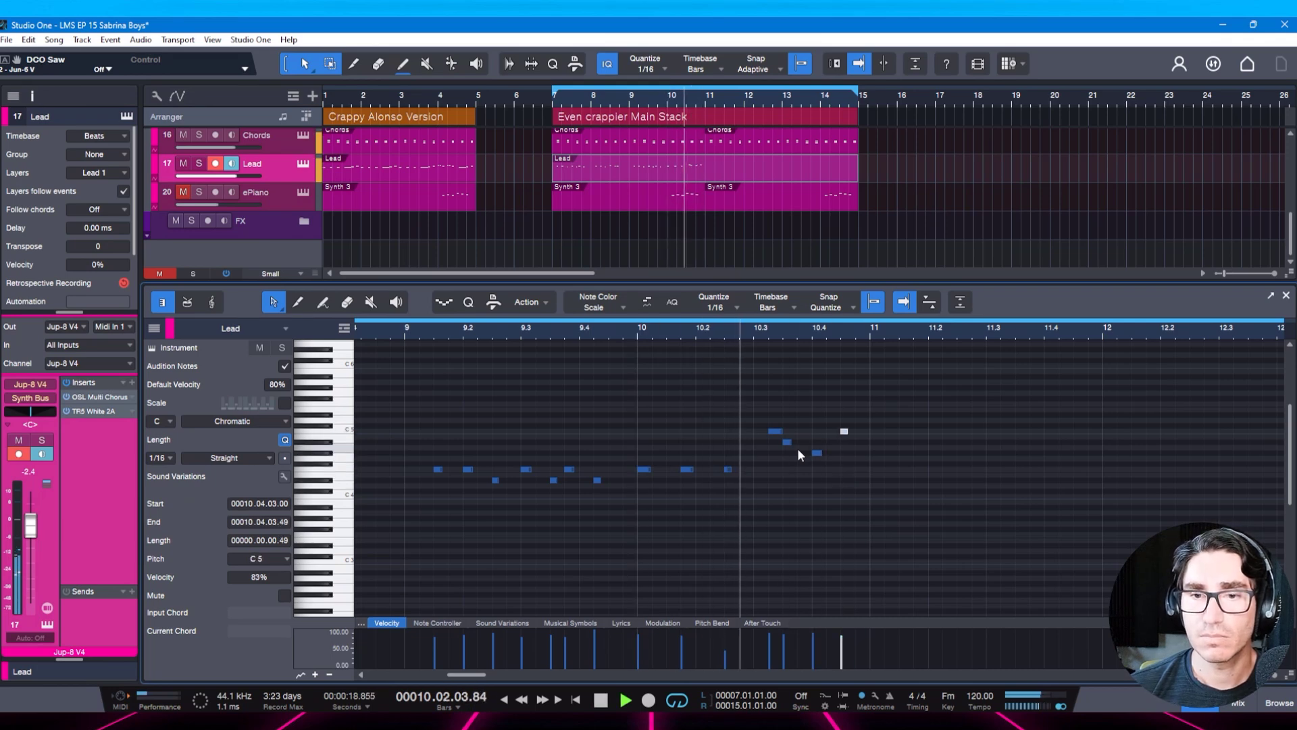
{"action": "key", "text": "space"}
{"action": "key", "text": "space"}
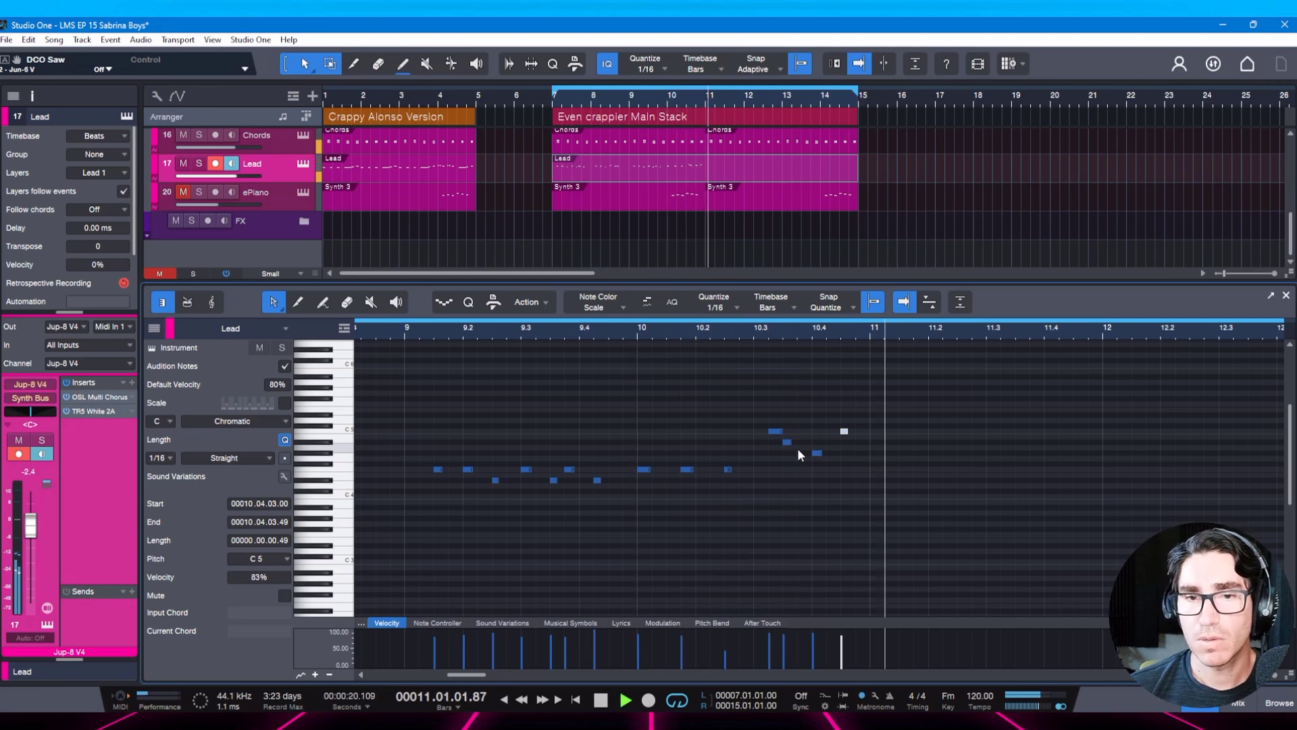
{"action": "key", "text": "space"}
{"action": "key", "text": "ctrl+s"}
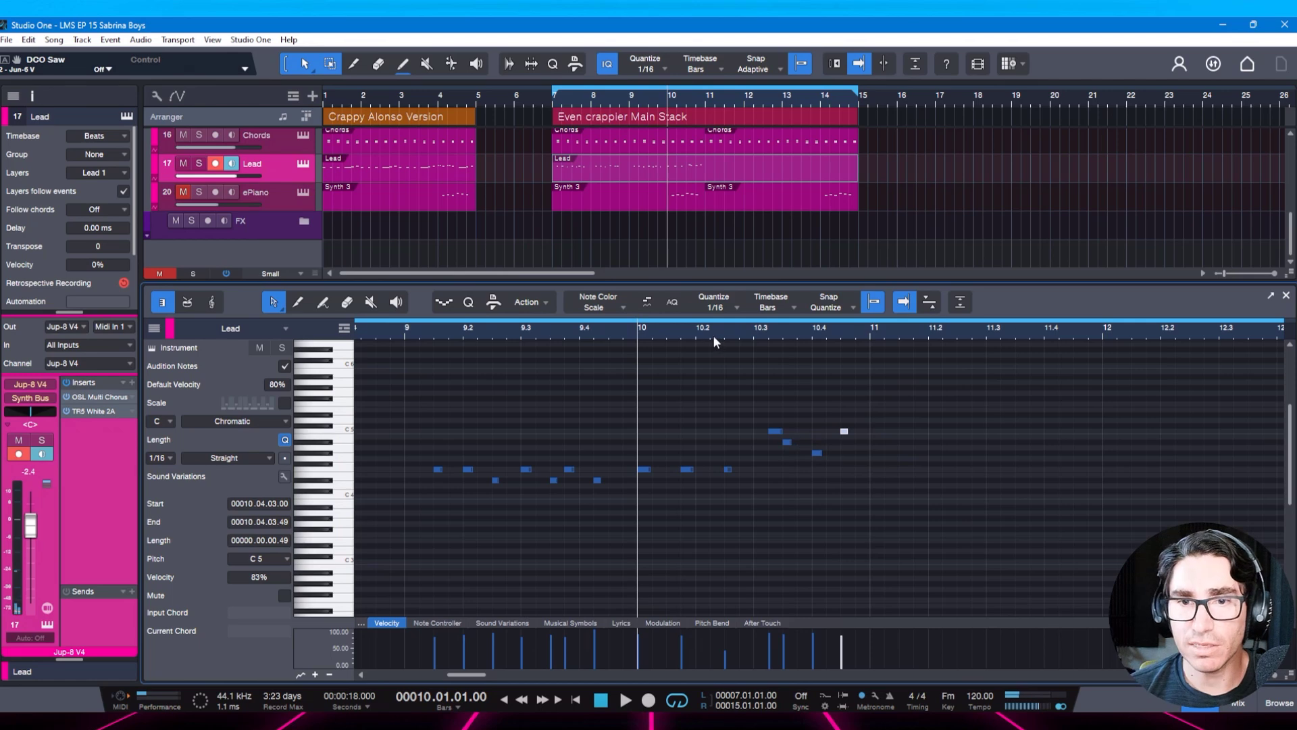
Unmute the ePiano track and play the section from bar 7 to hear it against the lead hook.
{"action": "left_click_drag", "start_coordinate": [705, 331], "coordinate": [683, 306]}
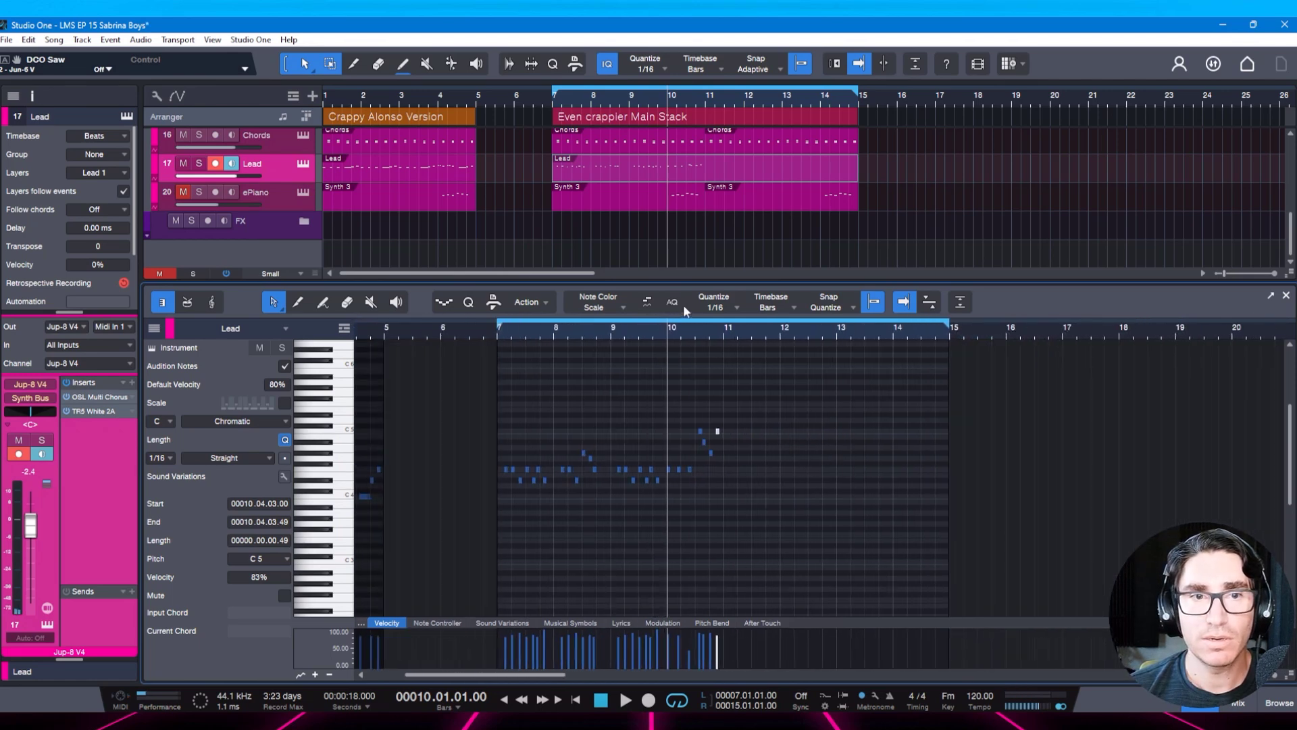
{"action": "left_click", "coordinate": [182, 192]}
{"action": "key", "text": "space"}
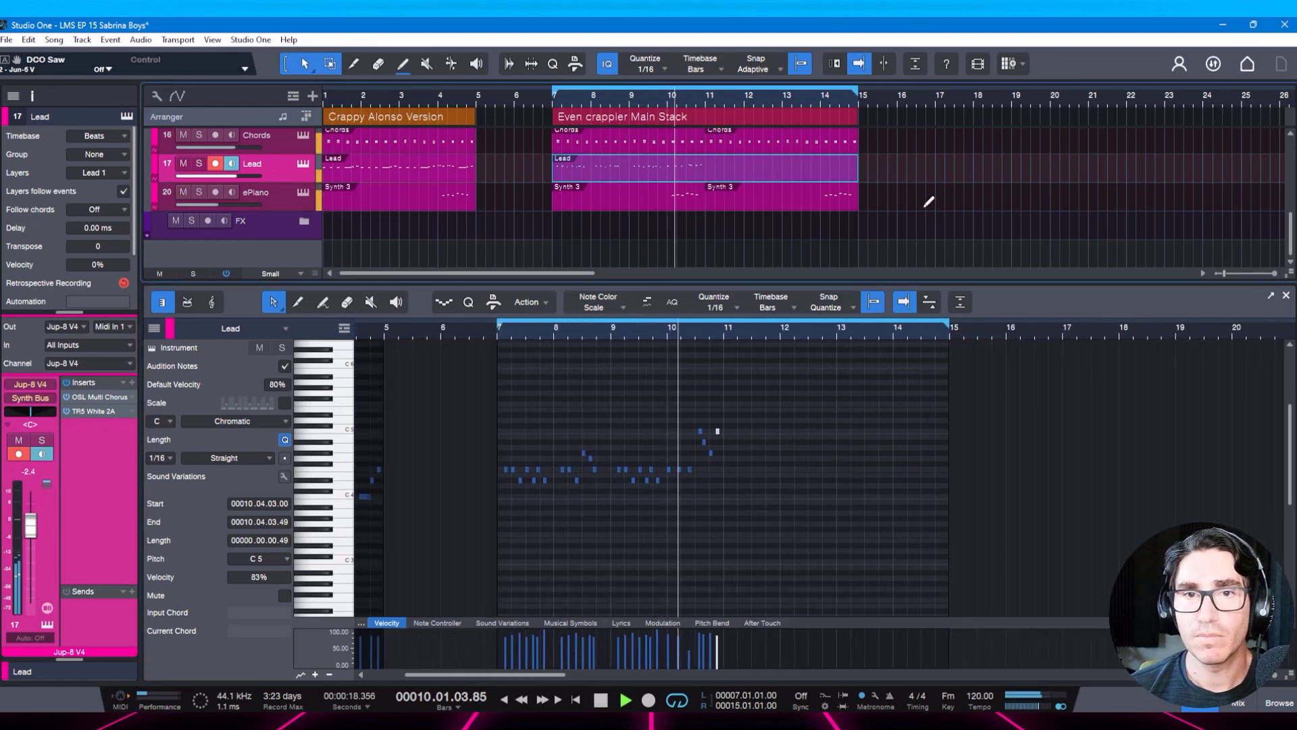
{"action": "key", "text": "space"}
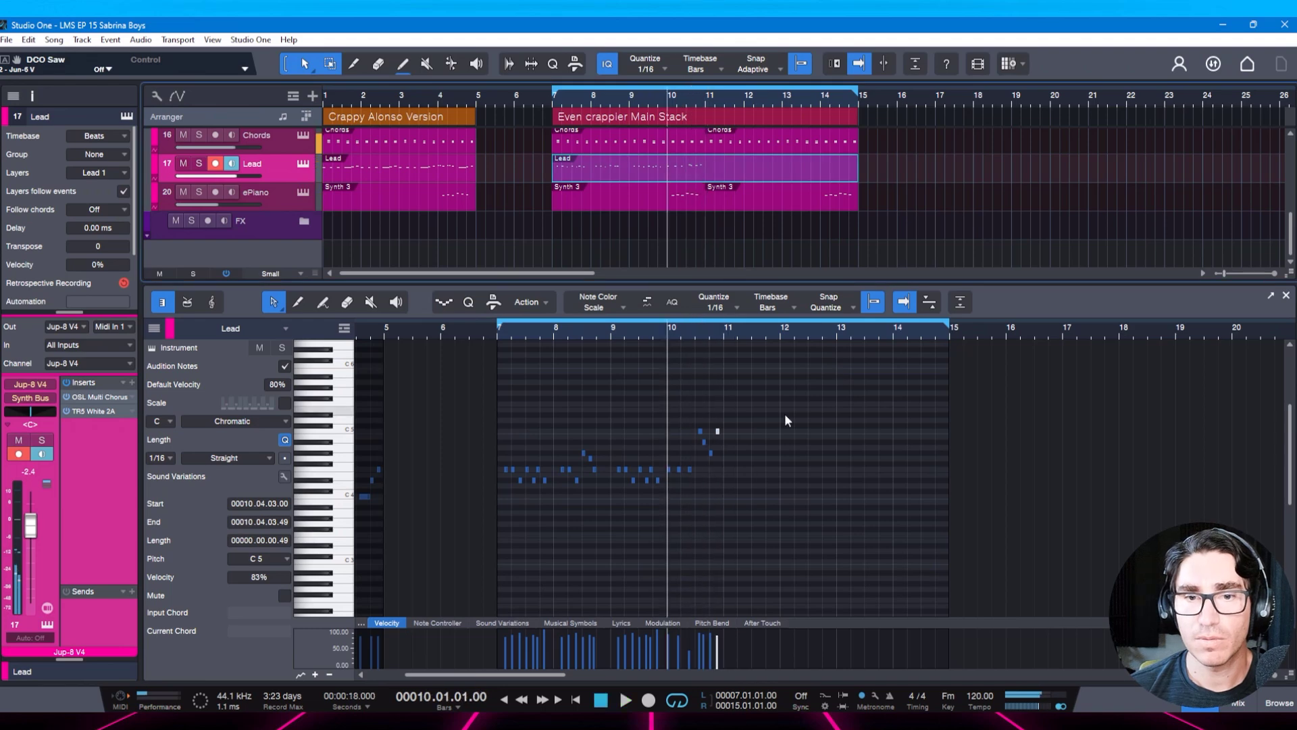
{"action": "key", "text": "KP_1"}
{"action": "key", "text": "space"}
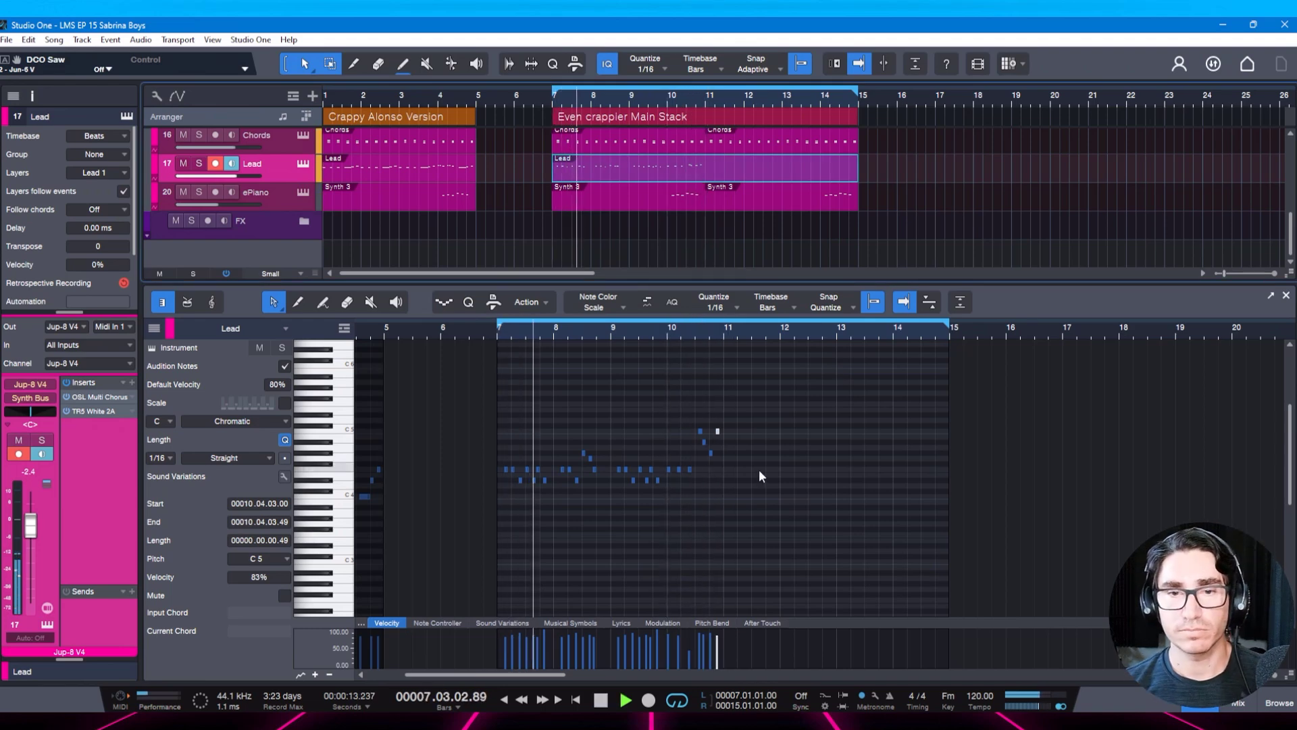
{"action": "left_click_drag", "start_coordinate": [548, 331], "coordinate": [551, 343]}
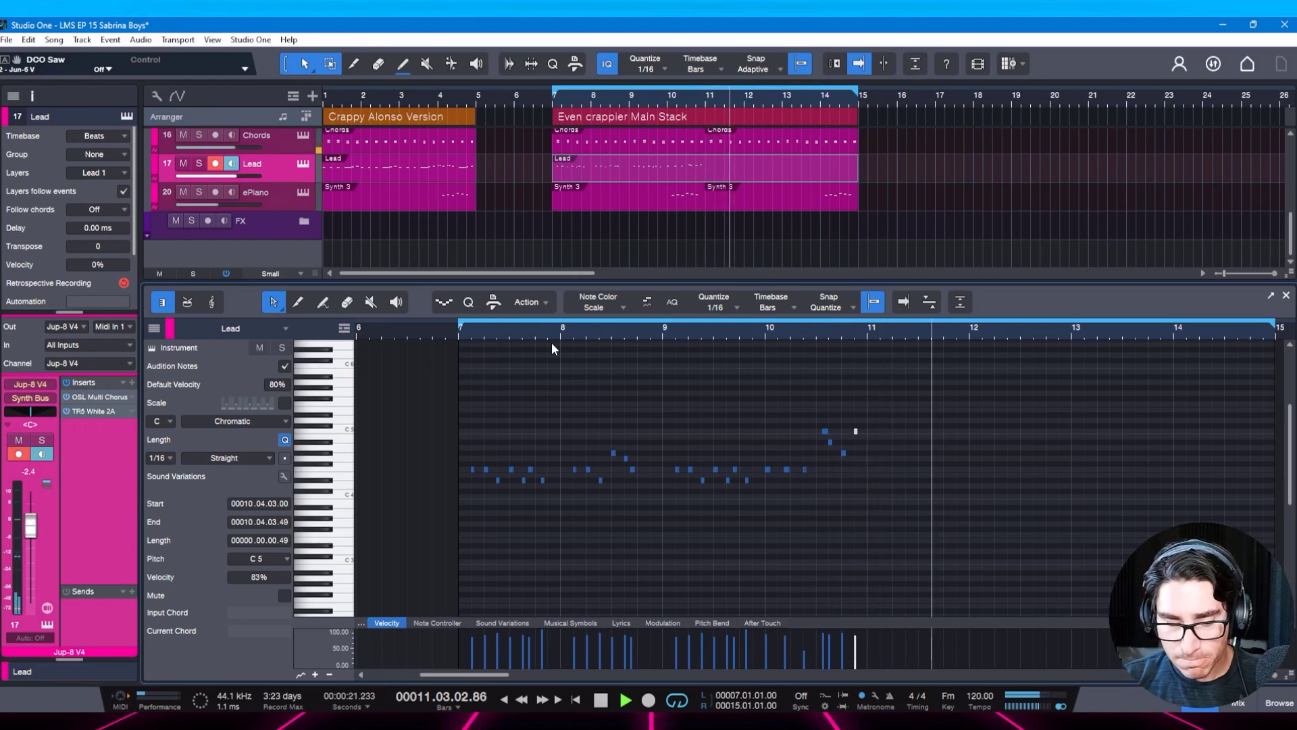
{"action": "key", "text": "space"}
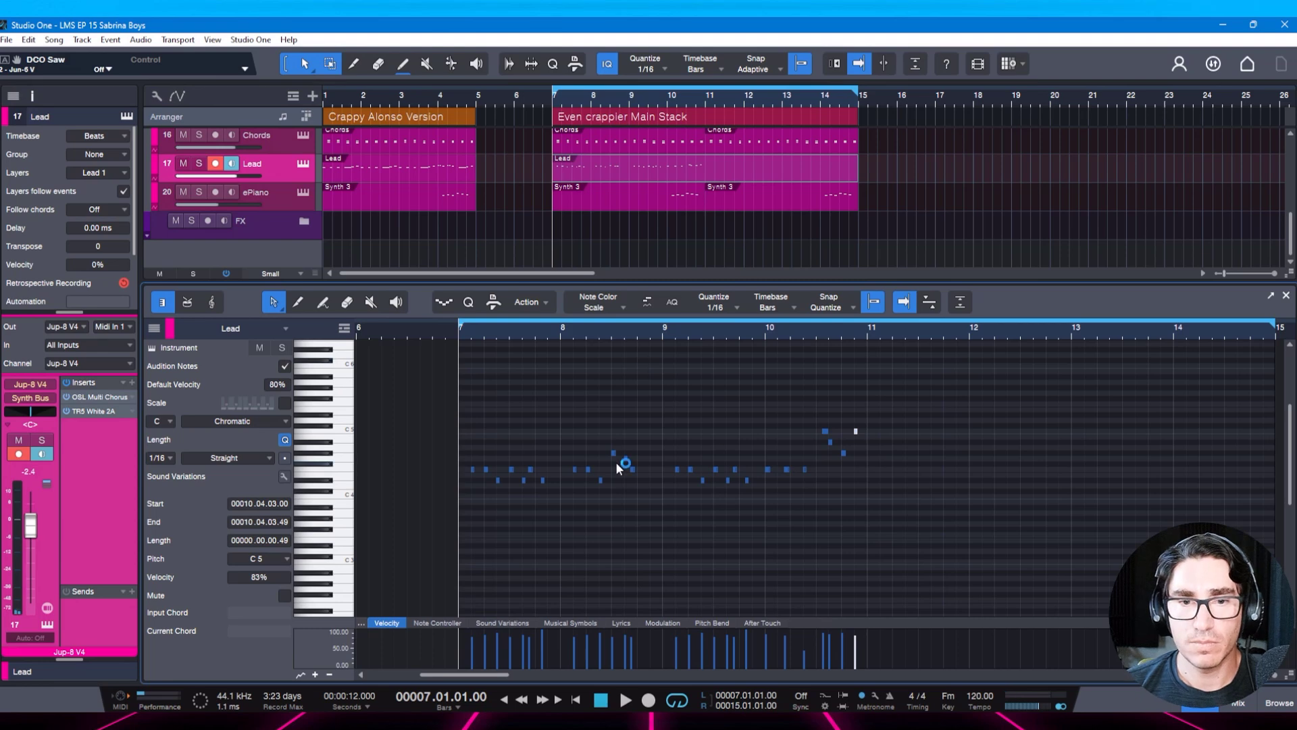
Trim the Lead part in the Even crappier Main Stack section to four bars ending at bar 11 and duplicate it right after.
{"action": "left_click", "coordinate": [525, 415]}
{"action": "key", "text": "space"}
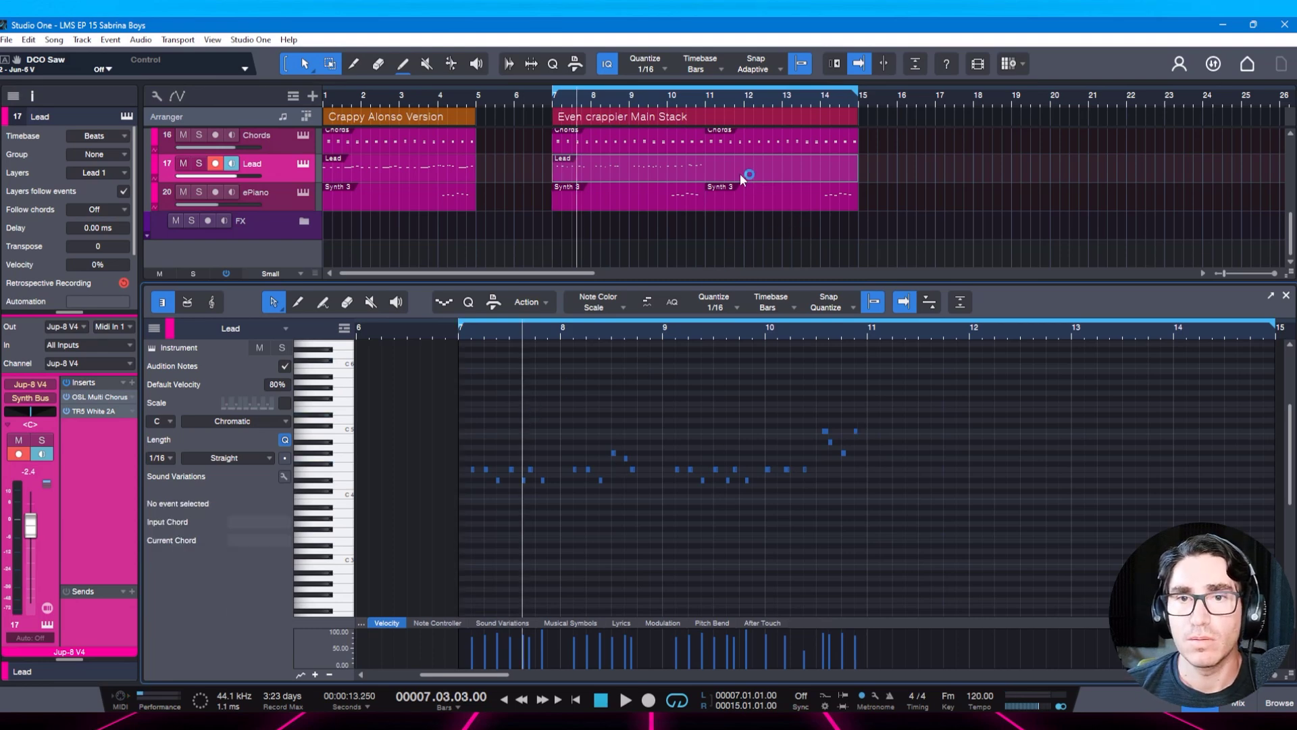
{"action": "left_click_drag", "start_coordinate": [850, 175], "coordinate": [704, 179]}
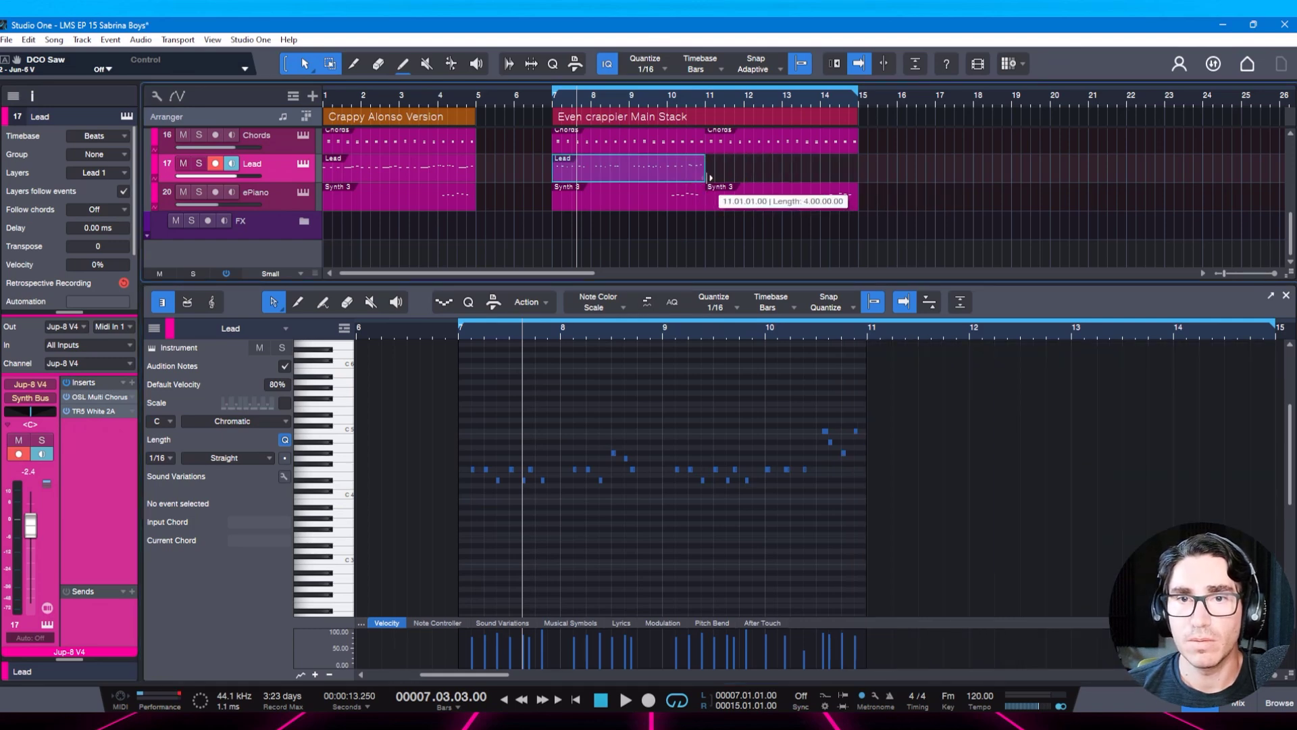
{"action": "key", "text": "ctrl+d"}
Save the song and listen to the section from bar 7 with the note editor closed.
{"action": "key", "text": "space"}
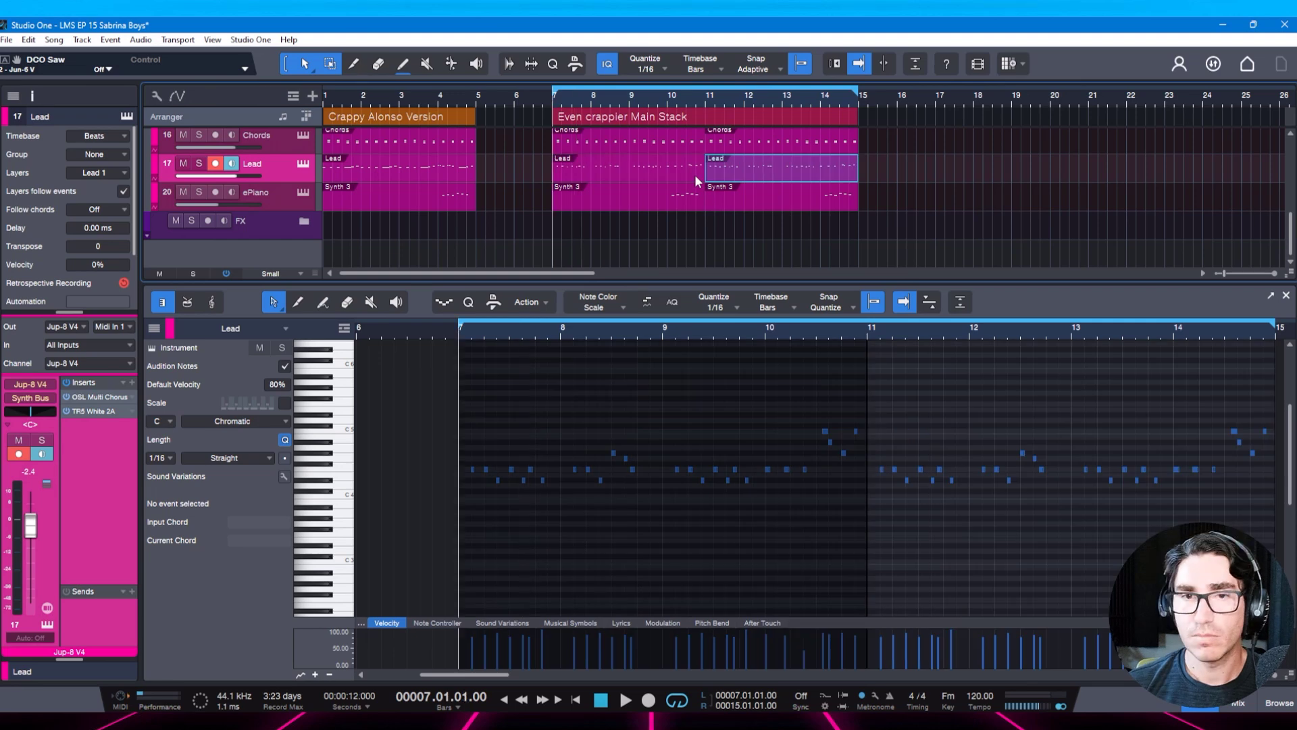
{"action": "key", "text": "ctrl+s"}
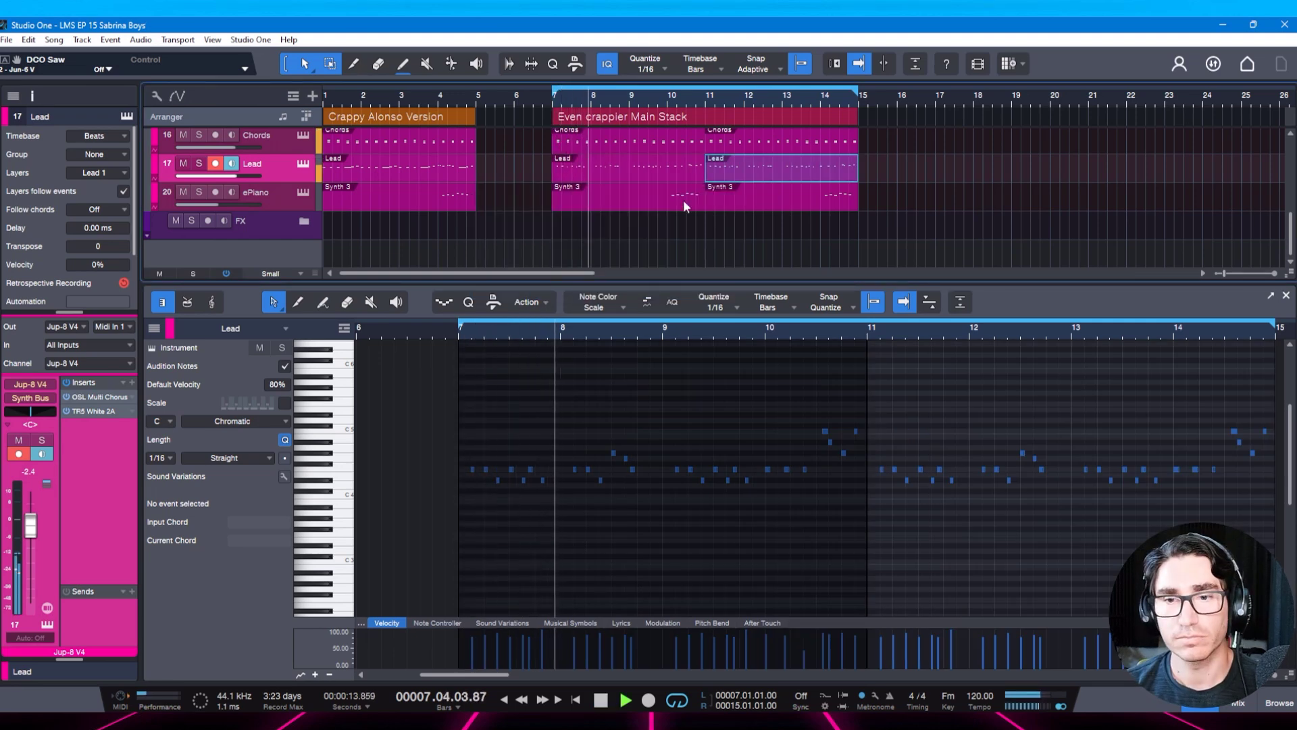
{"action": "key", "text": "F2"}
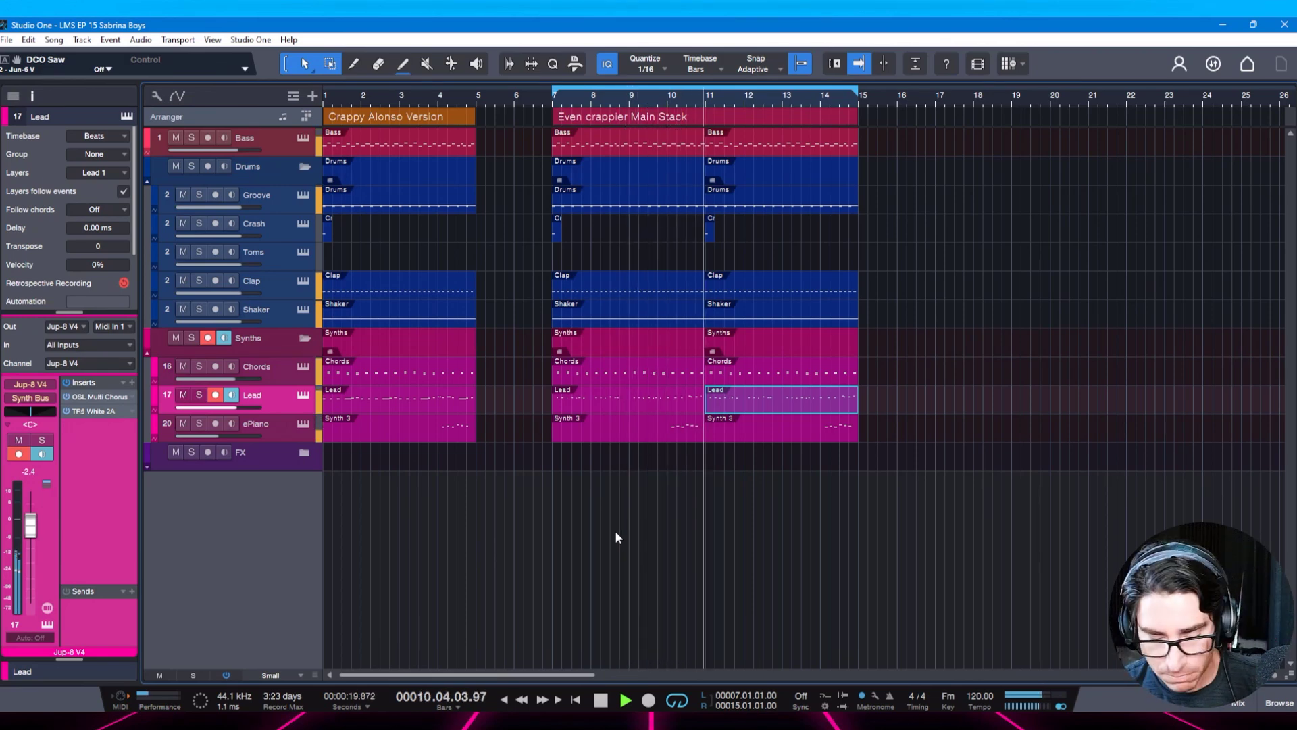
{"action": "key", "text": "space"}
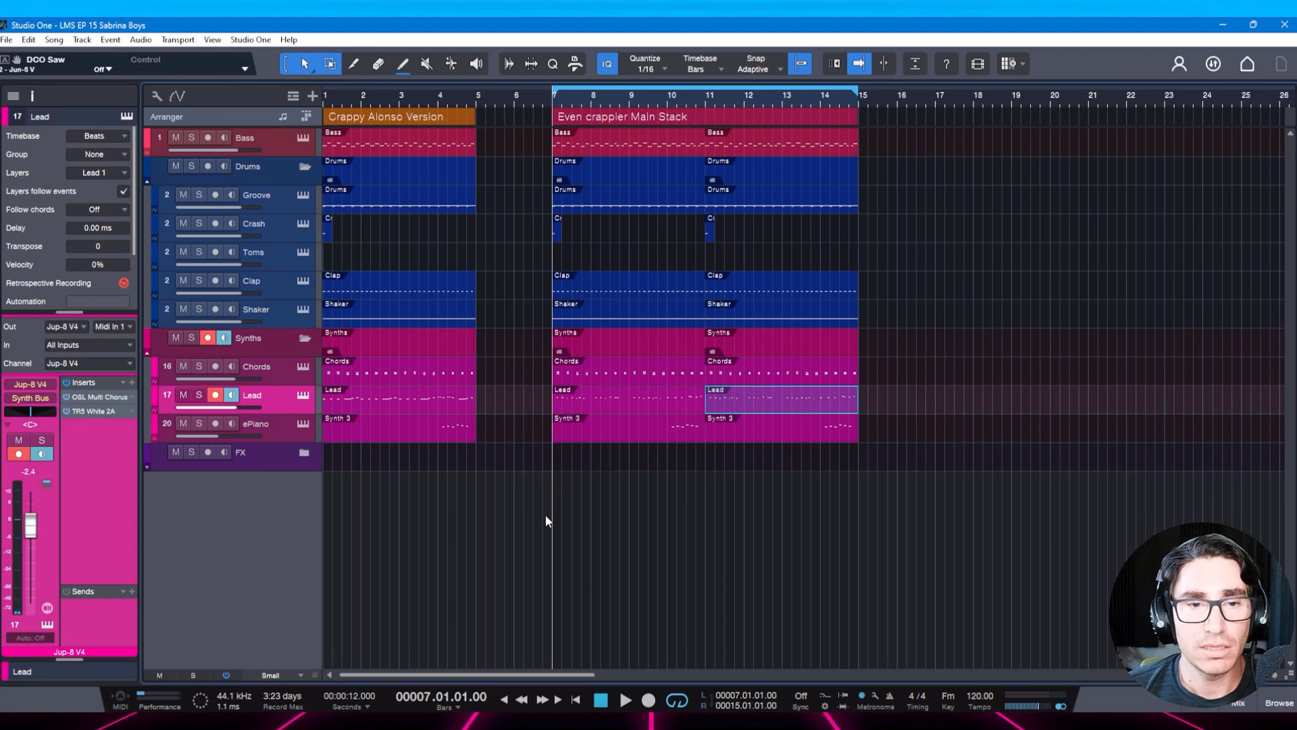
Add a new Jup-8 V4 instrument track from the Arturia synths below the existing tracks and close its plug-in window.
{"action": "key", "text": "F5"}
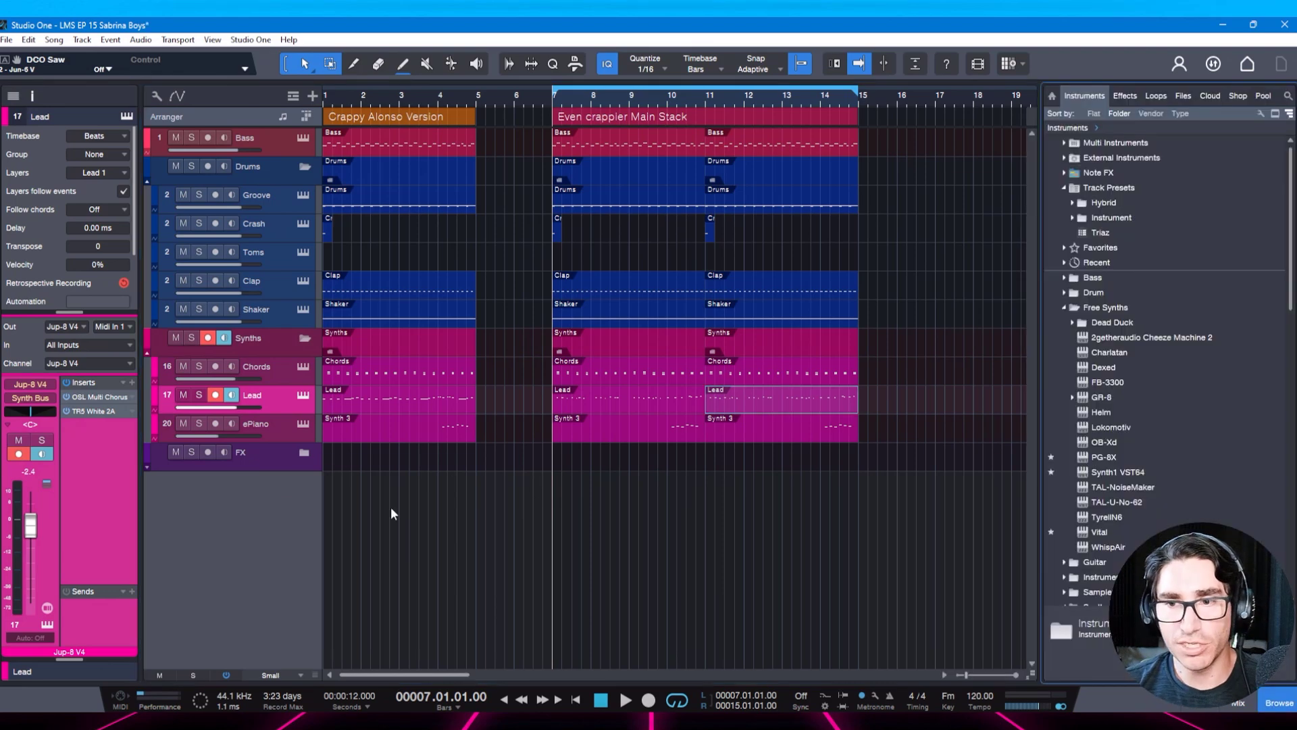
{"action": "scroll", "coordinate": [1160, 349], "scroll_direction": "down", "scroll_amount": 10}
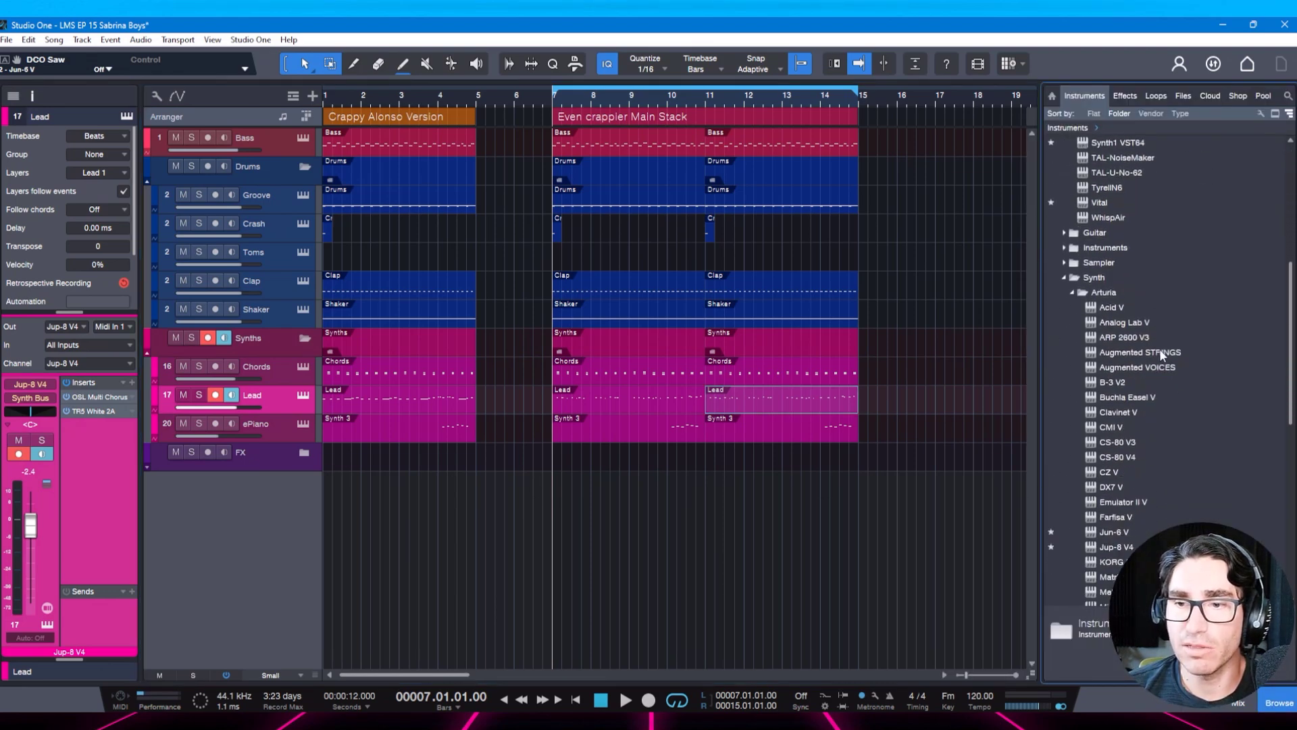
{"action": "scroll", "coordinate": [1160, 348], "scroll_direction": "down", "scroll_amount": 2}
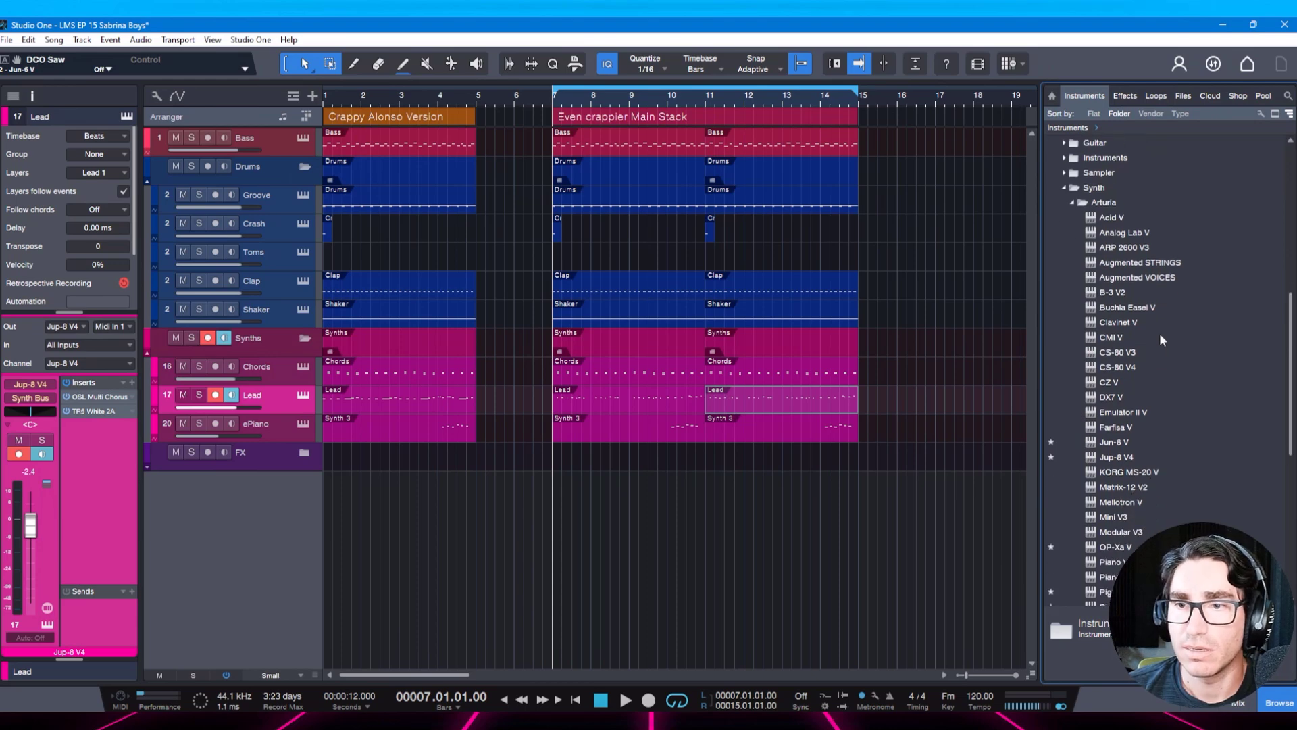
{"action": "left_click", "coordinate": [1113, 457]}
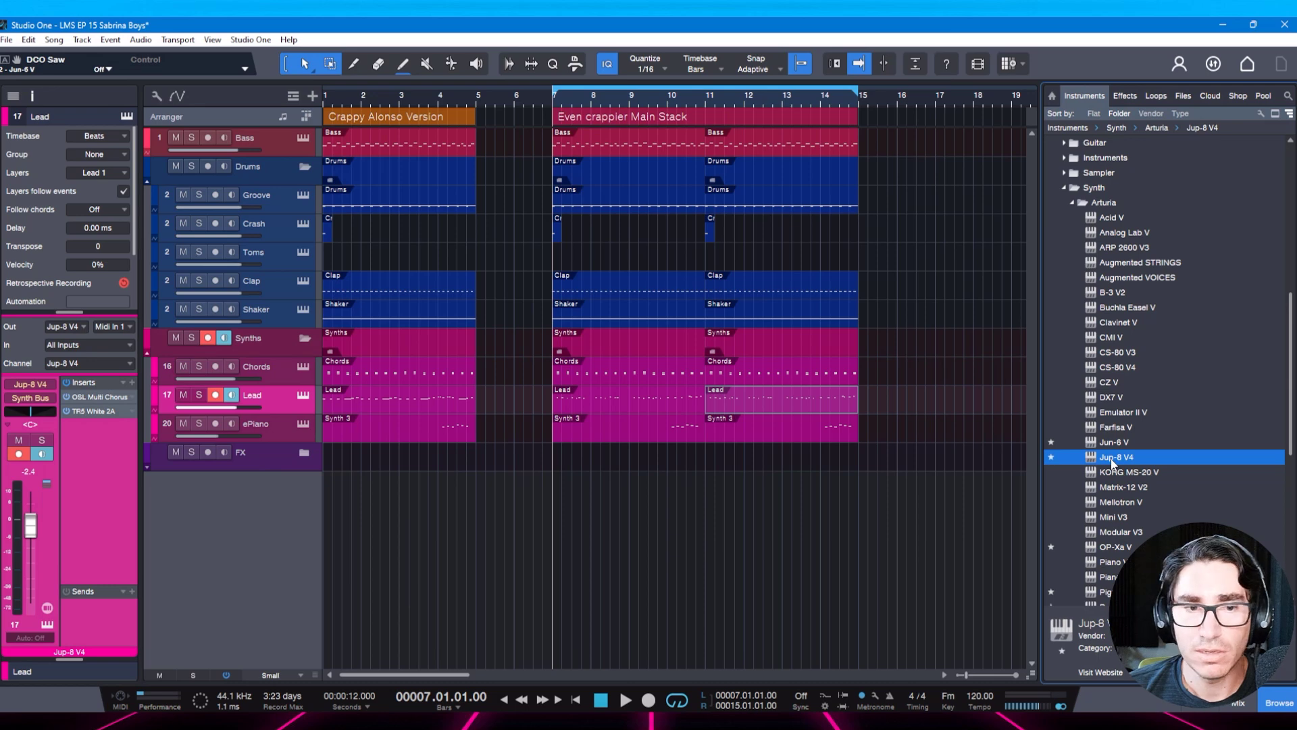
{"action": "left_click_drag", "start_coordinate": [1112, 463], "coordinate": [351, 514]}
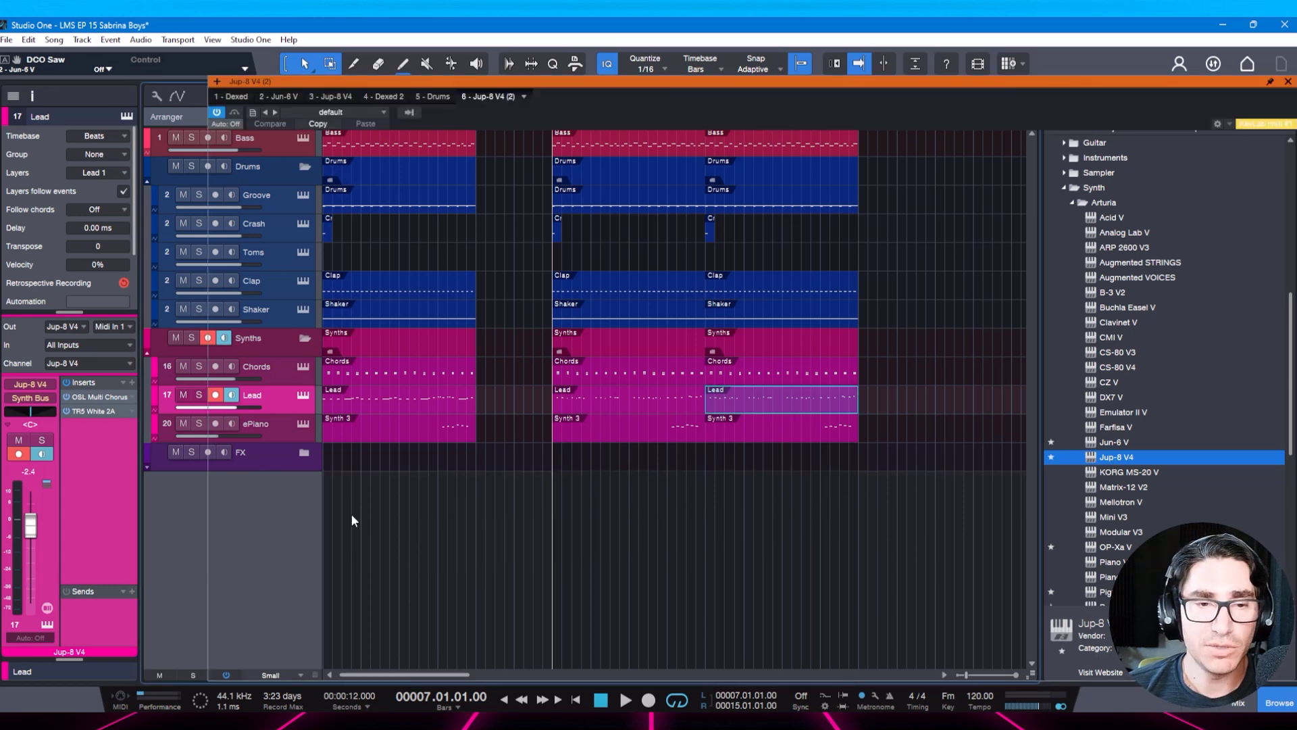
{"action": "key", "text": "Escape"}
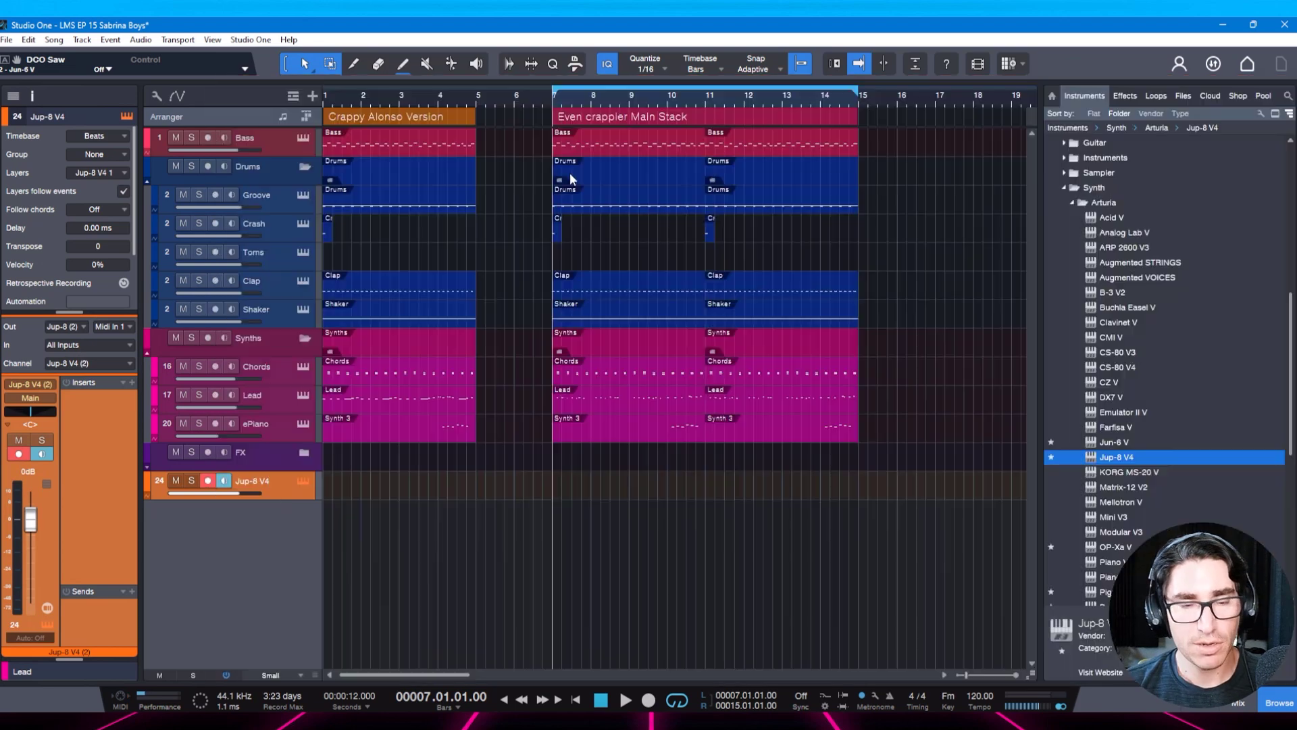
Move the new Jup-8 V4 track into the Synths folder below ePiano and route its output to Synth Bus.
{"action": "left_click_drag", "start_coordinate": [265, 485], "coordinate": [278, 440]}
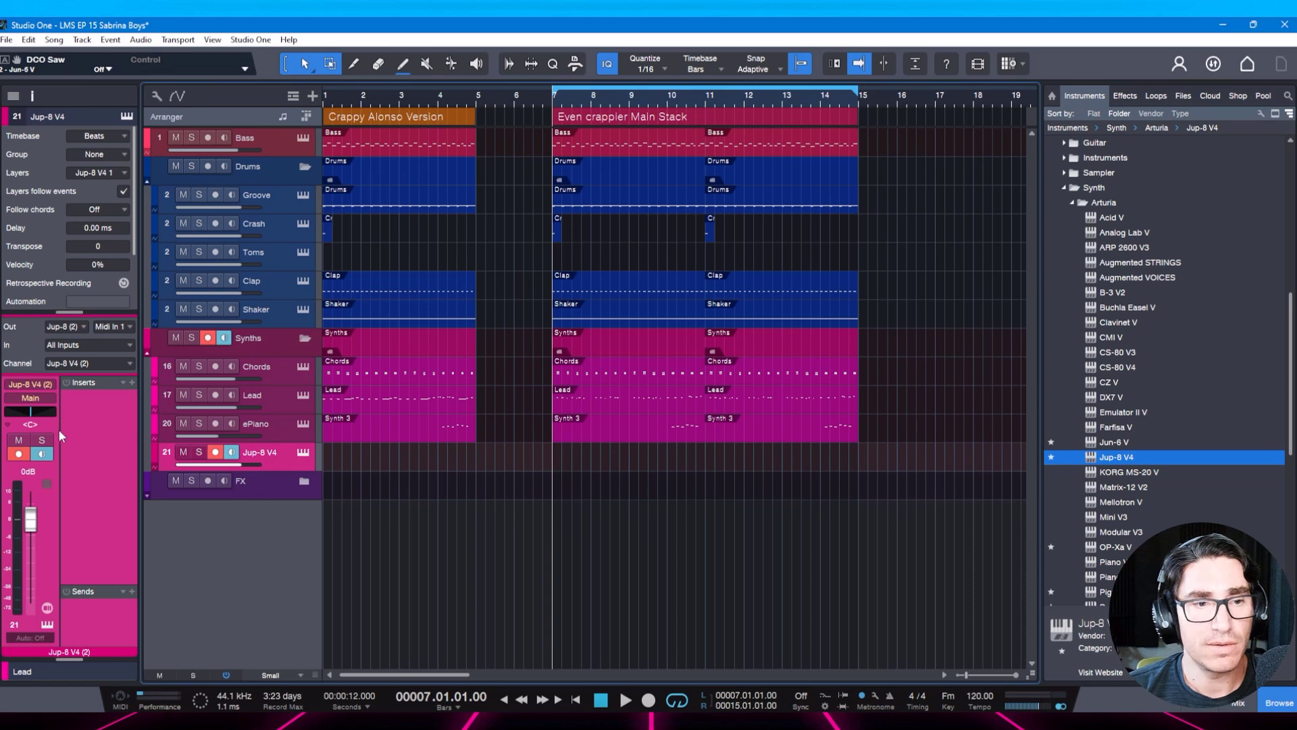
{"action": "left_click", "coordinate": [39, 399]}
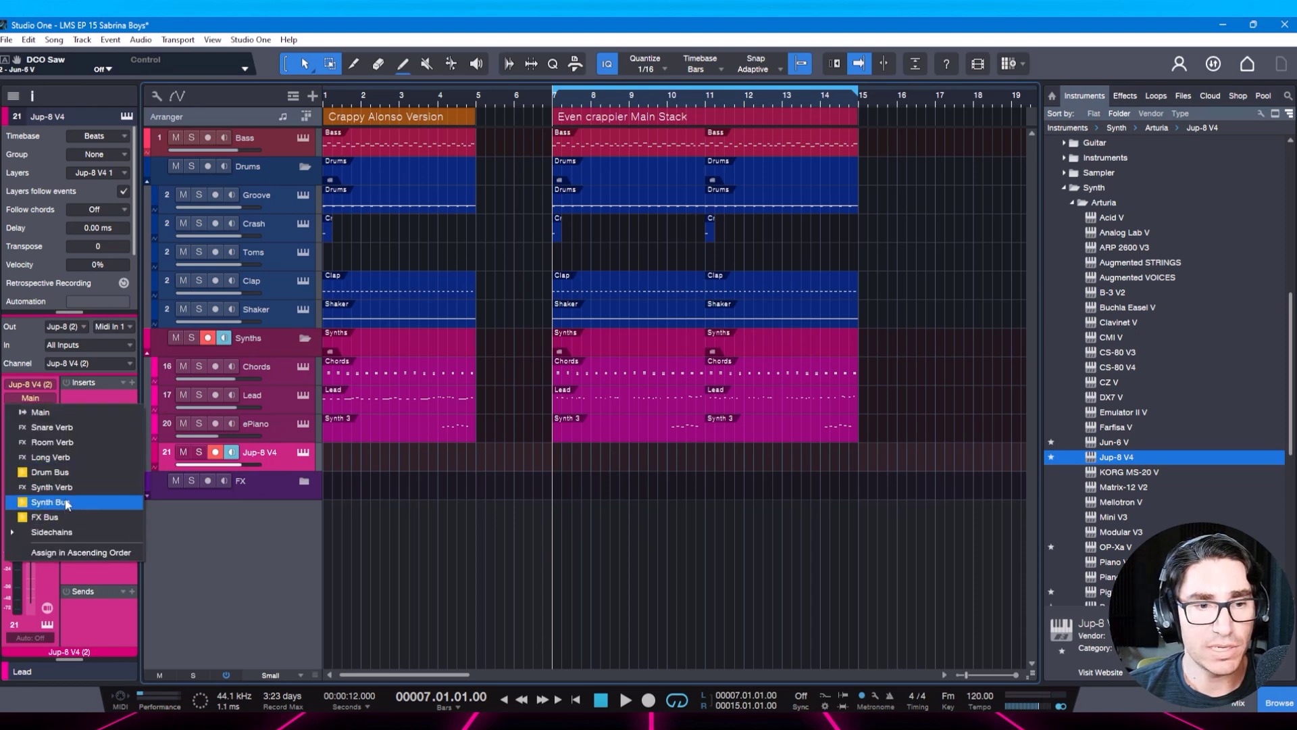
{"action": "left_click", "coordinate": [112, 502]}
{"action": "key", "text": "ctrl+s"}
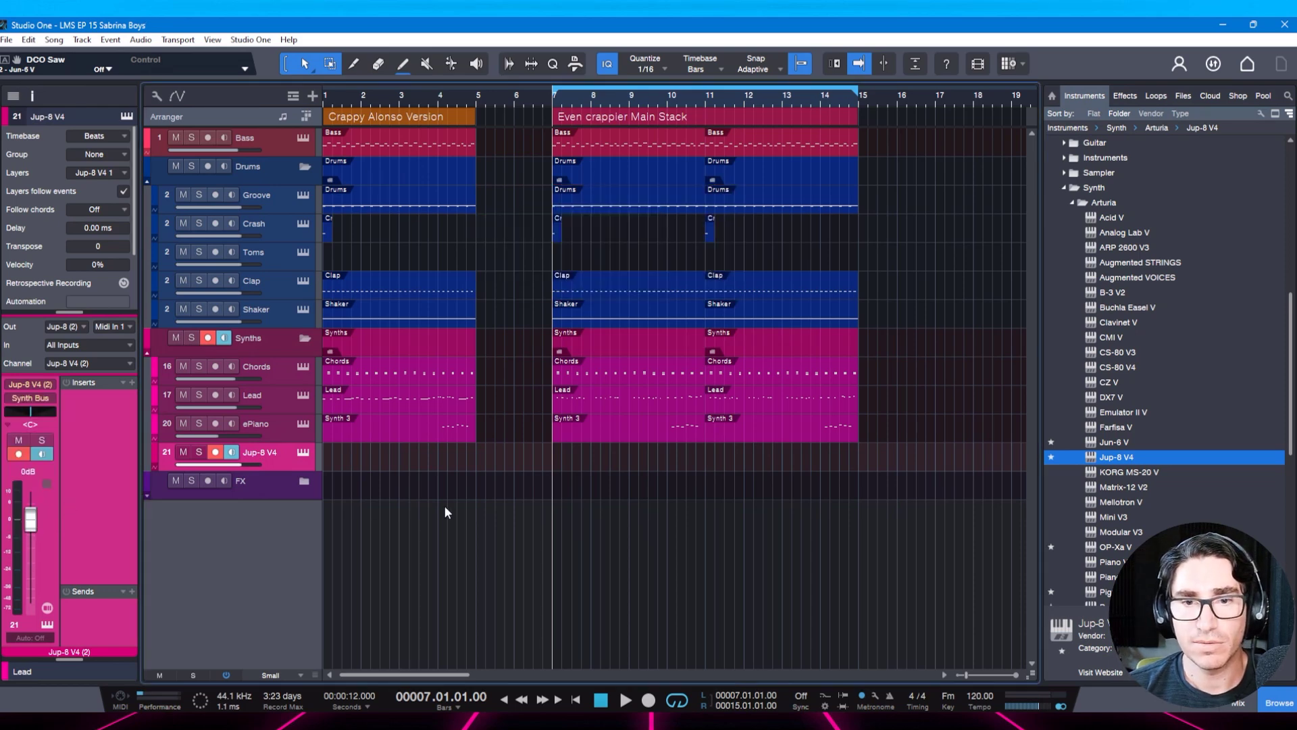
With the section playing, open the new Jup-8 V4's User sound bank and sort its presets by type.
{"action": "key", "text": "space"}
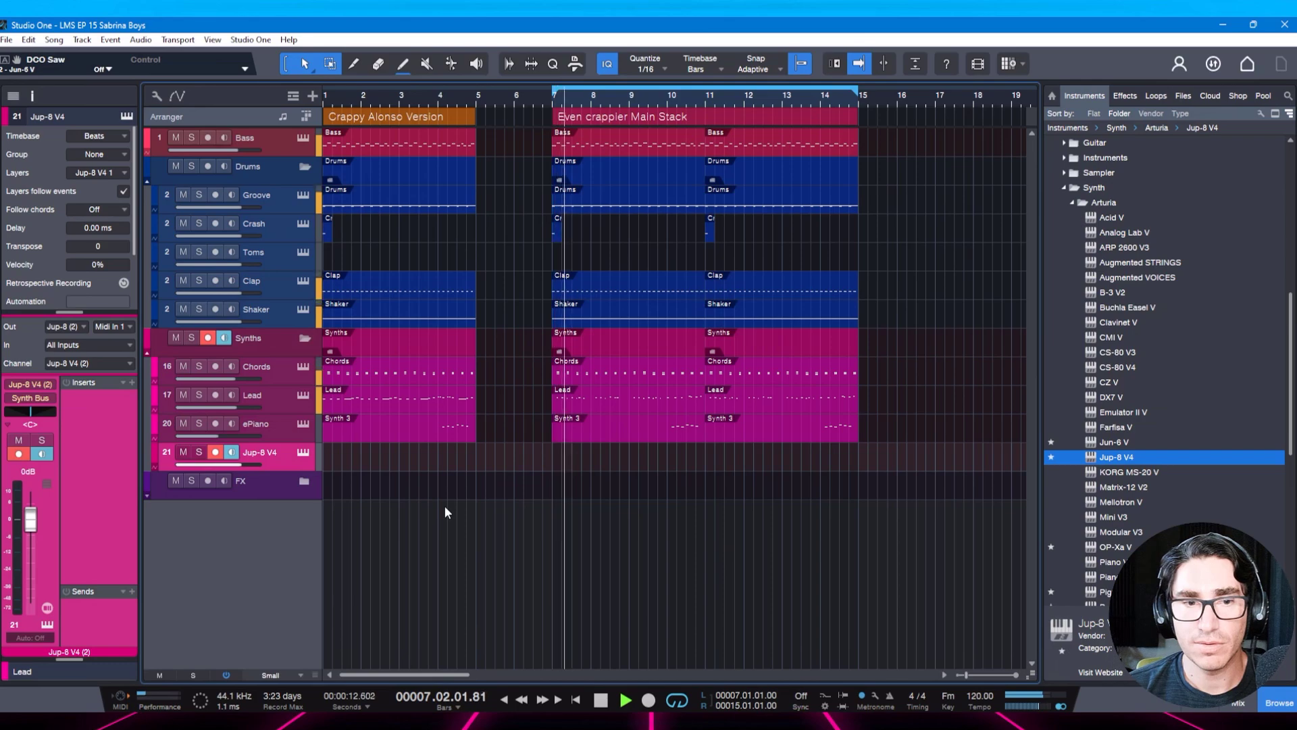
{"action": "left_click", "coordinate": [303, 452]}
{"action": "left_click_drag", "start_coordinate": [743, 83], "coordinate": [639, 53]}
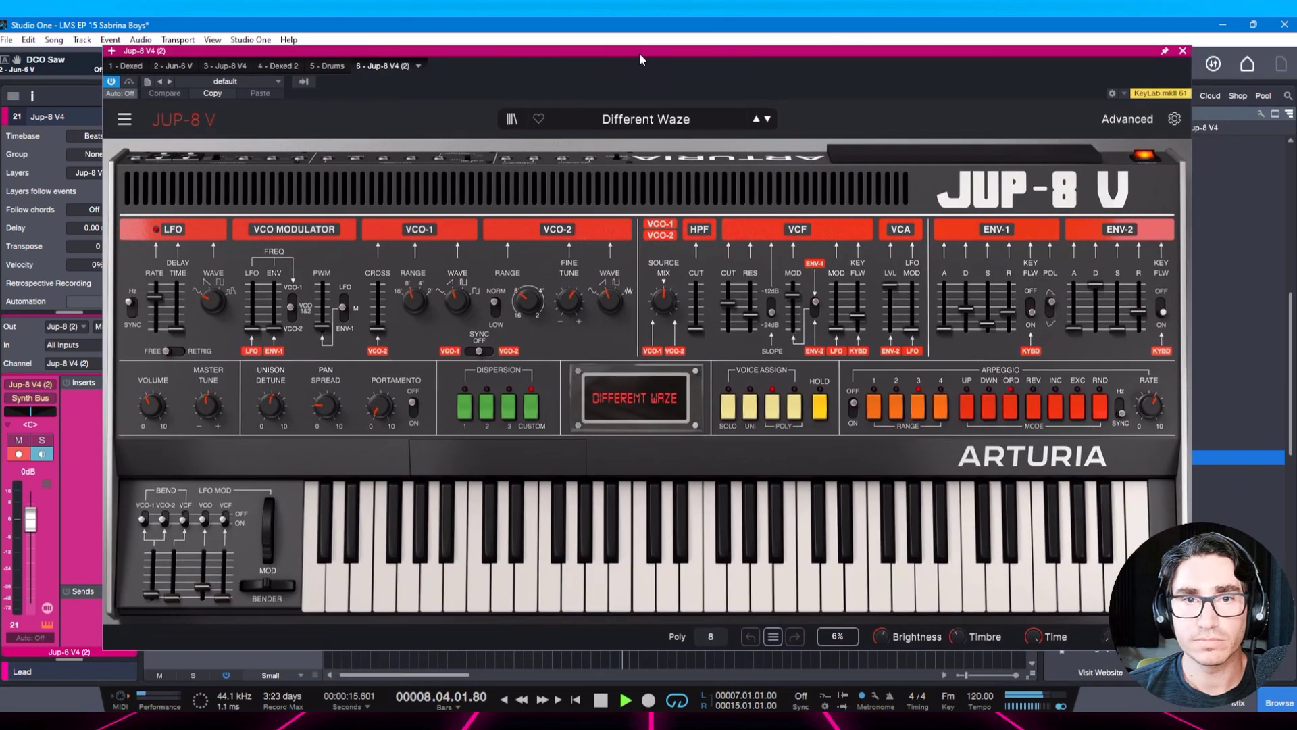
{"action": "left_click", "coordinate": [512, 121]}
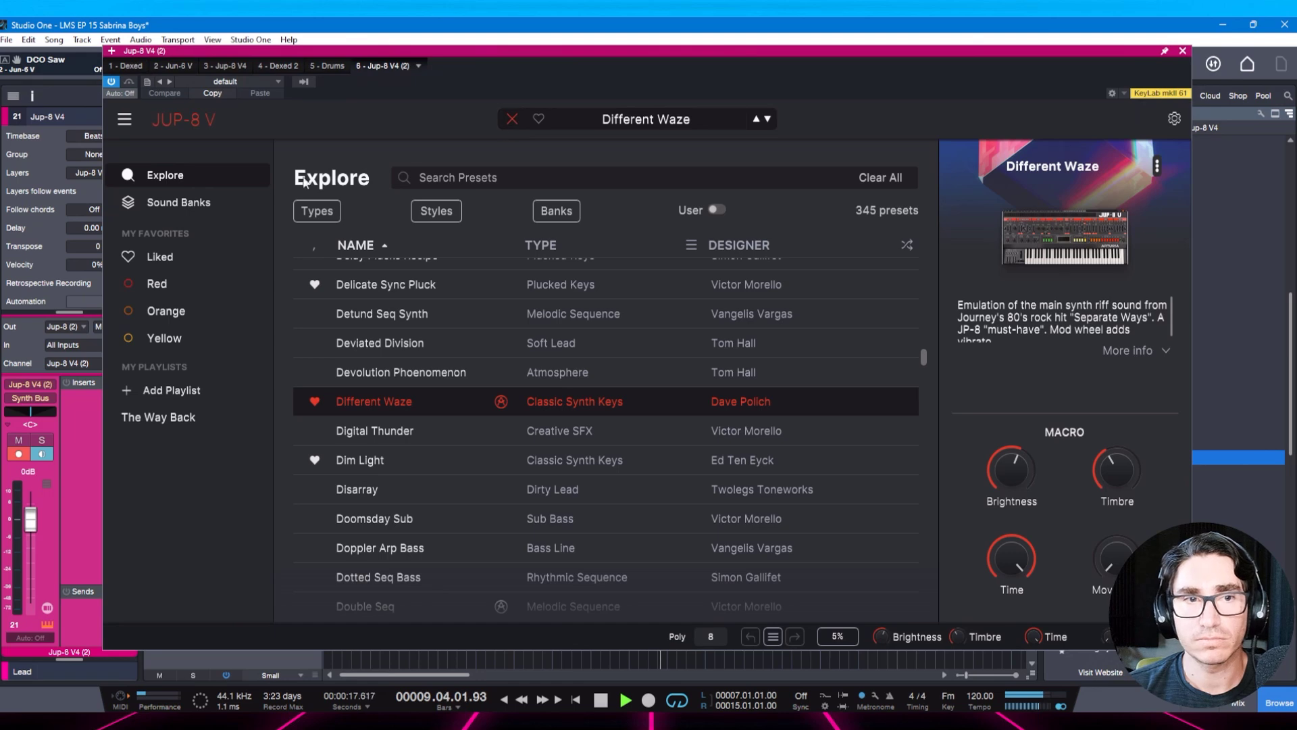
{"action": "left_click", "coordinate": [218, 205]}
{"action": "left_click", "coordinate": [536, 258]}
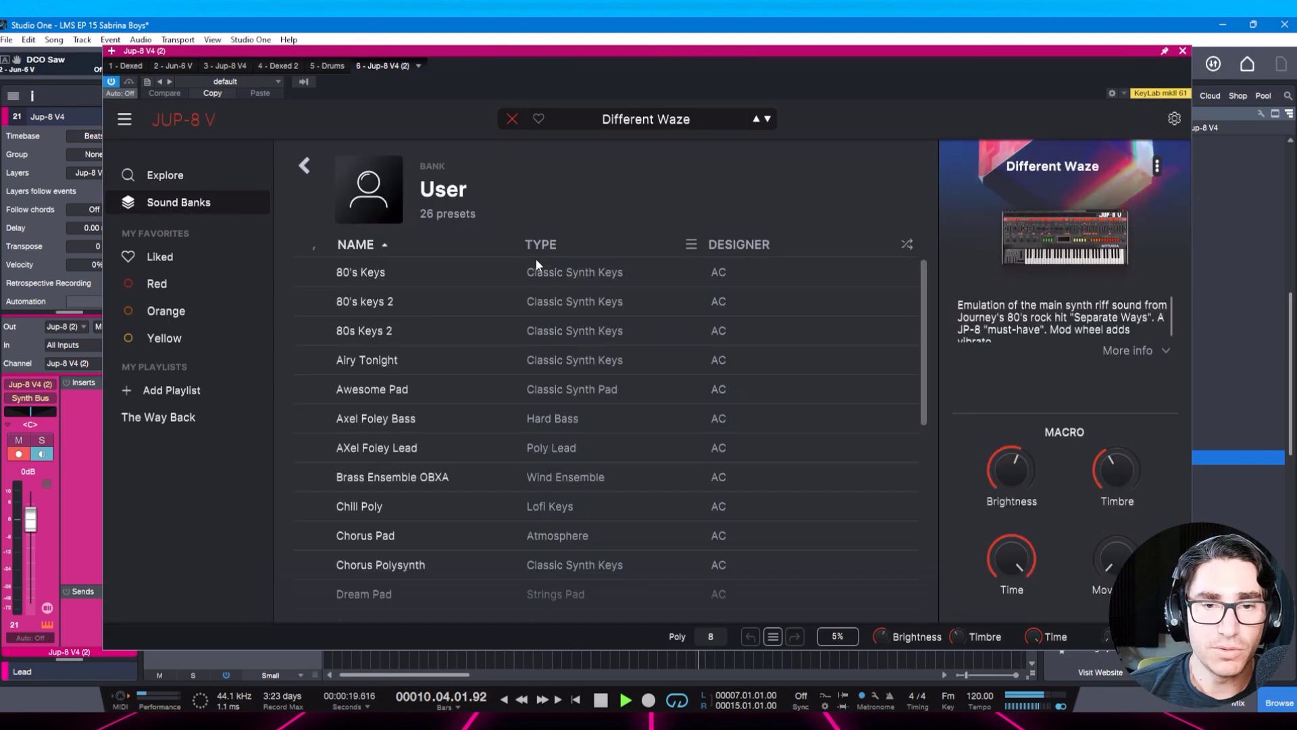
{"action": "left_click", "coordinate": [535, 256]}
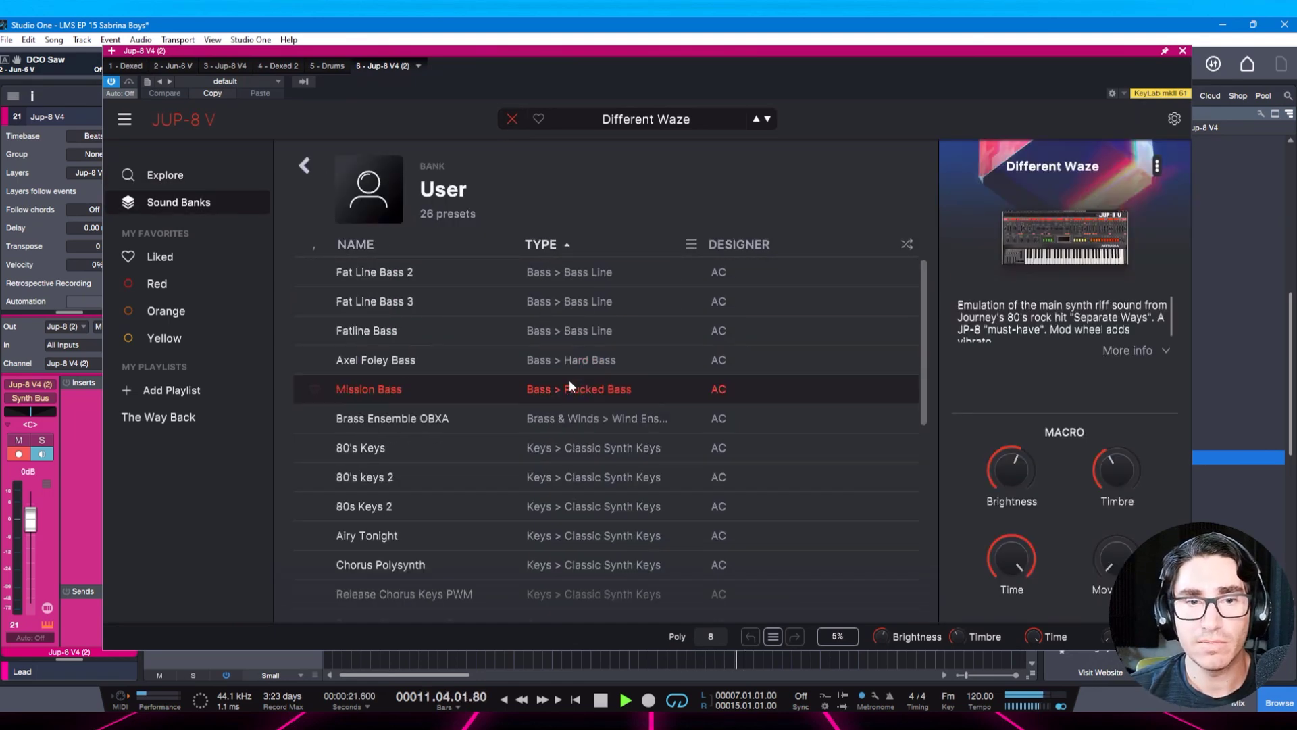
Audition the Release Chorus Keys Saw preset, load Release Chorus Keys PWM instead and return to the synth panel.
{"action": "scroll", "coordinate": [569, 380], "scroll_direction": "down", "scroll_amount": 5}
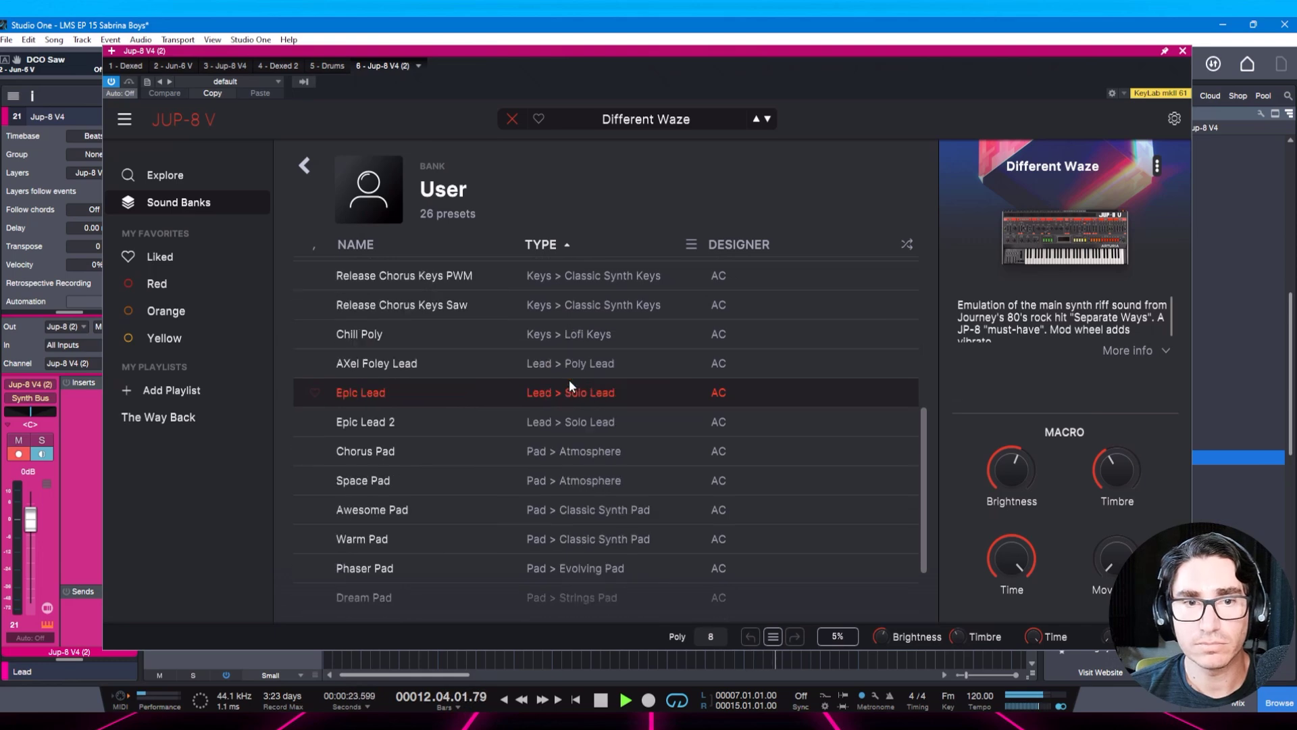
{"action": "scroll", "coordinate": [550, 414], "scroll_direction": "up", "scroll_amount": 1}
{"action": "scroll", "coordinate": [549, 414], "scroll_direction": "up", "scroll_amount": 1}
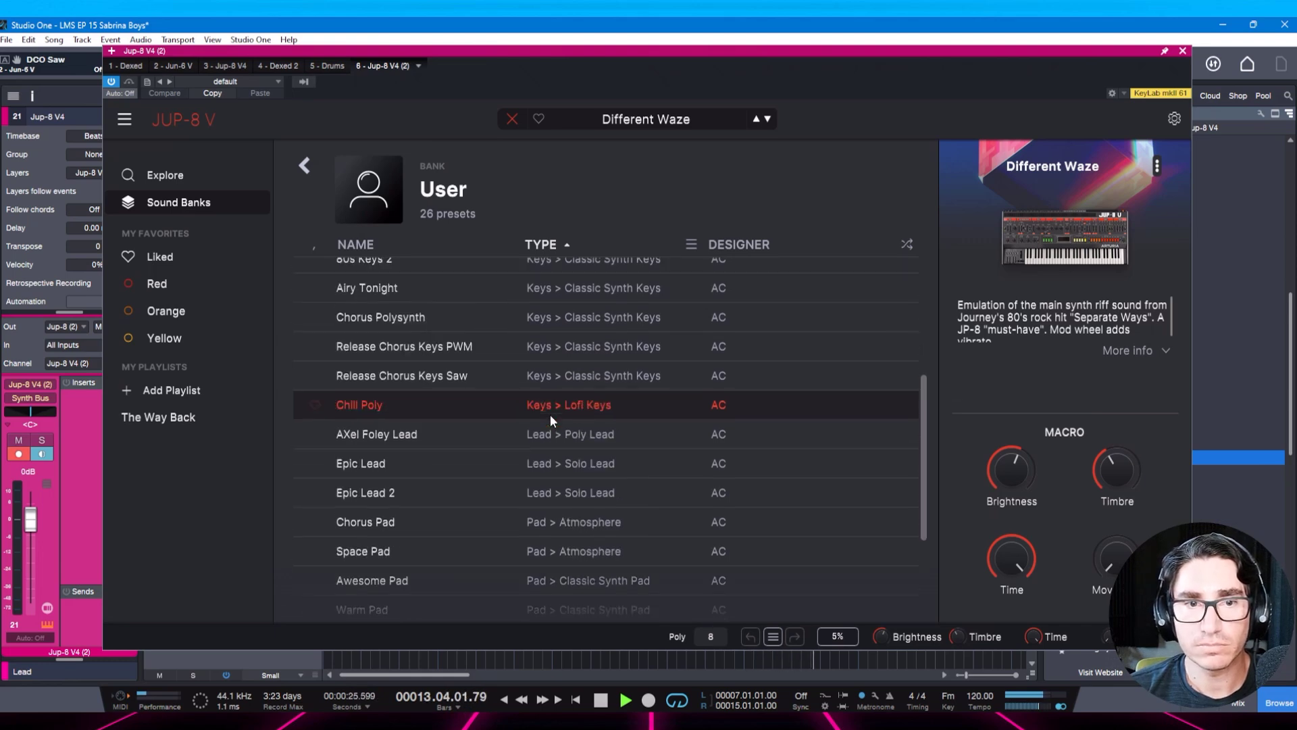
{"action": "left_click", "coordinate": [492, 376]}
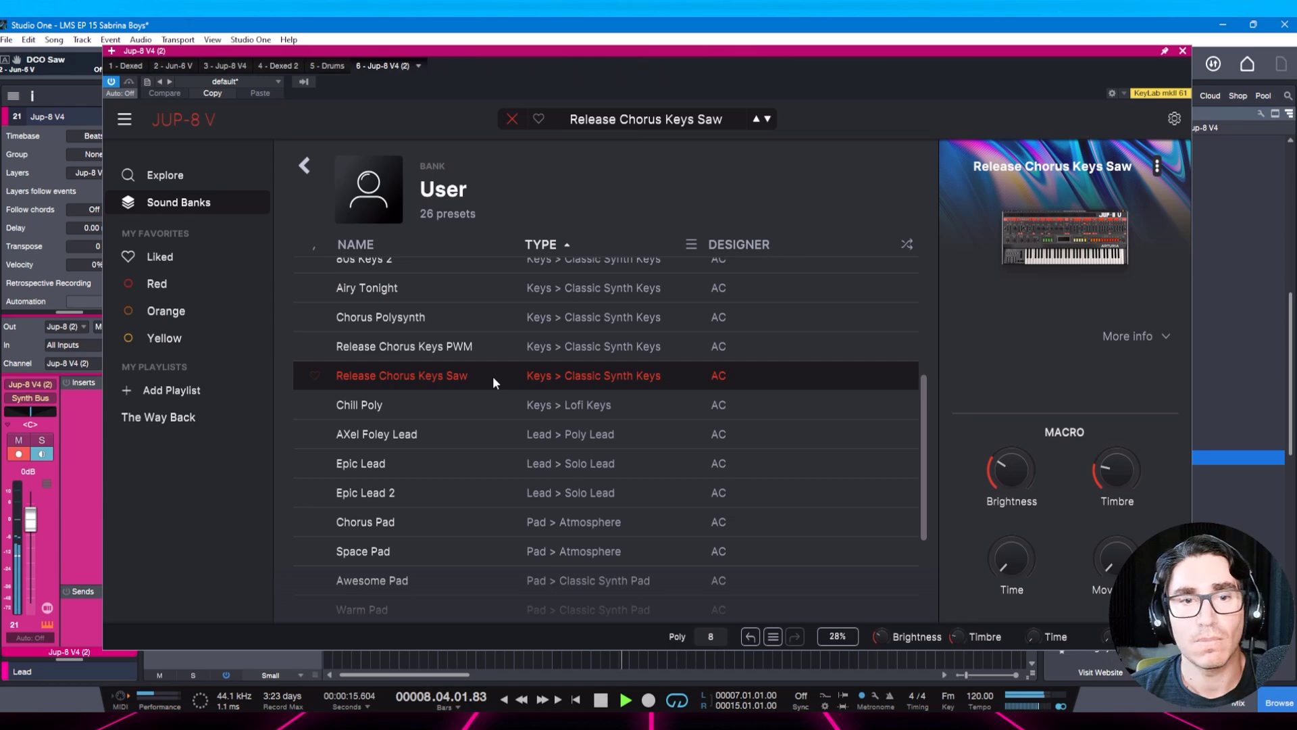
{"action": "left_click", "coordinate": [484, 350]}
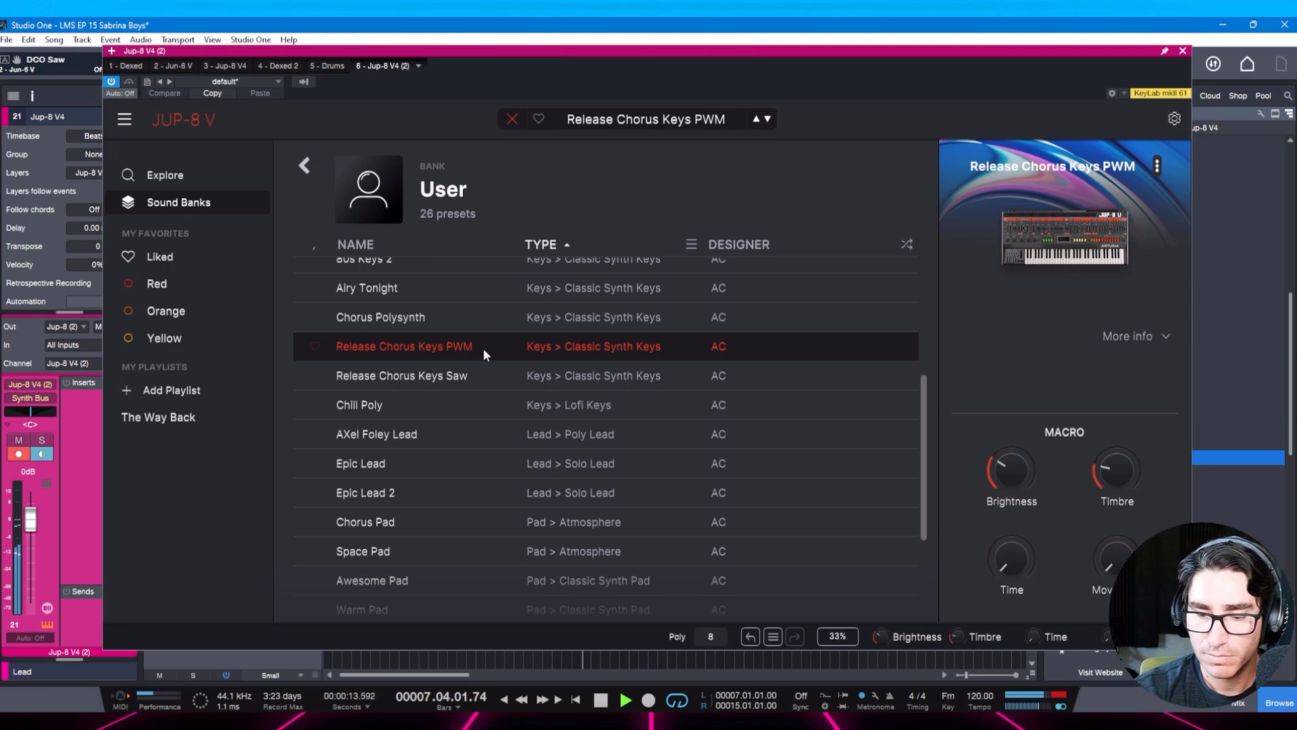
{"action": "double_click", "coordinate": [484, 347]}
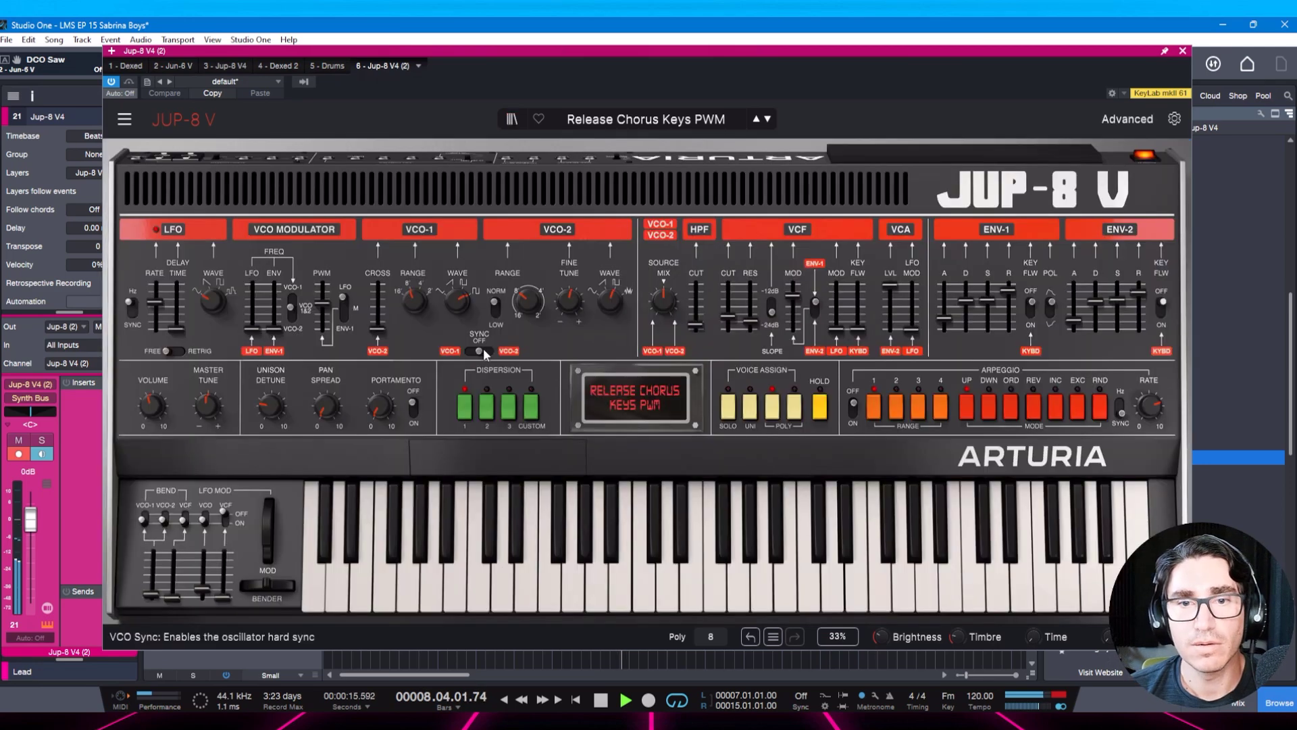
Set the Jup-8 V4's ENV-2 release to about 6.6 s and ENV-1 release to 7.913 s, save the song and close the synth.
{"action": "left_click_drag", "start_coordinate": [1139, 295], "coordinate": [1139, 302]}
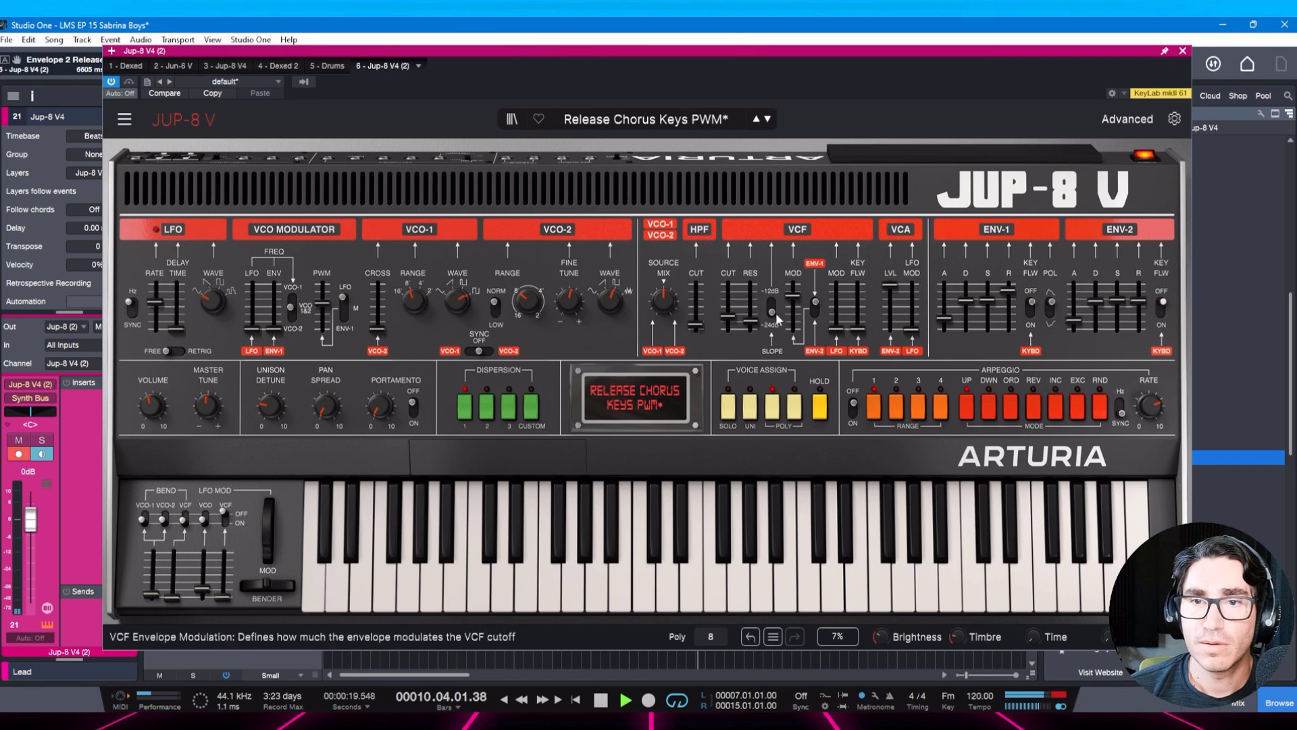
{"action": "left_click_drag", "start_coordinate": [1008, 289], "coordinate": [1008, 298]}
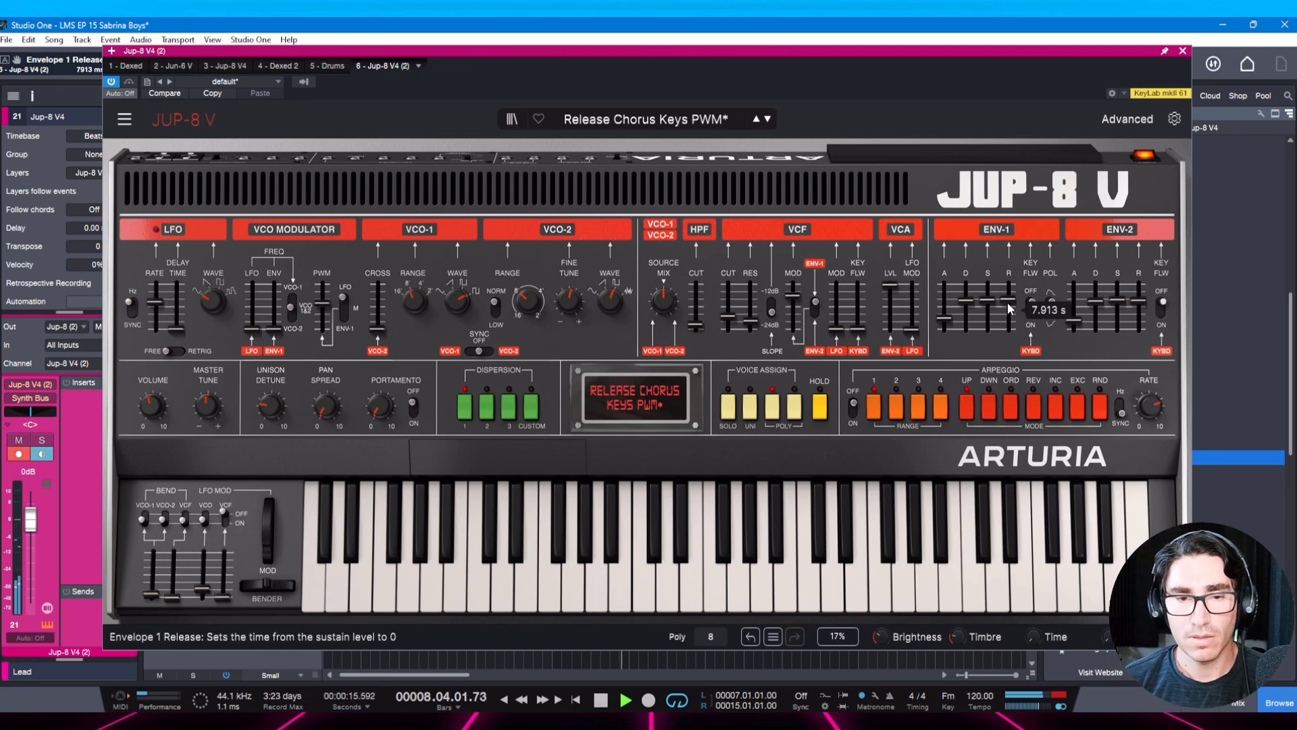
{"action": "key", "text": "space"}
{"action": "key", "text": "ctrl+s"}
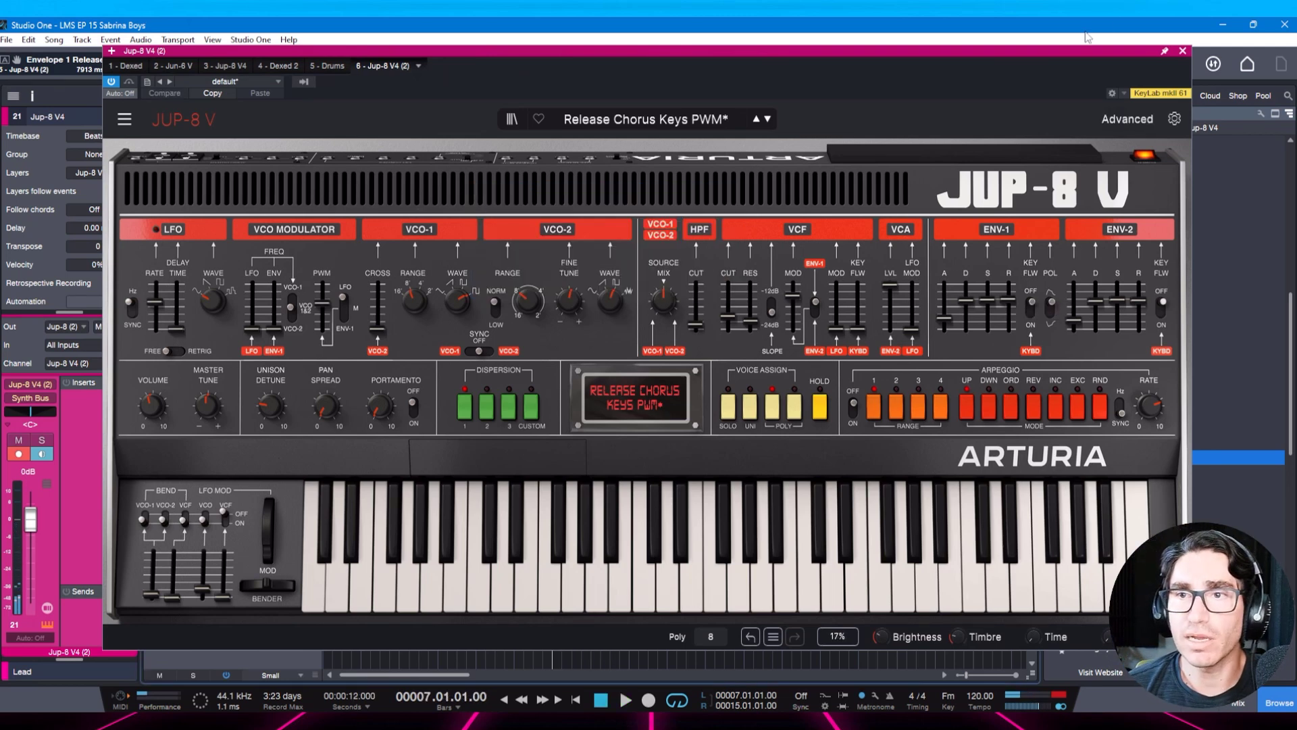
{"action": "left_click_drag", "start_coordinate": [1080, 50], "coordinate": [1064, 50]}
{"action": "left_click", "coordinate": [1166, 51]}
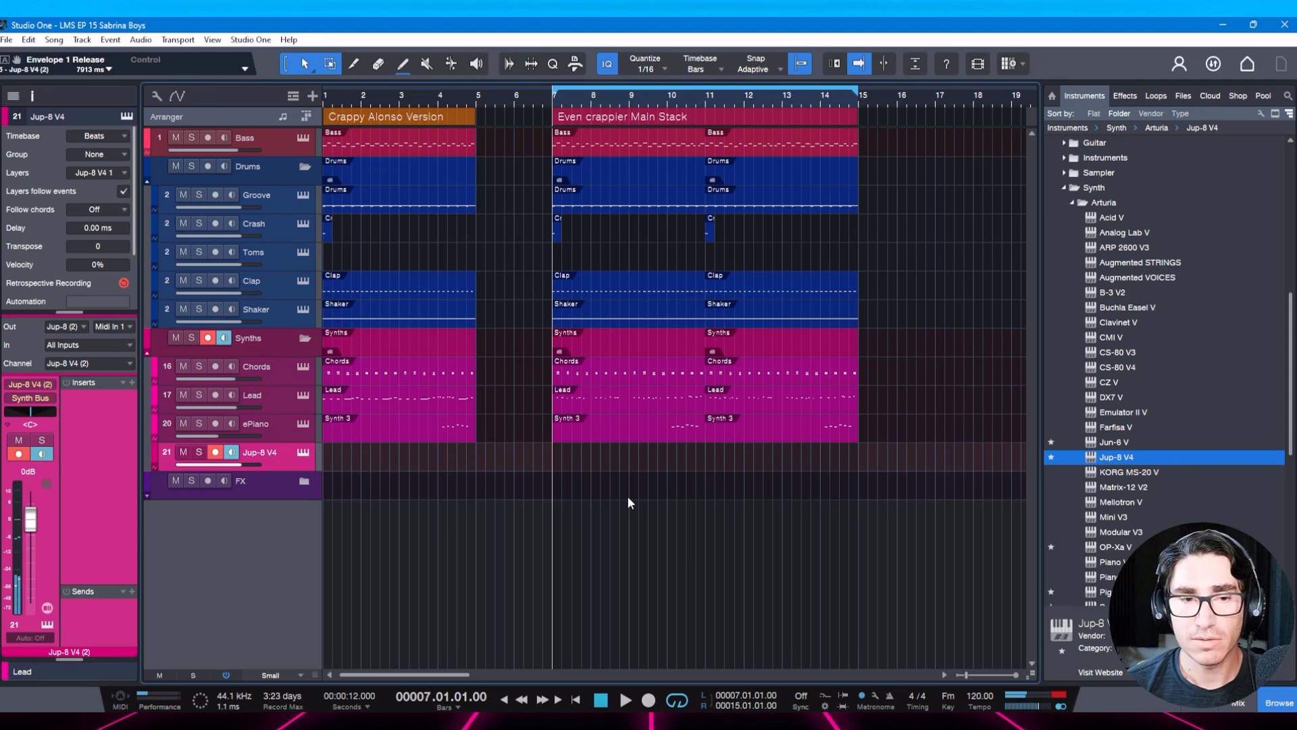
Play the Even crappier Main Stack section from bar 7 to rehearse a part on the new synth.
{"action": "key", "text": "space"}
{"action": "key", "text": "space"}
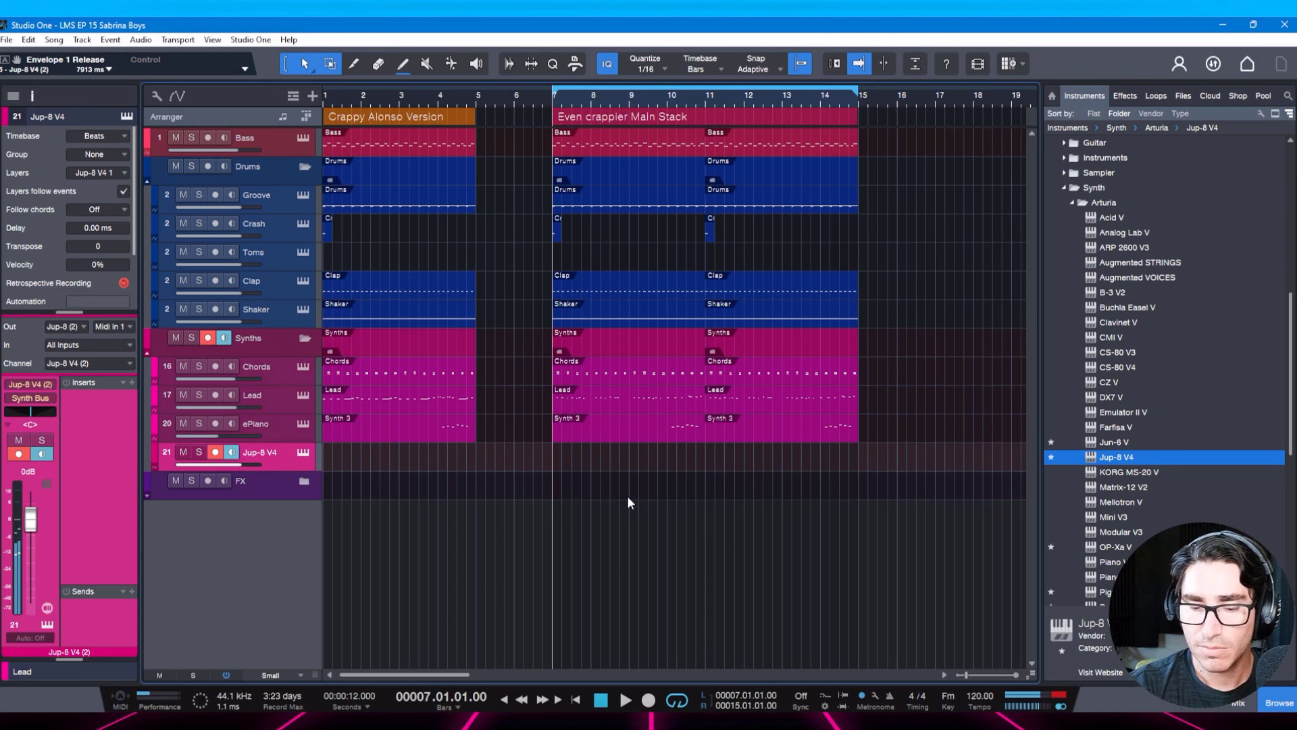
{"action": "key", "text": "space"}
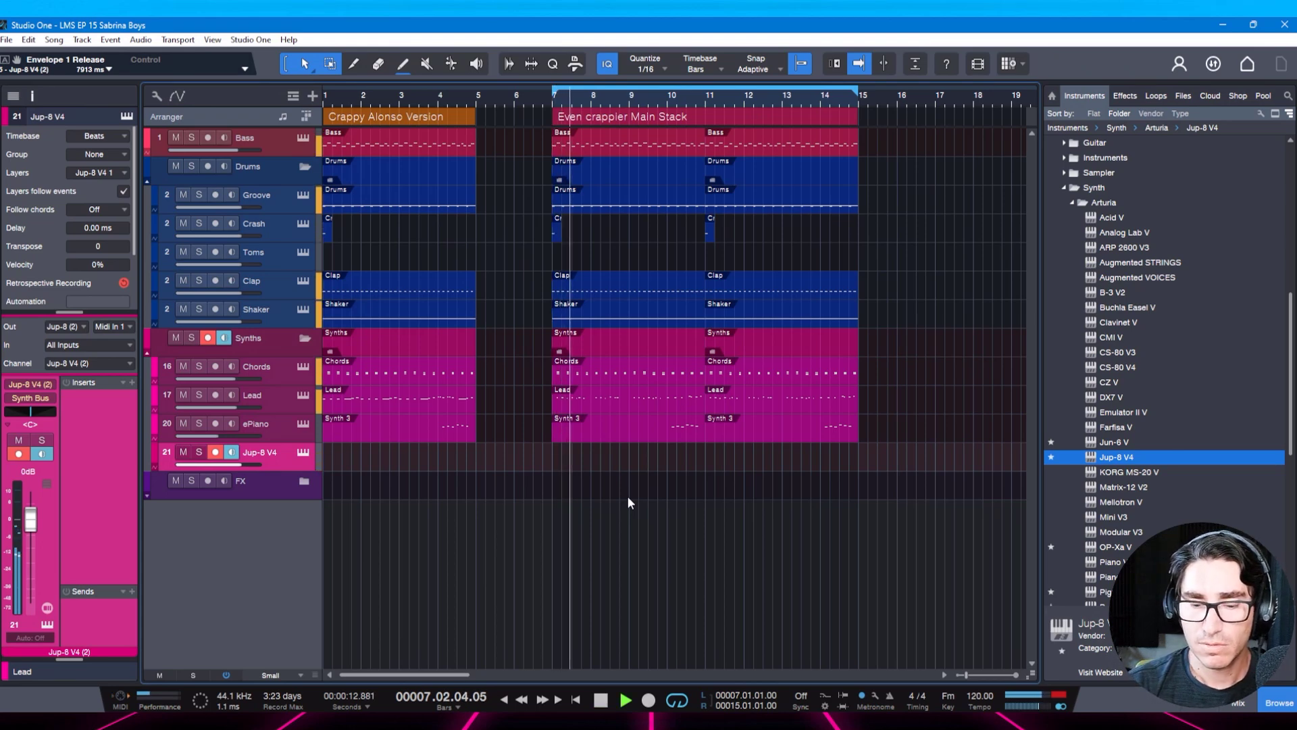
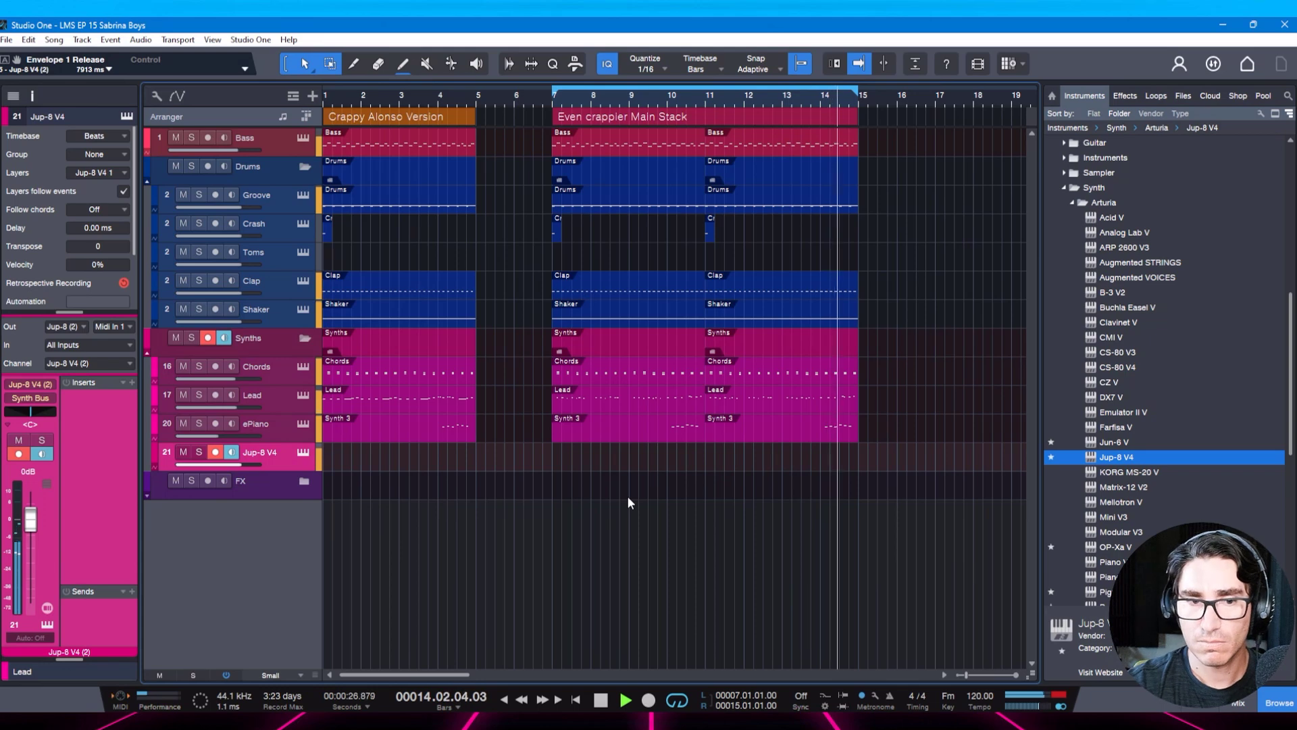
{"action": "key", "text": "space"}
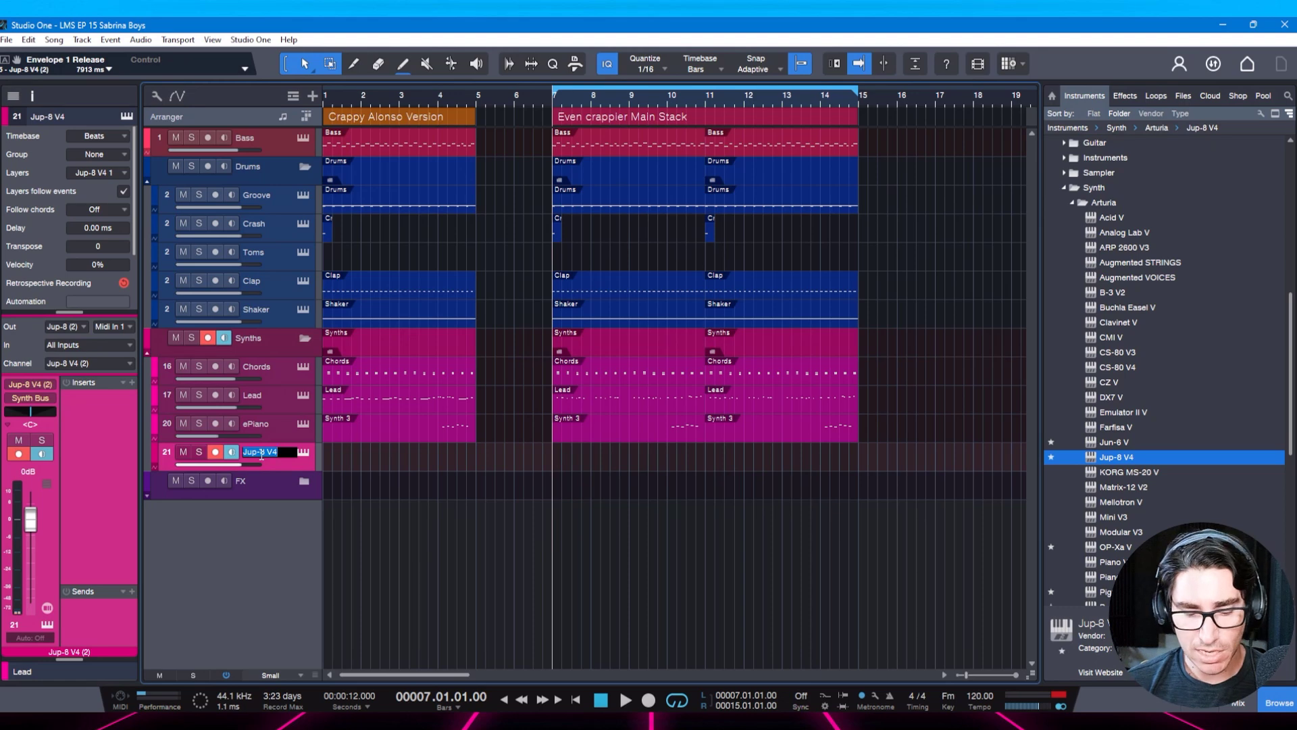
Rename the Jup-8 V4 track as Release Keys and create an empty part across bars 7 to 15, opened in the note editor.
{"action": "type", "text": "Release Keys"}
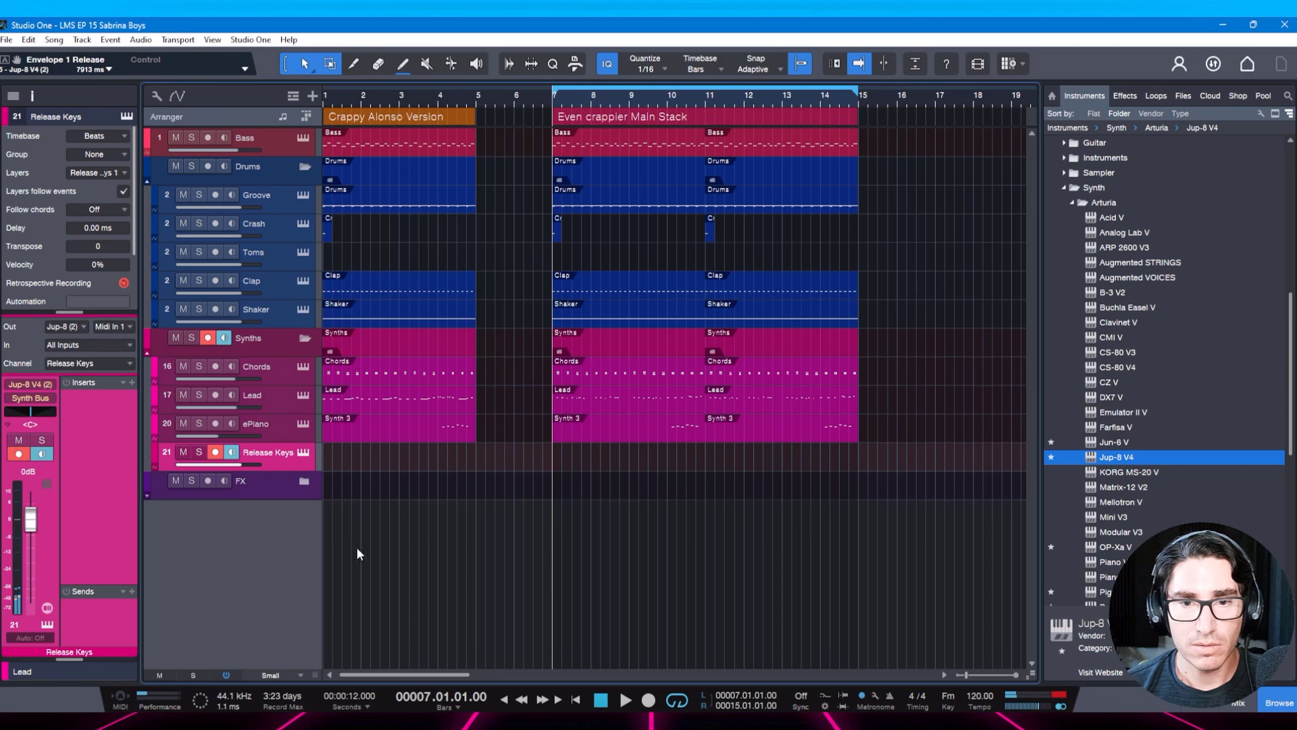
{"action": "double_click", "coordinate": [553, 459]}
{"action": "double_click", "coordinate": [564, 459]}
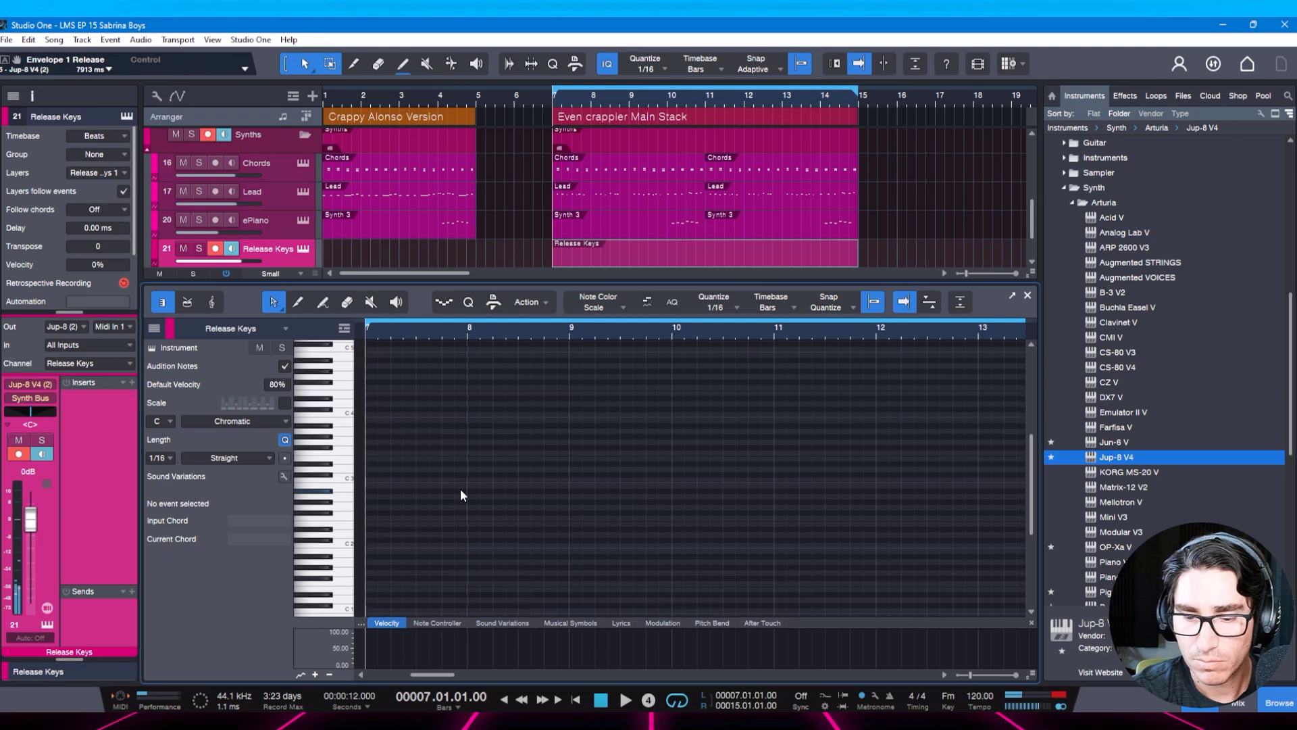
Record short chord stabs into the Release Keys part from bar 7 to bar 15, start playback and save the song.
{"action": "key", "text": "KP_Multiply"}
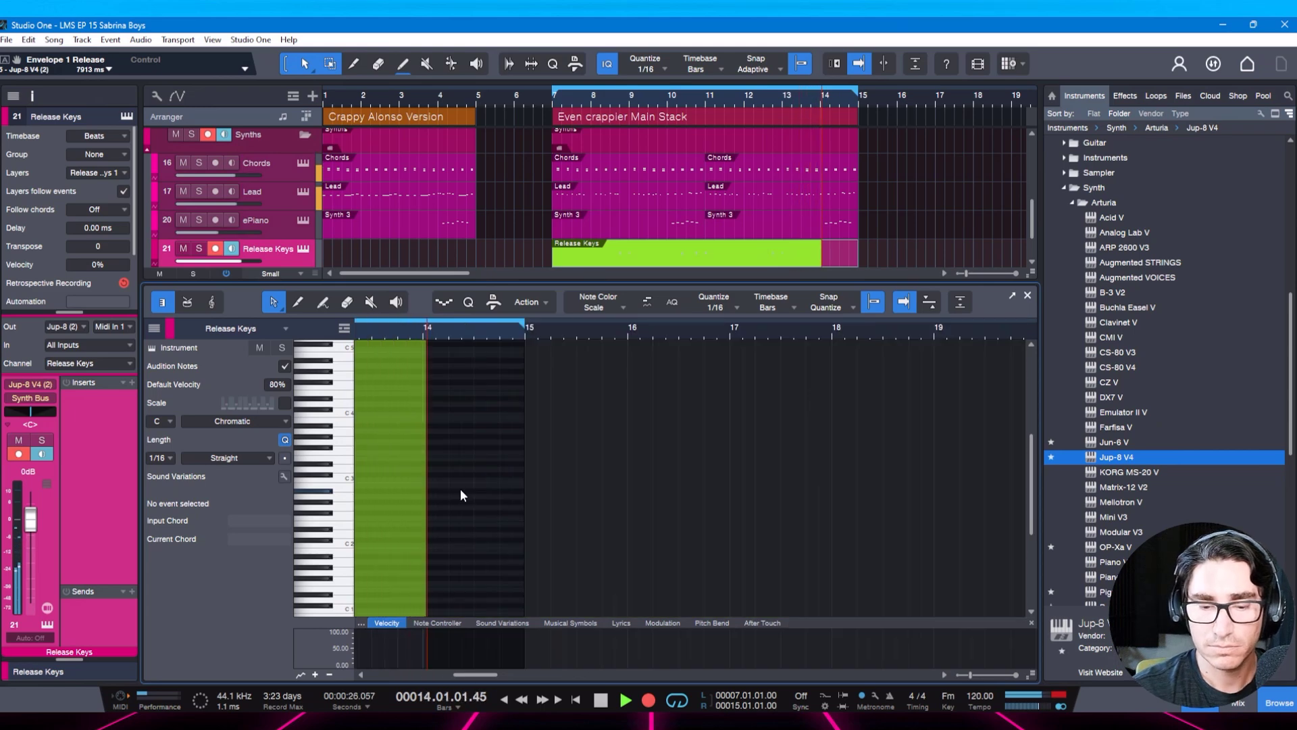
{"action": "key", "text": "space"}
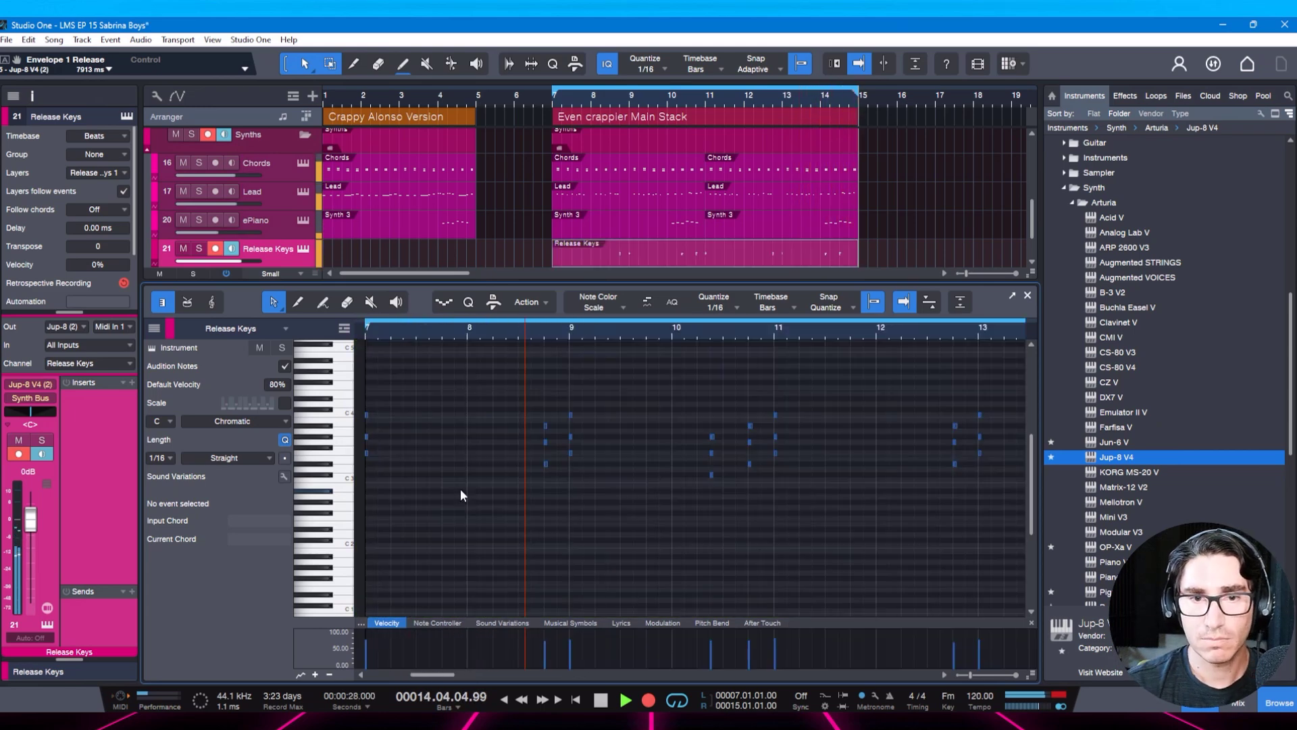
{"action": "key", "text": "space"}
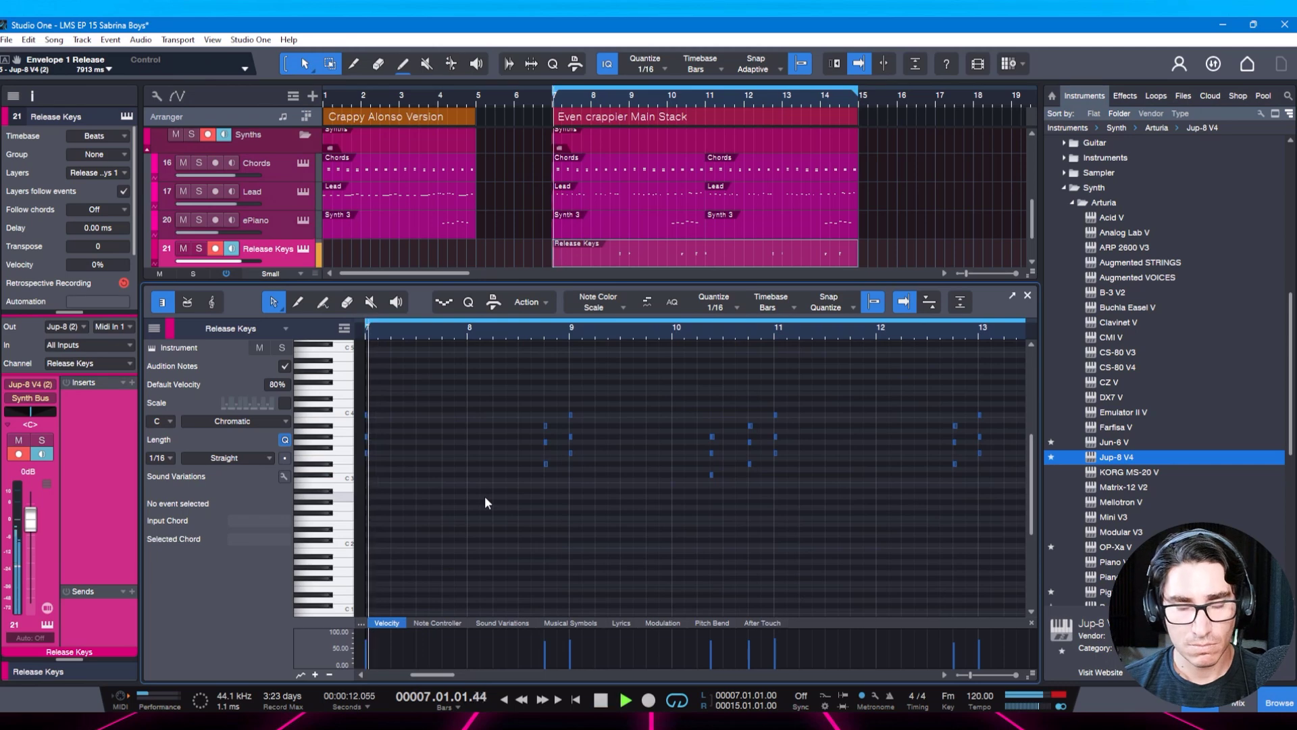
{"action": "key", "text": "ctrl+s"}
Lower the Release Keys channel volume to -3.4 dB during playback and save the song.
{"action": "left_click_drag", "start_coordinate": [31, 534], "coordinate": [31, 543]}
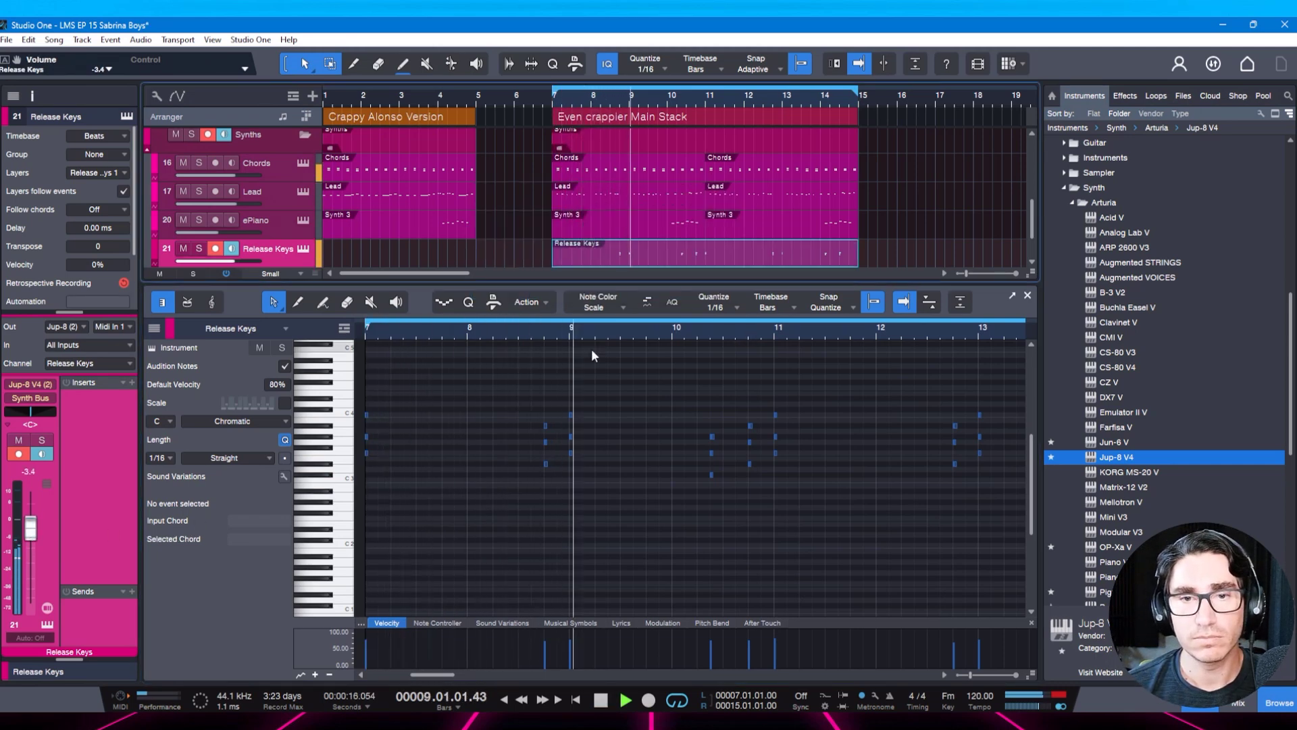
{"action": "left_click_drag", "start_coordinate": [563, 332], "coordinate": [538, 313]}
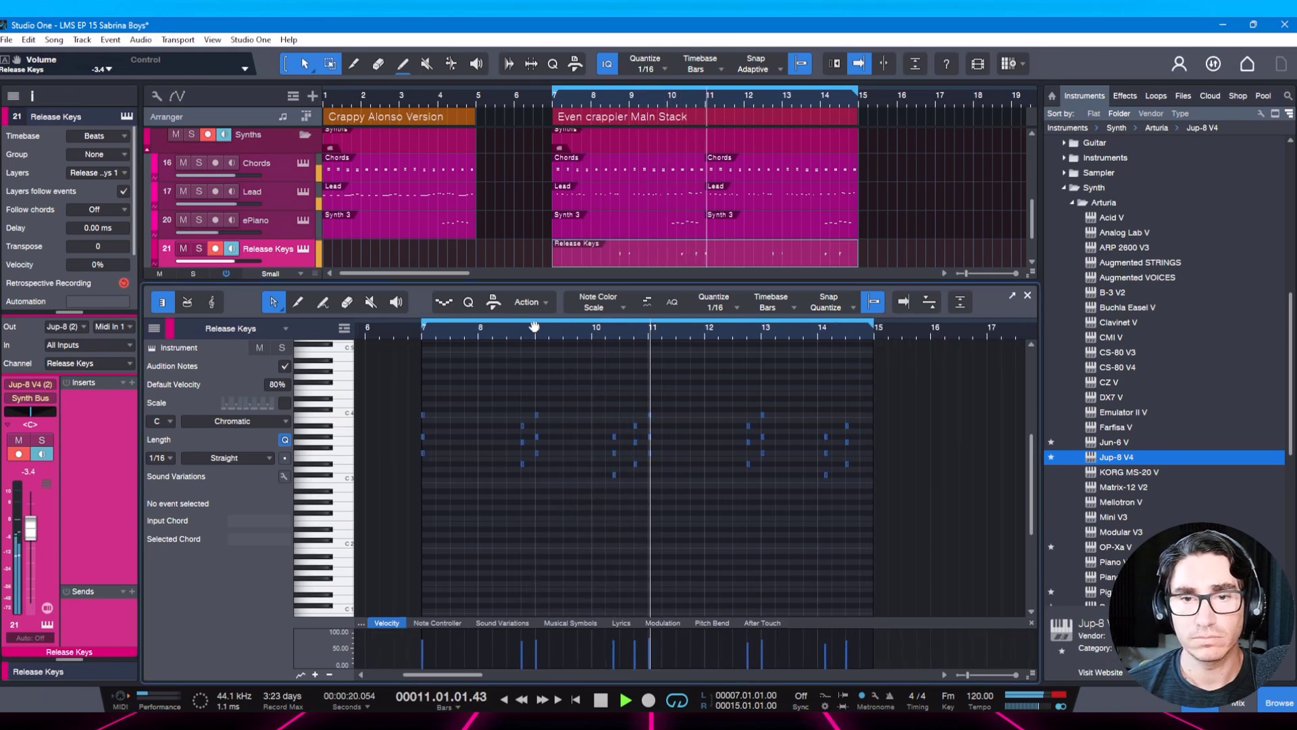
{"action": "key", "text": "ctrl+s"}
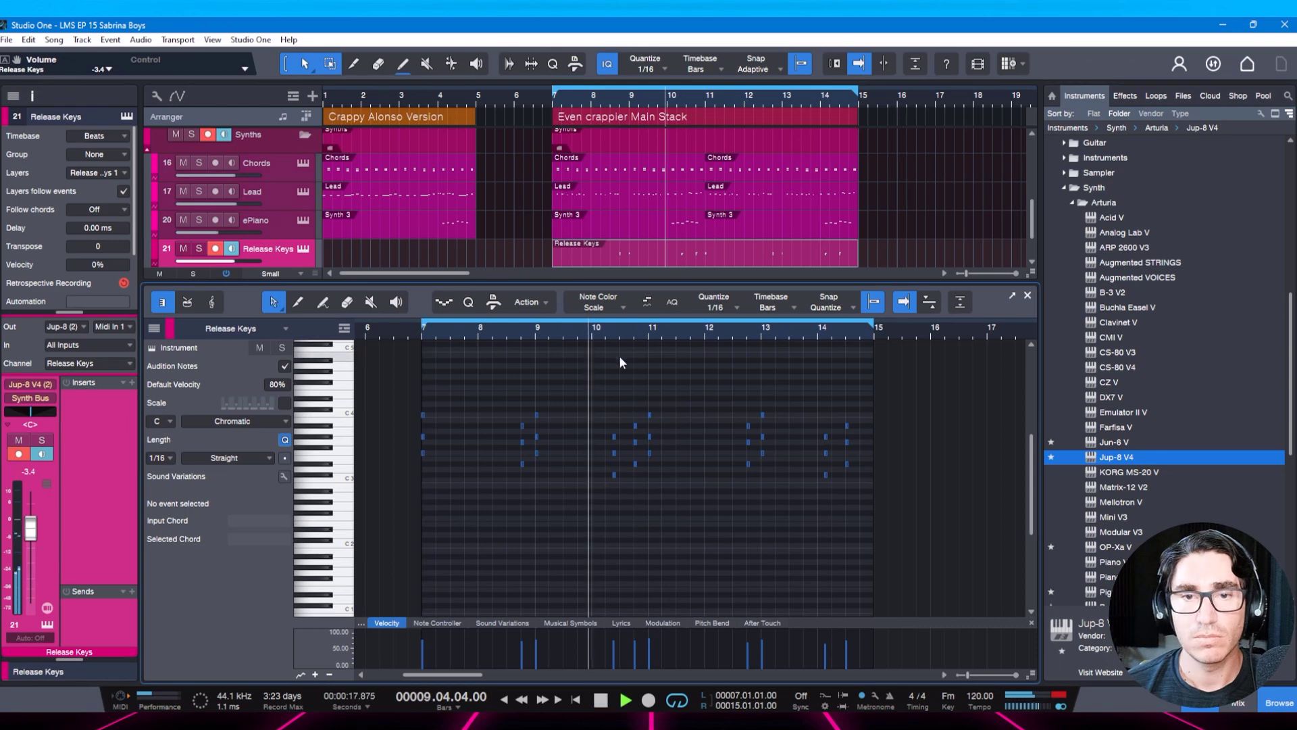
Play back and review the recorded Release Keys chords through bar 14 in the note editor, then save the song.
{"action": "left_click_drag", "start_coordinate": [630, 332], "coordinate": [629, 343]}
{"action": "key", "text": "space"}
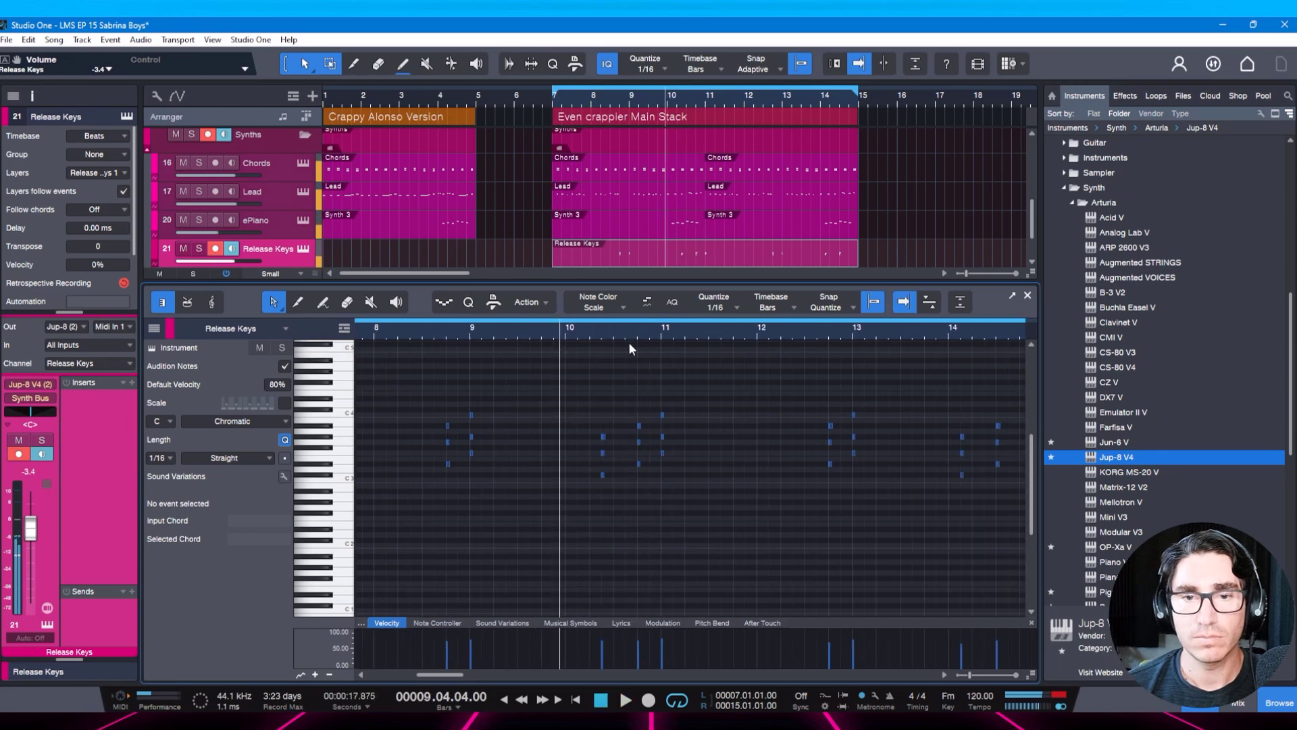
{"action": "key", "text": "space"}
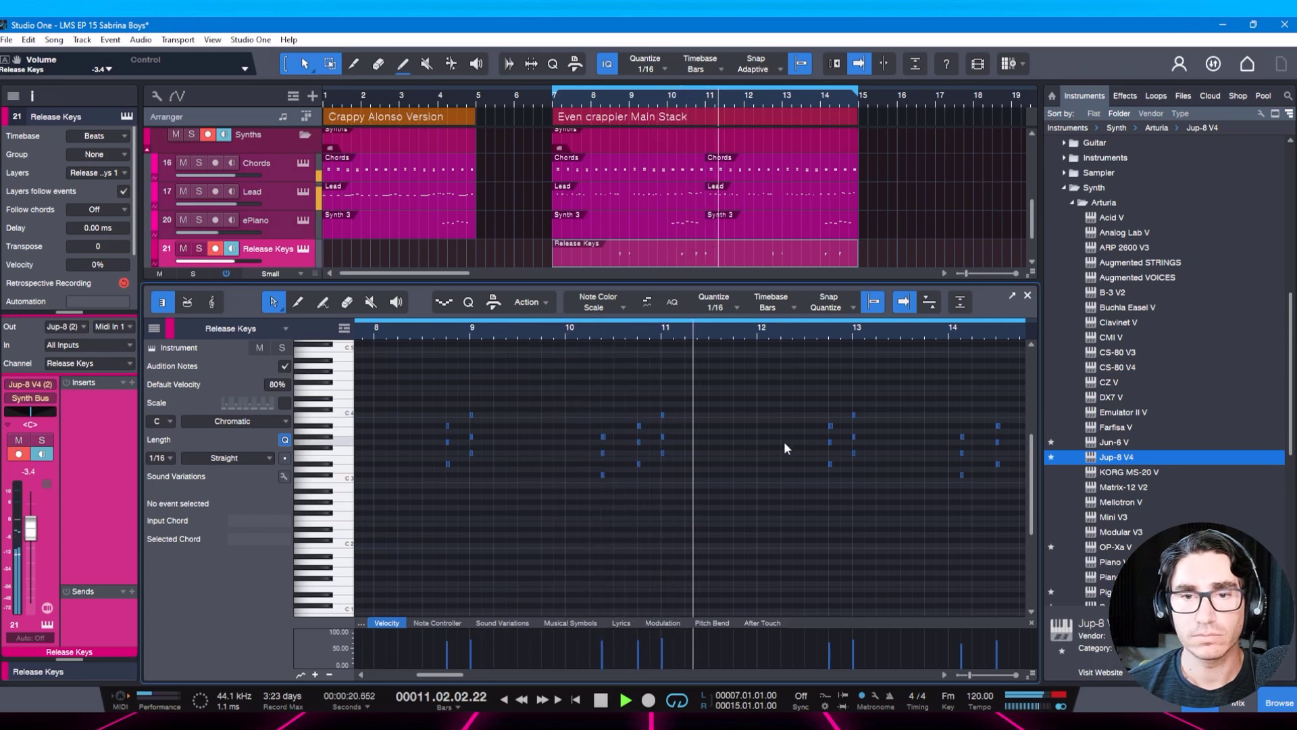
{"action": "scroll", "coordinate": [742, 477], "scroll_direction": "right", "scroll_amount": 9}
{"action": "scroll", "coordinate": [742, 477], "scroll_direction": "right", "scroll_amount": 4}
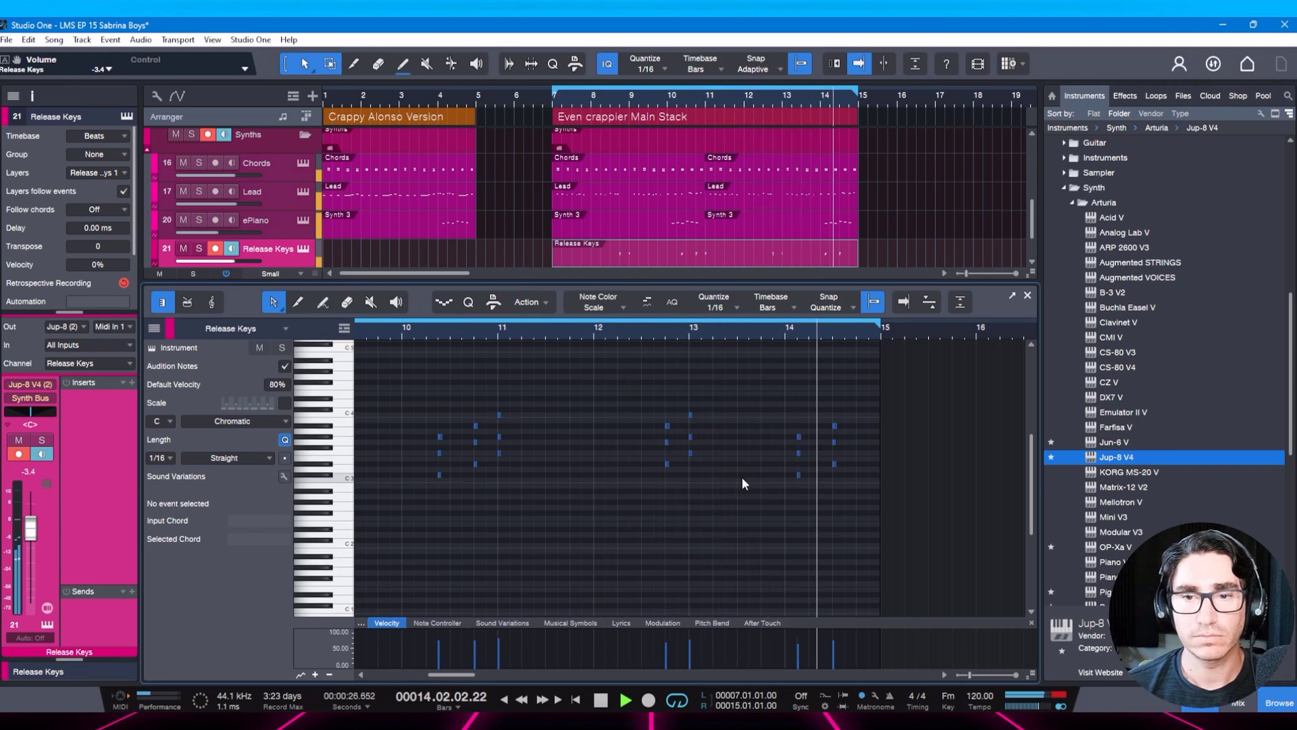
{"action": "key", "text": "f"}
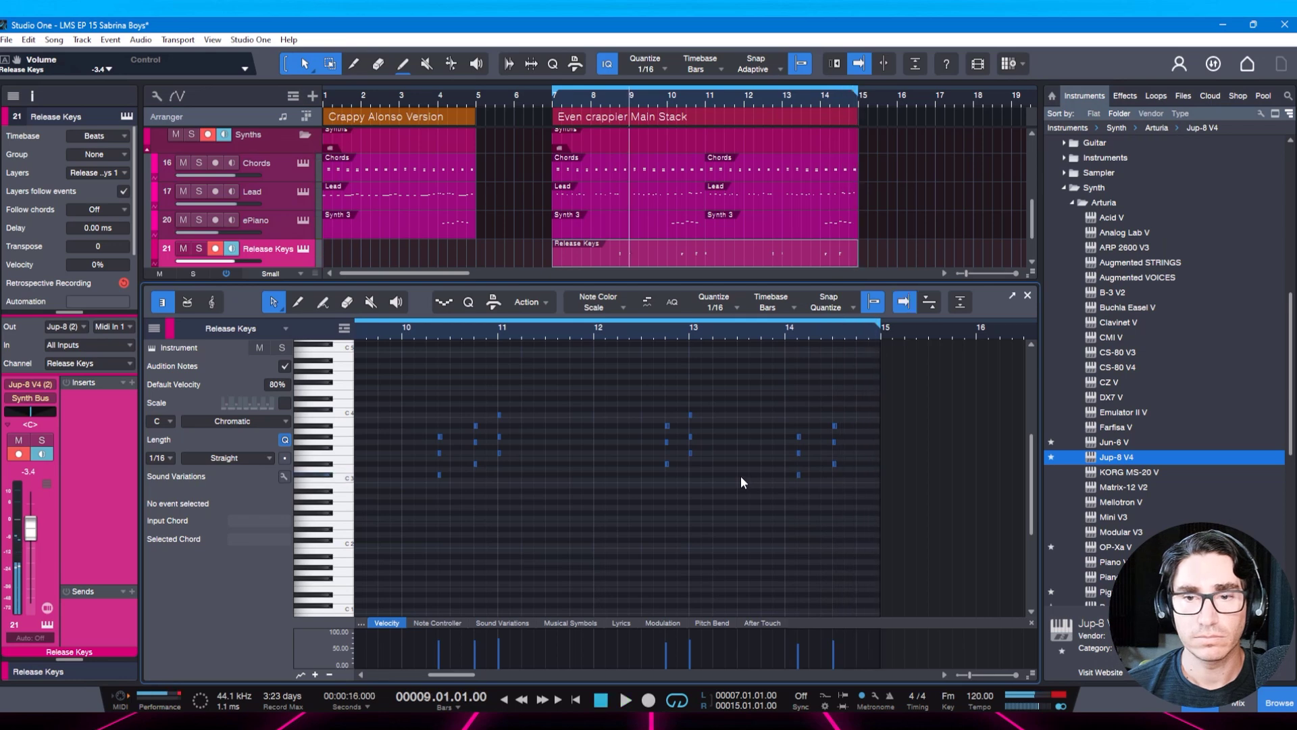
{"action": "left_click", "coordinate": [832, 327]}
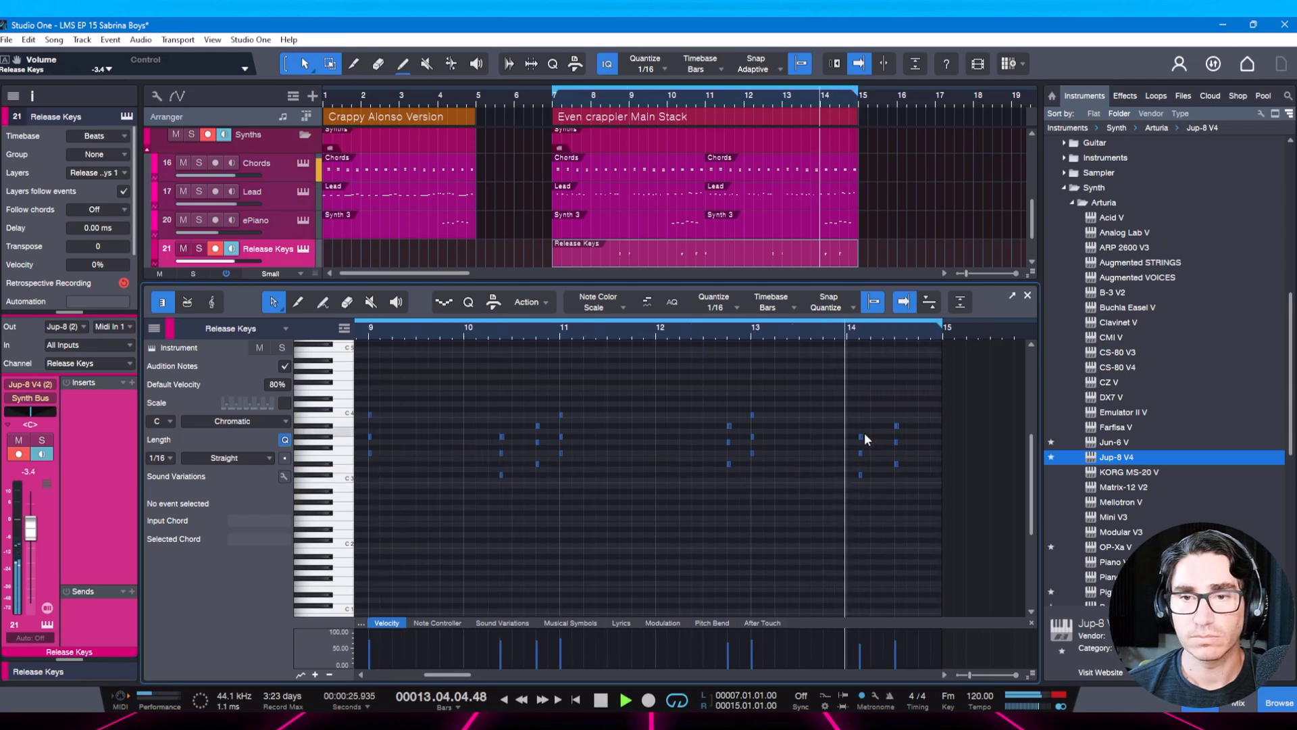
{"action": "key", "text": "ctrl+s"}
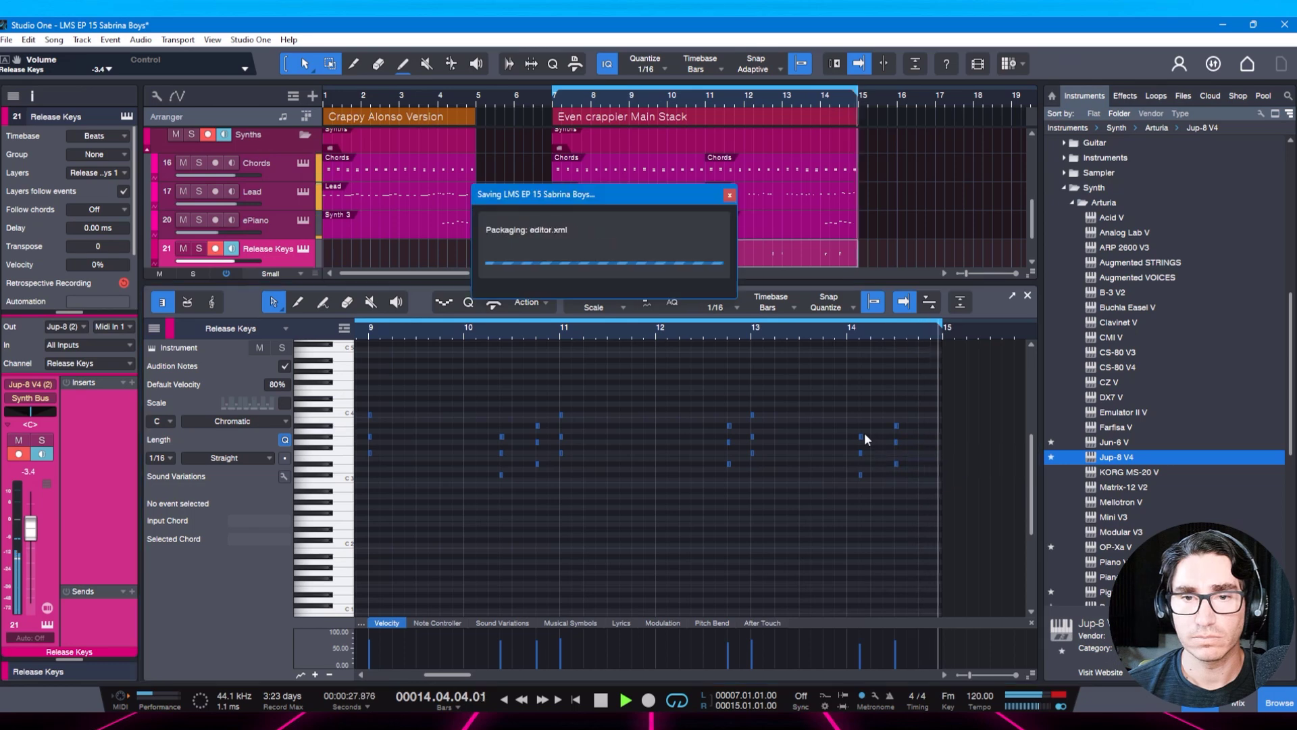
{"action": "key", "text": "space"}
{"action": "key", "text": "ctrl+s"}
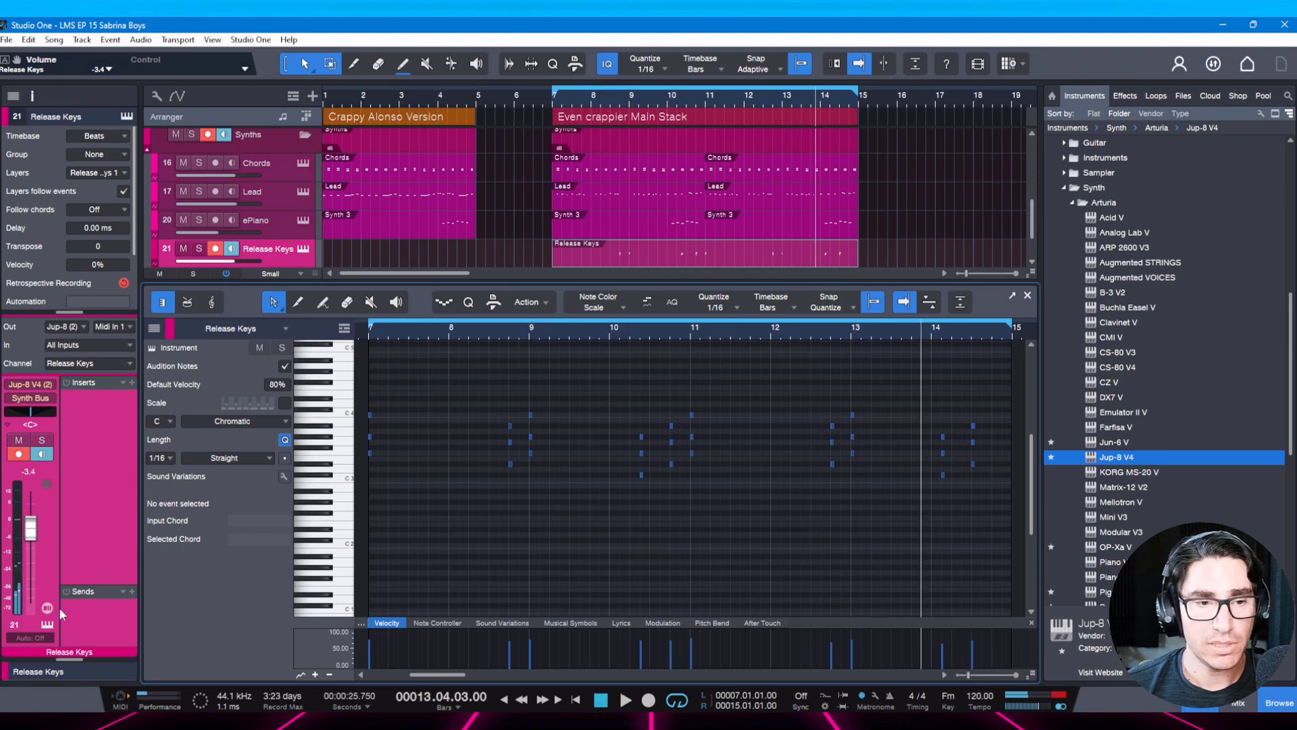
Switch off the Delay in Effect 2 of the Release Keys Jup-8 V4 and close the synth.
{"action": "left_click", "coordinate": [49, 623]}
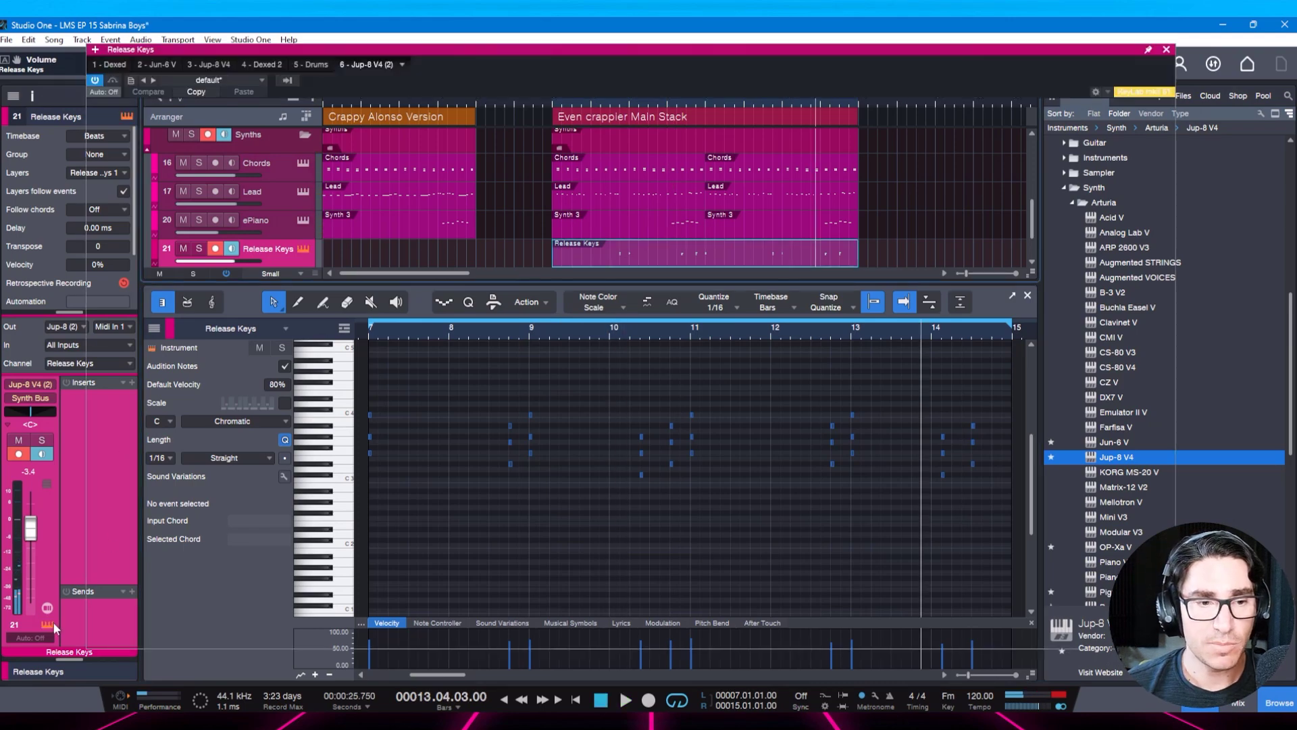
{"action": "left_click", "coordinate": [1114, 122]}
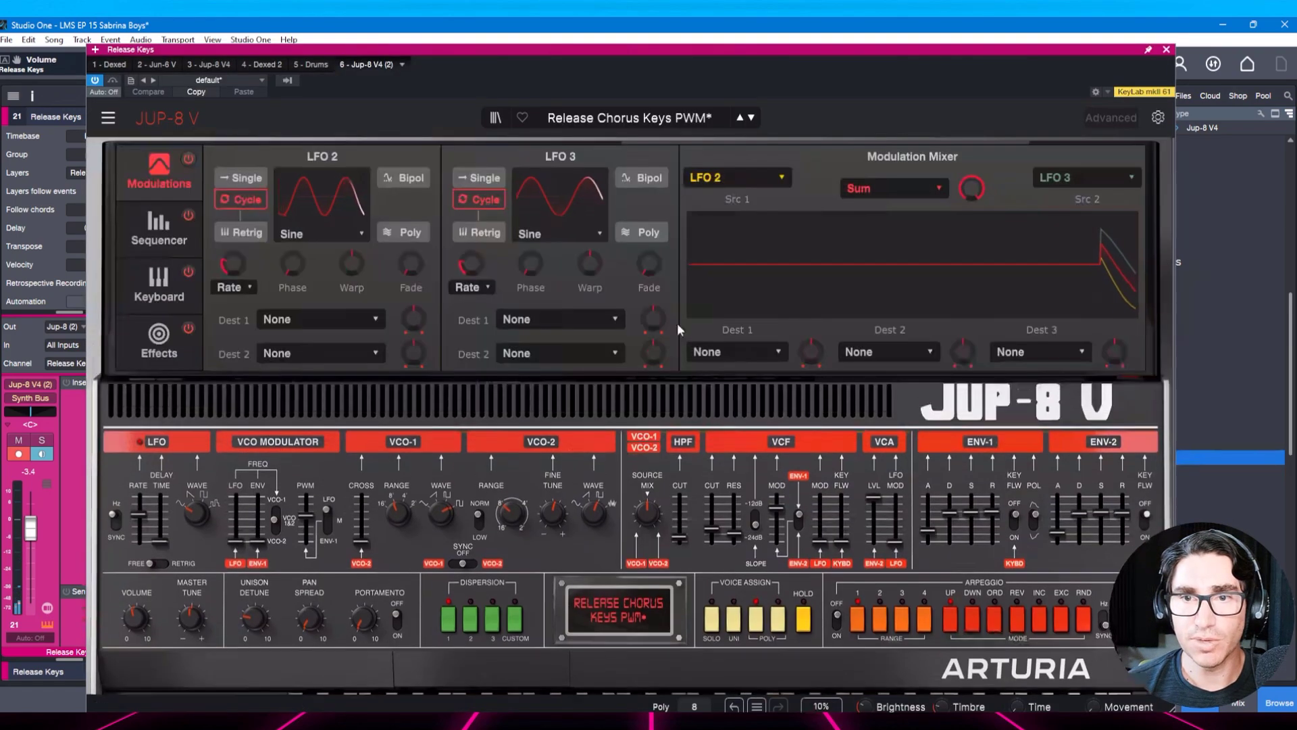
{"action": "left_click", "coordinate": [175, 352]}
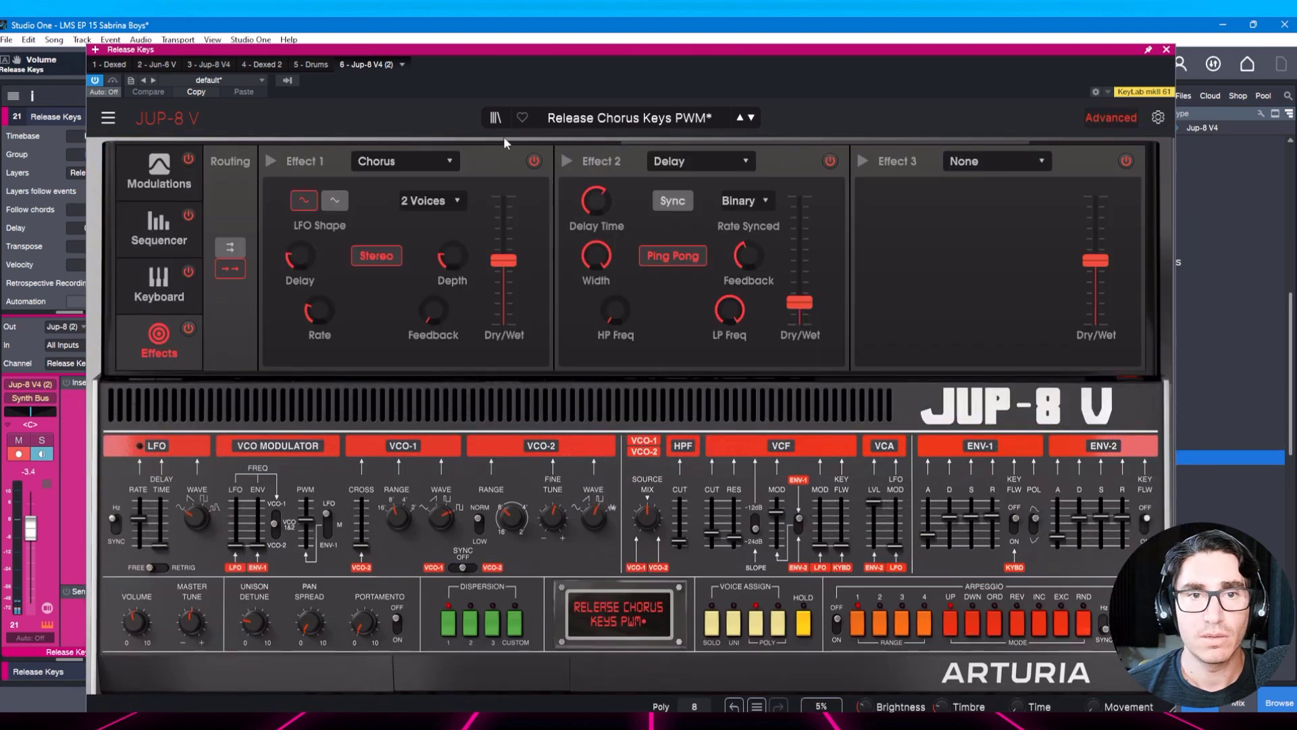
{"action": "left_click", "coordinate": [829, 162]}
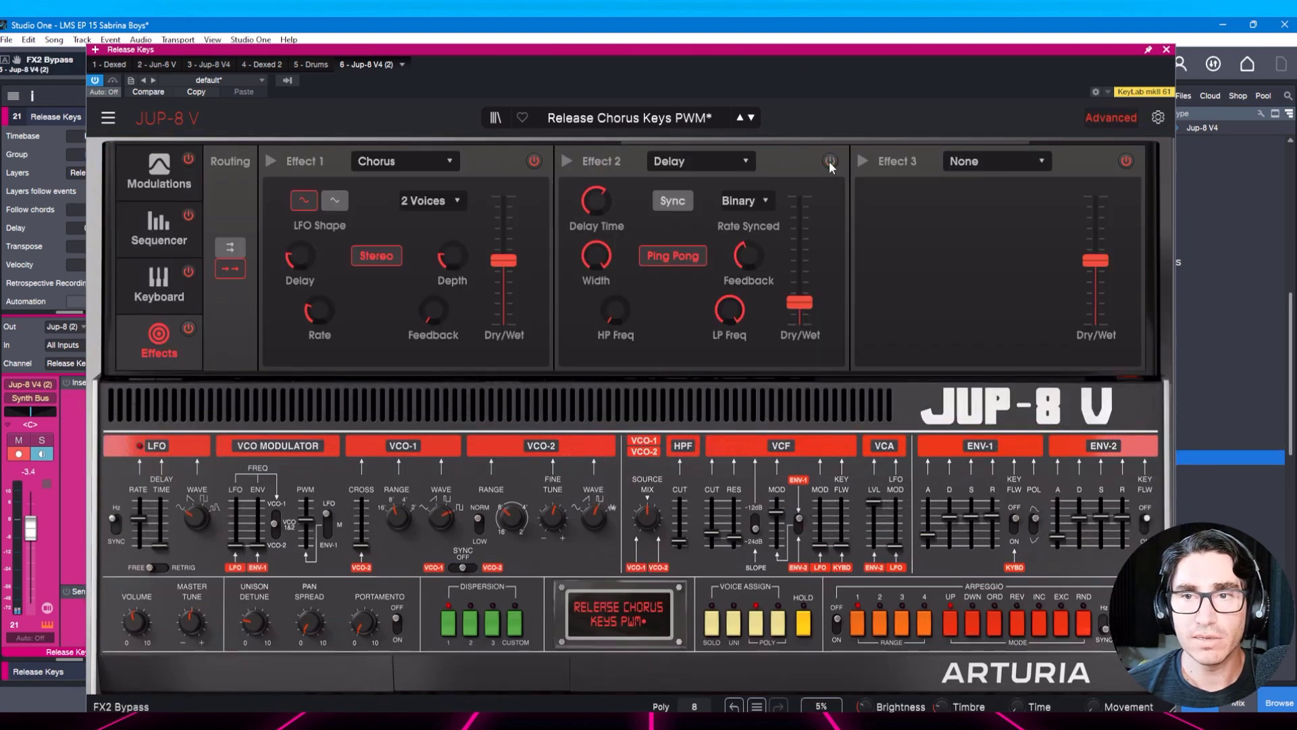
{"action": "left_click", "coordinate": [1115, 119]}
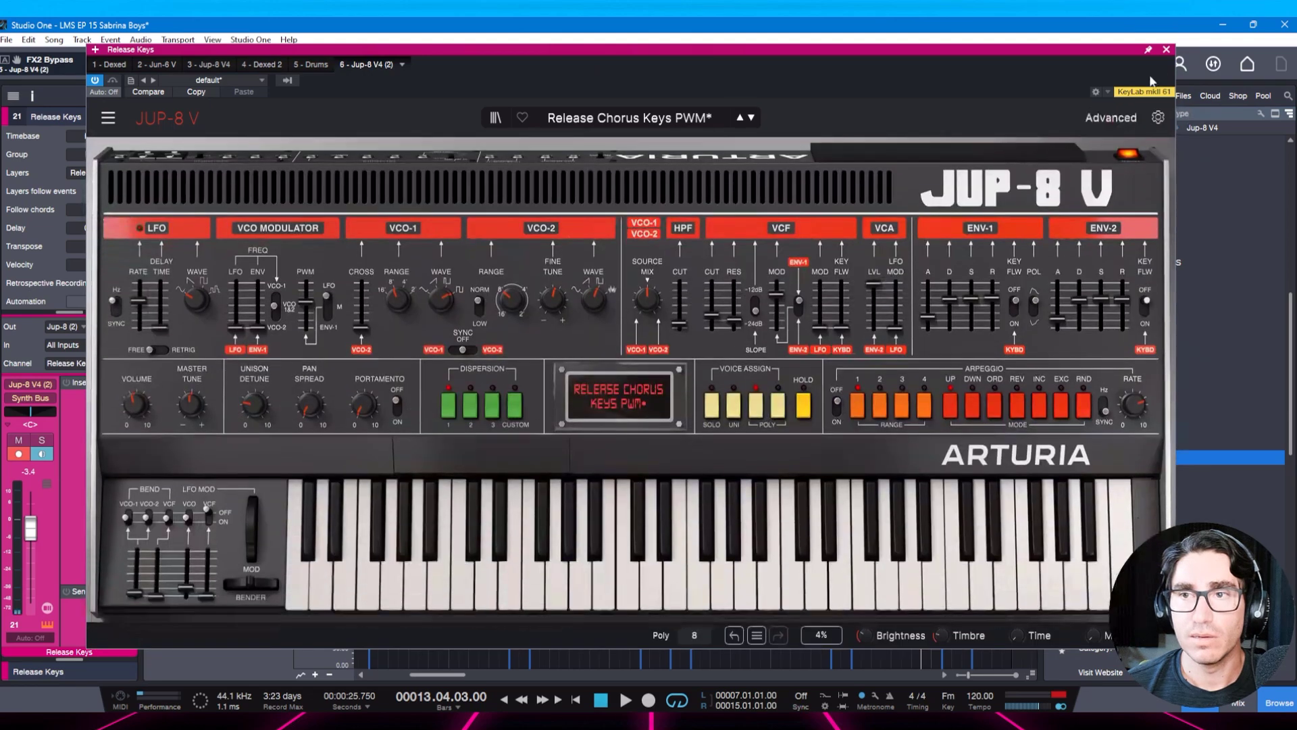
{"action": "left_click", "coordinate": [1166, 51]}
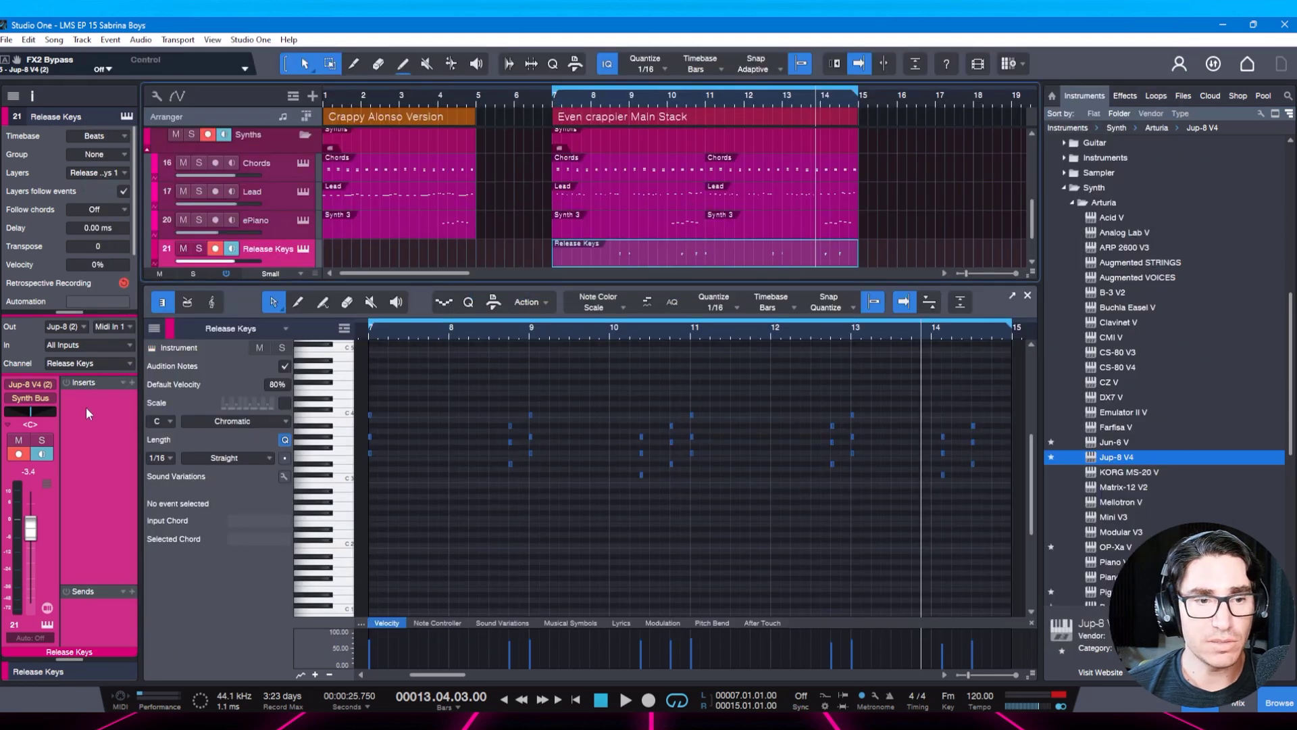
Insert the Replika XT delay on the Release Keys channel and move its window clear of the channel strip.
{"action": "left_click", "coordinate": [132, 384]}
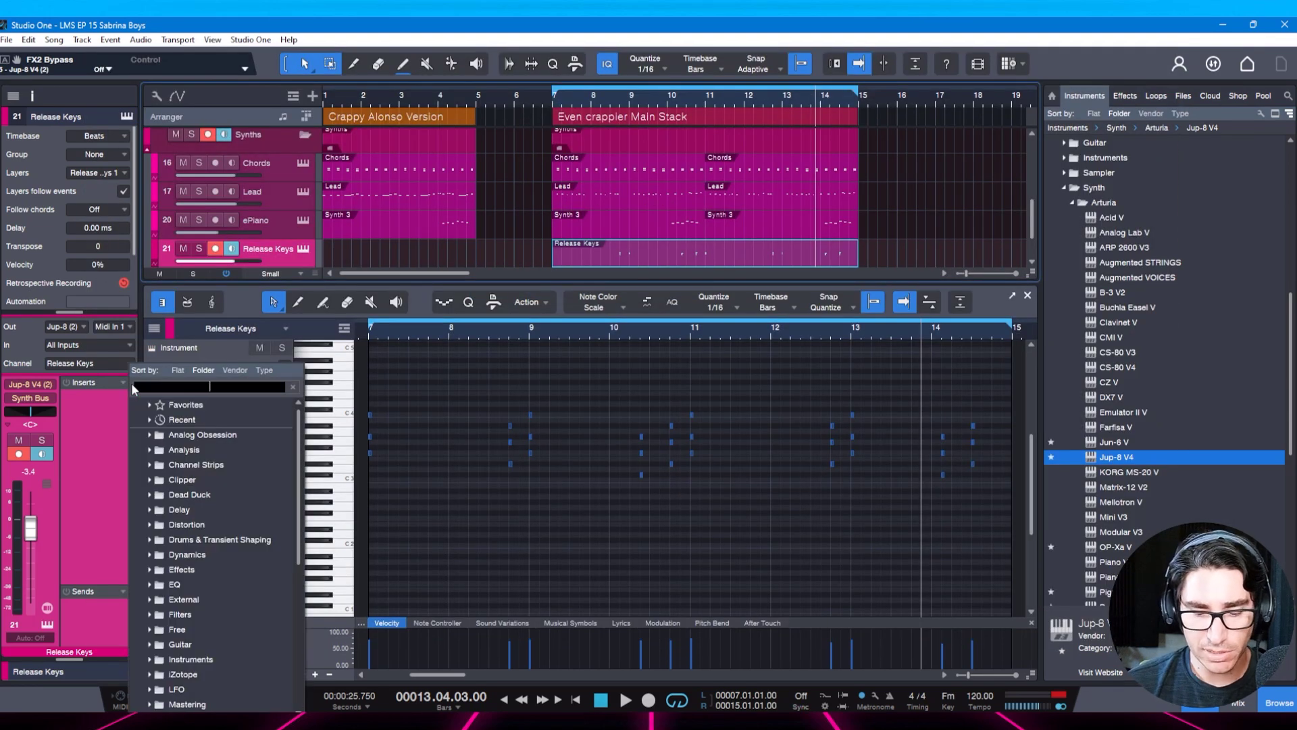
{"action": "type", "text": "repli"}
{"action": "key", "text": "Return"}
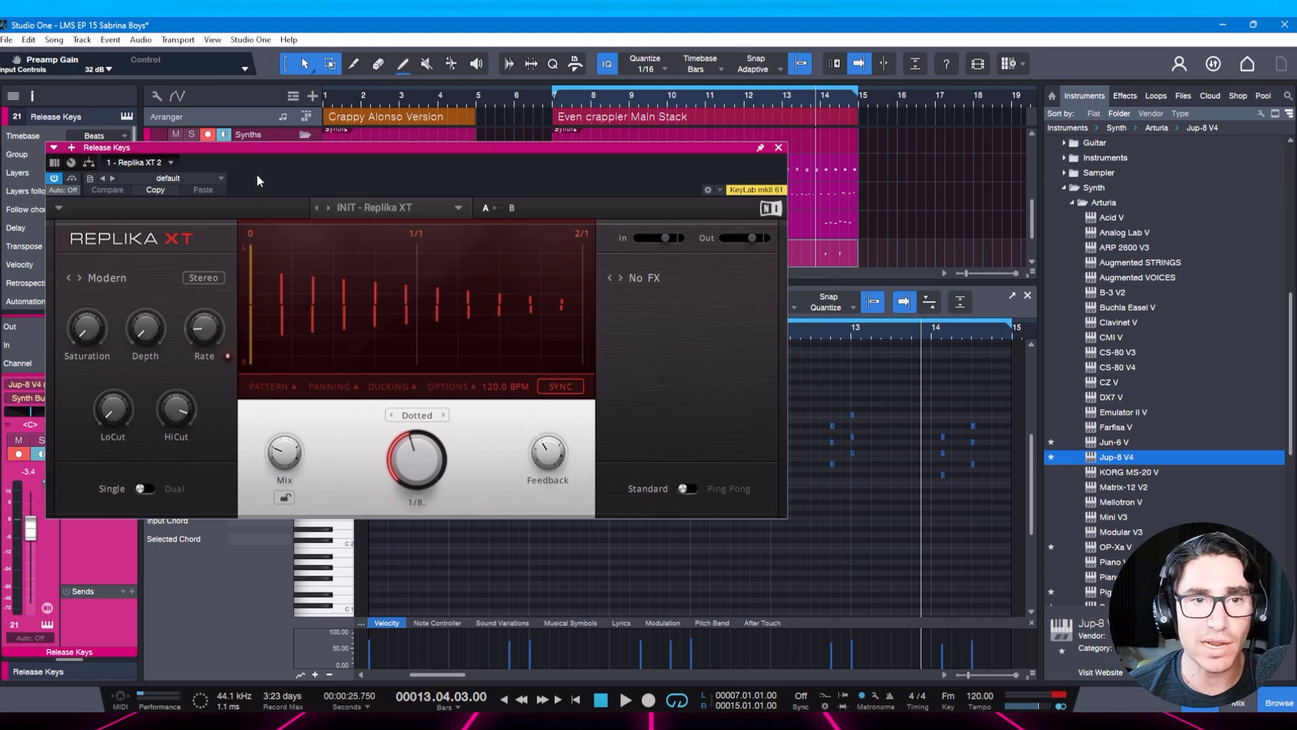
{"action": "left_click_drag", "start_coordinate": [240, 154], "coordinate": [330, 179]}
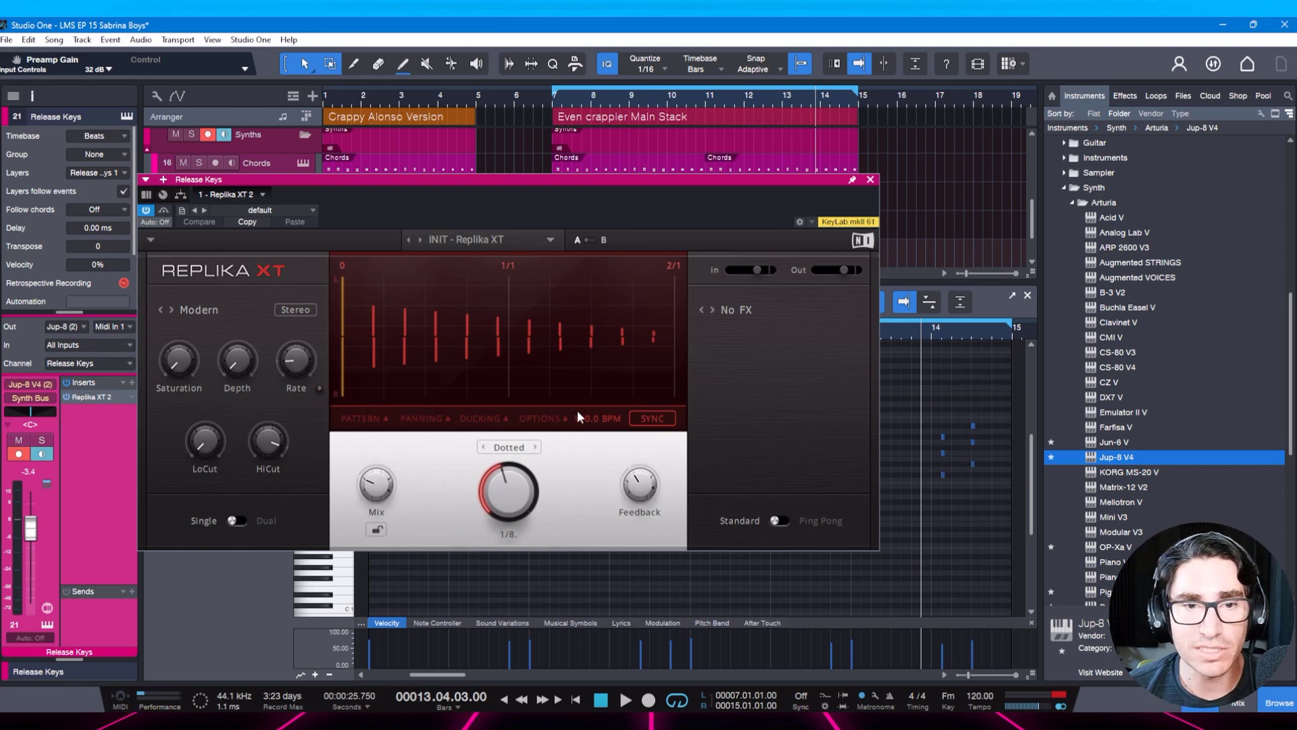
{"action": "left_click_drag", "start_coordinate": [648, 186], "coordinate": [669, 191]}
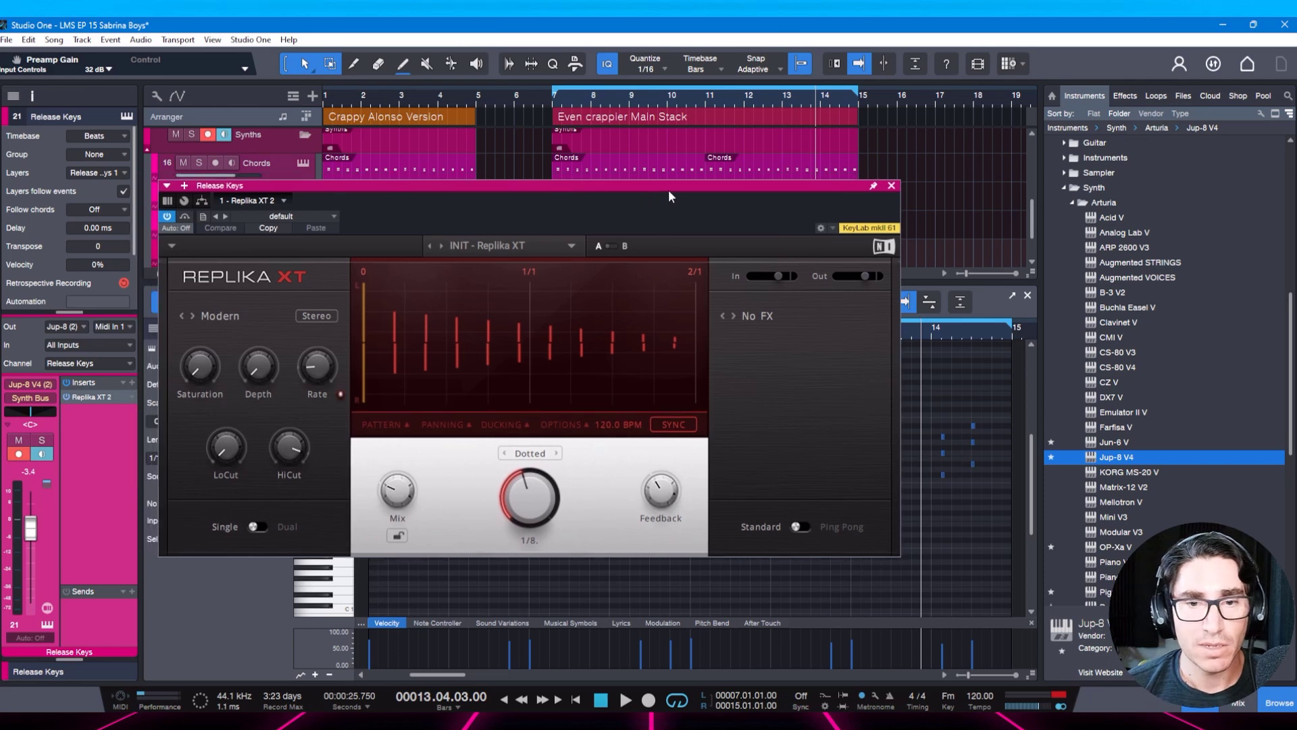
Set the Release Keys Replika XT mix to 71% / 29%, raise its LoCut to 214 Hz and lower its HiCut while auditioning playback.
{"action": "key", "text": "space"}
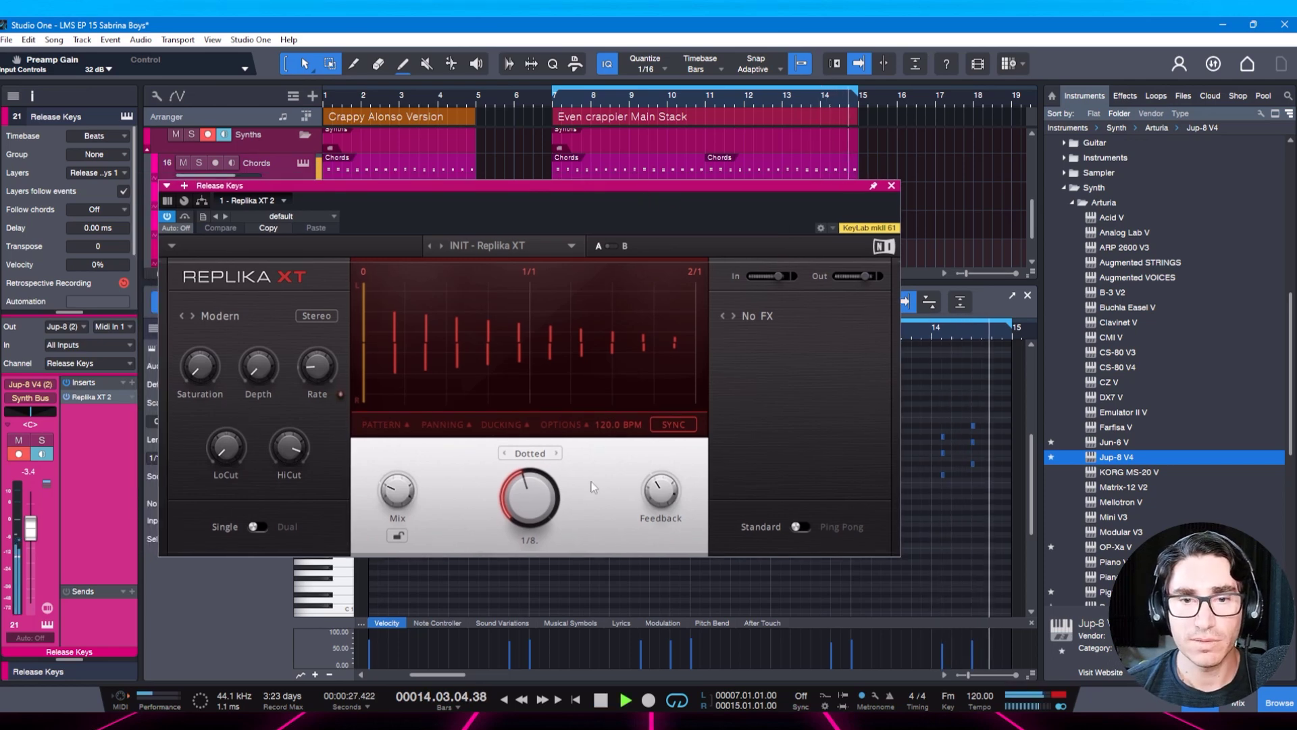
{"action": "left_click_drag", "start_coordinate": [400, 489], "coordinate": [406, 498]}
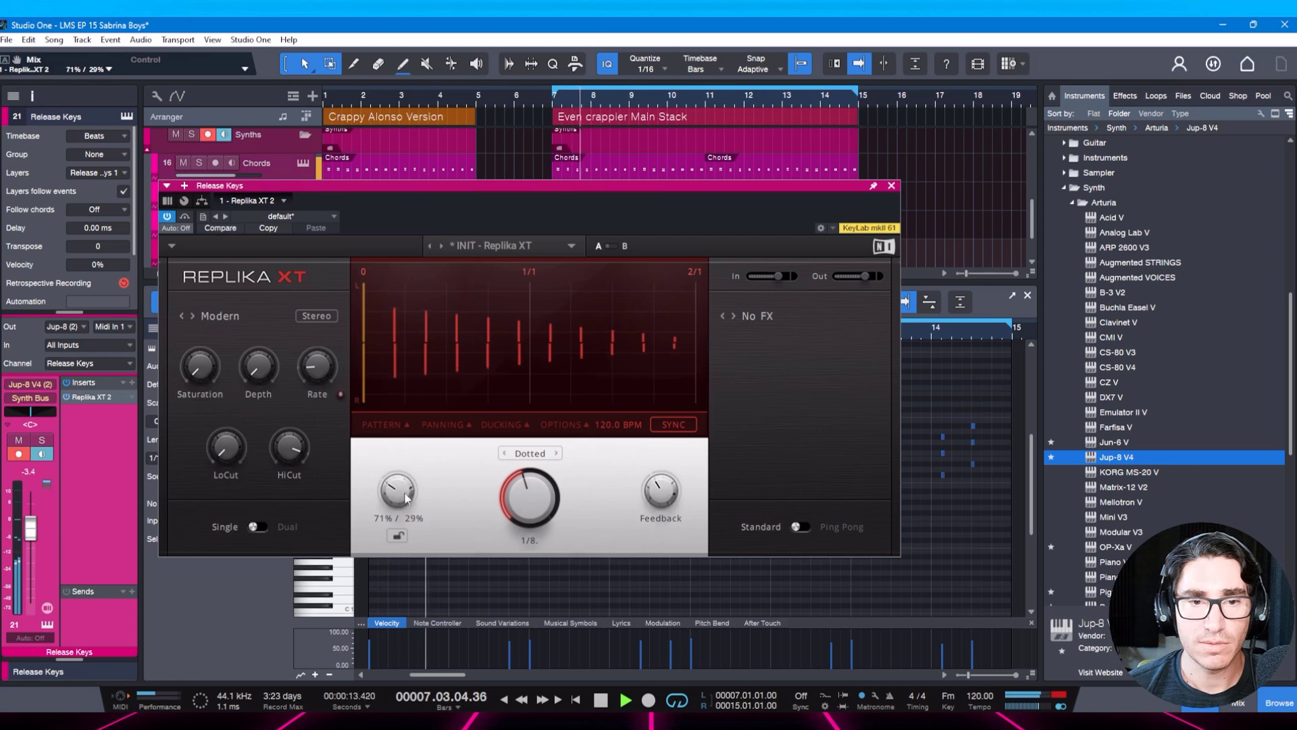
{"action": "left_click_drag", "start_coordinate": [289, 447], "coordinate": [228, 433]}
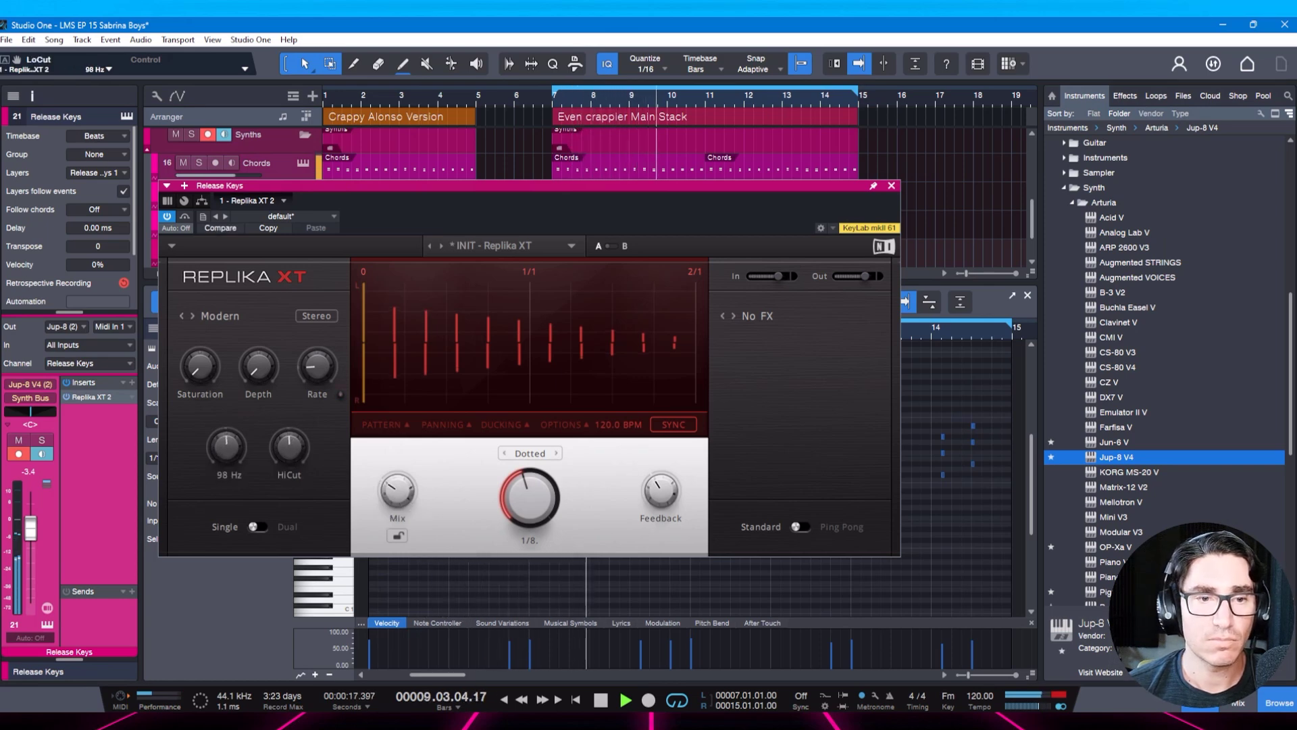
{"action": "key", "text": "space"}
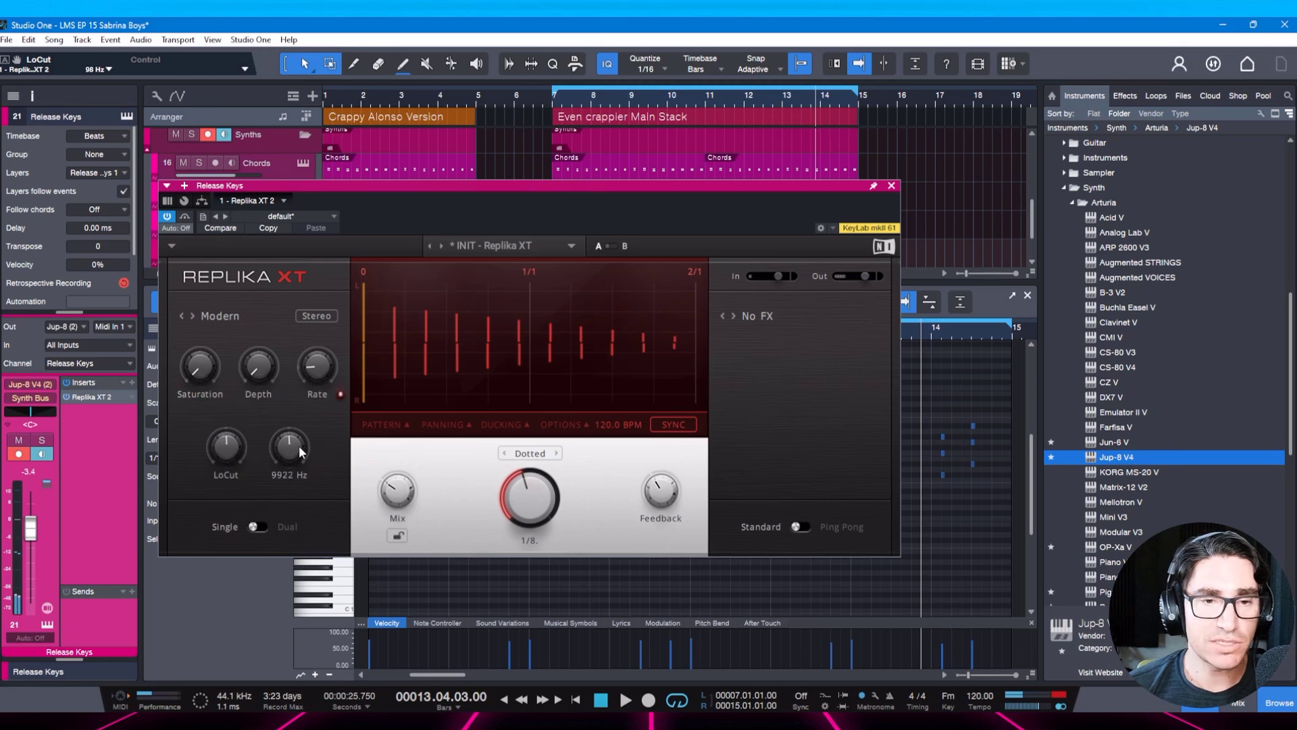
{"action": "left_click_drag", "start_coordinate": [299, 448], "coordinate": [299, 436]}
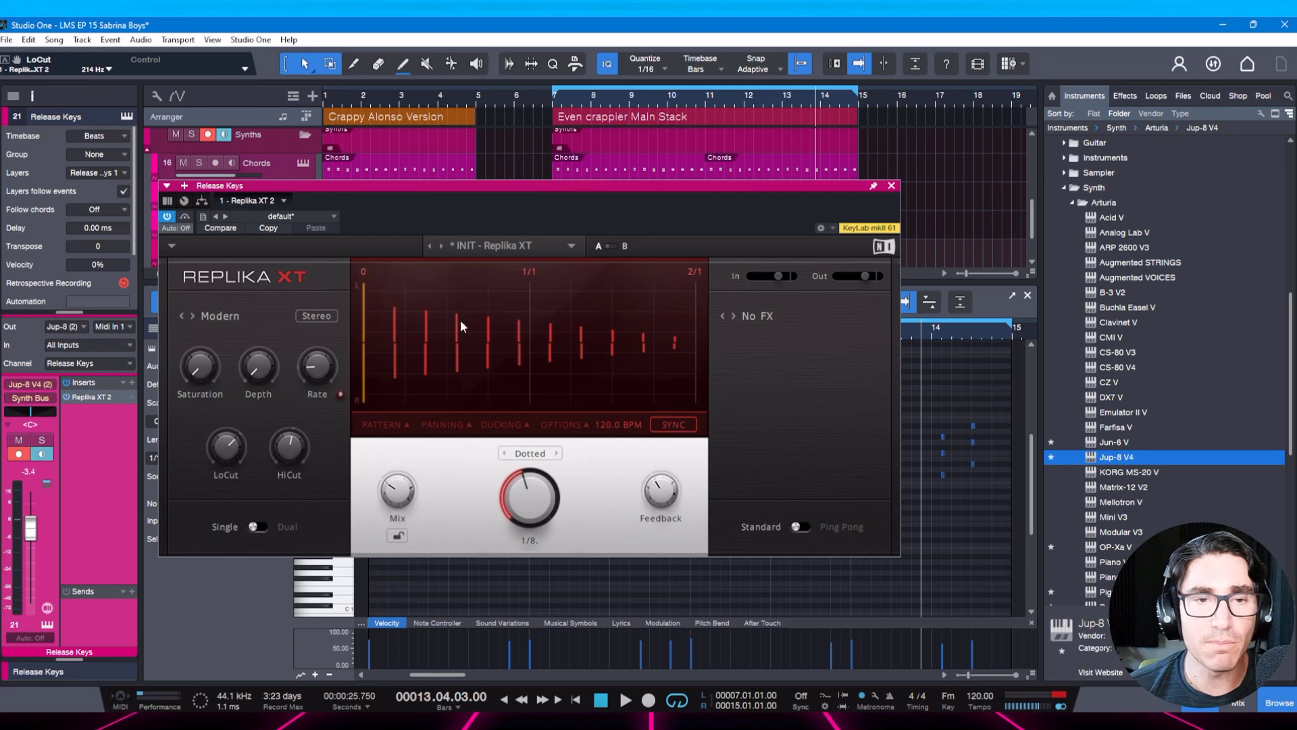
Set the Replika XT mix to 67% / 33% with Release Keys soloed during playback, save the song and unsolo the track.
{"action": "left_click_drag", "start_coordinate": [476, 188], "coordinate": [487, 196]}
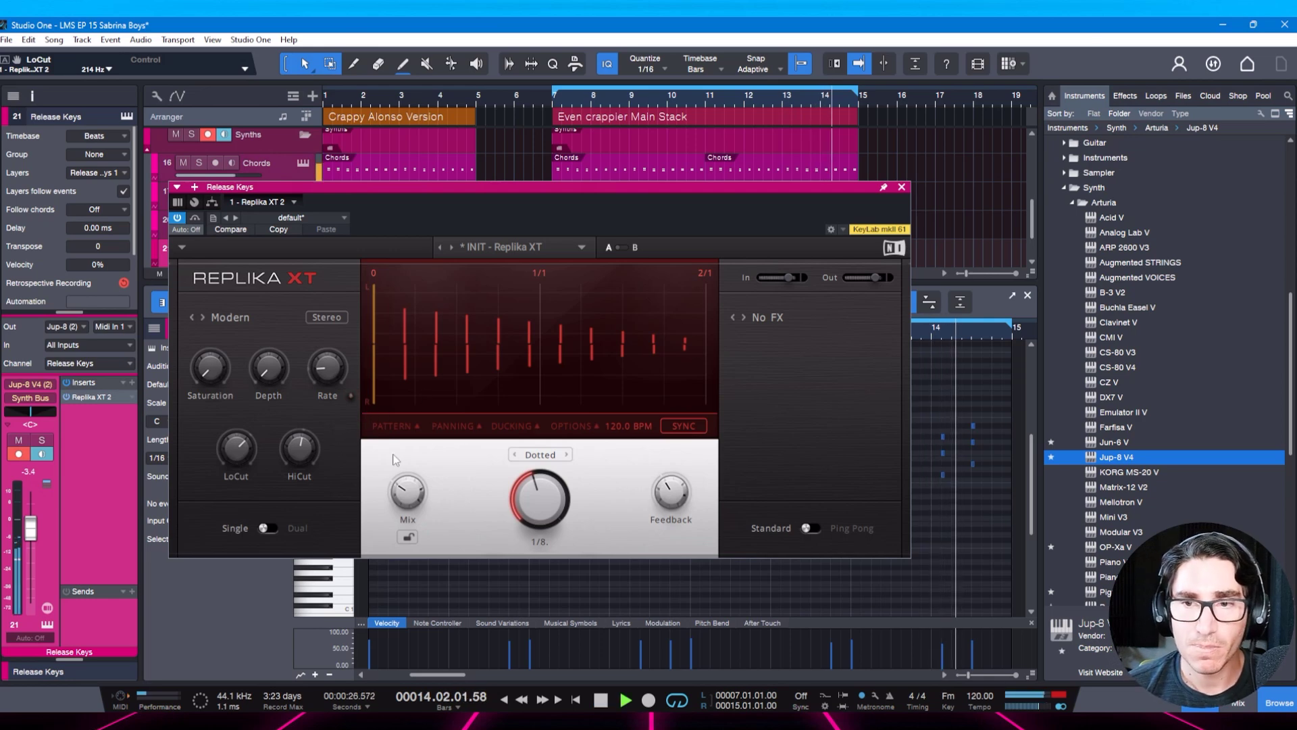
{"action": "key", "text": "s"}
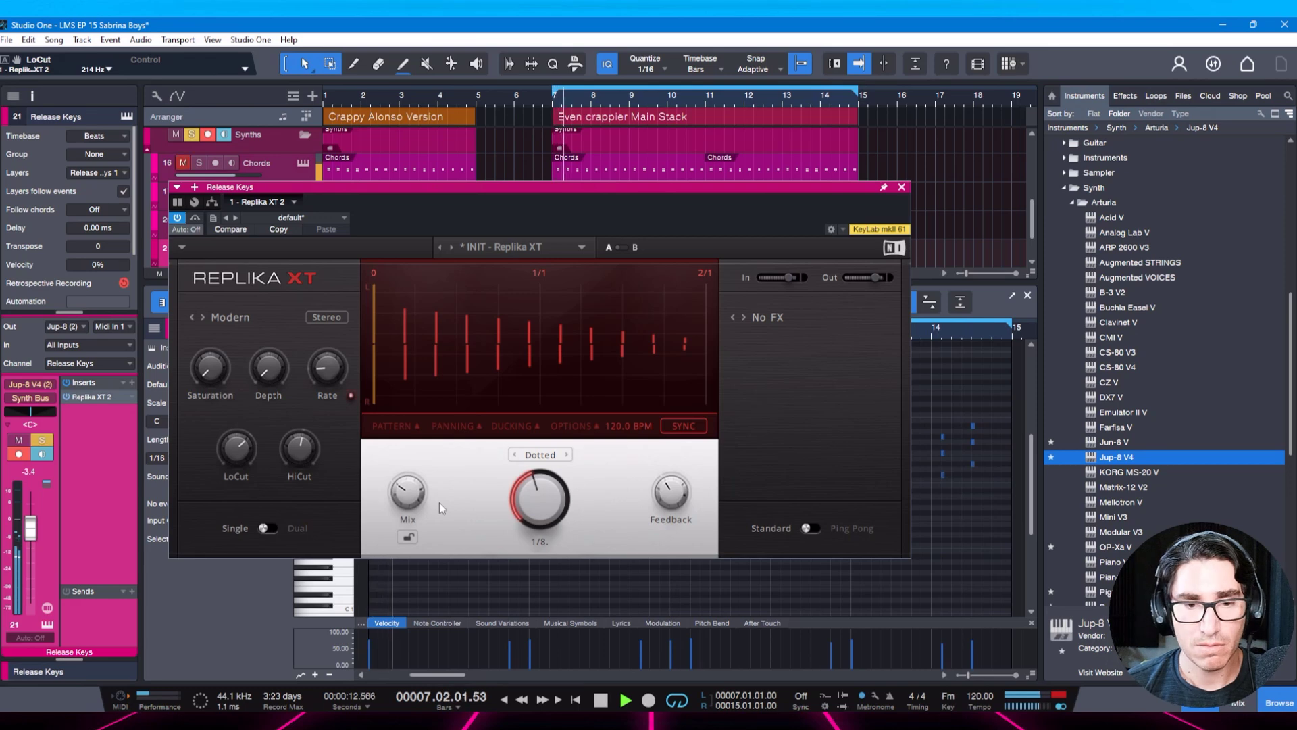
{"action": "key", "text": "ctrl+s"}
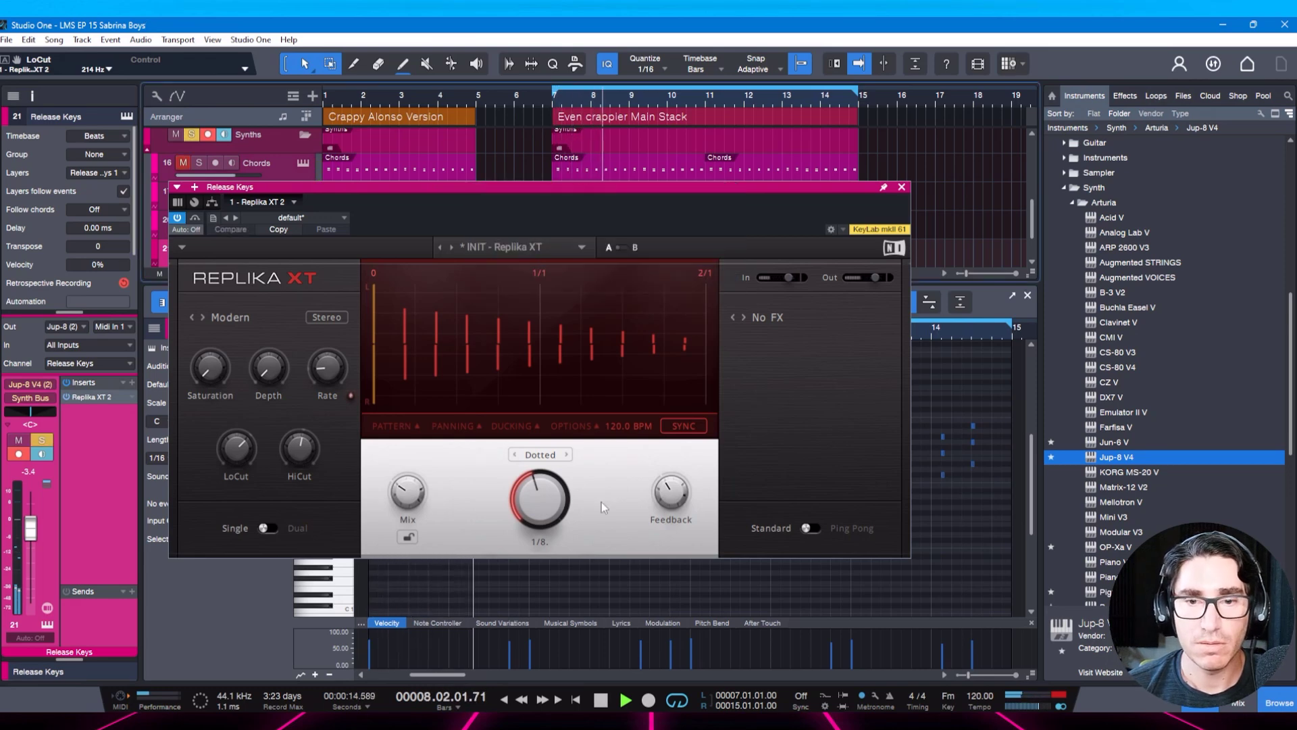
{"action": "mouse_move", "coordinate": [411, 495]}
{"action": "scroll", "coordinate": [411, 495], "scroll_direction": "down", "scroll_amount": 2}
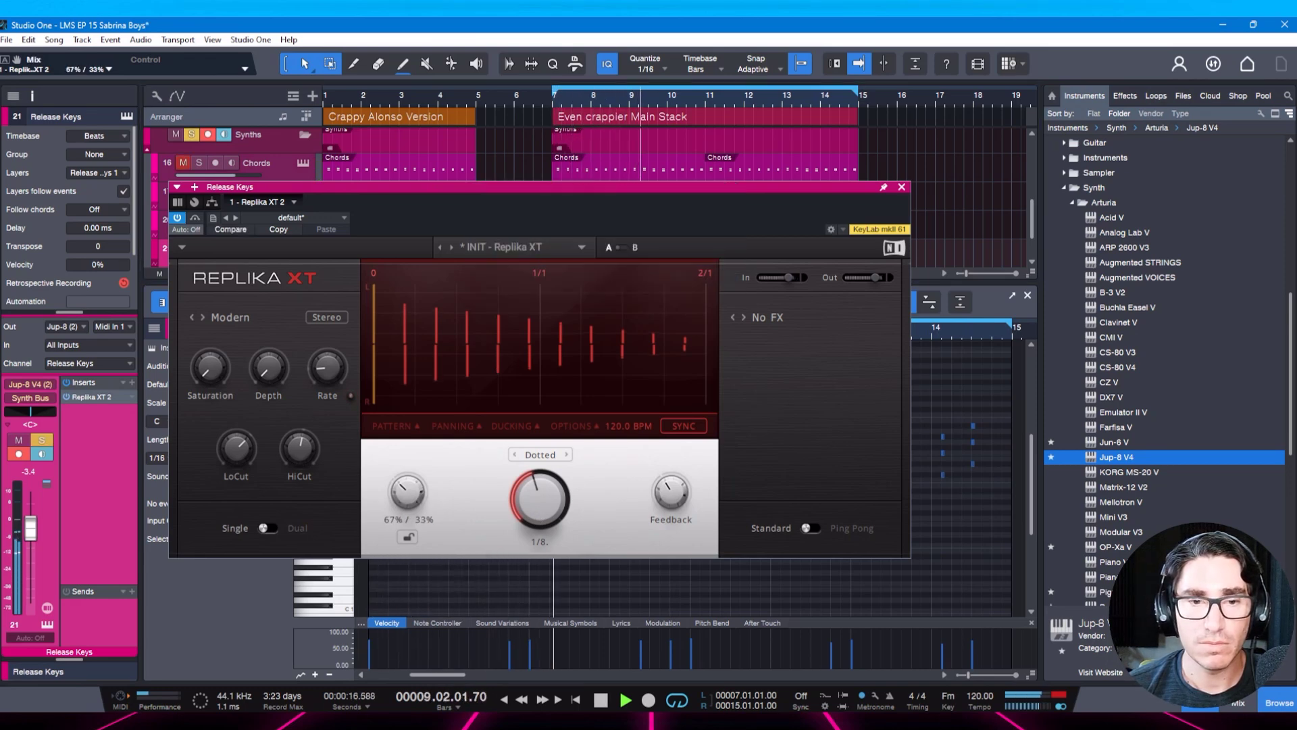
{"action": "key", "text": "ctrl+s"}
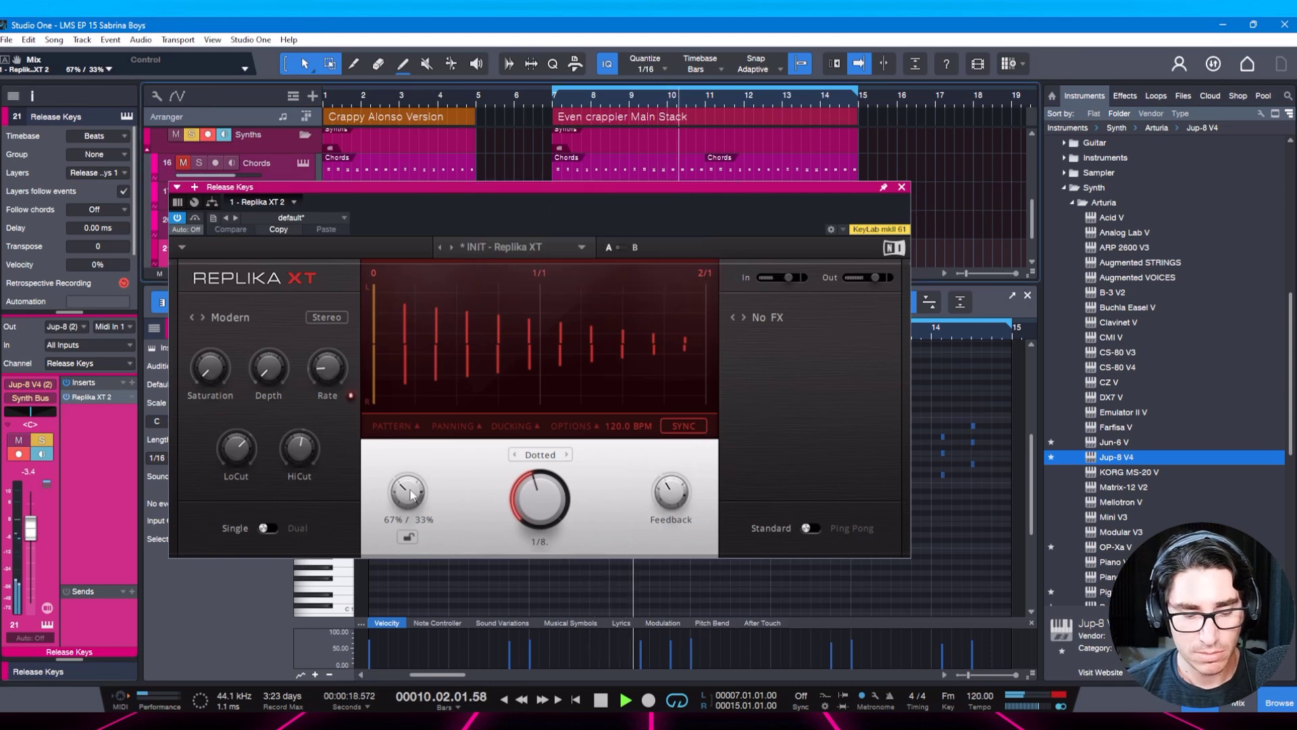
{"action": "key", "text": "s"}
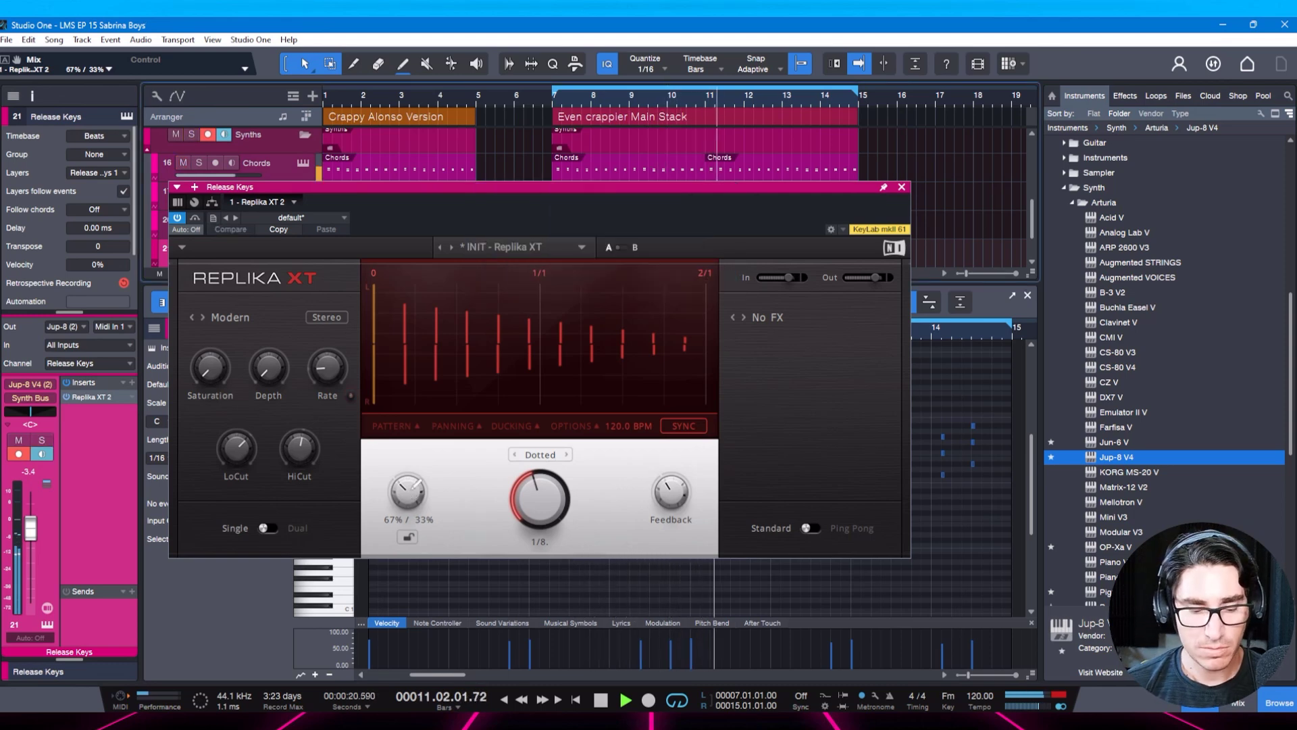
Close Replika XT and insert Pro EQ after it on the Release Keys channel.
{"action": "key", "text": "Escape"}
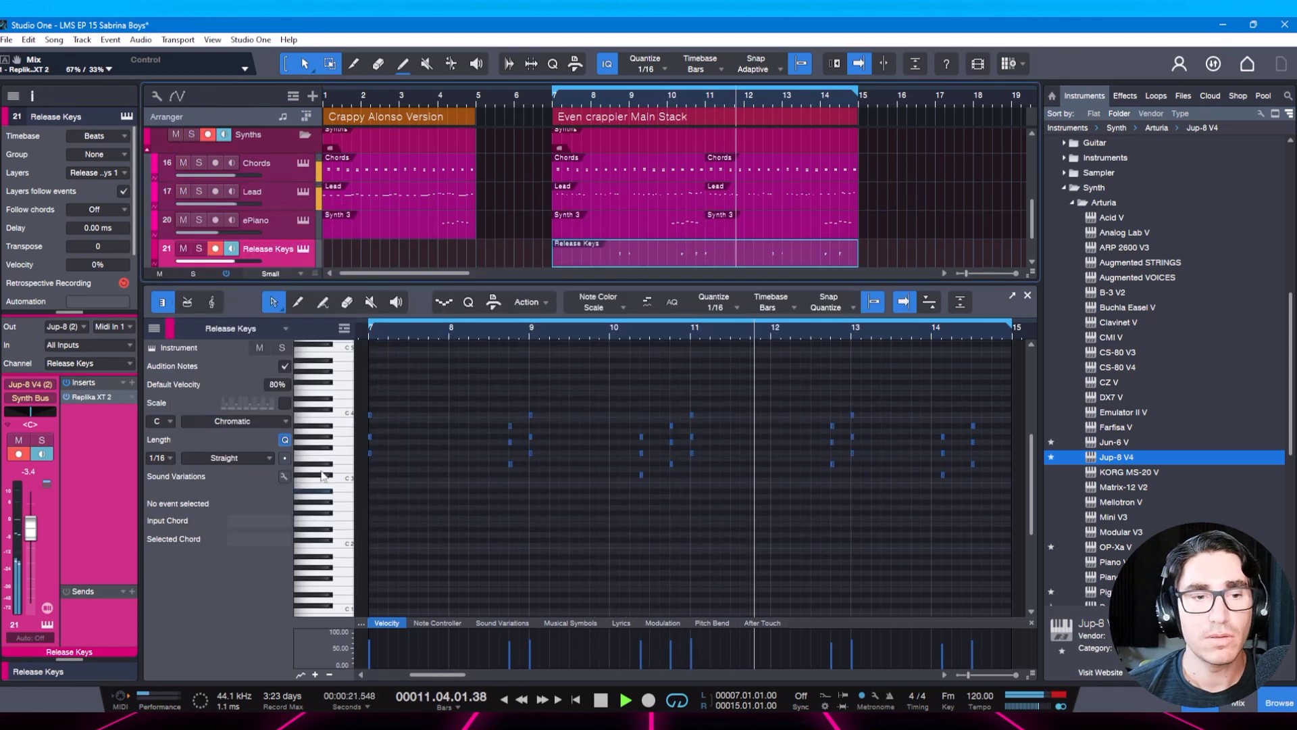
{"action": "left_click", "coordinate": [132, 383]}
{"action": "type", "text": "pro"}
{"action": "key", "text": "Return"}
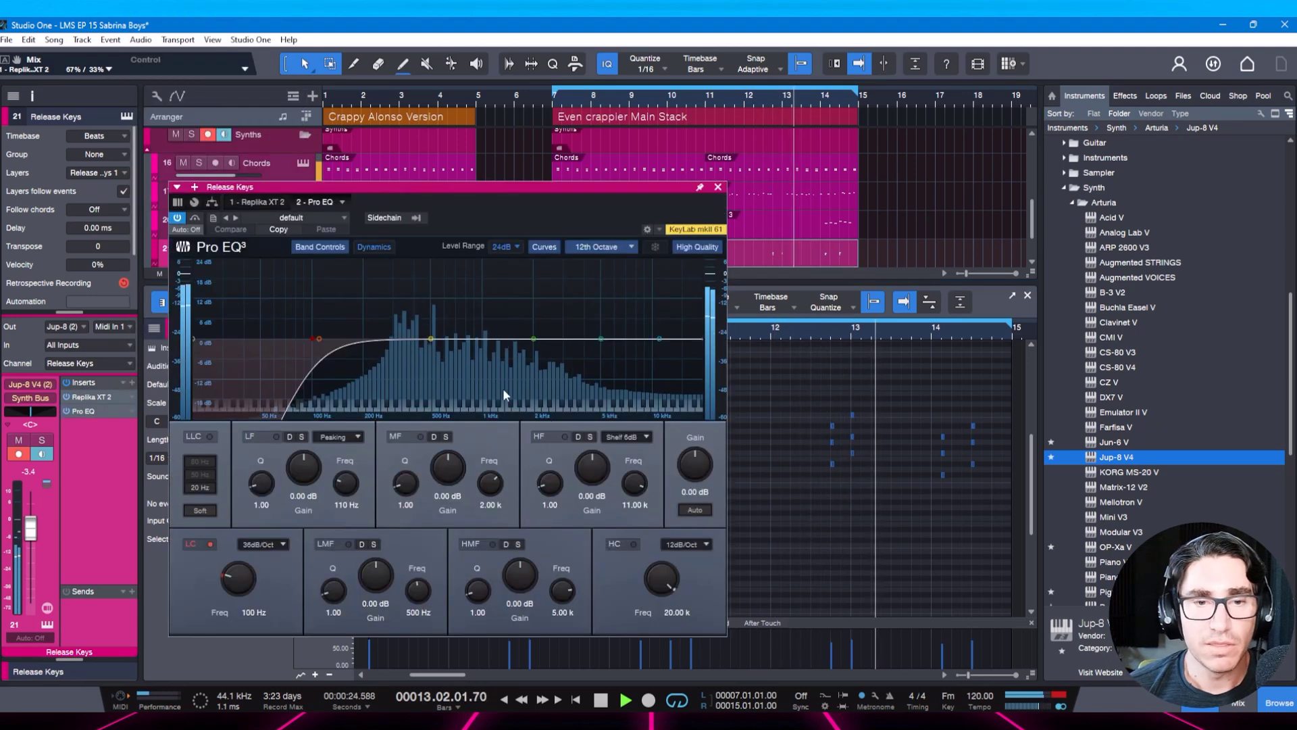
Set the Pro EQ low cut to a 24dB/Oct slope at 292 Hz.
{"action": "left_click", "coordinate": [277, 546]}
{"action": "left_click", "coordinate": [280, 590]}
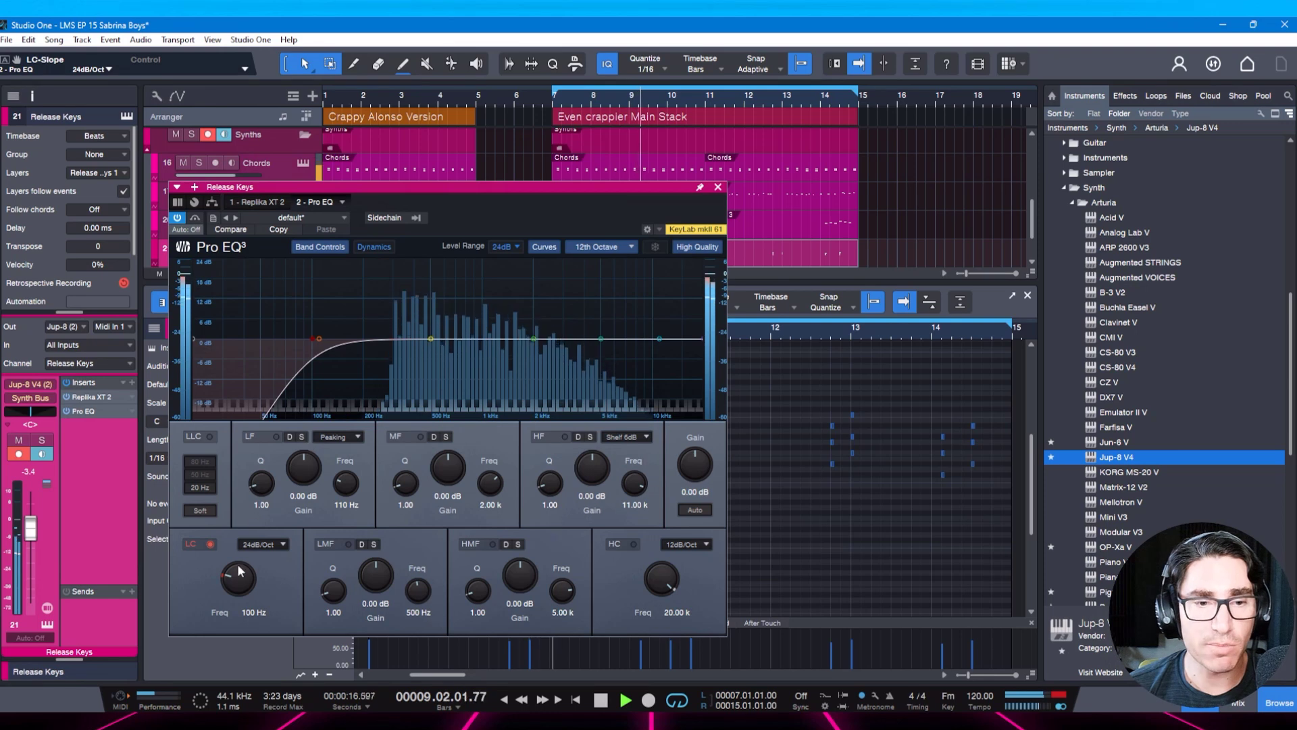
{"action": "left_click_drag", "start_coordinate": [238, 574], "coordinate": [237, 544]}
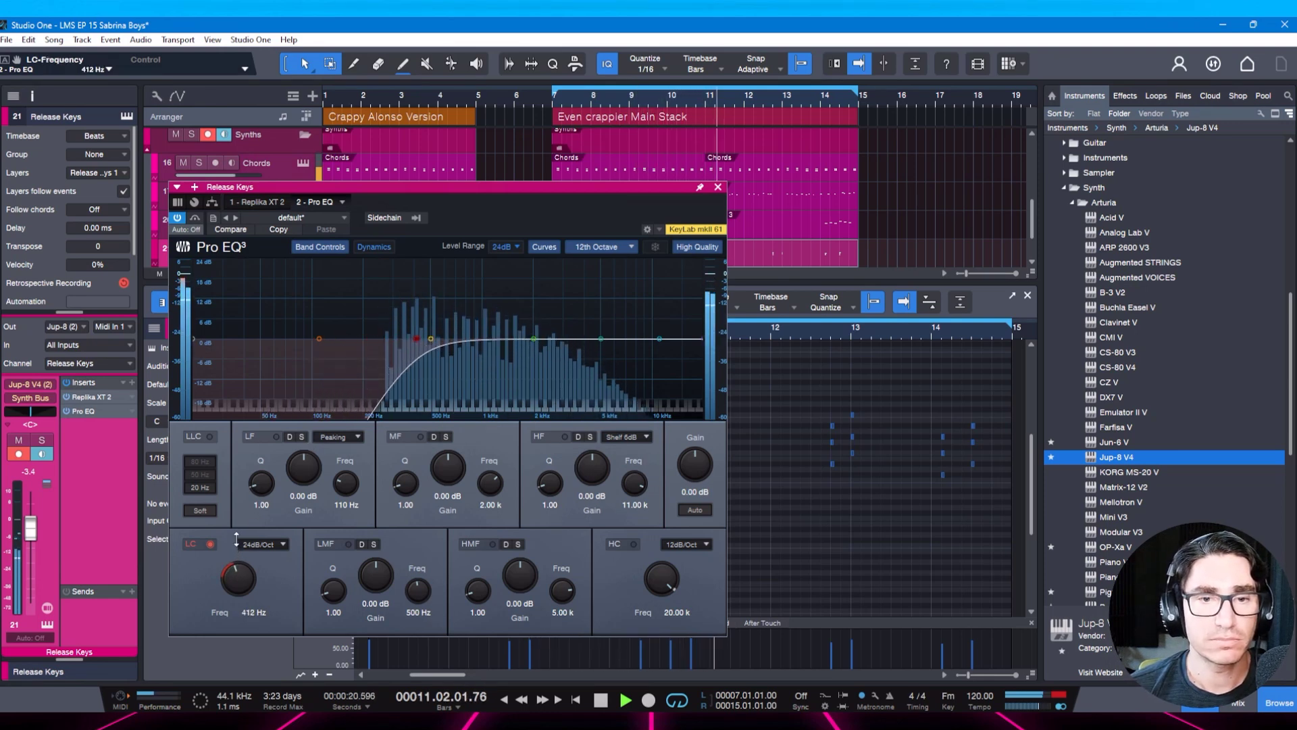
Set the Pro EQ high cut to 24dB/Oct at 3.81 kHz and the low cut to 313 Hz, stop playback and save.
{"action": "left_click", "coordinate": [703, 544]}
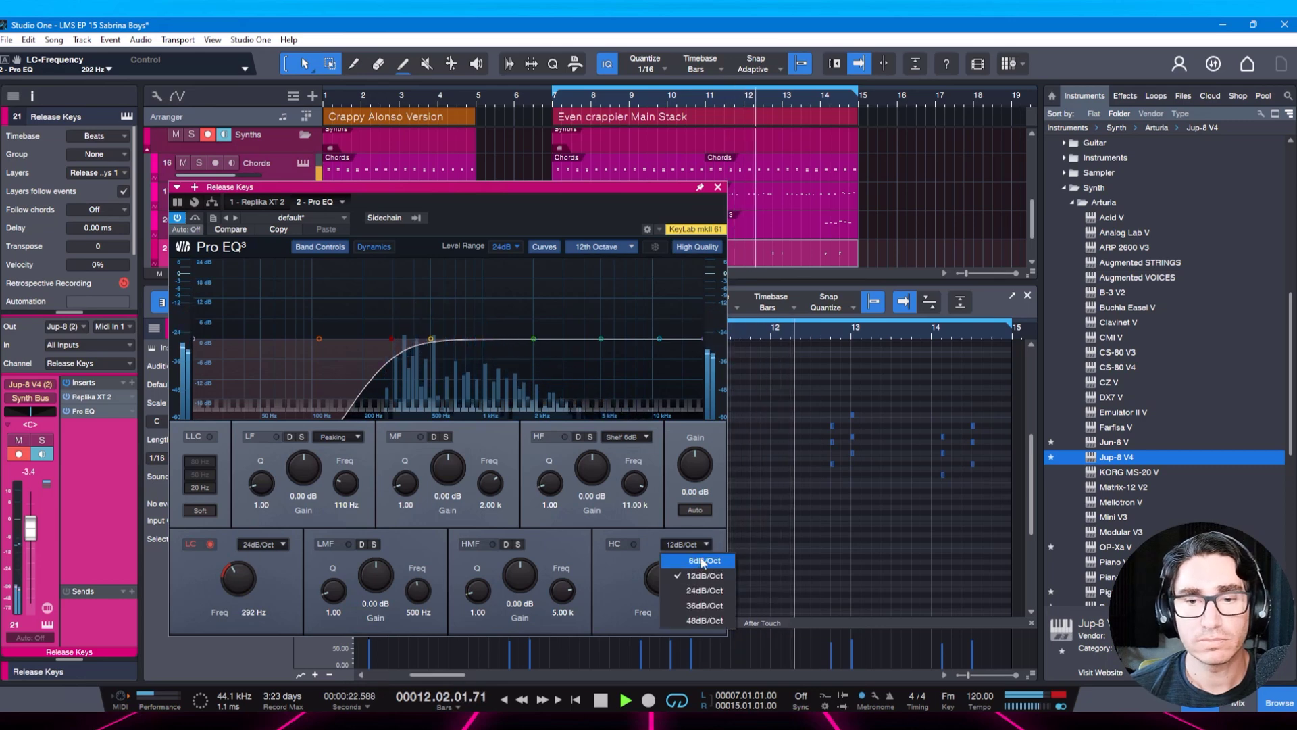
{"action": "left_click", "coordinate": [679, 584]}
{"action": "left_click_drag", "start_coordinate": [661, 577], "coordinate": [655, 608]}
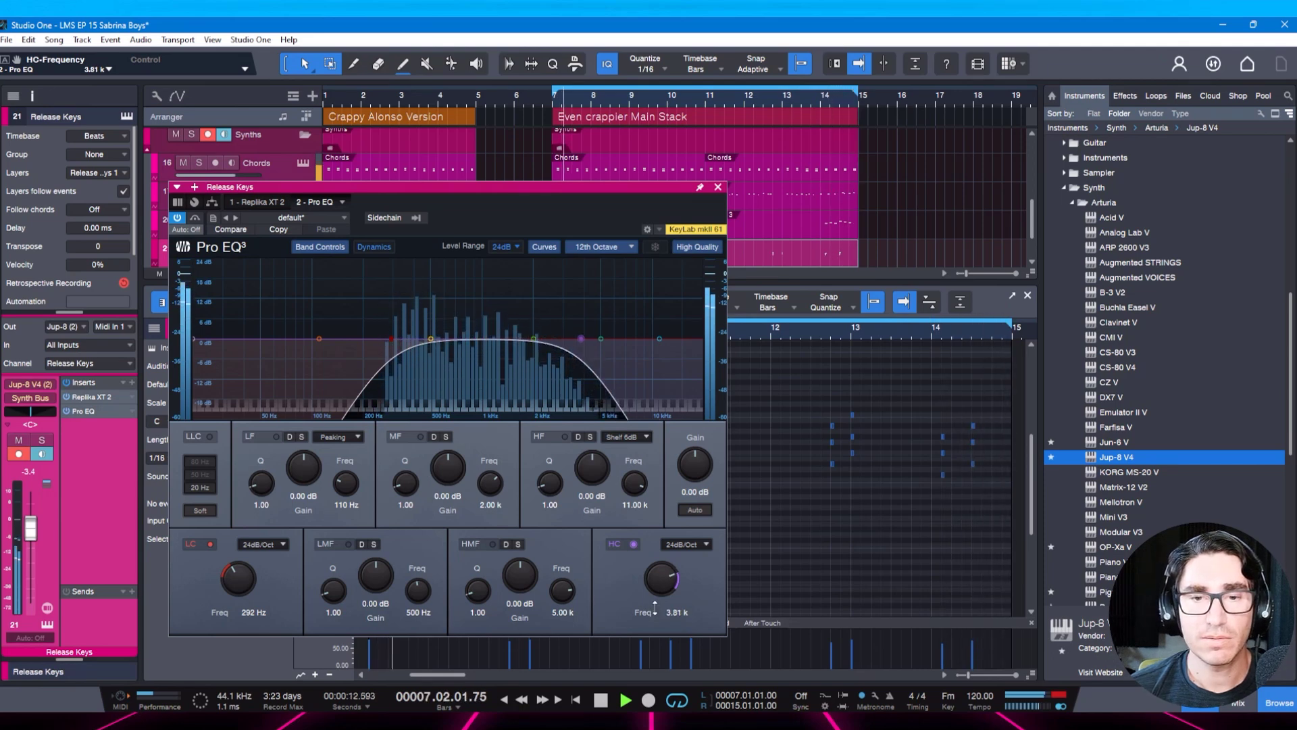
{"action": "left_click_drag", "start_coordinate": [240, 580], "coordinate": [246, 579]}
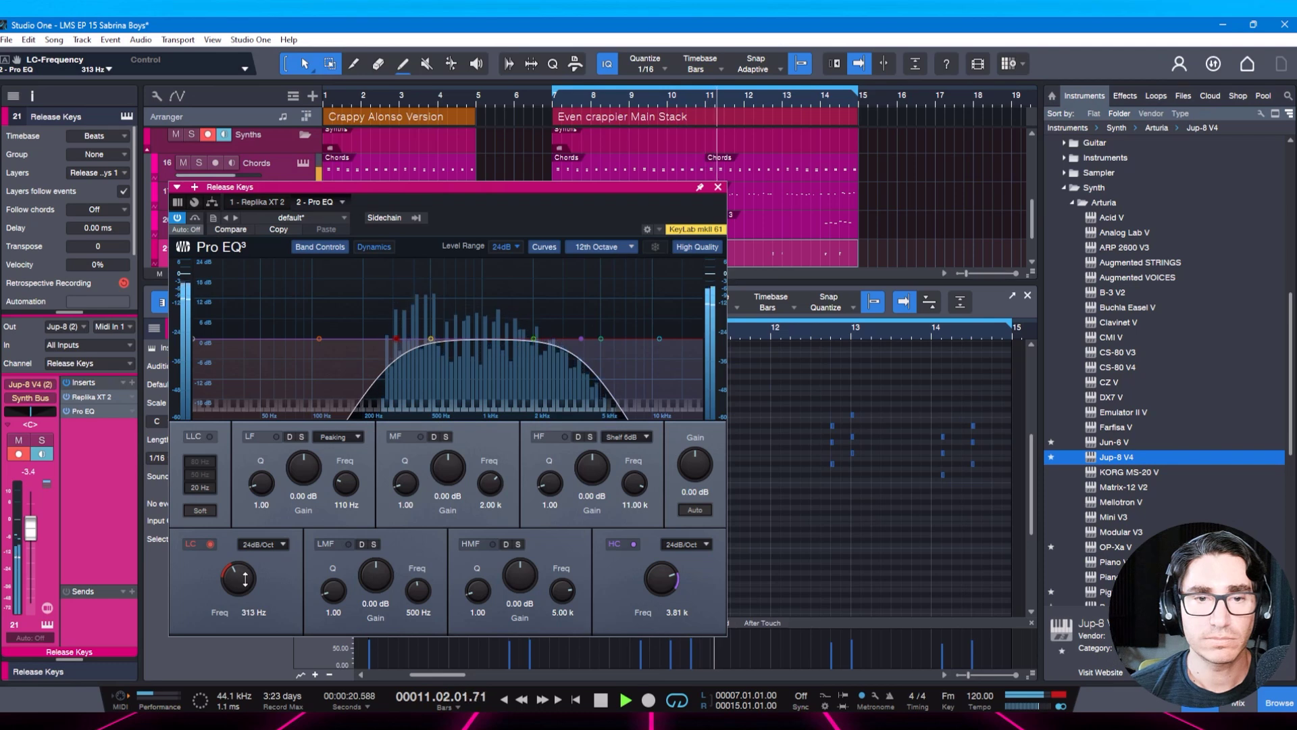
{"action": "key", "text": "space"}
{"action": "key", "text": "ctrl+s"}
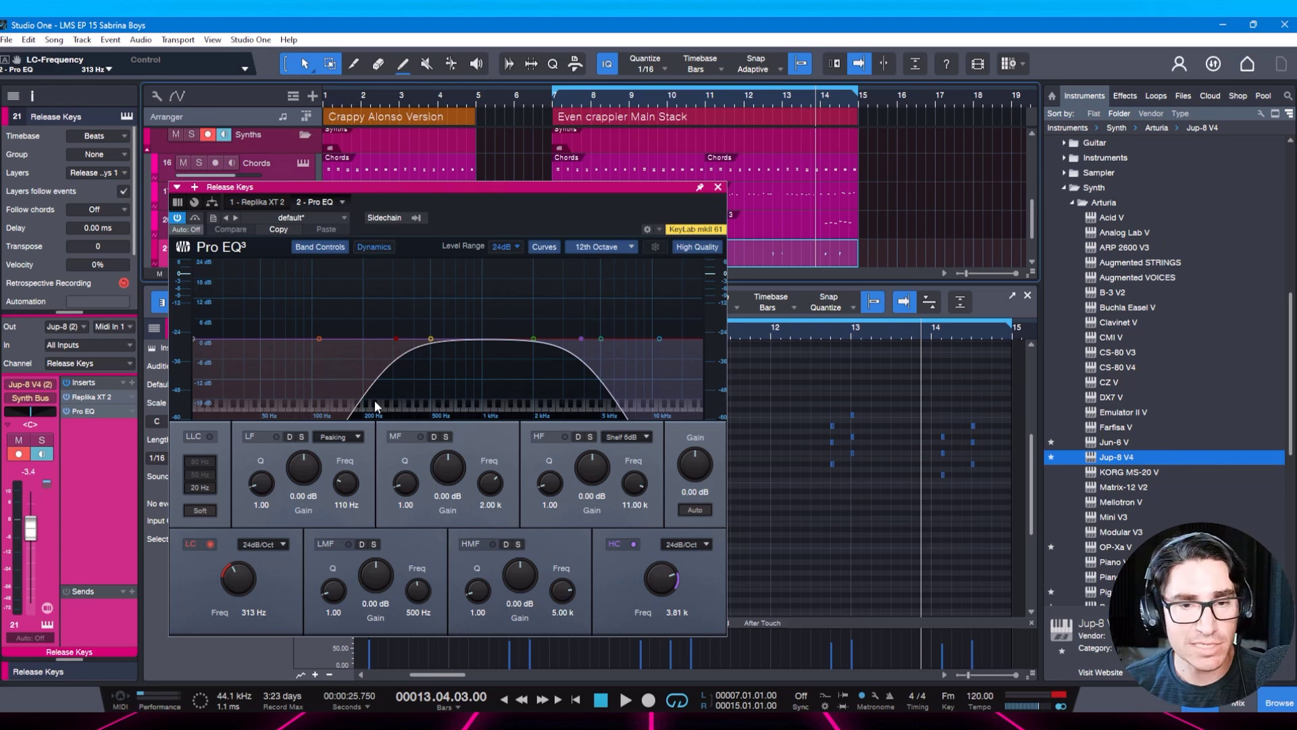
Compare the Release Keys sound with Pro EQ bypassed and active during playback, leave it active and close its window.
{"action": "key", "text": "space"}
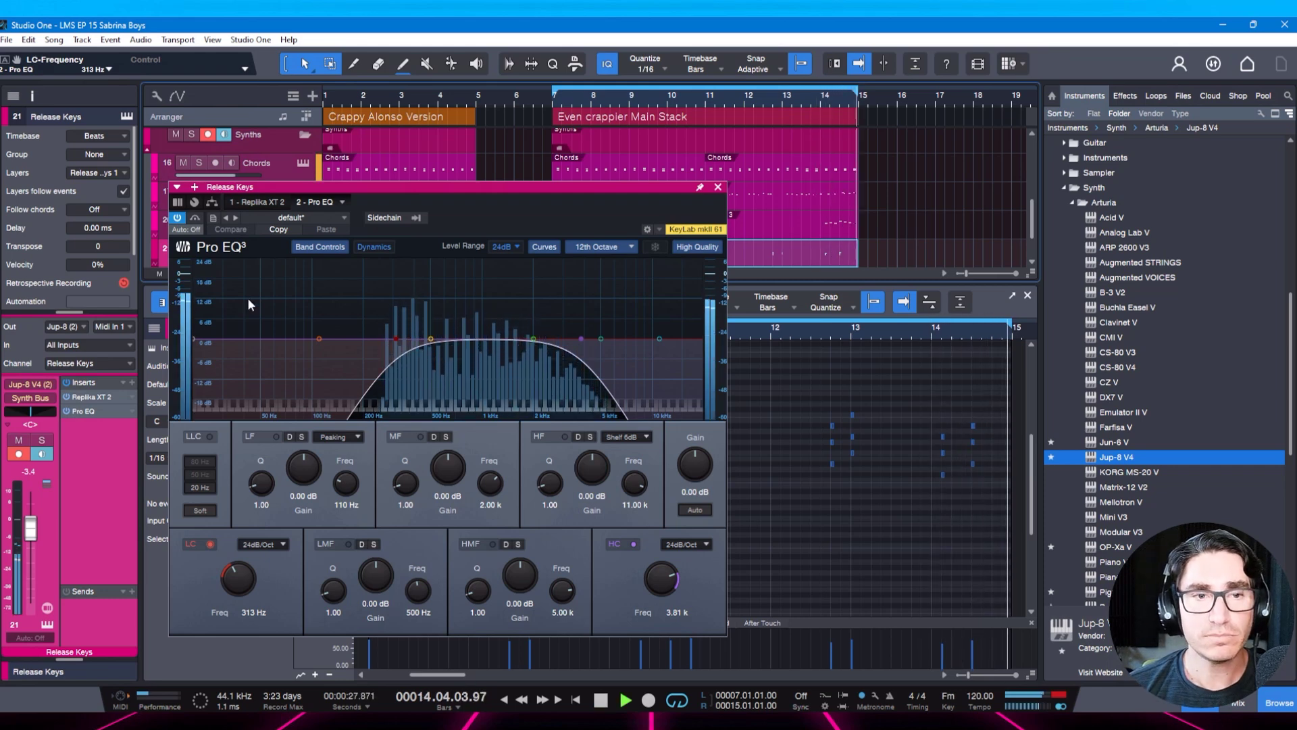
{"action": "left_click", "coordinate": [178, 218]}
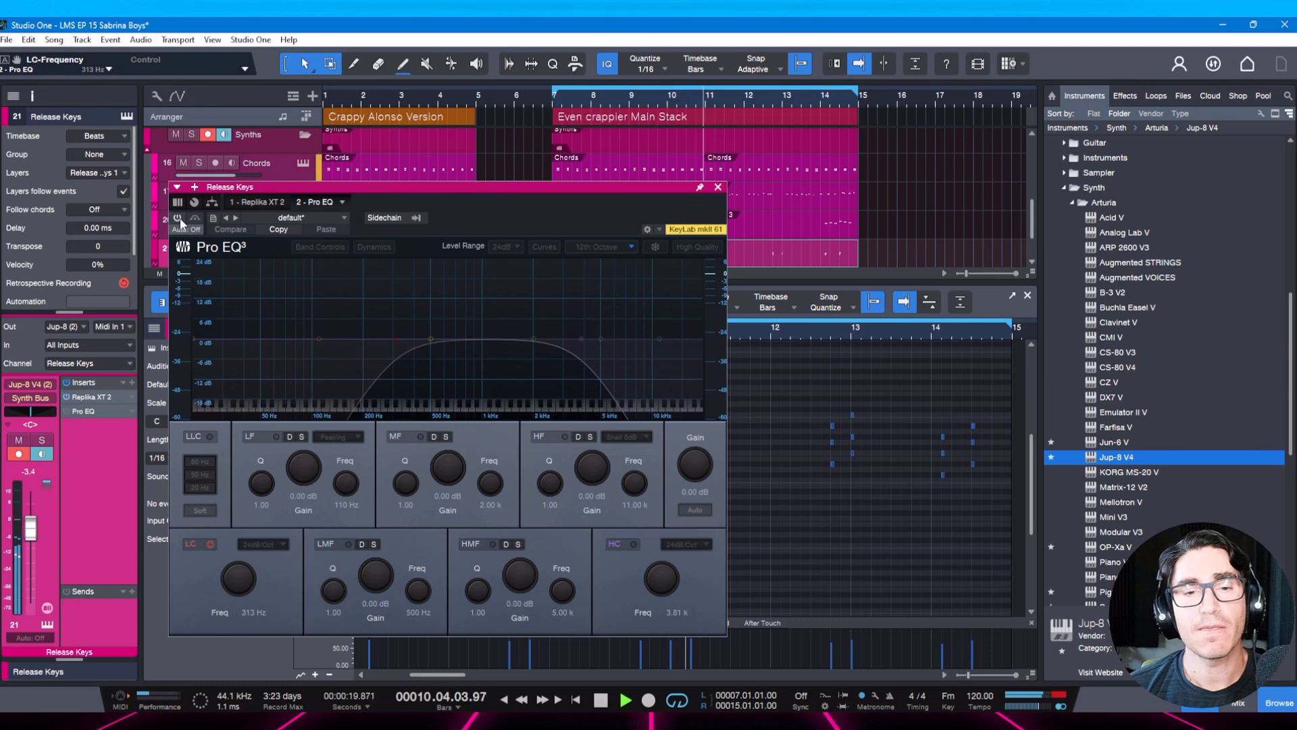
{"action": "left_click", "coordinate": [180, 220]}
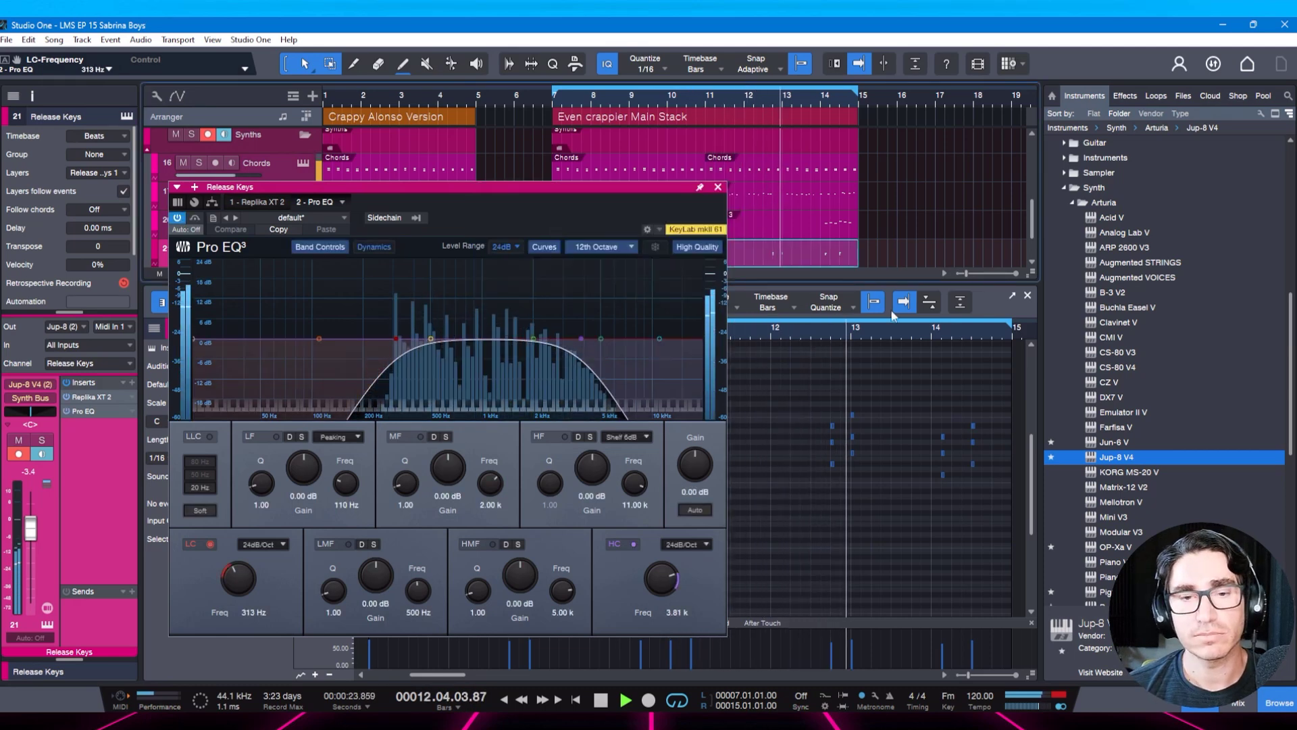
{"action": "left_click", "coordinate": [718, 188]}
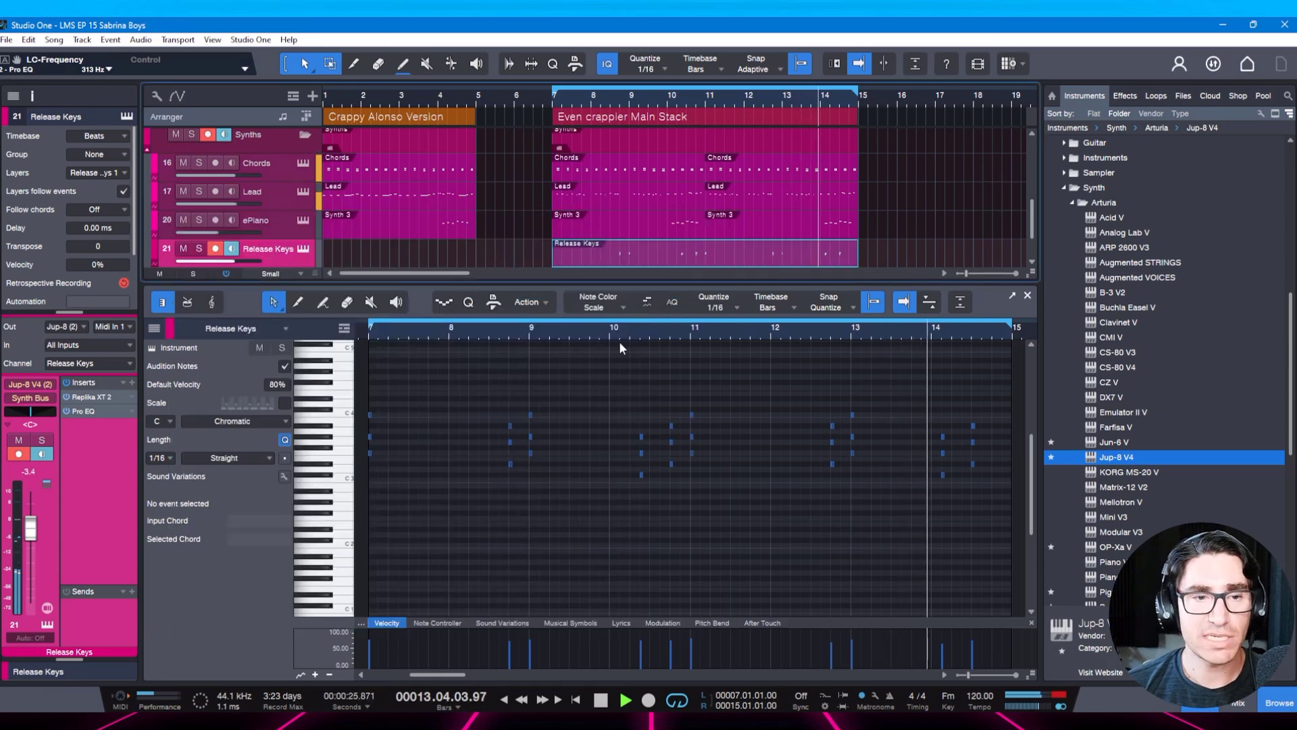
Close the note editor, lower the Release Keys channel volume to -7.9 dB and save the song.
{"action": "key", "text": "F2"}
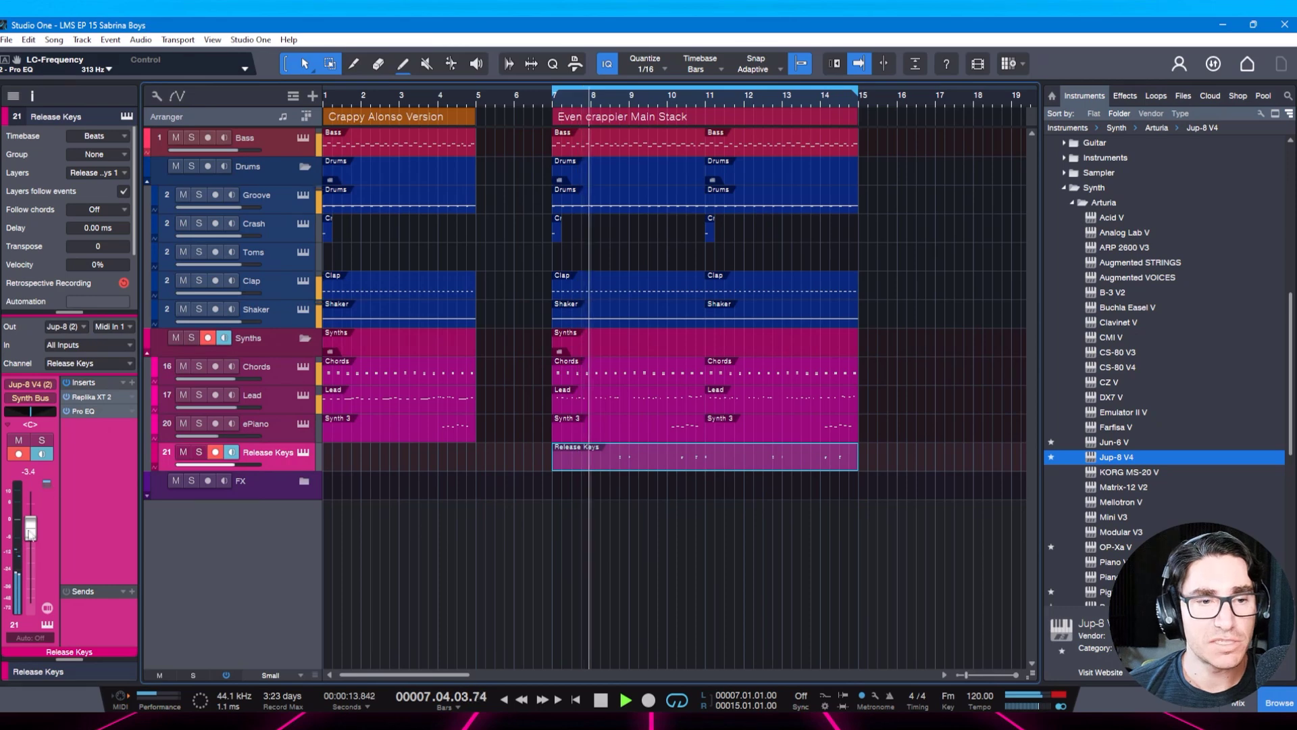
{"action": "left_click_drag", "start_coordinate": [30, 528], "coordinate": [29, 551]}
{"action": "key", "text": "ctrl+s"}
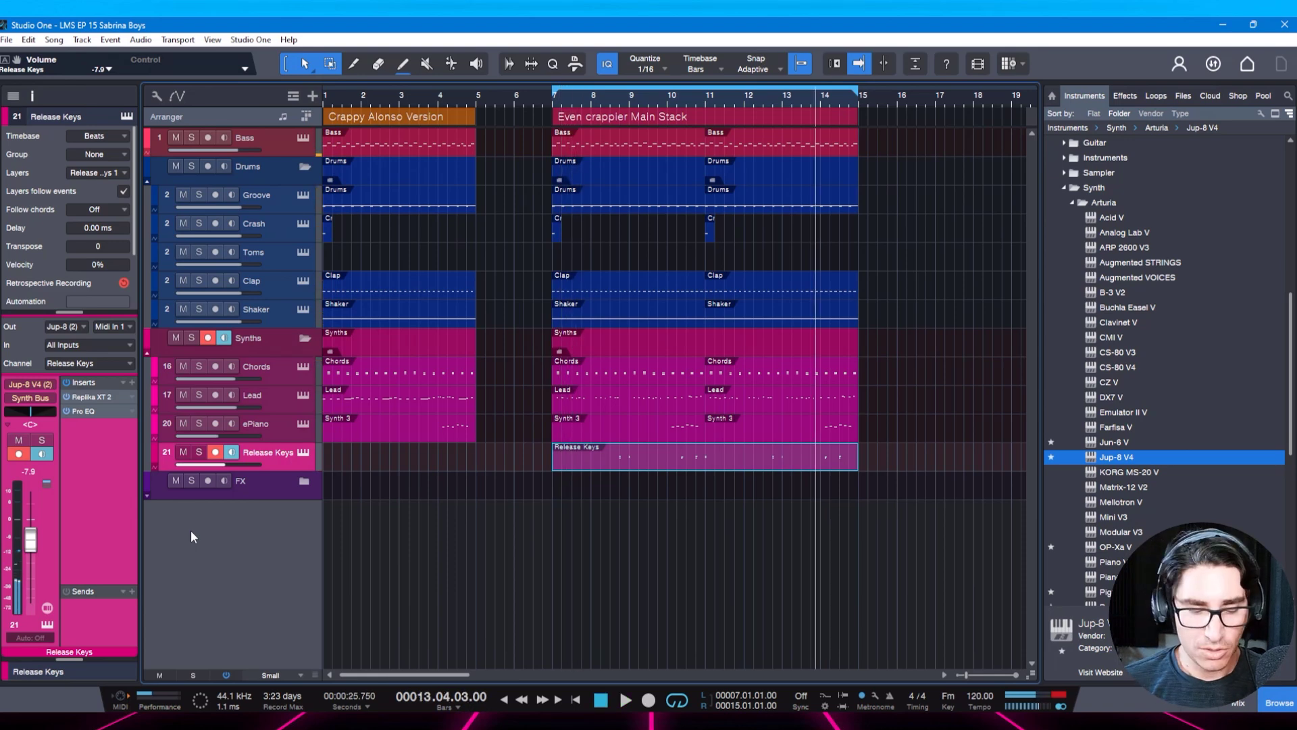
Hide the browser, return the playhead to the loop start at bar 7 and save the song.
{"action": "key", "text": "F5"}
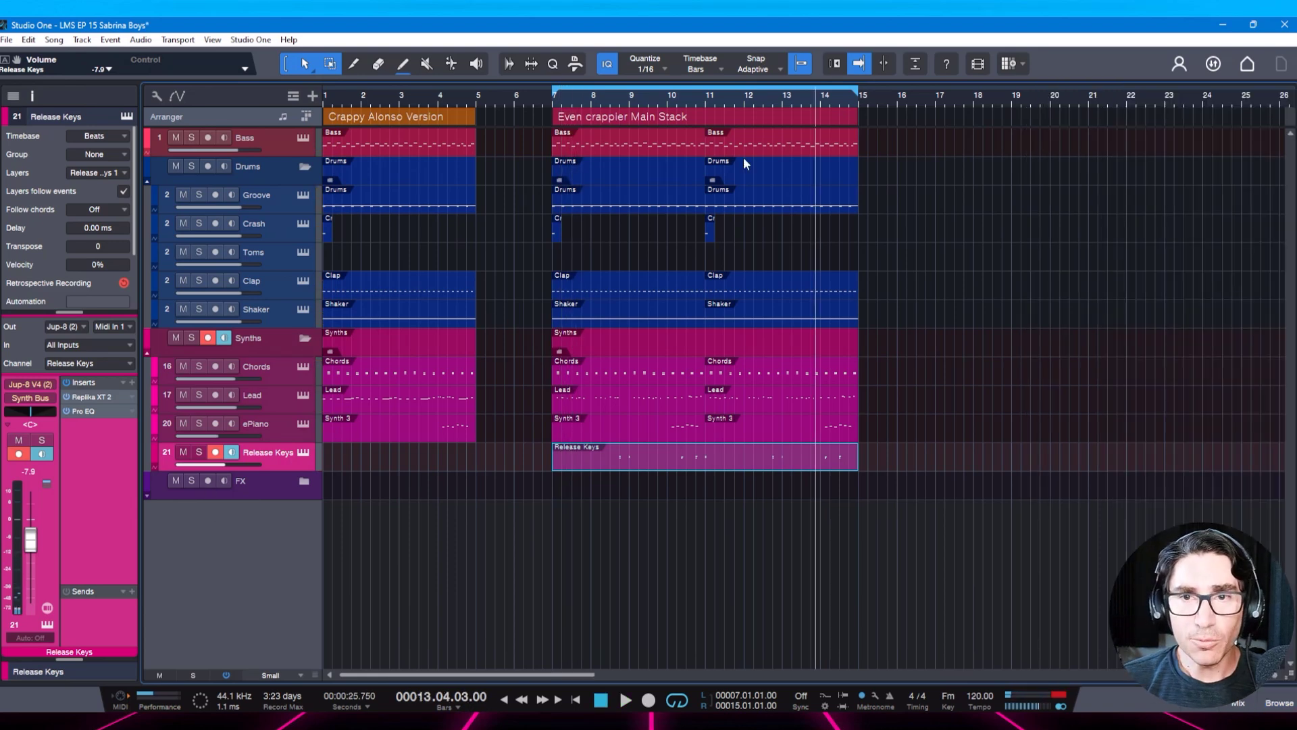
{"action": "left_click_drag", "start_coordinate": [938, 100], "coordinate": [898, 90]}
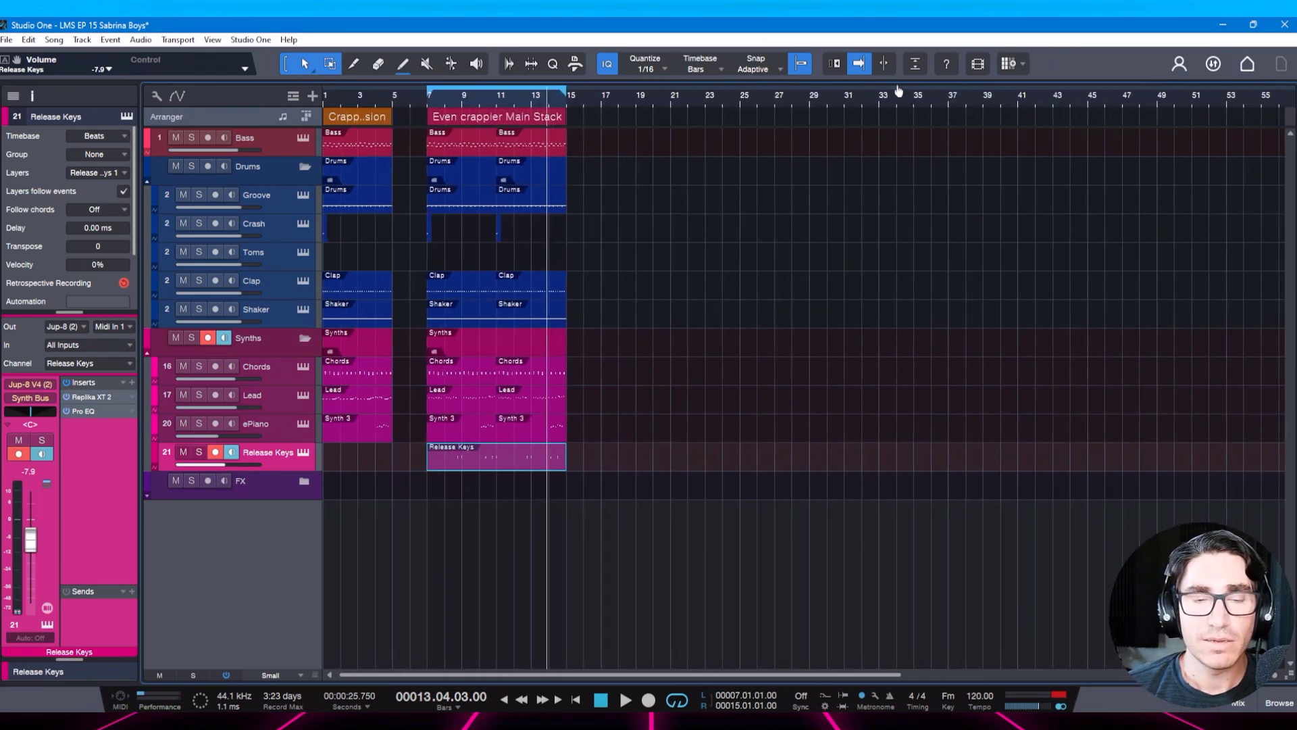
{"action": "key", "text": "KP_1"}
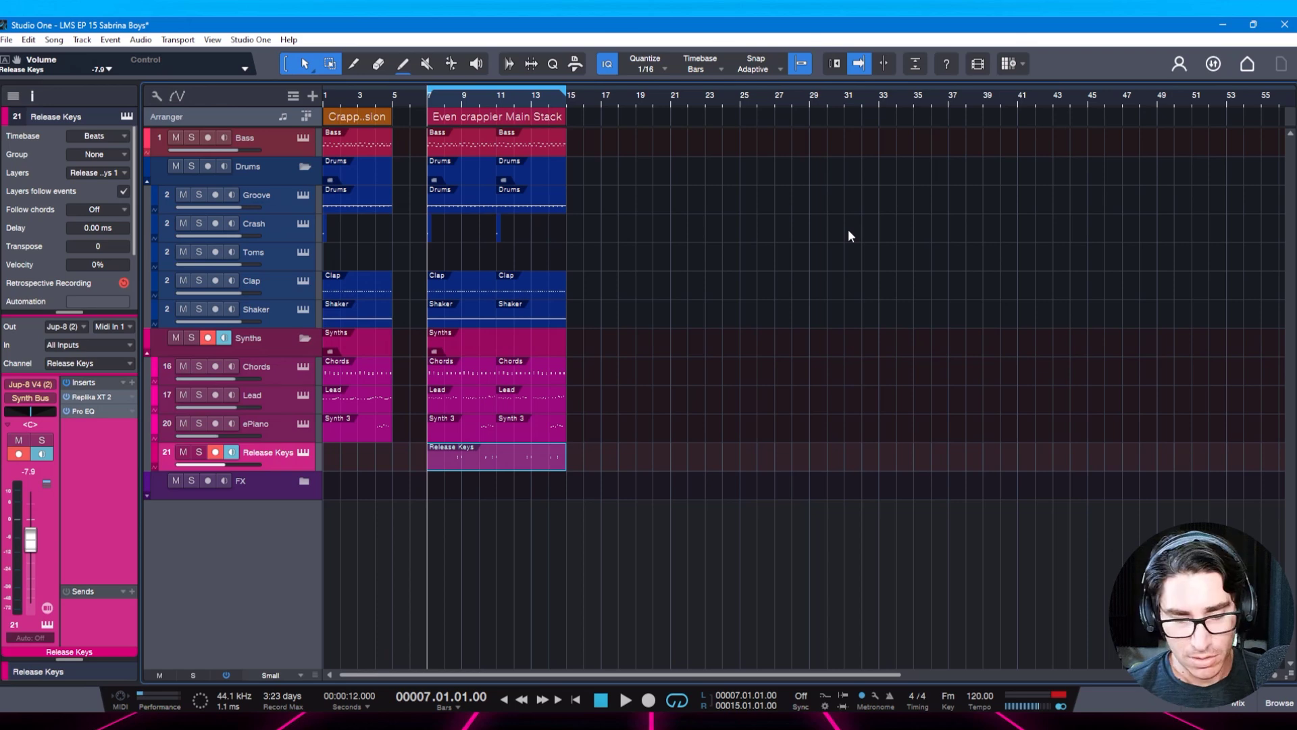
{"action": "key", "text": "ctrl+s"}
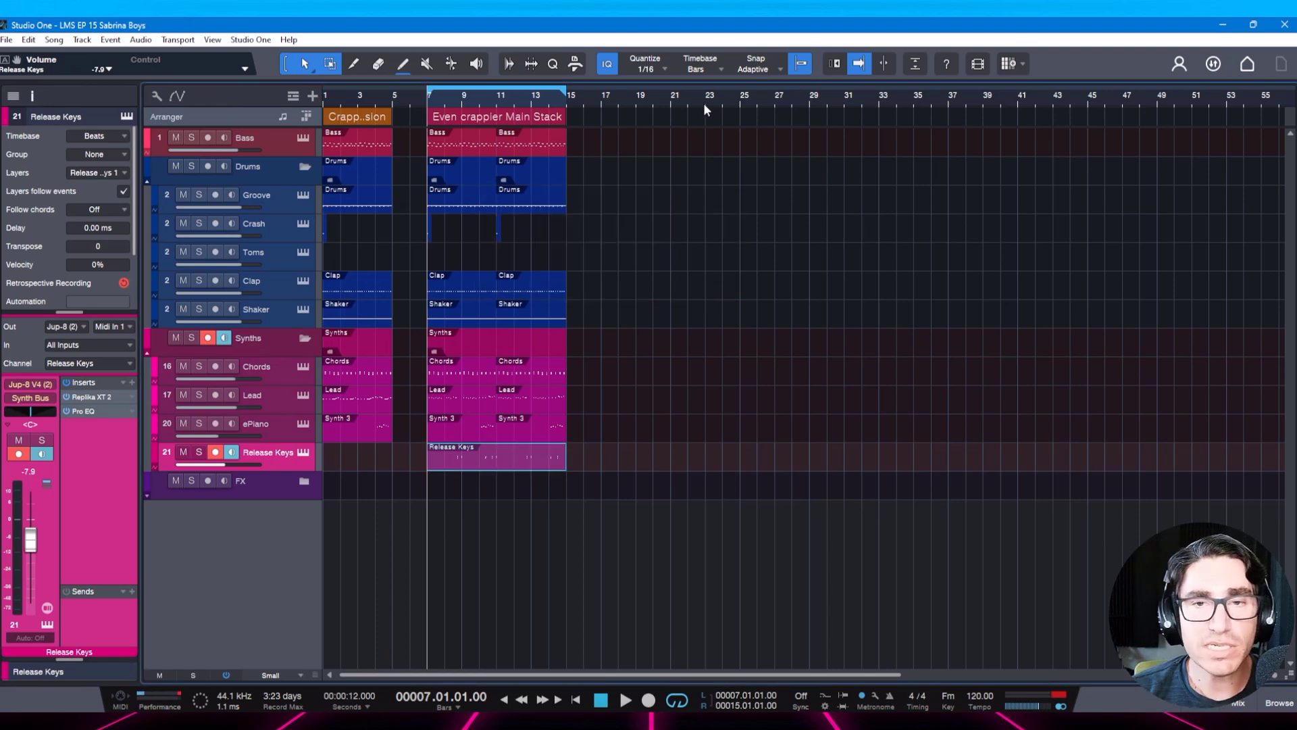
Save the song and draw five consecutive eight-bar arranger sections from bar 21 to bar 61.
{"action": "left_click_drag", "start_coordinate": [731, 96], "coordinate": [698, 93]}
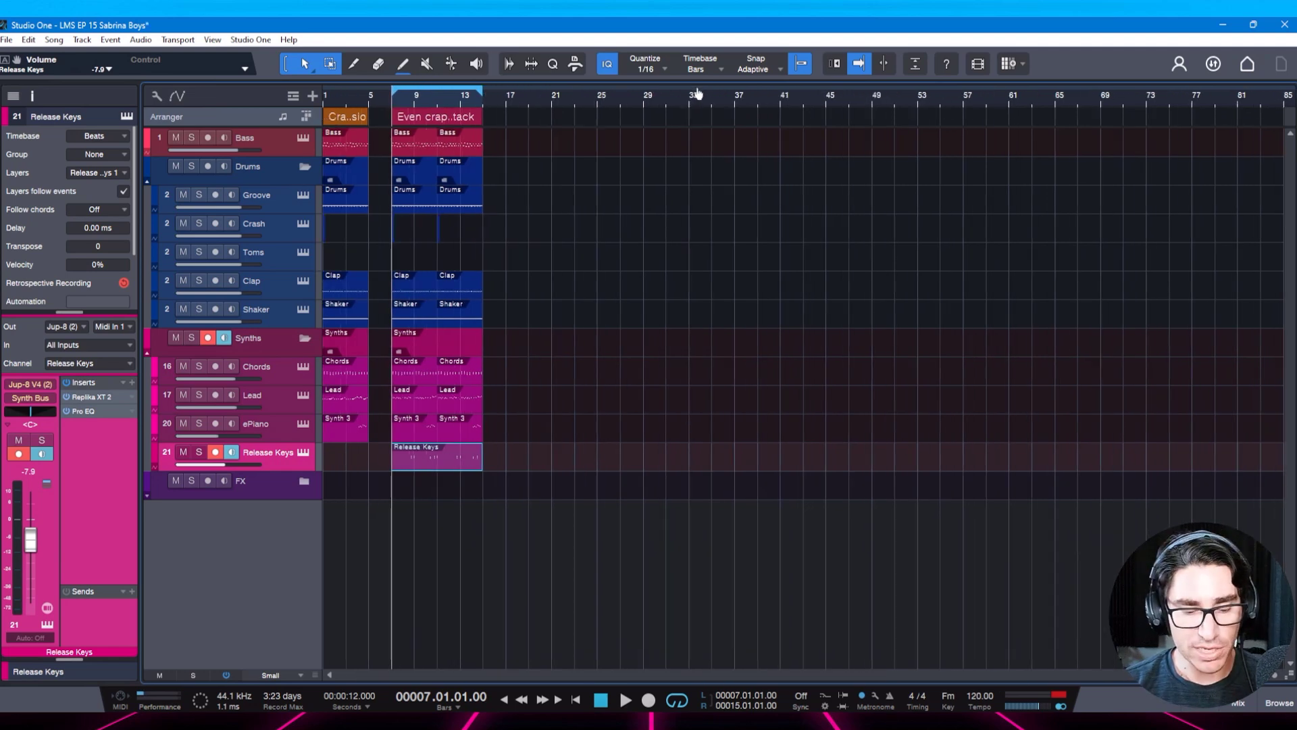
{"action": "key", "text": "ctrl+s"}
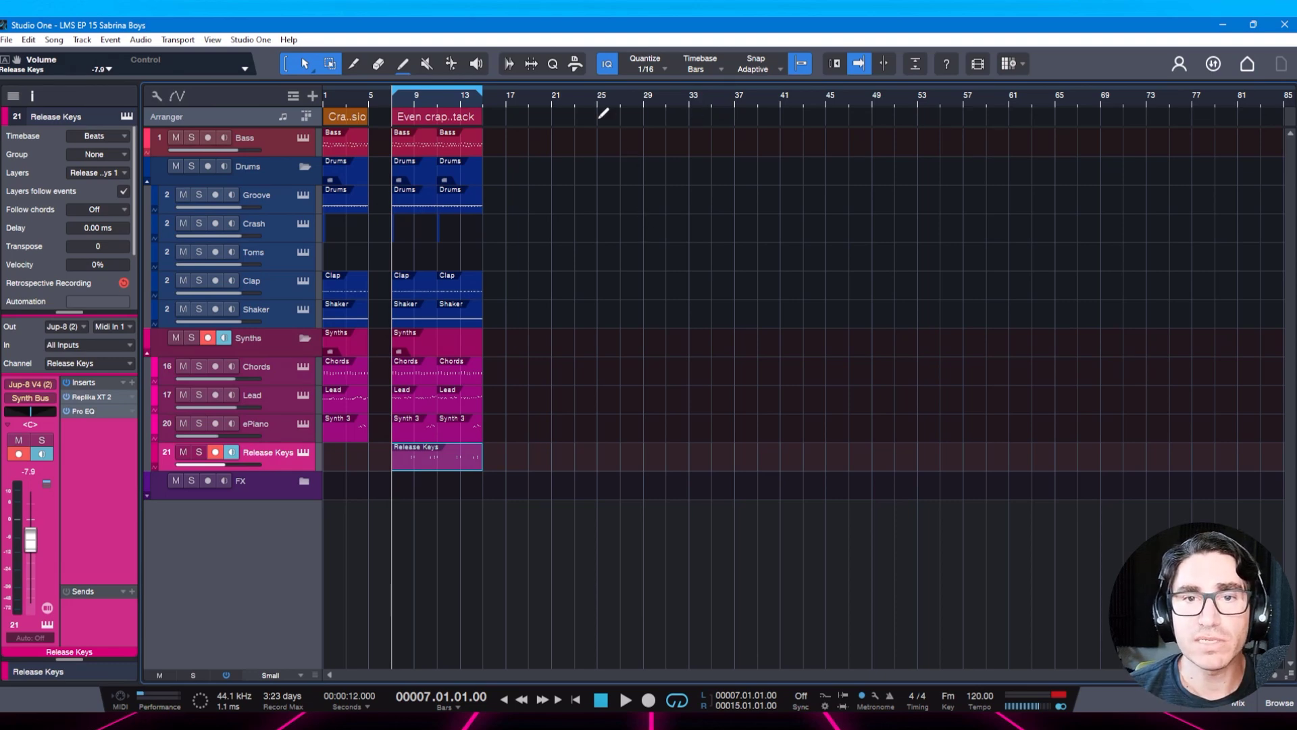
{"action": "left_click_drag", "start_coordinate": [553, 119], "coordinate": [1014, 112]}
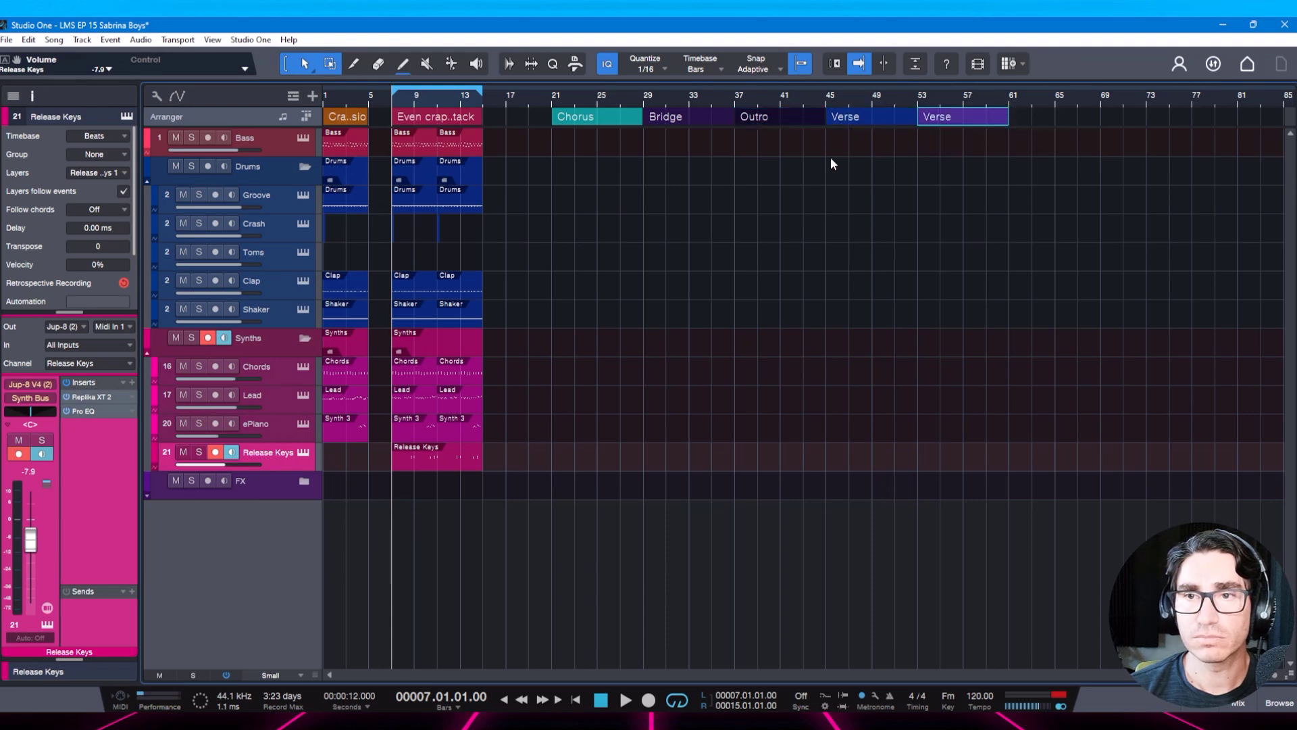
Rename the Chorus arranger section at bar 21 to Intro.
{"action": "left_click", "coordinate": [626, 123]}
{"action": "right_click", "coordinate": [625, 123]}
{"action": "left_click", "coordinate": [669, 129]}
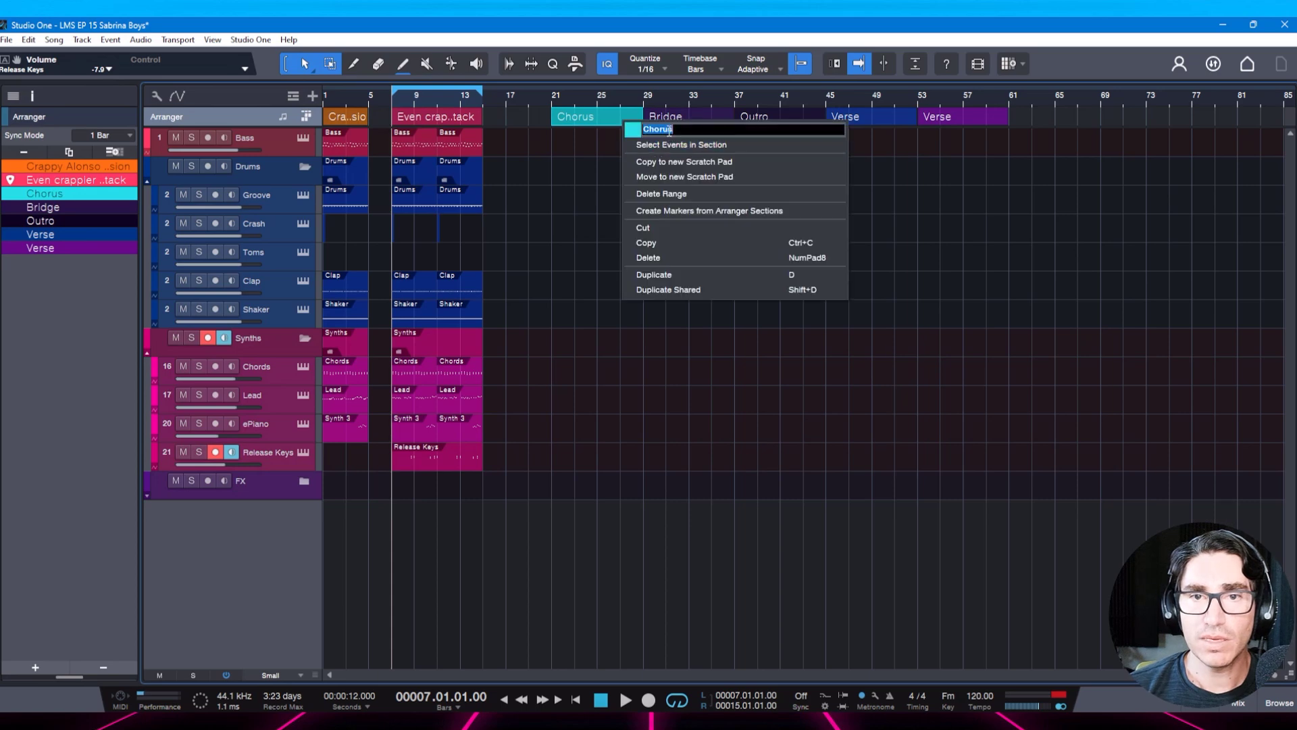
{"action": "type", "text": "Intro"}
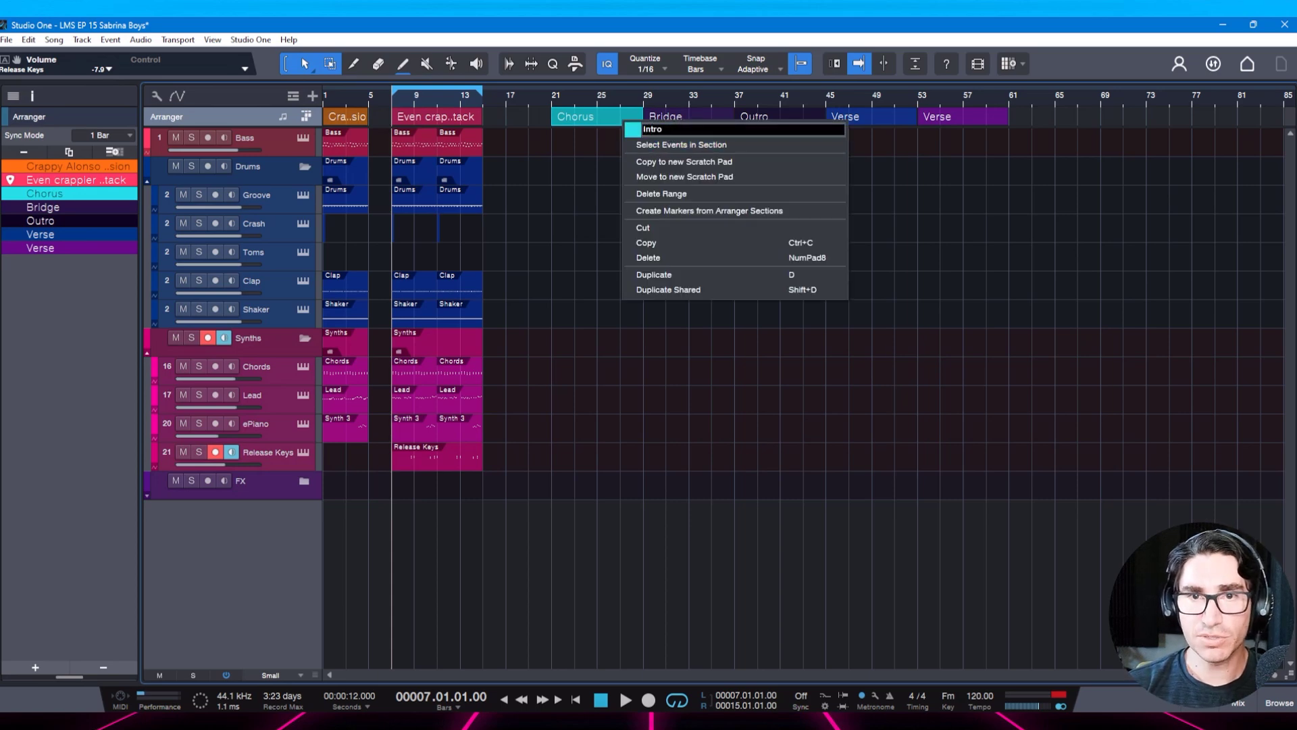
{"action": "key", "text": "Return"}
Rename the Bridge arranger section at bar 29 to A.
{"action": "left_click", "coordinate": [668, 119]}
{"action": "right_click", "coordinate": [670, 111]}
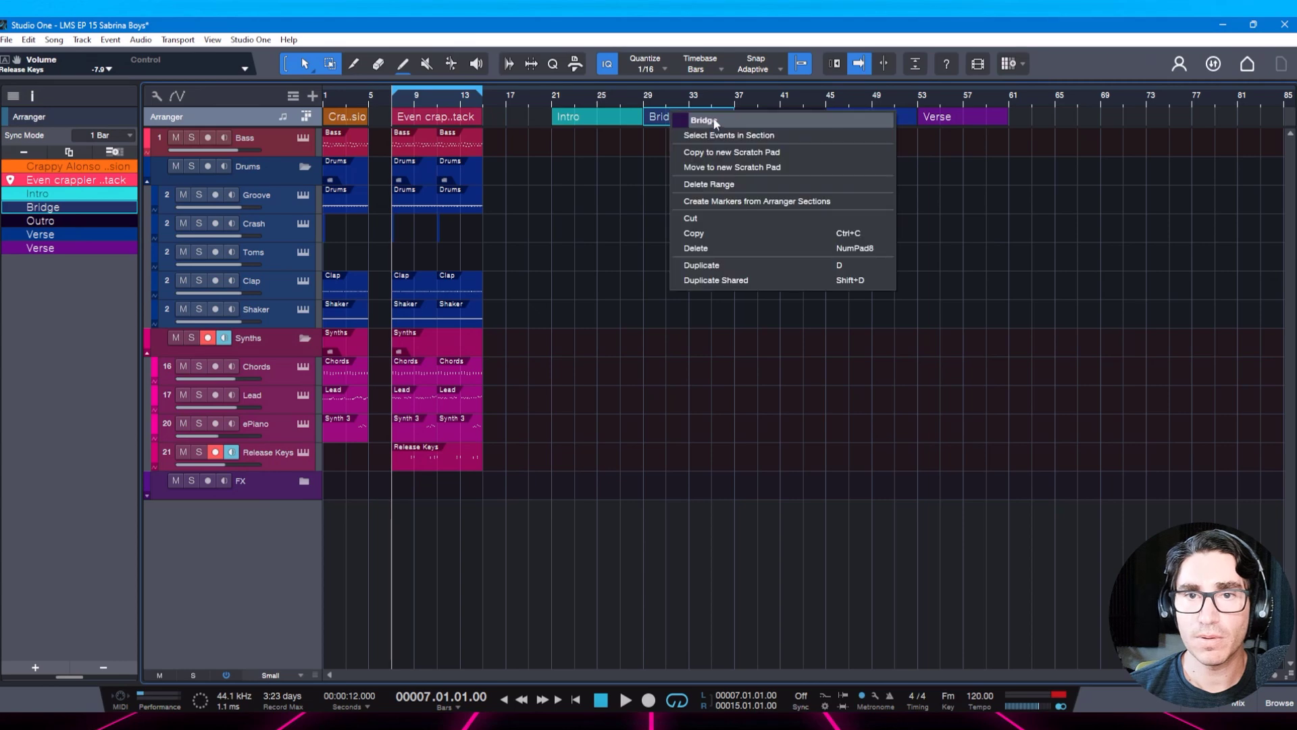
{"action": "left_click", "coordinate": [715, 120]}
{"action": "type", "text": "A"}
{"action": "key", "text": "Return"}
Rename the Outro arranger section at bar 37 to B.
{"action": "left_click", "coordinate": [757, 117]}
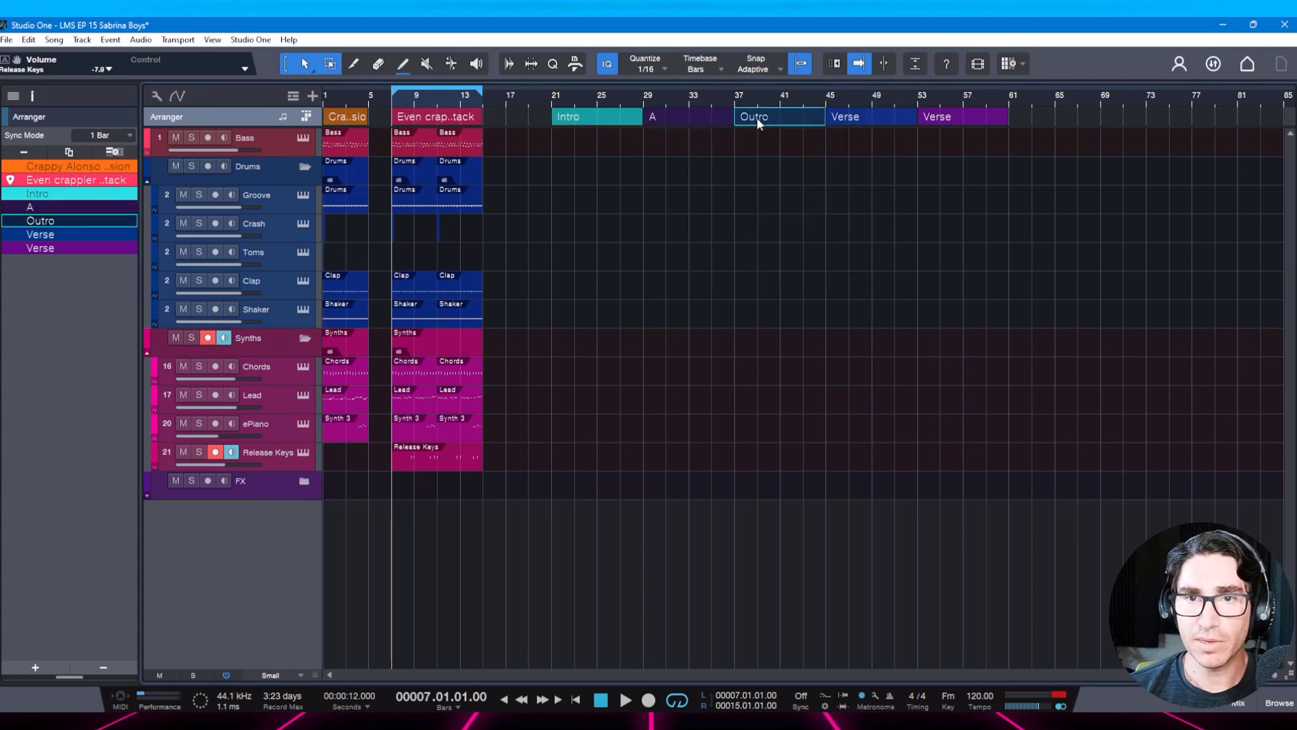
{"action": "right_click", "coordinate": [756, 117]}
{"action": "left_click", "coordinate": [787, 127]}
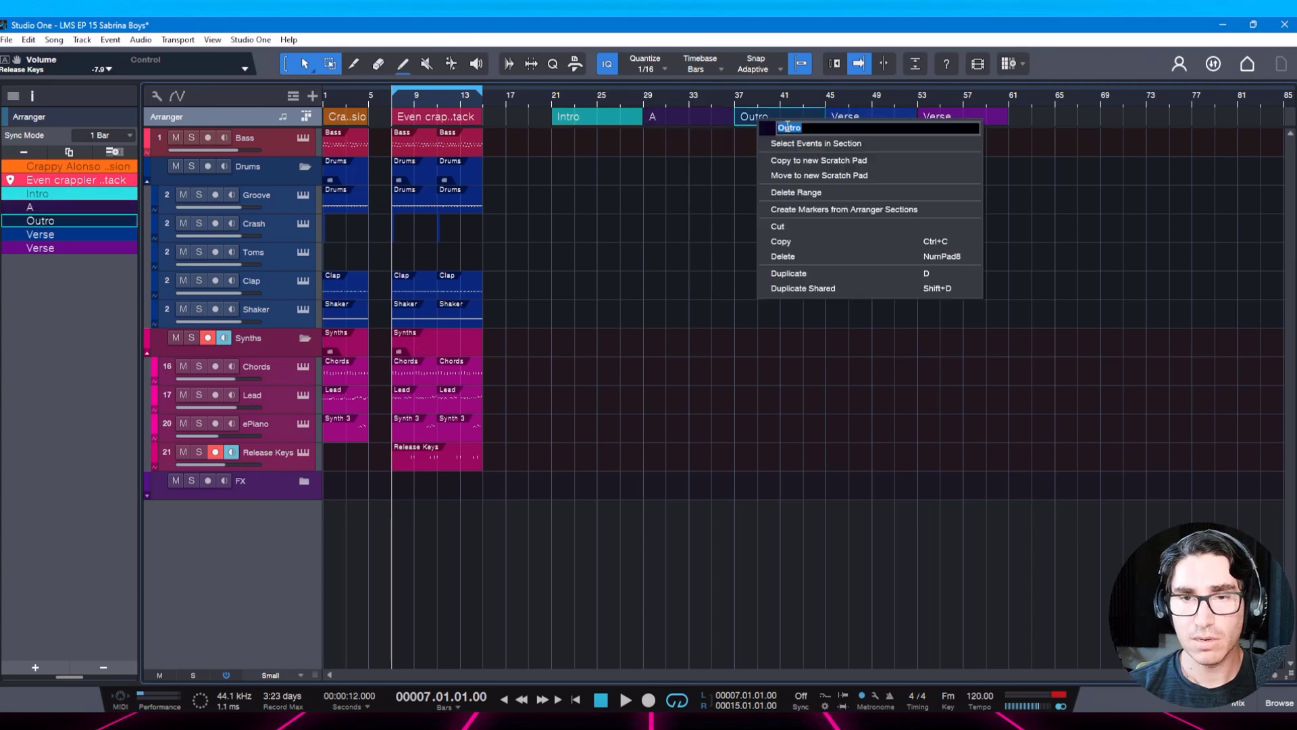
{"action": "type", "text": "B"}
{"action": "key", "text": "Return"}
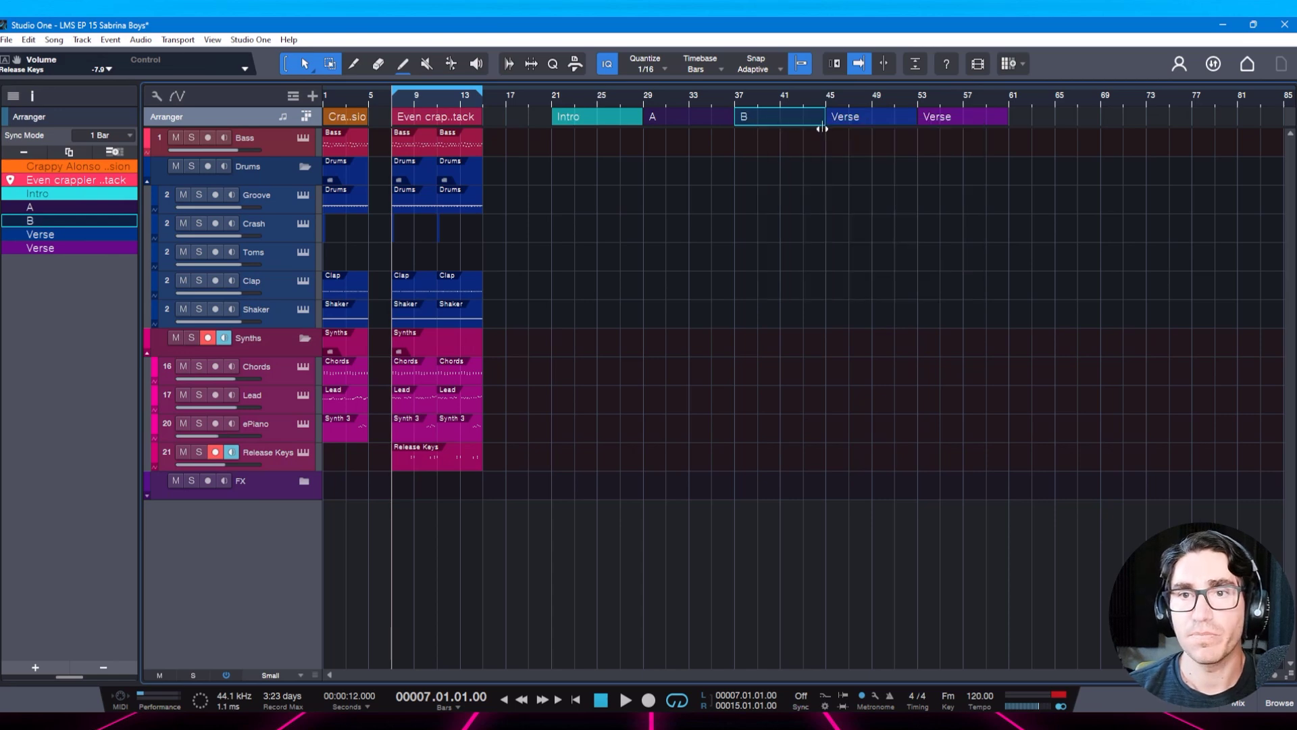
Rename the Verse arranger section at bar 45 to C.
{"action": "left_click", "coordinate": [841, 116]}
{"action": "right_click", "coordinate": [841, 116]}
{"action": "left_click", "coordinate": [868, 127]}
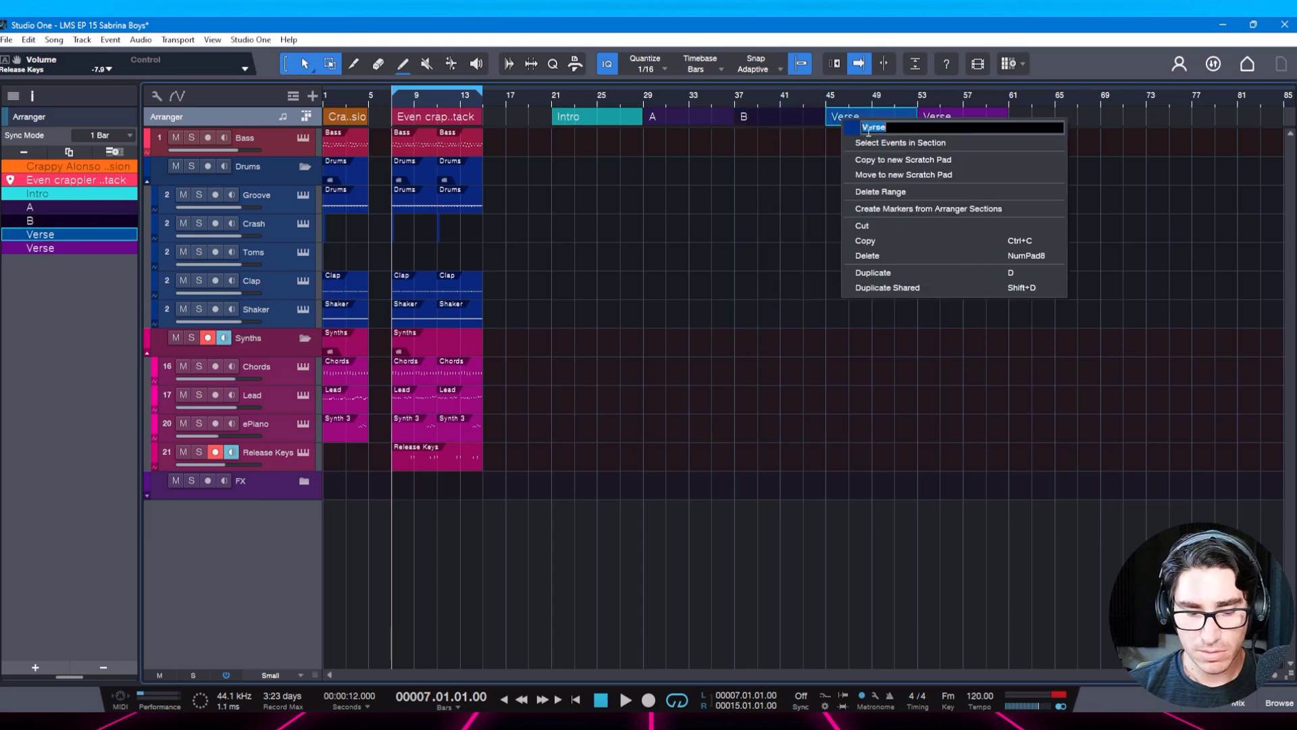
{"action": "type", "text": "C"}
{"action": "key", "text": "Return"}
Rename the Verse arranger section at bar 53 to D.
{"action": "left_click", "coordinate": [926, 119]}
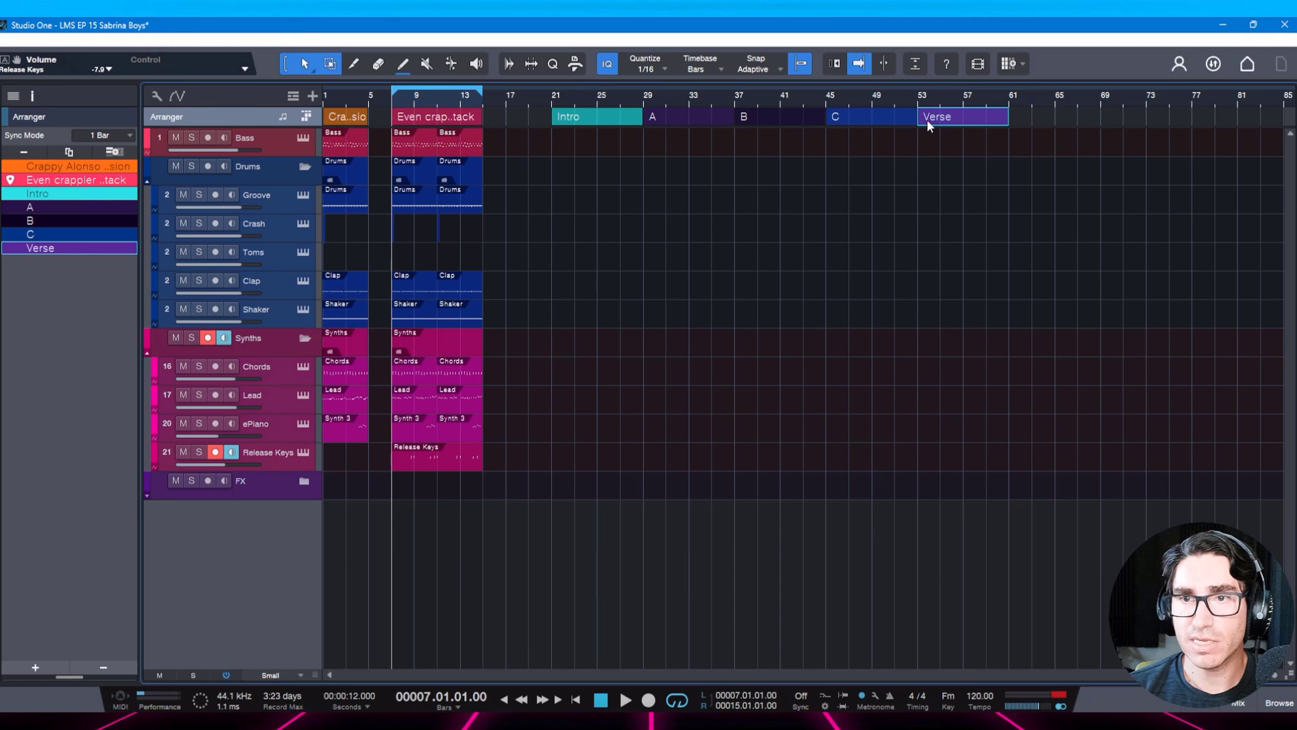
{"action": "right_click", "coordinate": [926, 120]}
{"action": "left_click", "coordinate": [958, 130]}
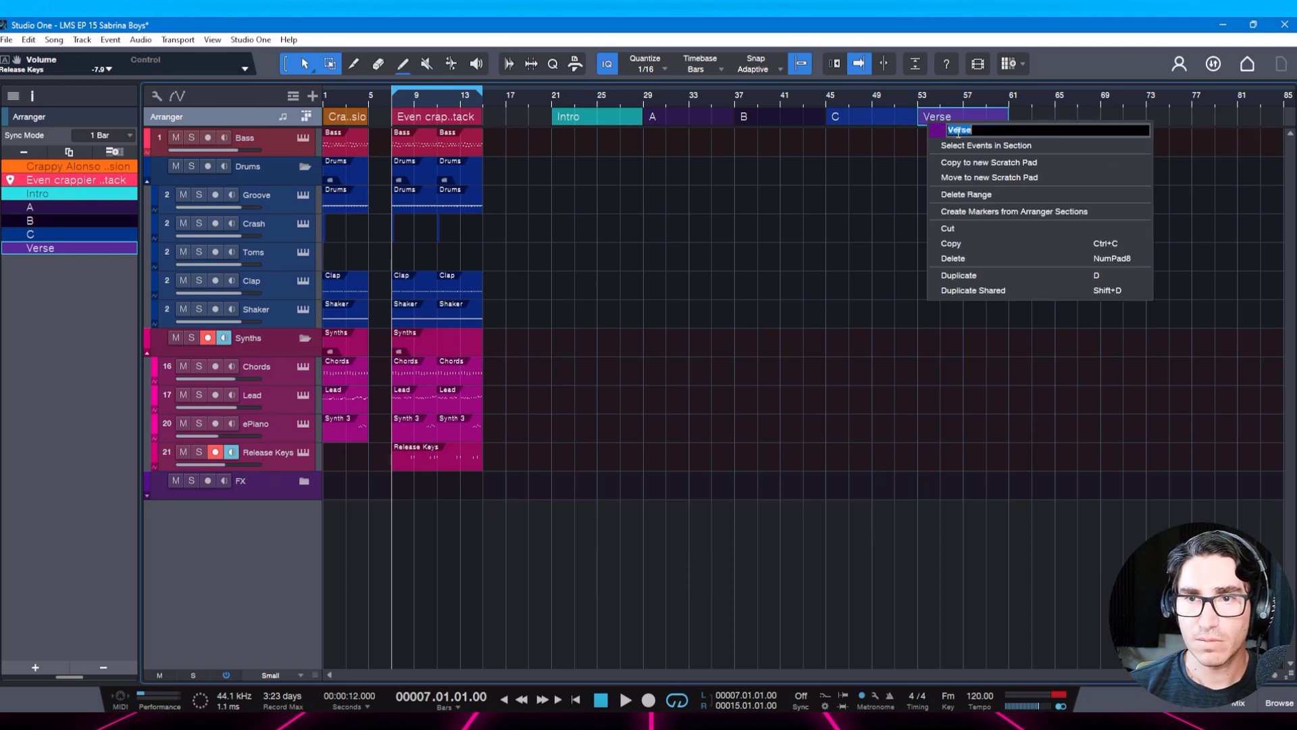
{"action": "type", "text": "D"}
{"action": "key", "text": "Return"}
Change the colour of arranger section A at bar 29 to orange.
{"action": "left_click", "coordinate": [690, 120]}
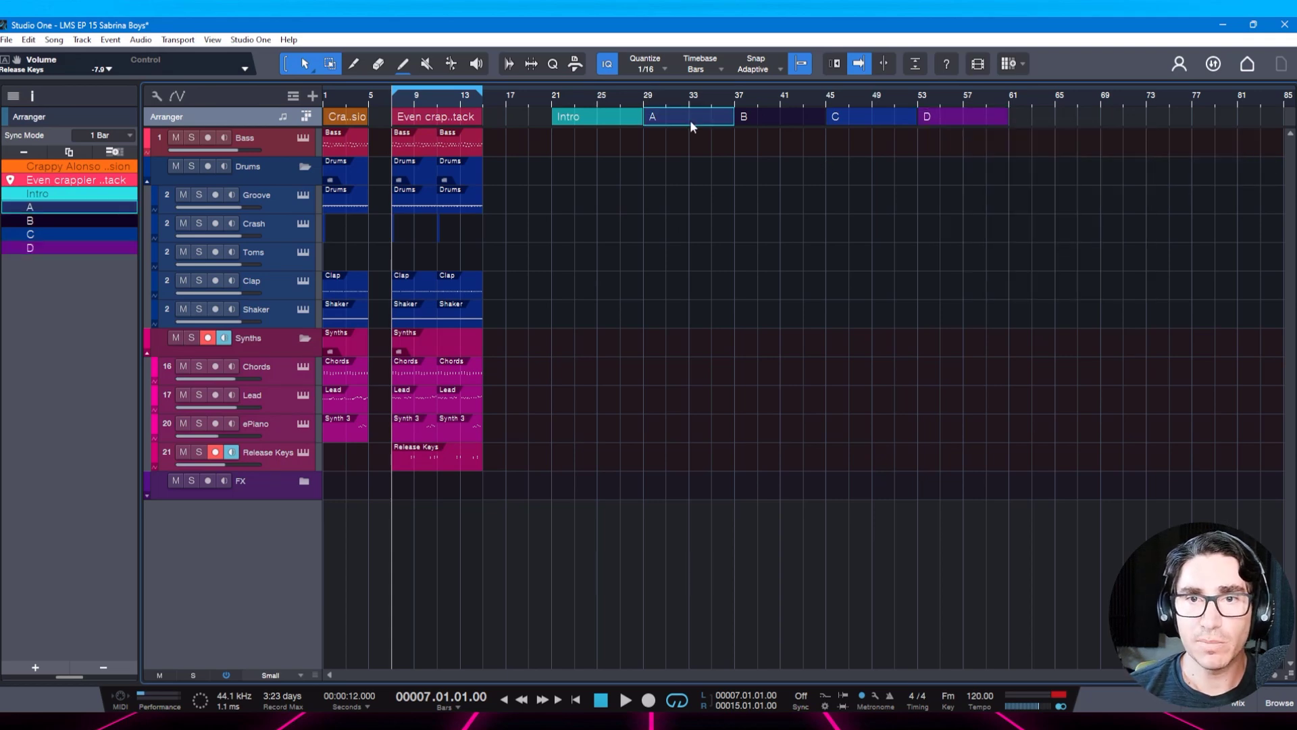
{"action": "right_click", "coordinate": [656, 119]}
{"action": "left_click", "coordinate": [664, 130]}
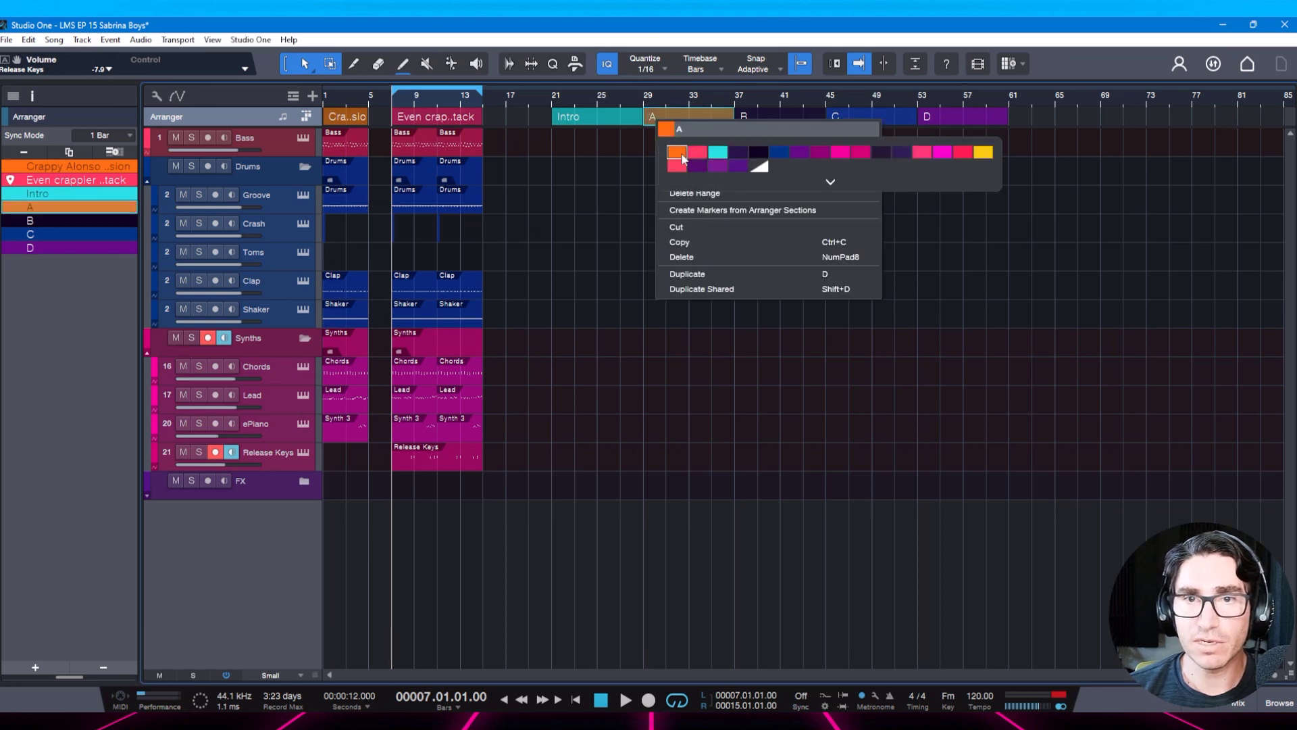
{"action": "left_click", "coordinate": [677, 151]}
Change the colour of arranger section B at bar 37 to bright magenta.
{"action": "left_click", "coordinate": [804, 111]}
{"action": "right_click", "coordinate": [779, 120]}
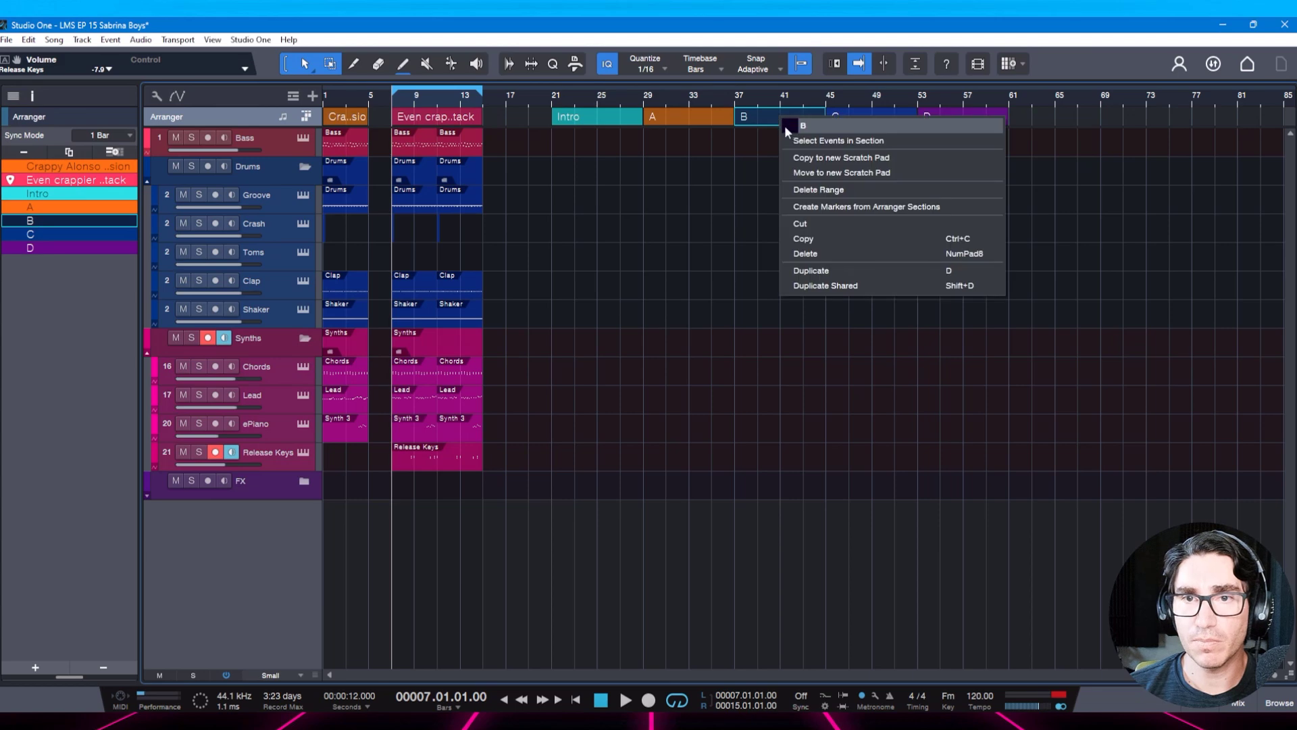
{"action": "left_click", "coordinate": [788, 126]}
{"action": "left_click", "coordinate": [969, 149]}
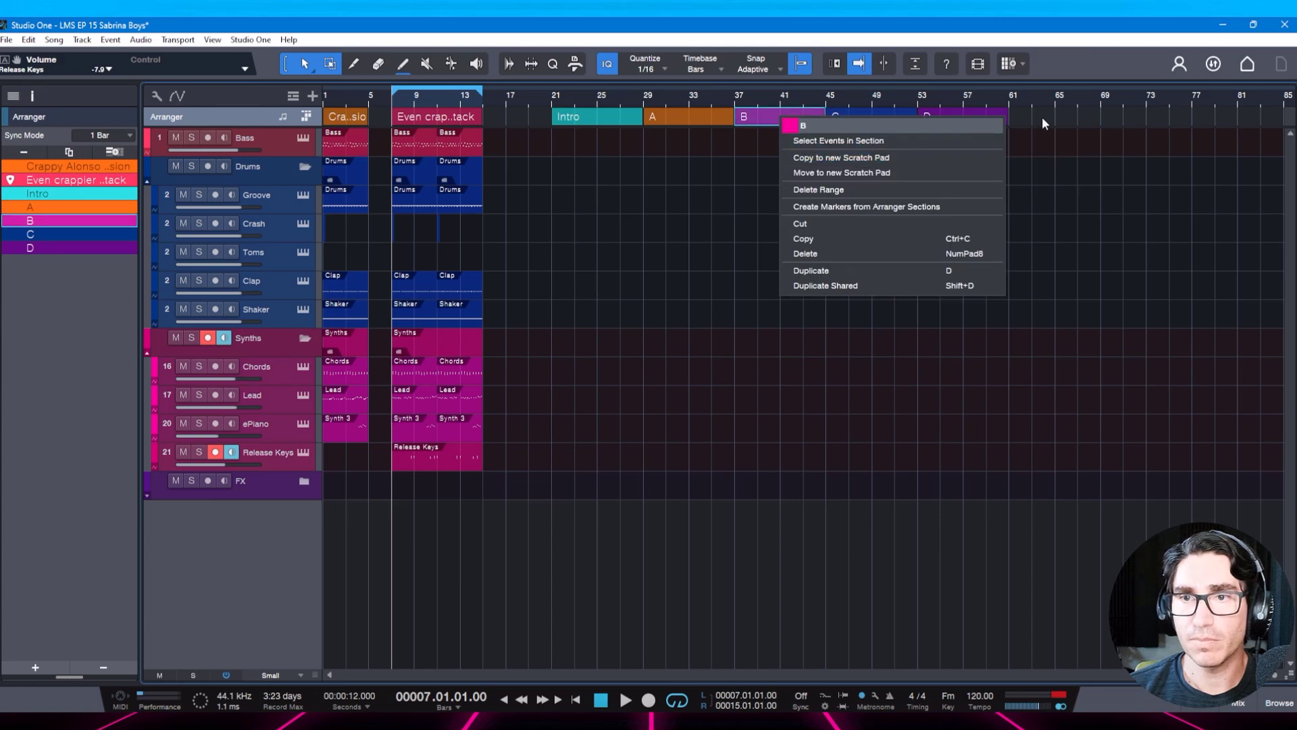
Open the colour palette for arranger section D at bar 53.
{"action": "left_click", "coordinate": [963, 118]}
{"action": "right_click", "coordinate": [963, 118]}
{"action": "left_click", "coordinate": [972, 130]}
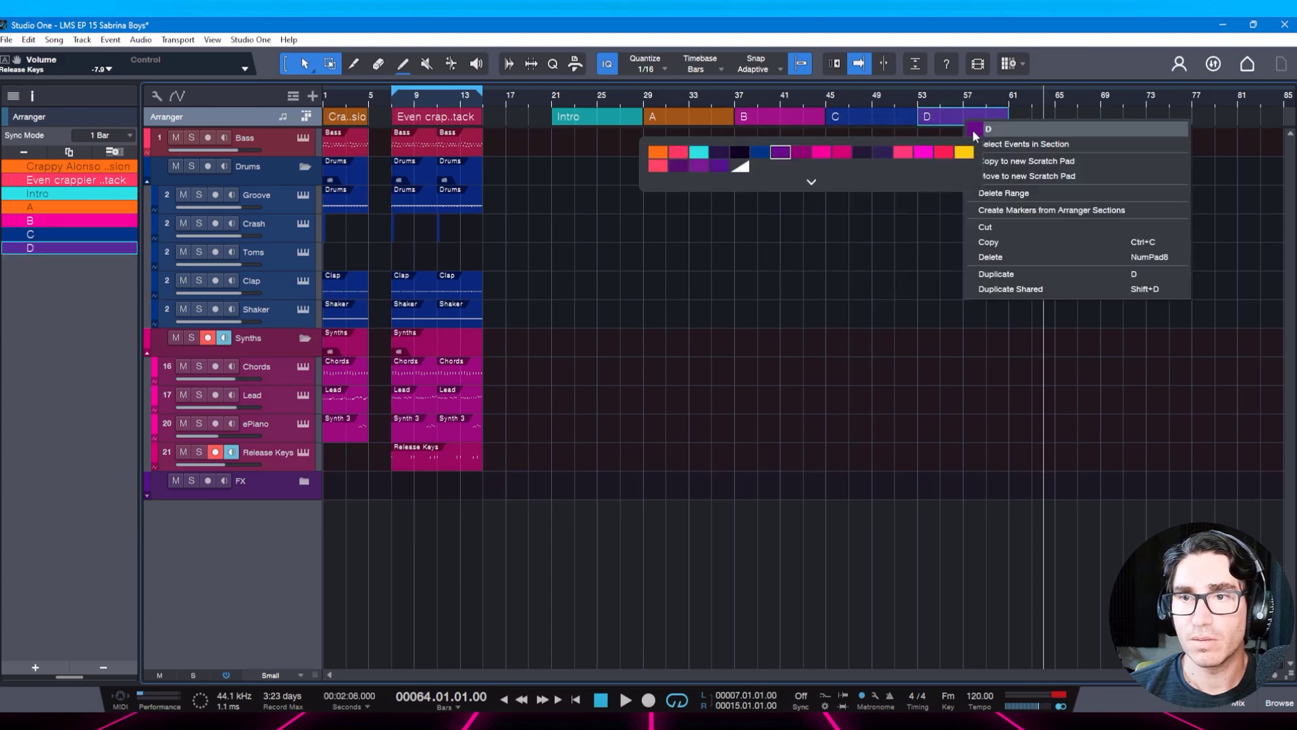
Change the colour of arranger section D to yellow and save the song.
{"action": "left_click", "coordinate": [970, 130]}
{"action": "left_click", "coordinate": [970, 127]}
{"action": "left_click", "coordinate": [938, 150]}
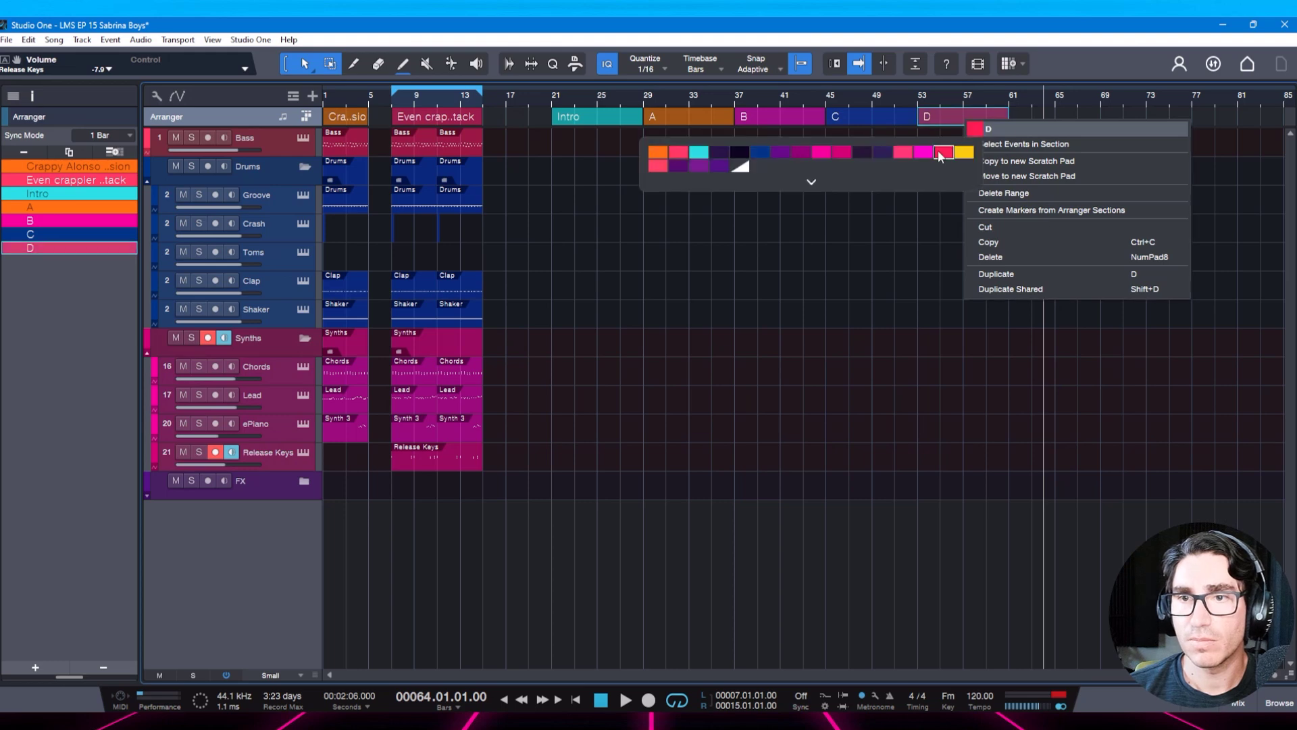
{"action": "left_click", "coordinate": [962, 153]}
{"action": "left_click", "coordinate": [849, 257]}
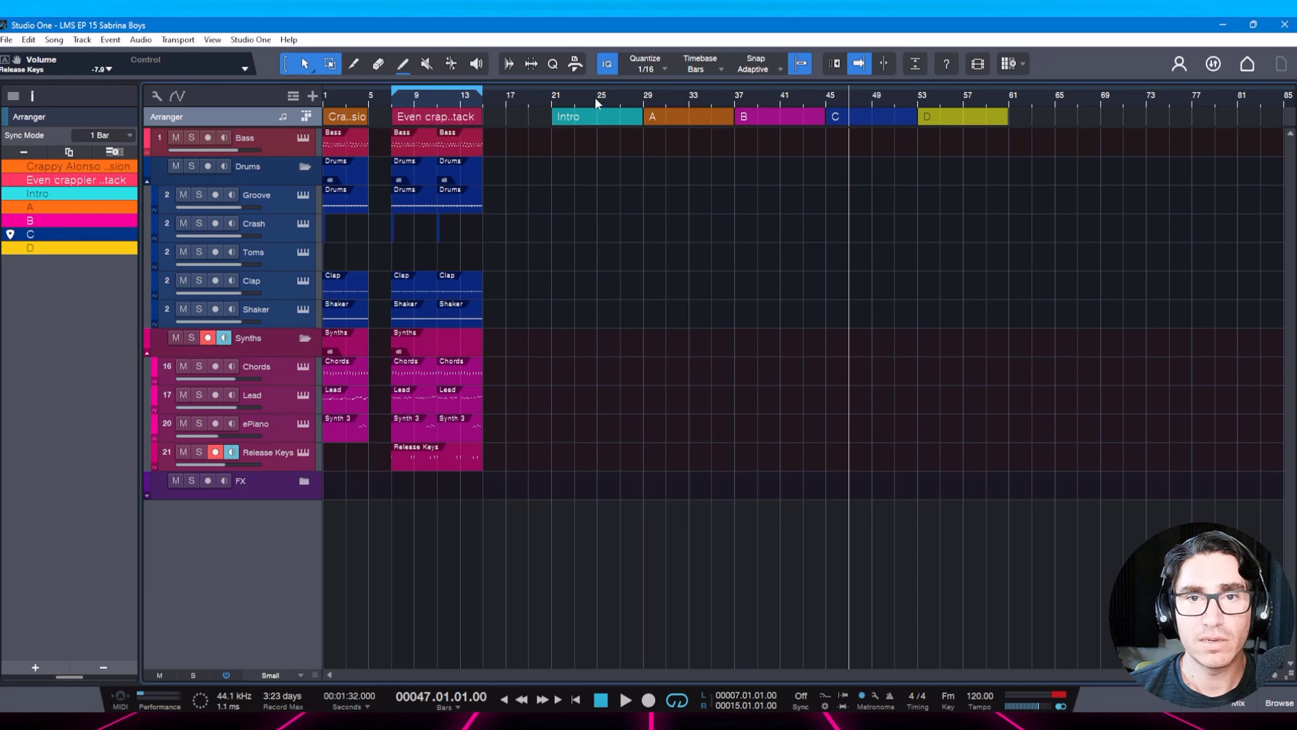
{"action": "left_click_drag", "start_coordinate": [597, 99], "coordinate": [602, 100]}
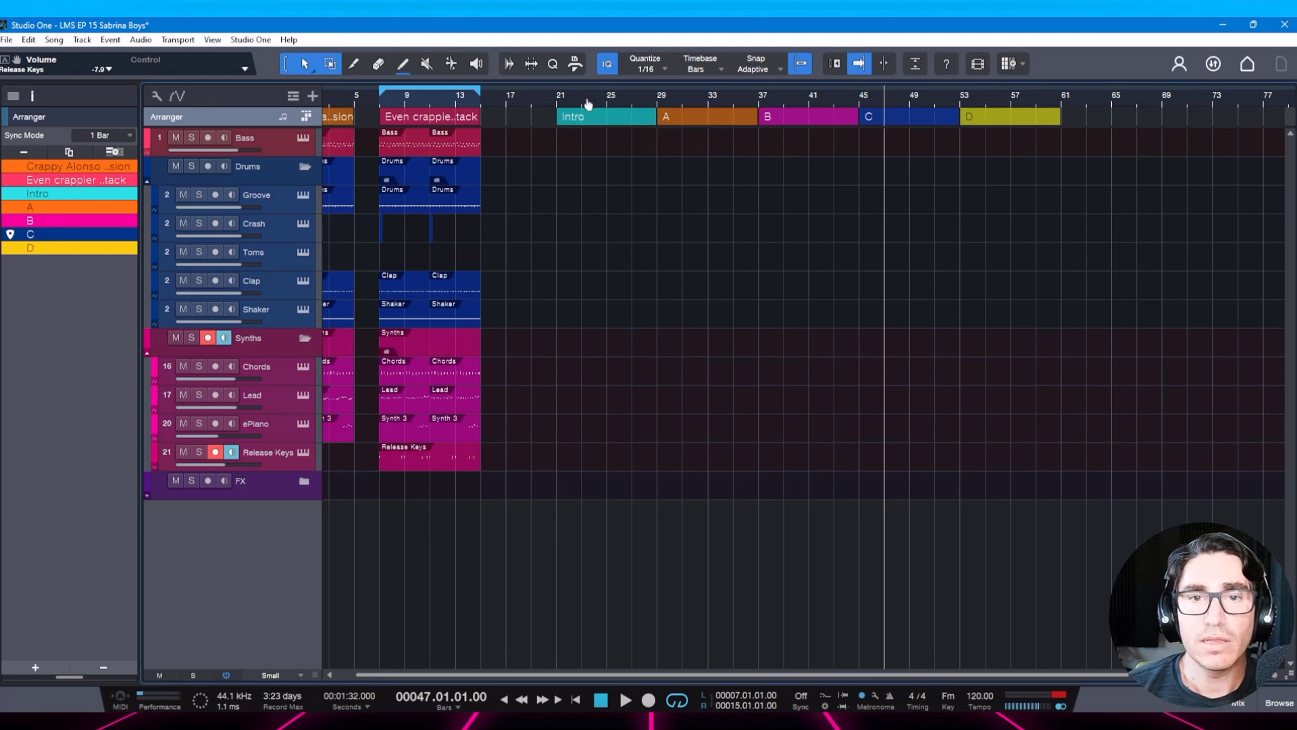
{"action": "left_click_drag", "start_coordinate": [588, 105], "coordinate": [585, 98]}
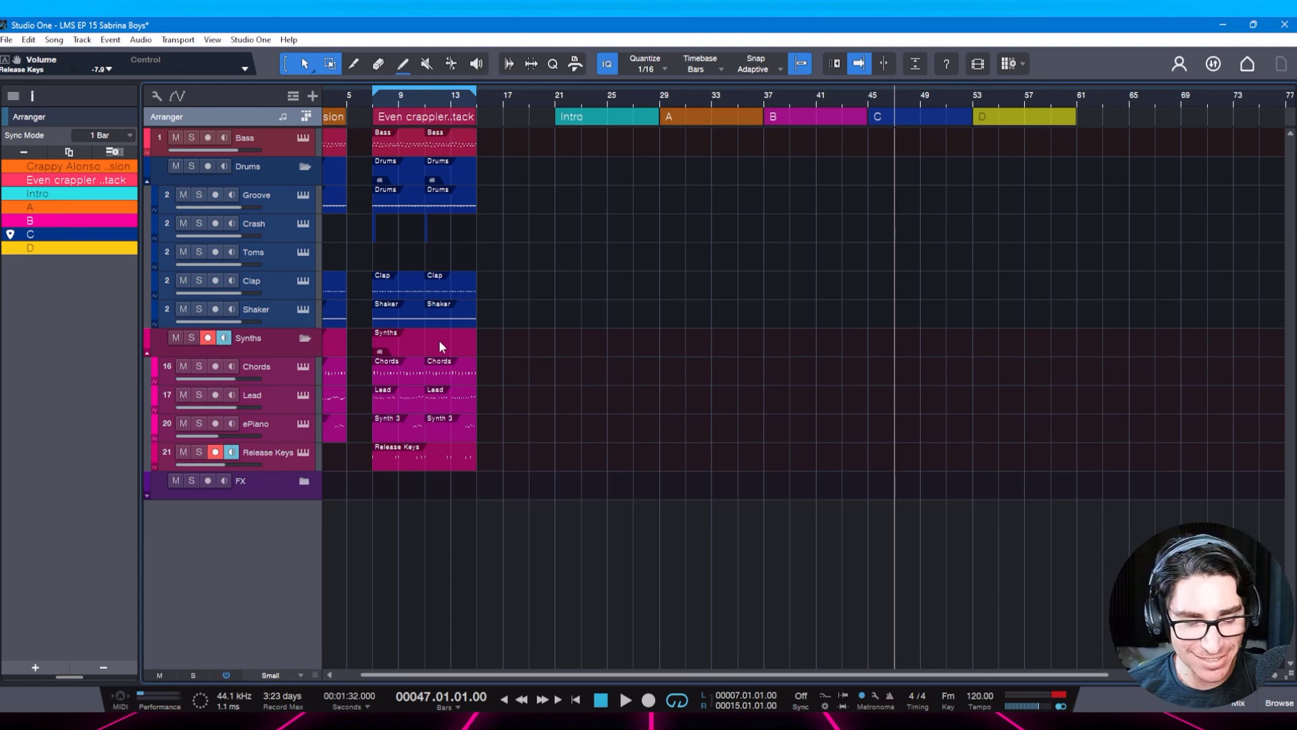
{"action": "key", "text": "ctrl+s"}
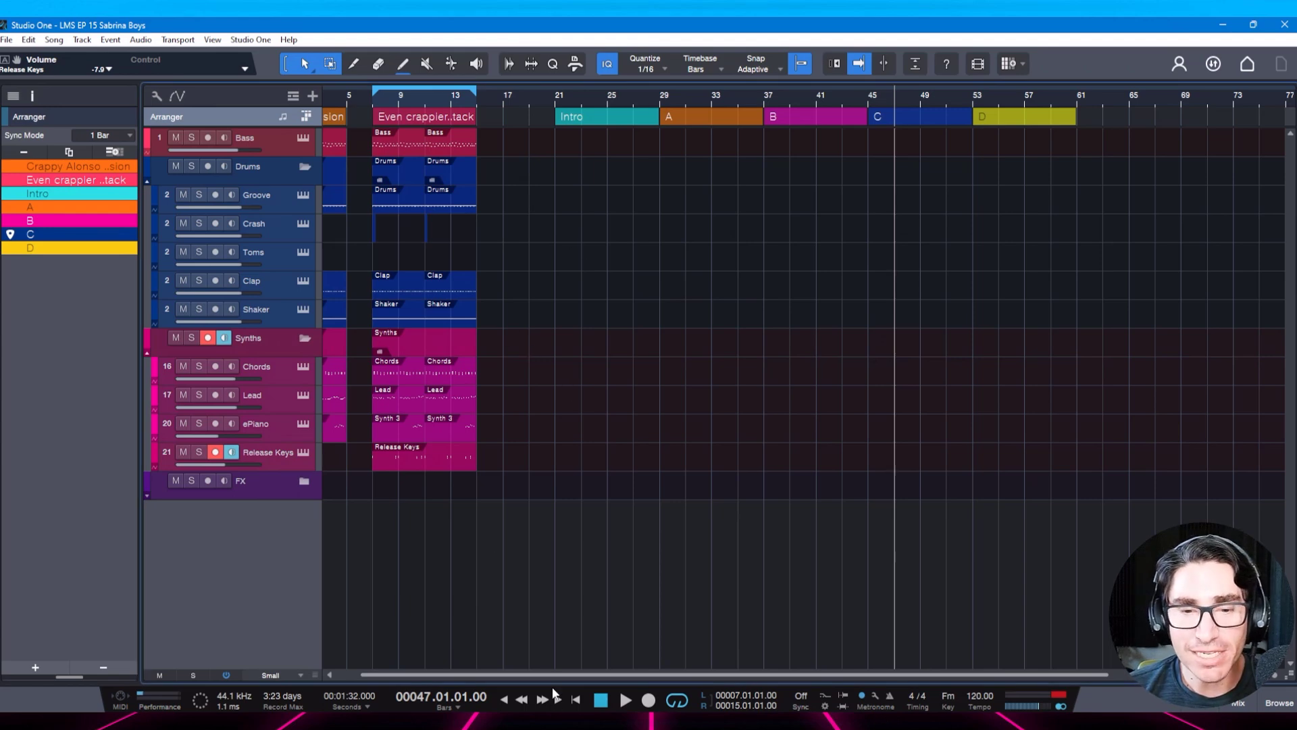
Copy the Clap clip from bar 11 to the start of the Intro at bar 21, duplicate it once and save the song.
{"action": "left_click_drag", "start_coordinate": [552, 686], "coordinate": [529, 682]}
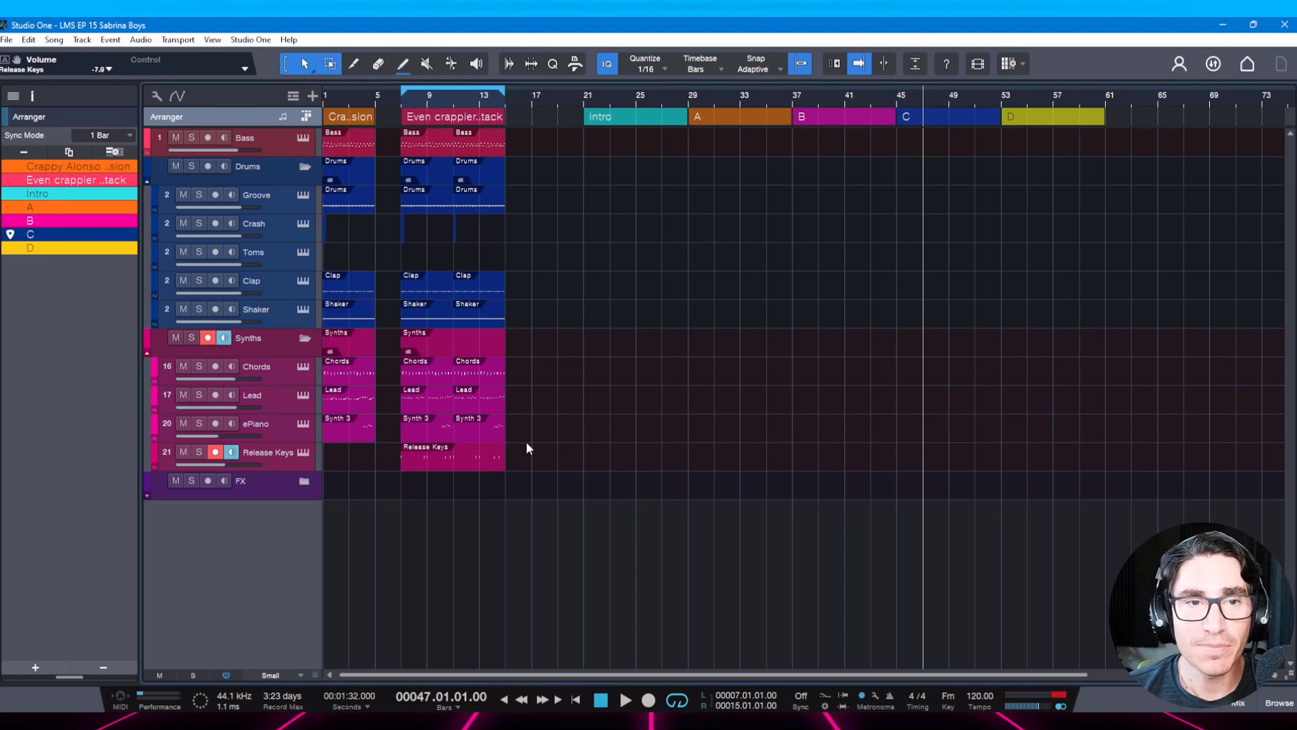
{"action": "left_click", "coordinate": [492, 218]}
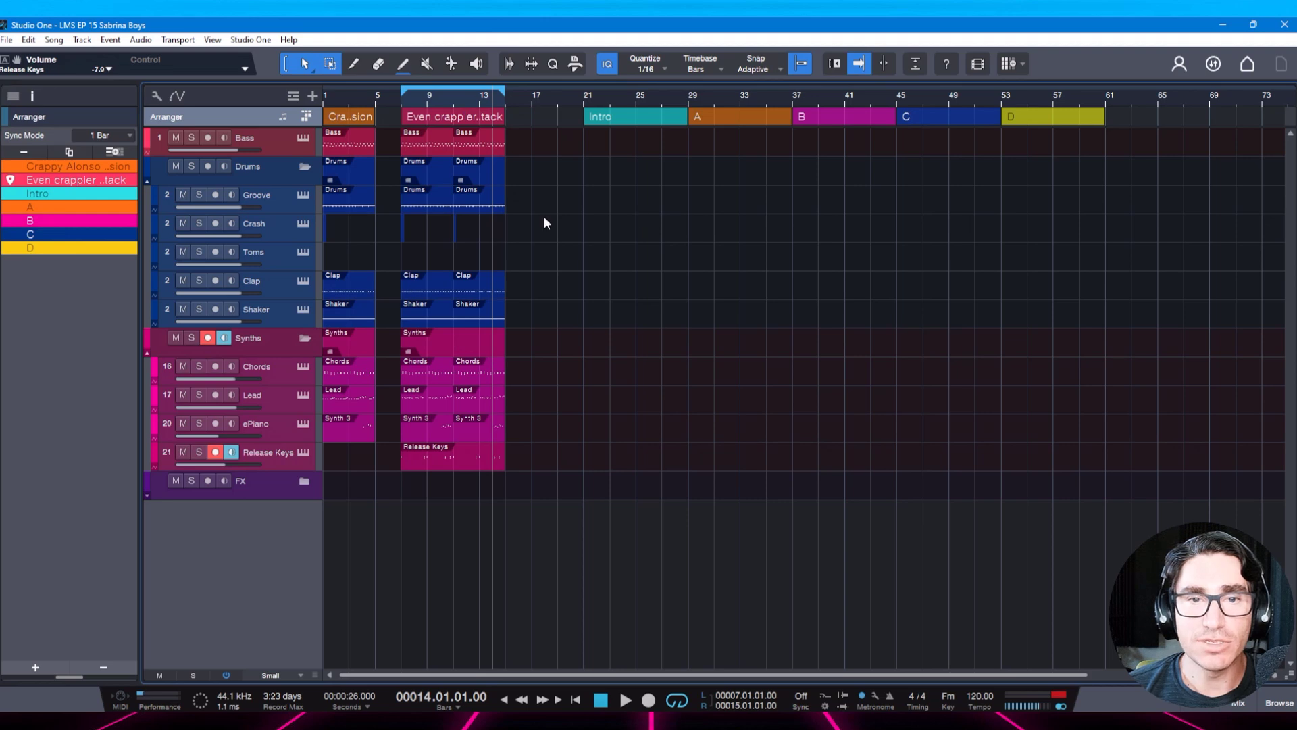
{"action": "left_click", "coordinate": [468, 286]}
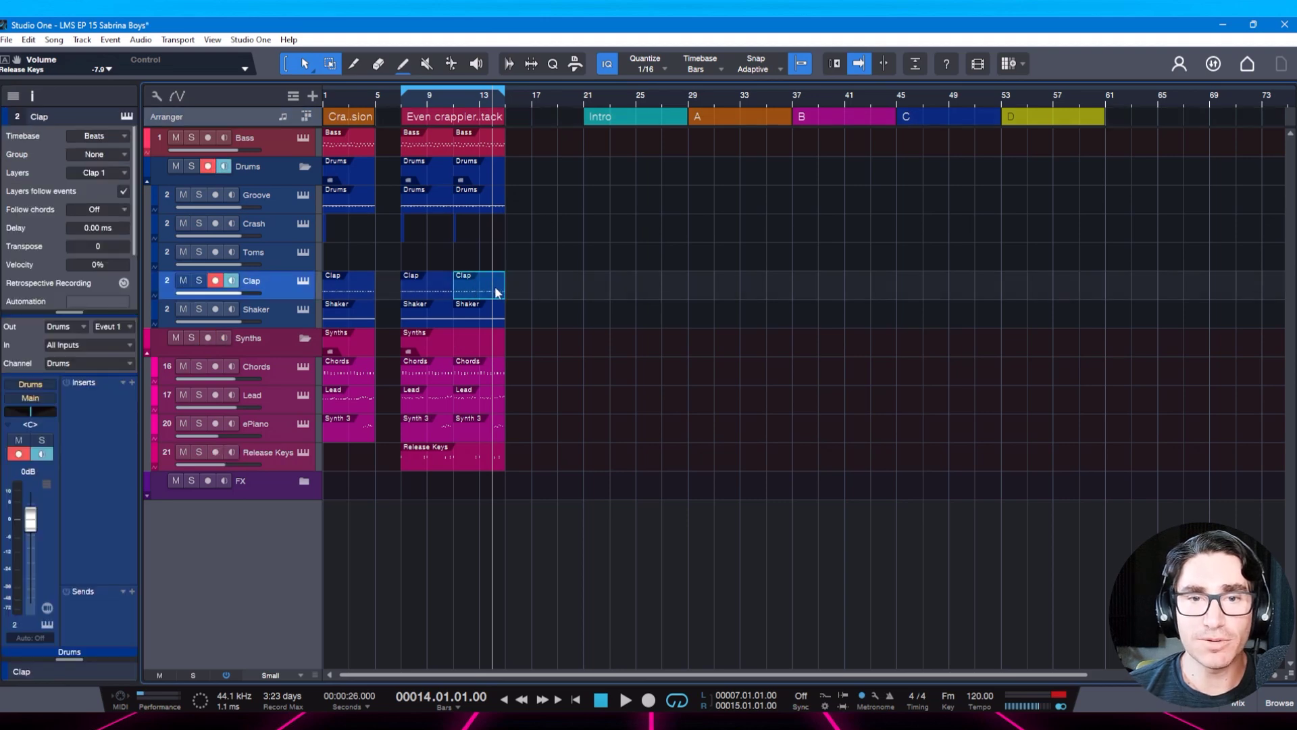
{"action": "left_click_drag", "start_coordinate": [495, 286], "coordinate": [627, 285]}
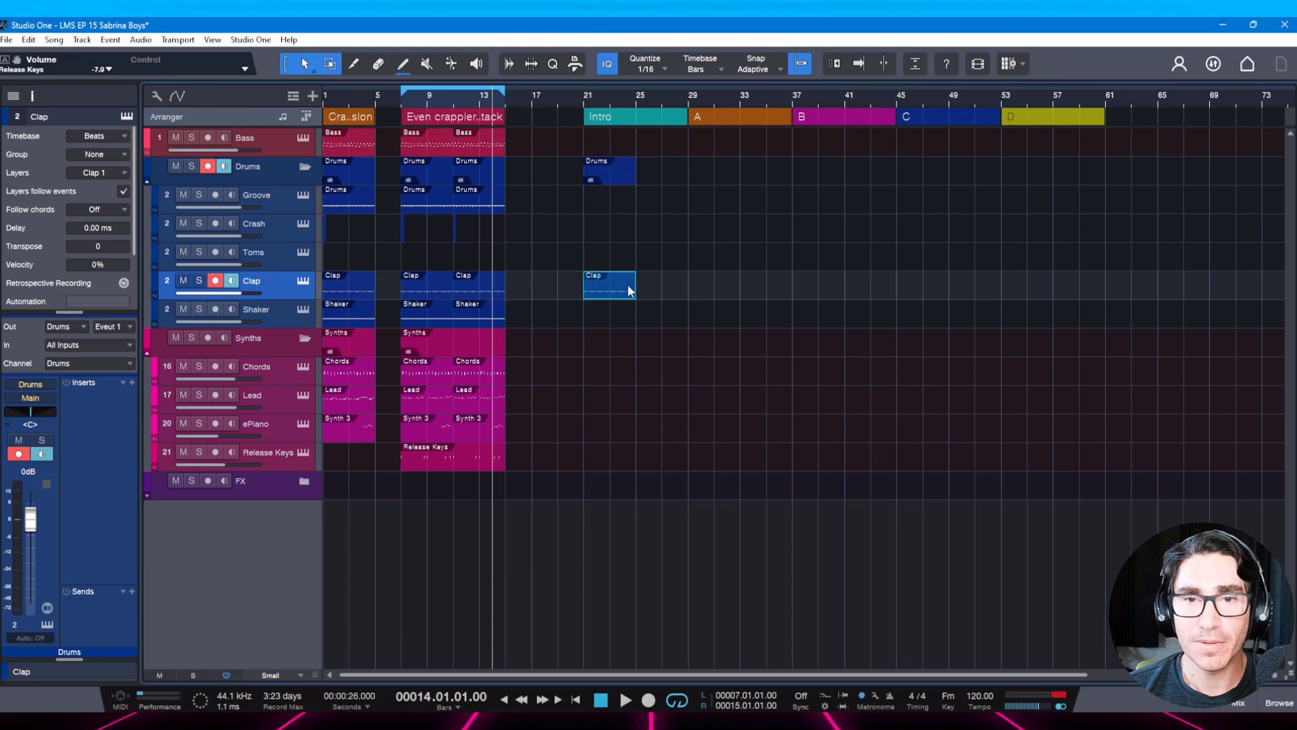
{"action": "key", "text": "d"}
{"action": "key", "text": "ctrl+s"}
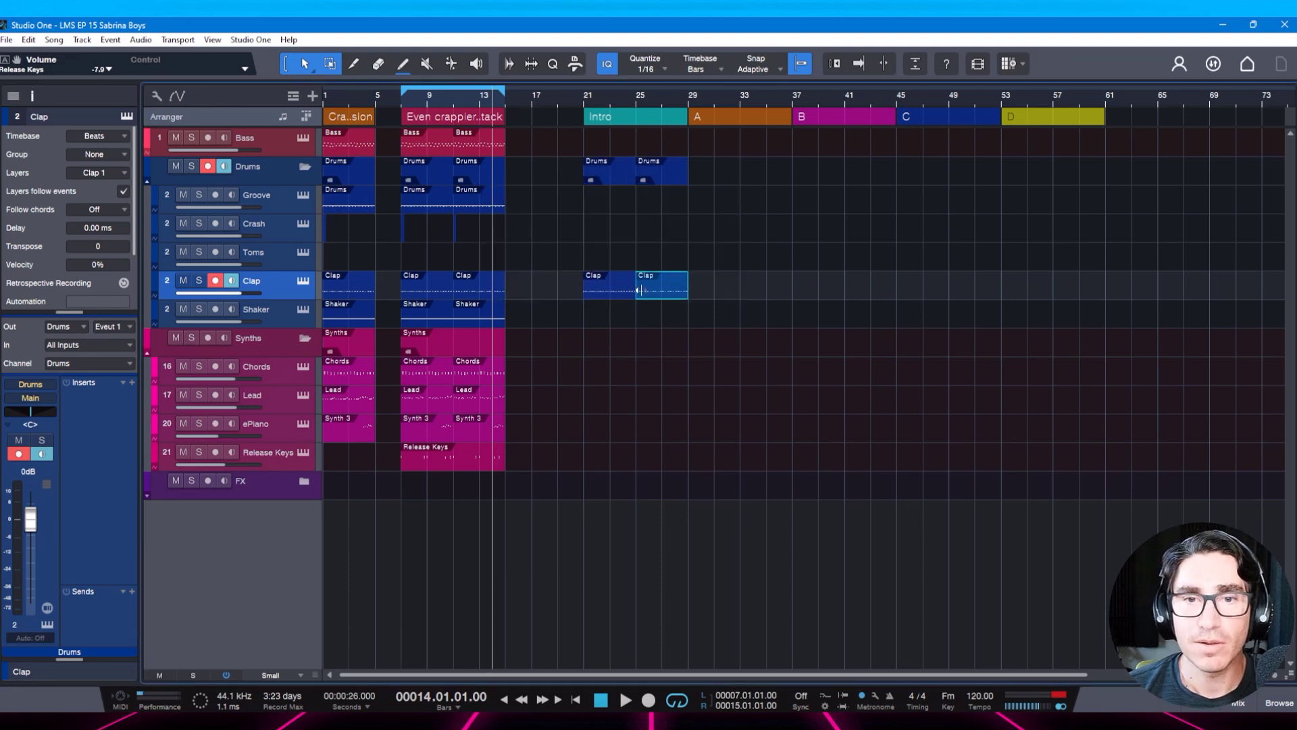
Create an empty Groove clip over bars 21 to 25 and add kick notes at the start of bars 21 and 22.
{"action": "left_click_drag", "start_coordinate": [587, 202], "coordinate": [635, 202]}
{"action": "double_click", "coordinate": [611, 210]}
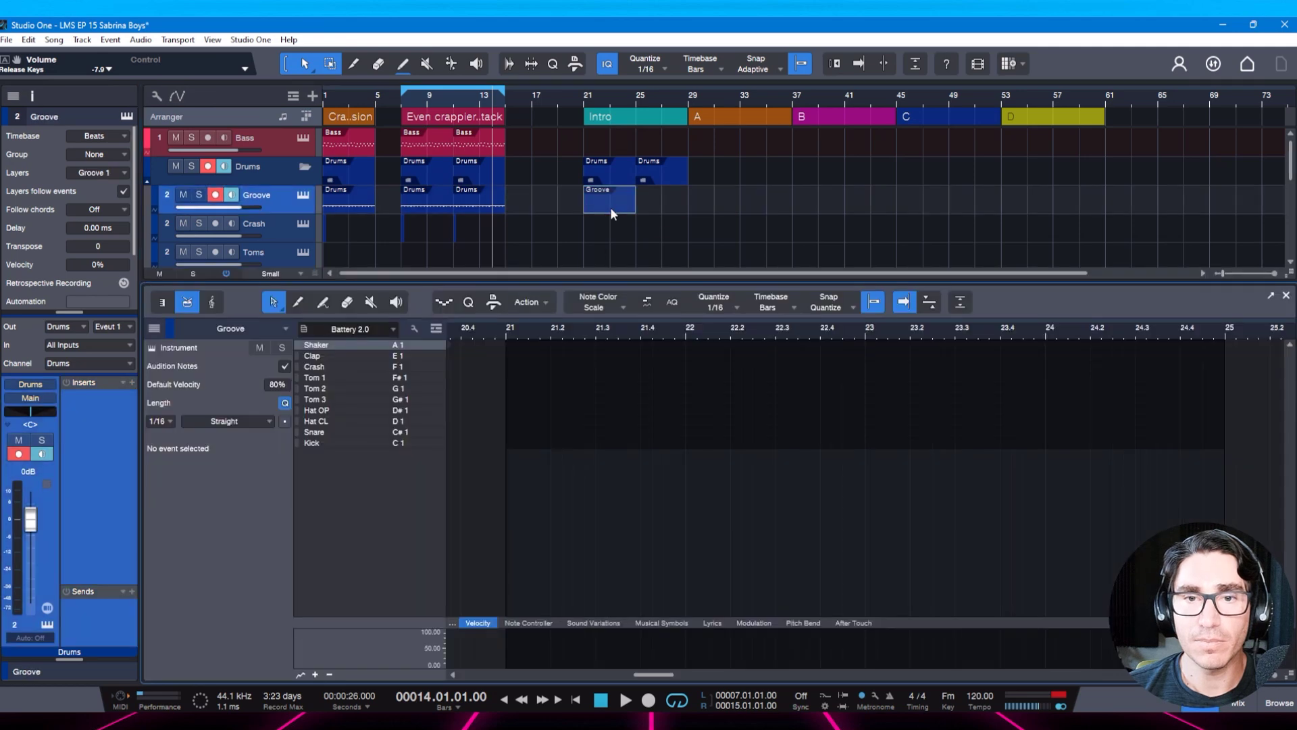
{"action": "left_click", "coordinate": [437, 443]}
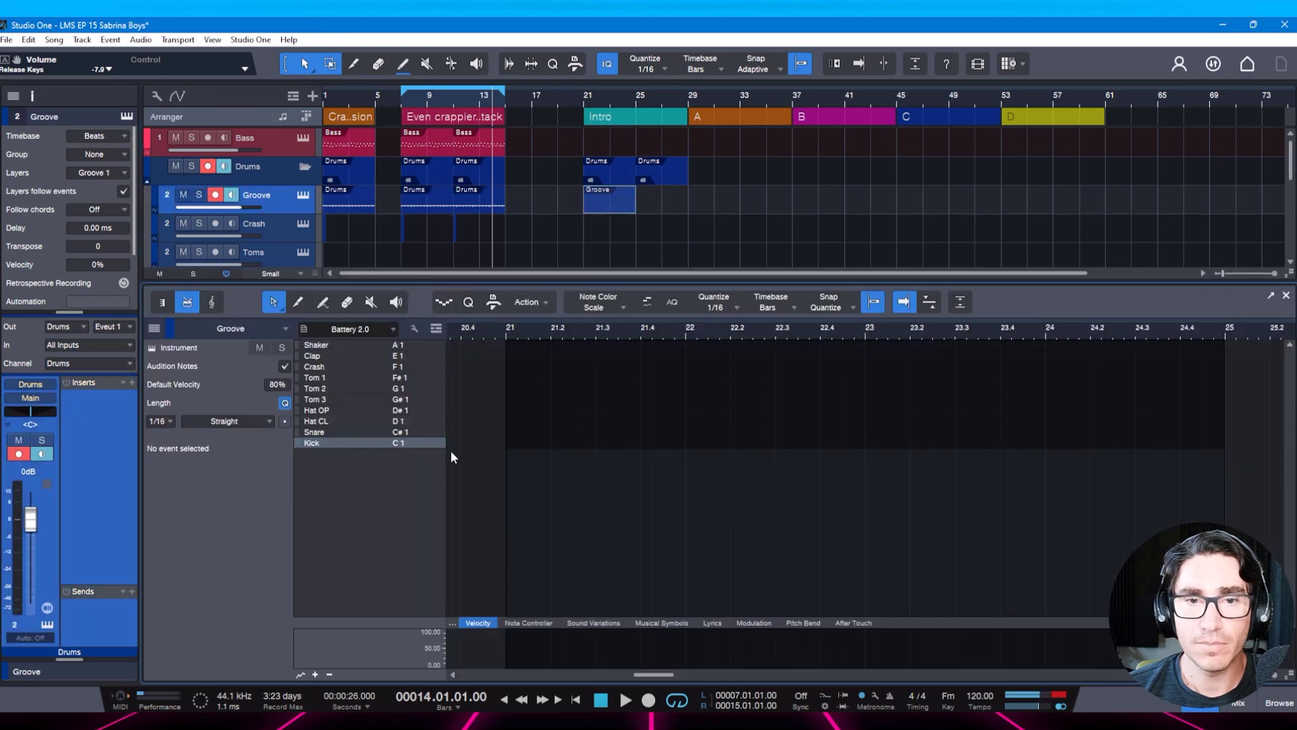
{"action": "left_click", "coordinate": [535, 438]}
{"action": "left_click", "coordinate": [509, 445], "text": "ctrl"}
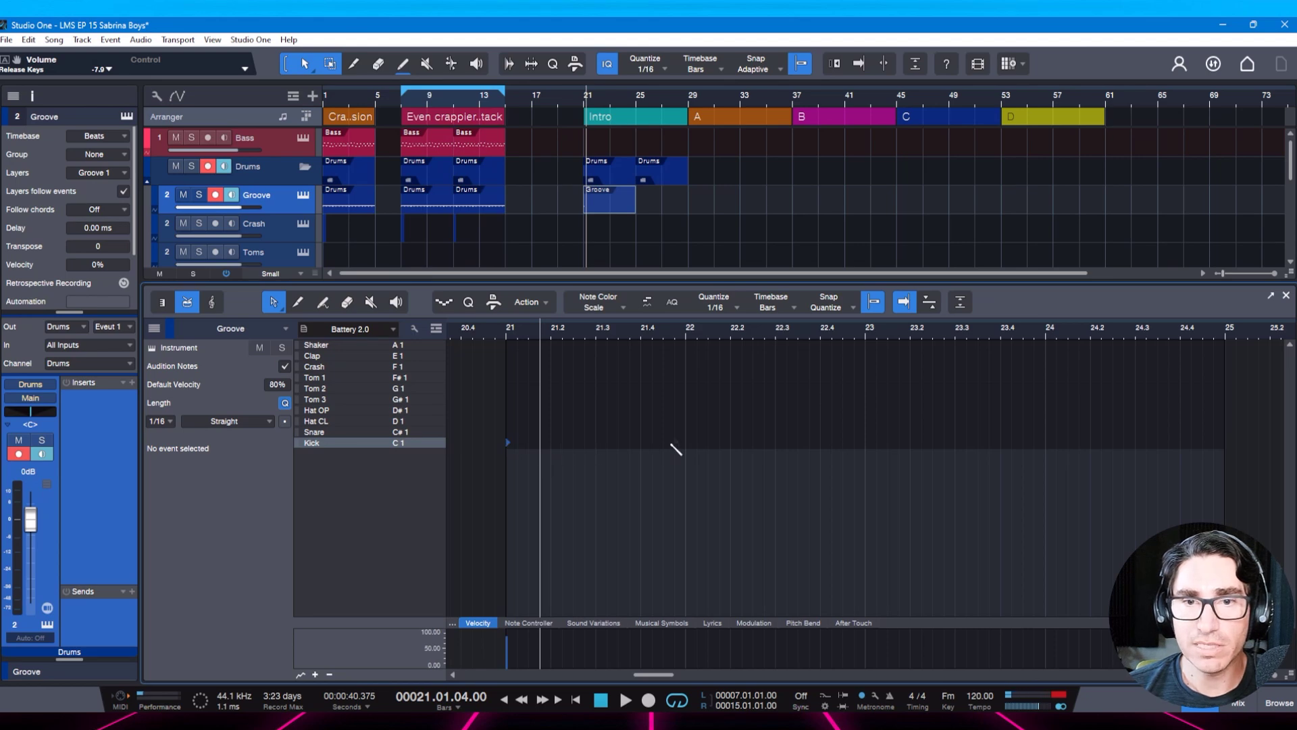
{"action": "left_click", "coordinate": [687, 444], "text": "ctrl"}
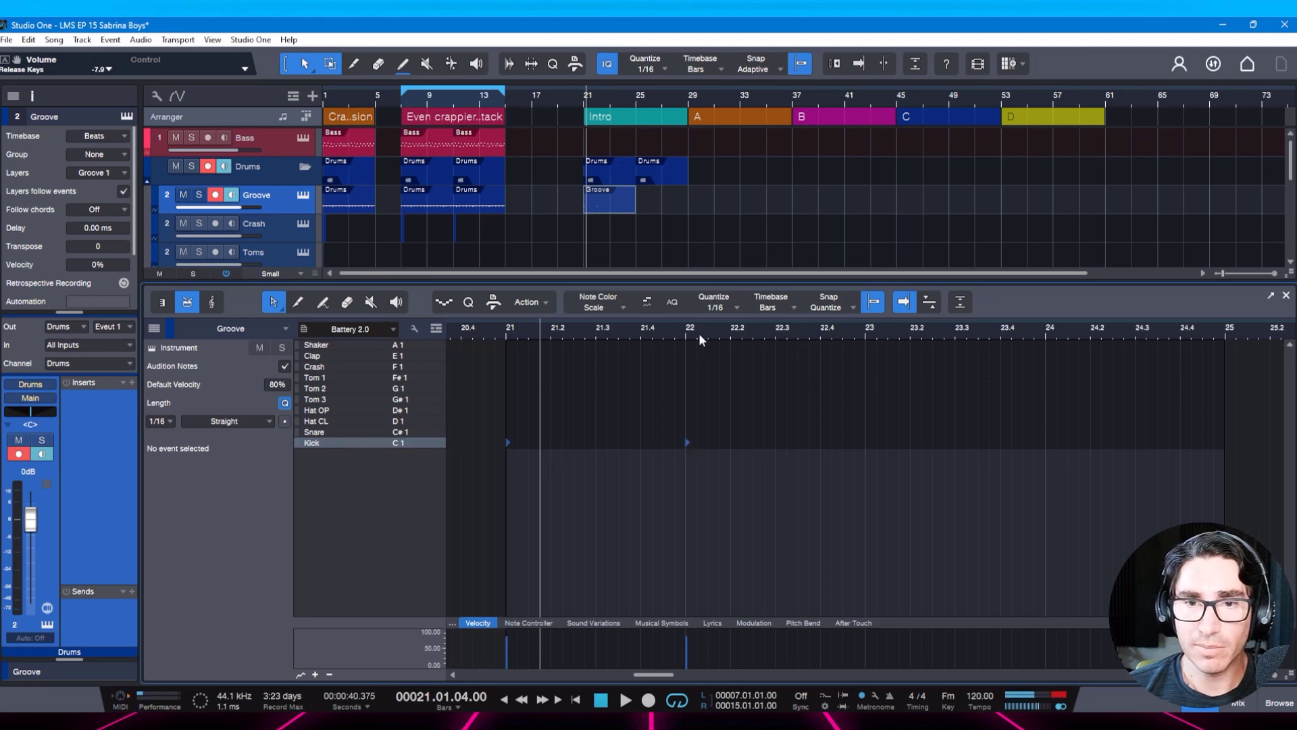
{"action": "left_click_drag", "start_coordinate": [698, 334], "coordinate": [691, 326]}
Loop the new Groove clip, add kick notes on beats 2, 3 and 4 of bar 21 and audition the pattern.
{"action": "left_click", "coordinate": [622, 205]}
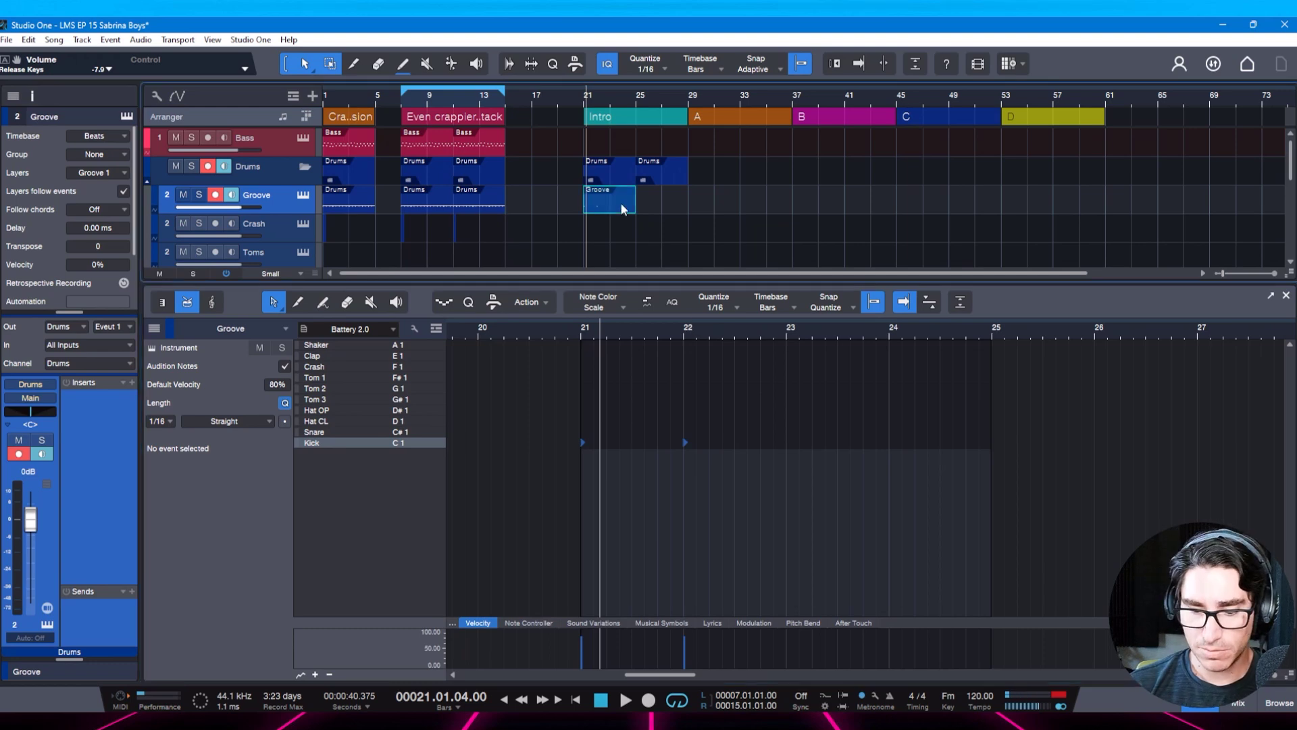
{"action": "key", "text": "p"}
{"action": "key", "text": "f"}
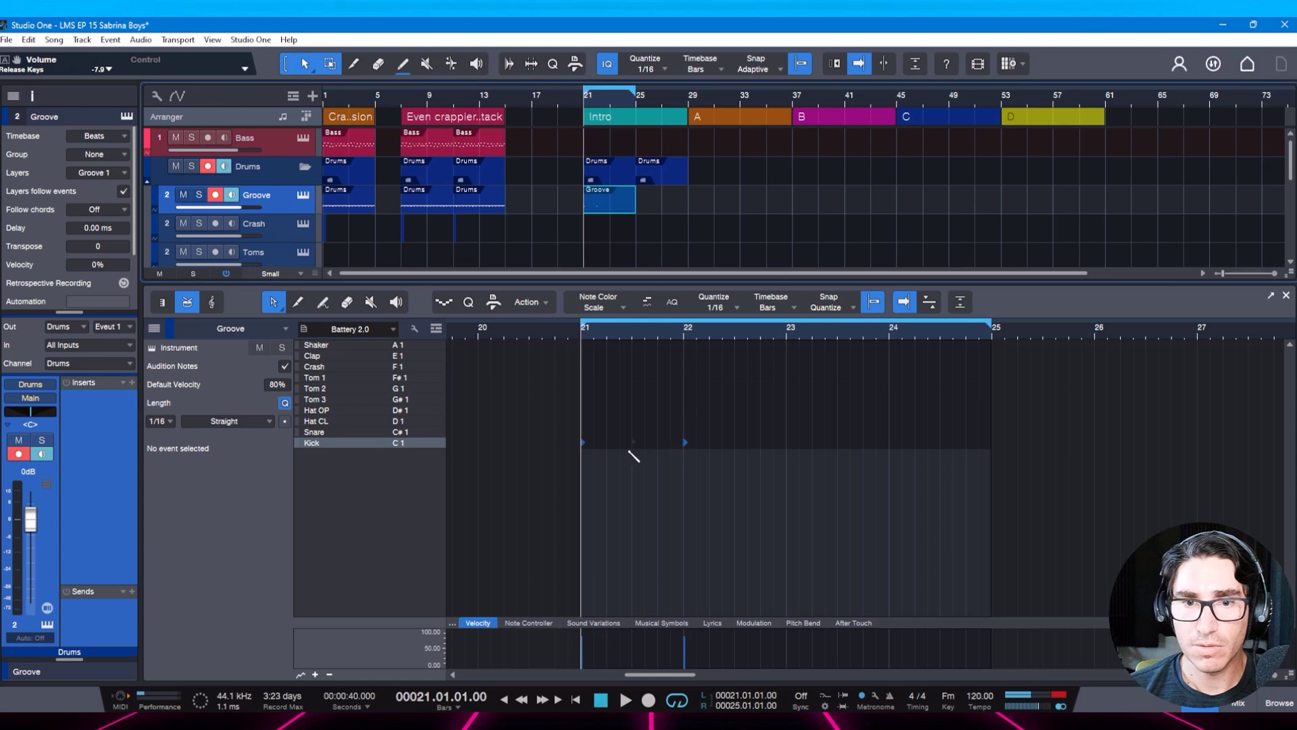
{"action": "left_click", "coordinate": [609, 443], "text": "ctrl"}
{"action": "left_click", "coordinate": [633, 443], "text": "ctrl"}
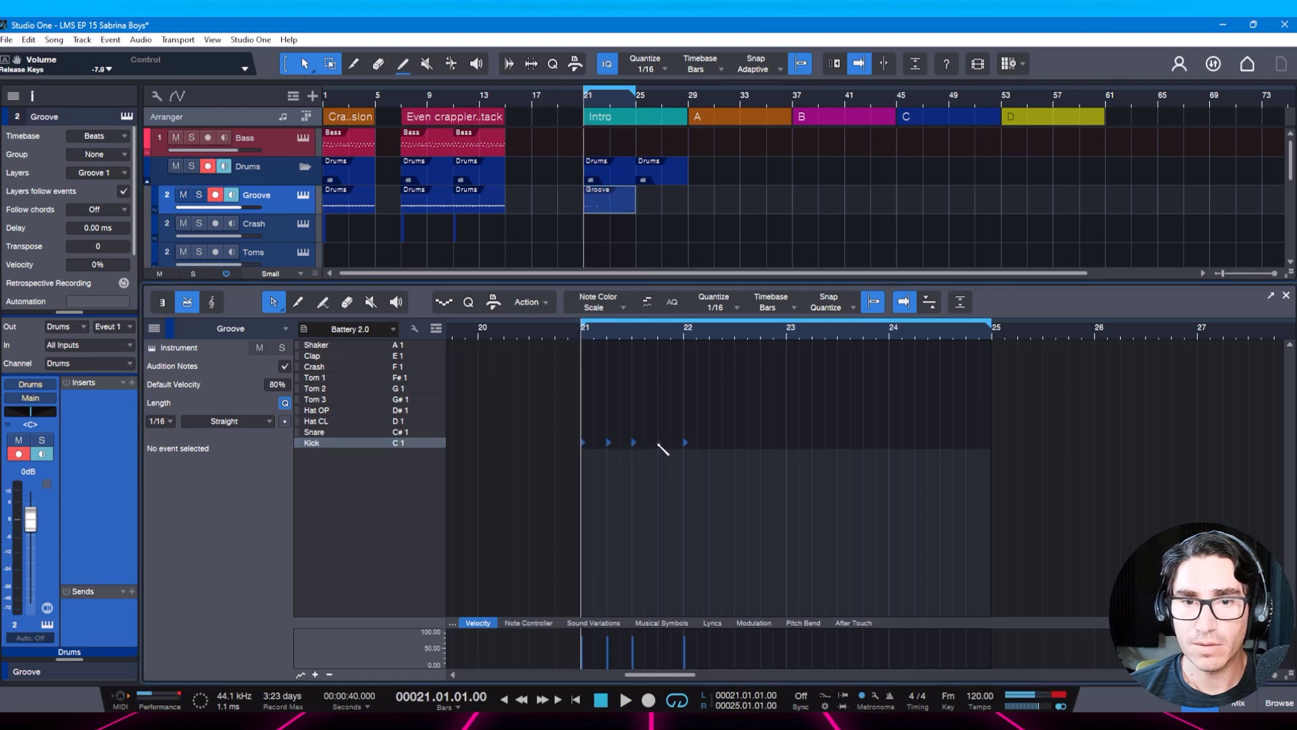
{"action": "left_click", "coordinate": [658, 443], "text": "ctrl"}
{"action": "key", "text": "space"}
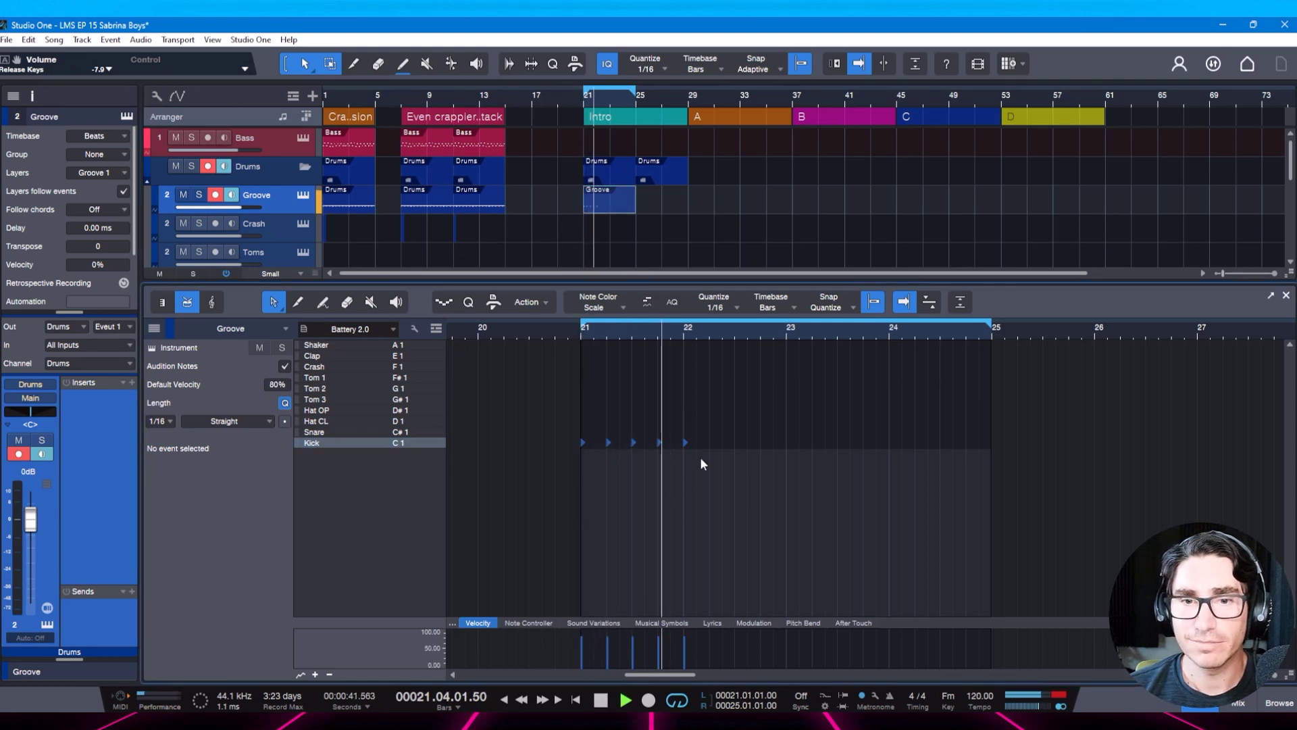
{"action": "key", "text": "space"}
Repeat the four kick notes of bar 21 through bar 24, save the song and close the note editor.
{"action": "left_click_drag", "start_coordinate": [694, 442], "coordinate": [582, 444]}
{"action": "key", "text": "Delete"}
{"action": "key", "text": "d"}
{"action": "key", "text": "d"}
{"action": "key", "text": "d"}
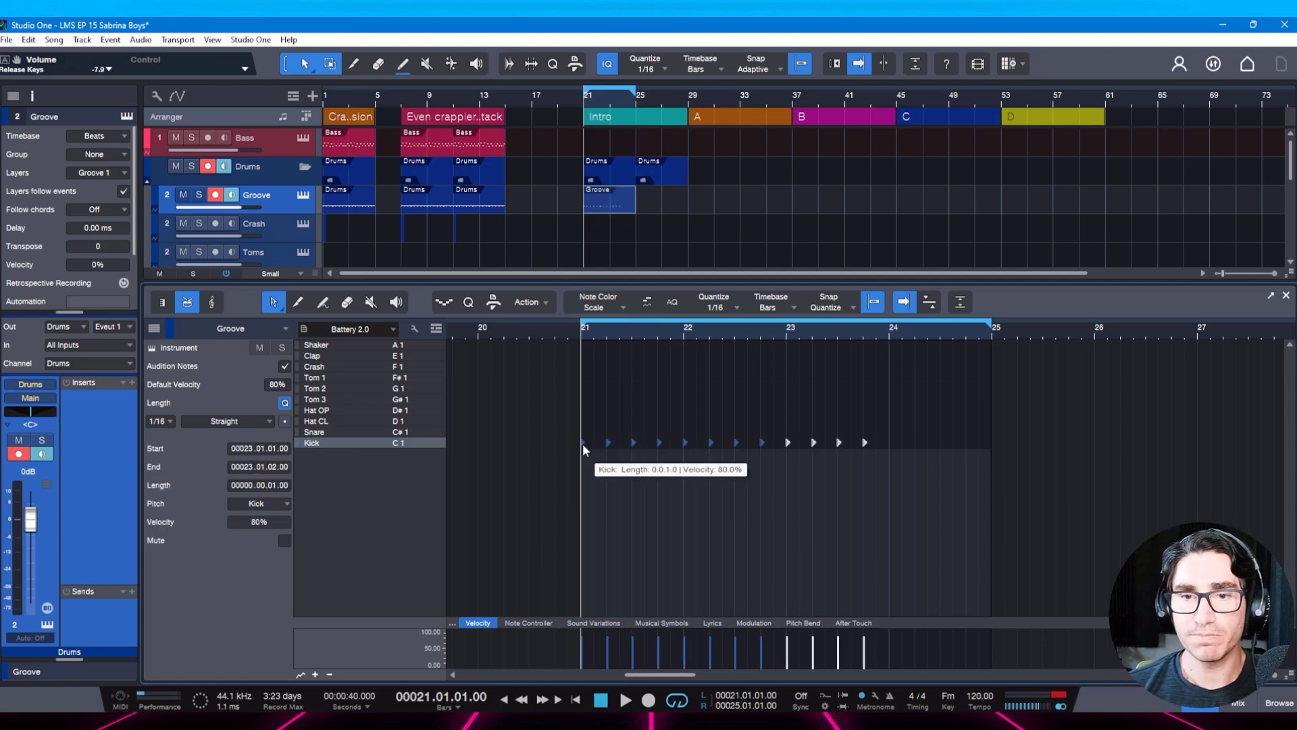
{"action": "key", "text": "ctrl+s"}
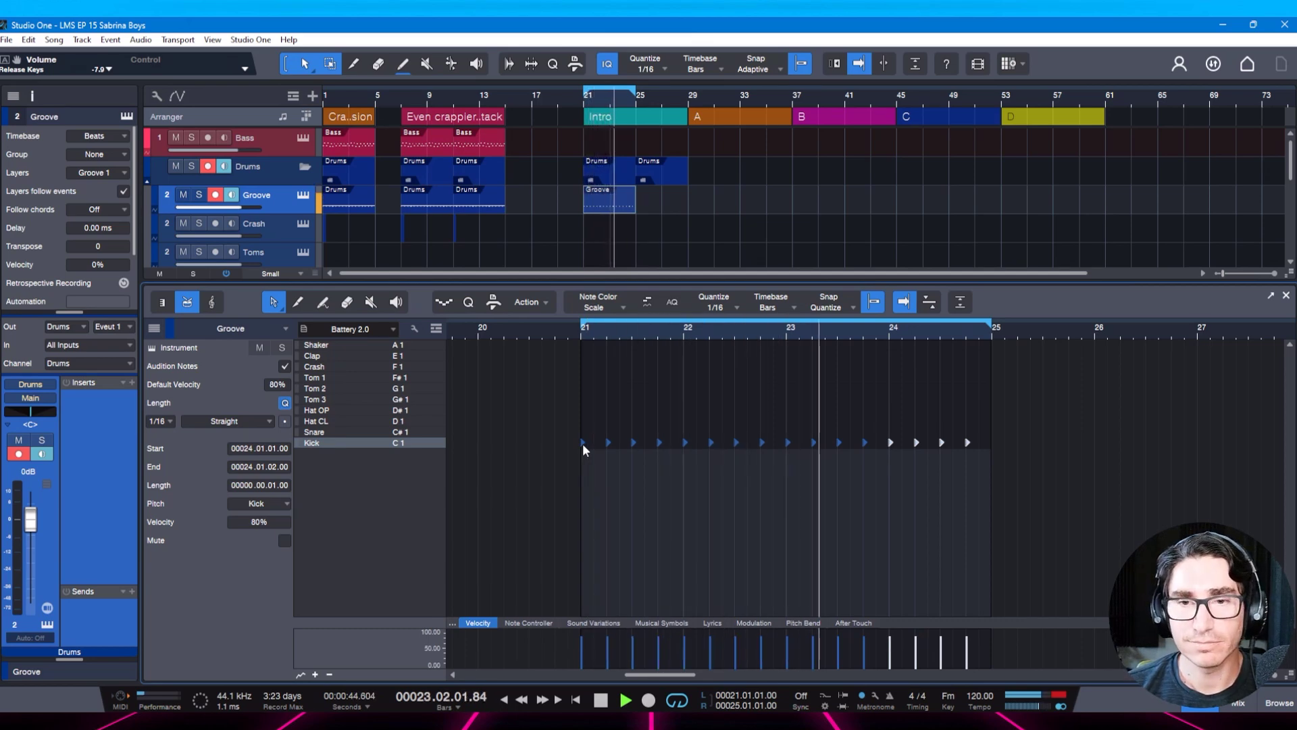
{"action": "key", "text": "F2"}
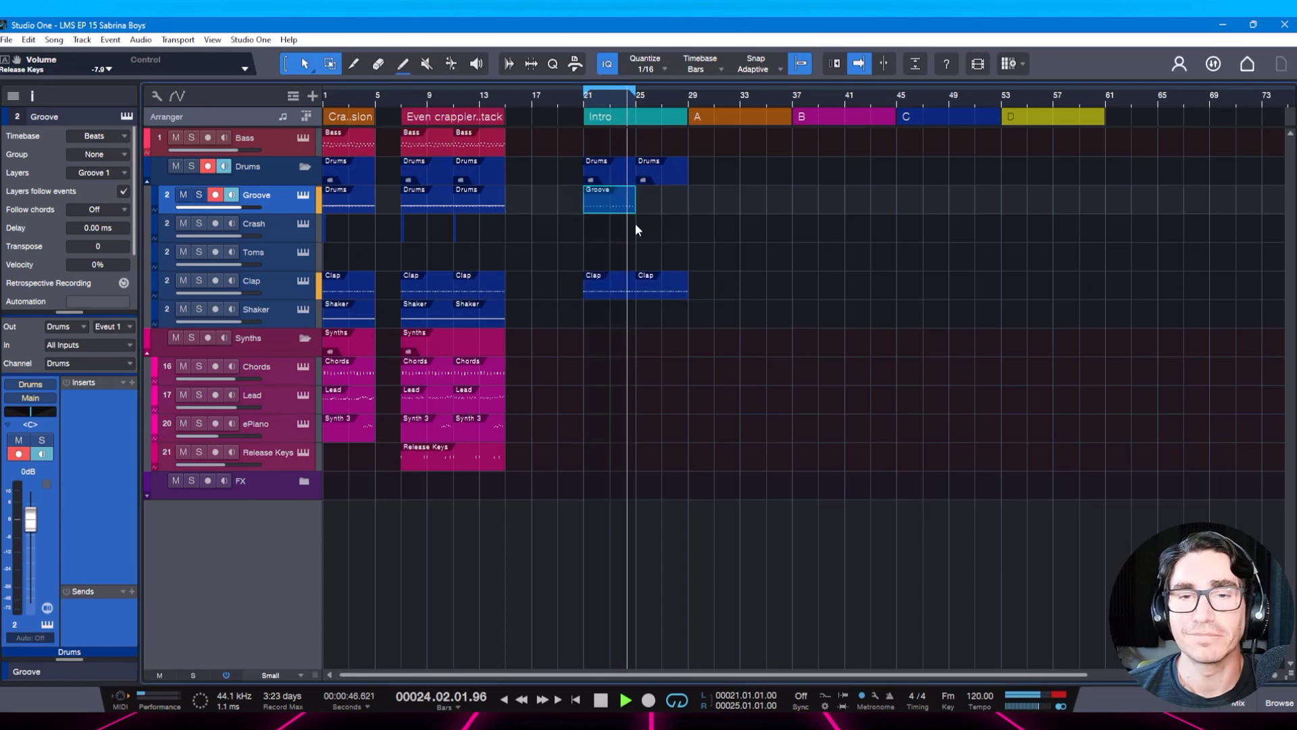
Extend the loop to bar 29, duplicate the Groove clip into the second half of the Intro and save the song.
{"action": "left_click_drag", "start_coordinate": [635, 90], "coordinate": [693, 92]}
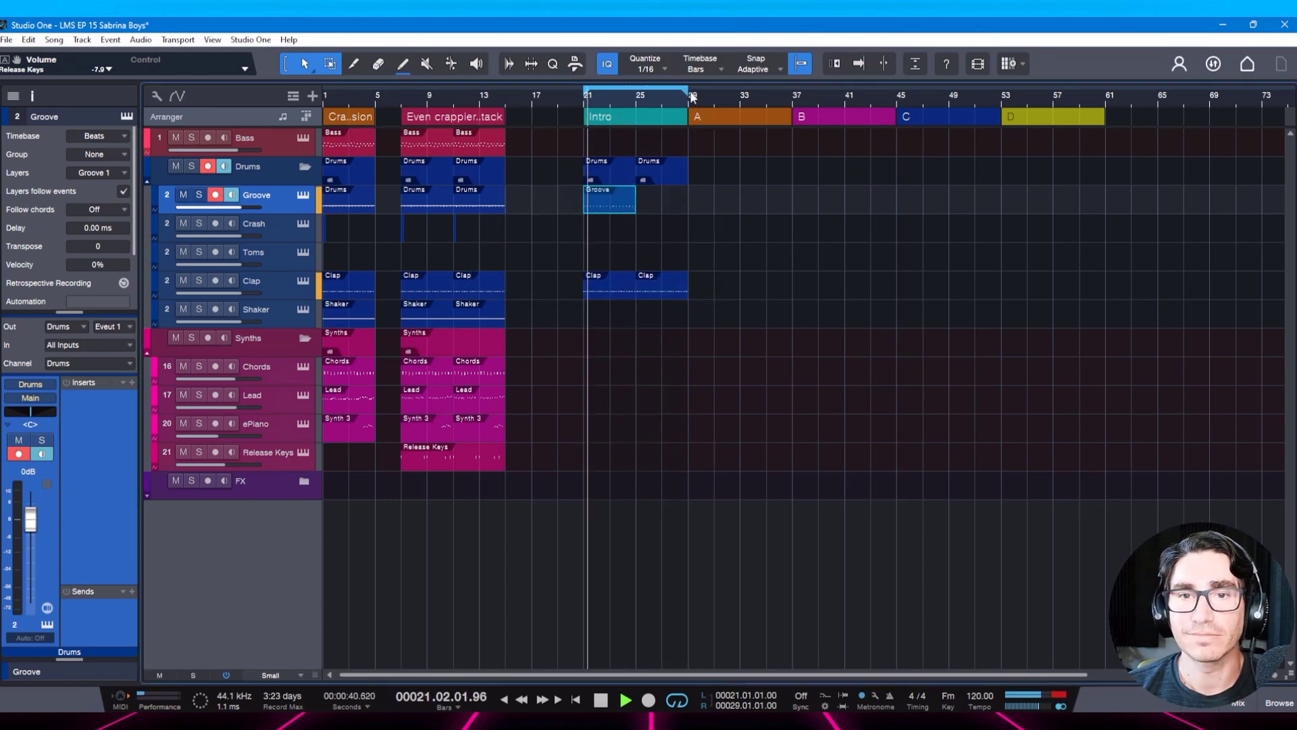
{"action": "key", "text": "d"}
{"action": "key", "text": "ctrl+s"}
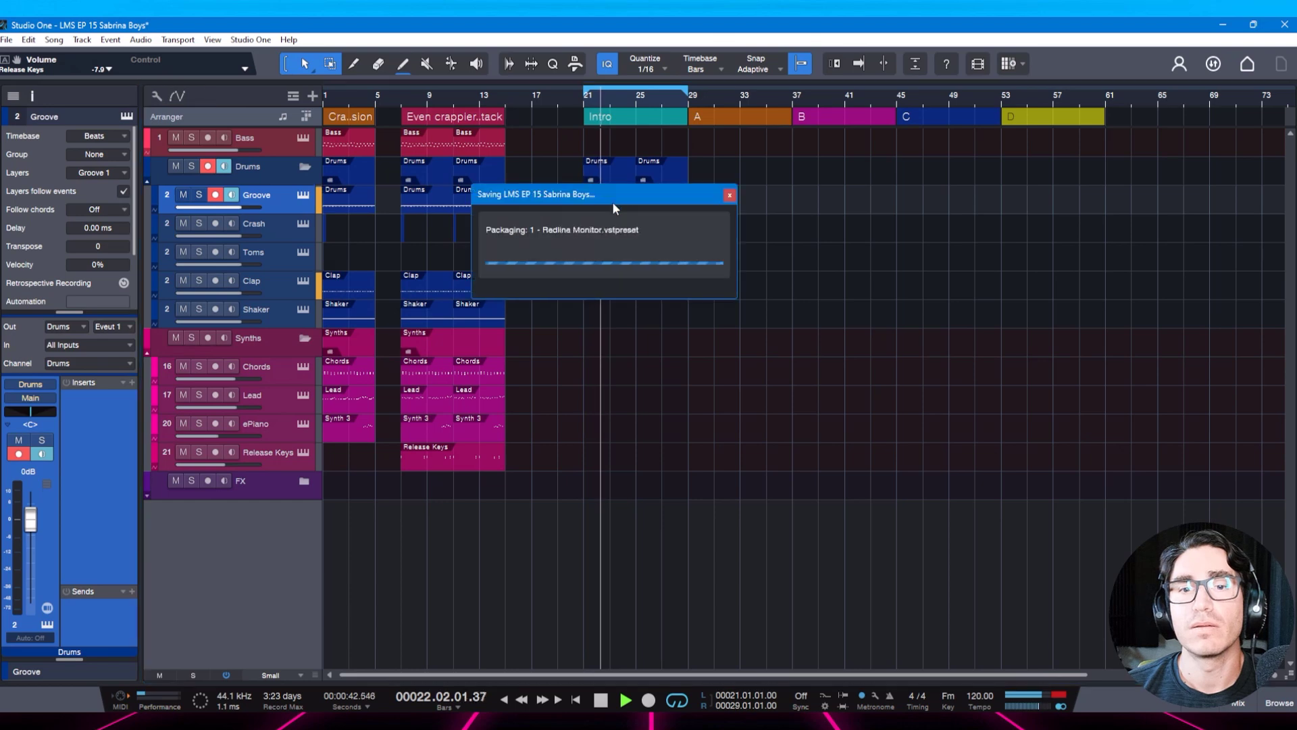
{"action": "key", "text": "space"}
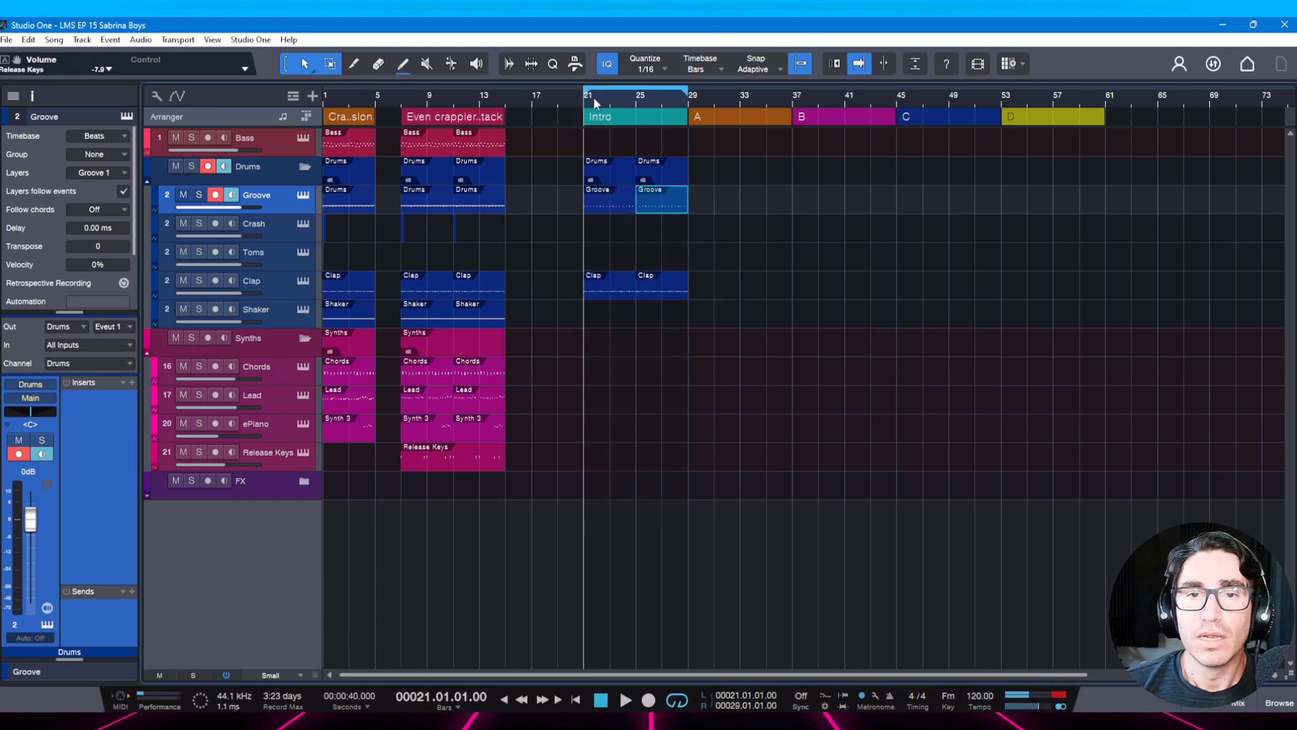
{"action": "left_click_drag", "start_coordinate": [593, 96], "coordinate": [575, 104]}
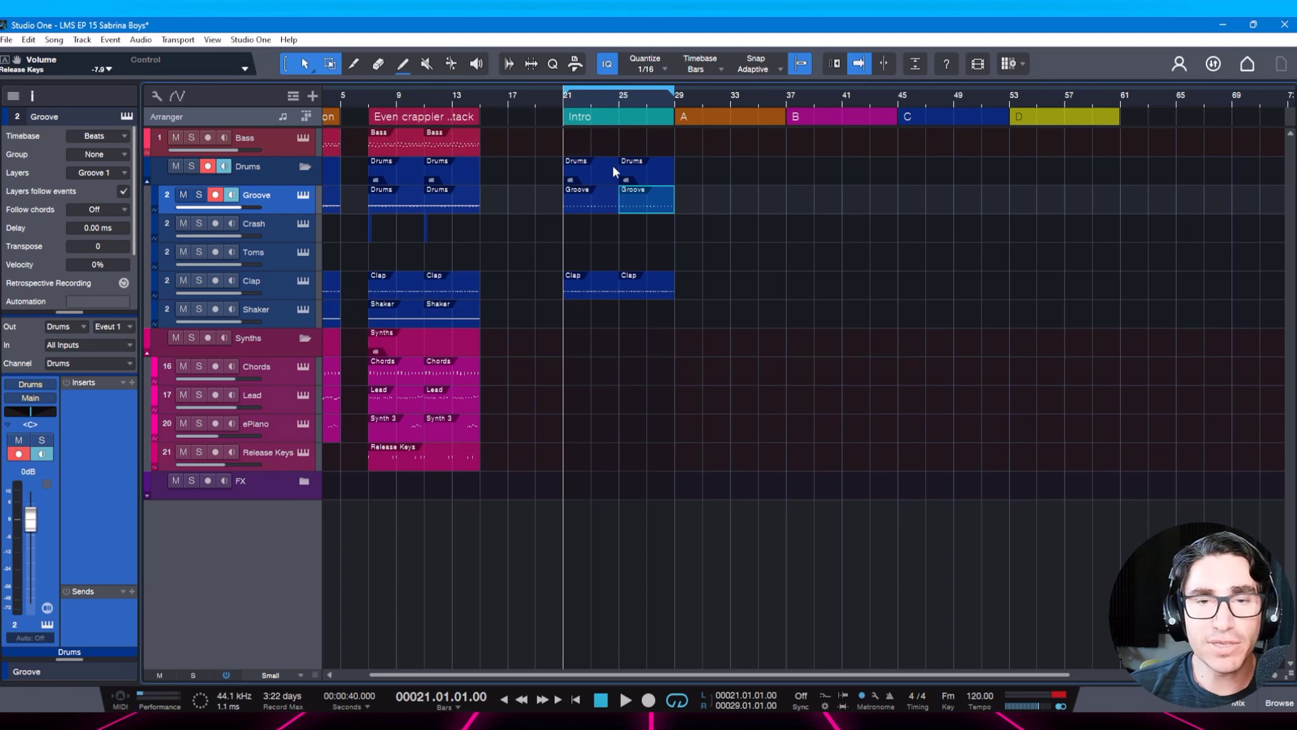
{"action": "left_click_drag", "start_coordinate": [641, 101], "coordinate": [636, 118]}
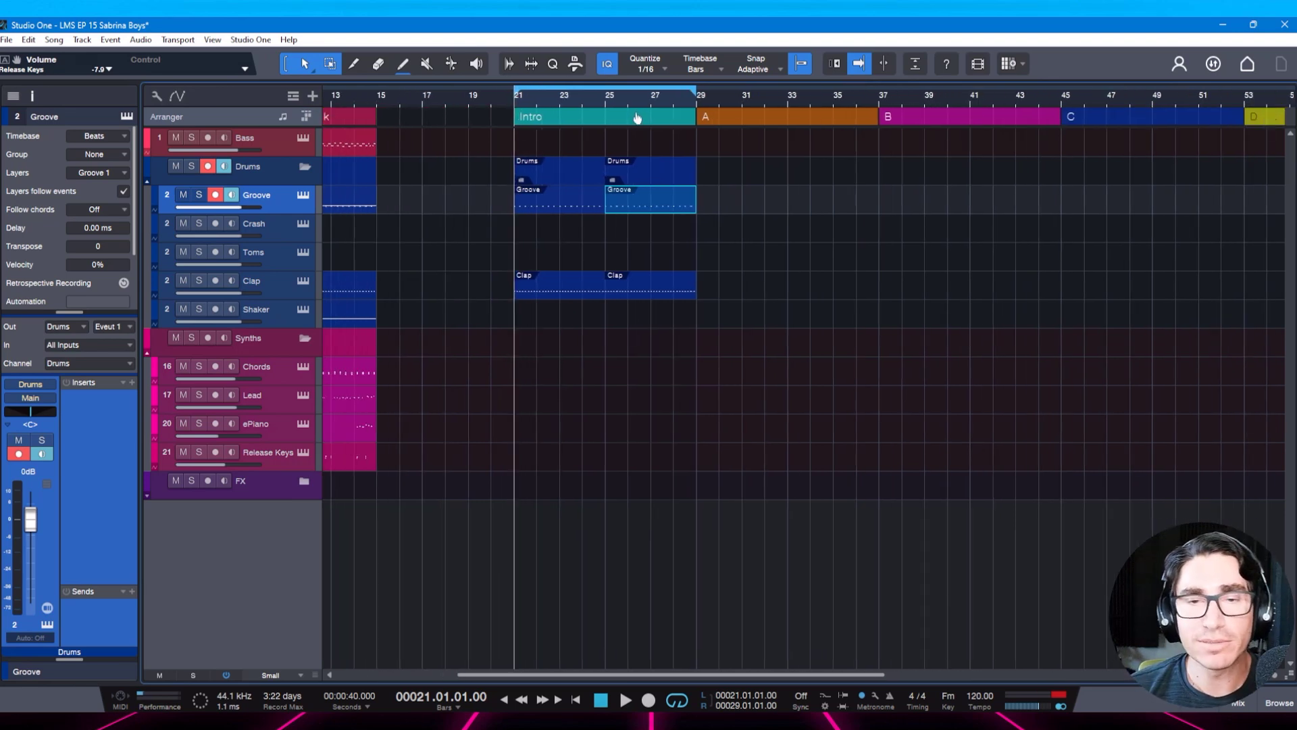
{"action": "key", "text": "ctrl+s"}
Play the Intro, copy the Bass clip to bar 25 and duplicate it twice to fill section A.
{"action": "key", "text": "space"}
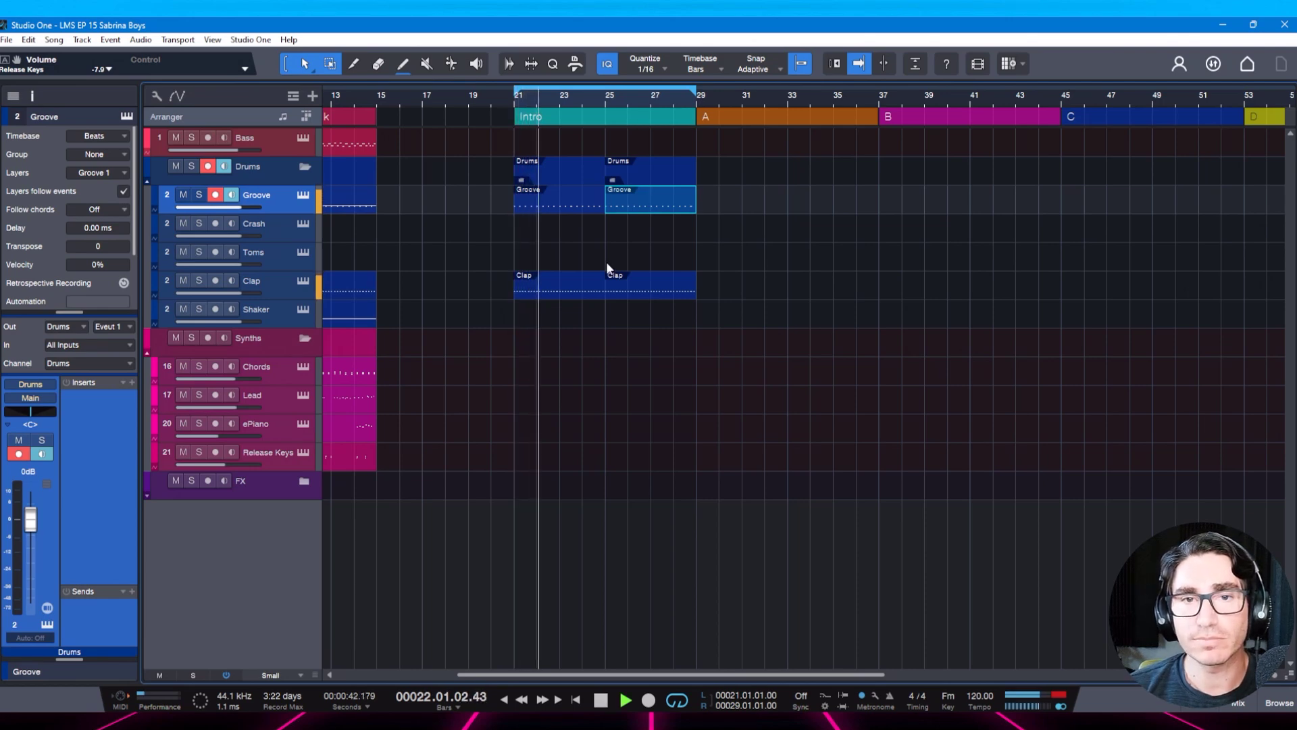
{"action": "left_click", "coordinate": [352, 143]}
{"action": "left_click_drag", "start_coordinate": [369, 144], "coordinate": [688, 157]}
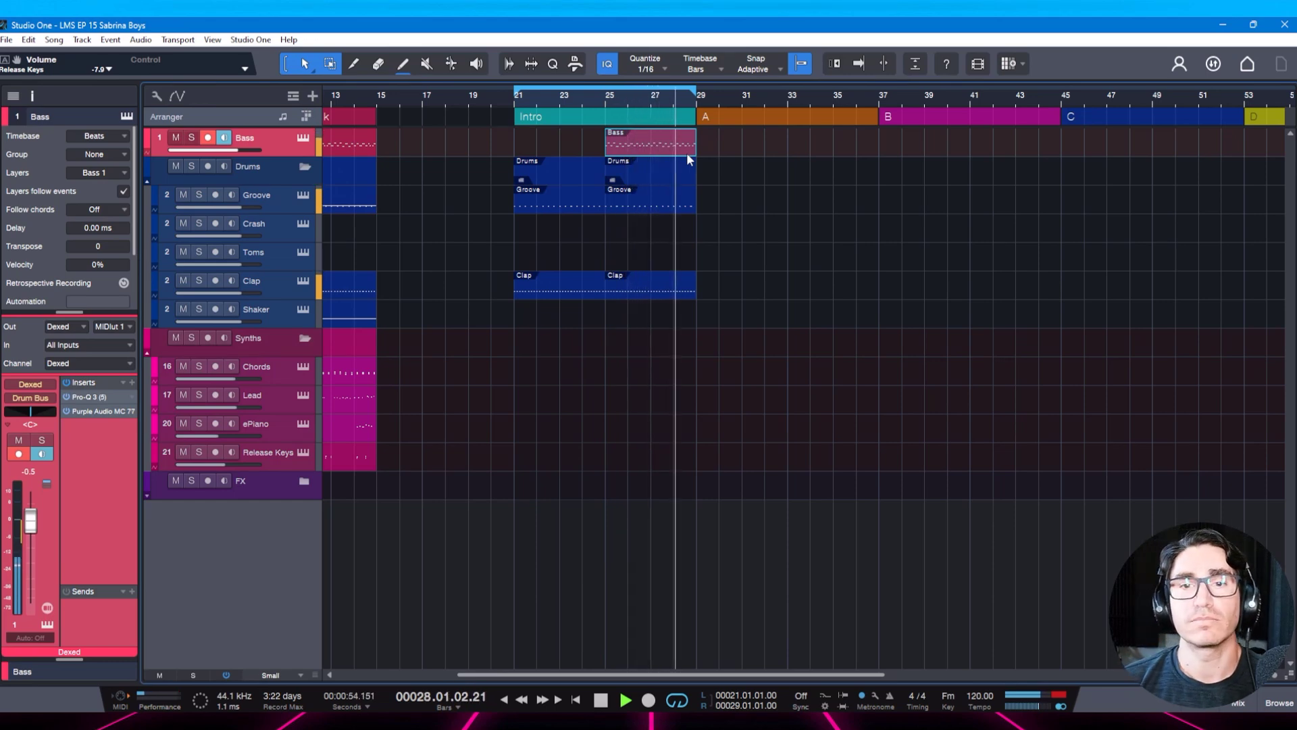
{"action": "key", "text": "space"}
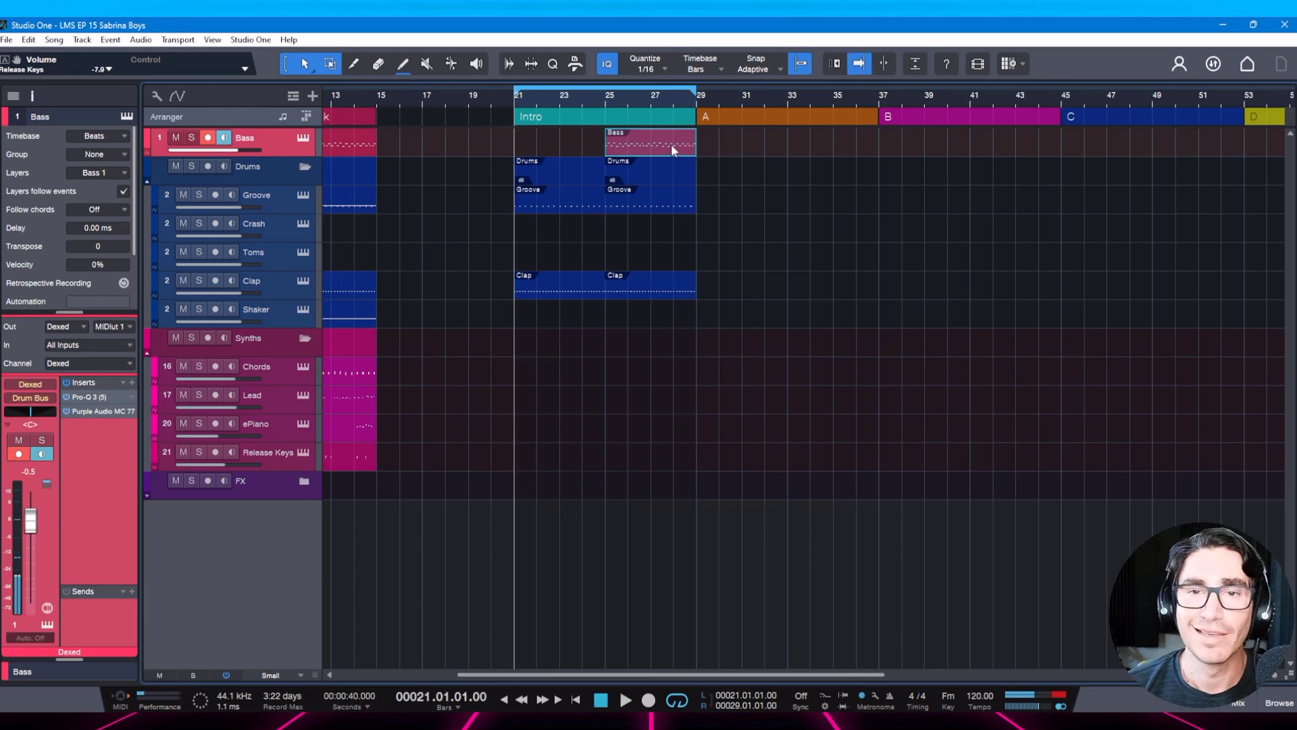
{"action": "key", "text": "d"}
{"action": "key", "text": "d"}
Copy the Drums clip on the Groove track from bar 11 to bar 29 and duplicate it once to fill section A.
{"action": "left_click", "coordinate": [655, 200]}
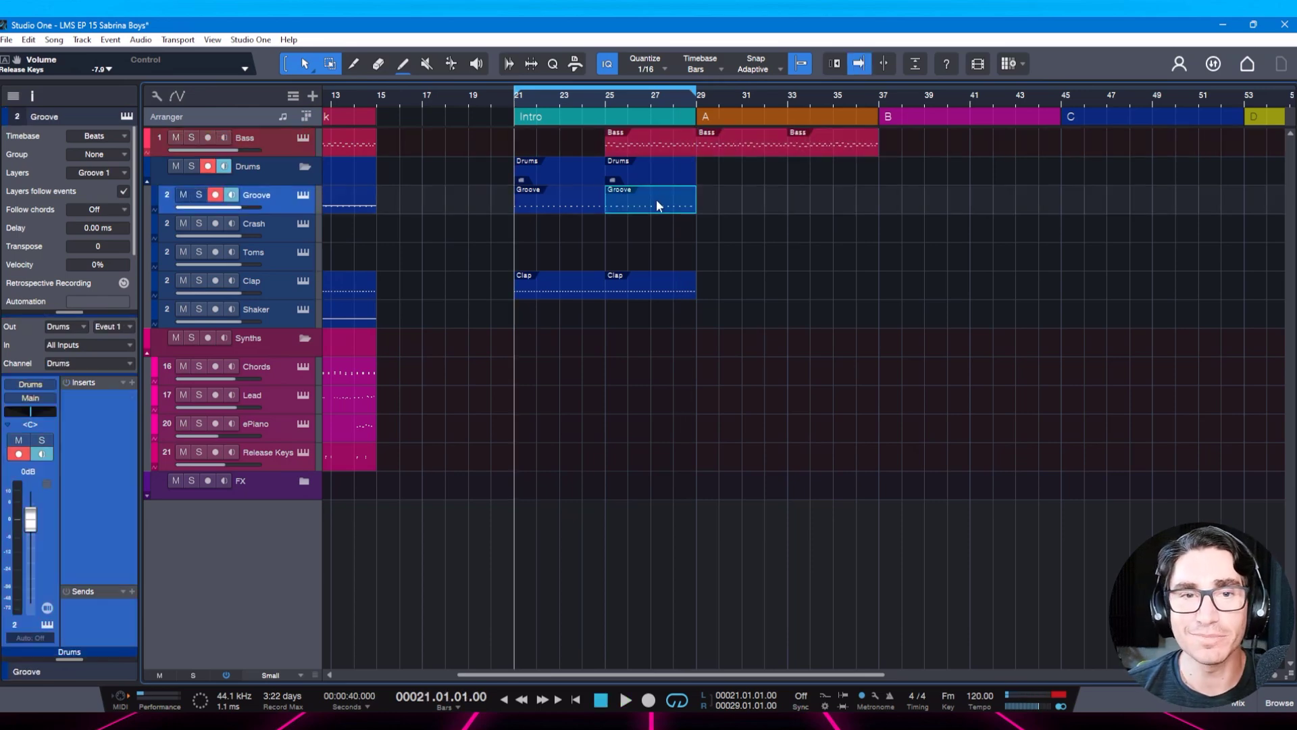
{"action": "key", "text": "w"}
{"action": "left_click", "coordinate": [437, 206]}
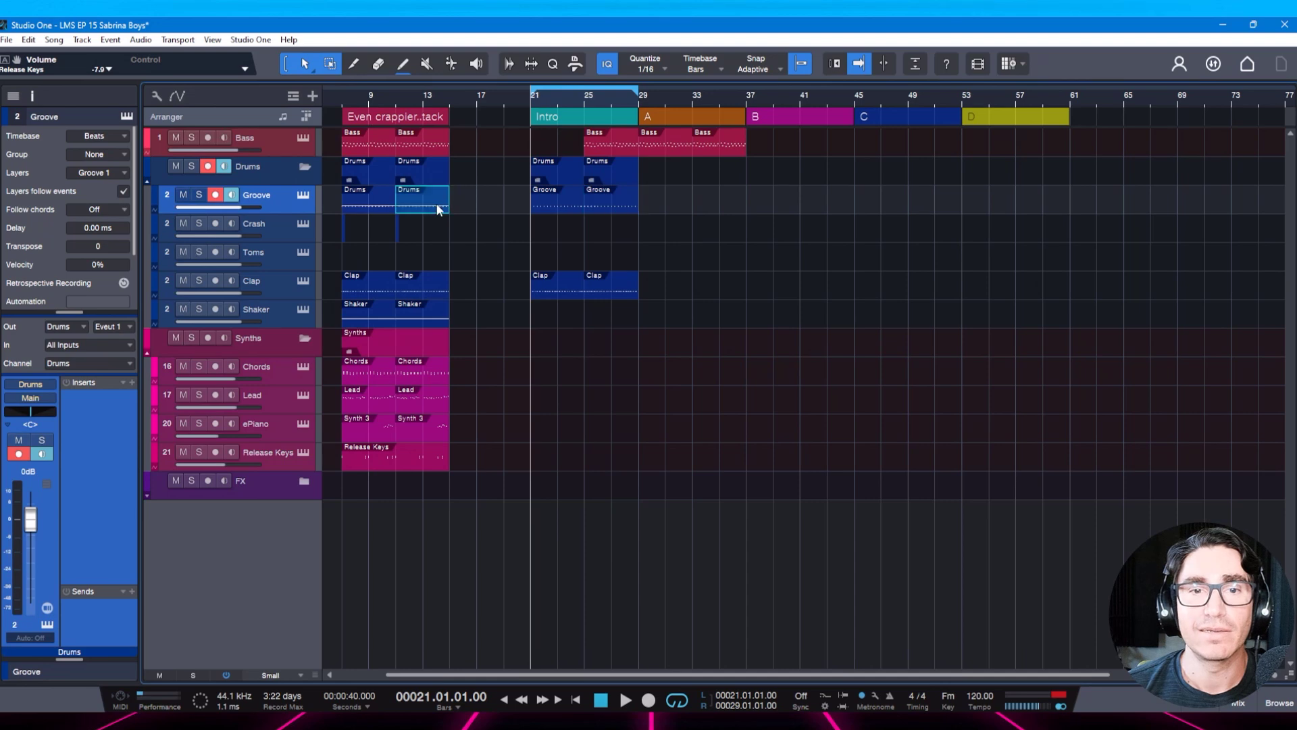
{"action": "left_click_drag", "start_coordinate": [431, 199], "coordinate": [678, 197]}
{"action": "key", "text": "d"}
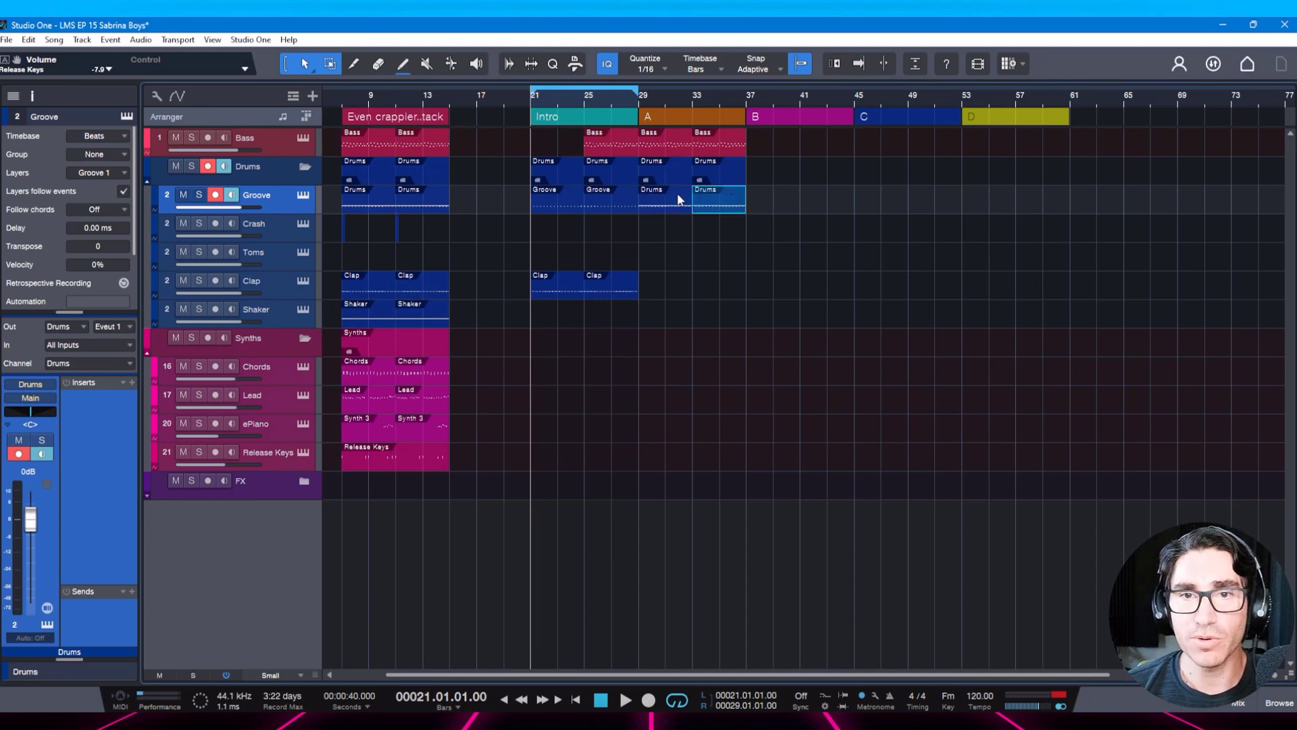
Duplicate the Intro's last Clap clip twice to fill section A.
{"action": "left_click", "coordinate": [618, 287]}
{"action": "key", "text": "d"}
{"action": "key", "text": "d"}
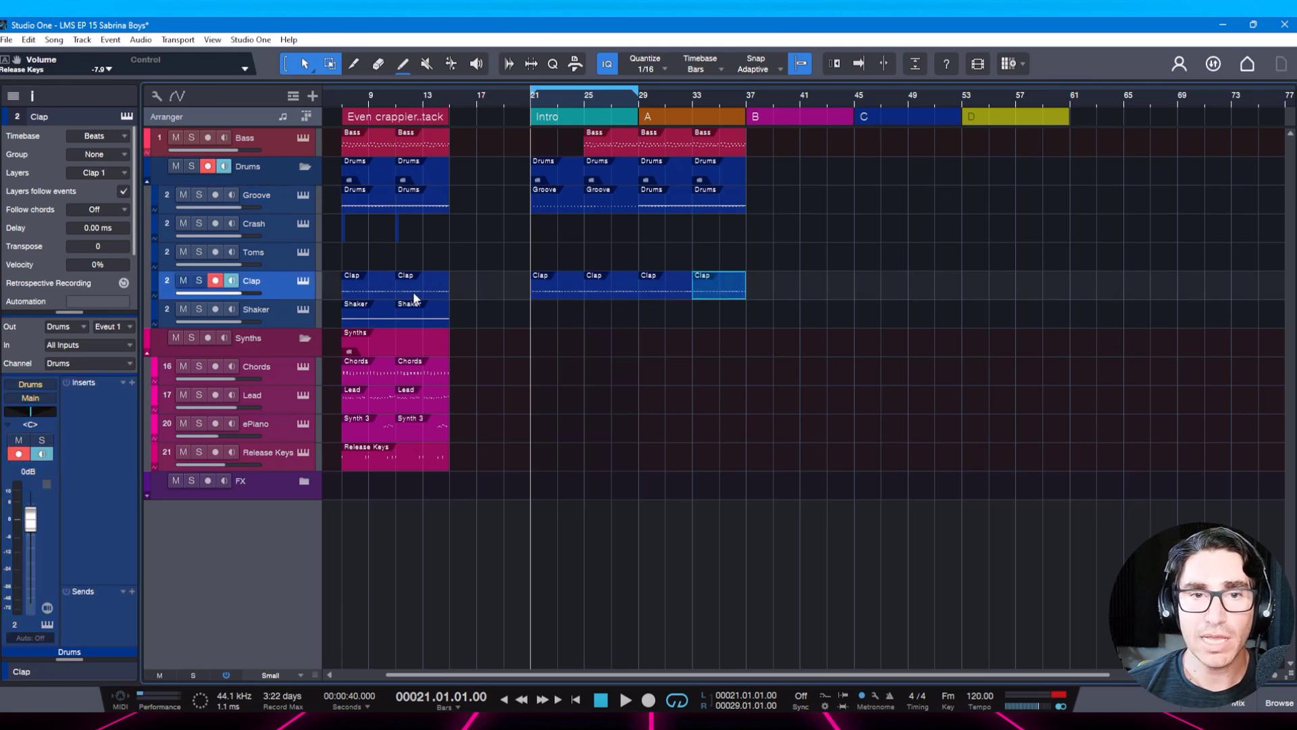
Move the Shaker clip from bar 11 to bar 29, duplicate it once to fill section A and save the song.
{"action": "left_click", "coordinate": [430, 314]}
{"action": "left_click_drag", "start_coordinate": [430, 314], "coordinate": [677, 307]}
{"action": "key", "text": "d"}
{"action": "key", "text": "ctrl+s"}
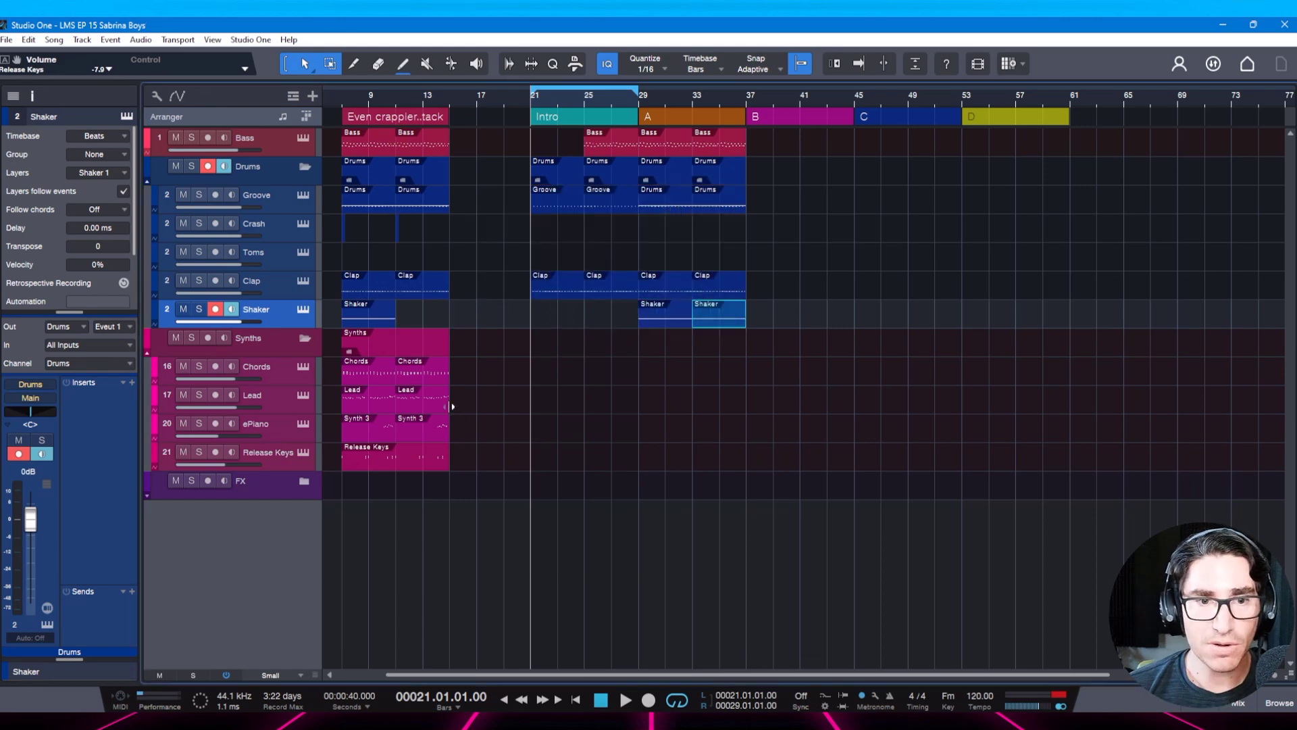
Copy the Lead clip from bar 11 to bar 29 and duplicate it once to fill section A.
{"action": "left_click", "coordinate": [428, 371]}
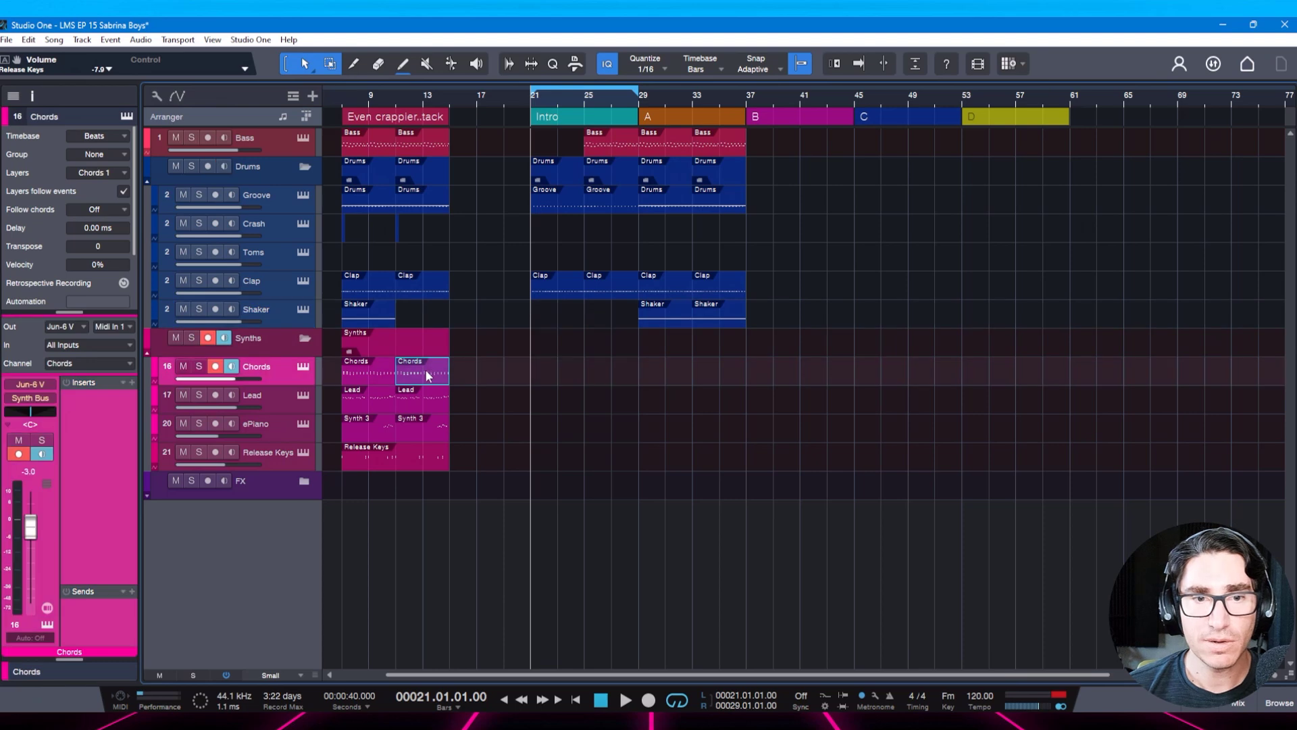
{"action": "left_click", "coordinate": [407, 466]}
{"action": "left_click", "coordinate": [420, 431]}
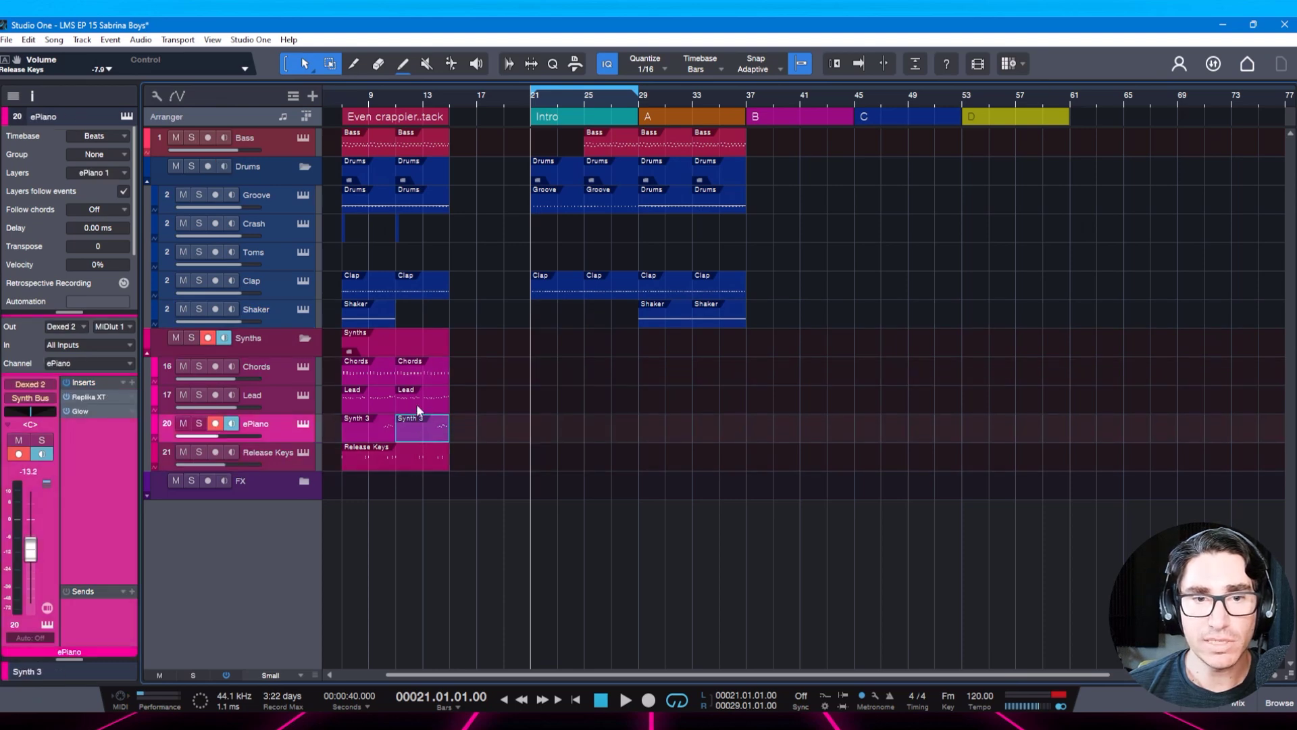
{"action": "left_click_drag", "start_coordinate": [416, 404], "coordinate": [666, 408]}
{"action": "key", "text": "d"}
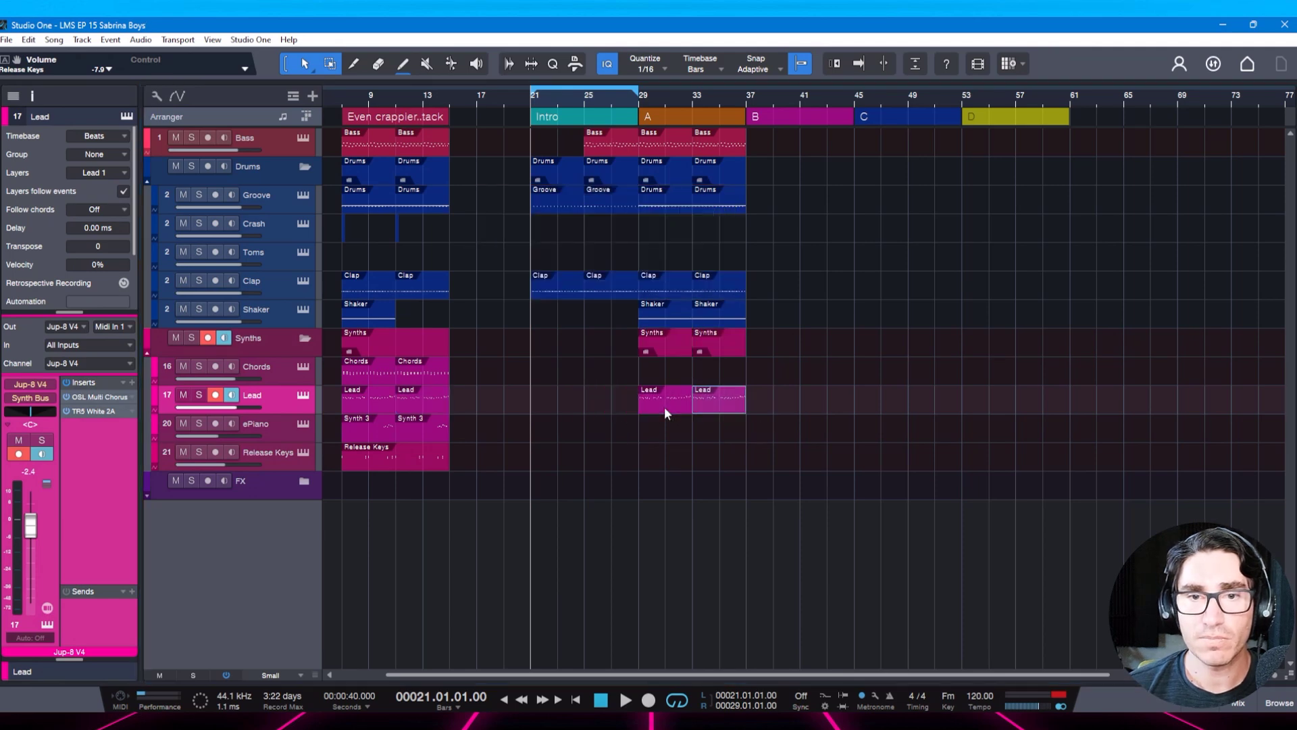
Play the arrangement from the Intro at bar 21 to check the transition into section A.
{"action": "key", "text": "f"}
{"action": "key", "text": "space"}
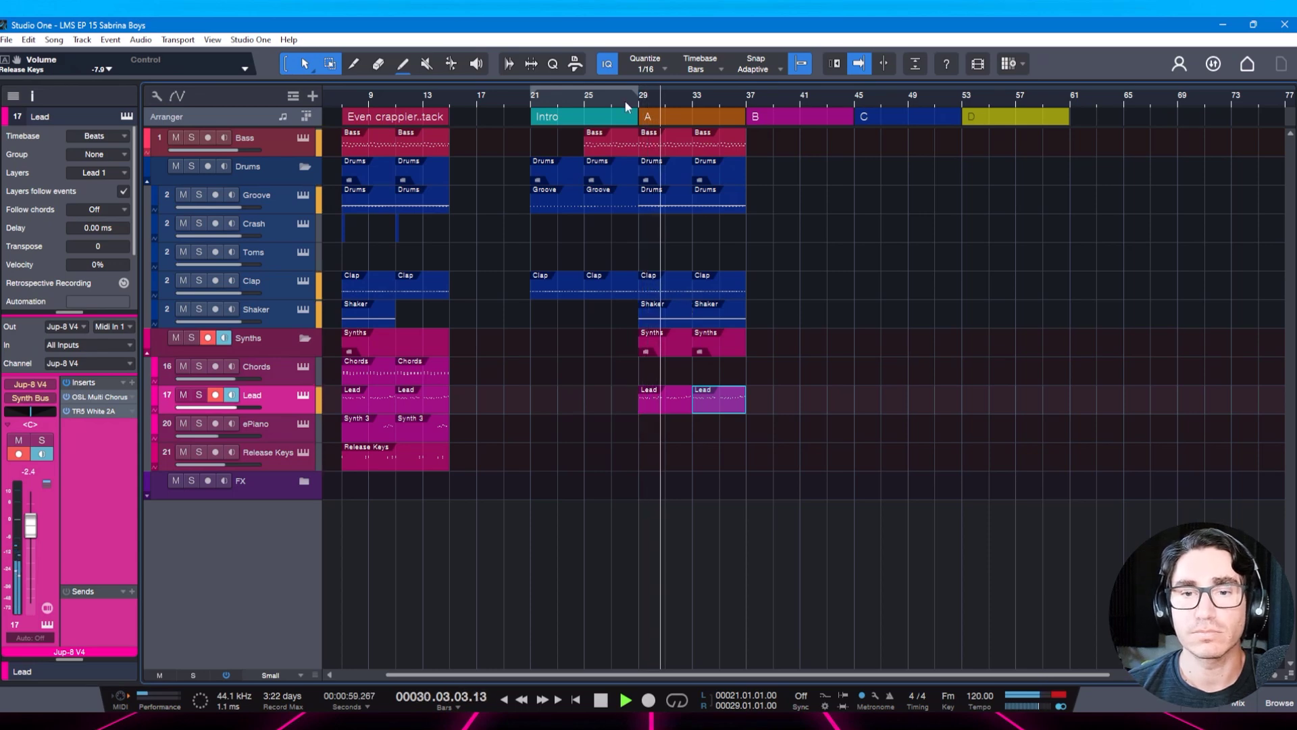
{"action": "key", "text": "space"}
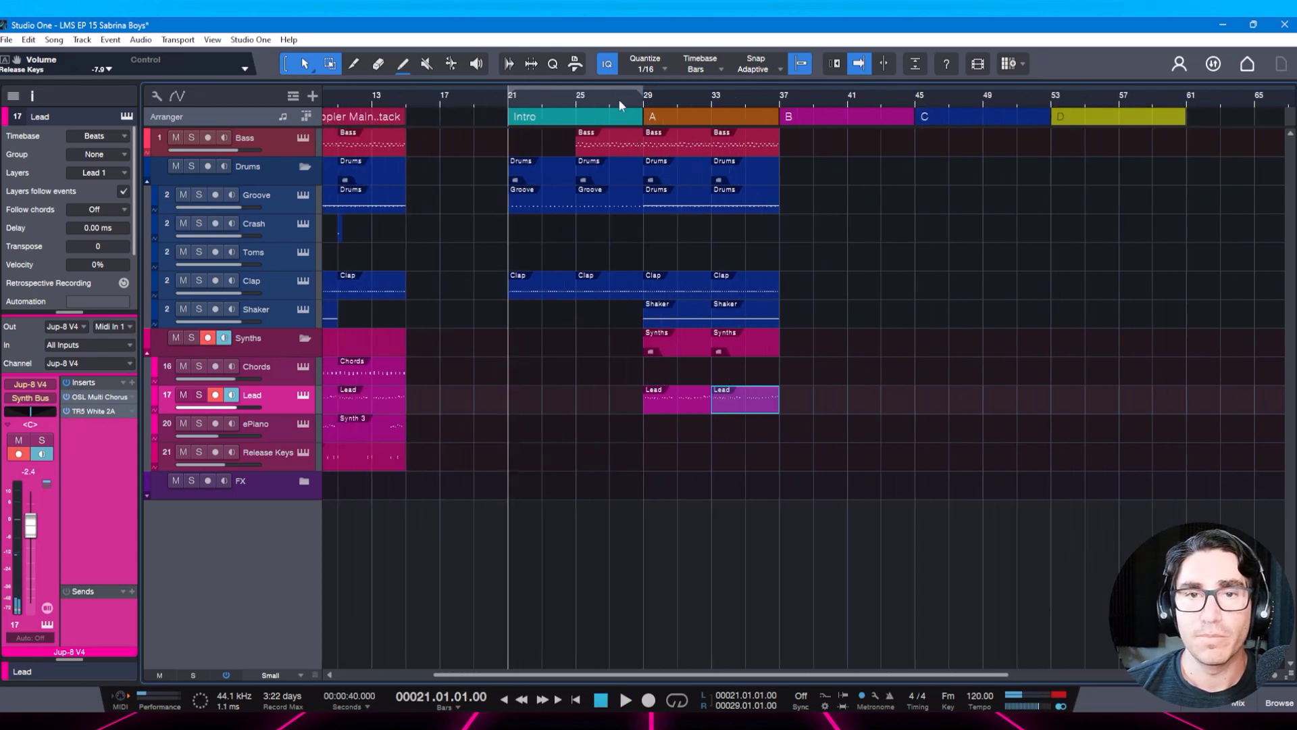
{"action": "key", "text": "space"}
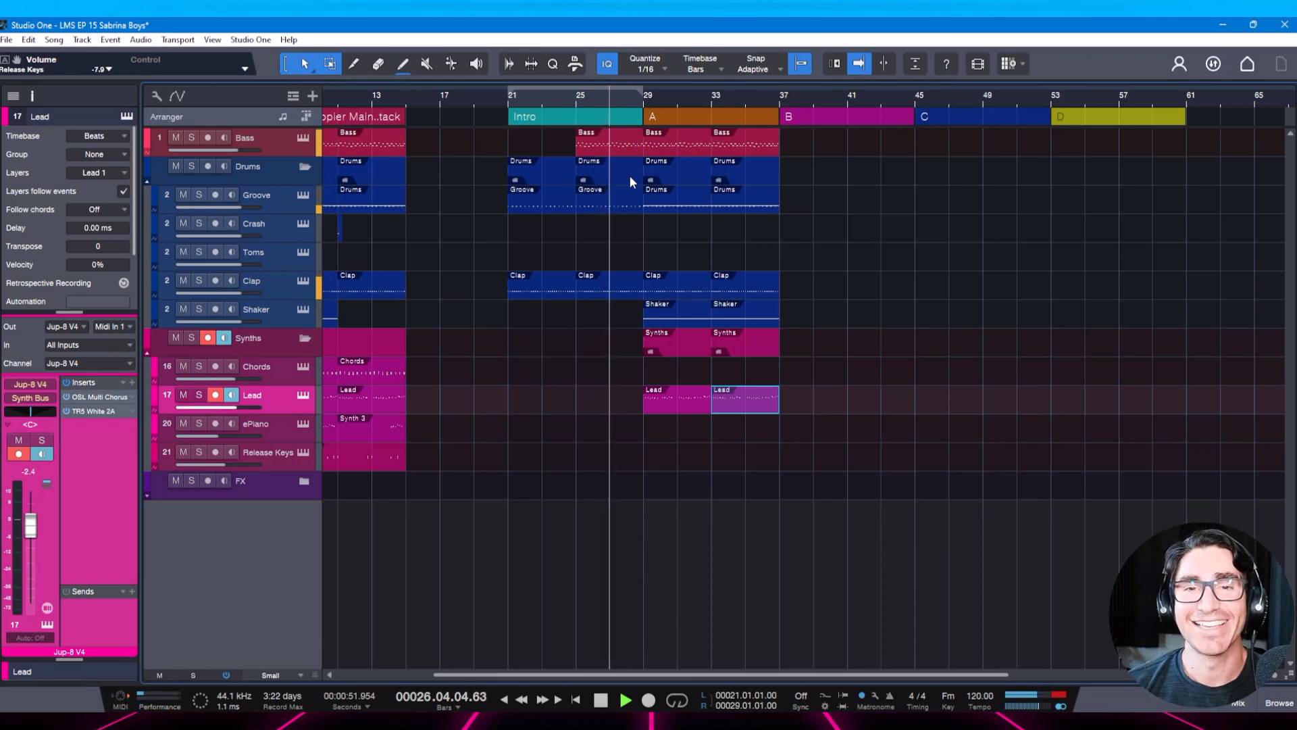
{"action": "key", "text": "space"}
Set the loop range to the Intro section, bars 21 to 29, and play it.
{"action": "key", "text": "p"}
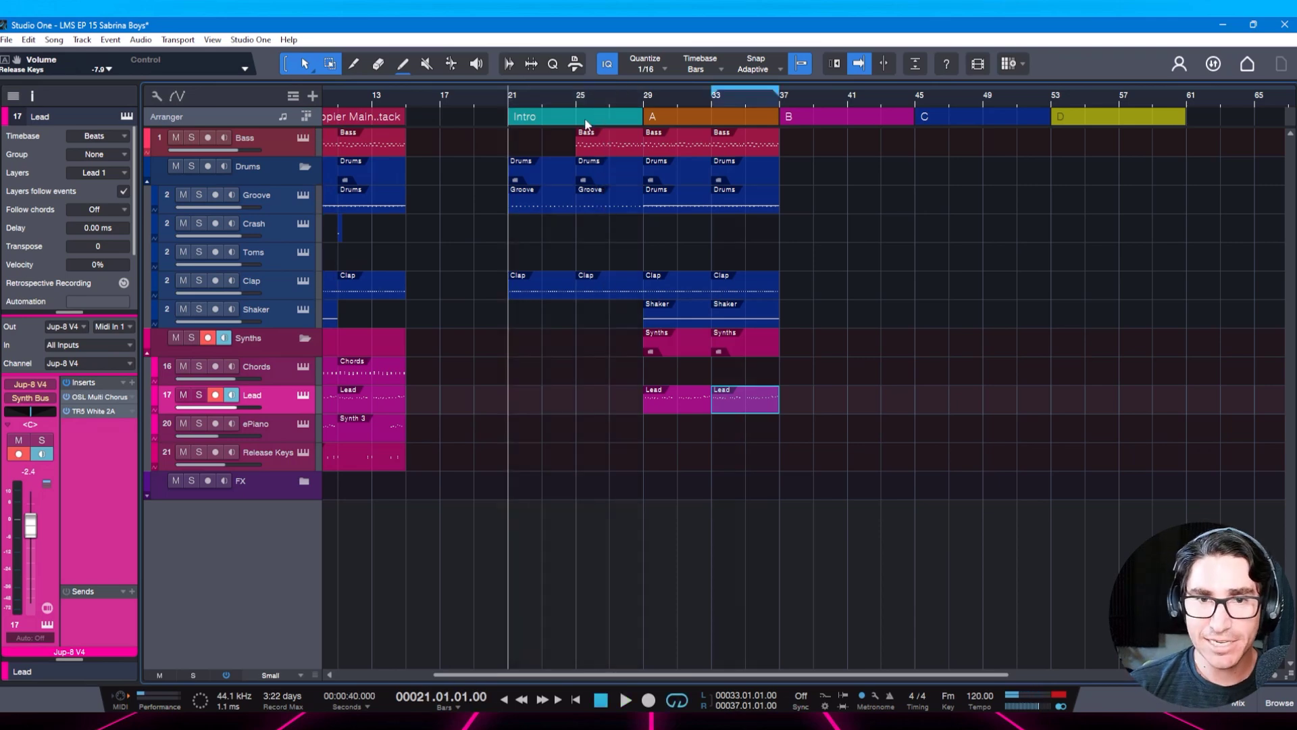
{"action": "left_click", "coordinate": [585, 124]}
{"action": "key", "text": "p"}
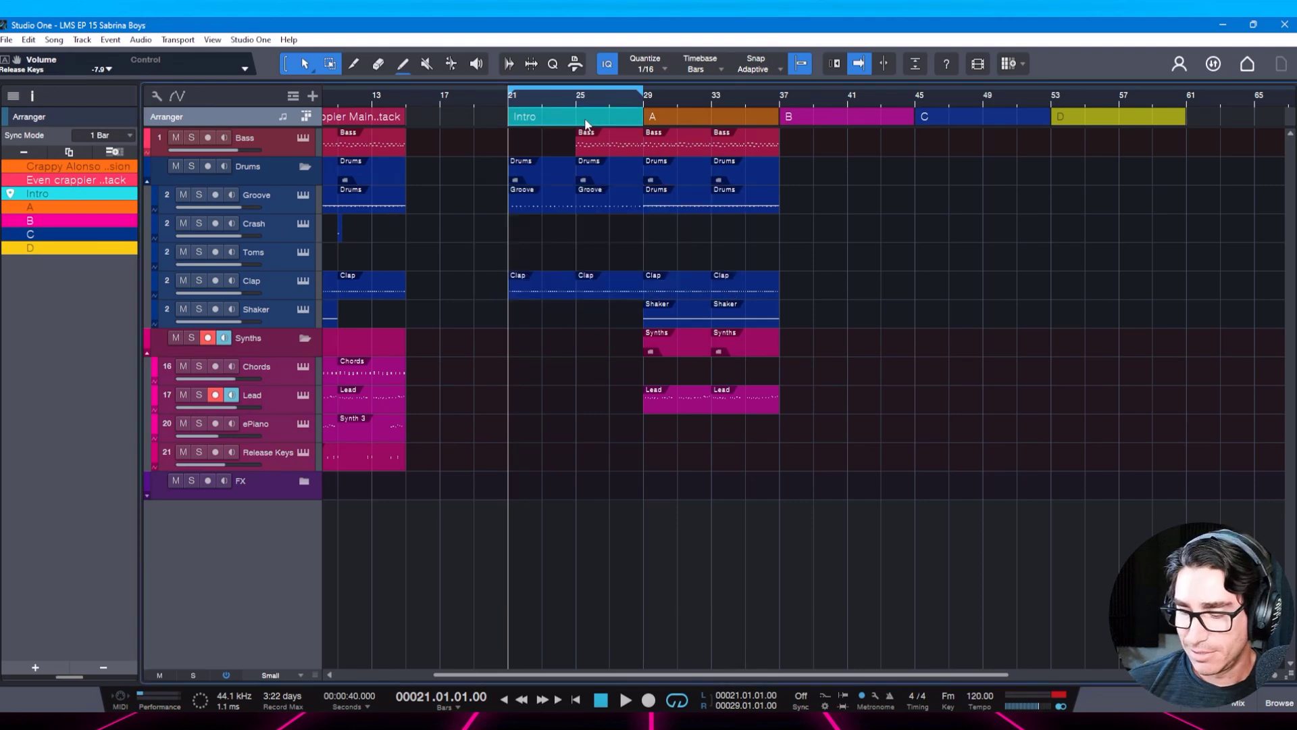
{"action": "key", "text": "space"}
{"action": "scroll", "coordinate": [585, 111], "scroll_direction": "up", "scroll_amount": 2, "text": "ctrl"}
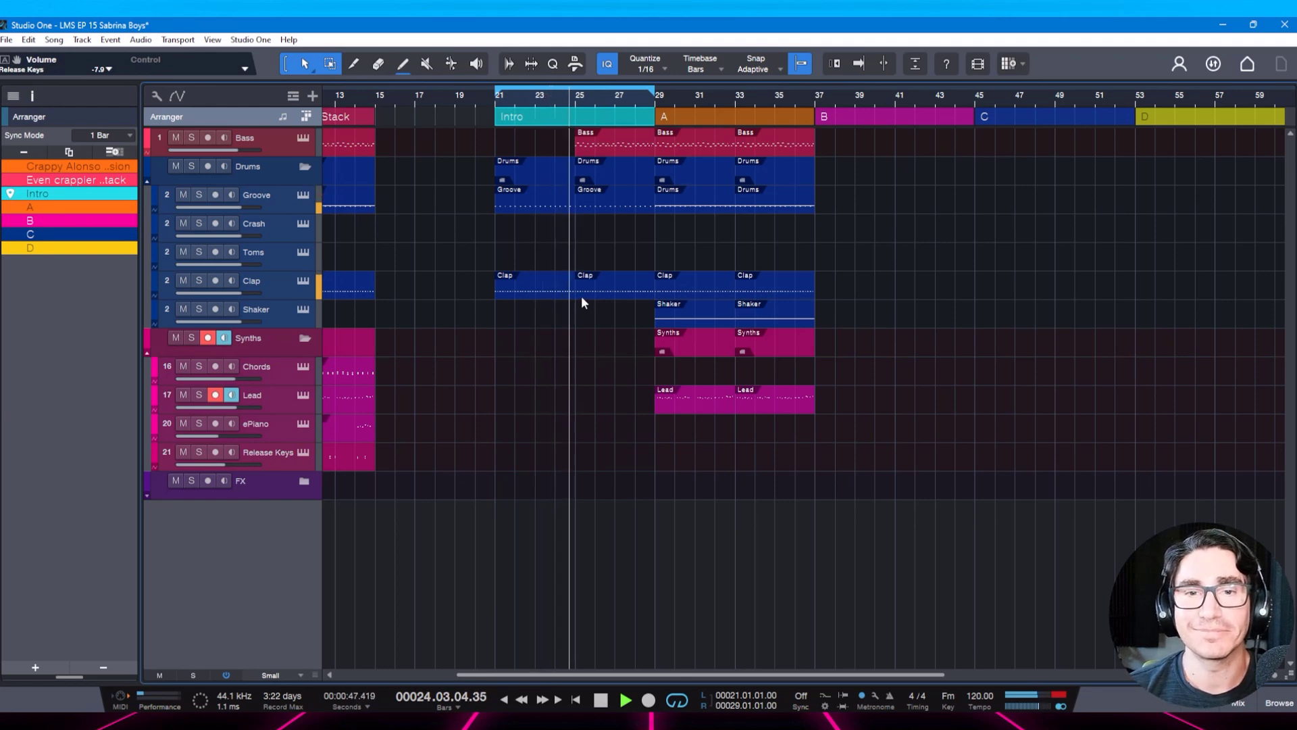
{"action": "key", "text": "space"}
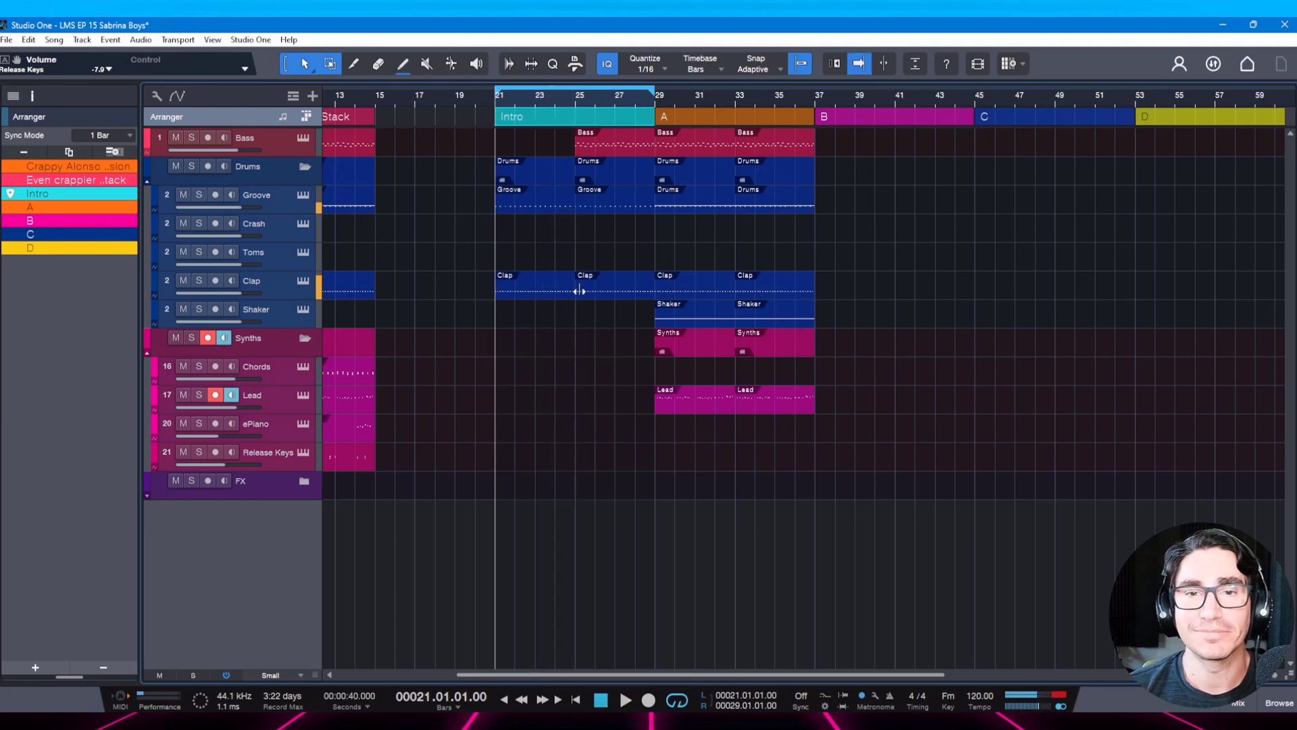
Open the Intro's first Groove clip in the drum editor and play its bars 23 and 24.
{"action": "double_click", "coordinate": [569, 195]}
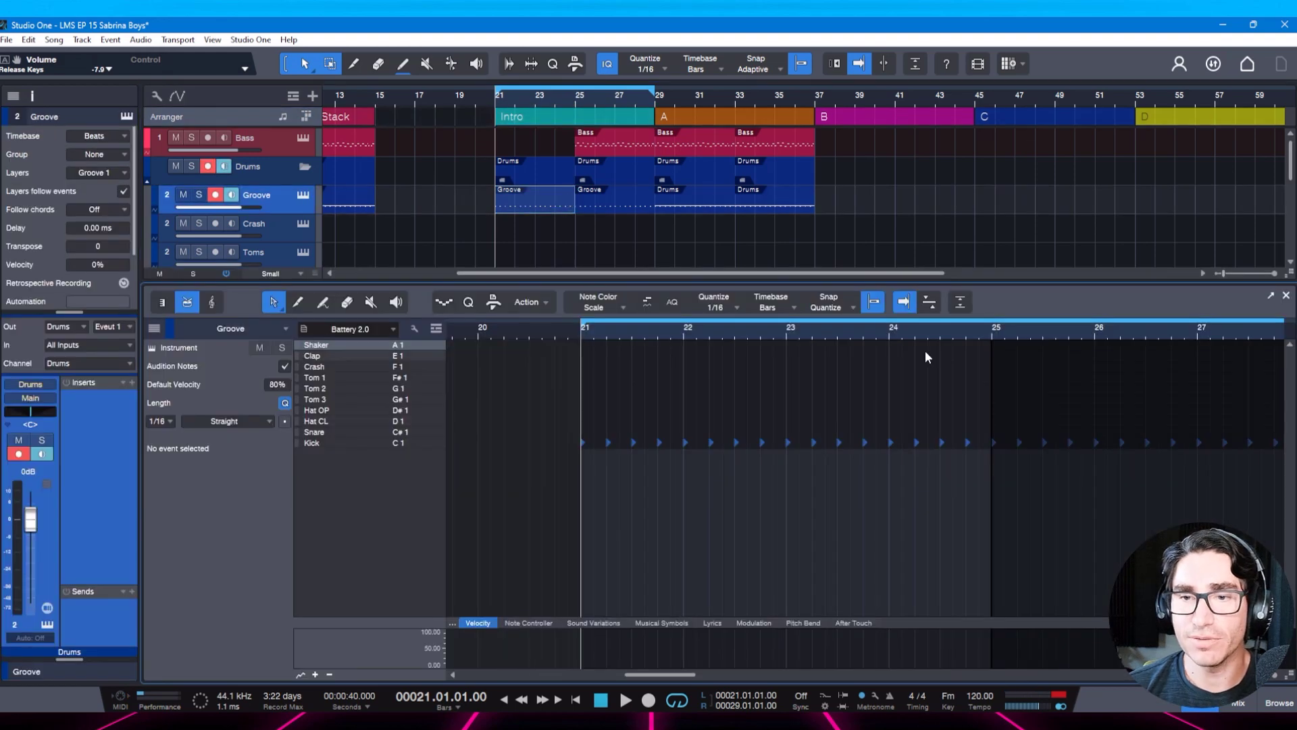
{"action": "left_click", "coordinate": [776, 326]}
{"action": "key", "text": "space"}
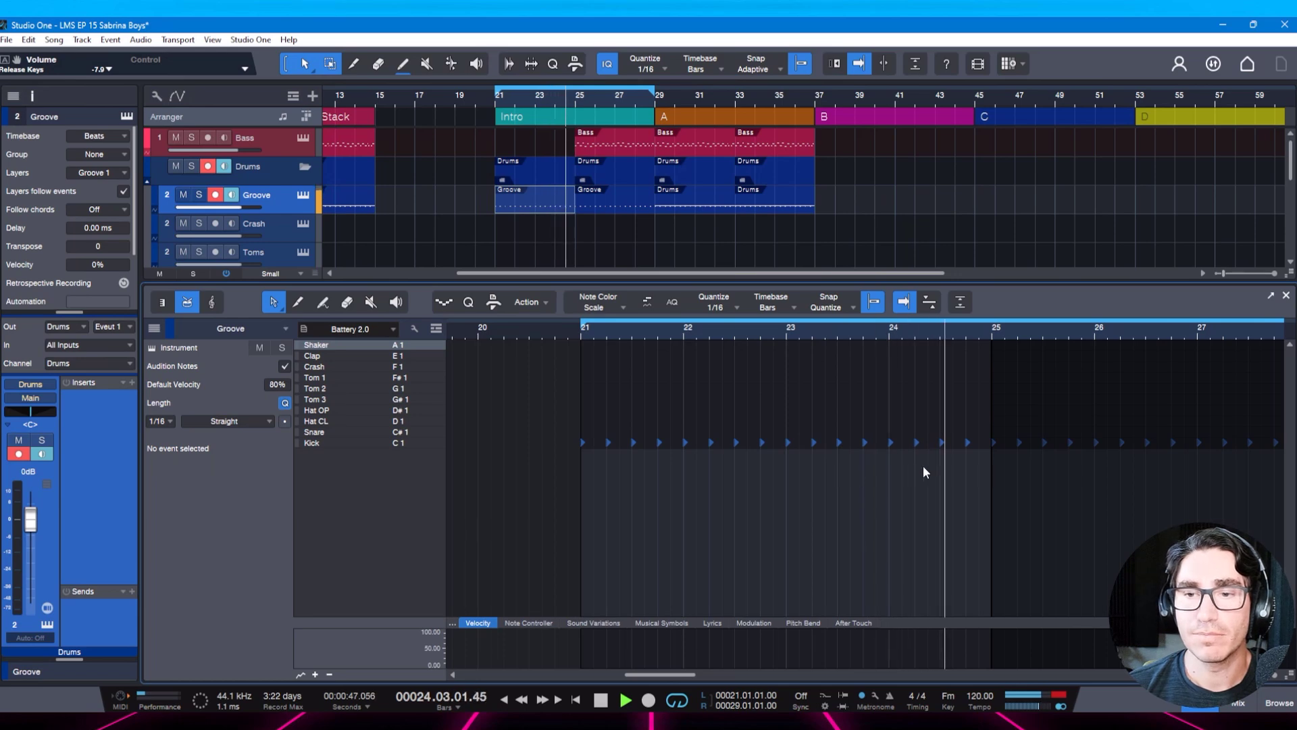
{"action": "key", "text": "space"}
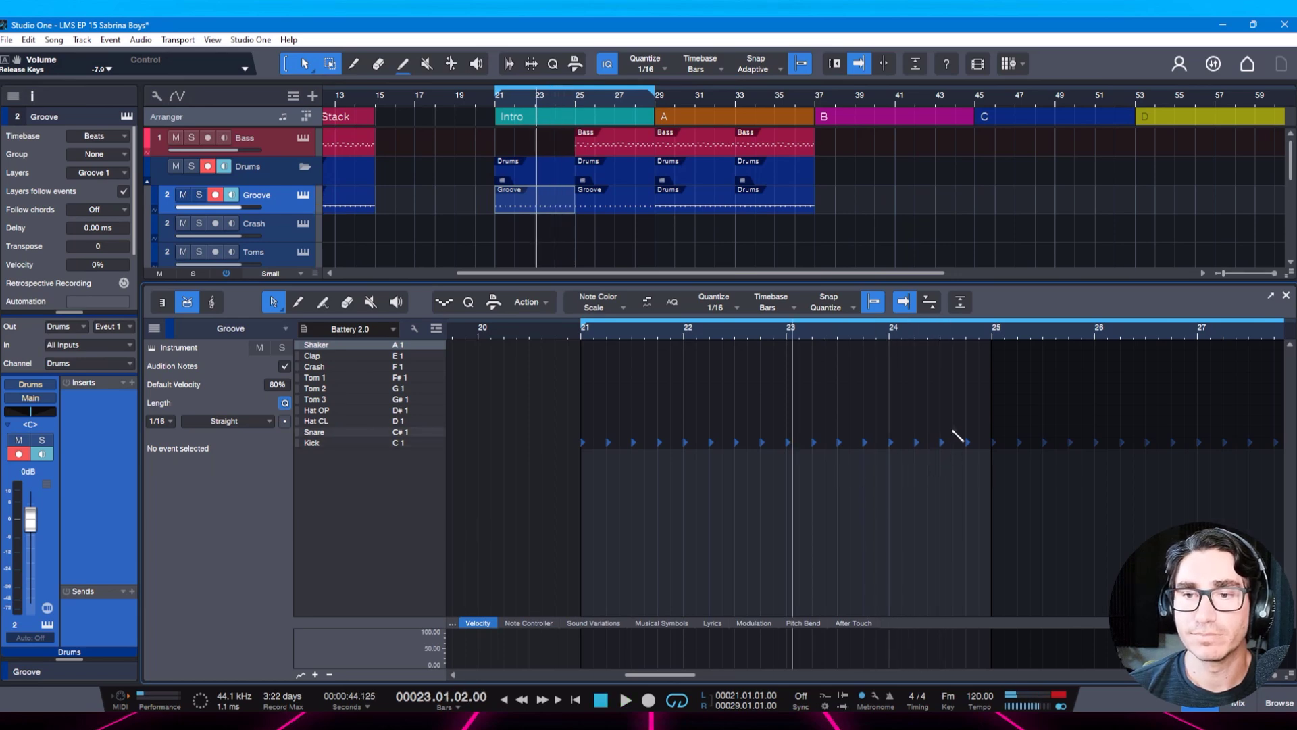
{"action": "left_click", "coordinate": [888, 335]}
{"action": "key", "text": "space"}
{"action": "key", "text": "space"}
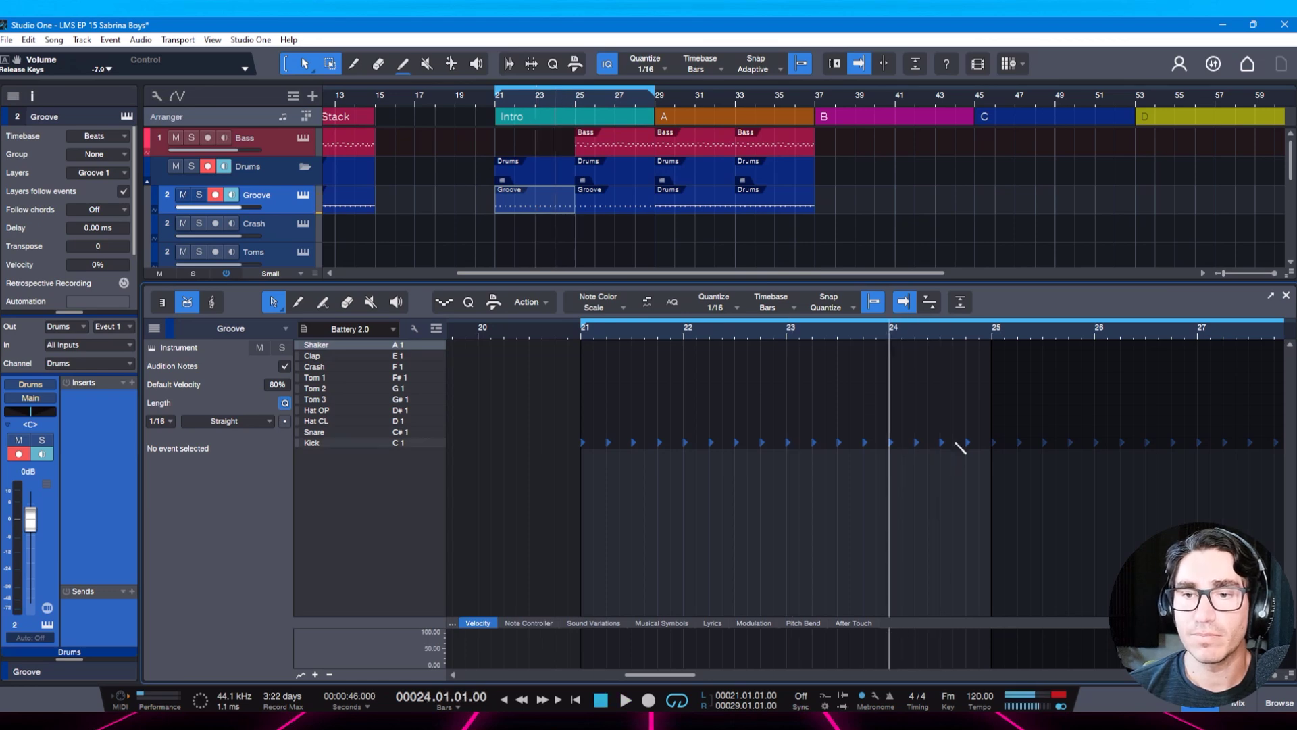
Add a three-note Snare fill in the second half of bar 24 of the Groove clip and audition it.
{"action": "left_click_drag", "start_coordinate": [972, 335], "coordinate": [953, 352]}
{"action": "key", "text": "space"}
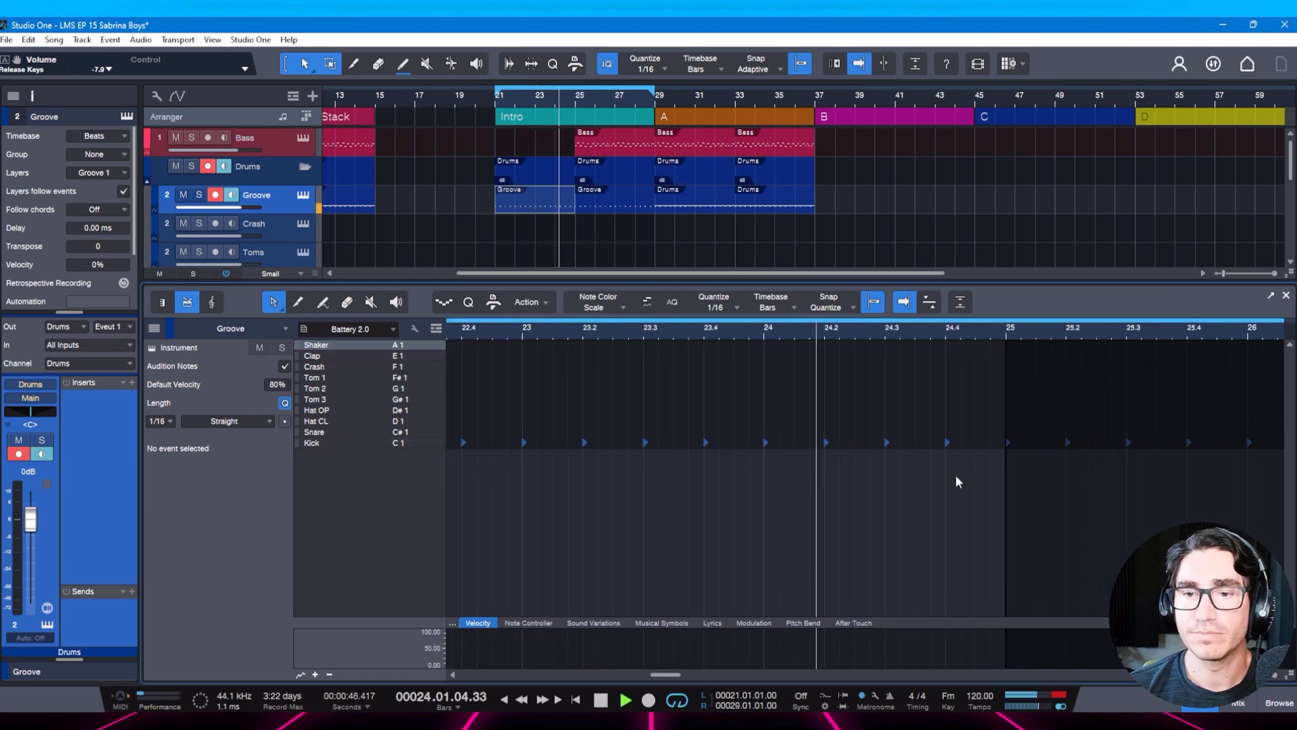
{"action": "key", "text": "space"}
{"action": "double_click", "coordinate": [916, 432]}
{"action": "key", "text": "space"}
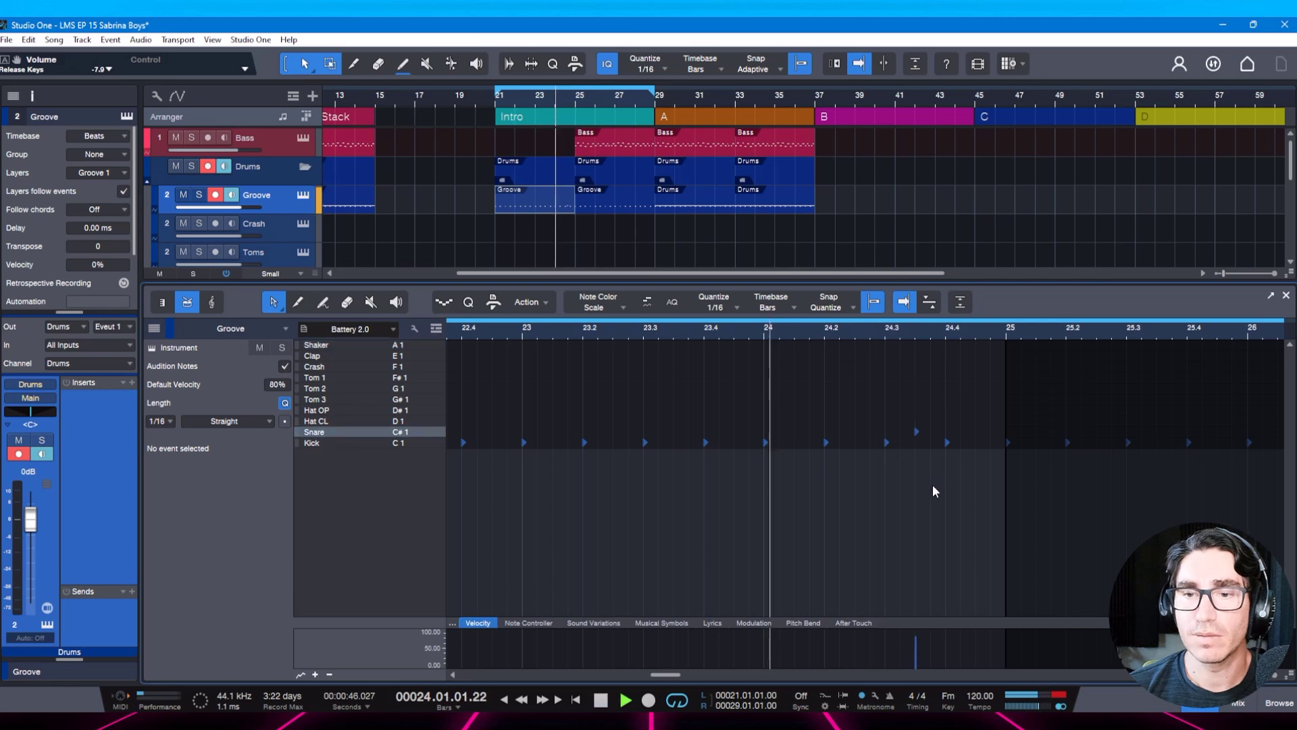
{"action": "key", "text": "space"}
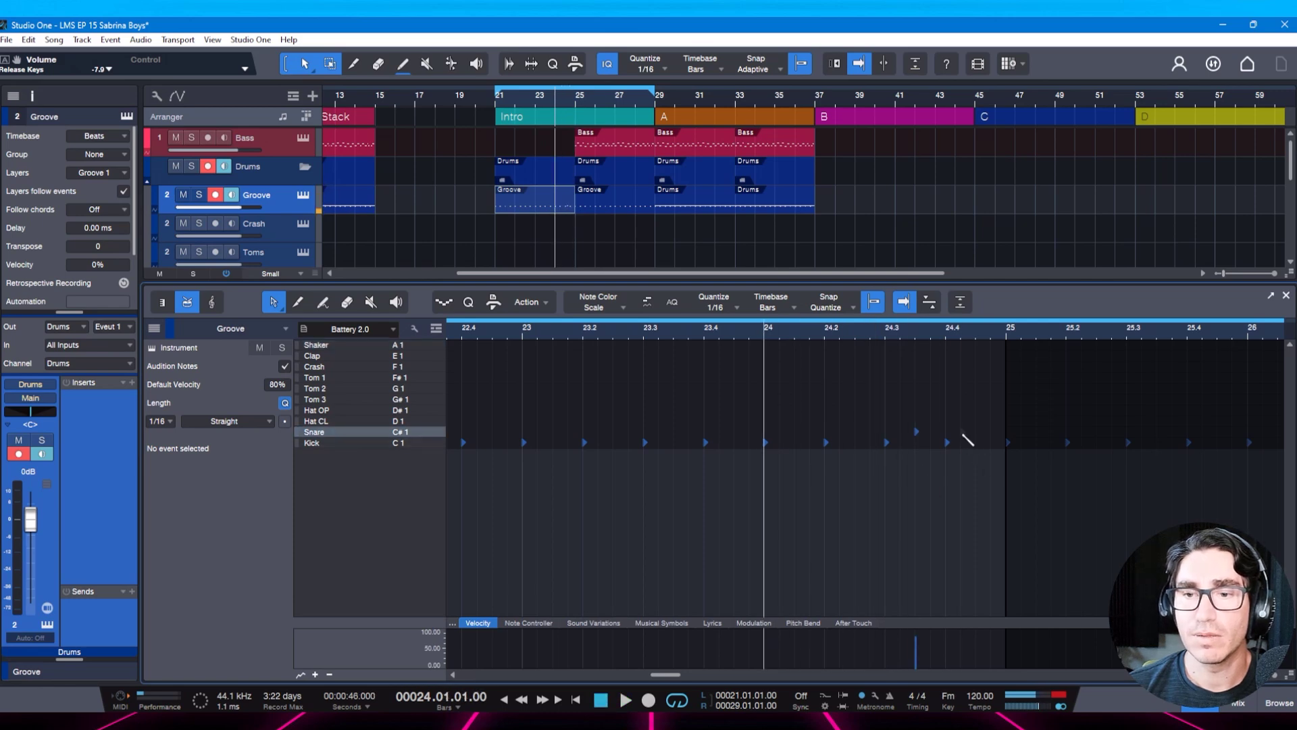
{"action": "double_click", "coordinate": [974, 433]}
{"action": "key", "text": "space"}
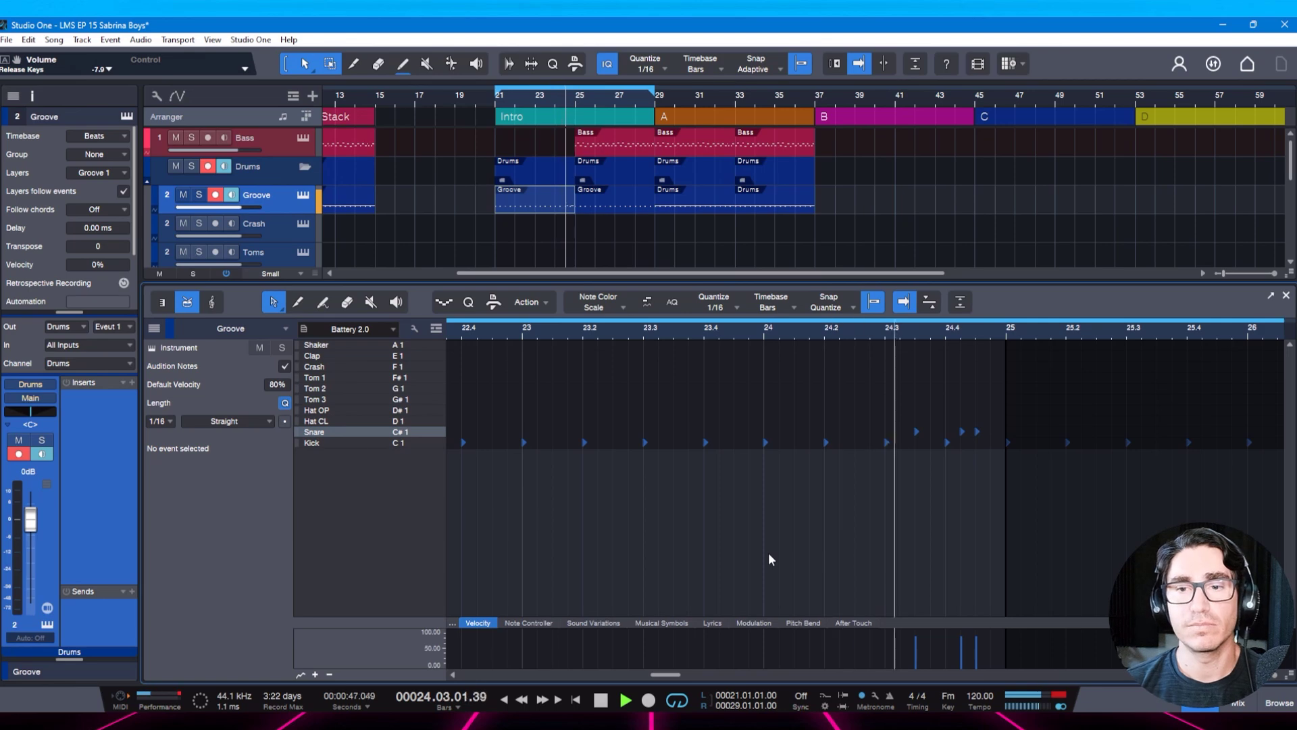
{"action": "key", "text": "space"}
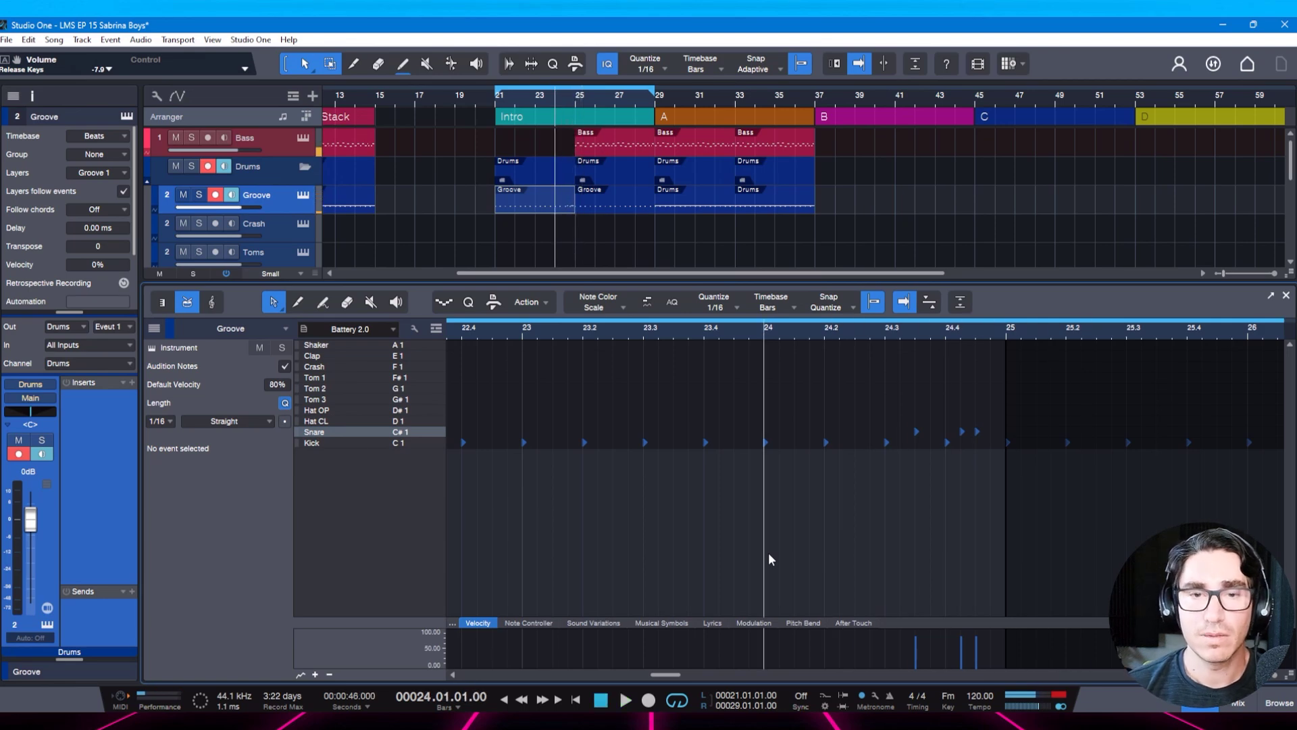
Close the drum editor and lengthen the Crash clip at bar 11 to one full bar.
{"action": "key", "text": "F2"}
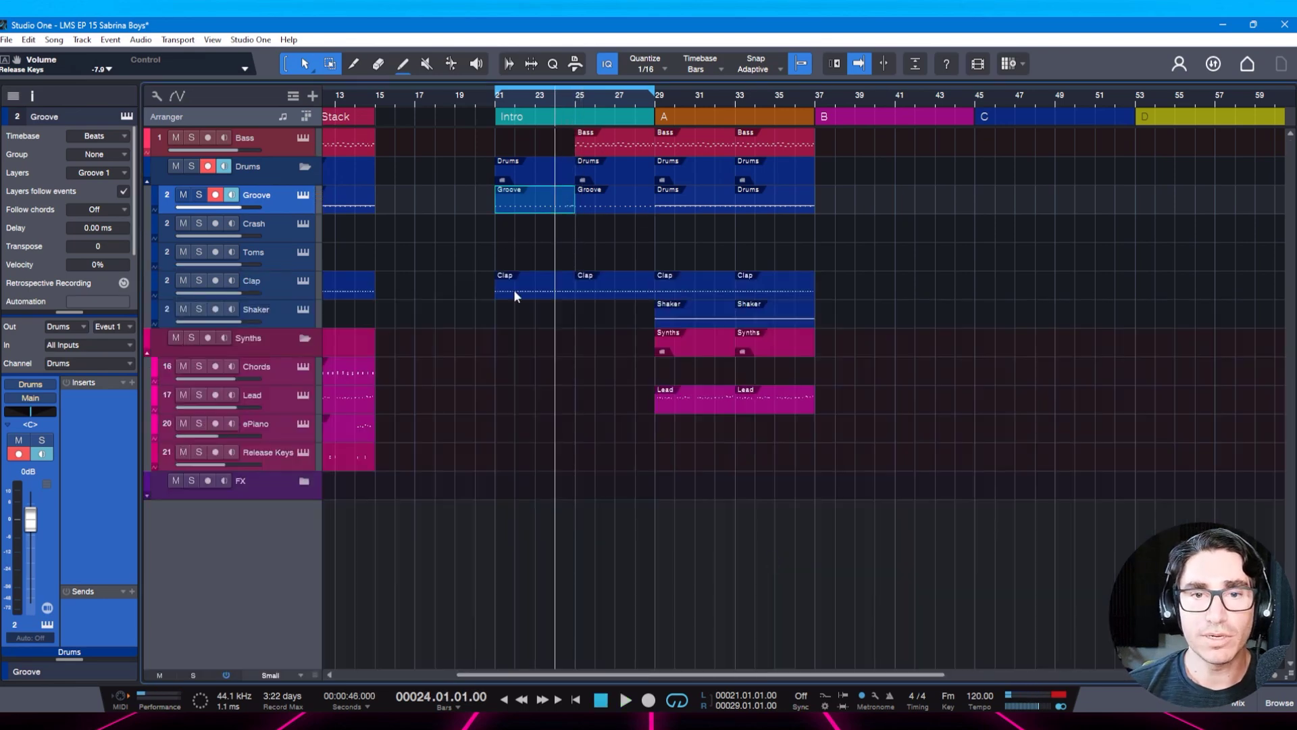
{"action": "key", "text": "w"}
{"action": "key", "text": "w"}
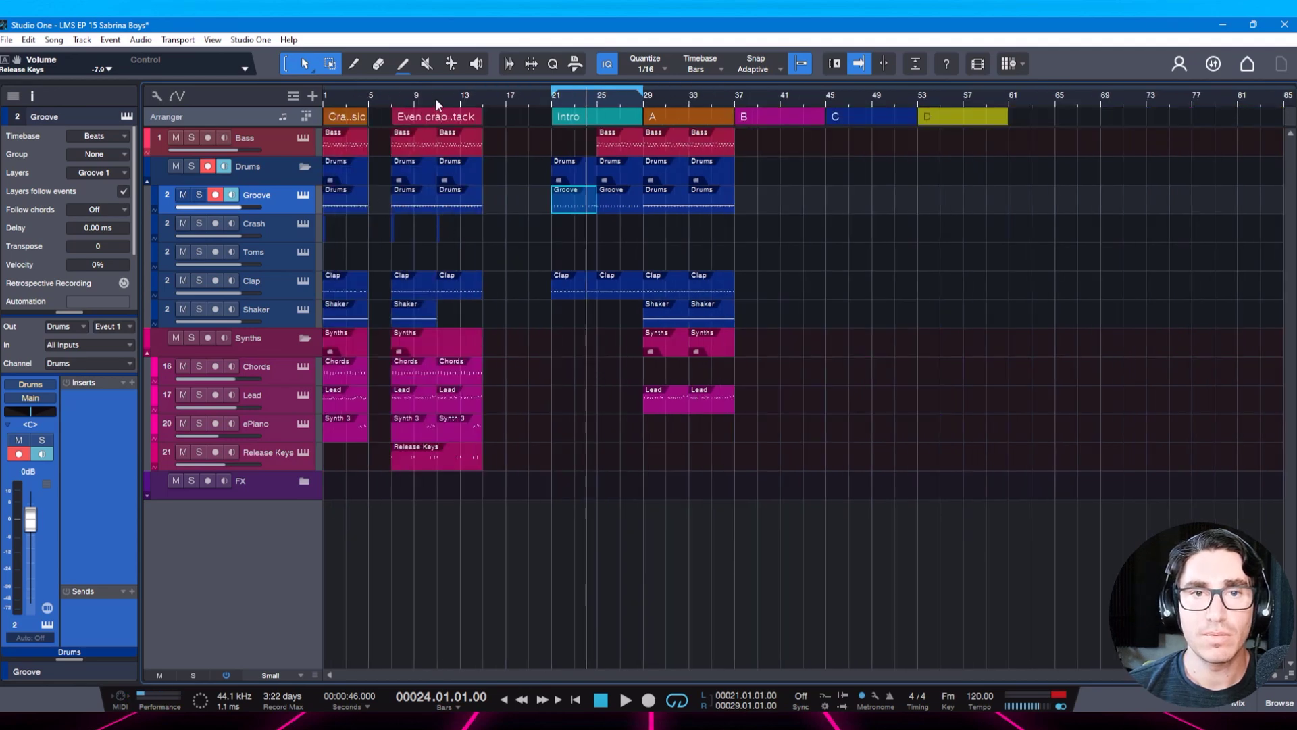
{"action": "scroll", "coordinate": [436, 103], "scroll_direction": "up", "scroll_amount": 5}
{"action": "left_click", "coordinate": [463, 231]}
{"action": "left_click_drag", "start_coordinate": [470, 232], "coordinate": [516, 234]}
Copy the Crash clip from bar 11 to the start of the Intro at bar 21 and duplicate it once.
{"action": "left_click_drag", "start_coordinate": [609, 103], "coordinate": [541, 89]}
{"action": "left_click_drag", "start_coordinate": [470, 238], "coordinate": [743, 234]}
{"action": "key", "text": "d"}
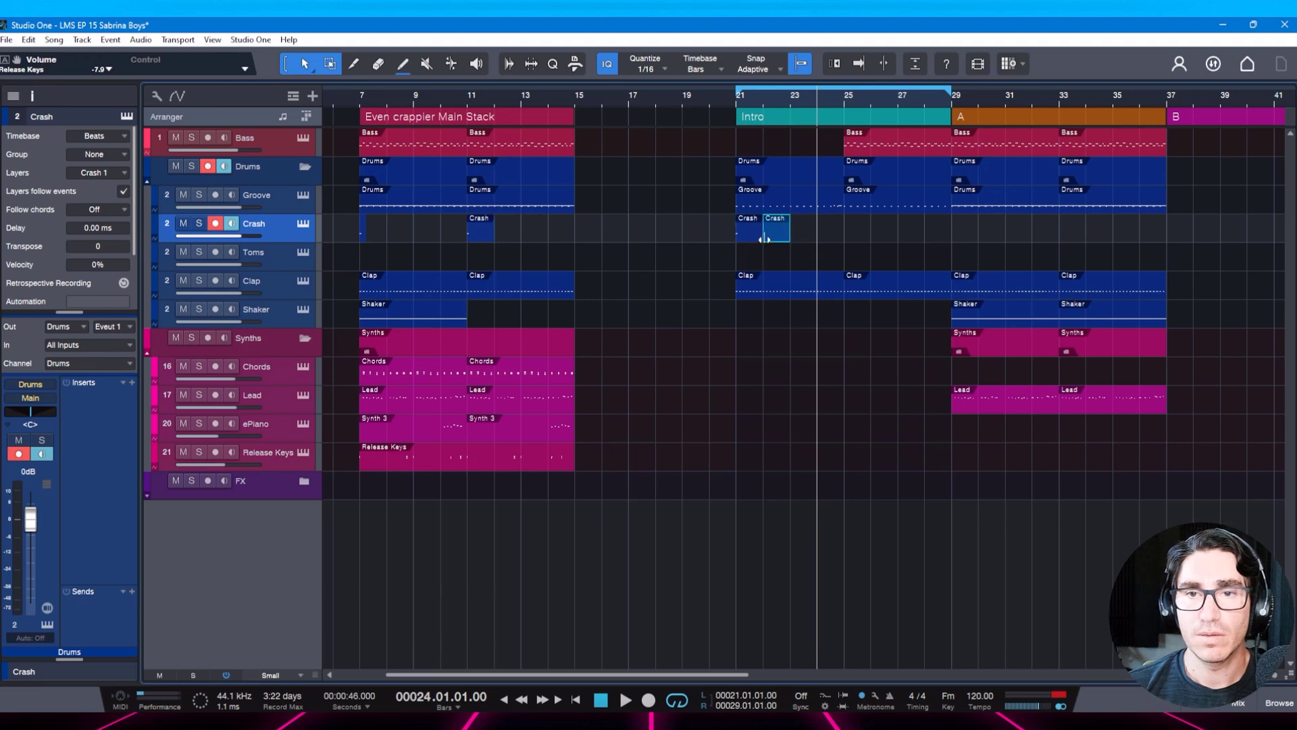
Nudge the duplicated Crash clip along the timeline so that it starts at bar 25.
{"action": "key", "text": "alt+Right"}
{"action": "key", "text": "alt+Right"}
{"action": "key", "text": "alt+Right"}
{"action": "key", "text": "alt+Right"}
{"action": "key", "text": "alt+Right"}
{"action": "key", "text": "alt+Right"}
{"action": "key", "text": "alt+Right"}
{"action": "key", "text": "alt+Right"}
{"action": "key", "text": "alt+Right"}
{"action": "key", "text": "alt+Right"}
{"action": "key", "text": "alt+Right"}
{"action": "key", "text": "alt+Right"}
{"action": "key", "text": "alt+Right"}
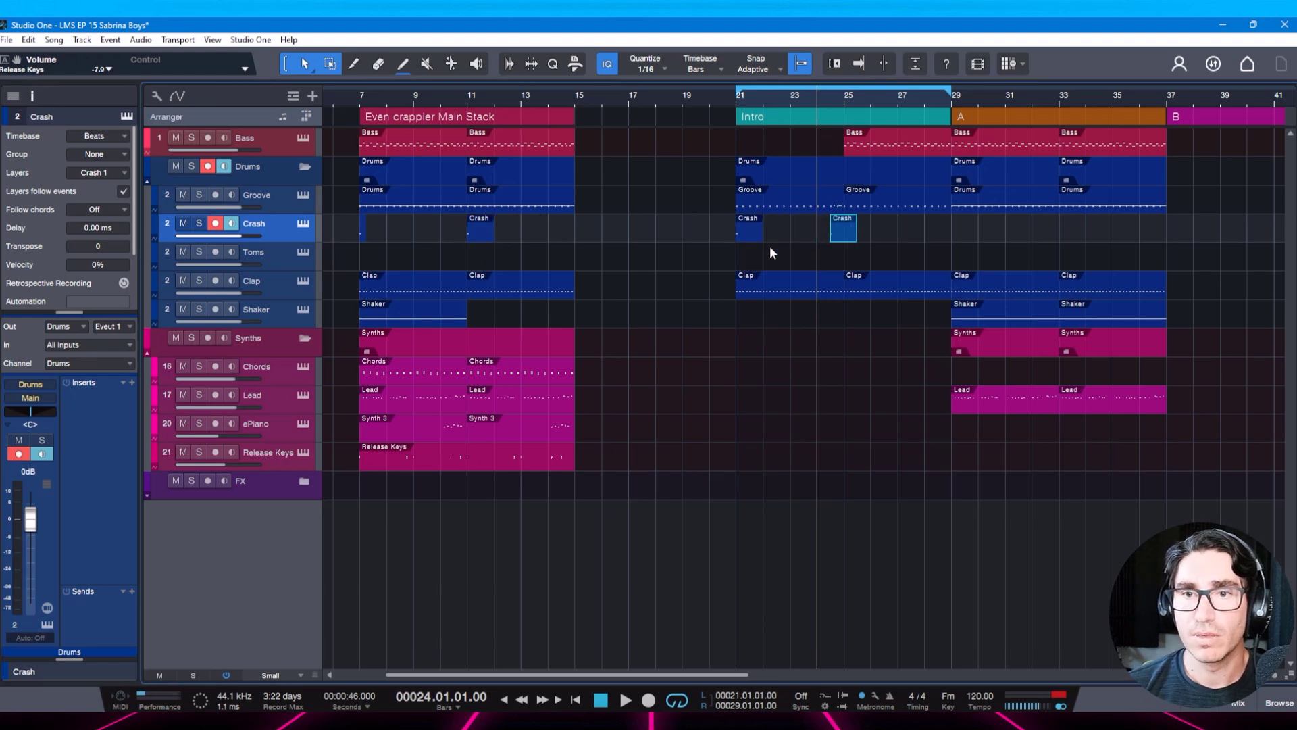
{"action": "key", "text": "alt+Left"}
Play the Intro with its Crash clips and save the song.
{"action": "key", "text": "space"}
{"action": "key", "text": "f"}
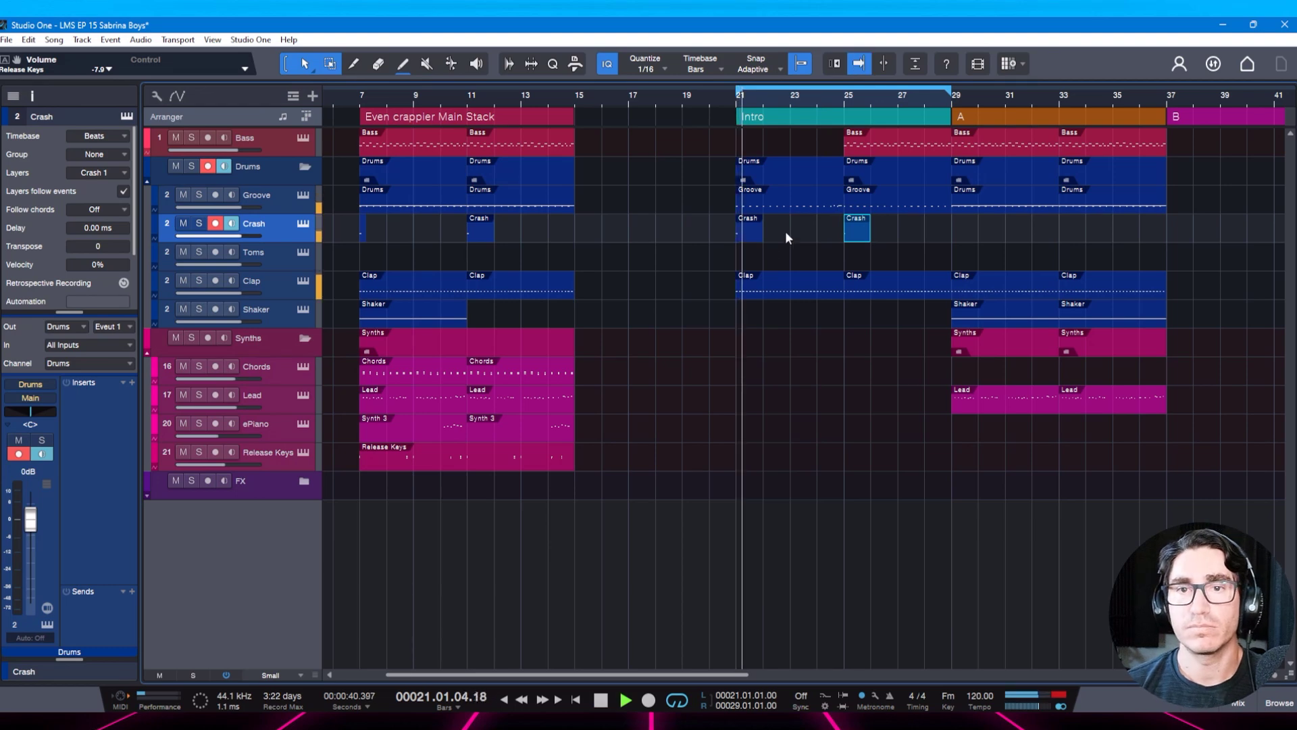
{"action": "key", "text": "f"}
{"action": "key", "text": "ctrl+s"}
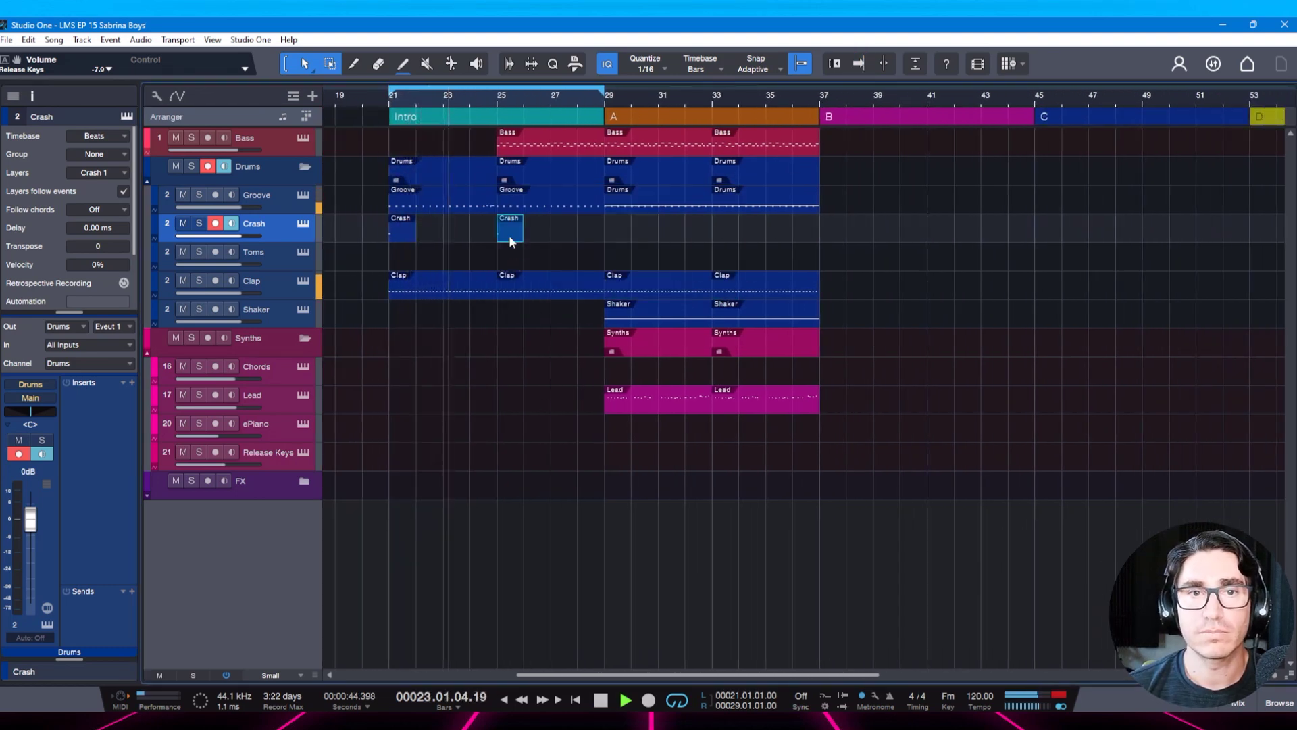
{"action": "key", "text": "space"}
Add an extra Kick note a sixteenth after beat 22.4 in the Intro's first Groove clip and audition the clip.
{"action": "left_click_drag", "start_coordinate": [415, 96], "coordinate": [417, 108]}
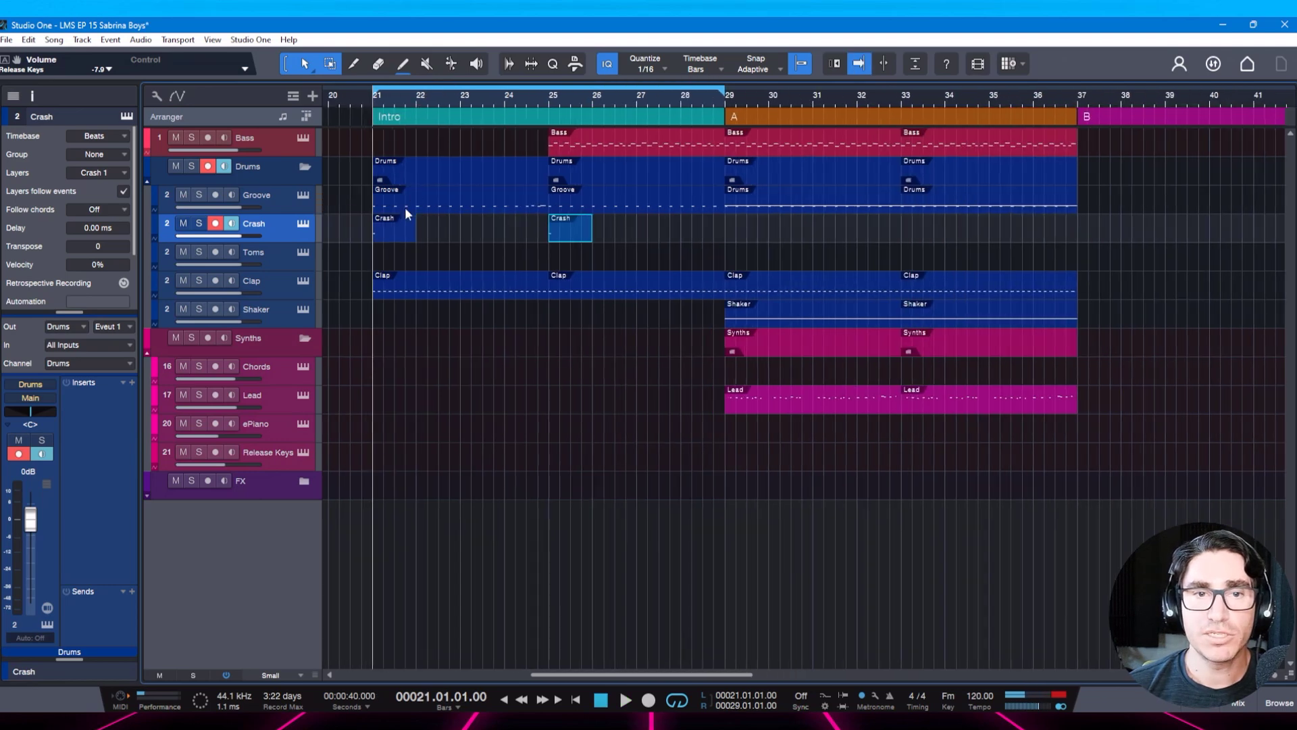
{"action": "double_click", "coordinate": [406, 209]}
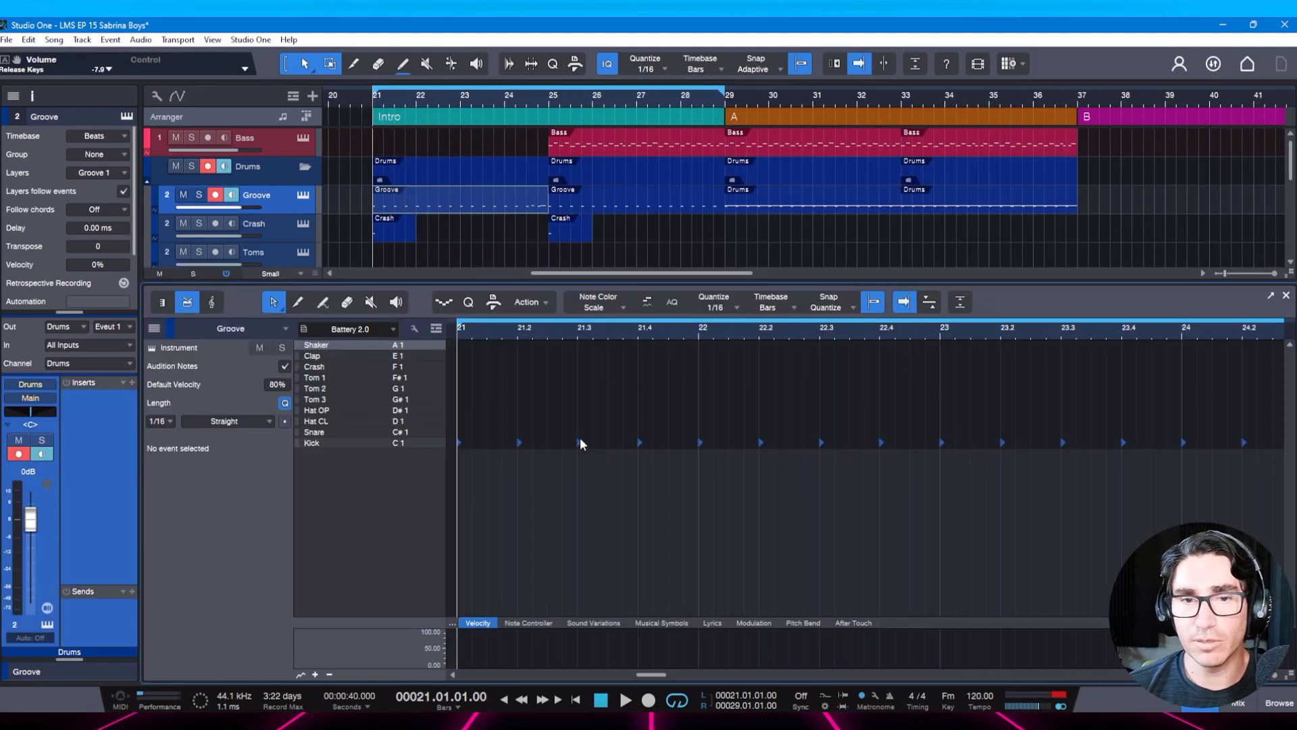
{"action": "key", "text": "space"}
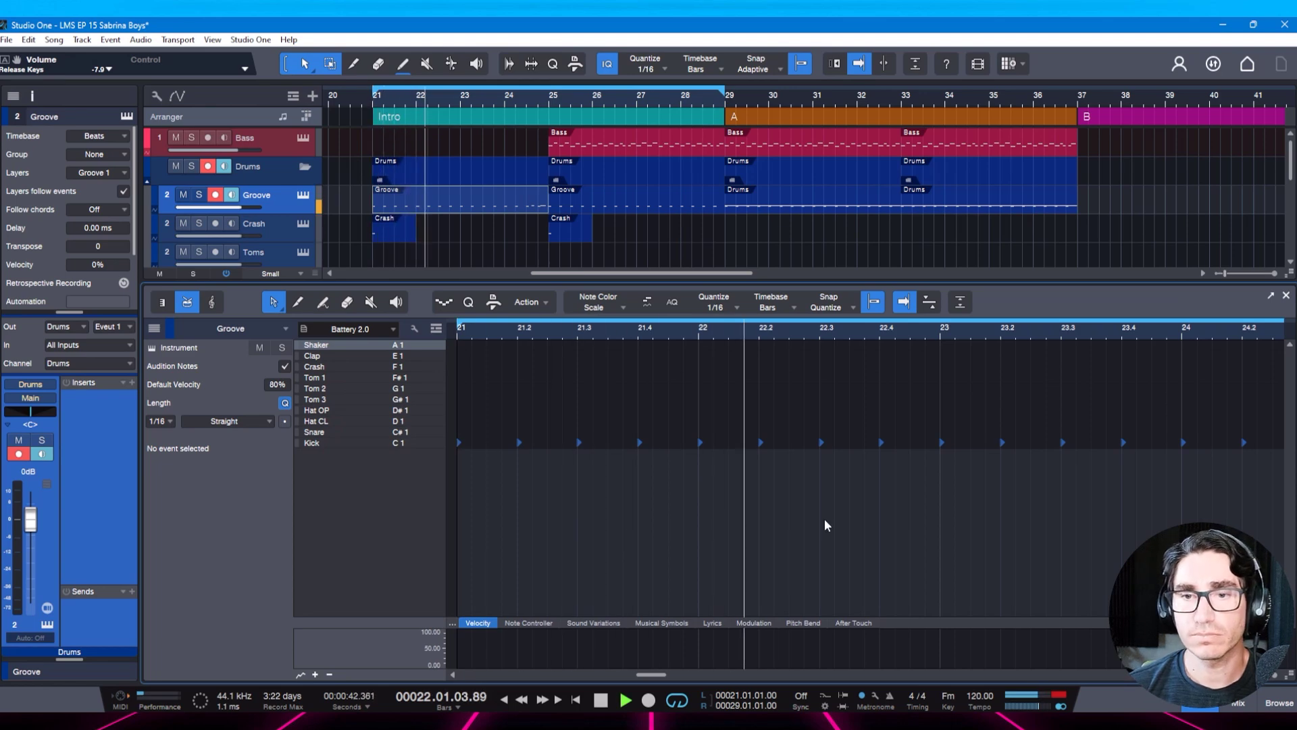
{"action": "key", "text": "space"}
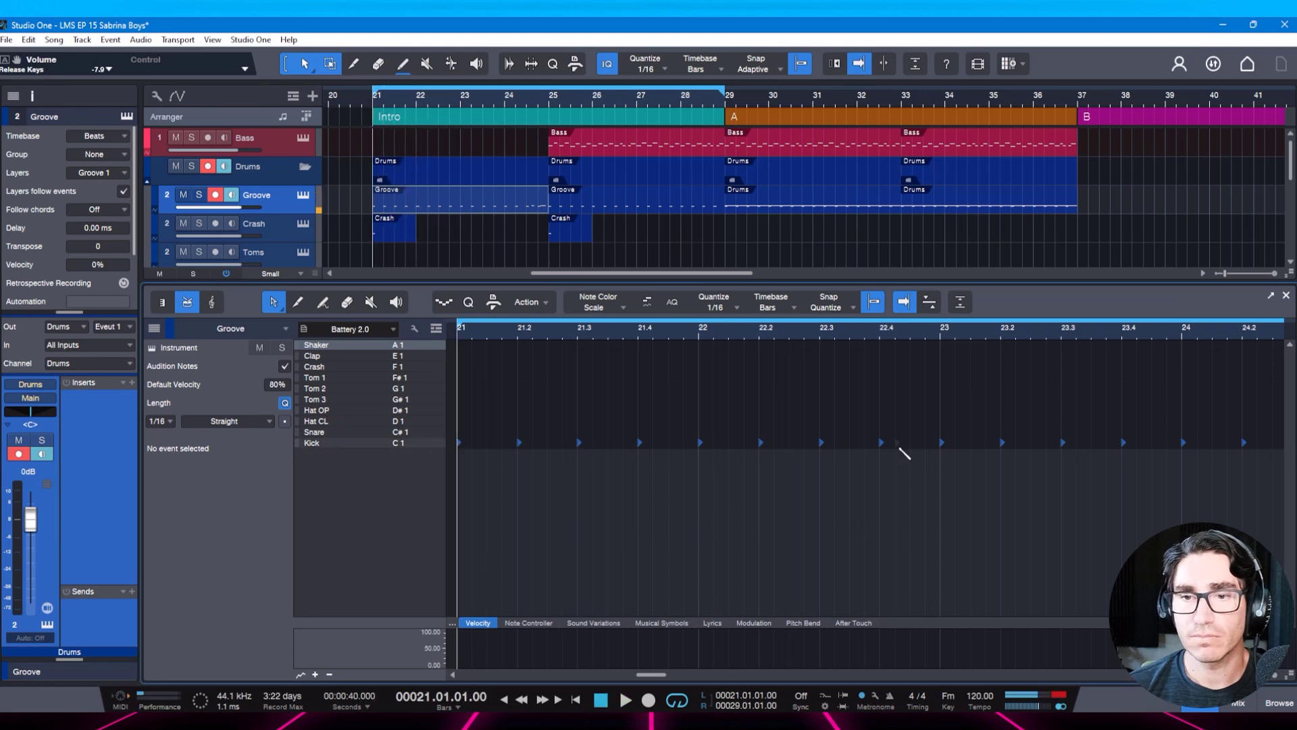
{"action": "left_click", "coordinate": [899, 444]}
{"action": "key", "text": "space"}
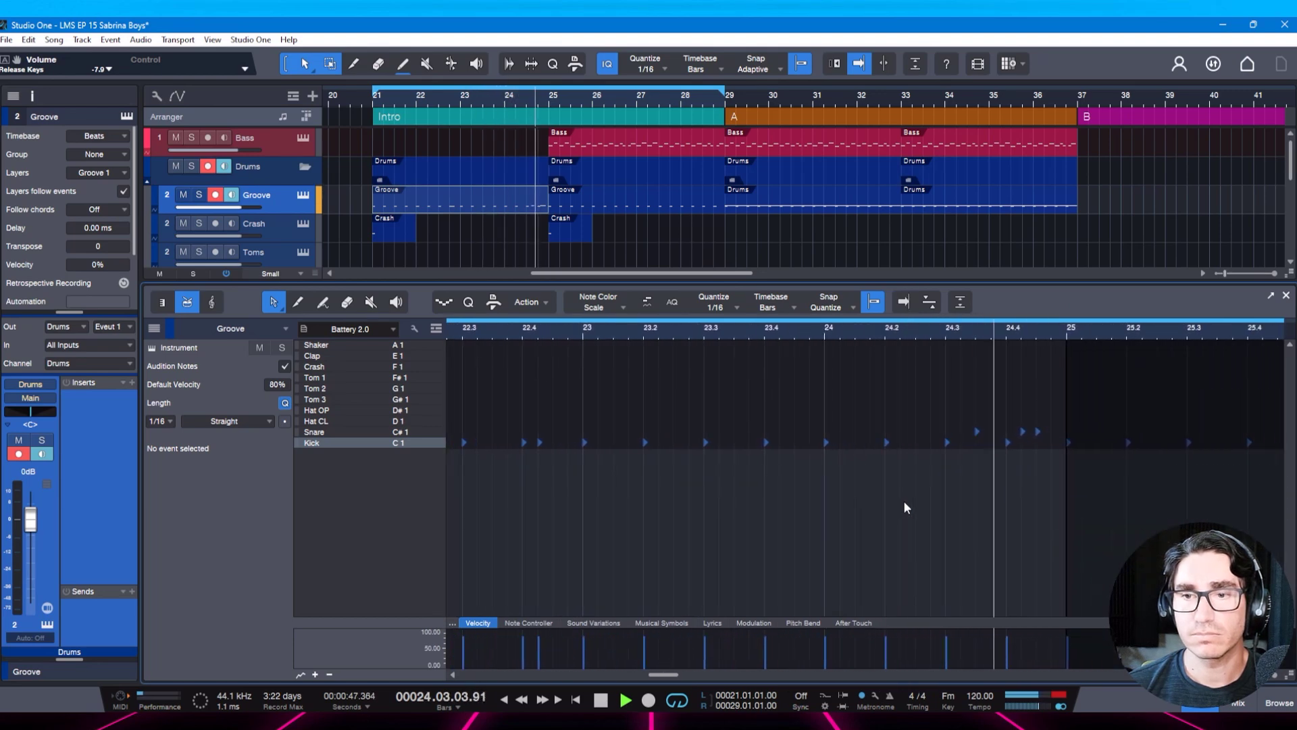
{"action": "key", "text": "space"}
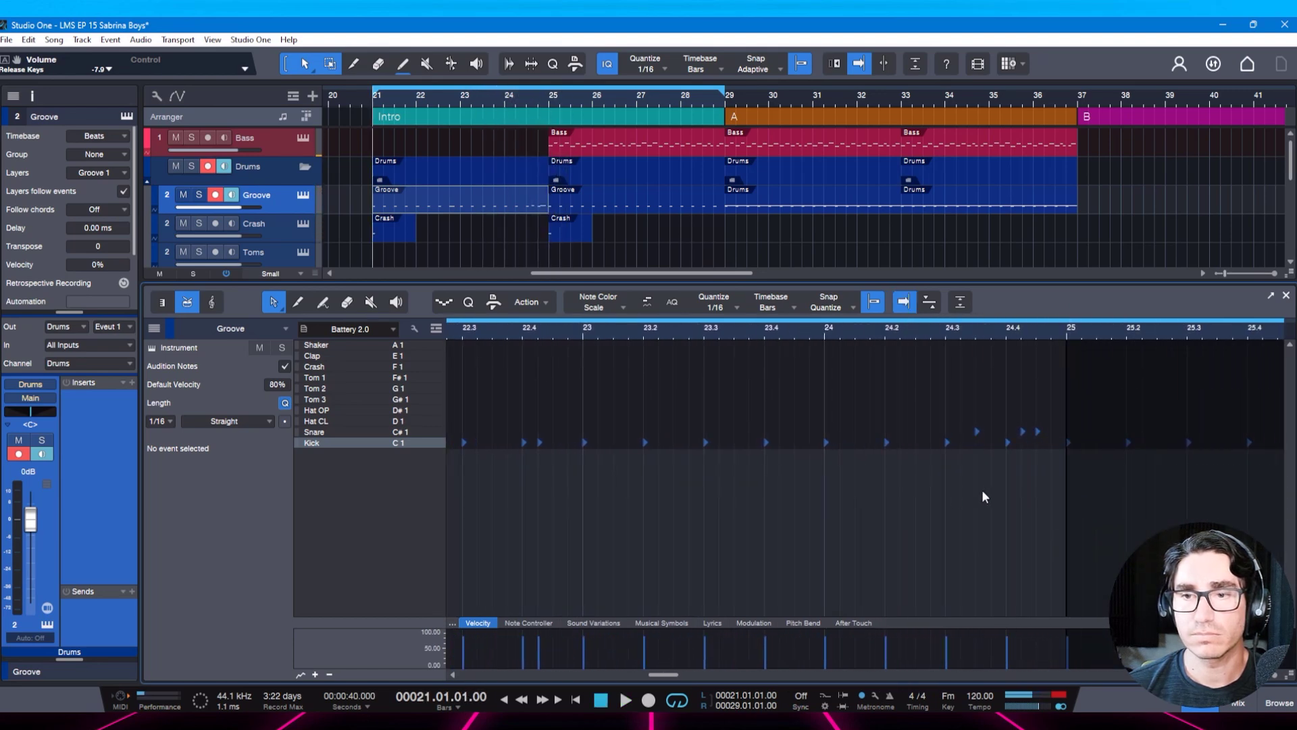
{"action": "key", "text": "space"}
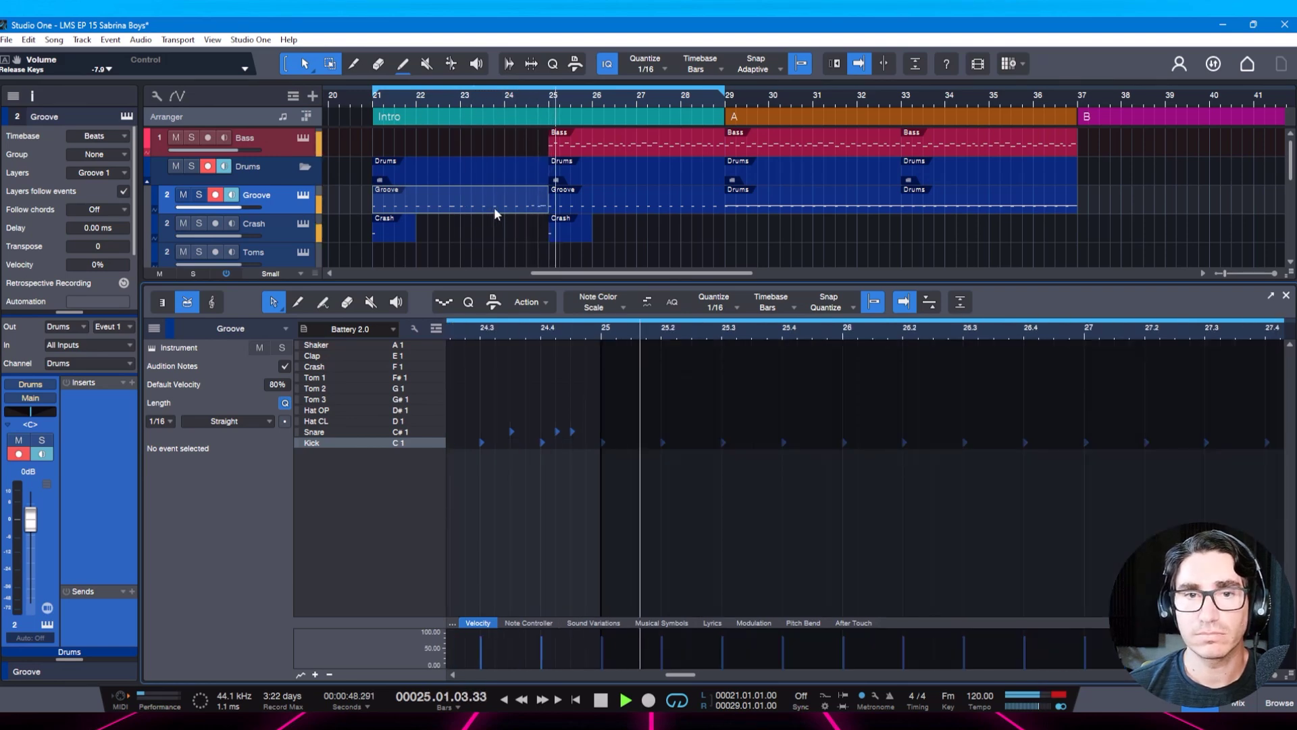
{"action": "key", "text": "space"}
Close the drum editor, play the edited Intro and save the song.
{"action": "key", "text": "F2"}
{"action": "key", "text": "space"}
{"action": "key", "text": "ctrl+s"}
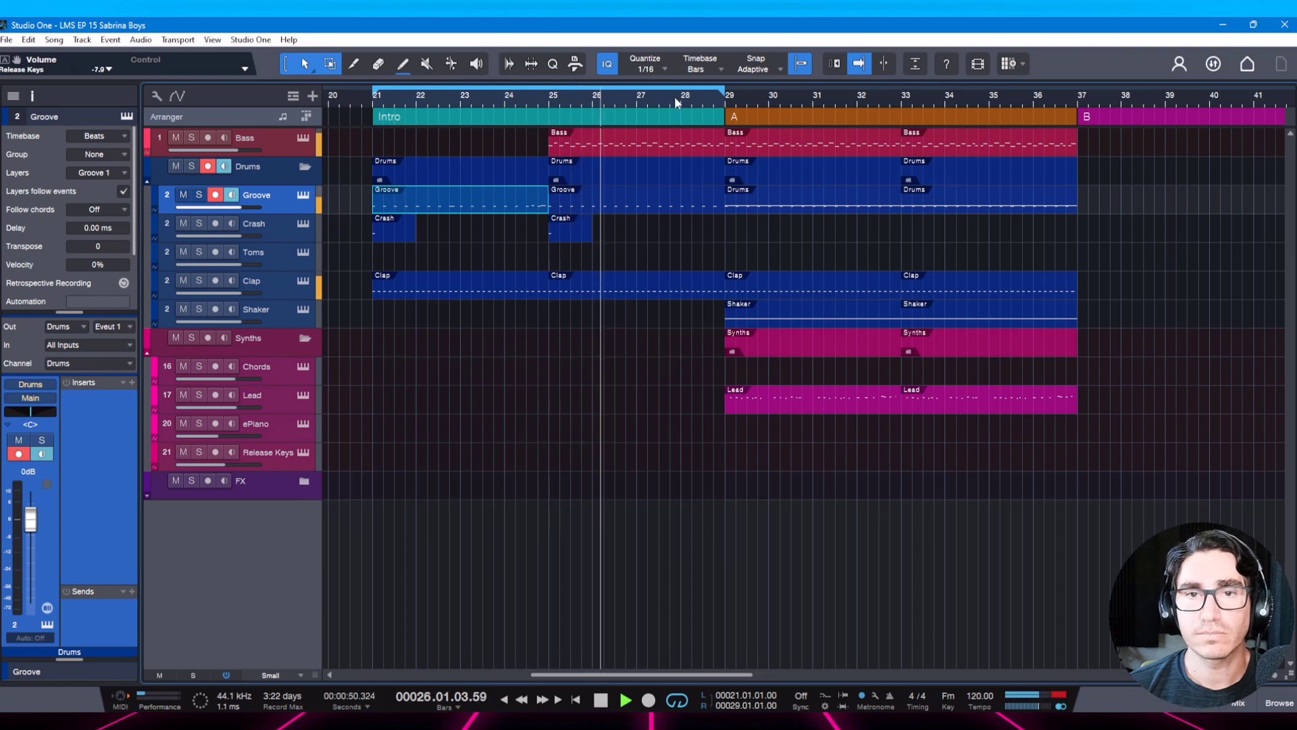
{"action": "scroll", "coordinate": [675, 96], "scroll_direction": "down", "scroll_amount": 2}
{"action": "scroll", "coordinate": [676, 99], "scroll_direction": "up", "scroll_amount": 1}
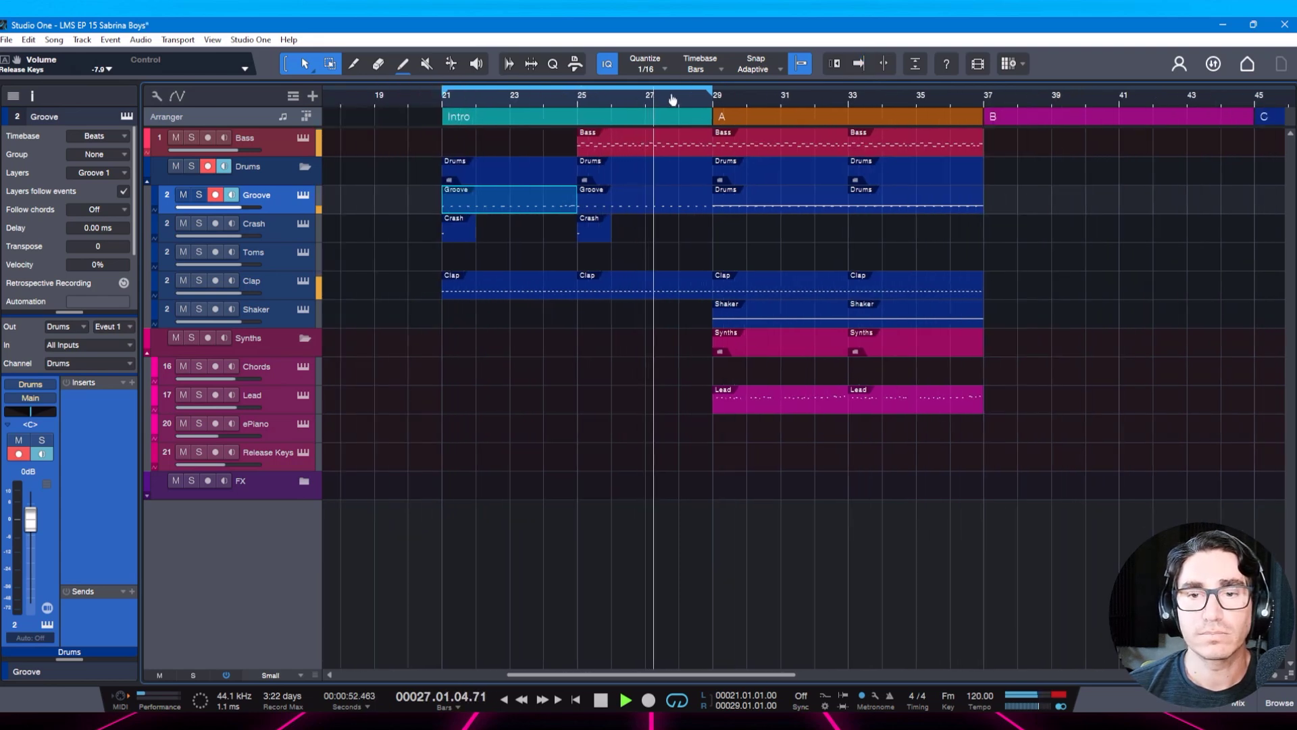
{"action": "scroll", "coordinate": [669, 98], "scroll_direction": "down", "scroll_amount": 2}
{"action": "scroll", "coordinate": [661, 98], "scroll_direction": "up", "scroll_amount": 1}
{"action": "key", "text": "space"}
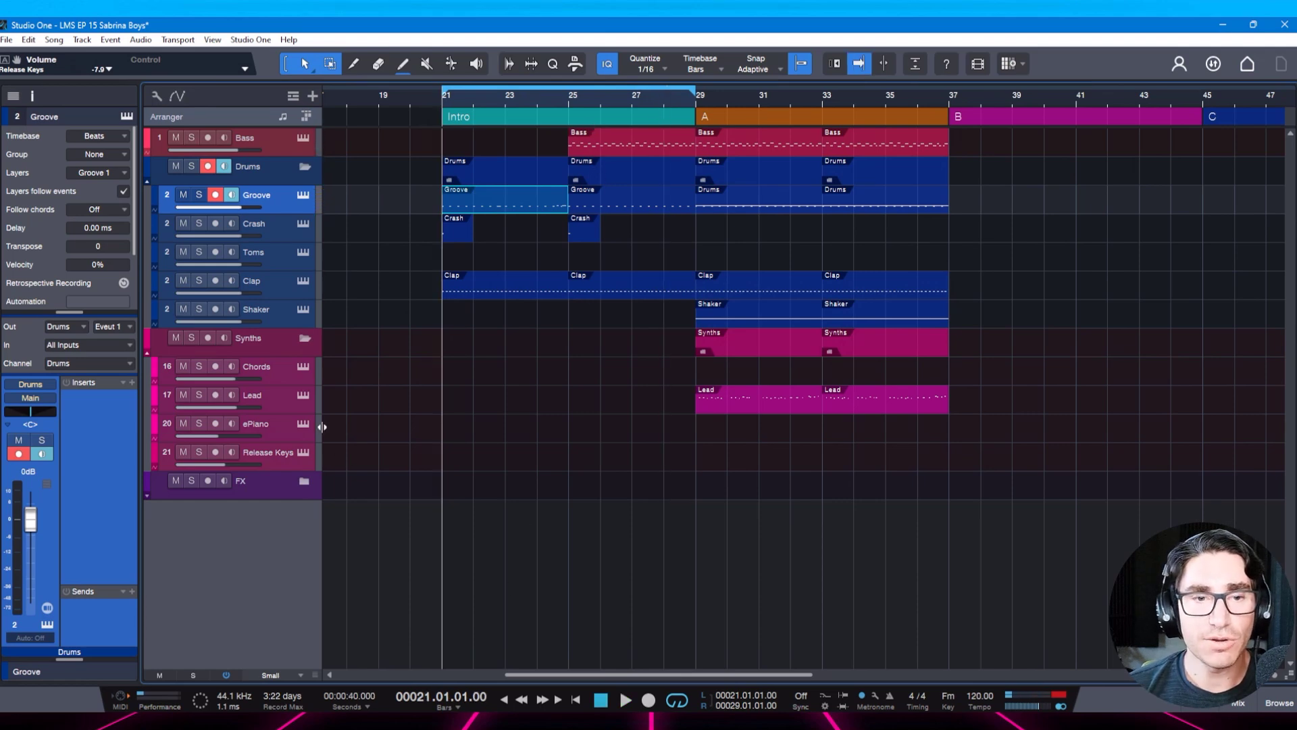
Copy the Main Stack's Chords clip at bar 11 into the Intro so that it starts at bar 25.
{"action": "left_click", "coordinate": [275, 401]}
{"action": "left_click", "coordinate": [277, 367]}
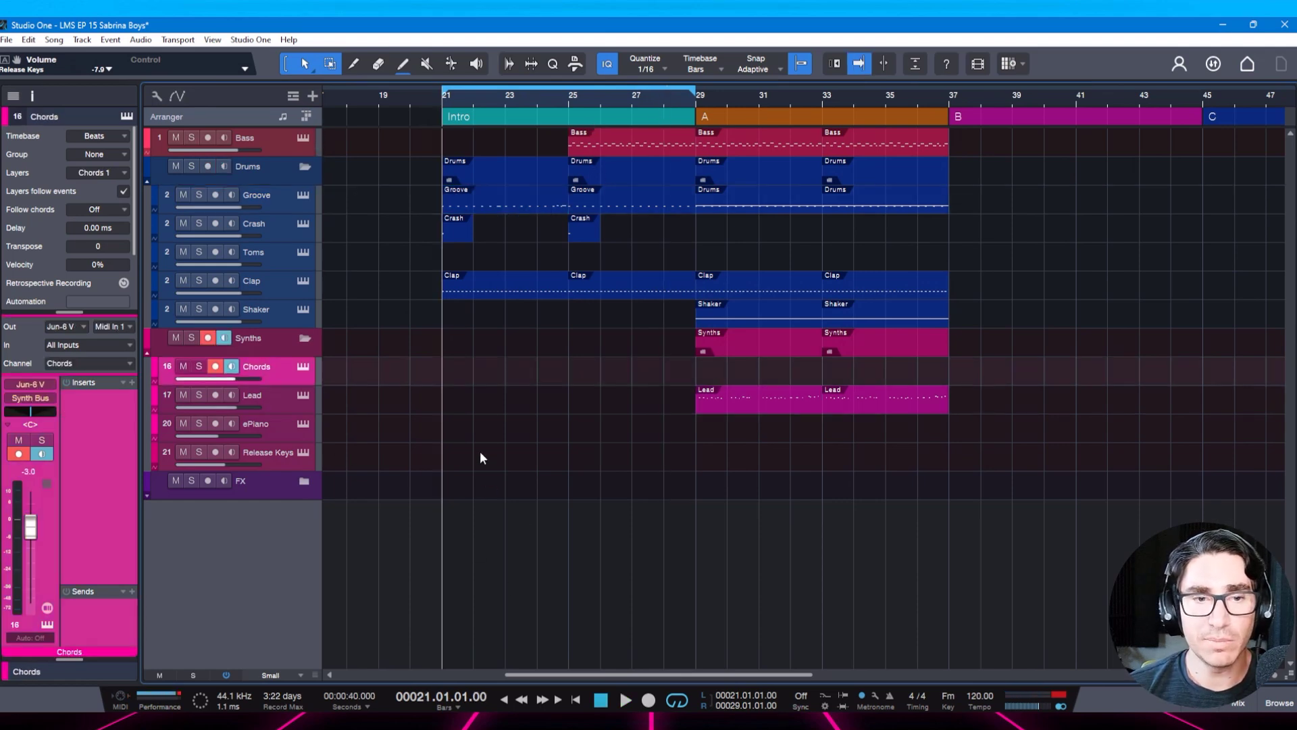
{"action": "scroll", "coordinate": [479, 452], "scroll_direction": "left", "scroll_amount": 5}
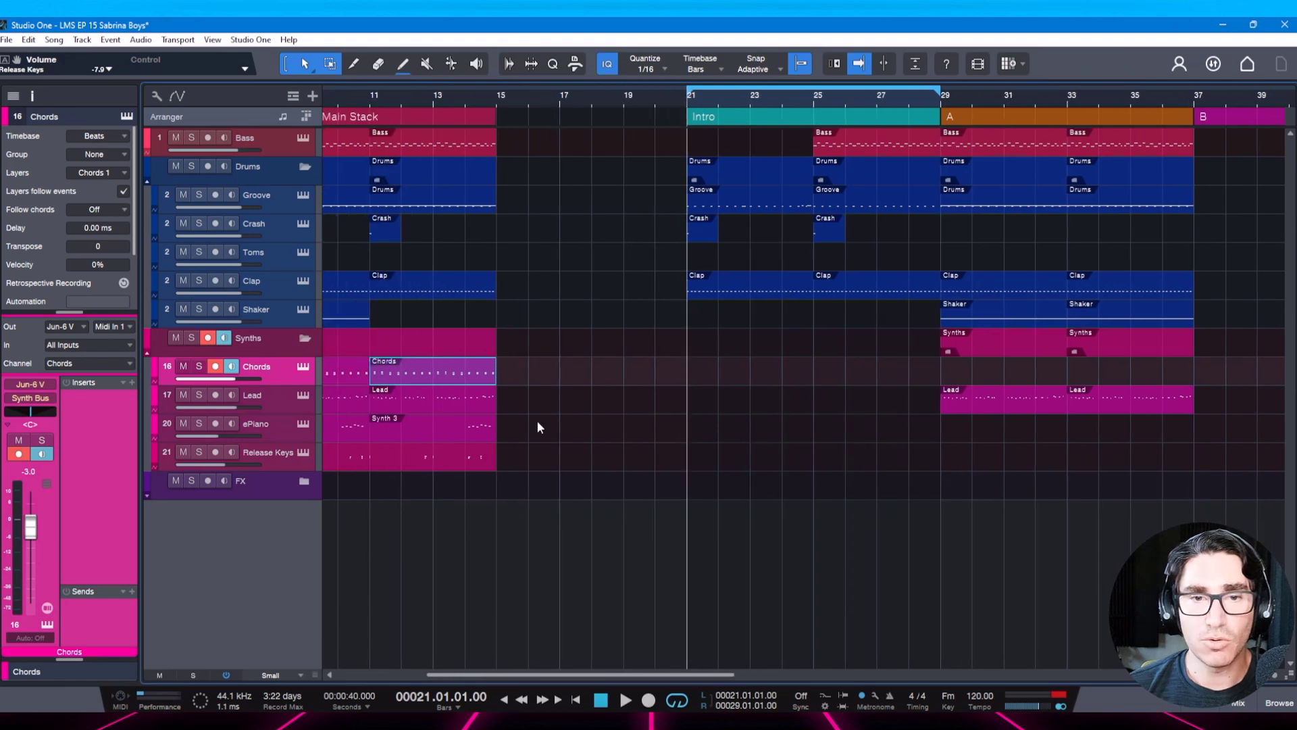
{"action": "left_click_drag", "start_coordinate": [448, 371], "coordinate": [895, 371]}
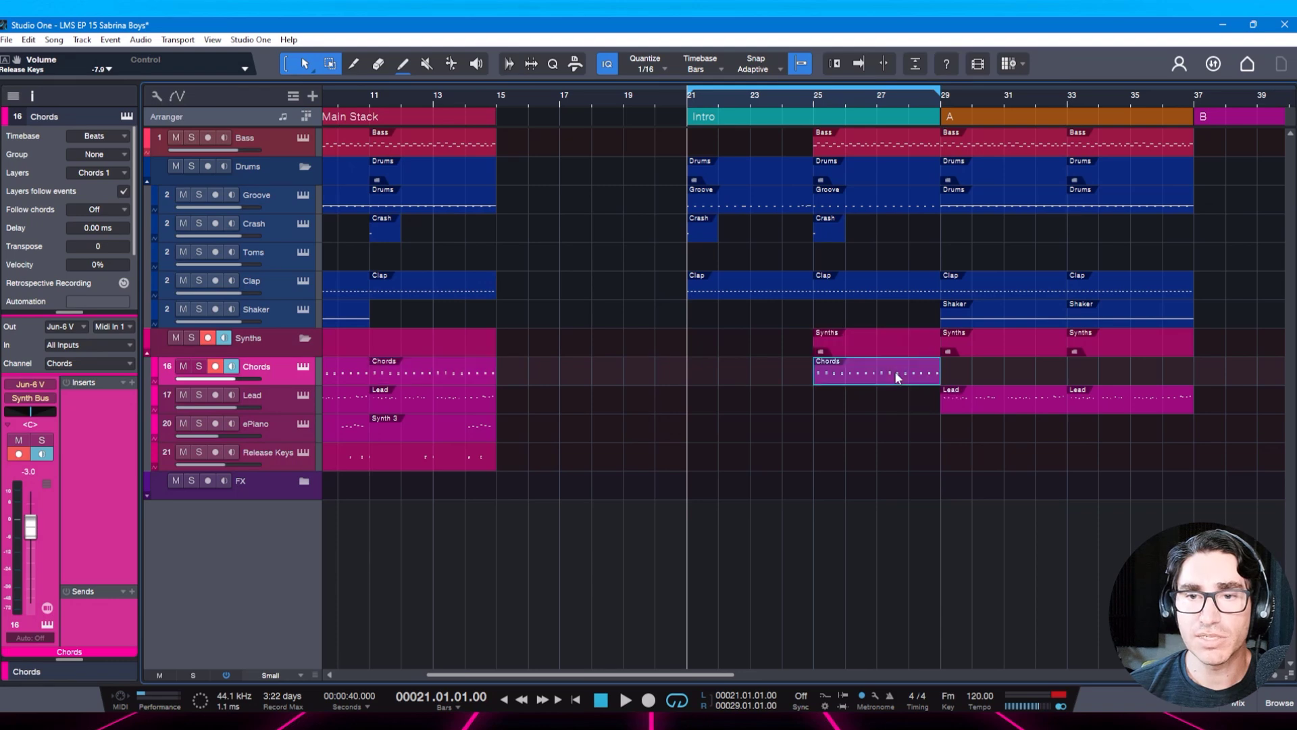
Play the Intro with the copied Chords clip and save the song.
{"action": "key", "text": "space"}
{"action": "scroll", "coordinate": [804, 432], "scroll_direction": "right", "scroll_amount": 5}
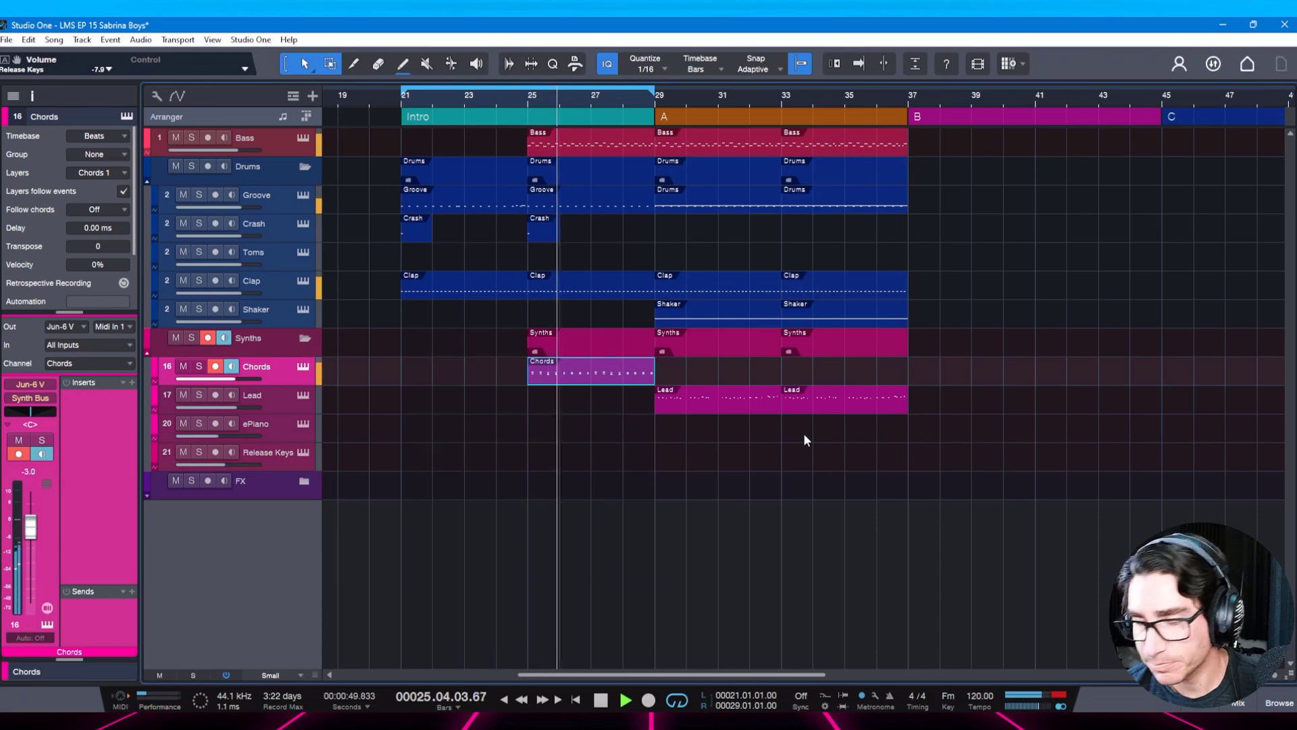
{"action": "key", "text": "ctrl+s"}
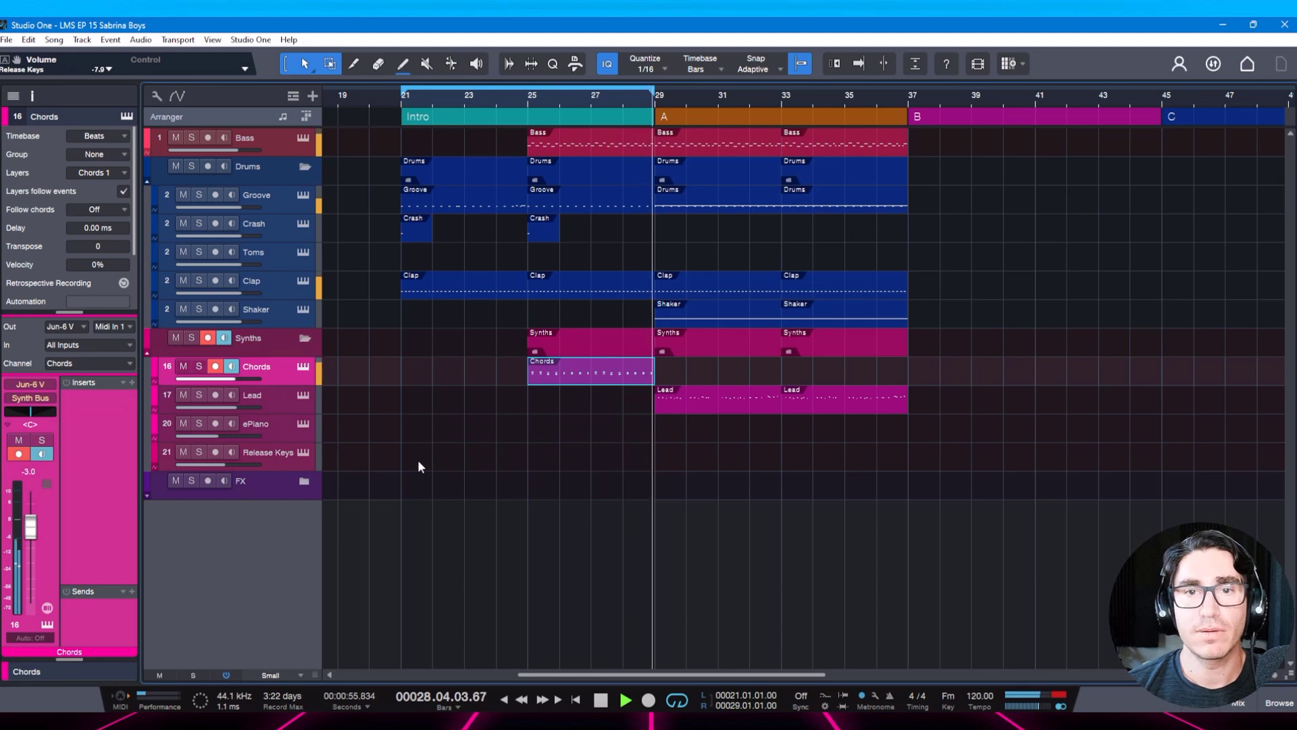
{"action": "key", "text": "space"}
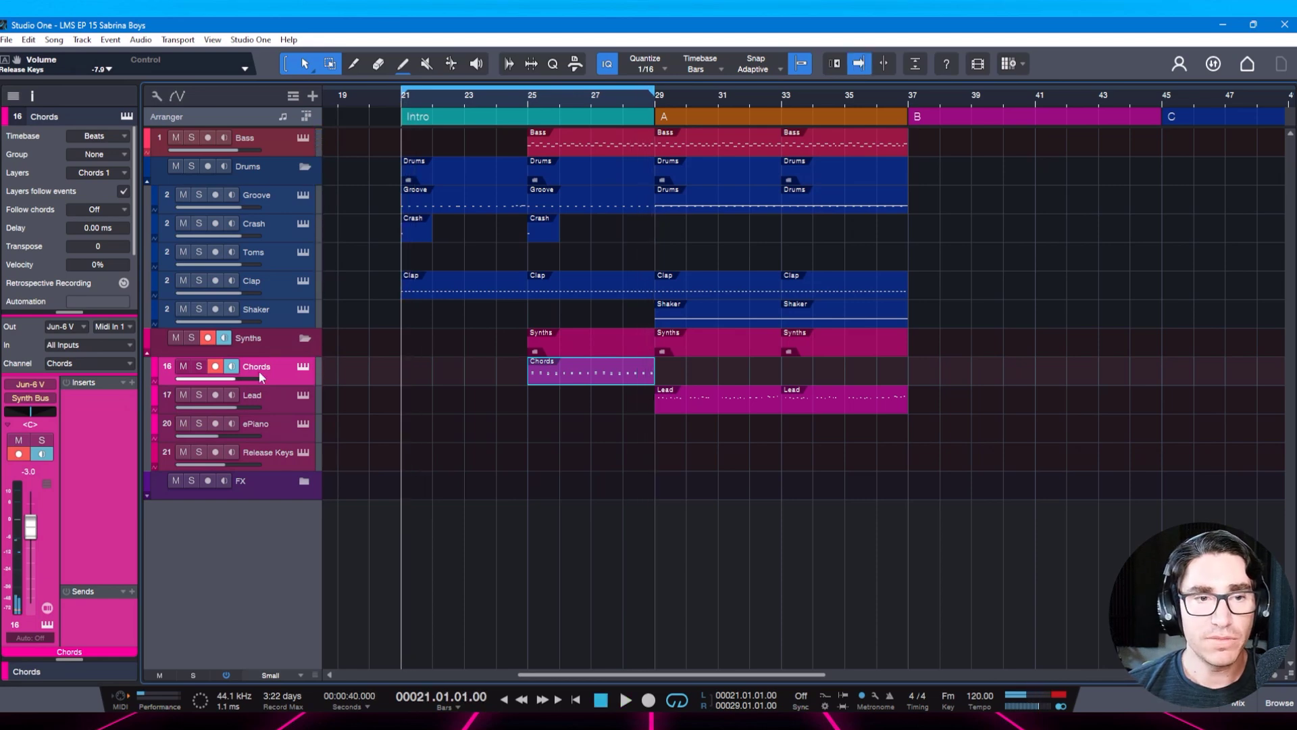
Insert a Pro EQ on the Chords track and set its low-cut slope to 24dB/Oct.
{"action": "left_click", "coordinate": [132, 383]}
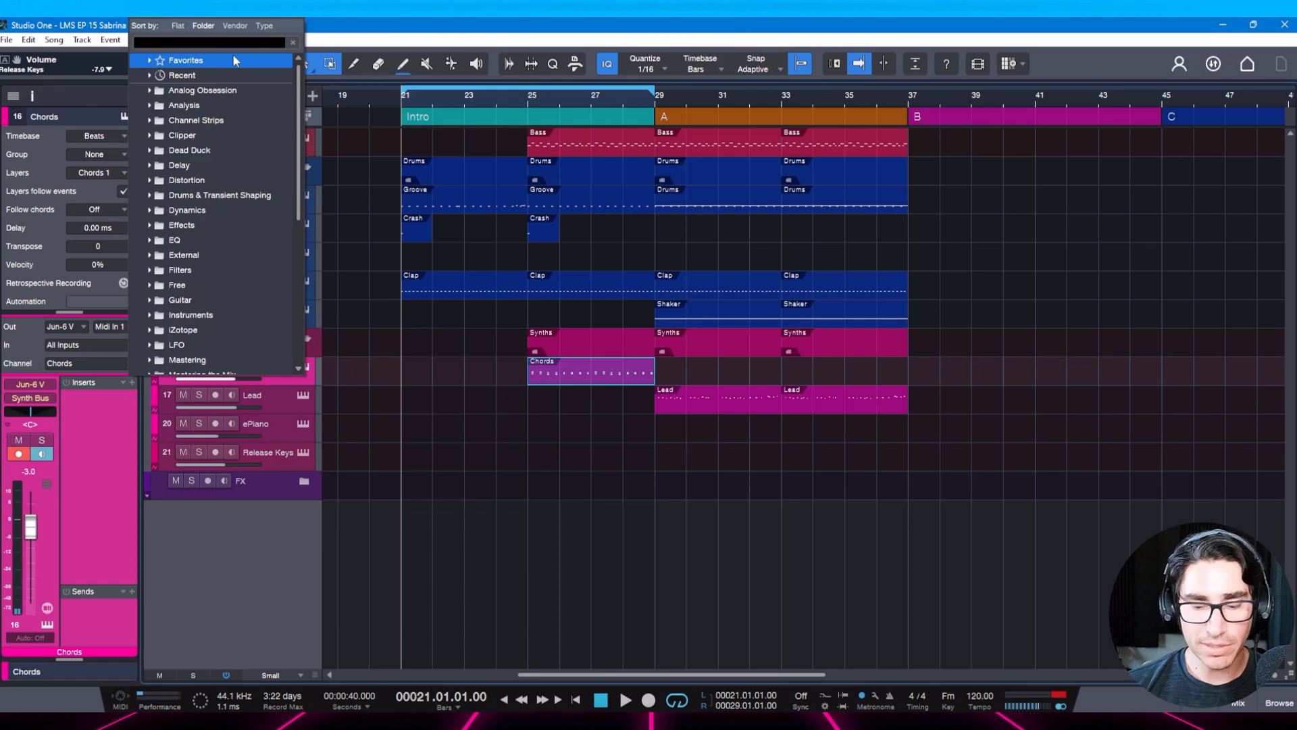
{"action": "type", "text": "pro"}
{"action": "key", "text": "Return"}
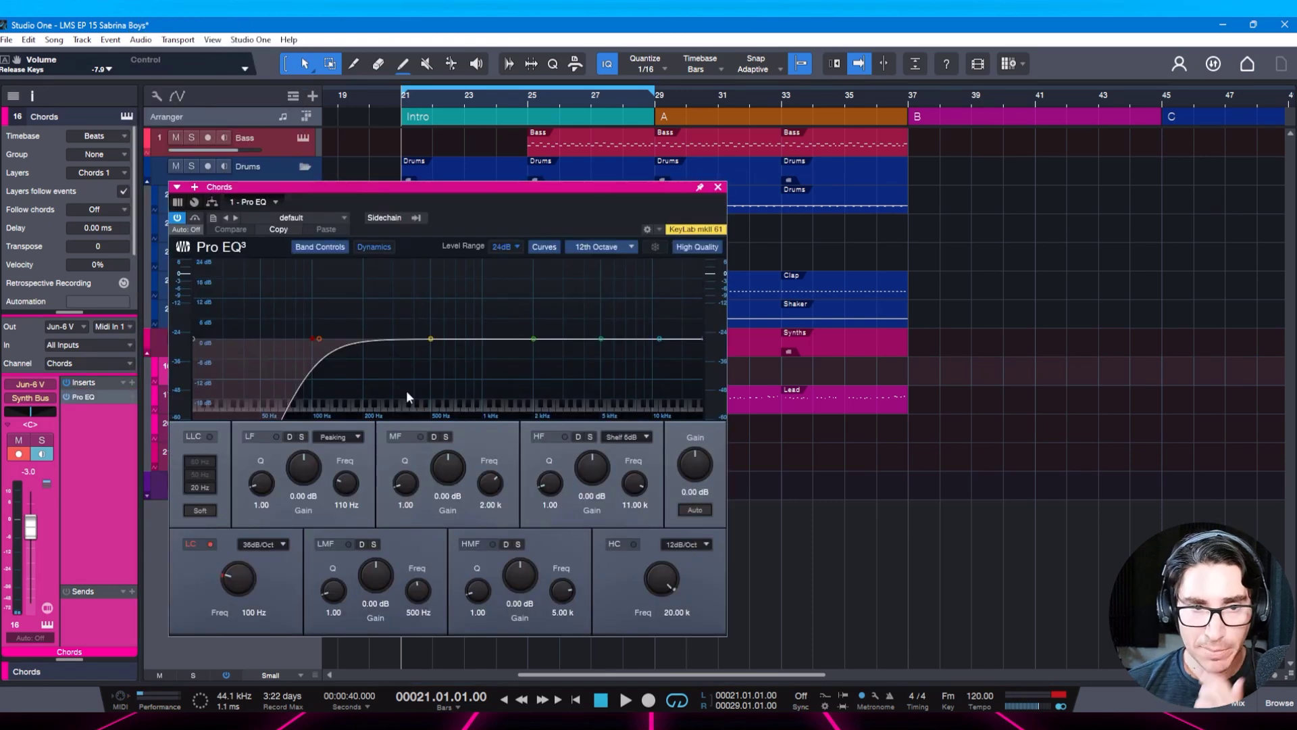
{"action": "left_click", "coordinate": [258, 549]}
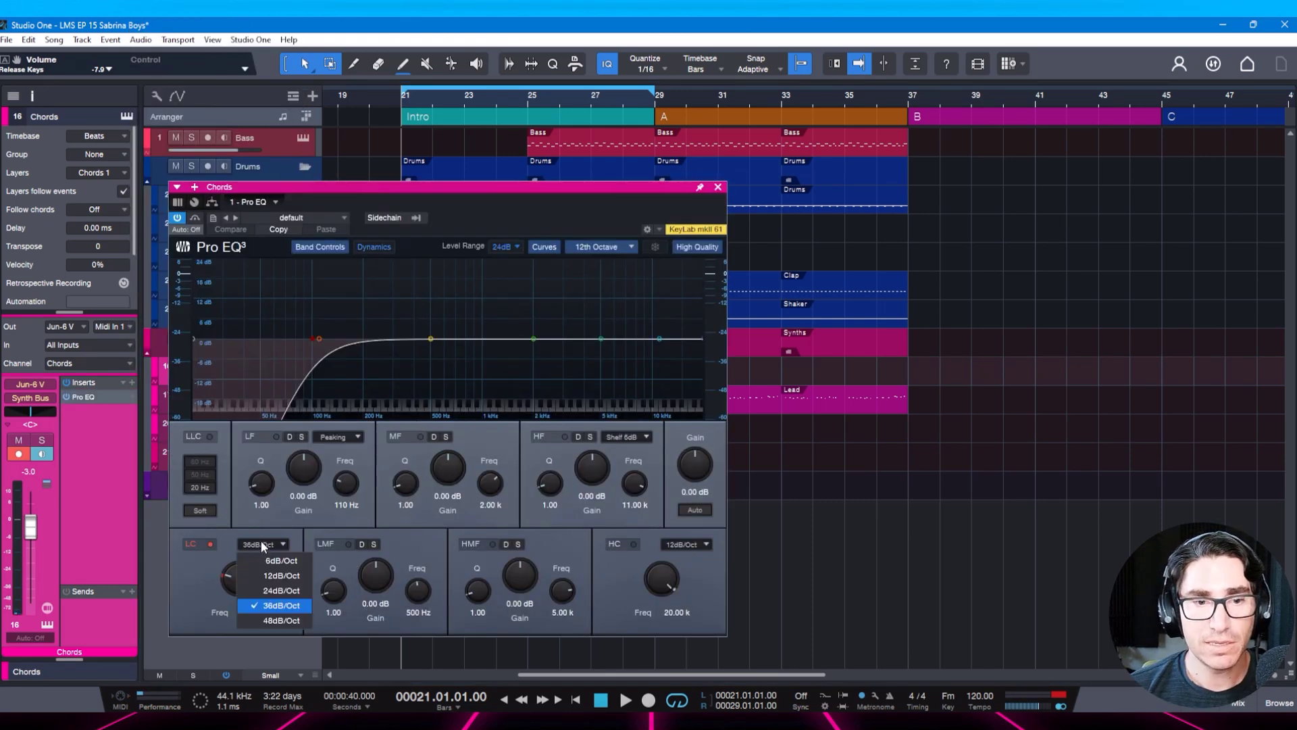
{"action": "left_click", "coordinate": [268, 588]}
Play the song from bar 25 and raise the Chords EQ's low-cut frequency to 193 Hz.
{"action": "key", "text": "space"}
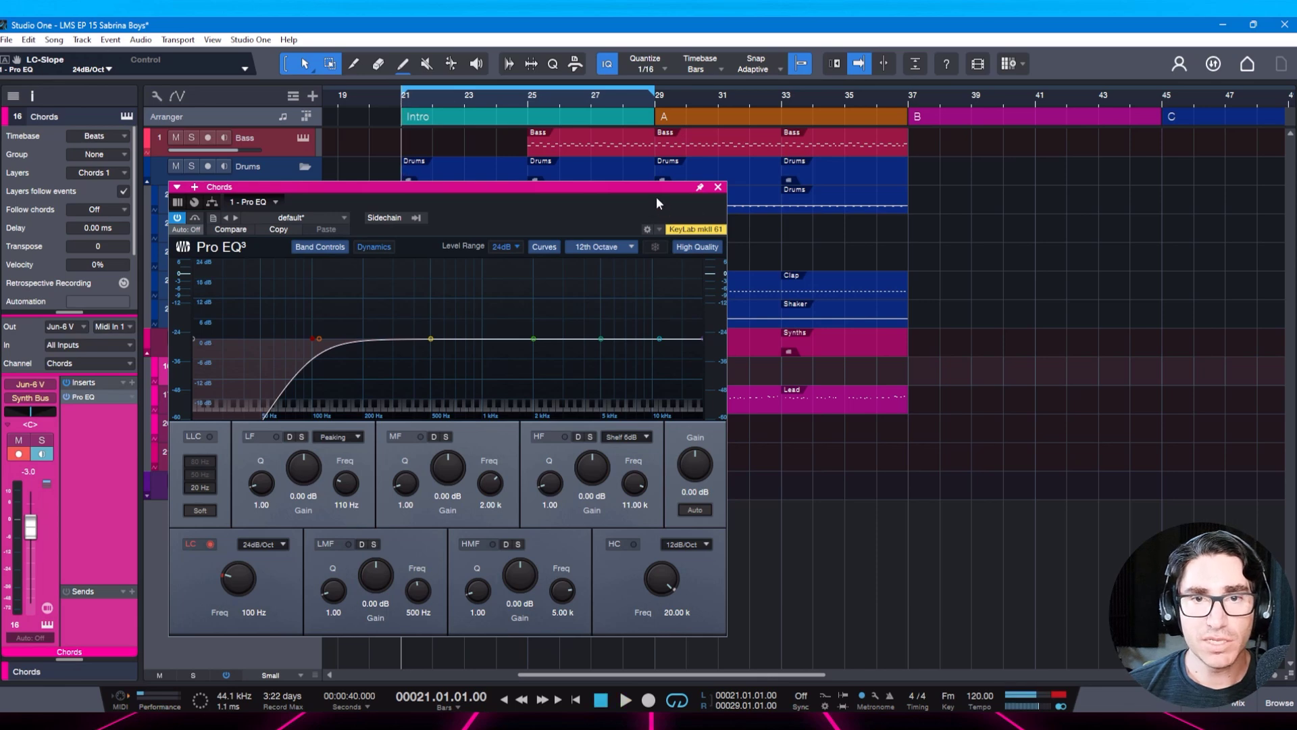
{"action": "left_click_drag", "start_coordinate": [657, 198], "coordinate": [648, 193]}
{"action": "left_click", "coordinate": [530, 105]}
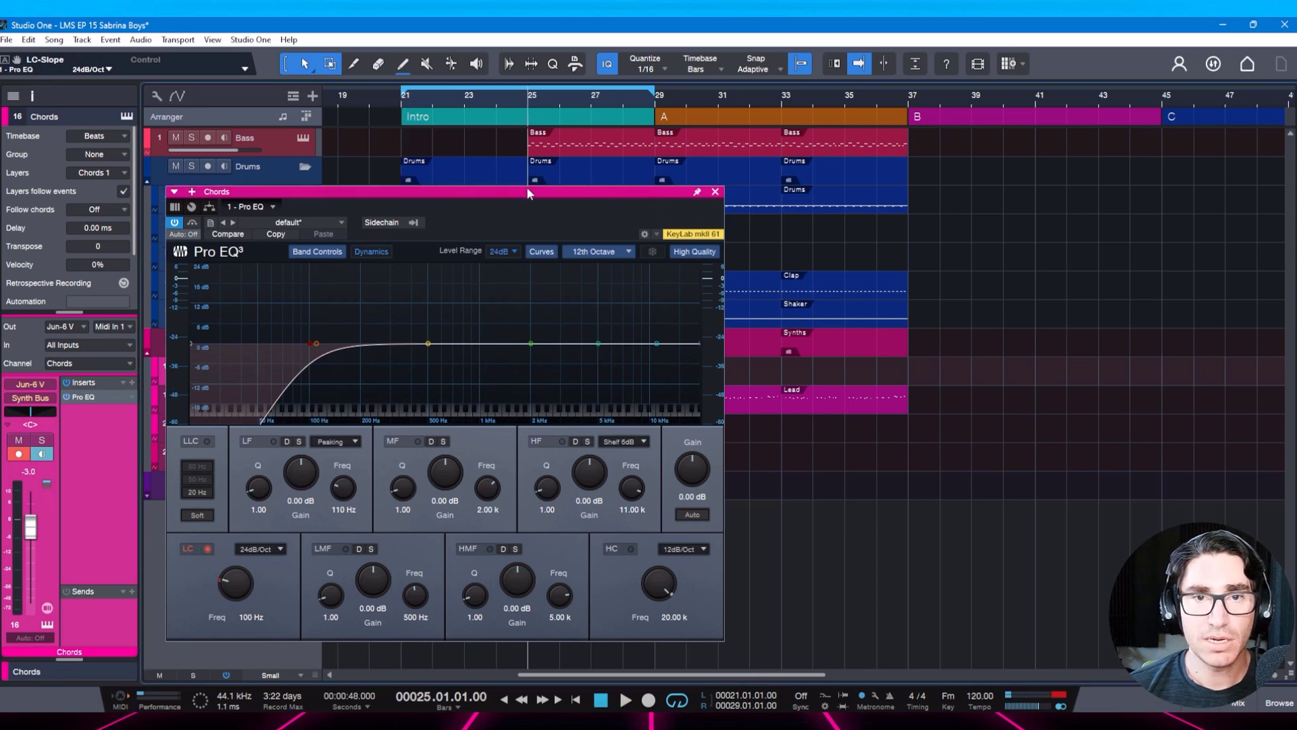
{"action": "left_click_drag", "start_coordinate": [525, 191], "coordinate": [605, 172]}
{"action": "key", "text": "space"}
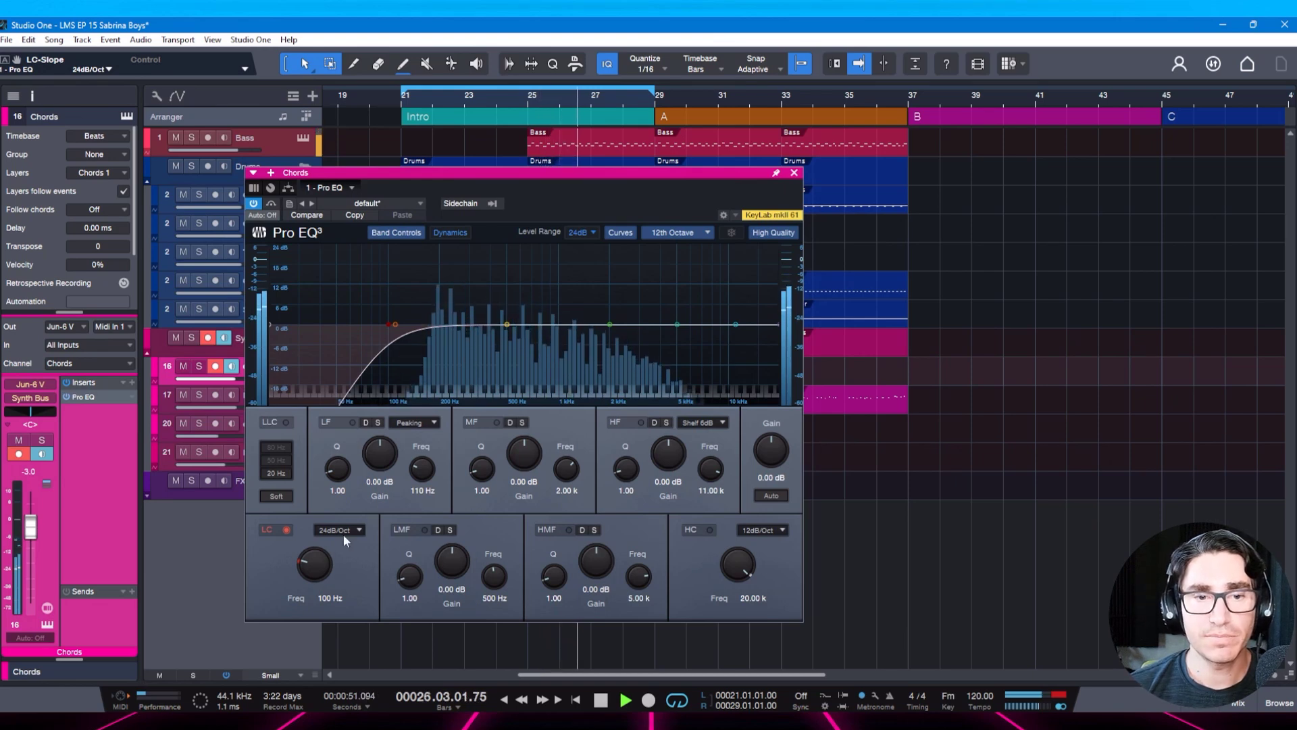
{"action": "mouse_move", "coordinate": [319, 562]}
{"action": "left_mouse_down"}
{"action": "mouse_move", "coordinate": [321, 544]}
{"action": "mouse_move", "coordinate": [317, 560]}
{"action": "left_mouse_up"}
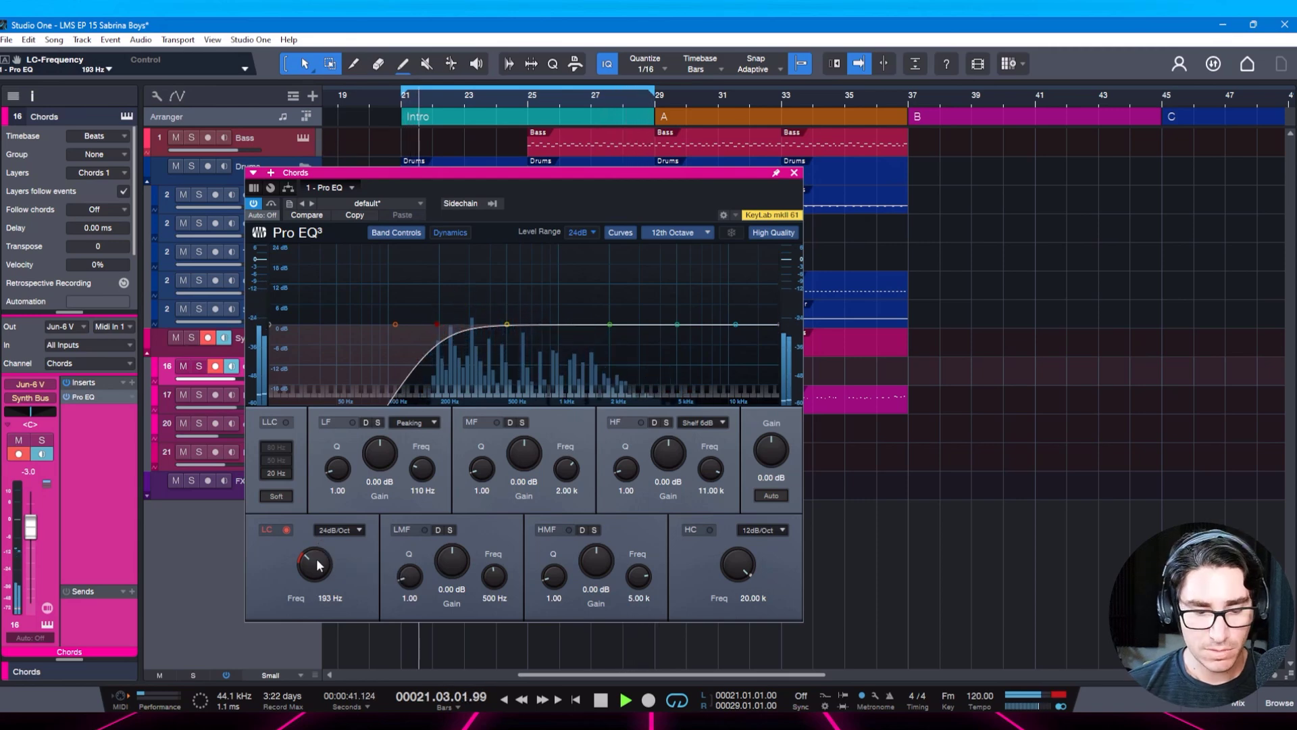
Close the Pro EQ window, play the Intro with the filtered chords and save the song.
{"action": "key", "text": "ctrl+s"}
{"action": "key", "text": "space"}
{"action": "key", "text": "space"}
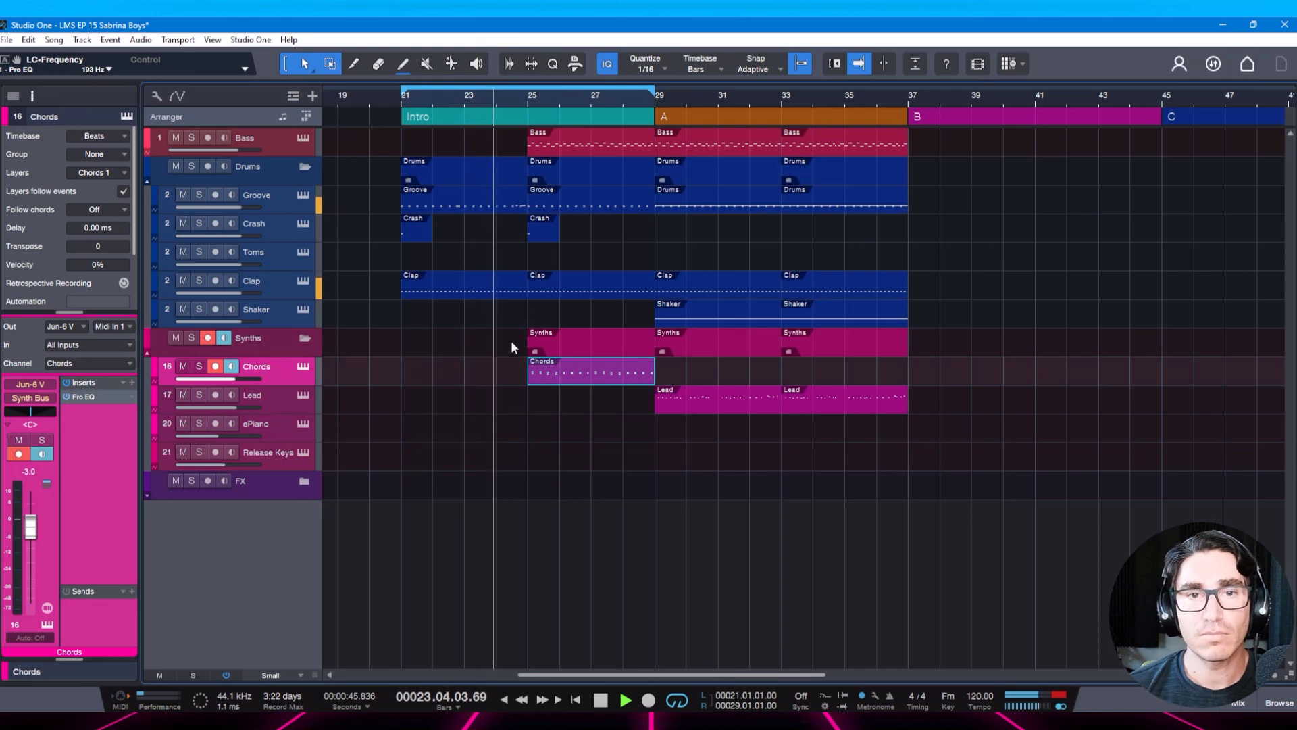
{"action": "key", "text": "ctrl+s"}
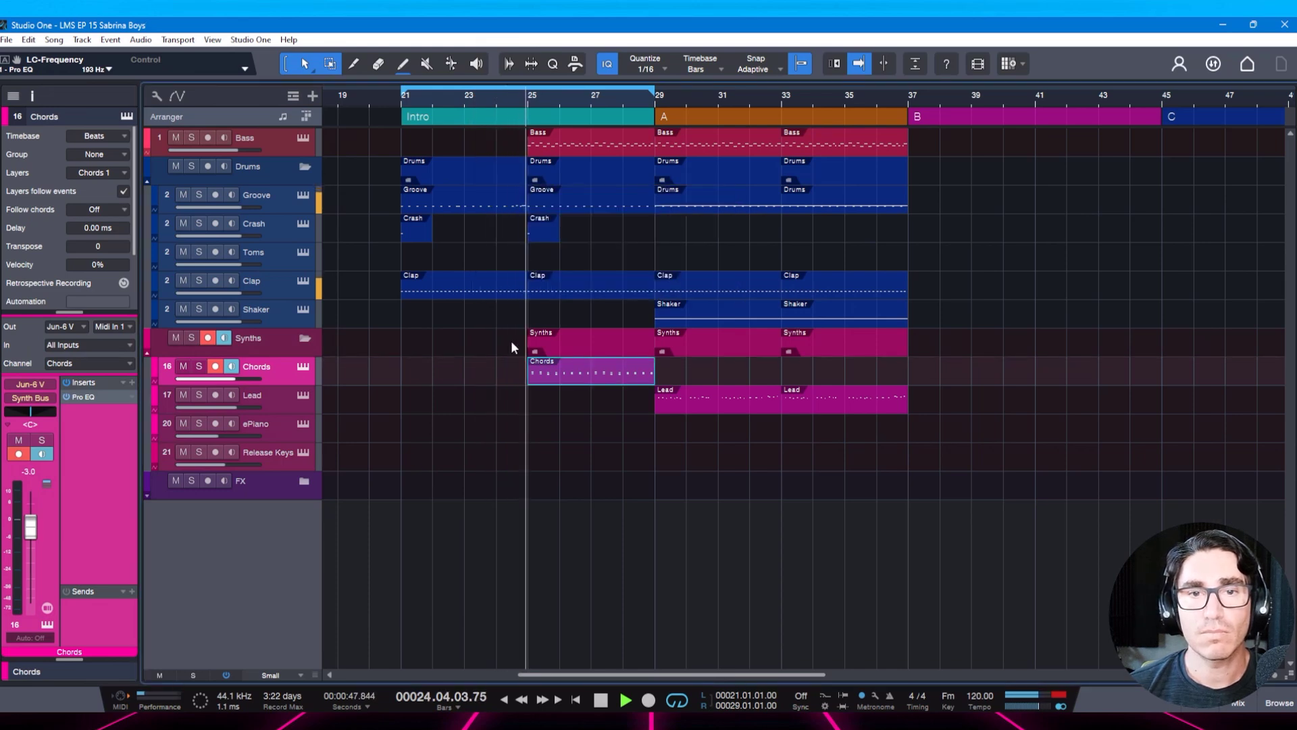
{"action": "key", "text": "space"}
{"action": "key", "text": "space"}
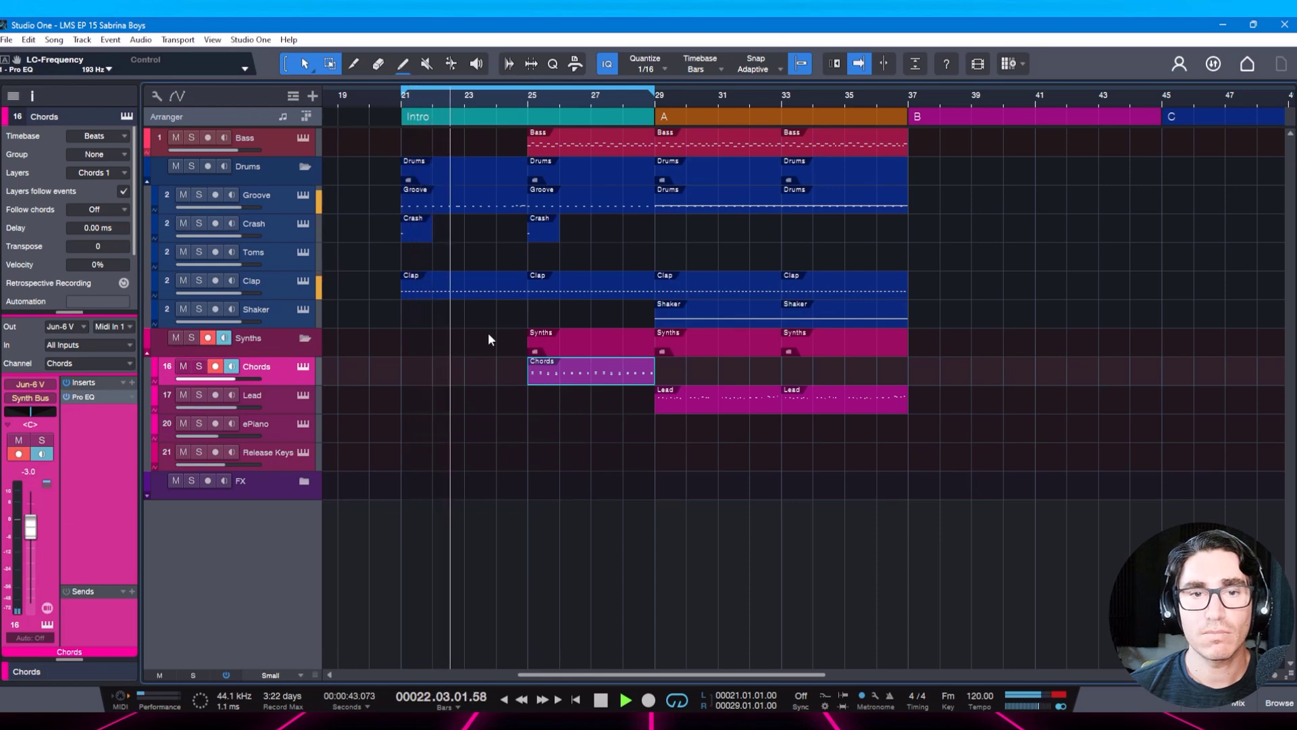
{"action": "key", "text": "space"}
Open the Intro's first Clap clip and add Clap notes a sixteenth after beat 22.4 and a sixteenth before bar 23.
{"action": "double_click", "coordinate": [457, 295]}
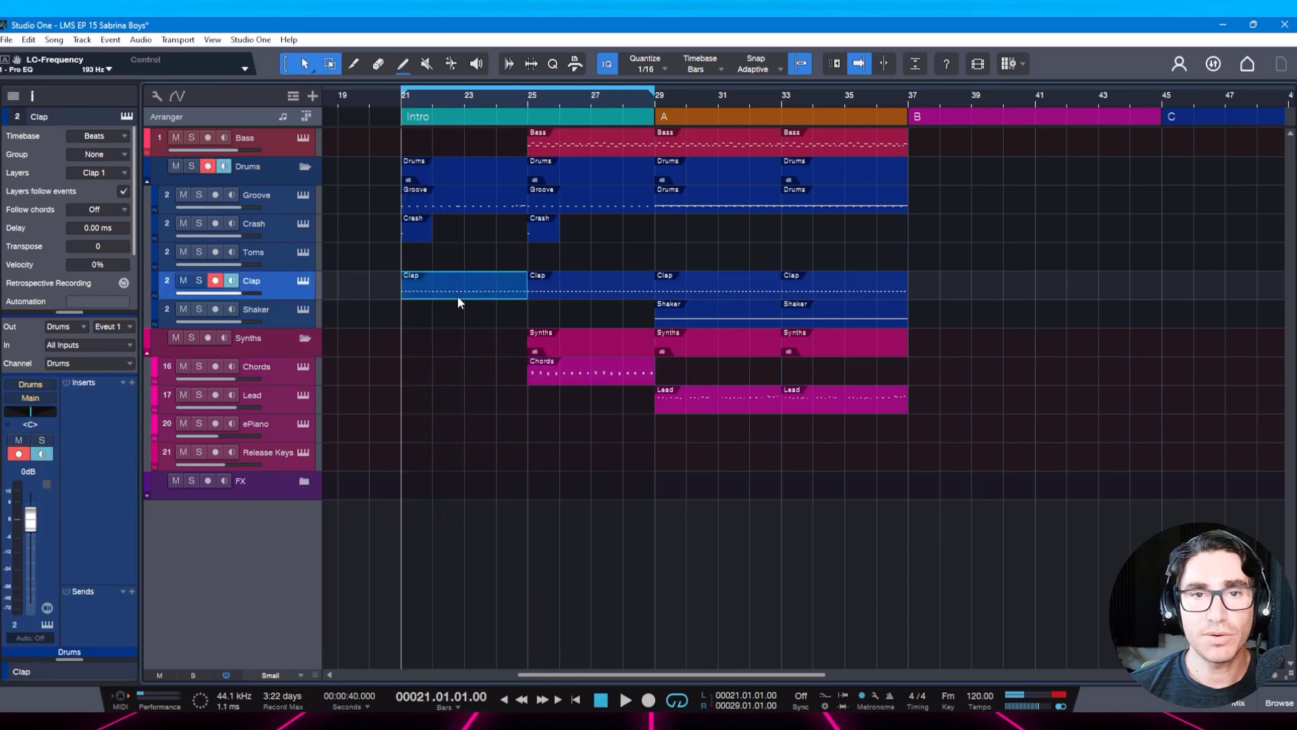
{"action": "left_click_drag", "start_coordinate": [721, 338], "coordinate": [696, 336]}
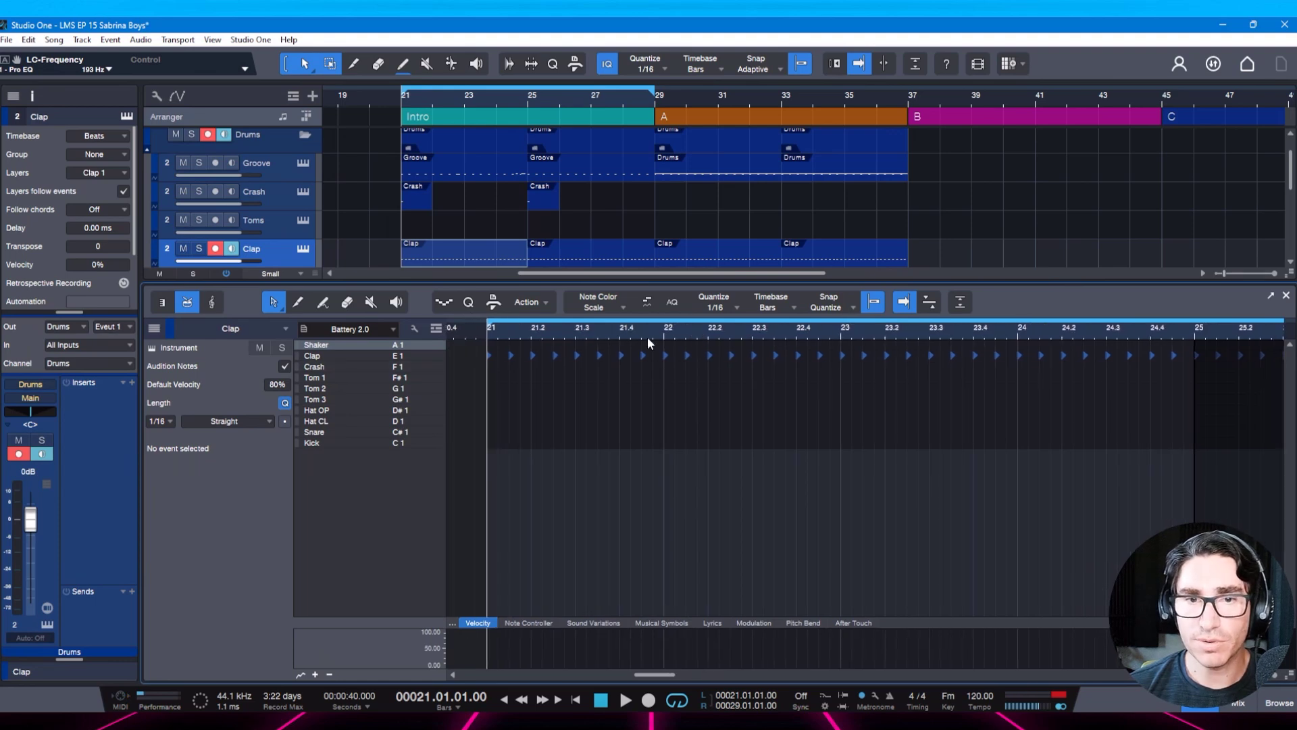
{"action": "key", "text": "space"}
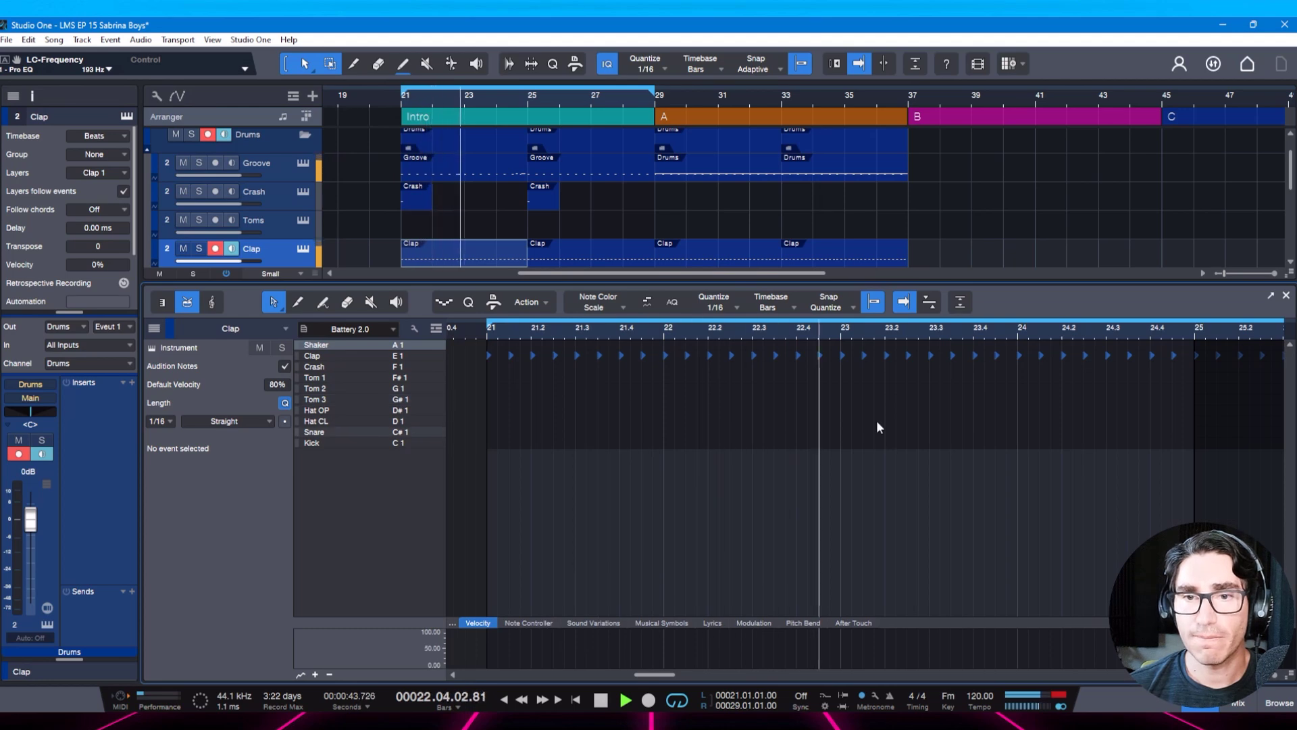
{"action": "key", "text": "space"}
{"action": "left_click", "coordinate": [810, 355]}
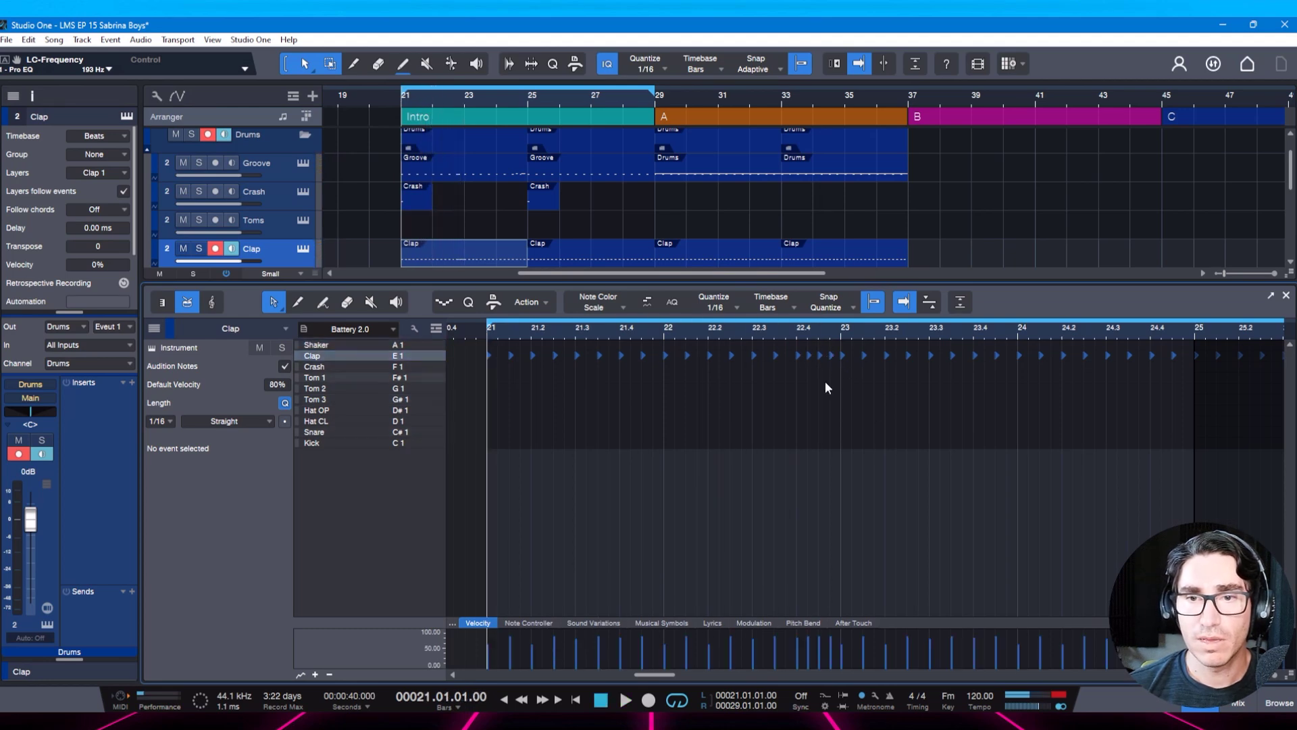
Audition the added Clap notes from the start of the Intro and save the song.
{"action": "key", "text": "space"}
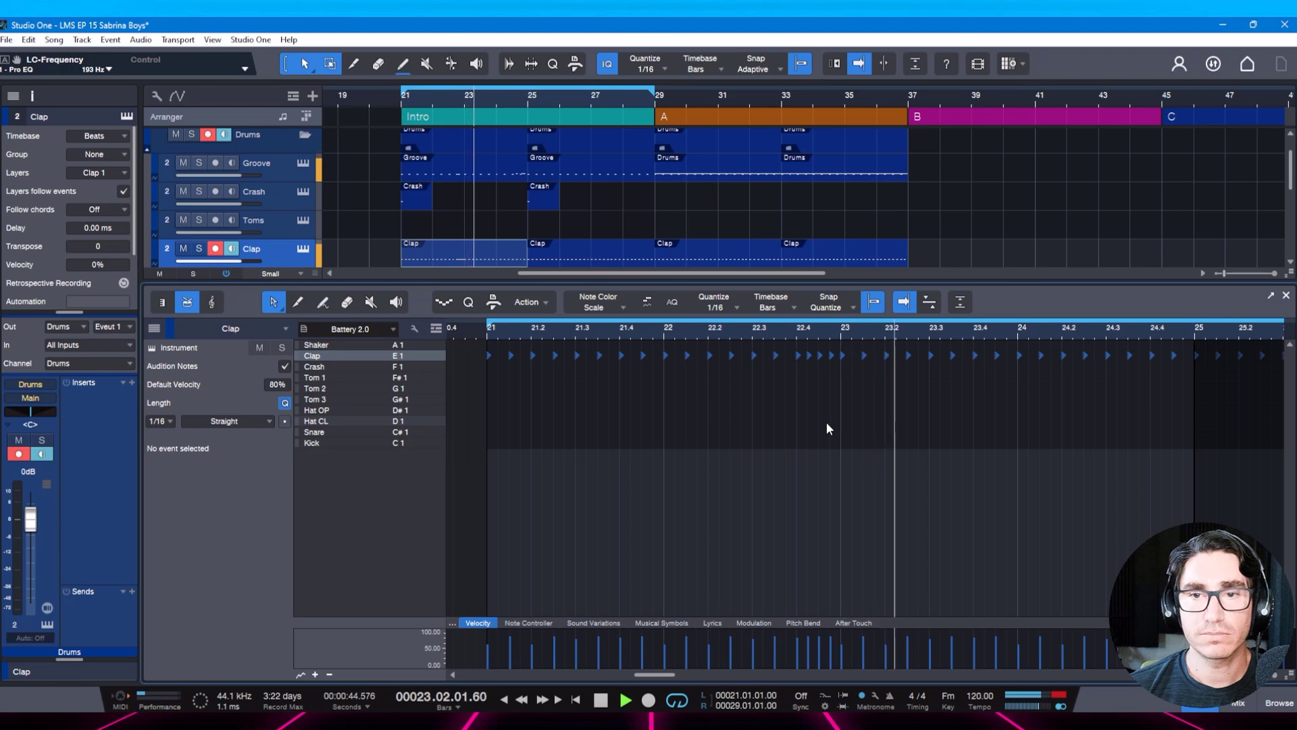
{"action": "key", "text": "space"}
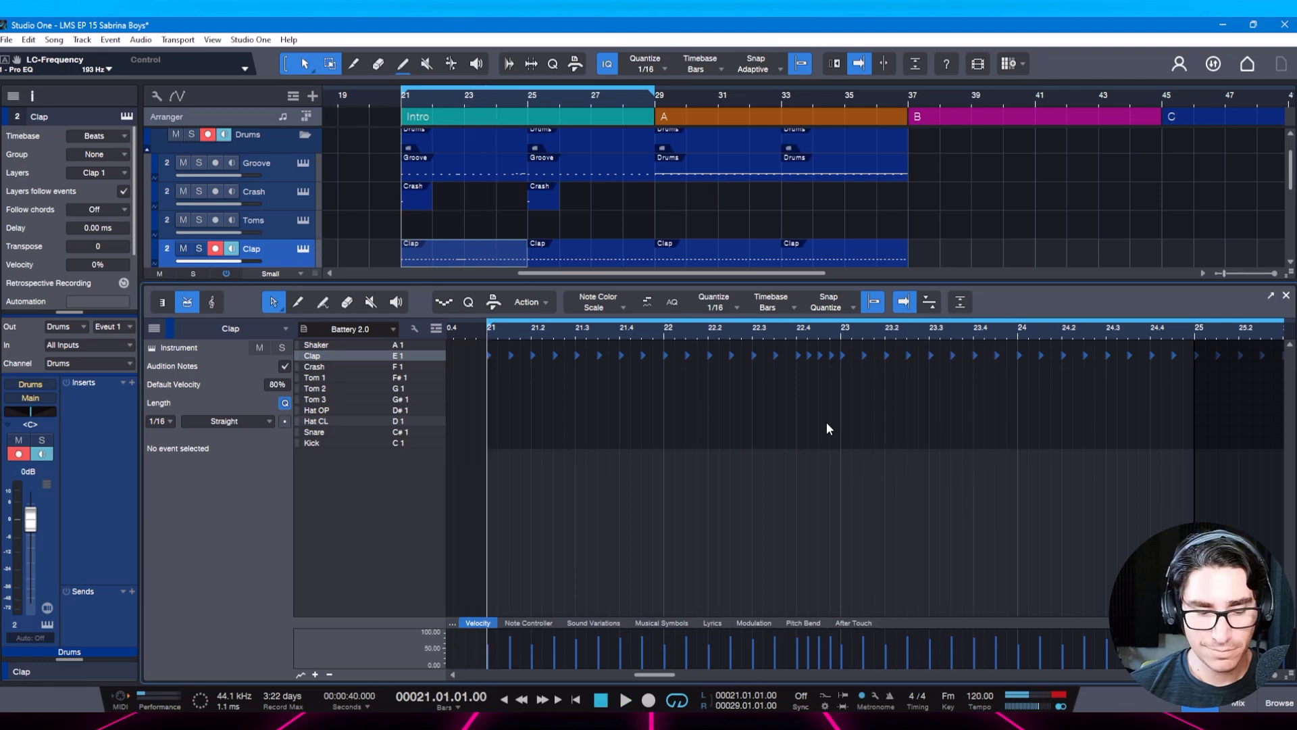
{"action": "key", "text": "ctrl+s"}
{"action": "key", "text": "space"}
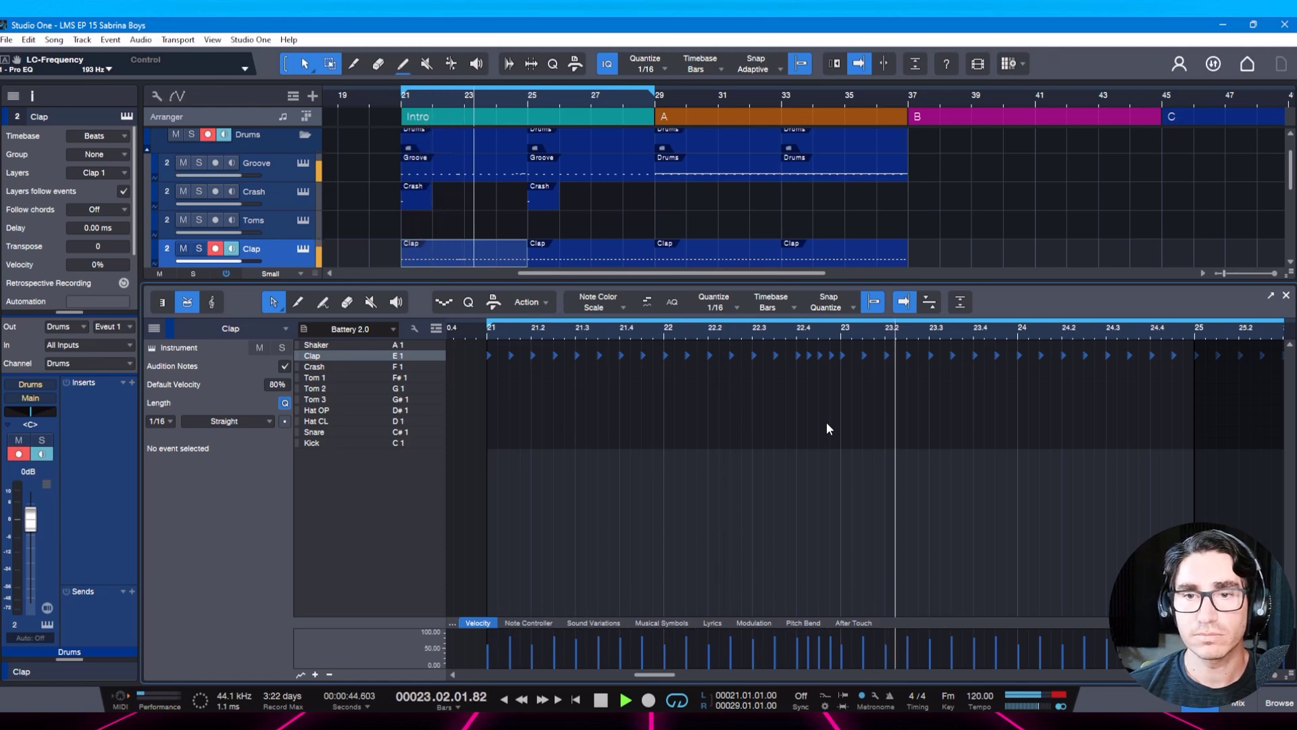
Delete the Clap note on beat 22.4 and play the clip again.
{"action": "key", "text": "space"}
{"action": "left_click", "coordinate": [800, 354]}
{"action": "key", "text": "Delete"}
{"action": "key", "text": "space"}
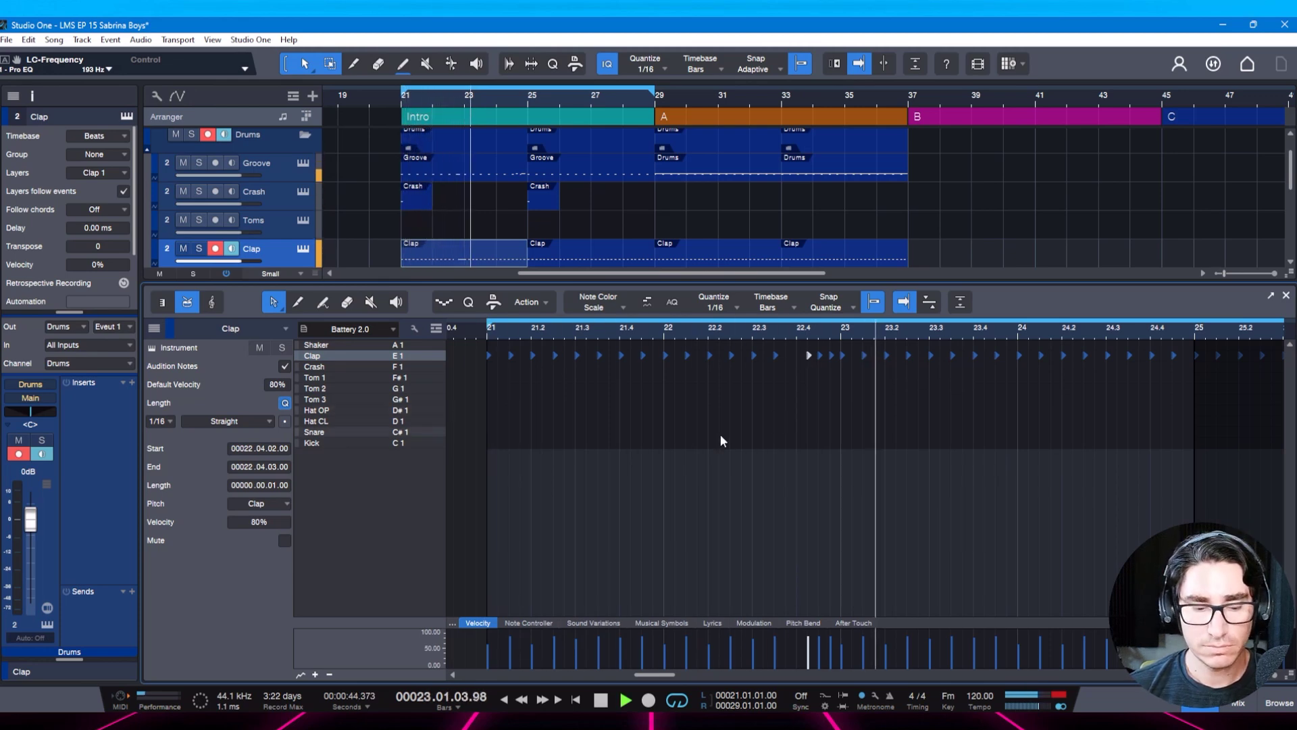
Close the drum editor, save the song with the new clap fill and stop playback.
{"action": "key", "text": "F2"}
{"action": "key", "text": "ctrl+s"}
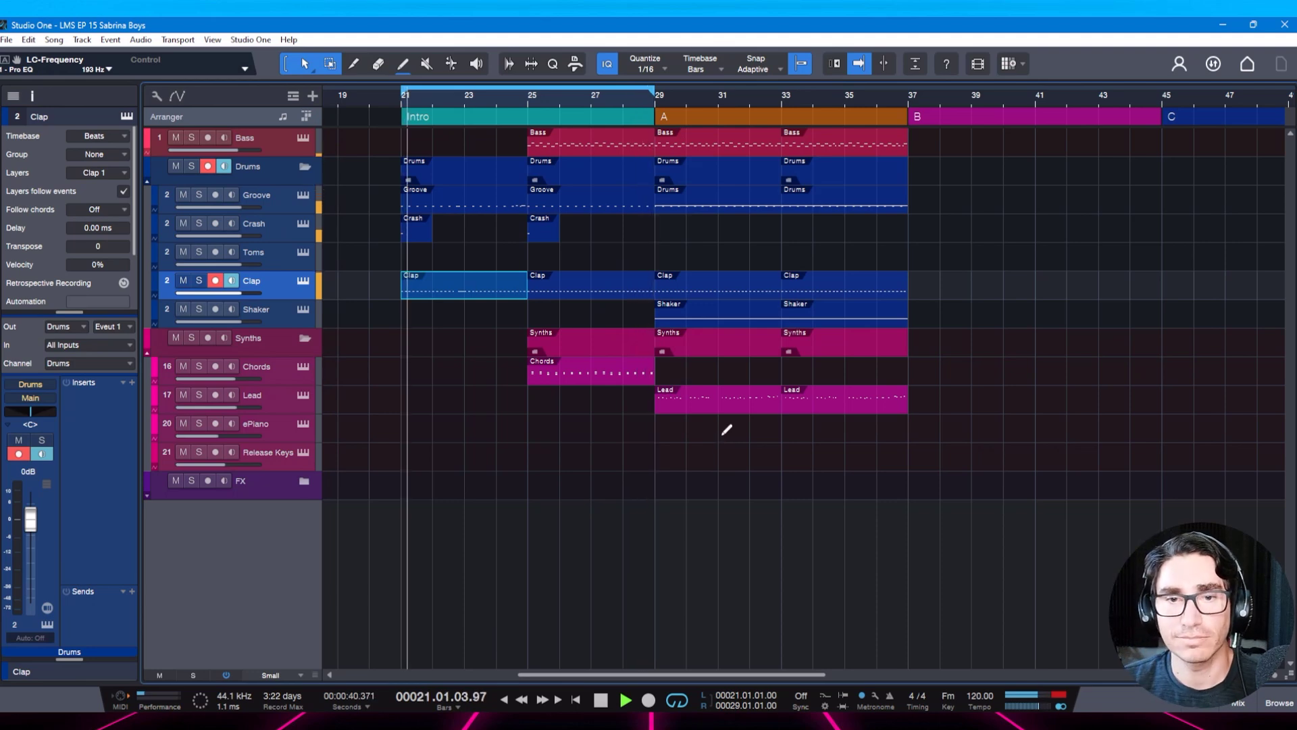
{"action": "key", "text": "space"}
Turn off looping and play from bar 28 to hear the transition into section A.
{"action": "left_click", "coordinate": [621, 100]}
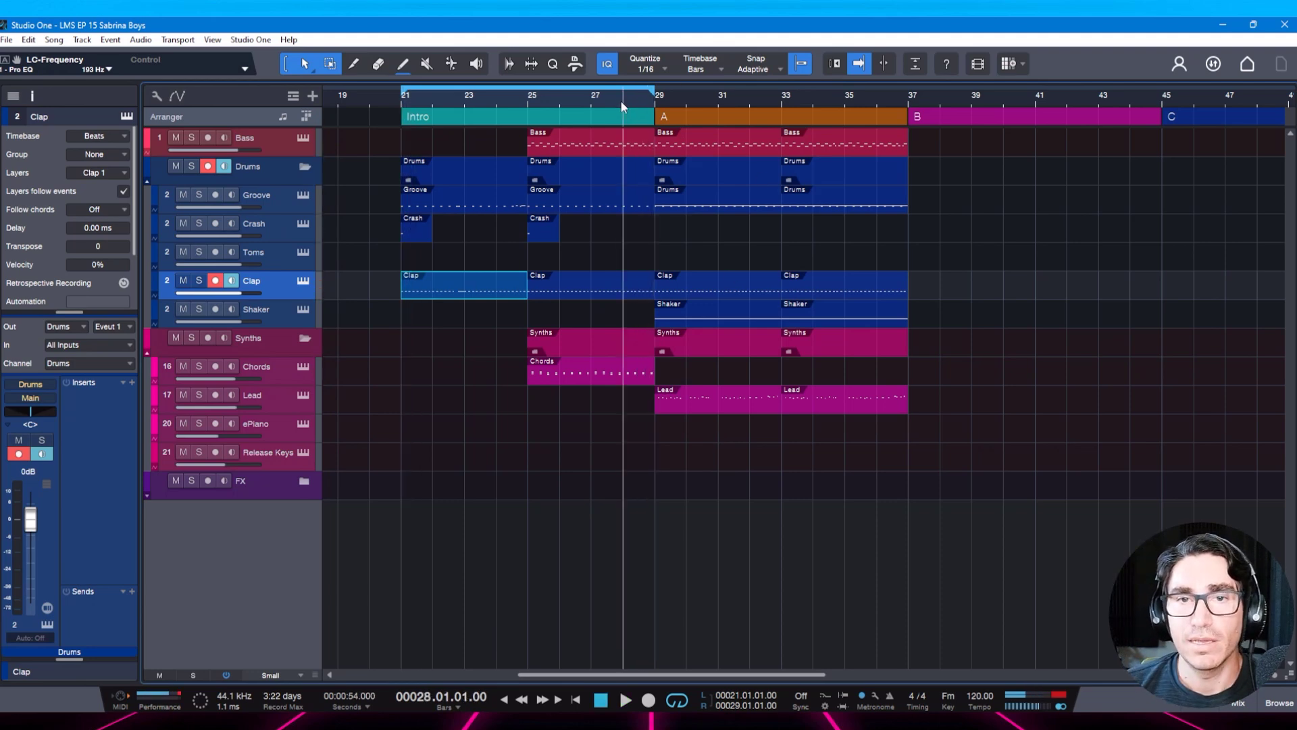
{"action": "key", "text": "slash"}
{"action": "key", "text": "space"}
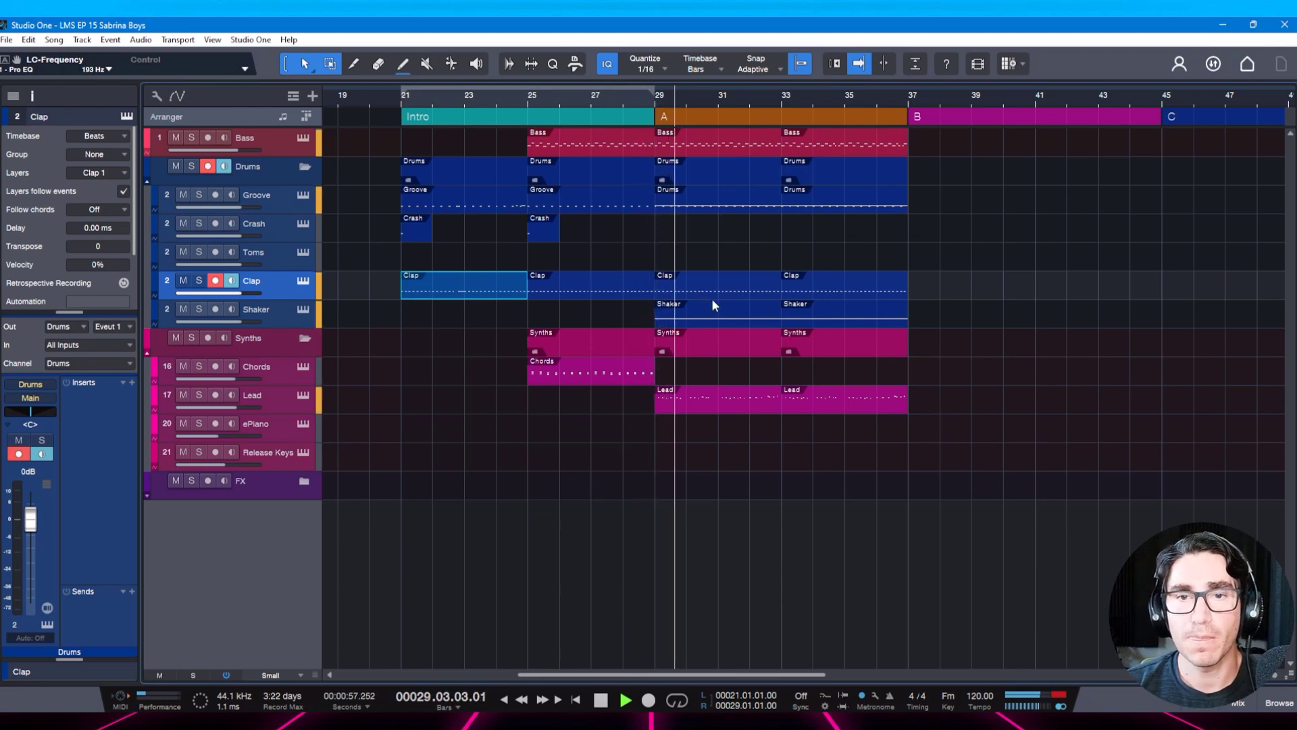
{"action": "key", "text": "space"}
Copy the Intro's second Crash clip to the start of section A at bar 29 and play the transition.
{"action": "double_click", "coordinate": [539, 233]}
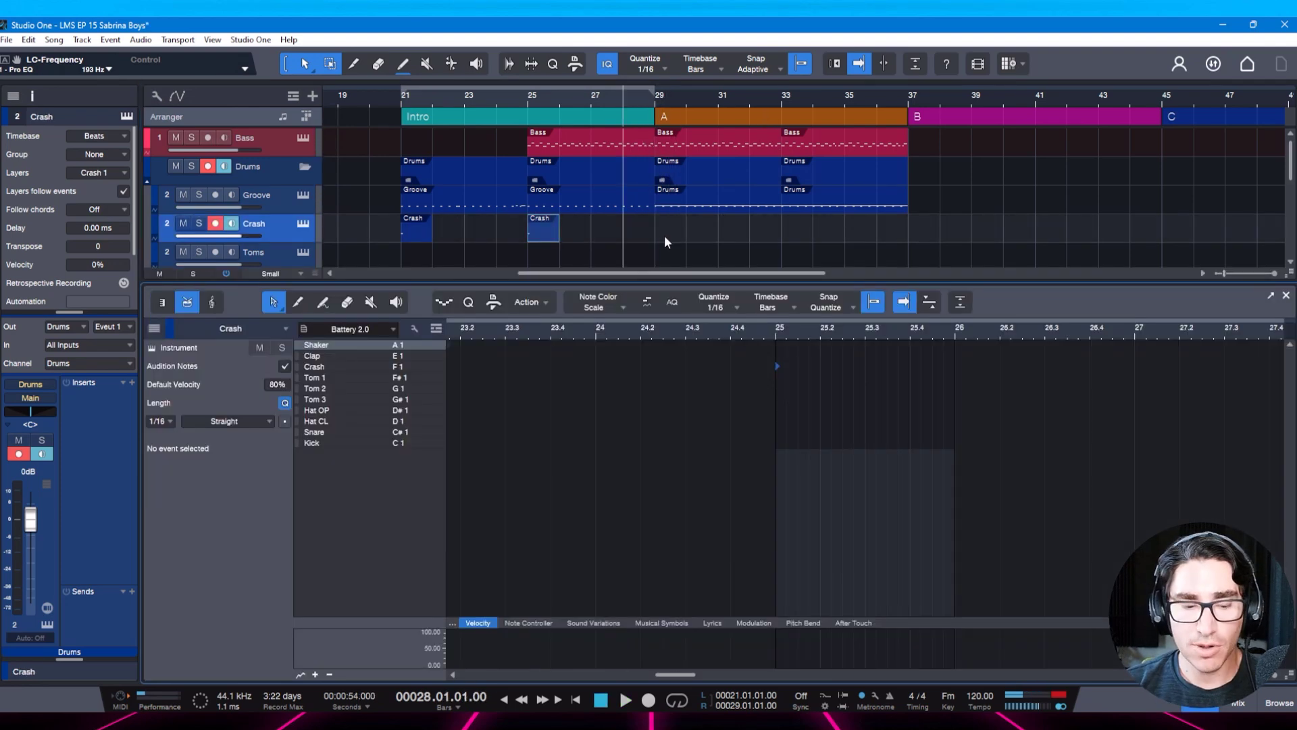
{"action": "key", "text": "F2"}
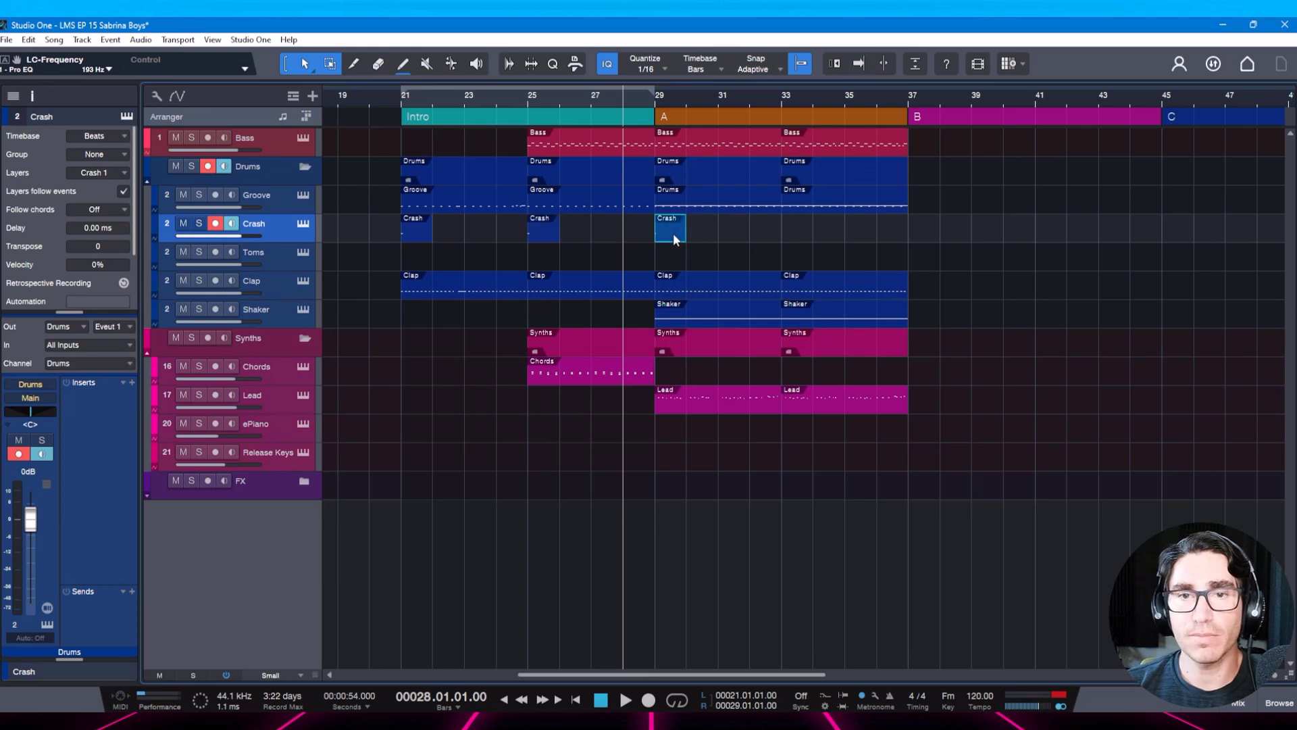
{"action": "key", "text": "f"}
{"action": "key", "text": "space"}
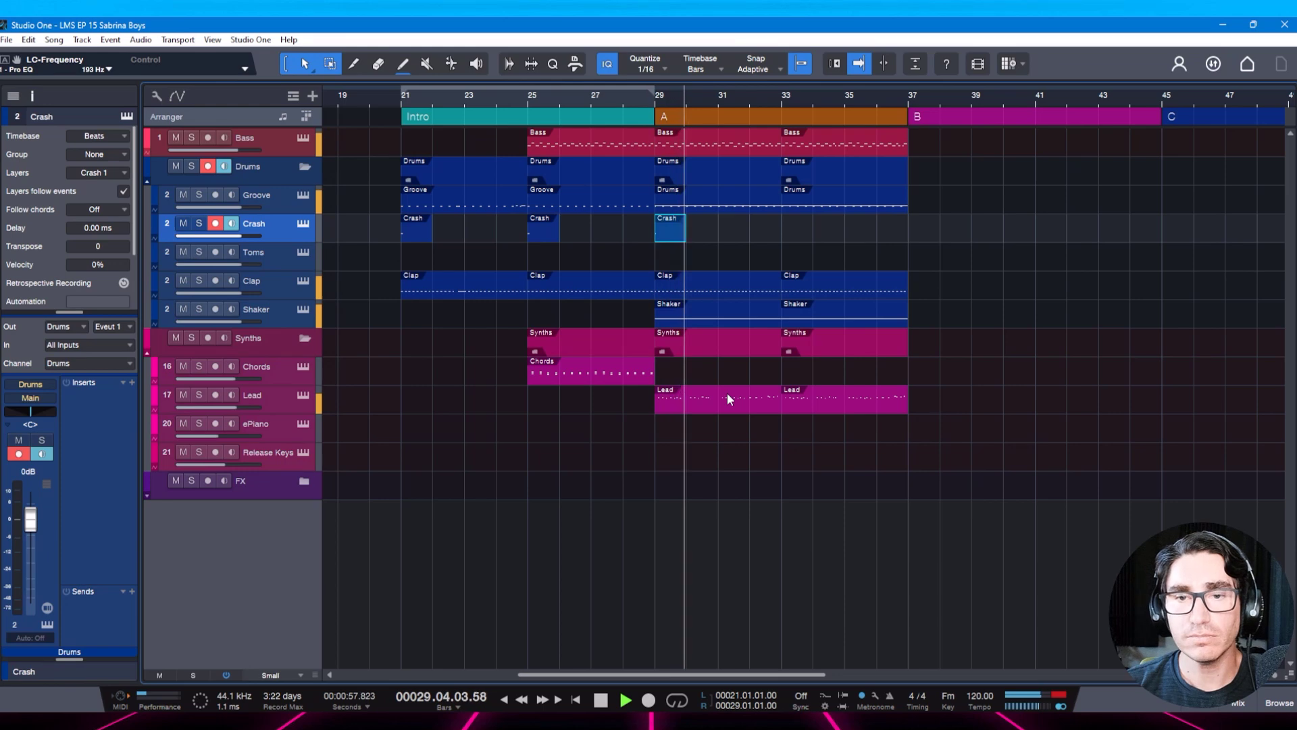
{"action": "key", "text": "space"}
Duplicate the Intro's Chords clip twice so that the copies fill section A from bar 29 to bar 37.
{"action": "left_click", "coordinate": [618, 372]}
{"action": "key", "text": "d"}
{"action": "key", "text": "d"}
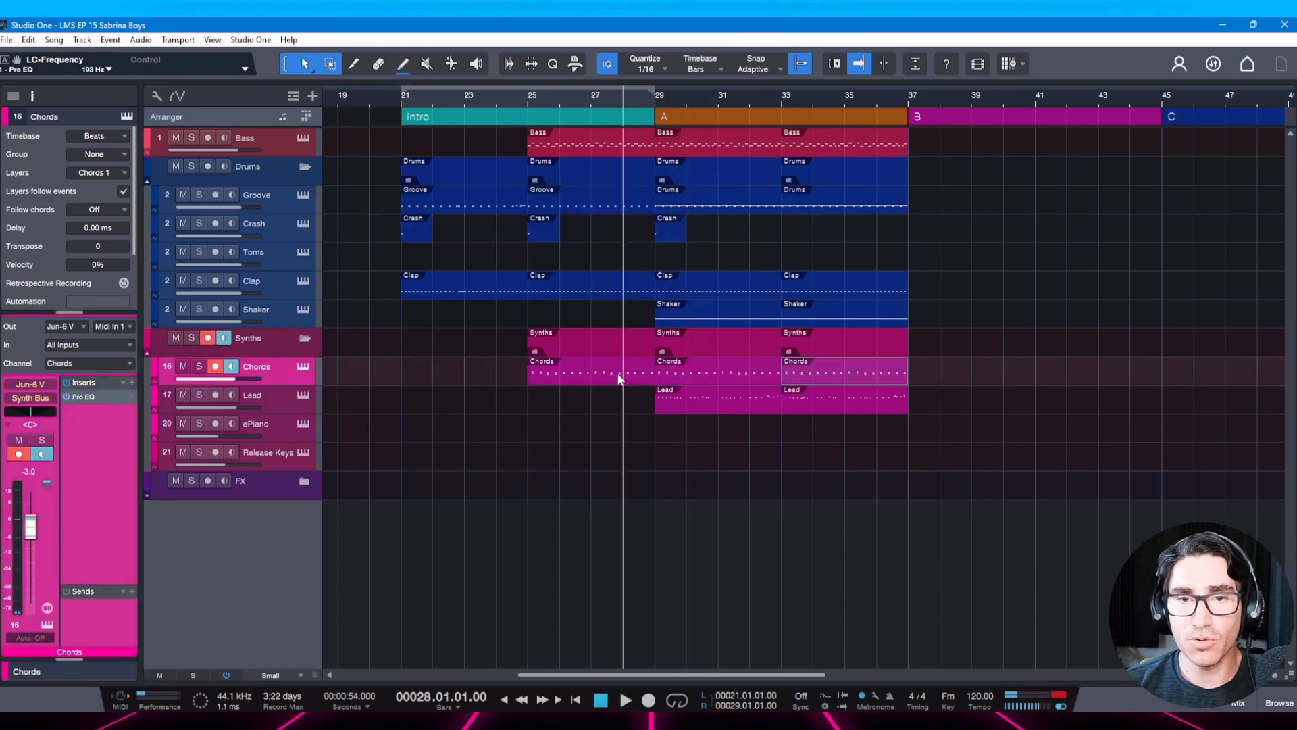
Copy the Release Keys clip from the second reference section to bar 29 so it fills section A, and save the song.
{"action": "left_click", "coordinate": [276, 430]}
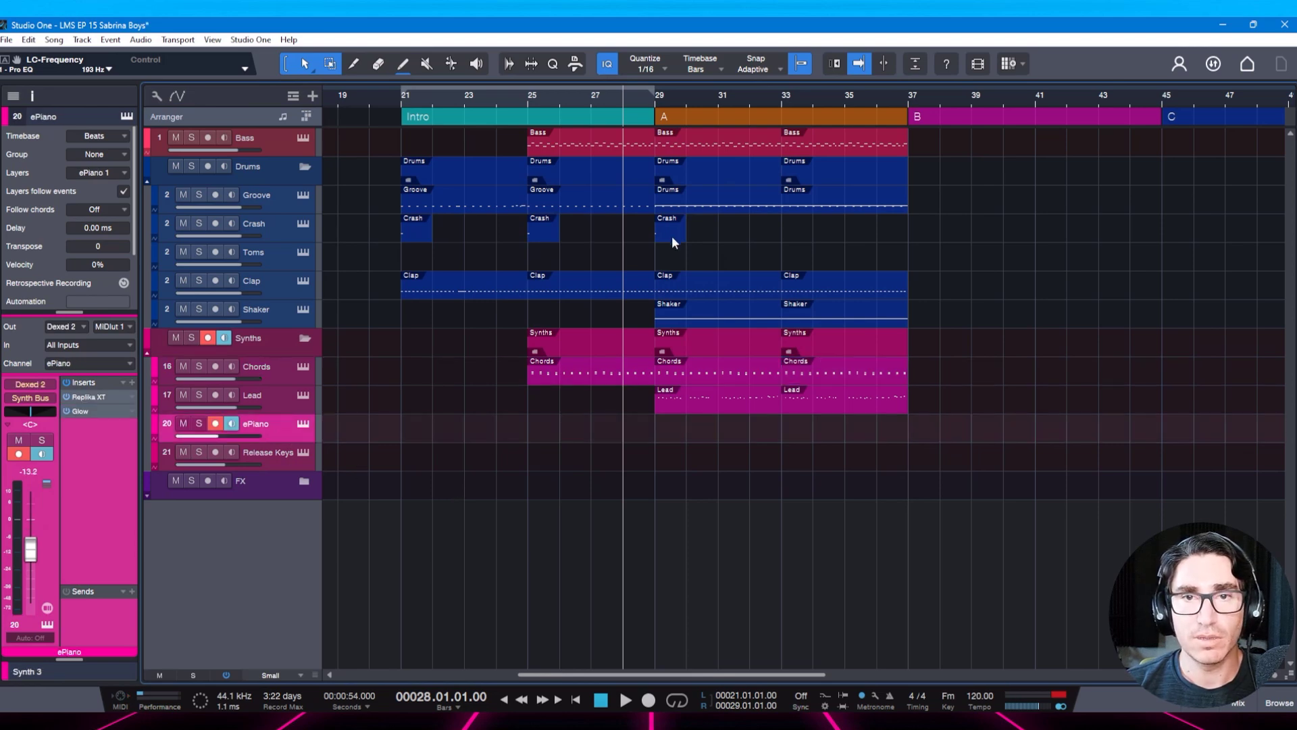
{"action": "scroll", "coordinate": [541, 483], "scroll_direction": "up", "scroll_amount": 2}
{"action": "scroll", "coordinate": [542, 483], "scroll_direction": "down", "scroll_amount": 5}
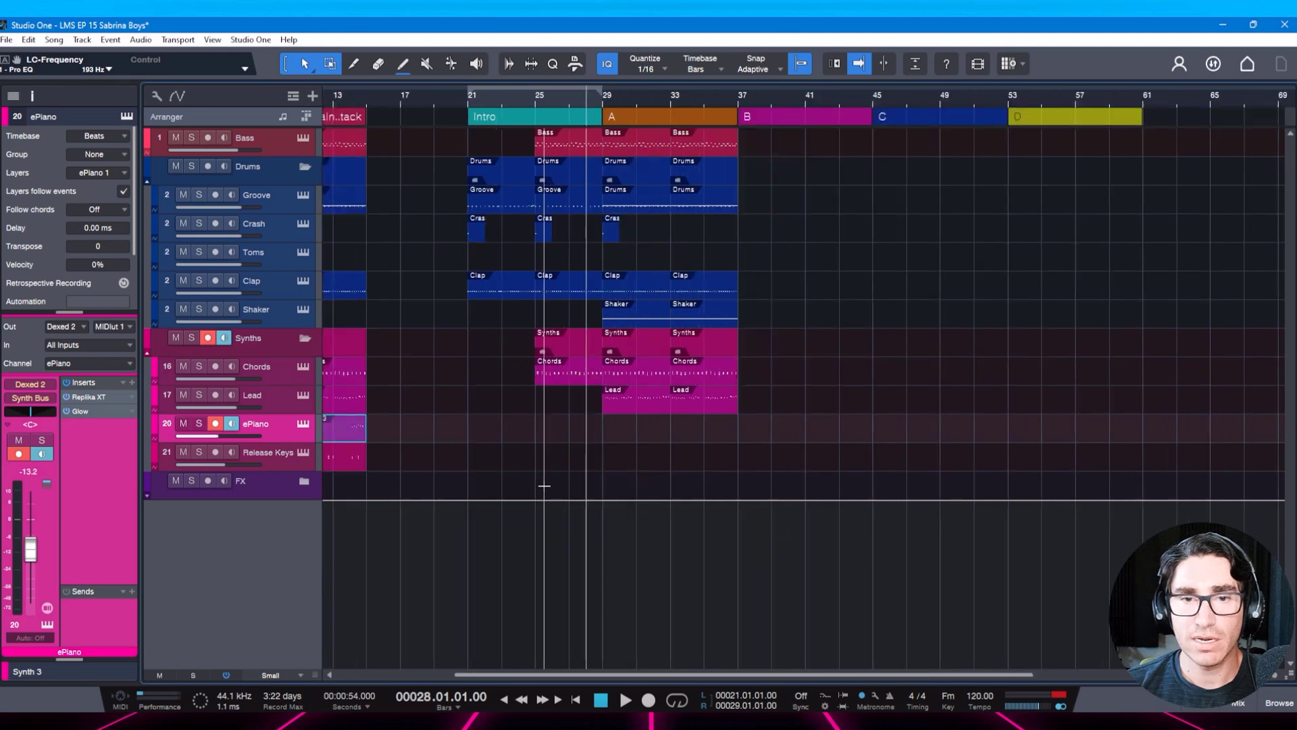
{"action": "scroll", "coordinate": [405, 503], "scroll_direction": "left", "scroll_amount": 4}
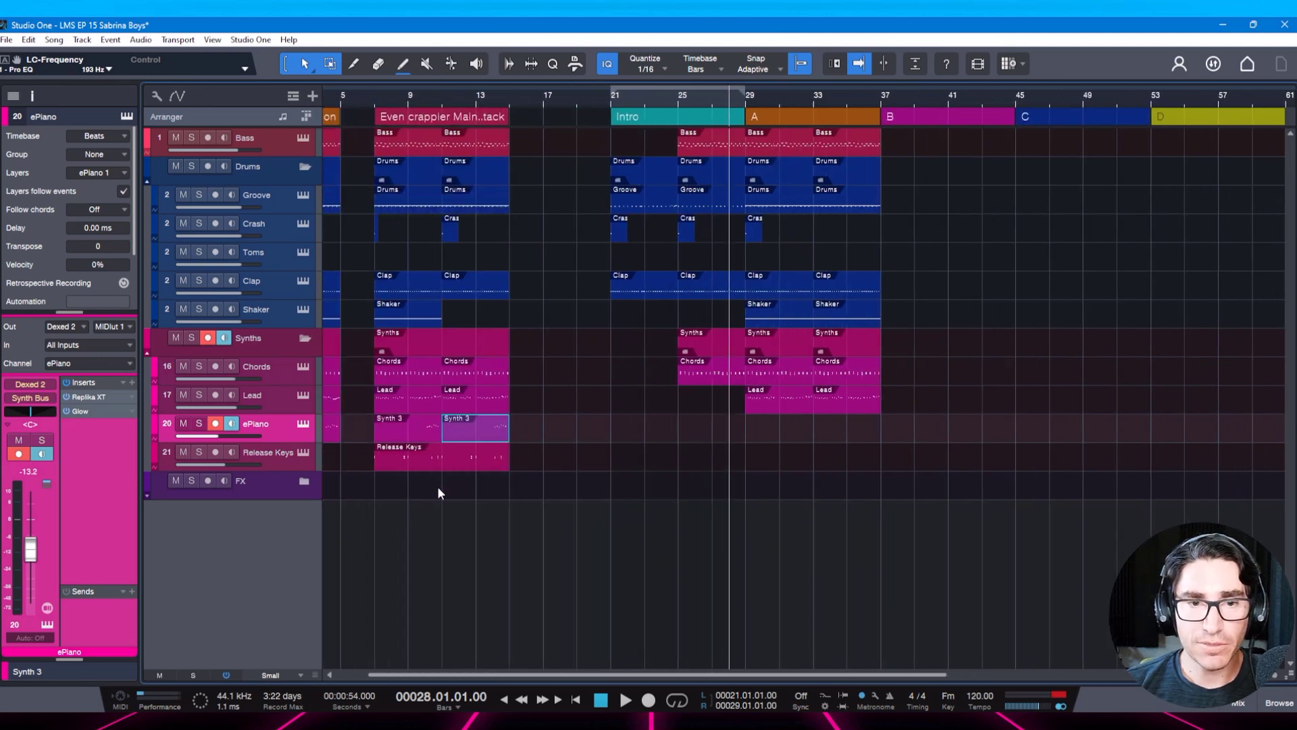
{"action": "left_click", "coordinate": [451, 465]}
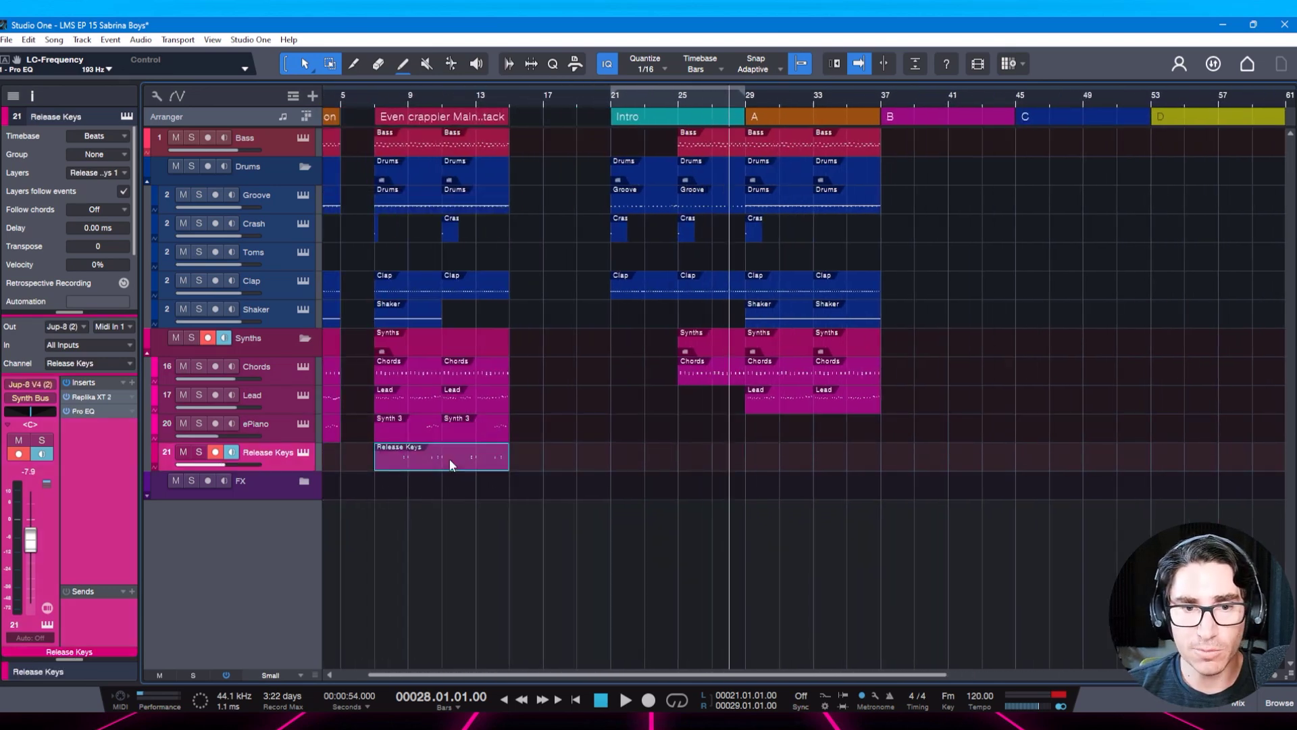
{"action": "left_click_drag", "start_coordinate": [450, 462], "coordinate": [826, 471]}
{"action": "key", "text": "ctrl+s"}
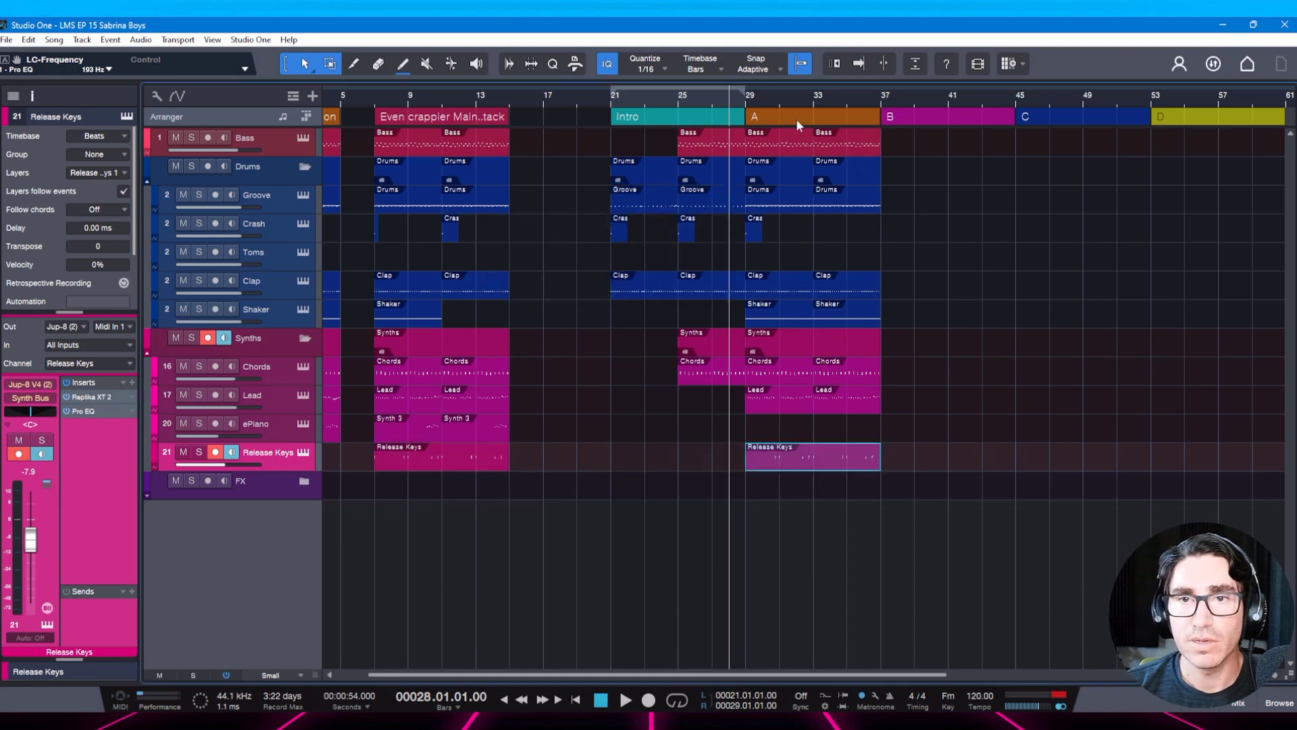
Examine the Lead clip's notes in the first reference section, play them from bar 4, and close the note editor.
{"action": "left_click_drag", "start_coordinate": [768, 108], "coordinate": [797, 99]}
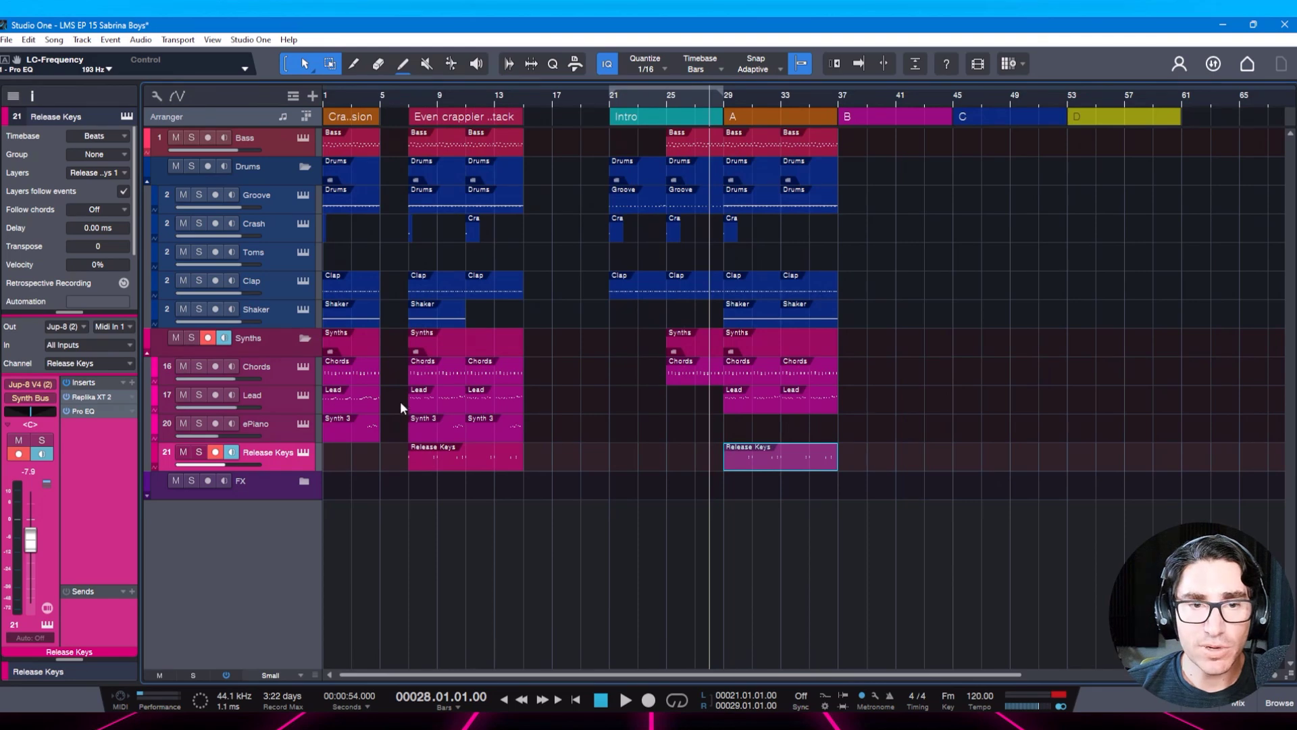
{"action": "left_click", "coordinate": [359, 100]}
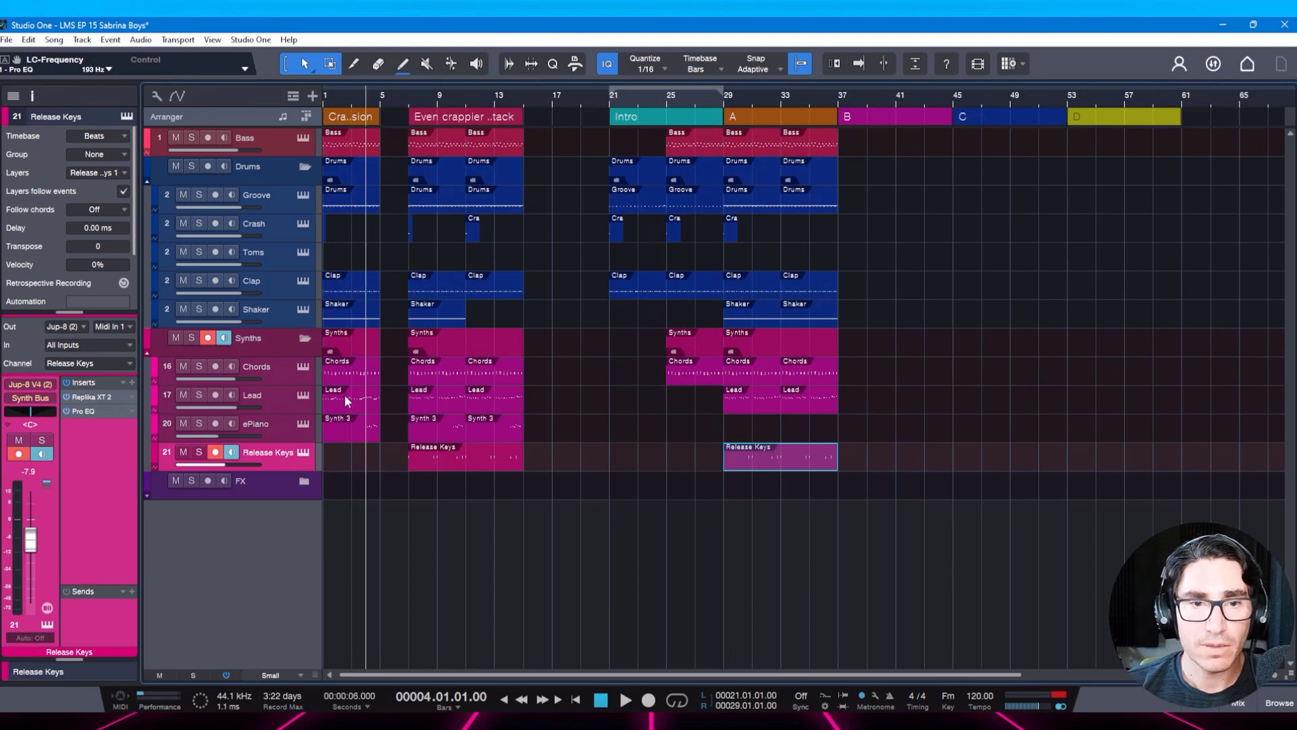
{"action": "double_click", "coordinate": [363, 403]}
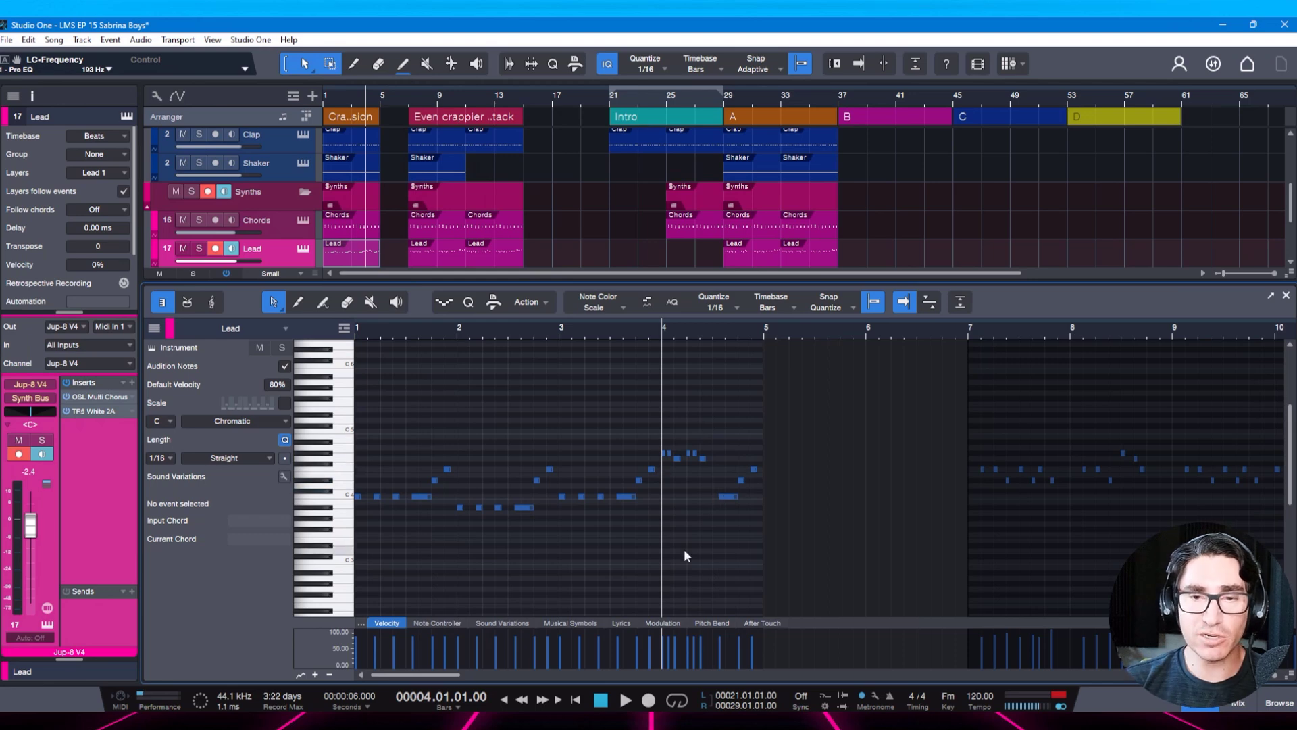
{"action": "key", "text": "space"}
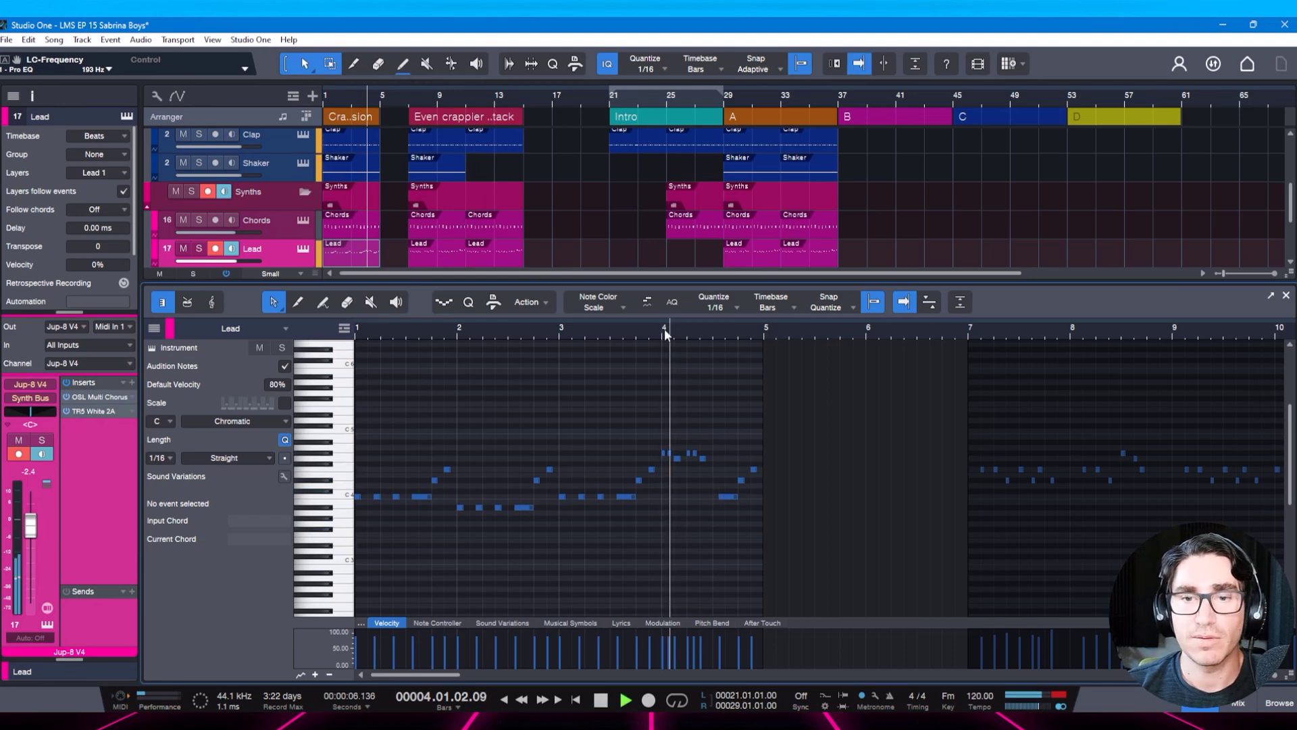
{"action": "key", "text": "space"}
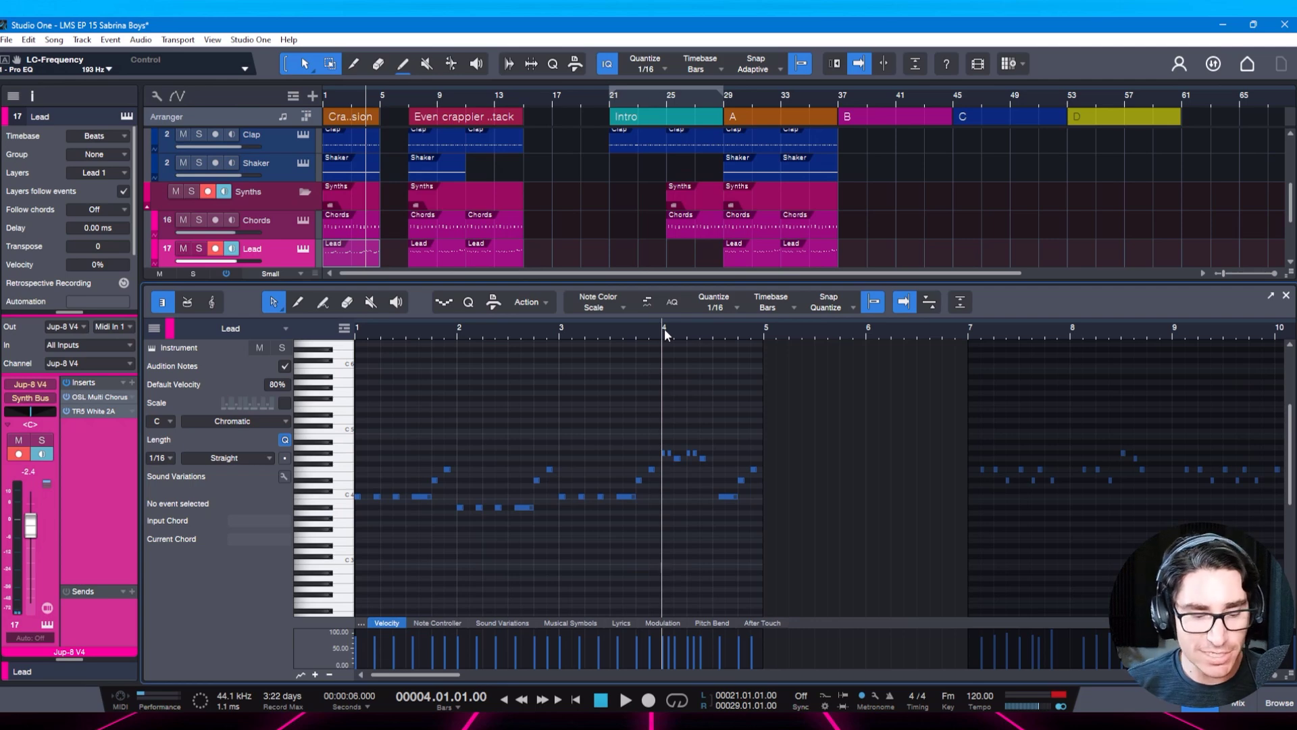
{"action": "key", "text": "F2"}
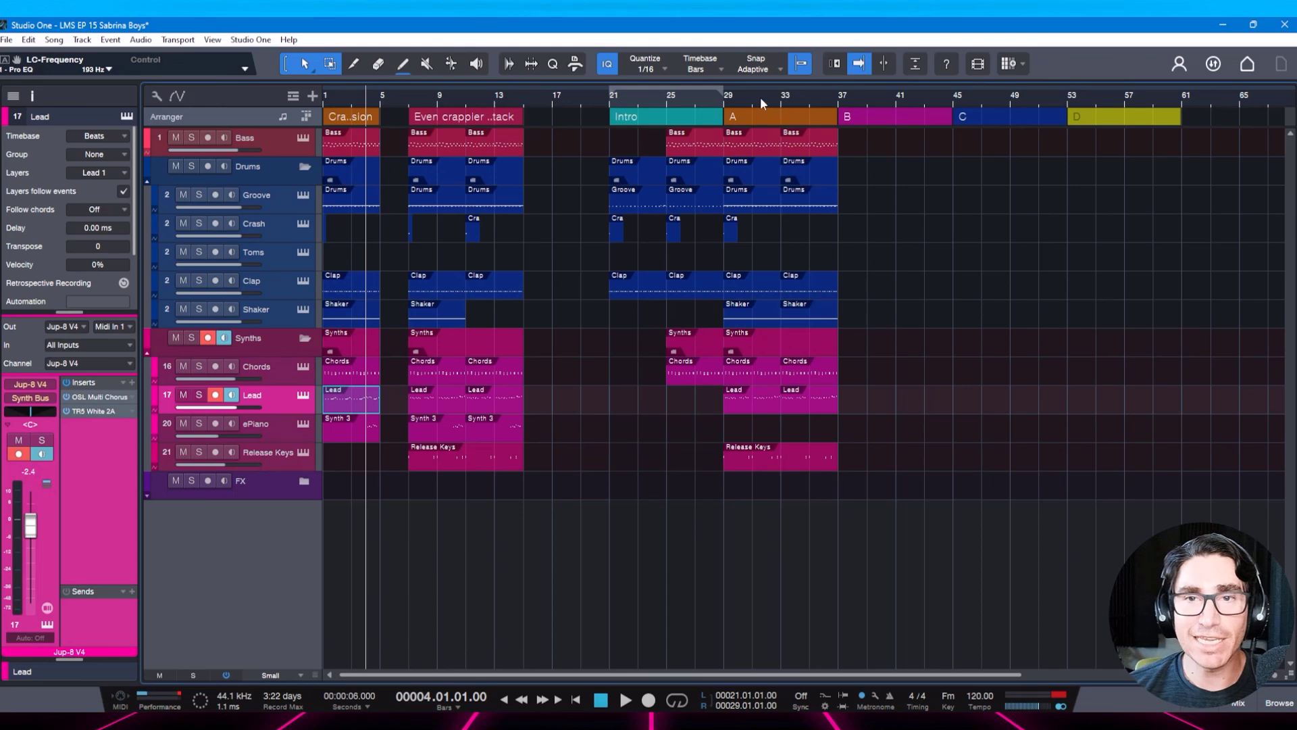
Play the Intro's transition into section A from bar 28 and again from bar 27.3, and save the song.
{"action": "left_click_drag", "start_coordinate": [762, 104], "coordinate": [754, 106]}
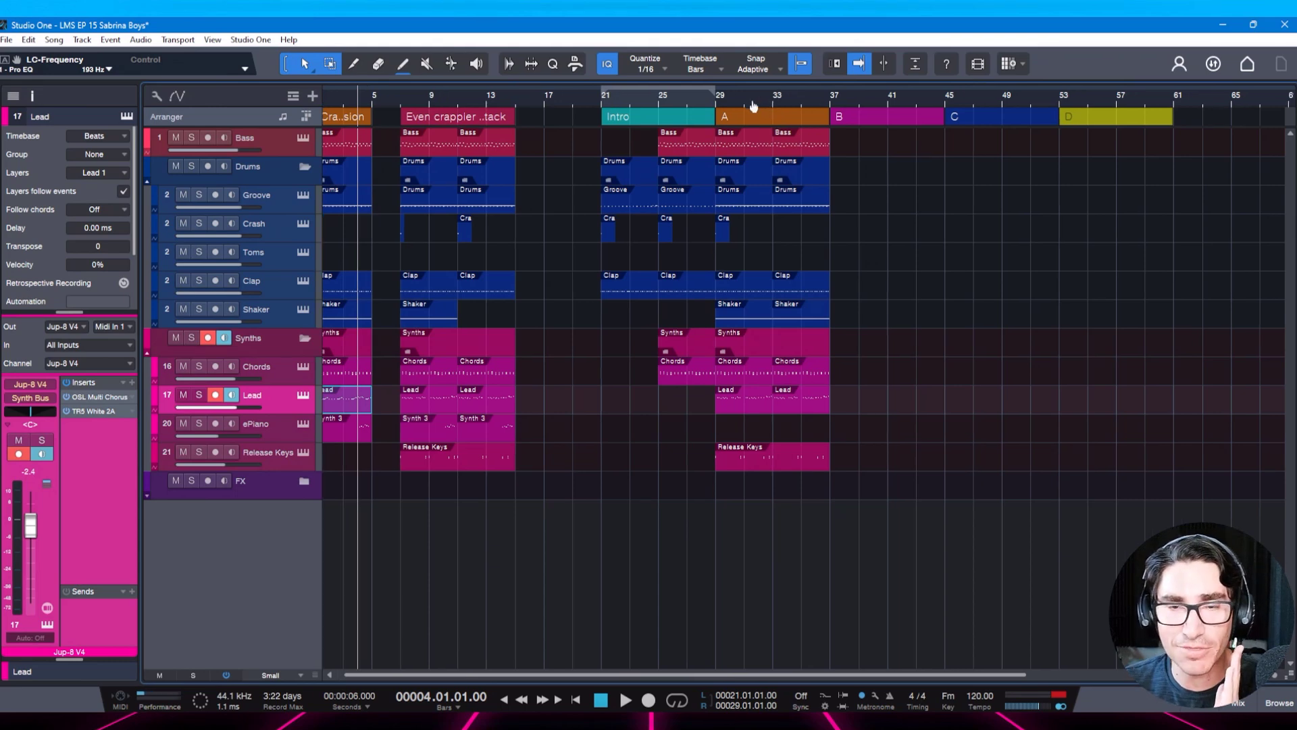
{"action": "left_click", "coordinate": [696, 100]}
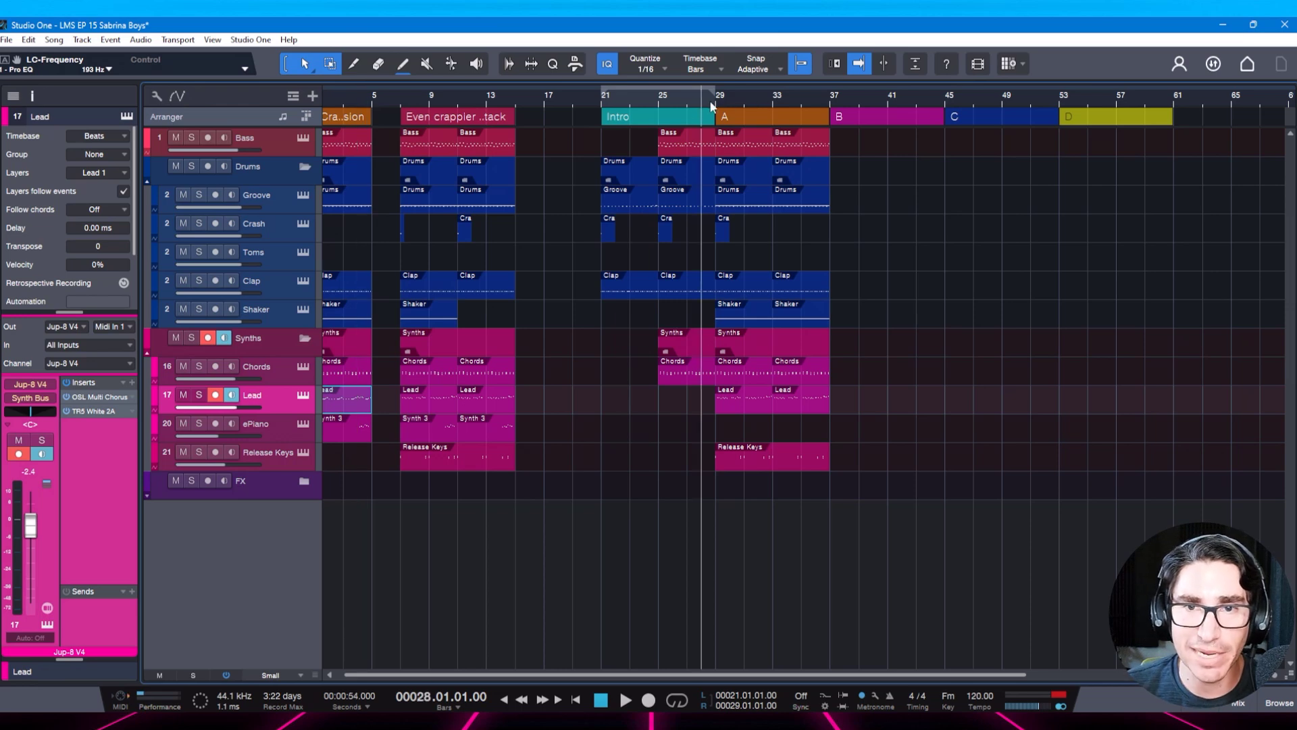
{"action": "left_click_drag", "start_coordinate": [748, 96], "coordinate": [737, 112]}
{"action": "key", "text": "space"}
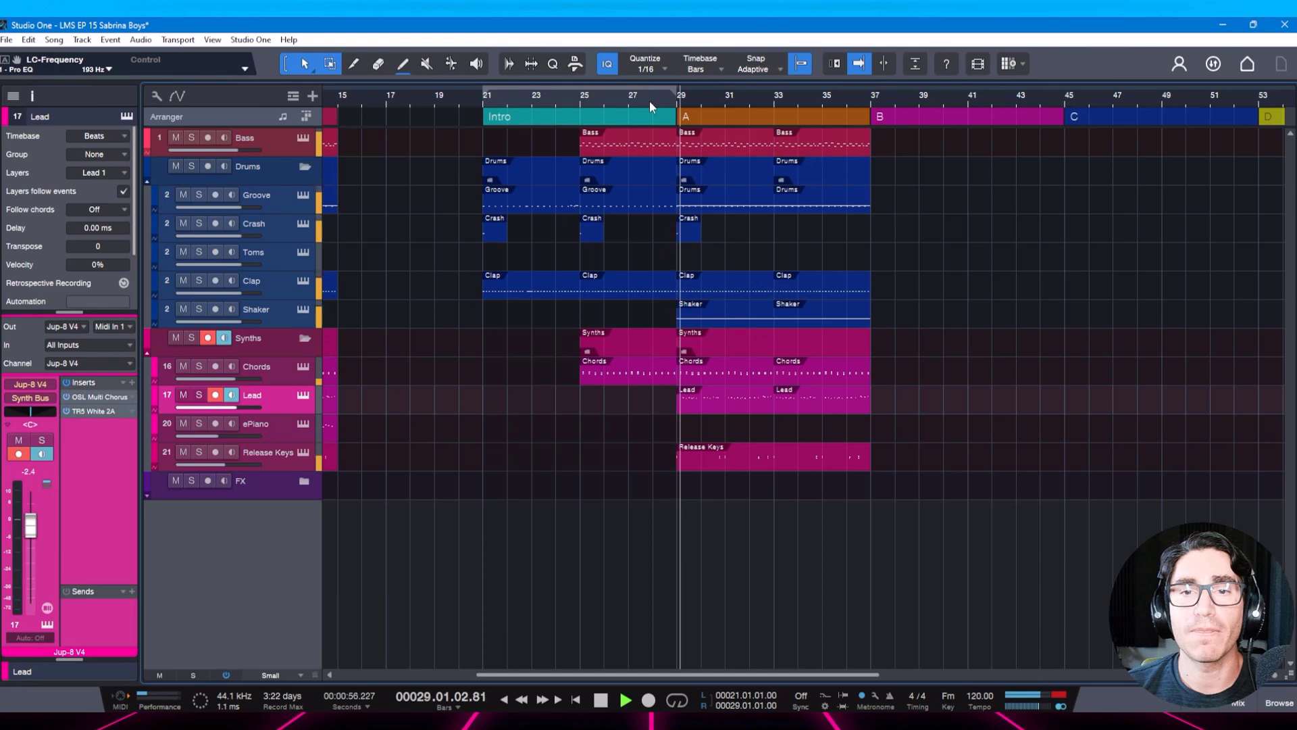
{"action": "key", "text": "space"}
{"action": "left_click", "coordinate": [641, 98]}
{"action": "key", "text": "ctrl+s"}
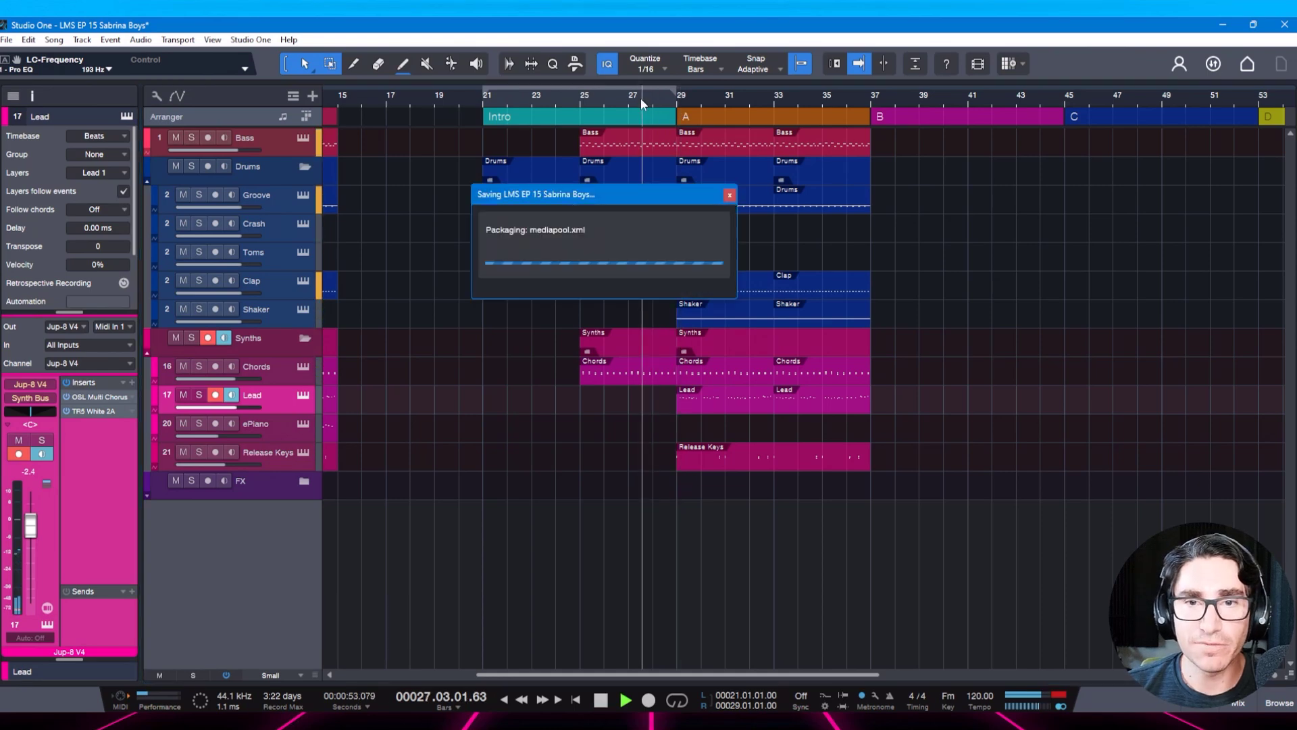
{"action": "key", "text": "space"}
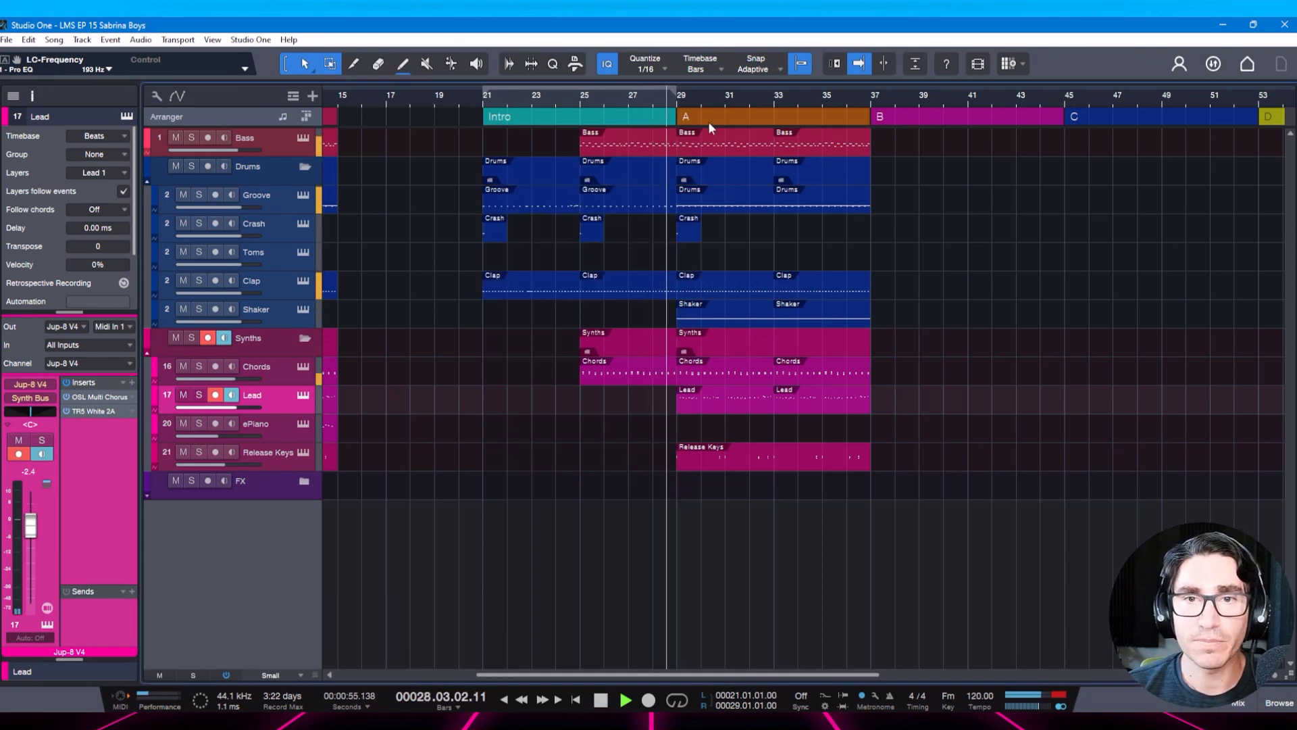
{"action": "key", "text": "space"}
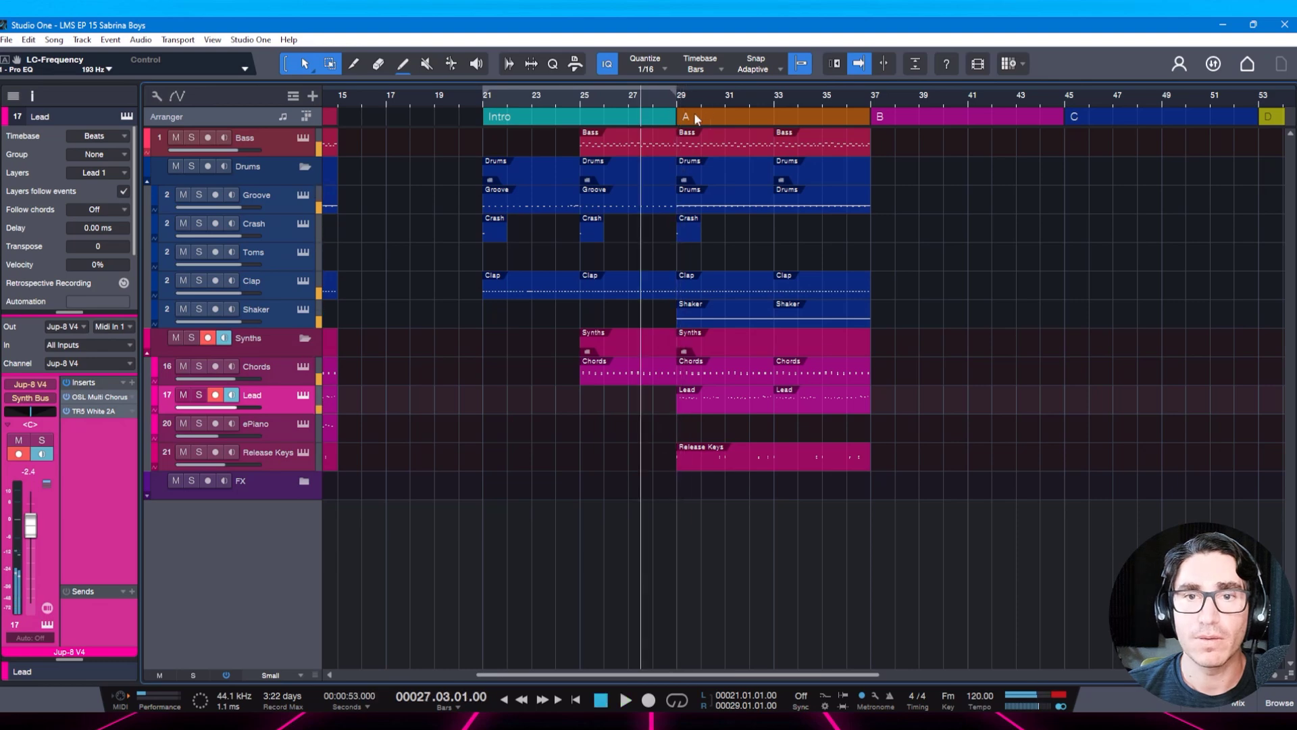
Open the Intro's second Groove clip in the drum editor and play its last bars from bar 27.3.
{"action": "double_click", "coordinate": [668, 207]}
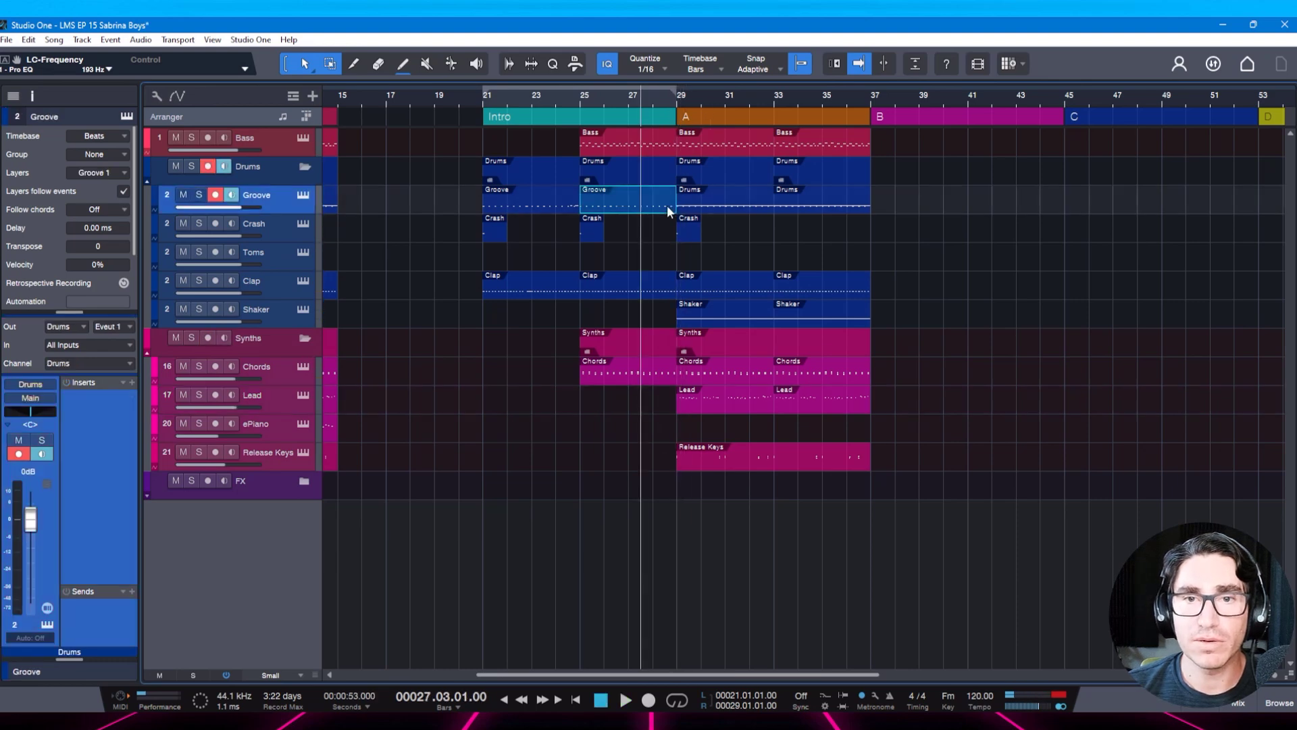
{"action": "left_click_drag", "start_coordinate": [813, 331], "coordinate": [751, 314]}
{"action": "key", "text": "space"}
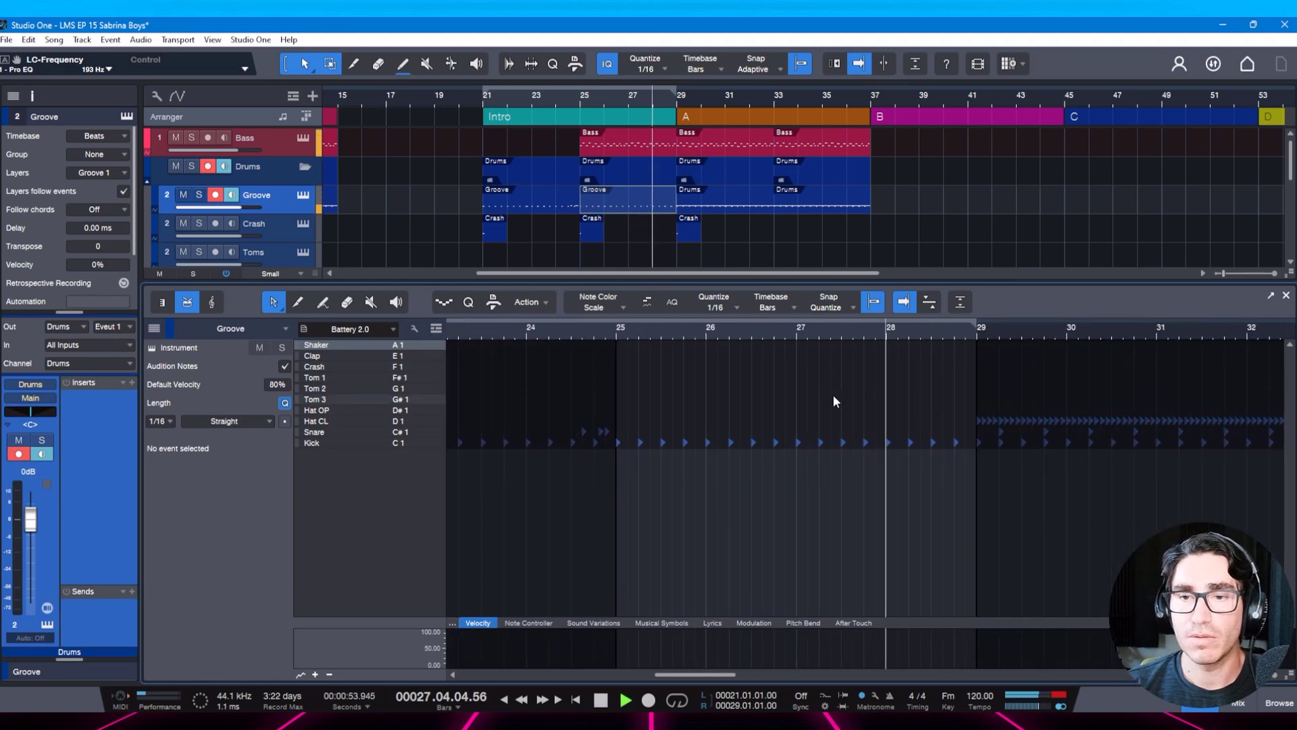
{"action": "key", "text": "space"}
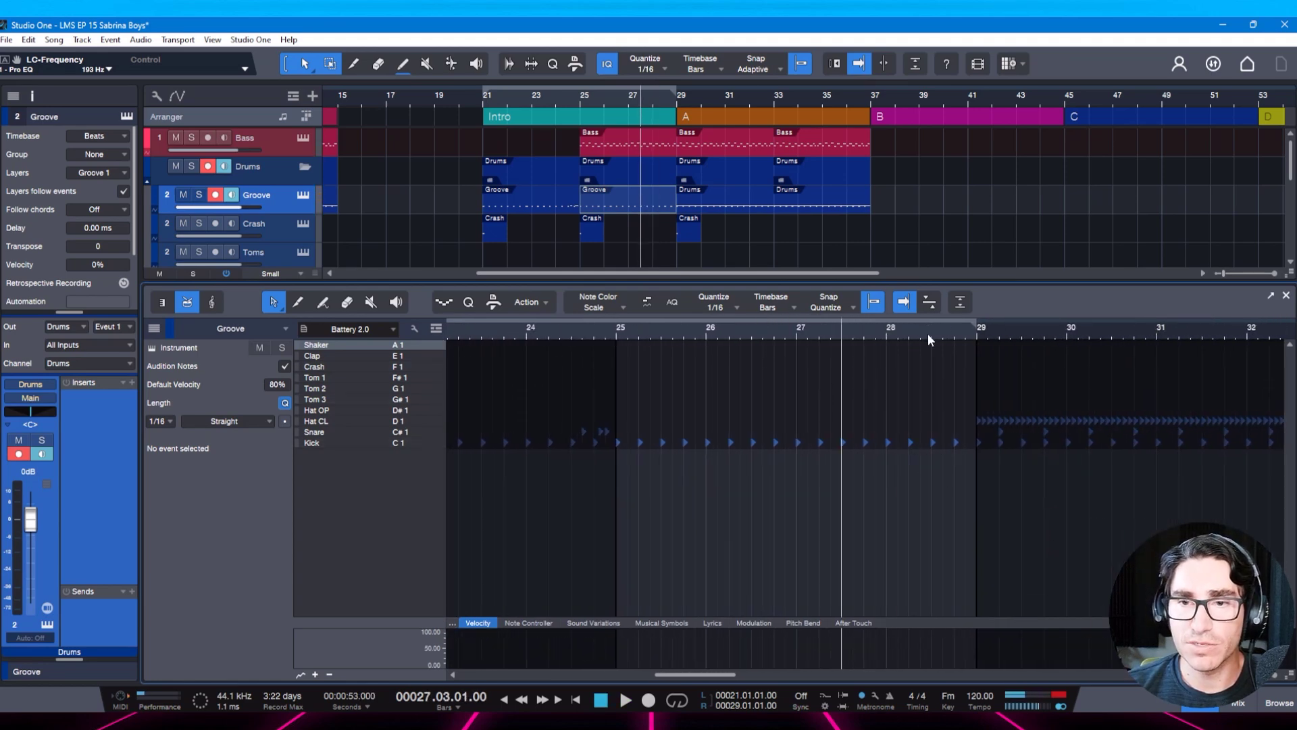
{"action": "left_click_drag", "start_coordinate": [927, 334], "coordinate": [872, 387]}
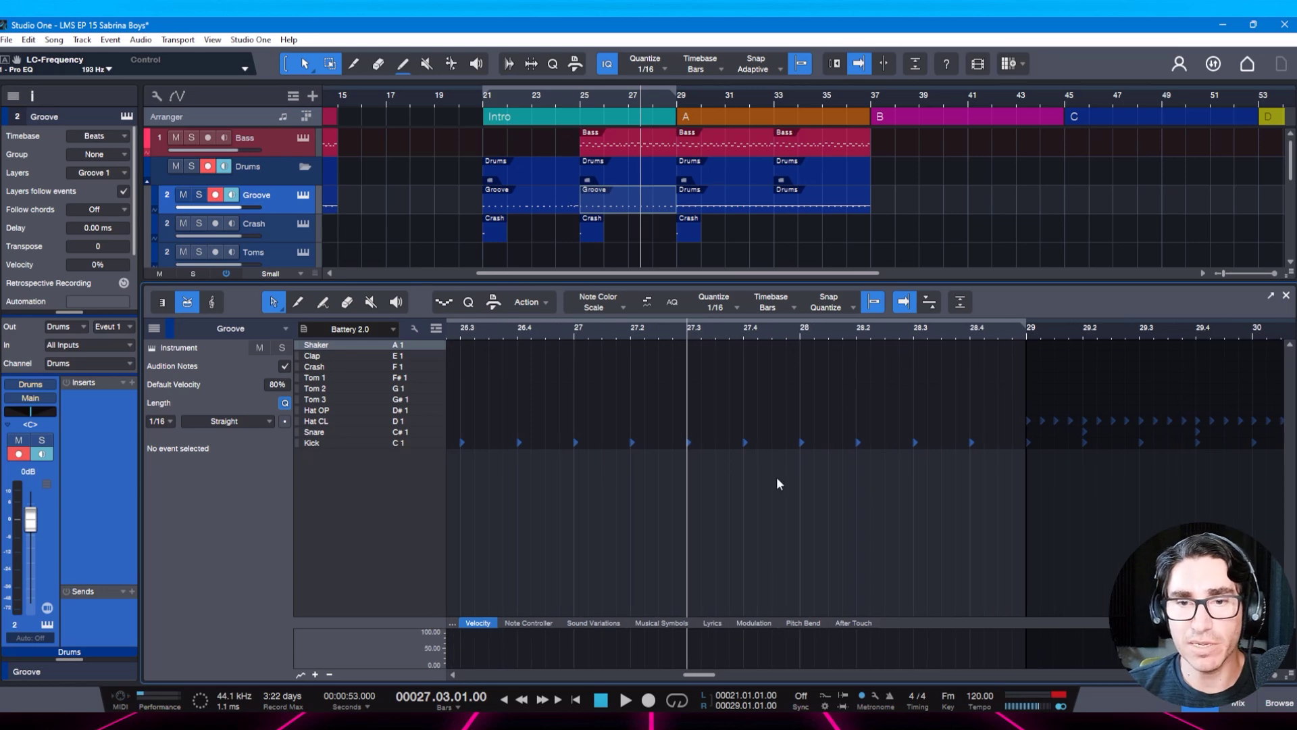
{"action": "key", "text": "space"}
{"action": "key", "text": "space"}
{"action": "key", "text": "space"}
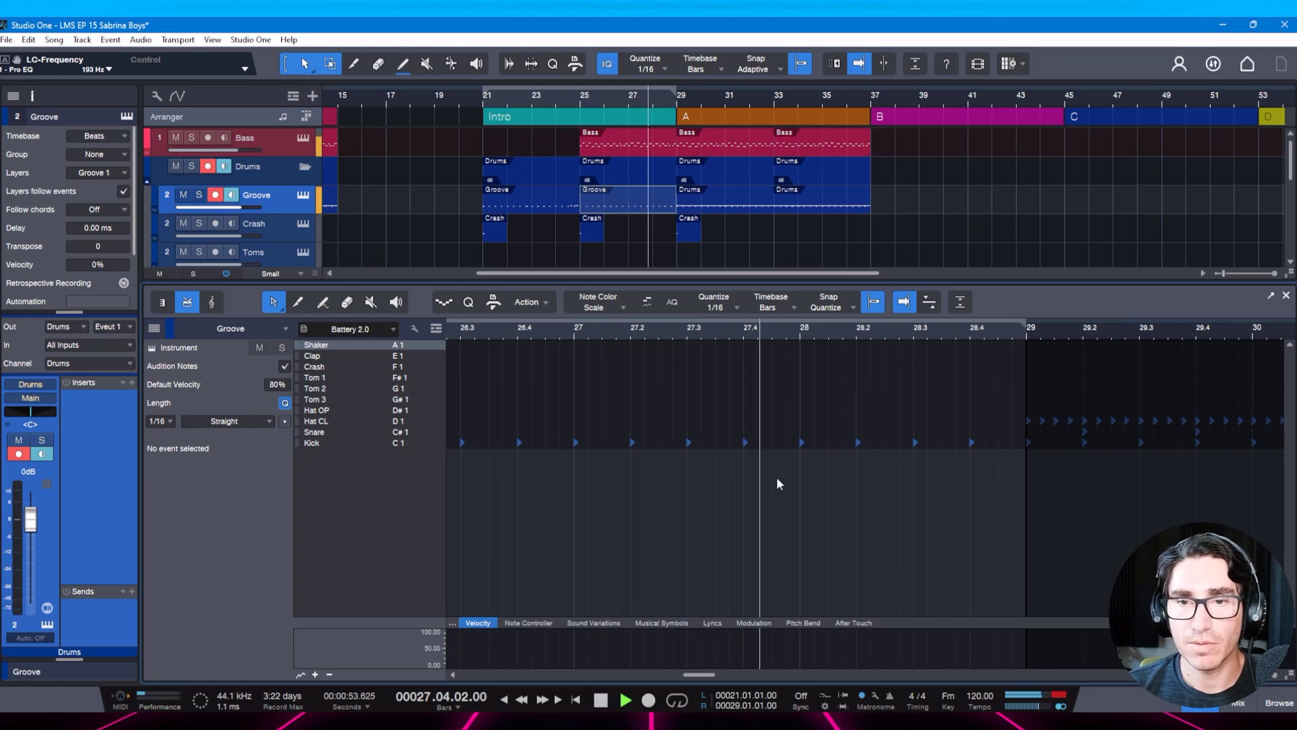
{"action": "key", "text": "space"}
Add three snare hits in the first two beats of bar 28, at 28.1.3, 28.2.2 and 28.2.3, and play the fill.
{"action": "left_click", "coordinate": [830, 431]}
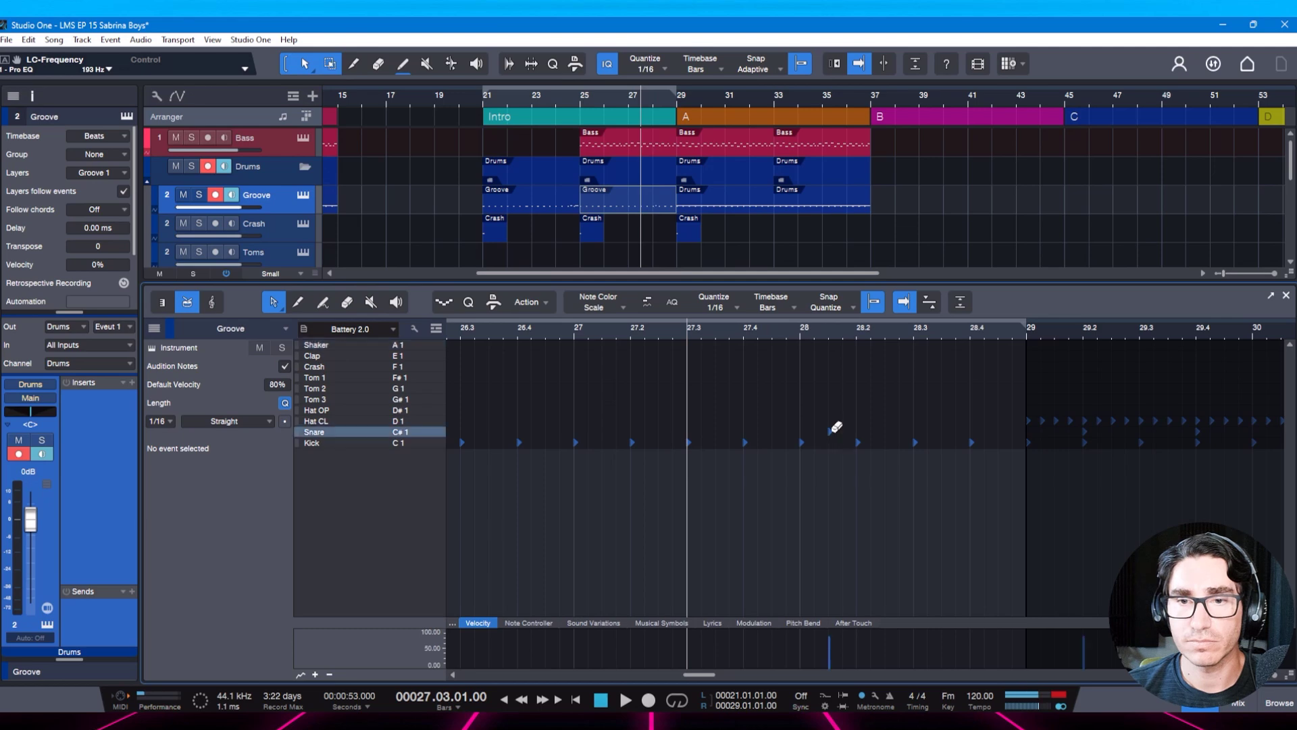
{"action": "left_click", "coordinate": [871, 431]}
{"action": "left_click", "coordinate": [886, 431]}
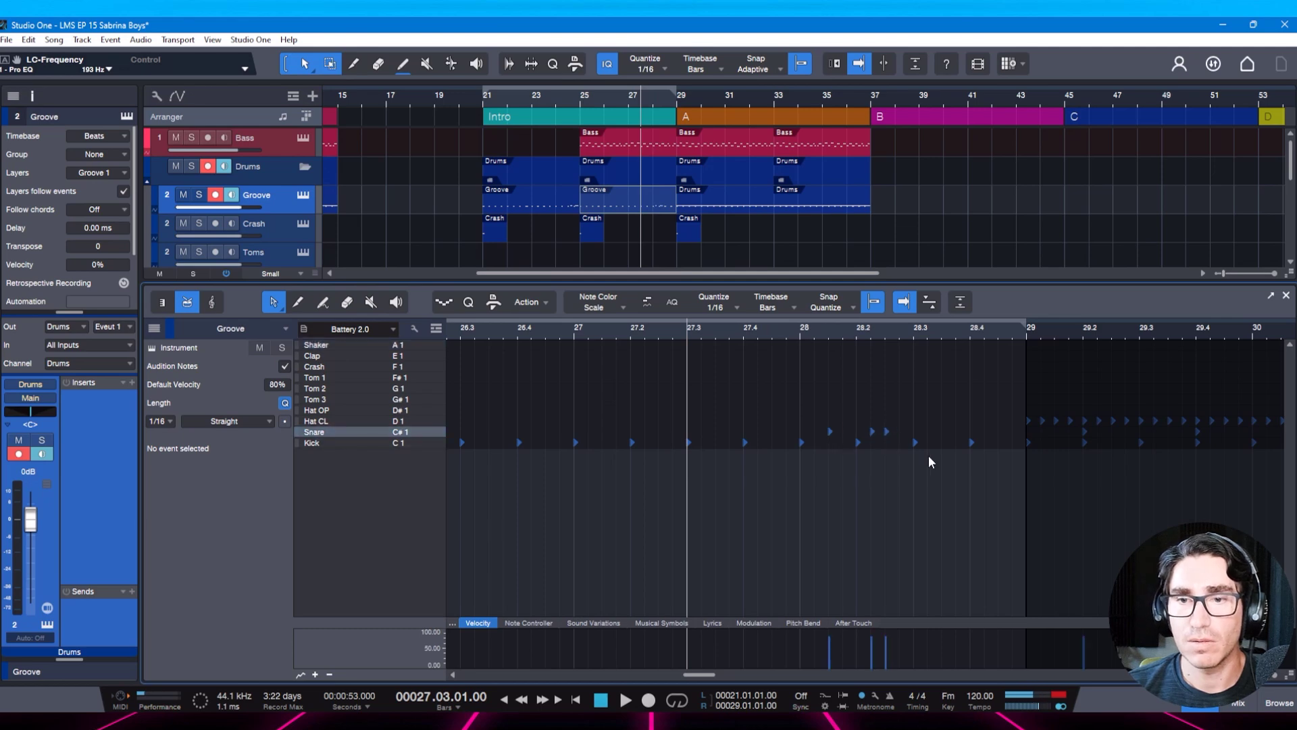
{"action": "key", "text": "space"}
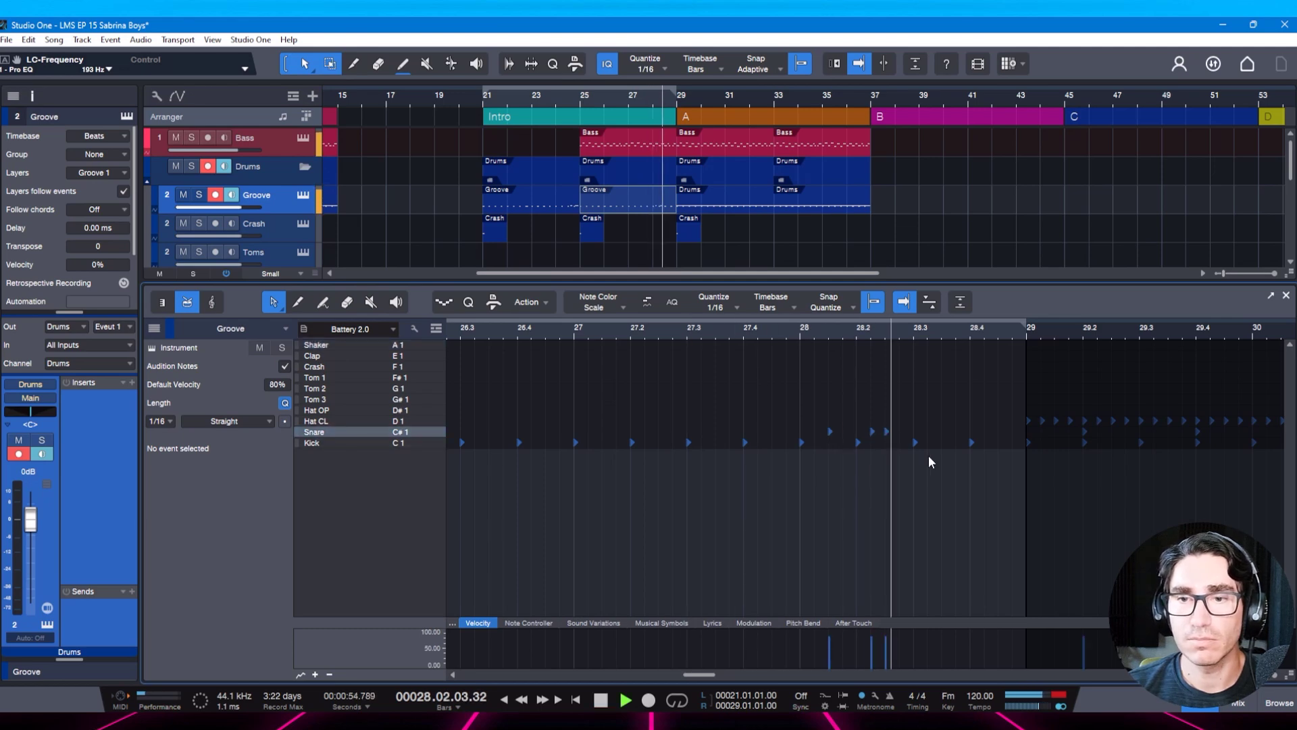
{"action": "key", "text": "space"}
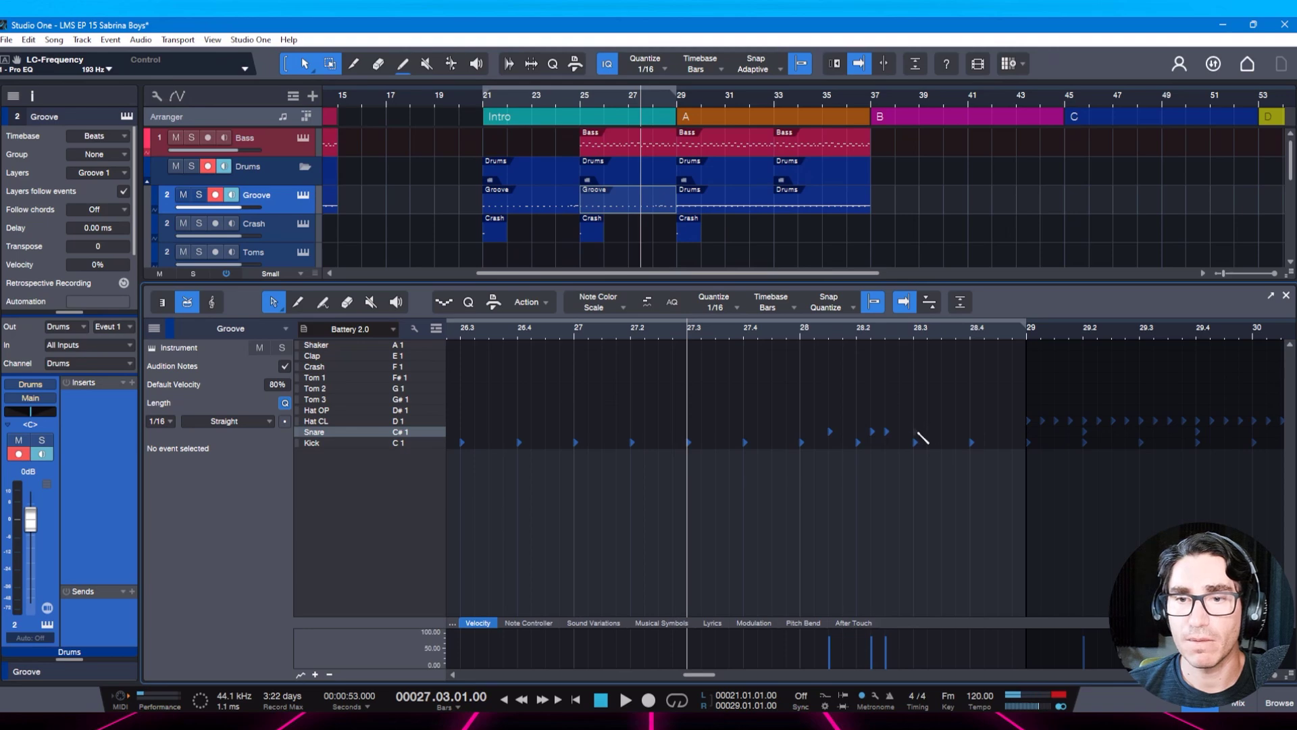
Extend the snare fill with hits at 28.3.1, 28.3.3, 28.4.1, 28.4.2 and 28.4.3, and play it into section A.
{"action": "left_click", "coordinate": [914, 431]}
{"action": "left_click", "coordinate": [943, 431]}
{"action": "left_click", "coordinate": [971, 431]}
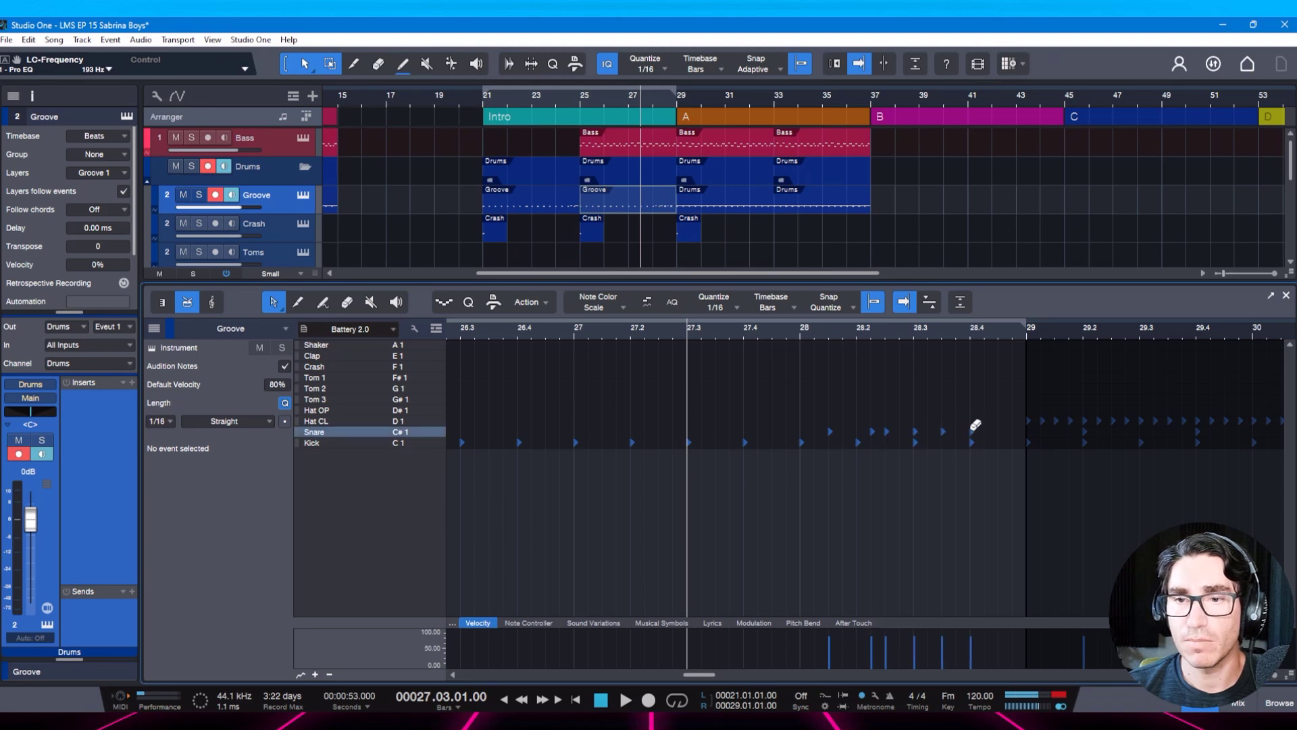
{"action": "left_click", "coordinate": [985, 431]}
{"action": "left_click", "coordinate": [1000, 431]}
{"action": "key", "text": "space"}
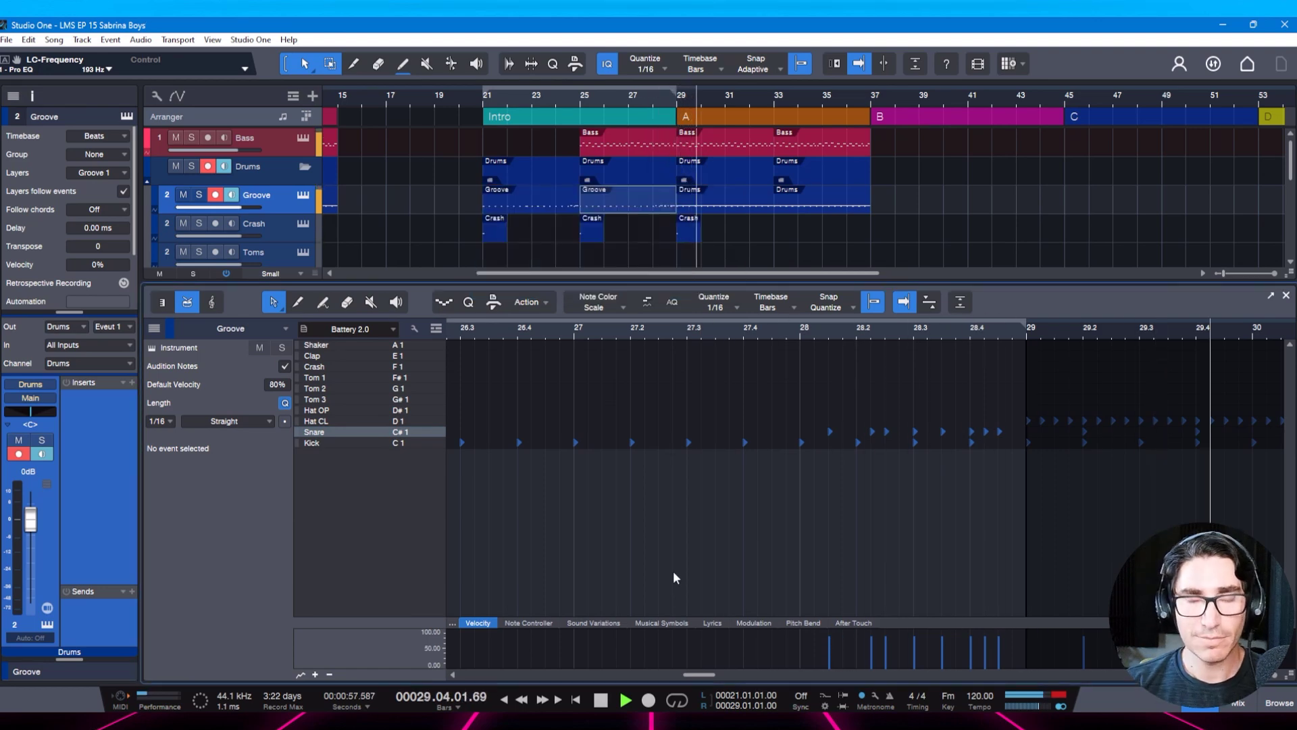
Close the drum editor, stop playback and save the song with the new snare fill.
{"action": "key", "text": "F2"}
{"action": "key", "text": "space"}
{"action": "key", "text": "ctrl+s"}
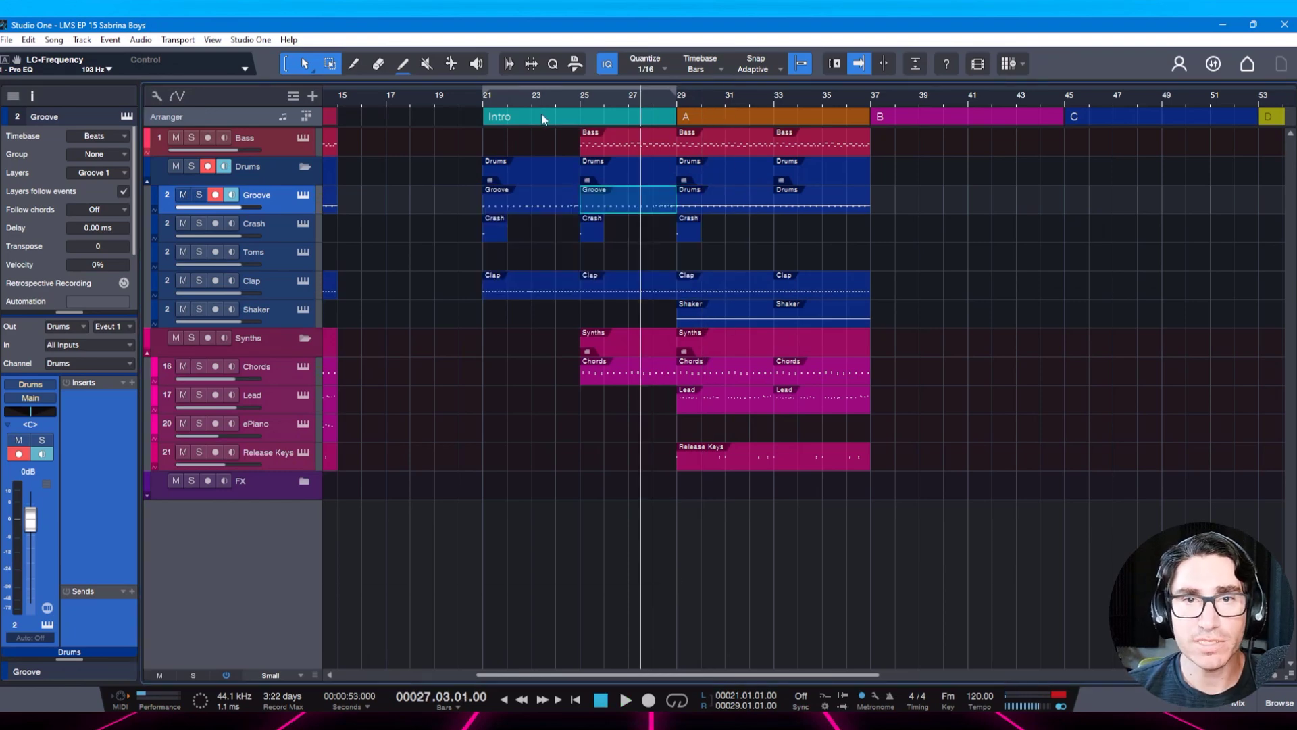
Play the arrangement from the start of the Intro at bar 21 through section A, and stop near bar 37.
{"action": "left_click", "coordinate": [491, 120]}
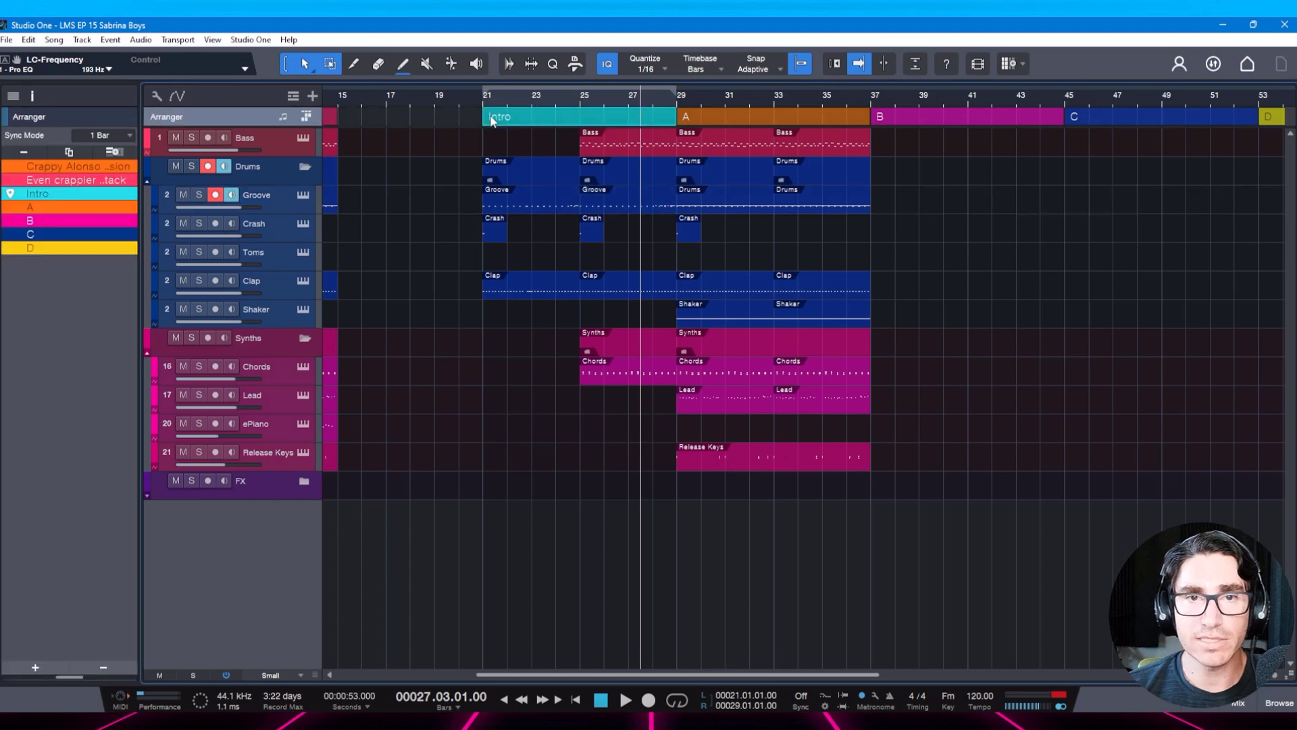
{"action": "key", "text": "space"}
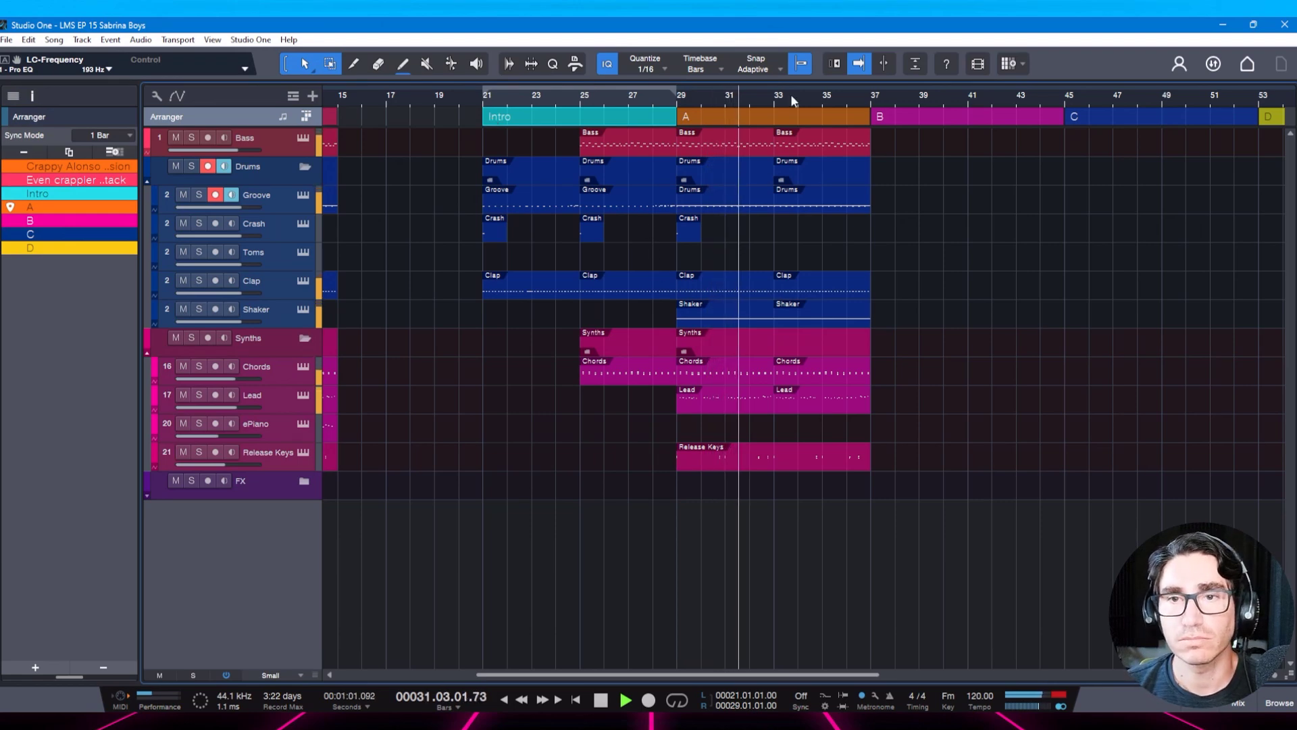
{"action": "left_click_drag", "start_coordinate": [795, 99], "coordinate": [733, 98]}
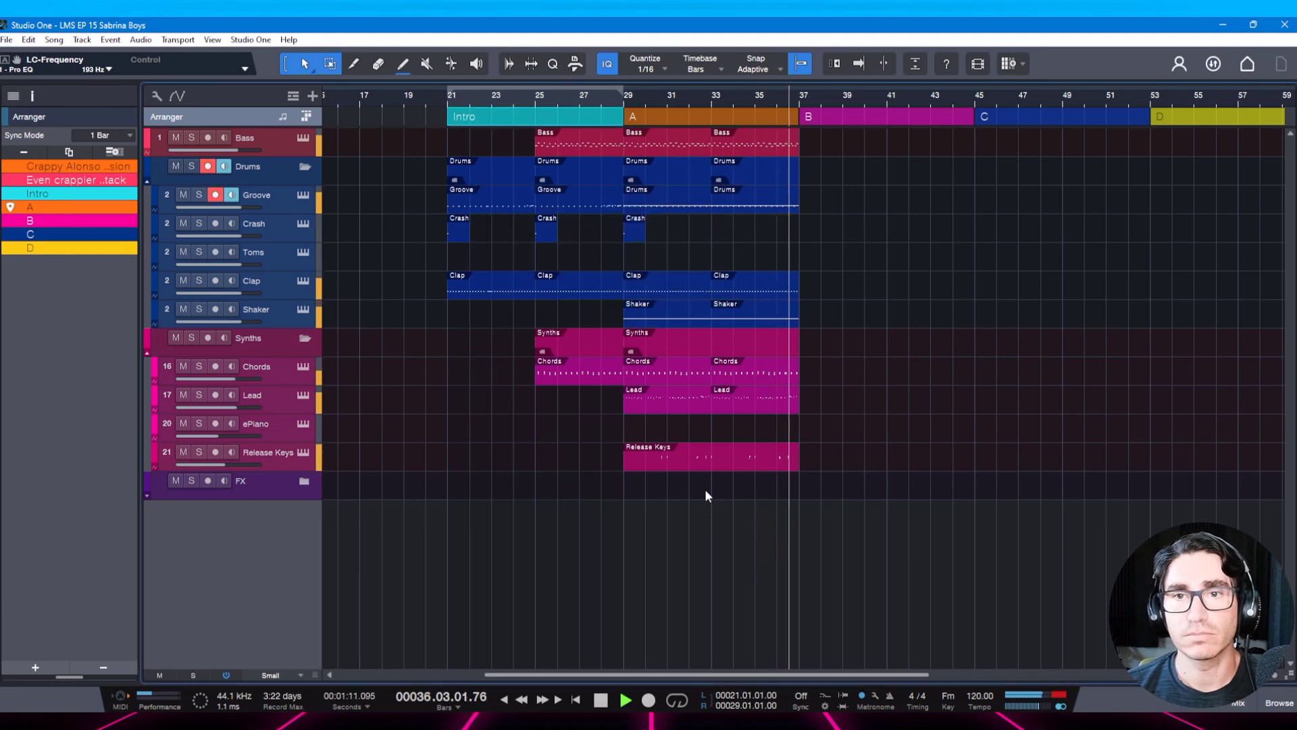
{"action": "key", "text": "space"}
{"action": "key", "text": "f"}
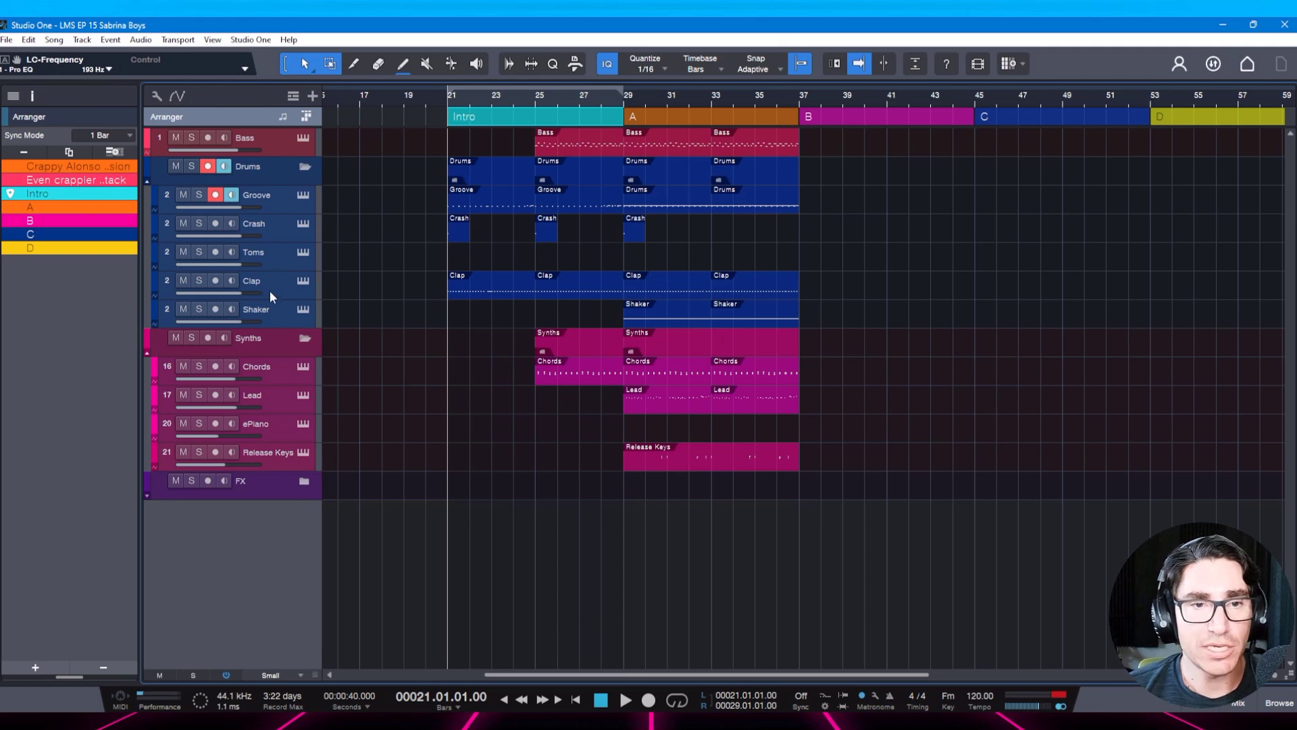
Examine the drum patterns of the Groove track's clips at bars 21 and 29 in the drum editor.
{"action": "left_click", "coordinate": [269, 198]}
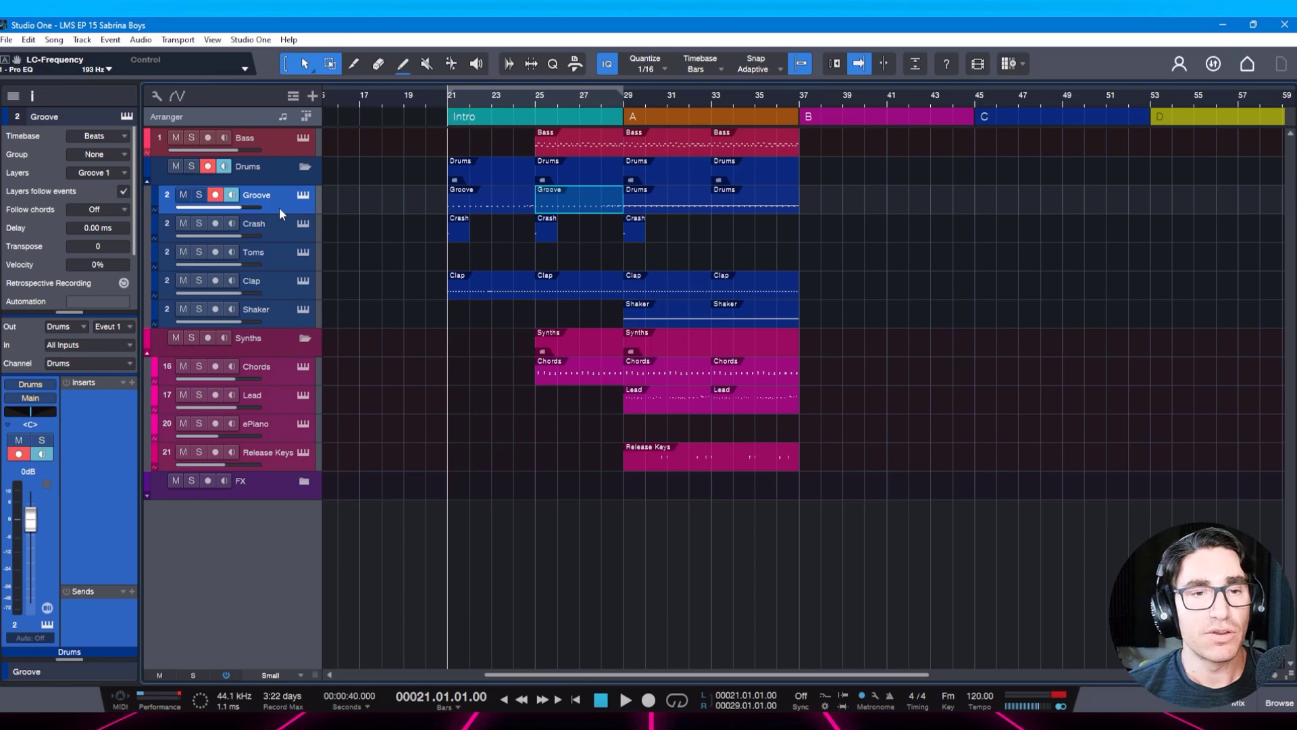
{"action": "left_click", "coordinate": [280, 237]}
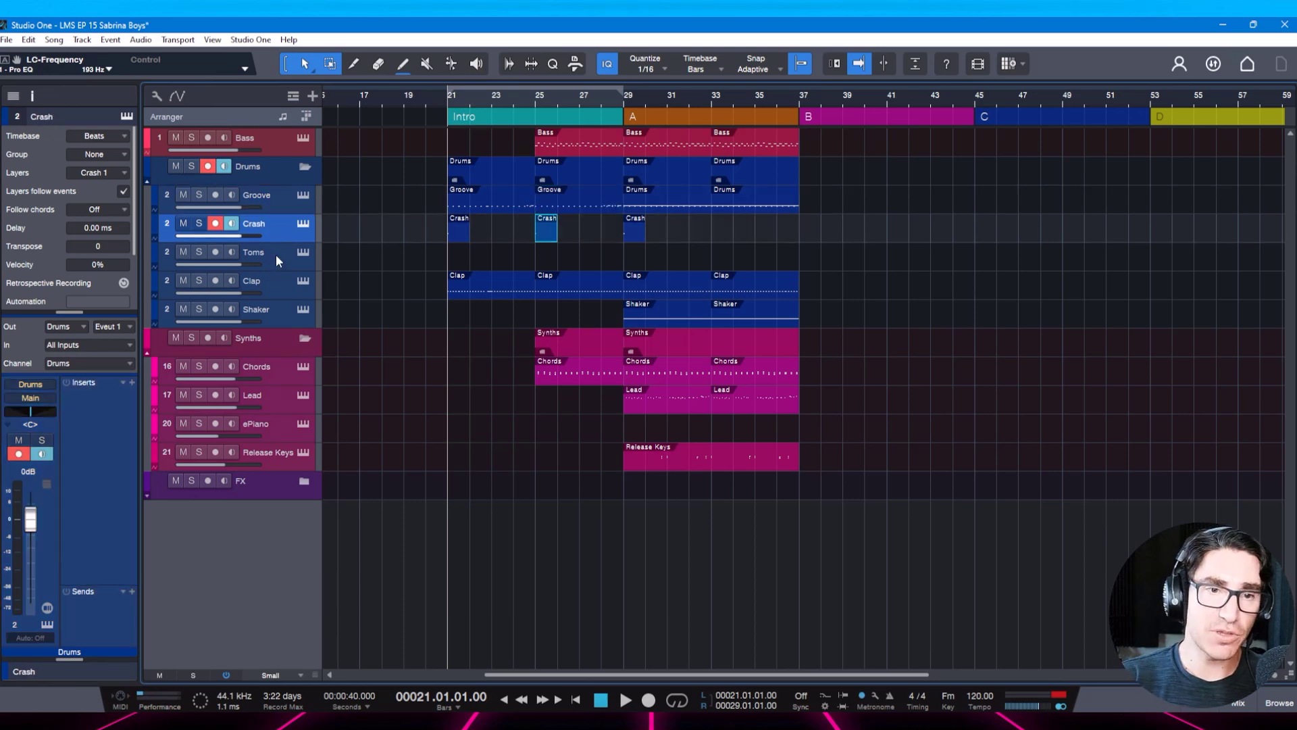
{"action": "left_click", "coordinate": [281, 207]}
{"action": "double_click", "coordinate": [487, 210]}
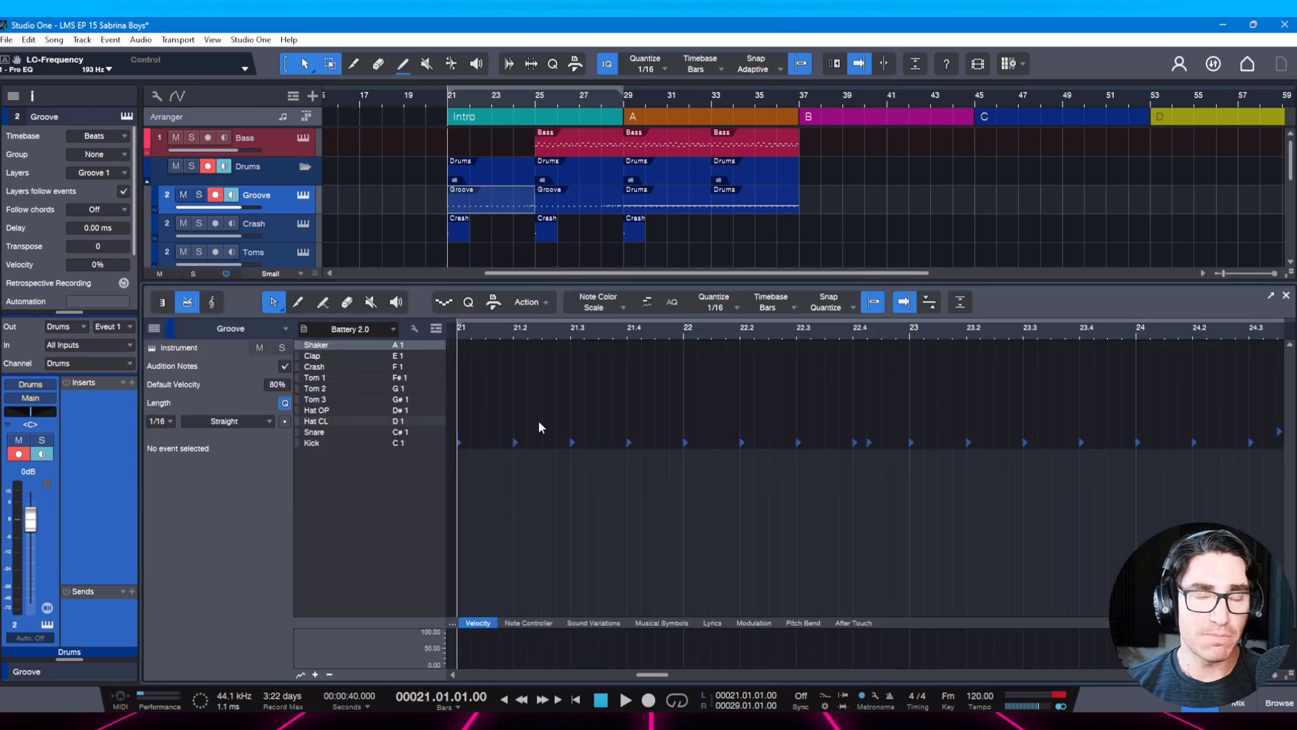
{"action": "left_click", "coordinate": [649, 200]}
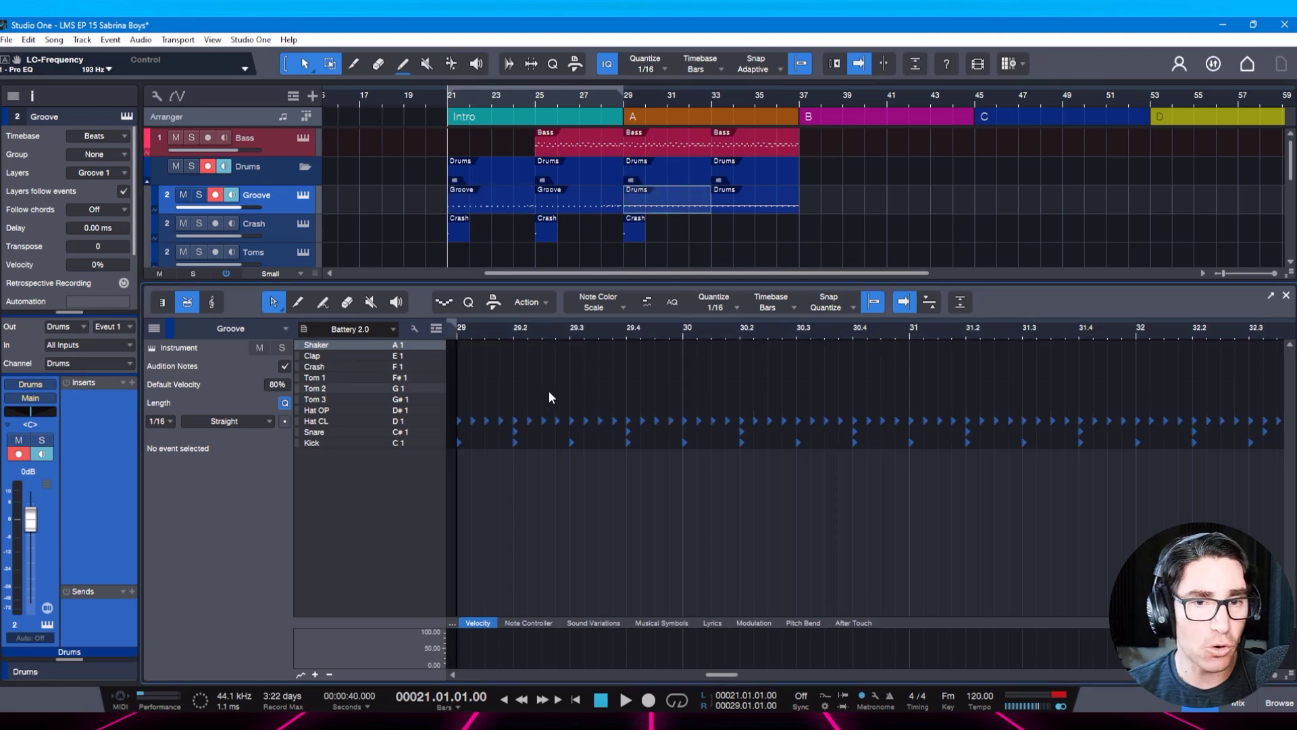
{"action": "key", "text": "F2"}
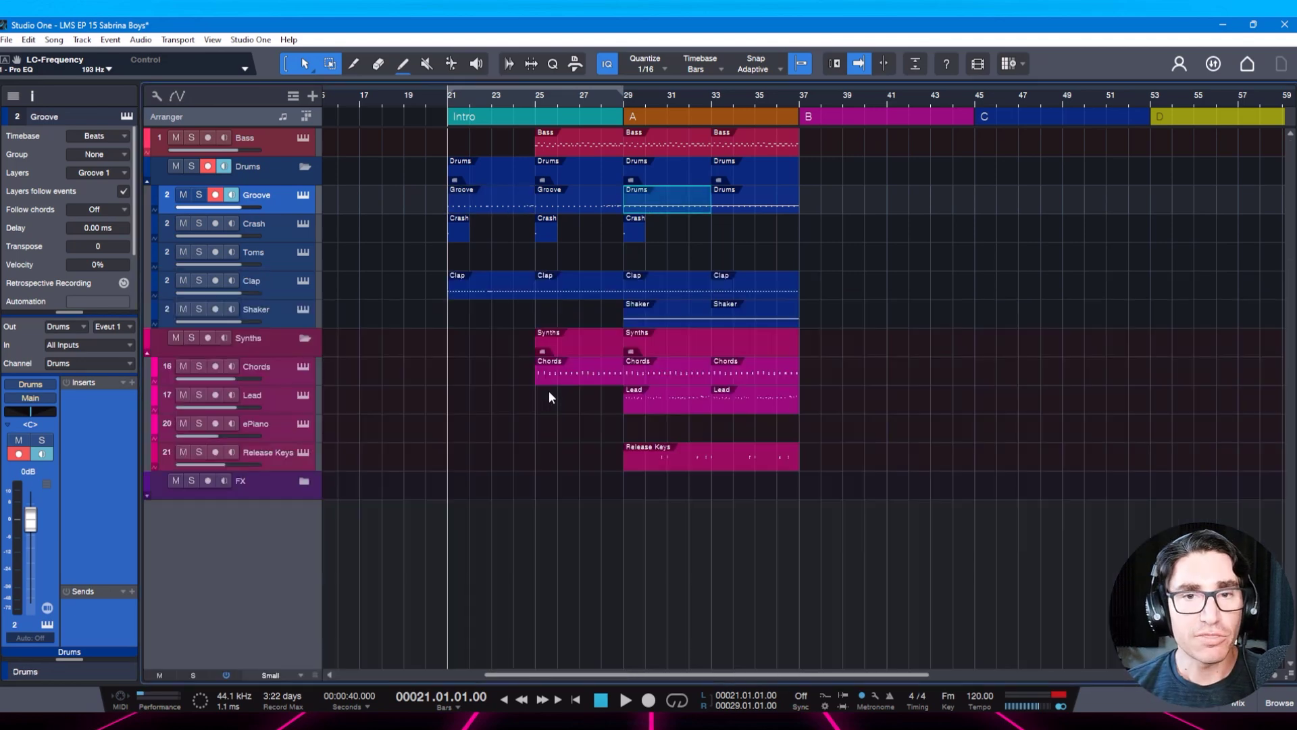
{"action": "double_click", "coordinate": [699, 209]}
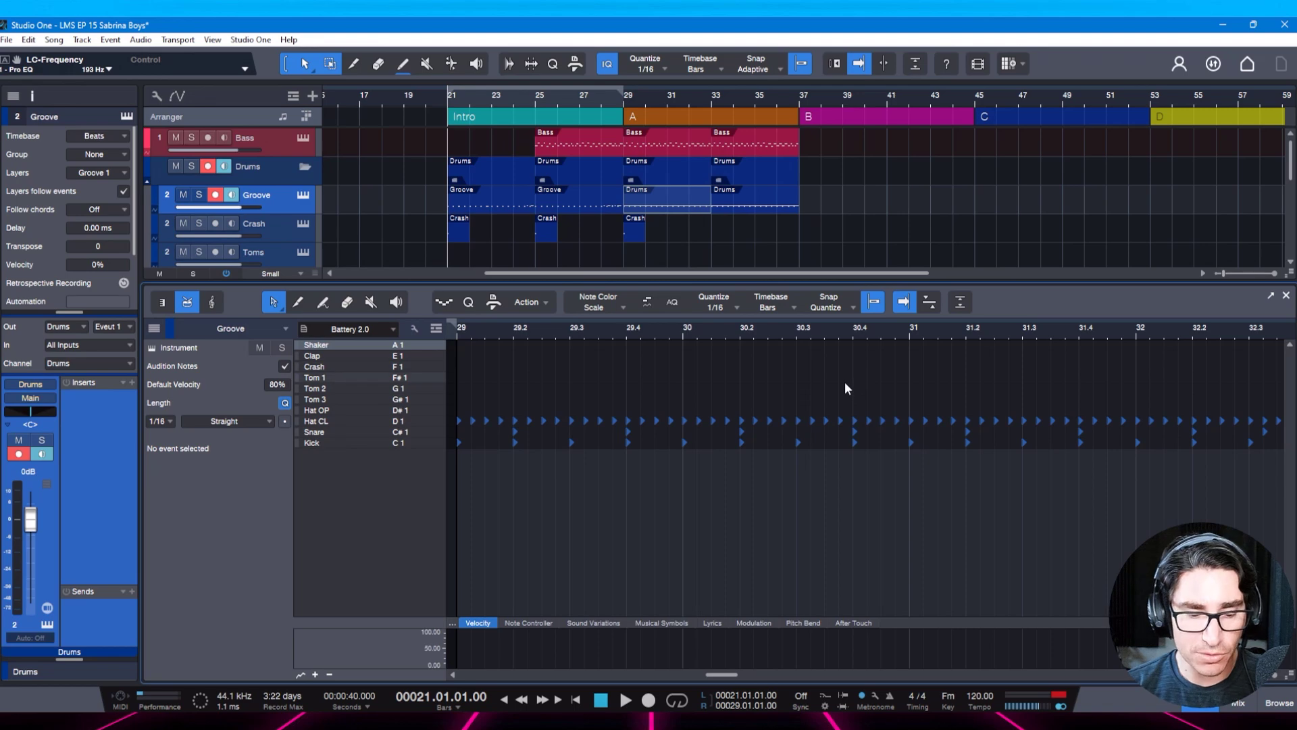
{"action": "key", "text": "F2"}
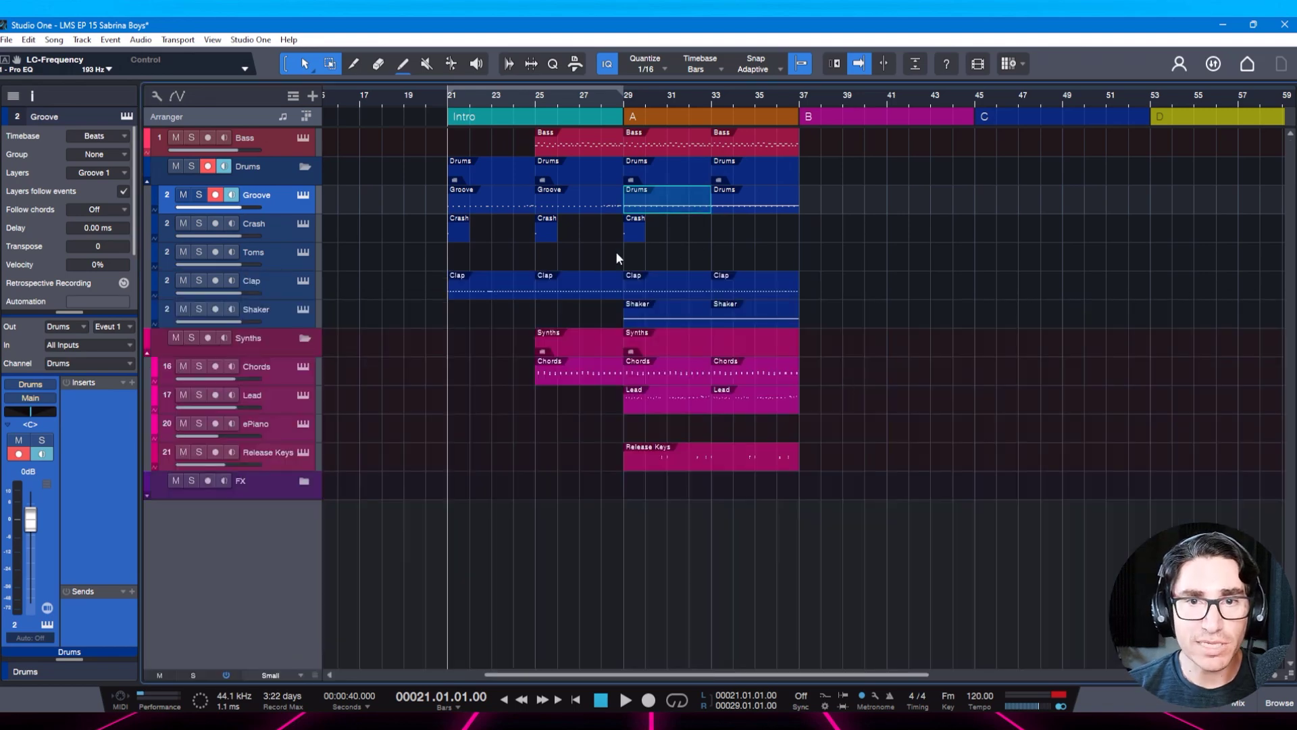
Try one-bar clips at bars 28 and 35 on the Toms track, and remove both.
{"action": "left_click_drag", "start_coordinate": [603, 255], "coordinate": [627, 262]}
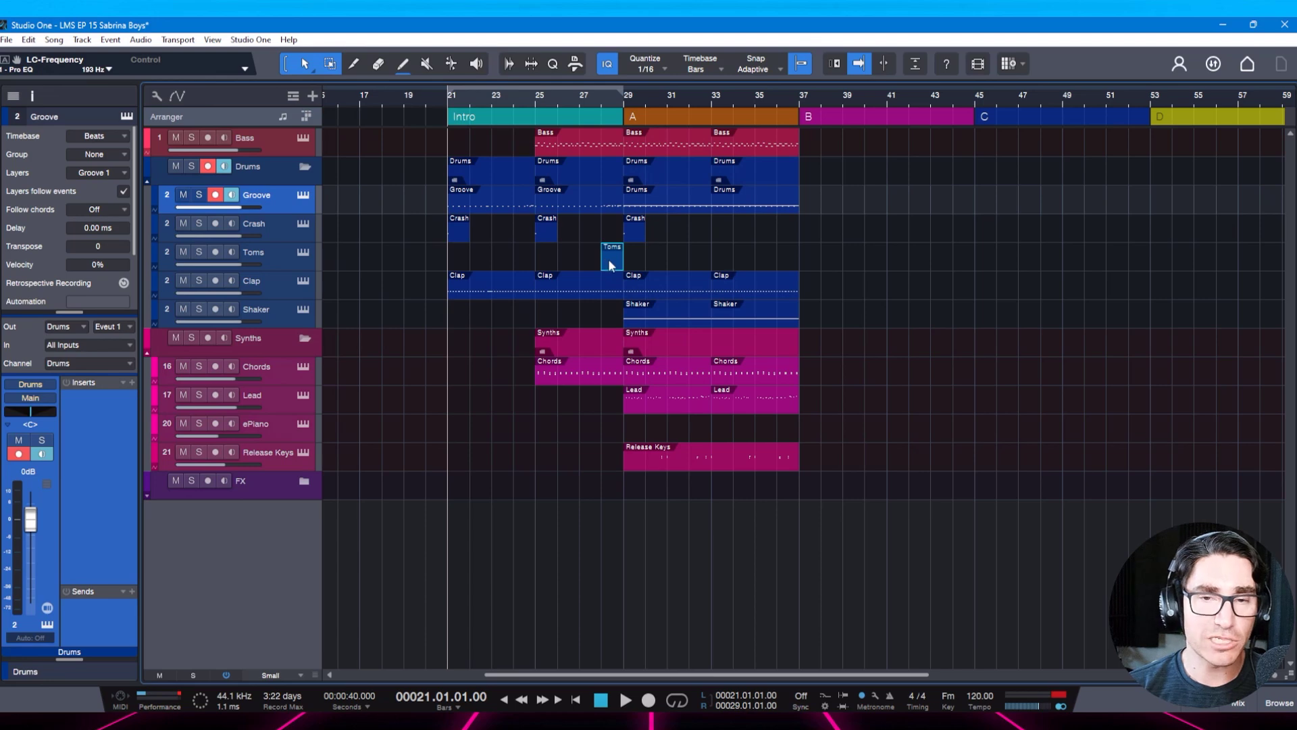
{"action": "left_click_drag", "start_coordinate": [608, 260], "coordinate": [760, 259]}
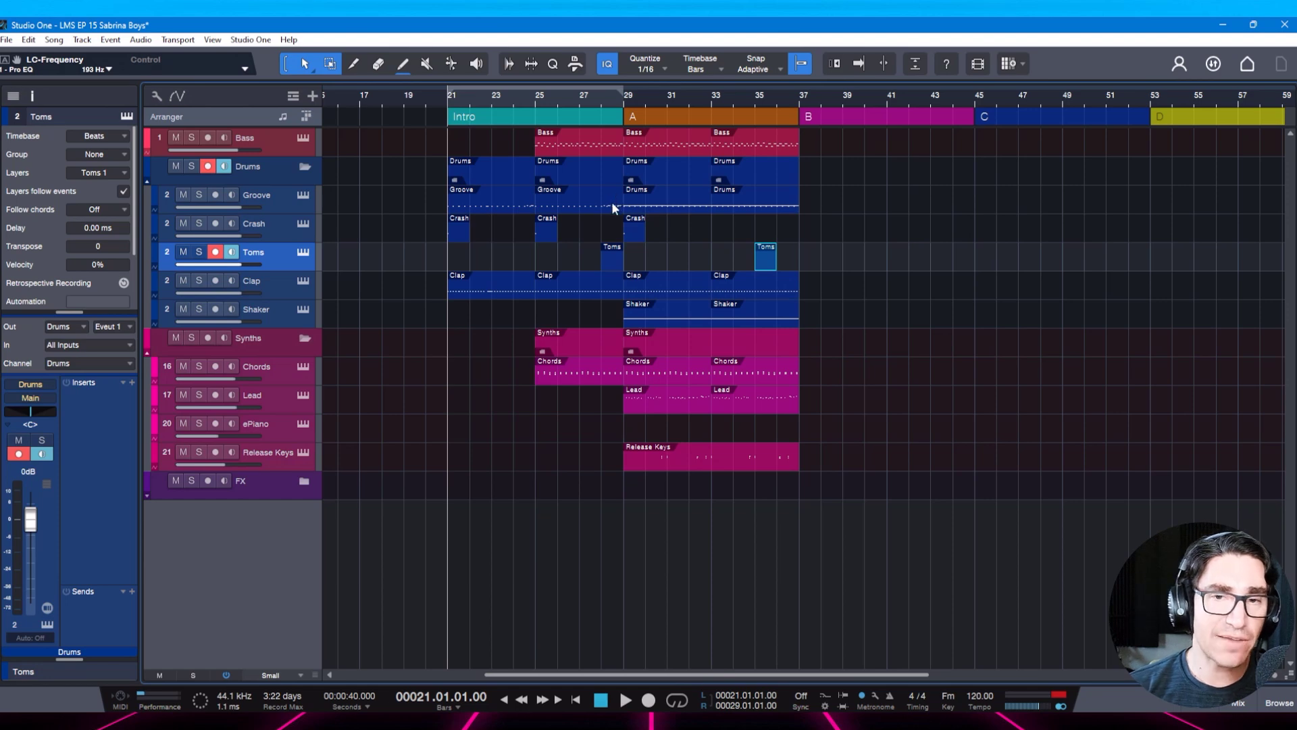
{"action": "left_click", "coordinate": [594, 203]}
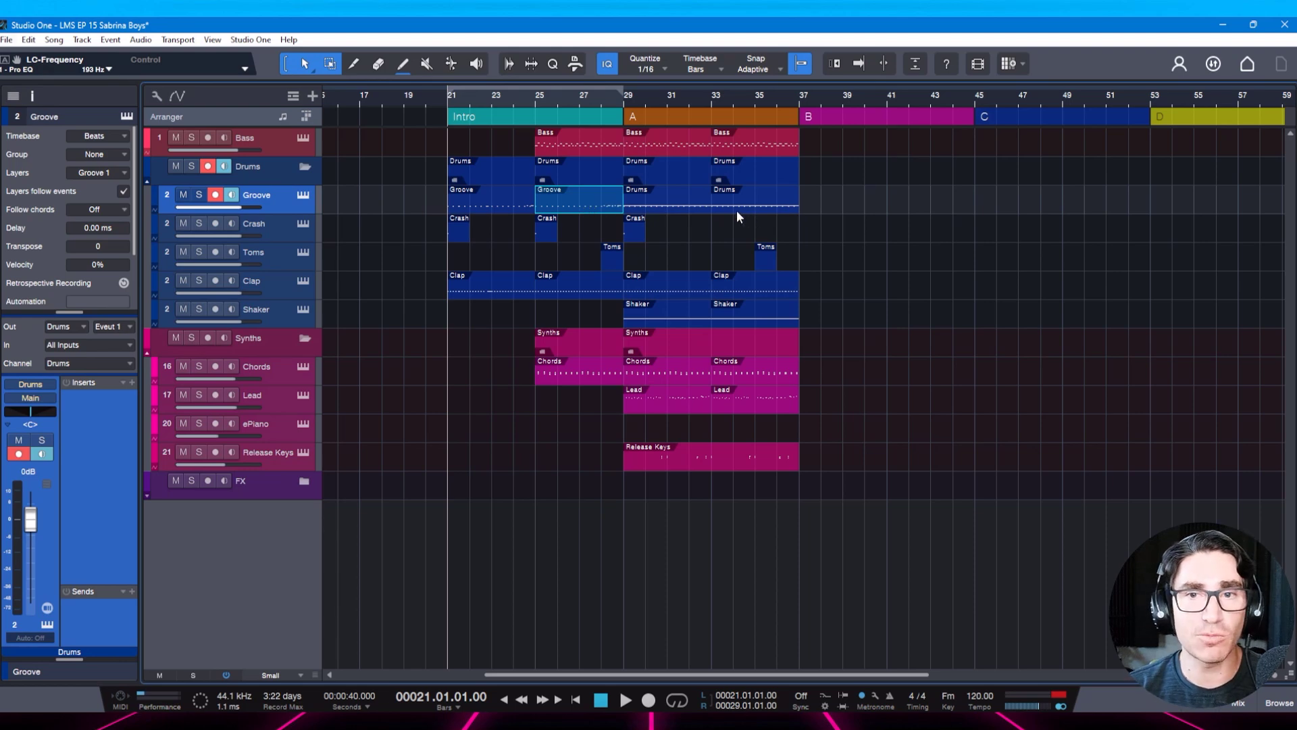
{"action": "left_click", "coordinate": [775, 210]}
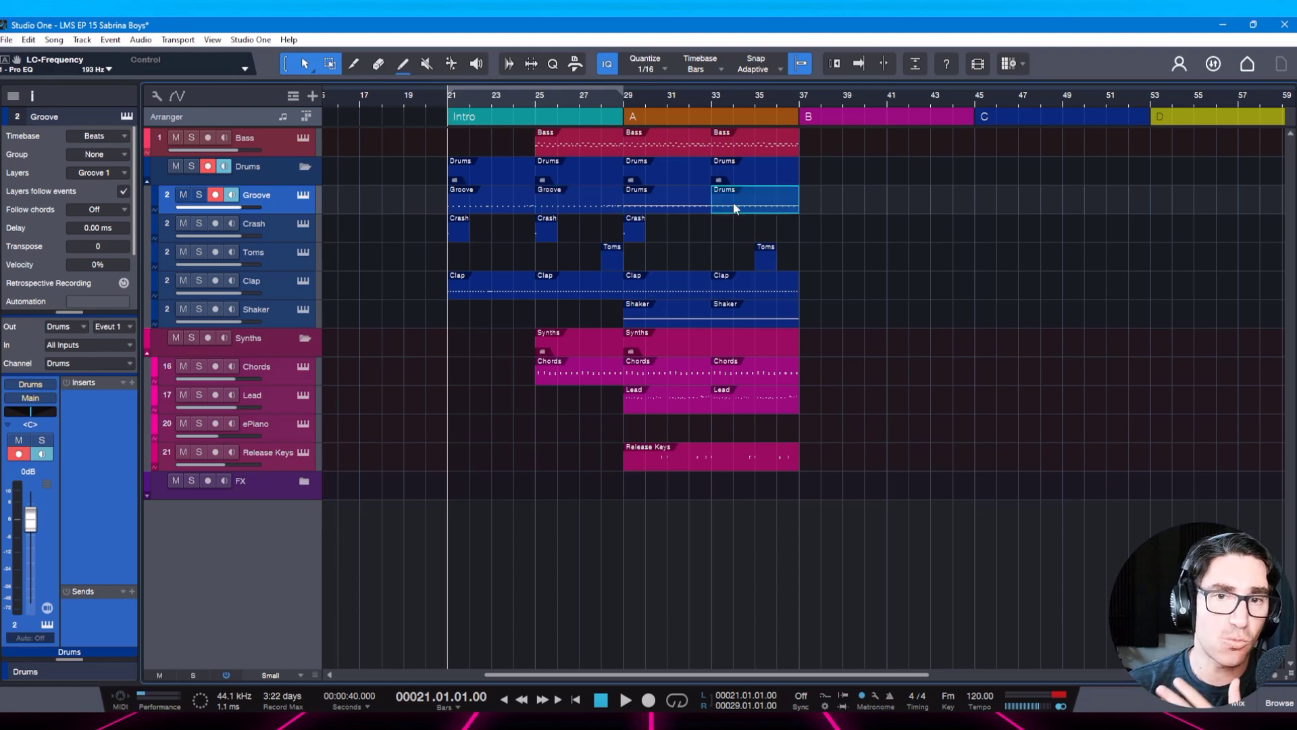
{"action": "left_click", "coordinate": [595, 206]}
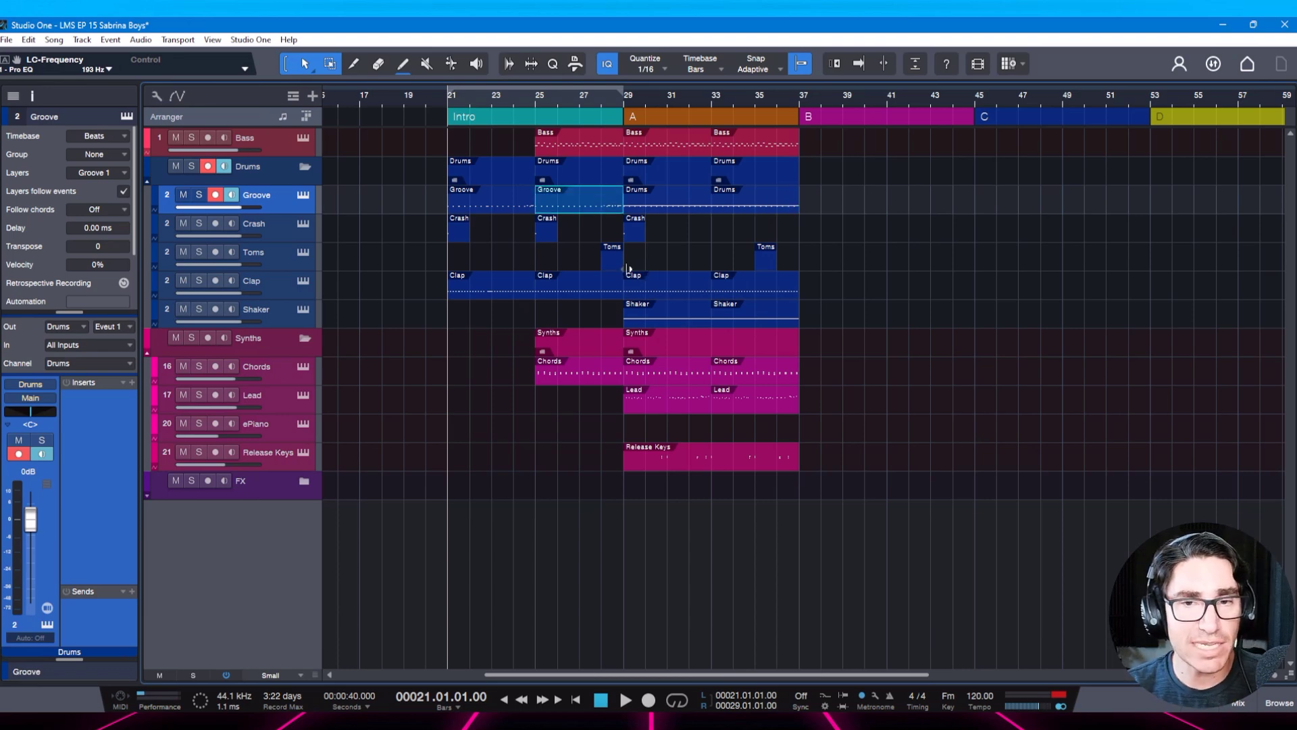
{"action": "left_click_drag", "start_coordinate": [614, 263], "coordinate": [764, 265]}
{"action": "key", "text": "Delete"}
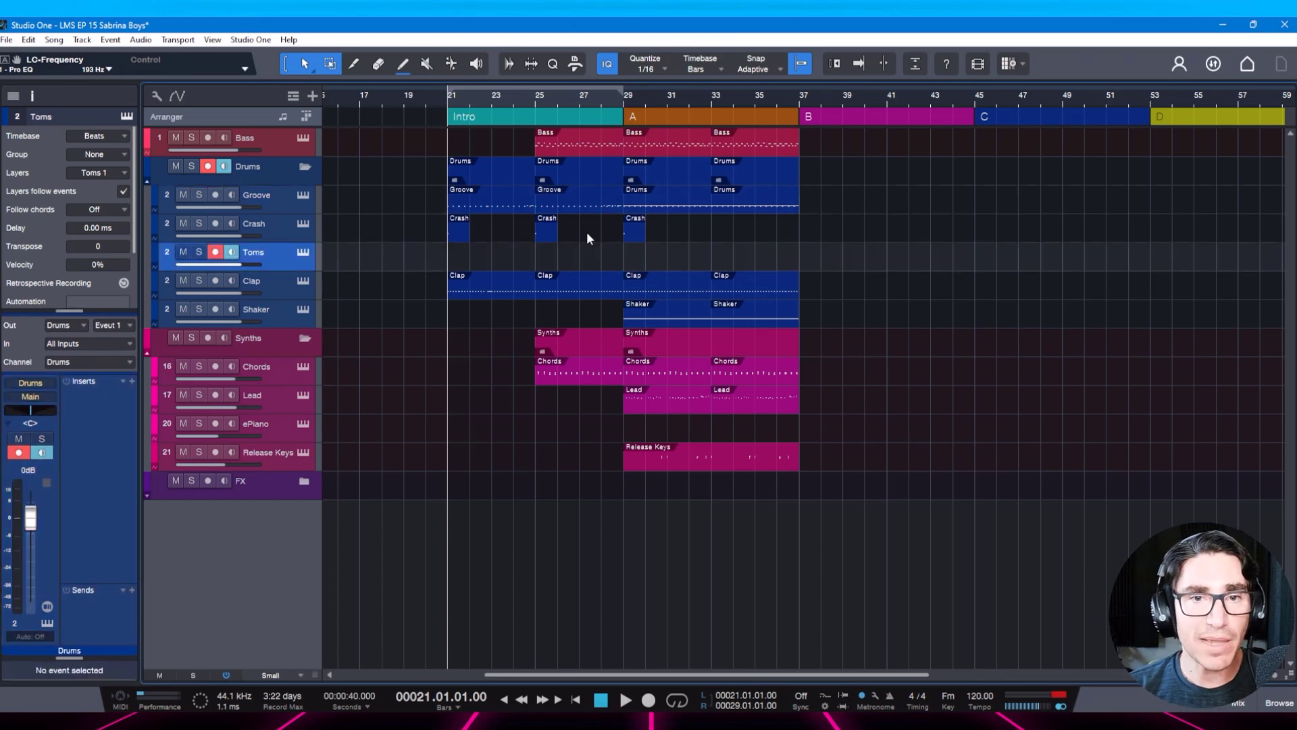
Try three extra copies of section A's Crash clip between bars 31 and 35, and view the Groove track's bar 29 clip.
{"action": "left_click", "coordinate": [464, 232]}
{"action": "left_click", "coordinate": [552, 230]}
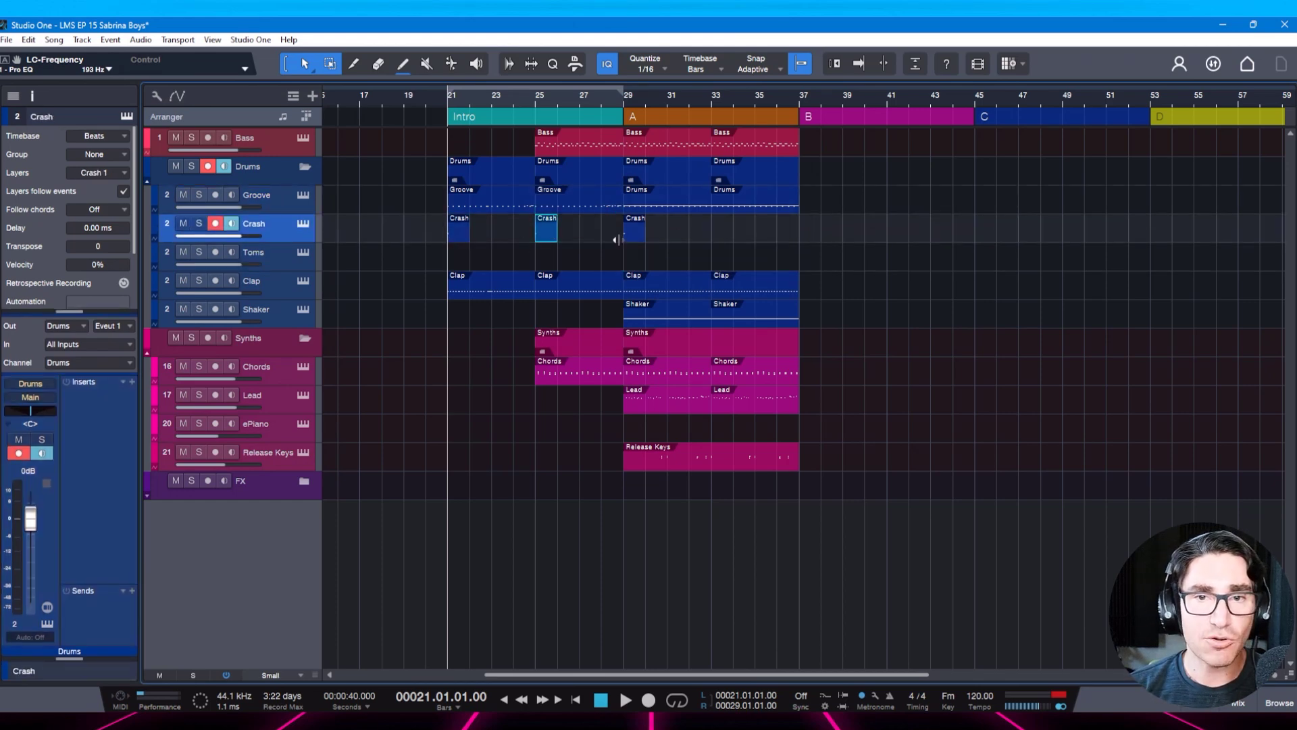
{"action": "left_click", "coordinate": [629, 245]}
{"action": "left_click", "coordinate": [634, 237]}
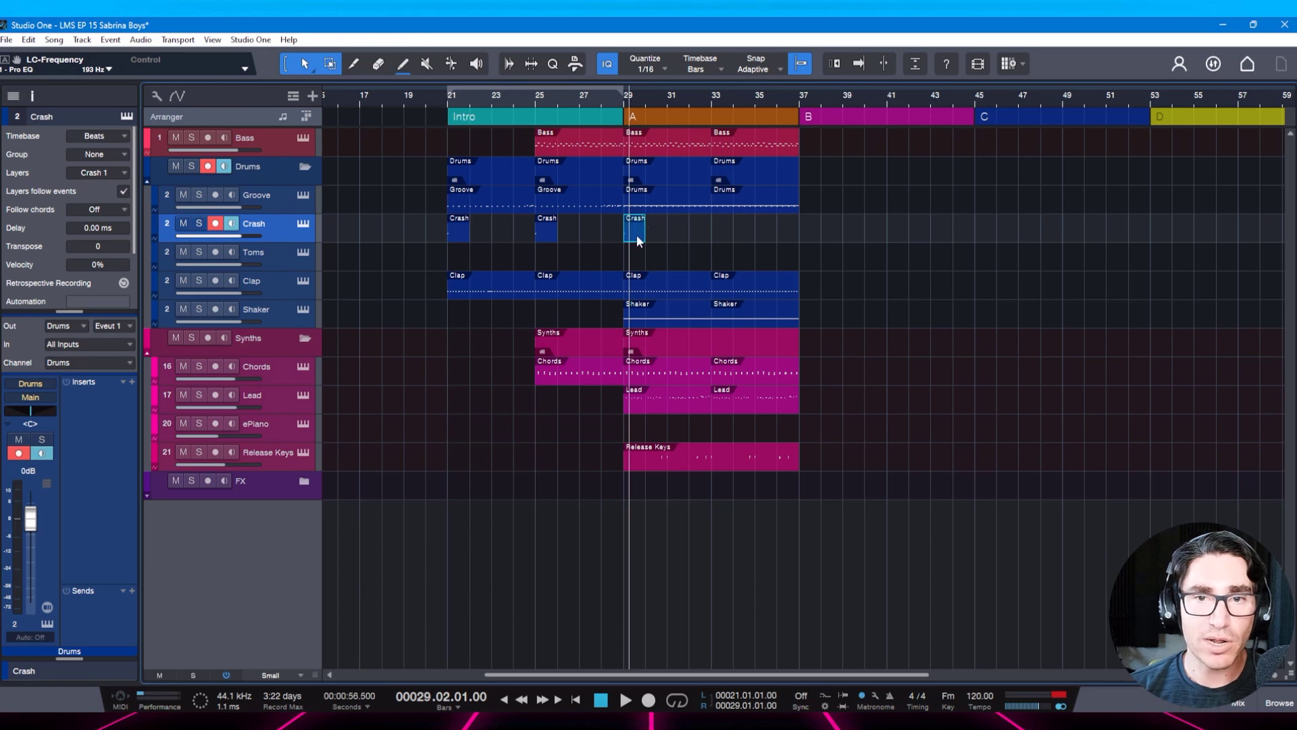
{"action": "left_click_drag", "start_coordinate": [636, 234], "coordinate": [763, 235]}
{"action": "left_click", "coordinate": [644, 208]}
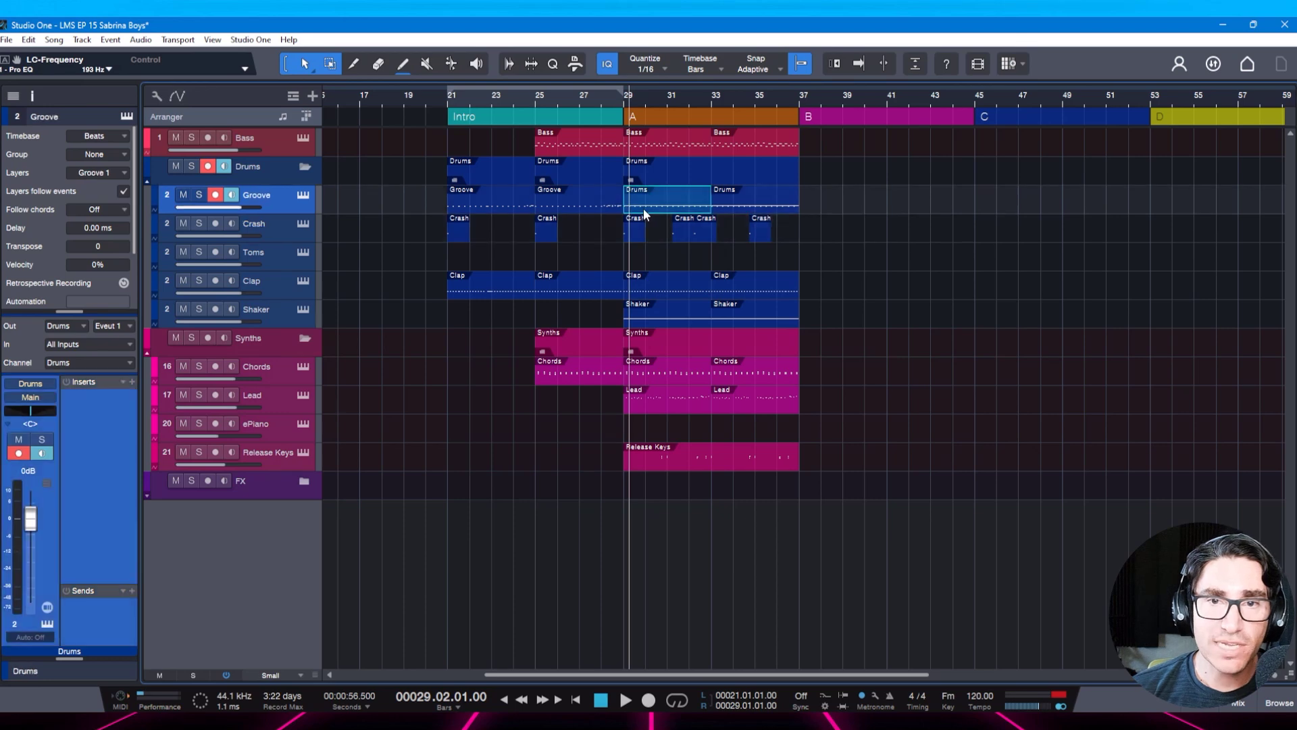
{"action": "double_click", "coordinate": [641, 208]}
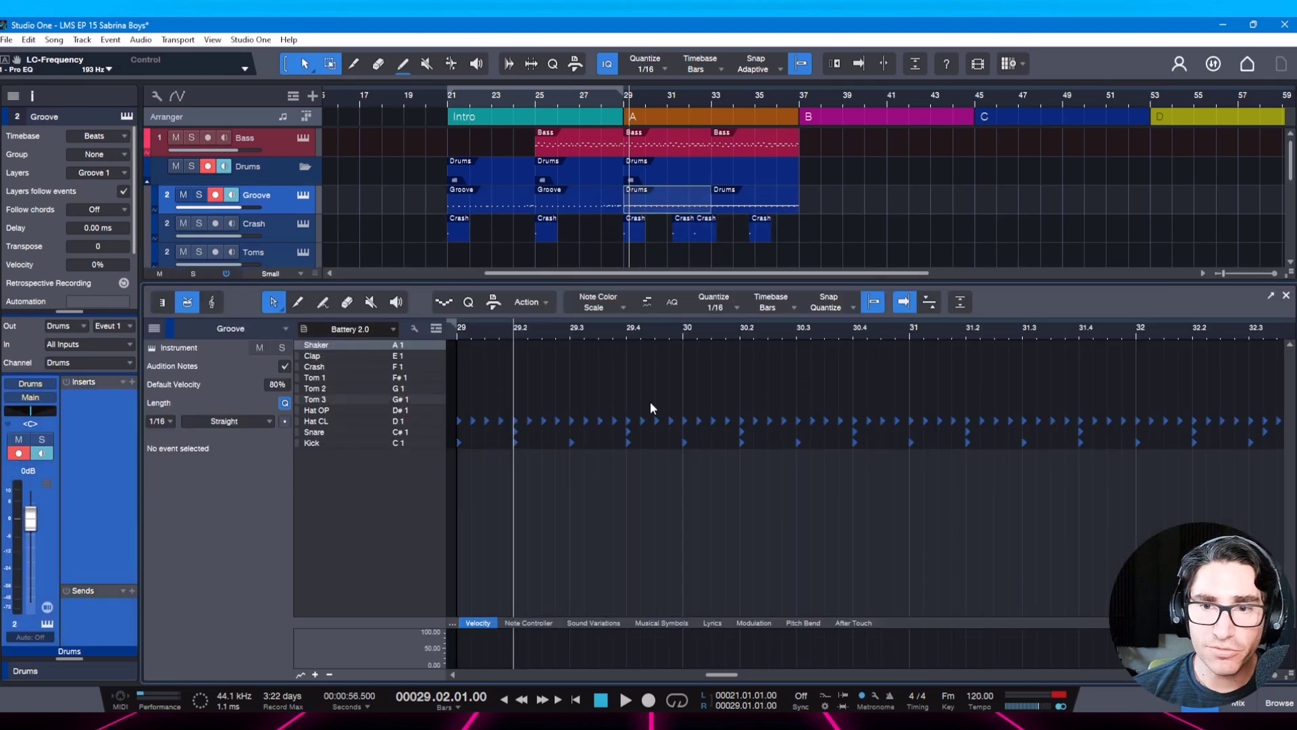
{"action": "key", "text": "F2"}
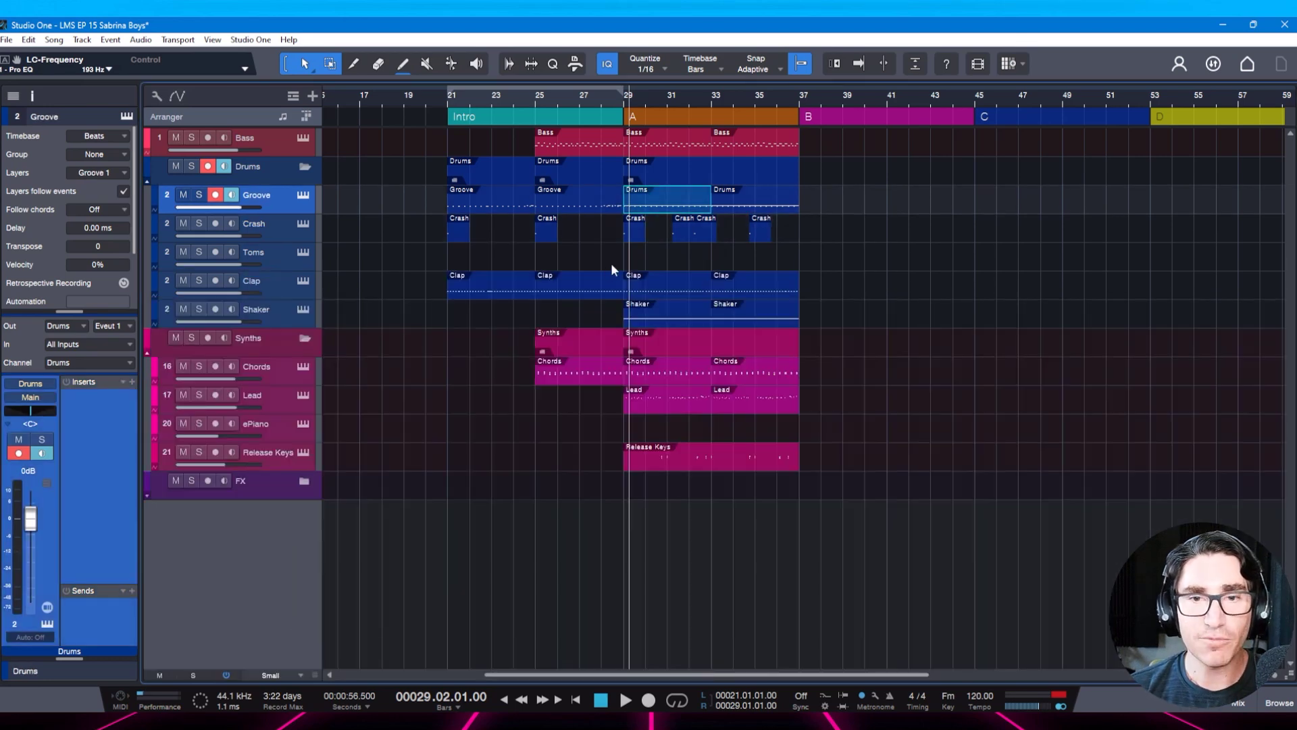
Delete the three extra Crash clips in section A, keeping the one at bar 29, and save the song.
{"action": "left_click_drag", "start_coordinate": [801, 232], "coordinate": [672, 235]}
{"action": "key", "text": "Delete"}
{"action": "key", "text": "ctrl+s"}
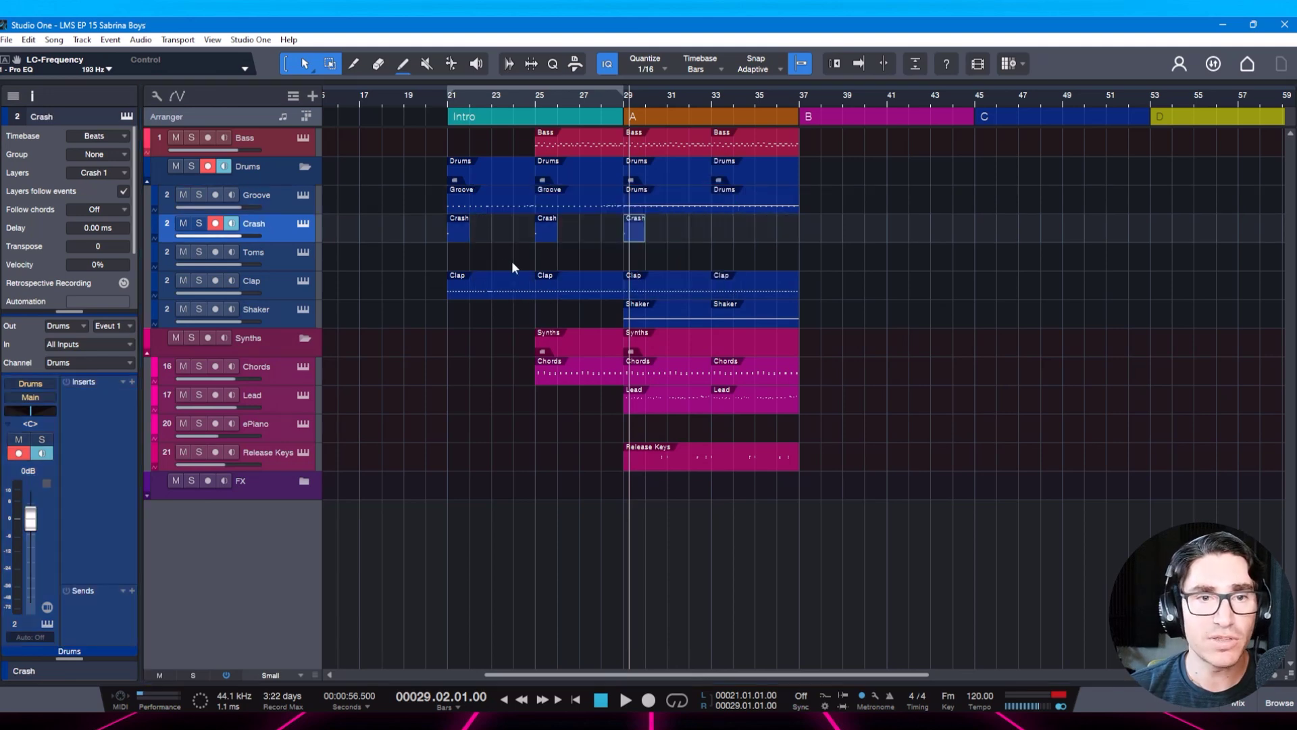
{"action": "left_click", "coordinate": [260, 282]}
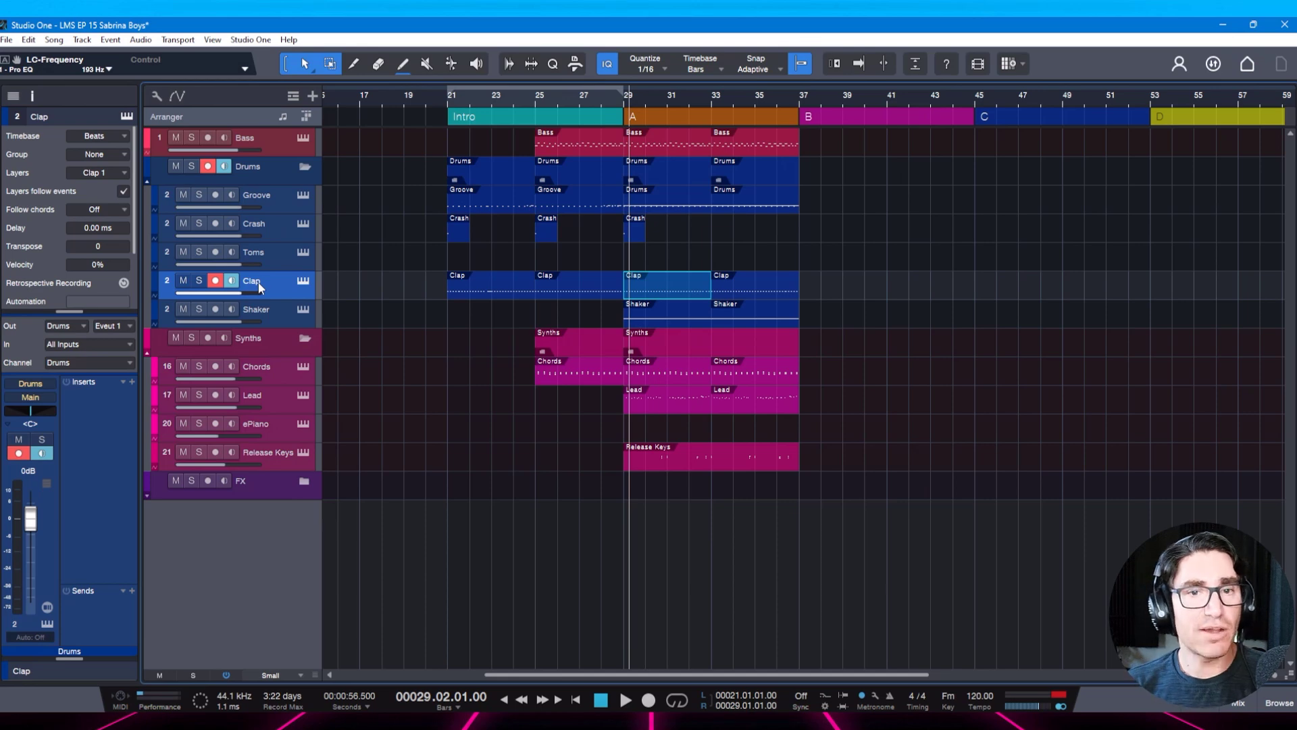
{"action": "left_click", "coordinate": [277, 228]}
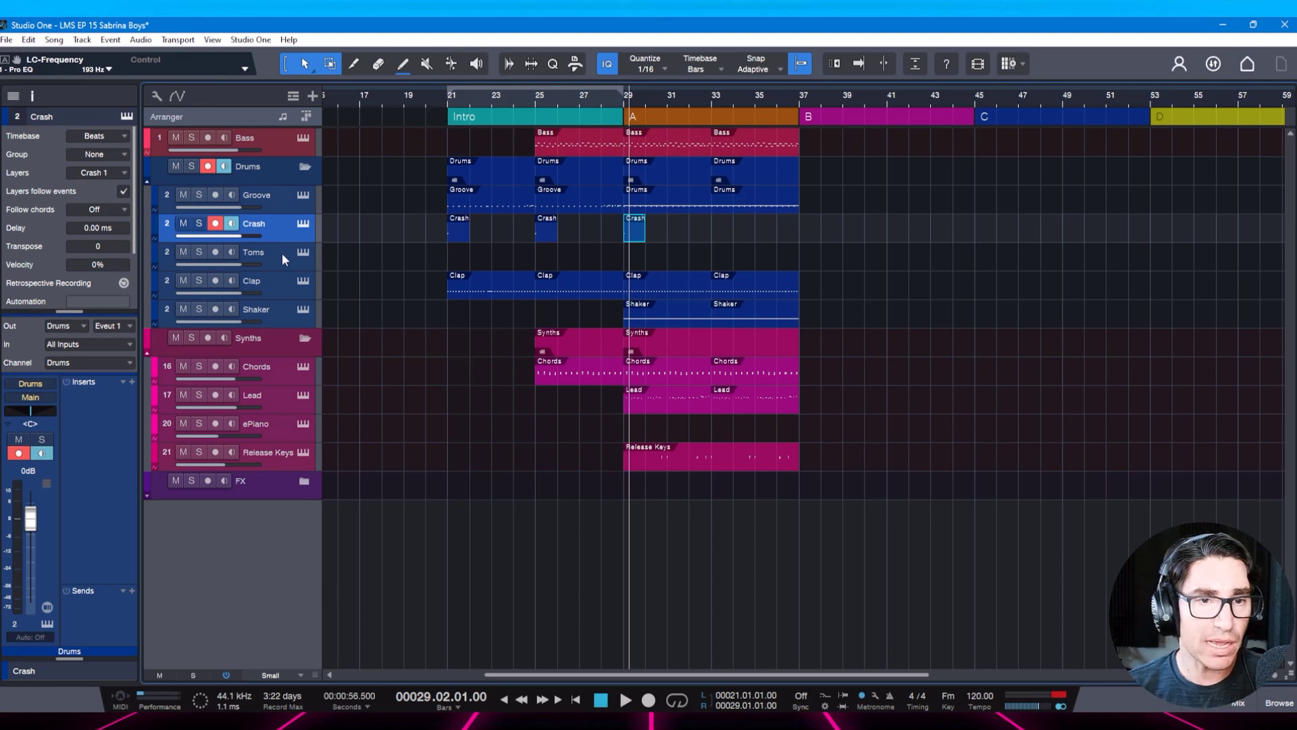
{"action": "left_click", "coordinate": [282, 253]}
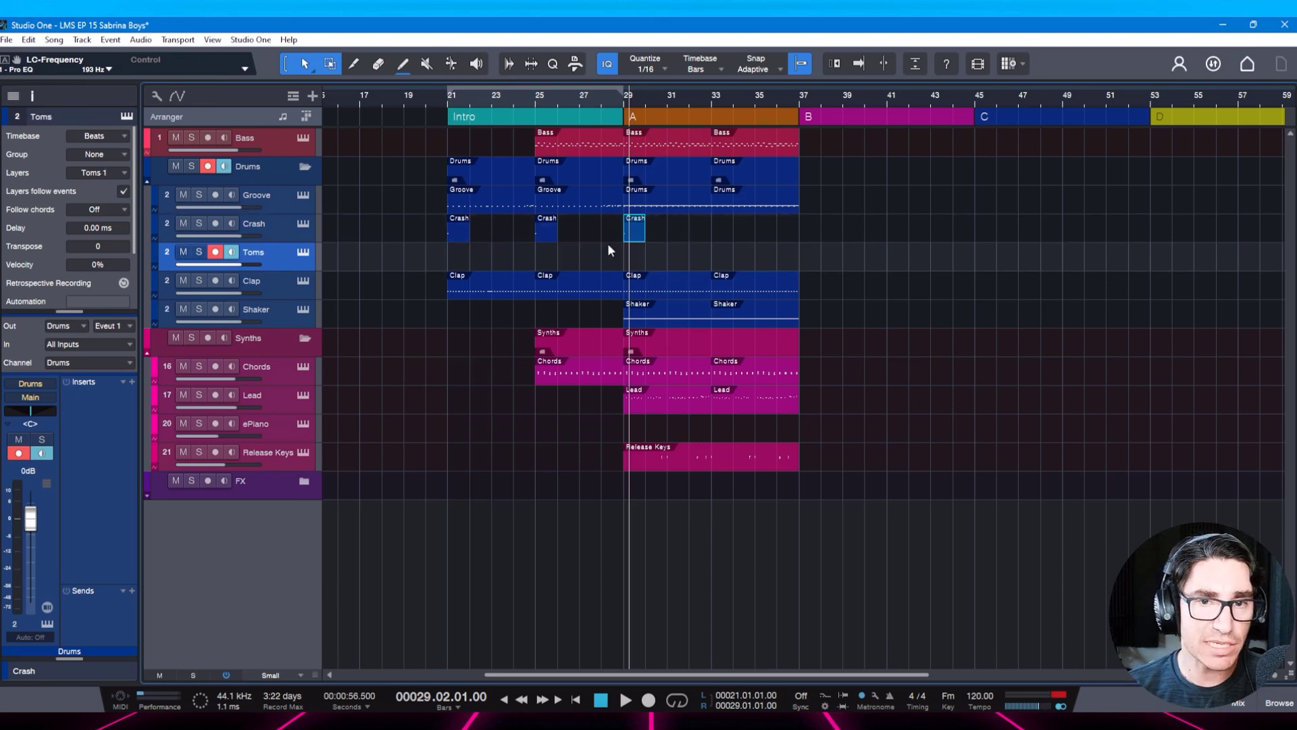
{"action": "left_click", "coordinate": [837, 293]}
Try copies of section A's Shaker clip in the Intro, with one shortened to one bar at bar 27, and delete them.
{"action": "left_click", "coordinate": [658, 321]}
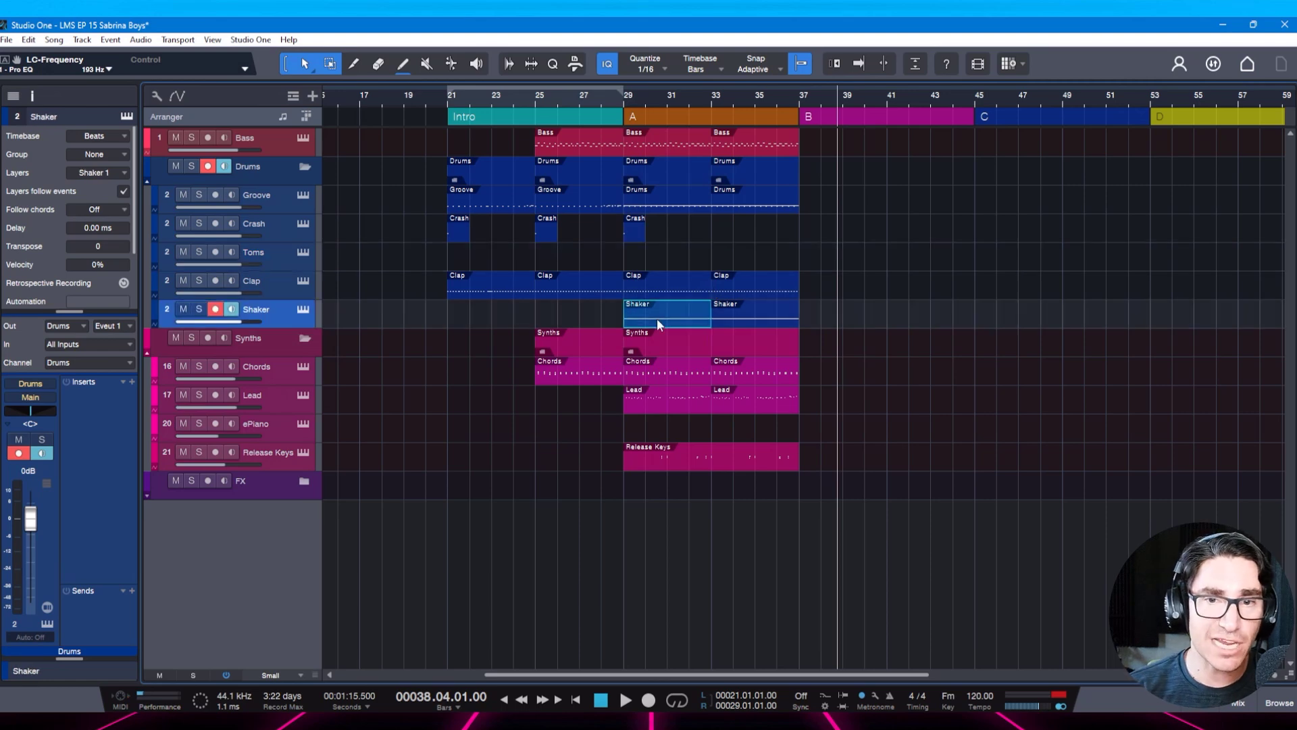
{"action": "left_click_drag", "start_coordinate": [658, 319], "coordinate": [553, 319]}
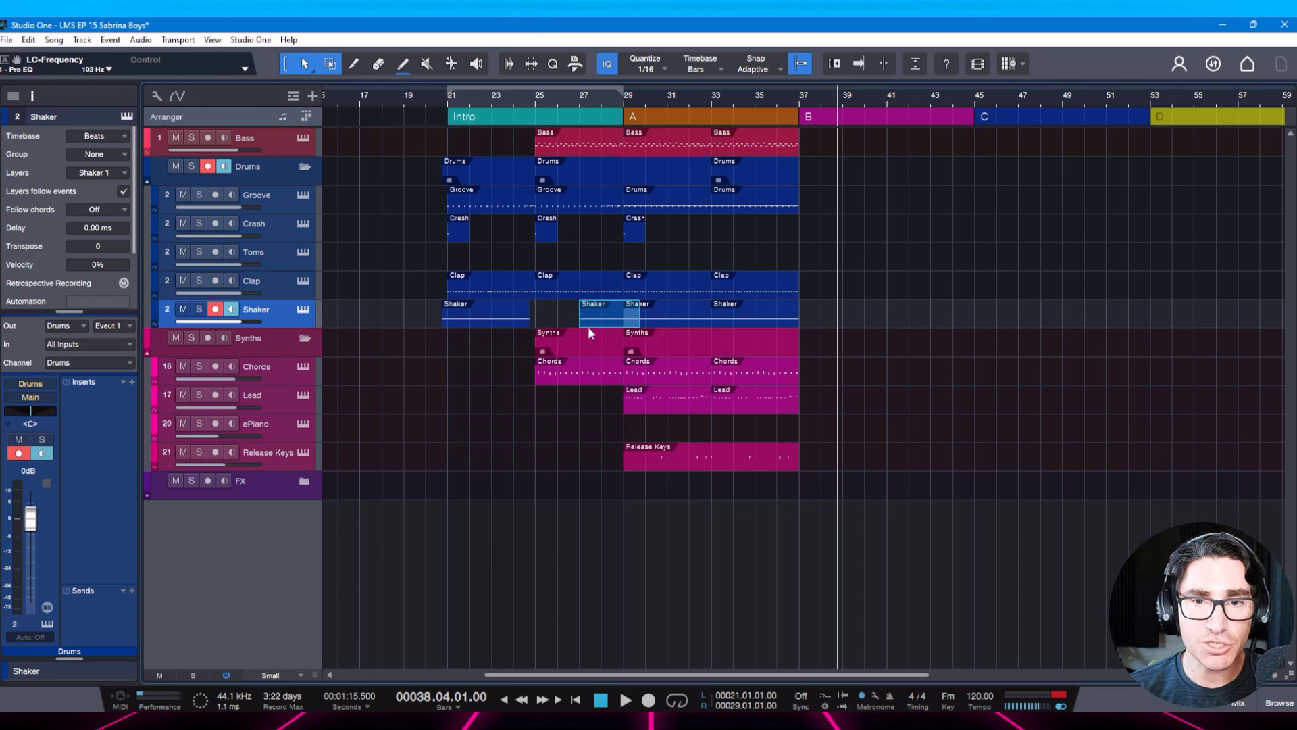
{"action": "left_click_drag", "start_coordinate": [635, 327], "coordinate": [601, 324]}
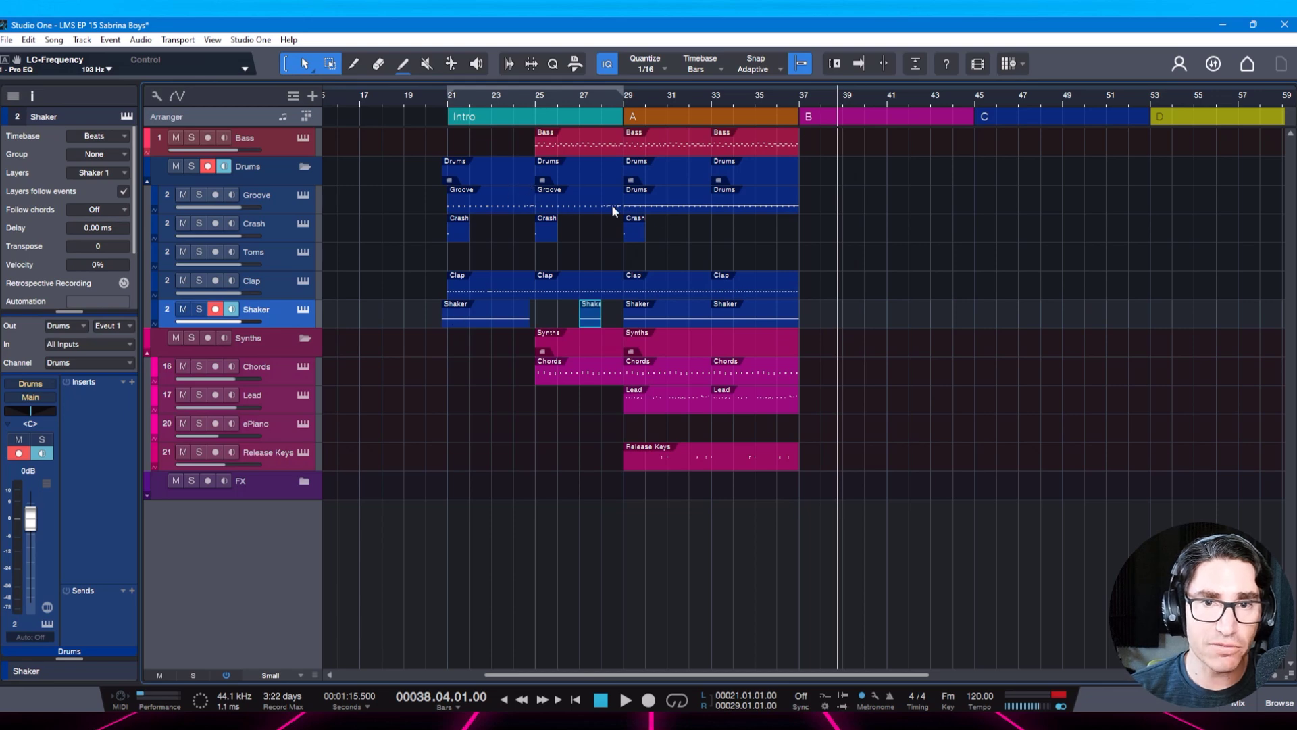
{"action": "left_click", "coordinate": [495, 321]}
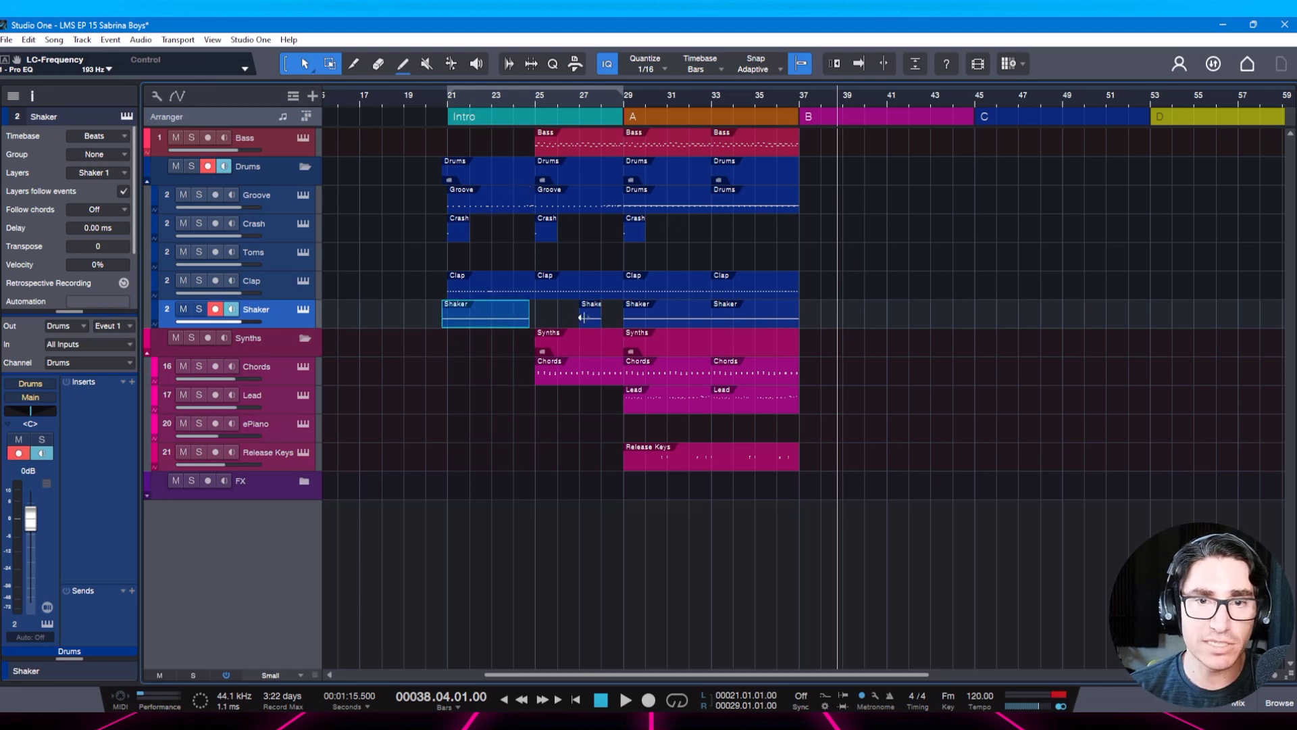
{"action": "key", "text": "Delete"}
{"action": "key", "text": "Delete"}
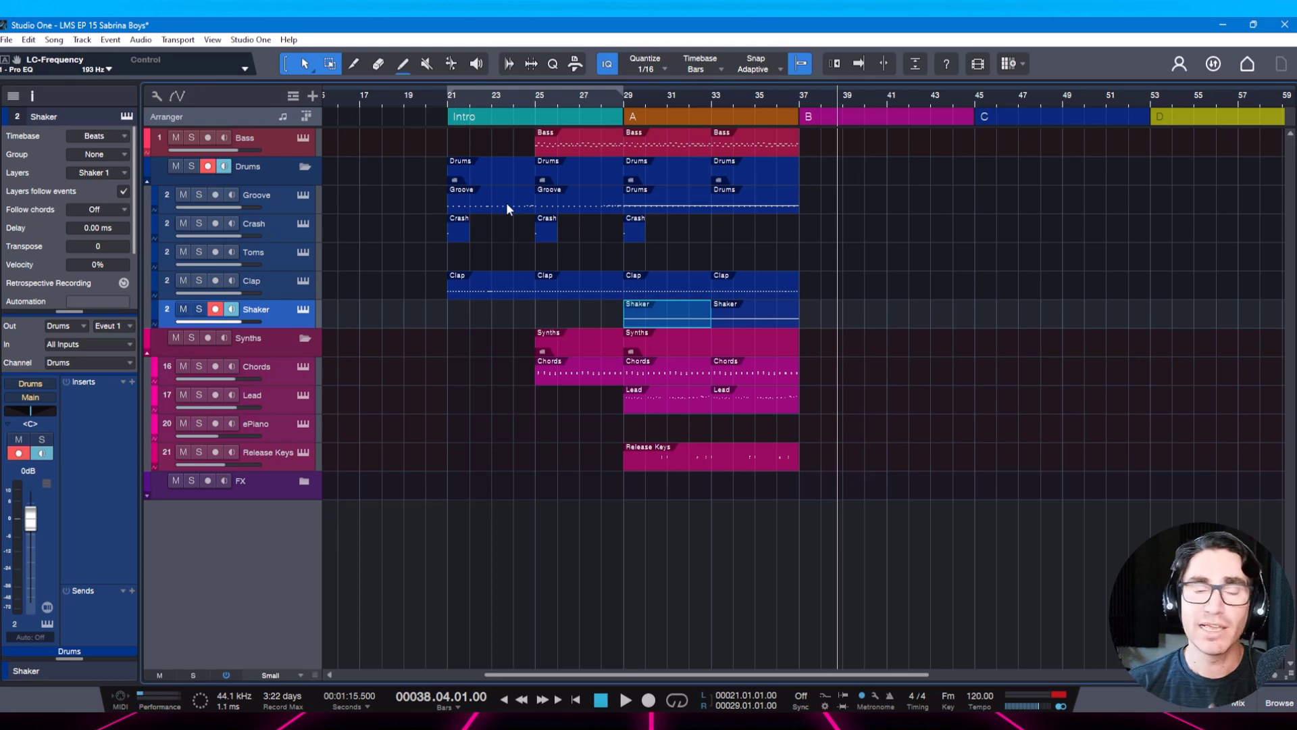
Save the song and play the arrangement from the start of the Intro at bar 21.
{"action": "left_click", "coordinate": [476, 327]}
{"action": "key", "text": "ctrl+s"}
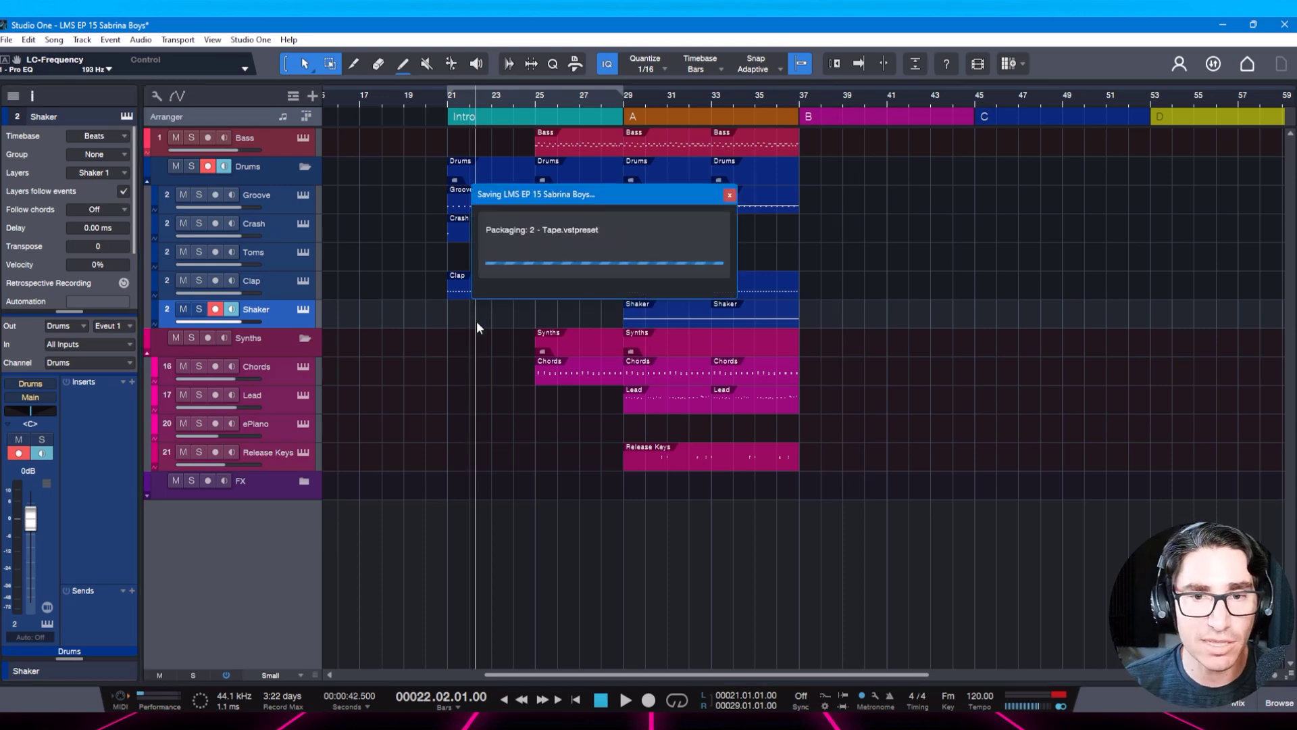
{"action": "left_click", "coordinate": [469, 116]}
{"action": "key", "text": "l"}
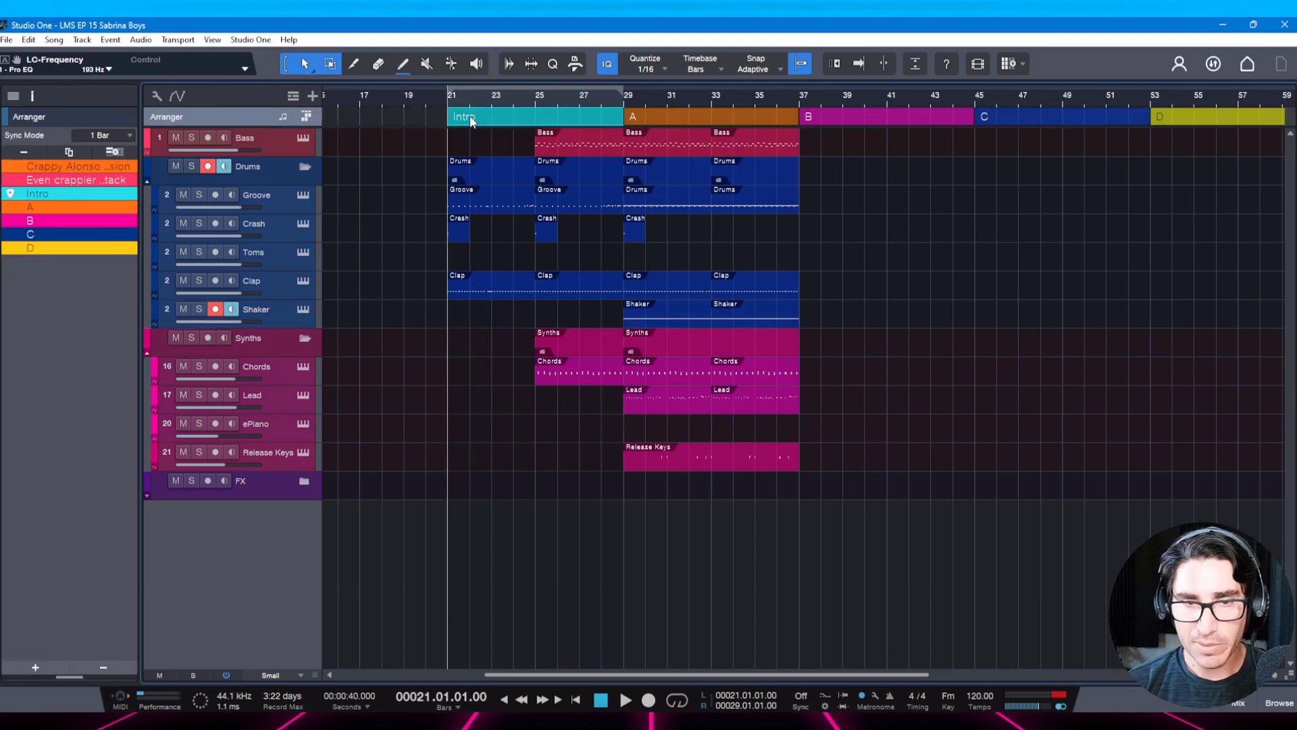
{"action": "key", "text": "space"}
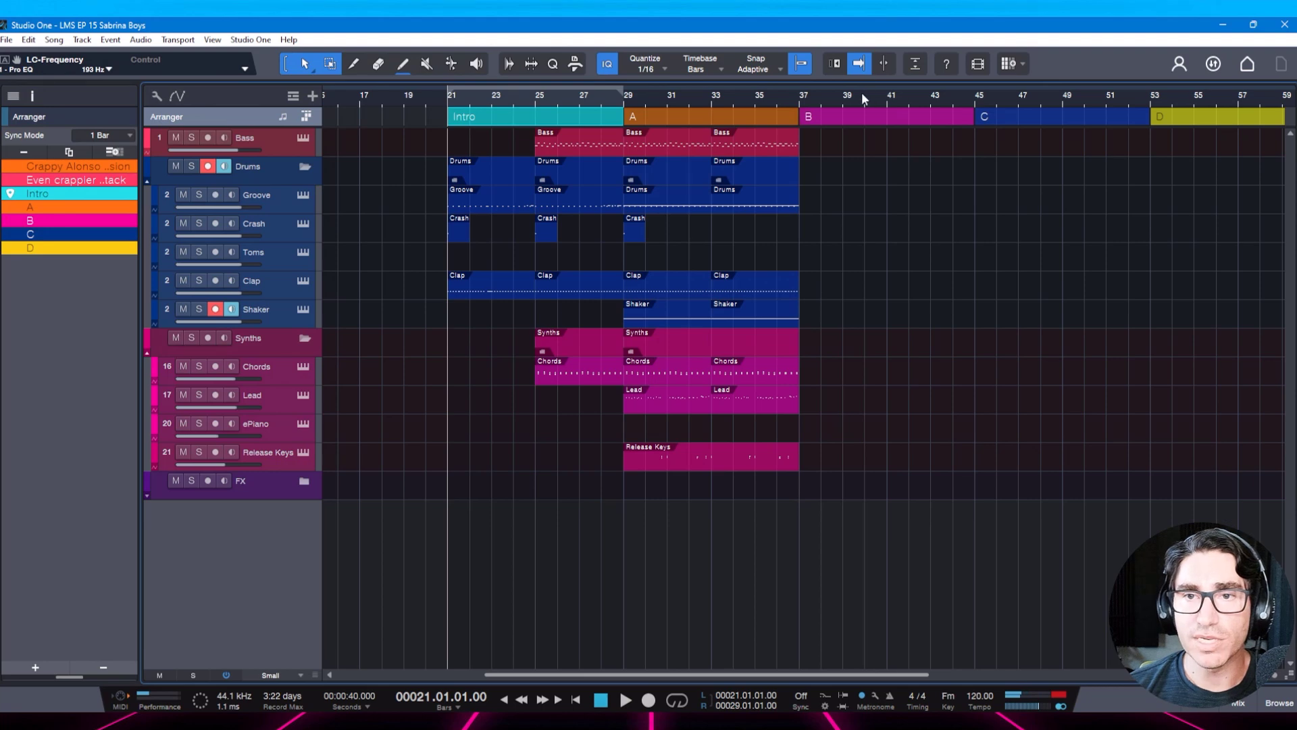
Play the opening of the Intro briefly, stop playback and save the song.
{"action": "left_click_drag", "start_coordinate": [861, 98], "coordinate": [802, 110]}
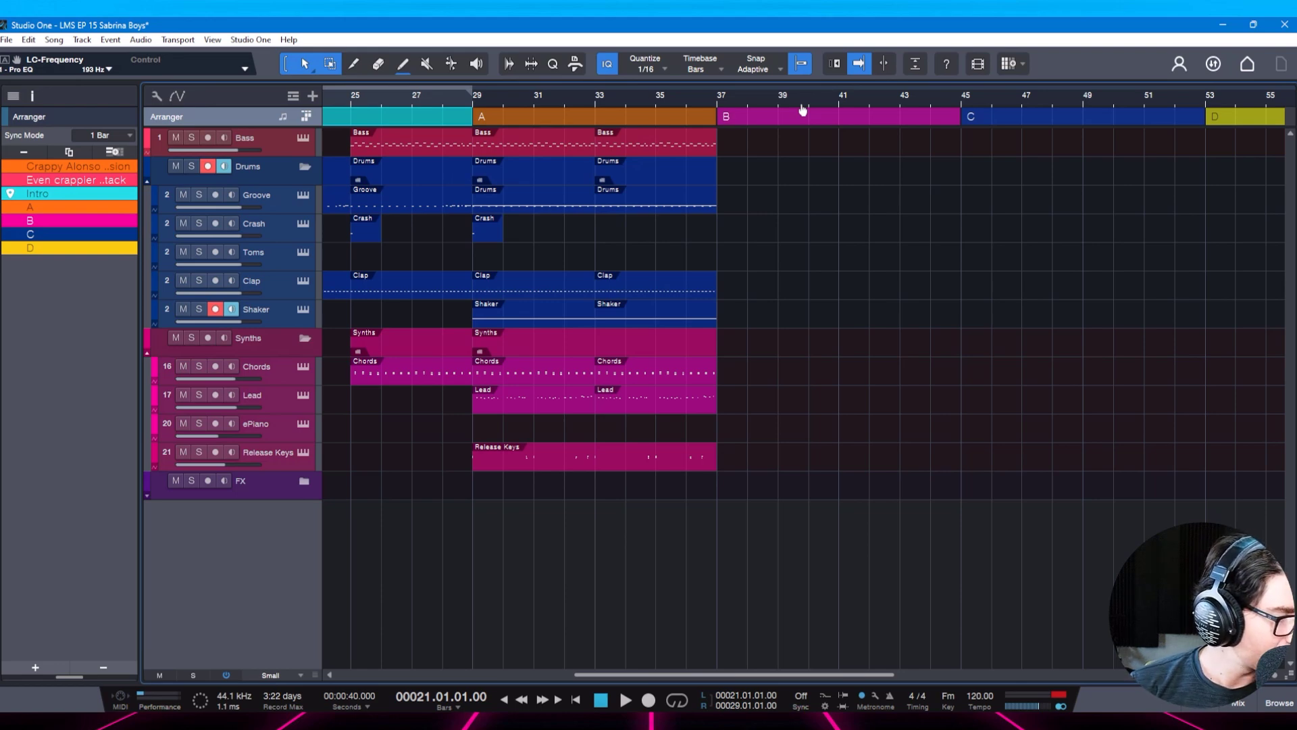
{"action": "left_click_drag", "start_coordinate": [802, 110], "coordinate": [797, 101]}
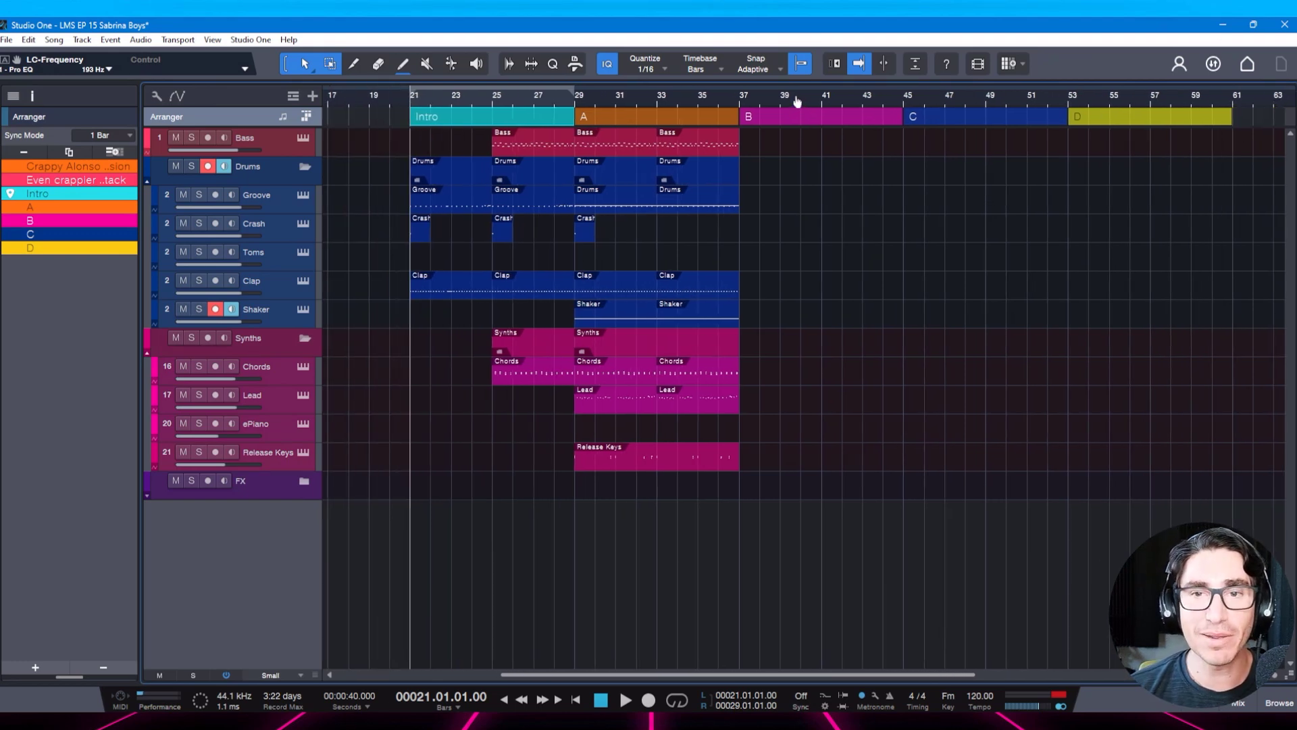
{"action": "left_click_drag", "start_coordinate": [797, 101], "coordinate": [799, 101]}
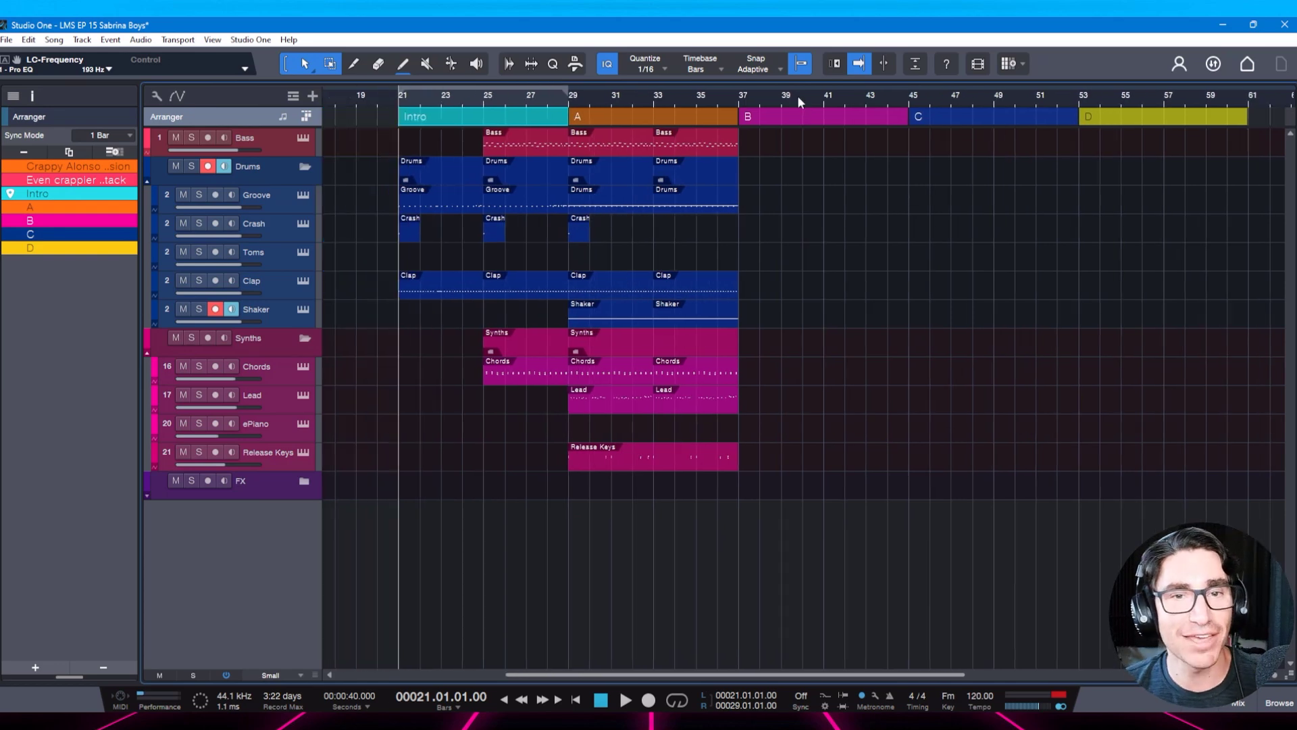
{"action": "key", "text": "space"}
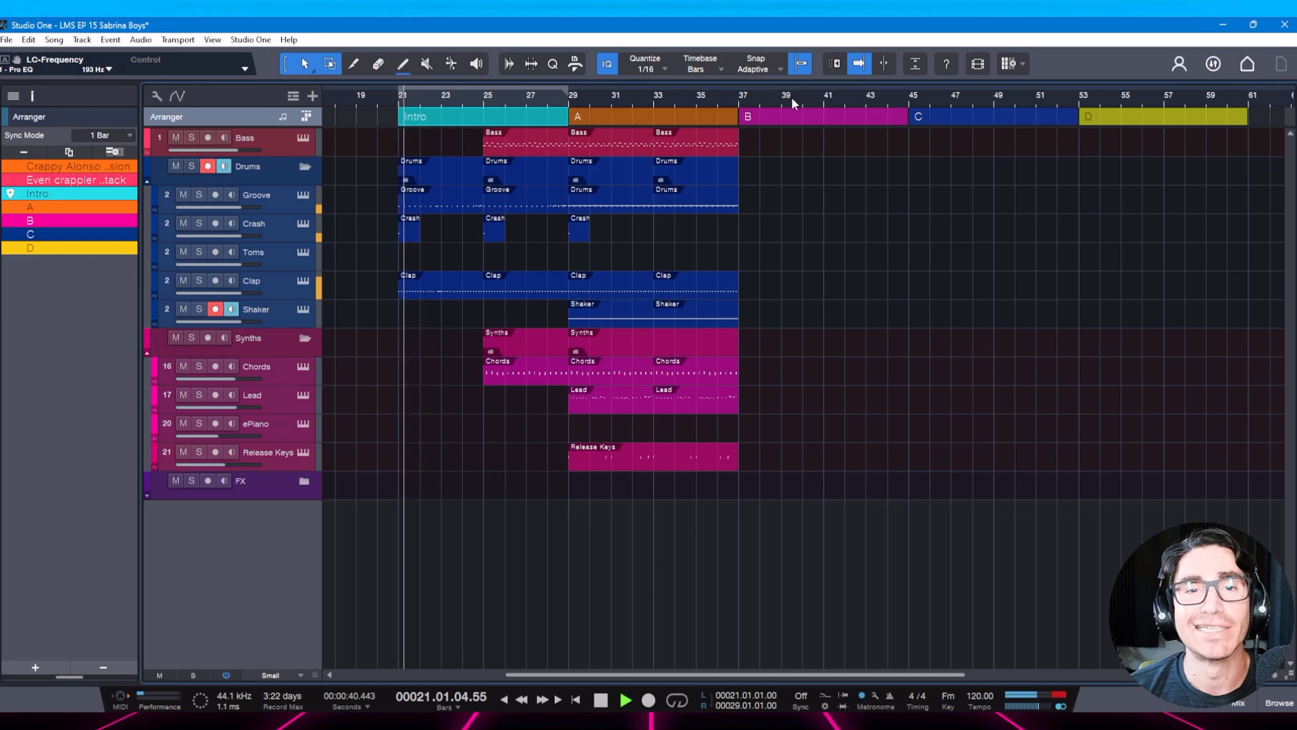
{"action": "key", "text": "space"}
{"action": "key", "text": "ctrl+s"}
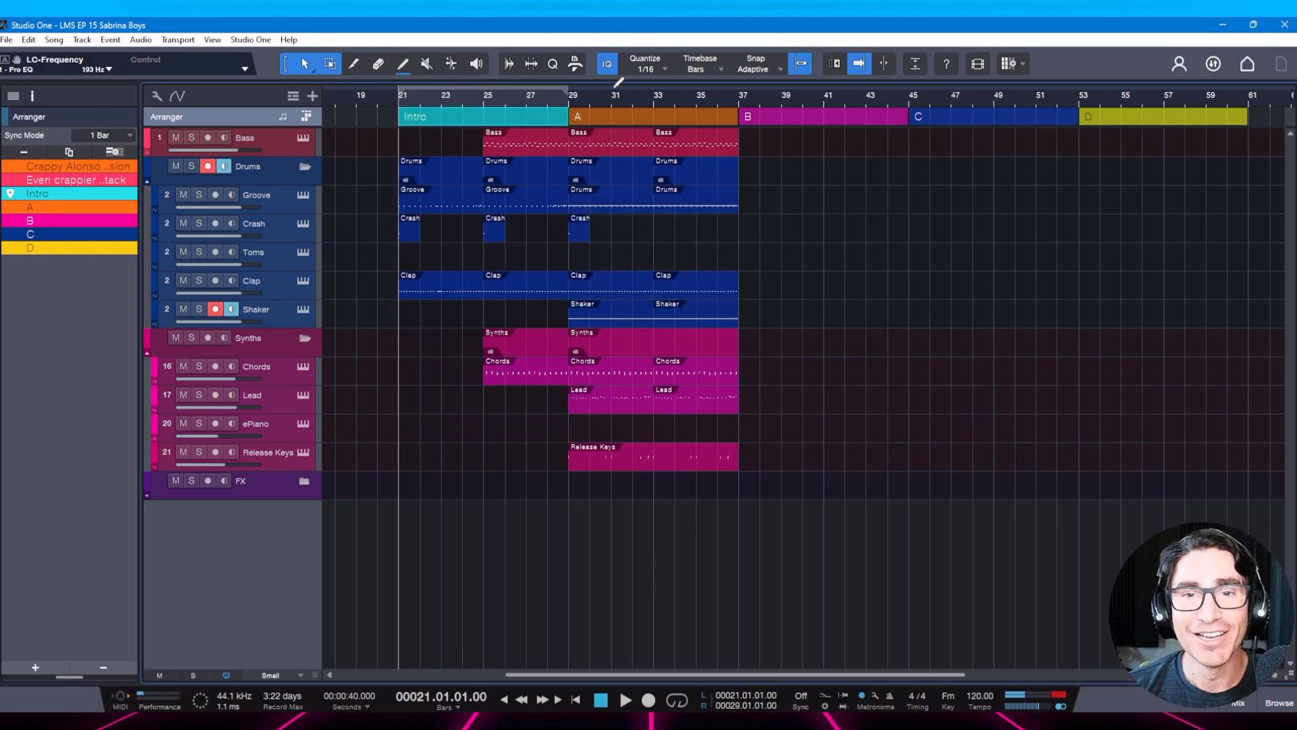
Rename arranger section A as Chorus and save the song.
{"action": "left_click", "coordinate": [675, 100]}
{"action": "left_click", "coordinate": [587, 116]}
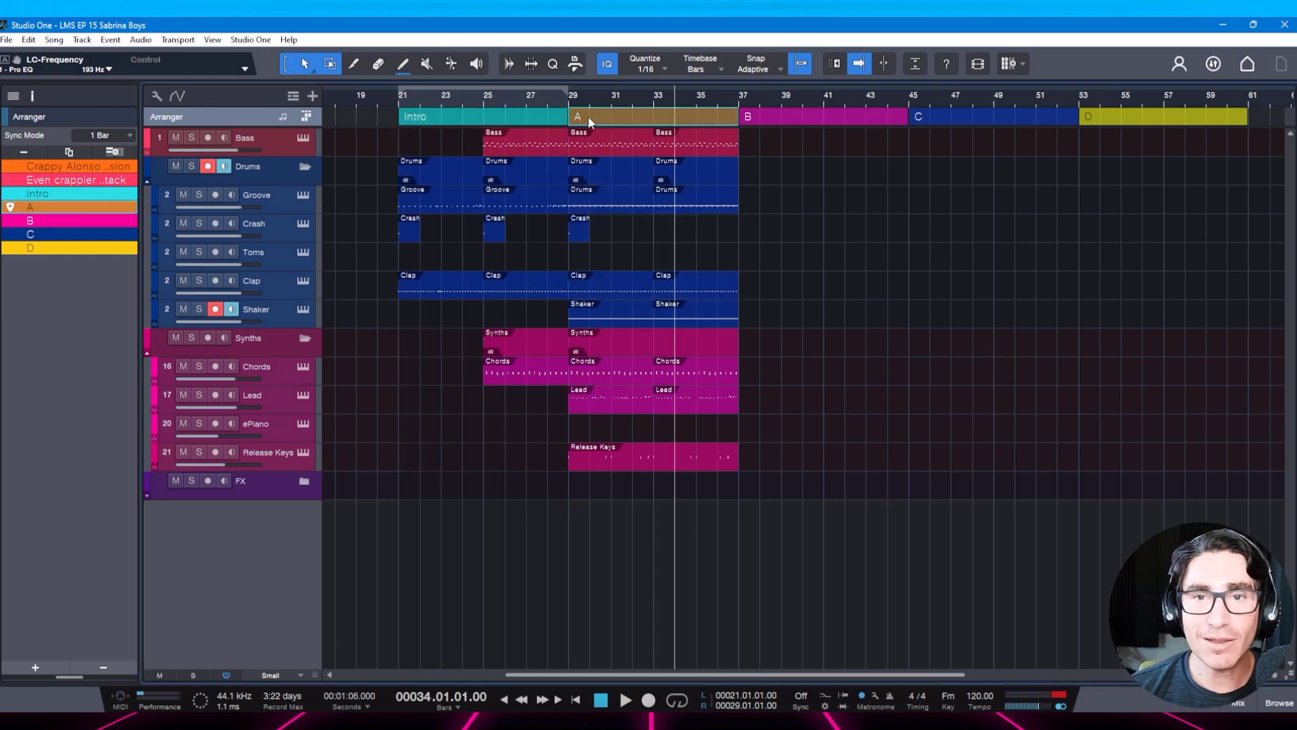
{"action": "right_click", "coordinate": [588, 117]}
{"action": "left_click", "coordinate": [625, 127]}
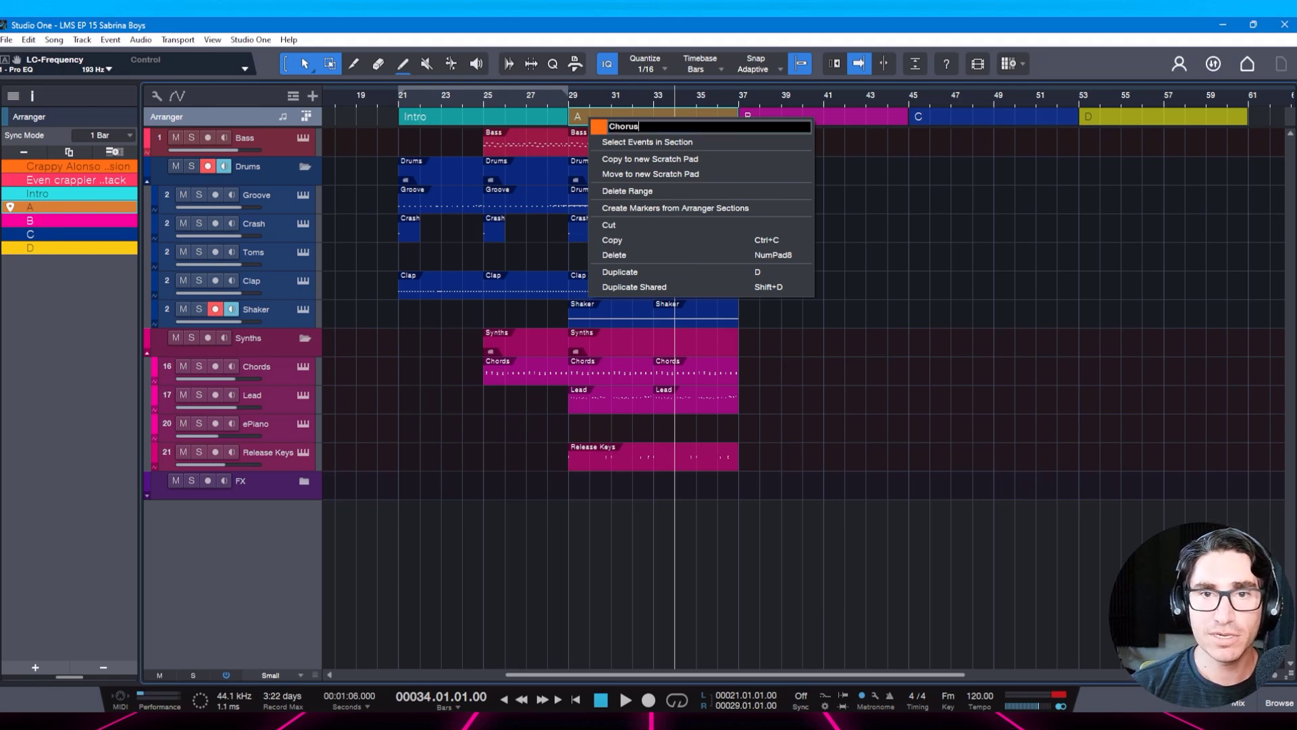
{"action": "key", "text": "Return"}
{"action": "key", "text": "ctrl+s"}
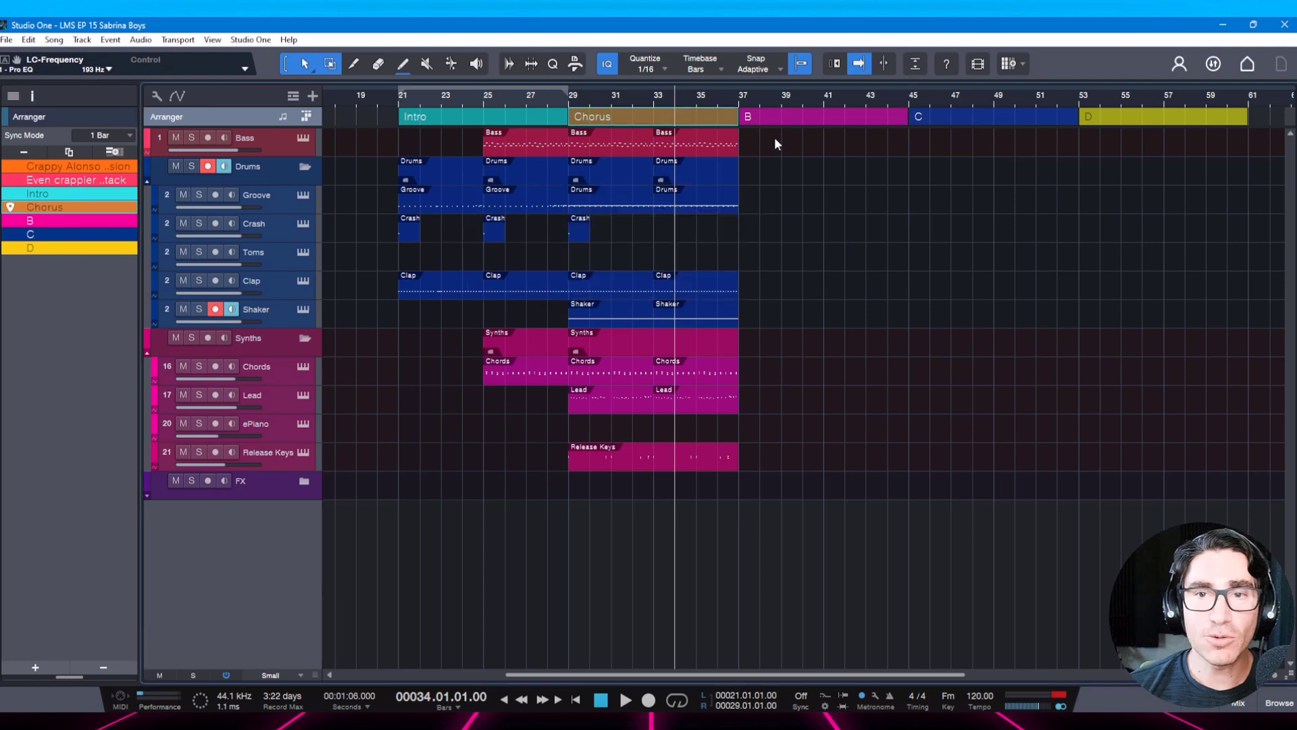
Duplicate all the Chorus clips into section B and remove the copied Lead clips.
{"action": "left_click", "coordinate": [618, 459]}
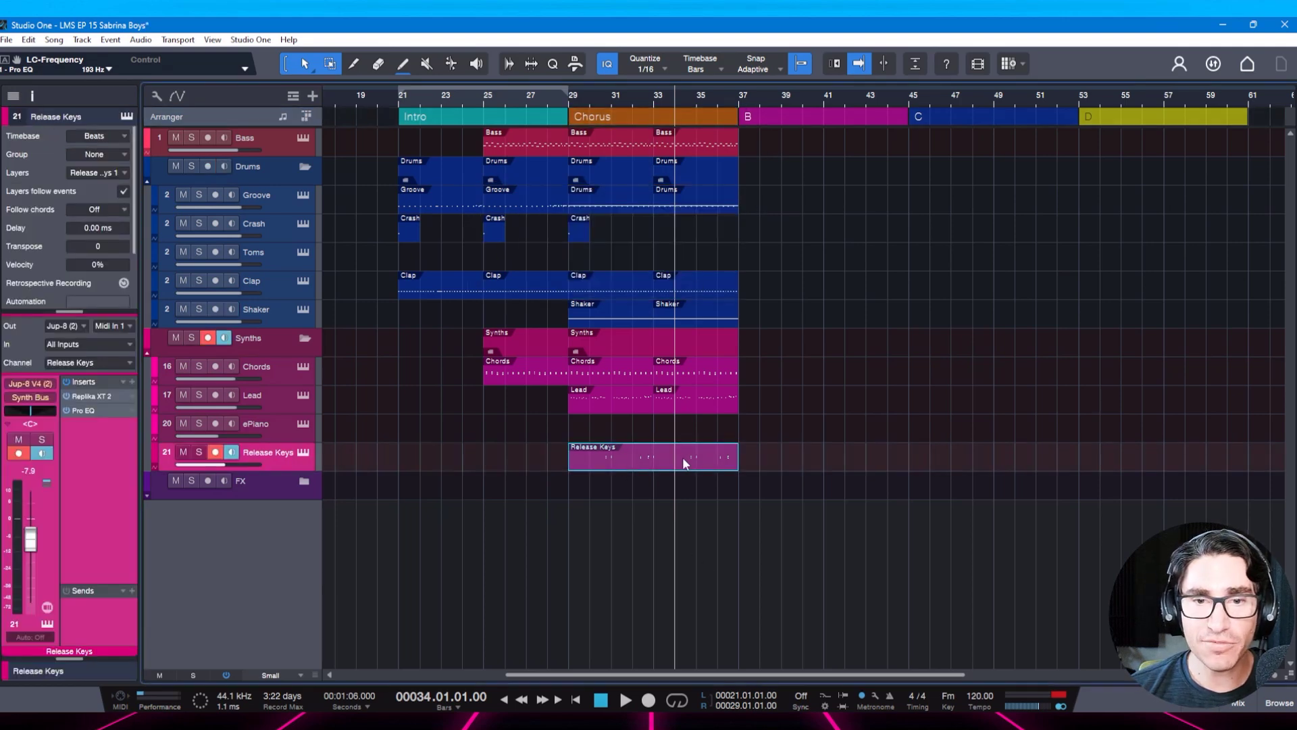
{"action": "left_click_drag", "start_coordinate": [797, 500], "coordinate": [570, 141]}
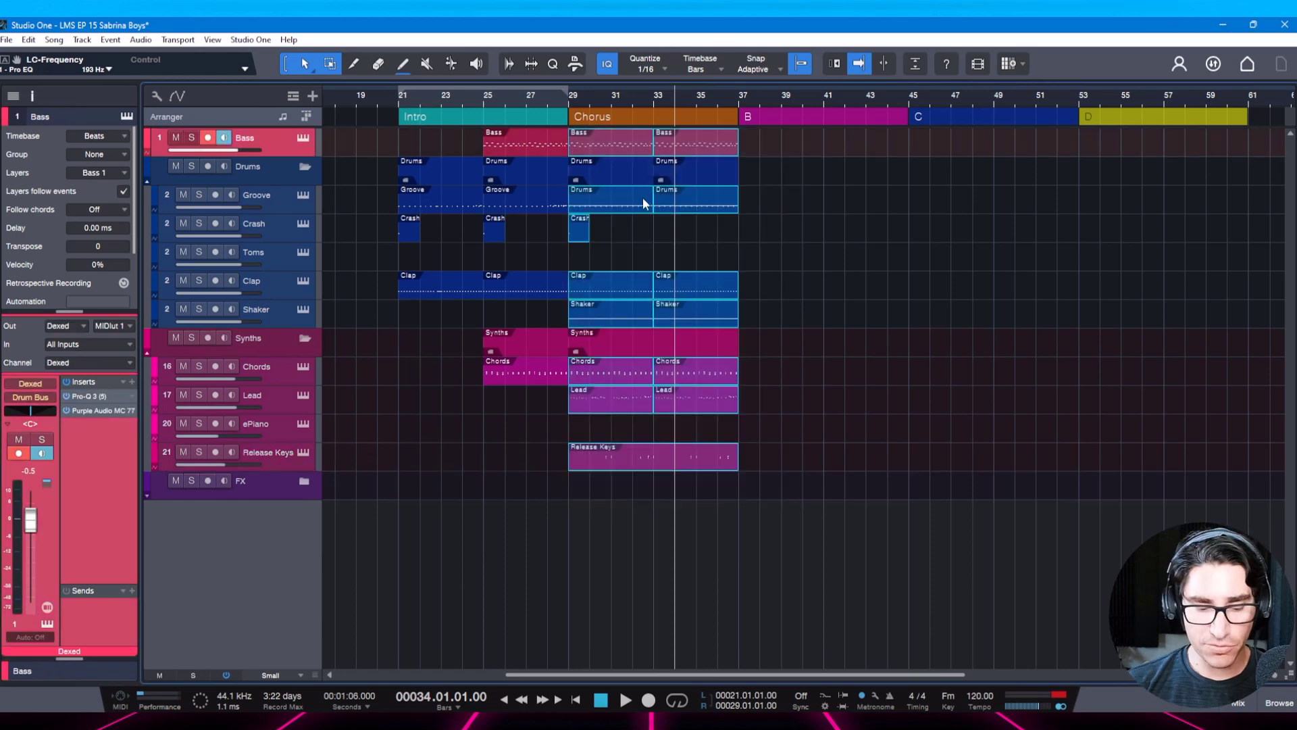
{"action": "key", "text": "d"}
{"action": "left_click", "coordinate": [935, 412]}
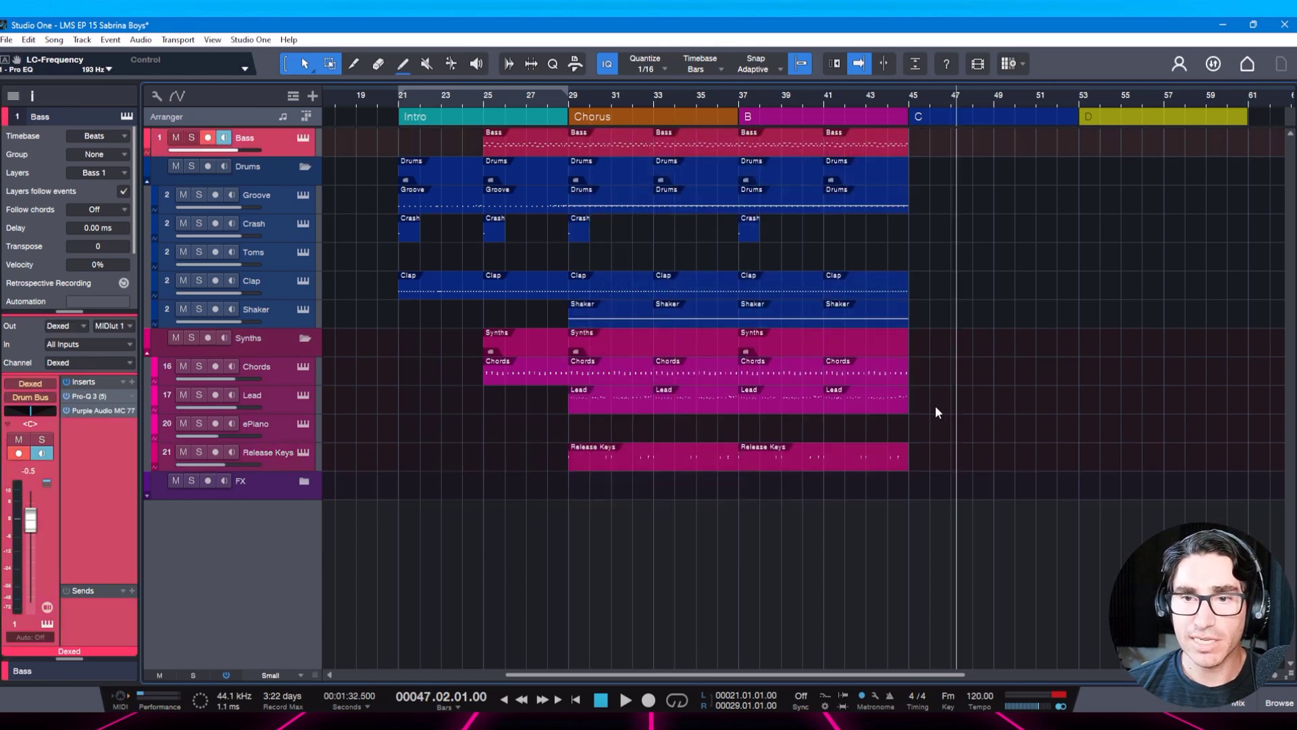
{"action": "key", "text": "ctrl+z"}
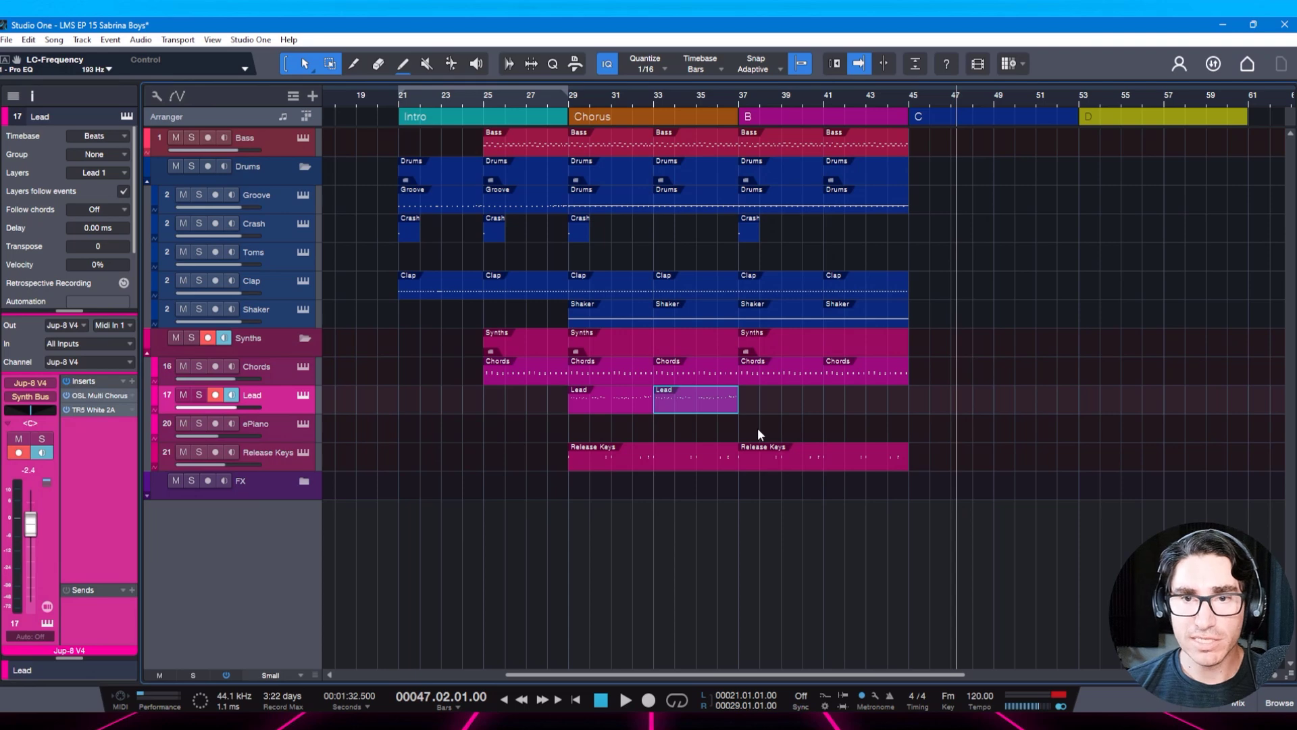
Play the transition from the Chorus into section B, then stop playback.
{"action": "left_click", "coordinate": [690, 96]}
{"action": "key", "text": "space"}
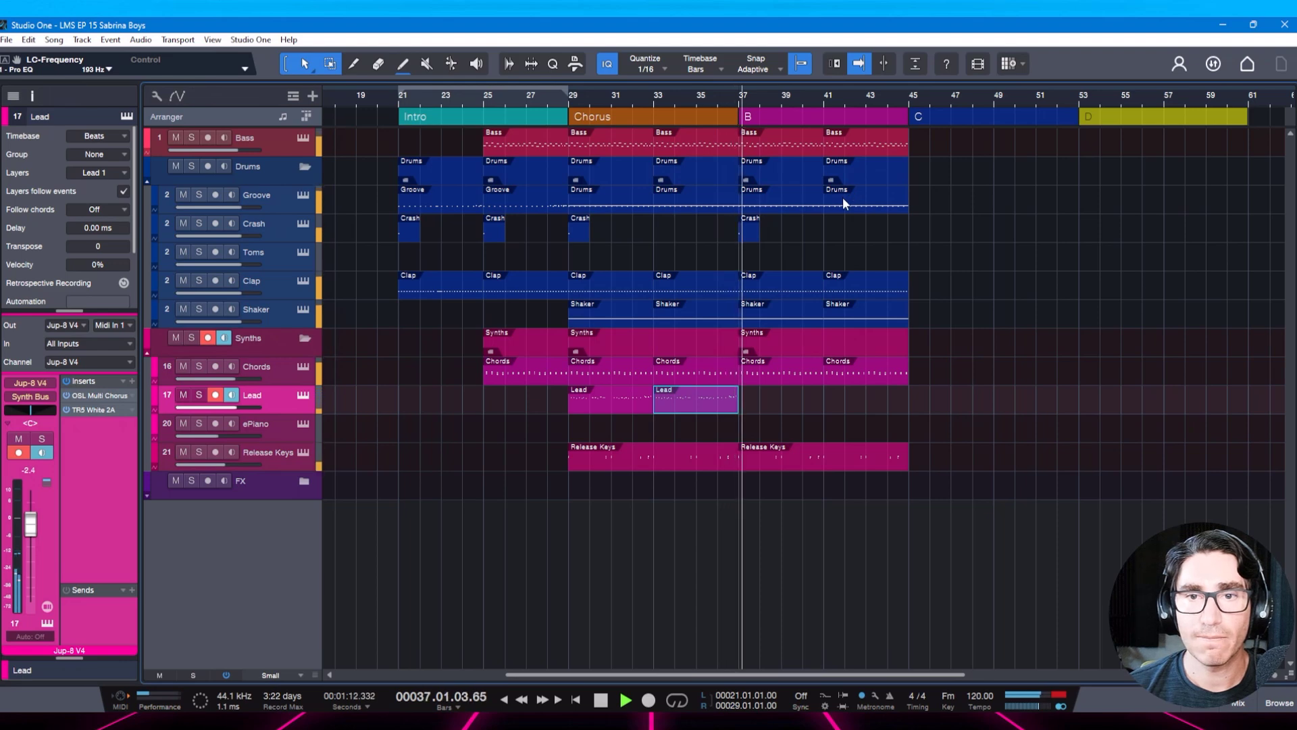
{"action": "key", "text": "space"}
Open the Groove clip at bar 33, play from bar 36 and add snare hits midway through beats 2 and 3 of that bar.
{"action": "left_click", "coordinate": [723, 205]}
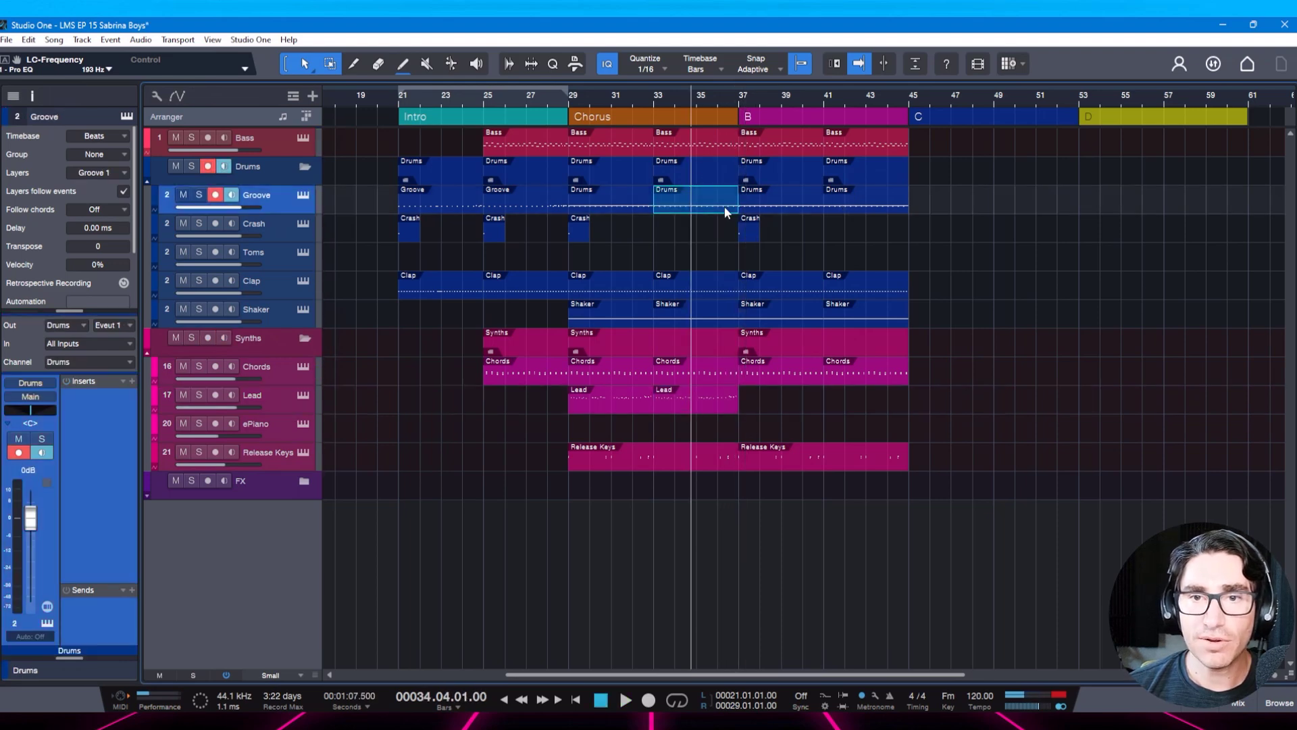
{"action": "double_click", "coordinate": [724, 205]}
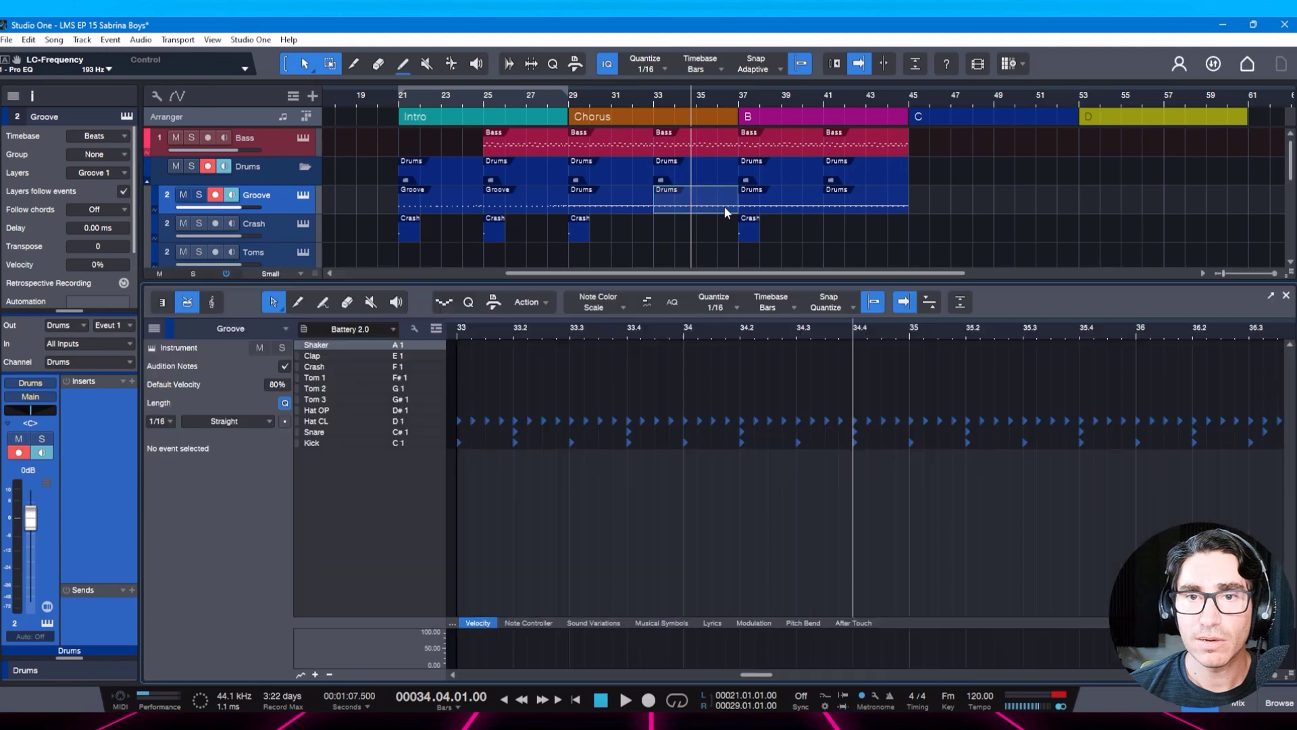
{"action": "left_click_drag", "start_coordinate": [931, 331], "coordinate": [732, 327]}
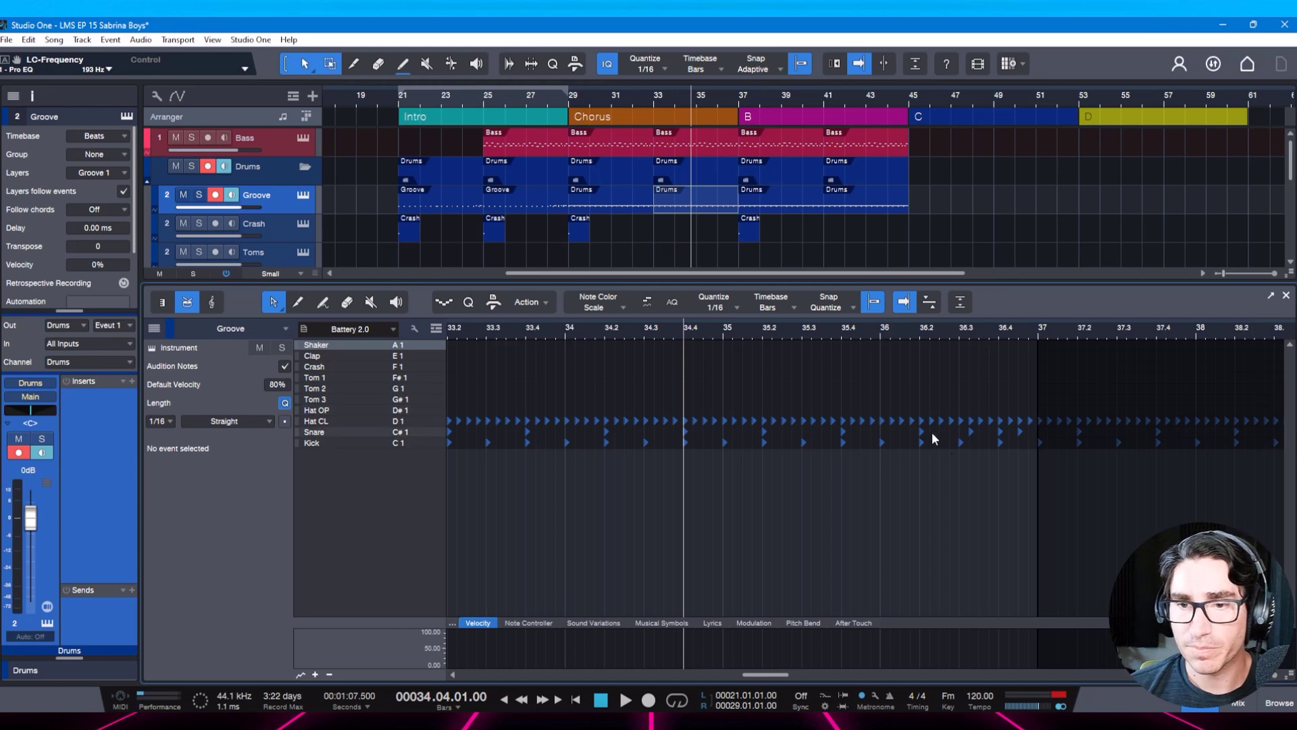
{"action": "left_click", "coordinate": [881, 331]}
{"action": "key", "text": "space"}
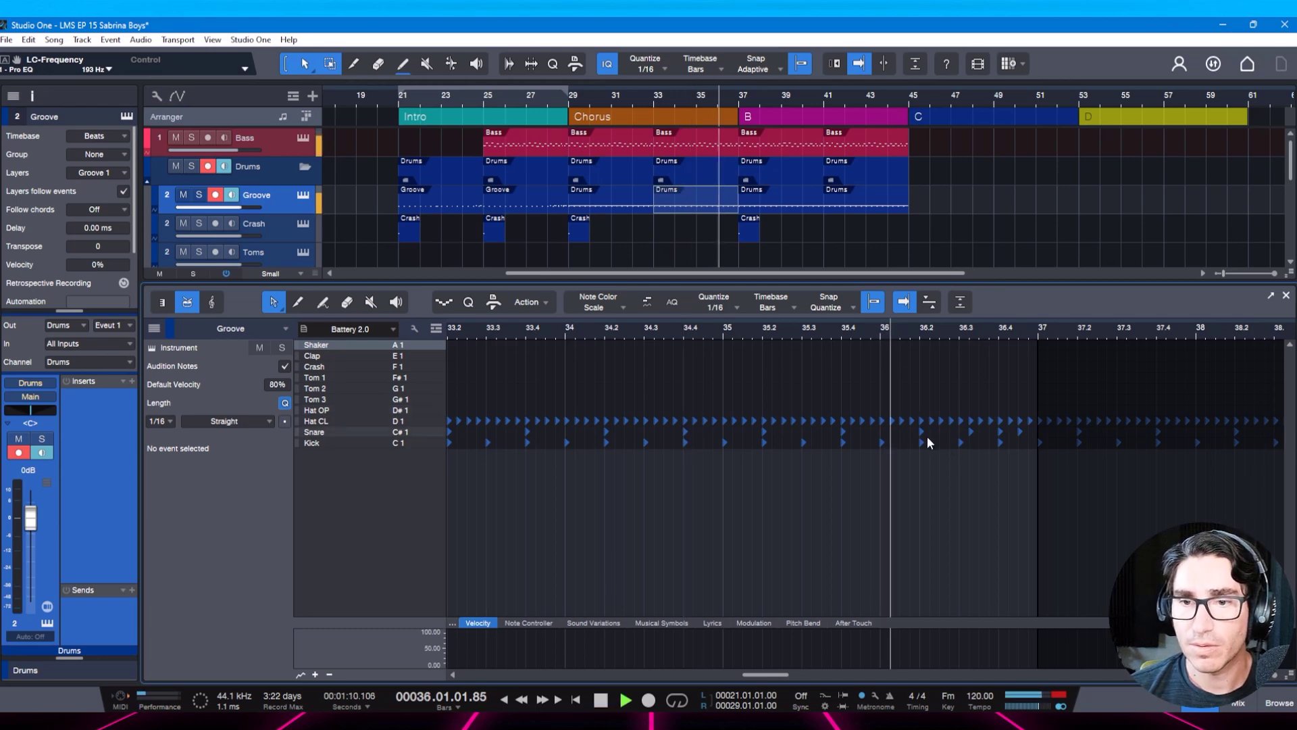
{"action": "key", "text": "space"}
{"action": "left_click", "coordinate": [941, 432], "text": "ctrl"}
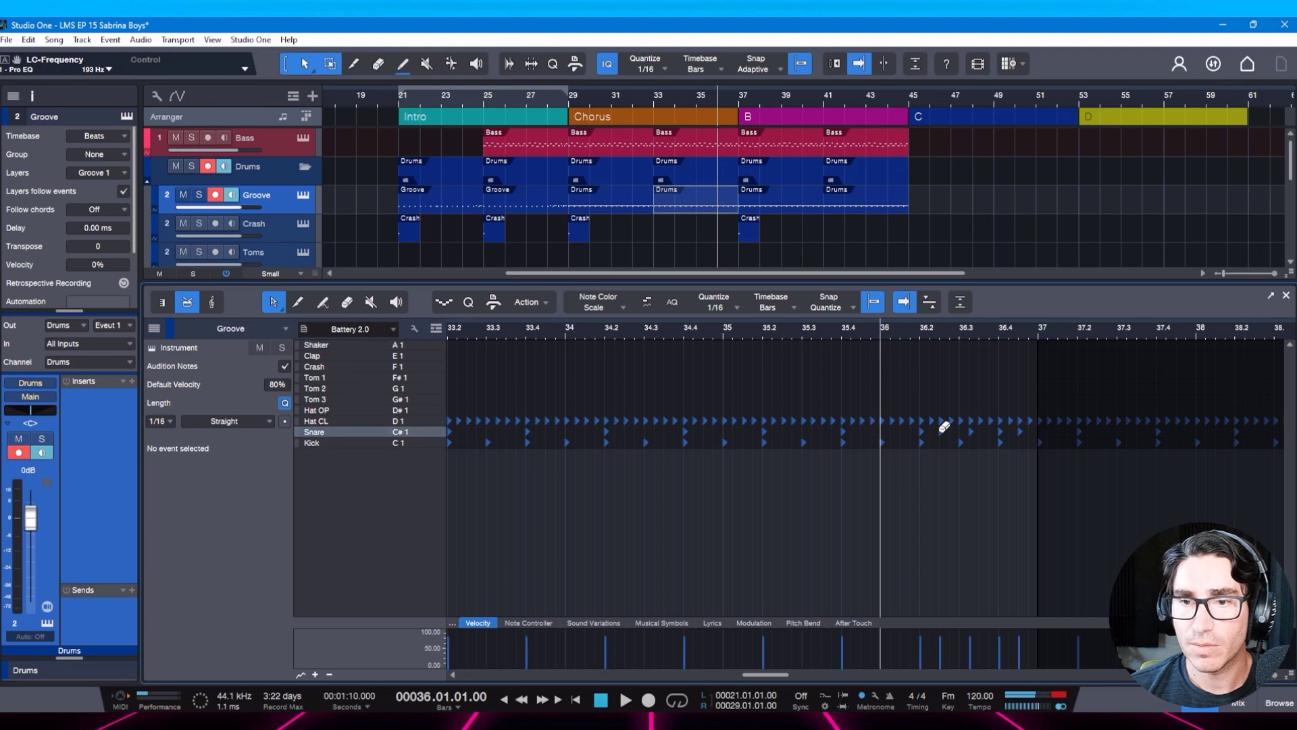
{"action": "left_click", "coordinate": [981, 433], "text": "ctrl"}
Add a snare hit on the last sixteenth of bar 36, play the finished fill and close the drum editor.
{"action": "key", "text": "space"}
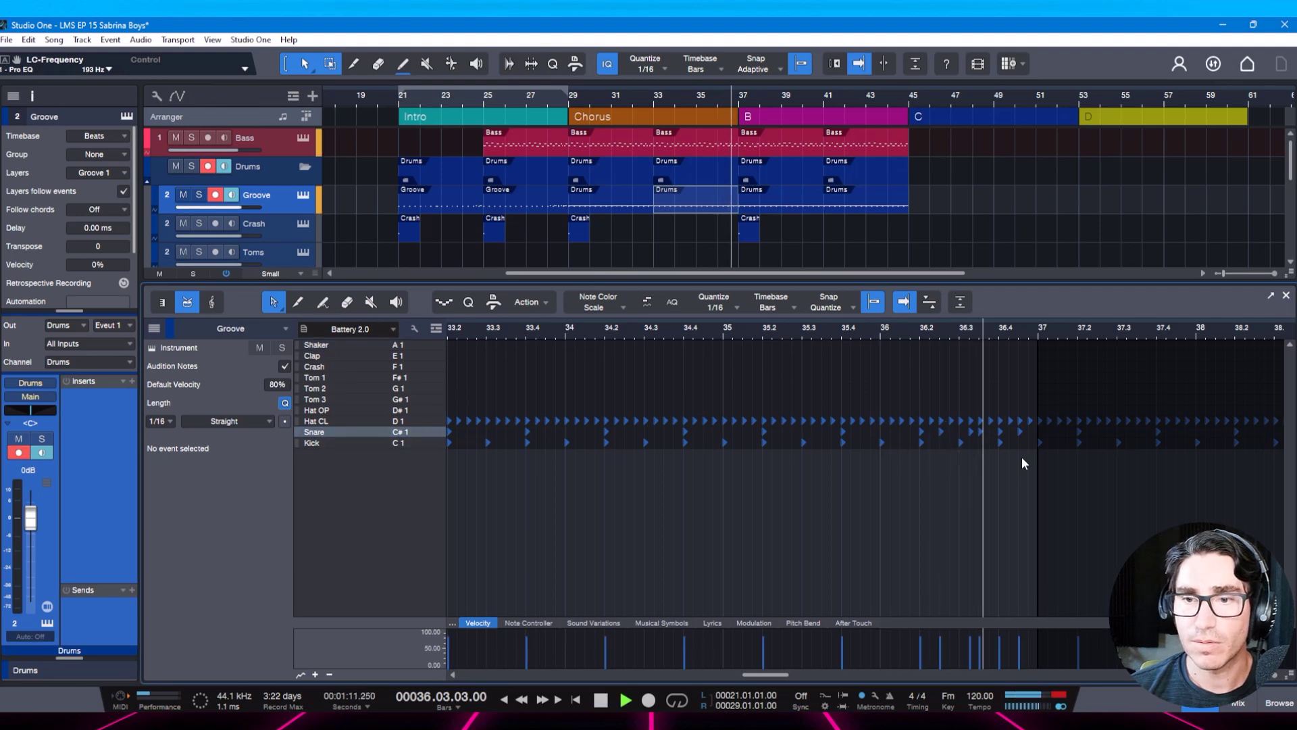
{"action": "key", "text": "space"}
{"action": "left_click", "coordinate": [1030, 433], "text": "ctrl"}
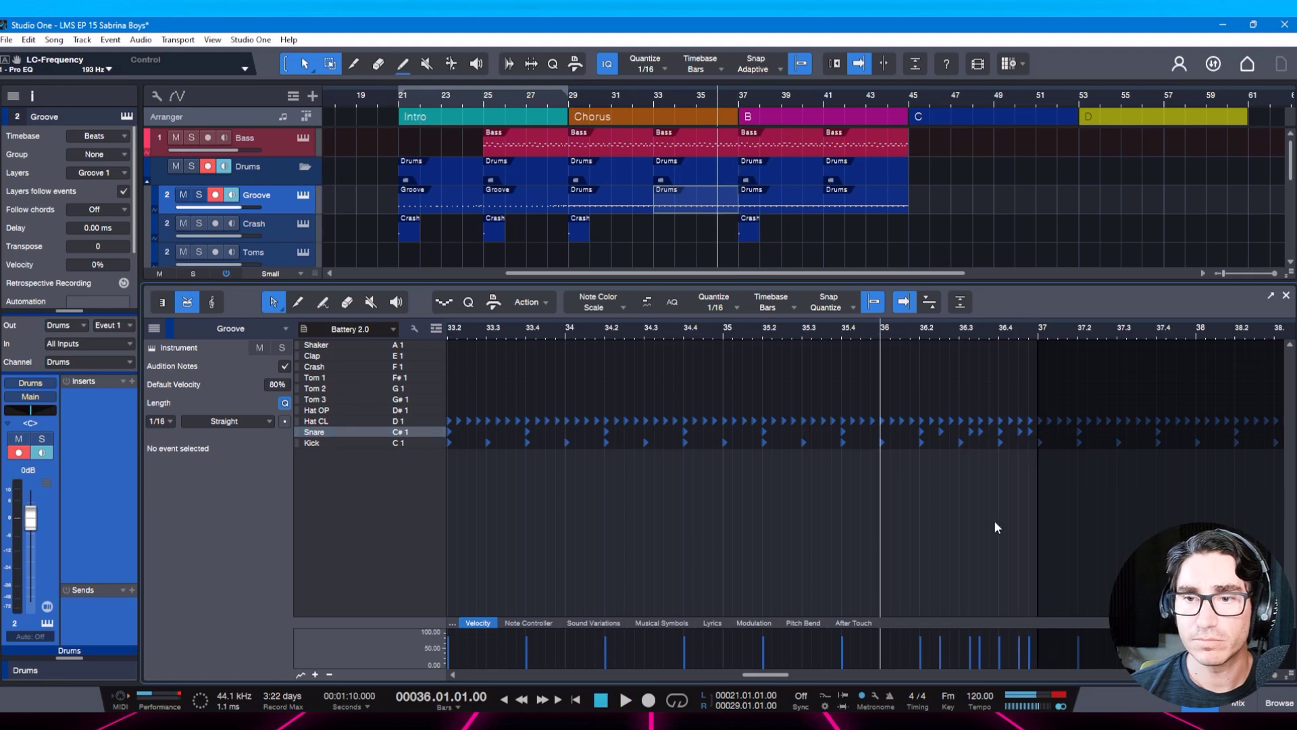
{"action": "key", "text": "space"}
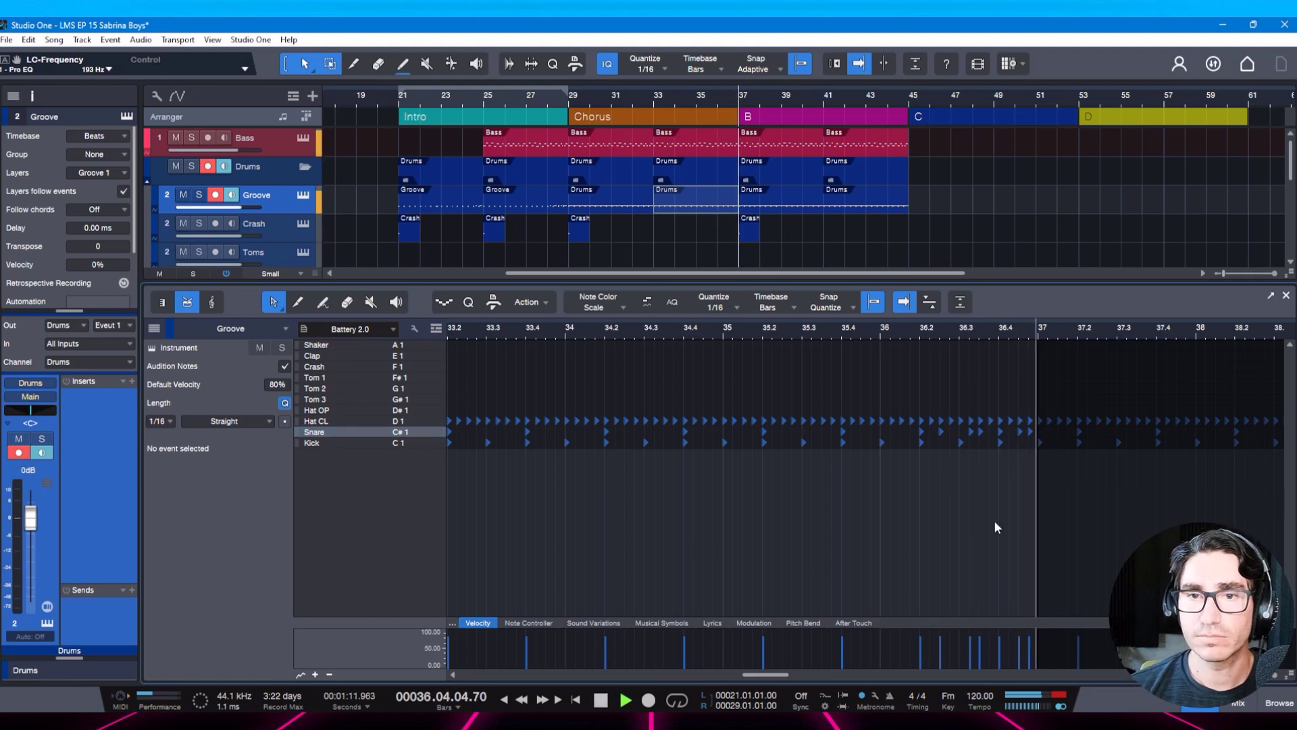
{"action": "key", "text": "space"}
{"action": "key", "text": "F2"}
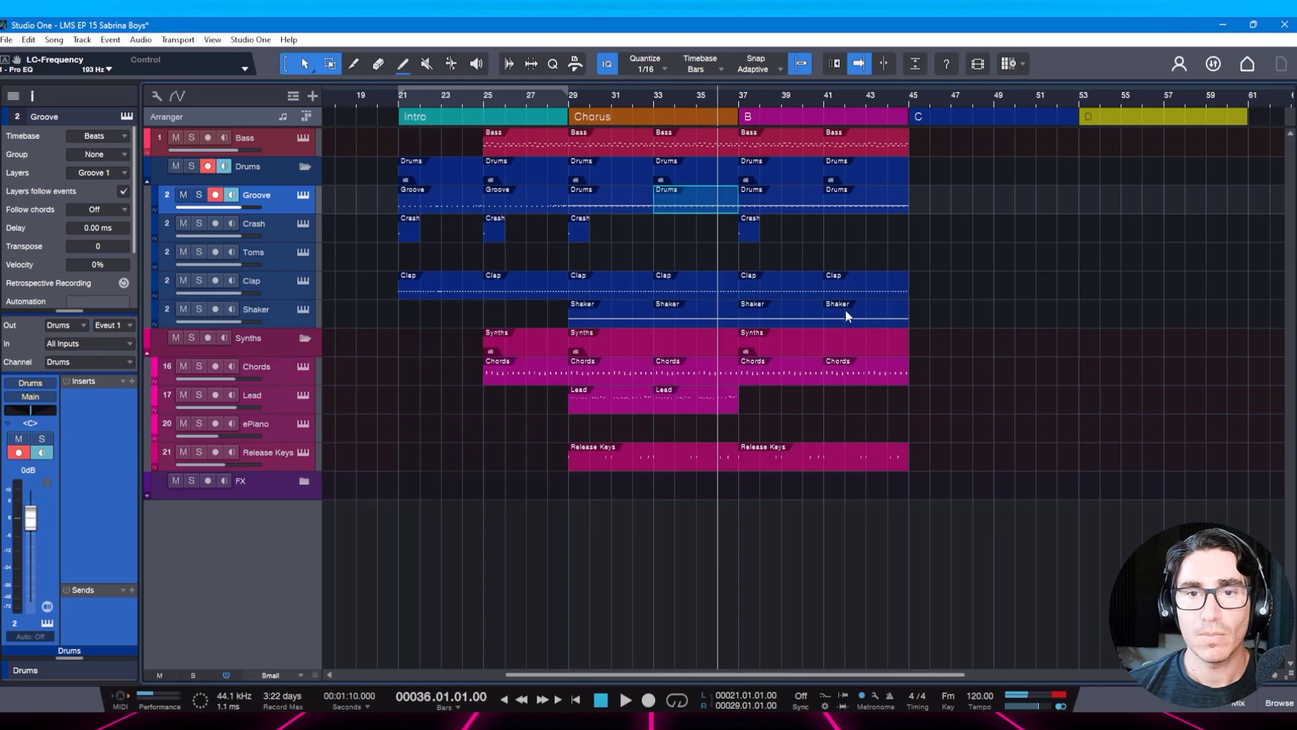
Colour the Groove clip at bar 33 turquoise and try placing a copy of it in section C.
{"action": "right_click", "coordinate": [704, 205]}
{"action": "left_click", "coordinate": [708, 218]}
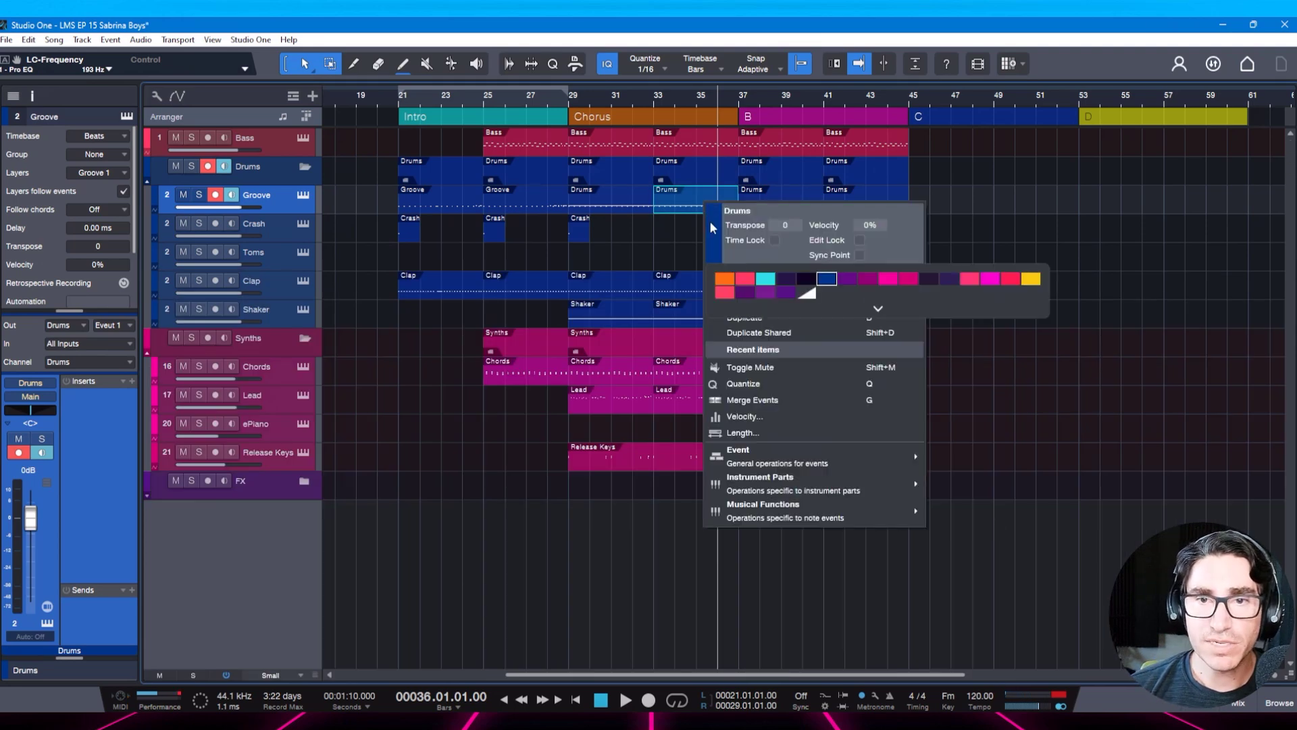
{"action": "left_click", "coordinate": [770, 281]}
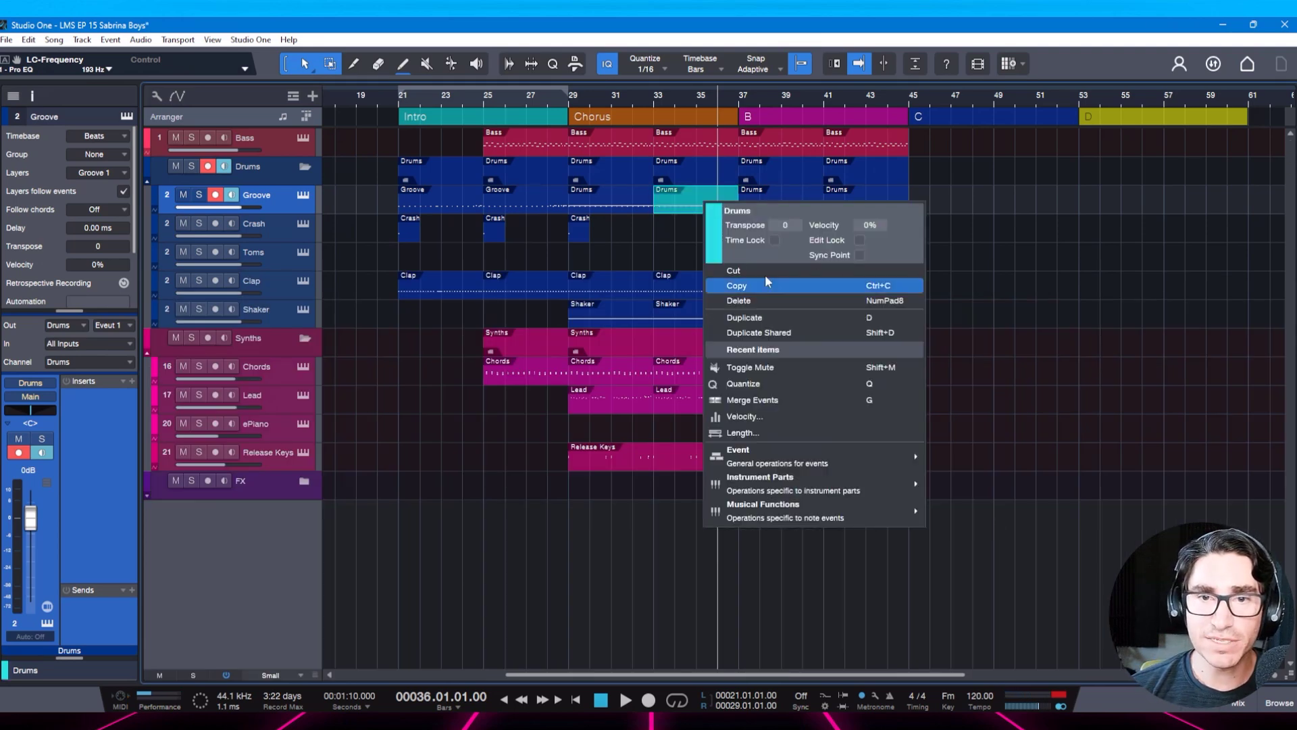
{"action": "left_click", "coordinate": [669, 252]}
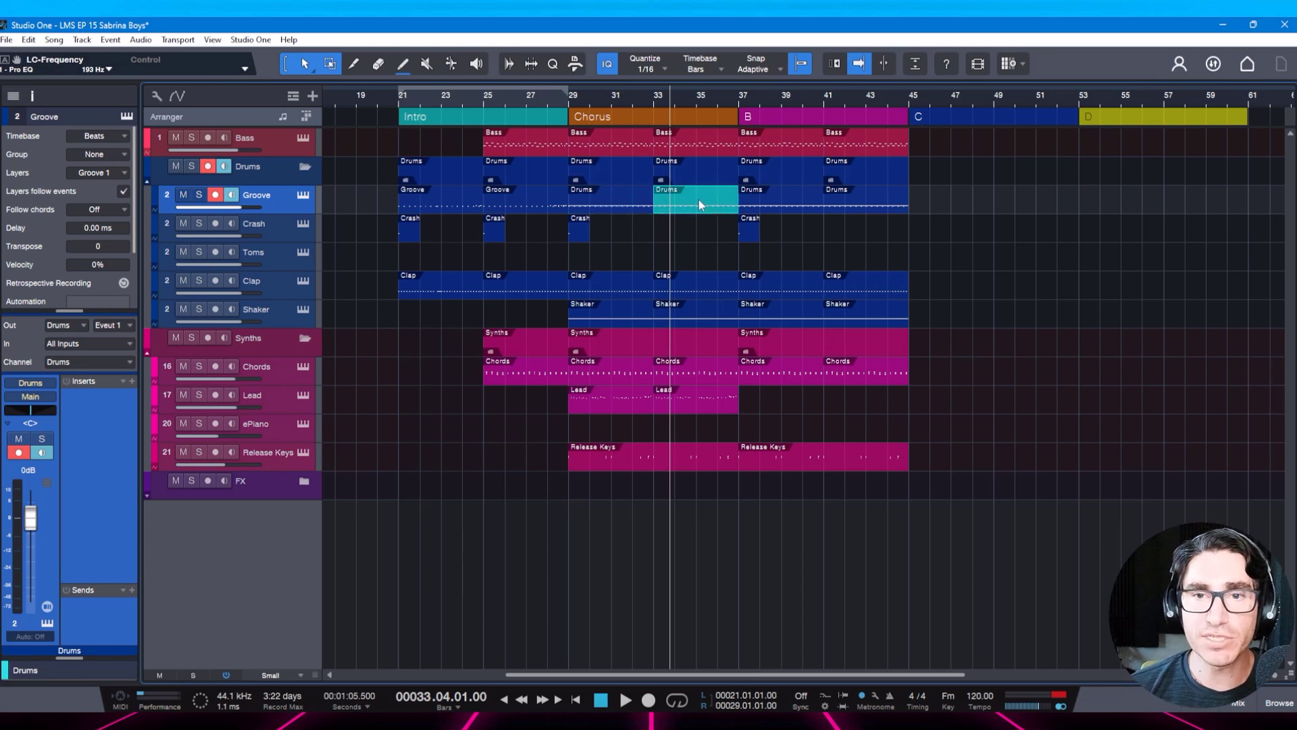
{"action": "left_click_drag", "start_coordinate": [698, 197], "coordinate": [975, 199]}
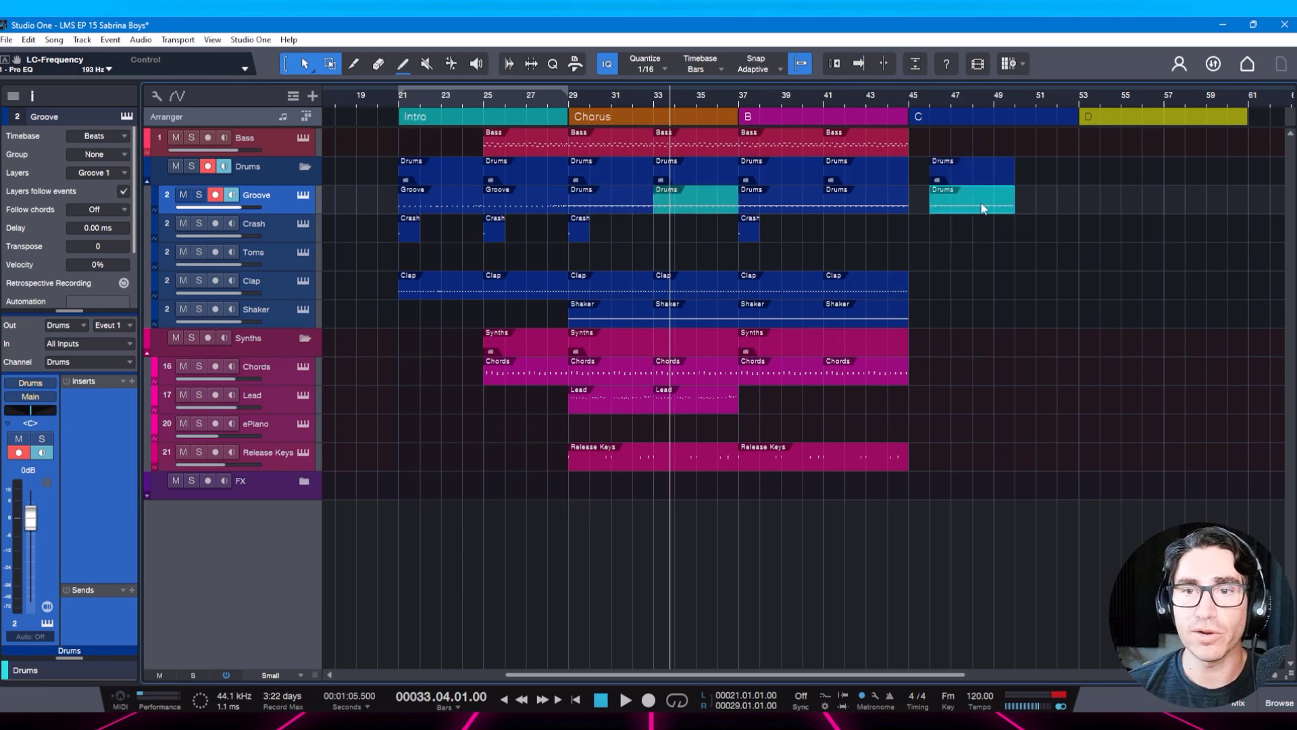
{"action": "key", "text": "ctrl+z"}
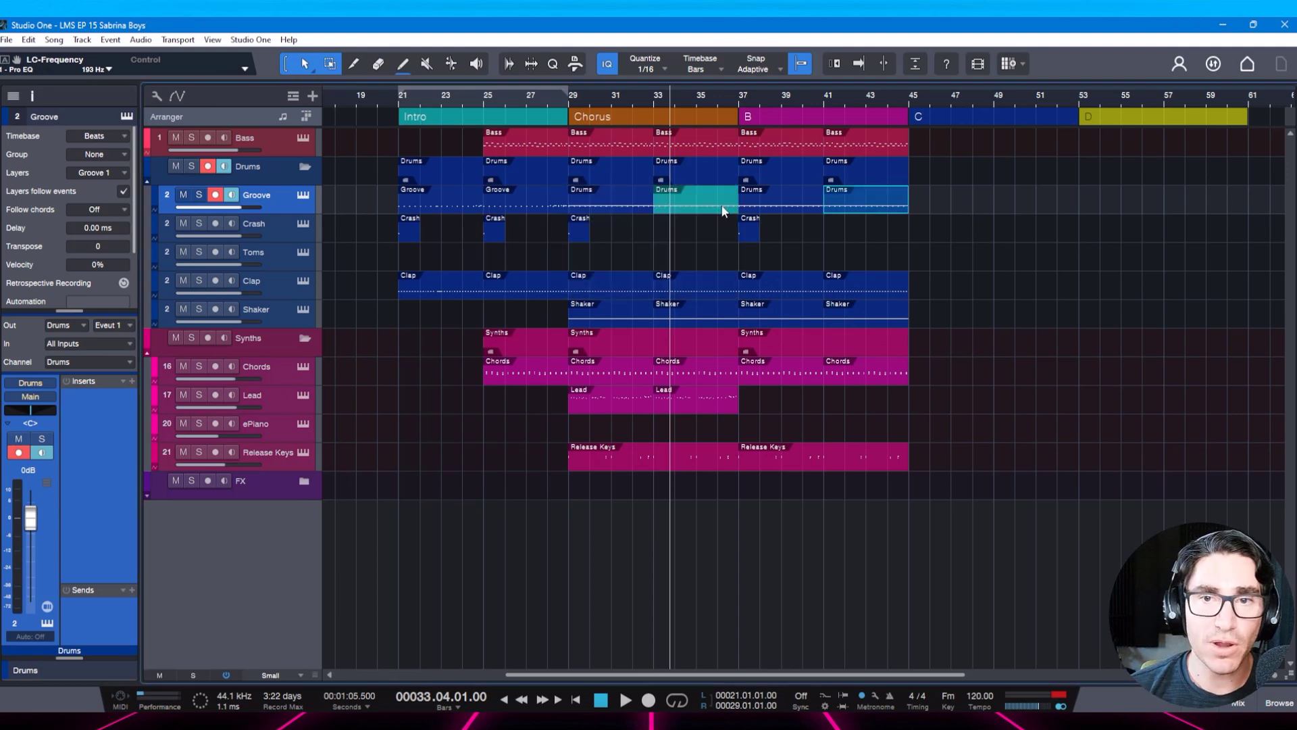
Play the arrangement from the last bars of the Chorus into section B and save the song.
{"action": "left_click", "coordinate": [715, 96]}
{"action": "key", "text": "space"}
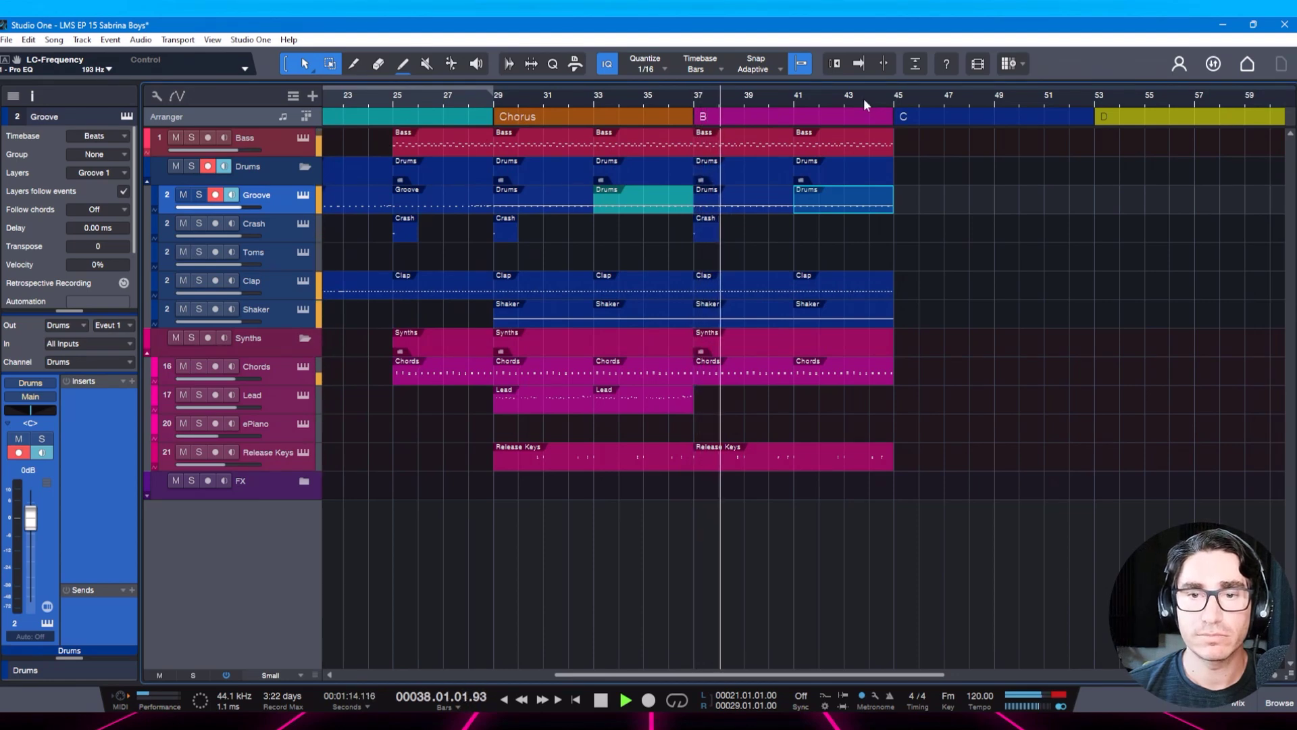
{"action": "key", "text": "ctrl+s"}
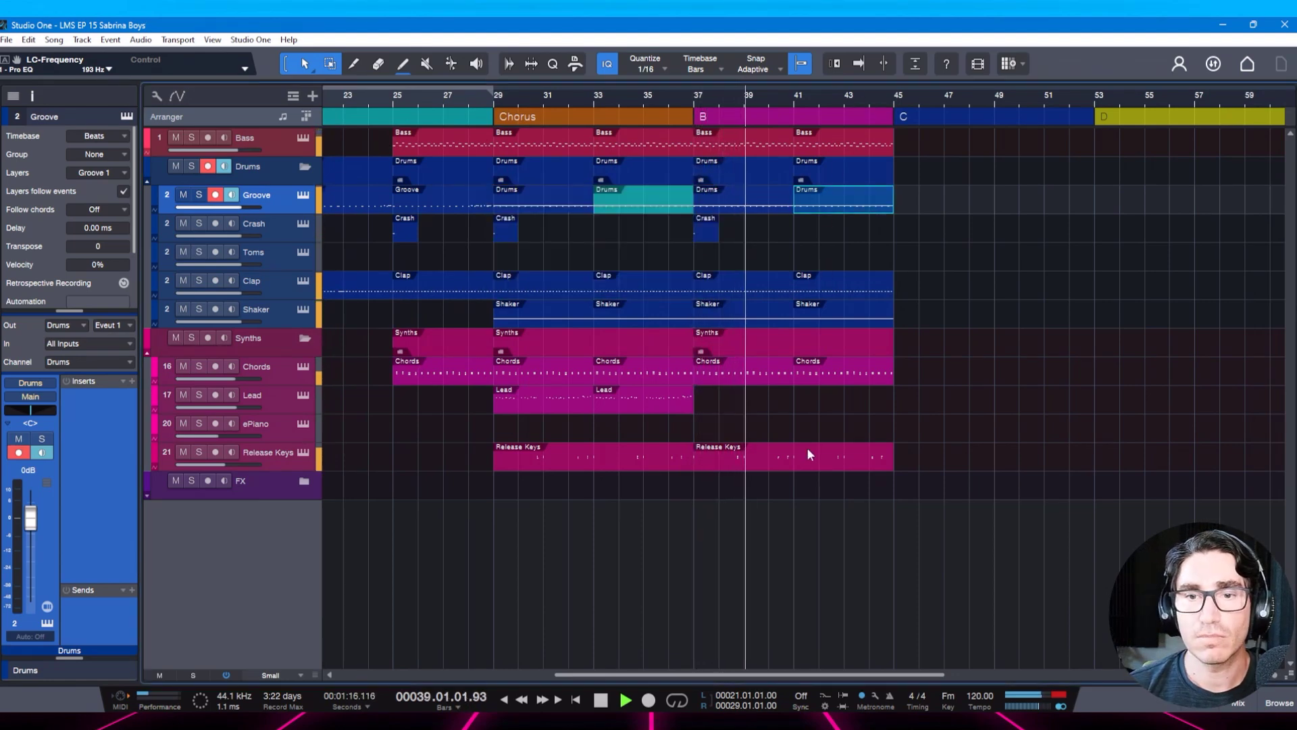
Mute both Chords clips in section B and save the song.
{"action": "left_click", "coordinate": [784, 378]}
{"action": "left_click", "coordinate": [803, 378], "text": "shift"}
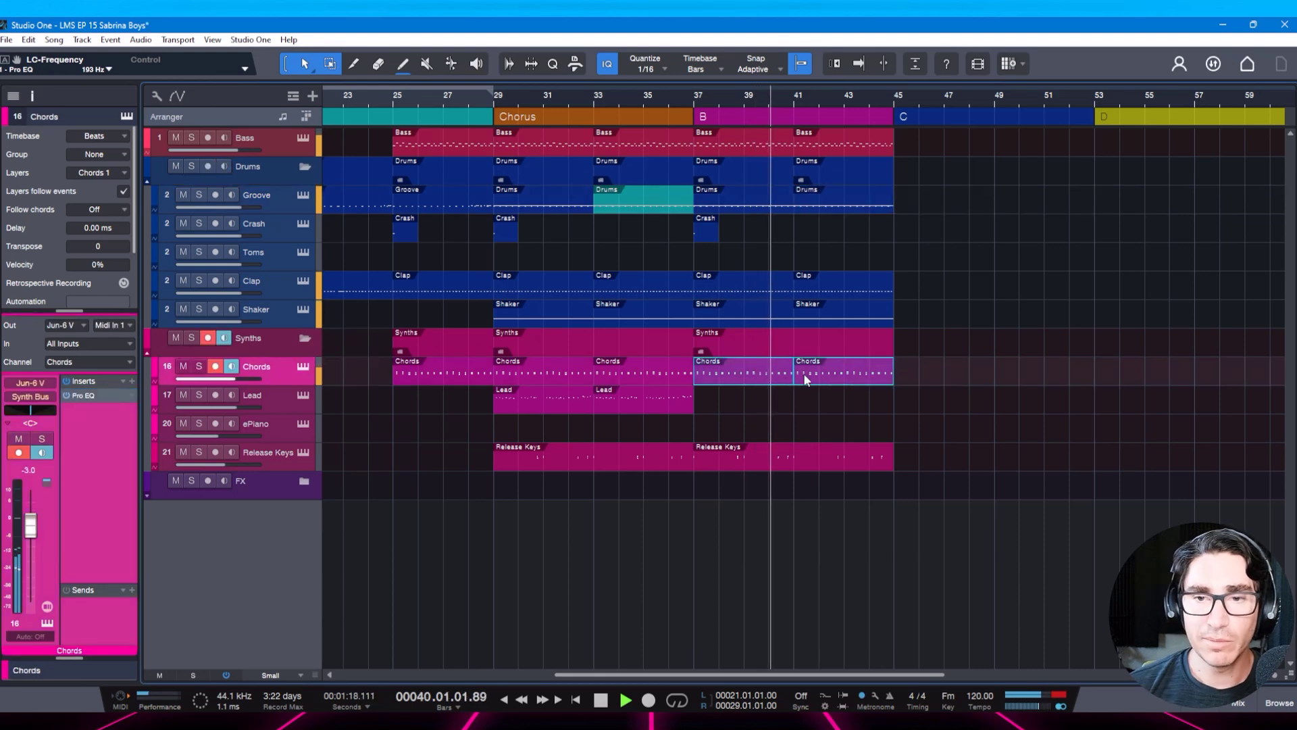
{"action": "key", "text": "shift+m"}
{"action": "key", "text": "ctrl+s"}
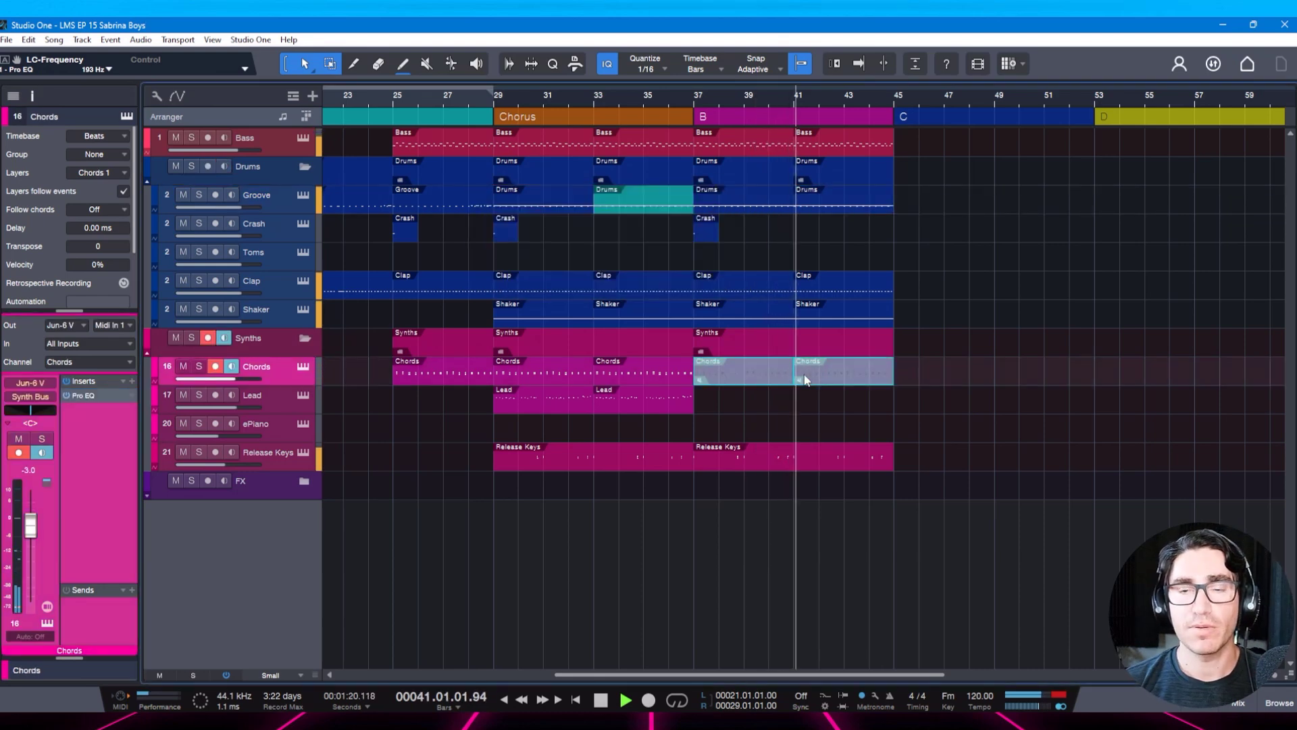
Loop playback over section B with the ePiano track selected, save the song and stop playback.
{"action": "left_click_drag", "start_coordinate": [861, 99], "coordinate": [843, 115]}
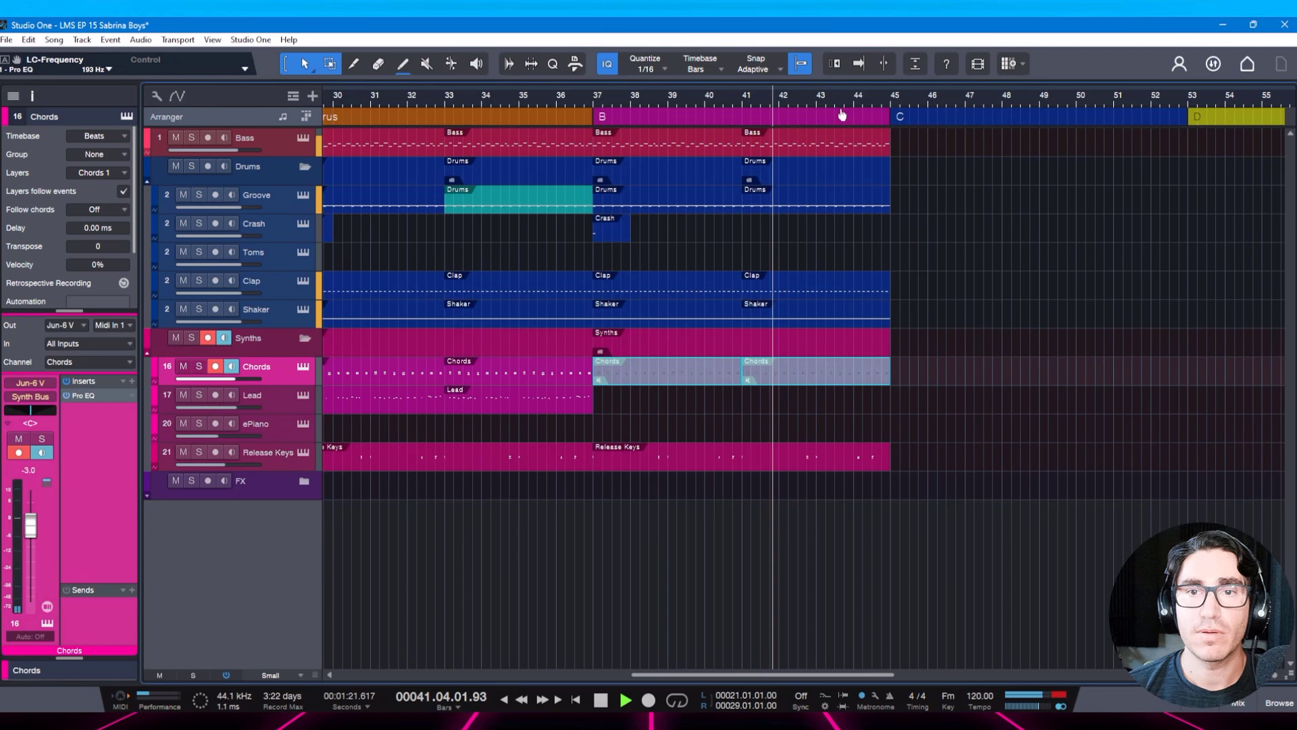
{"action": "left_click", "coordinate": [732, 116]}
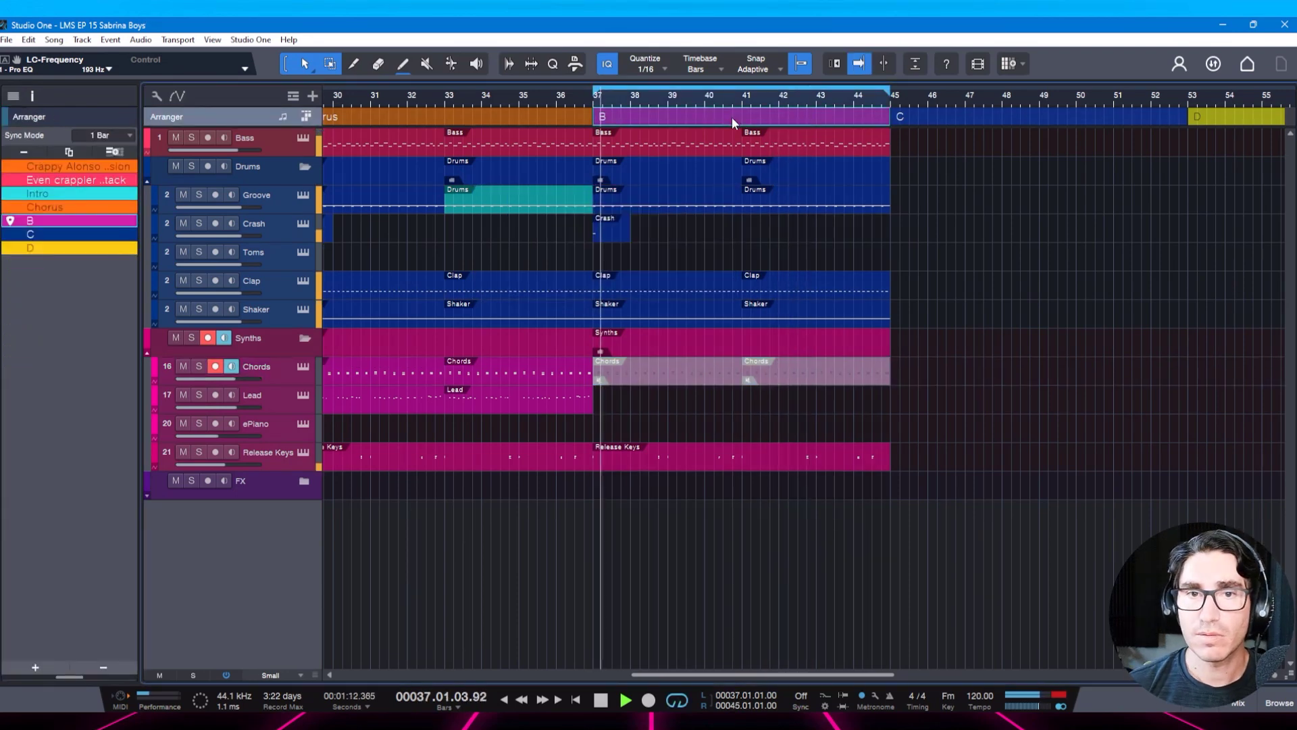
{"action": "left_click", "coordinate": [274, 425]}
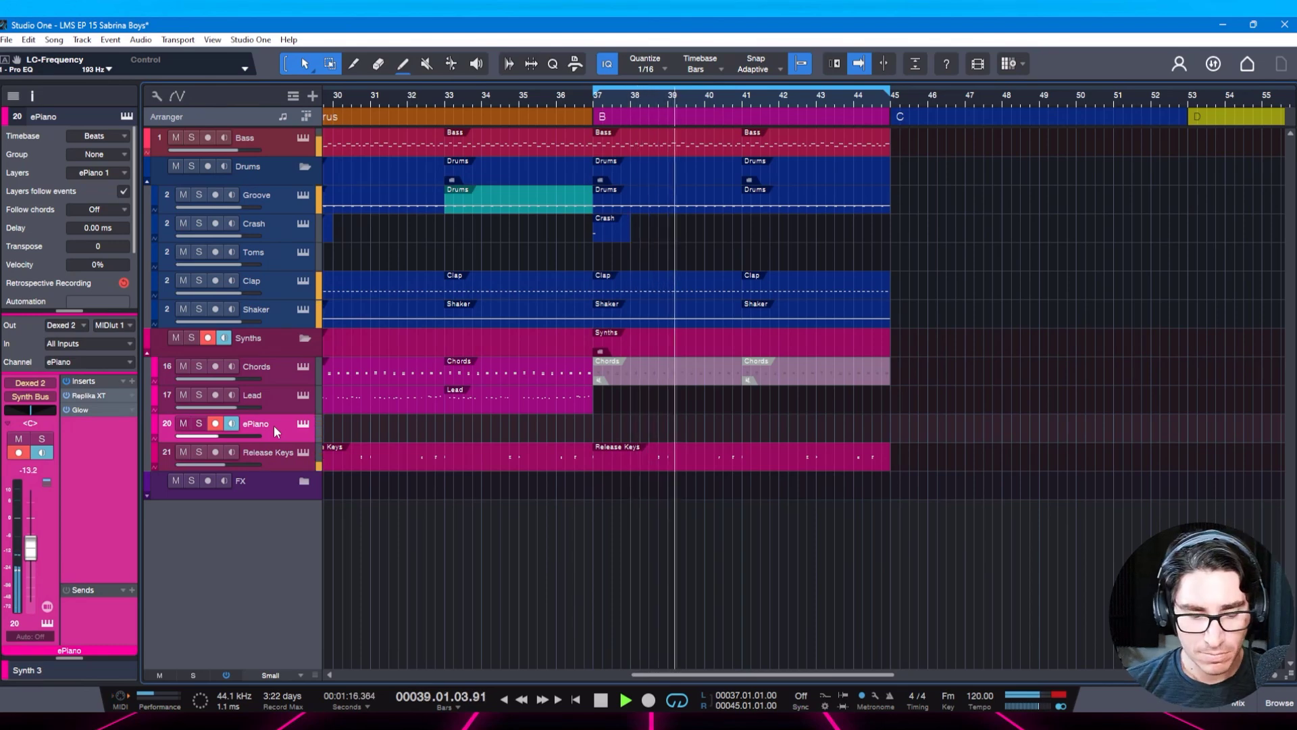
{"action": "key", "text": "ctrl+s"}
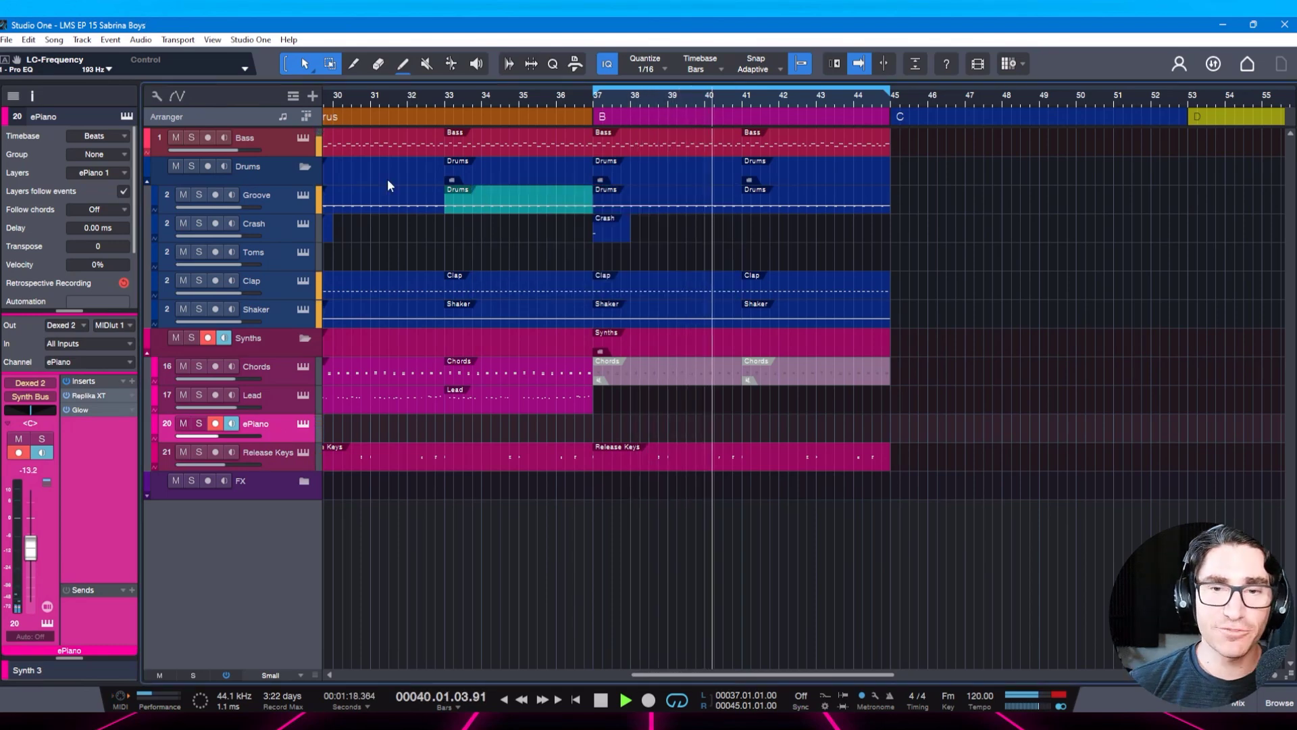
{"action": "left_click_drag", "start_coordinate": [774, 100], "coordinate": [697, 84]}
{"action": "key", "text": "space"}
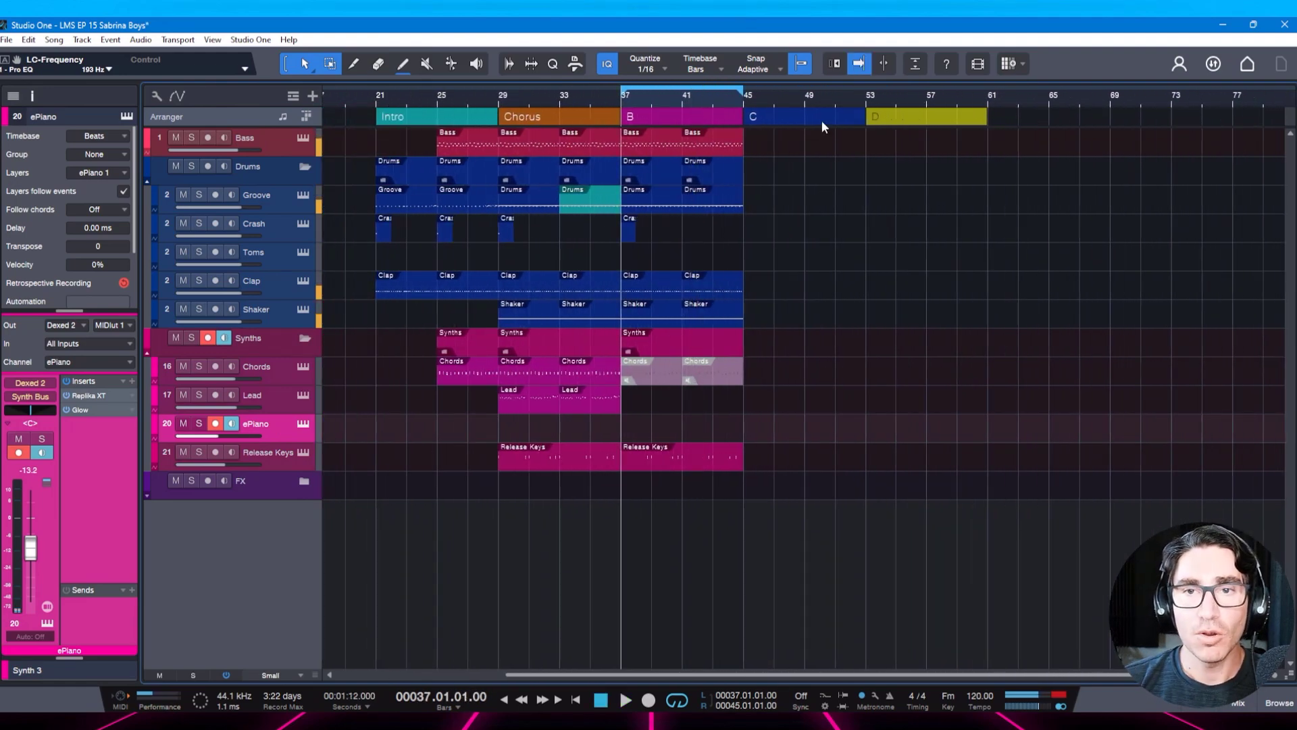
Copy all the Chorus clips and paste them at bar 45 to fill section C.
{"action": "mouse_move", "coordinate": [800, 101]}
{"action": "left_mouse_down"}
{"action": "mouse_move", "coordinate": [788, 113]}
{"action": "mouse_move", "coordinate": [784, 101]}
{"action": "left_mouse_up"}
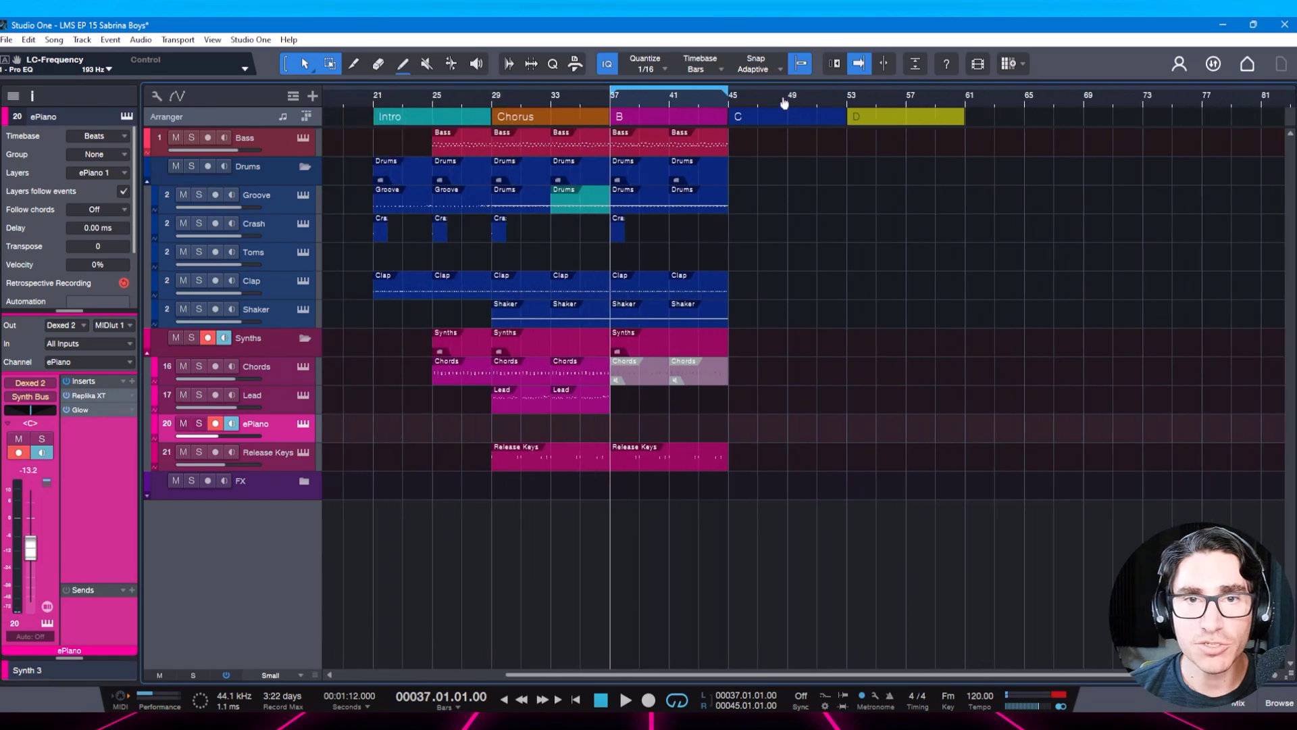
{"action": "left_click", "coordinate": [723, 517]}
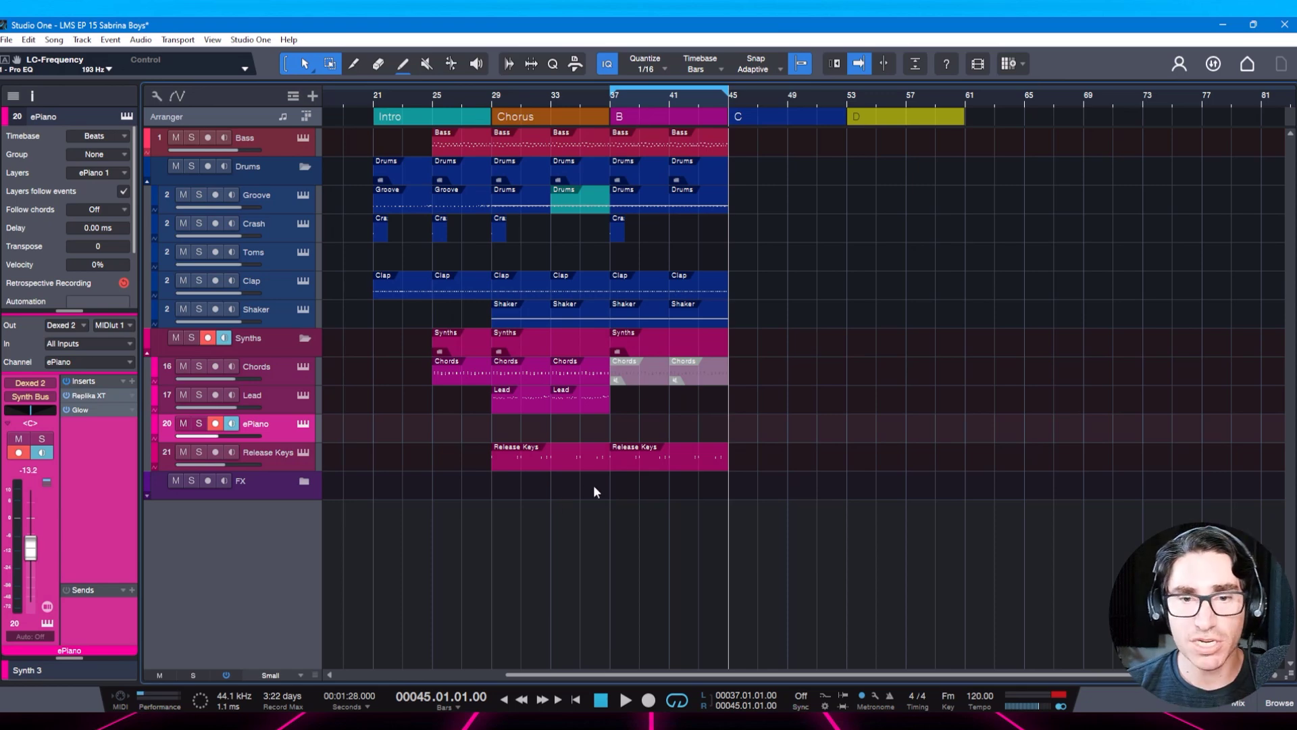
{"action": "left_click_drag", "start_coordinate": [603, 492], "coordinate": [490, 136]}
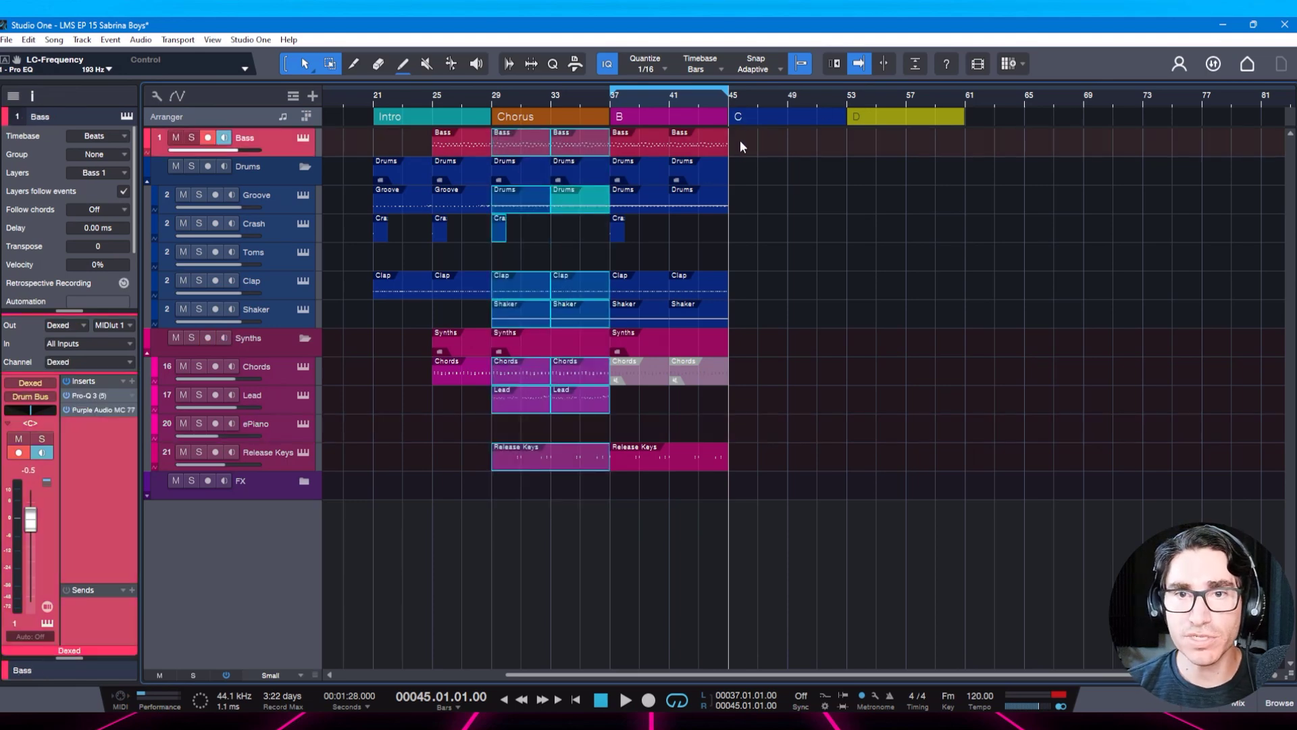
{"action": "key", "text": "ctrl+v"}
{"action": "left_click", "coordinate": [920, 218]}
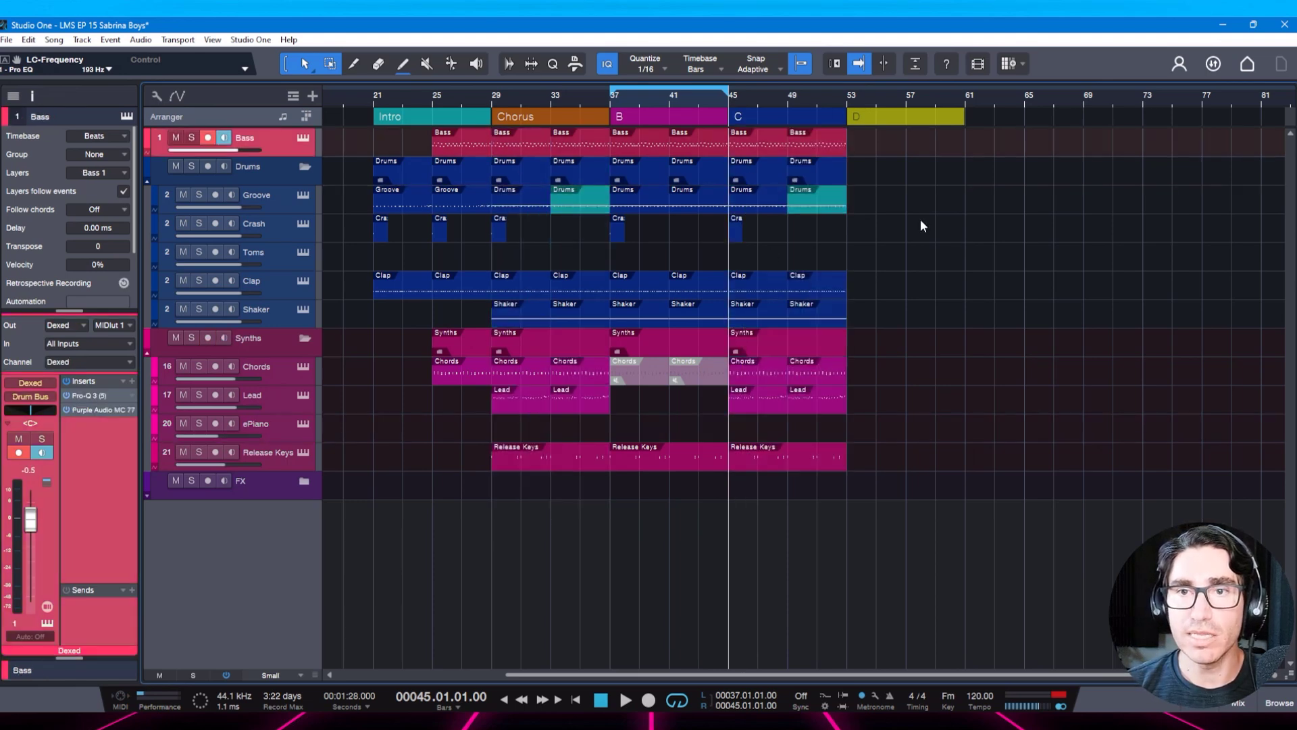
Save the song and rename arranger section D to Outro.
{"action": "key", "text": "ctrl+s"}
{"action": "left_click", "coordinate": [854, 115]}
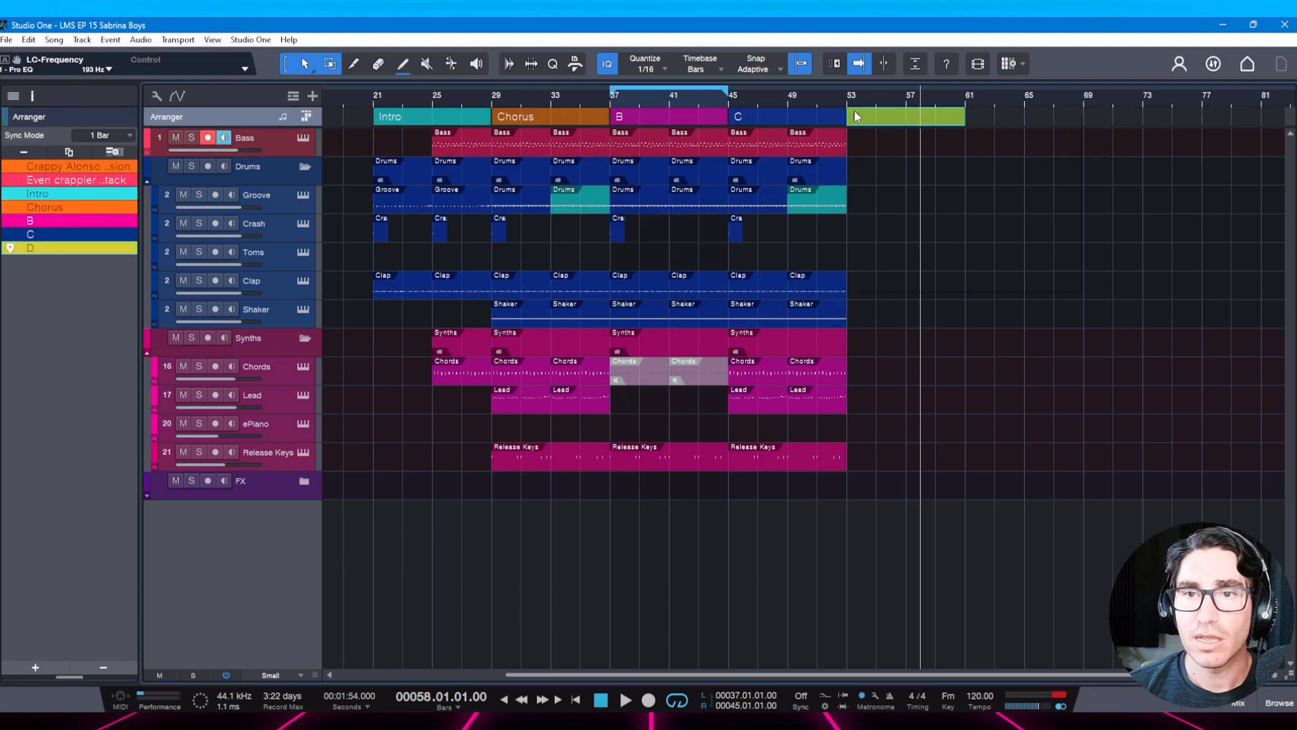
{"action": "right_click", "coordinate": [854, 115]}
{"action": "left_click", "coordinate": [893, 122]}
{"action": "type", "text": "Out"}
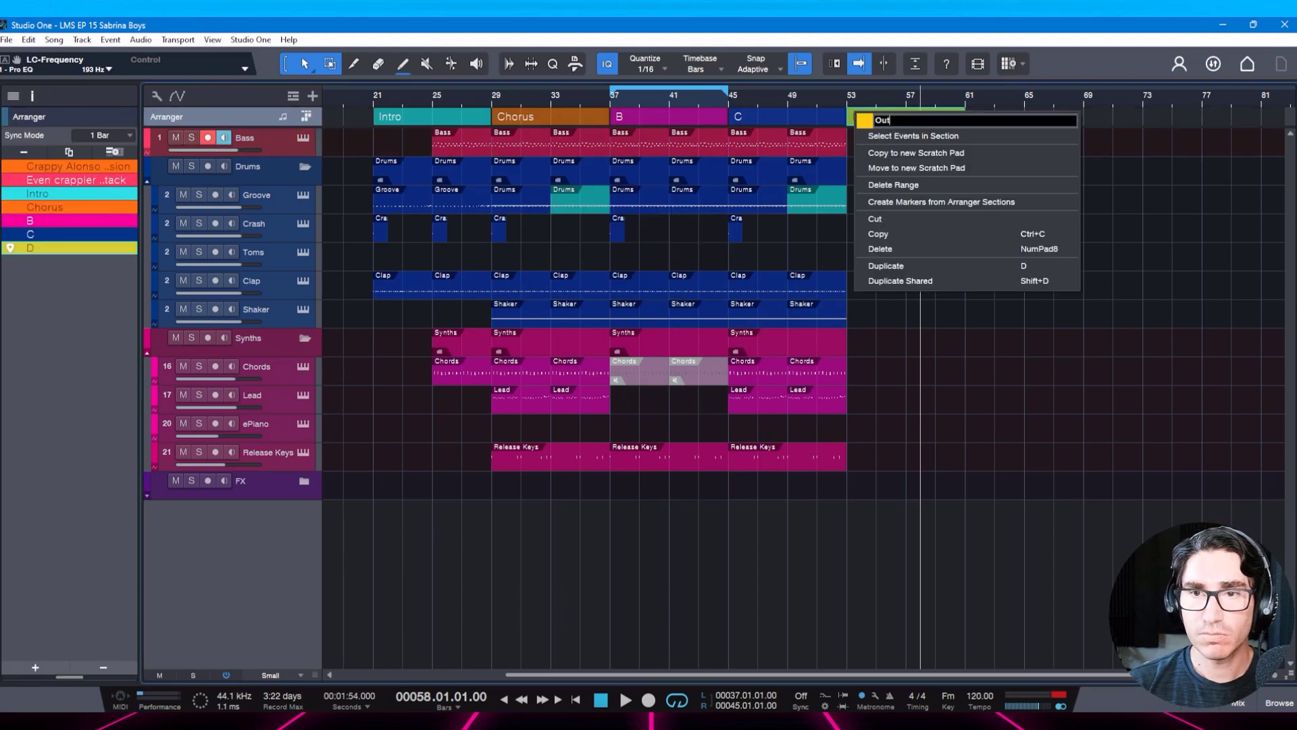
{"action": "type", "text": "ro"}
{"action": "key", "text": "Return"}
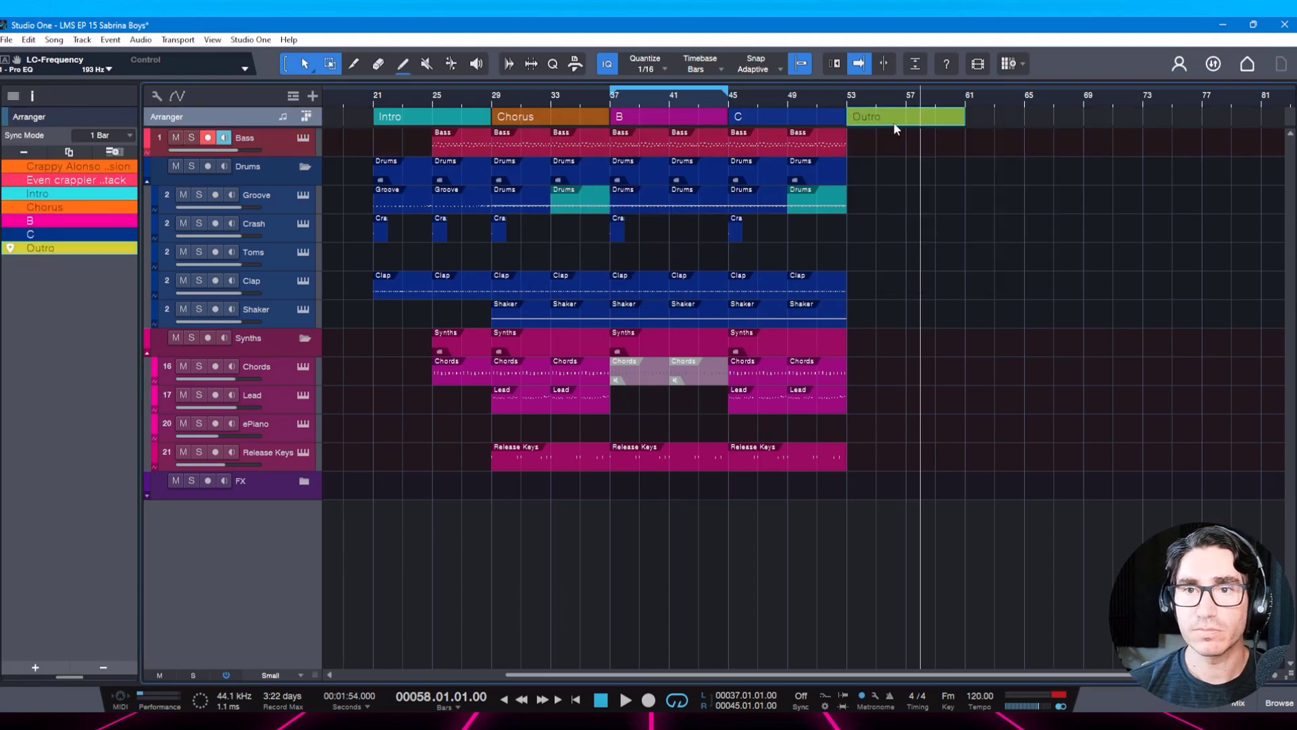
Rename arranger section C to Chorus and save the song.
{"action": "left_click", "coordinate": [744, 119]}
{"action": "right_click", "coordinate": [745, 119]}
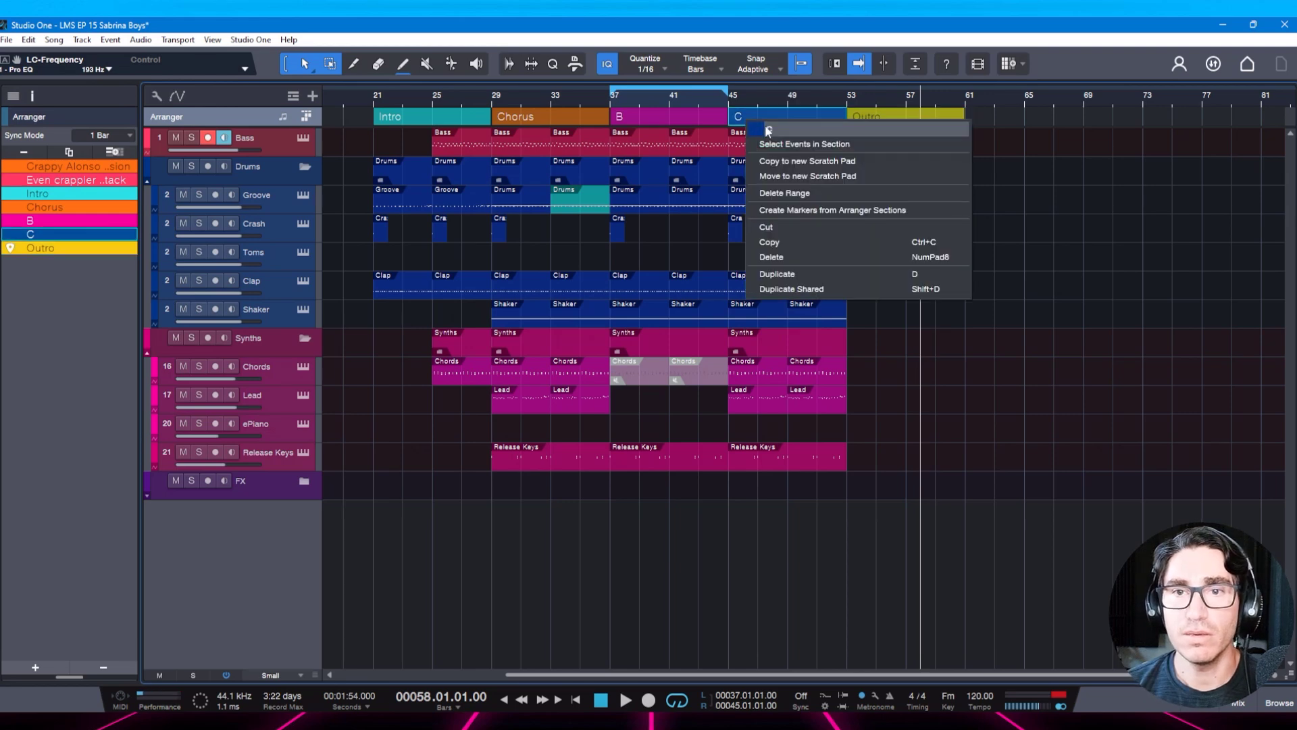
{"action": "left_click", "coordinate": [772, 127]}
{"action": "type", "text": "Chorus"}
{"action": "key", "text": "Return"}
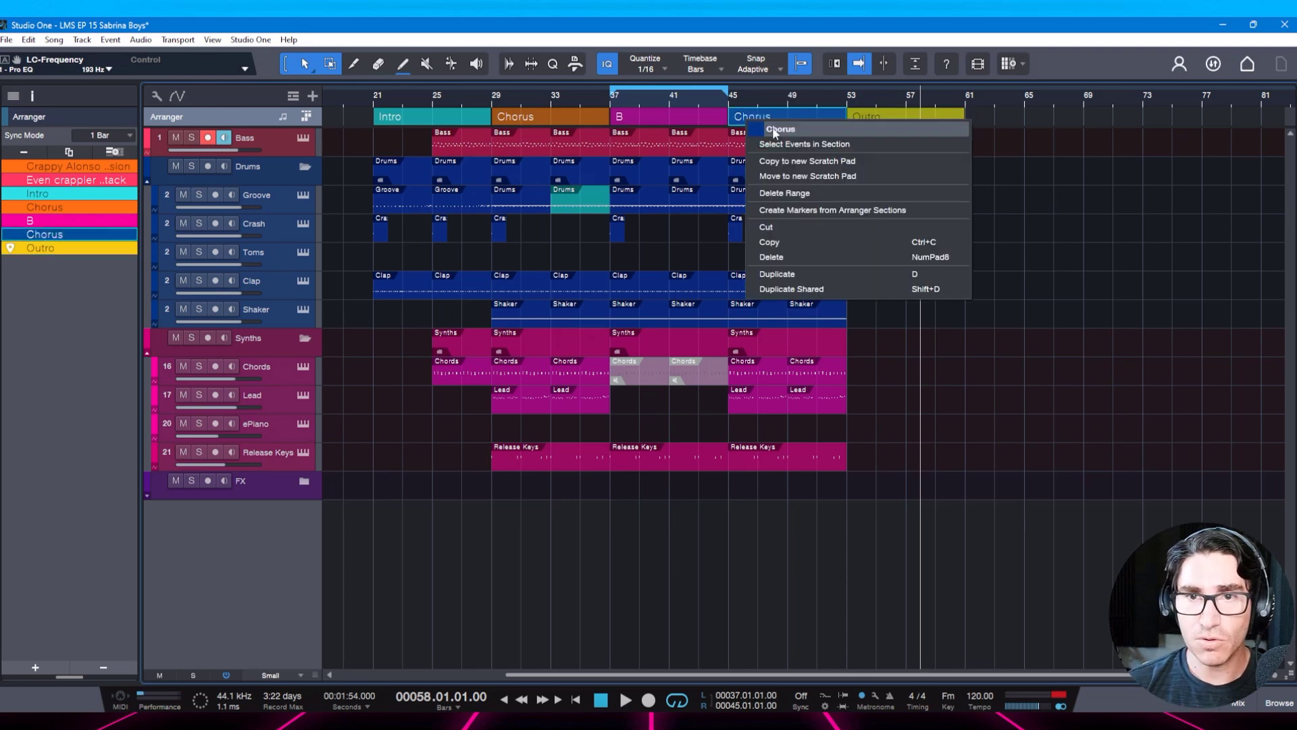
{"action": "key", "text": "ctrl+s"}
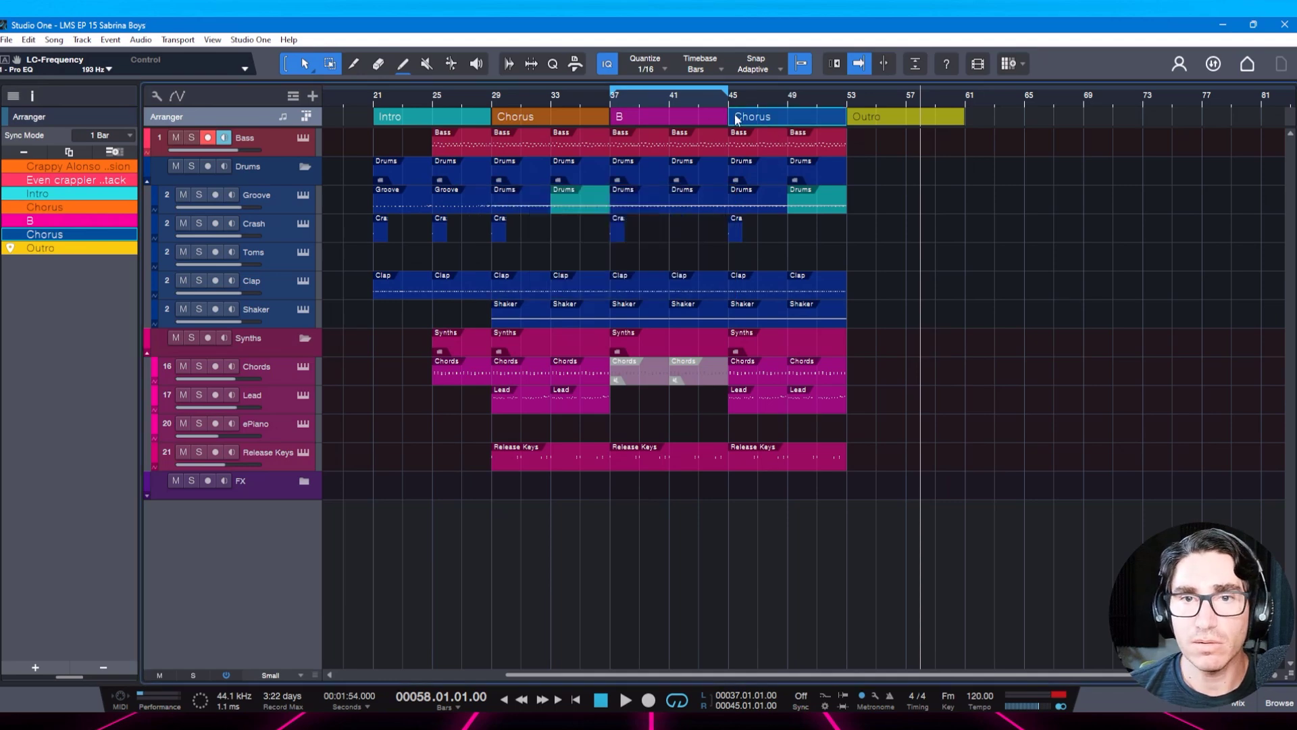
Play section B from its start, select the Release Keys track while listening, and stop playback.
{"action": "scroll", "coordinate": [684, 112], "scroll_direction": "up", "scroll_amount": 2}
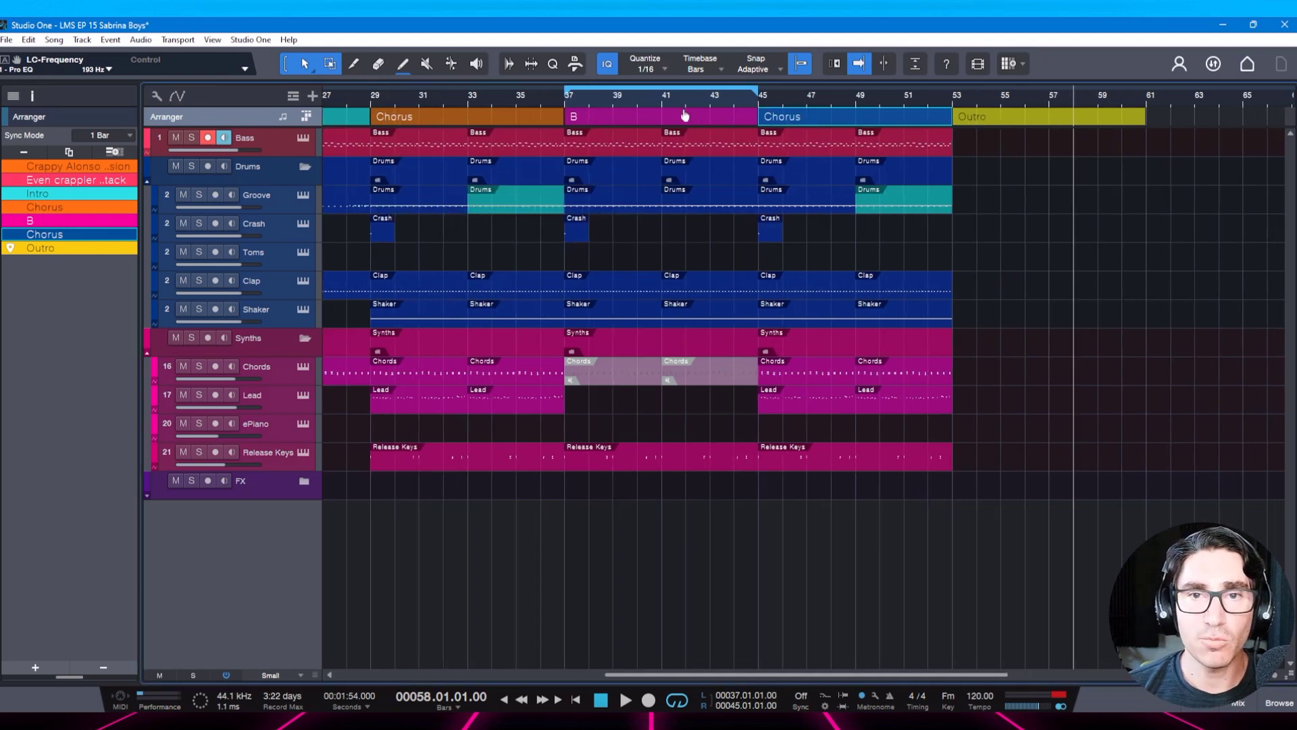
{"action": "left_click", "coordinate": [594, 119]}
{"action": "key", "text": "space"}
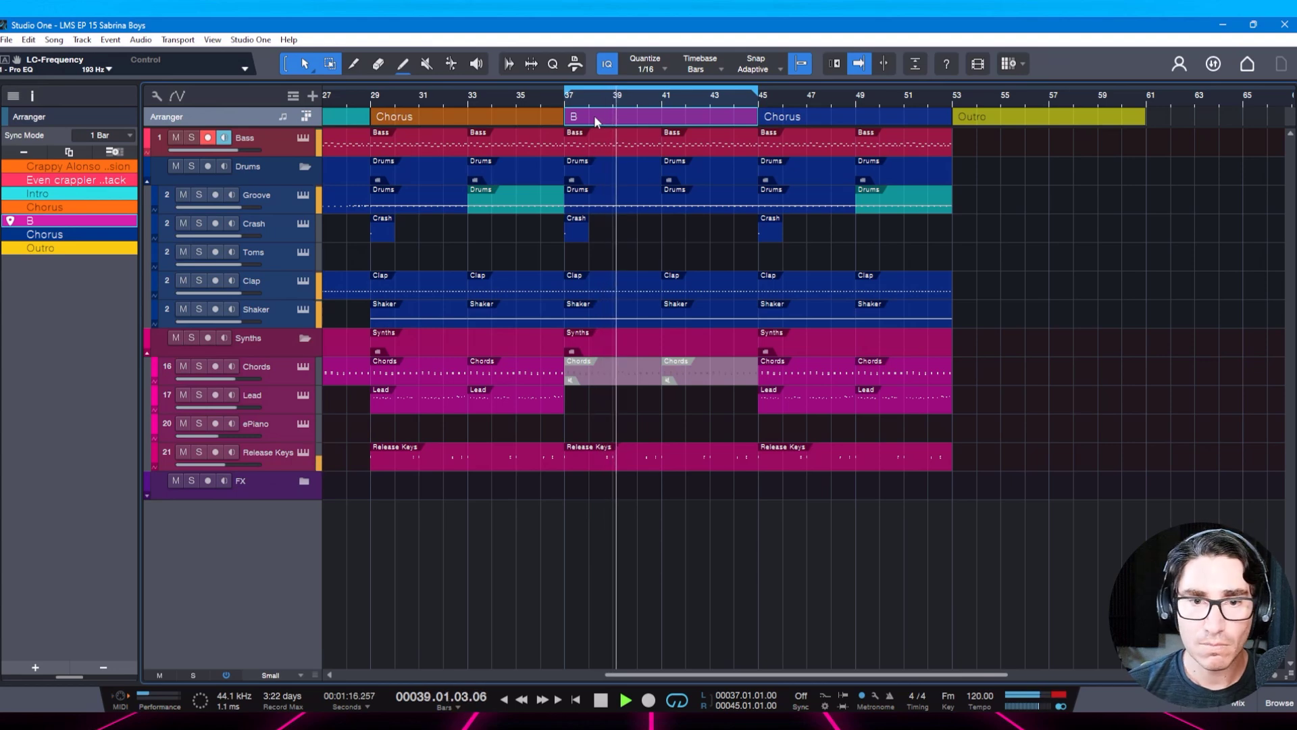
{"action": "left_click", "coordinate": [281, 458]}
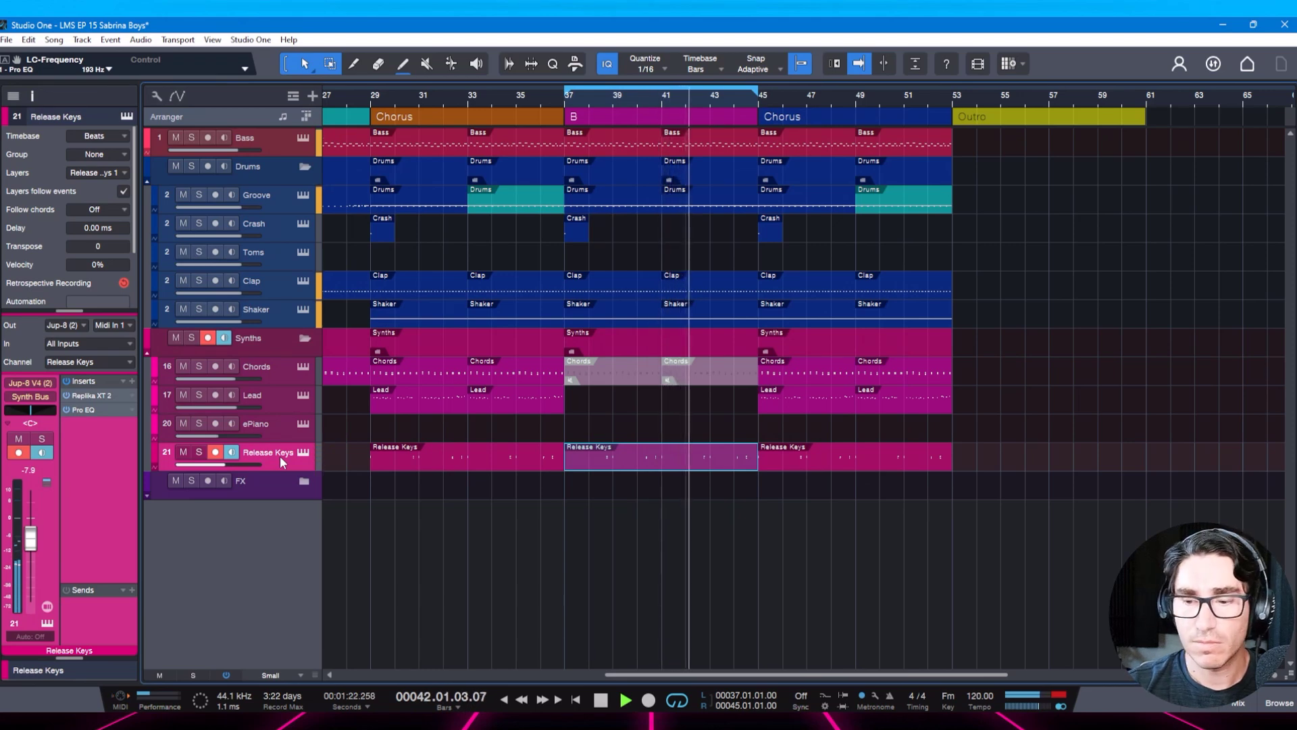
{"action": "key", "text": "space"}
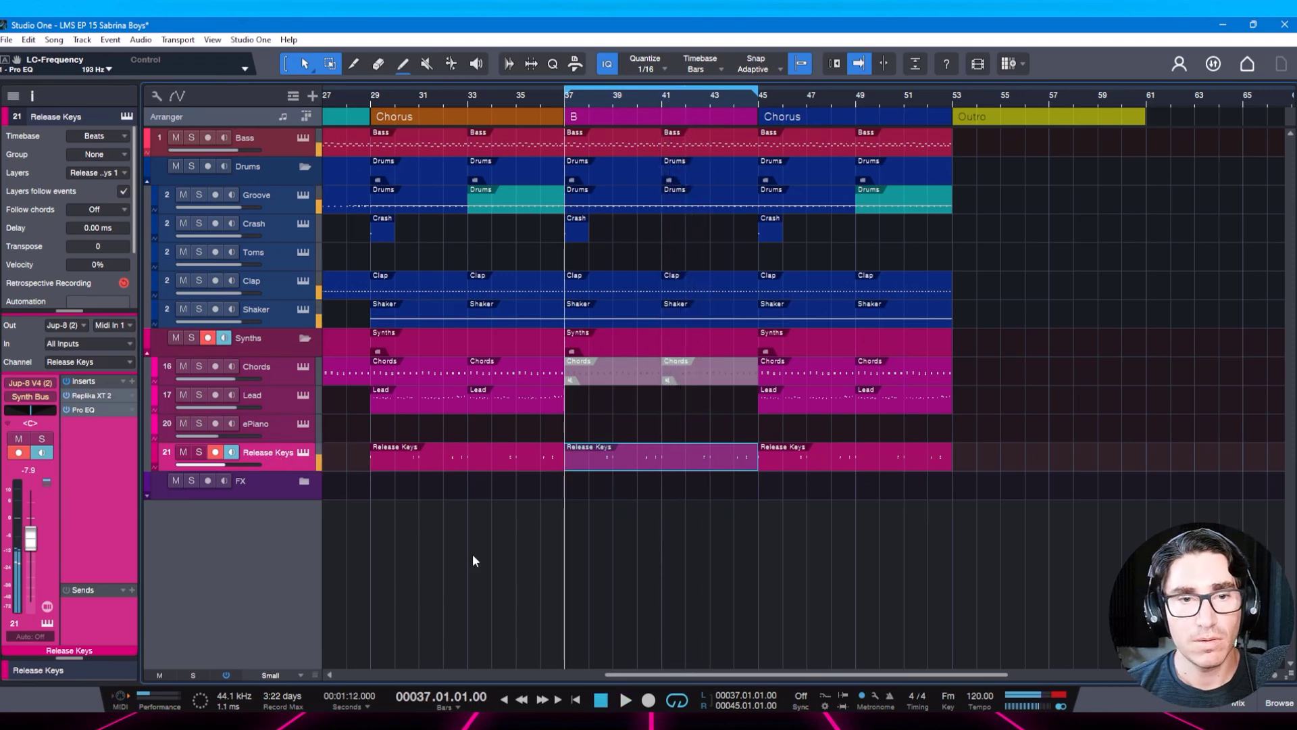
Copy the Synth 3 clips on the ePiano track from the main stack to bars 29 and 33 of the first Chorus and audition them.
{"action": "left_click_drag", "start_coordinate": [627, 670], "coordinate": [452, 662]}
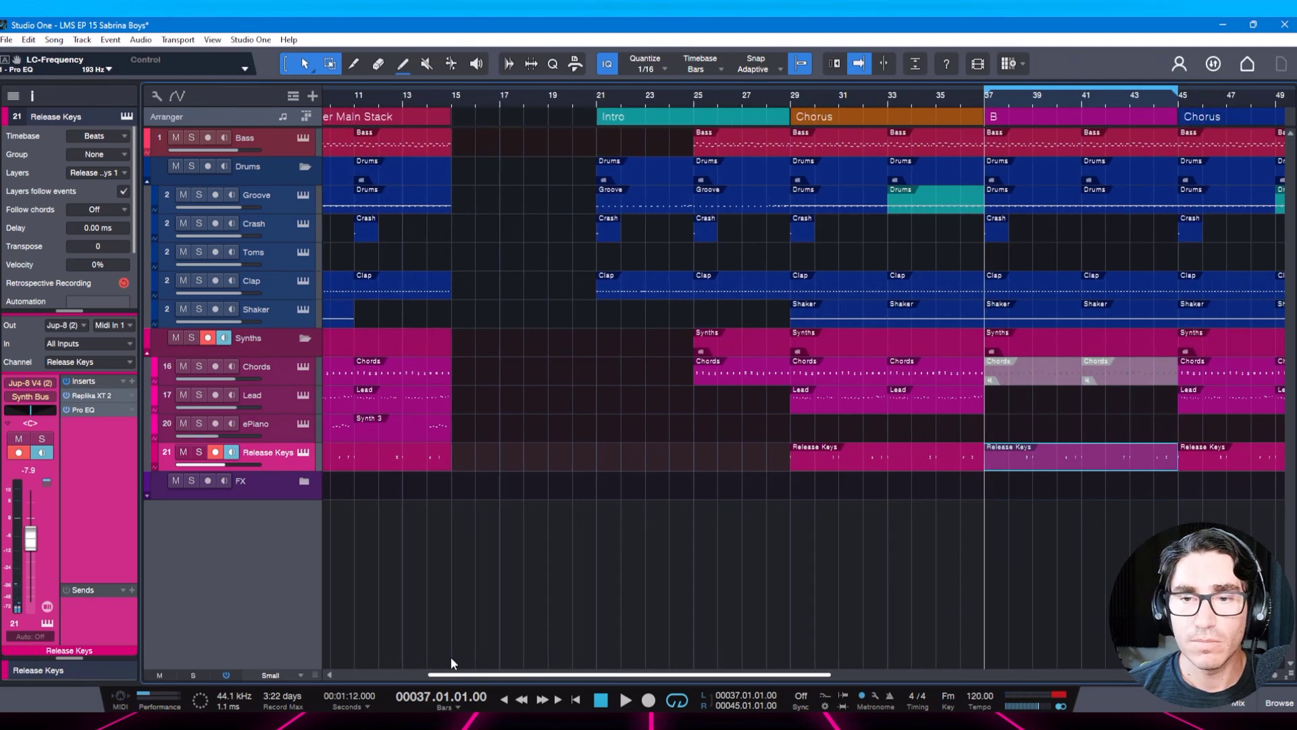
{"action": "left_click", "coordinate": [424, 430]}
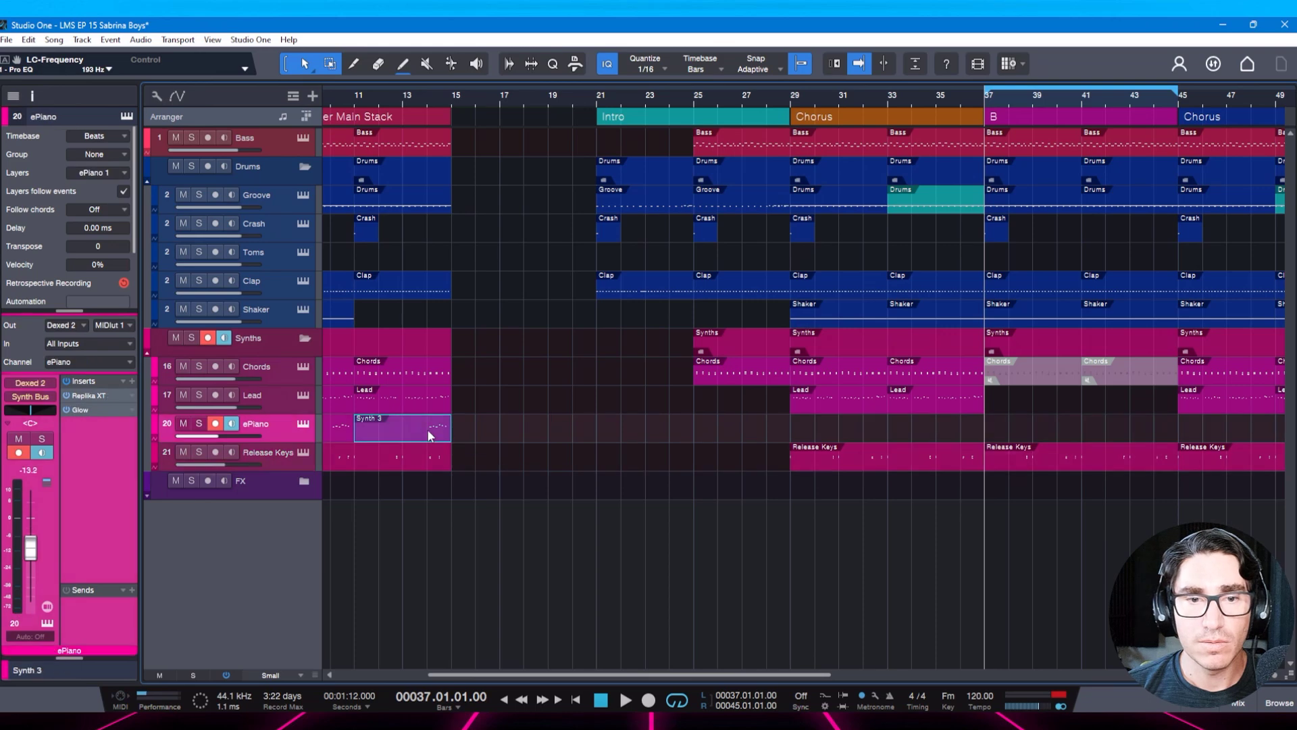
{"action": "left_click_drag", "start_coordinate": [416, 431], "coordinate": [802, 432]}
{"action": "left_click", "coordinate": [853, 94]}
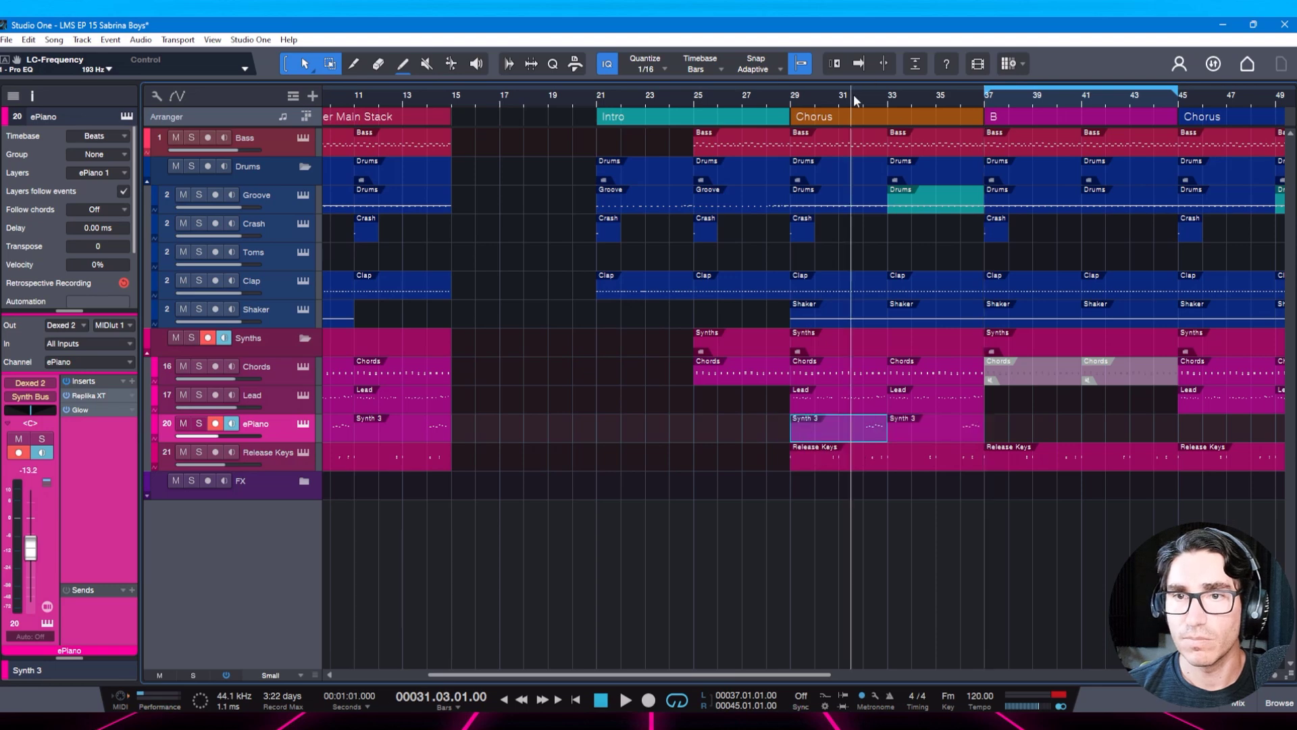
{"action": "key", "text": "space"}
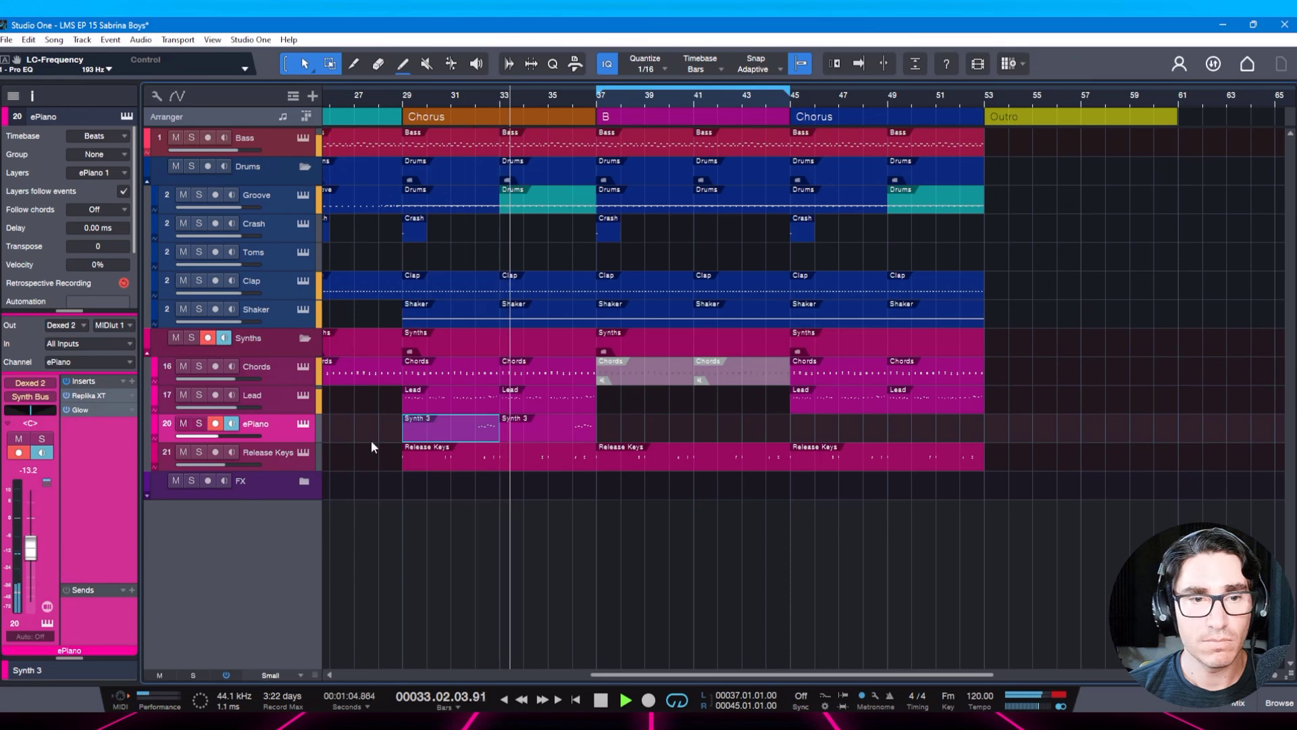
{"action": "key", "text": "space"}
Mute both Synth 3 clips on the ePiano track in the first Chorus and save the song.
{"action": "left_click", "coordinate": [541, 439], "text": "shift"}
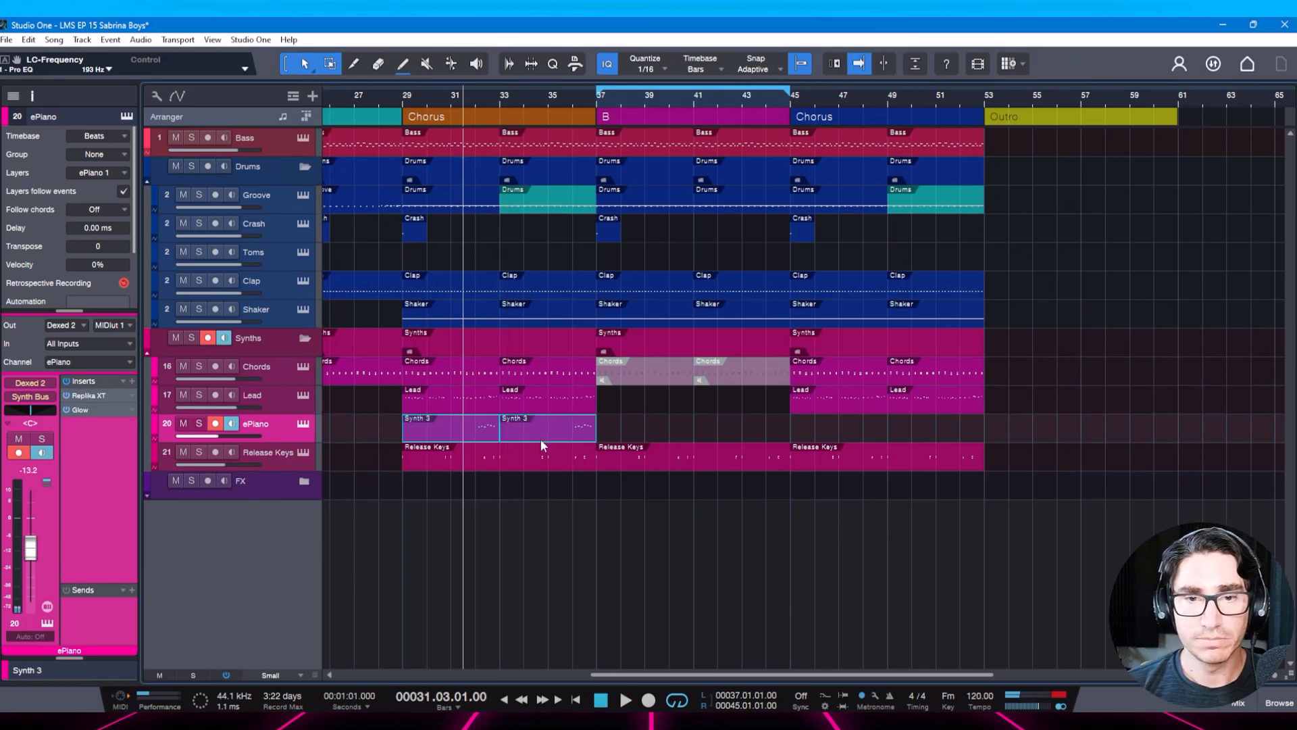
{"action": "key", "text": "shift+m"}
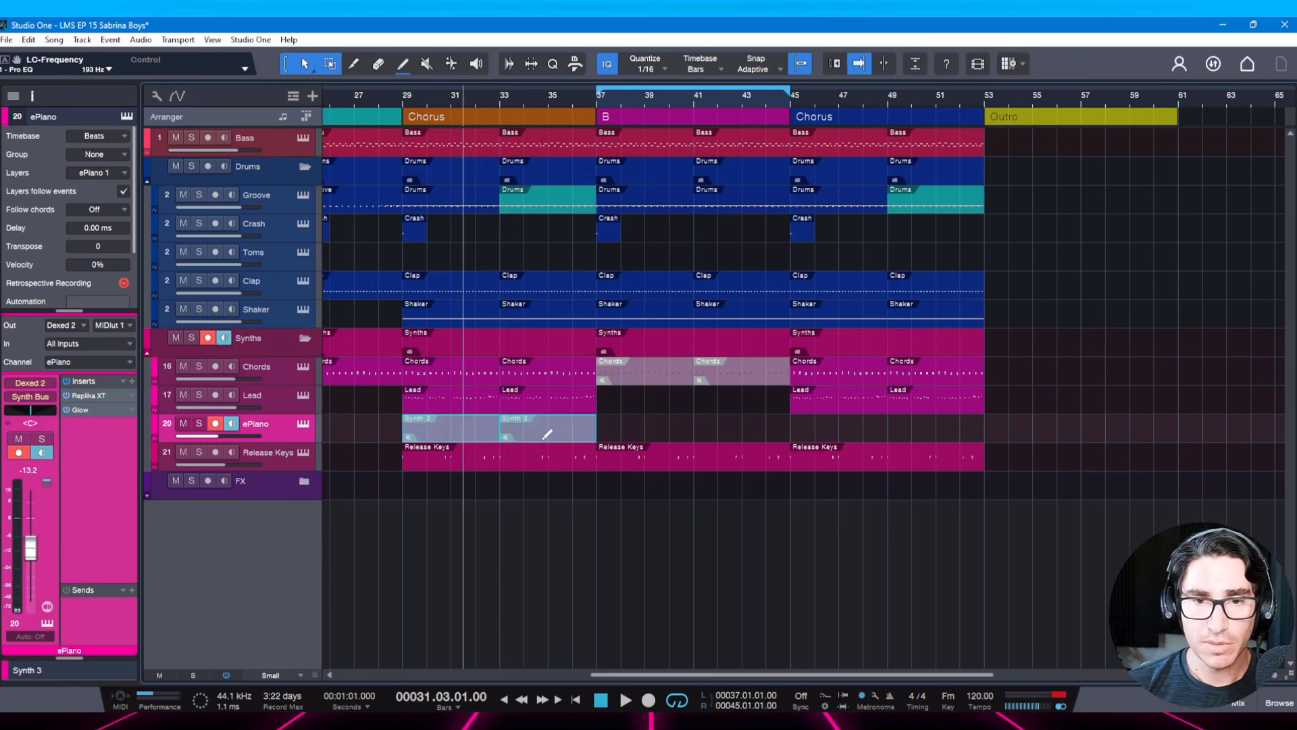
{"action": "key", "text": "ctrl+s"}
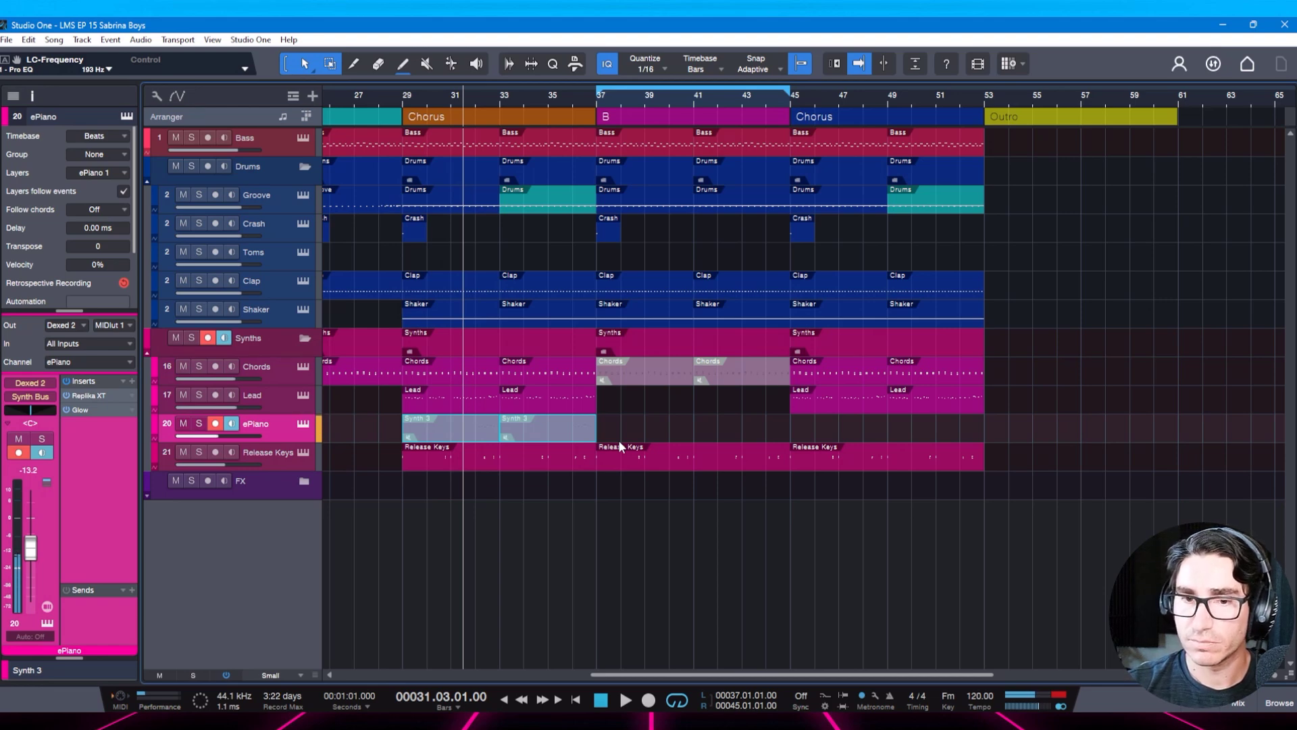
Loop playback over section B from bar 37 with the ePiano track armed, and stop playback.
{"action": "key", "text": "KP_1"}
{"action": "key", "text": "space"}
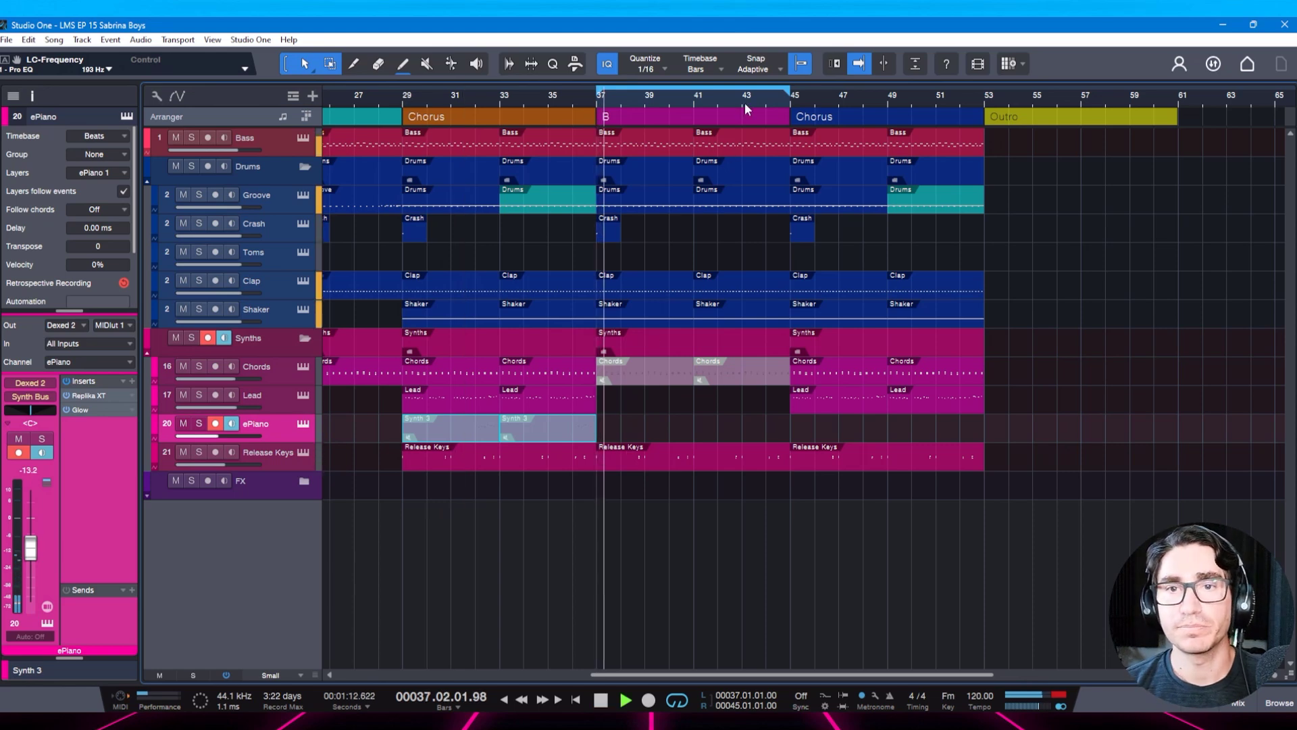
{"action": "left_click_drag", "start_coordinate": [744, 102], "coordinate": [698, 114]}
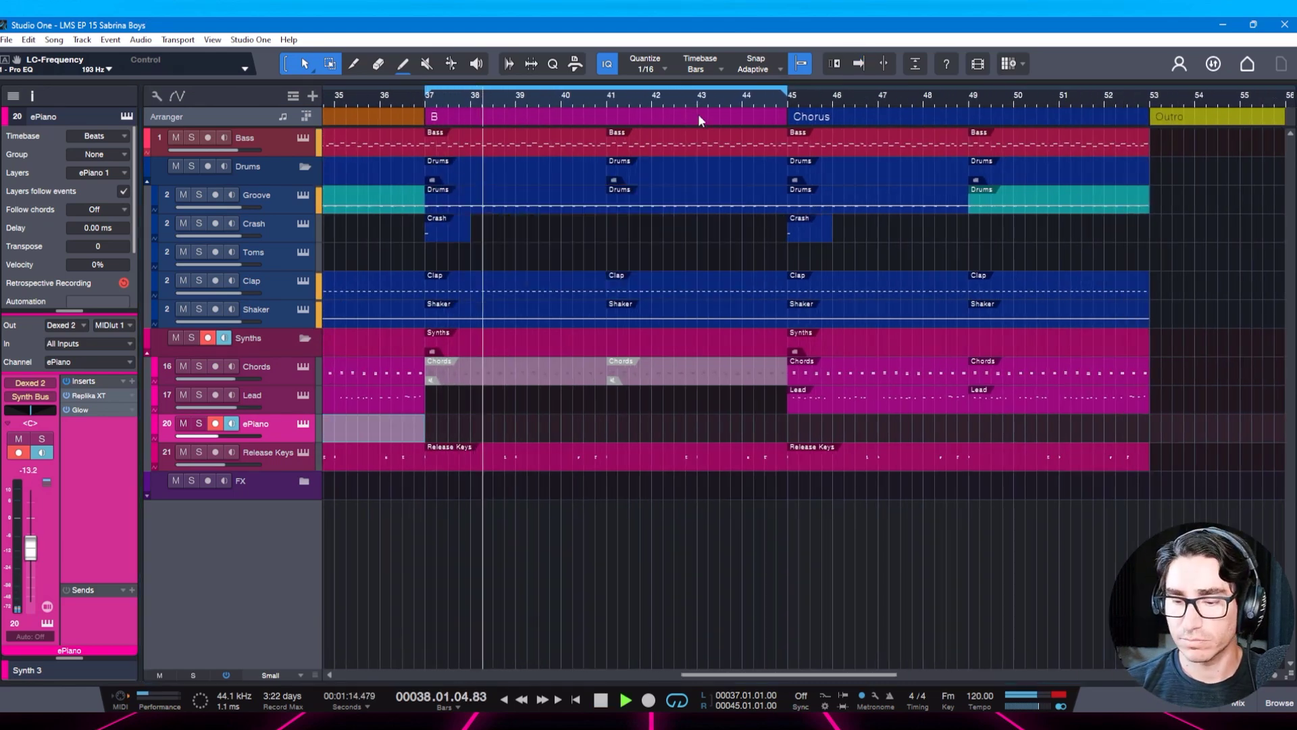
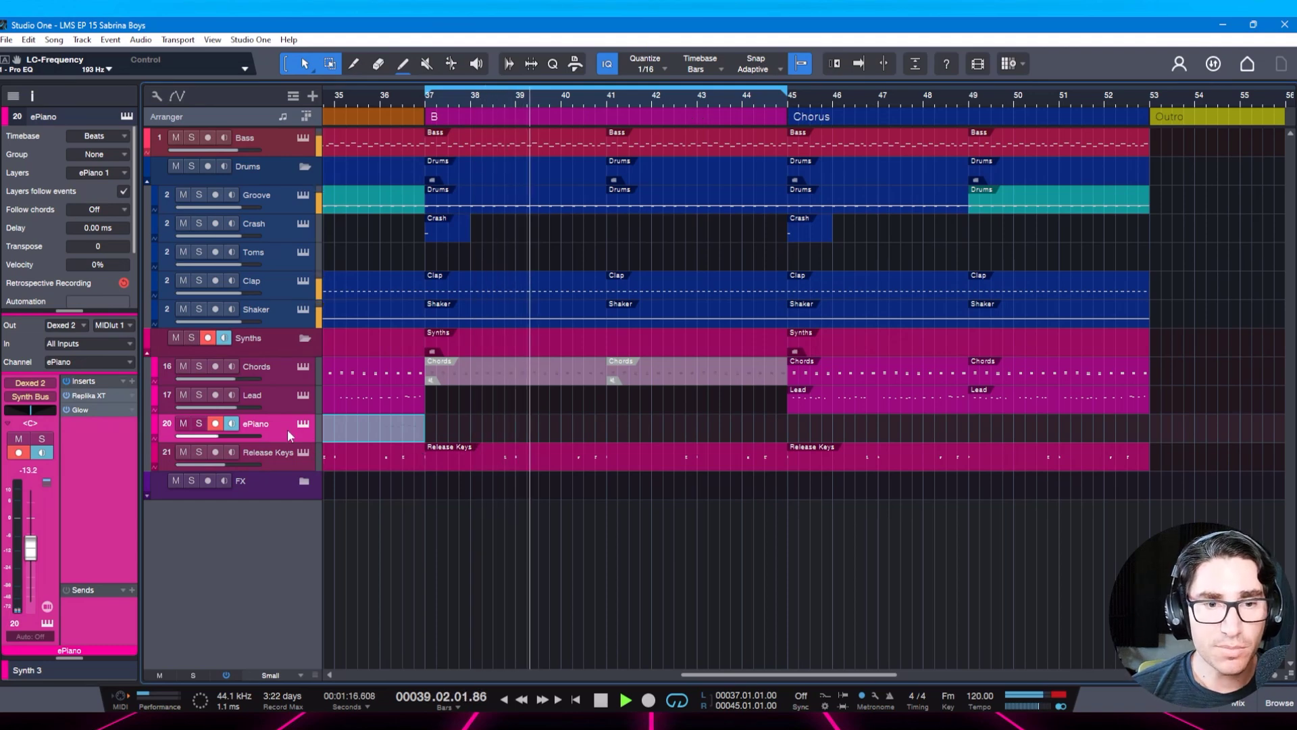
{"action": "key", "text": "space"}
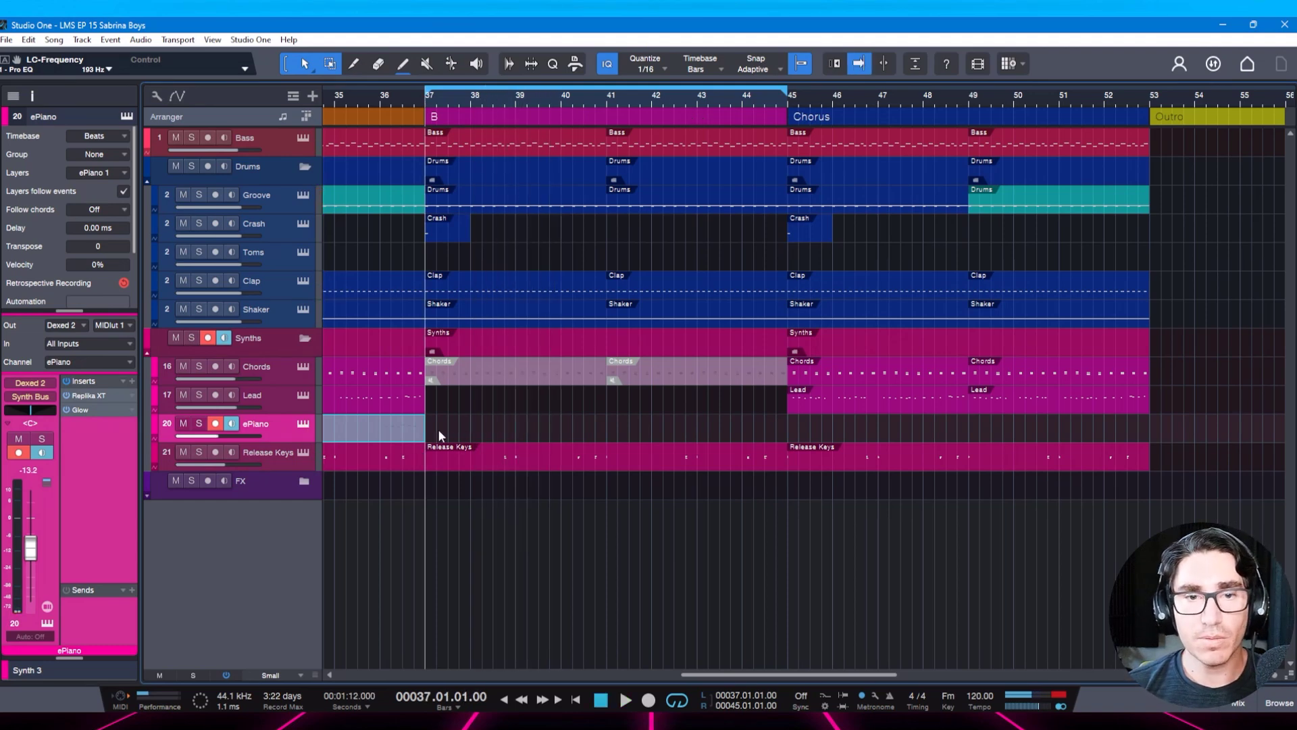
Create an empty clip on the ePiano track across section B, bars 37 to 45, and open it in the note editor.
{"action": "mouse_move", "coordinate": [428, 424]}
{"action": "left_mouse_down"}
{"action": "mouse_move", "coordinate": [816, 426]}
{"action": "mouse_move", "coordinate": [787, 425]}
{"action": "left_mouse_up"}
{"action": "double_click", "coordinate": [541, 427]}
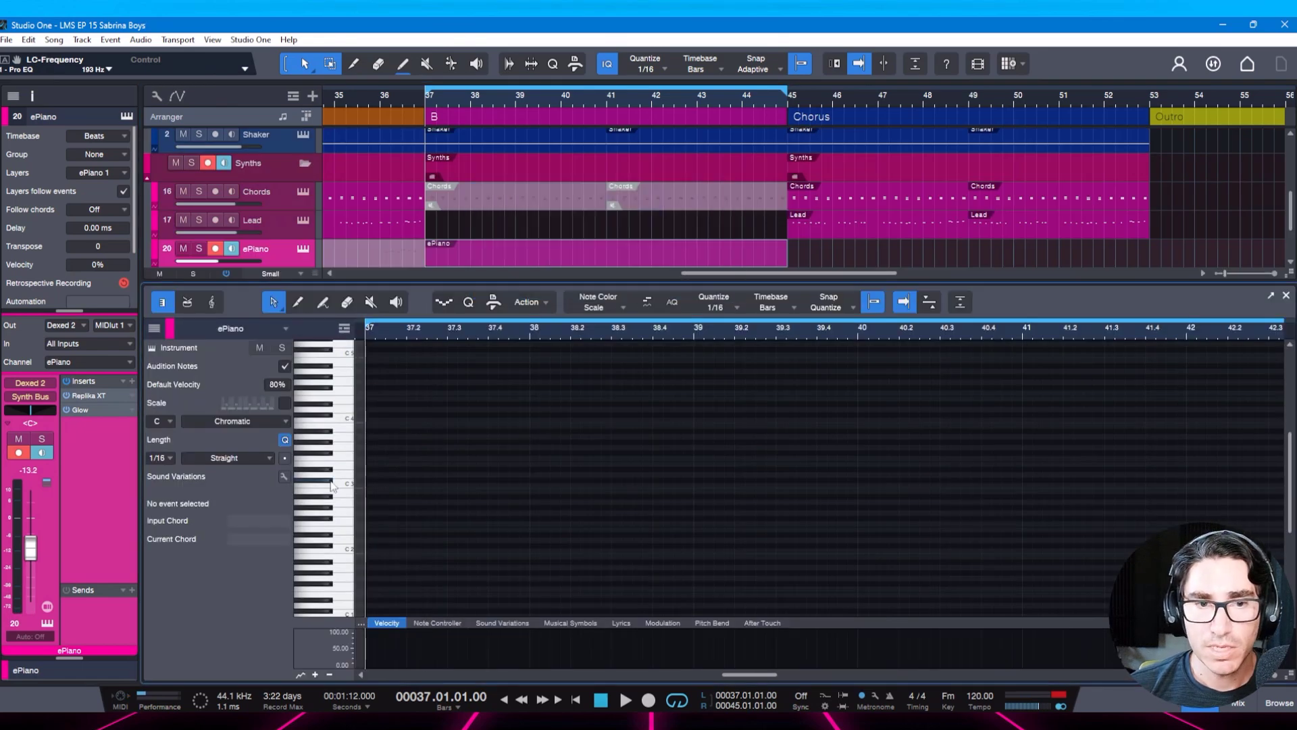
{"action": "scroll", "coordinate": [331, 485], "scroll_direction": "down", "scroll_amount": 2}
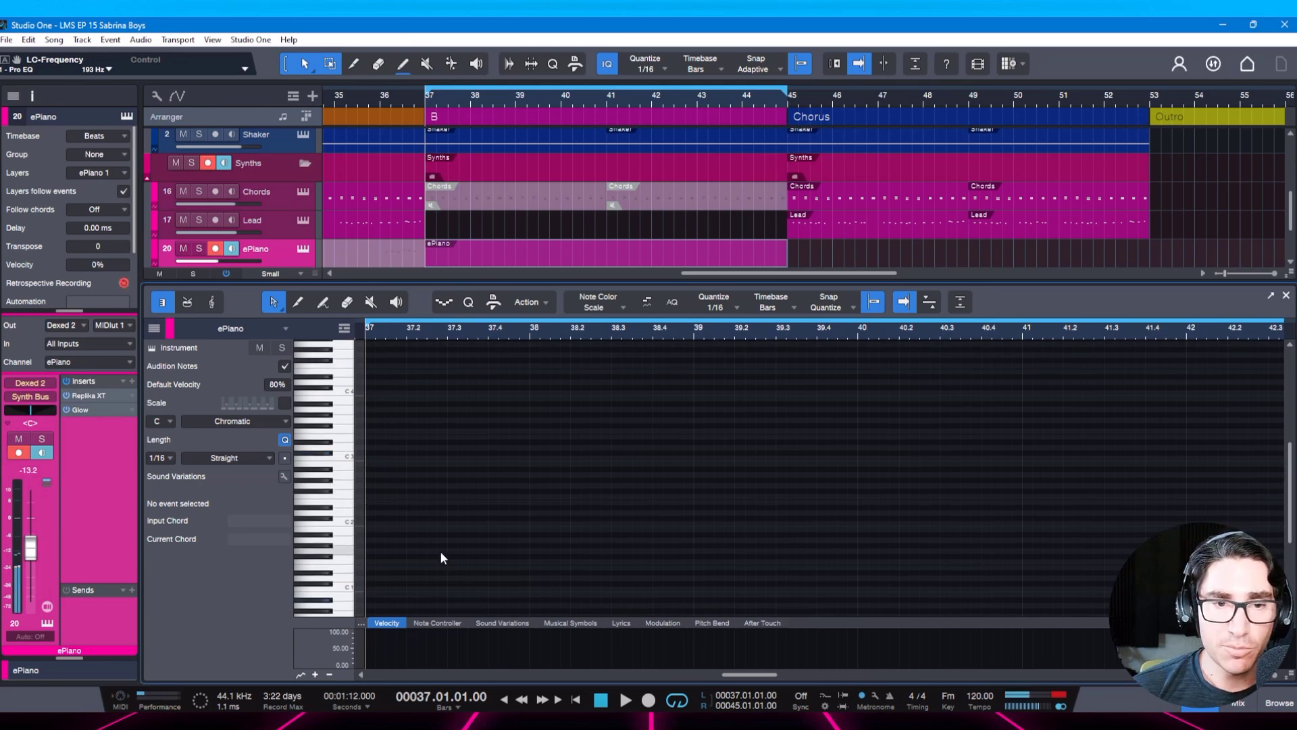
{"action": "scroll", "coordinate": [331, 534], "scroll_direction": "up", "scroll_amount": 3}
{"action": "scroll", "coordinate": [334, 540], "scroll_direction": "up", "scroll_amount": 2}
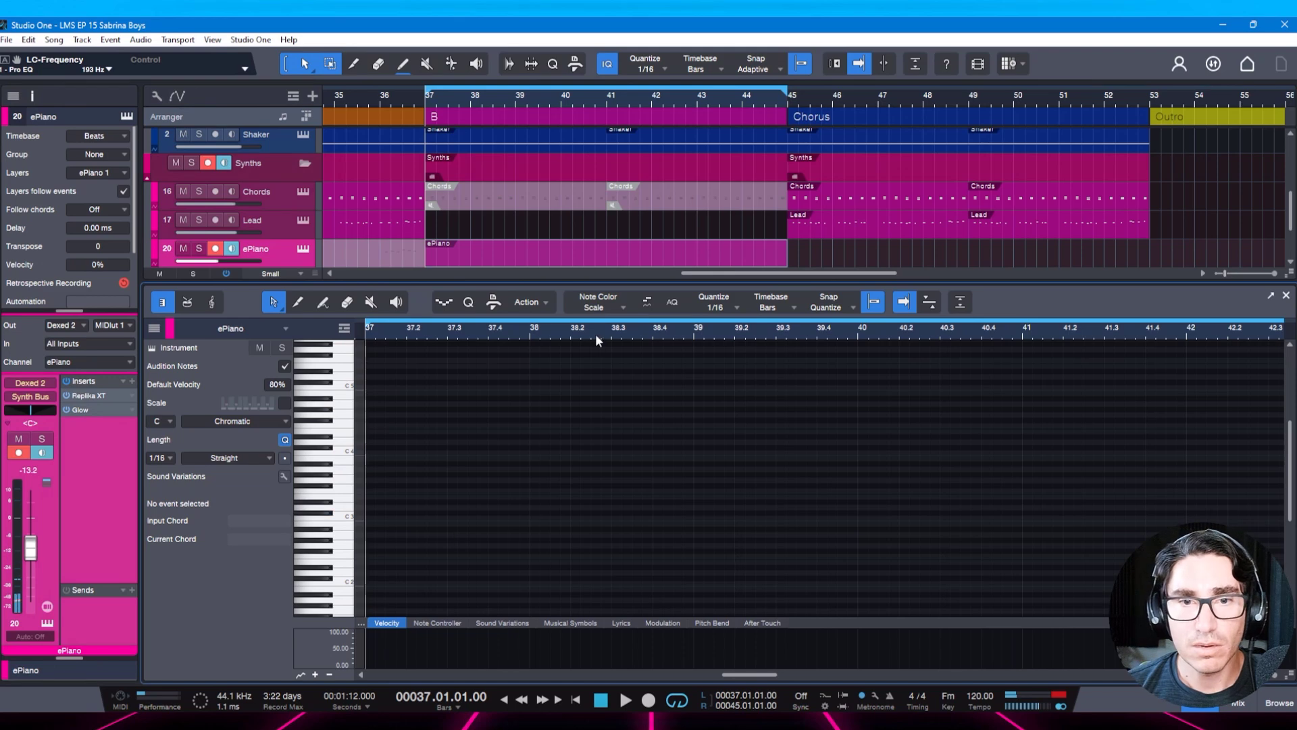
{"action": "left_click_drag", "start_coordinate": [592, 334], "coordinate": [575, 323]}
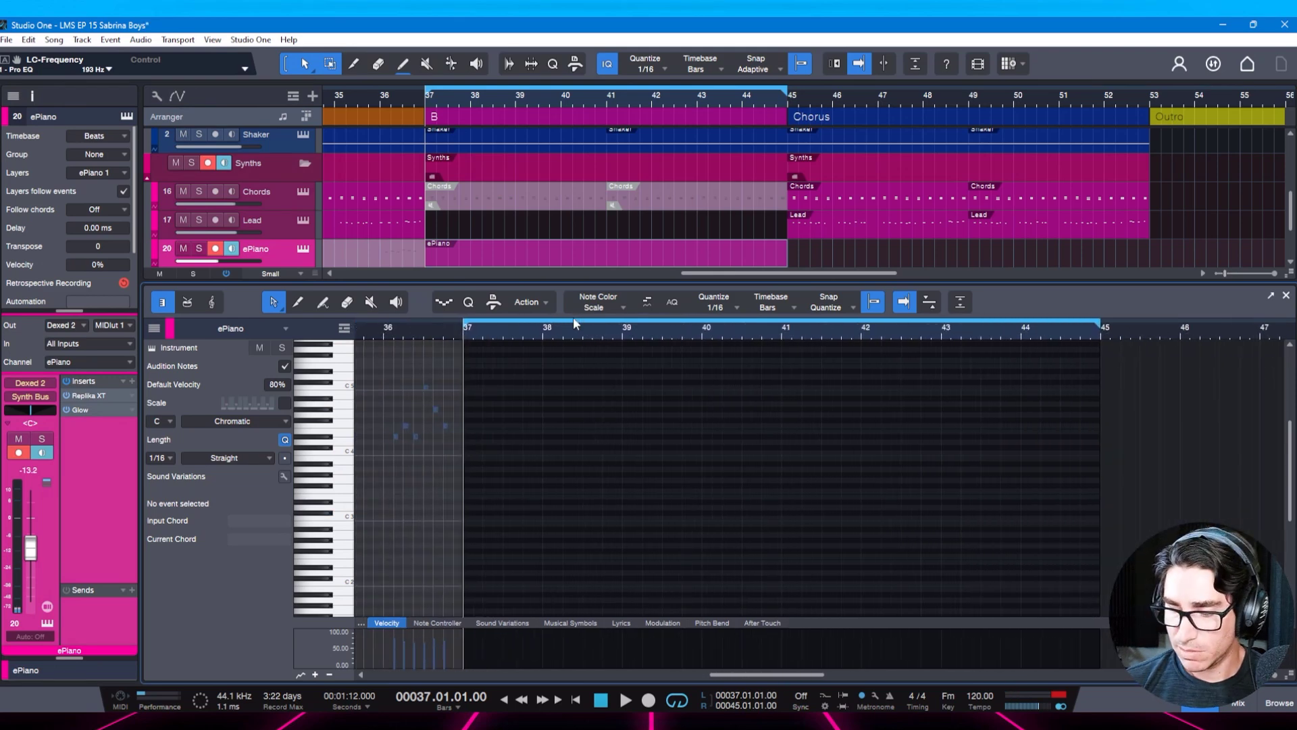
Play section B against the empty ePiano clip, close the note editor, stop playback and save the song.
{"action": "key", "text": "space"}
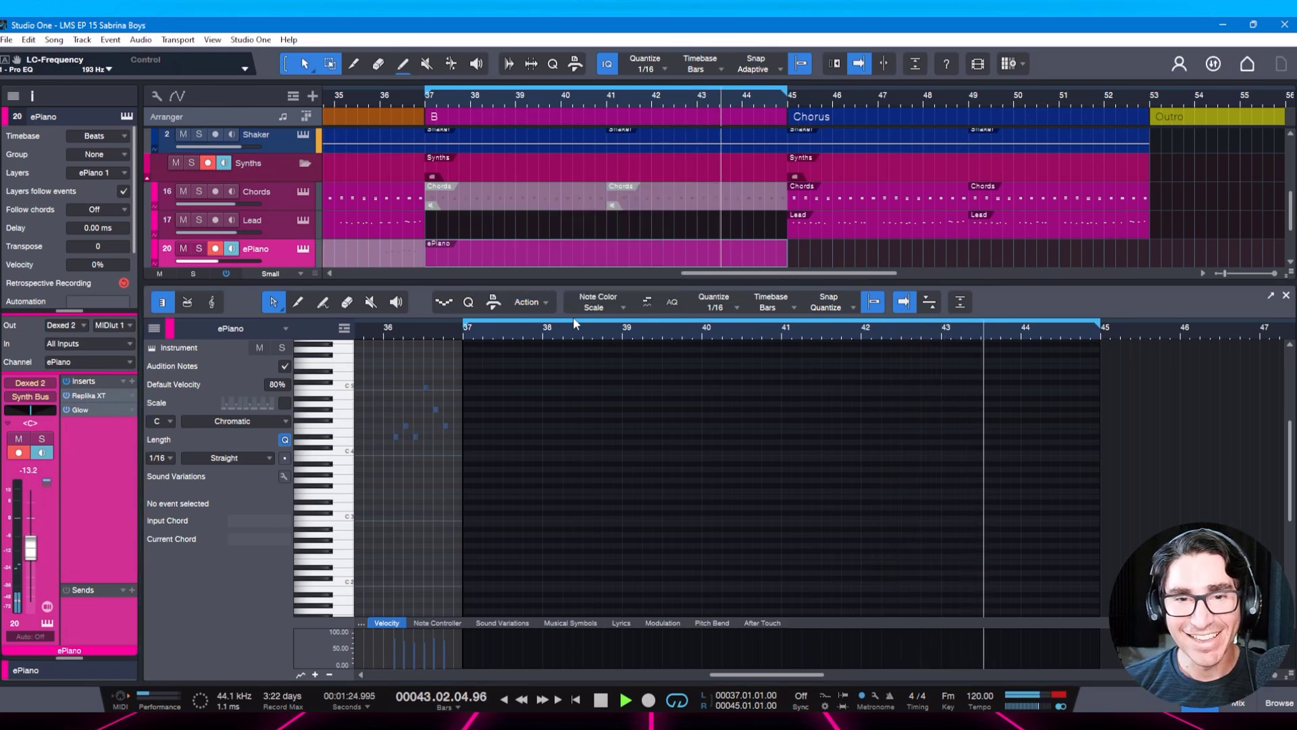
{"action": "key", "text": "F2"}
{"action": "key", "text": "space"}
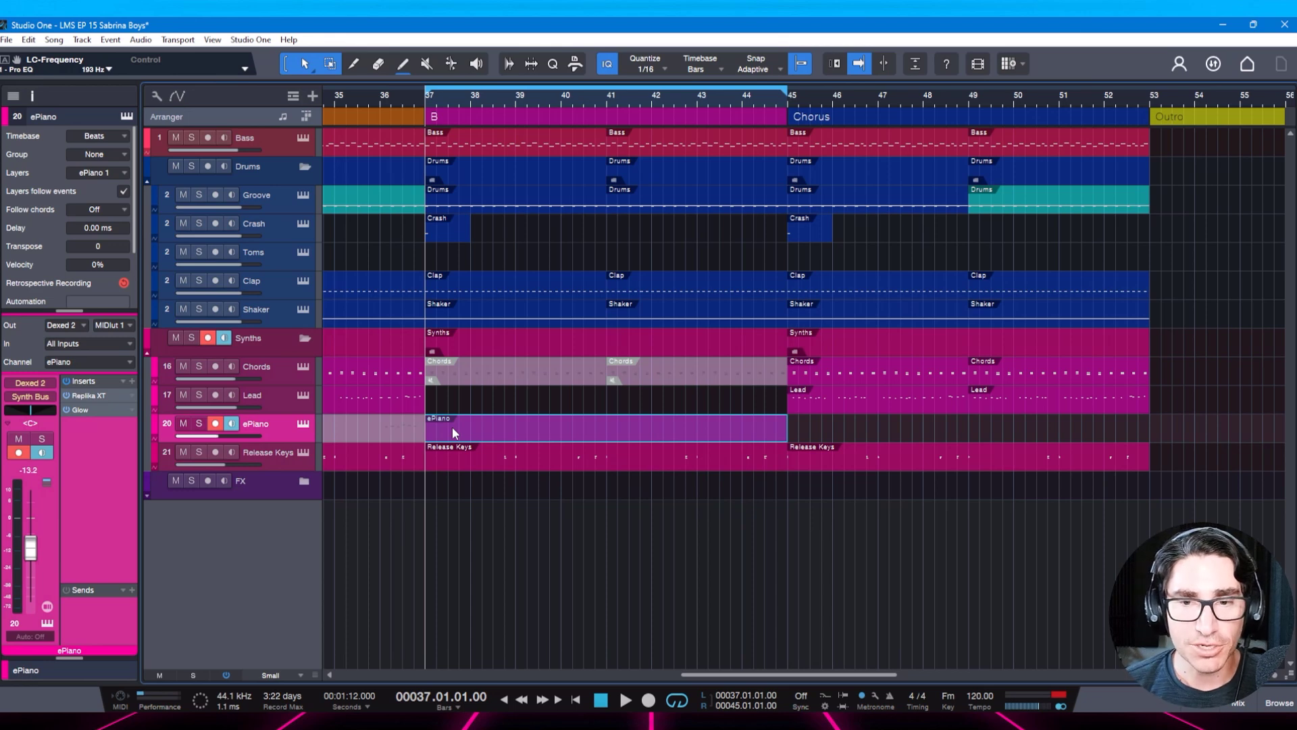
{"action": "key", "text": "ctrl+s"}
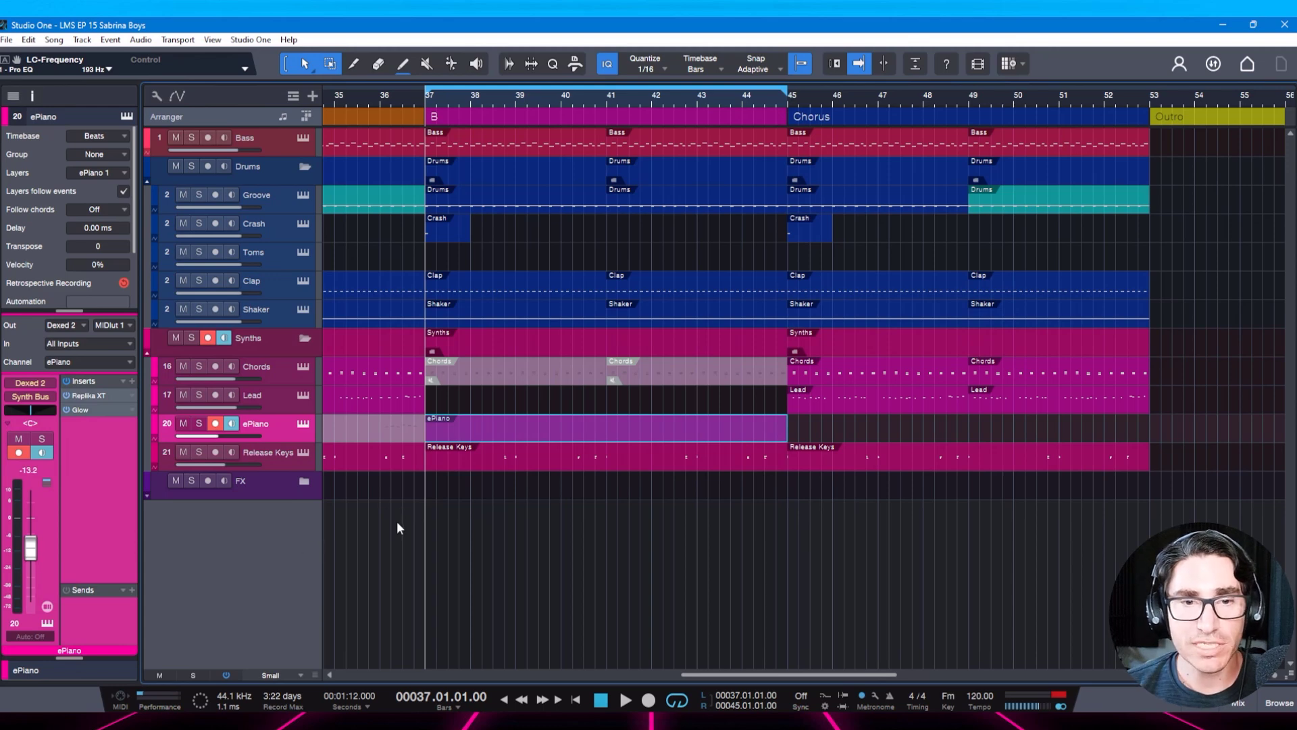
Add an Arturia Jup-8 V4 instrument as a new track below the FX folder and close its plug-in window.
{"action": "left_click", "coordinate": [681, 549]}
{"action": "key", "text": "F5"}
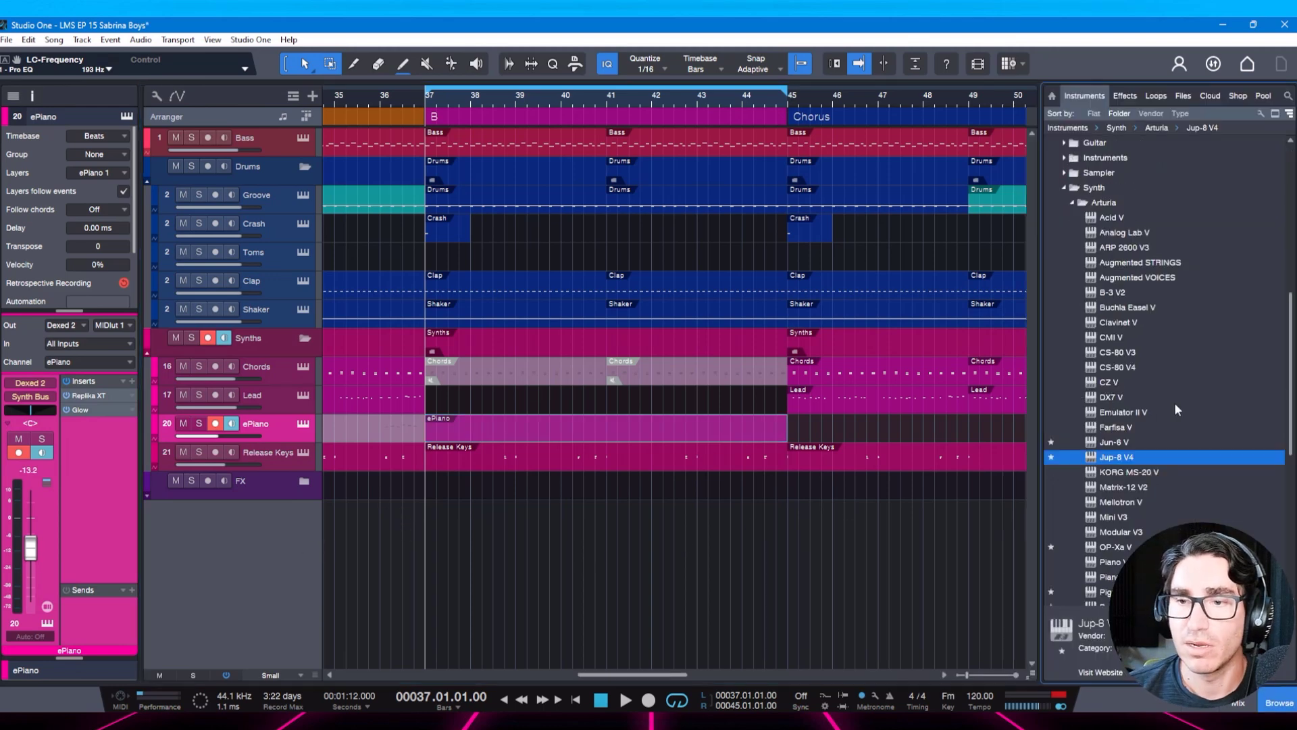
{"action": "scroll", "coordinate": [1174, 403], "scroll_direction": "down", "scroll_amount": 1}
{"action": "left_click_drag", "start_coordinate": [1118, 443], "coordinate": [409, 527]}
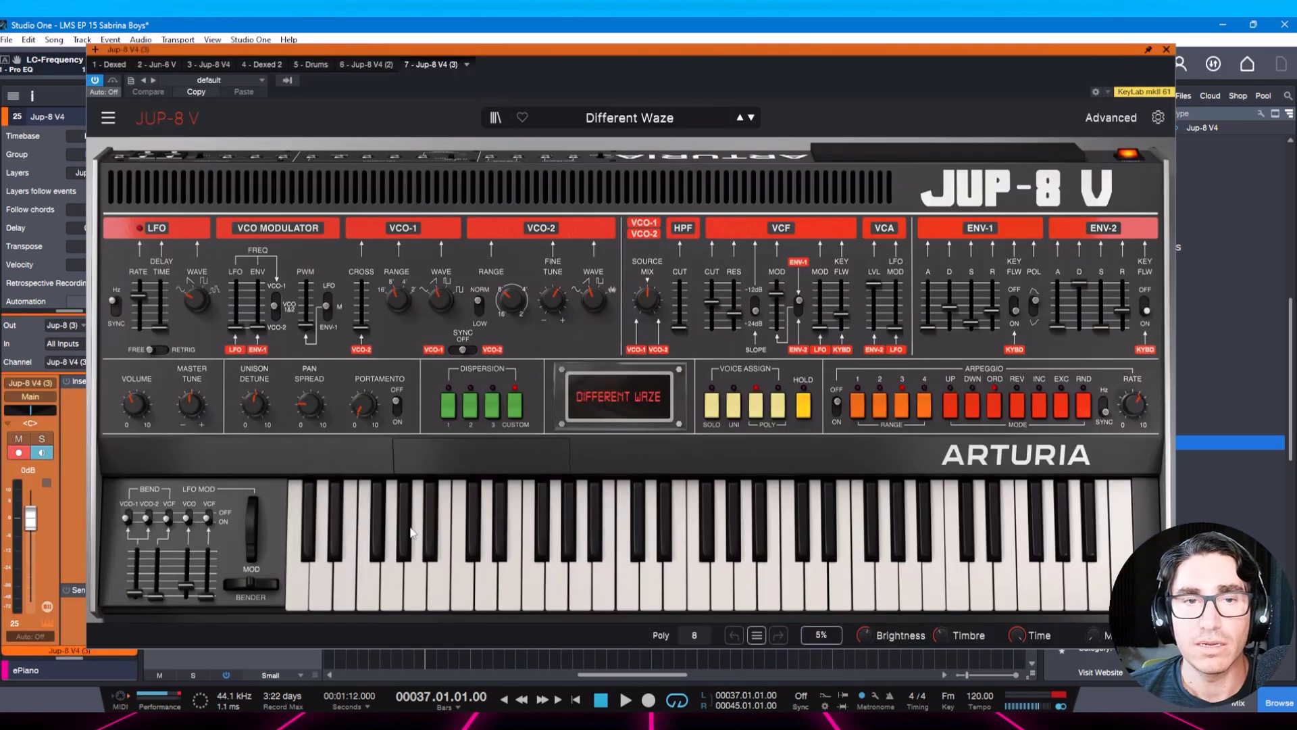
{"action": "key", "text": "Escape"}
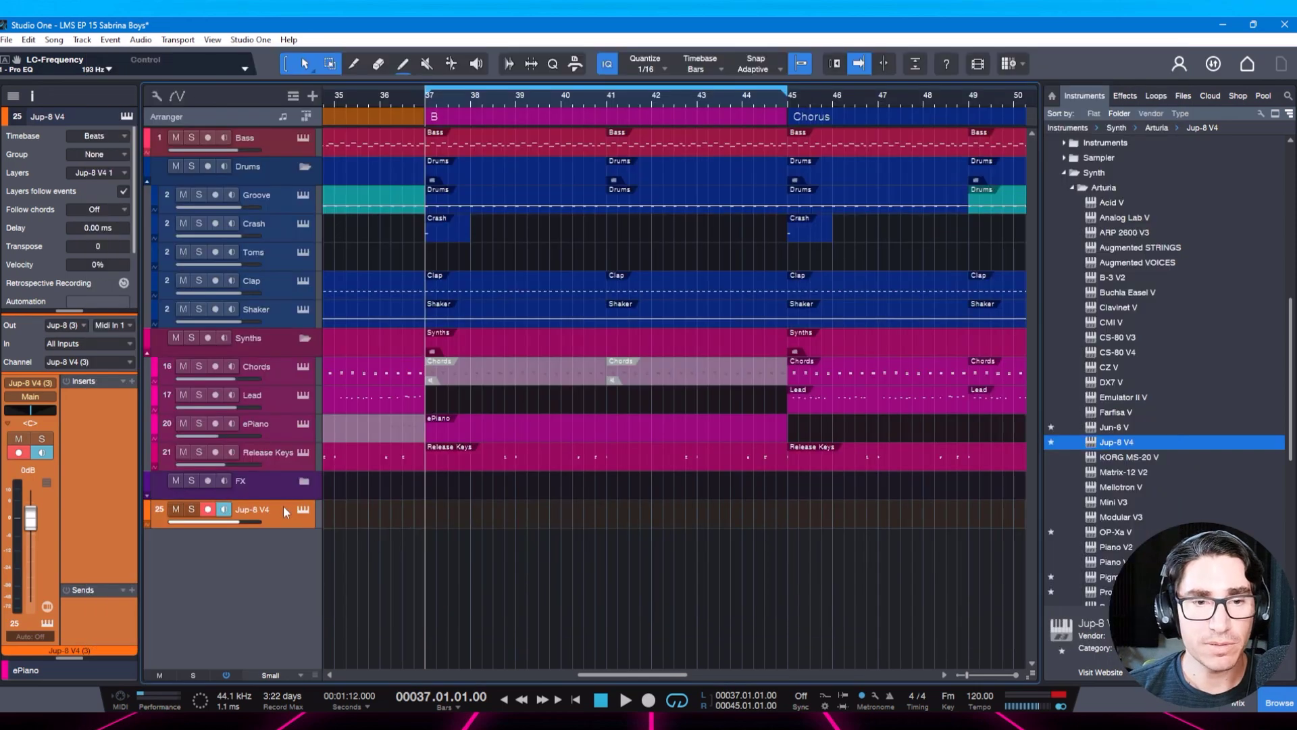
Move the Jup-8 V4 track into the Synths folder below Release Keys and route its output to Synth Bus.
{"action": "left_click_drag", "start_coordinate": [282, 507], "coordinate": [279, 470]}
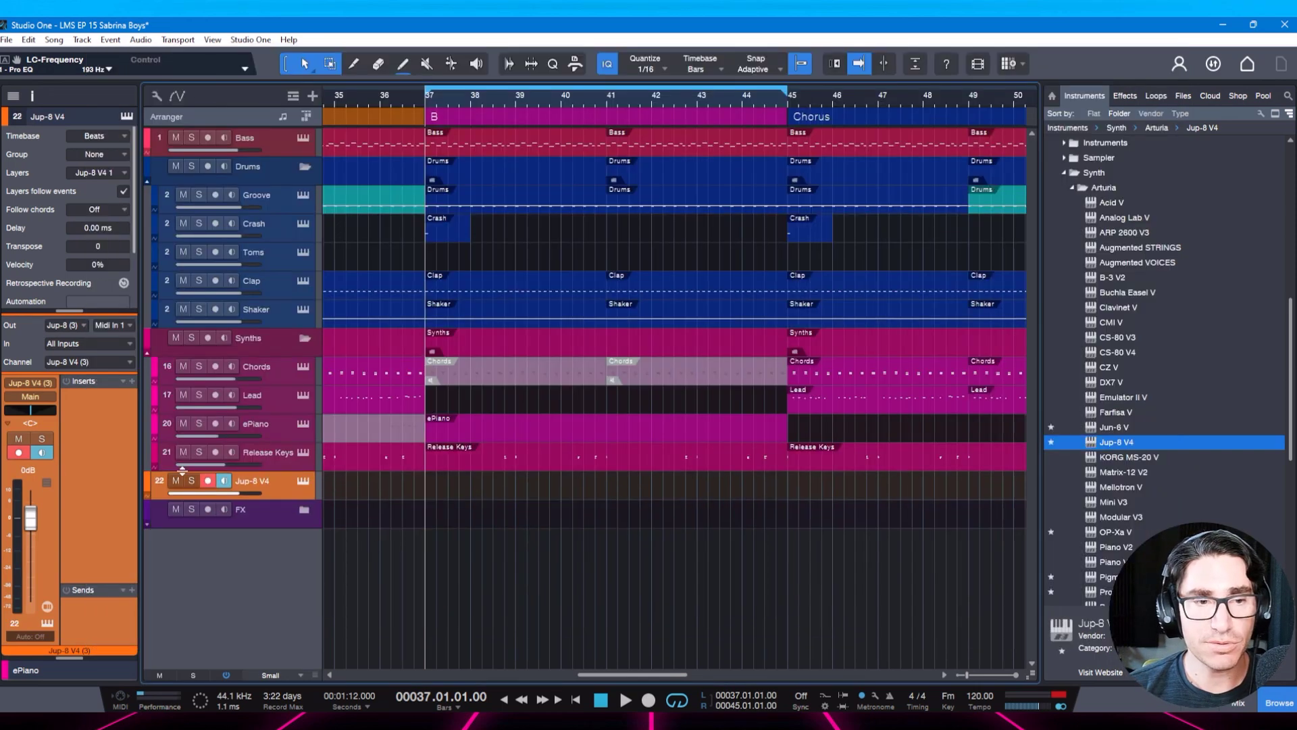
{"action": "left_click", "coordinate": [29, 397]}
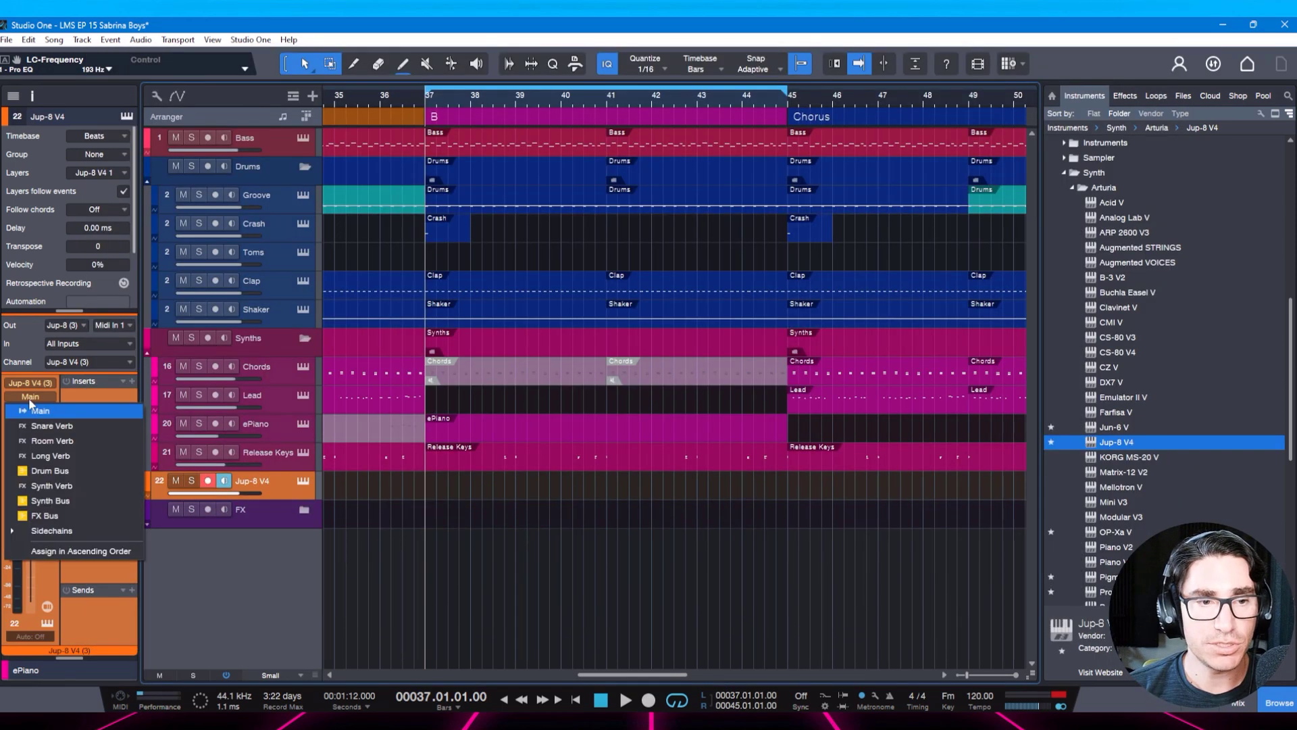
{"action": "left_click", "coordinate": [83, 497]}
{"action": "left_click_drag", "start_coordinate": [270, 476], "coordinate": [273, 469]}
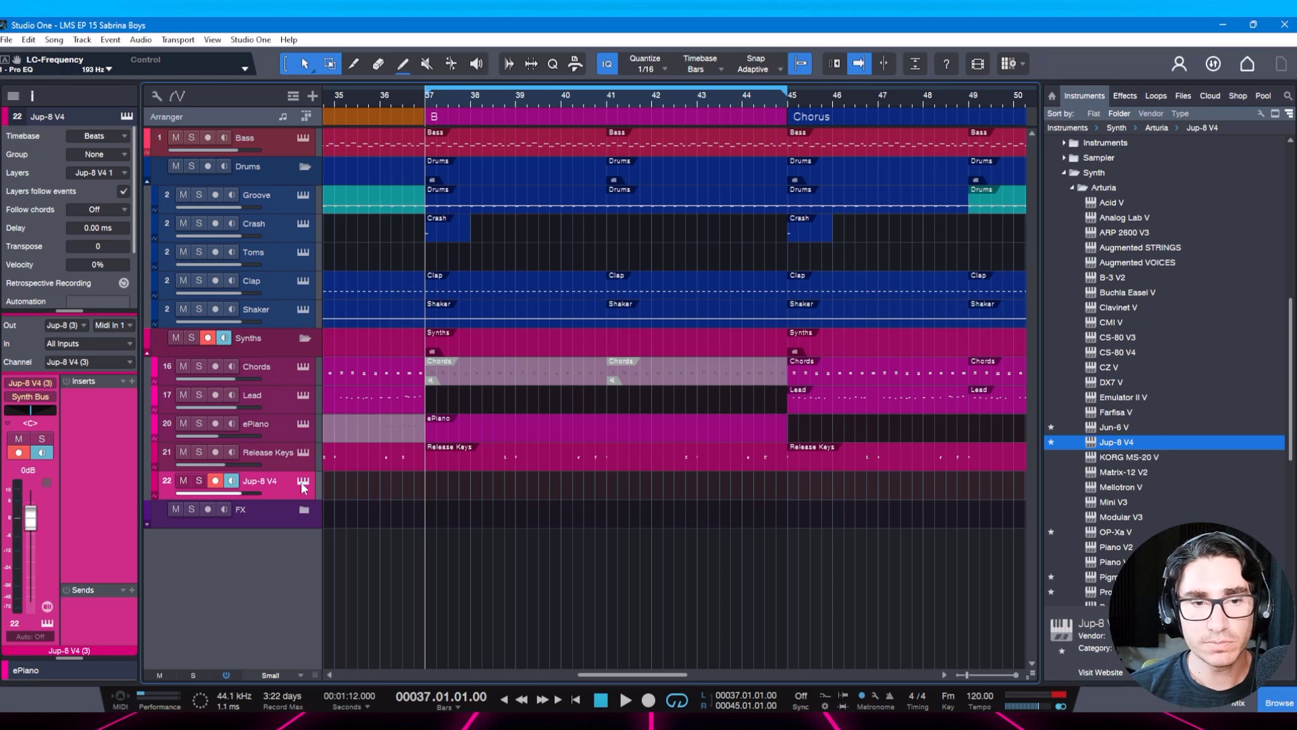
Open the Jup-8 V4 plug-in, play section B and browse its User sound bank sorted by type.
{"action": "left_click", "coordinate": [302, 481]}
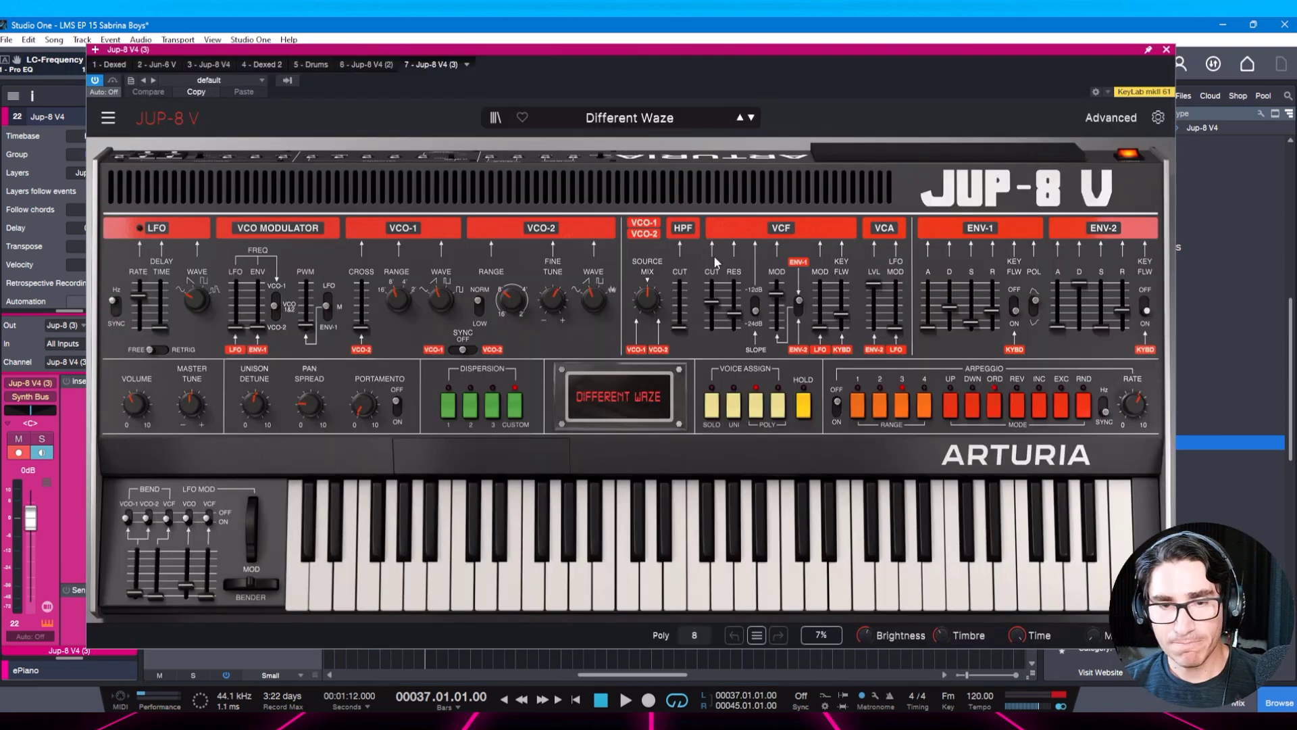
{"action": "key", "text": "space"}
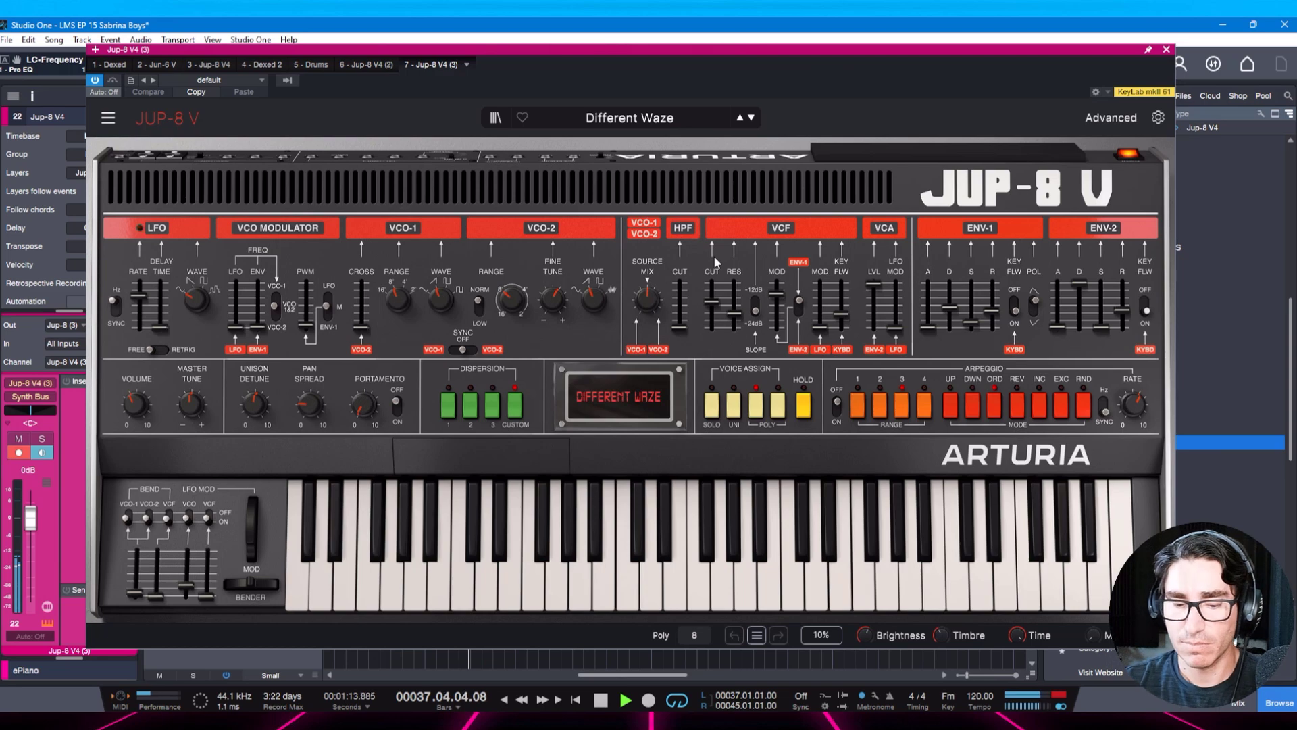
{"action": "left_click", "coordinate": [495, 117]}
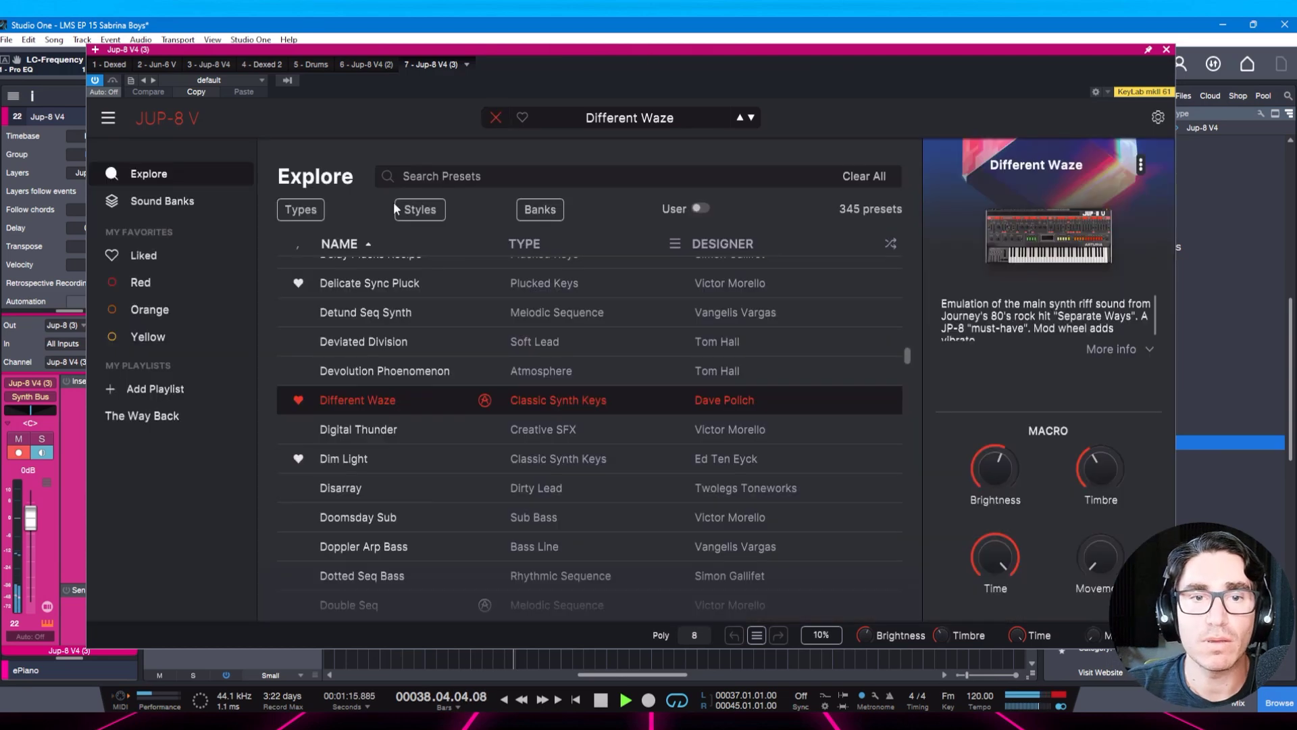
{"action": "left_click", "coordinate": [152, 201]}
{"action": "left_click", "coordinate": [480, 261]}
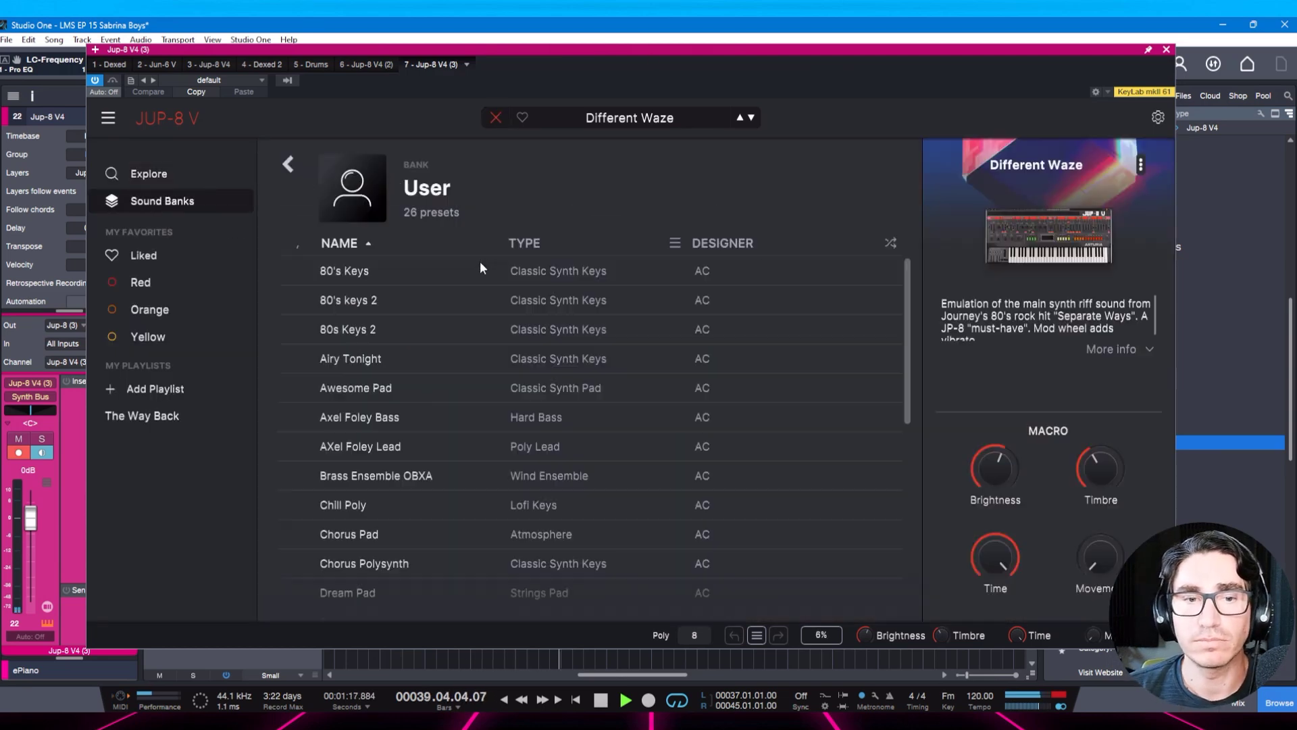
{"action": "left_click", "coordinate": [537, 245]}
{"action": "scroll", "coordinate": [549, 314], "scroll_direction": "down", "scroll_amount": 2}
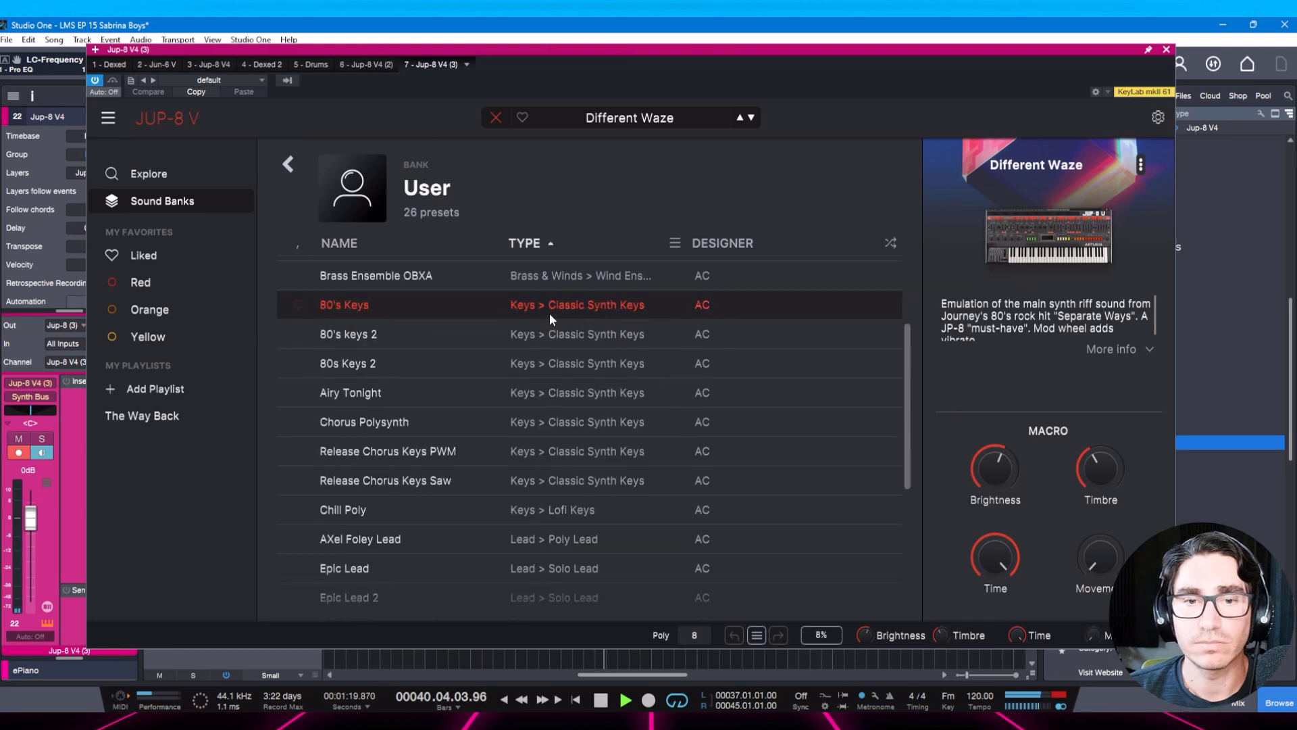
{"action": "scroll", "coordinate": [527, 511], "scroll_direction": "down", "scroll_amount": 4}
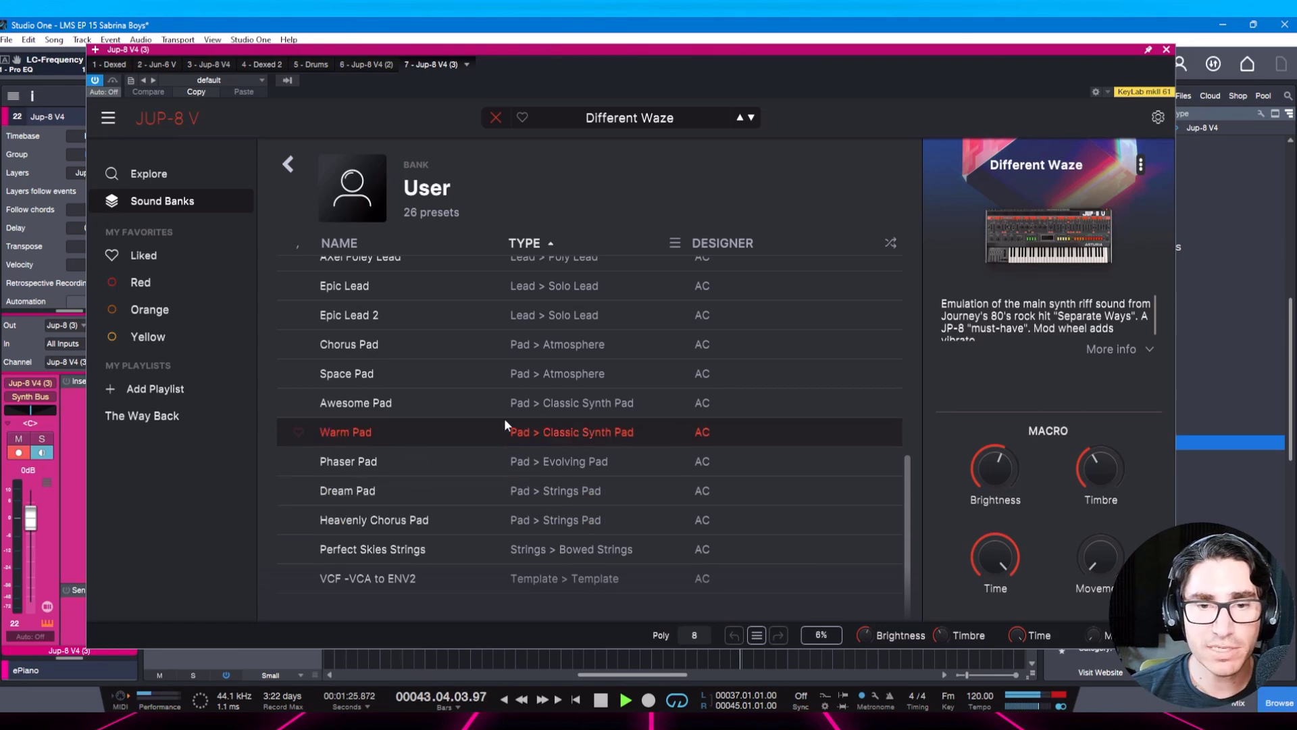
{"action": "scroll", "coordinate": [514, 419], "scroll_direction": "up", "scroll_amount": 1}
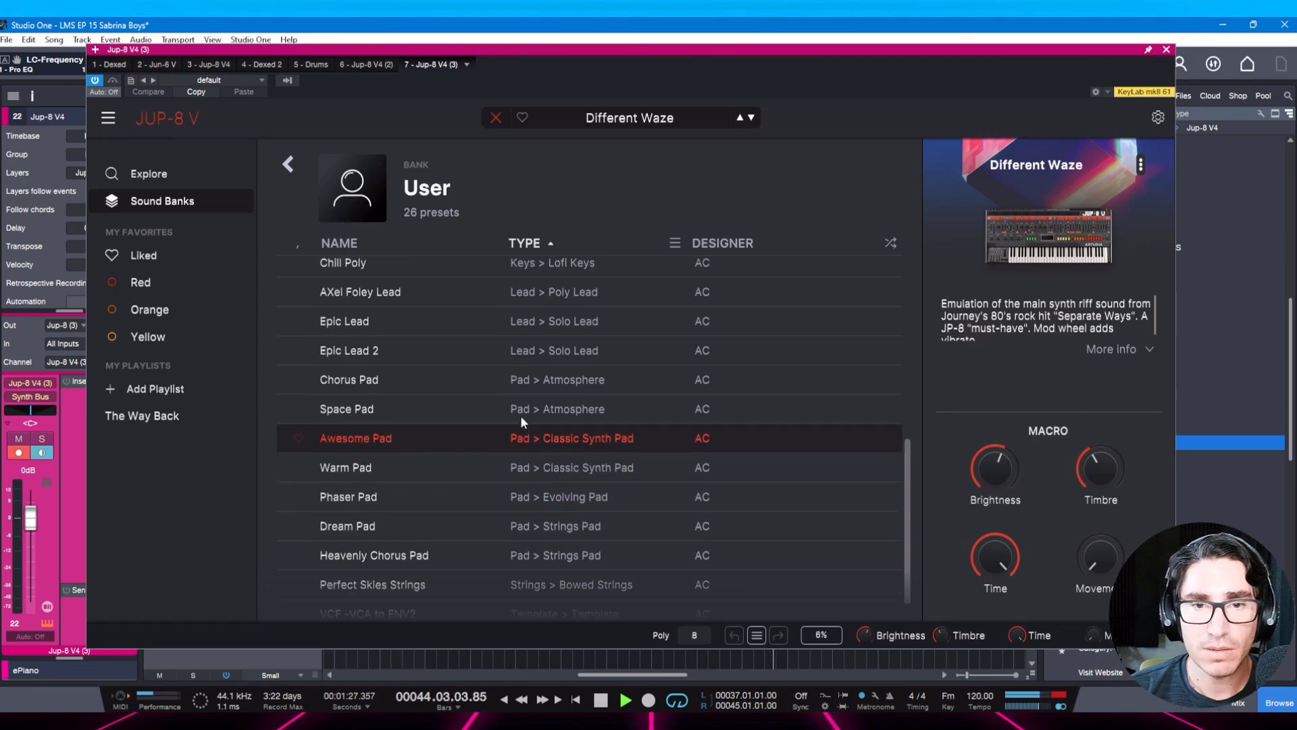
Audition the Epic Lead 2 preset, then load Epic Lead and close the preset browser.
{"action": "left_click", "coordinate": [526, 350]}
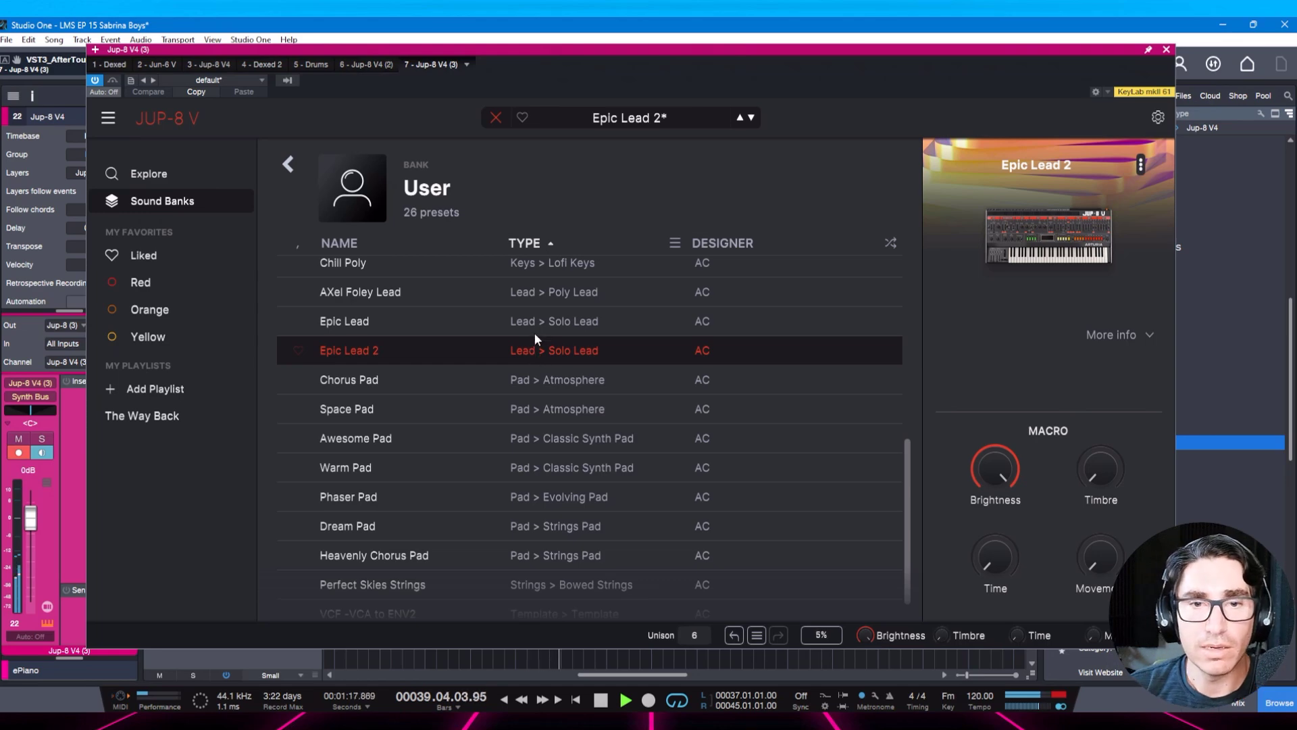
{"action": "left_click", "coordinate": [533, 328]}
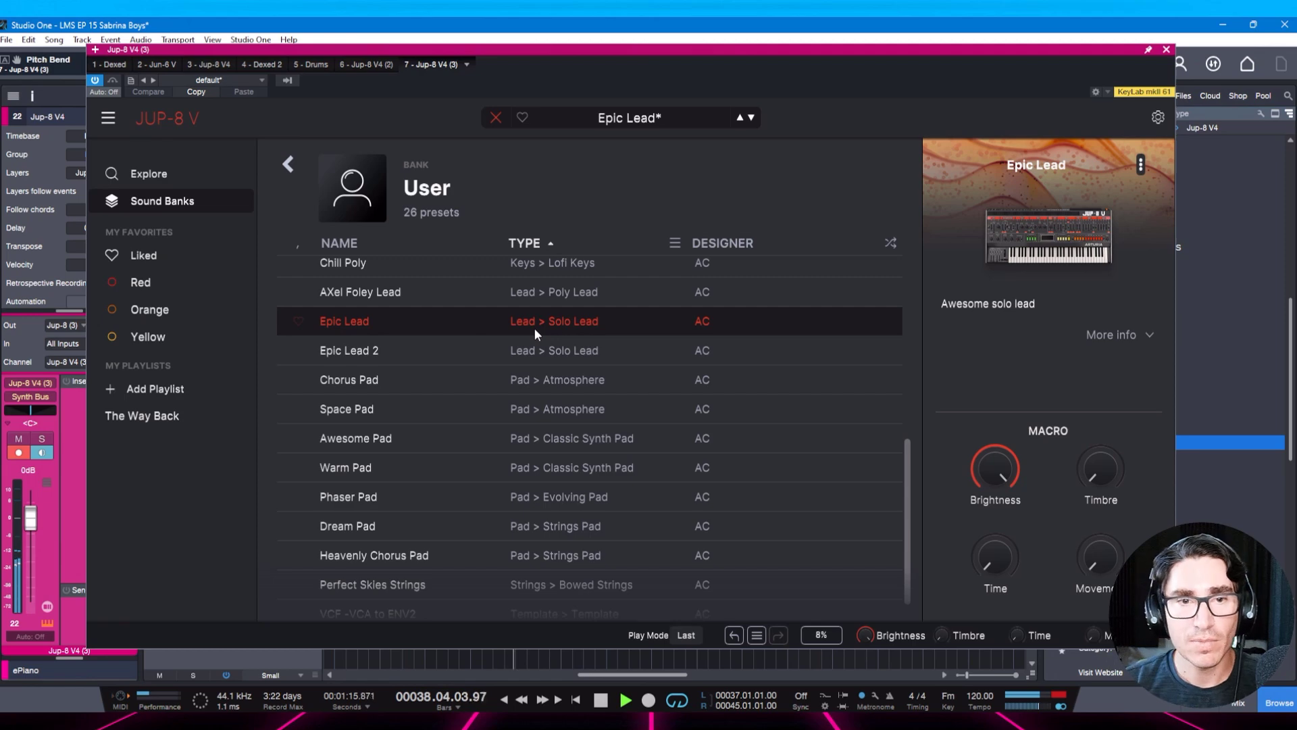
{"action": "double_click", "coordinate": [534, 327]}
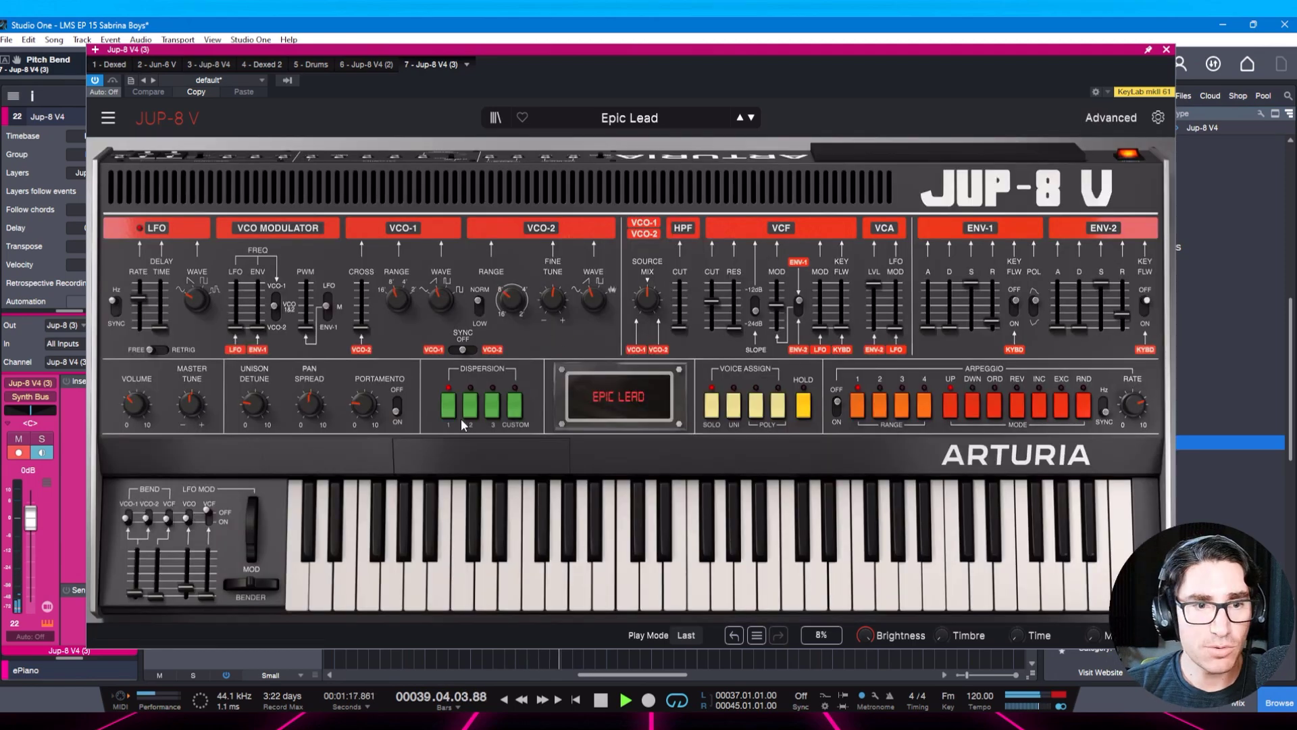
Lower the Jup-8 V4's master output volume to -15.8 dB and save the song.
{"action": "left_click_drag", "start_coordinate": [138, 421], "coordinate": [138, 416]}
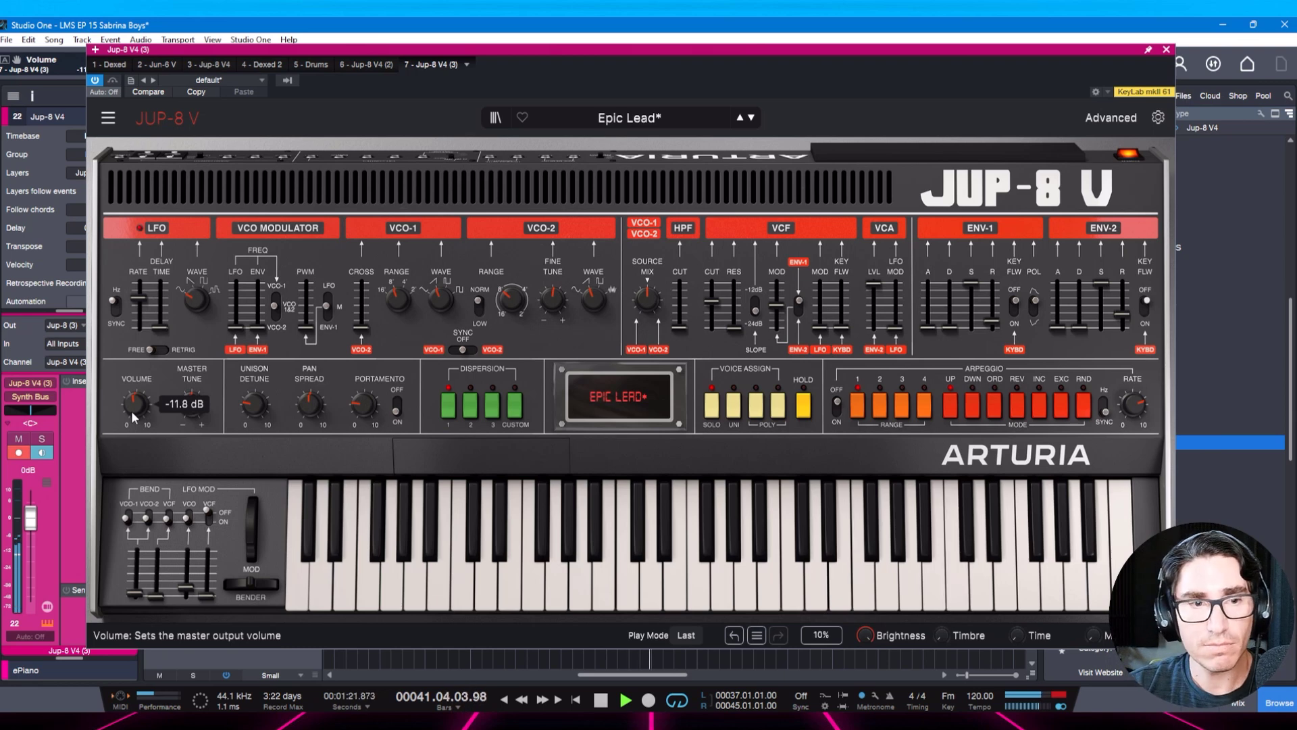
{"action": "left_click_drag", "start_coordinate": [131, 411], "coordinate": [131, 419]}
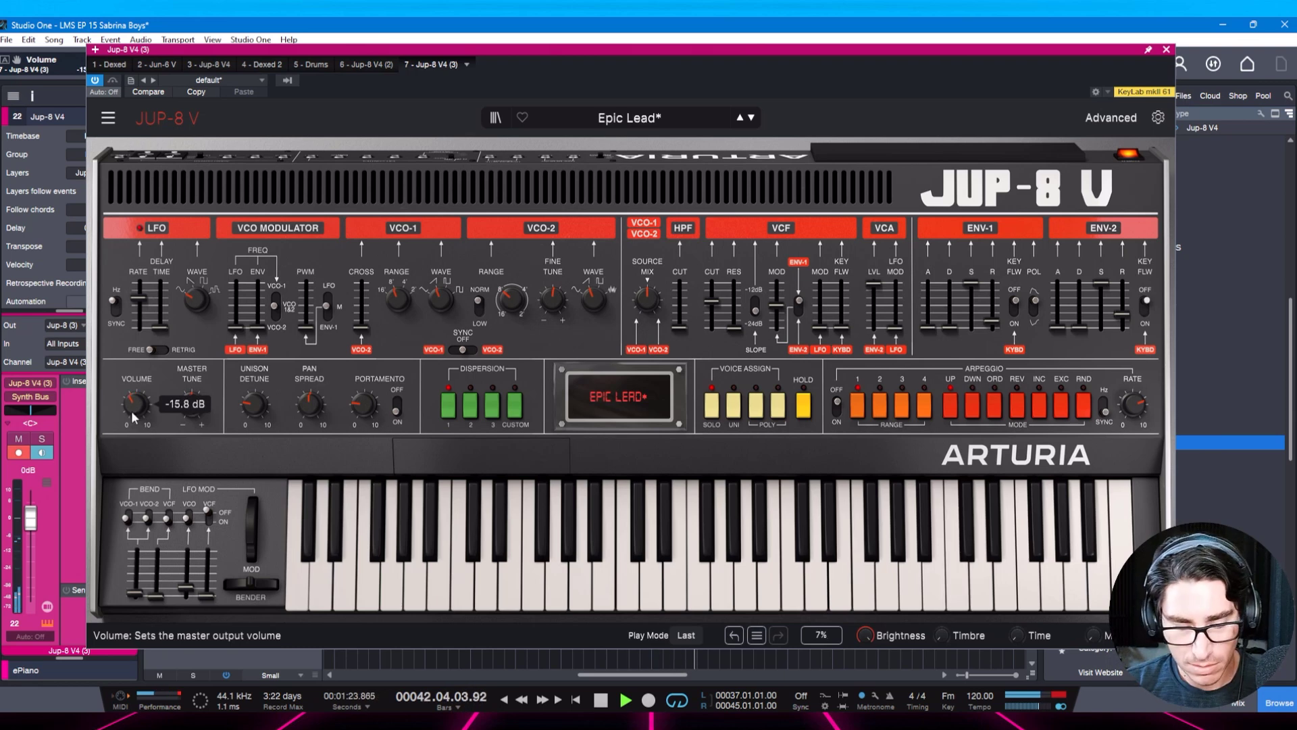
{"action": "key", "text": "ctrl+s"}
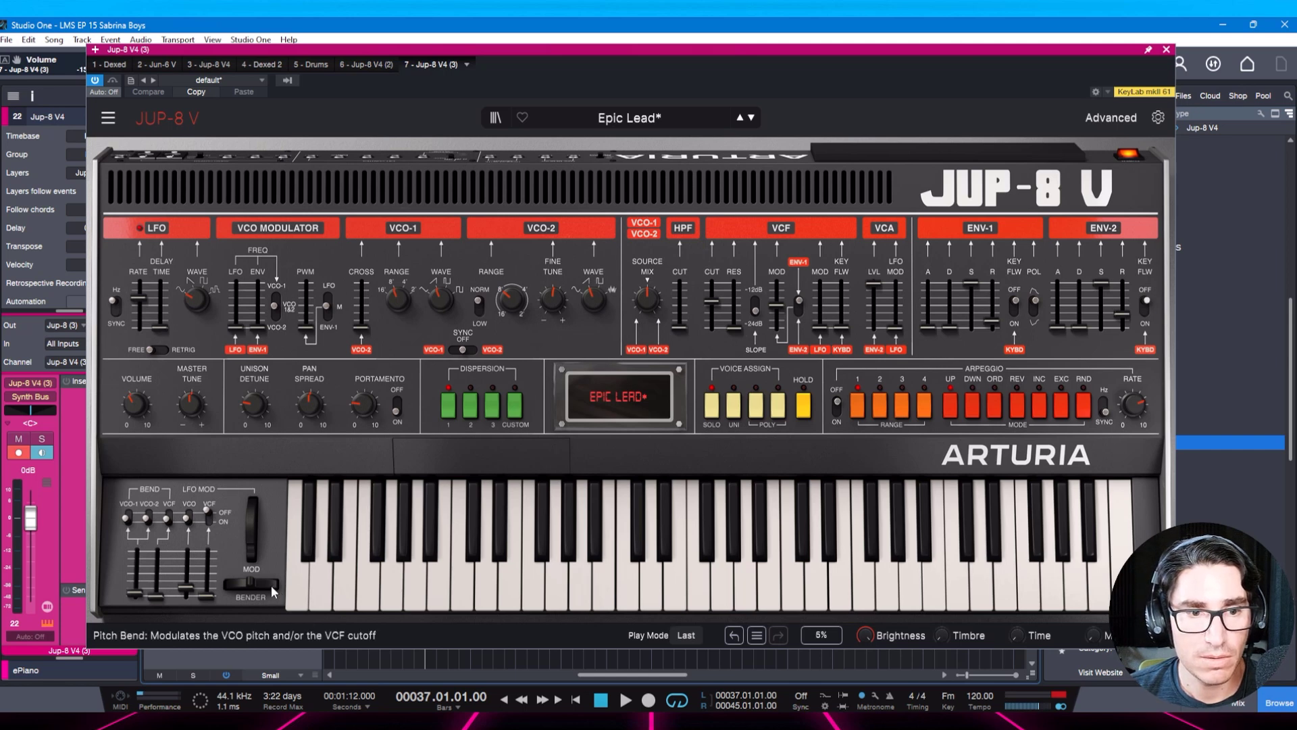
Raise the synth's Bender VCO amount for a wider pitch bend, close the plug-in window and save the song.
{"action": "mouse_move", "coordinate": [138, 589]}
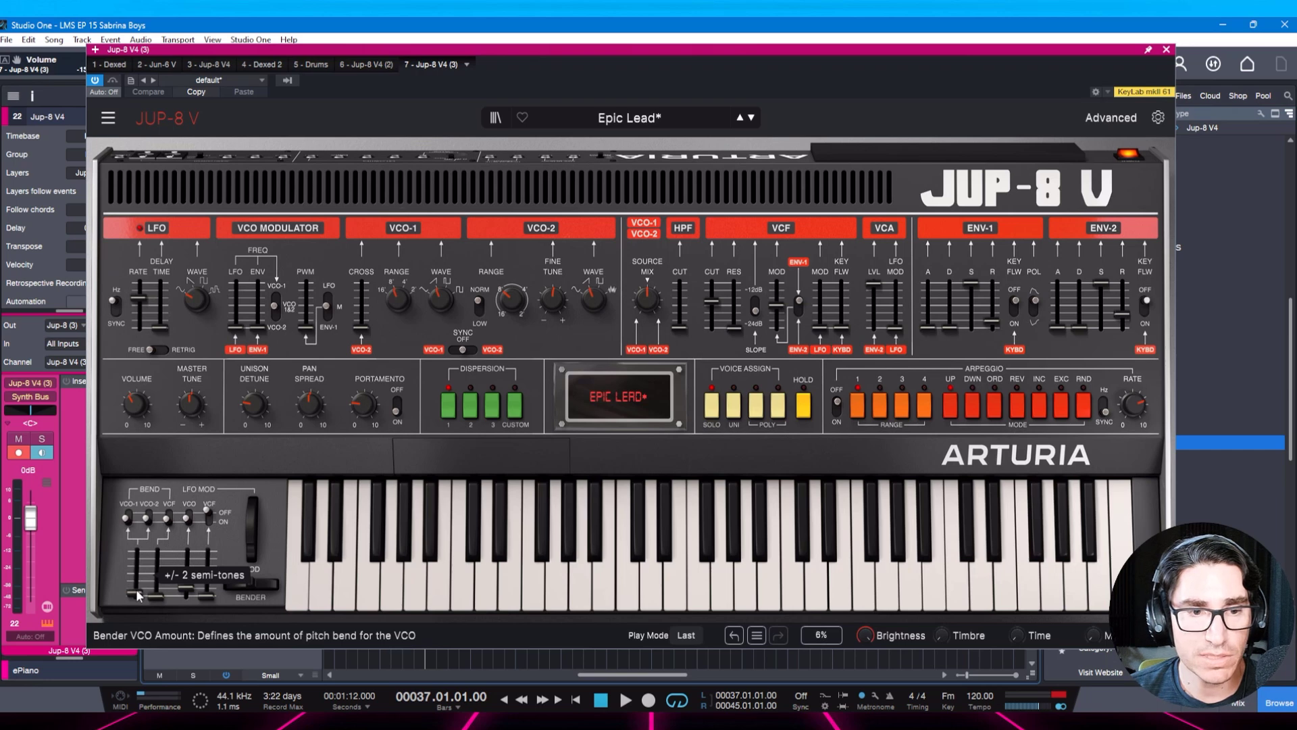
{"action": "left_click", "coordinate": [138, 594]}
{"action": "left_click_drag", "start_coordinate": [135, 589], "coordinate": [136, 570]}
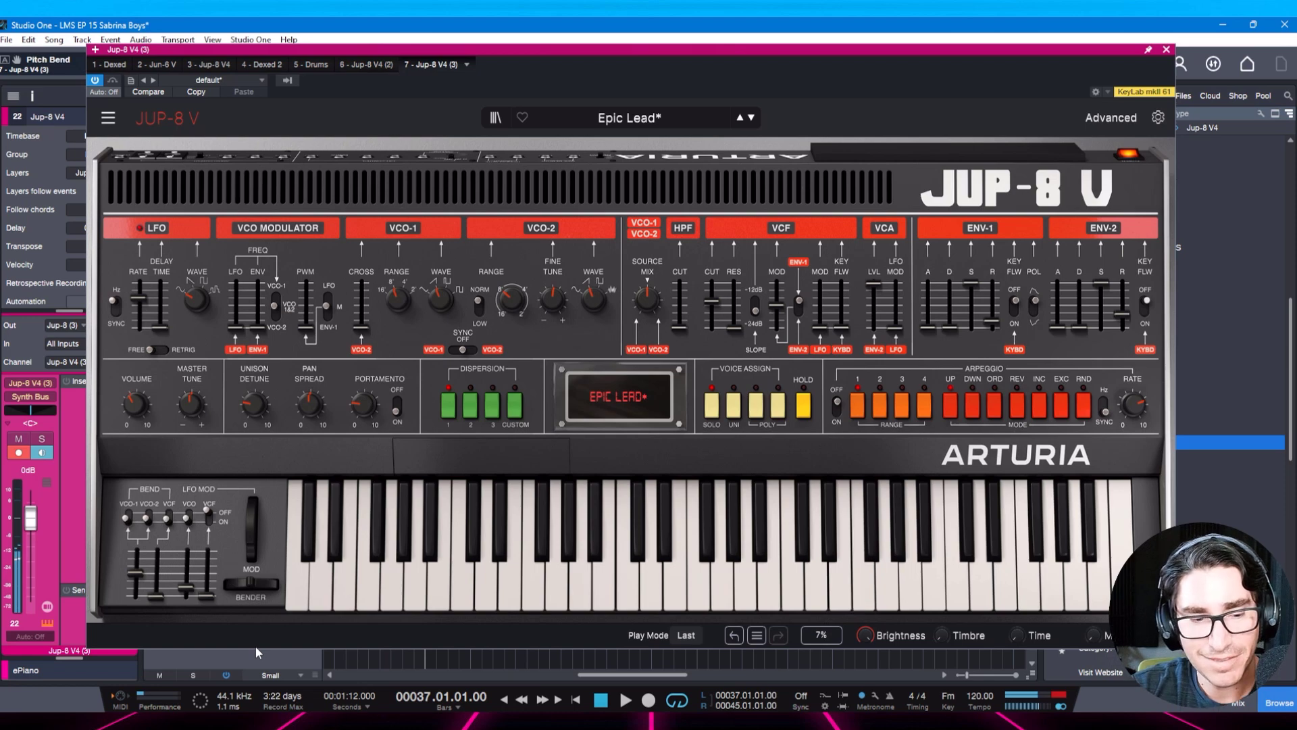
{"action": "key", "text": "ctrl+s"}
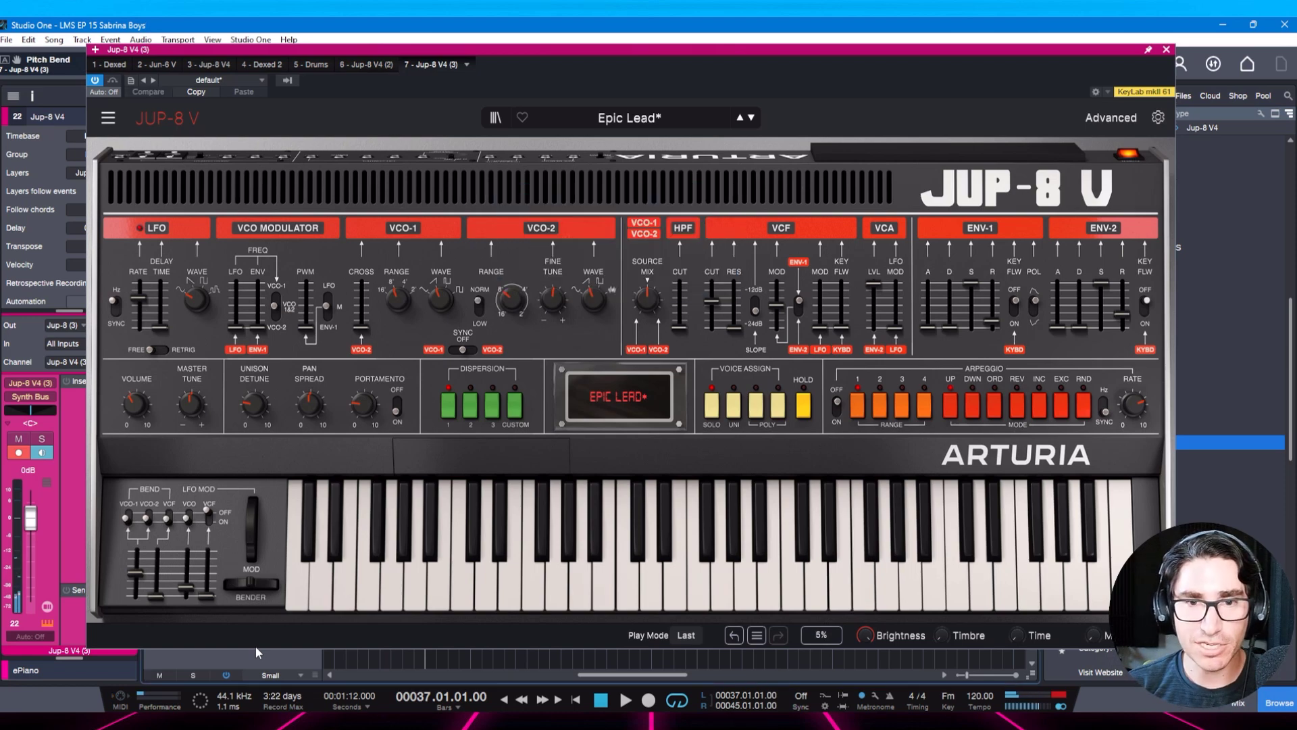
{"action": "key", "text": "Escape"}
{"action": "key", "text": "ctrl+s"}
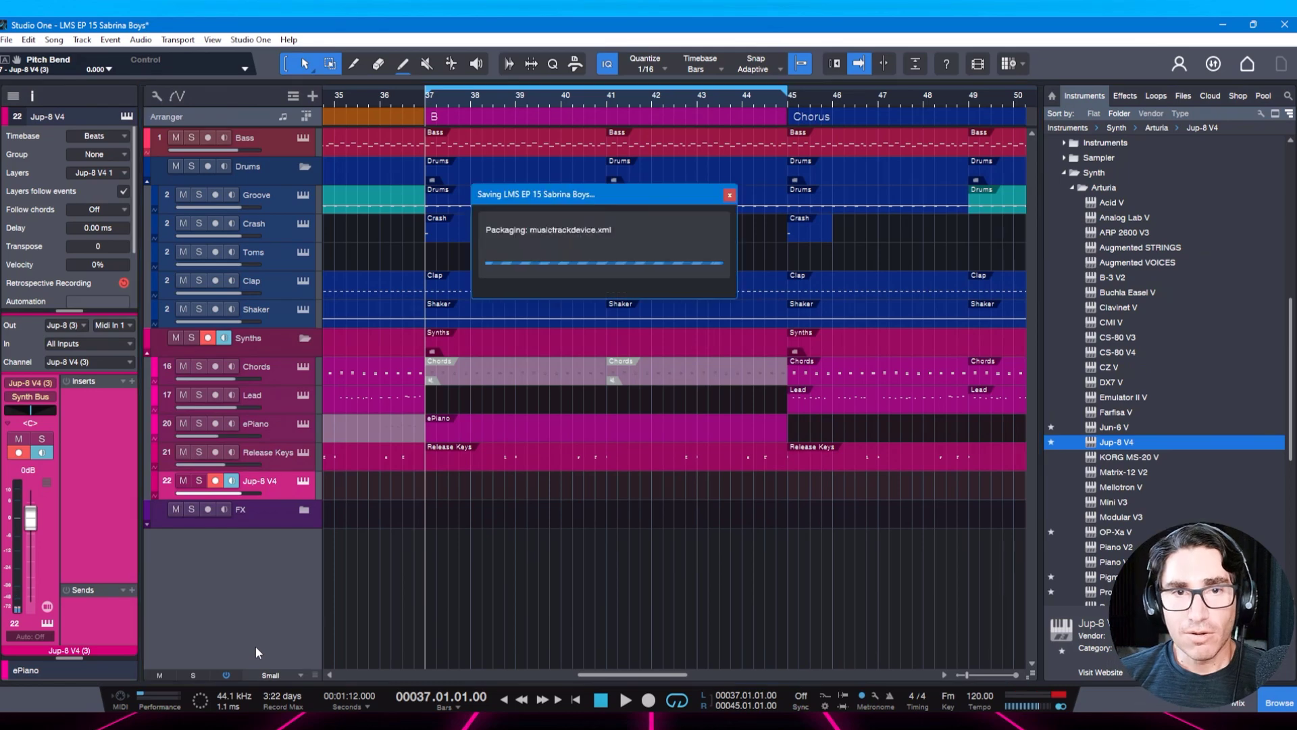
Play section B in a loop to rehearse the lead part, save the song and stop playback.
{"action": "key", "text": "space"}
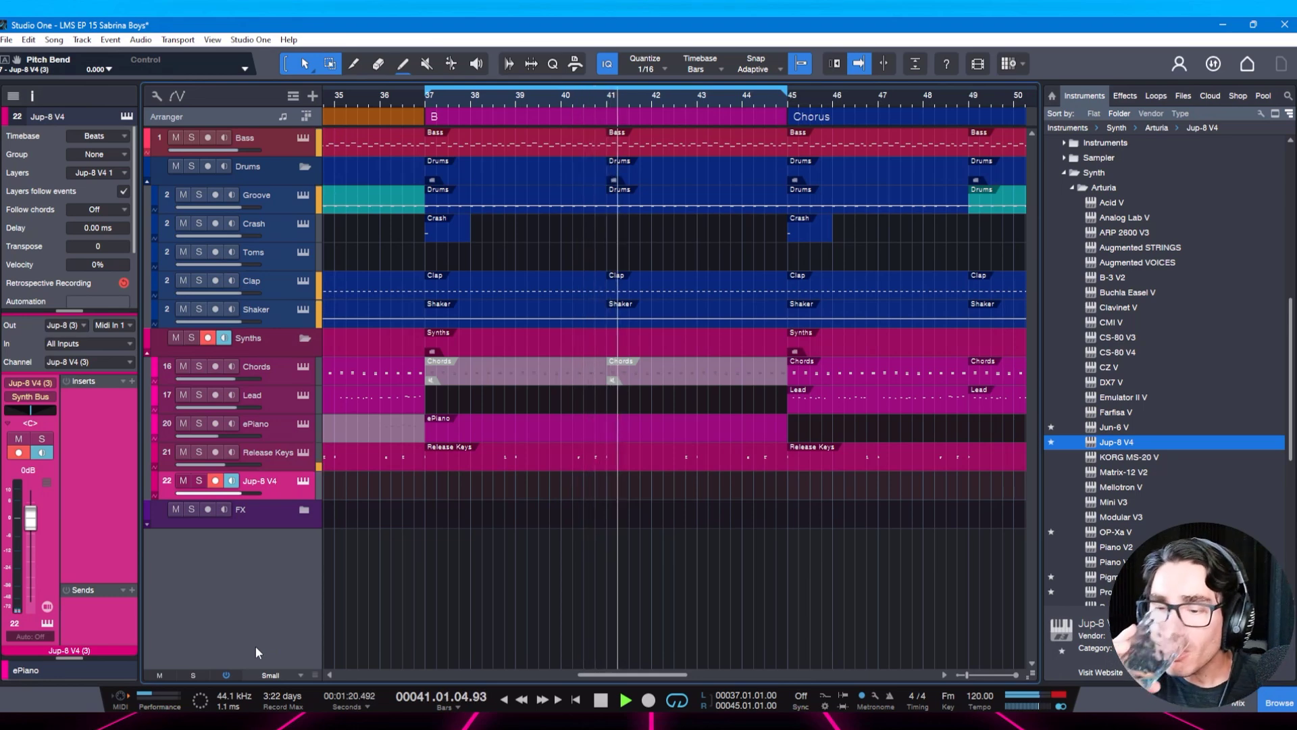
{"action": "key", "text": "ctrl+s"}
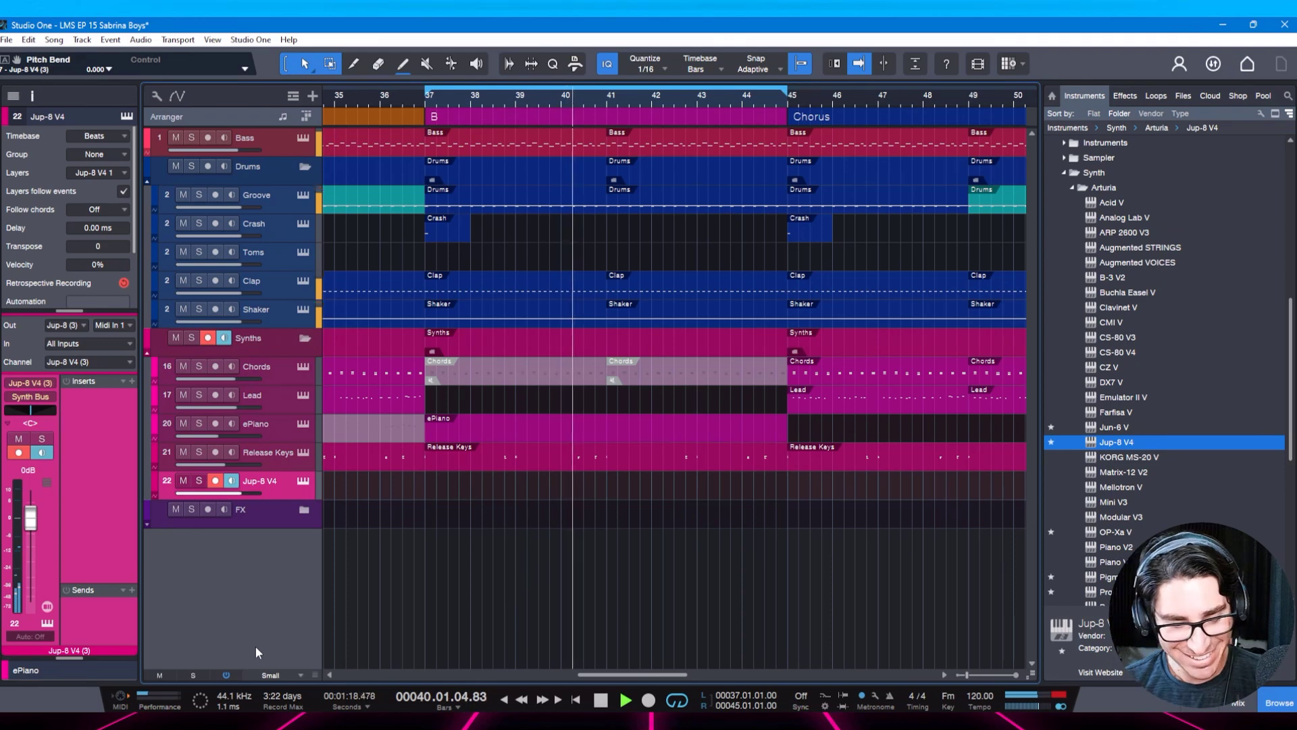
{"action": "key", "text": "ctrl+s"}
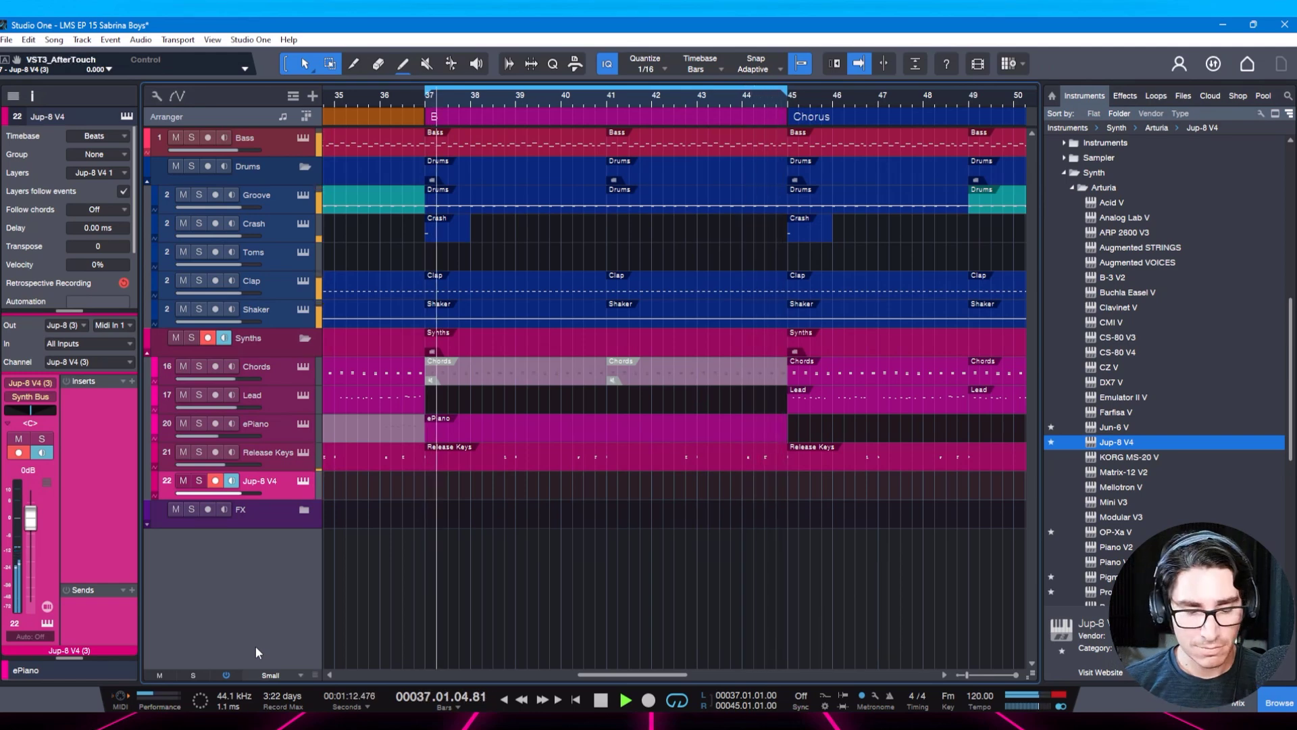
{"action": "key", "text": "space"}
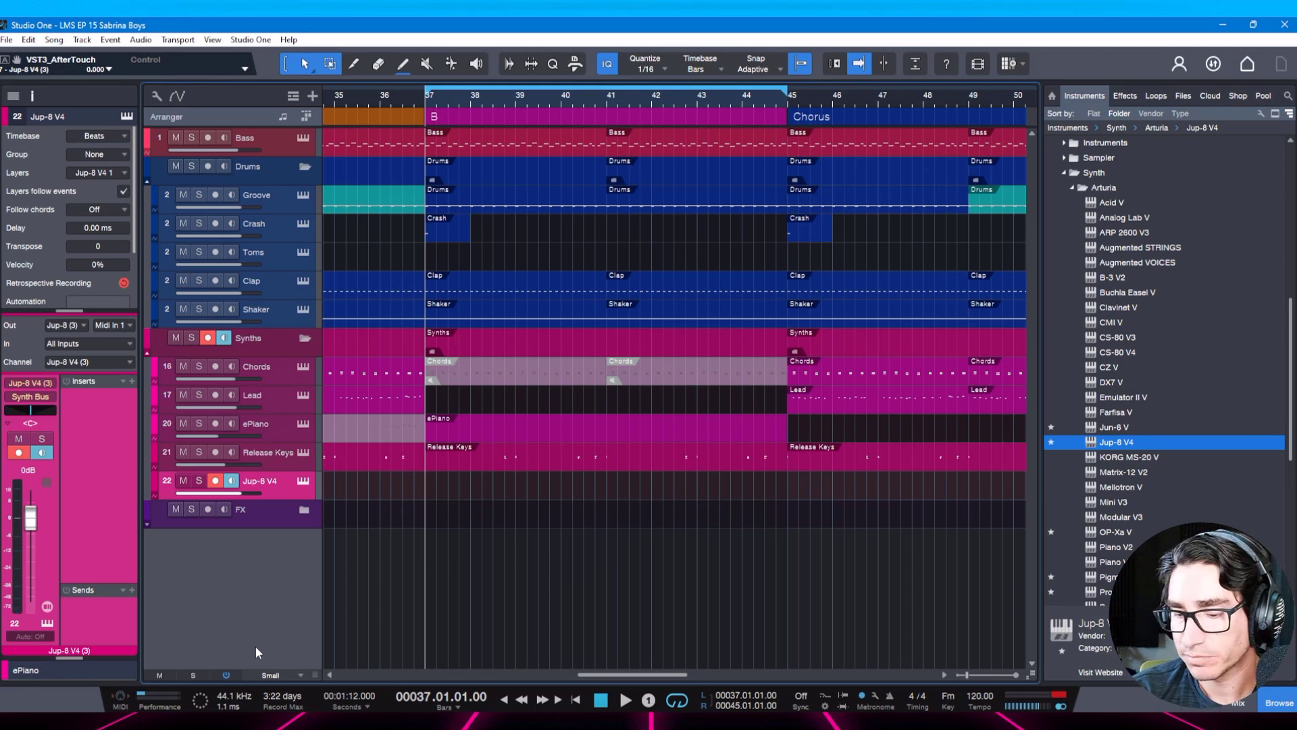
Record a lead part on the Jup-8 V4 track across section B, bars 37 to 45, and play it back.
{"action": "key", "text": "KP_Multiply"}
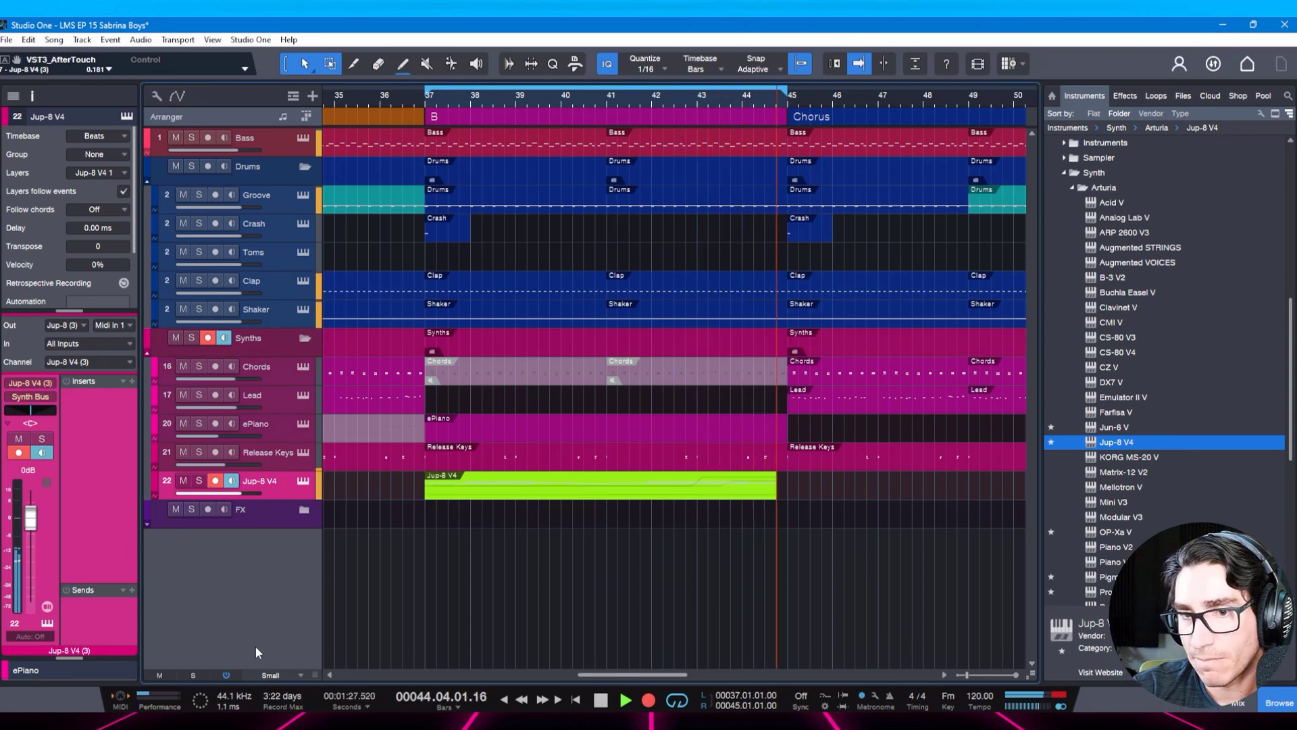
{"action": "key", "text": "space"}
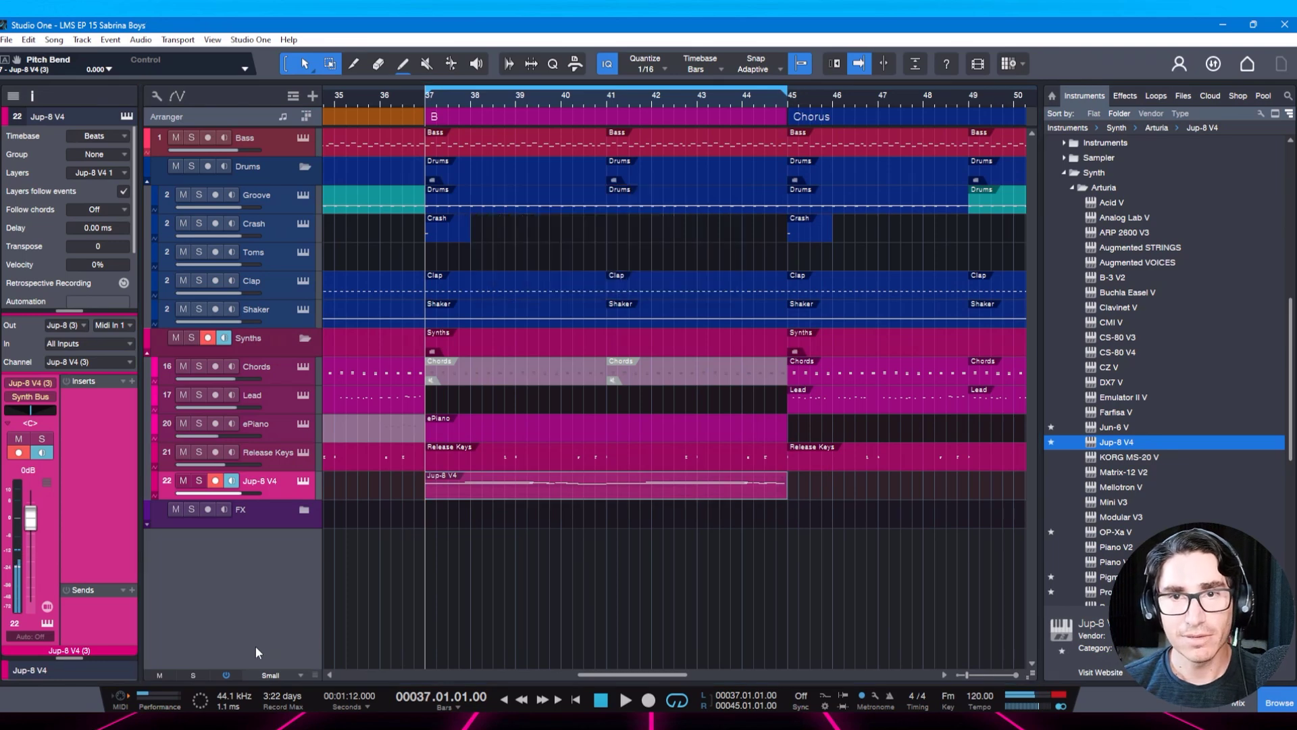
{"action": "key", "text": "space"}
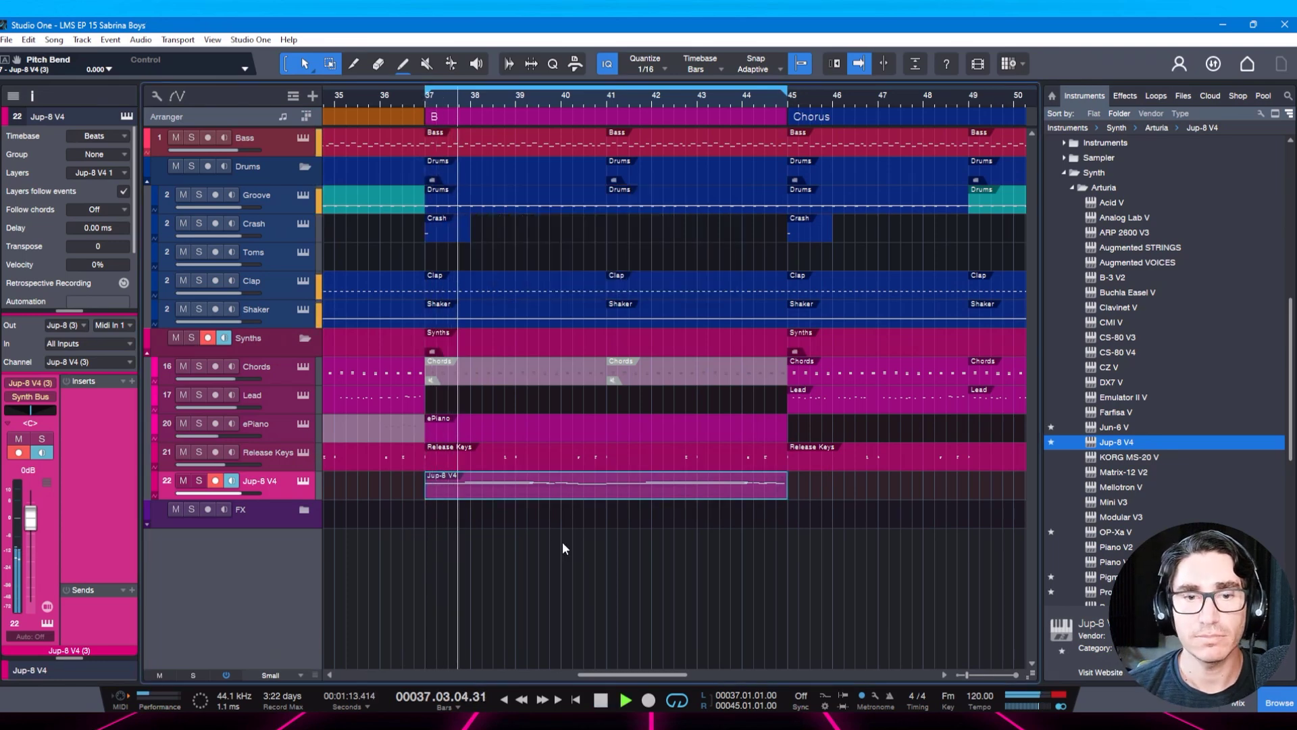
Open the recorded Jup-8 V4 clip in the note editor and audition it from bar 39.
{"action": "double_click", "coordinate": [524, 489]}
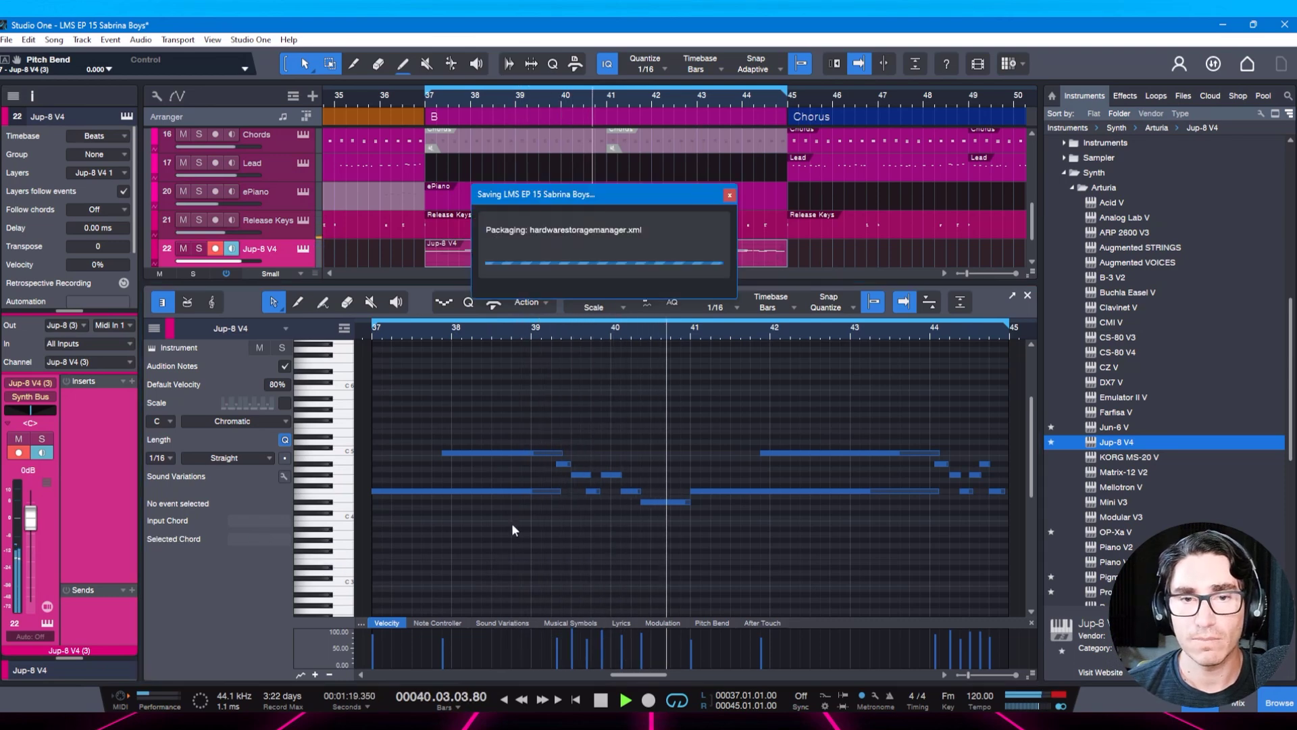
{"action": "key", "text": "space"}
{"action": "scroll", "coordinate": [534, 346], "scroll_direction": "up", "scroll_amount": 3}
{"action": "left_click", "coordinate": [512, 338]}
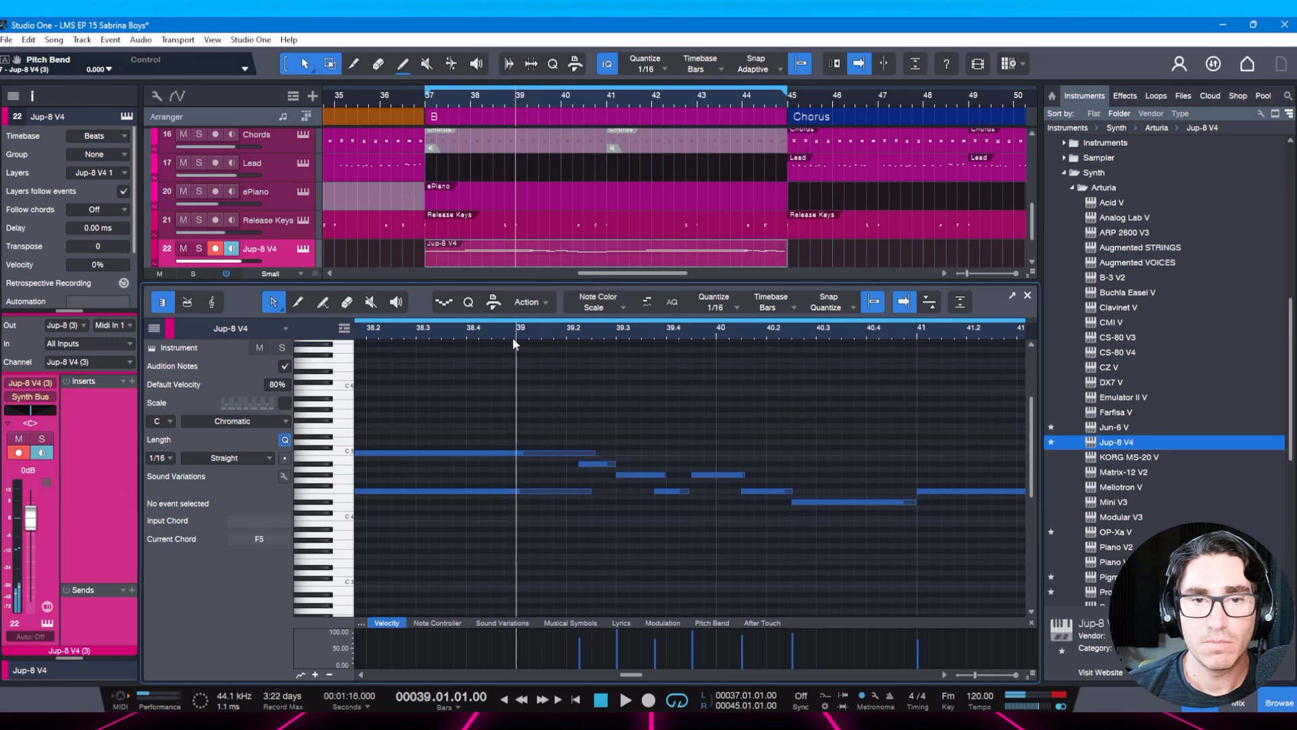
{"action": "key", "text": "space"}
{"action": "key", "text": "space"}
Nudge the Bb 4 note in bar 39 to start at 39.02.03.00, auditioning the timing from bar 39.
{"action": "left_click", "coordinate": [590, 464]}
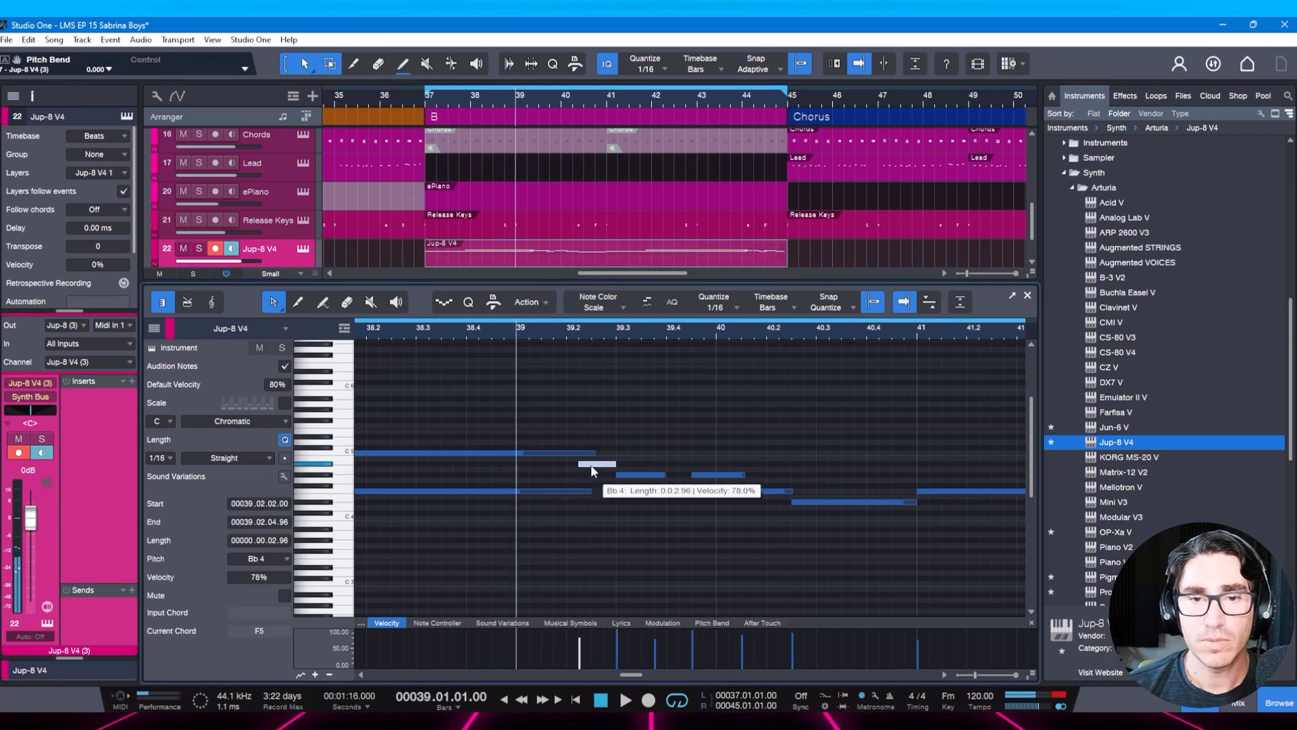
{"action": "key", "text": "alt+Left"}
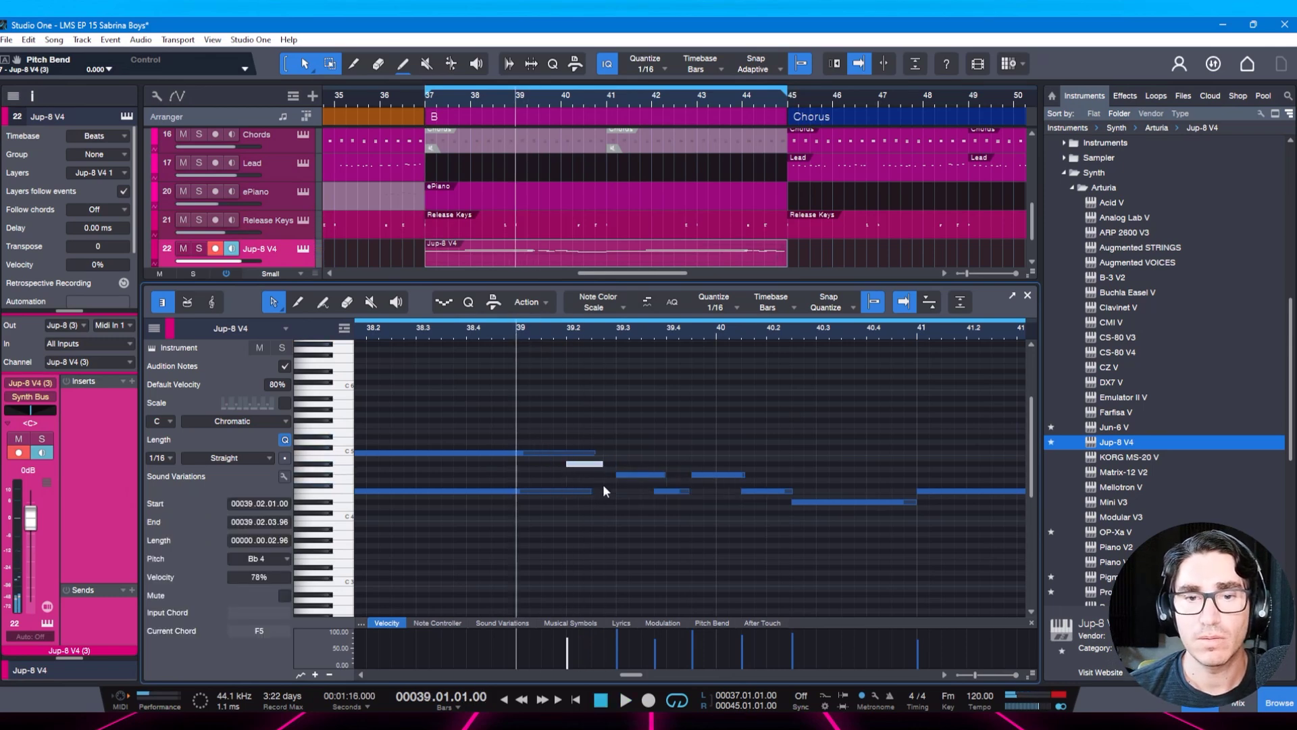
{"action": "key", "text": "space"}
{"action": "key", "text": "space"}
{"action": "key", "text": "alt+Right"}
{"action": "key", "text": "alt+Right"}
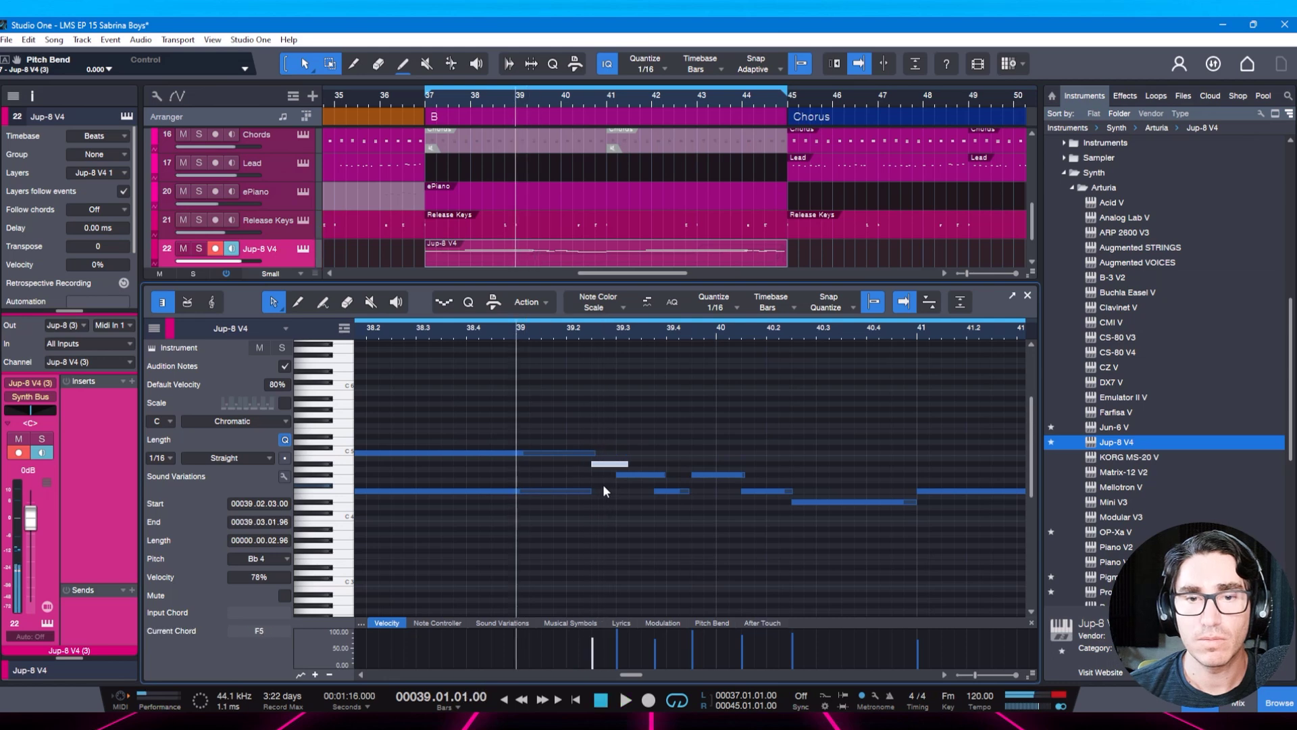
{"action": "key", "text": "space"}
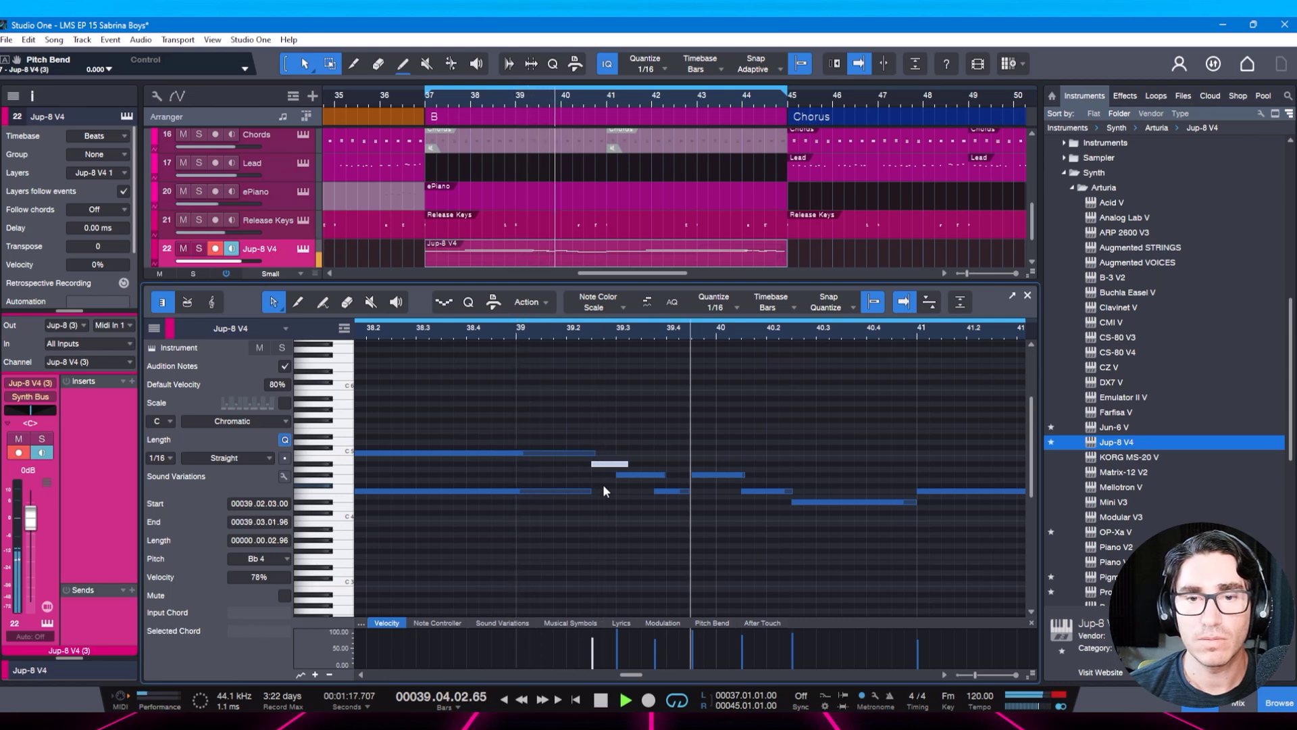
{"action": "key", "text": "space"}
Nudge the short F 4 note late in bar 39 to start at 39.04.01.00 and audition the phrase.
{"action": "key", "text": "Right"}
{"action": "key", "text": "Right"}
{"action": "key", "text": "Right"}
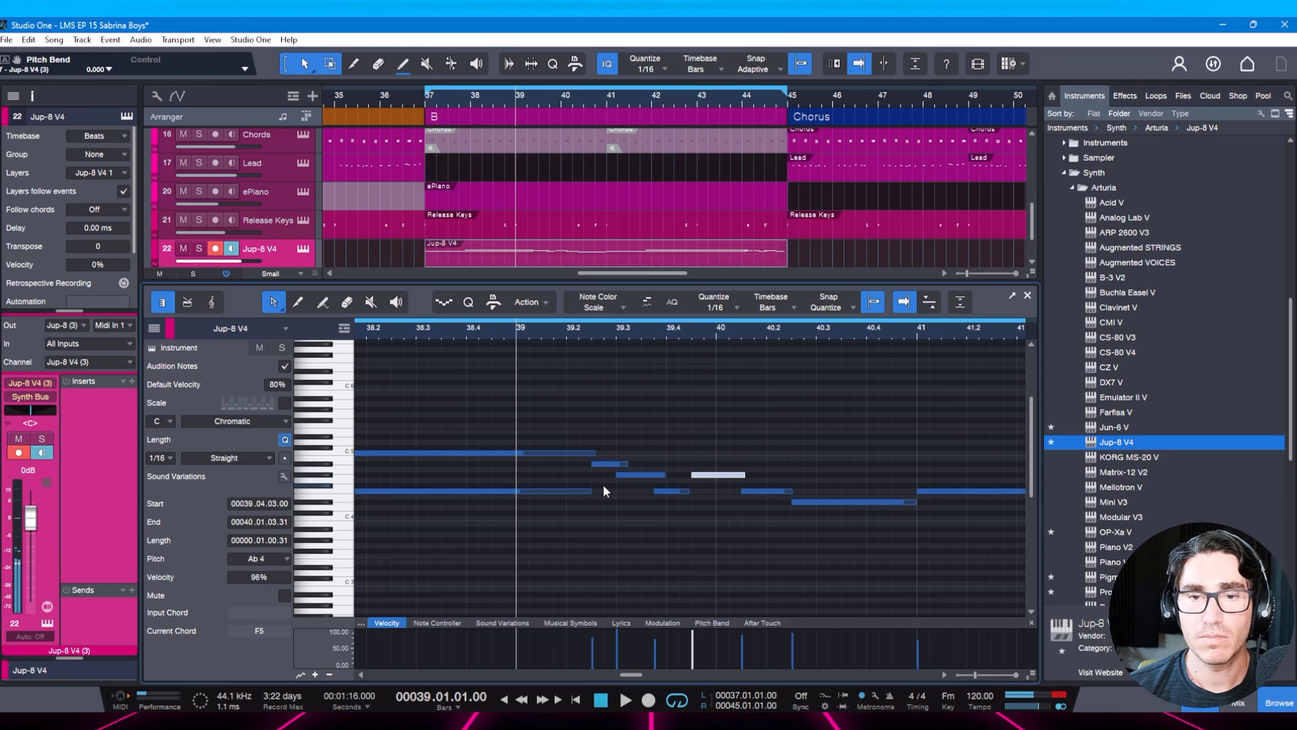
{"action": "key", "text": "Left"}
{"action": "key", "text": "space"}
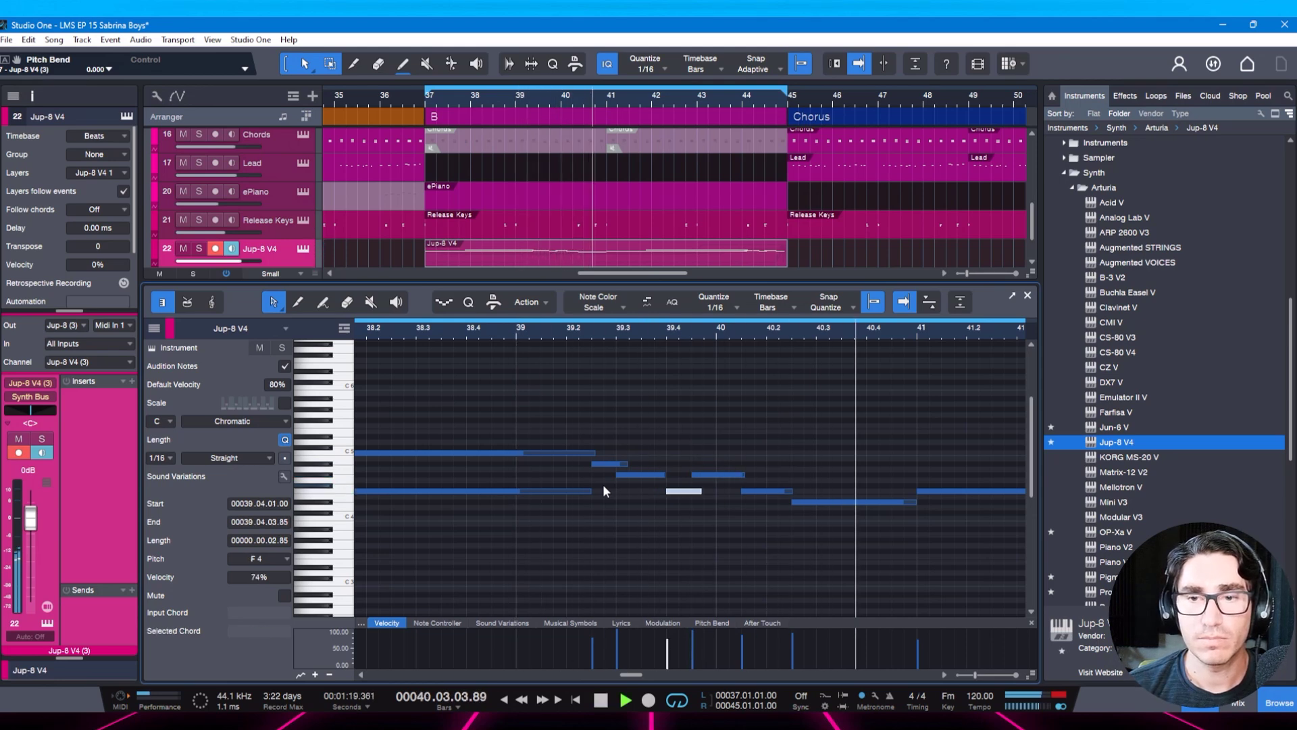
{"action": "key", "text": "space"}
Lower the long Eb 4 note at the end of bar 40 to Db 4, audition it and lower it further to Bb 3.
{"action": "left_click", "coordinate": [847, 501]}
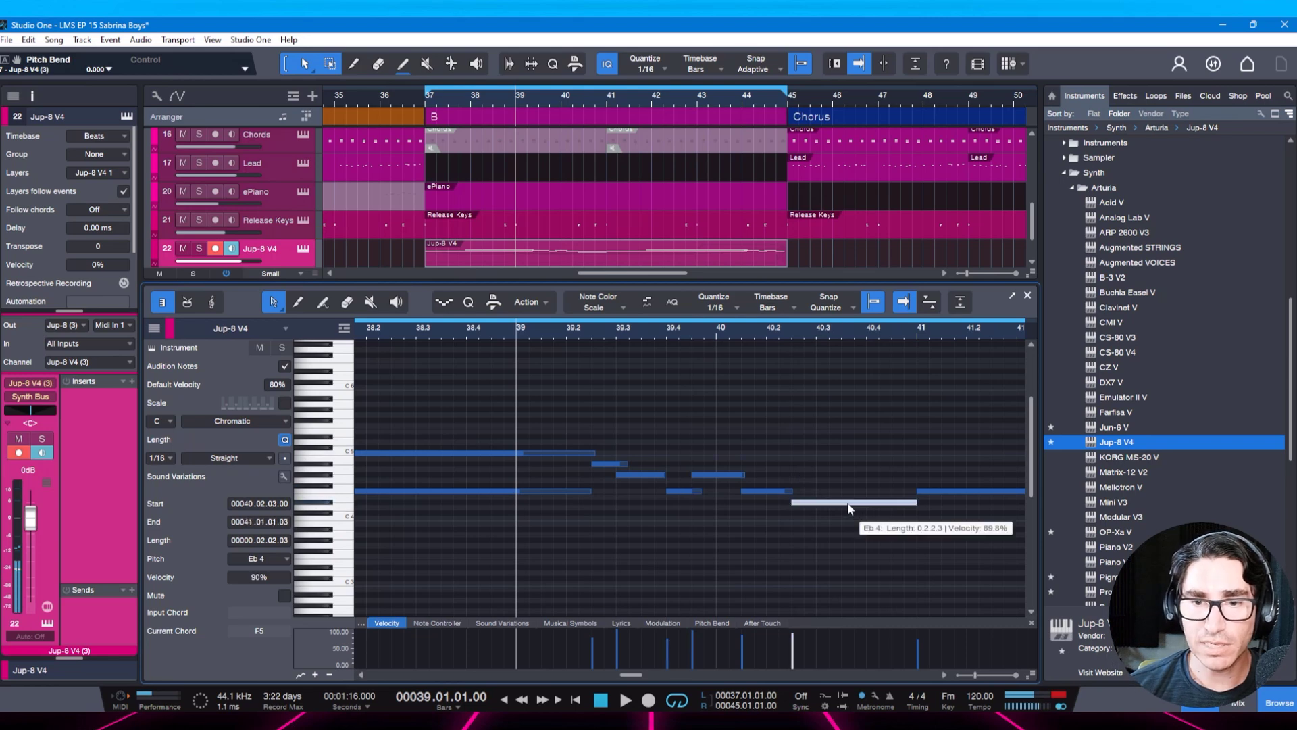
{"action": "key", "text": "Down"}
{"action": "key", "text": "Down"}
{"action": "key", "text": "space"}
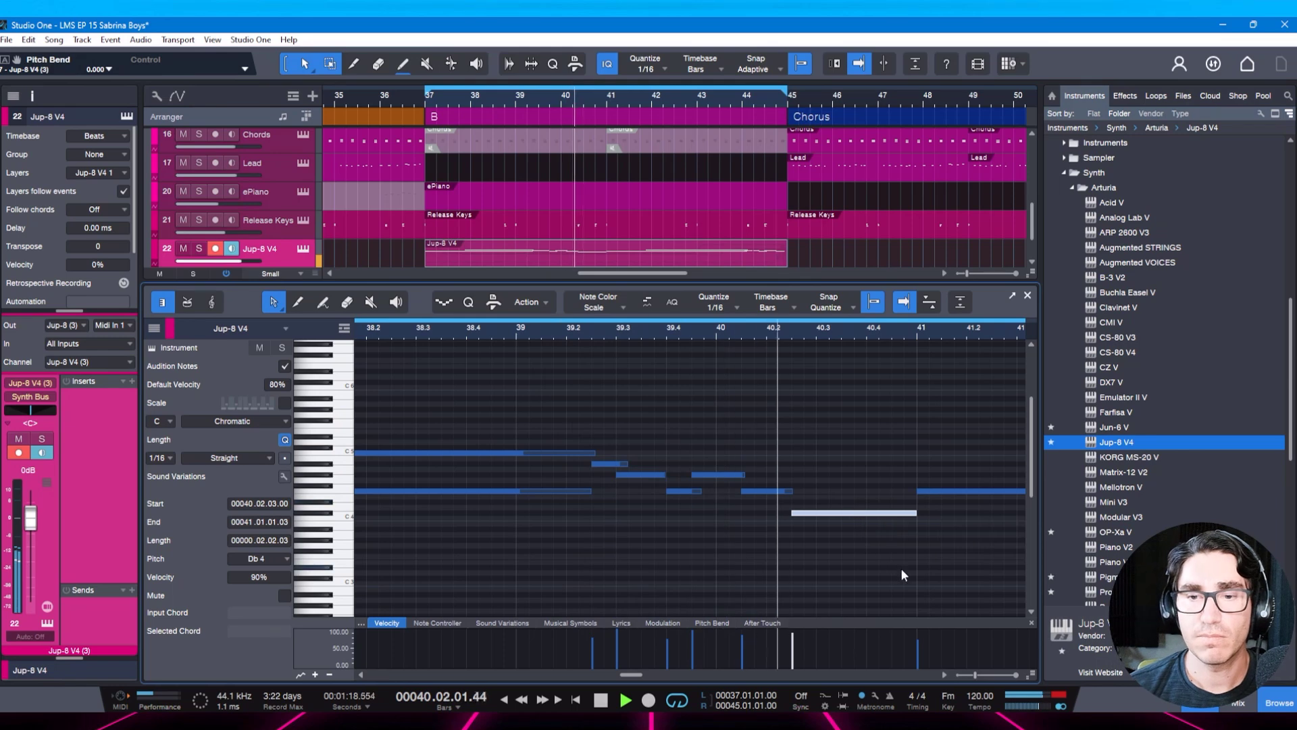
{"action": "key", "text": "space"}
{"action": "key", "text": "Down"}
{"action": "key", "text": "Down"}
{"action": "key", "text": "Down"}
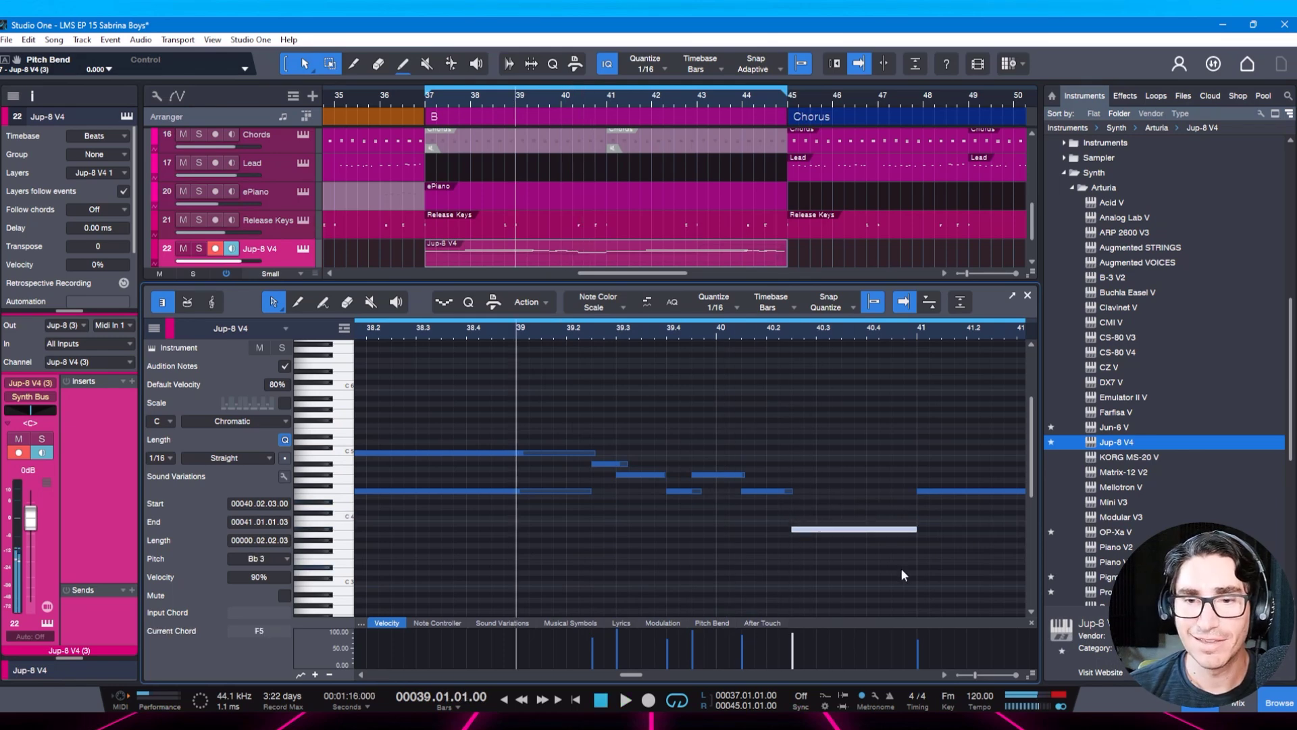
Try the long note at the end of bar 40 at B 3, auditioning the phrase from bar 39 before and after.
{"action": "key", "text": "space"}
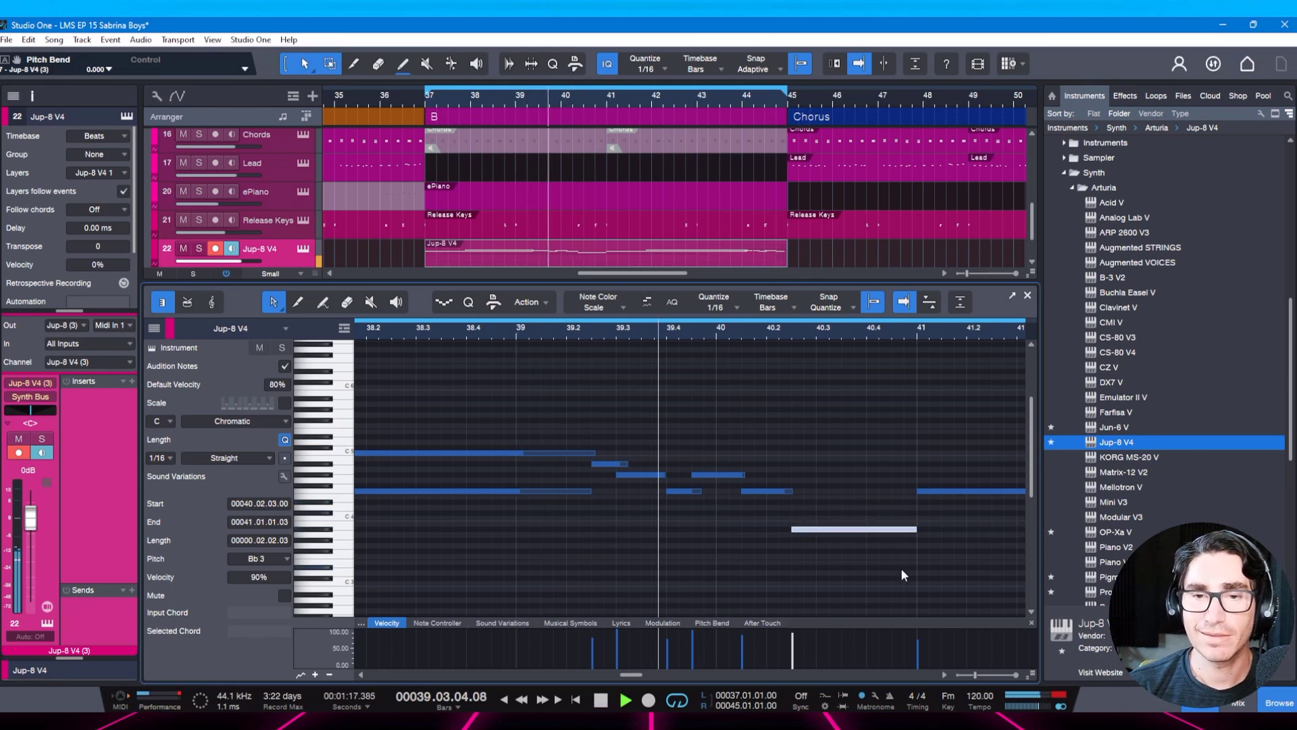
{"action": "key", "text": "space"}
{"action": "key", "text": "Up"}
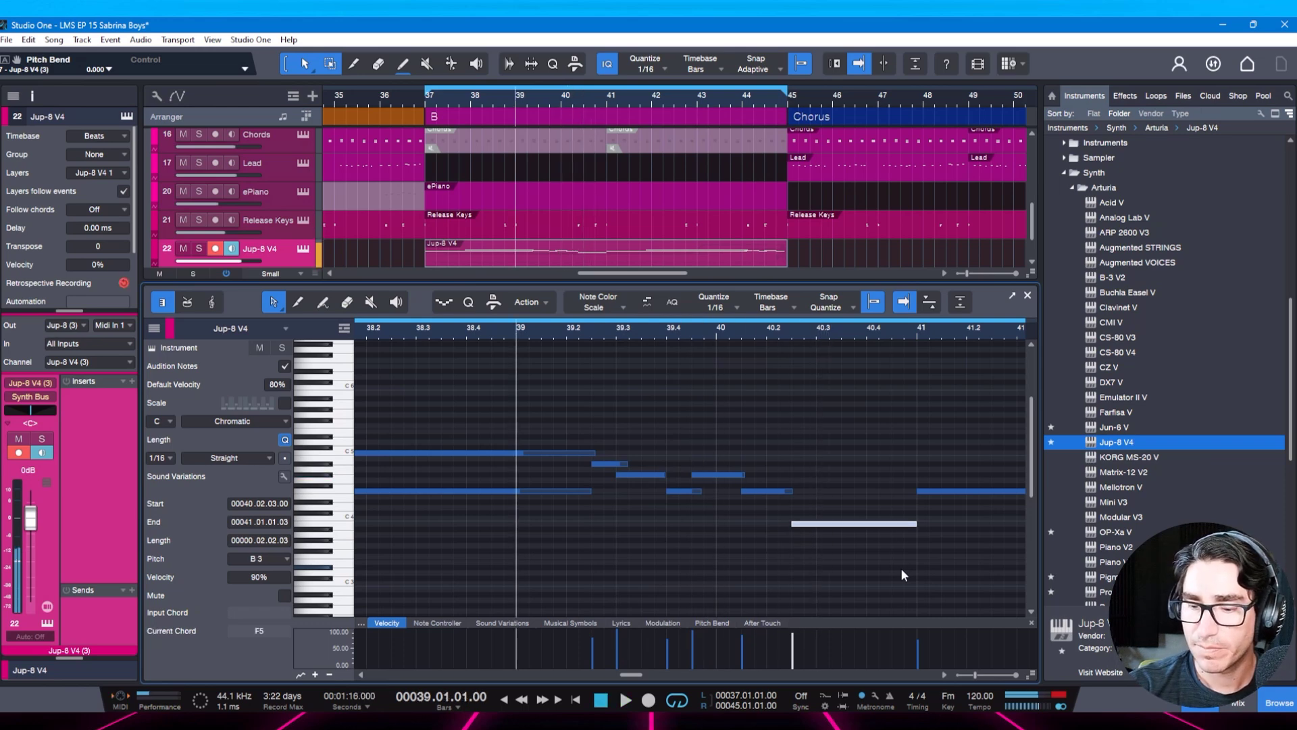
{"action": "key", "text": "space"}
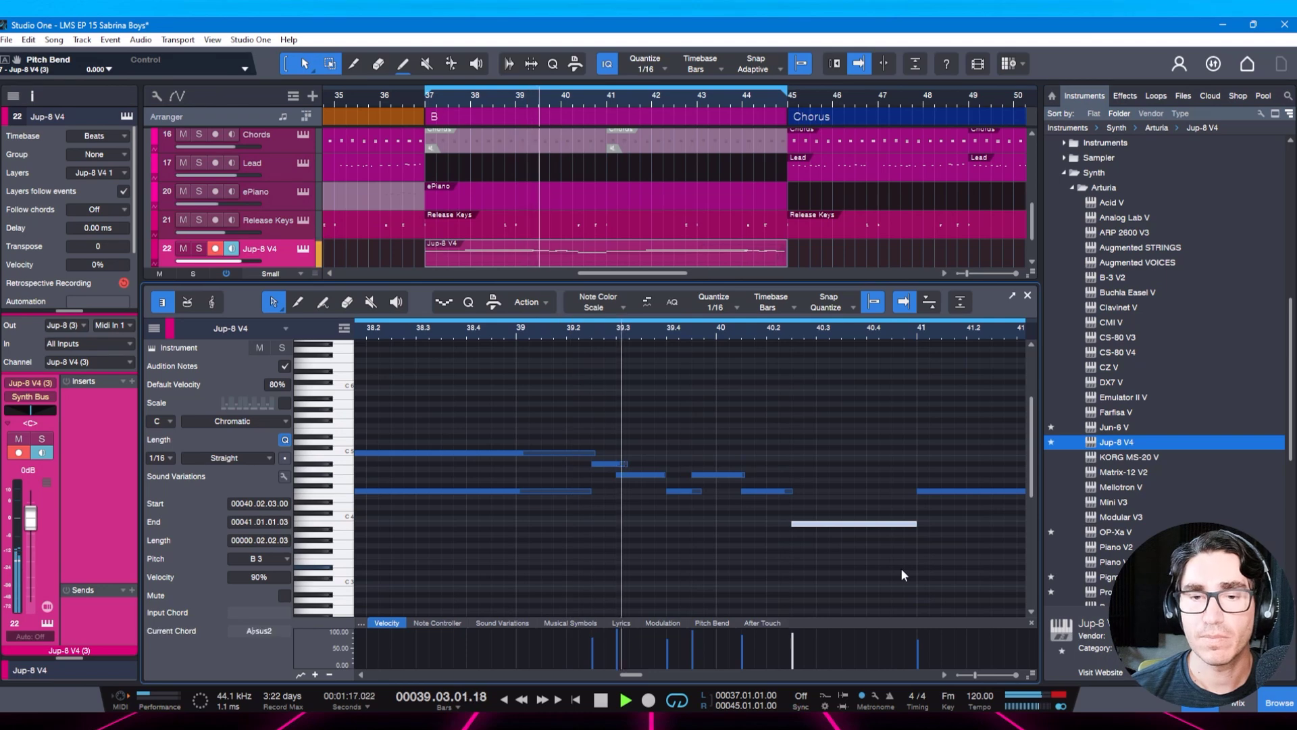
{"action": "key", "text": "space"}
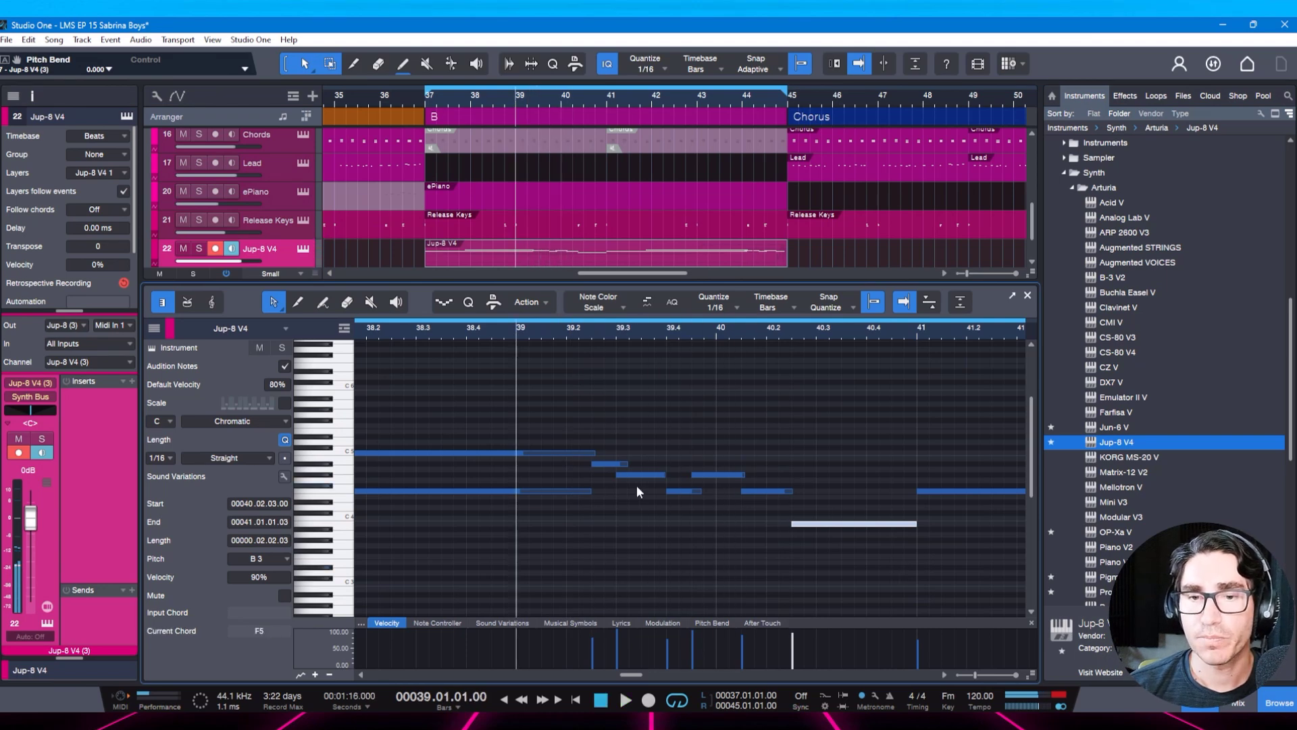
{"action": "left_click", "coordinate": [768, 492]}
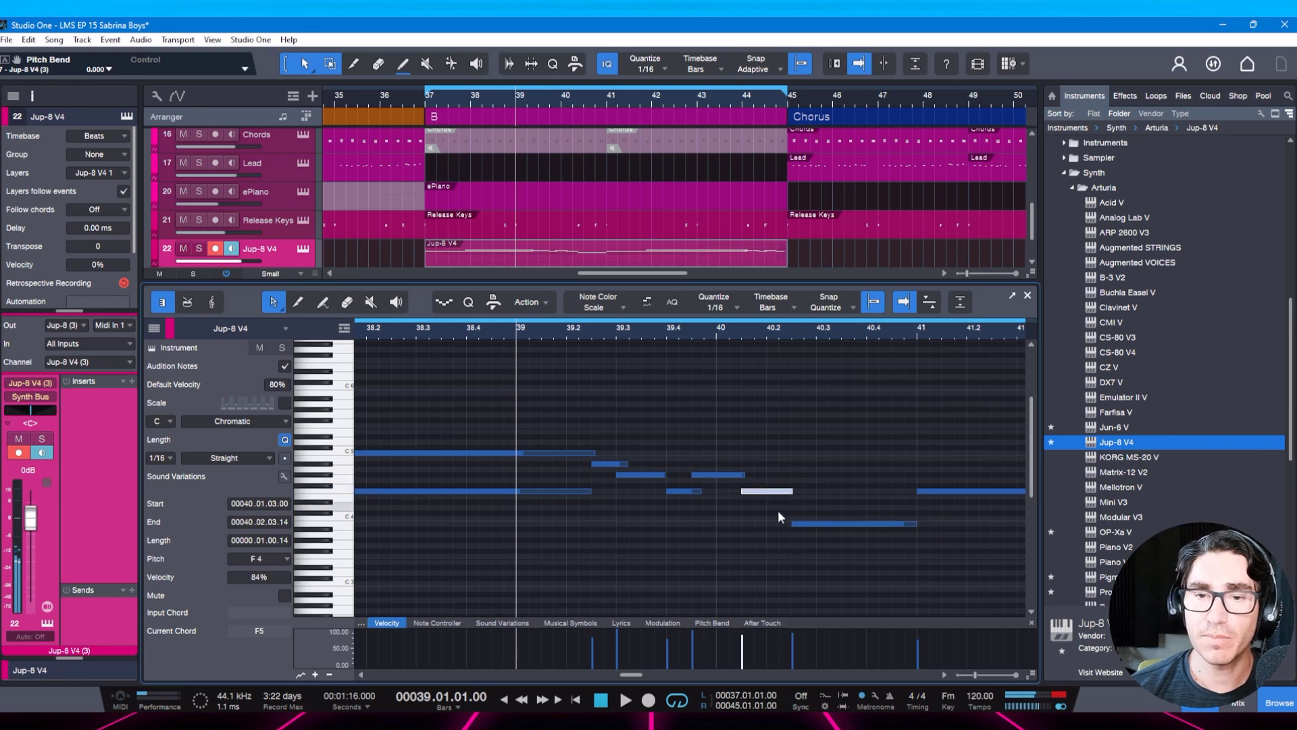
{"action": "key", "text": "space"}
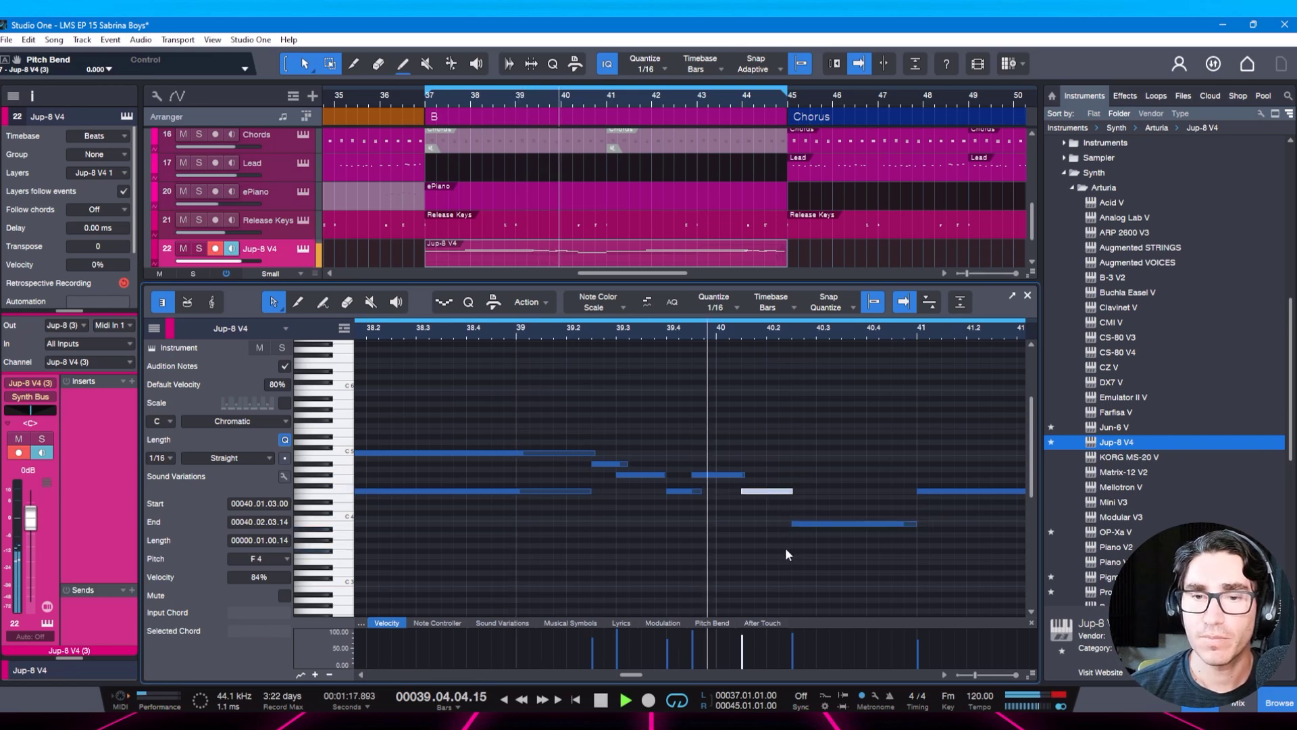
{"action": "key", "text": "space"}
Raise the long note at the end of bar 40 to Ab 4 and audition it from bar 39.
{"action": "key", "text": "Right"}
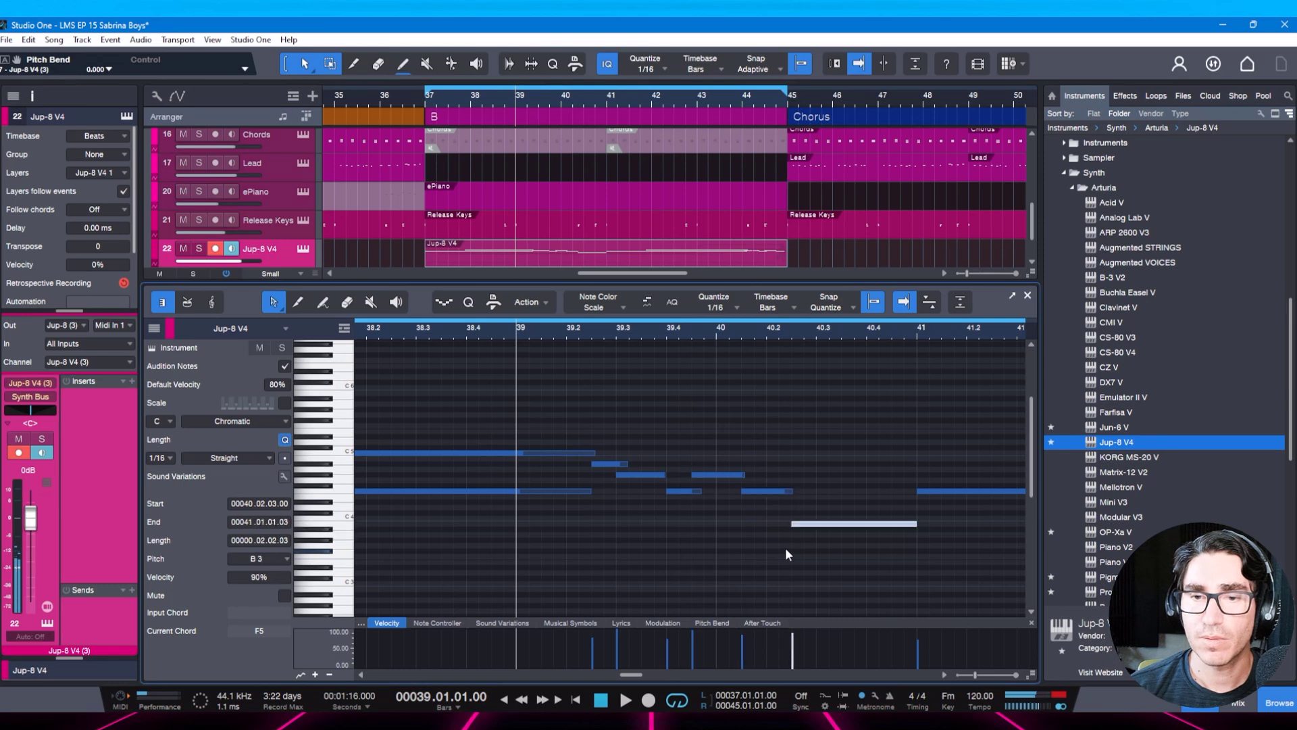
{"action": "key", "text": "Up"}
{"action": "key", "text": "Up"}
{"action": "key", "text": "Up"}
{"action": "key", "text": "Up"}
{"action": "key", "text": "Up"}
{"action": "key", "text": "Up"}
{"action": "key", "text": "Up"}
{"action": "key", "text": "Up"}
{"action": "key", "text": "Up"}
{"action": "key", "text": "space"}
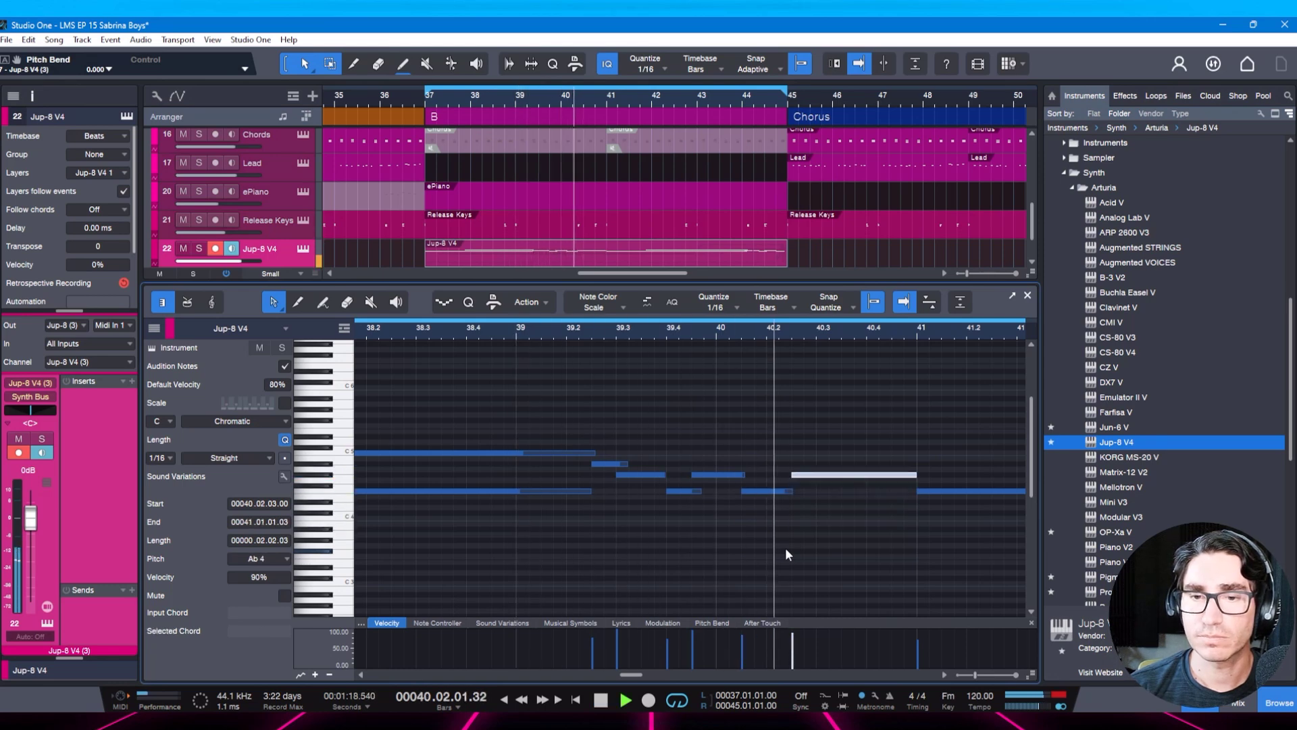
{"action": "key", "text": "space"}
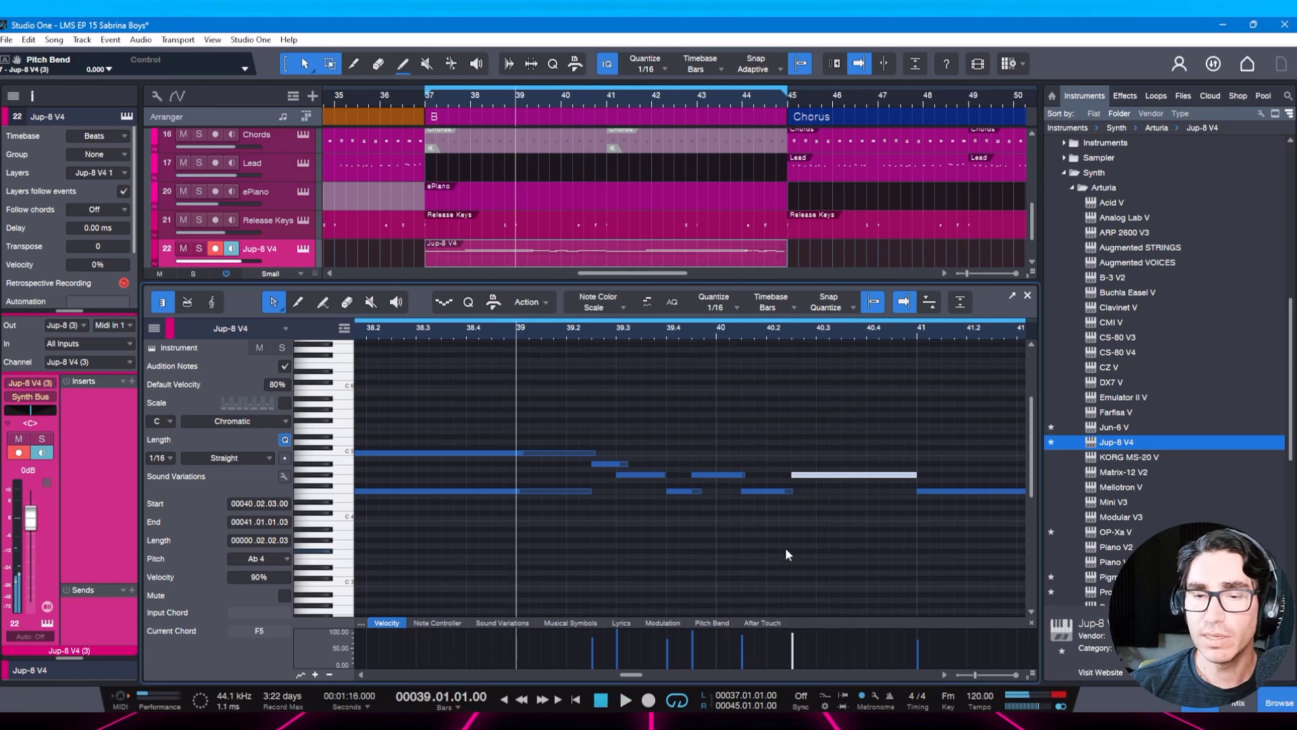
Raise the long Ab 4 note at the end of bar 40 to Bb 4 and audition it.
{"action": "key", "text": "Up"}
{"action": "key", "text": "Up"}
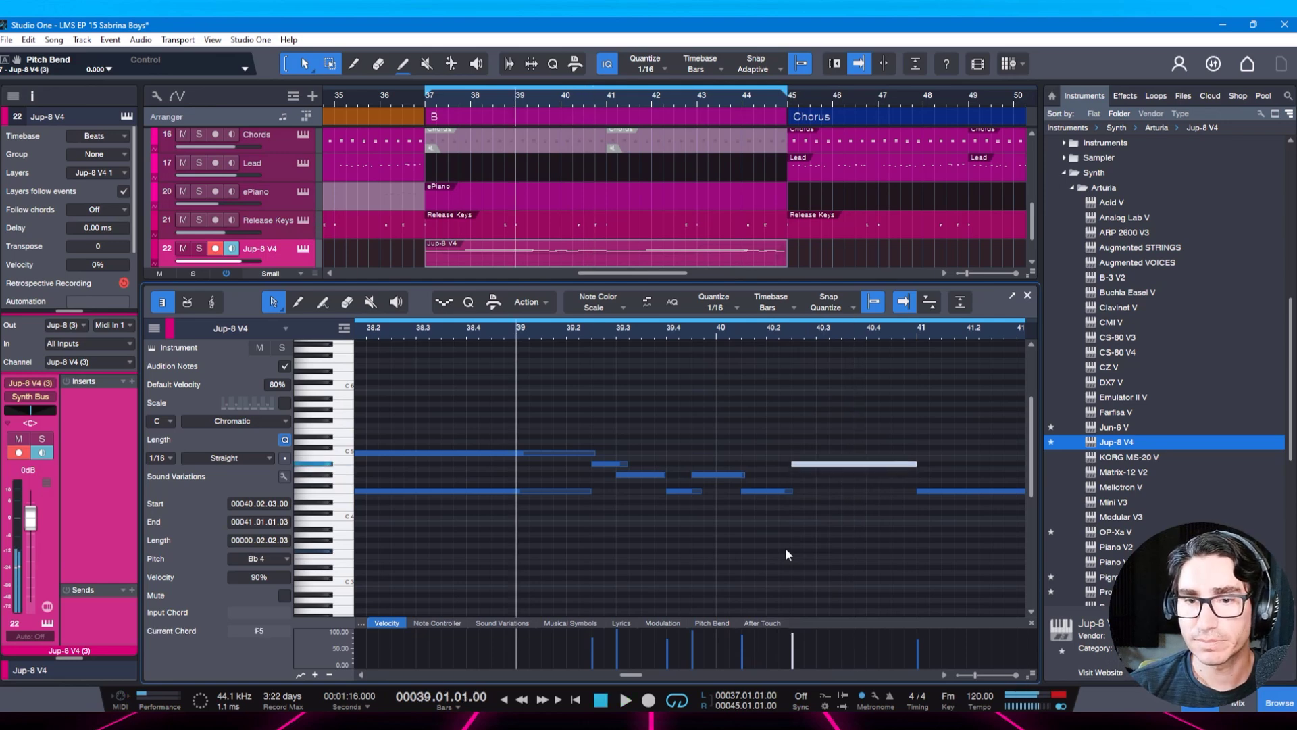
{"action": "key", "text": "space"}
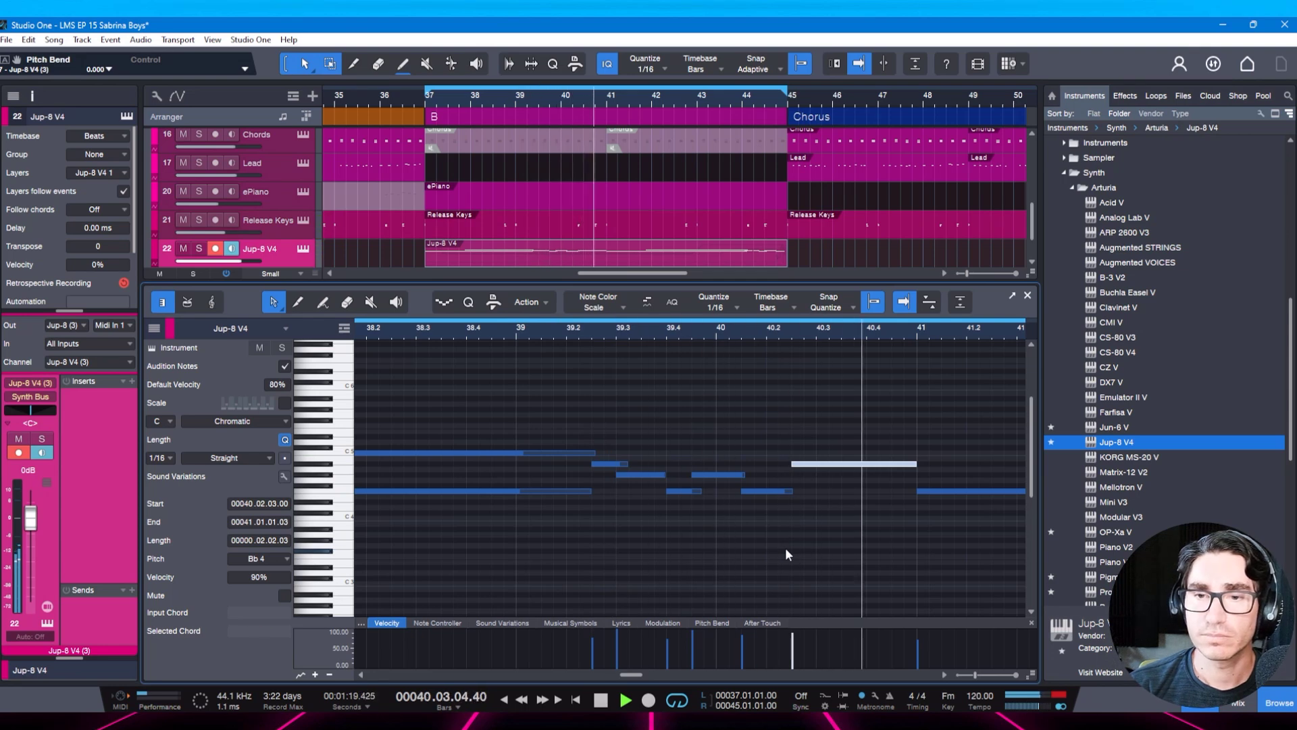
{"action": "key", "text": "space"}
Lengthen the F 4 note in bar 40 to end at 40.02.04.00 and audition it.
{"action": "left_click", "coordinate": [794, 491]}
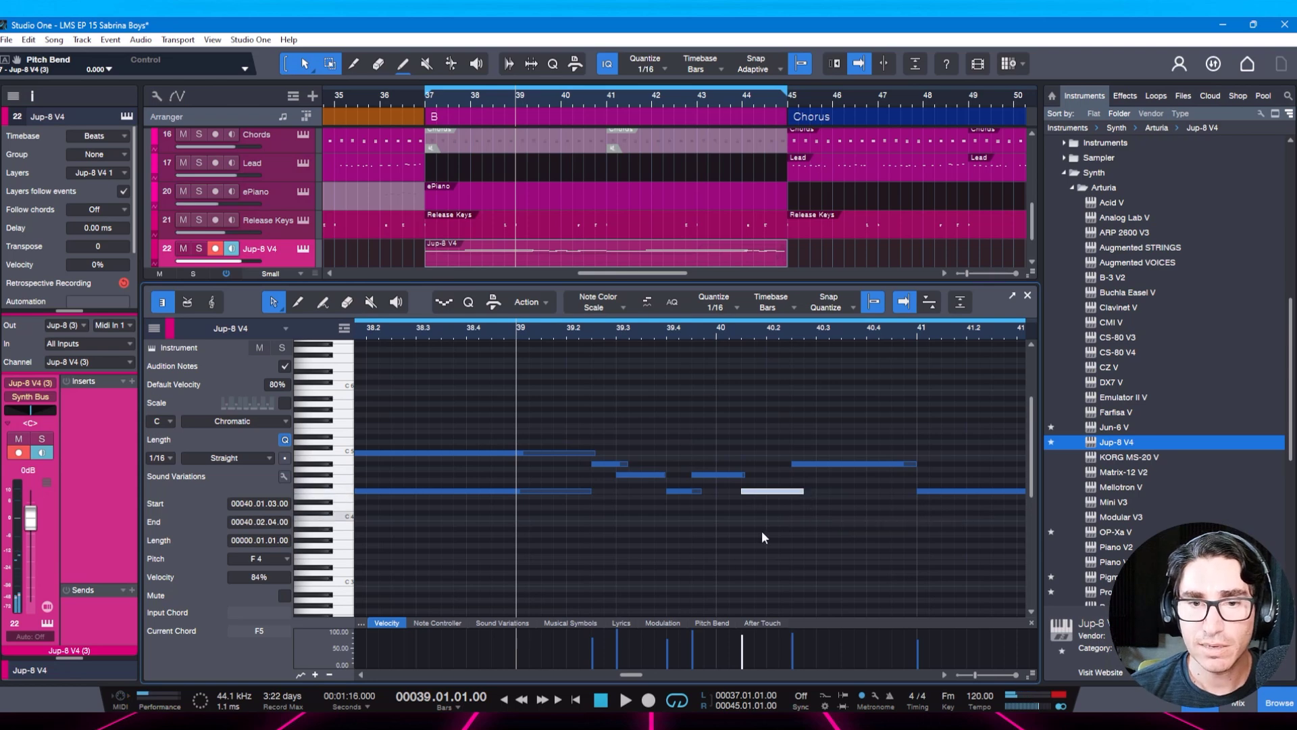
{"action": "key", "text": "space"}
{"action": "key", "text": "space"}
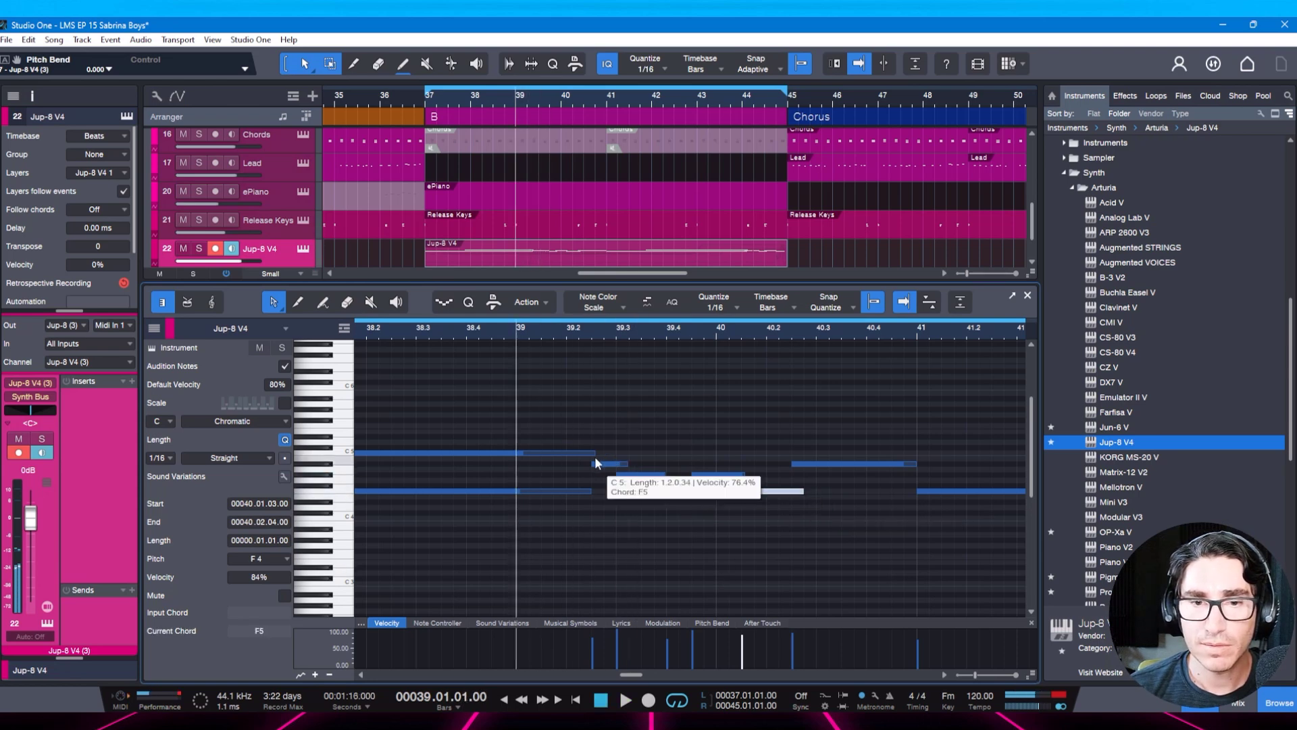
Extend the long C 5 note to end at 39.02.04.00 and audition the phrase from bar 39.
{"action": "left_click_drag", "start_coordinate": [593, 453], "coordinate": [604, 453]}
{"action": "key", "text": "space"}
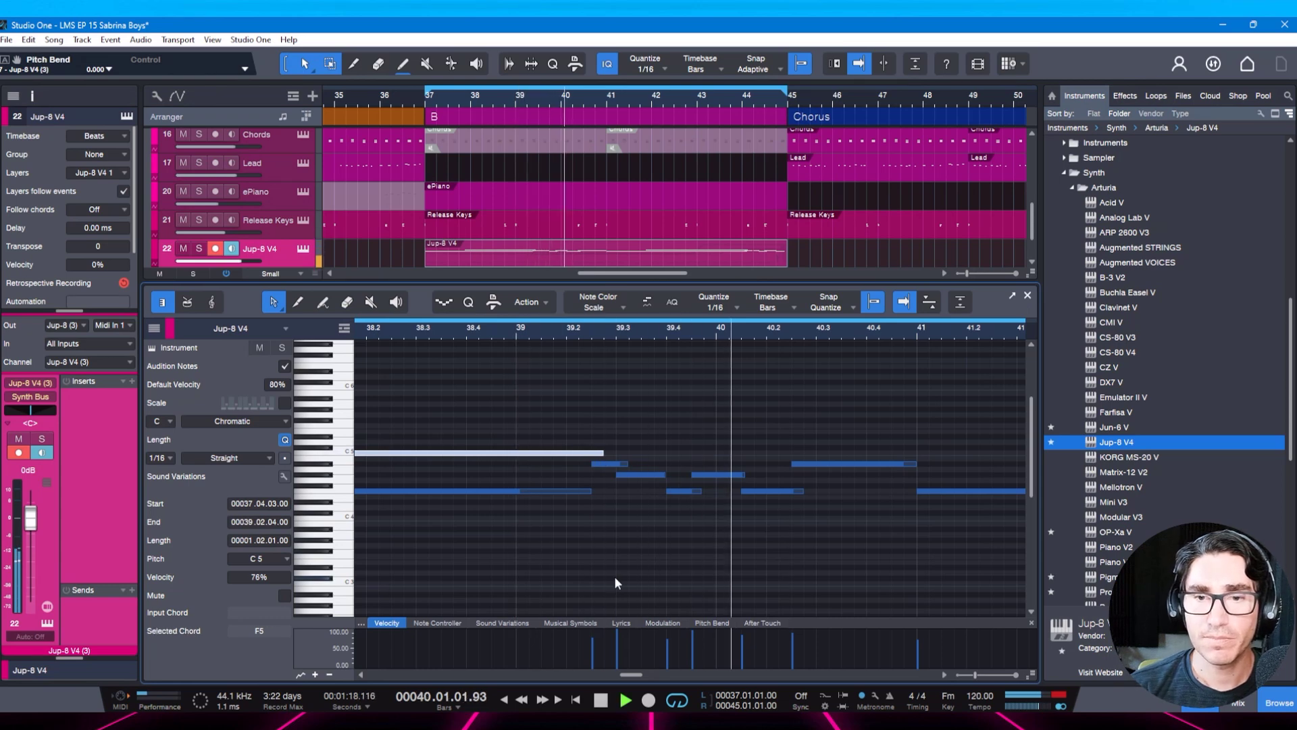
{"action": "key", "text": "space"}
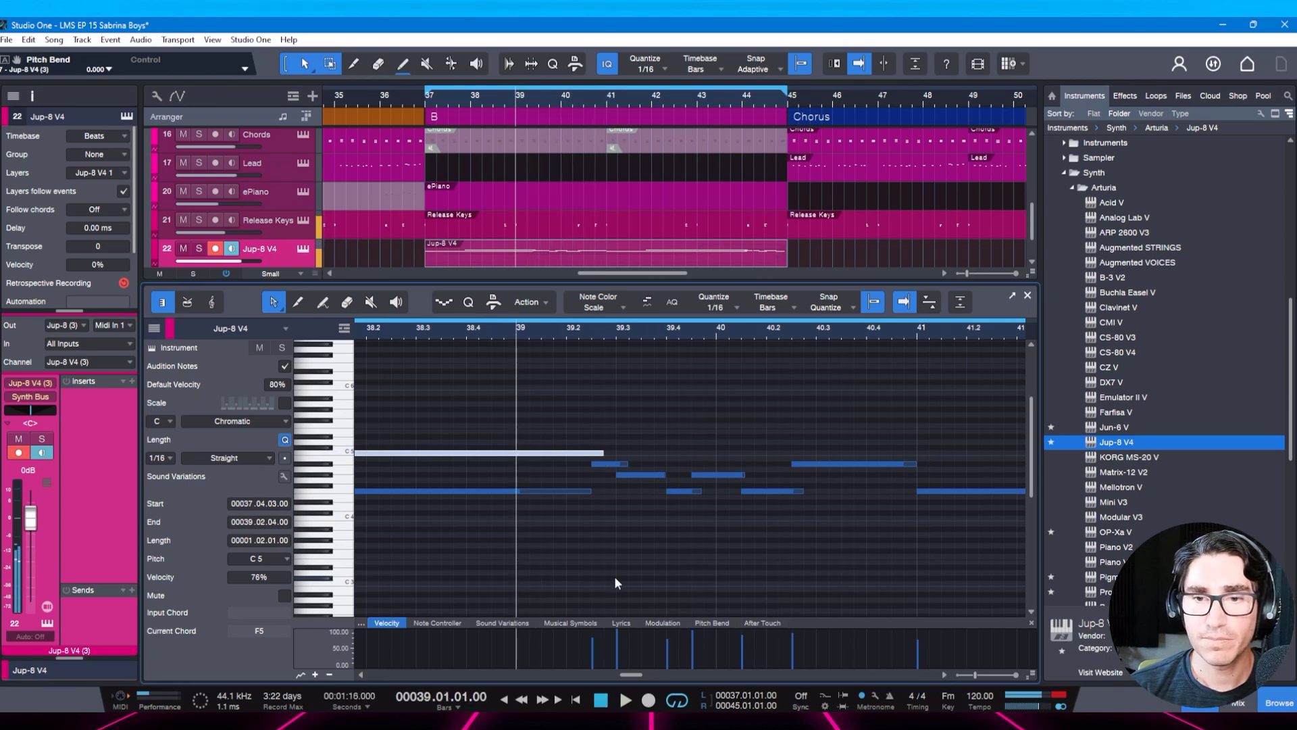
Play the part from bar 39 into bar 41 and hide the browser to widen the note editor.
{"action": "key", "text": "space"}
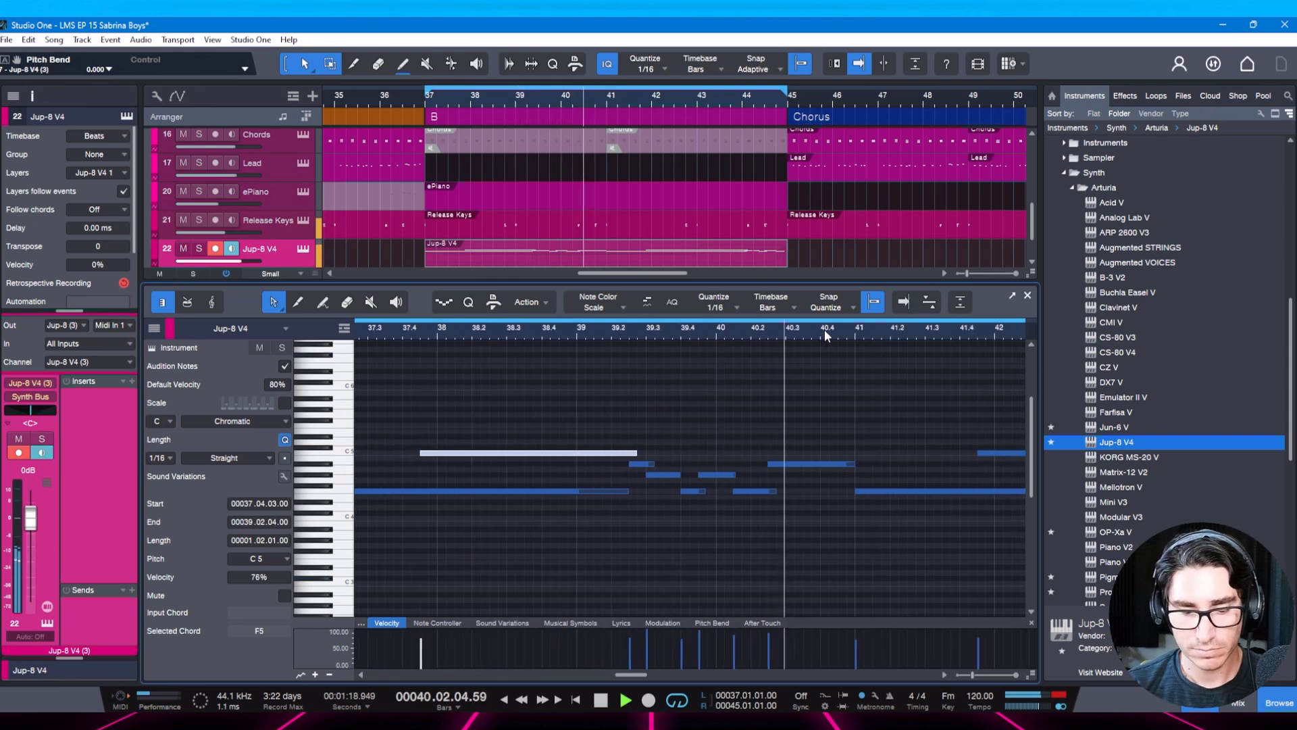
{"action": "key", "text": "F5"}
{"action": "key", "text": "f"}
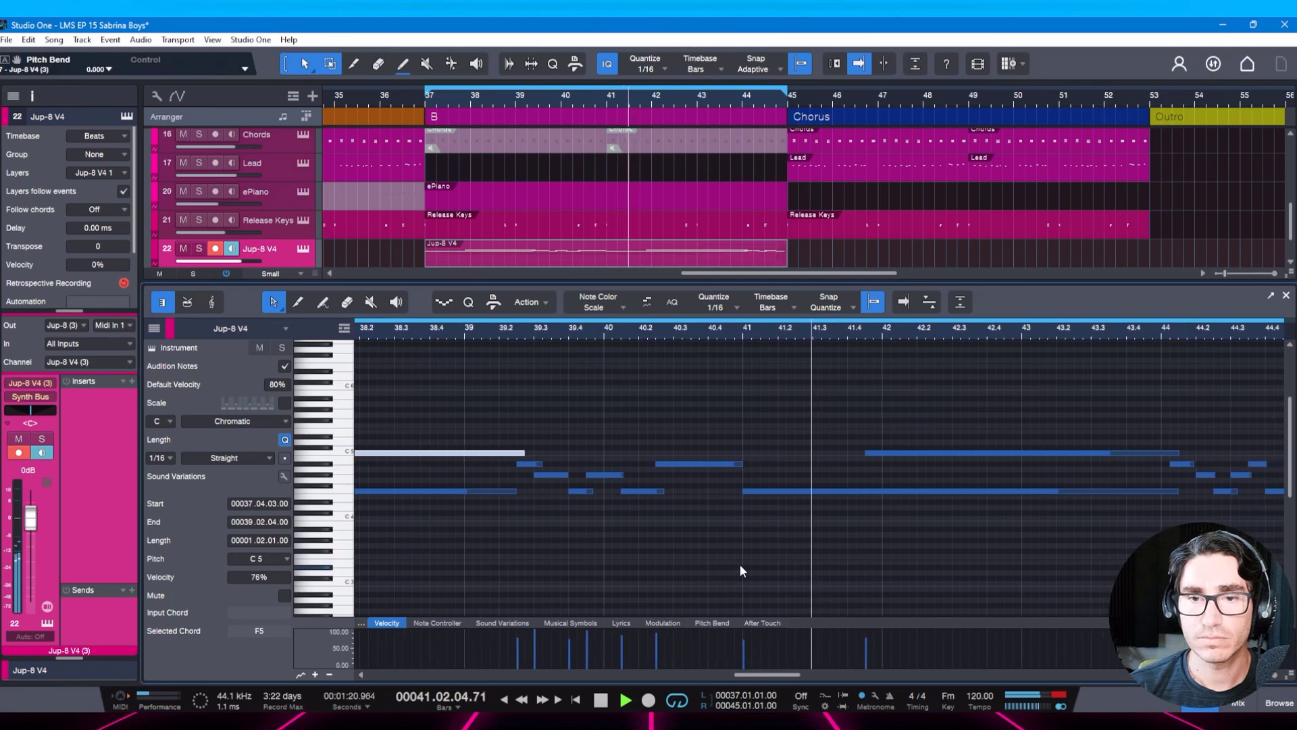
{"action": "key", "text": "space"}
Lengthen the Bb 4 note at the end of bar 40 to end at 41.01.03.00 and audition through bar 44.
{"action": "left_click", "coordinate": [743, 464]}
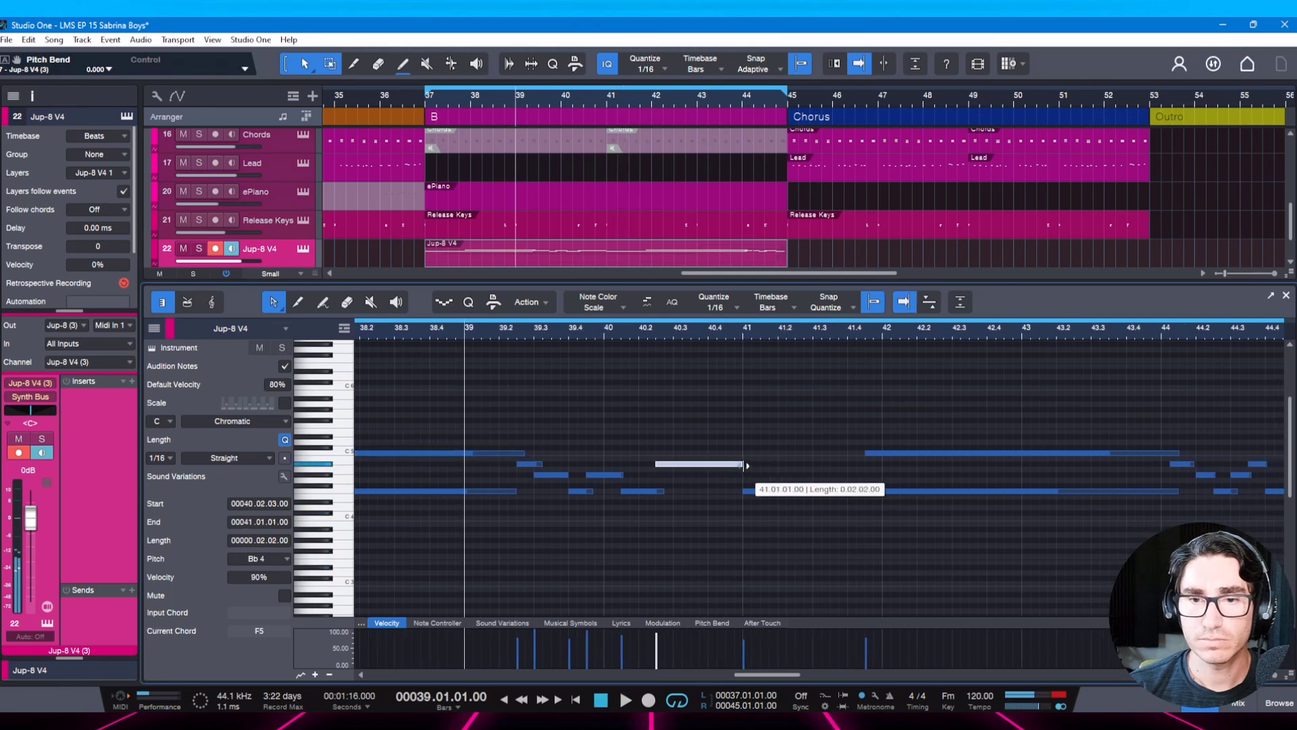
{"action": "left_click", "coordinate": [709, 334]}
{"action": "key", "text": "space"}
{"action": "key", "text": "f"}
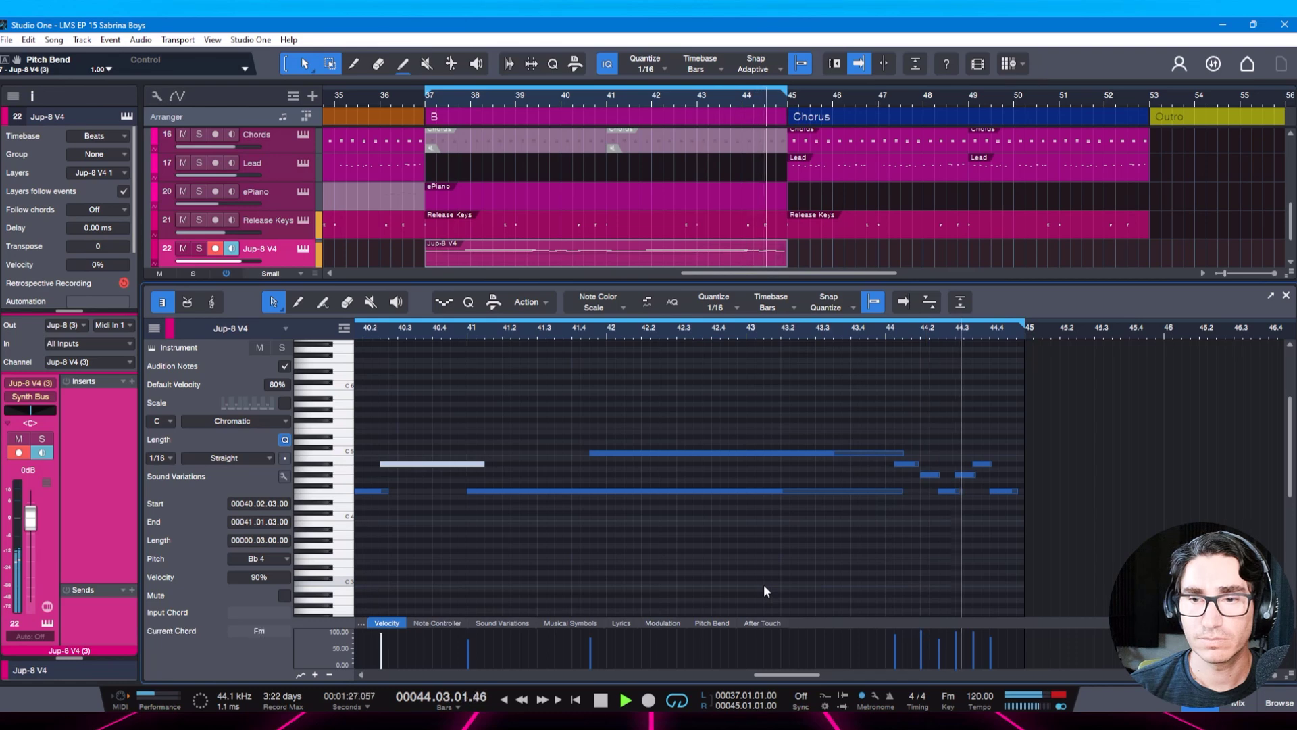
{"action": "key", "text": "space"}
Audition the closing phrase in bar 44, first from 43.04.02.00 and again from bar 43.
{"action": "left_click_drag", "start_coordinate": [952, 331], "coordinate": [828, 392]}
{"action": "left_click", "coordinate": [437, 340]}
{"action": "key", "text": "w"}
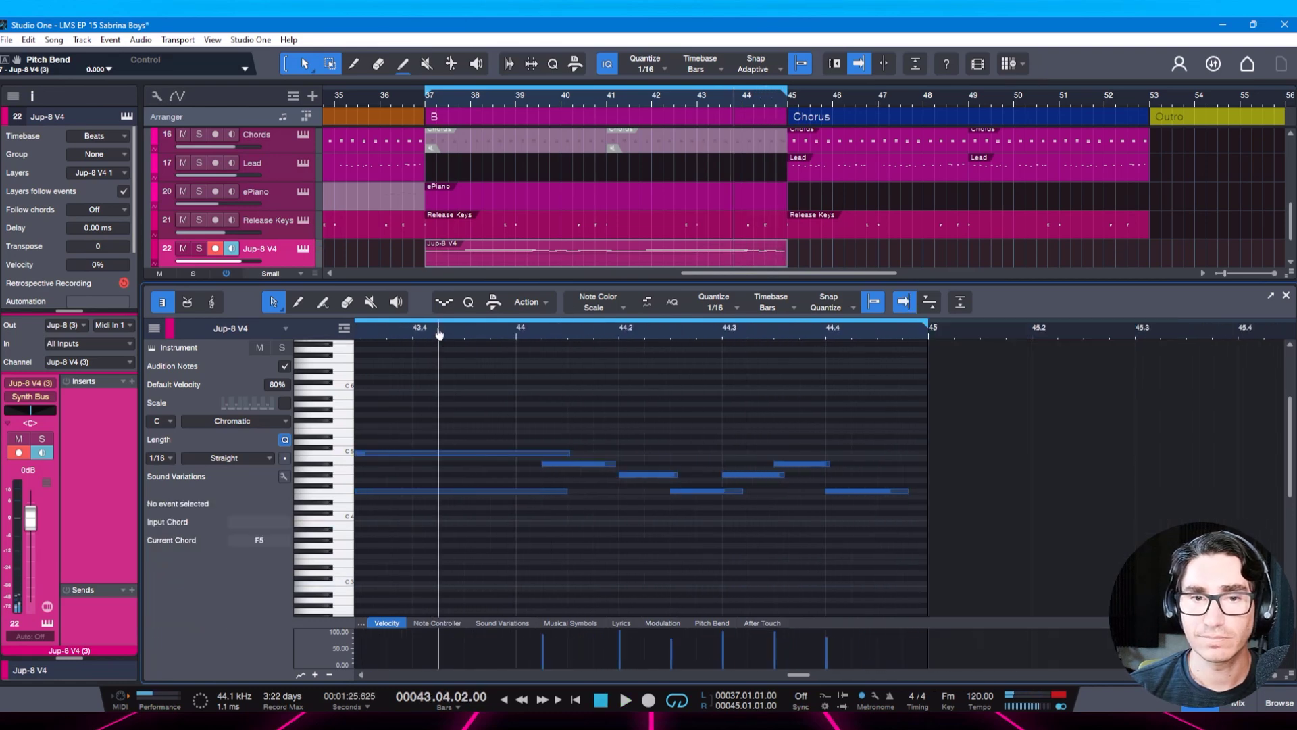
{"action": "key", "text": "space"}
{"action": "key", "text": "space"}
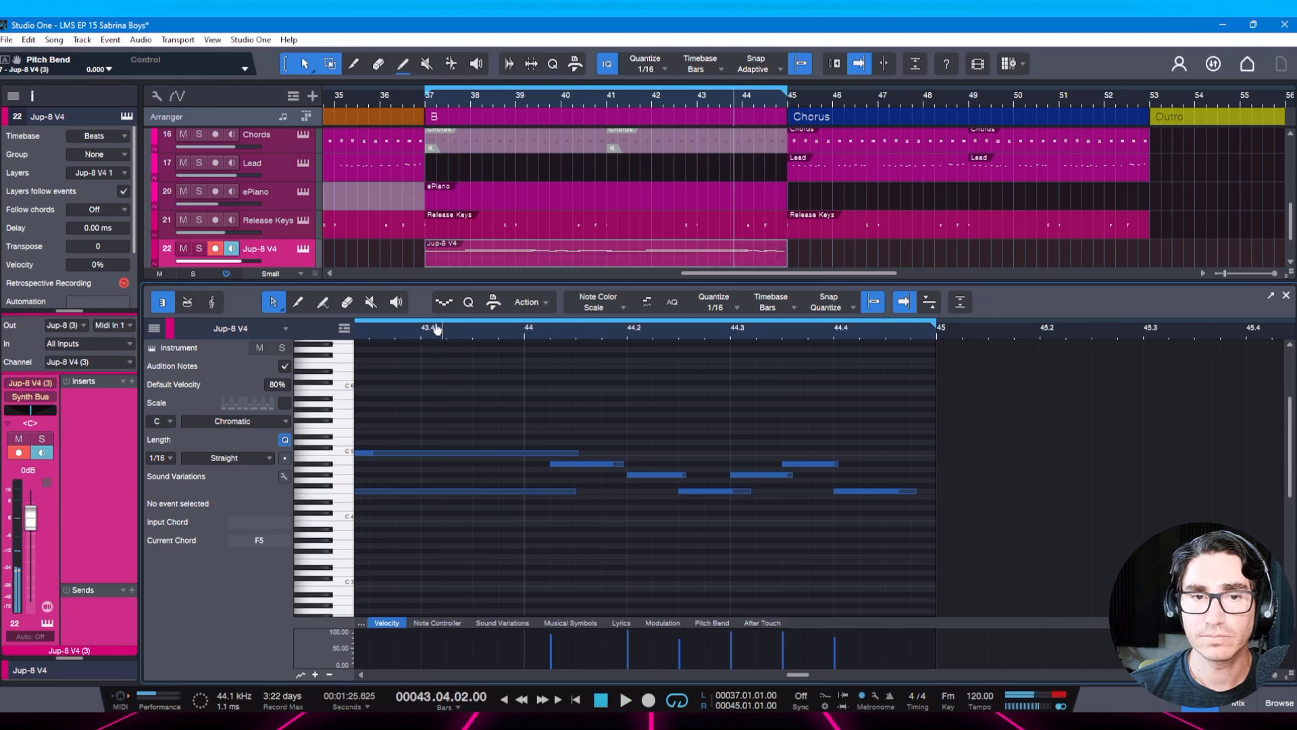
{"action": "key", "text": "w"}
{"action": "key", "text": "w"}
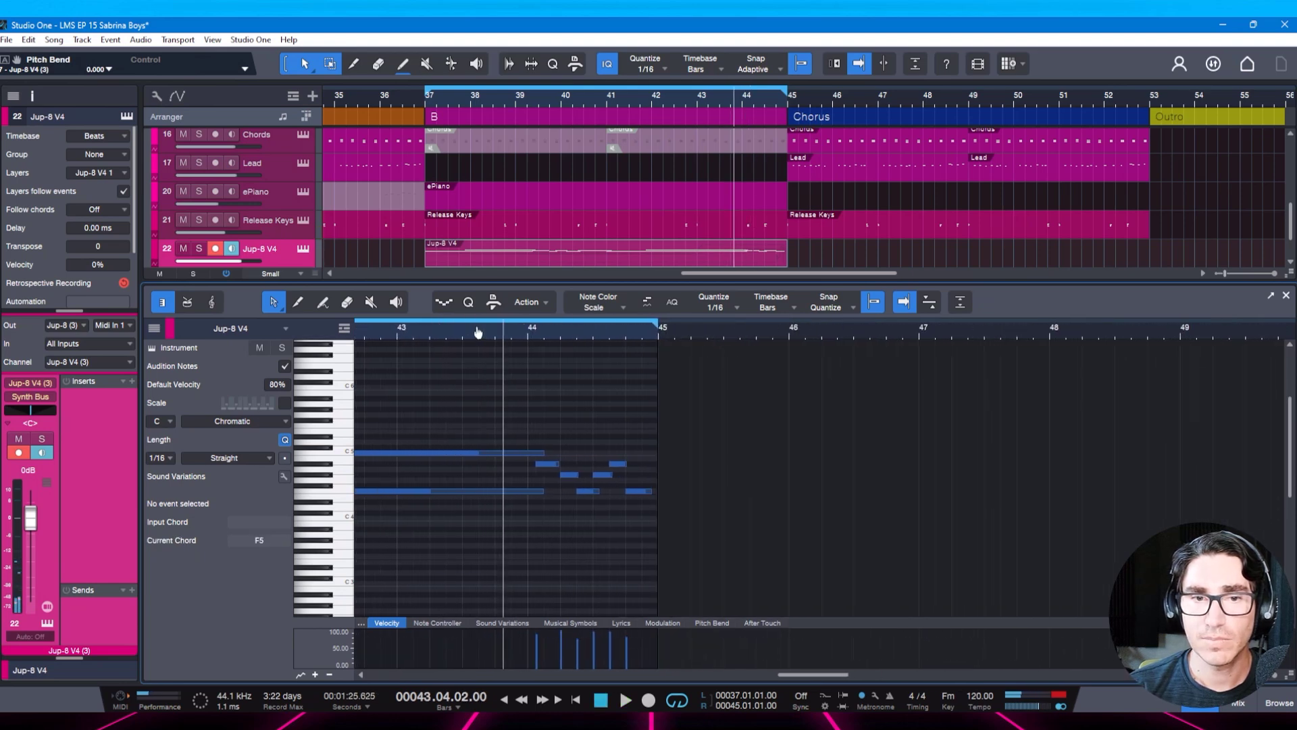
{"action": "left_click", "coordinate": [394, 334]}
{"action": "key", "text": "space"}
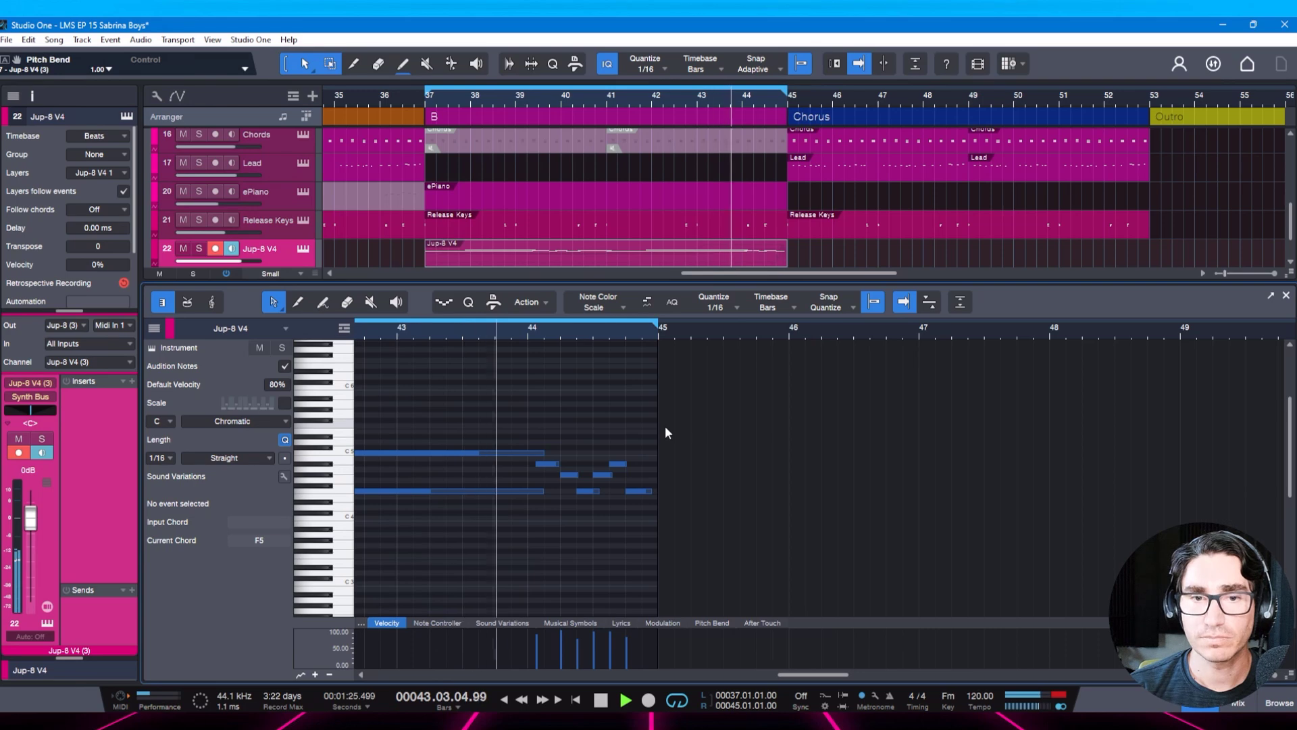
{"action": "key", "text": "space"}
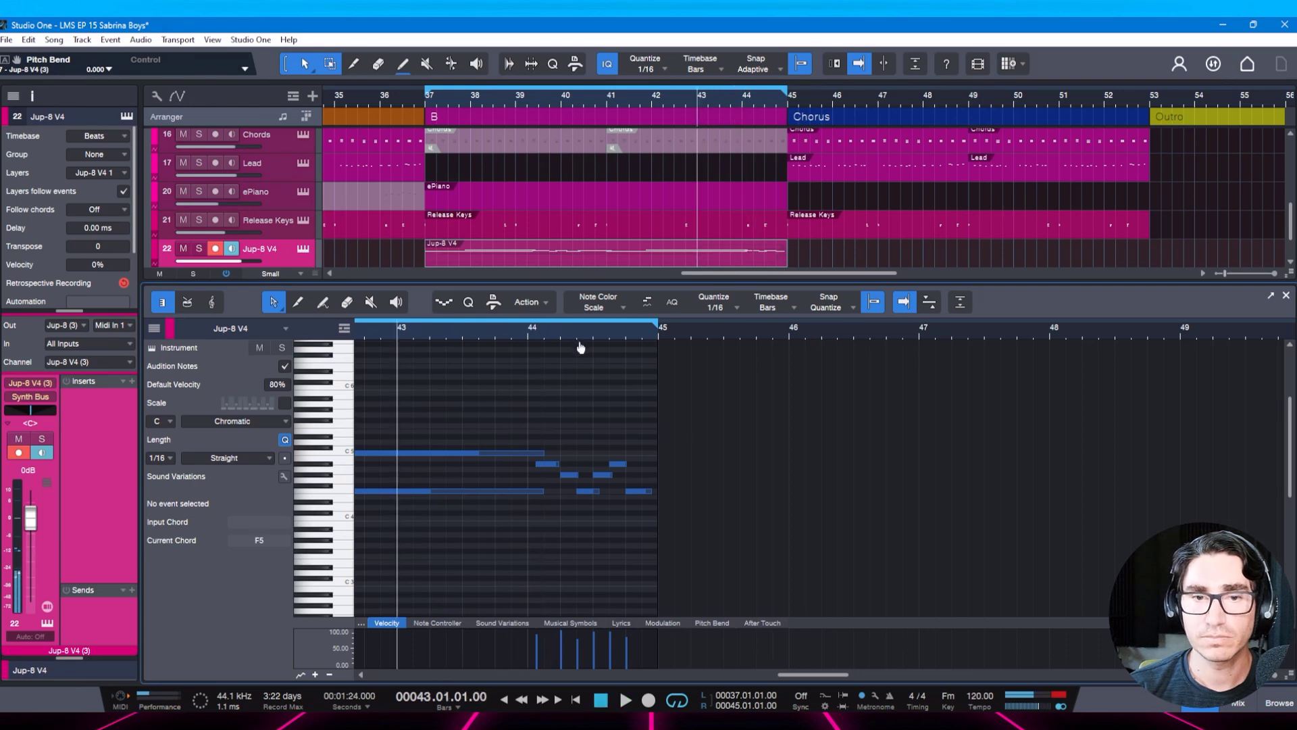
Select the Bb 4 note early in bar 44 and audition the phrase from bar 43.
{"action": "key", "text": "e"}
{"action": "left_click", "coordinate": [532, 465]}
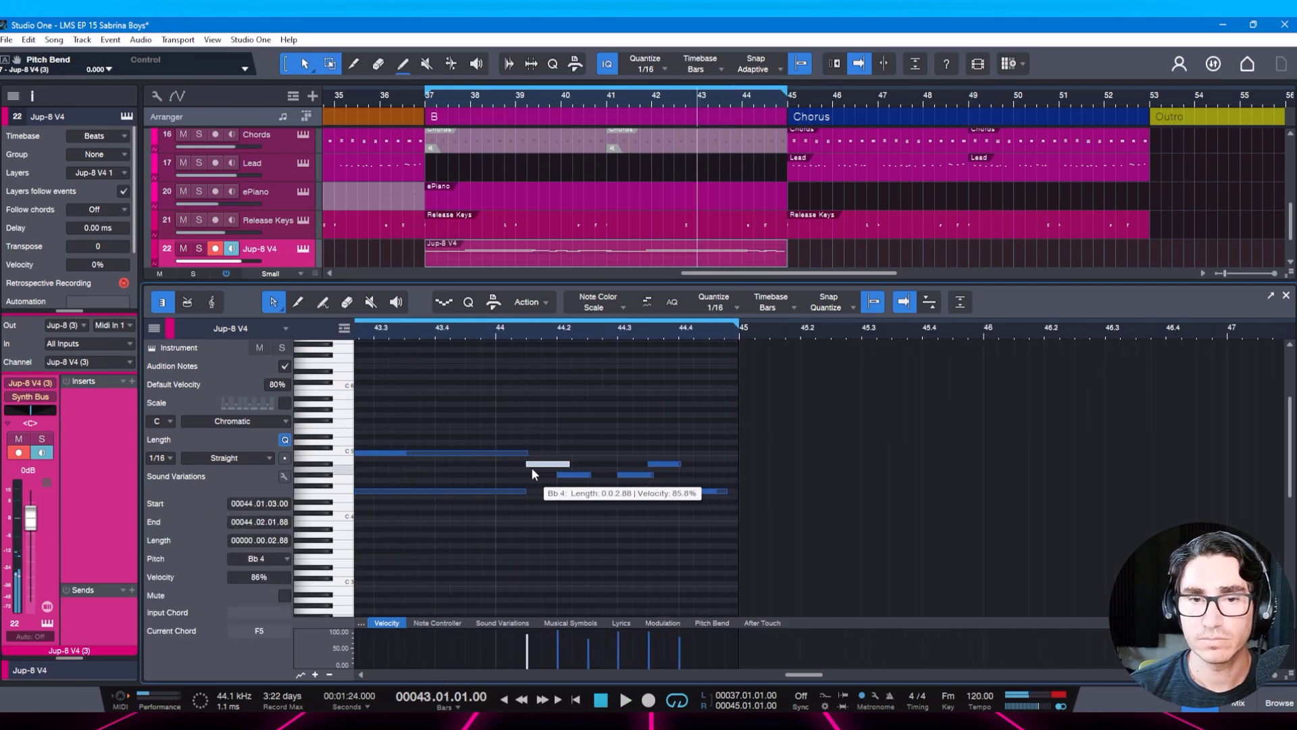
{"action": "key", "text": "space"}
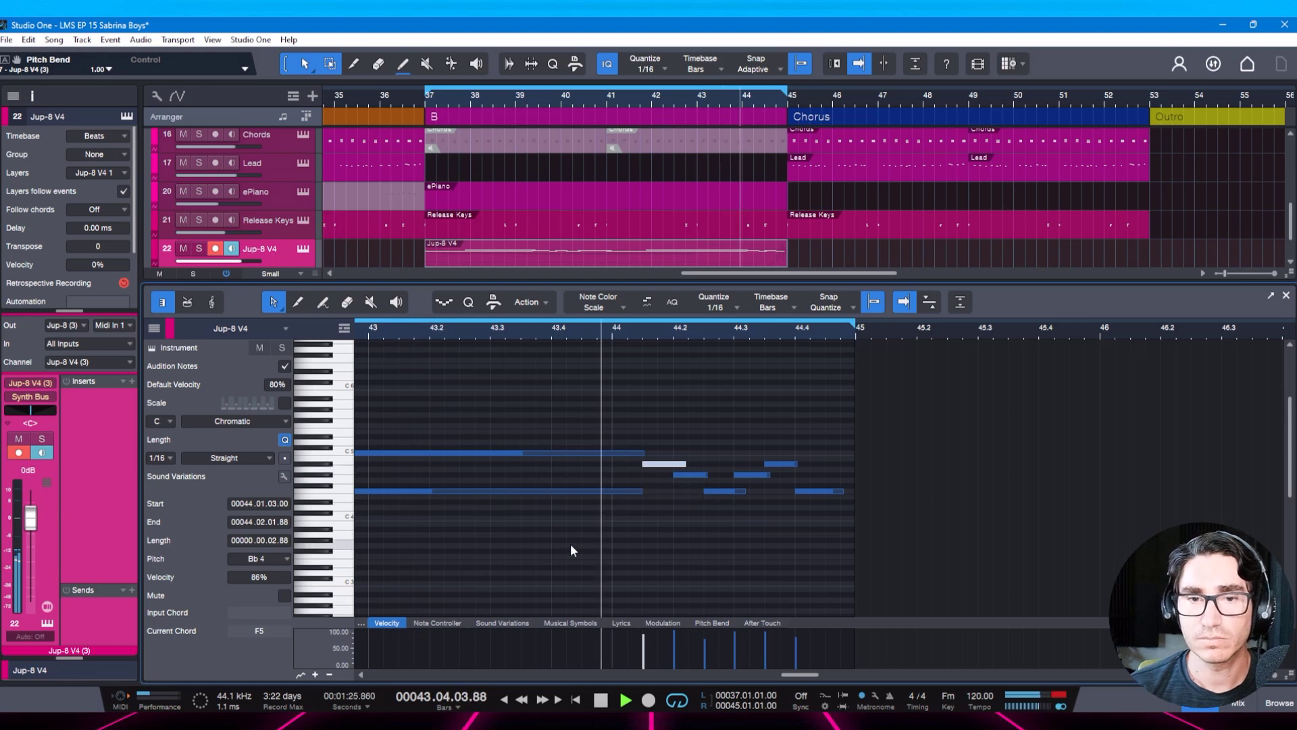
{"action": "key", "text": "space"}
Try the selected Bb 4 note earlier, starting at 44.01.01.00, and audition the timing from bar 43.
{"action": "key", "text": "alt+Left"}
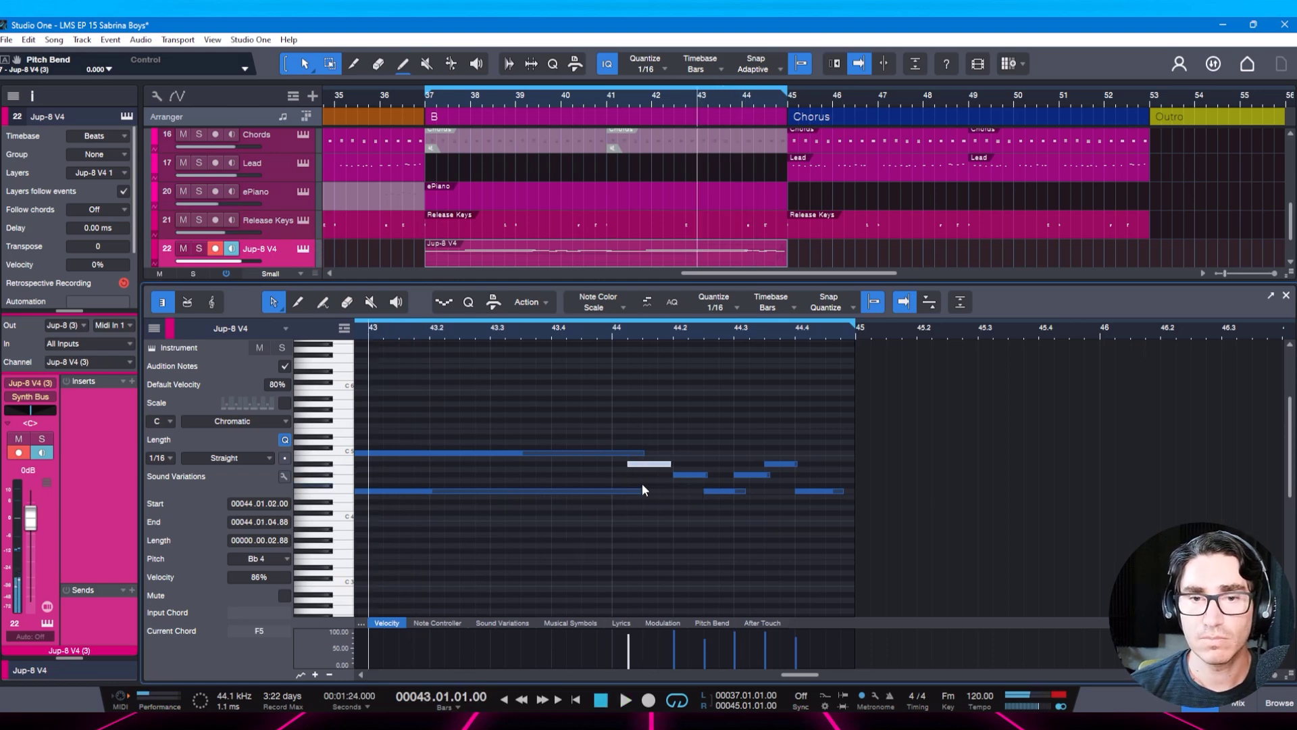
{"action": "key", "text": "alt+Left"}
{"action": "key", "text": "space"}
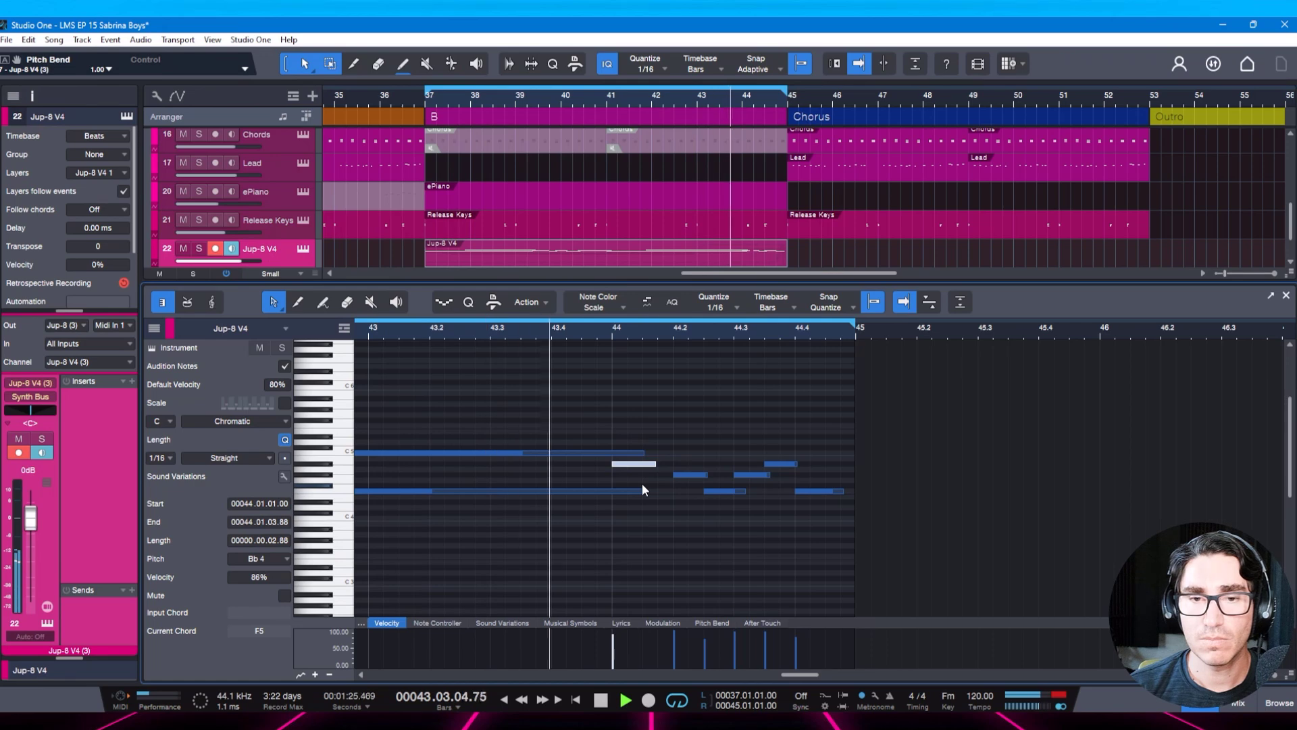
{"action": "key", "text": "space"}
Nudge the Bb 4 note to start at 44.01.02.00 and audition the timing repeatedly from bar 43.
{"action": "key", "text": "alt+Right"}
{"action": "key", "text": "space"}
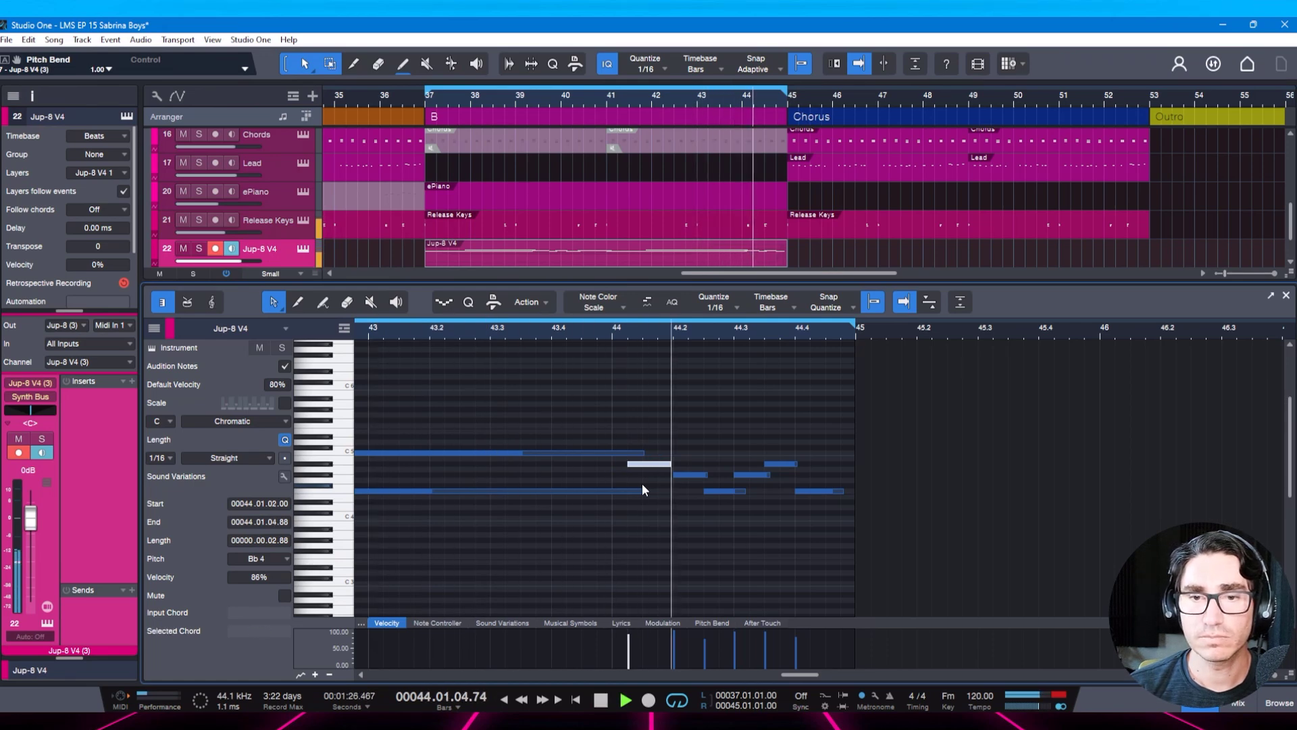
{"action": "key", "text": "space"}
{"action": "key", "text": "space"}
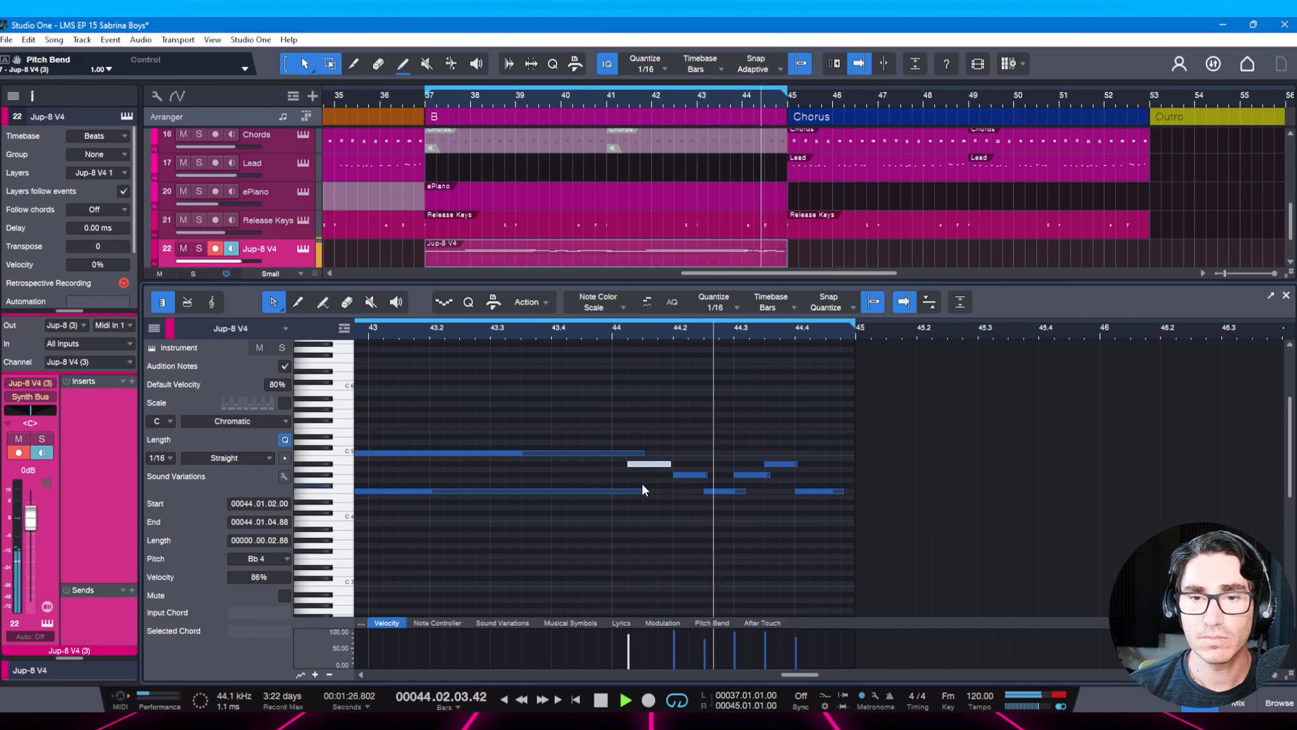
{"action": "key", "text": "space"}
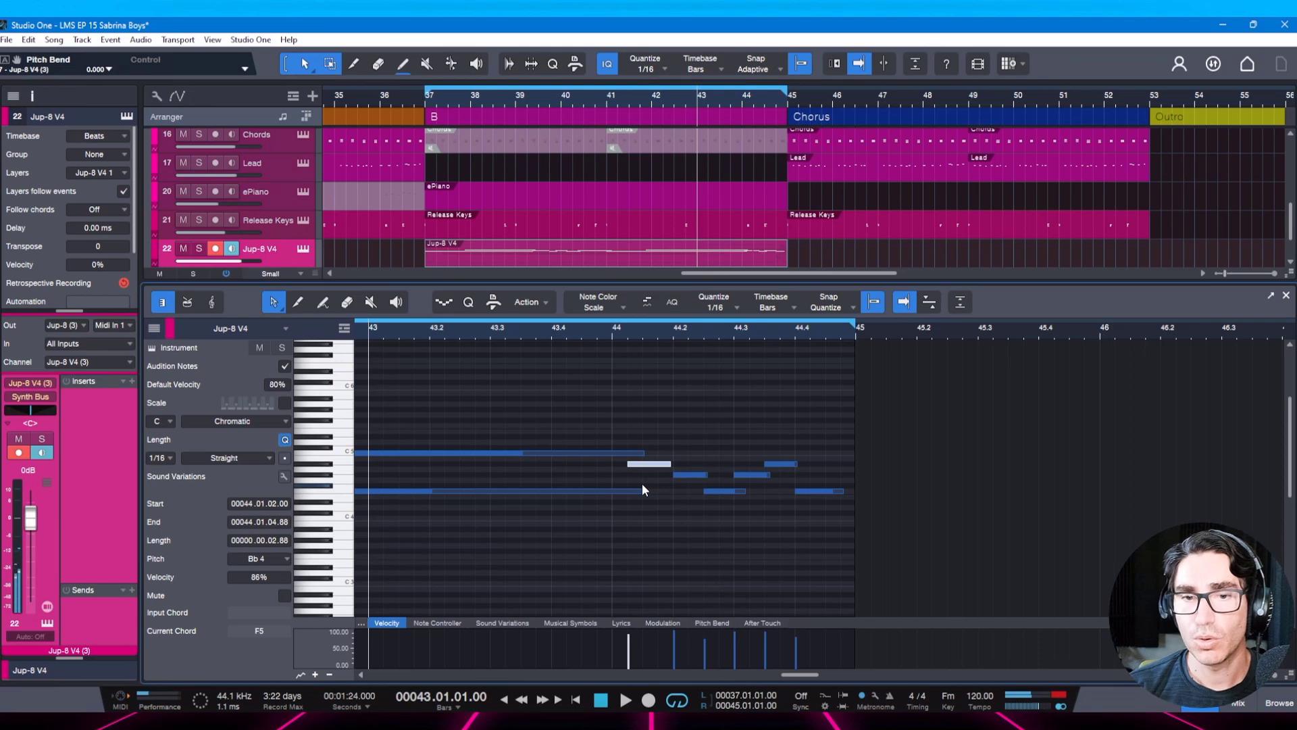
{"action": "key", "text": "space"}
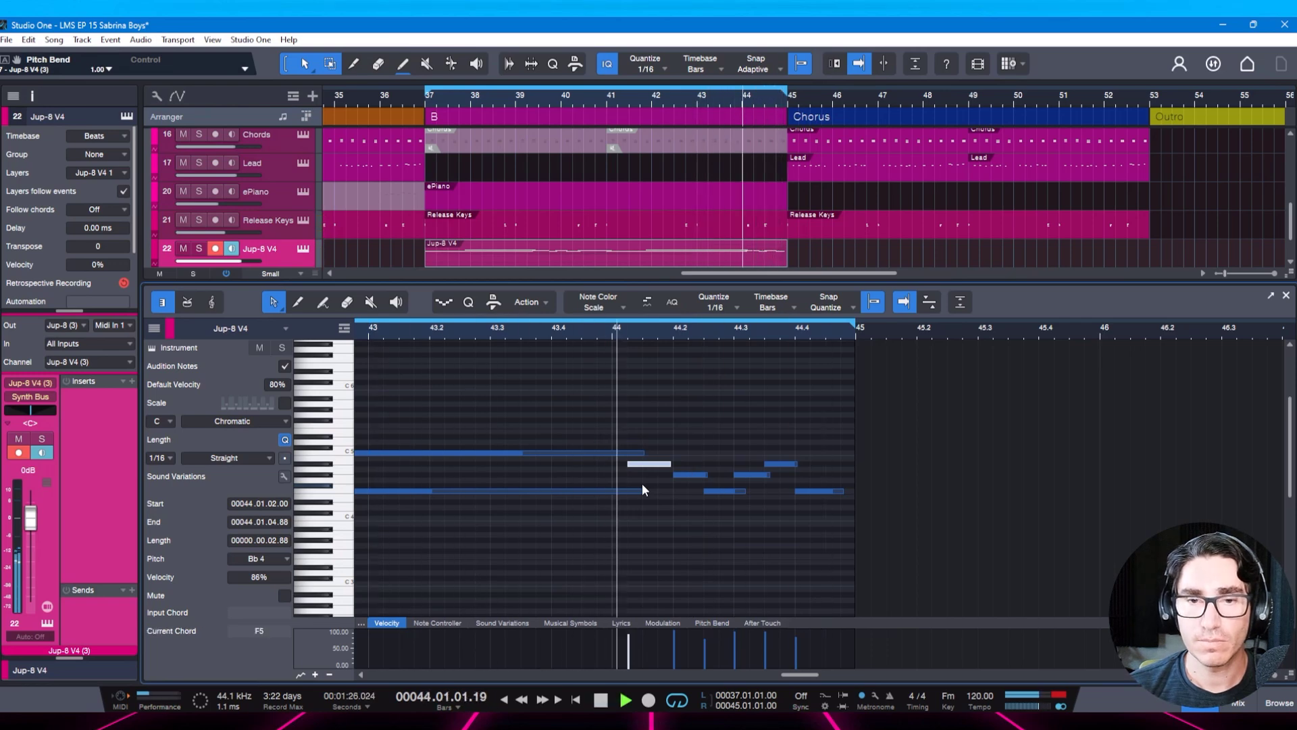
{"action": "key", "text": "space"}
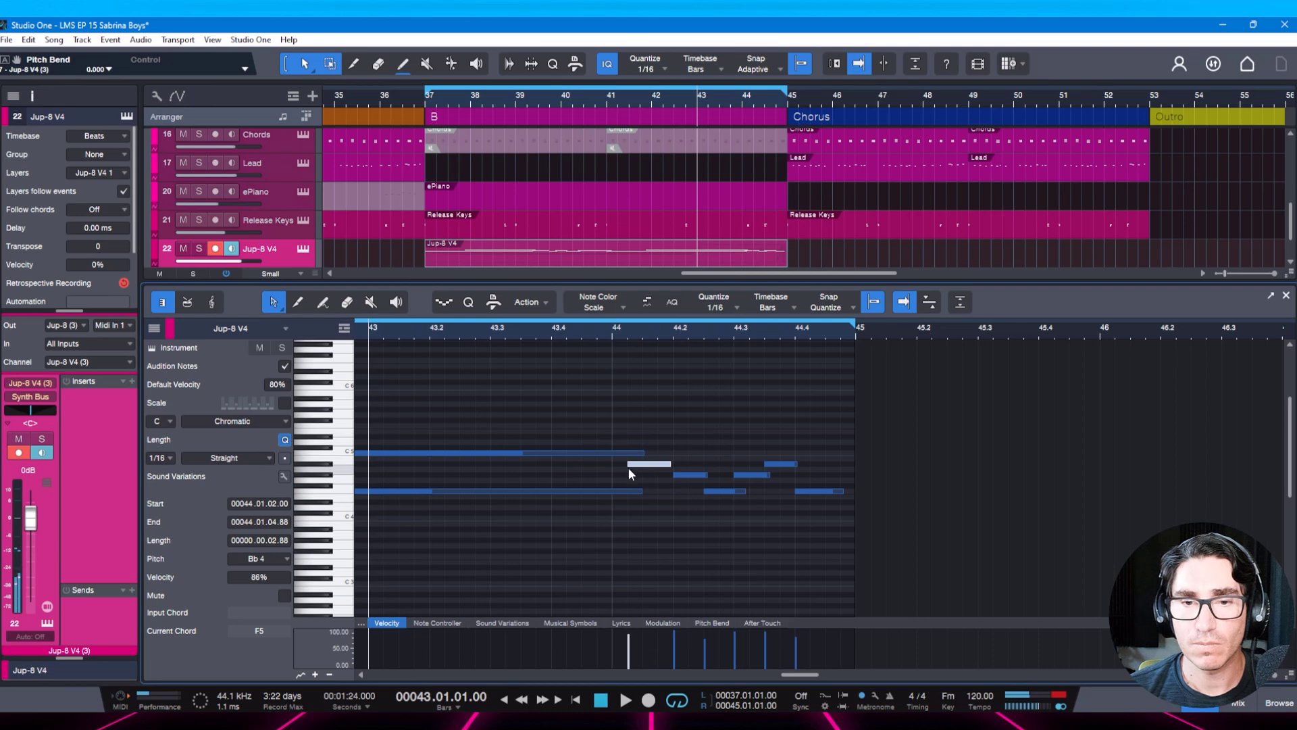
Trim the beginning of the Bb 4 note to 44.01.03.00, keeping its end, and audition it from bar 43.
{"action": "left_click_drag", "start_coordinate": [626, 466], "coordinate": [643, 466]}
{"action": "key", "text": "space"}
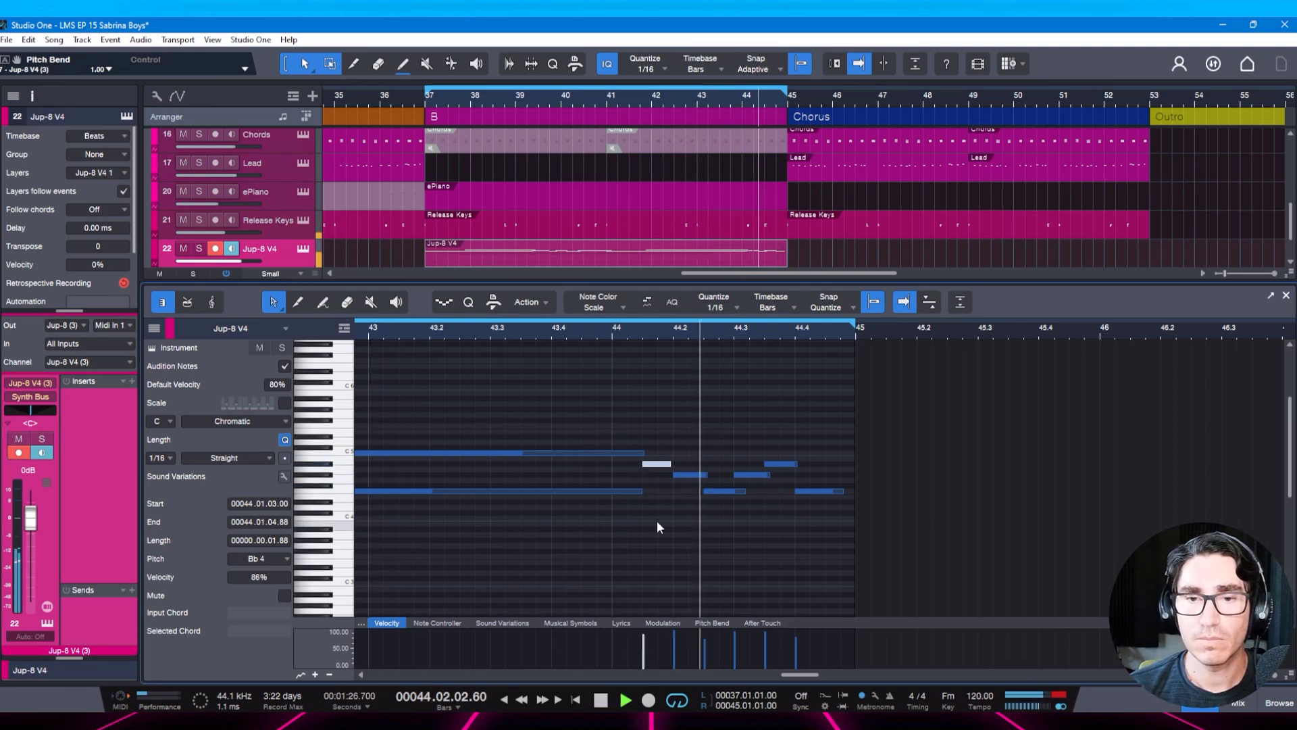
{"action": "key", "text": "space"}
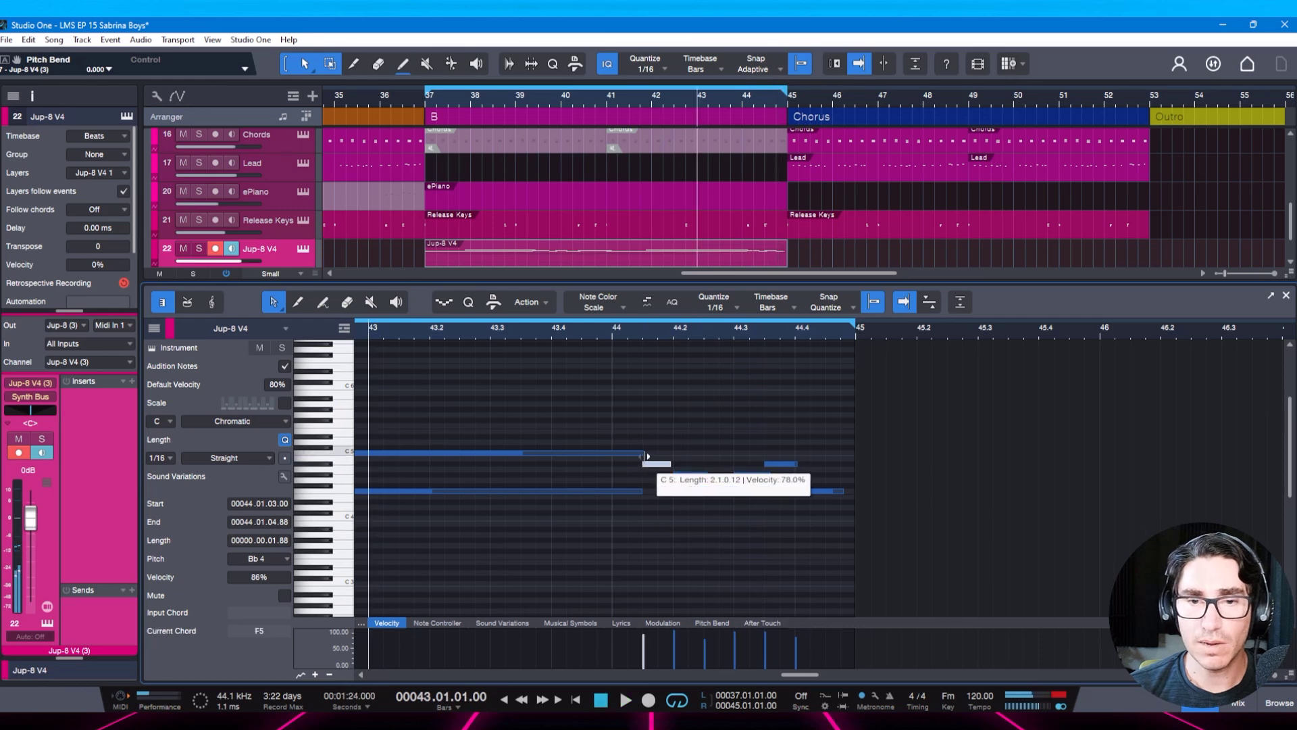
Extend the long C 5 note to end at 44.01.04.00 and audition it from bar 43.
{"action": "left_click", "coordinate": [651, 456]}
{"action": "key", "text": "space"}
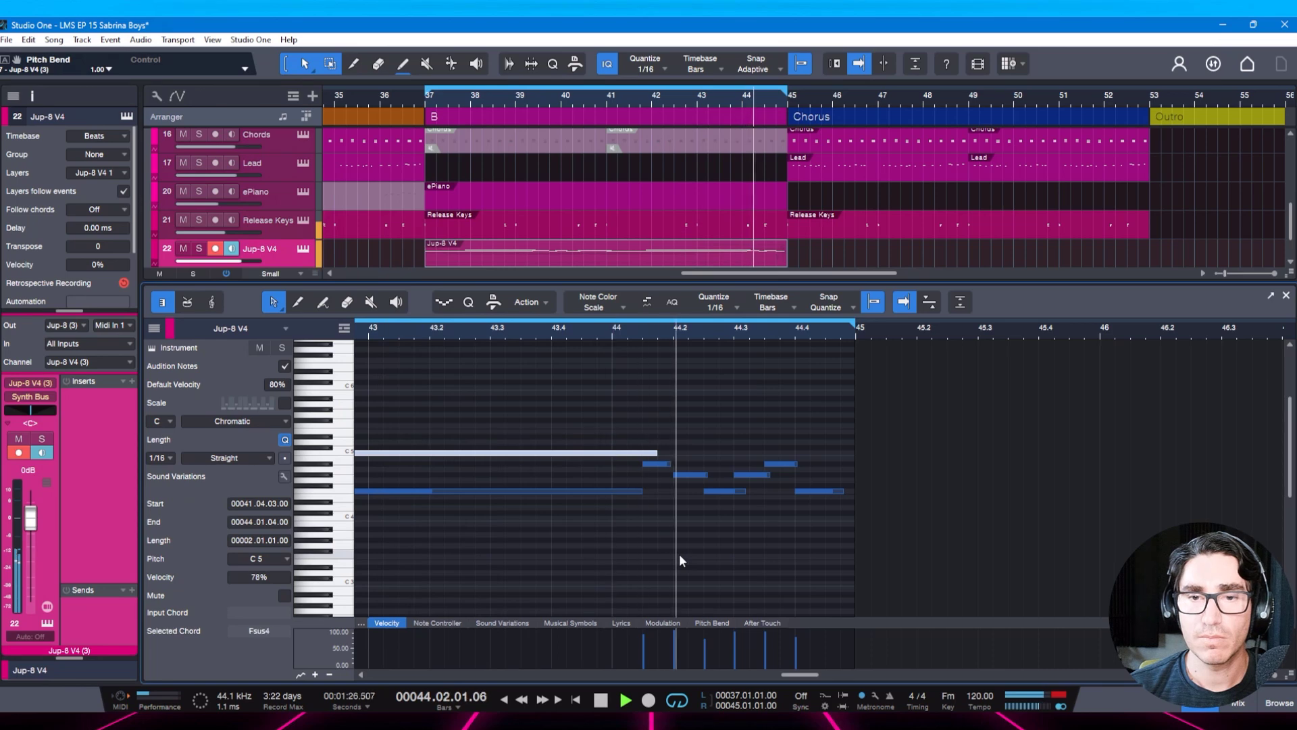
{"action": "key", "text": "space"}
Lengthen the two Bb 4 notes in bar 44 to end at 44.02.02.00 and 44.04.02.00, audition them, and save the song.
{"action": "left_click", "coordinate": [672, 465]}
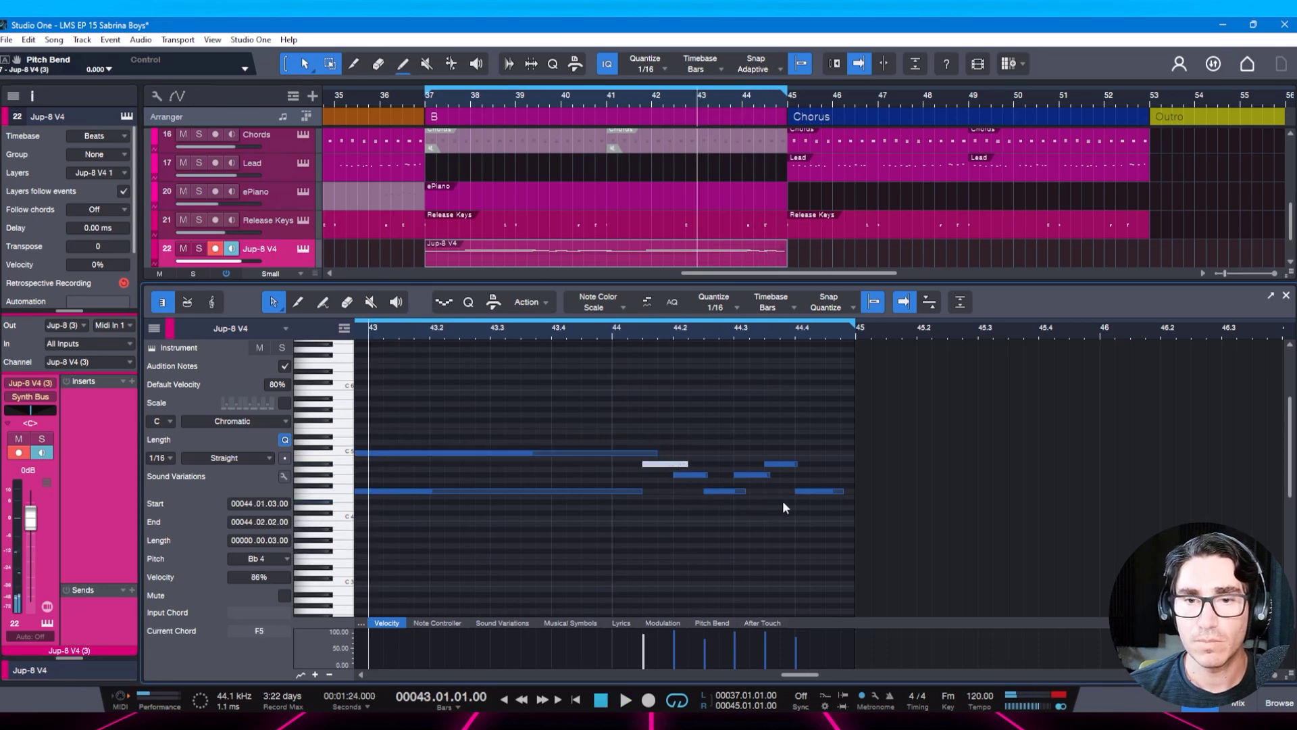
{"action": "left_click", "coordinate": [799, 465]}
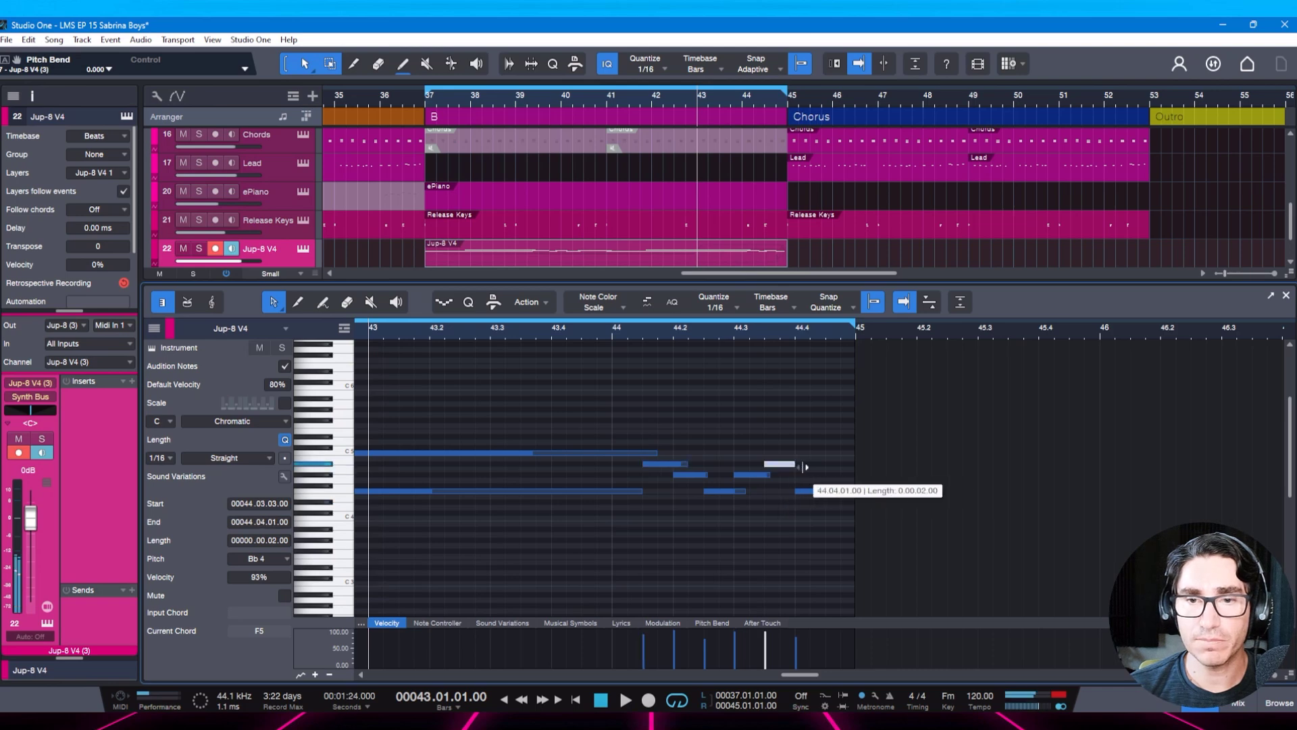
{"action": "key", "text": "space"}
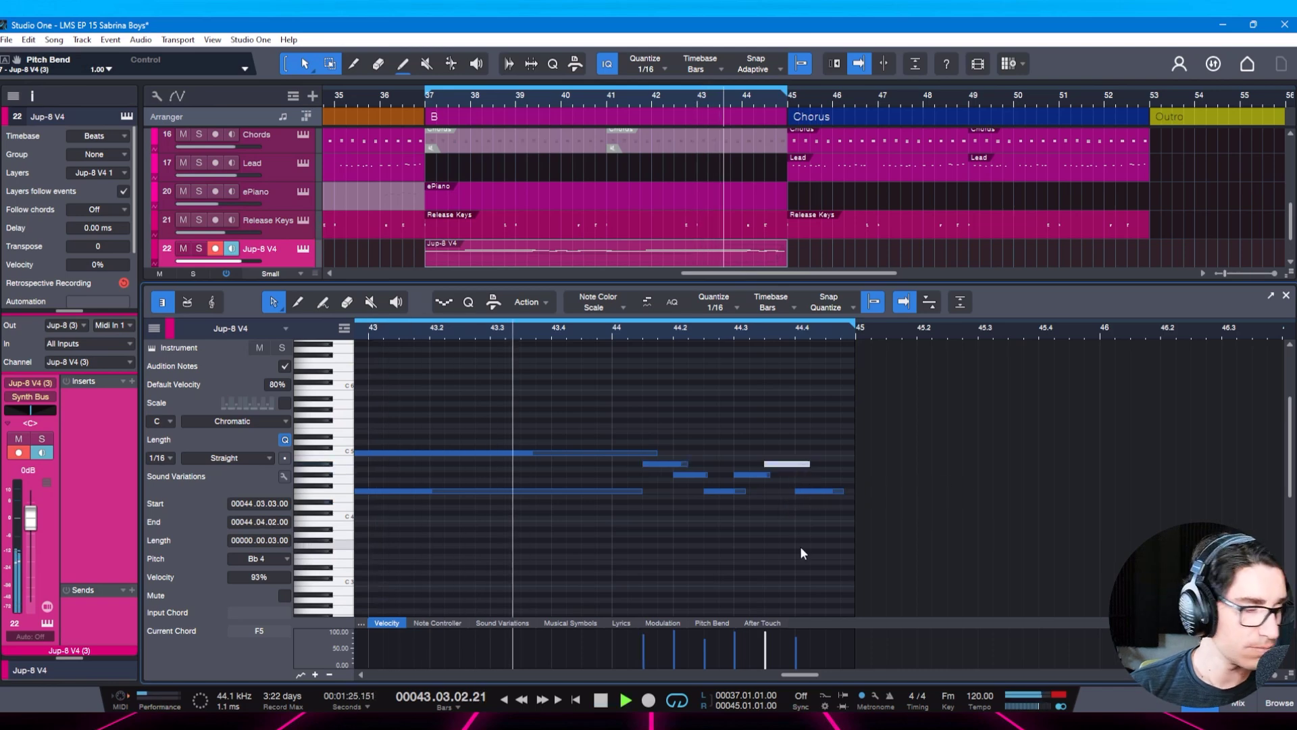
{"action": "key", "text": "ctrl+s"}
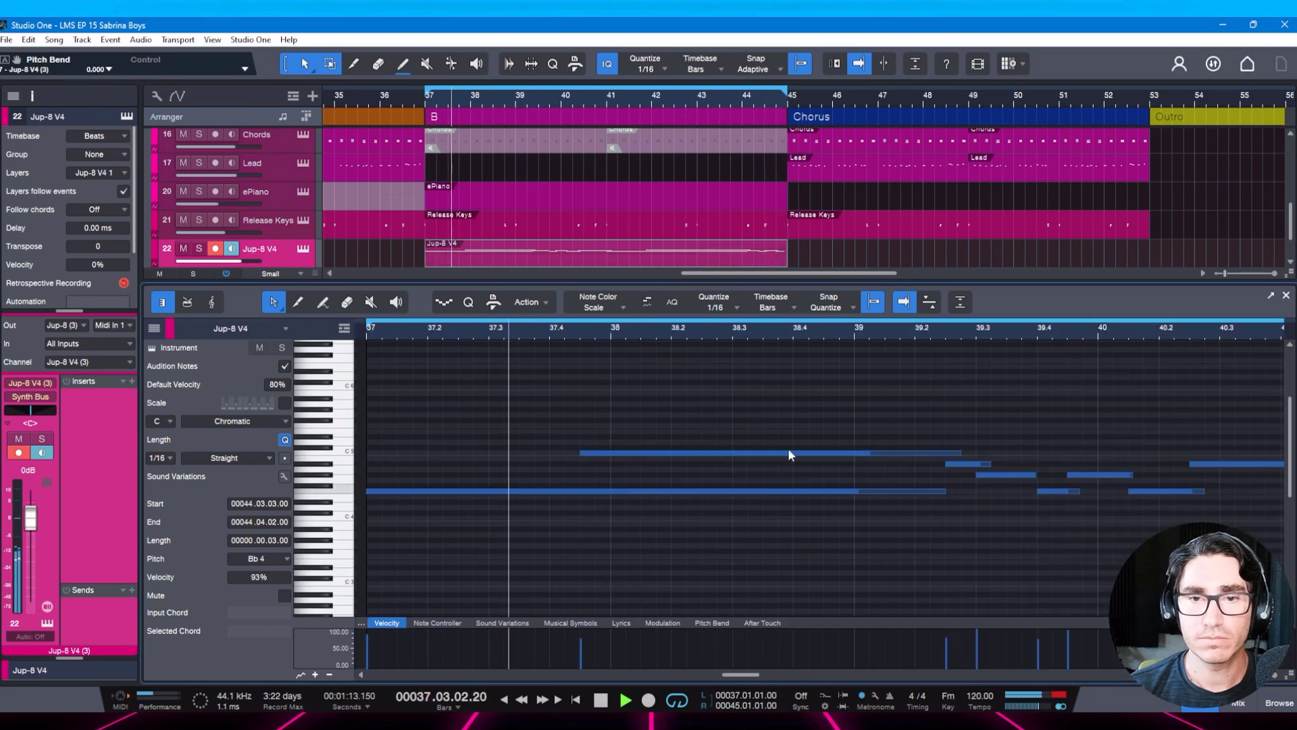
{"action": "key", "text": "space"}
Deselect the notes, audition the complete Jup-8 V4 part in section B from bar 37, and save the song.
{"action": "left_click_drag", "start_coordinate": [756, 334], "coordinate": [743, 307]}
{"action": "left_click", "coordinate": [651, 400]}
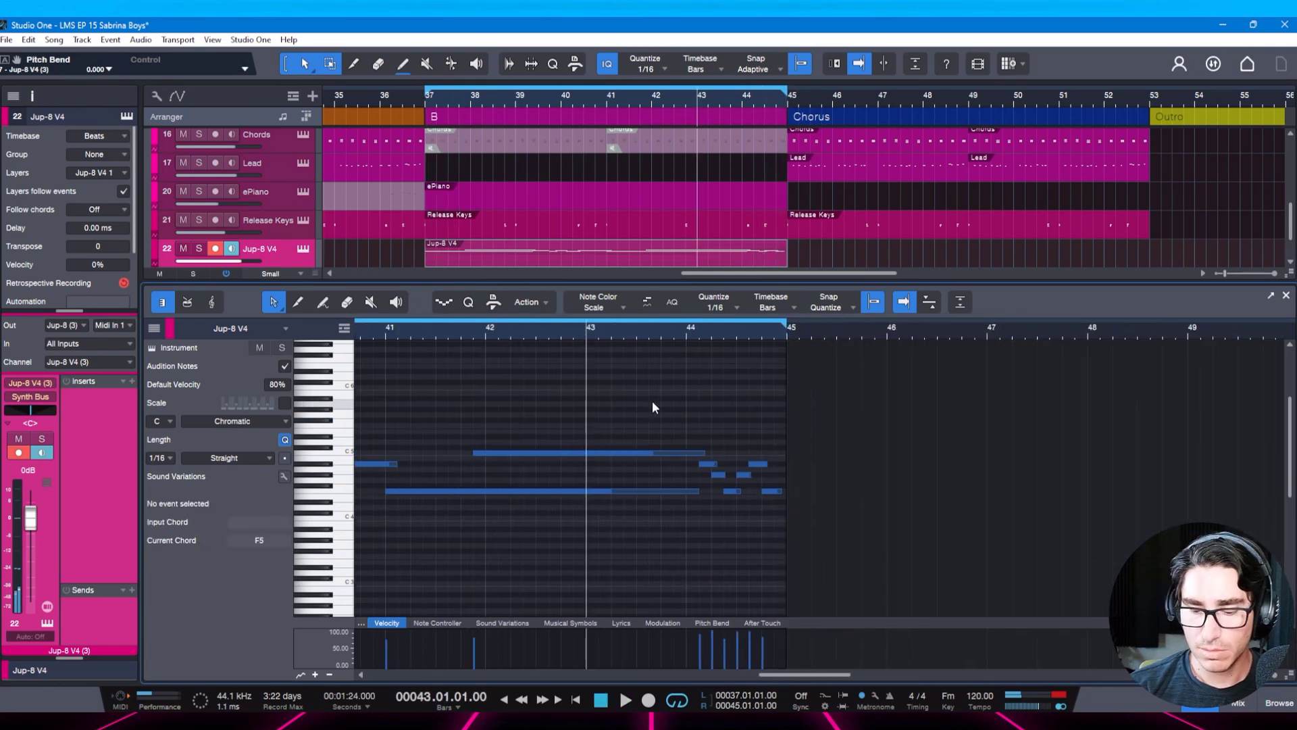
{"action": "key", "text": "shift+l"}
{"action": "key", "text": "space"}
{"action": "key", "text": "ctrl+s"}
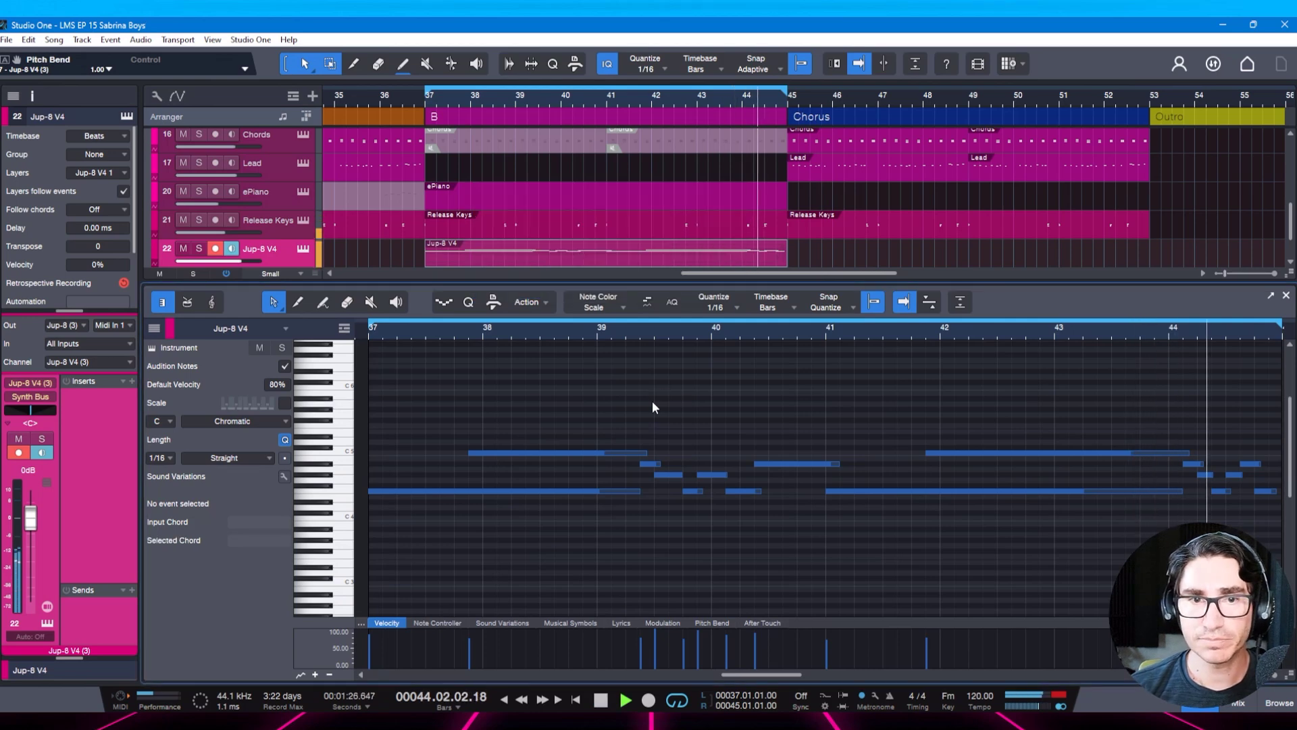
{"action": "key", "text": "space"}
{"action": "key", "text": "KP_1"}
{"action": "key", "text": "space"}
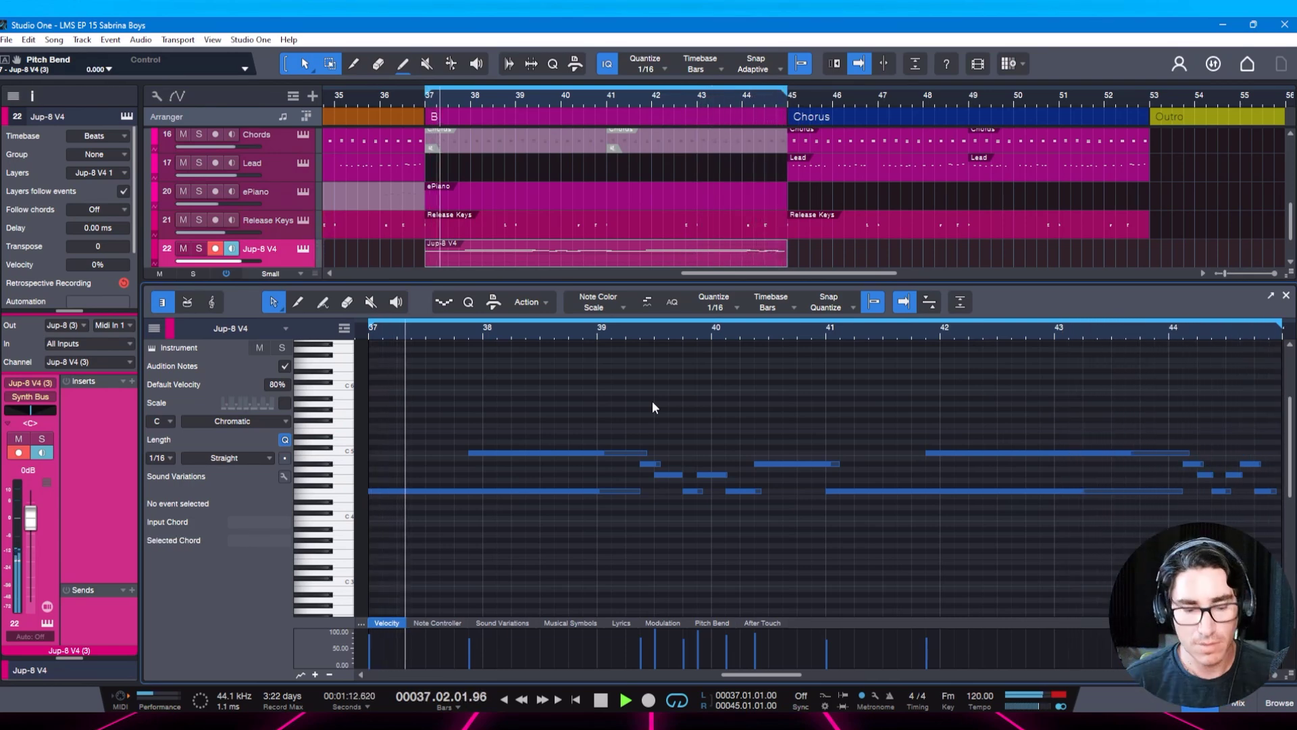
{"action": "key", "text": "space"}
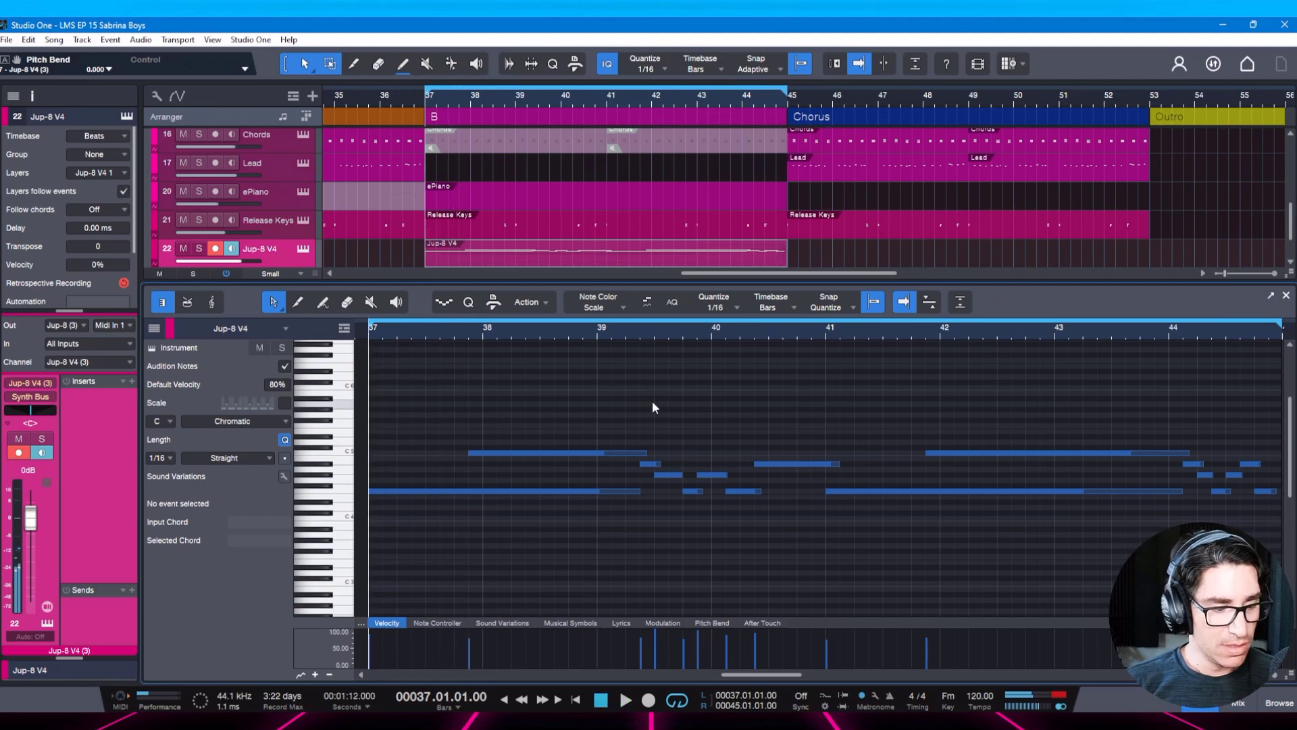
Close the note editor, turn off looping, and audition the transition from 43.02.01.00 into the following Chorus.
{"action": "key", "text": "F2"}
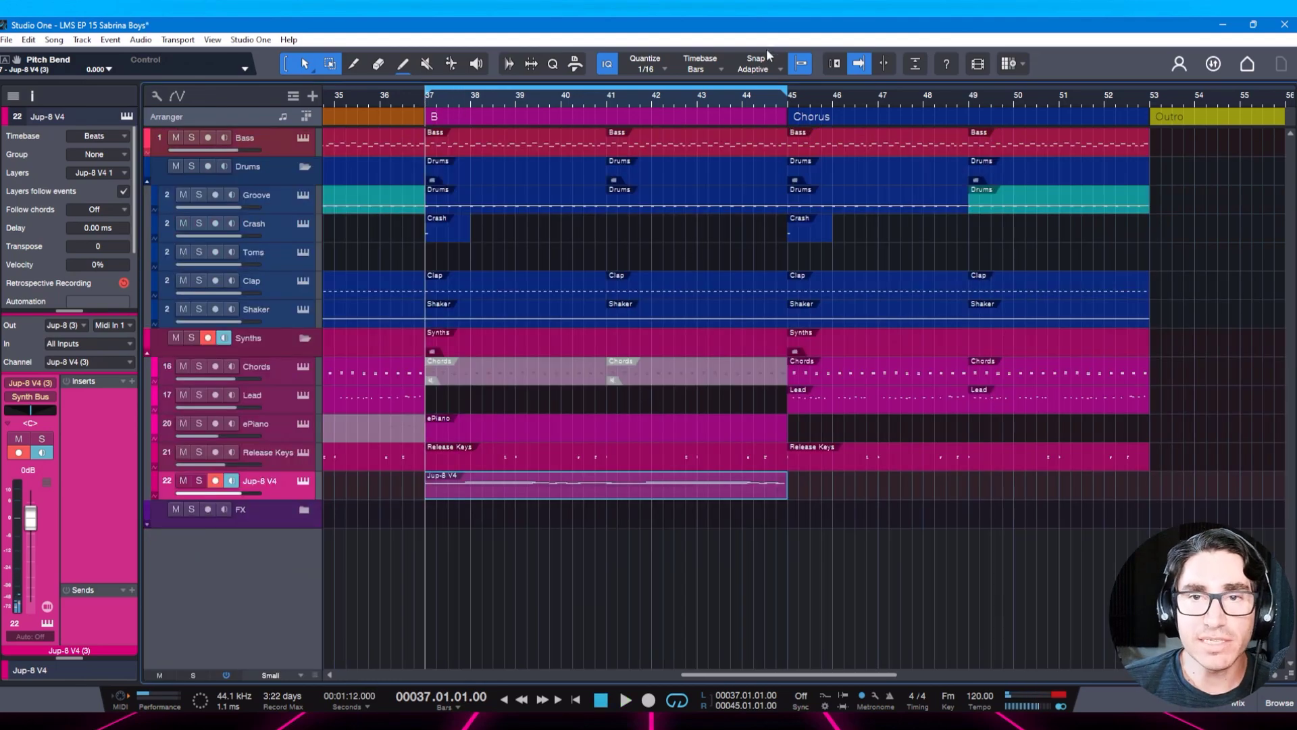
{"action": "left_click_drag", "start_coordinate": [796, 98], "coordinate": [681, 94]}
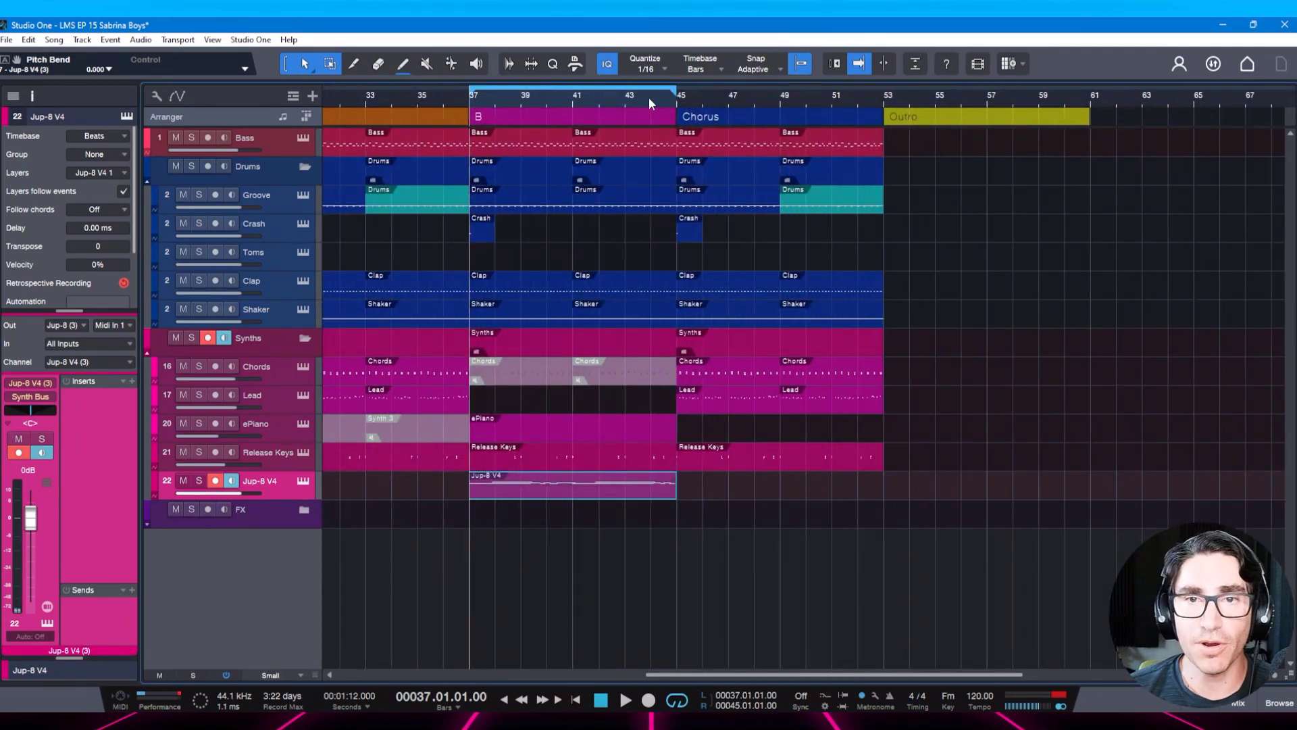
{"action": "left_click", "coordinate": [649, 97]}
{"action": "key", "text": "slash"}
{"action": "left_click", "coordinate": [633, 98]}
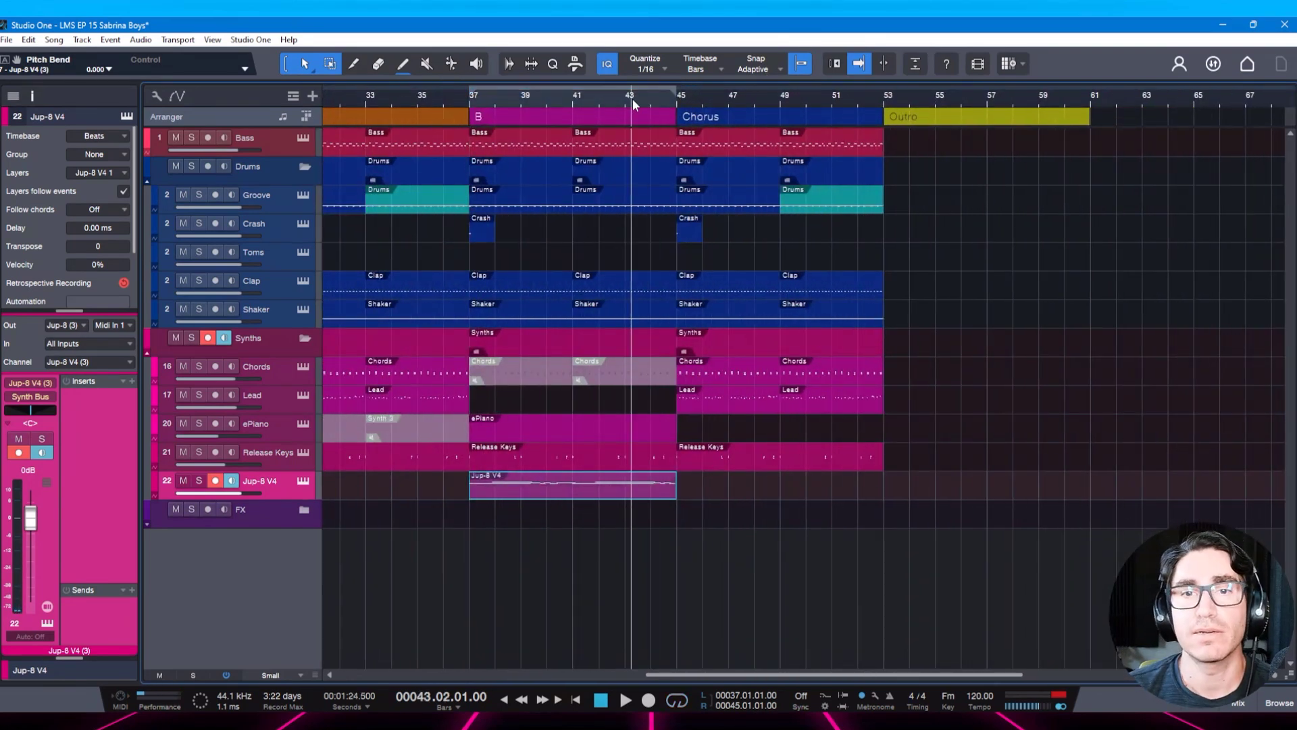
{"action": "key", "text": "space"}
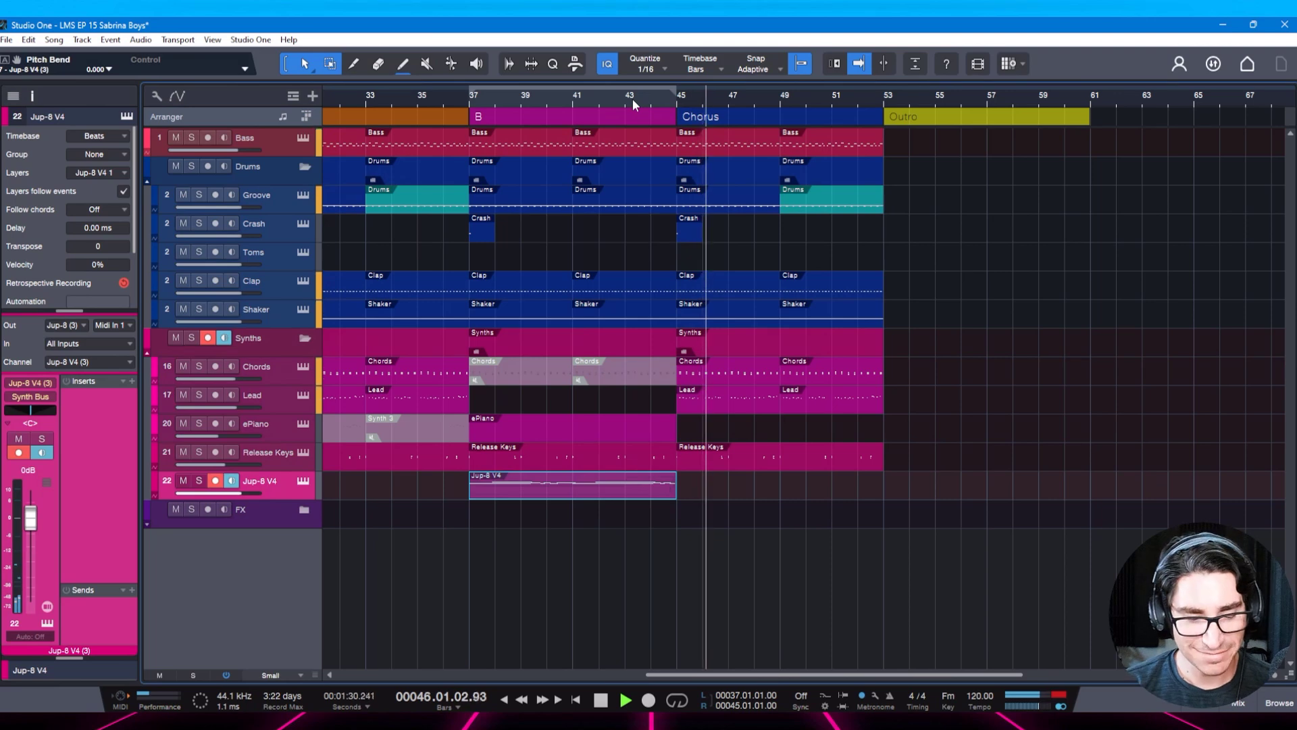
{"action": "key", "text": "space"}
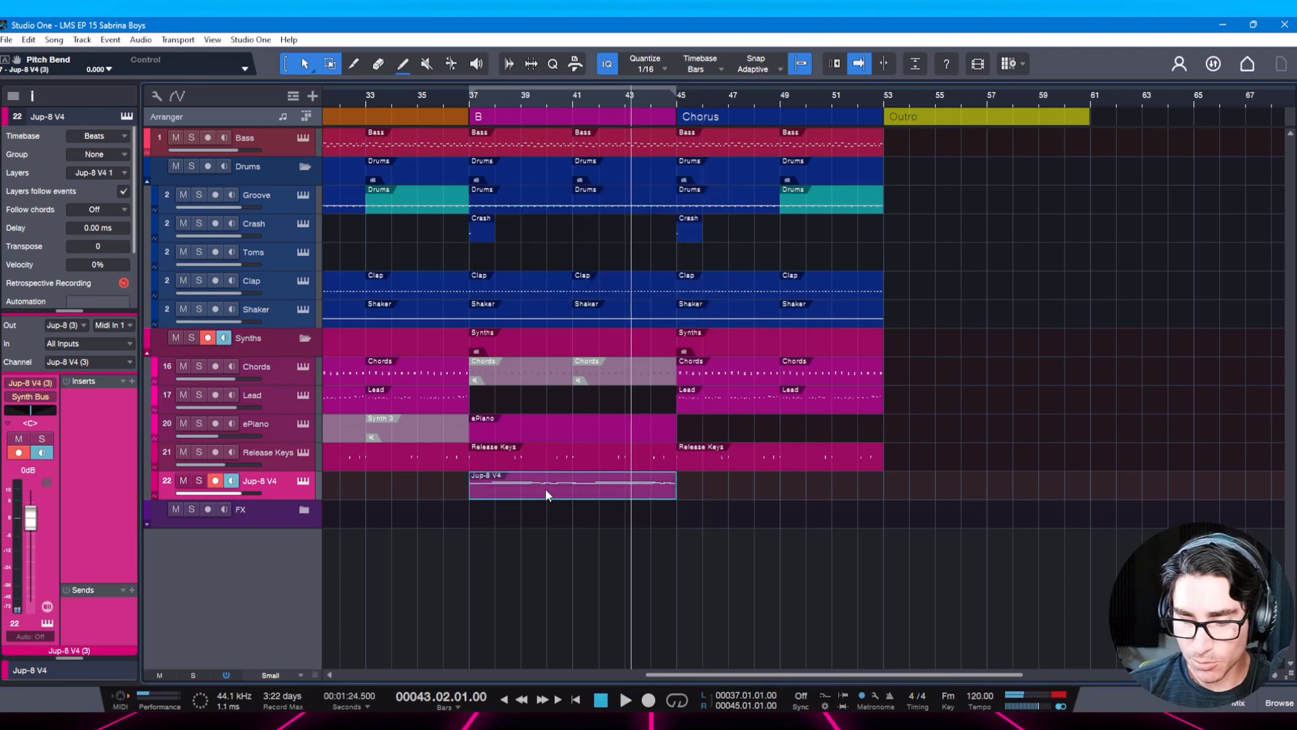
Turn looping back on, play section B from bar 37, save the song, and solo the Jup-8 V4 track.
{"action": "key", "text": "KP_Divide"}
{"action": "key", "text": "KP_1"}
{"action": "key", "text": "space"}
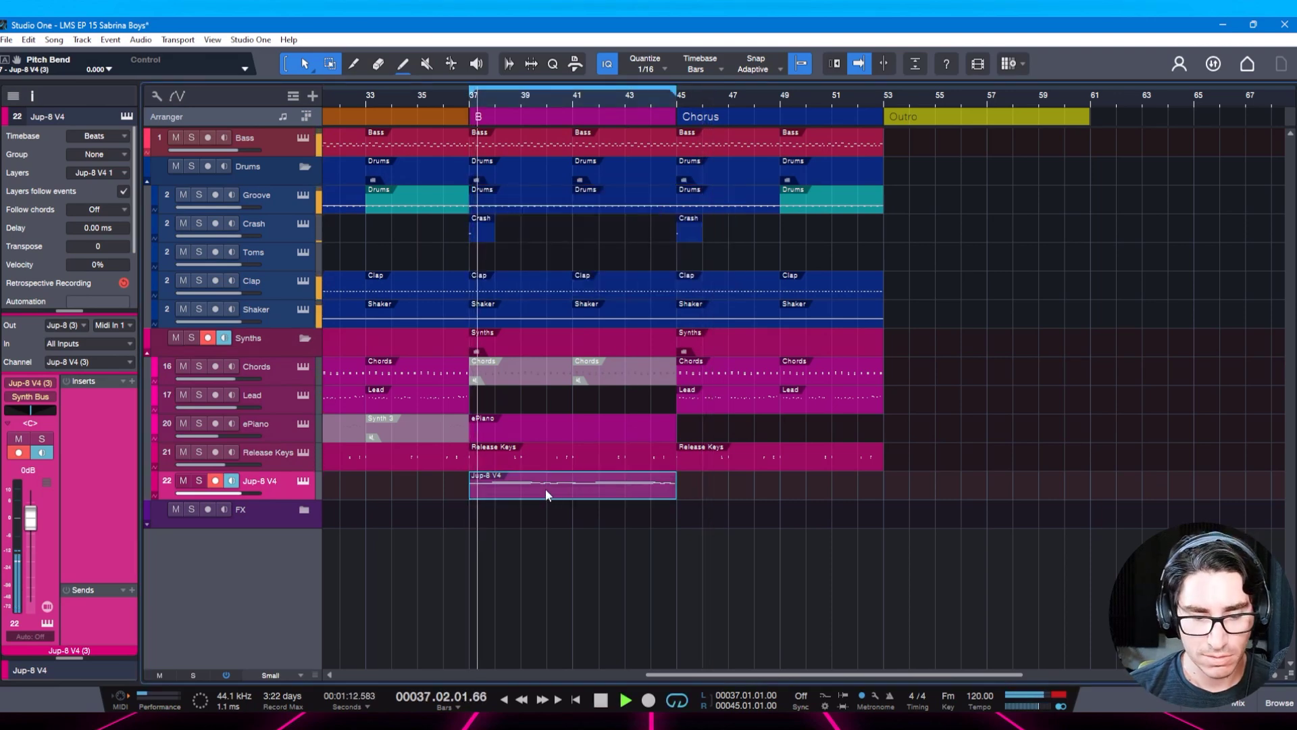
{"action": "key", "text": "ctrl+s"}
{"action": "key", "text": "s"}
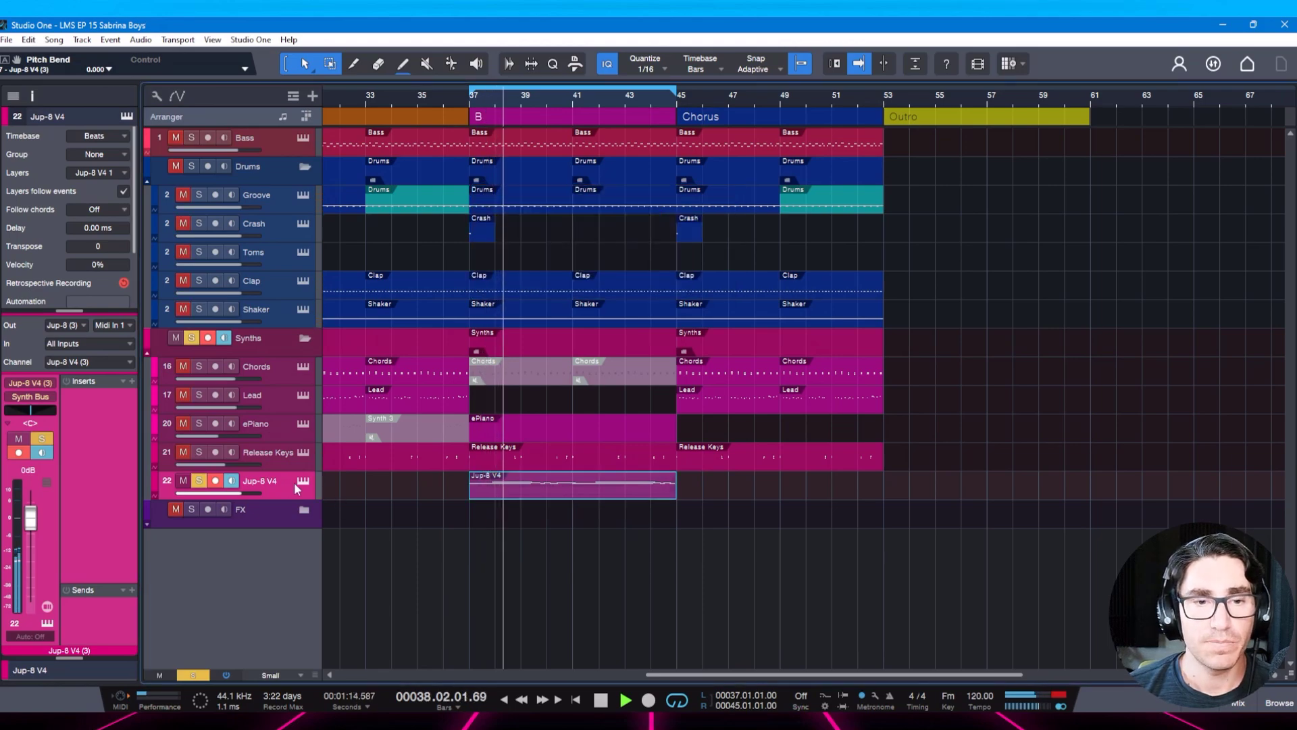
Bypass the Delay in effect slot 2 of the Jup-8 V4 instrument, audition the sound, and close its window.
{"action": "left_click", "coordinate": [300, 481]}
{"action": "key", "text": "space"}
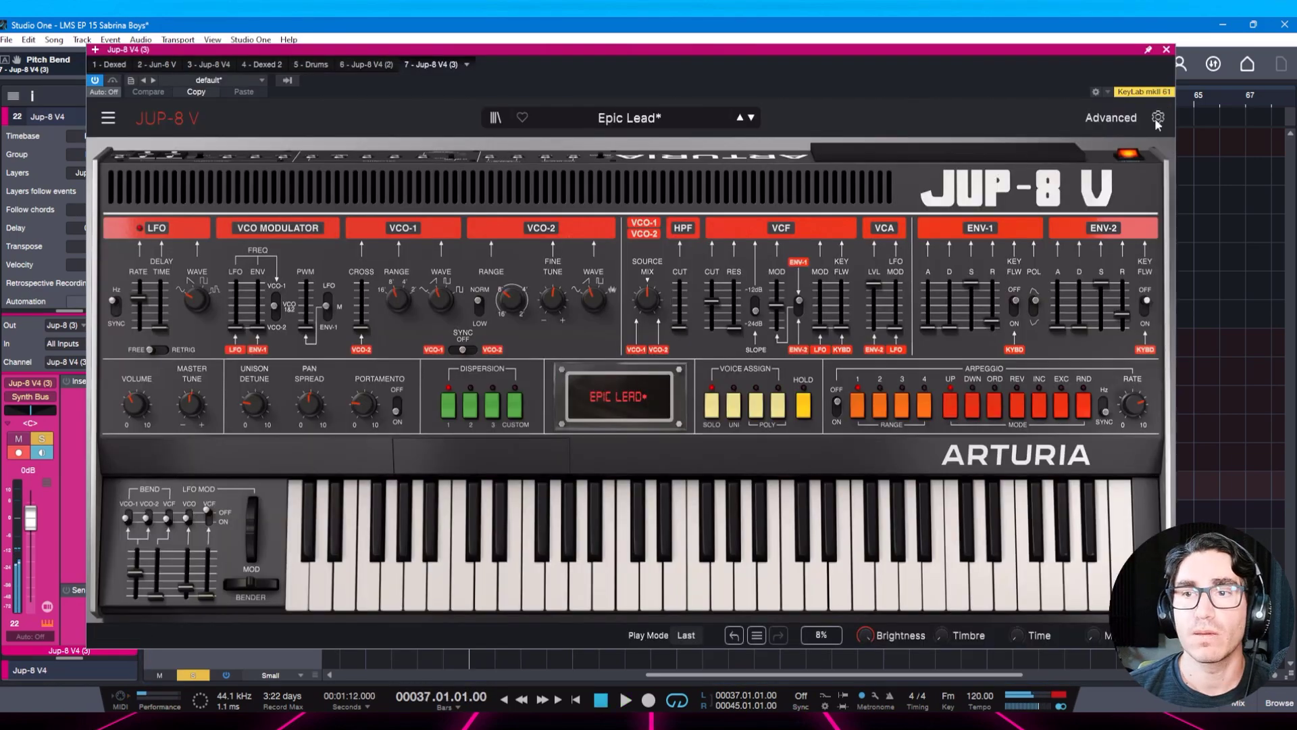
{"action": "left_click", "coordinate": [1111, 117]}
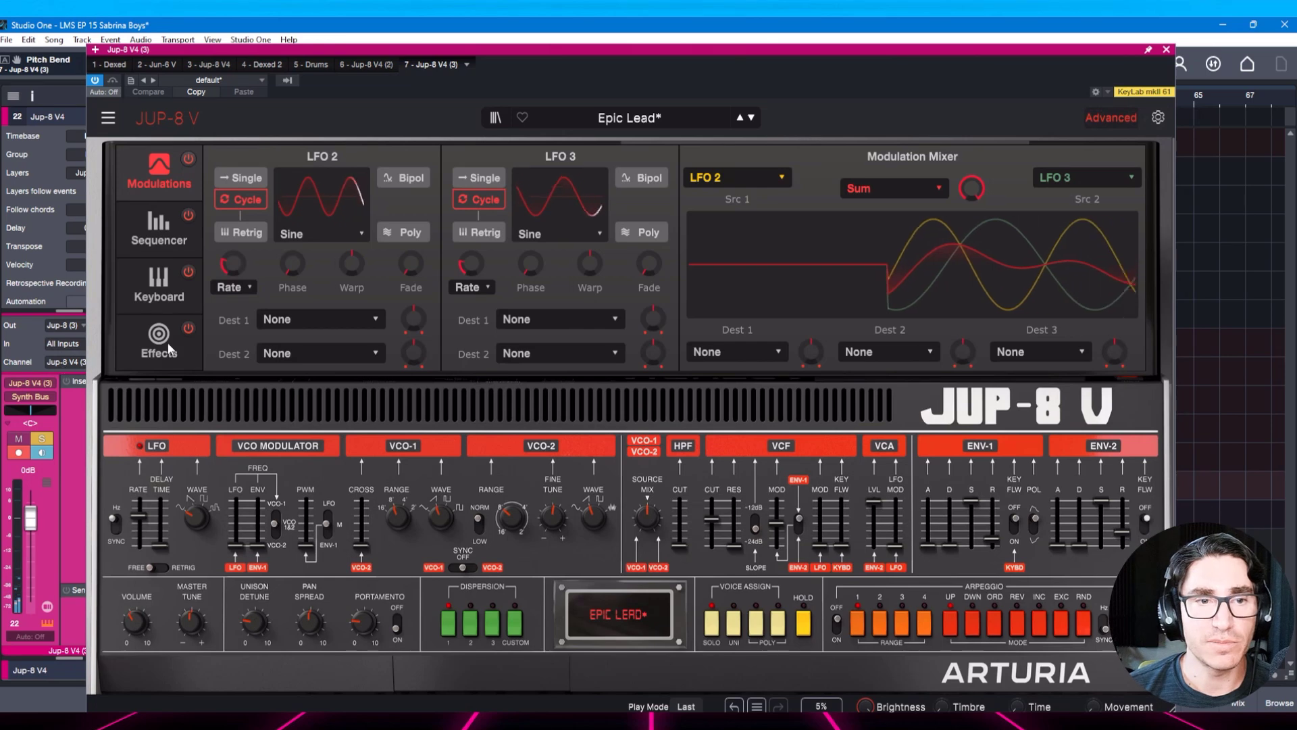
{"action": "left_click", "coordinate": [159, 342]}
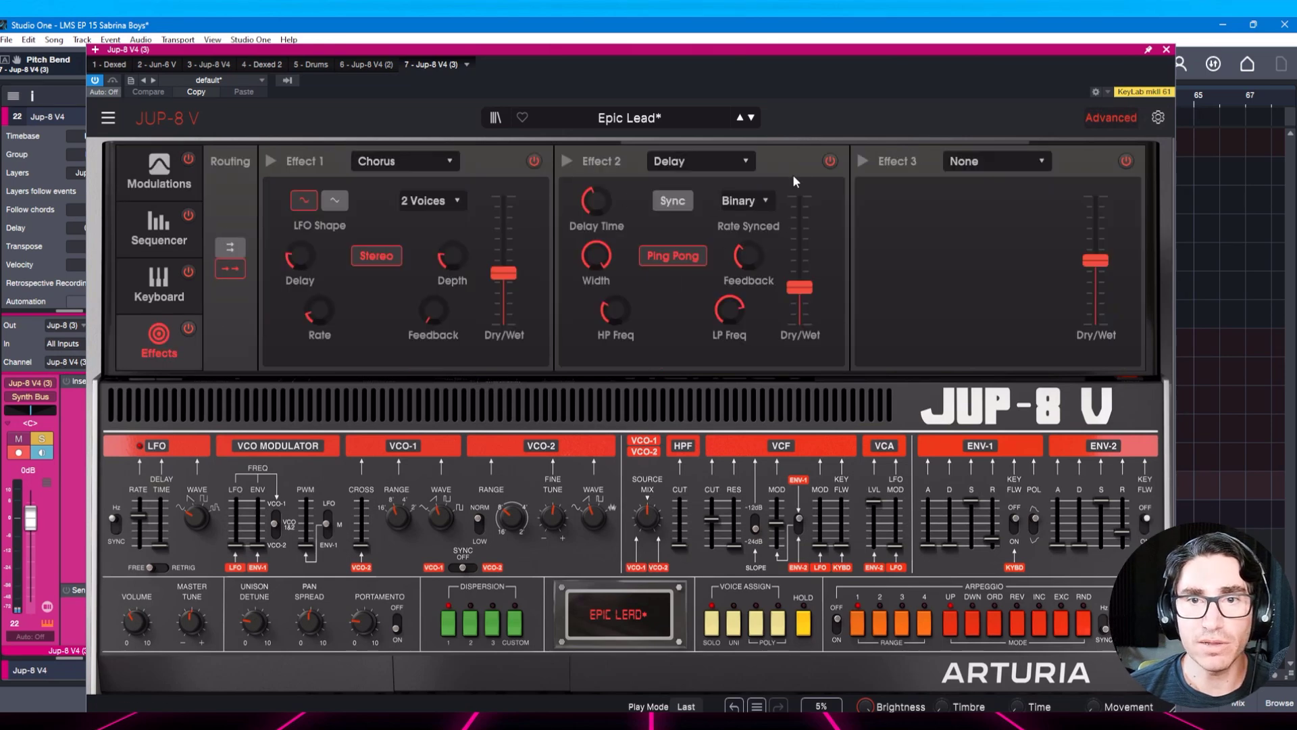
{"action": "left_click", "coordinate": [1113, 116]}
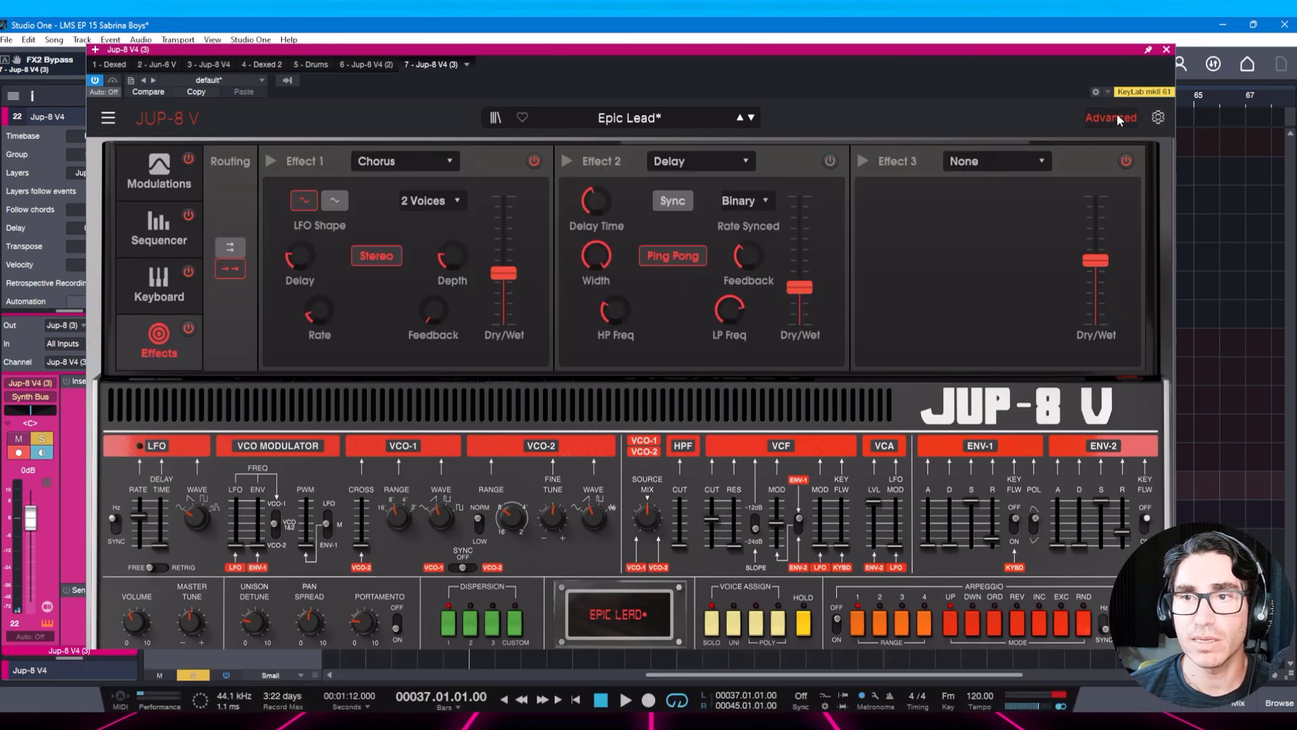
{"action": "key", "text": "space"}
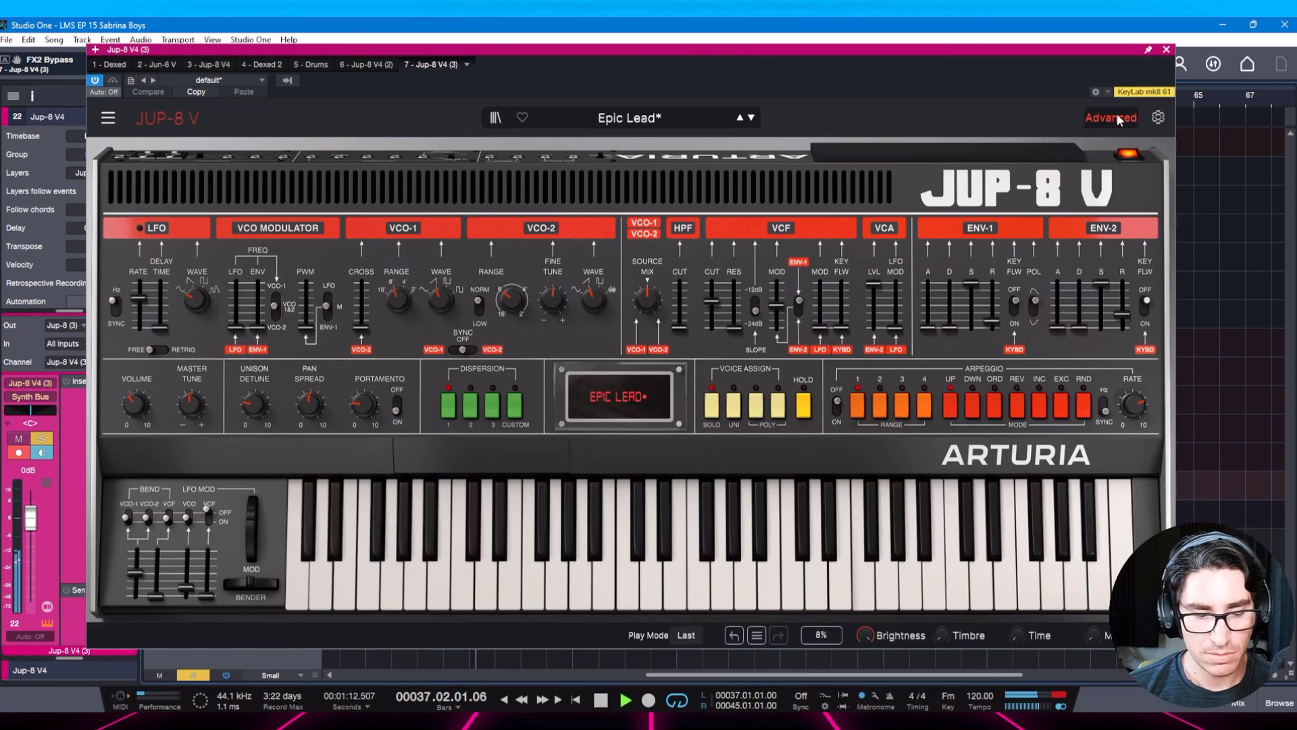
{"action": "key", "text": "Escape"}
Insert Replika XT 3 on the Jup-8 V4 channel with feedback at 51.5 % and mix at 62% / 38%.
{"action": "left_click", "coordinate": [130, 381]}
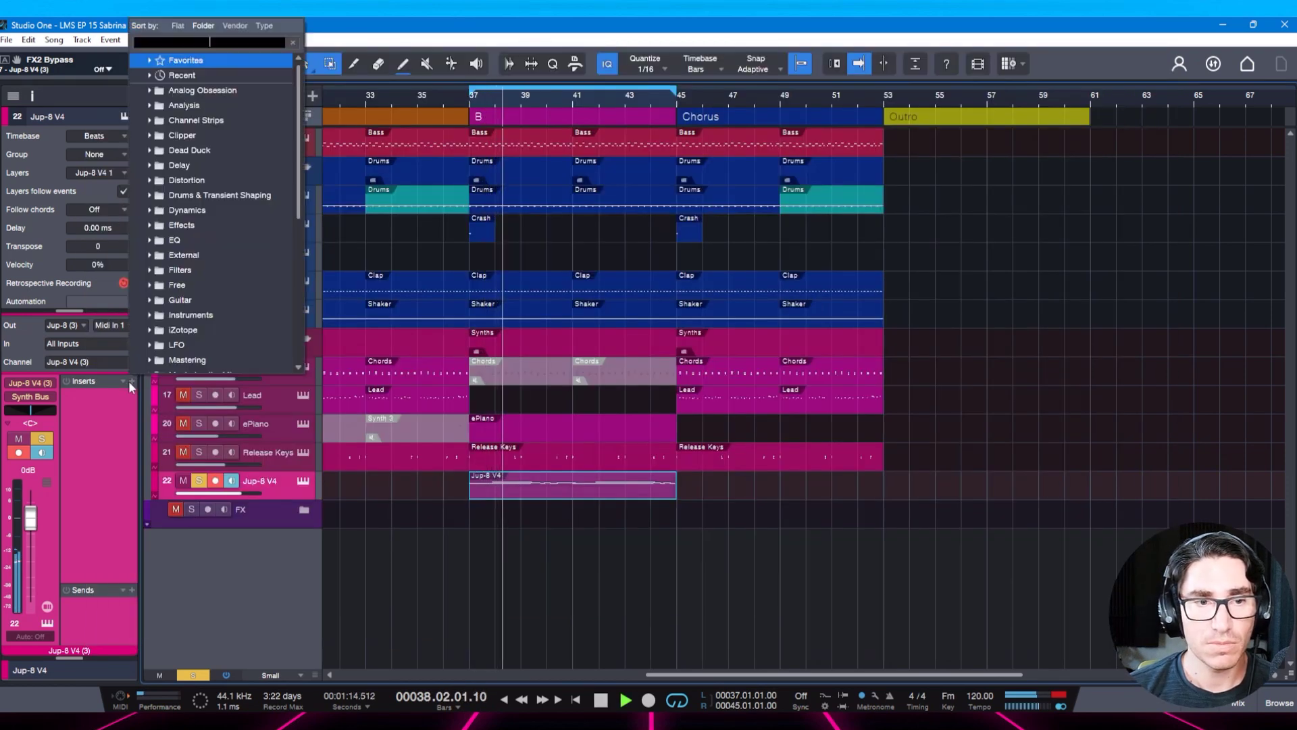
{"action": "type", "text": "repl"}
{"action": "key", "text": "Return"}
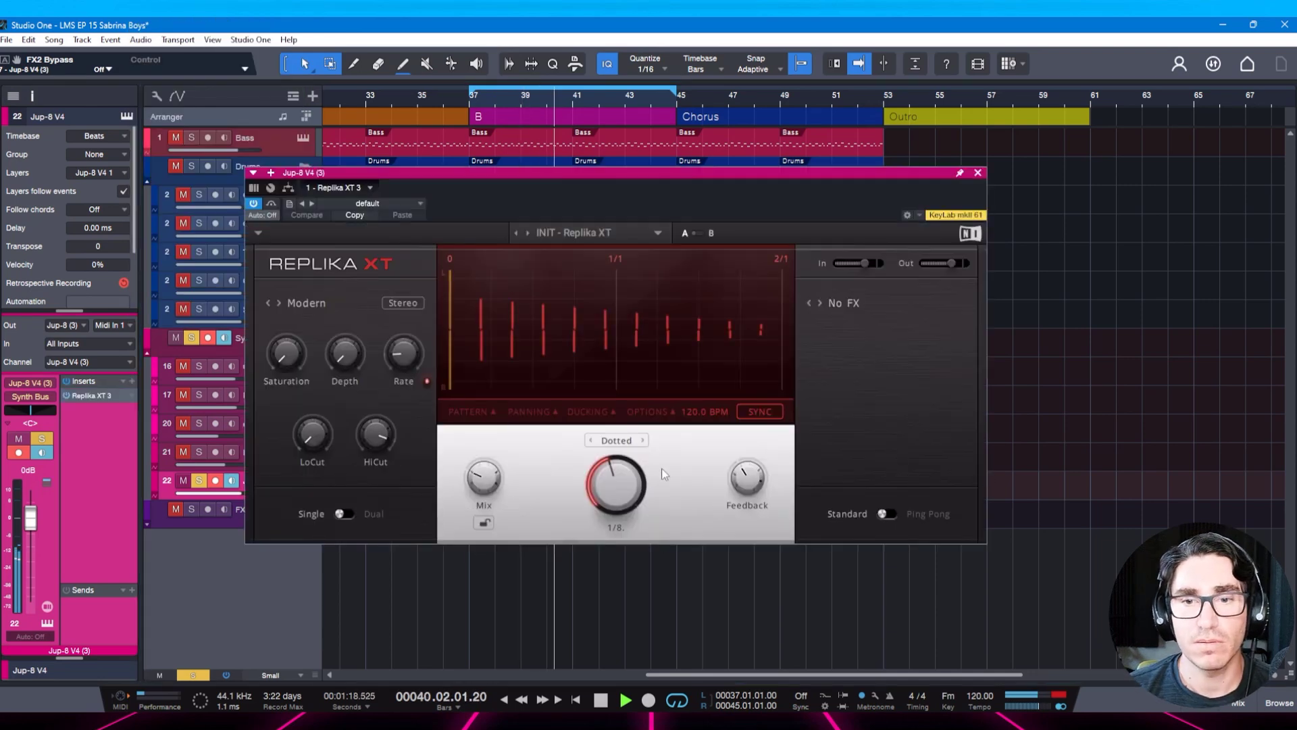
{"action": "left_click_drag", "start_coordinate": [747, 480], "coordinate": [748, 473]}
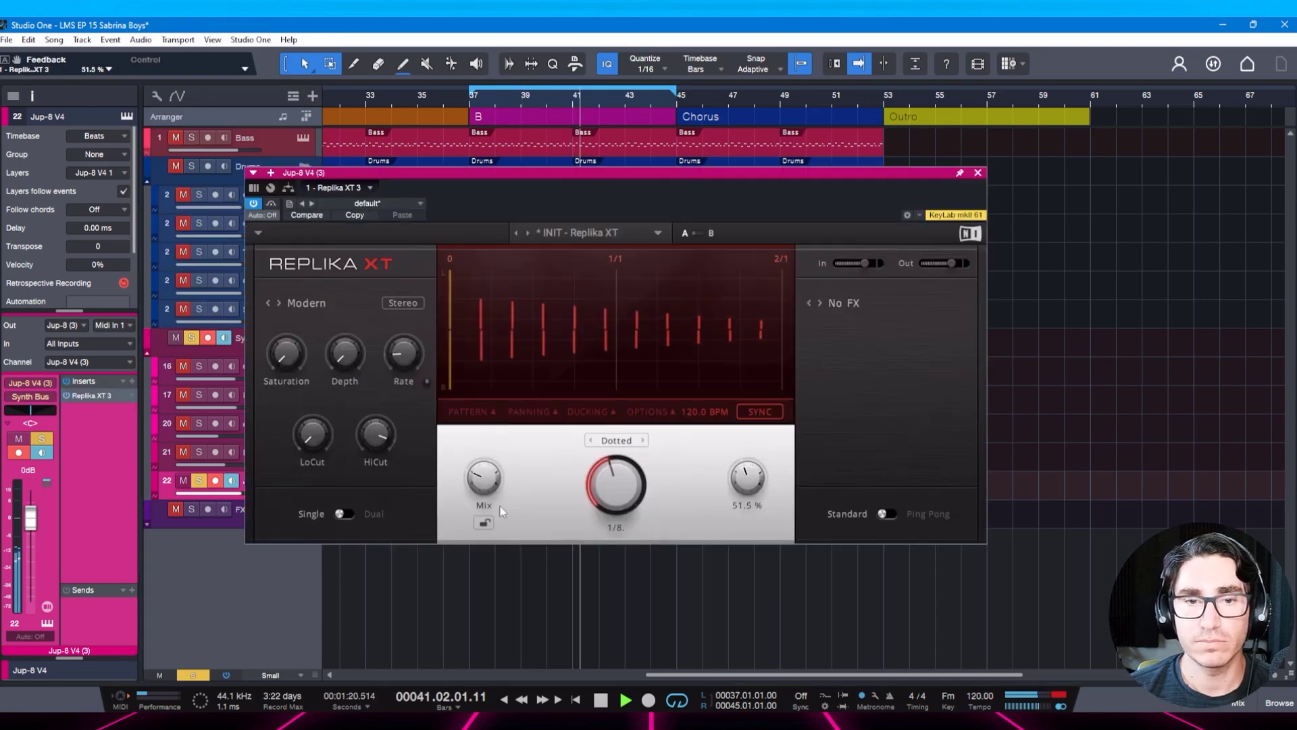
{"action": "left_click_drag", "start_coordinate": [484, 480], "coordinate": [484, 466]}
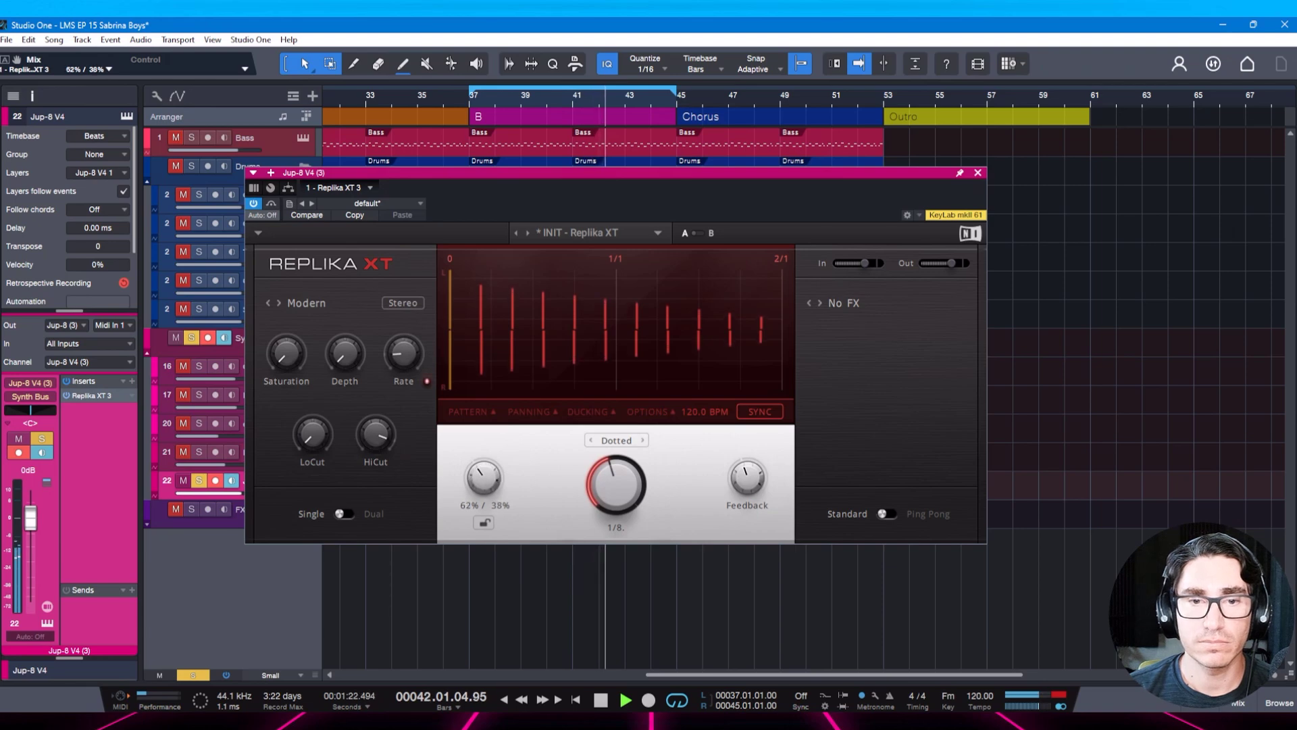
Lower Replika XT's HiCut, raise its LoCut to 295 Hz, save the song, and close the plug-in window.
{"action": "left_click_drag", "start_coordinate": [376, 434], "coordinate": [313, 417]}
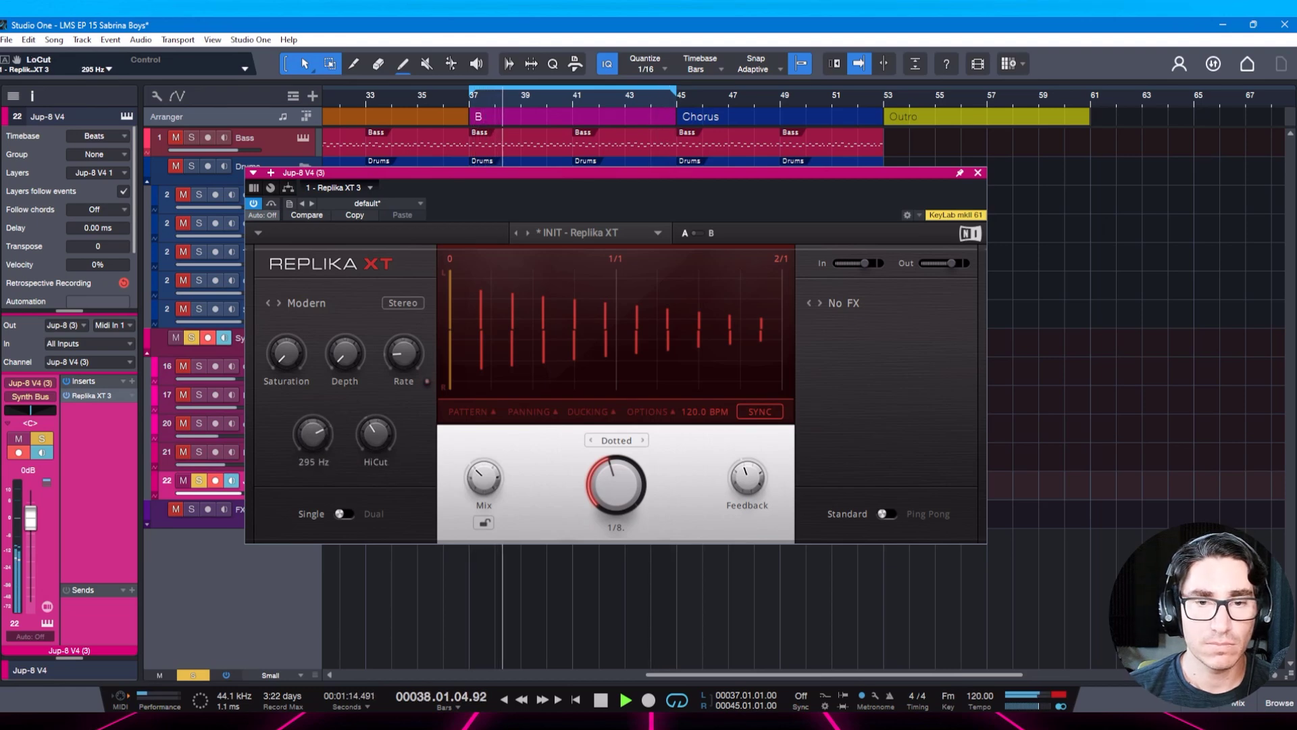
{"action": "key", "text": "ctrl+s"}
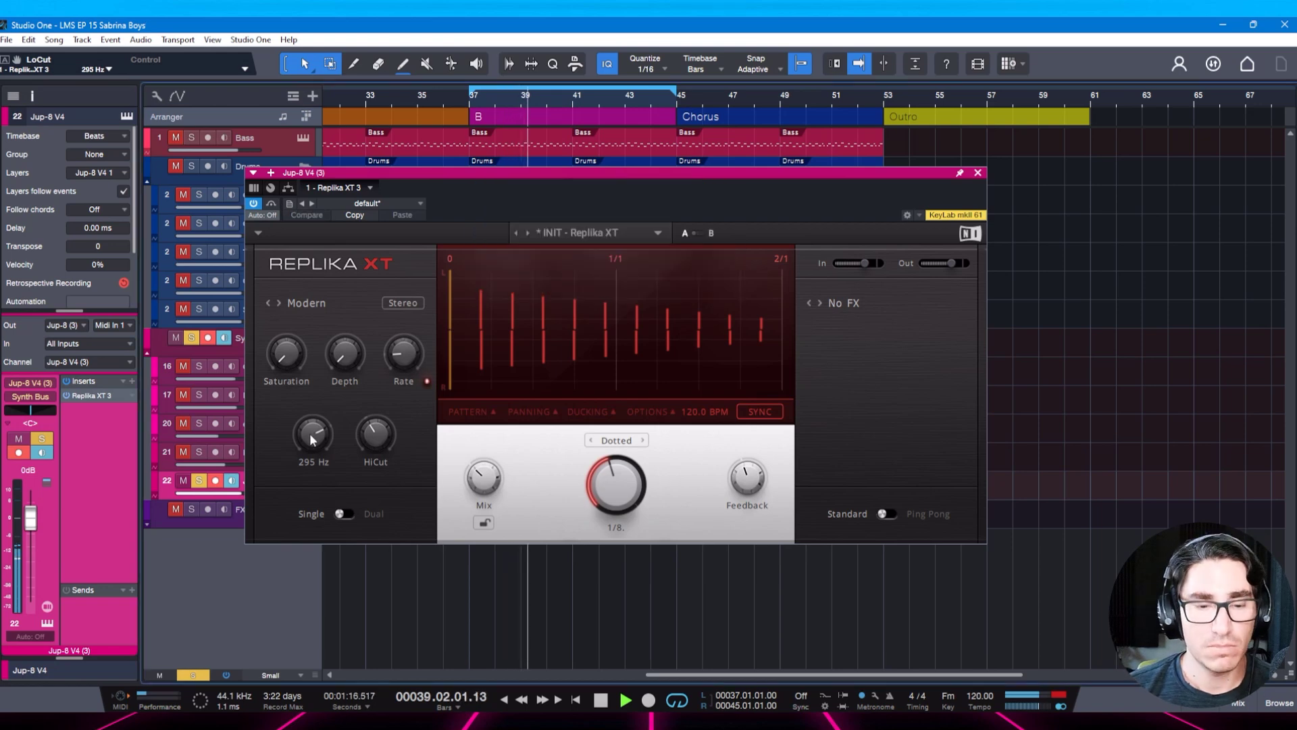
{"action": "key", "text": "Escape"}
{"action": "key", "text": "ctrl+s"}
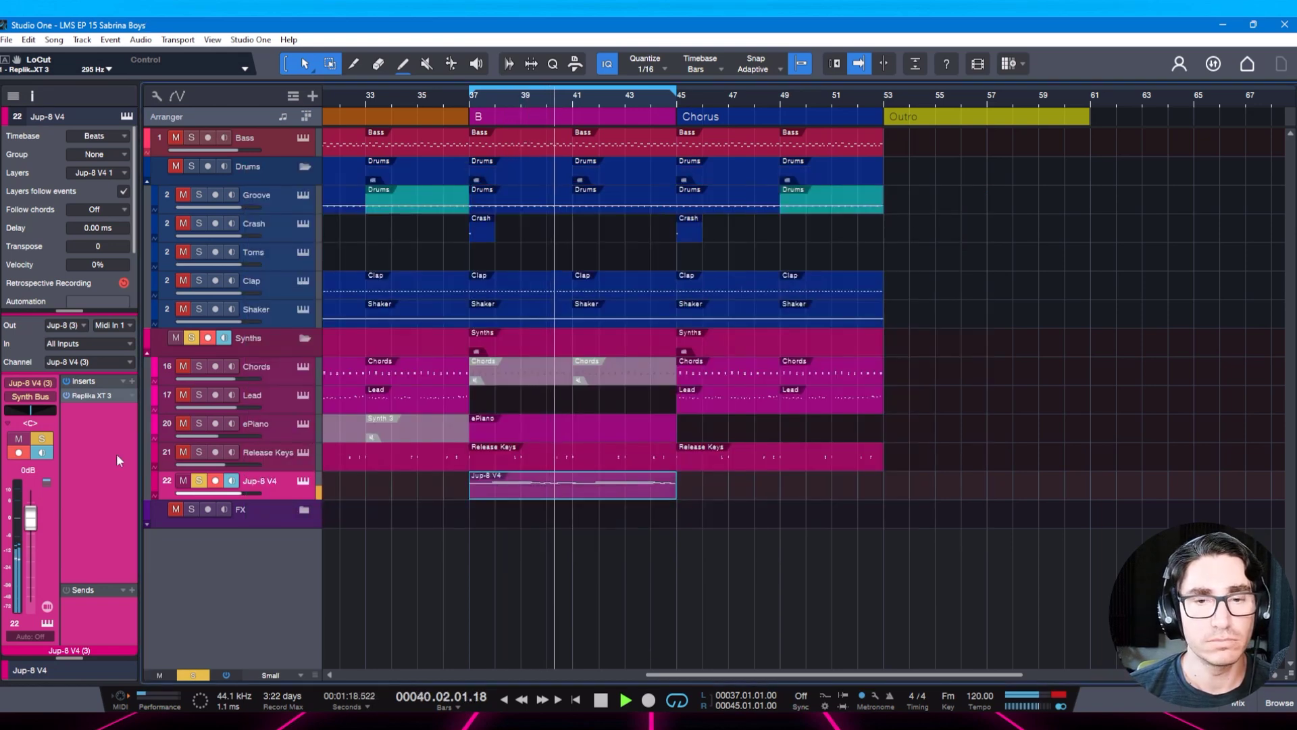
{"action": "key", "text": "space"}
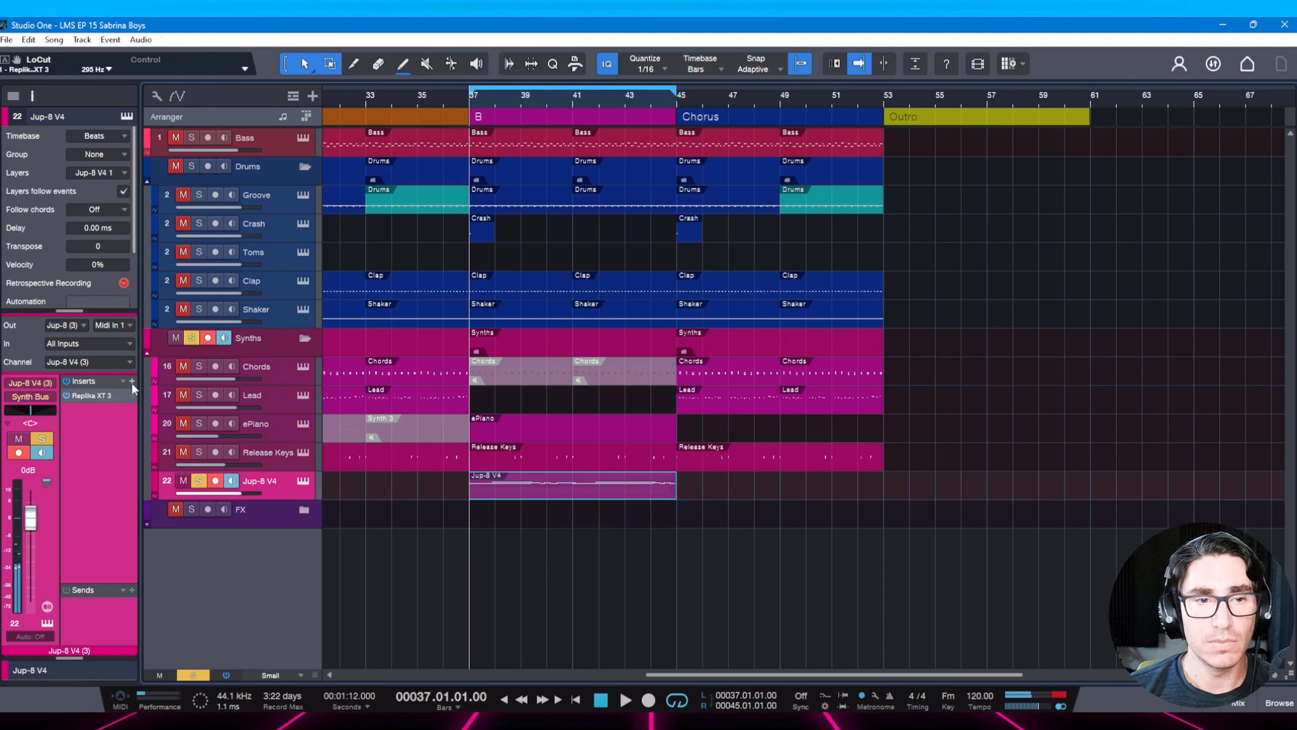
Insert Pro EQ on the Jup-8 V4 channel and set its low cut to 24dB/Oct at 507 Hz during playback.
{"action": "left_click", "coordinate": [131, 383]}
{"action": "type", "text": "pro"}
{"action": "key", "text": "Return"}
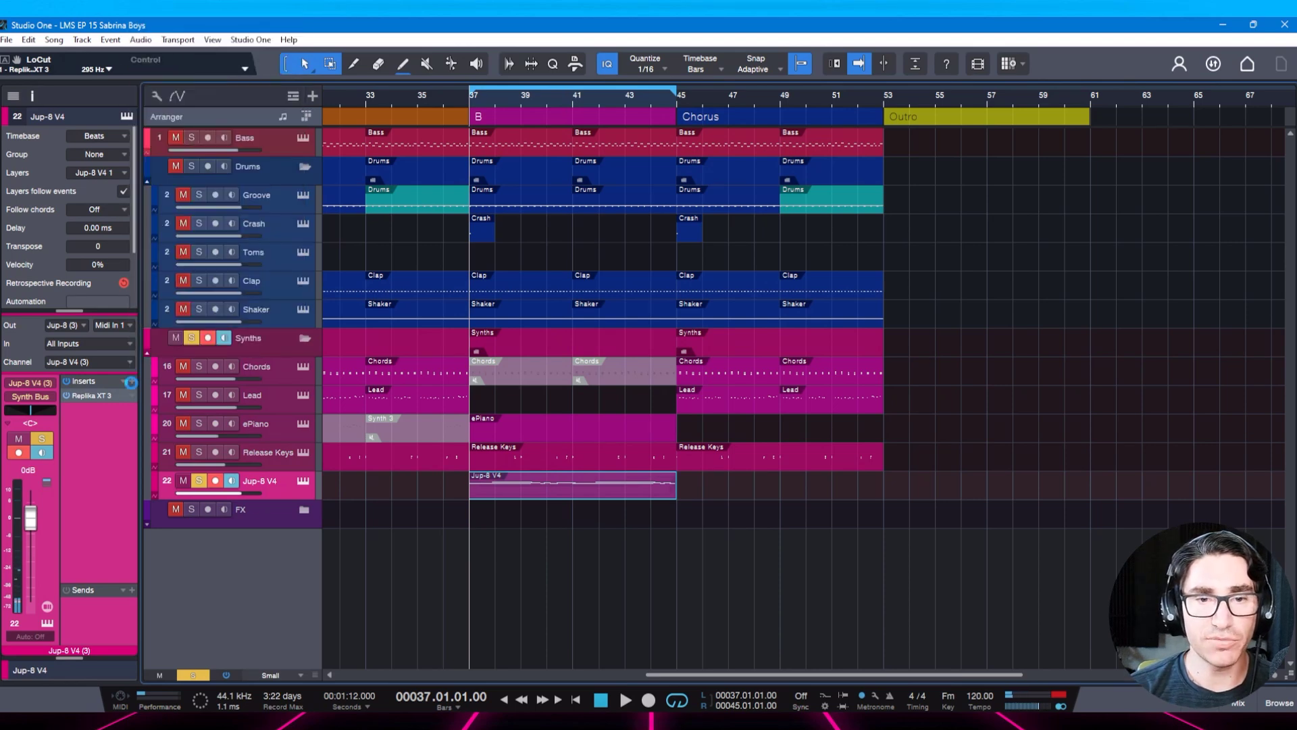
{"action": "key", "text": "space"}
{"action": "left_click", "coordinate": [358, 530]}
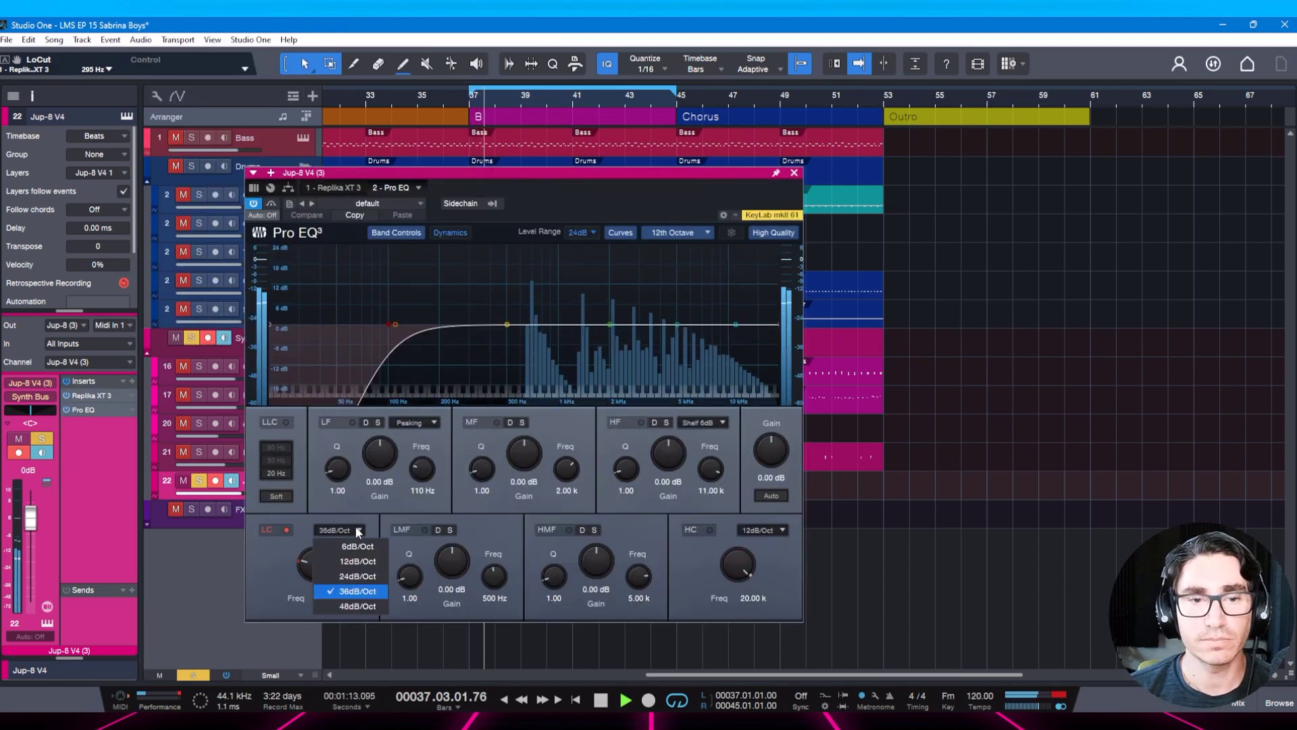
{"action": "left_click", "coordinate": [357, 576]}
{"action": "left_click_drag", "start_coordinate": [331, 562], "coordinate": [326, 537]}
{"action": "key", "text": "space"}
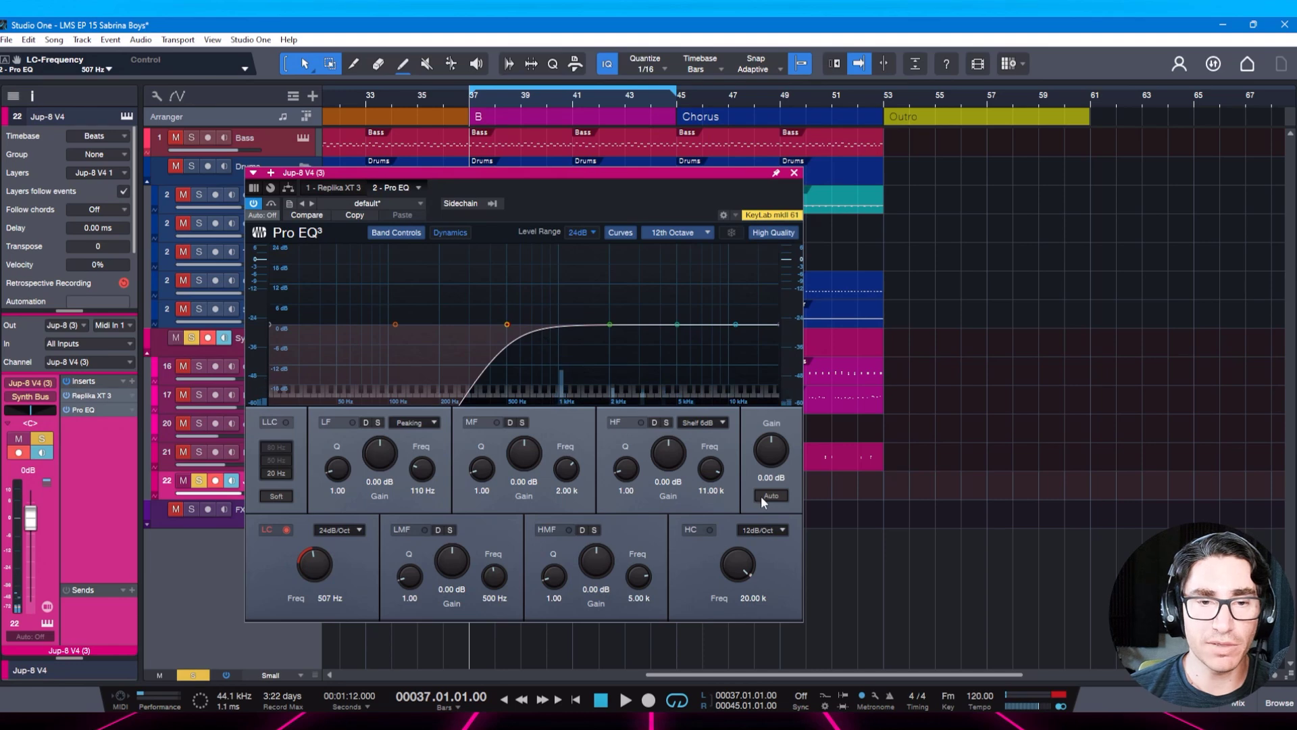
Enable Pro EQ's high cut with a 24dB/Oct slope and lower its frequency to about 8.15 kHz during playback.
{"action": "left_click", "coordinate": [709, 531]}
{"action": "left_click", "coordinate": [757, 529]}
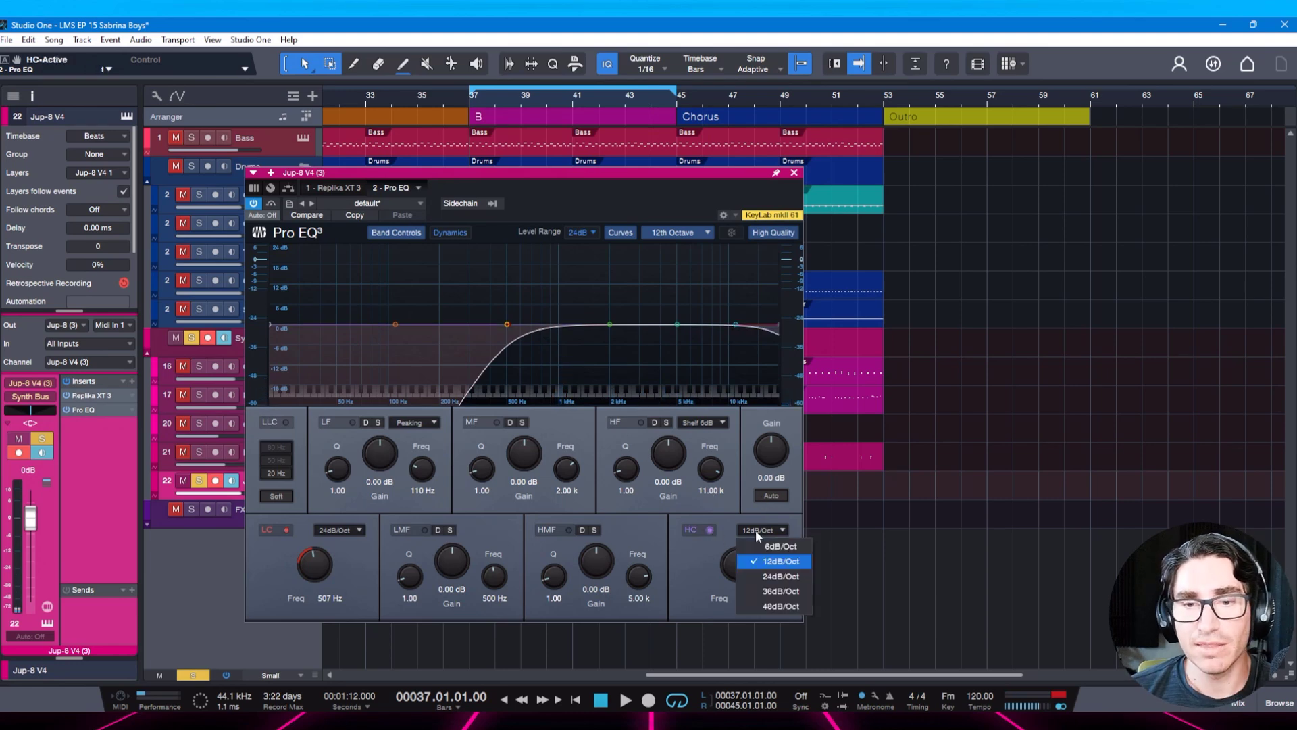
{"action": "left_click", "coordinate": [758, 576]}
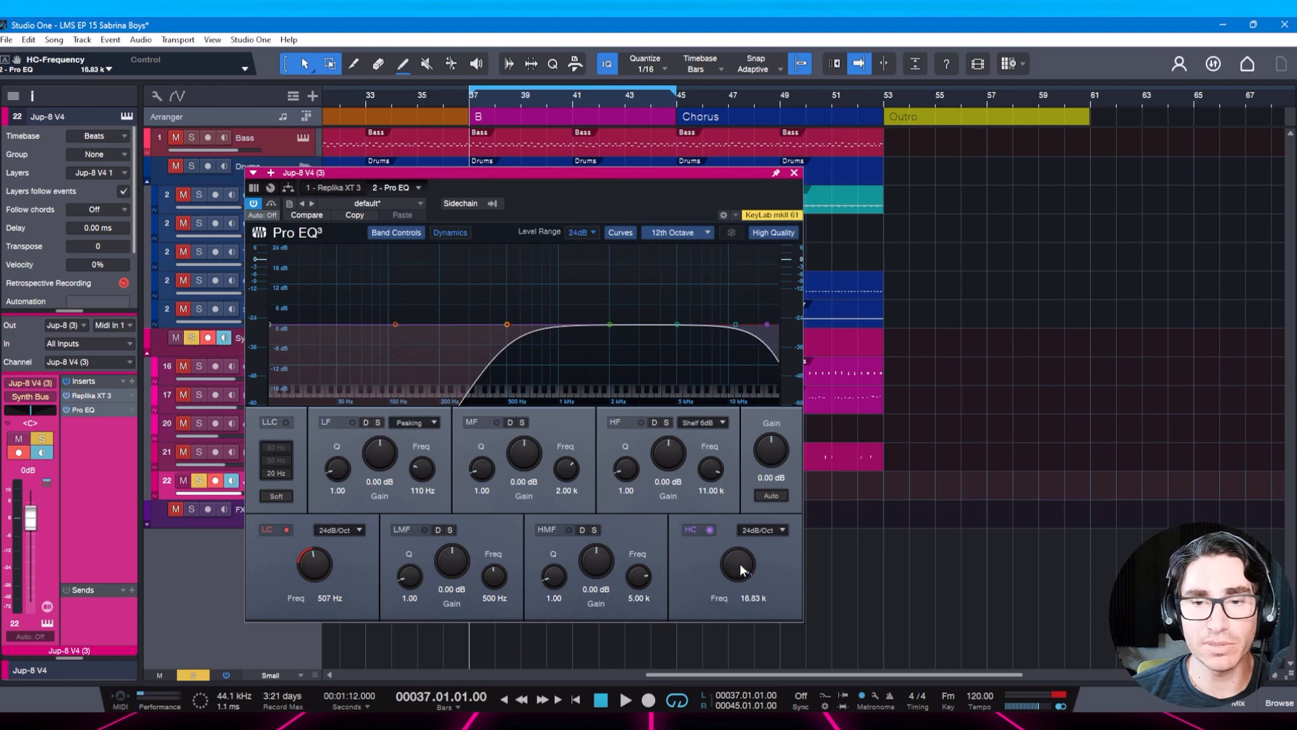
{"action": "key", "text": "space"}
{"action": "mouse_move", "coordinate": [741, 569]}
{"action": "left_mouse_down"}
{"action": "mouse_move", "coordinate": [739, 592]}
{"action": "mouse_move", "coordinate": [741, 577]}
{"action": "left_mouse_up"}
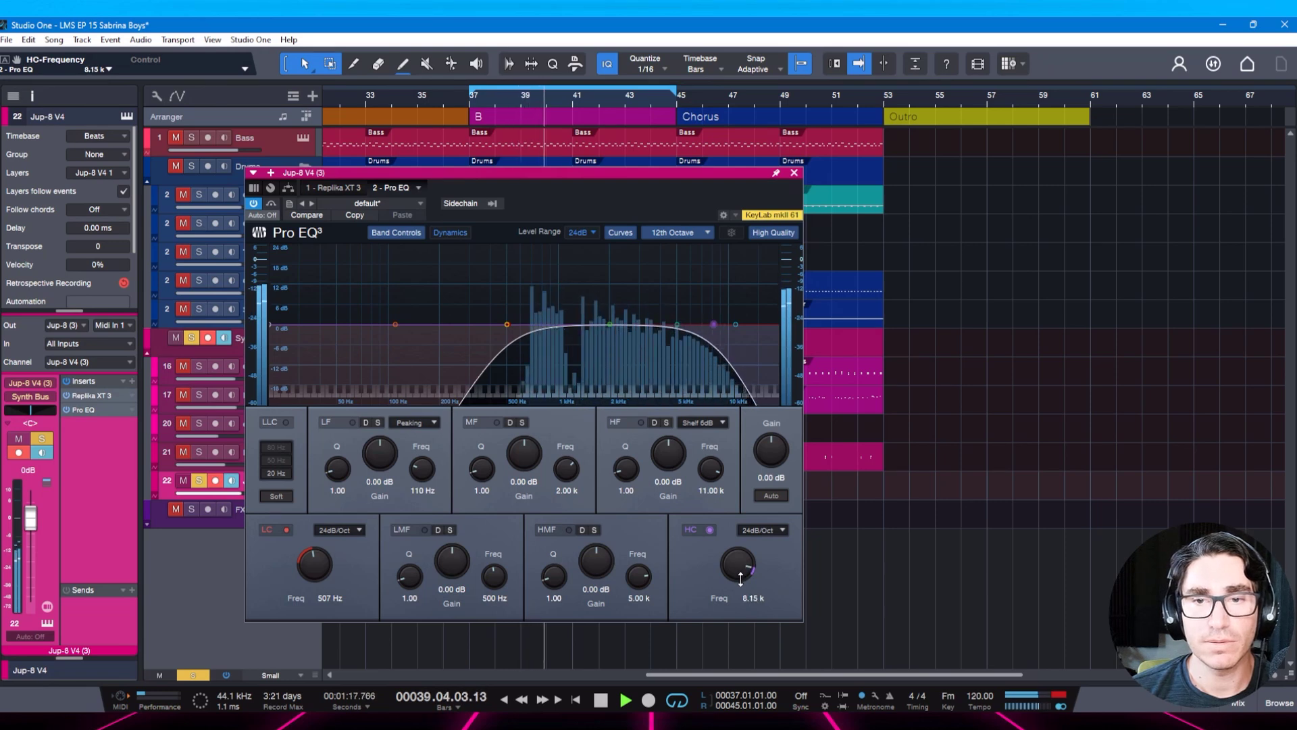
Compare the soloed Jup-8 V4 lead with Pro EQ's high cut off and on, ending with it enabled, and save the song.
{"action": "left_click", "coordinate": [709, 529]}
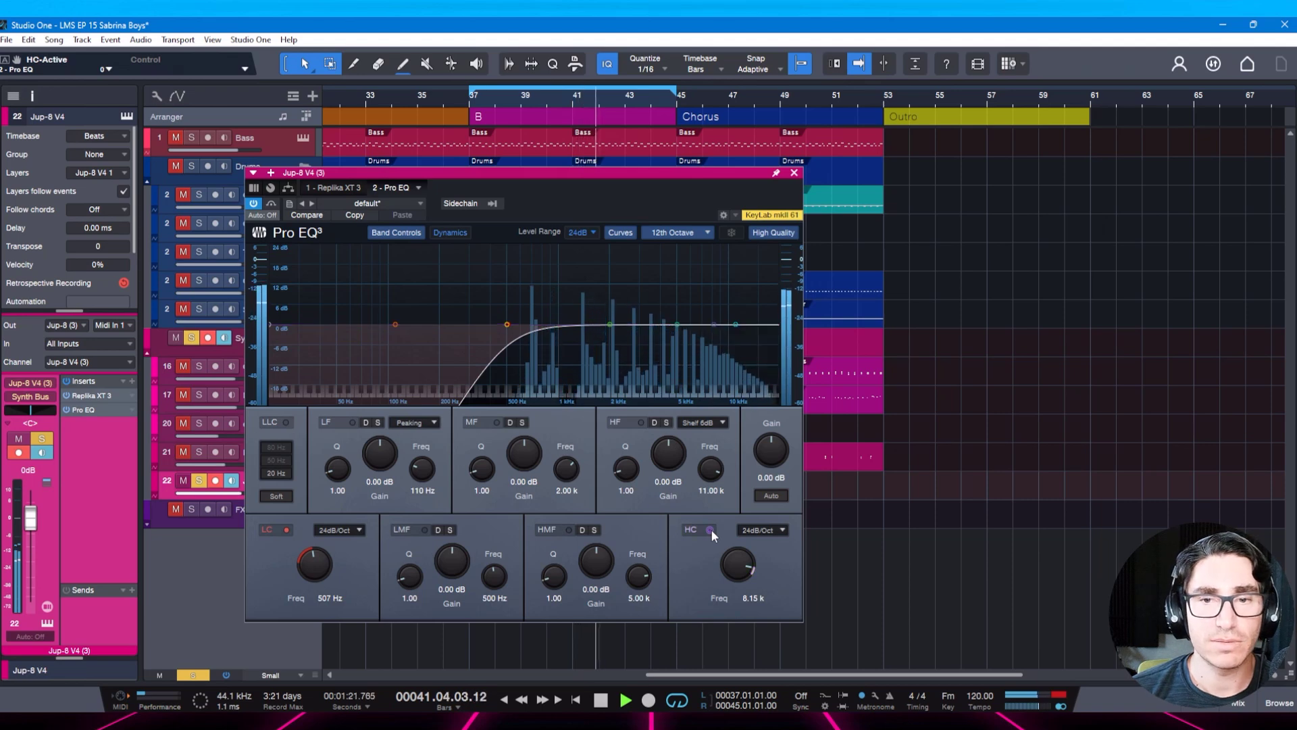
{"action": "left_click", "coordinate": [710, 529]}
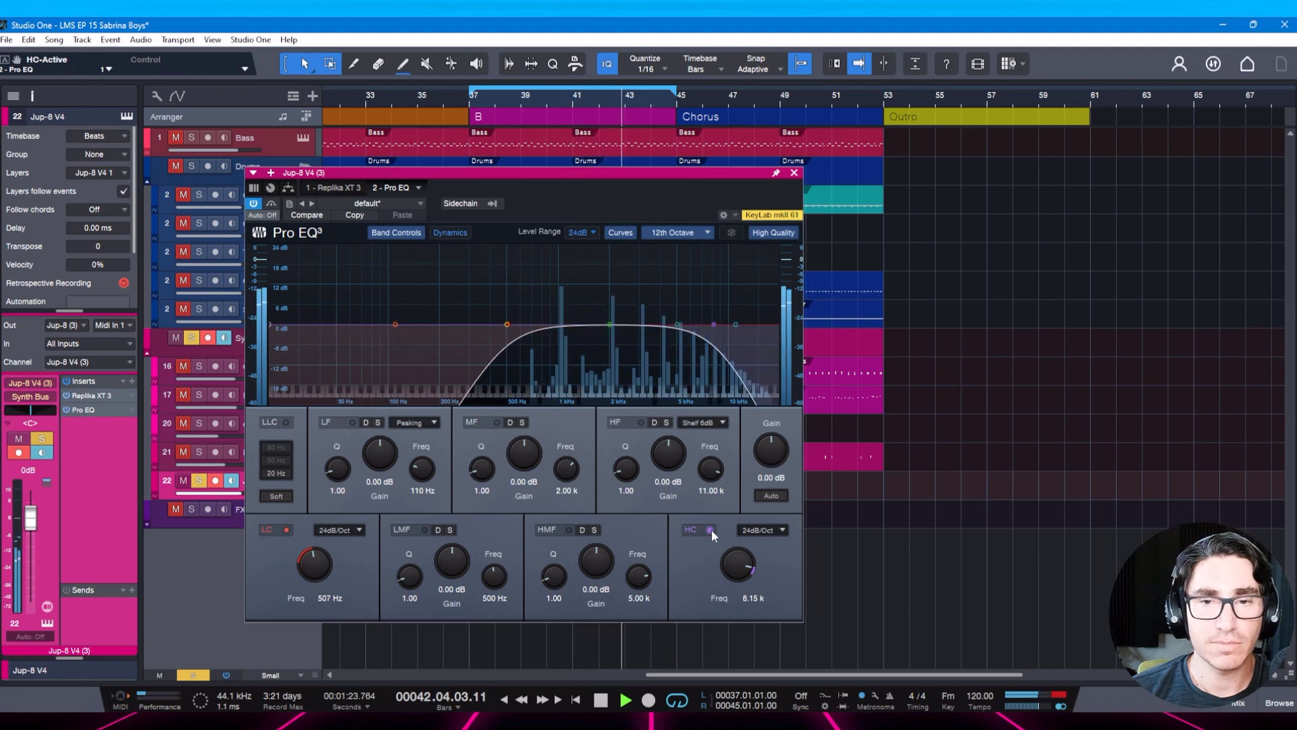
{"action": "key", "text": "space"}
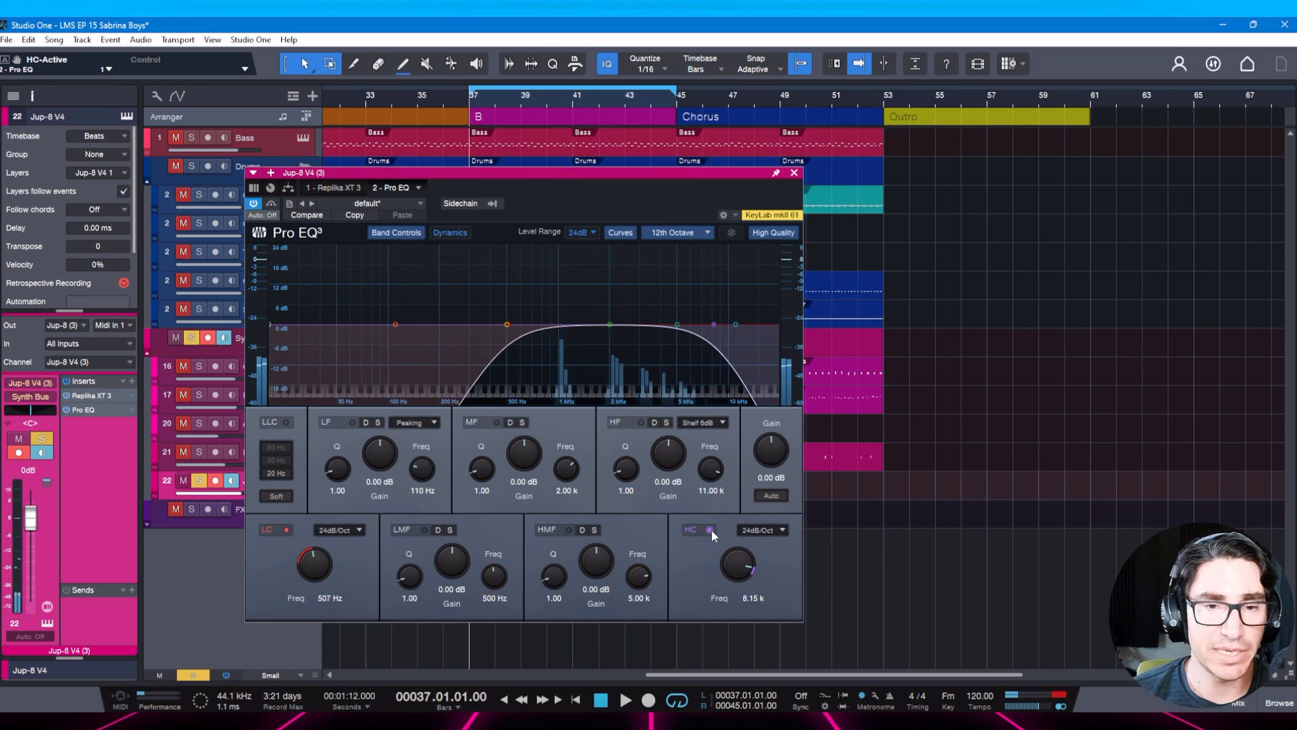
{"action": "key", "text": "ctrl+s"}
Unsolo the Jup-8 V4 track, compare Pro EQ's high cut off and on in the full mix, and save with it enabled.
{"action": "key", "text": "s"}
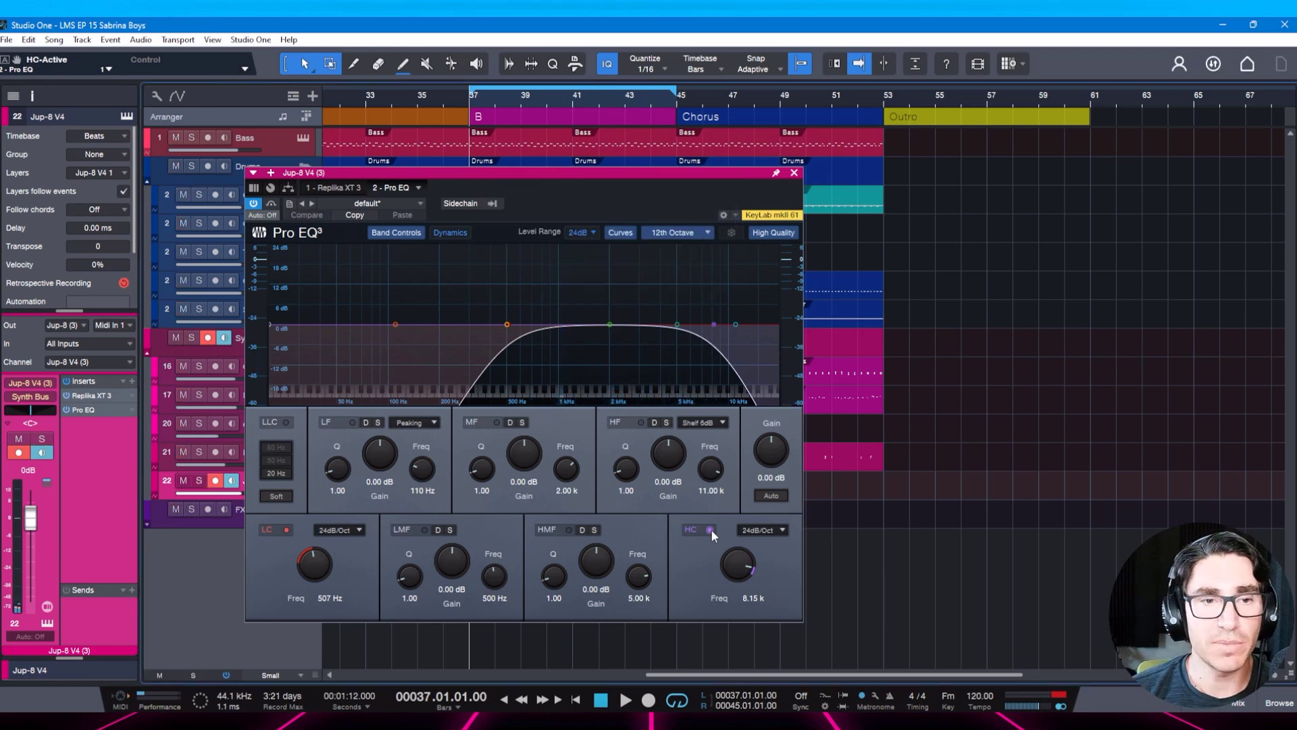
{"action": "key", "text": "space"}
{"action": "left_click", "coordinate": [711, 529]}
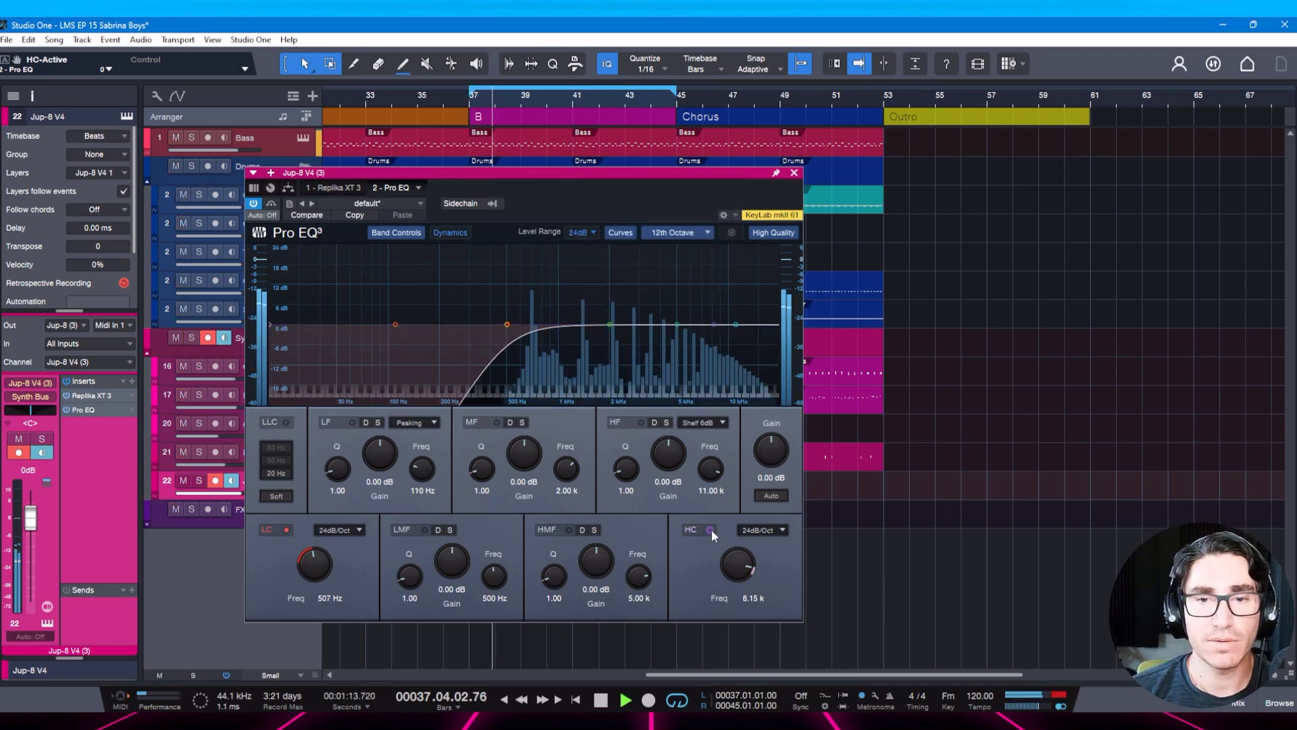
{"action": "left_click", "coordinate": [711, 529]}
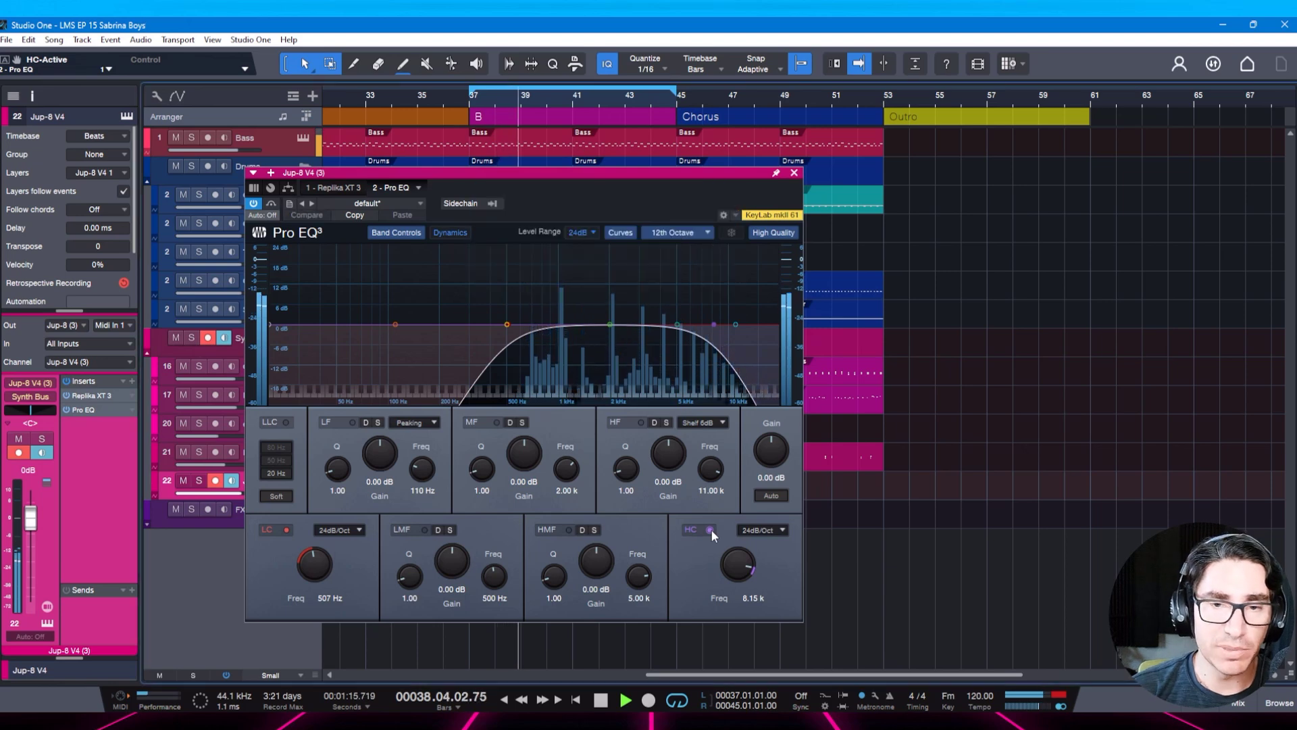
{"action": "key", "text": "Escape"}
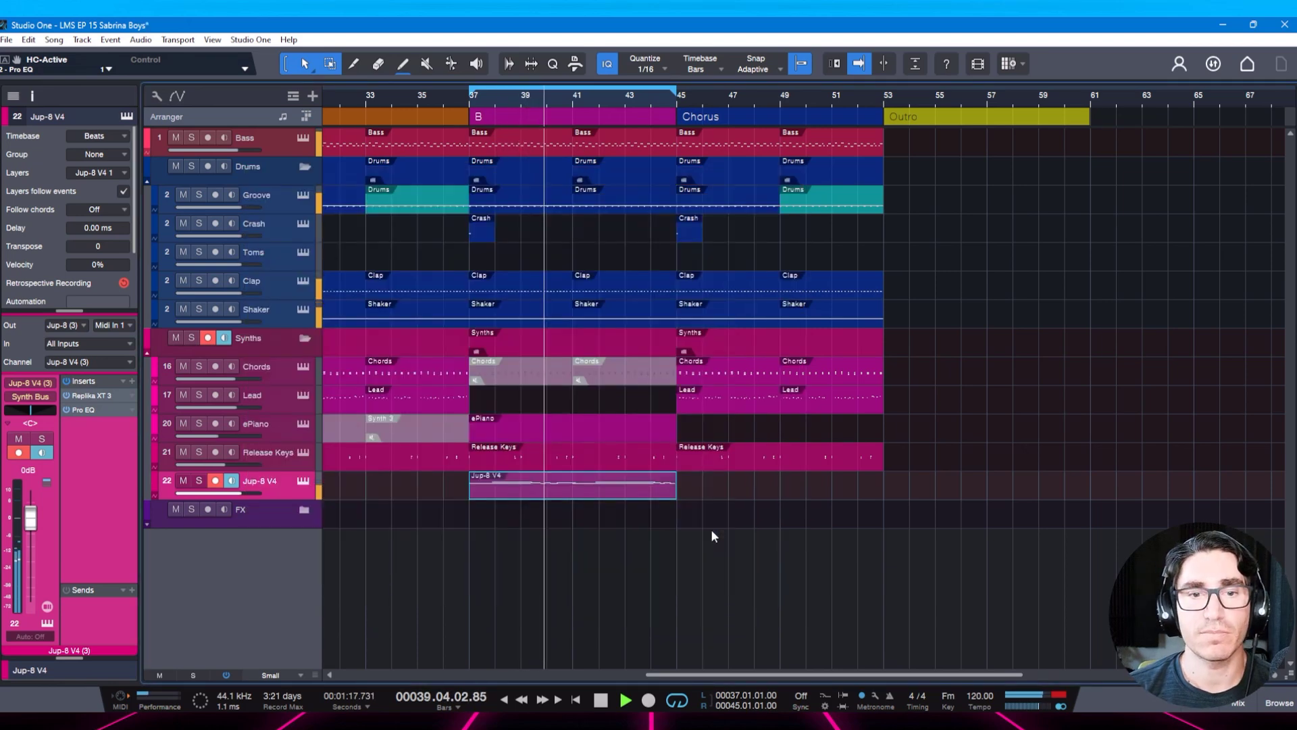
{"action": "key", "text": "ctrl+s"}
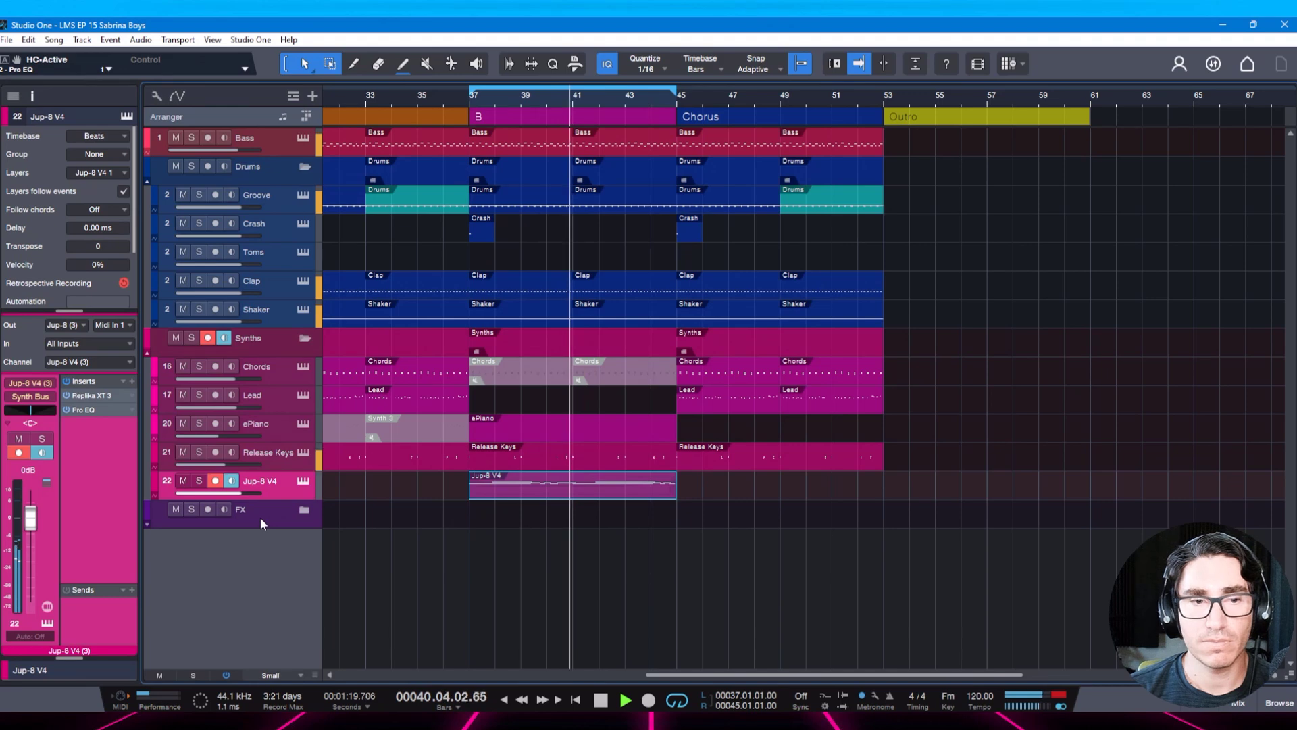
Stop playback and insert the Glow plug-in after Pro EQ on the Jup-8 V4 channel, repositioning its window.
{"action": "key", "text": "space"}
{"action": "left_click", "coordinate": [133, 380]}
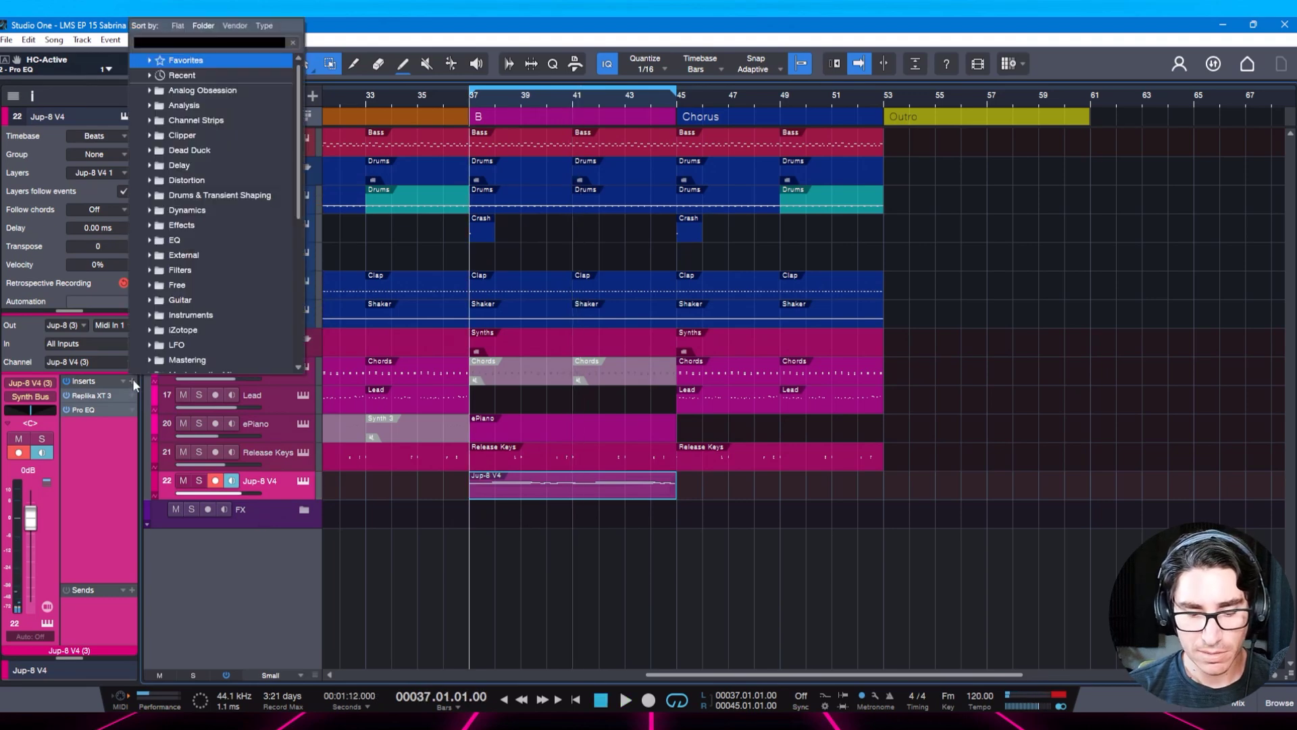
{"action": "type", "text": "glow"}
{"action": "key", "text": "Return"}
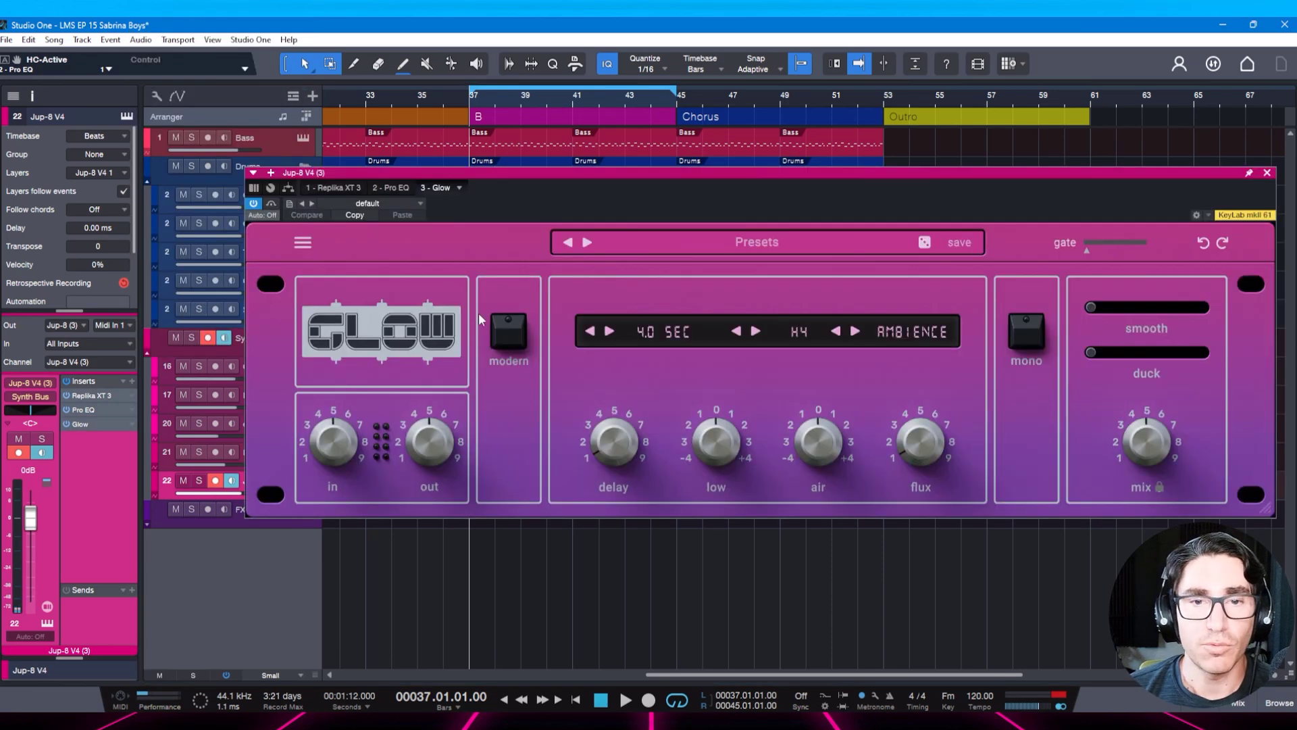
{"action": "left_click_drag", "start_coordinate": [791, 172], "coordinate": [675, 150]}
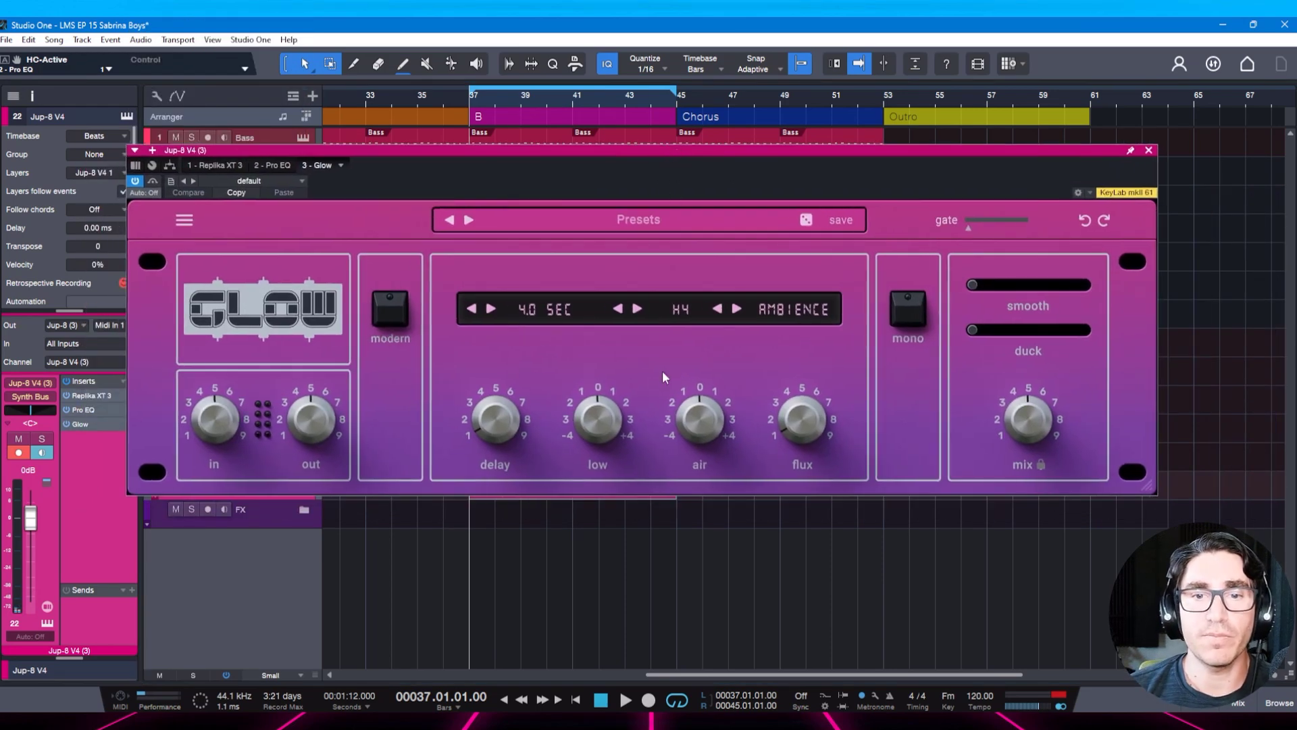
{"action": "left_click", "coordinate": [633, 221]}
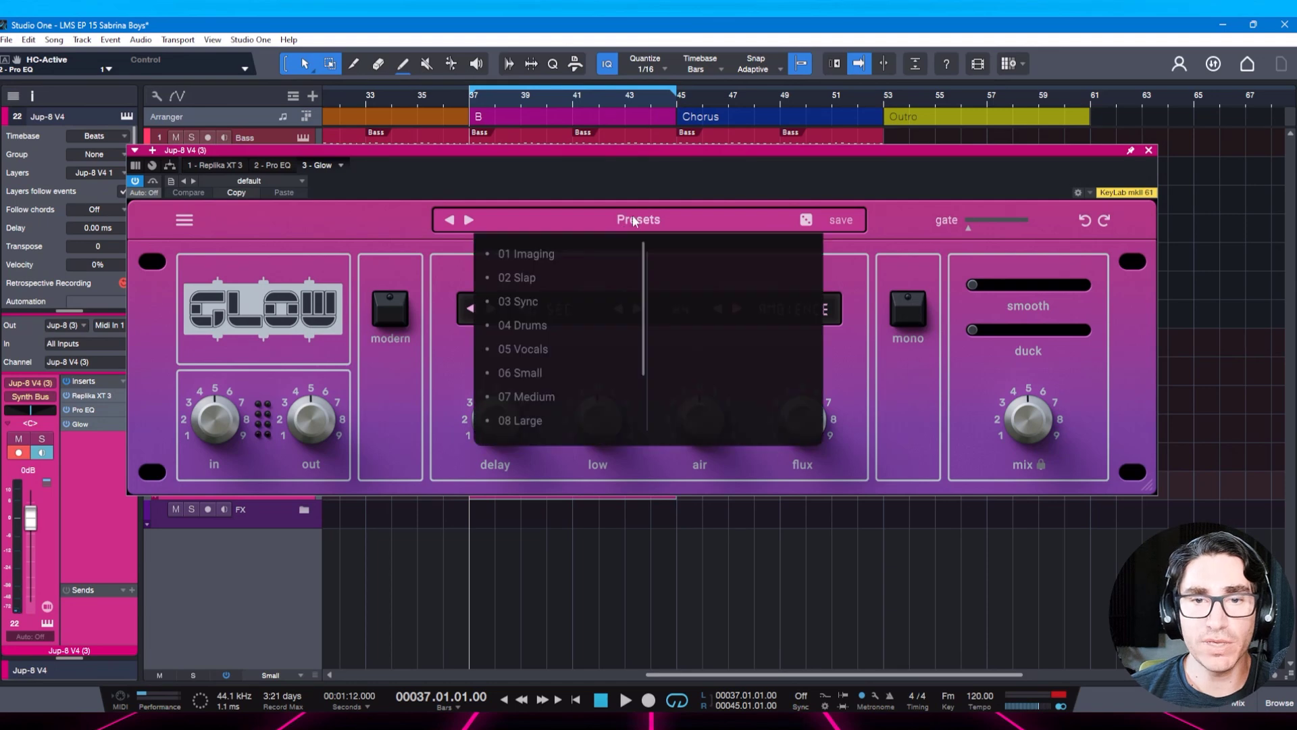
{"action": "scroll", "coordinate": [579, 358], "scroll_direction": "down", "scroll_amount": 3}
{"action": "scroll", "coordinate": [588, 416], "scroll_direction": "up", "scroll_amount": 3}
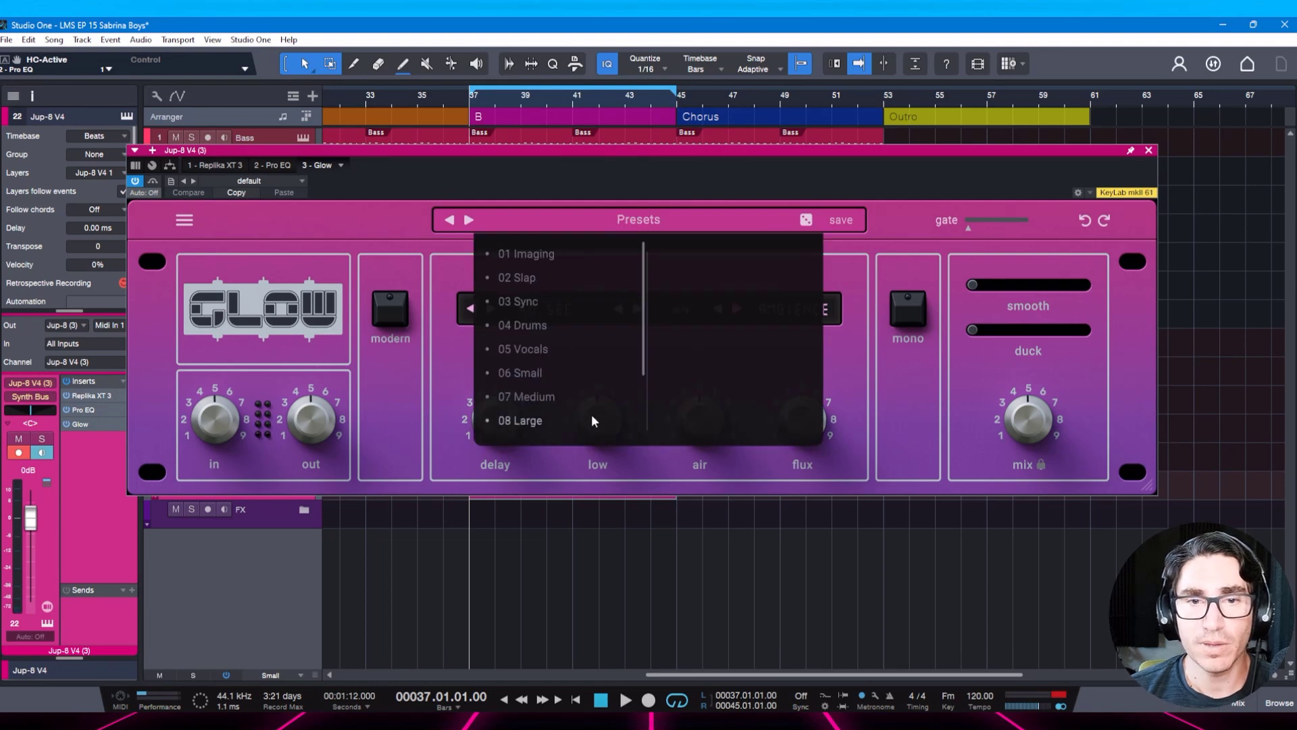
{"action": "left_click", "coordinate": [891, 221]}
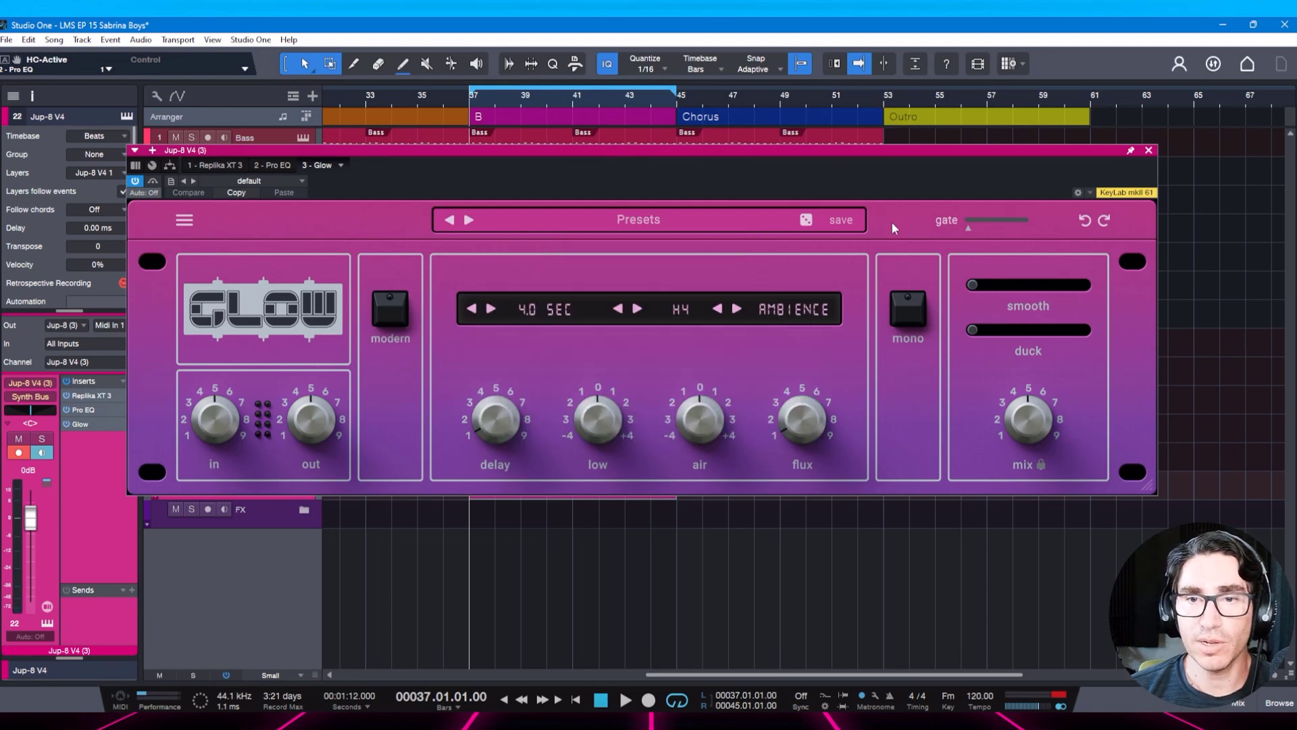
Switch the Glow reverb to the Hall A1 algorithm and lower its mix to about 0.3 %.
{"action": "left_click", "coordinate": [791, 309]}
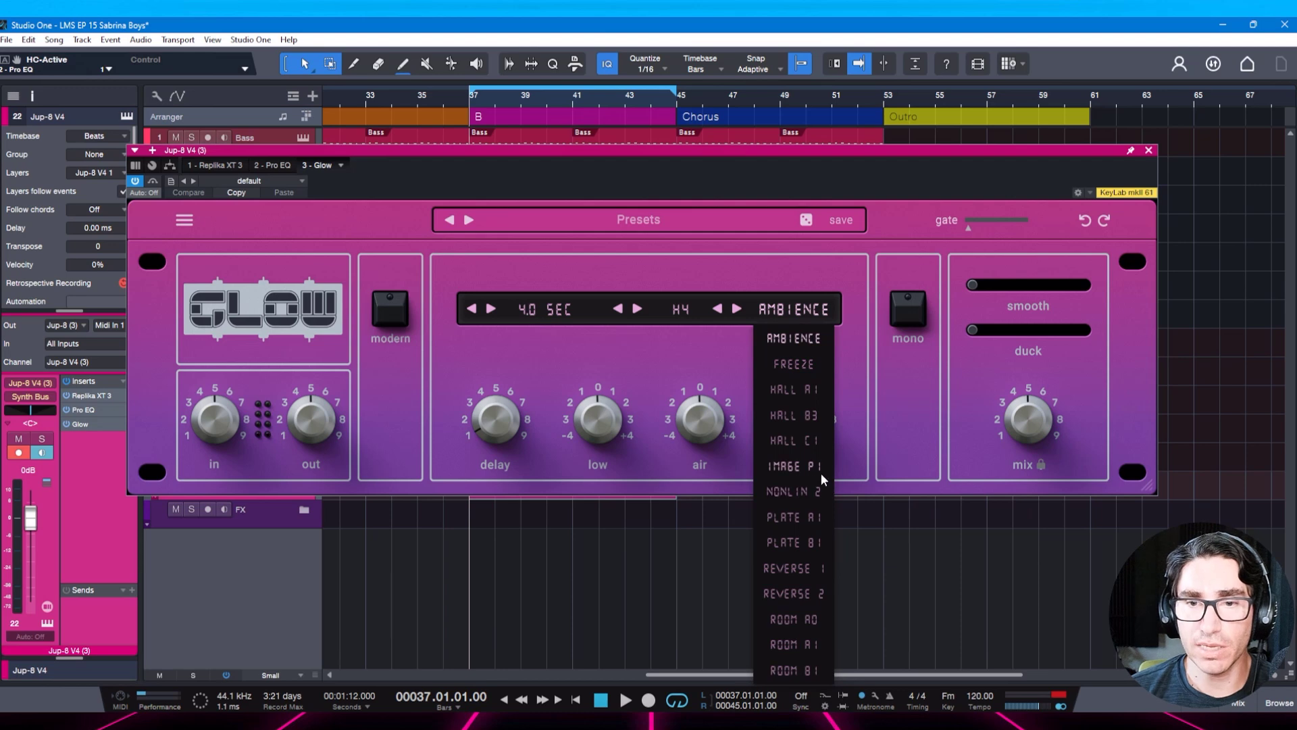
{"action": "left_click", "coordinate": [794, 390]}
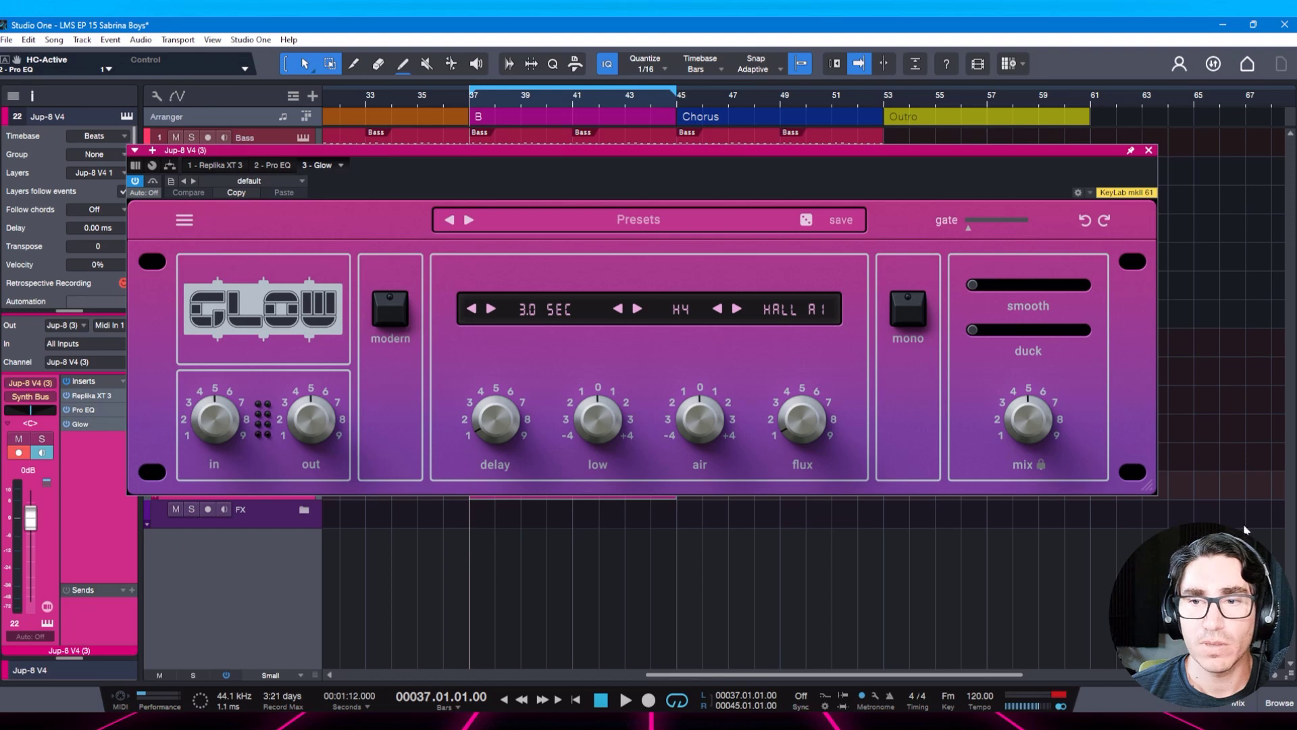
{"action": "left_click_drag", "start_coordinate": [1041, 422], "coordinate": [1041, 486]}
During loop playback, adjust Glow's flux, set its delay to about 43 ms, and close the plug-in window.
{"action": "key", "text": "space"}
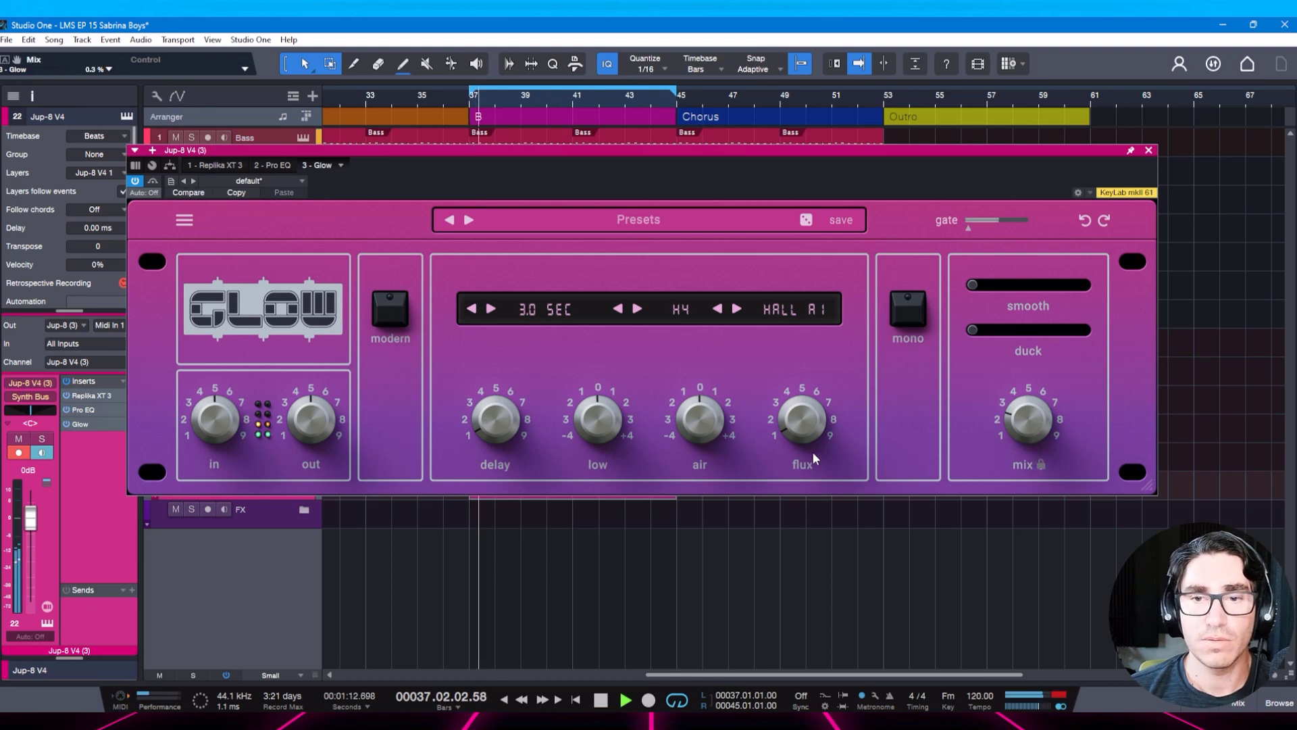
{"action": "left_click_drag", "start_coordinate": [795, 440], "coordinate": [812, 333]}
{"action": "left_click_drag", "start_coordinate": [495, 418], "coordinate": [494, 330]}
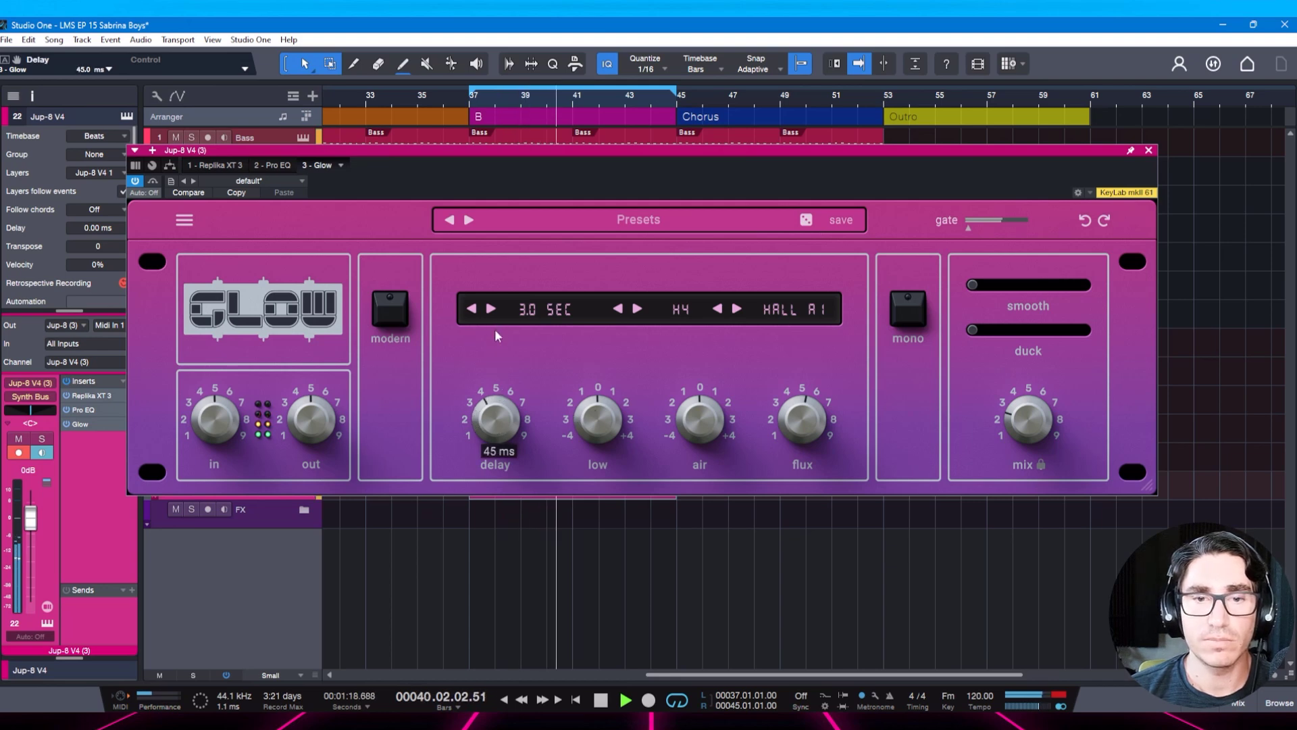
{"action": "left_click", "coordinate": [682, 310]}
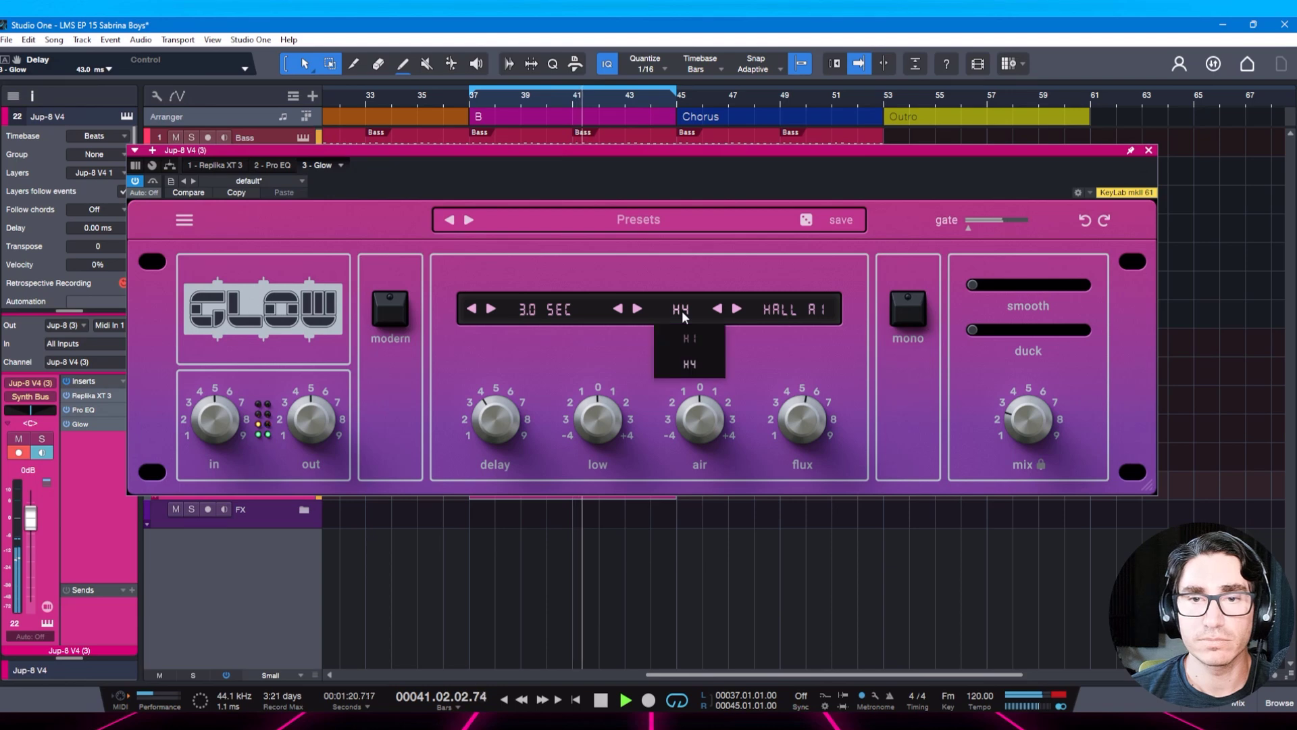
{"action": "left_click", "coordinate": [731, 352]}
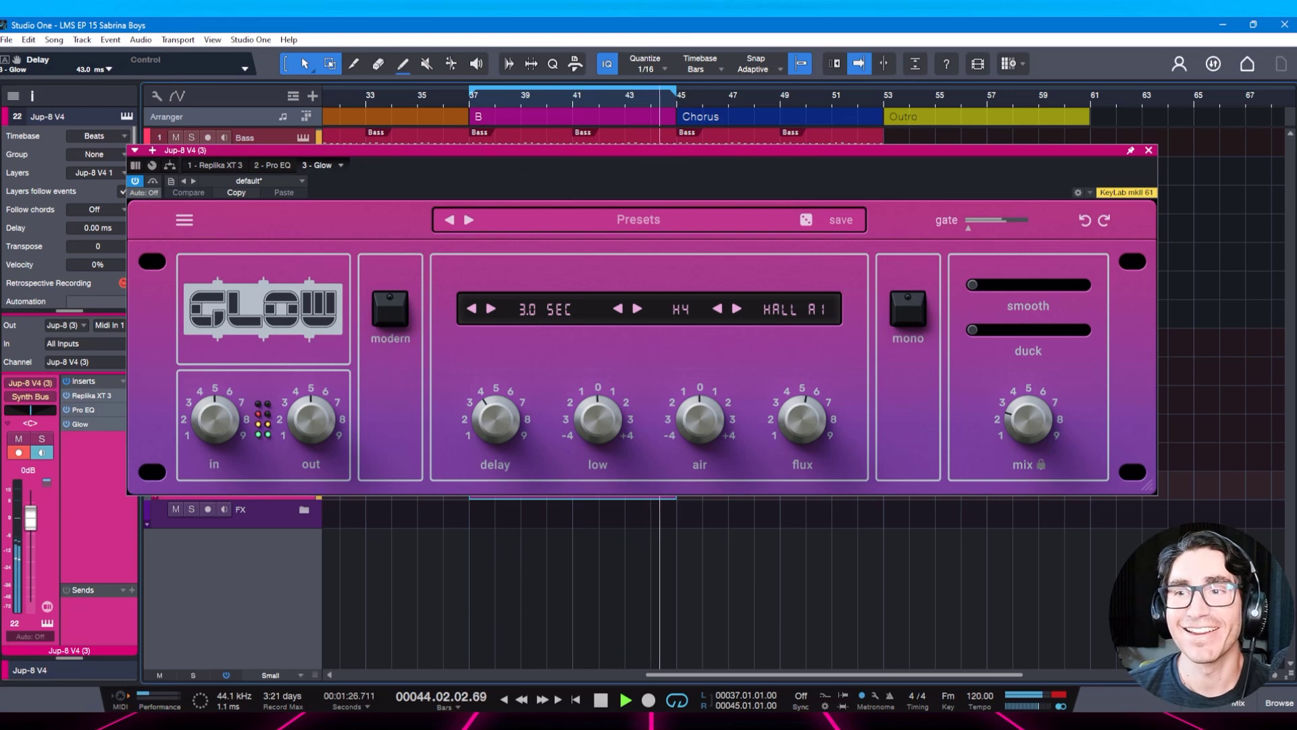
{"action": "key", "text": "space"}
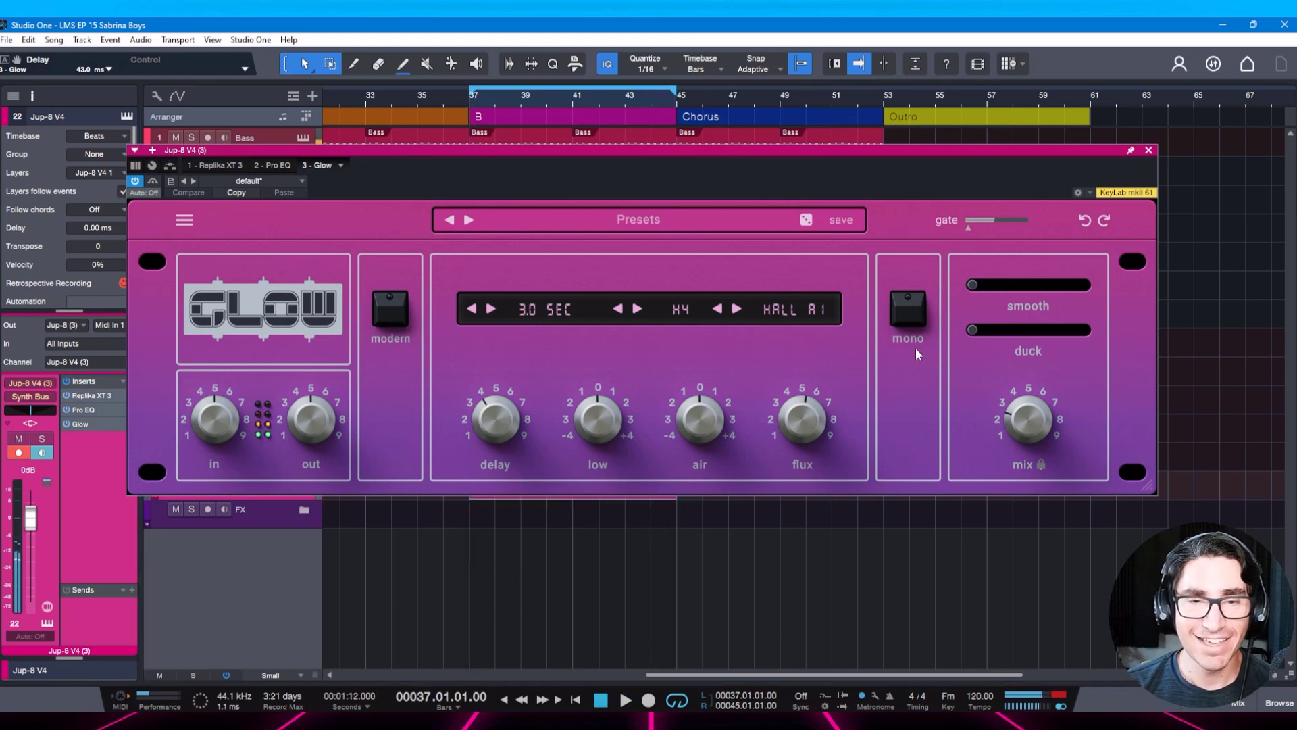
{"action": "key", "text": "Escape"}
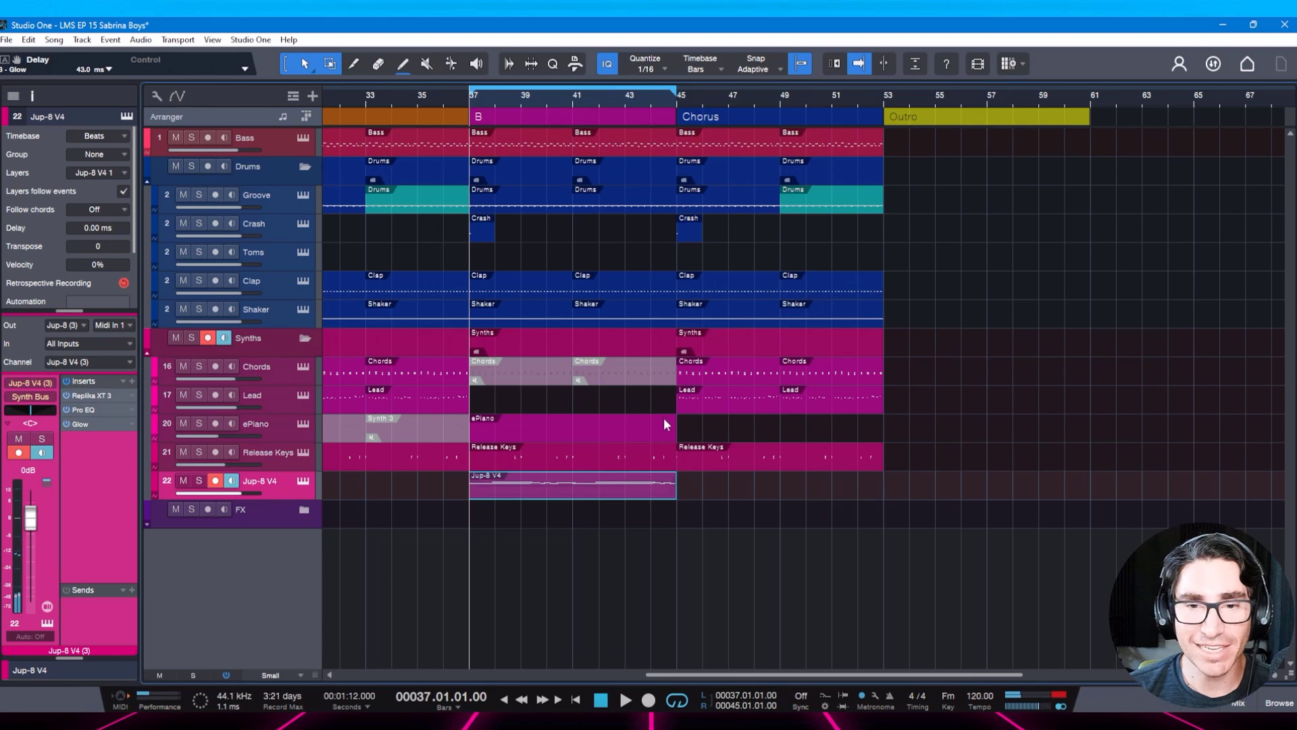
Place the playback cursor at bar 43 and save the song.
{"action": "left_click", "coordinate": [625, 105]}
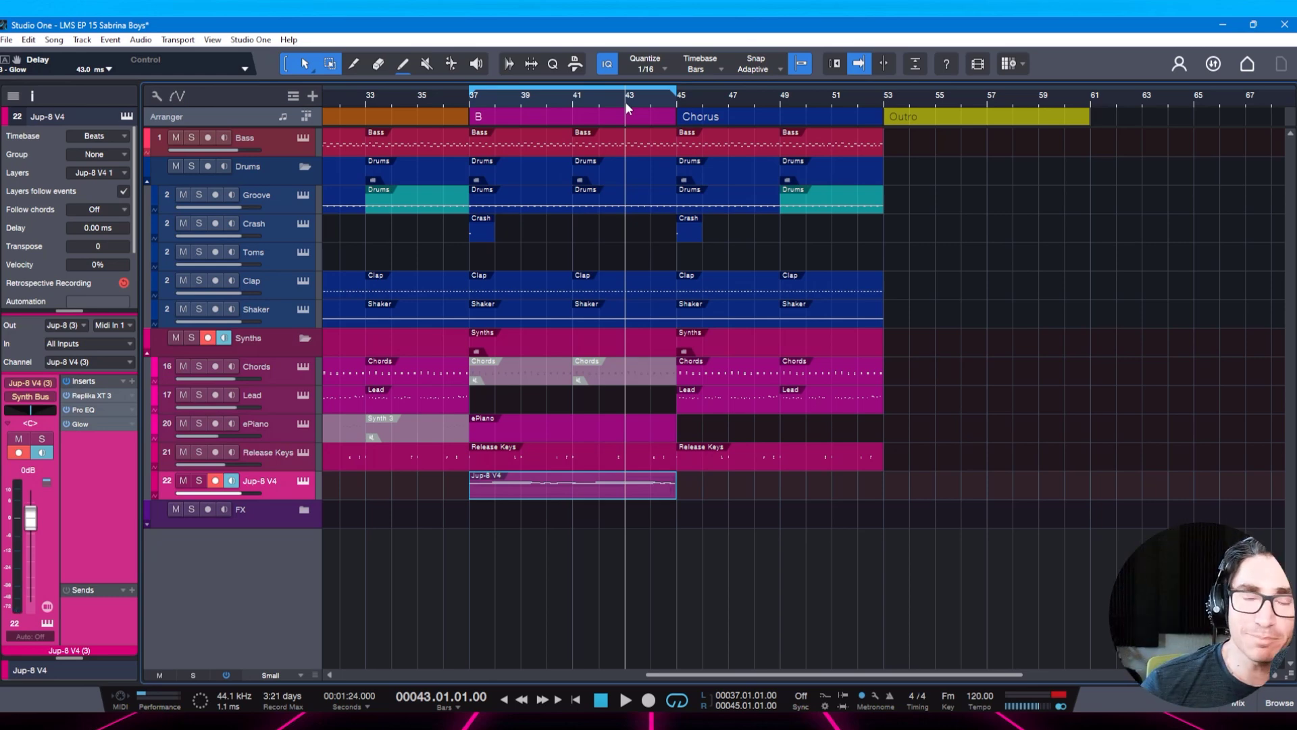
{"action": "key", "text": "ctrl+s"}
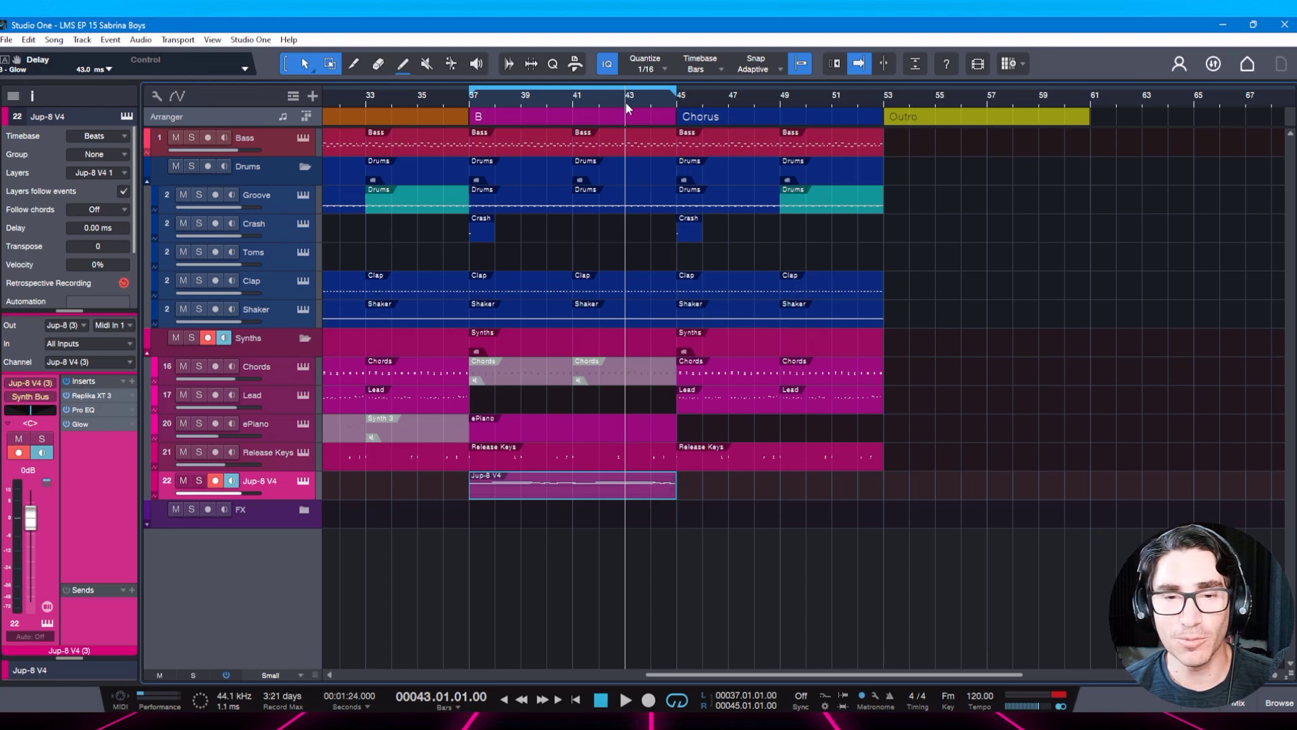
Reopen Glow on the Jup-8 V4 channel during playback, raise its mix to about 0.4 %, and close it.
{"action": "key", "text": "space"}
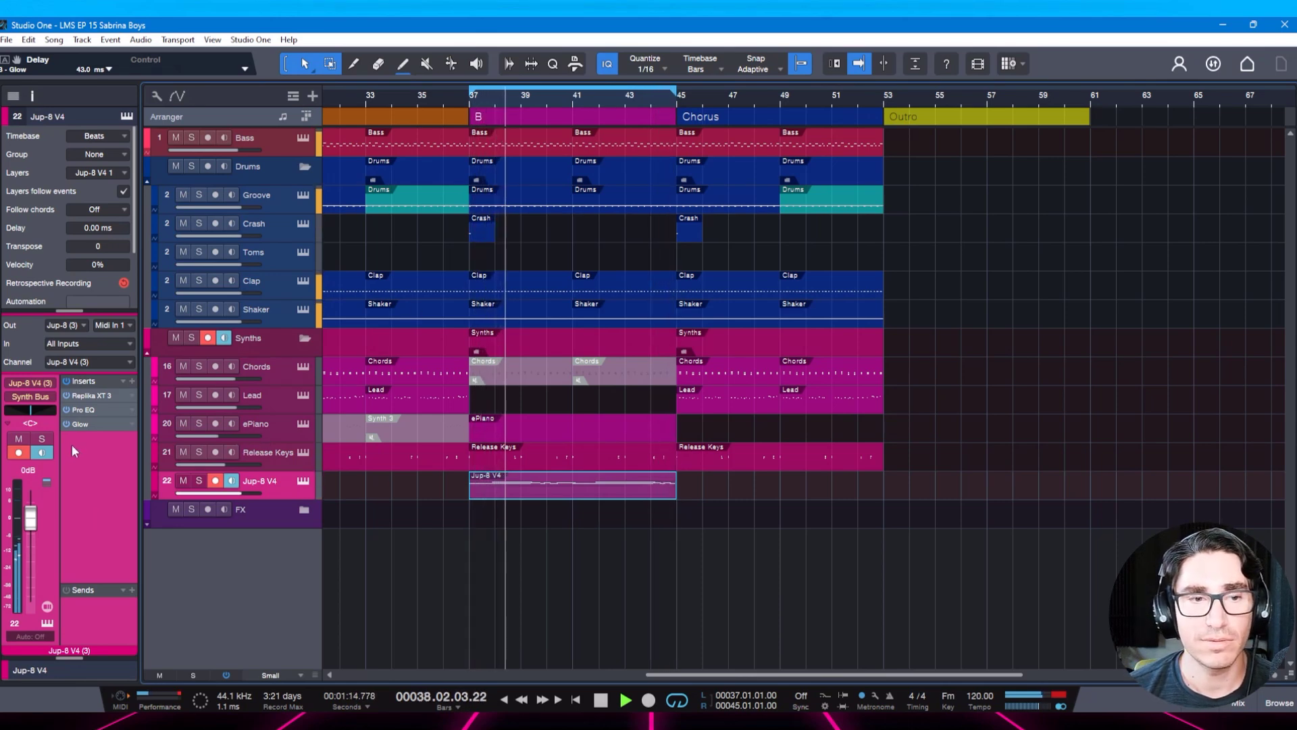
{"action": "left_click", "coordinate": [81, 424]}
{"action": "left_click_drag", "start_coordinate": [1030, 405], "coordinate": [1032, 381]}
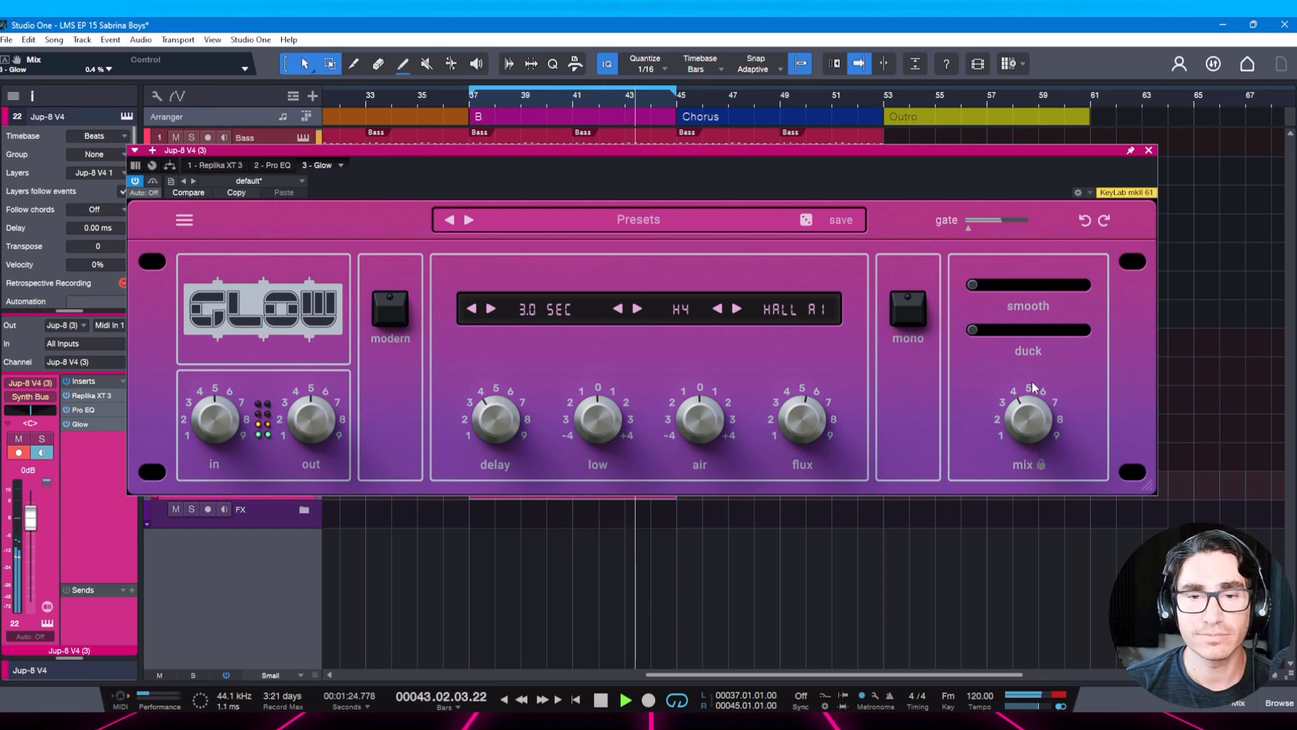
{"action": "left_click", "coordinate": [1148, 150]}
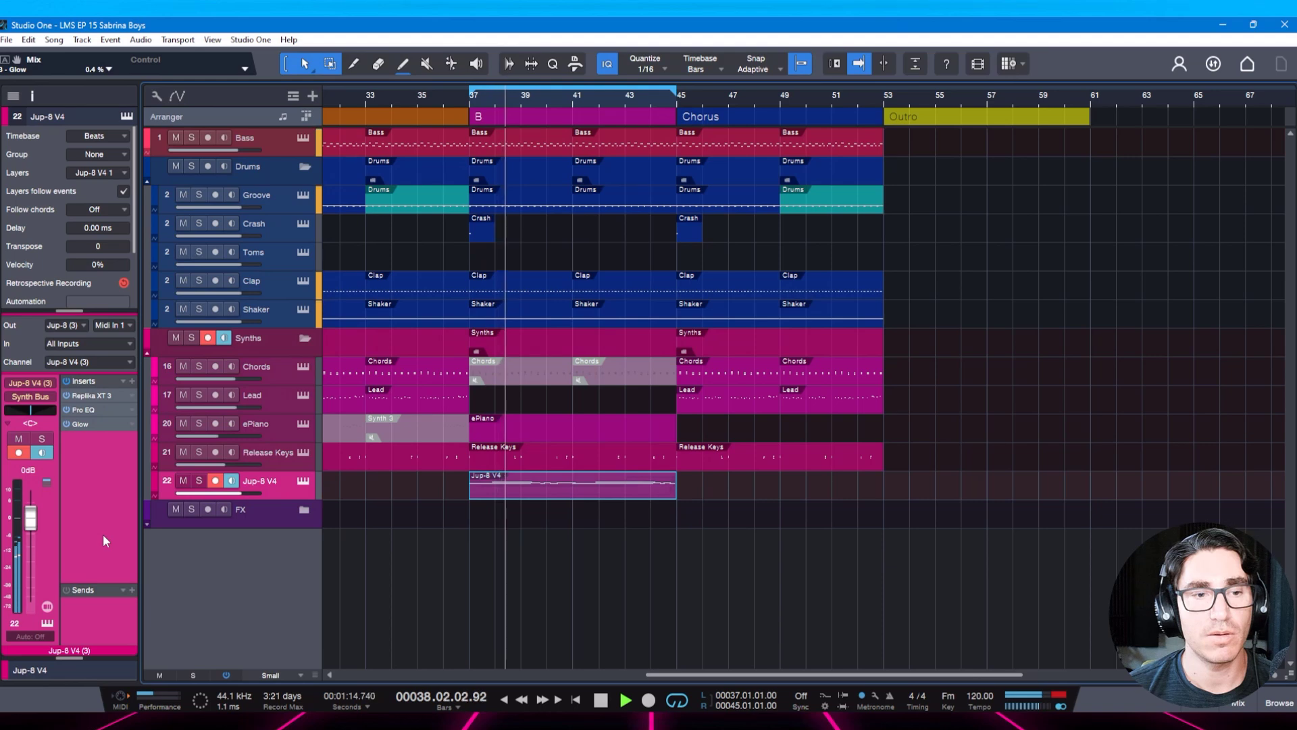
{"action": "key", "text": "space"}
Add the TR5 White 2A compressor to the Jup-8 V4 channel's inserts and reposition its window over the arrangement.
{"action": "left_click", "coordinate": [132, 381]}
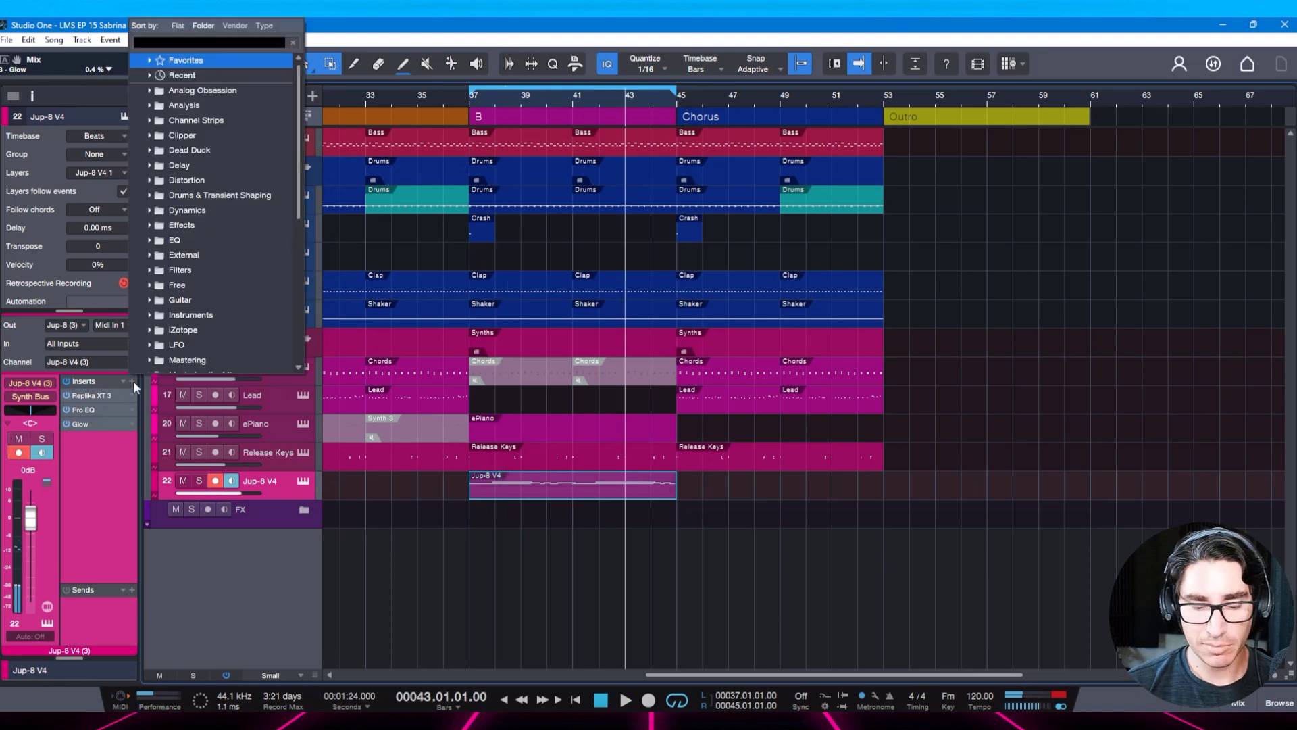
{"action": "type", "text": "whi"}
{"action": "left_click", "coordinate": [133, 381]}
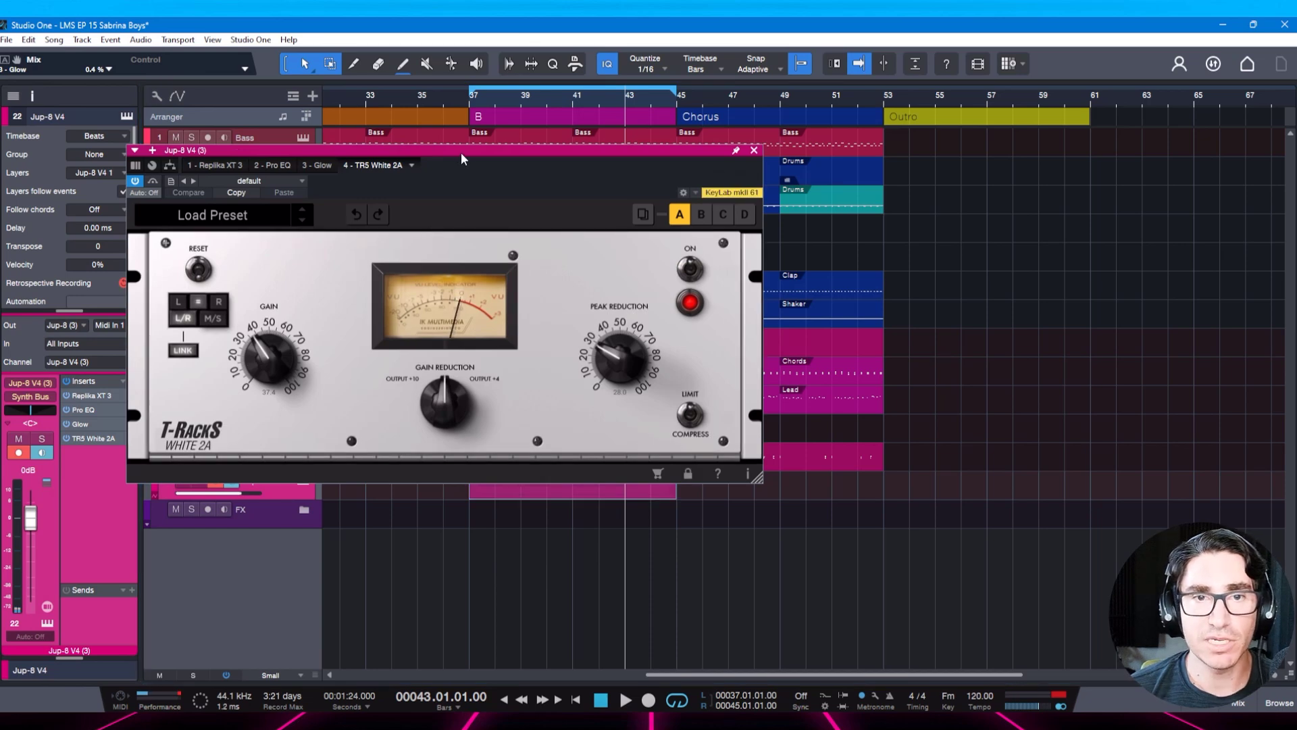
{"action": "left_click_drag", "start_coordinate": [461, 152], "coordinate": [537, 172]}
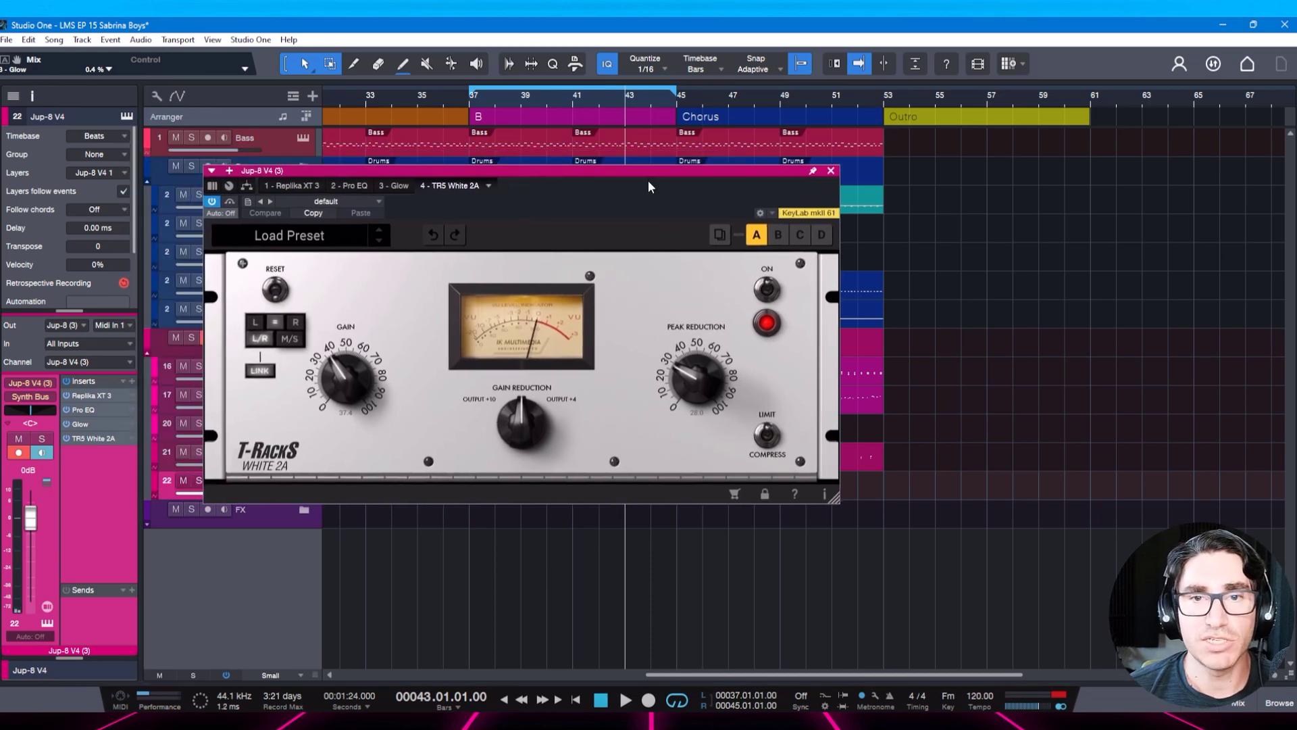
{"action": "left_click_drag", "start_coordinate": [646, 173], "coordinate": [656, 176]}
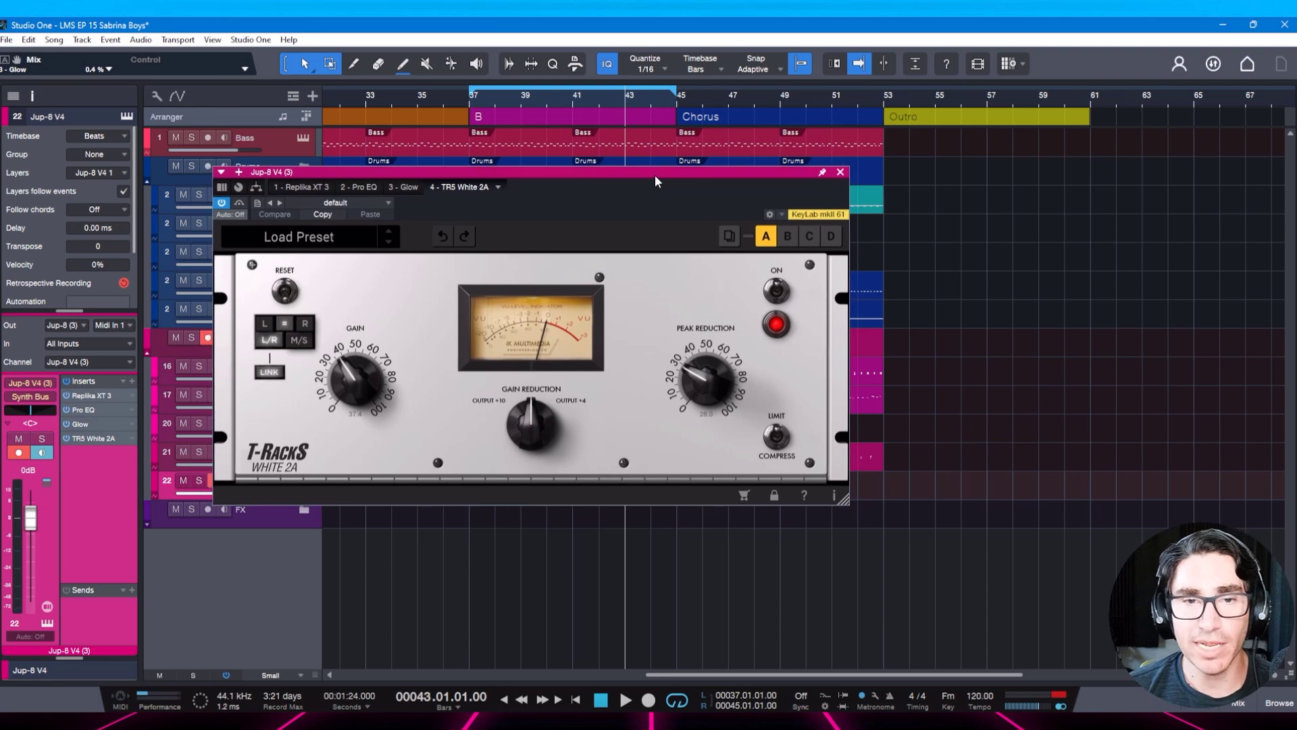
Set the White 2A's peak reduction to about 41.8 dB while listening to the loop.
{"action": "left_click", "coordinate": [777, 446]}
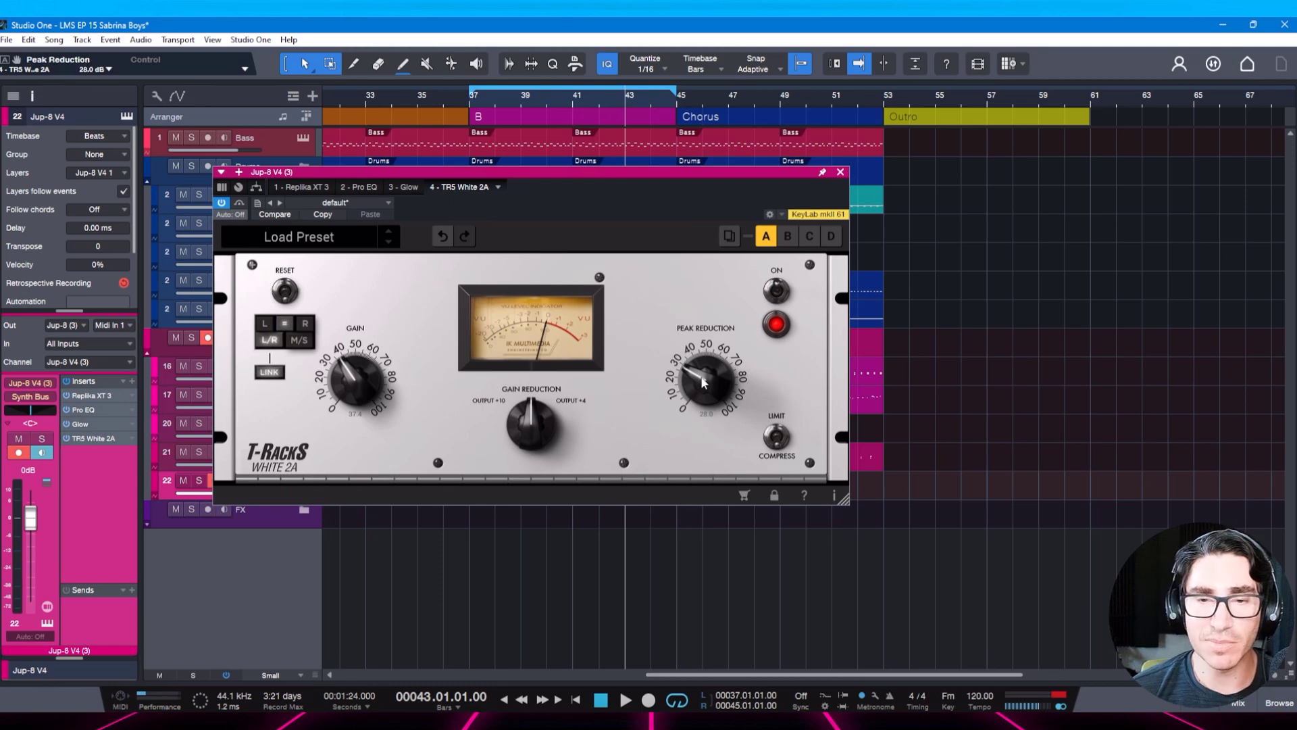
{"action": "key", "text": "space"}
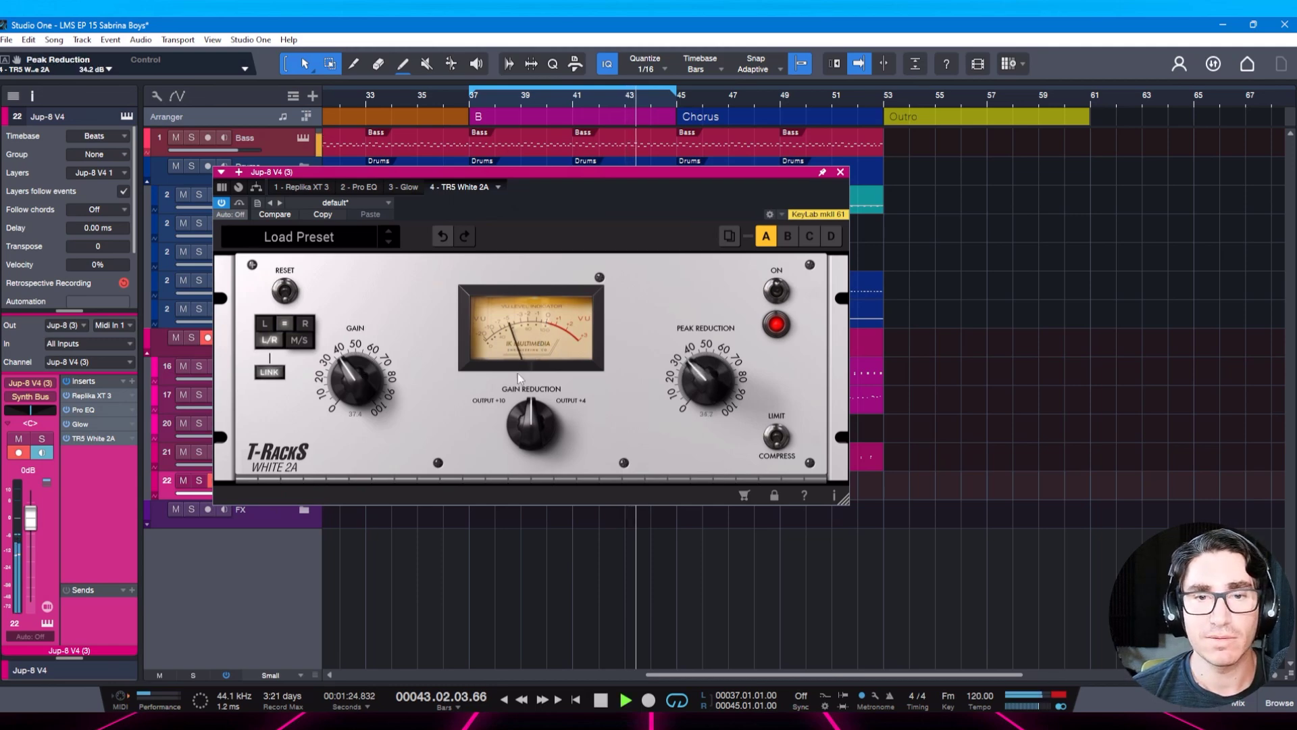
{"action": "left_click_drag", "start_coordinate": [699, 374], "coordinate": [700, 364]}
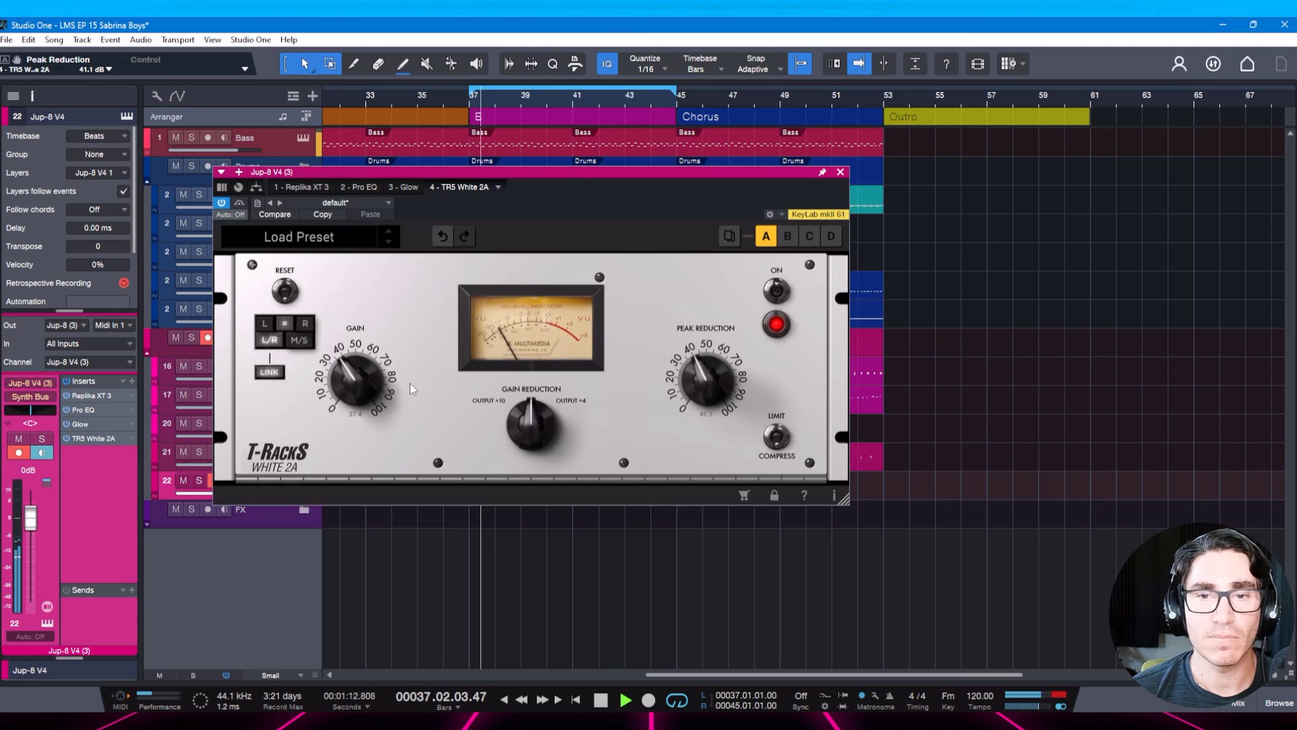
{"action": "key", "text": "space"}
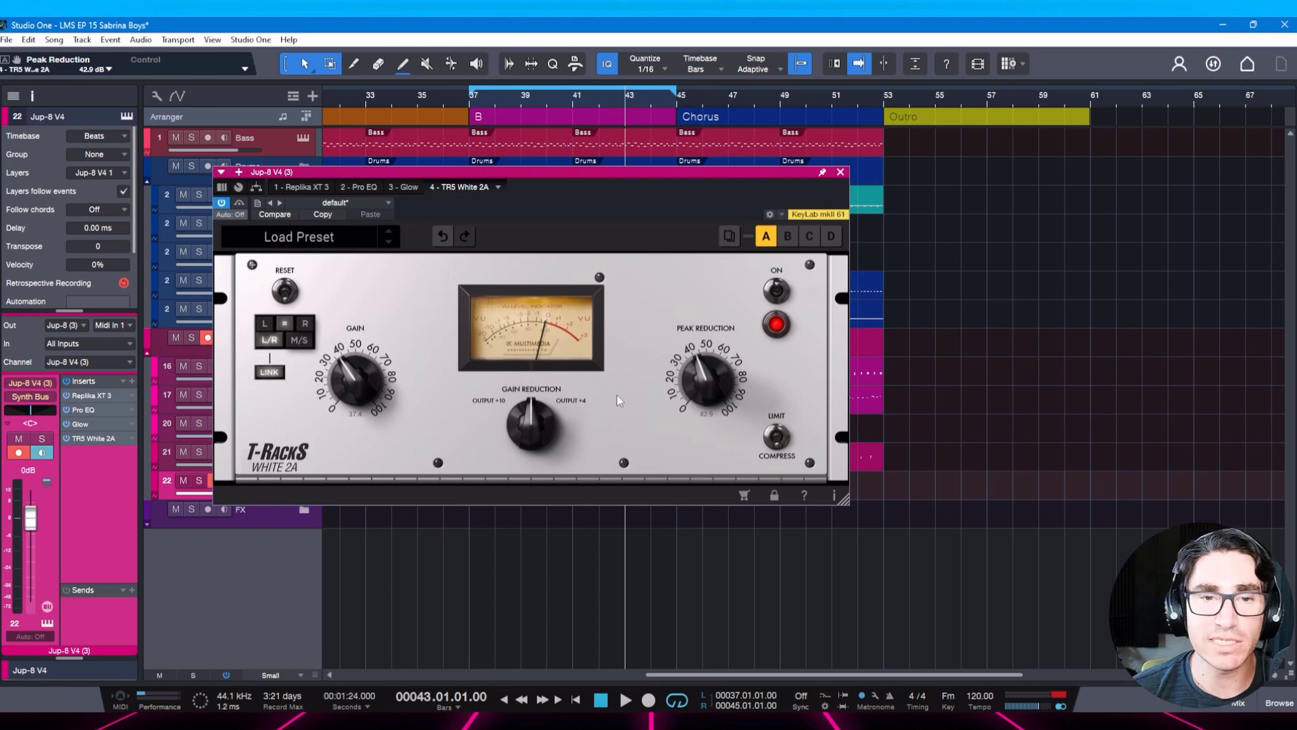
{"action": "key", "text": "space"}
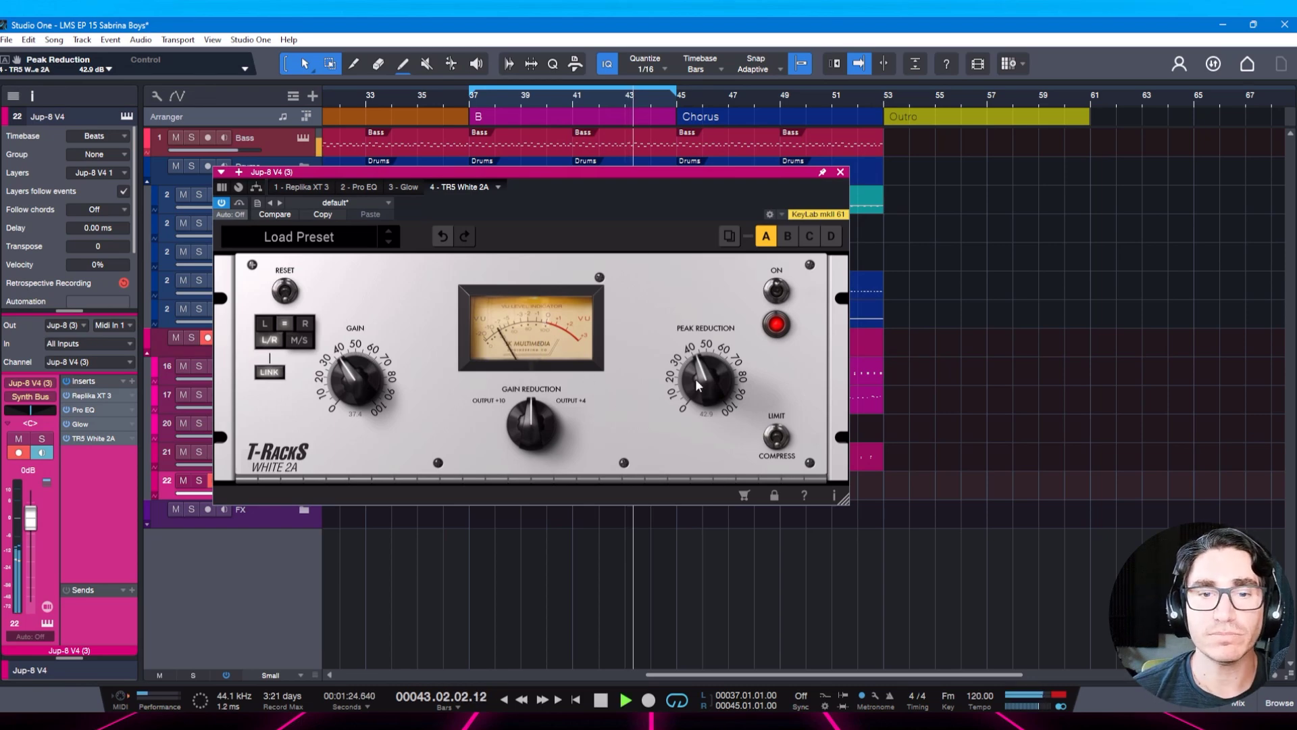
{"action": "left_click_drag", "start_coordinate": [703, 380], "coordinate": [702, 383]}
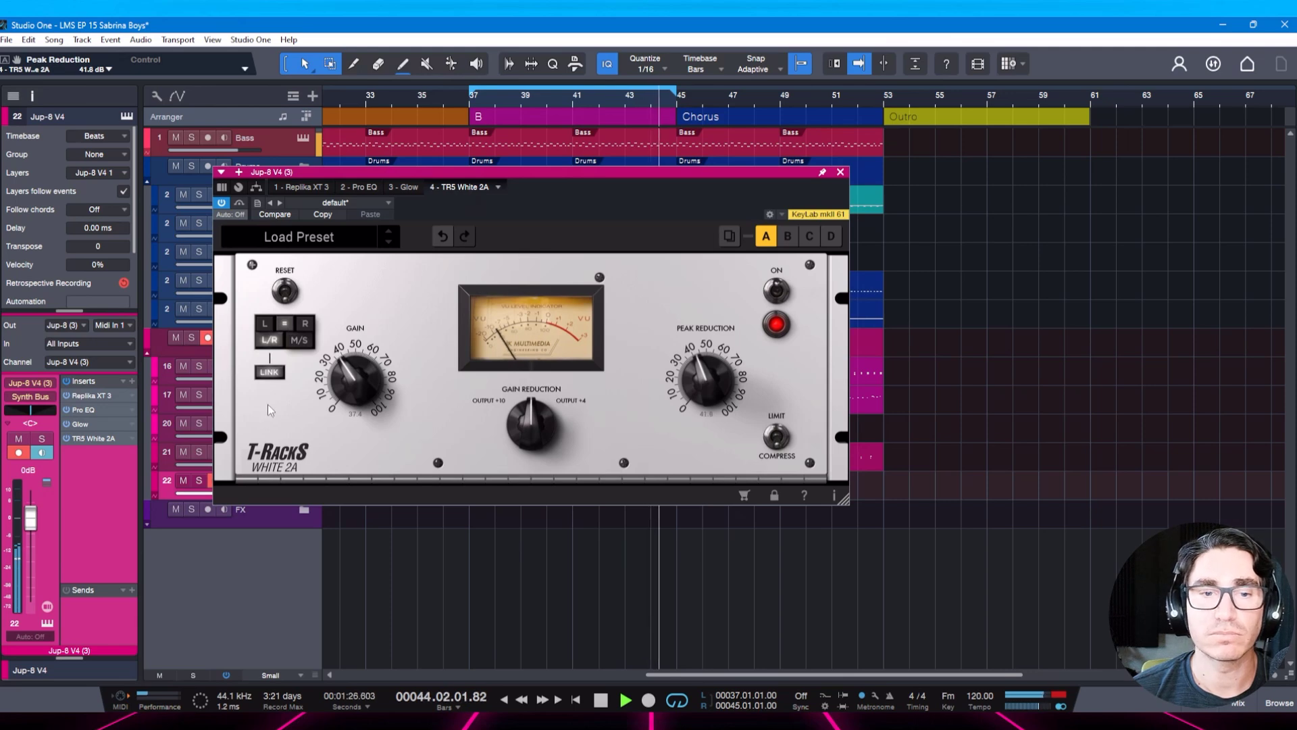
Compare the sound with the White 2A bypassed and active, and check its gain control.
{"action": "left_click", "coordinate": [241, 204]}
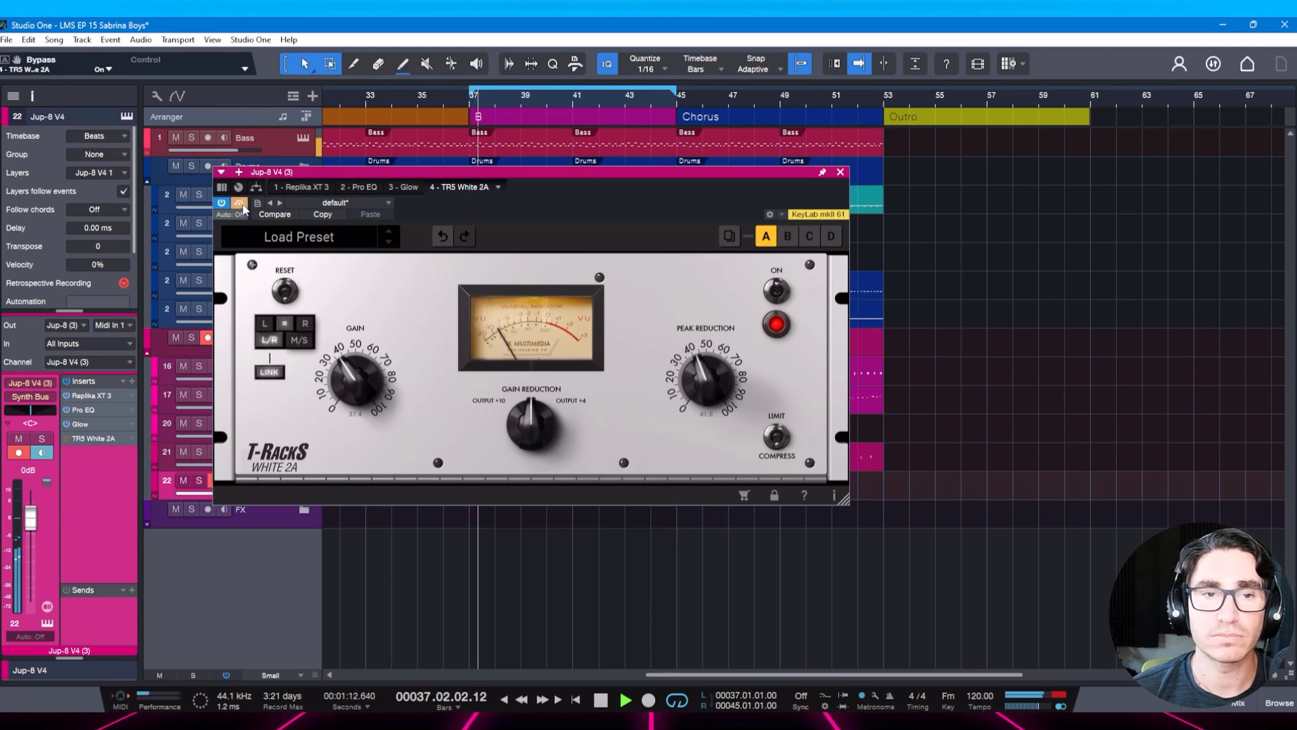
{"action": "left_click", "coordinate": [240, 204]}
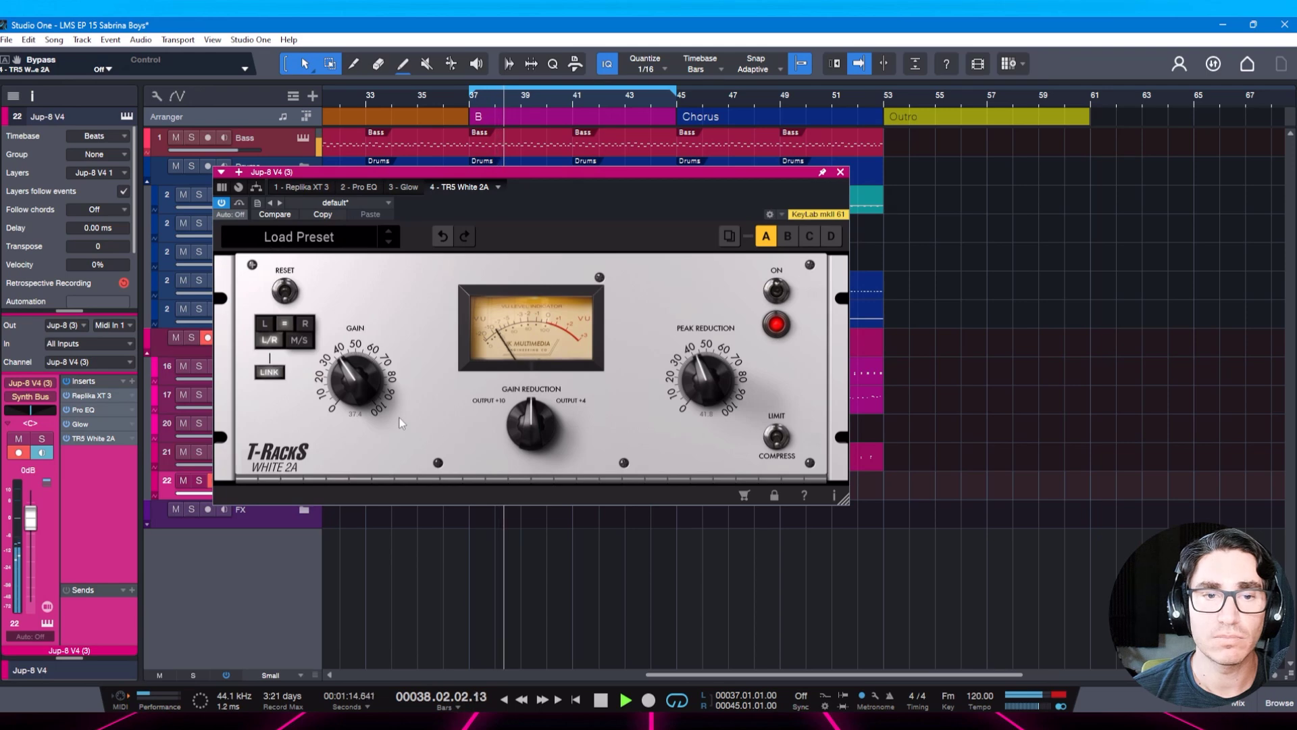
{"action": "left_click_drag", "start_coordinate": [363, 391], "coordinate": [364, 391]}
Save the song with the compressor settings and close the White 2A window.
{"action": "key", "text": "ctrl+s"}
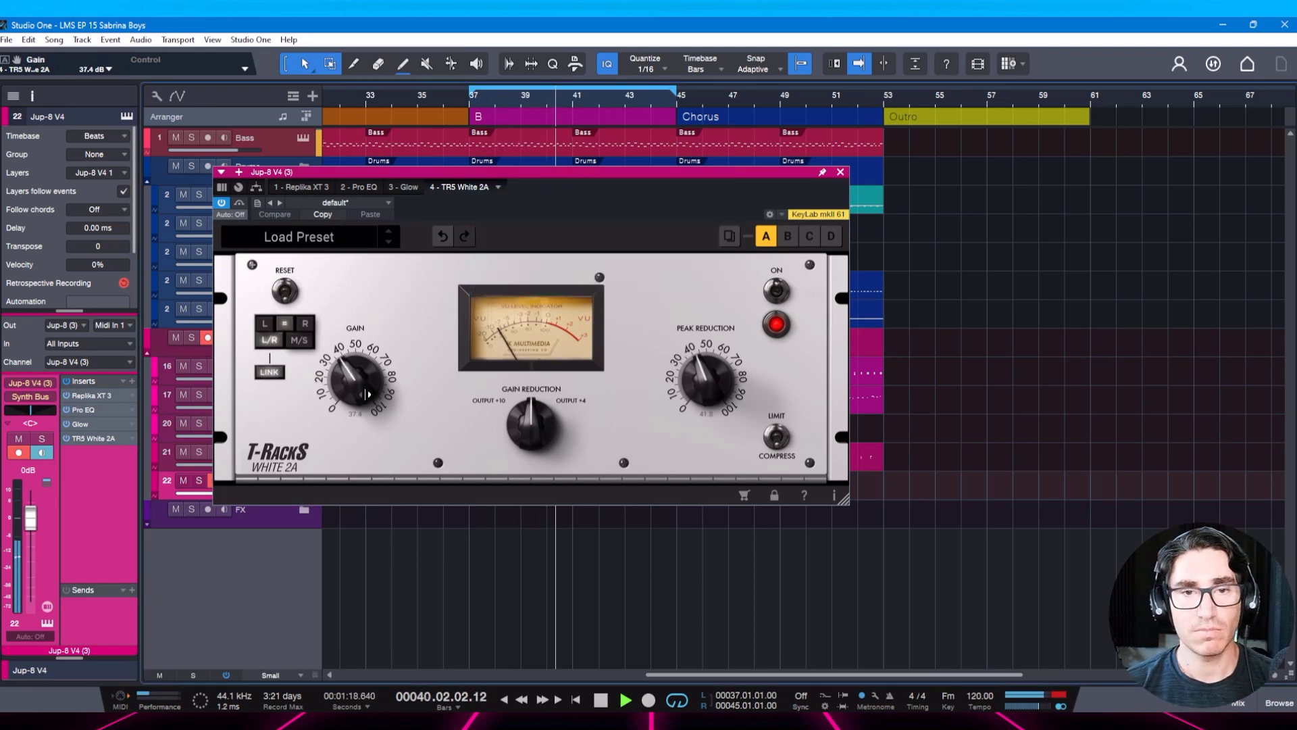
{"action": "key", "text": "Escape"}
{"action": "key", "text": "ctrl+s"}
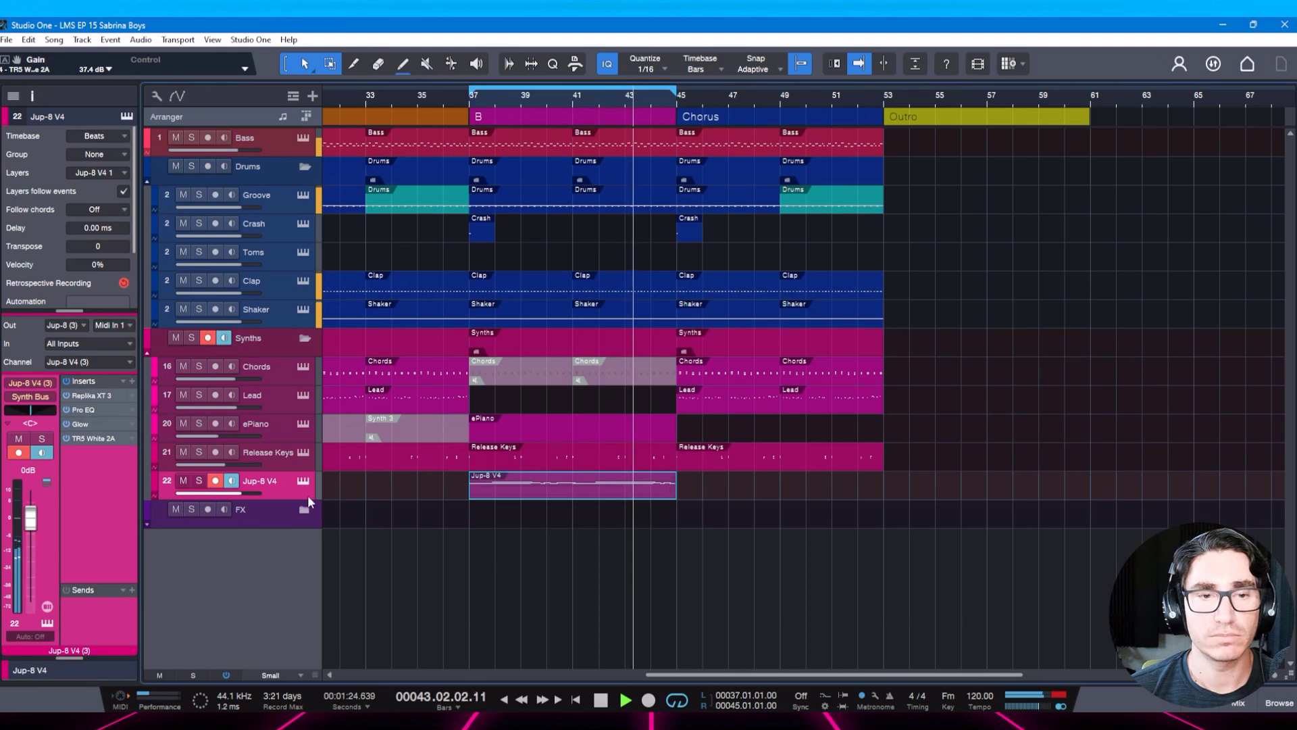
Rename the Jup-8 V4 track as Wicked Lead.
{"action": "double_click", "coordinate": [271, 480]}
{"action": "type", "text": "Wick"}
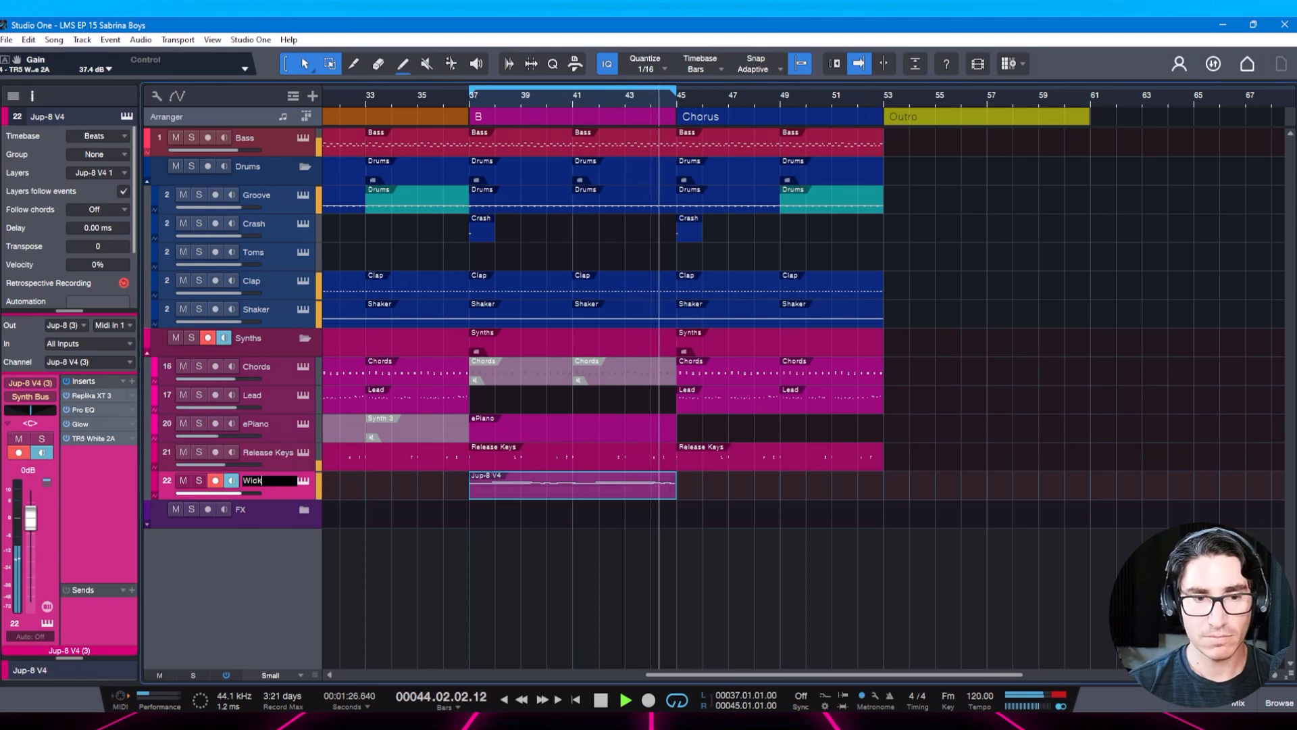
{"action": "type", "text": "ed Lead"}
{"action": "key", "text": "Return"}
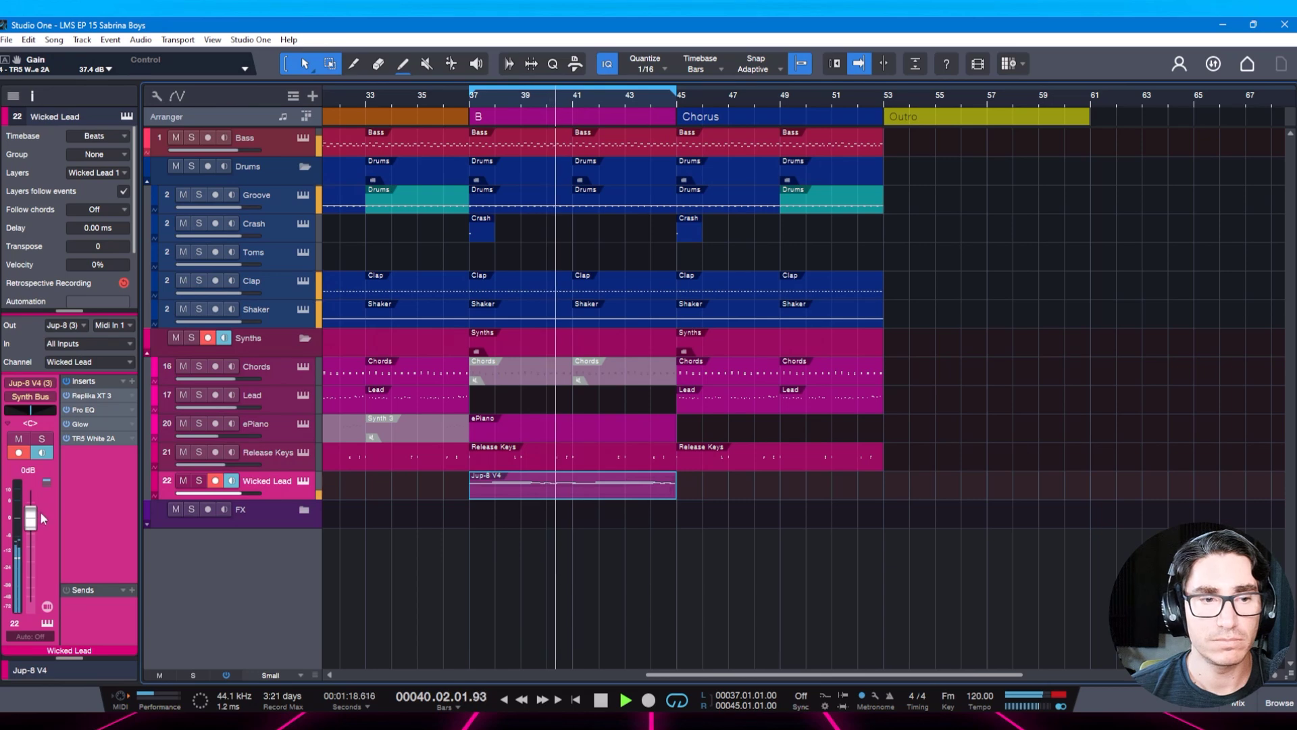
Move the White 2A ahead of Glow in the Wicked Lead inserts, lower the channel volume to -1.6 dB, and save.
{"action": "left_click_drag", "start_coordinate": [96, 437], "coordinate": [95, 422]}
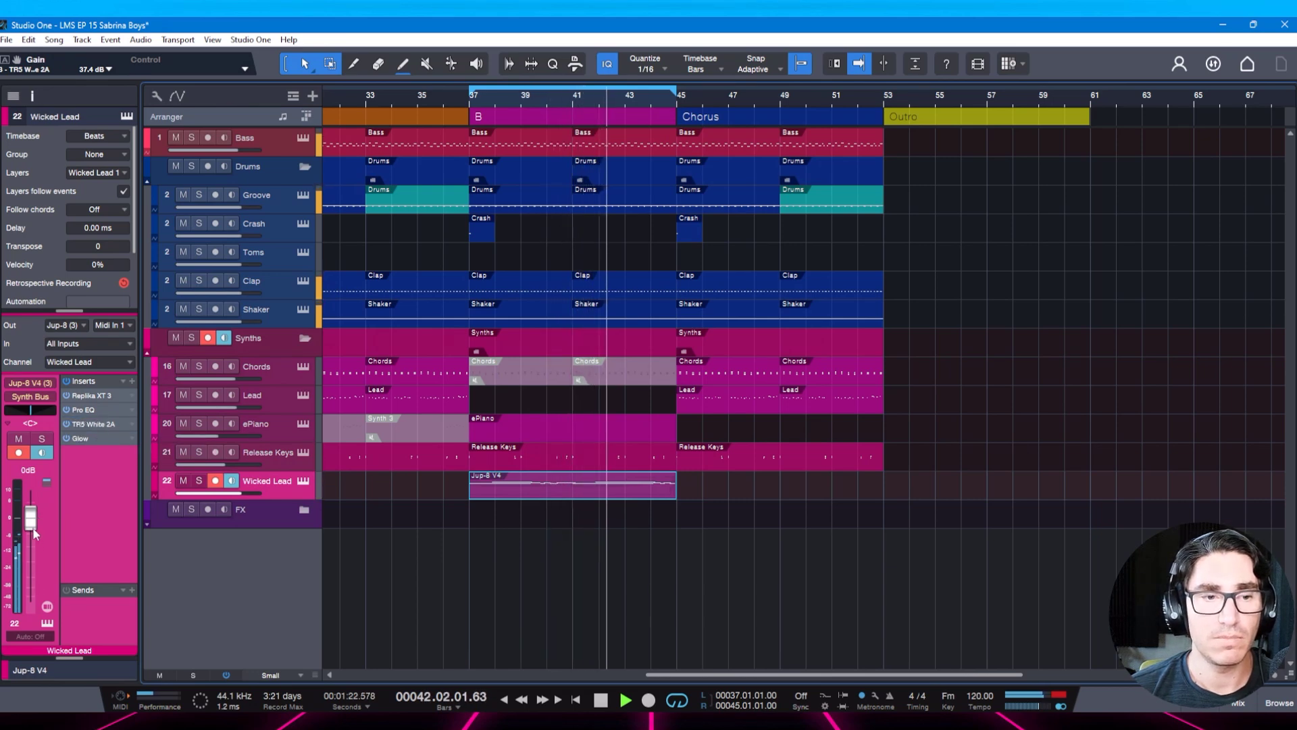
{"action": "left_click_drag", "start_coordinate": [32, 527], "coordinate": [32, 531]}
{"action": "key", "text": "ctrl+s"}
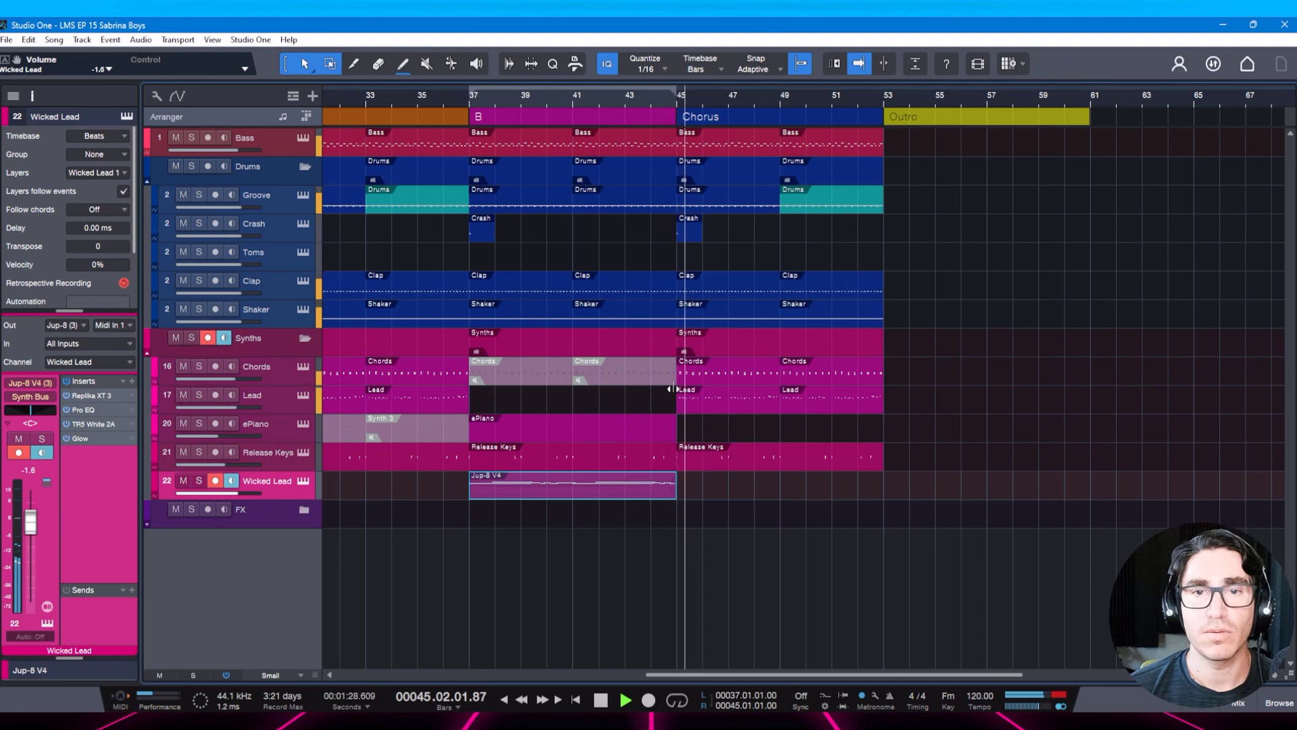
Replace the Groove clip at bar 41 with a copy of the teal Drums clip from bar 33, and audition the transition from bar 43.
{"action": "key", "text": "space"}
{"action": "left_click", "coordinate": [663, 201]}
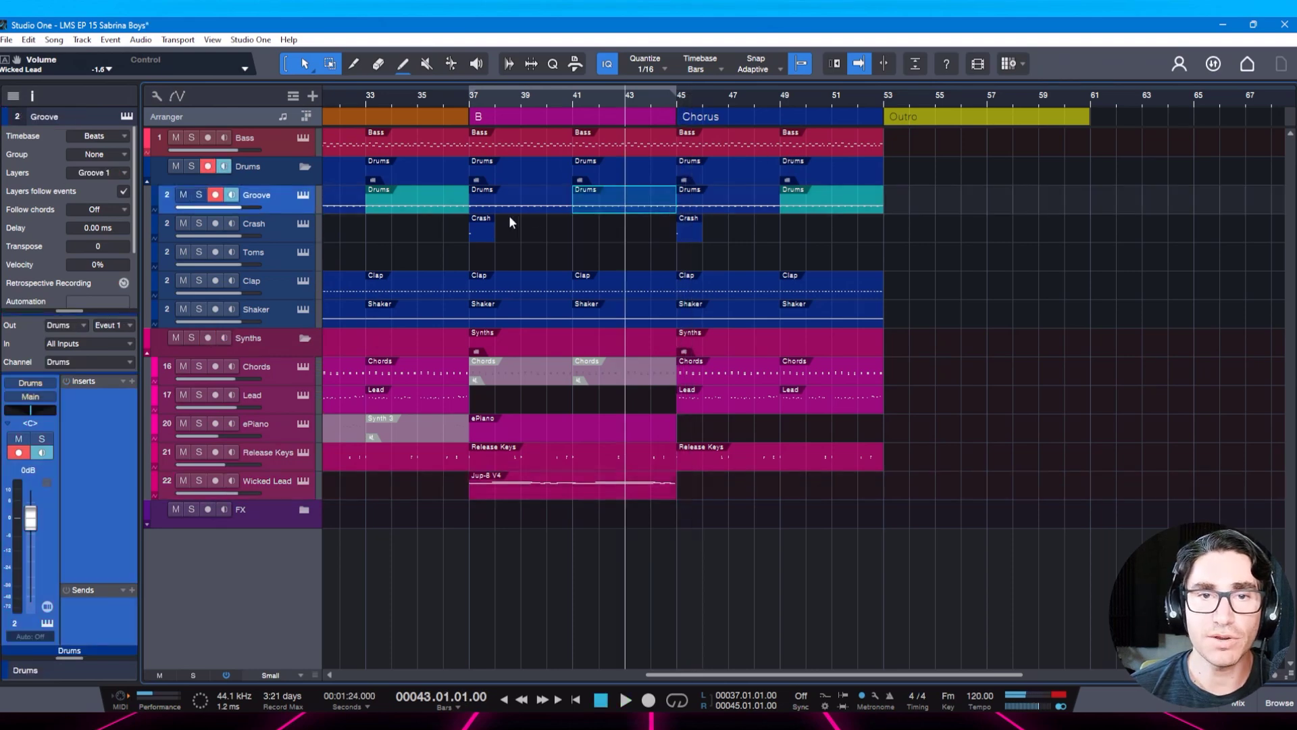
{"action": "key", "text": "Delete"}
{"action": "left_click_drag", "start_coordinate": [438, 208], "coordinate": [644, 204]}
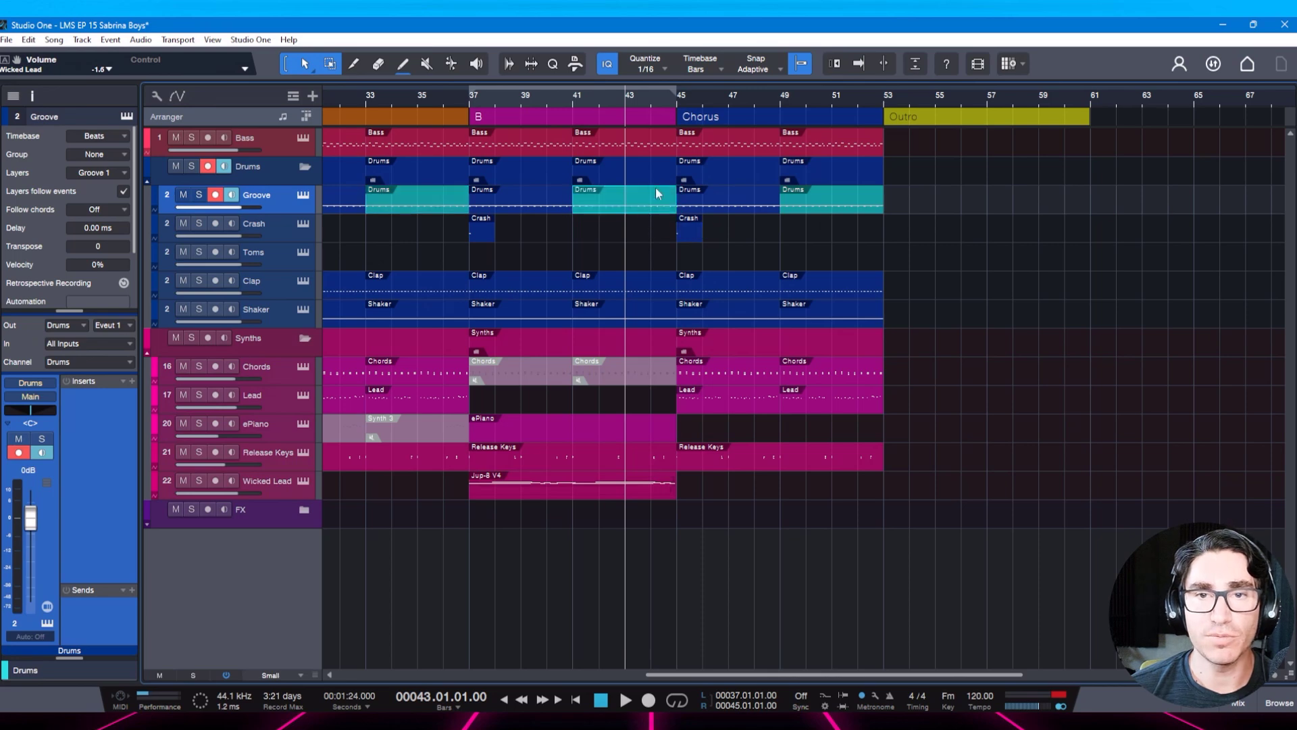
{"action": "left_click", "coordinate": [635, 96]}
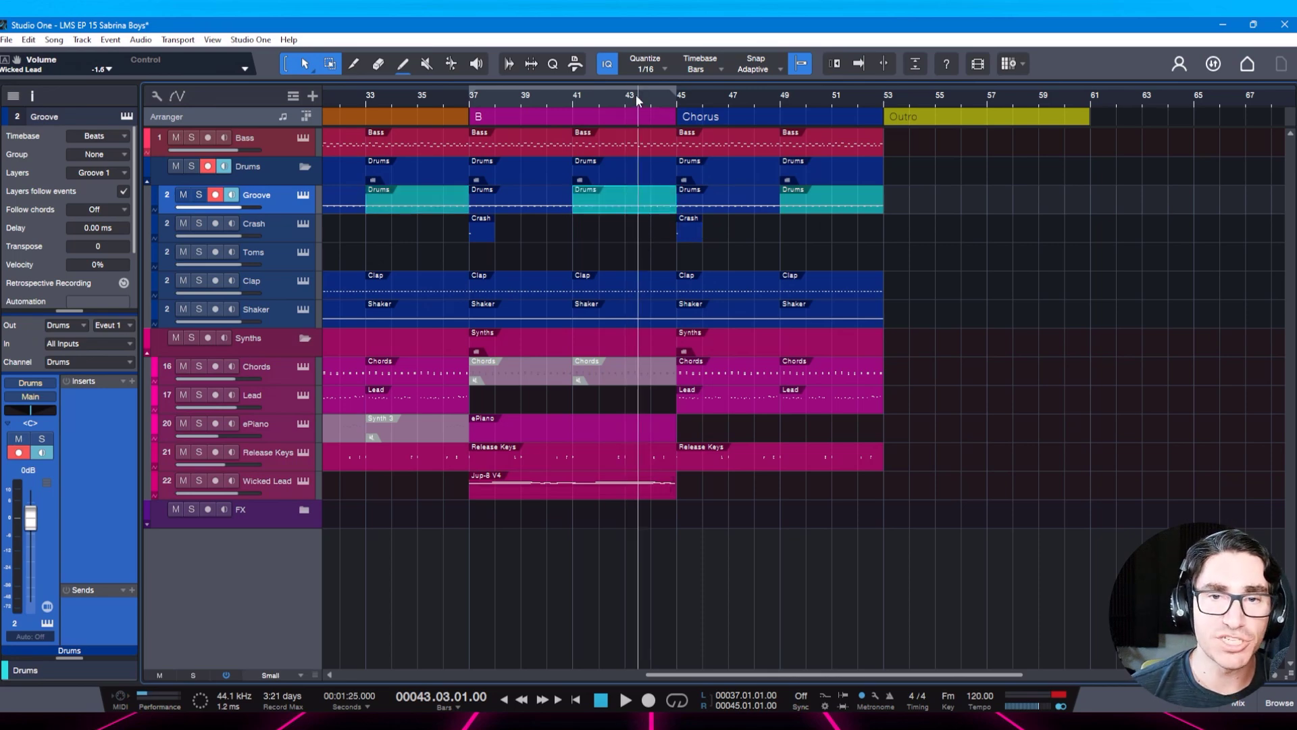
{"action": "key", "text": "space"}
{"action": "key", "text": "f"}
{"action": "key", "text": "ctrl+s"}
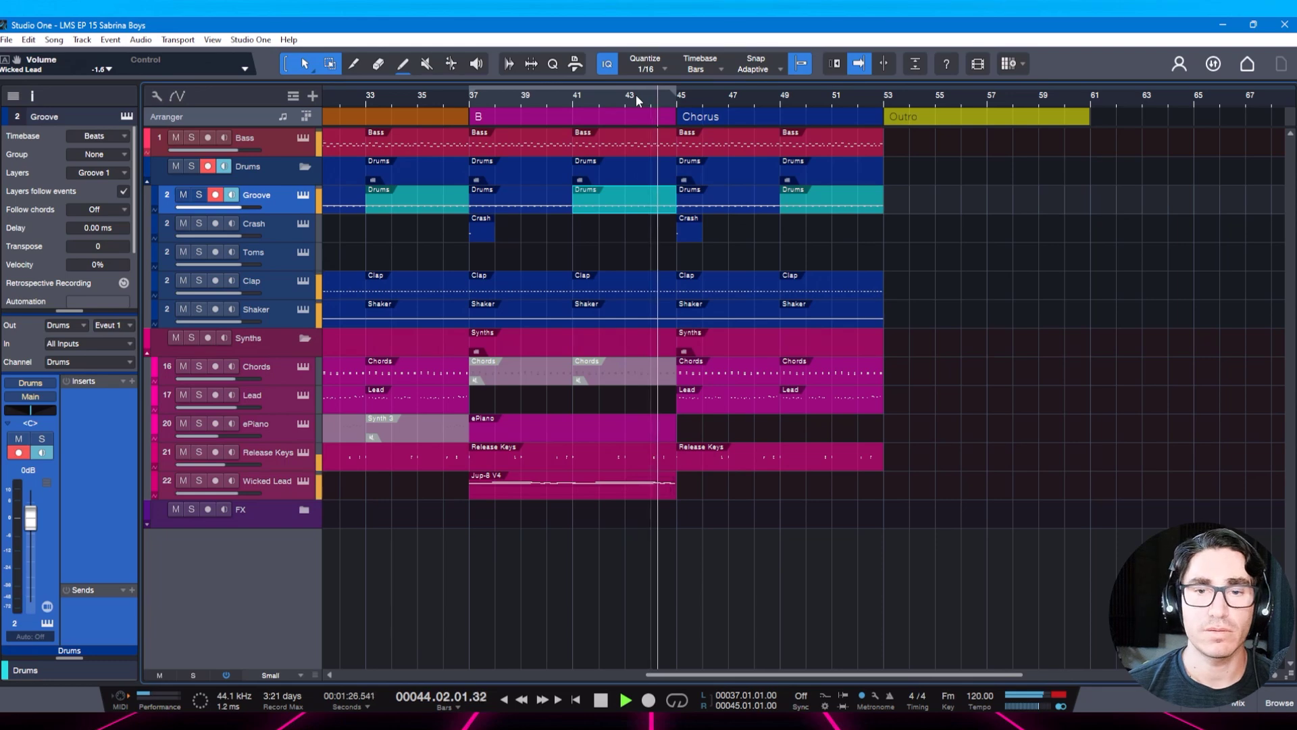
Delete the muted Chords clips in section B and the muted clips on the ePiano track before it, and save the song.
{"action": "left_click", "coordinate": [559, 375]}
{"action": "key", "text": "Delete"}
{"action": "key", "text": "Delete"}
{"action": "left_click", "coordinate": [349, 435]}
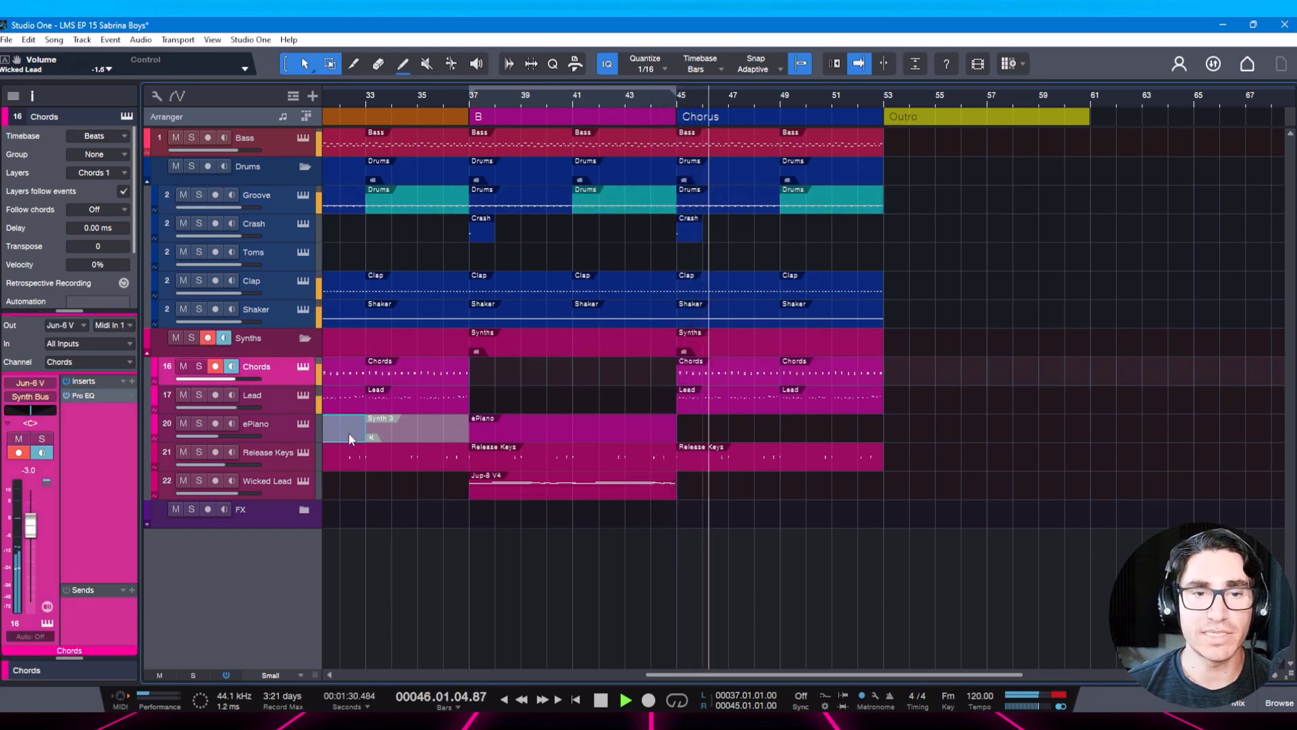
{"action": "key", "text": "Delete"}
{"action": "key", "text": "ctrl+s"}
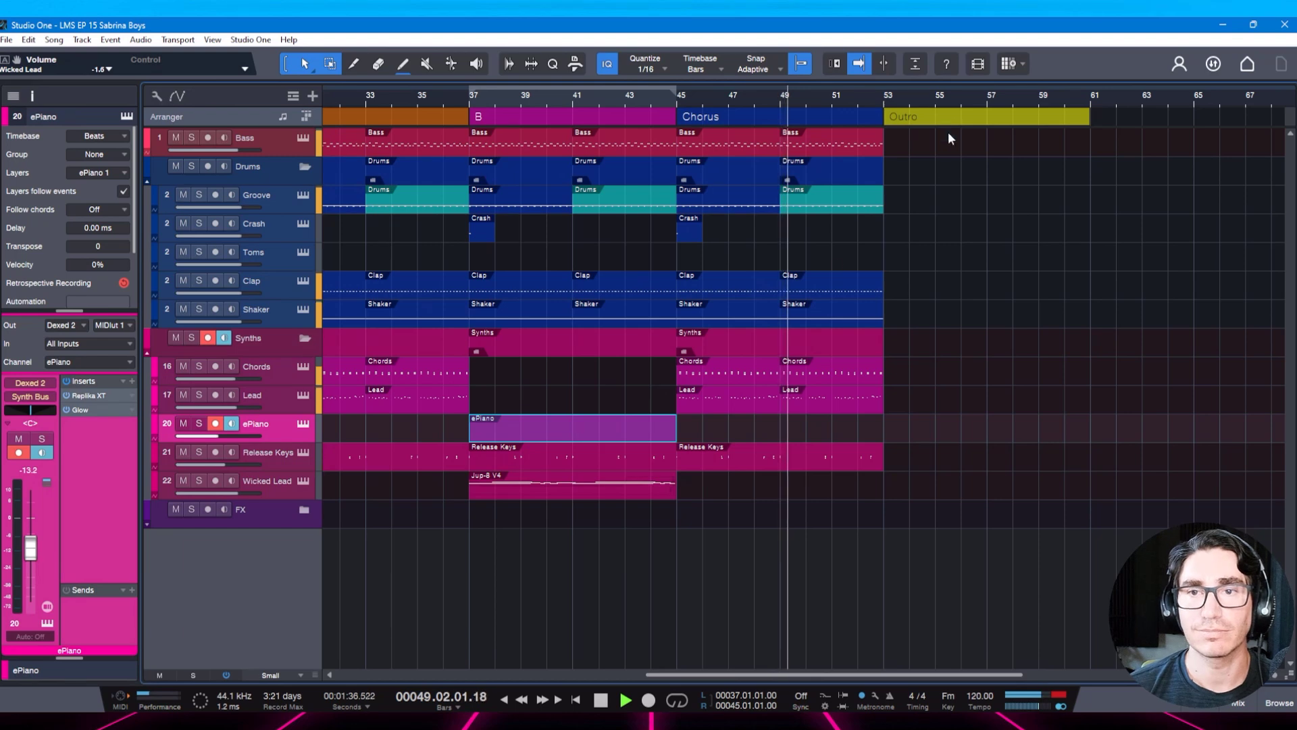
Stop playback, delete the ePiano clip from section B, and save the song.
{"action": "left_click_drag", "start_coordinate": [956, 100], "coordinate": [926, 91]}
{"action": "key", "text": "ctrl+s"}
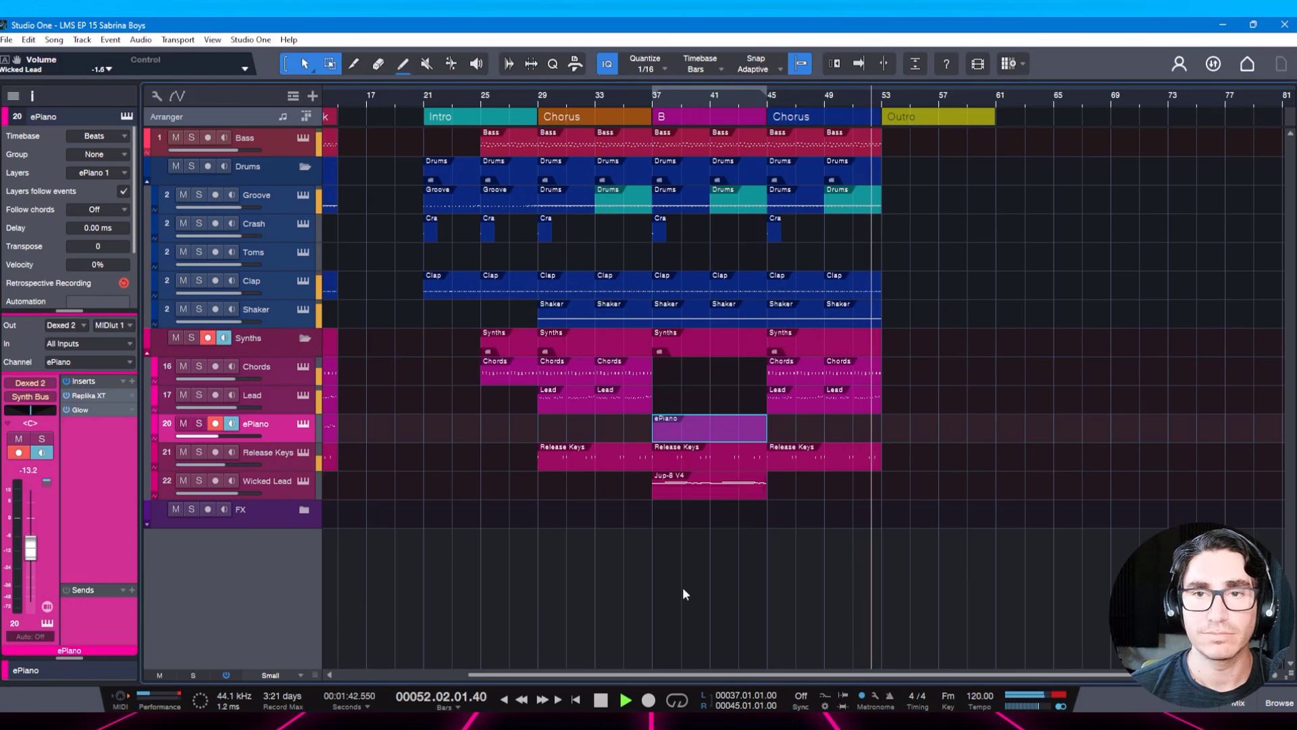
{"action": "key", "text": "space"}
{"action": "key", "text": "f"}
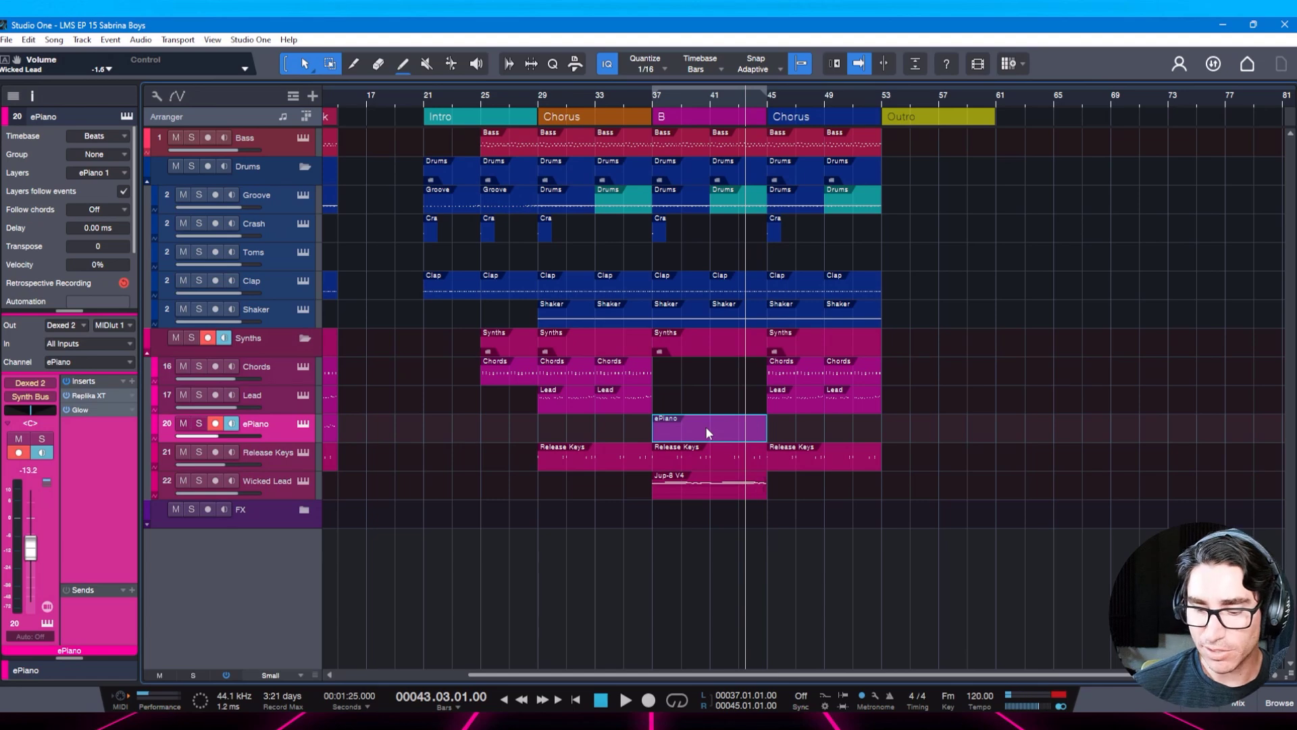
{"action": "key", "text": "ctrl+z"}
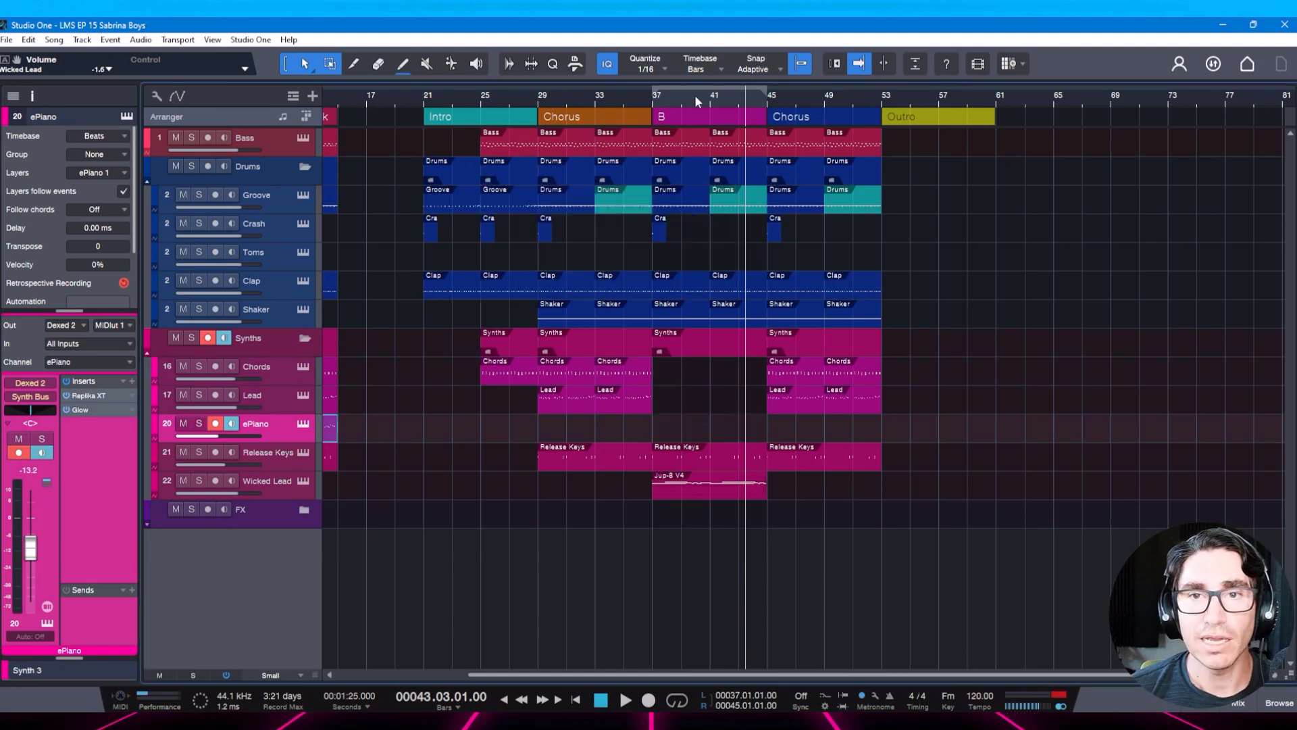
{"action": "left_click_drag", "start_coordinate": [695, 94], "coordinate": [683, 88]}
{"action": "key", "text": "ctrl+s"}
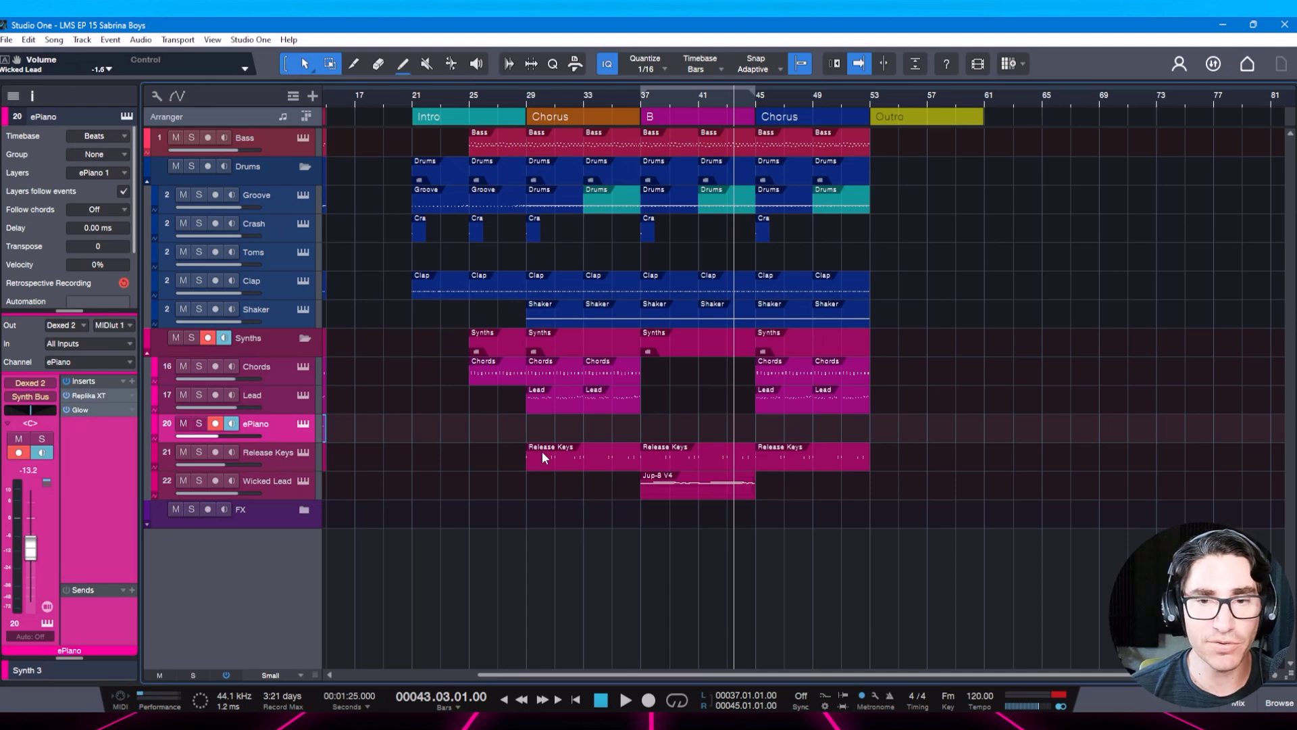
Copy the two Intro Groove clips into the Outro, starting at bar 53.
{"action": "left_click_drag", "start_coordinate": [832, 94], "coordinate": [822, 99]}
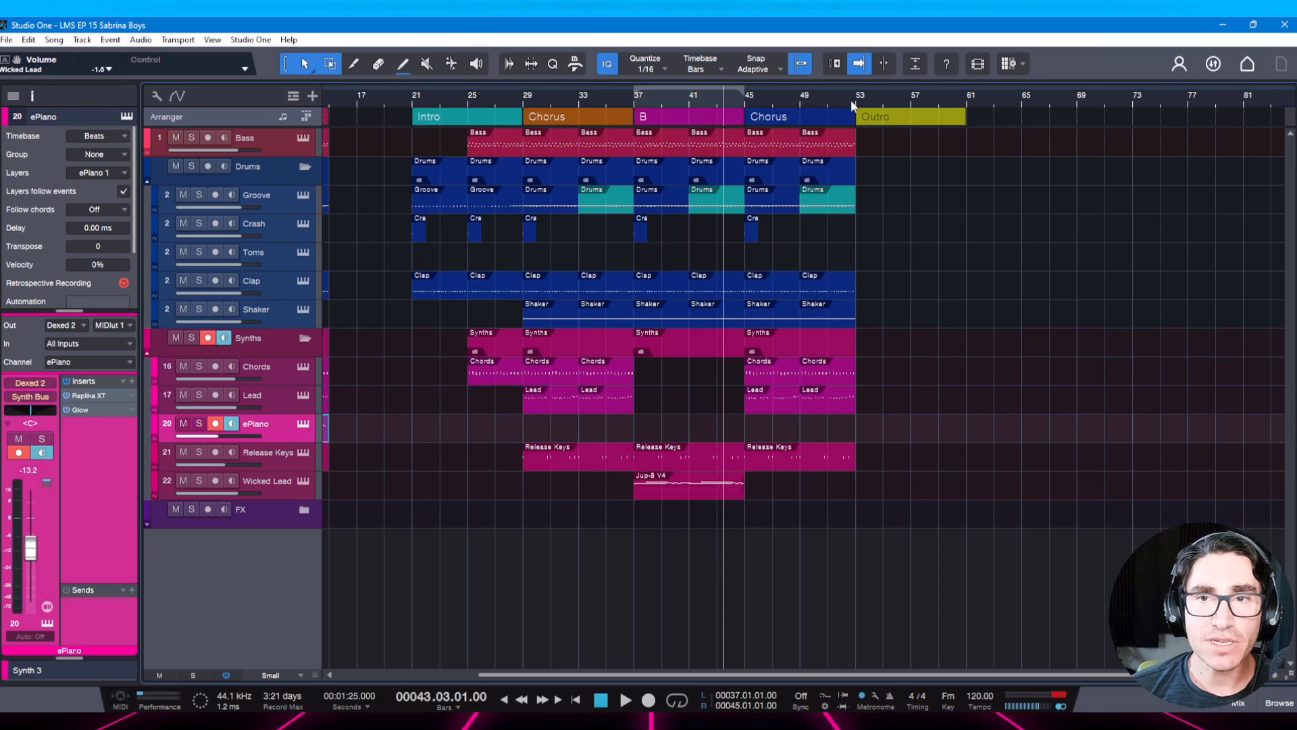
{"action": "mouse_move", "coordinate": [849, 100]}
{"action": "left_mouse_down"}
{"action": "mouse_move", "coordinate": [848, 114]}
{"action": "mouse_move", "coordinate": [842, 103]}
{"action": "left_mouse_up"}
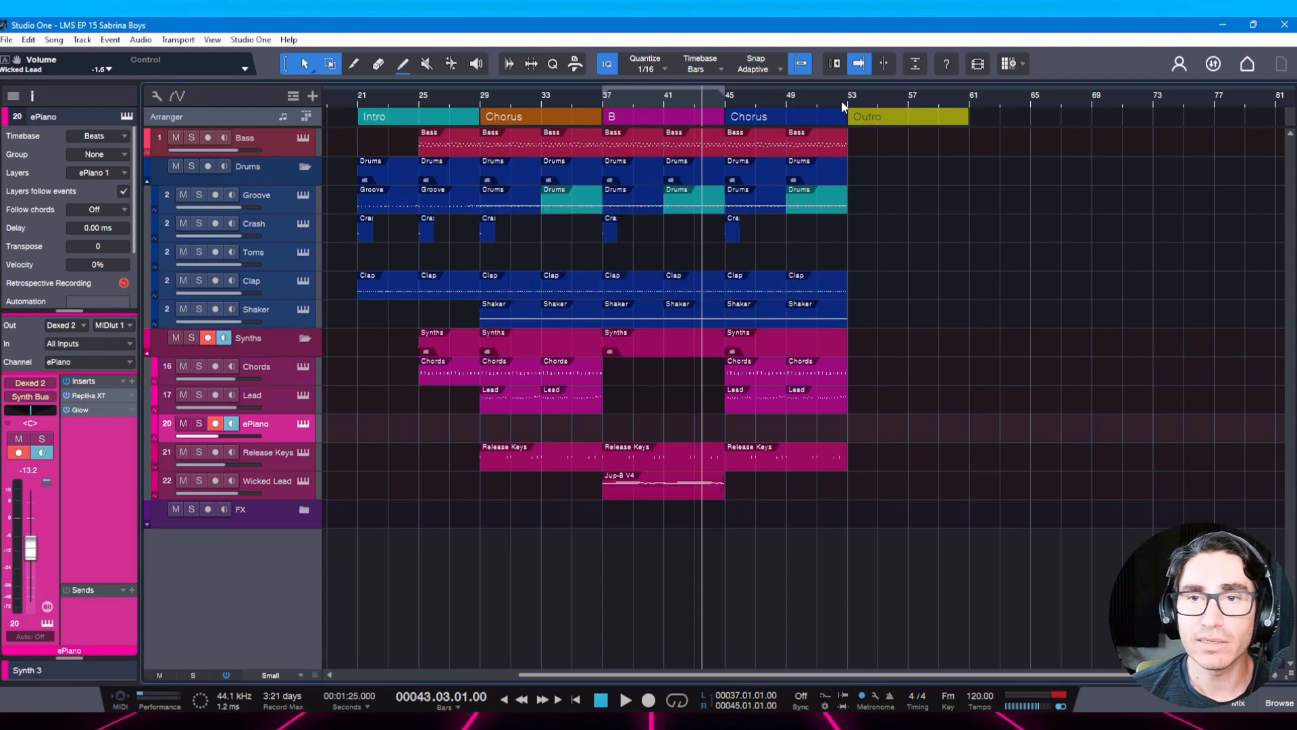
{"action": "left_click", "coordinate": [402, 210]}
{"action": "left_click_drag", "start_coordinate": [428, 210], "coordinate": [923, 195]}
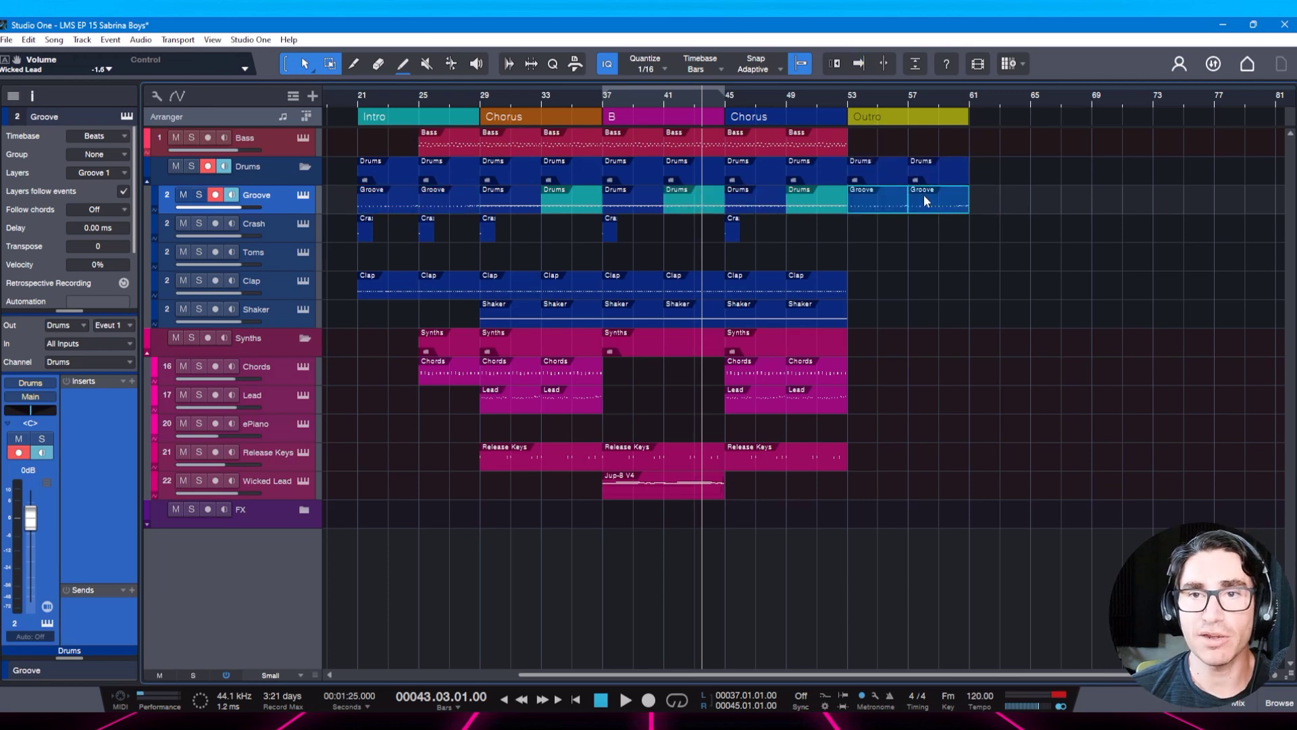
Duplicate the last Chorus Bass clip twice to fill the Outro, save the song, and audition from bar 53.
{"action": "left_click", "coordinate": [820, 140]}
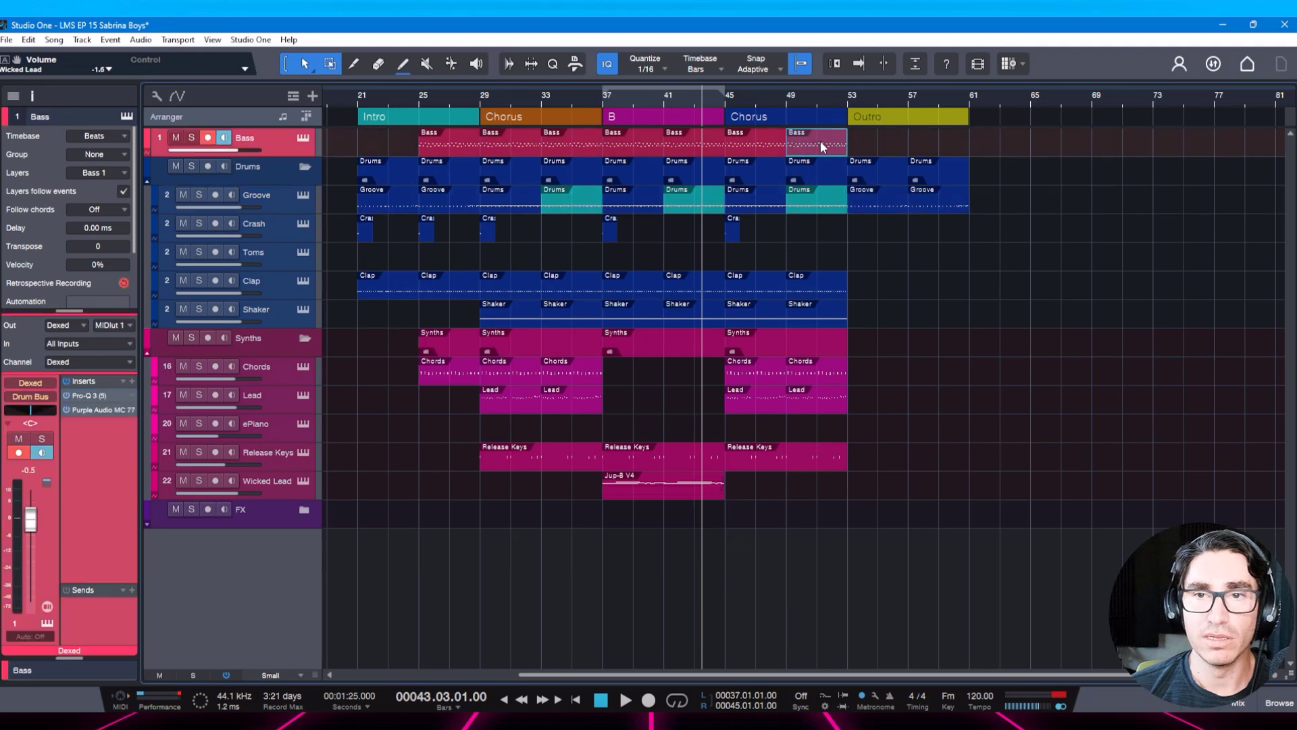
{"action": "key", "text": "d"}
{"action": "key", "text": "d"}
{"action": "key", "text": "ctrl+s"}
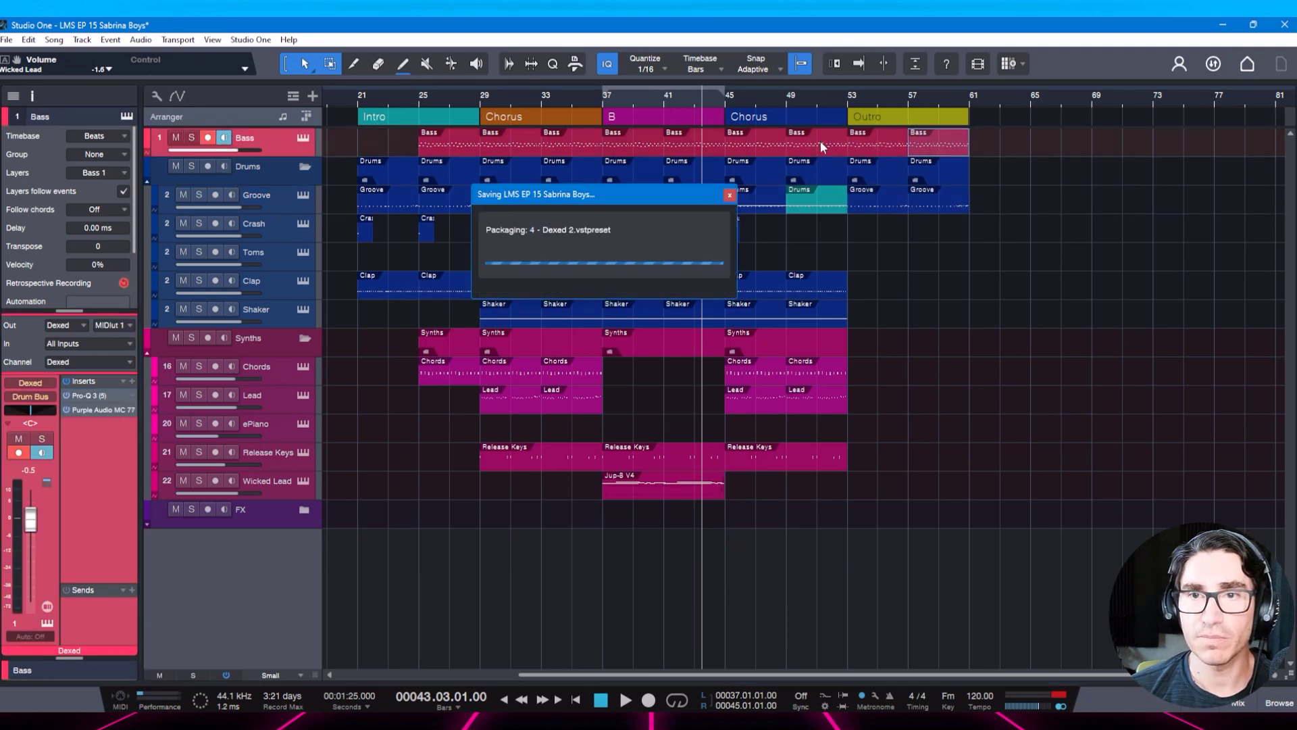
{"action": "left_click", "coordinate": [848, 98]}
{"action": "key", "text": "space"}
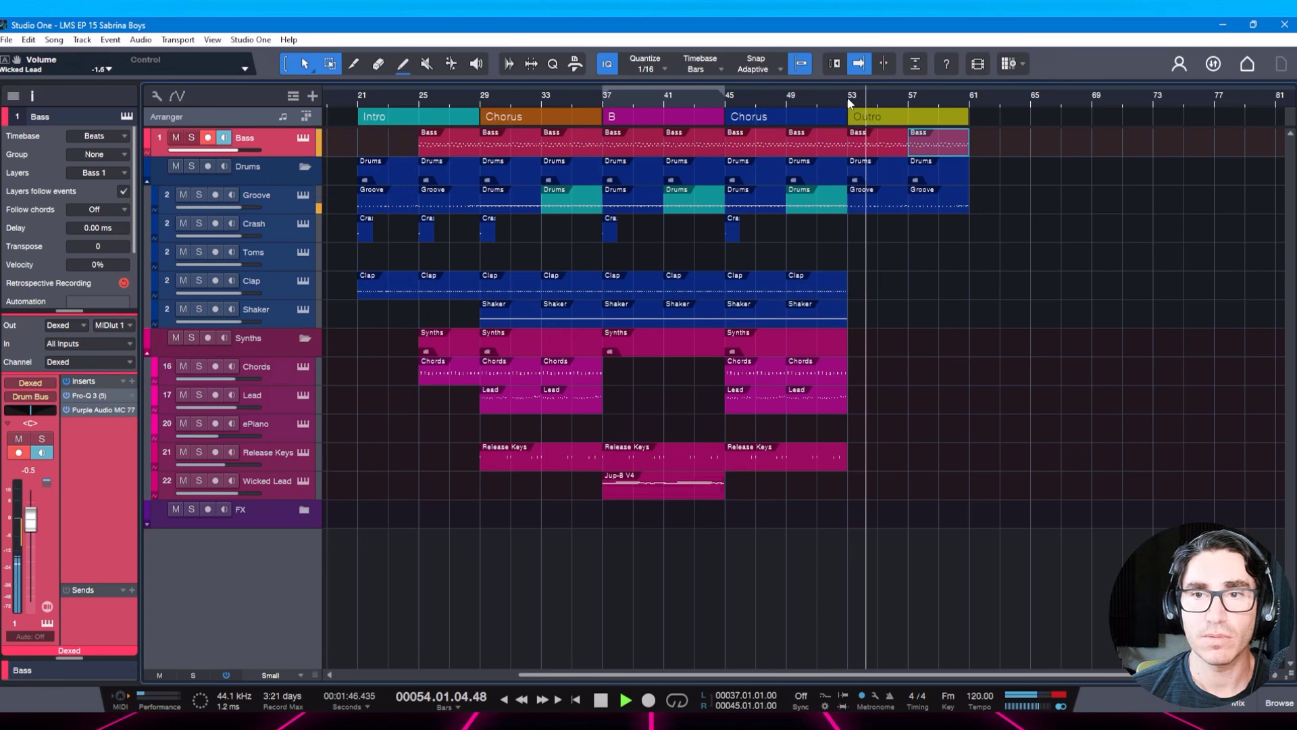
{"action": "key", "text": "space"}
Replace the first Outro Groove clip at bar 53 with the Drums clip from bar 45.
{"action": "left_click", "coordinate": [865, 204]}
{"action": "key", "text": "Delete"}
{"action": "left_click", "coordinate": [764, 205]}
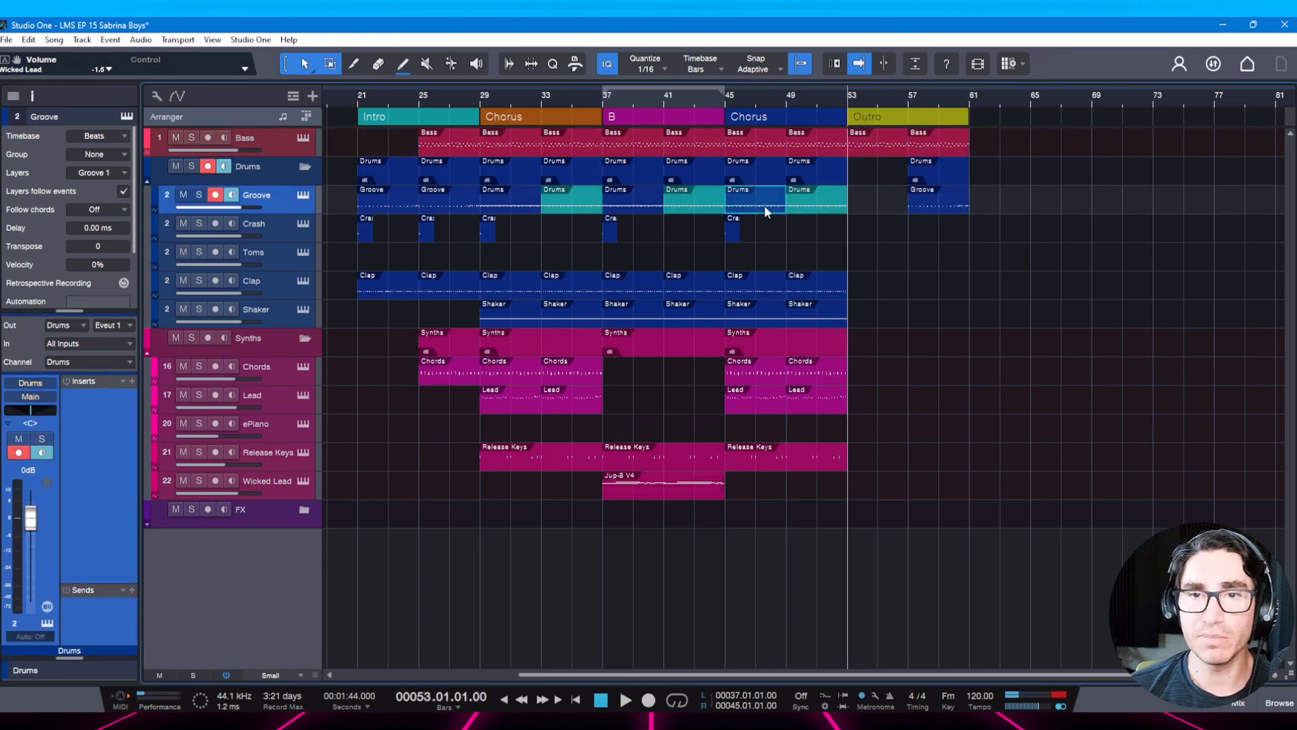
{"action": "left_click_drag", "start_coordinate": [764, 205], "coordinate": [880, 202]}
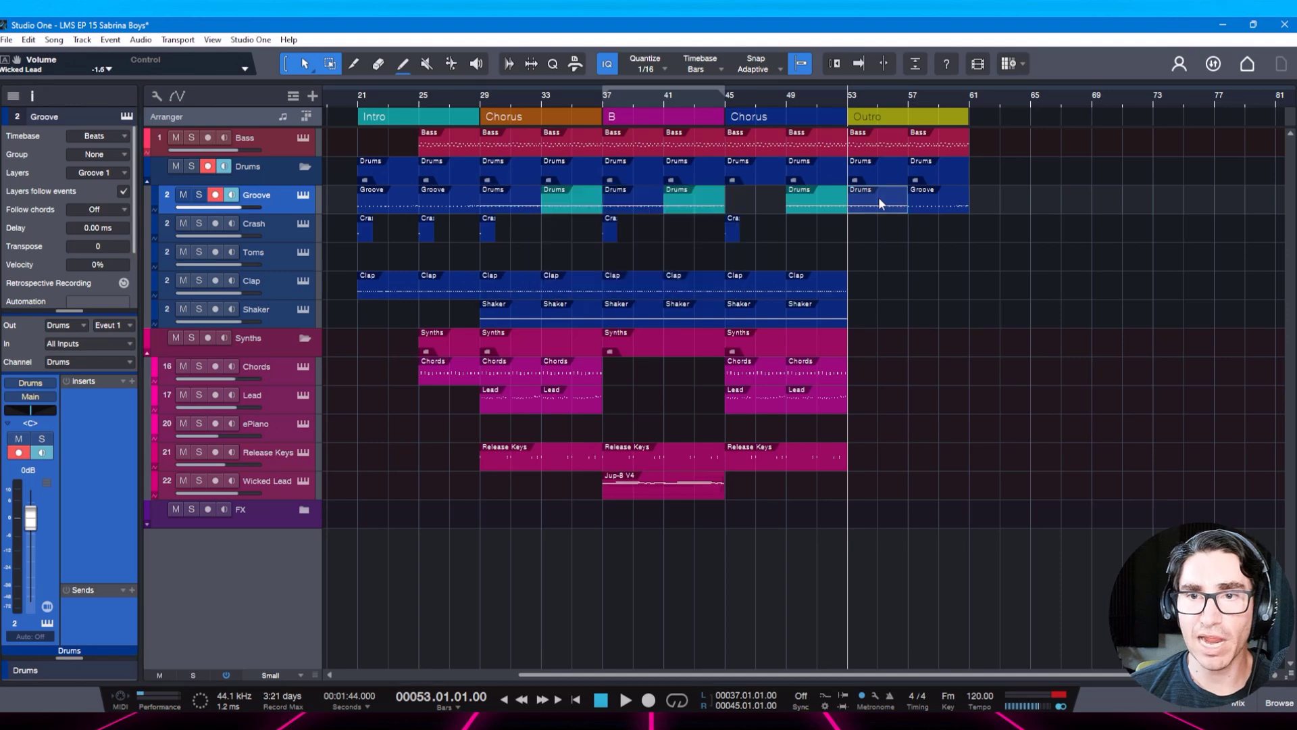
Duplicate the last Chorus Clap and Shaker clips twice across the Outro, save the song, and audition from bar 53.
{"action": "left_click", "coordinate": [819, 283]}
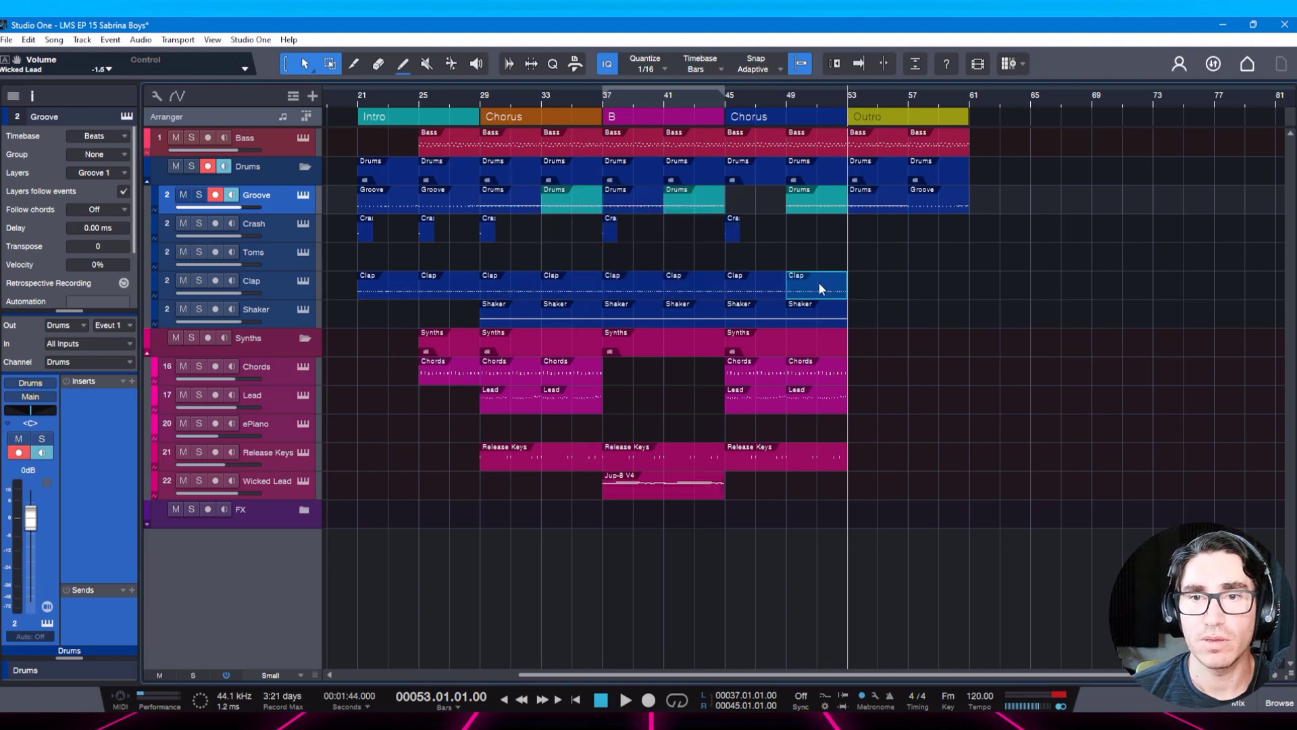
{"action": "left_click", "coordinate": [823, 318], "text": "shift"}
{"action": "key", "text": "ctrl+d"}
{"action": "key", "text": "ctrl+d"}
{"action": "key", "text": "ctrl+s"}
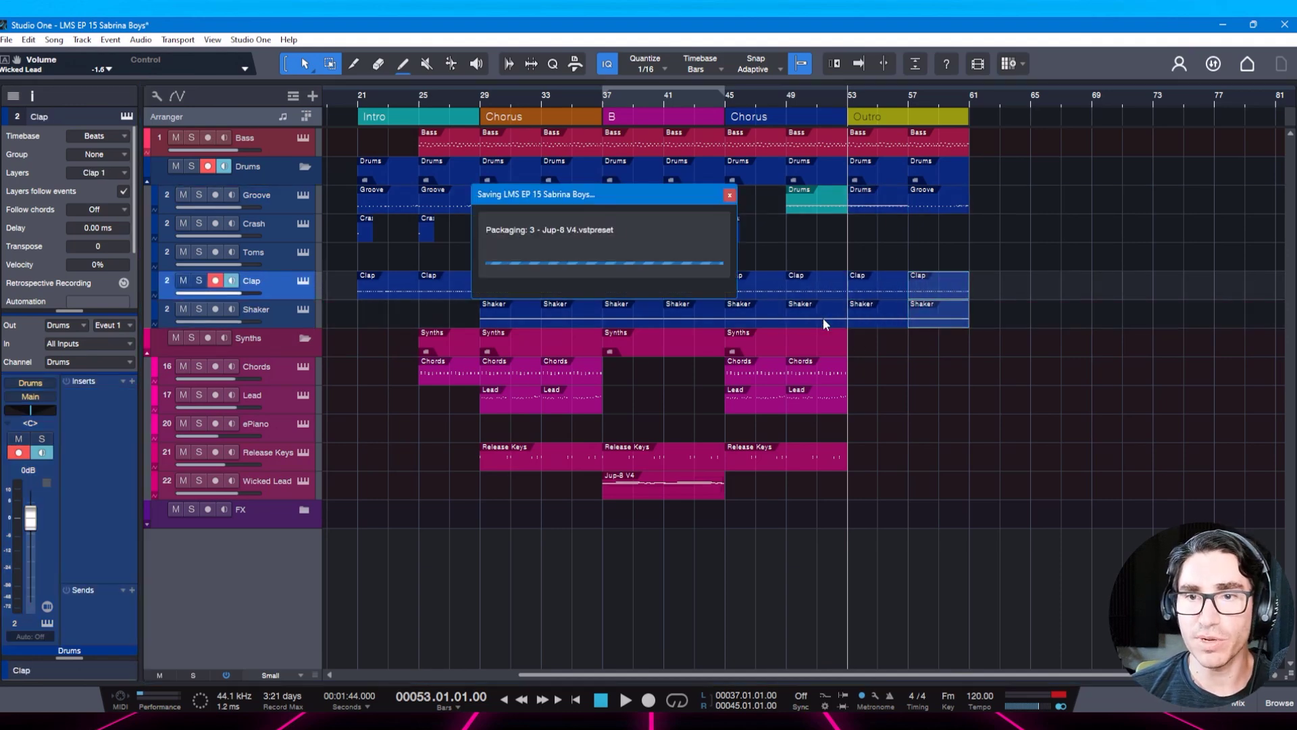
{"action": "key", "text": "space"}
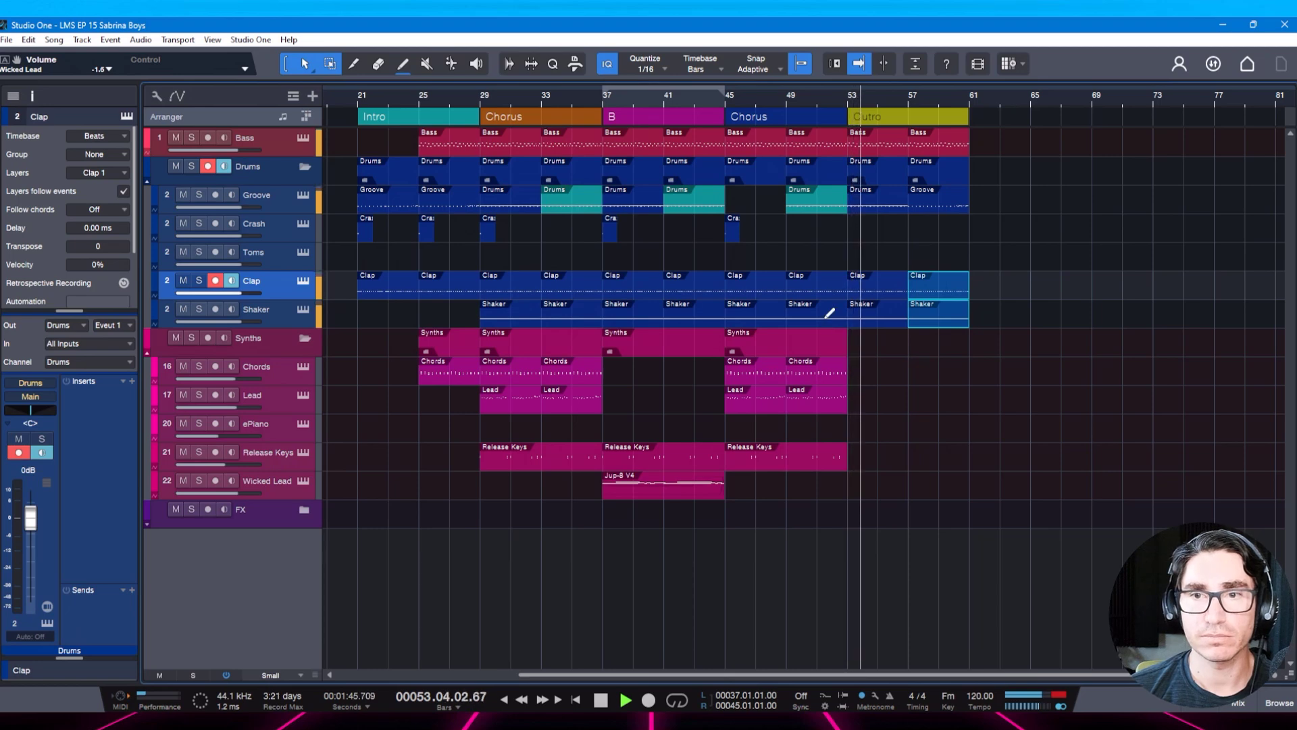
{"action": "key", "text": "space"}
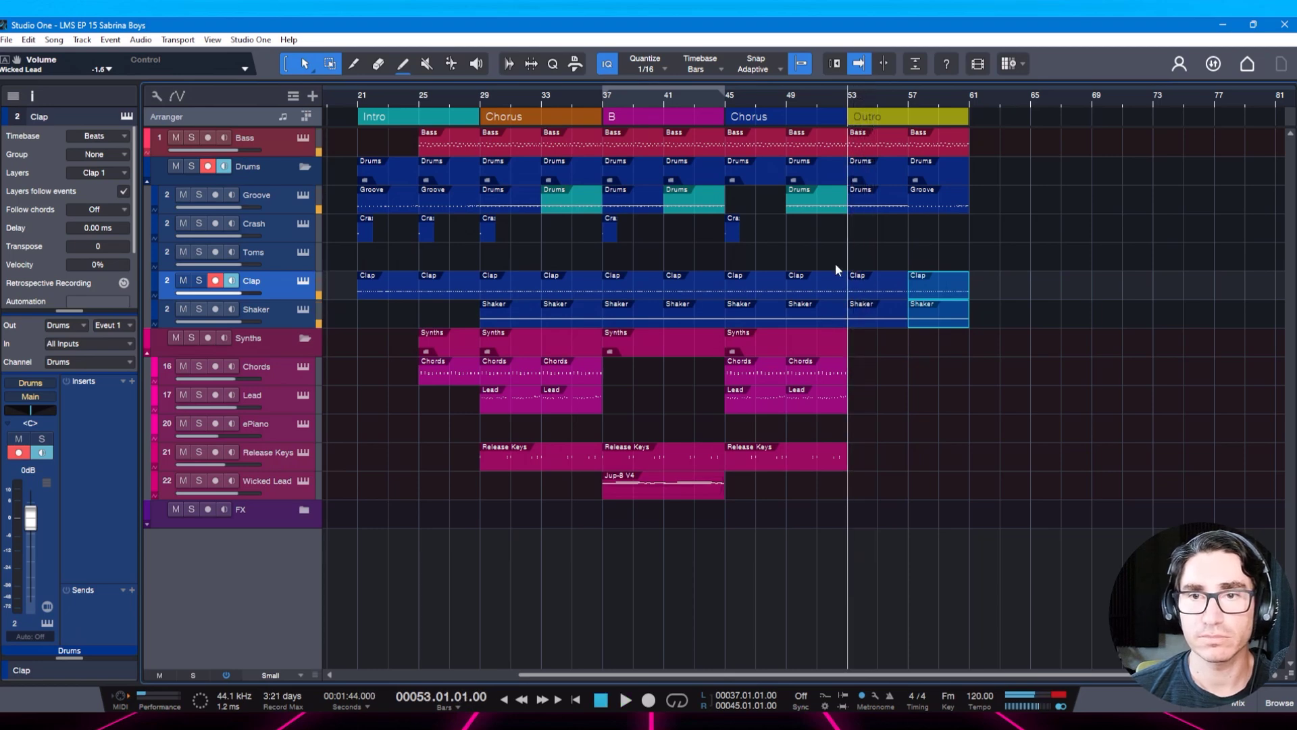
Copy the Outro's Drums clip back to the empty Groove slot at bar 45, and audition the Outro.
{"action": "left_click", "coordinate": [878, 199]}
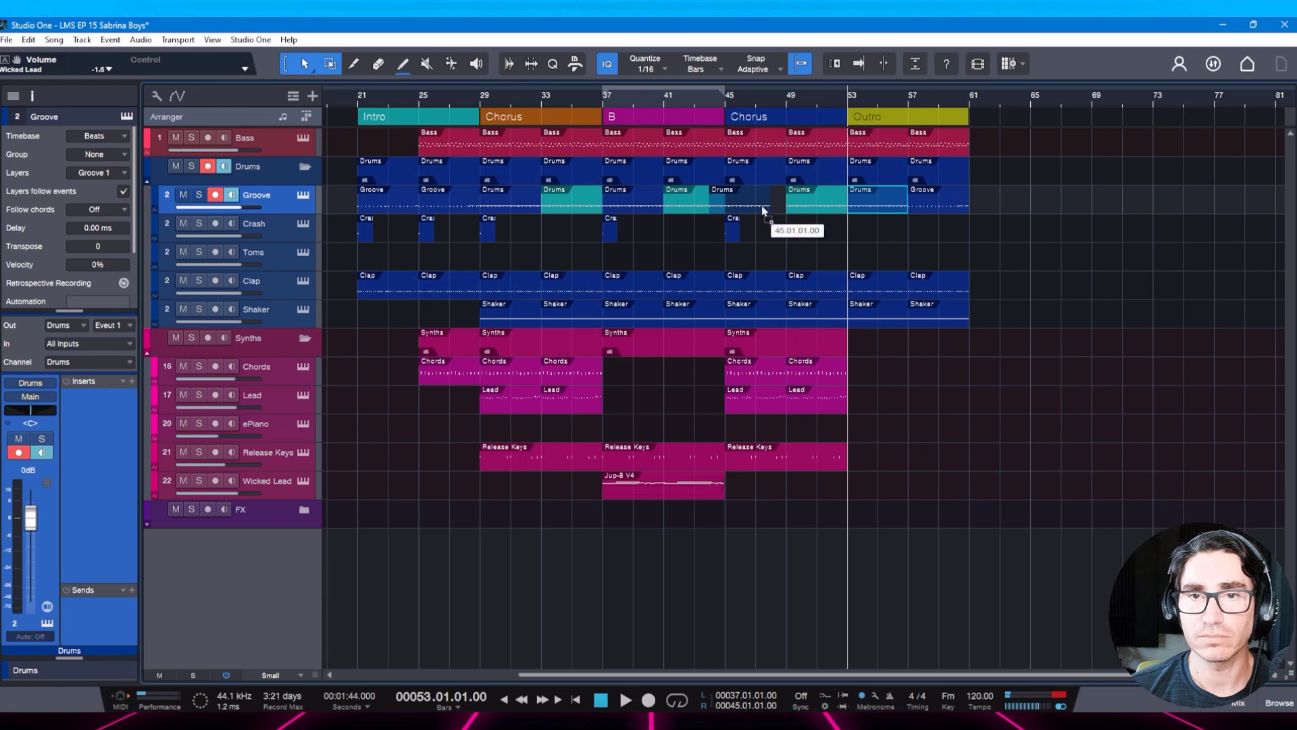
{"action": "left_click_drag", "start_coordinate": [763, 211], "coordinate": [764, 203]}
{"action": "key", "text": "f"}
{"action": "key", "text": "space"}
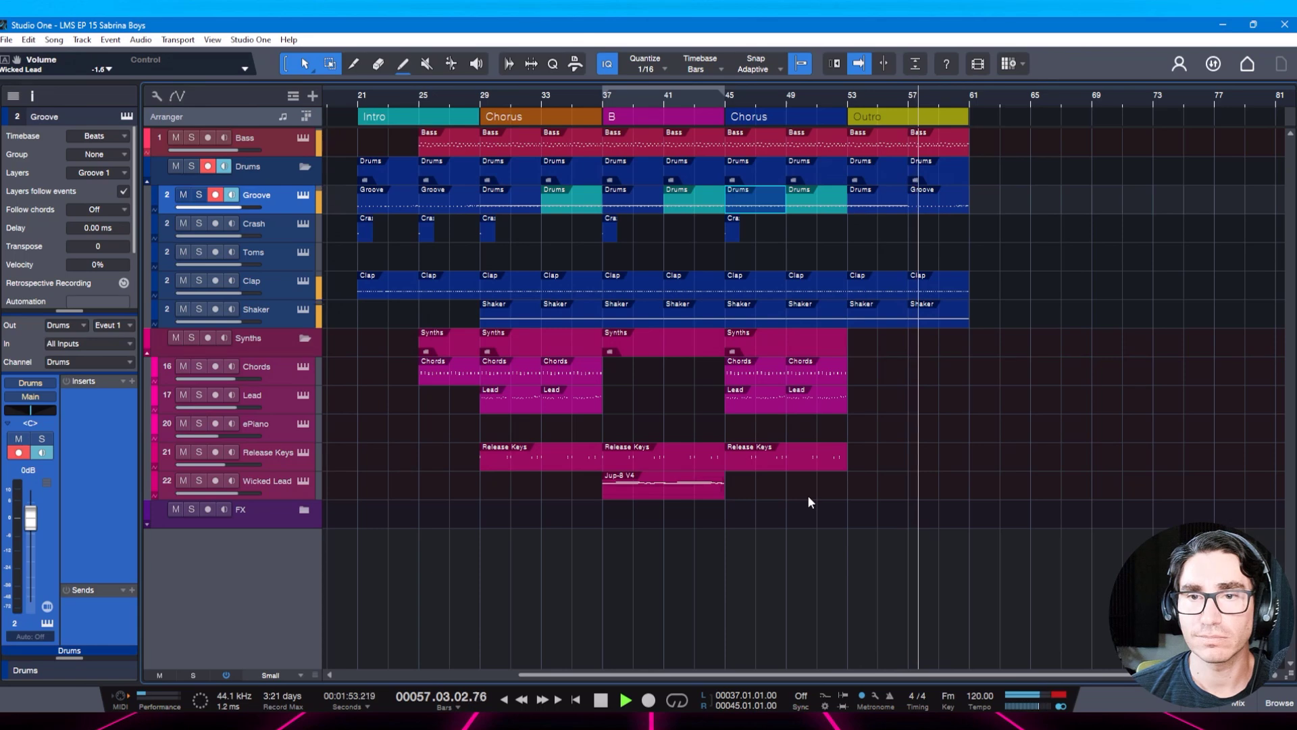
{"action": "key", "text": "space"}
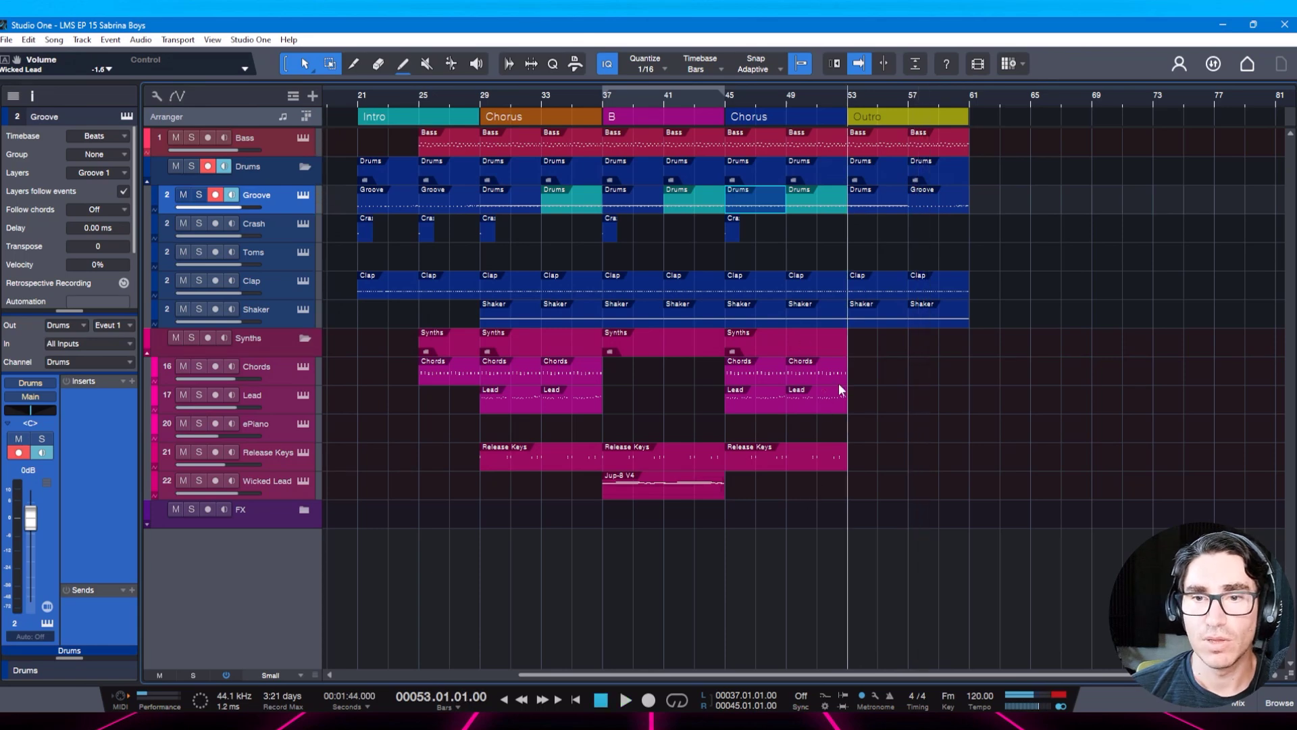
Duplicate the last Chorus Chords and Lead clips twice each to fill the Outro.
{"action": "left_click", "coordinate": [834, 377]}
{"action": "key", "text": "d"}
{"action": "key", "text": "d"}
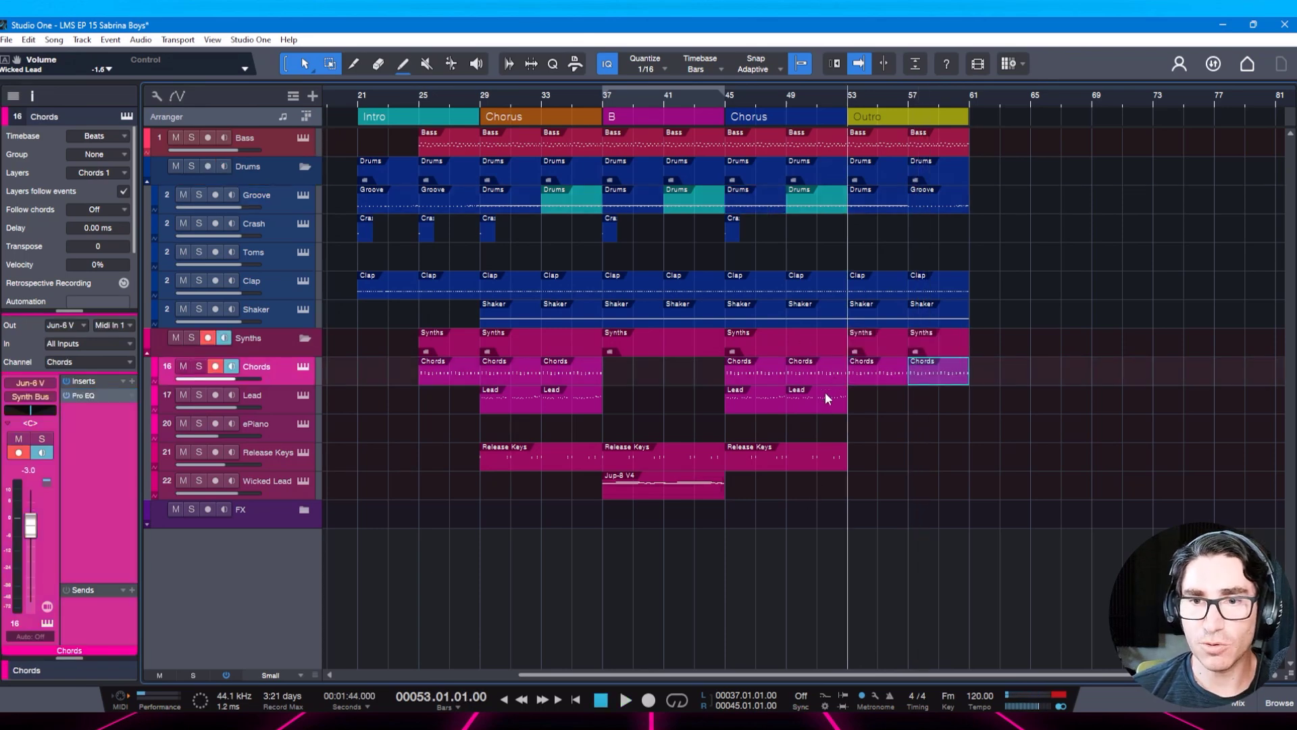
{"action": "left_click", "coordinate": [823, 399]}
{"action": "key", "text": "d"}
{"action": "key", "text": "d"}
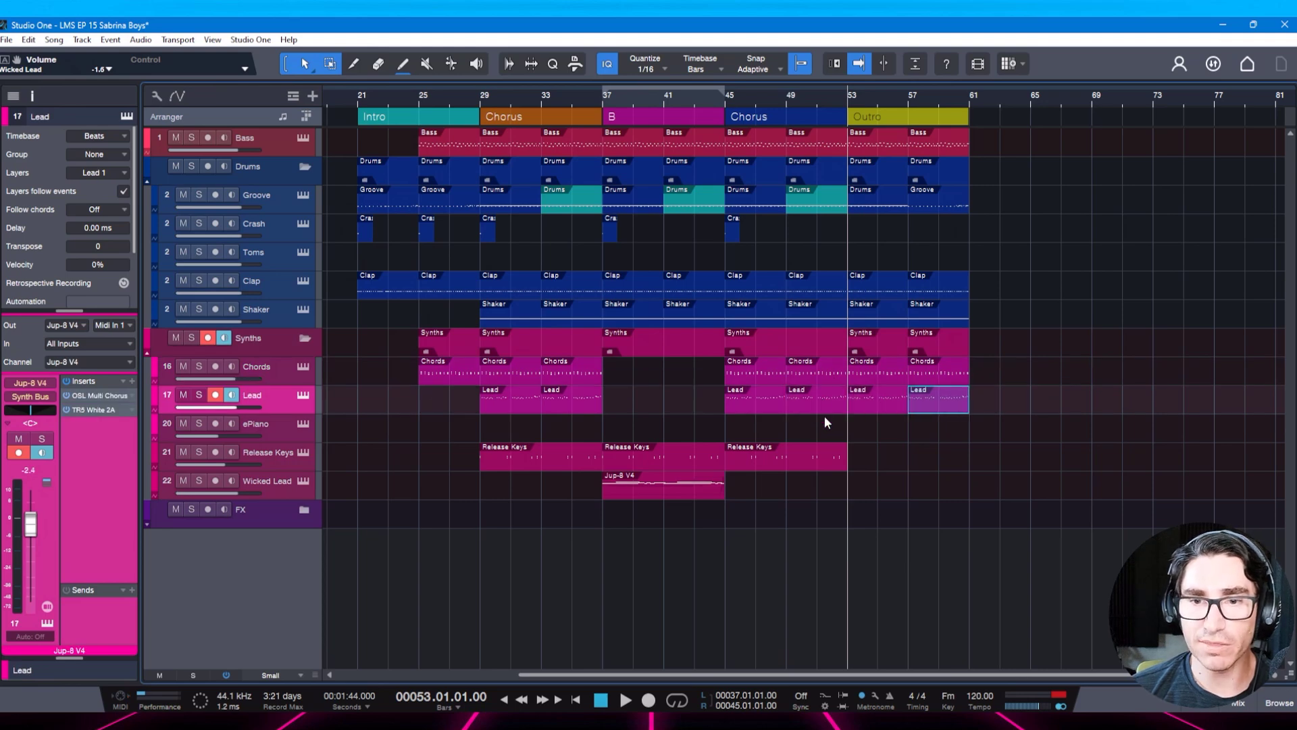
Duplicate the Chorus Release Keys clip into the Outro, undo the extra copy after bar 61, and save the song.
{"action": "left_click", "coordinate": [829, 456]}
{"action": "key", "text": "d"}
{"action": "key", "text": "d"}
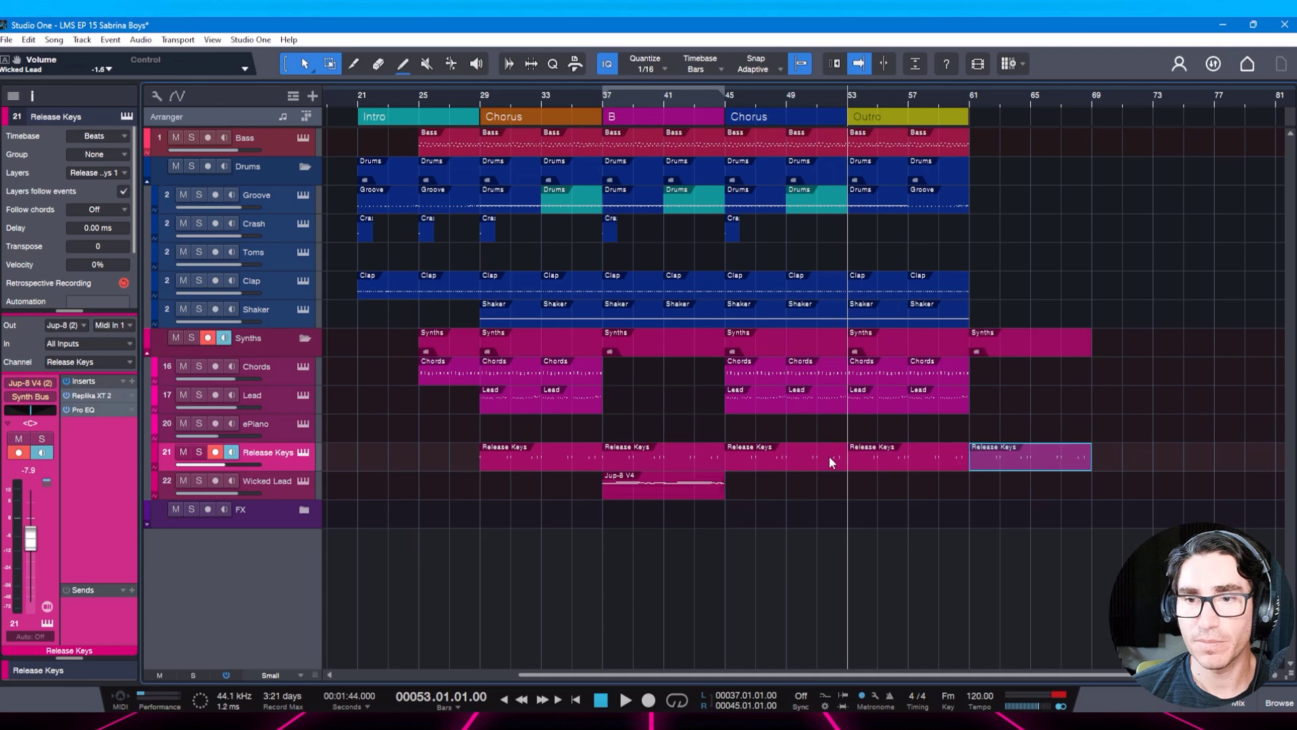
{"action": "key", "text": "ctrl+z"}
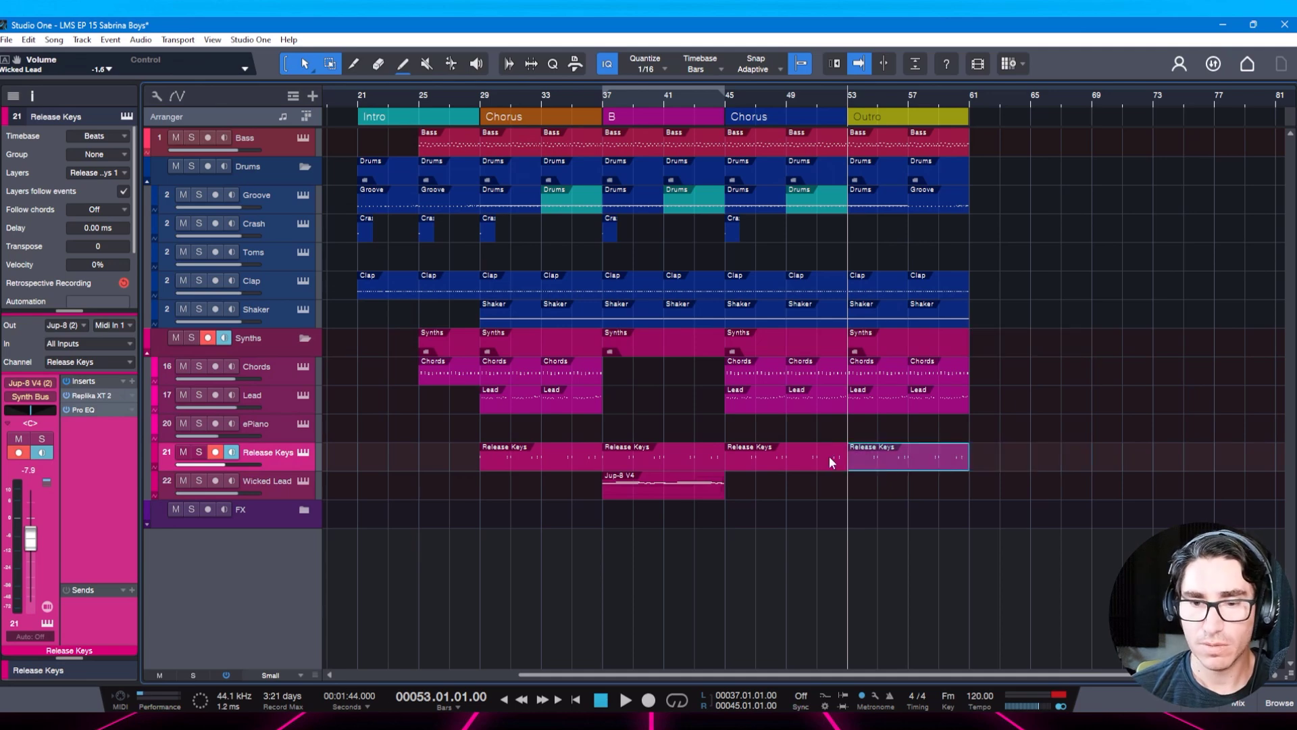
{"action": "key", "text": "ctrl+s"}
Copy the Crash clip from bar 45 to the Outro's start at bar 53, and audition the Outro, continuing from bar 58.
{"action": "scroll", "coordinate": [951, 100], "scroll_direction": "up", "scroll_amount": 3}
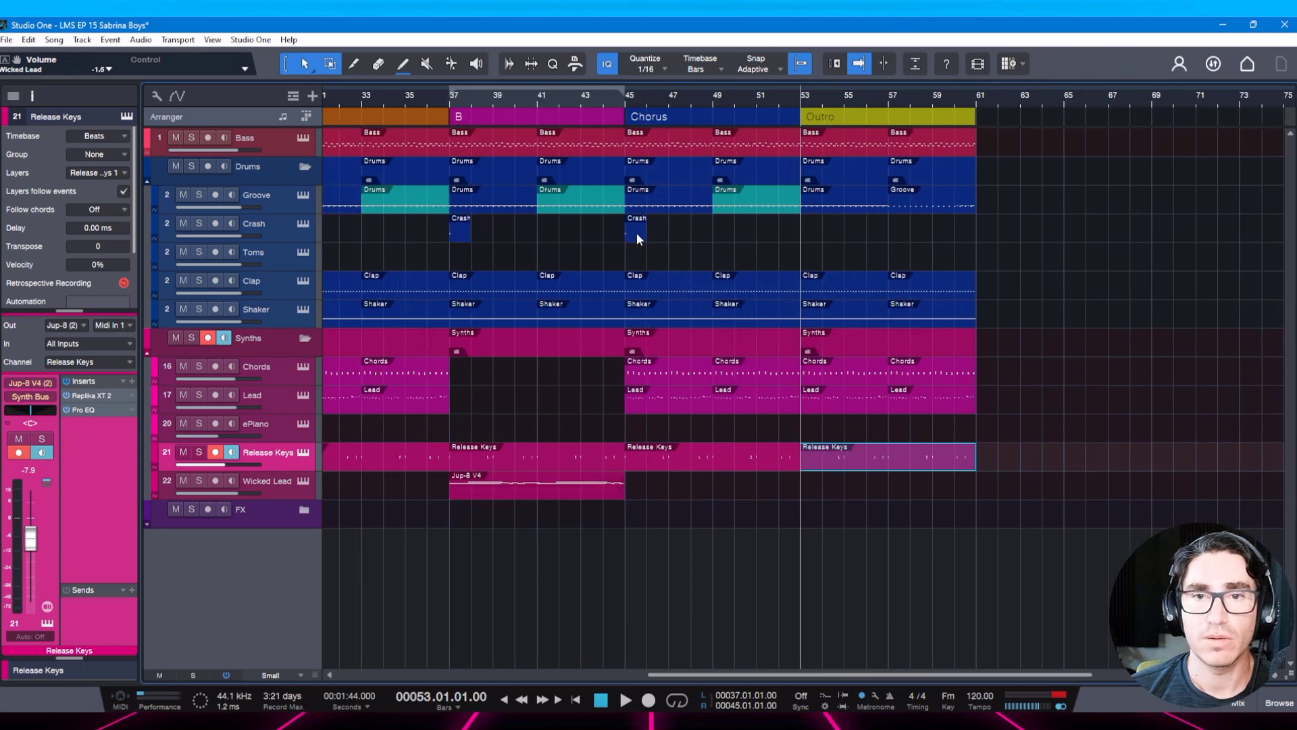
{"action": "left_click_drag", "start_coordinate": [636, 232], "coordinate": [811, 224]}
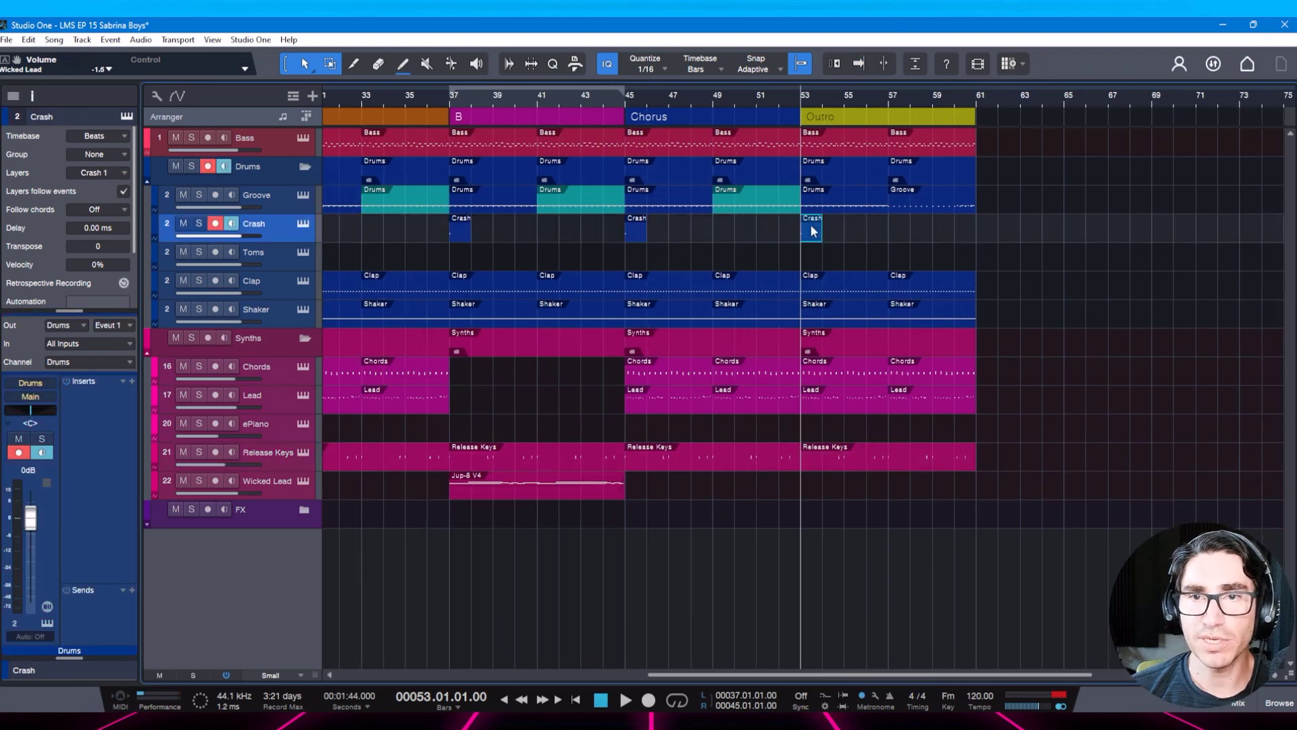
{"action": "key", "text": "space"}
{"action": "left_click", "coordinate": [920, 95]}
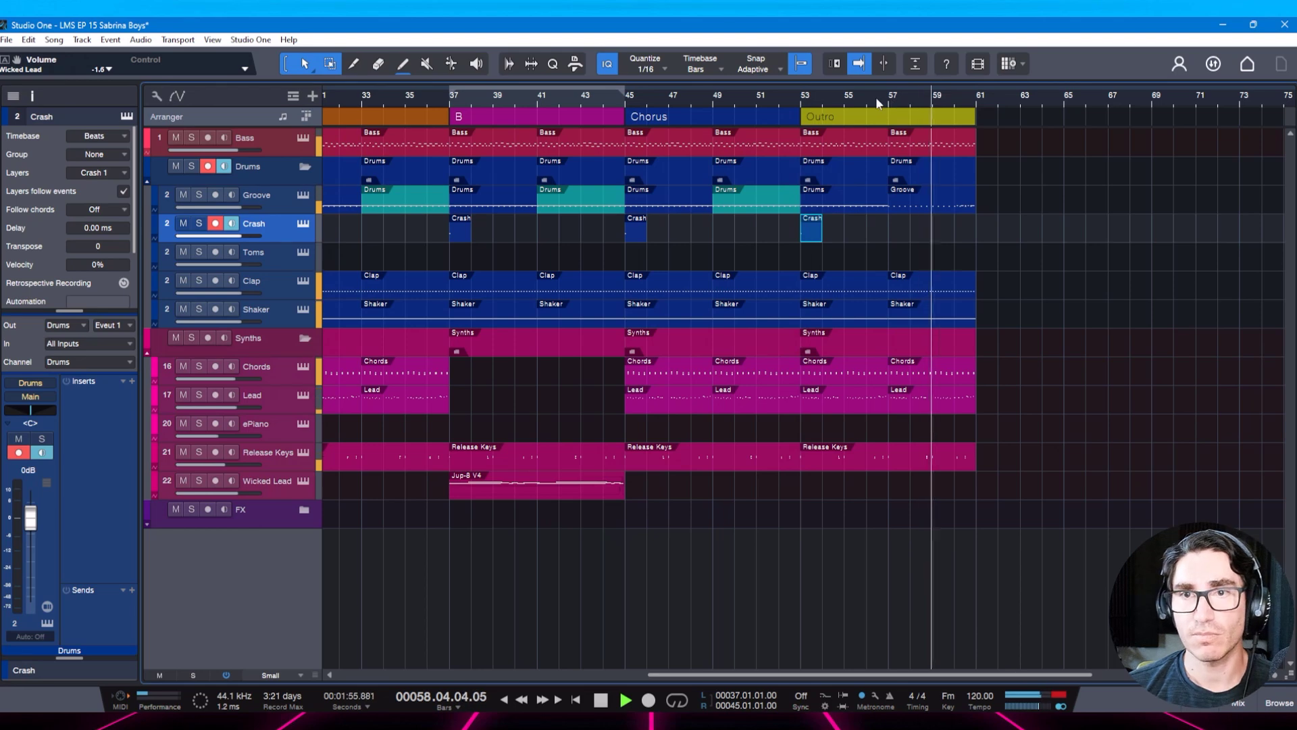
{"action": "key", "text": "space"}
Select the Outro section, save the song, loop bars 53 to 61, and play the looped section.
{"action": "scroll", "coordinate": [875, 96], "scroll_direction": "up", "scroll_amount": 3}
{"action": "left_click", "coordinate": [843, 116]}
{"action": "key", "text": "ctrl+s"}
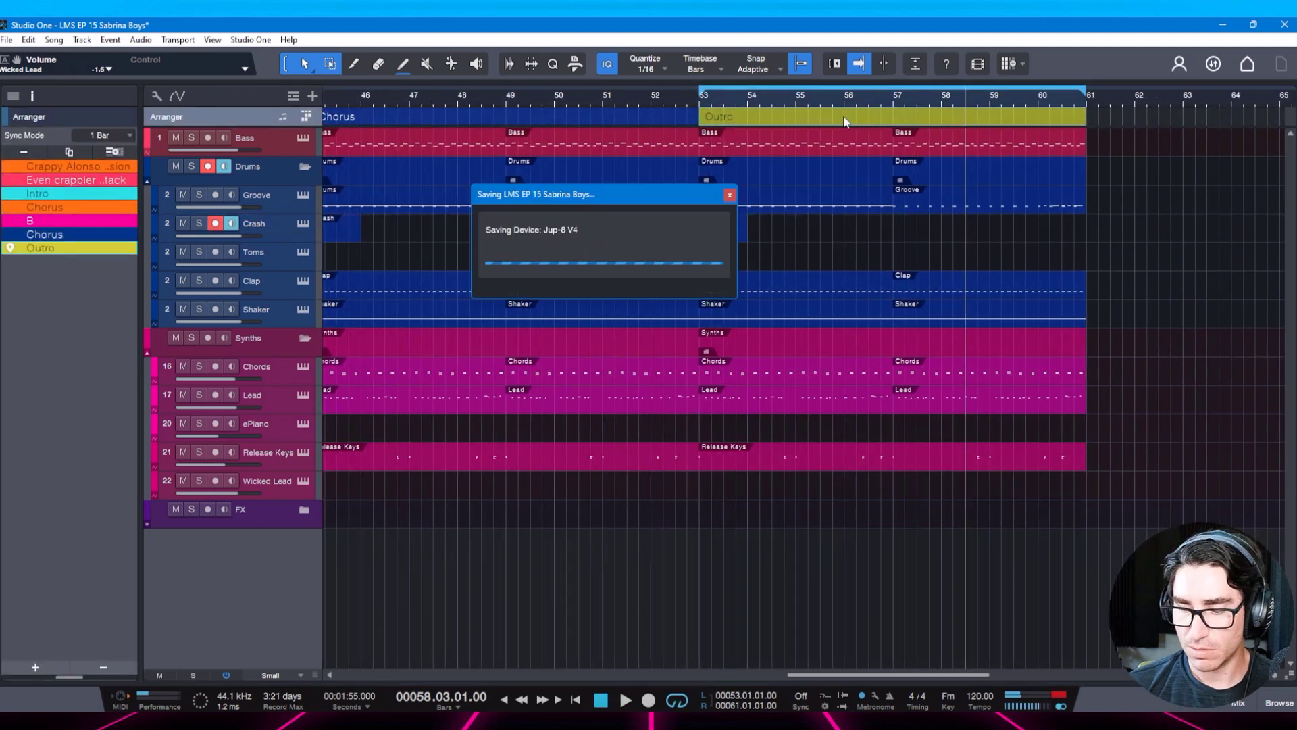
{"action": "key", "text": "p"}
{"action": "key", "text": "space"}
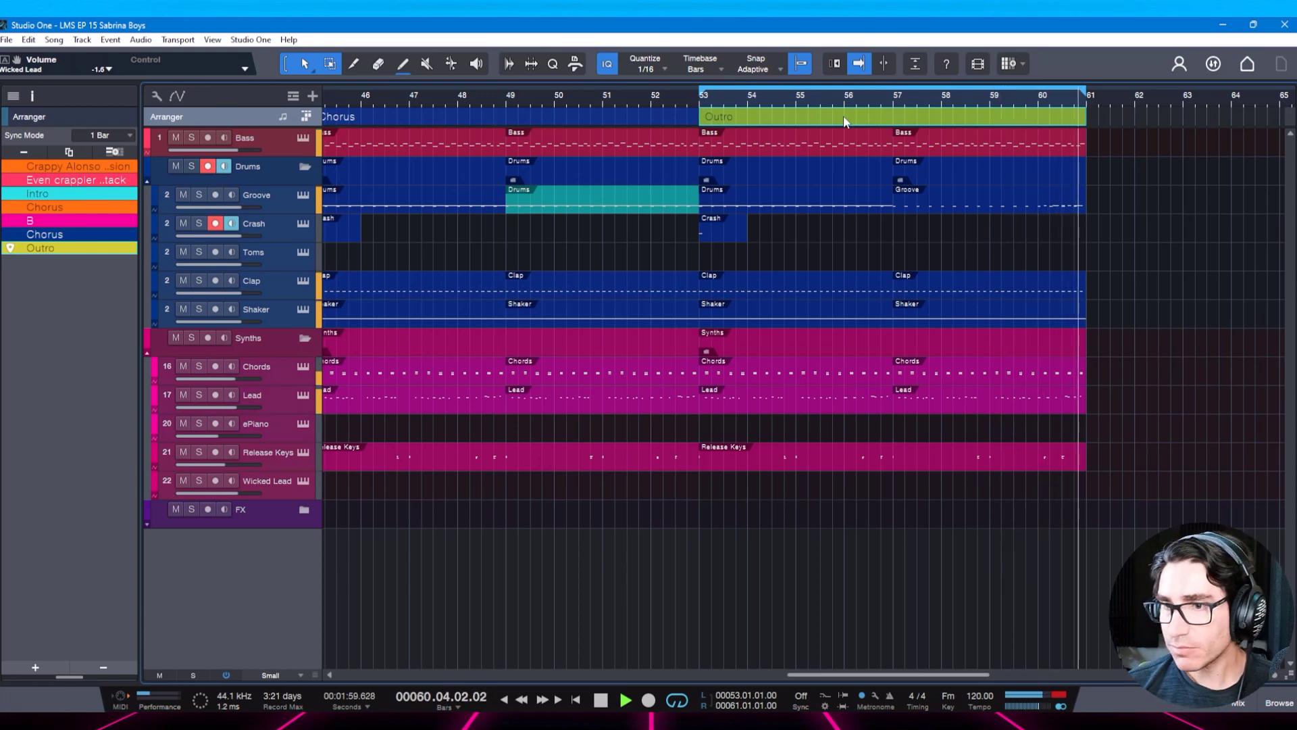
{"action": "key", "text": "space"}
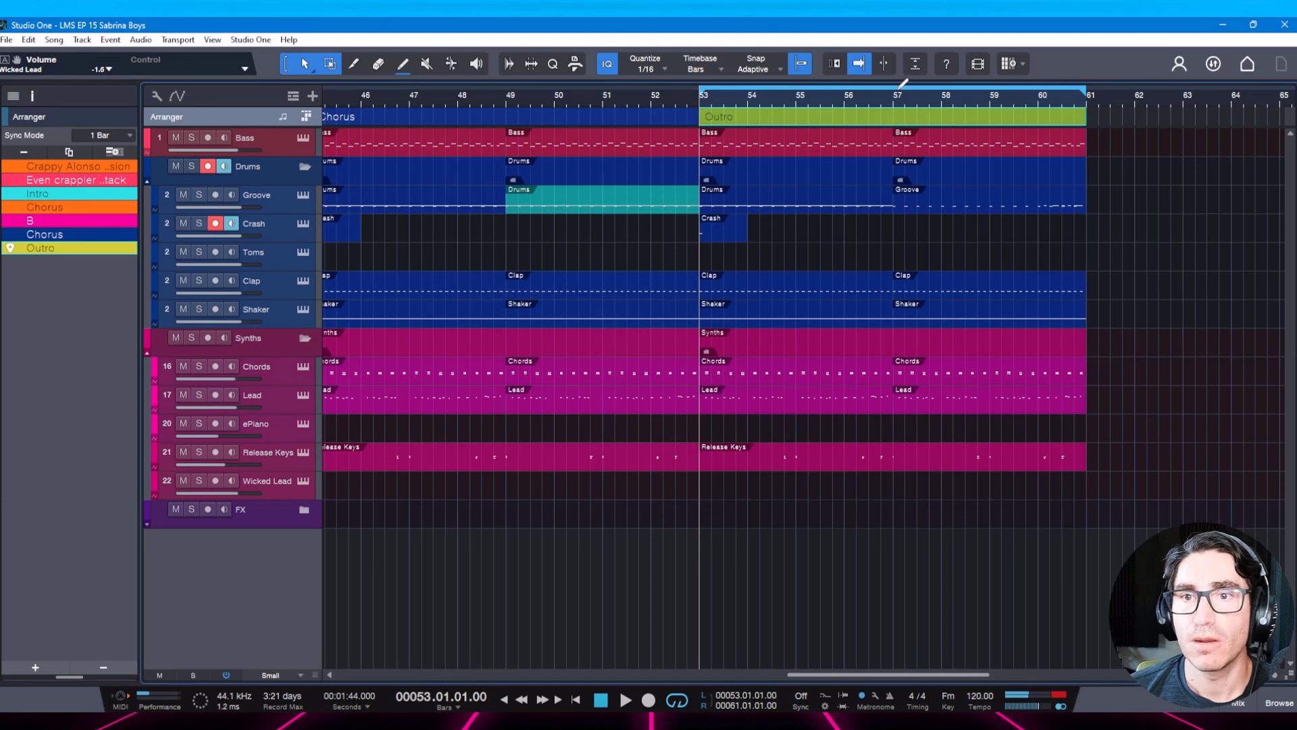
Save the song and insert the FilterShaper XL plug-in after the existing inserts on the Lead track.
{"action": "left_click_drag", "start_coordinate": [890, 107], "coordinate": [689, 82]}
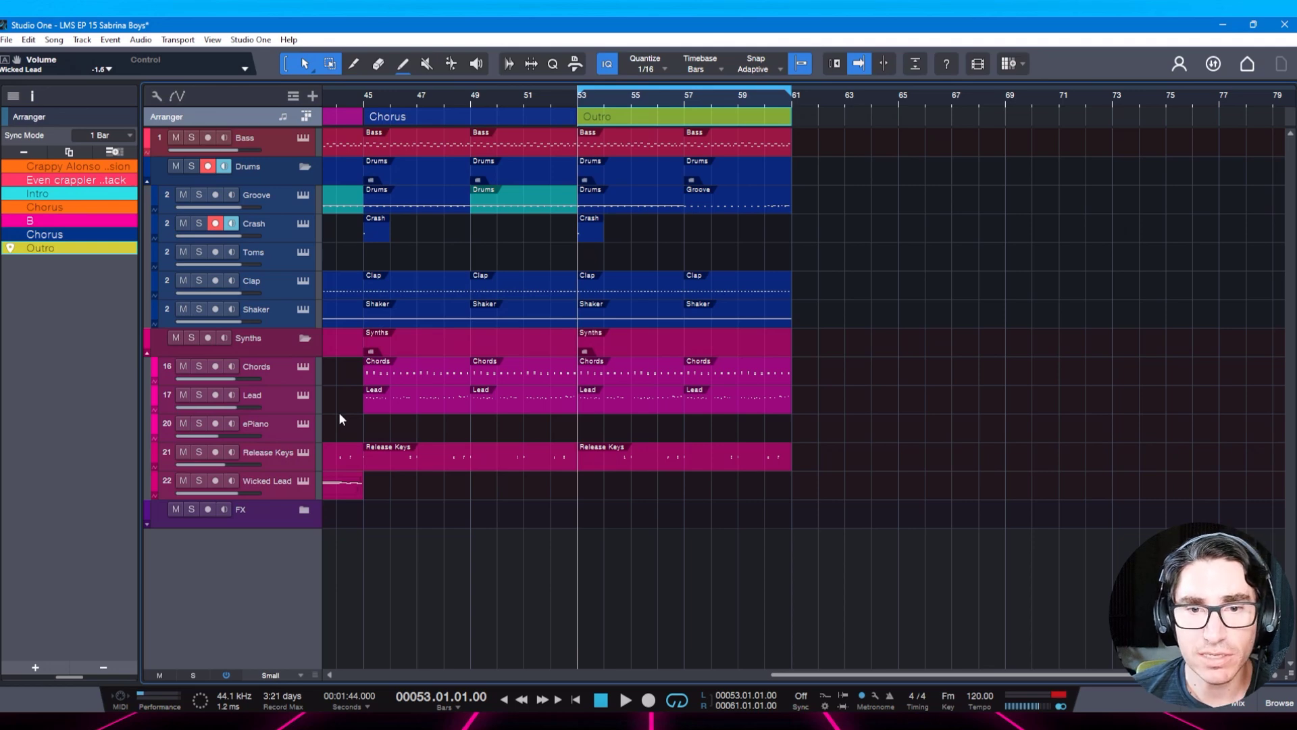
{"action": "left_click", "coordinate": [281, 397]}
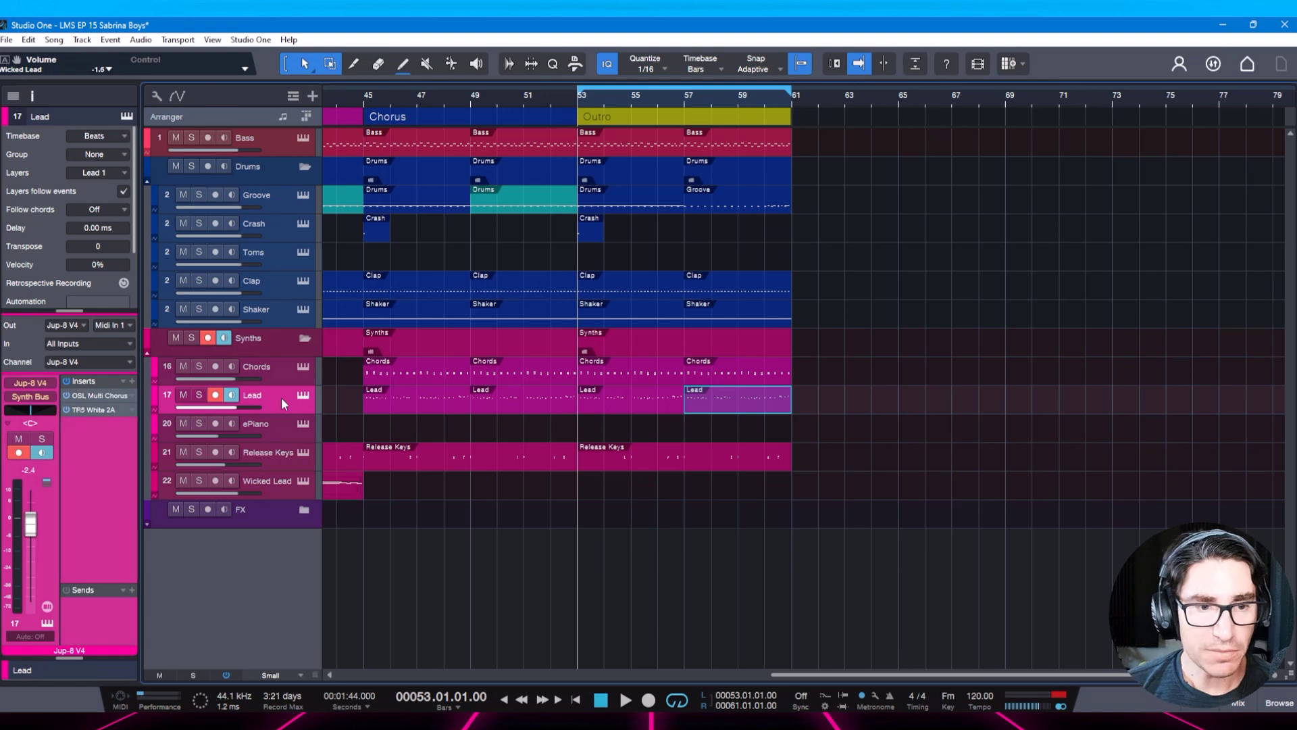
{"action": "key", "text": "ctrl+s"}
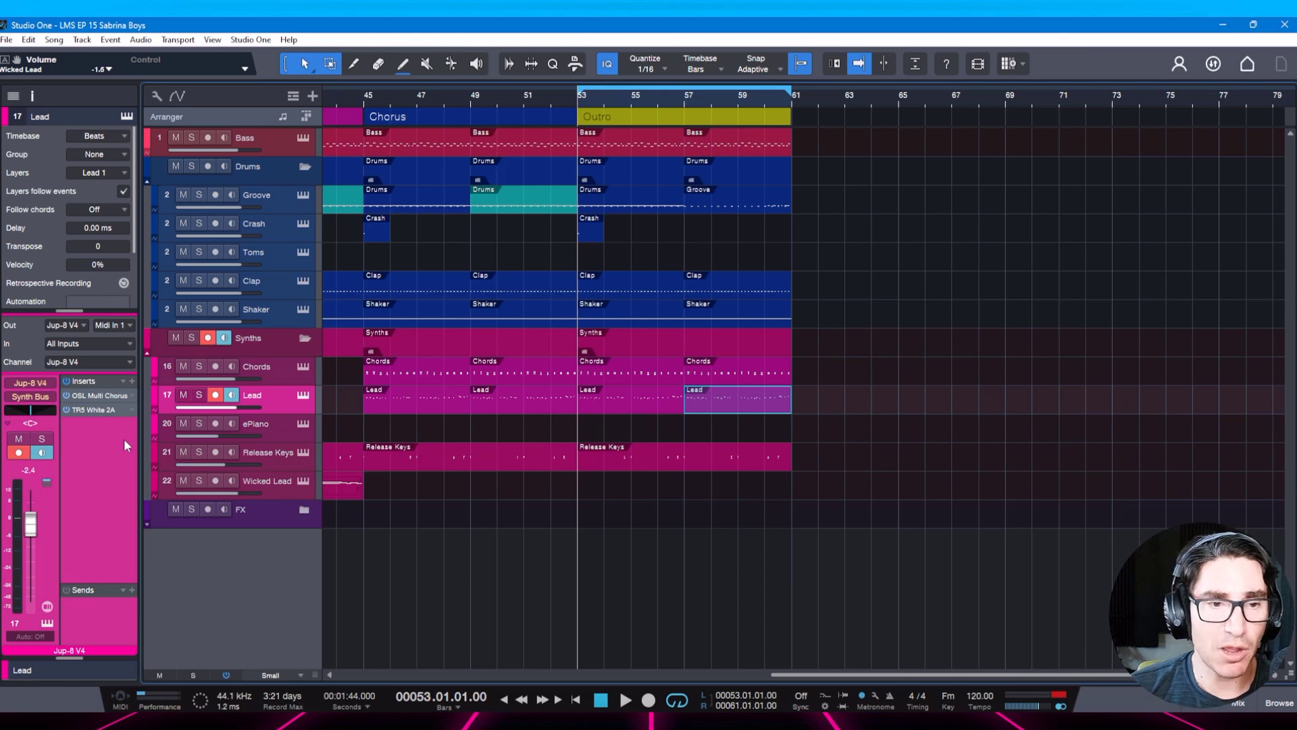
{"action": "left_click", "coordinate": [132, 380]}
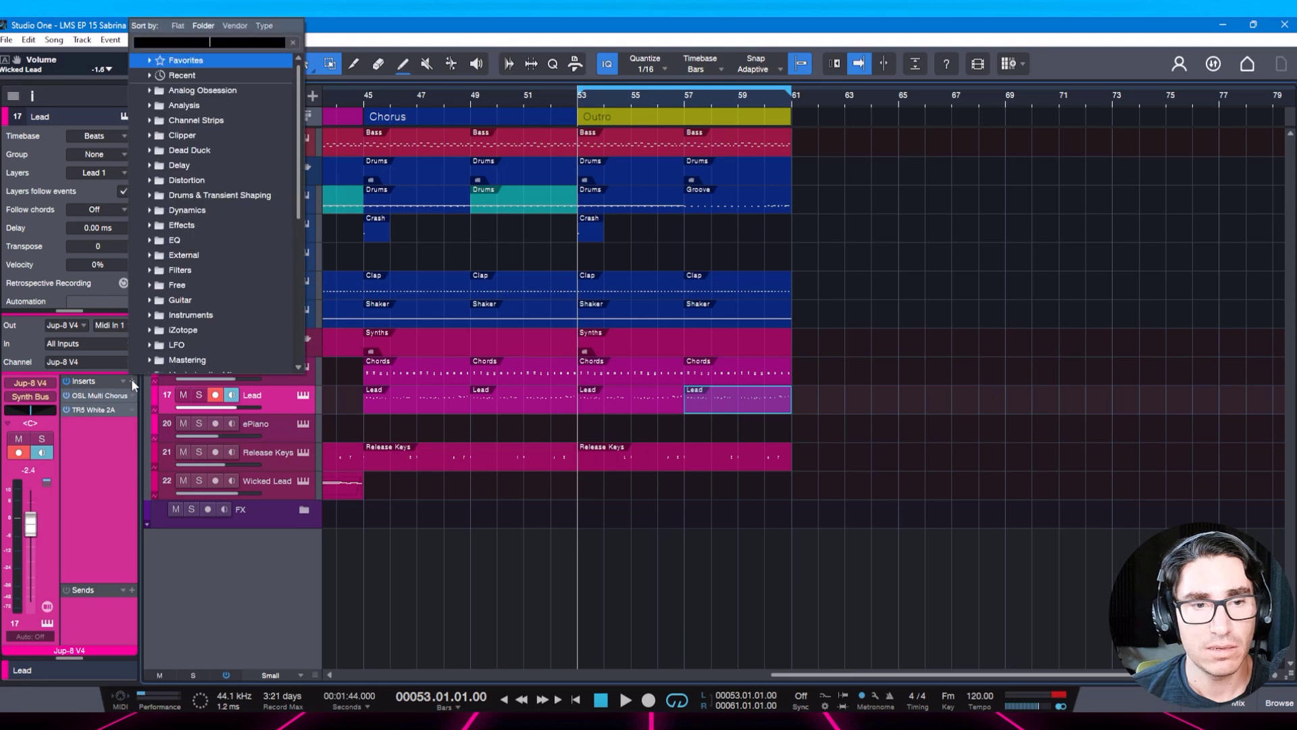
{"action": "type", "text": "shape"}
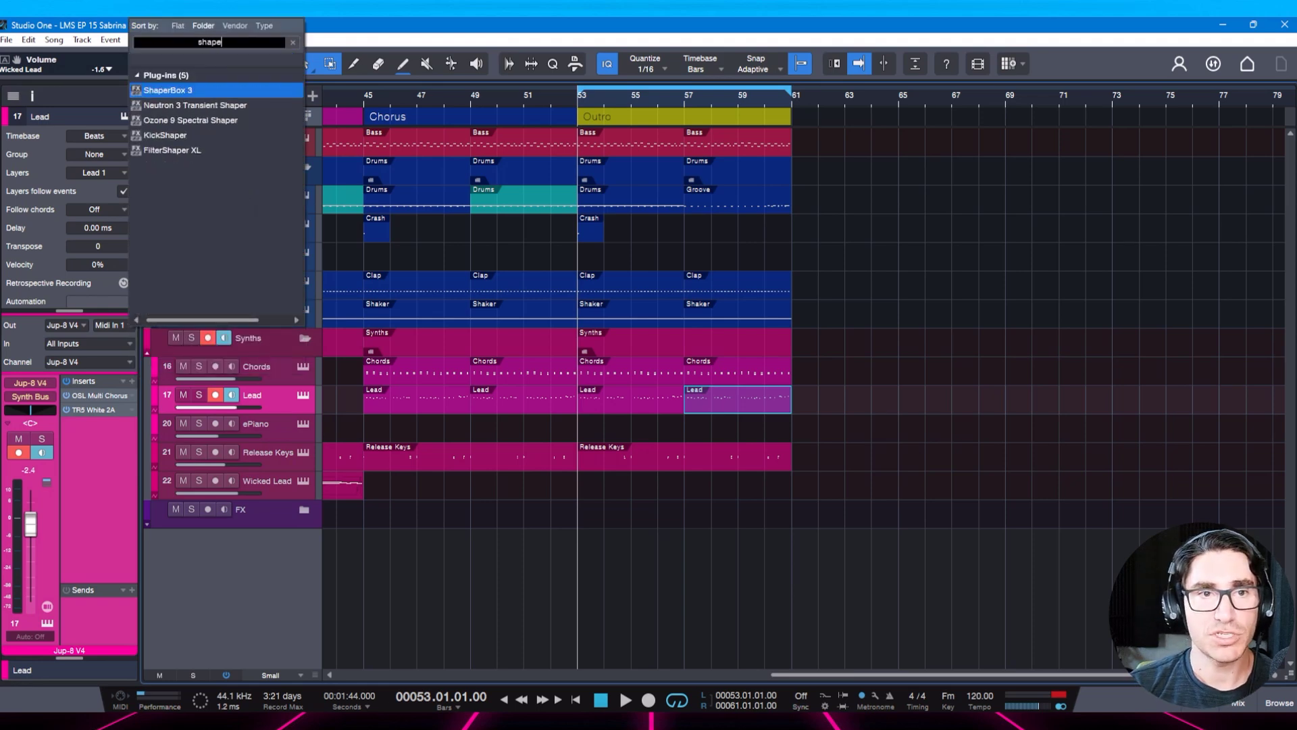
{"action": "key", "text": "Down"}
{"action": "key", "text": "Down"}
{"action": "key", "text": "Down"}
{"action": "key", "text": "Down"}
{"action": "key", "text": "Return"}
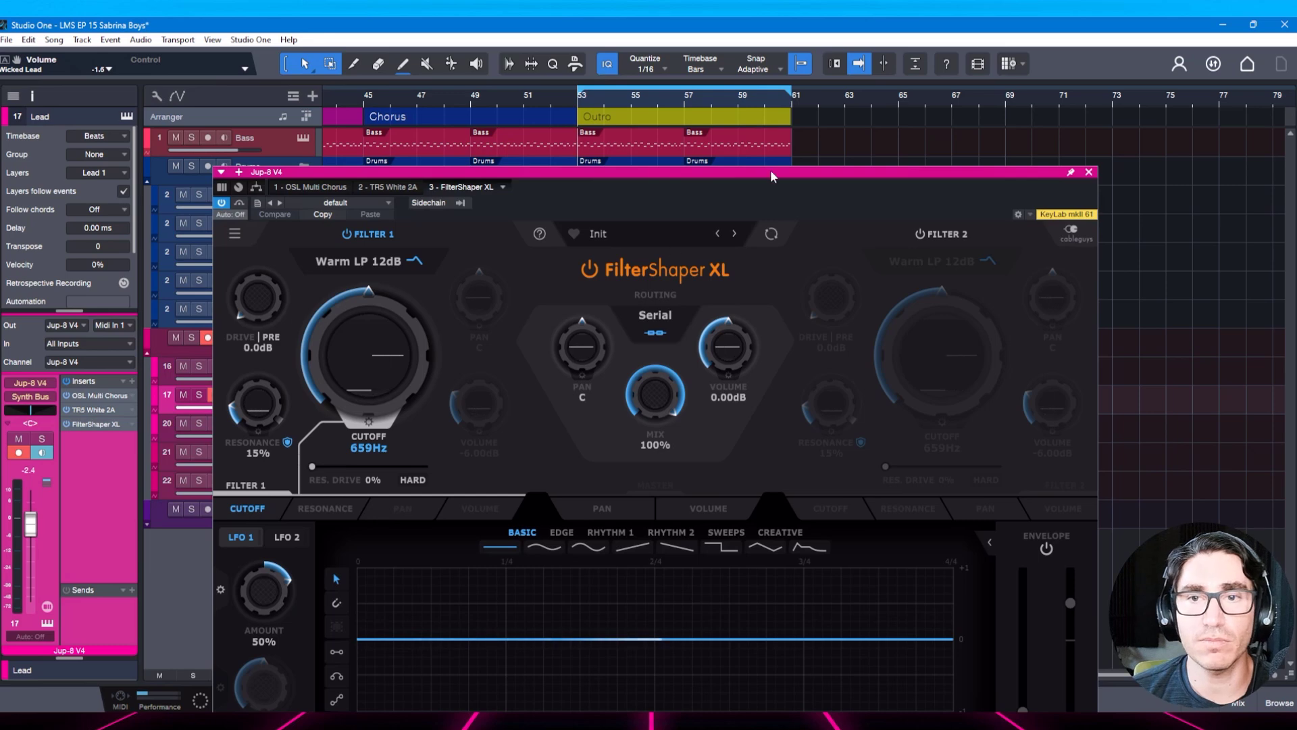
Set FilterShaper XL's Filter 1 to Warm LP 24dB with the cutoff fully open at 21.1 kHz, and save the song.
{"action": "left_click_drag", "start_coordinate": [771, 173], "coordinate": [711, 83]}
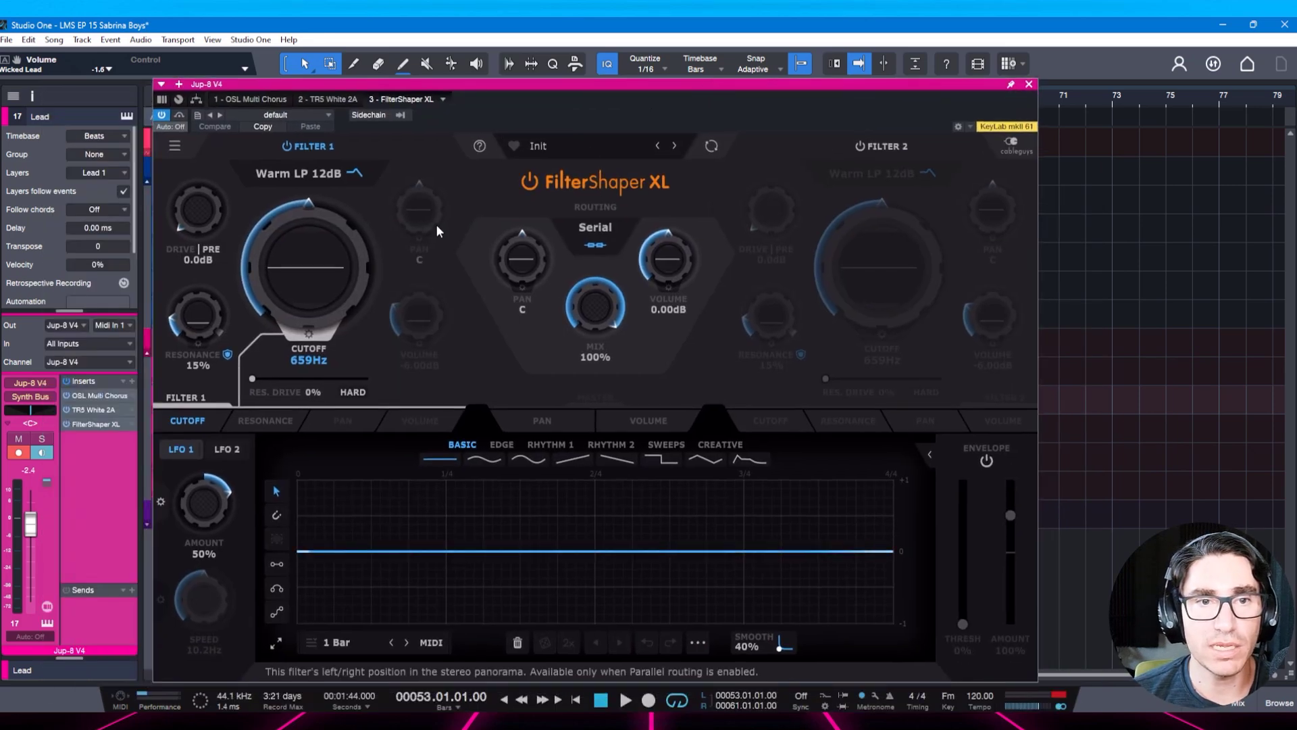
{"action": "left_click", "coordinate": [336, 175]}
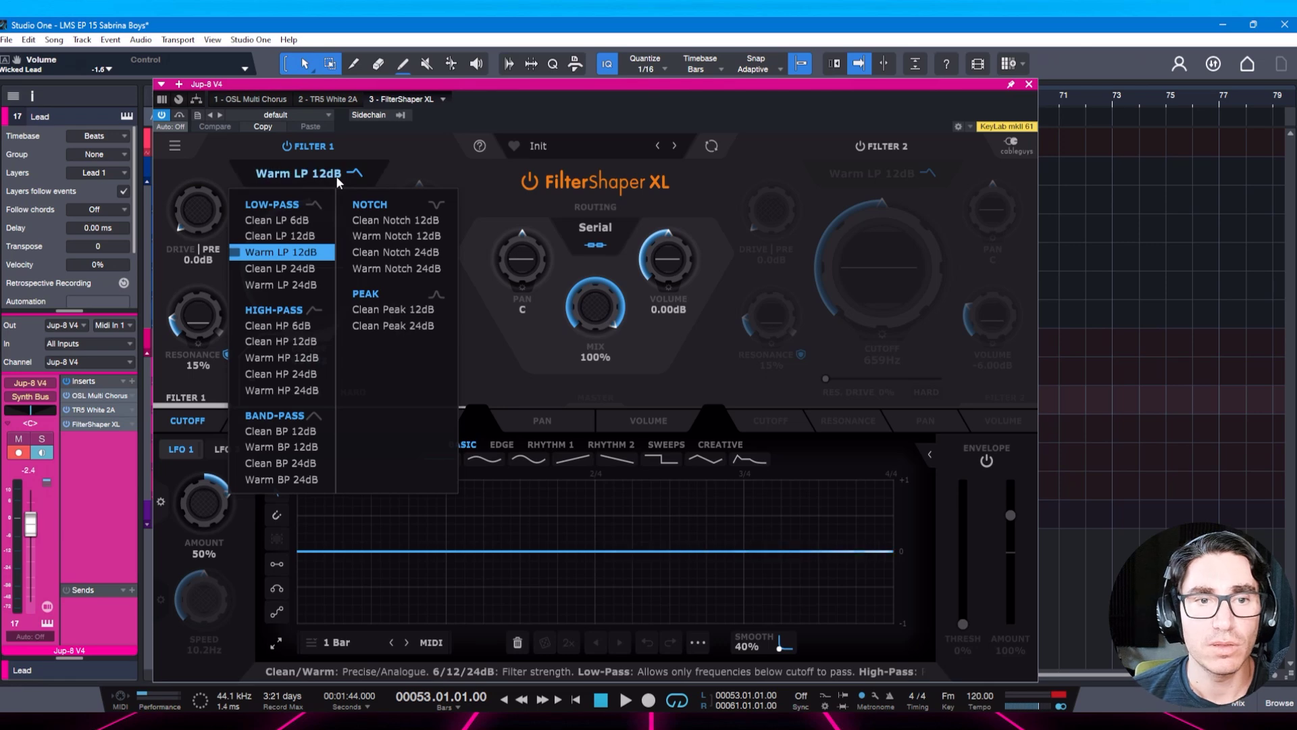
{"action": "left_click", "coordinate": [308, 283]}
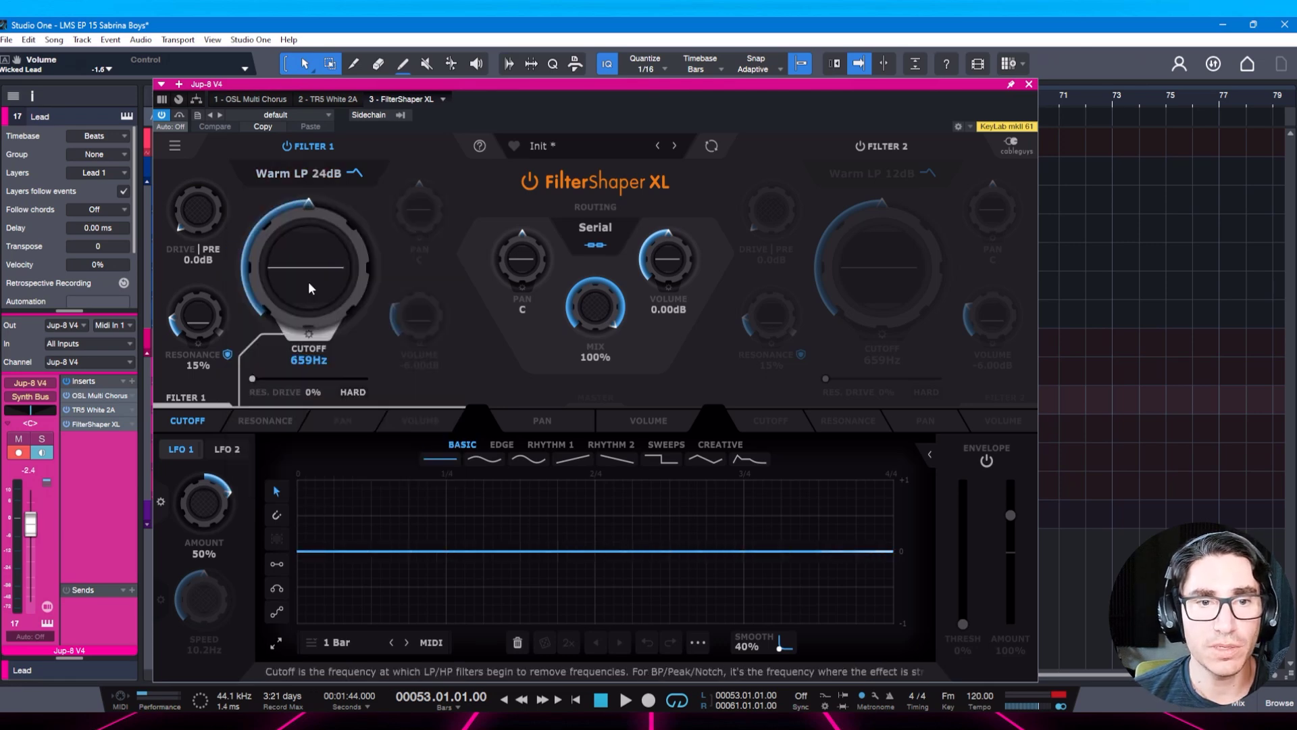
{"action": "left_click_drag", "start_coordinate": [476, 86], "coordinate": [521, 166]}
{"action": "left_click_drag", "start_coordinate": [323, 355], "coordinate": [531, 107]}
{"action": "key", "text": "ctrl+s"}
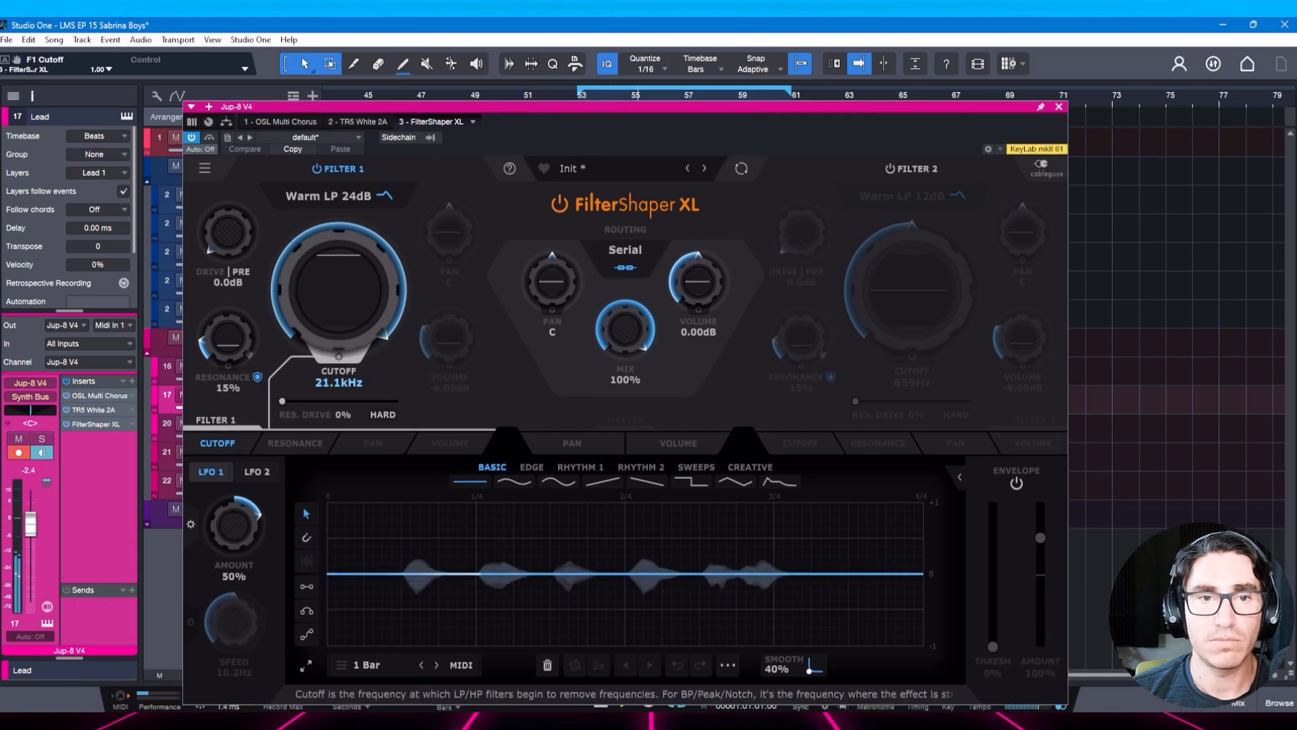
Sweep the Filter 1 cutoff down to 379 Hz during playback, set its resonance to 20%, and save the song.
{"action": "mouse_move", "coordinate": [338, 291]}
{"action": "left_mouse_down"}
{"action": "mouse_move", "coordinate": [338, 348]}
{"action": "mouse_move", "coordinate": [339, 277]}
{"action": "left_mouse_up"}
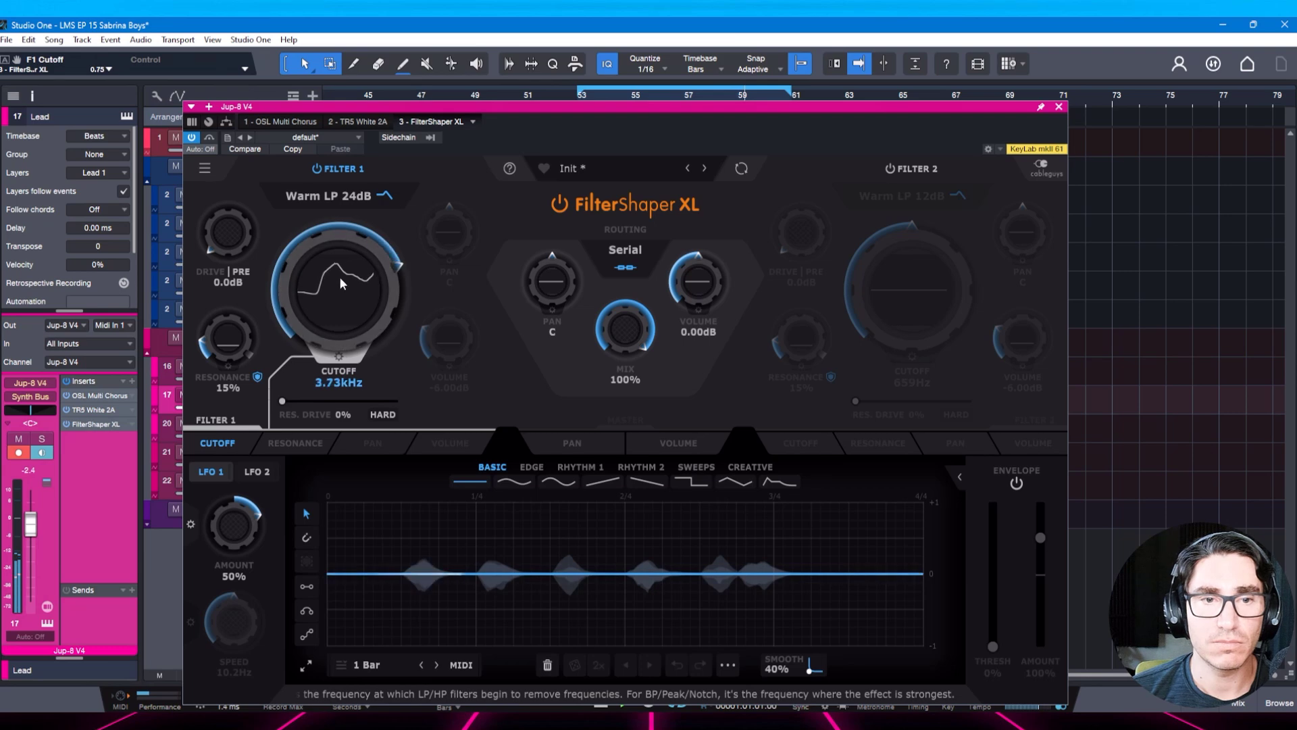
{"action": "left_click_drag", "start_coordinate": [228, 337], "coordinate": [227, 328]}
{"action": "left_click_drag", "start_coordinate": [339, 274], "coordinate": [339, 331]}
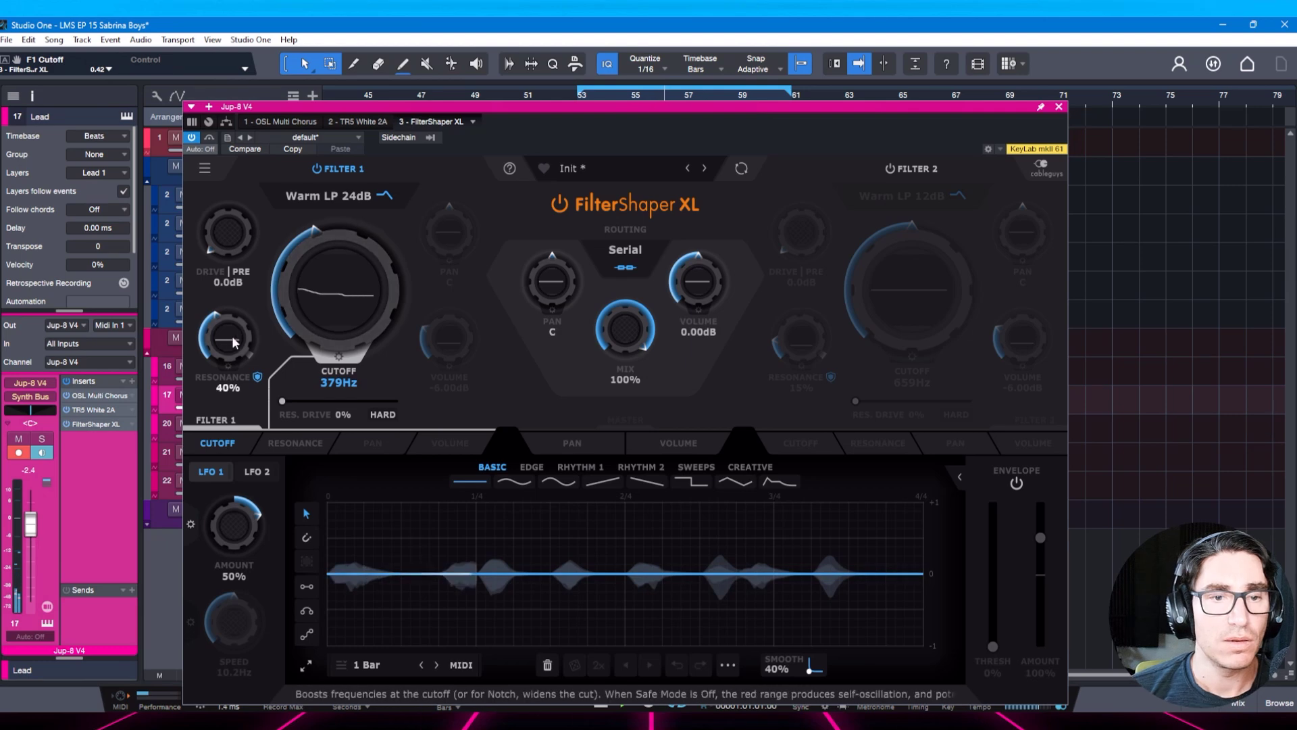
{"action": "mouse_move", "coordinate": [228, 338]}
{"action": "left_mouse_down"}
{"action": "mouse_move", "coordinate": [227, 362]}
{"action": "mouse_move", "coordinate": [228, 346]}
{"action": "left_mouse_up"}
{"action": "key", "text": "ctrl+s"}
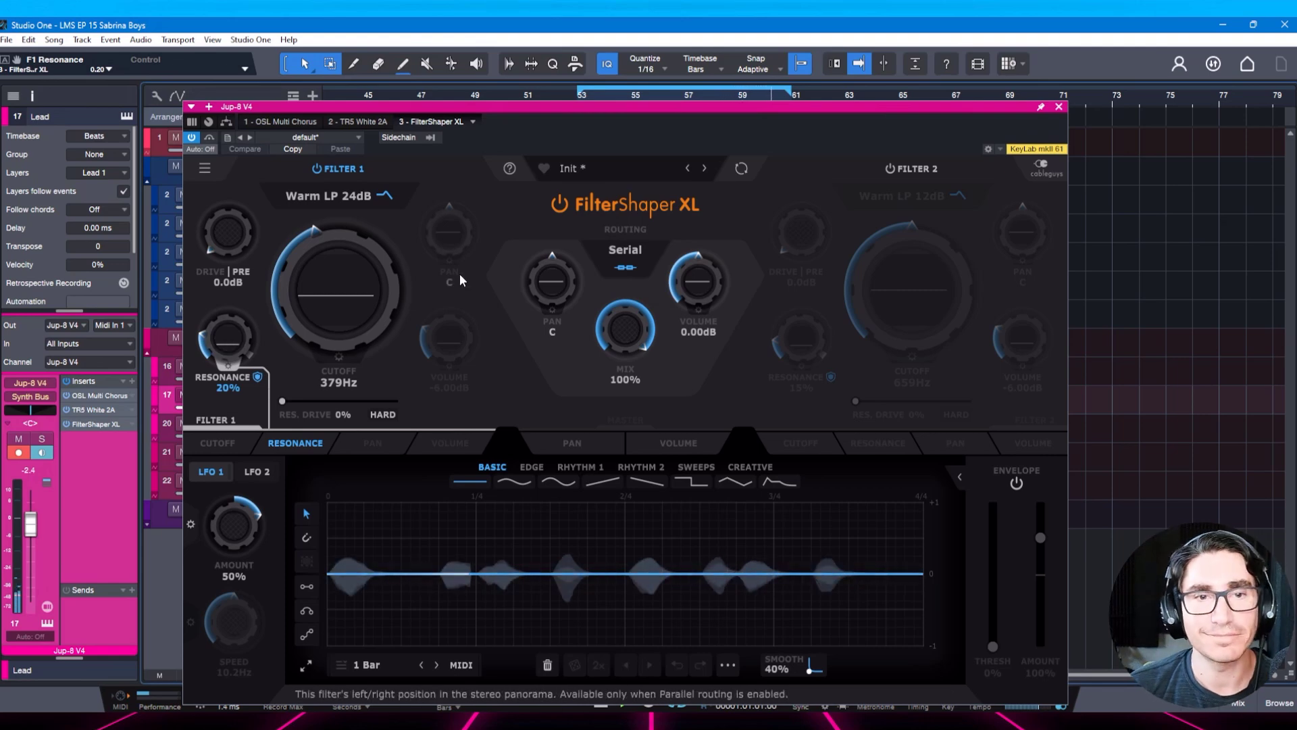
Return the Filter 1 cutoff to 21.1 kHz and save the song.
{"action": "left_click_drag", "start_coordinate": [353, 294], "coordinate": [352, 223]}
{"action": "key", "text": "ctrl+s"}
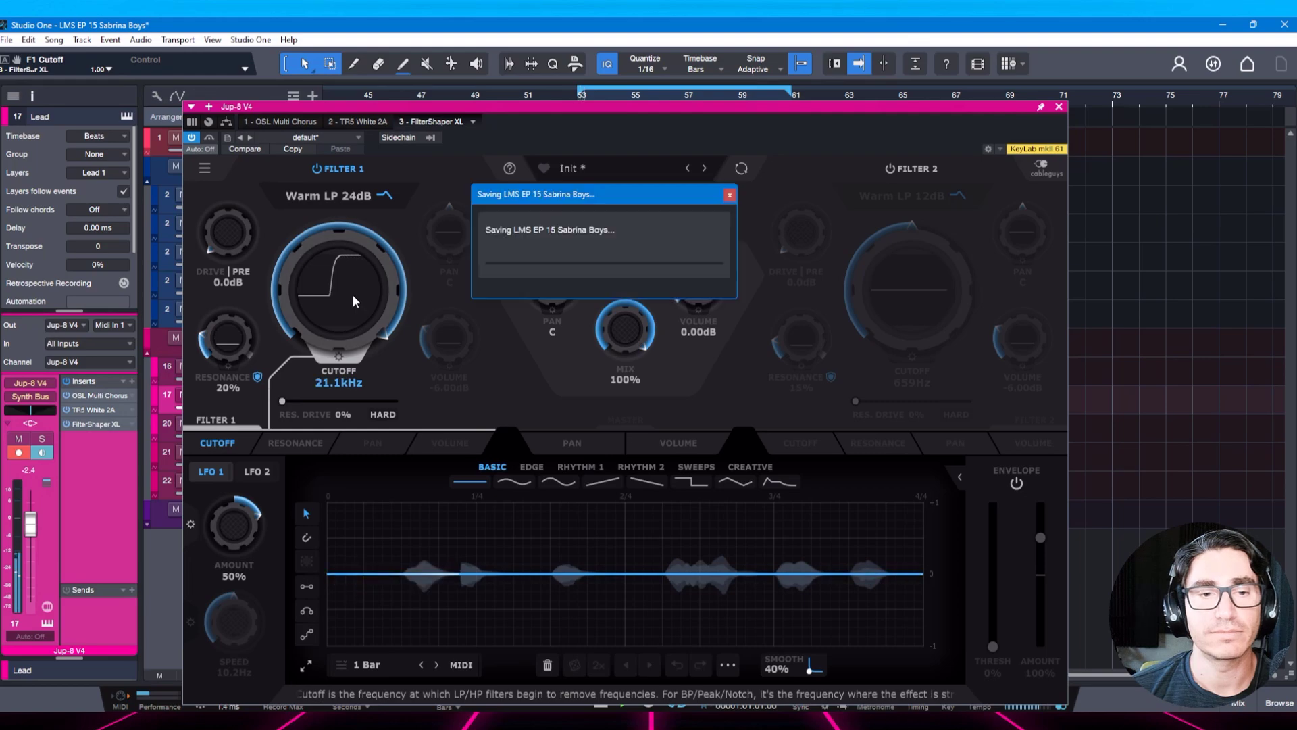
{"action": "left_click_drag", "start_coordinate": [884, 113], "coordinate": [887, 142]}
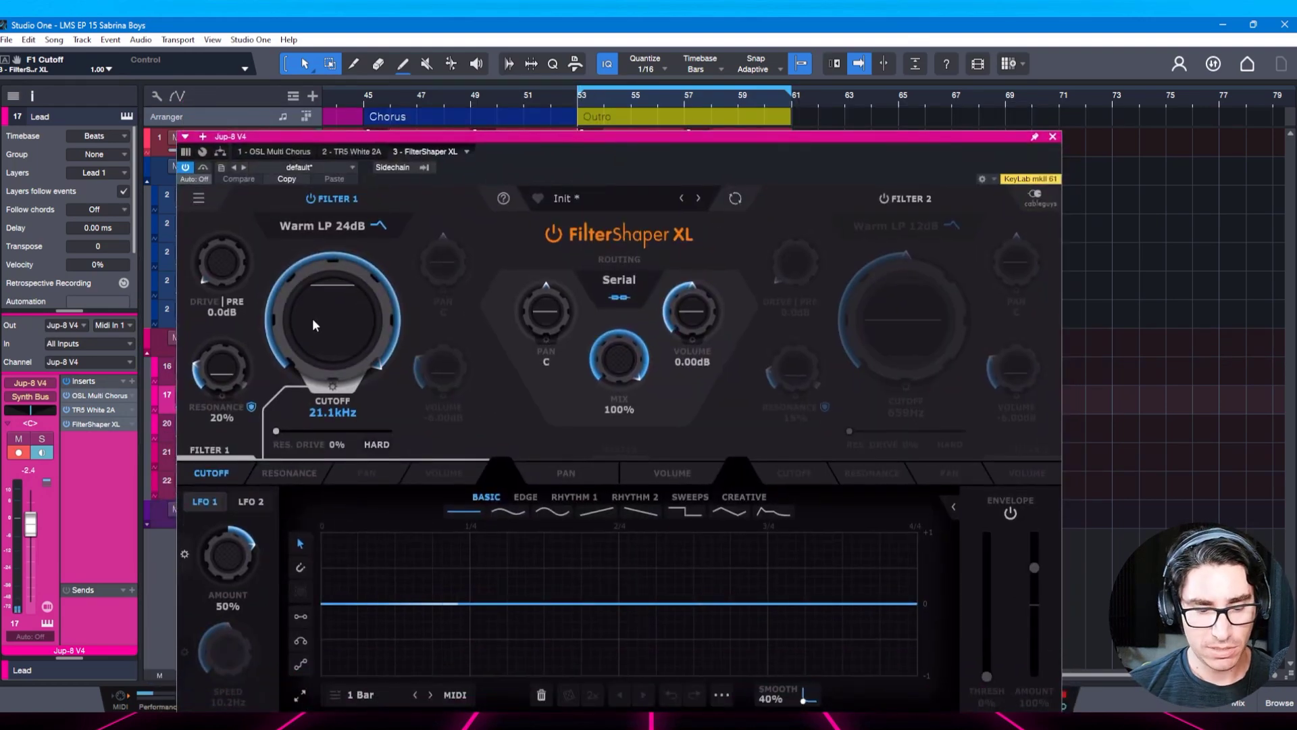
Show the F1 Cutoff automation in its own enlarged lane below the Lead track, and save the song.
{"action": "key", "text": "a"}
{"action": "key", "text": "Escape"}
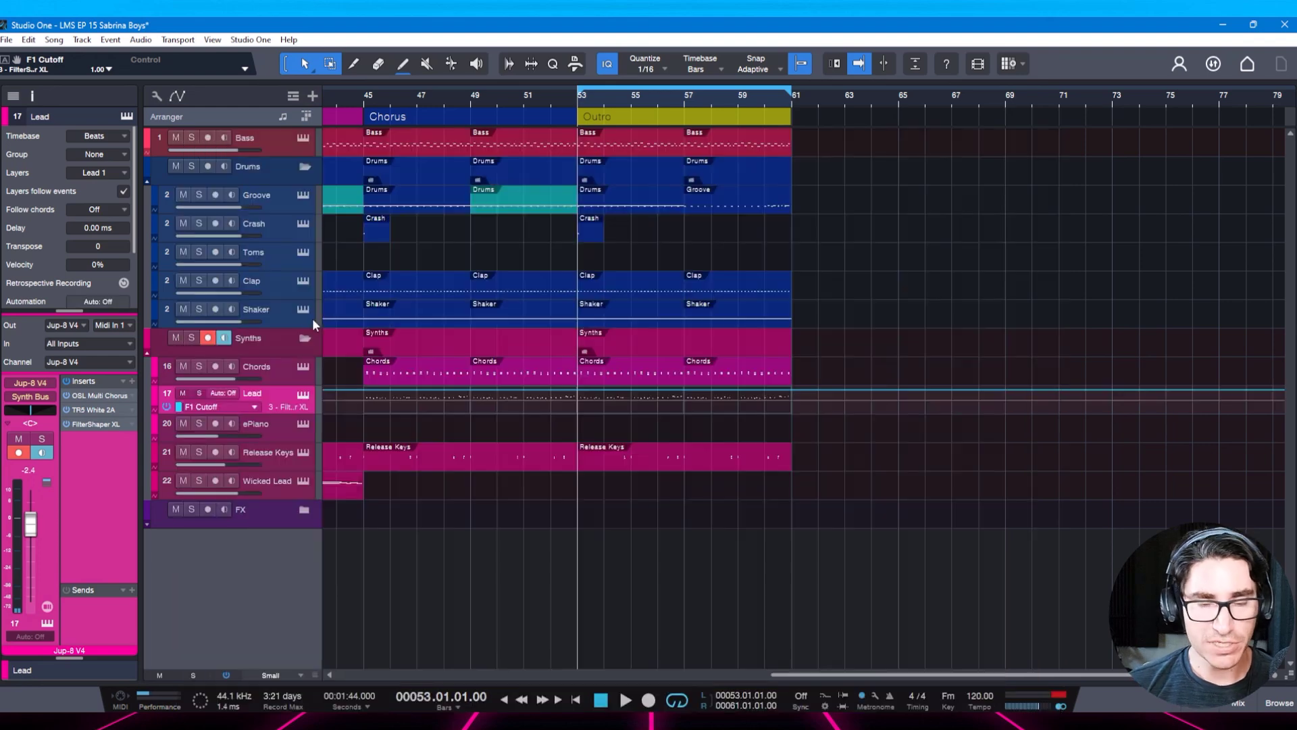
{"action": "key", "text": "ctrl+s"}
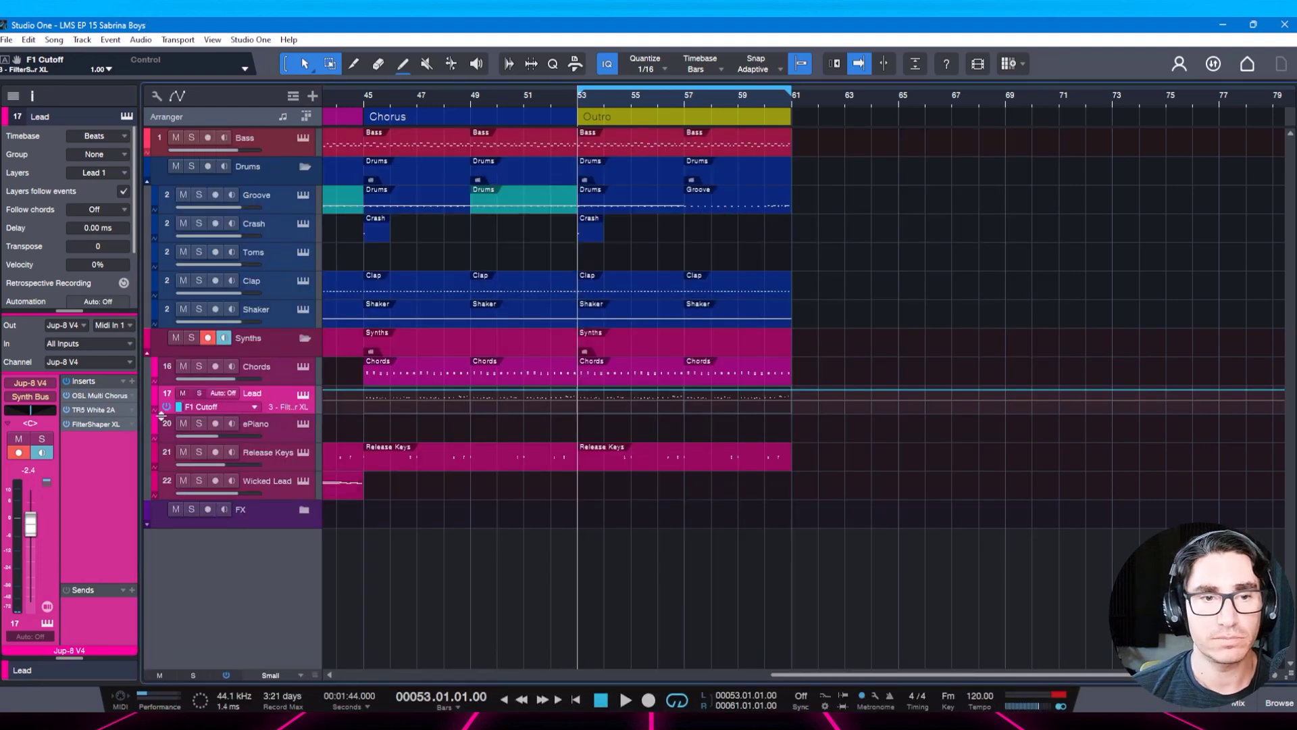
{"action": "left_click", "coordinate": [152, 412]}
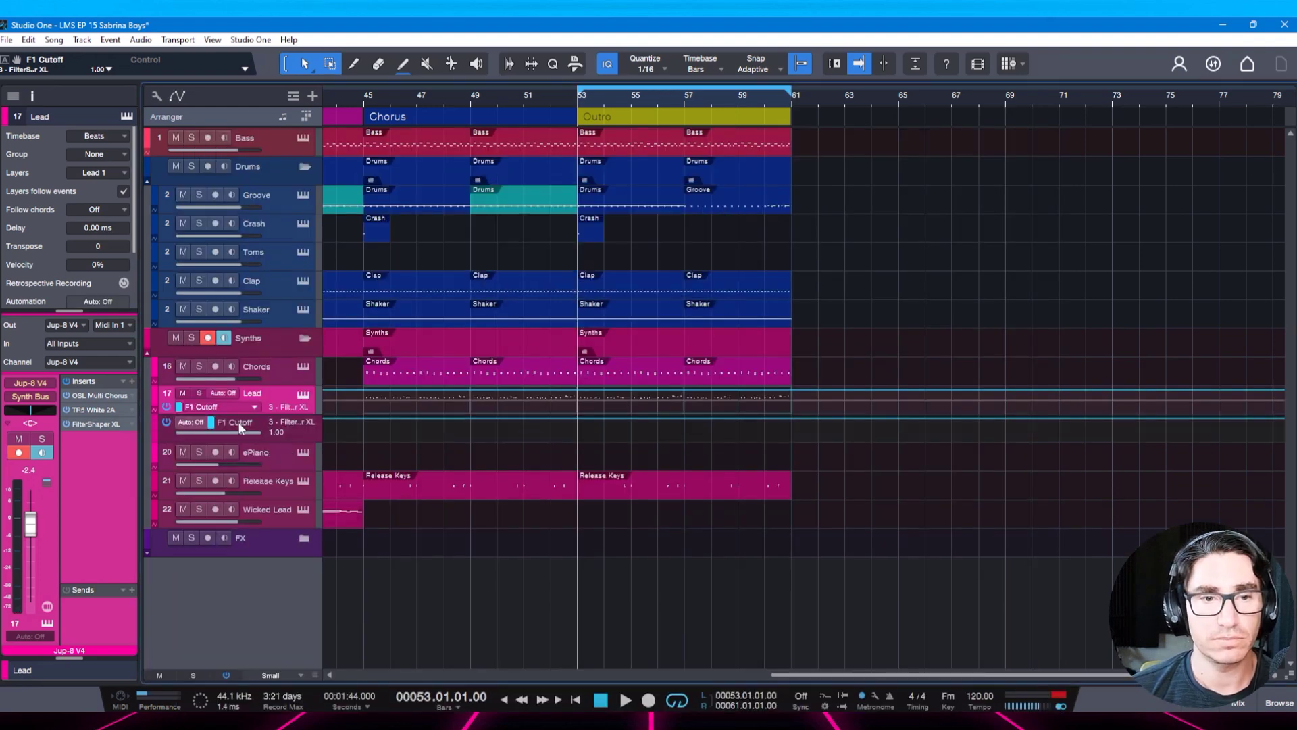
{"action": "left_click", "coordinate": [284, 421]}
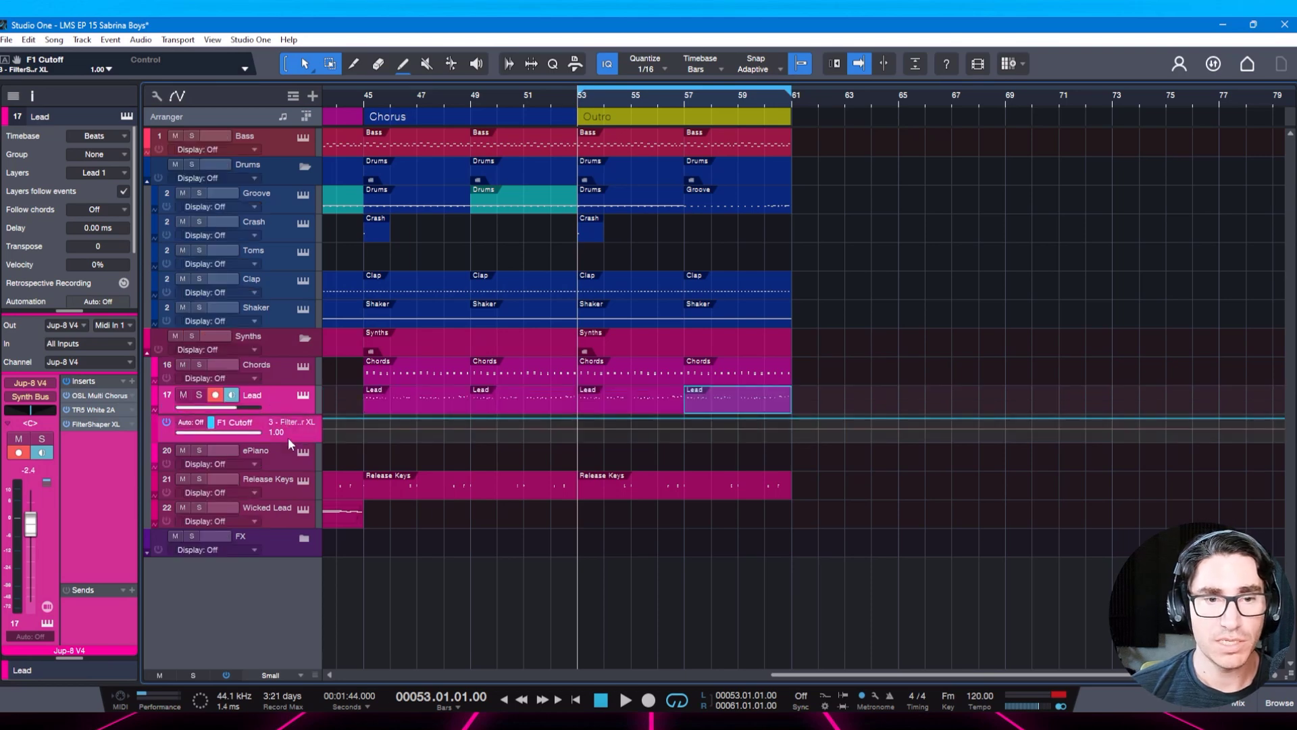
{"action": "left_click_drag", "start_coordinate": [288, 436], "coordinate": [290, 535]}
{"action": "key", "text": "ctrl+s"}
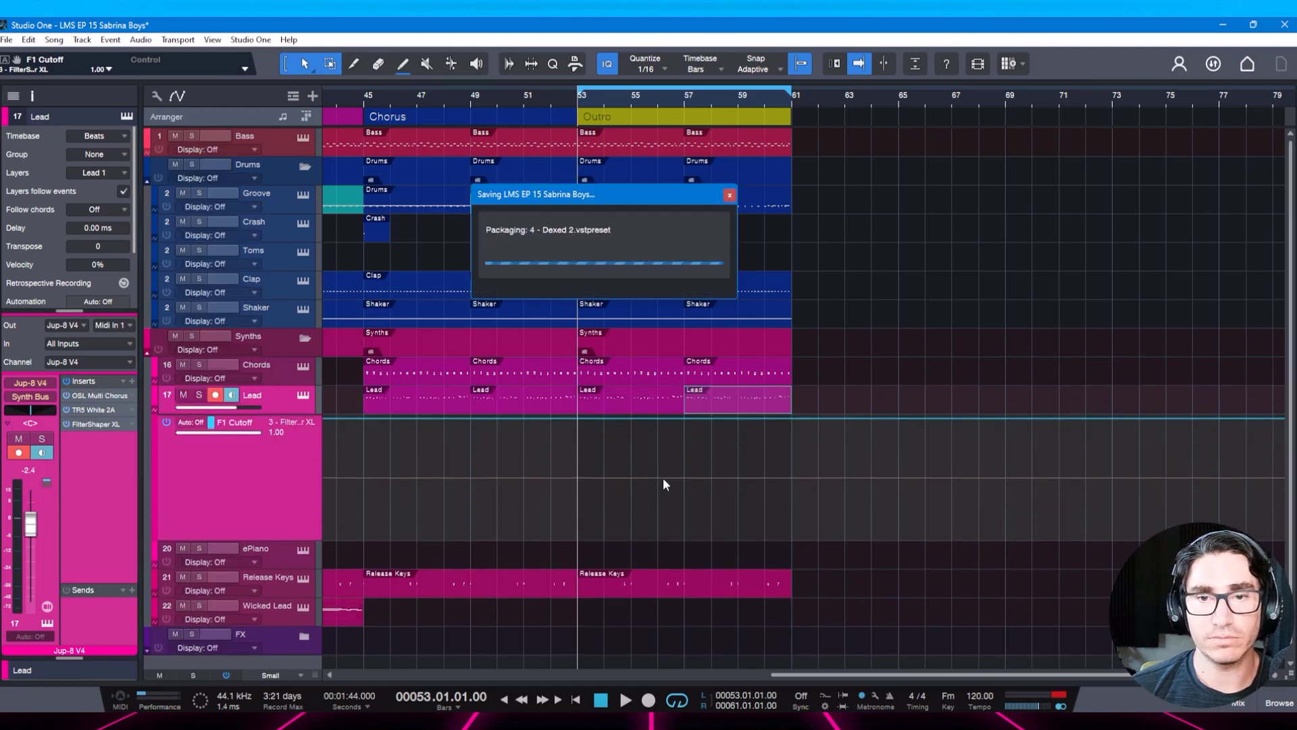
Draw a falling F1 Cutoff ramp across the Outro, starting at 0.85 at bar 53 and reaching minimum at bar 61; play and save.
{"action": "left_click", "coordinate": [577, 418]}
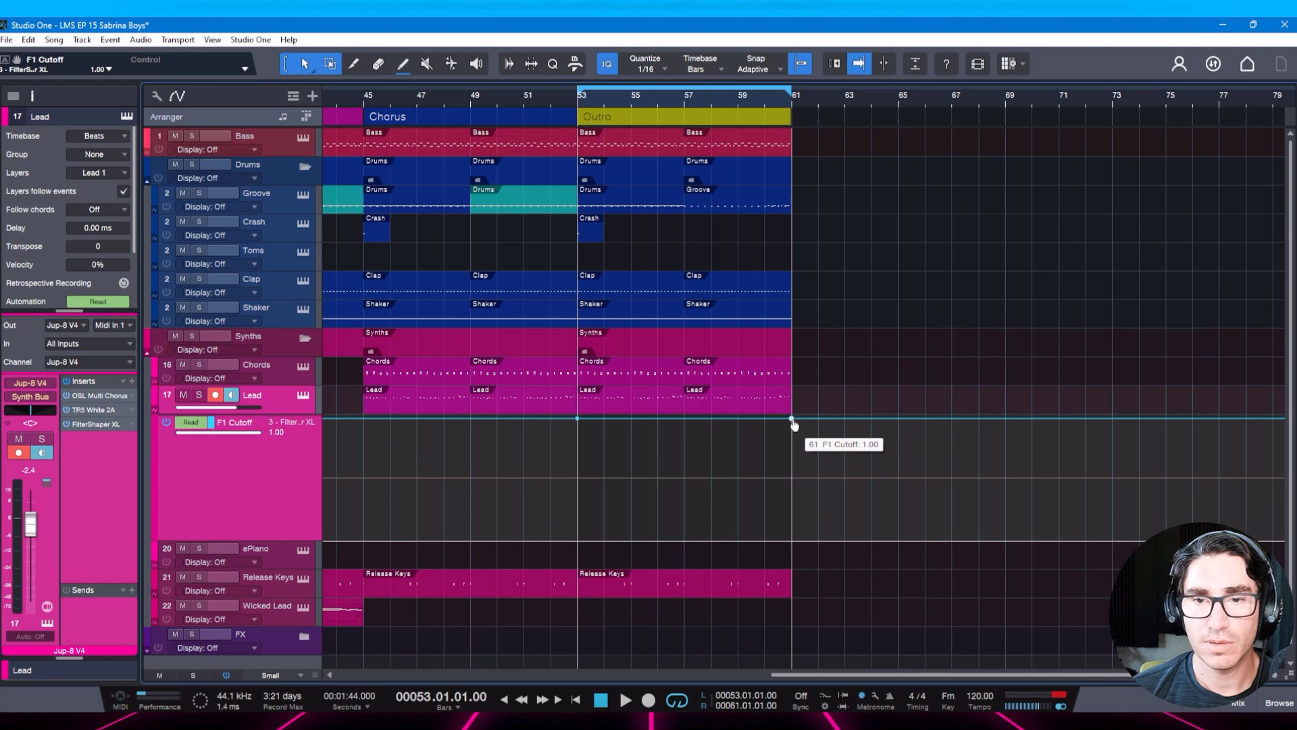
{"action": "left_click_drag", "start_coordinate": [794, 424], "coordinate": [792, 555]}
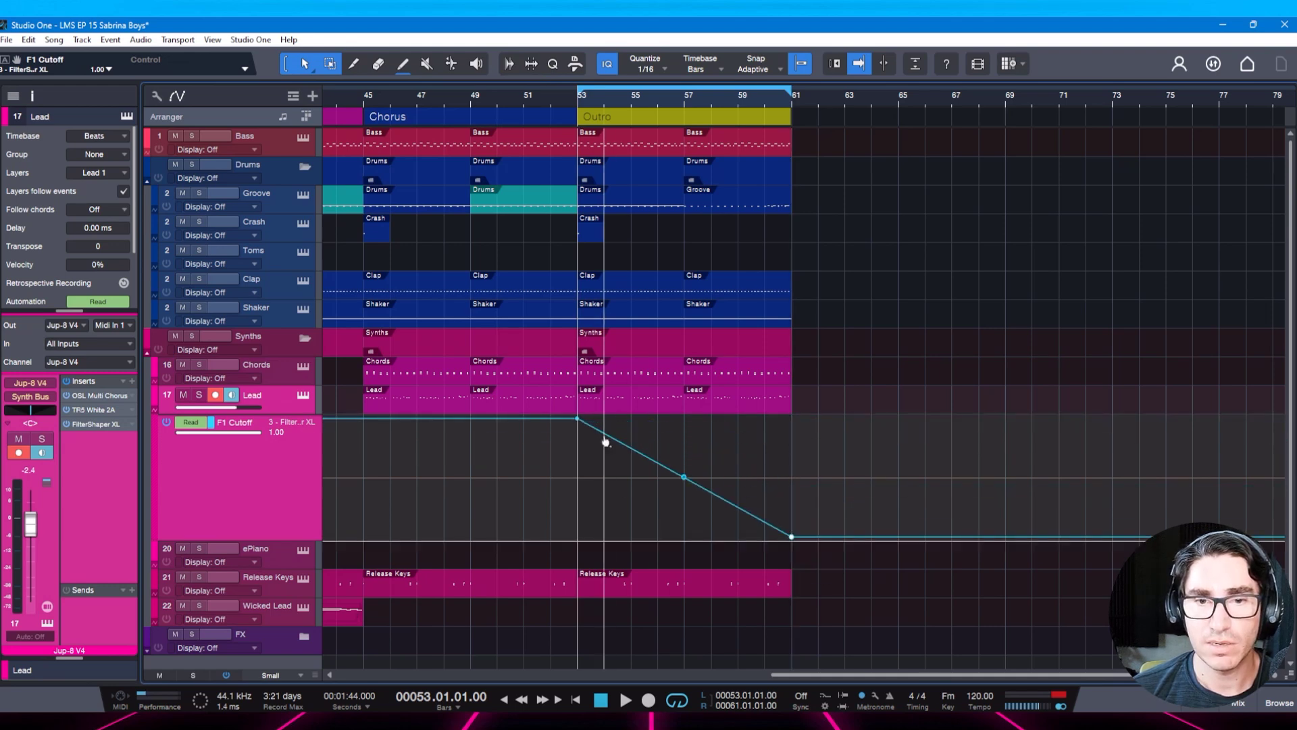
{"action": "left_click_drag", "start_coordinate": [604, 439], "coordinate": [578, 443]}
{"action": "key", "text": "space"}
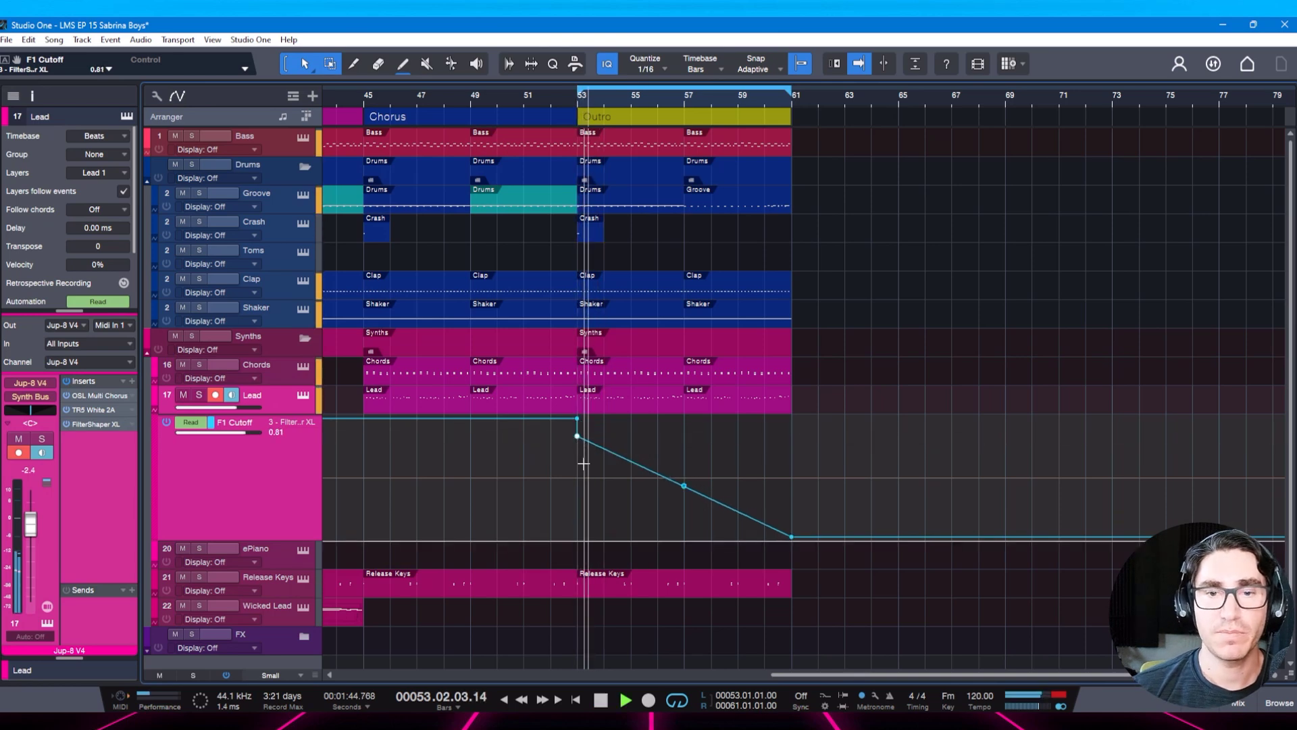
{"action": "key", "text": "ctrl+s"}
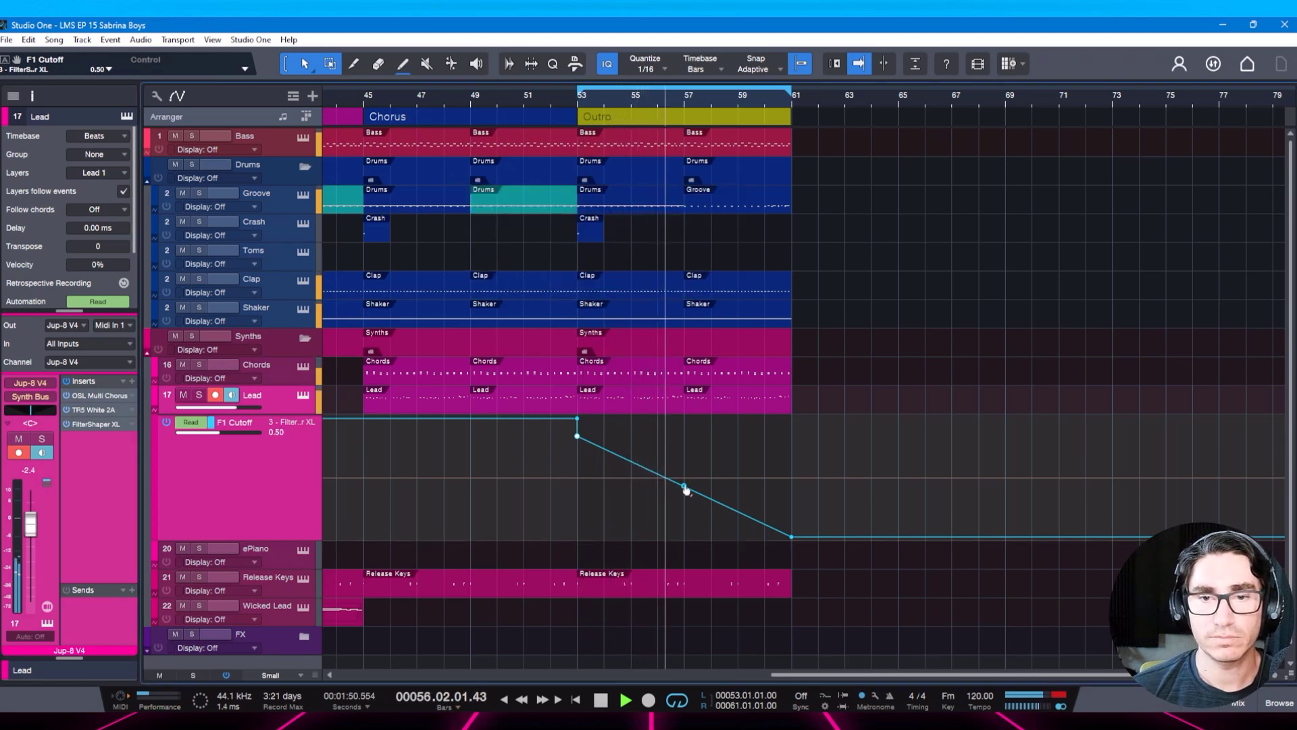
Bend the cutoff ramp slightly upward at bar 57 during playback, save the song, and stop playback.
{"action": "left_click_drag", "start_coordinate": [685, 487], "coordinate": [686, 486]}
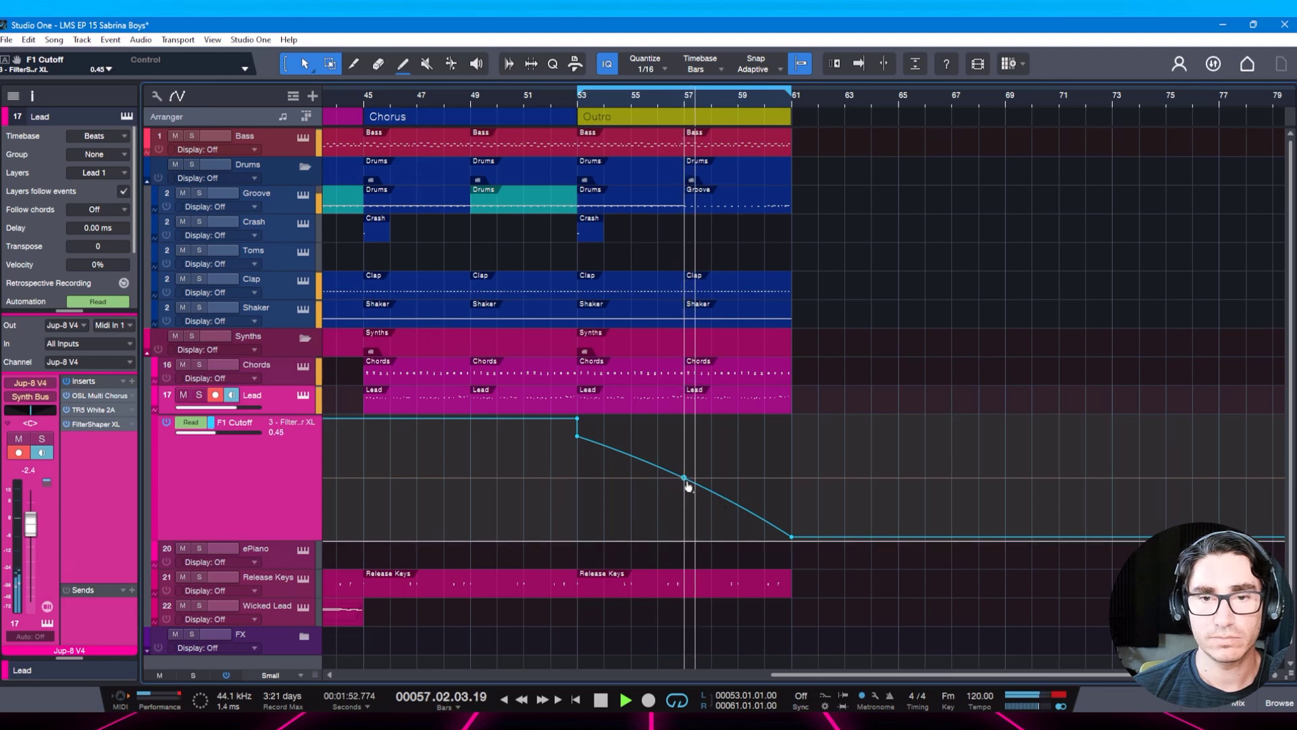
{"action": "key", "text": "ctrl+s"}
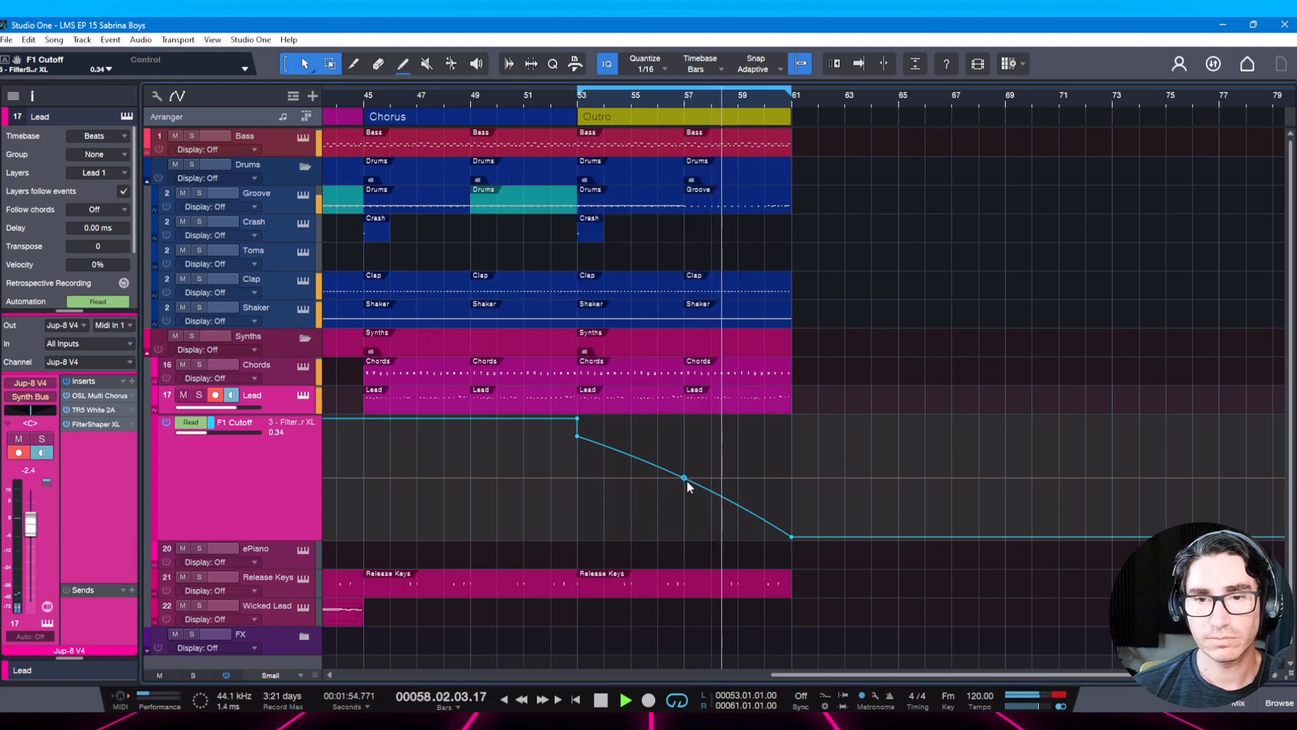
{"action": "key", "text": "space"}
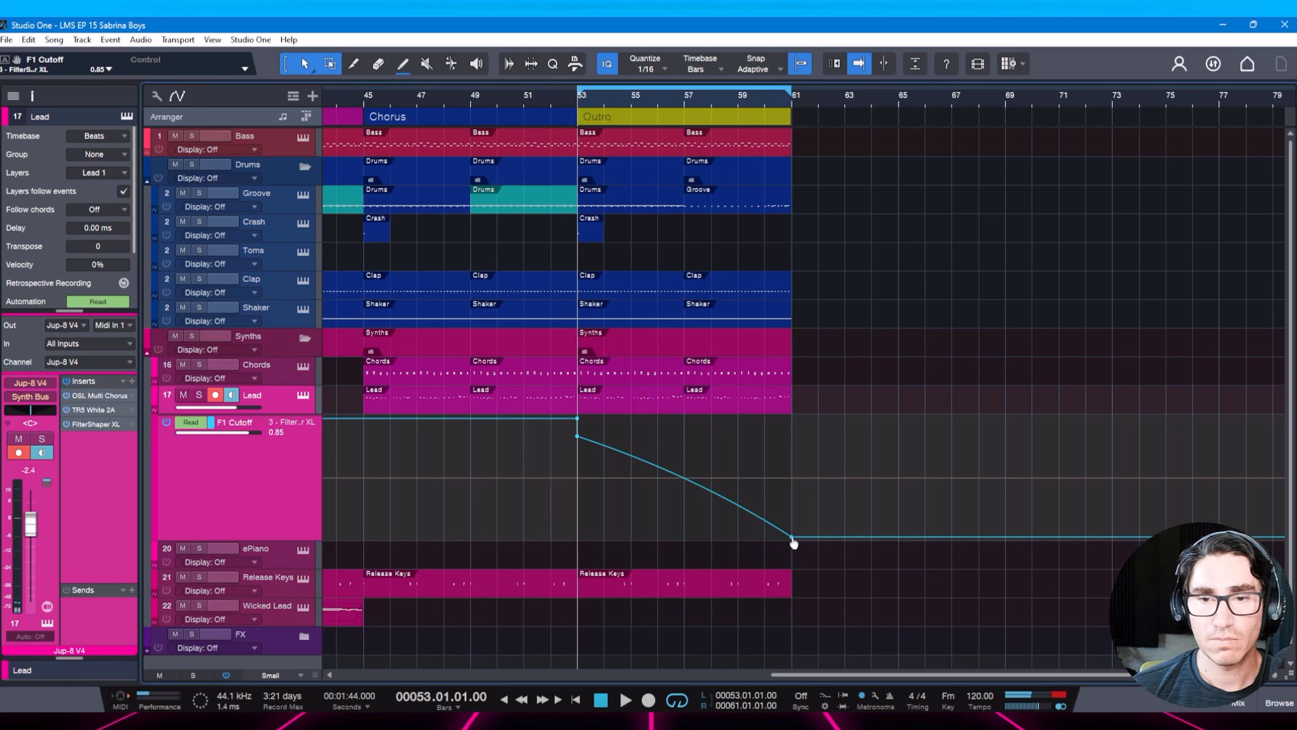
Try raising the cutoff point at bar 61 in stages while auditioning the Outro, and save the song.
{"action": "left_click_drag", "start_coordinate": [792, 537], "coordinate": [795, 510]}
{"action": "key", "text": "space"}
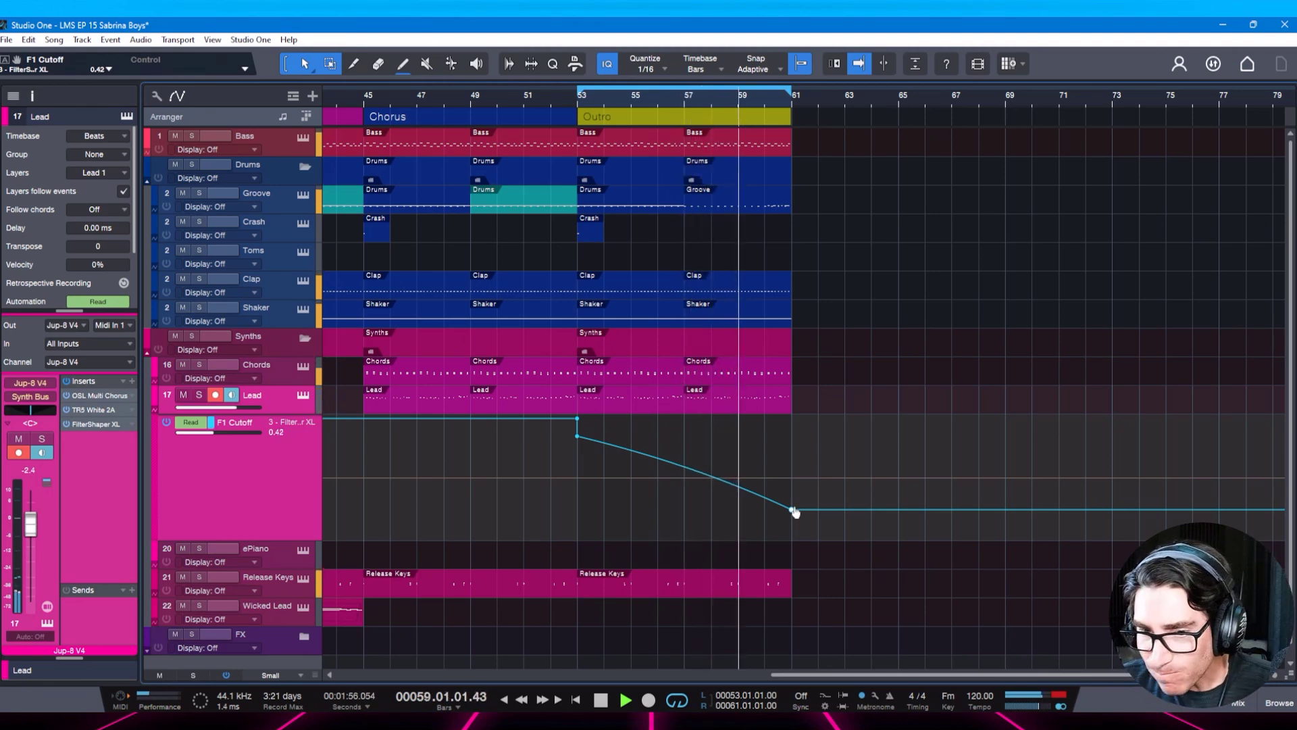
{"action": "key", "text": "space"}
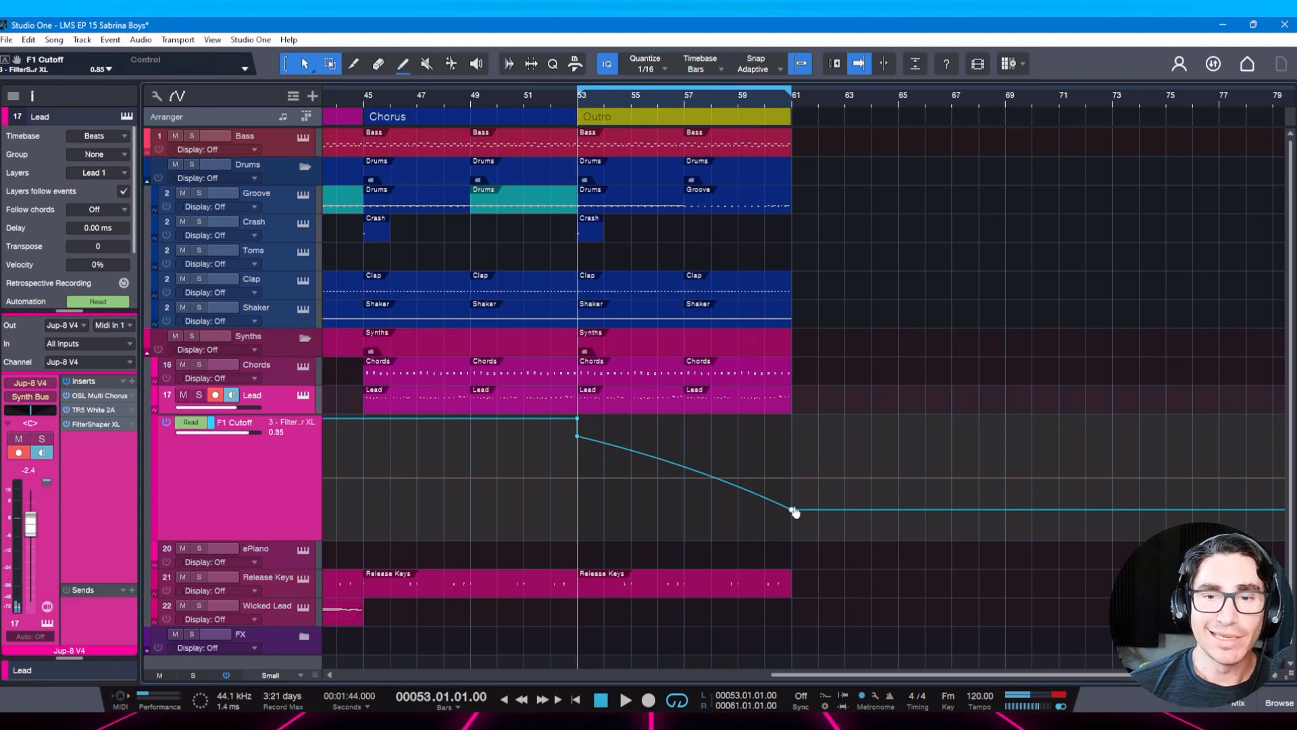
{"action": "left_click_drag", "start_coordinate": [794, 515], "coordinate": [794, 499]}
{"action": "key", "text": "ctrl+s"}
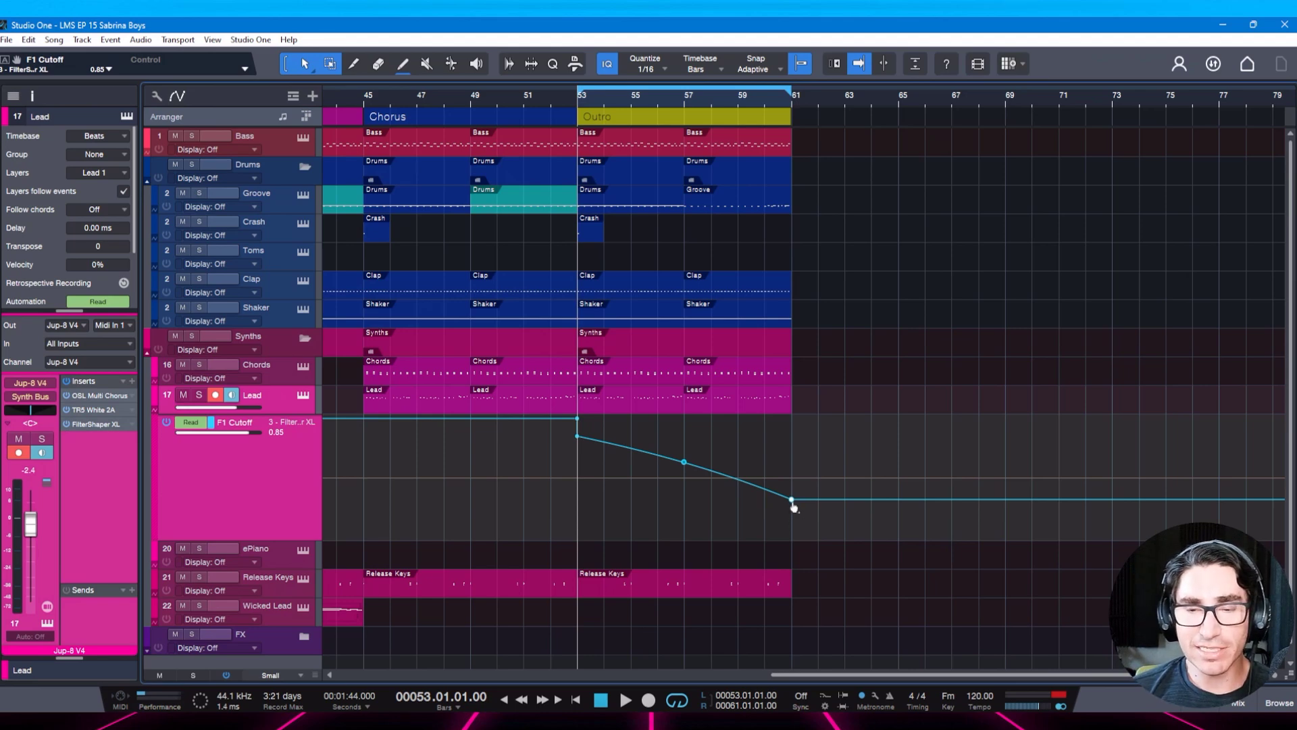
{"action": "mouse_move", "coordinate": [792, 502]}
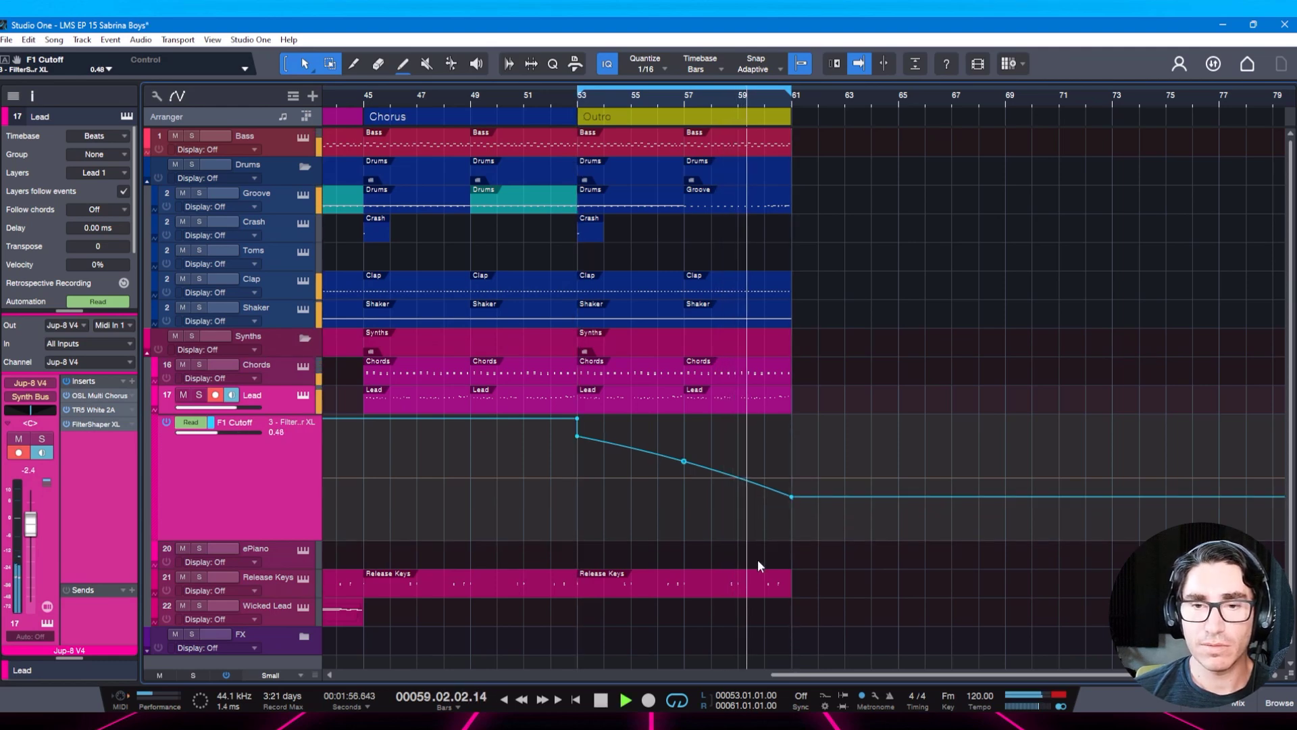
{"action": "key", "text": "space"}
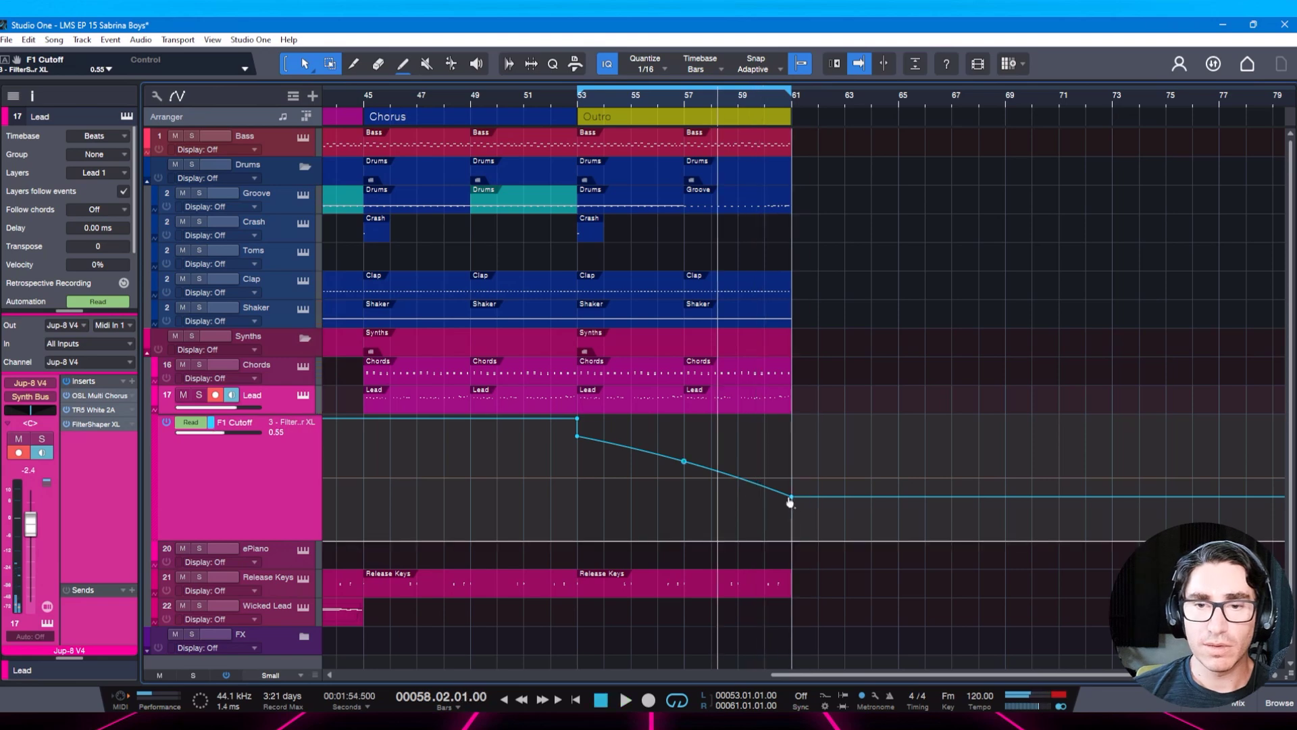
Undo the last cutoff change, set the bar 61 automation point slightly below 0.50, and audition the Outro.
{"action": "key", "text": "ctrl+z"}
{"action": "left_click_drag", "start_coordinate": [793, 501], "coordinate": [793, 493]}
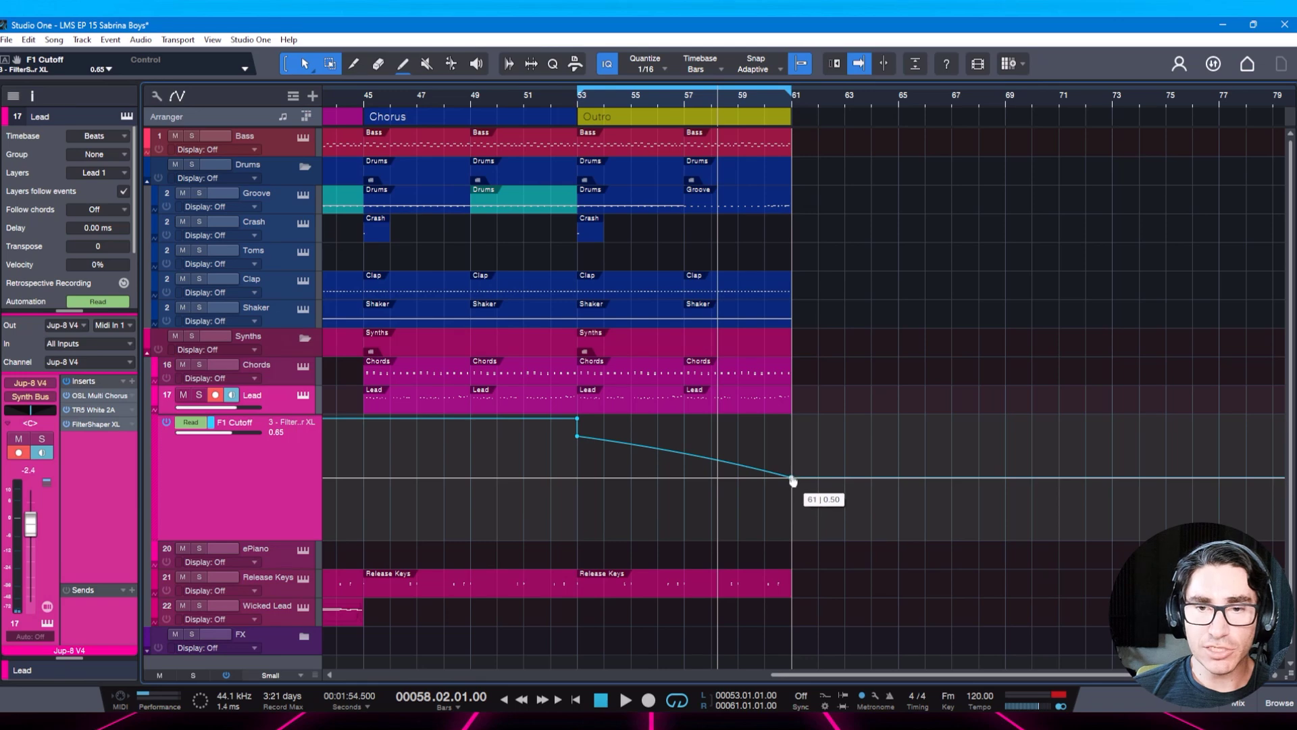
{"action": "left_click_drag", "start_coordinate": [792, 481], "coordinate": [791, 489]}
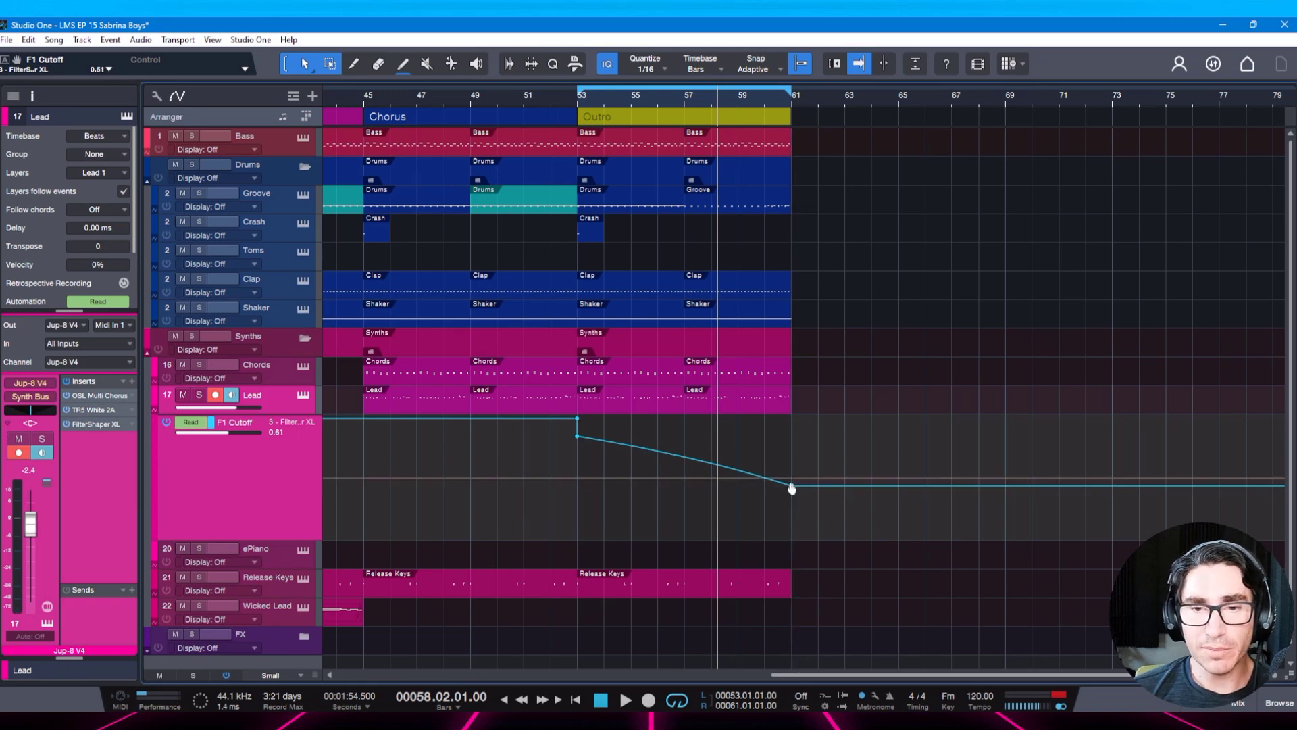
{"action": "left_click", "coordinate": [683, 457]}
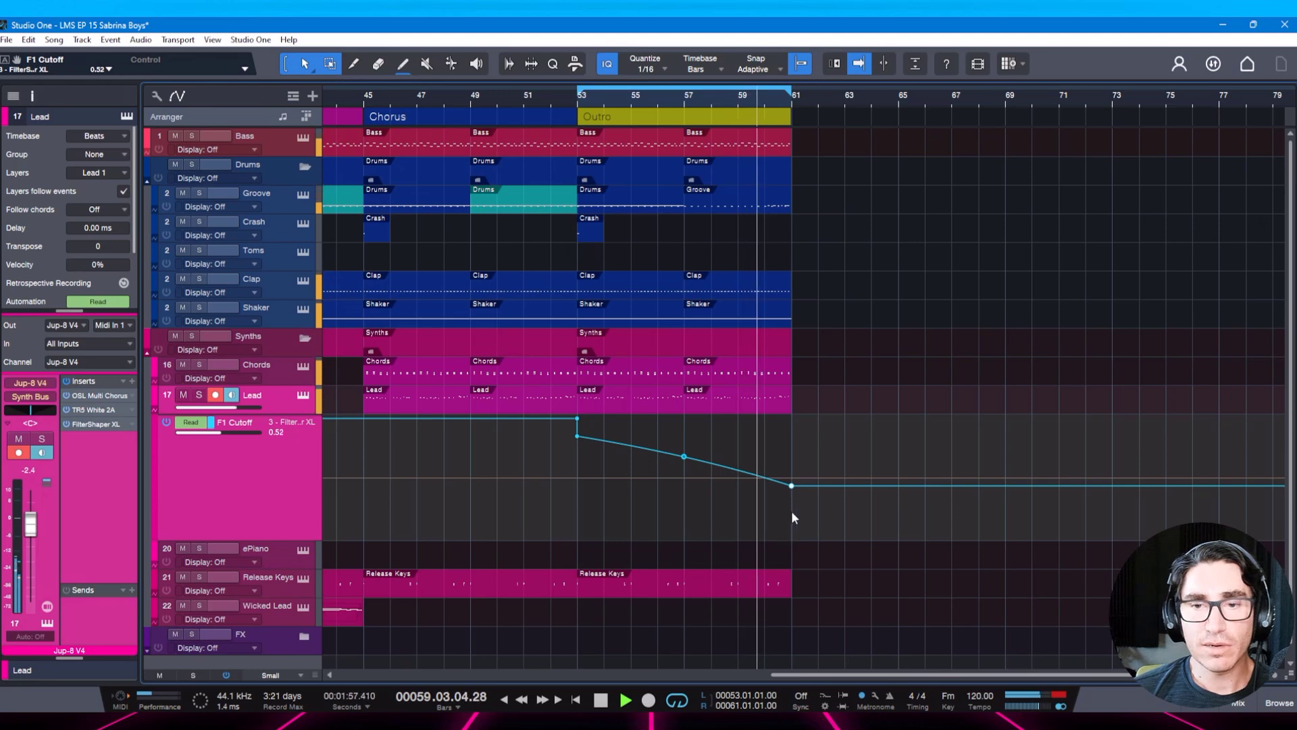
Undo the last cutoff bend, curve the F1 Cutoff ramp downward around bar 57 instead, and audition the Outro.
{"action": "key", "text": "ctrl+z"}
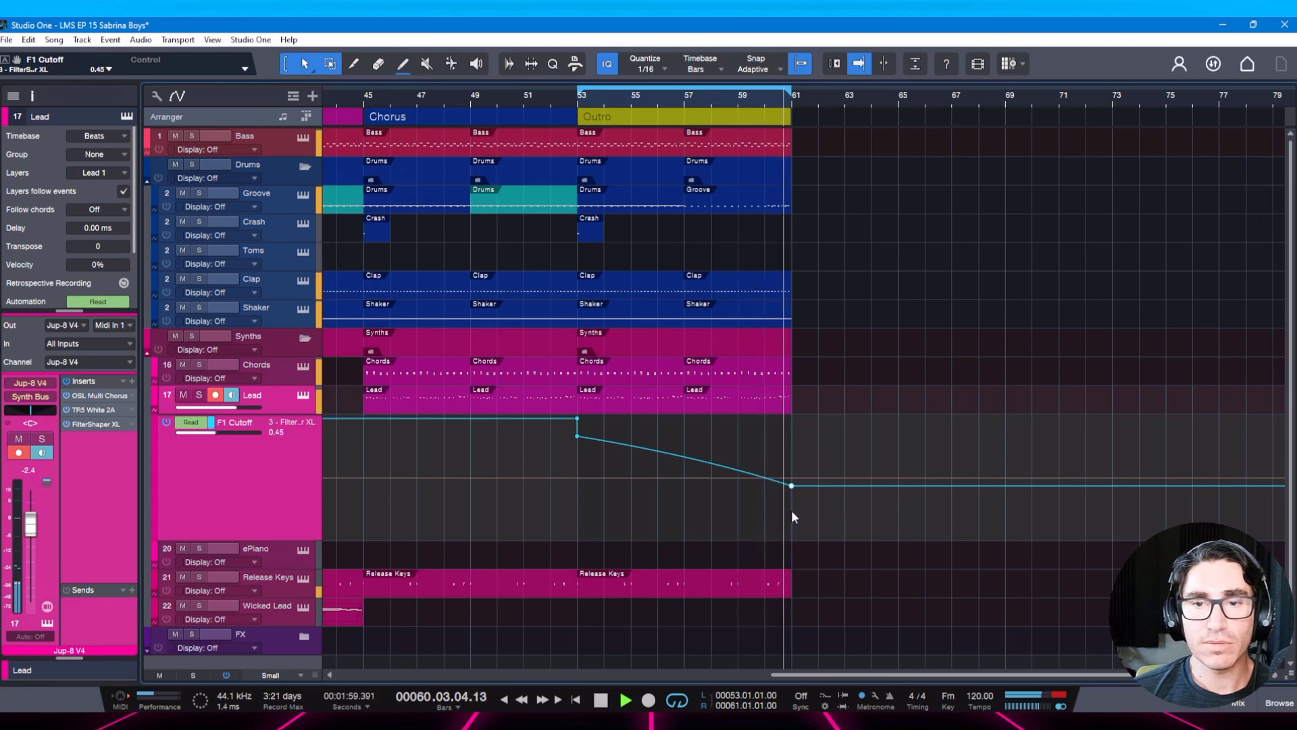
{"action": "key", "text": "ctrl+s"}
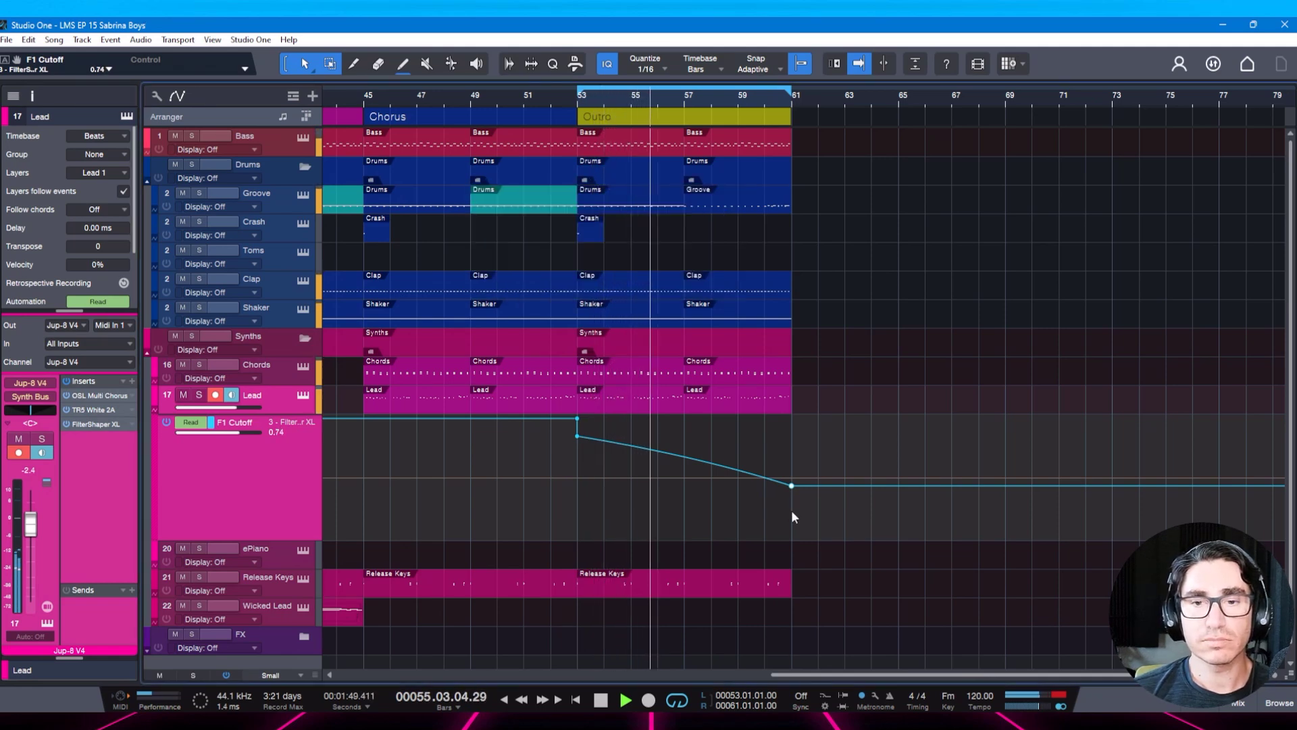
{"action": "left_click", "coordinate": [718, 480]}
{"action": "left_click", "coordinate": [683, 456]}
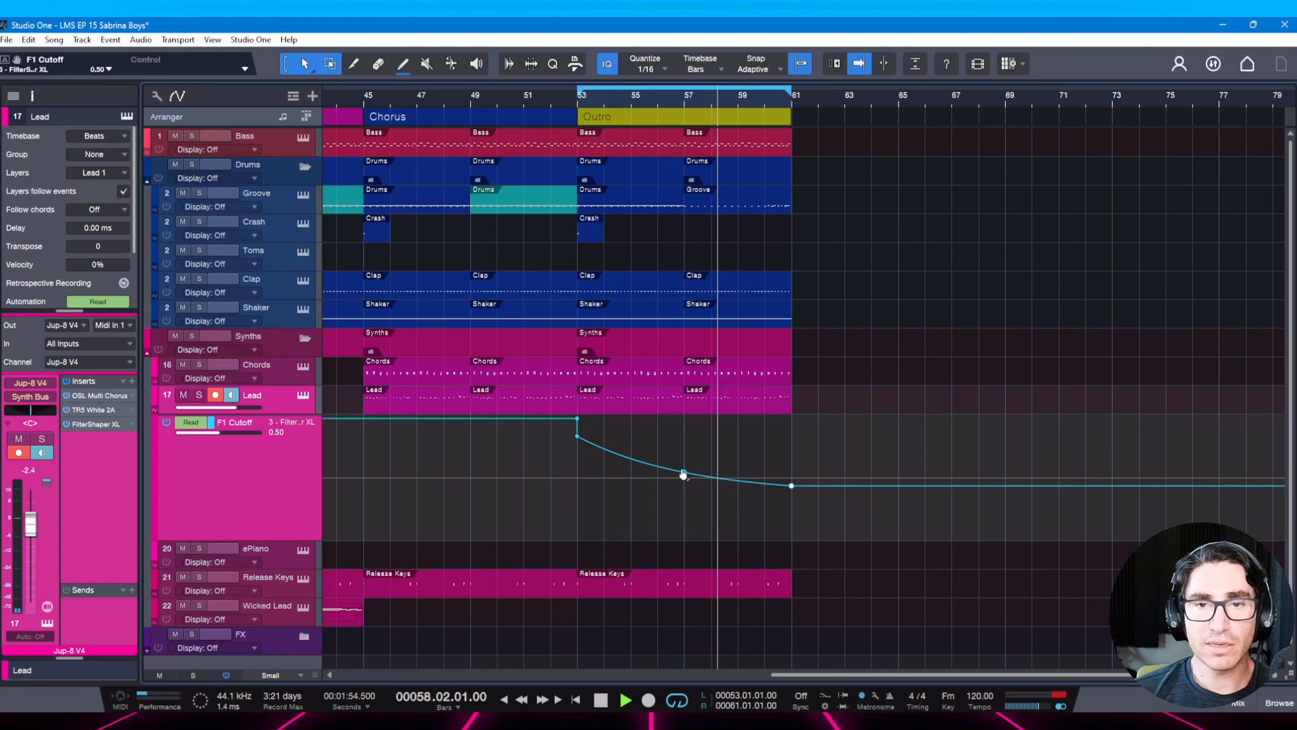
{"action": "mouse_move", "coordinate": [684, 475]}
{"action": "key", "text": "space"}
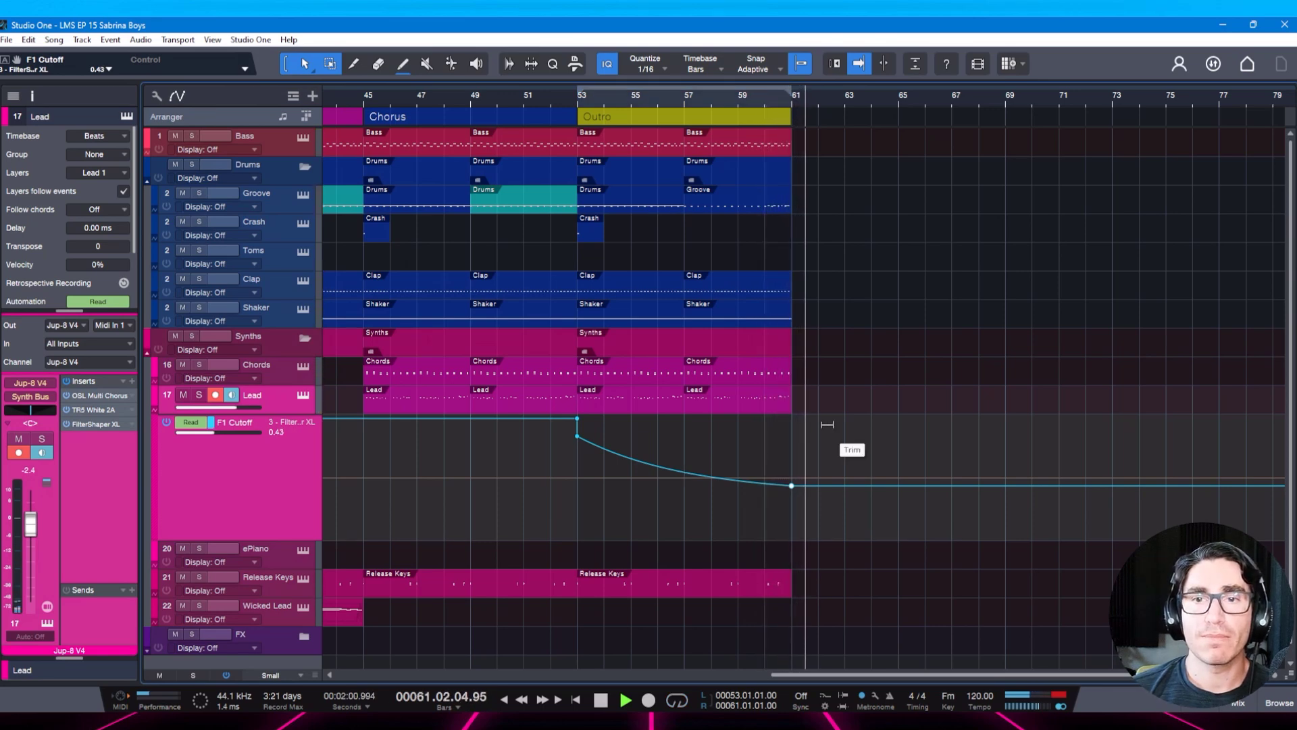
{"action": "key", "text": "space"}
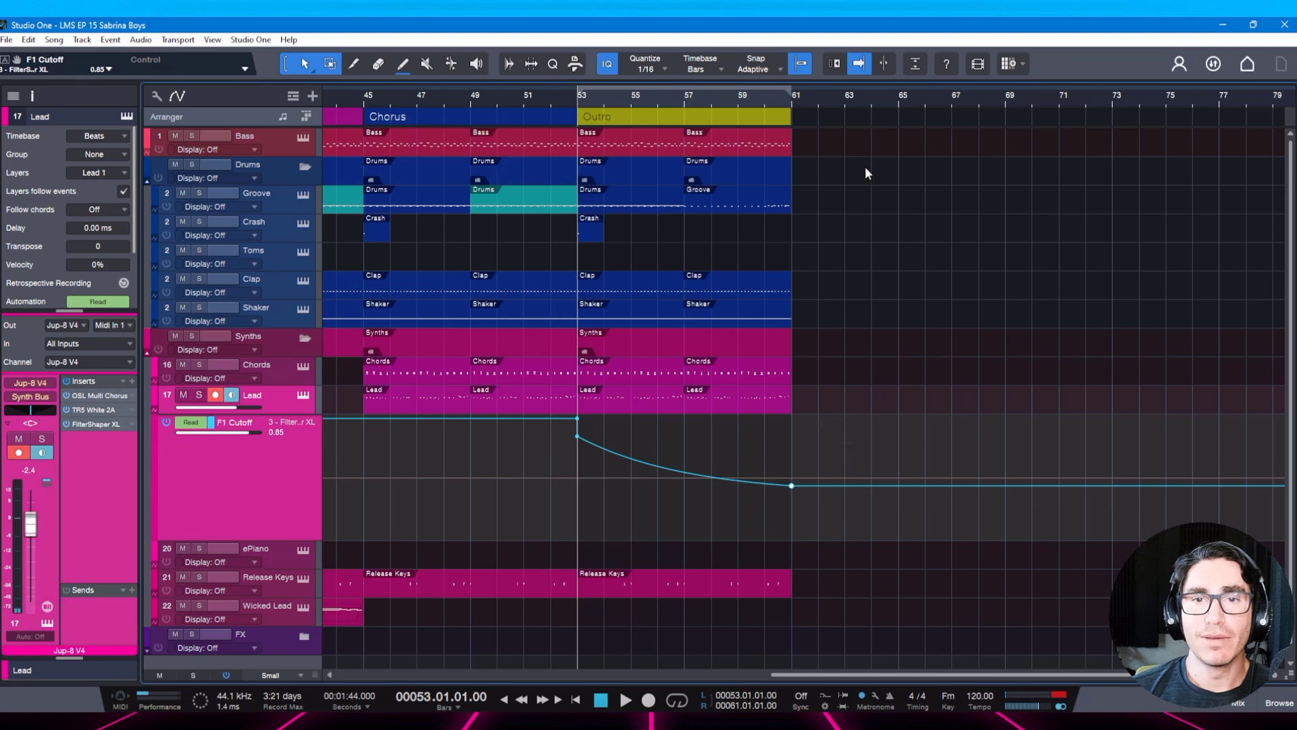
Delete the empty Toms track, hide the automation lanes, and save the song.
{"action": "left_click_drag", "start_coordinate": [825, 96], "coordinate": [810, 96]}
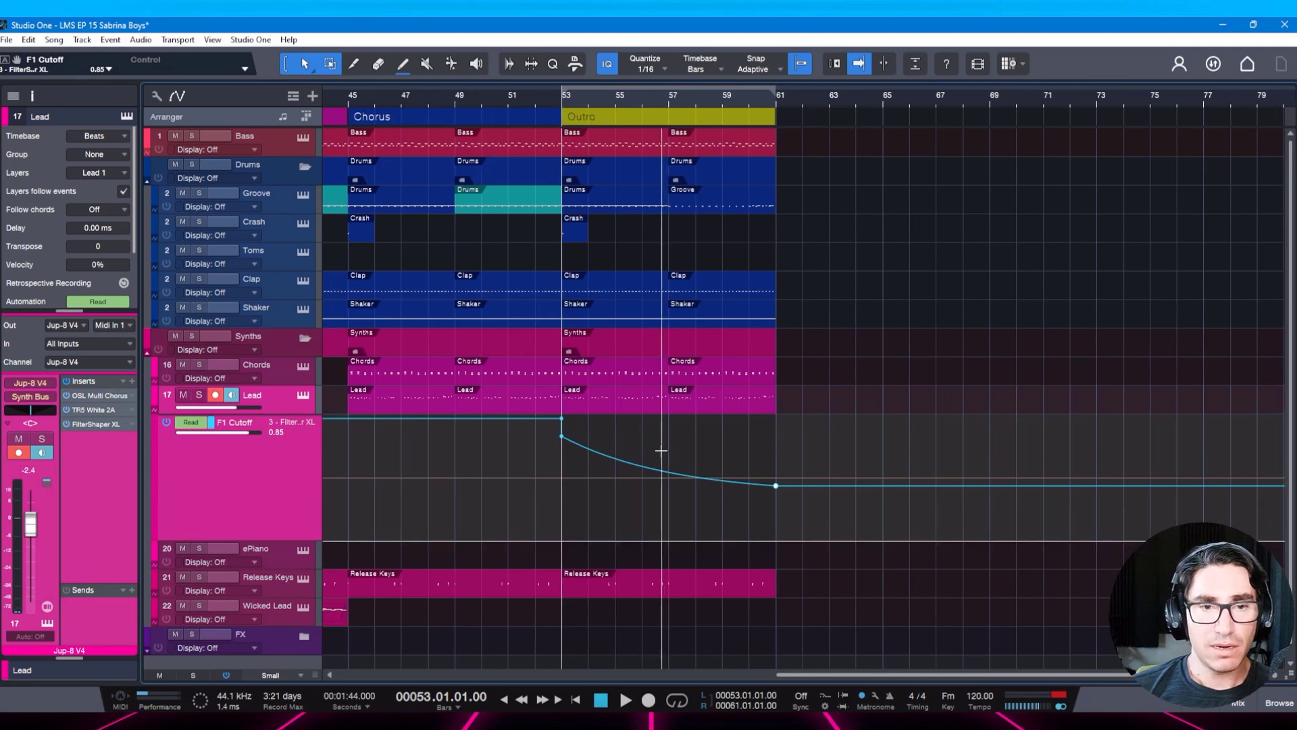
{"action": "scroll", "coordinate": [658, 463], "scroll_direction": "down", "scroll_amount": 1}
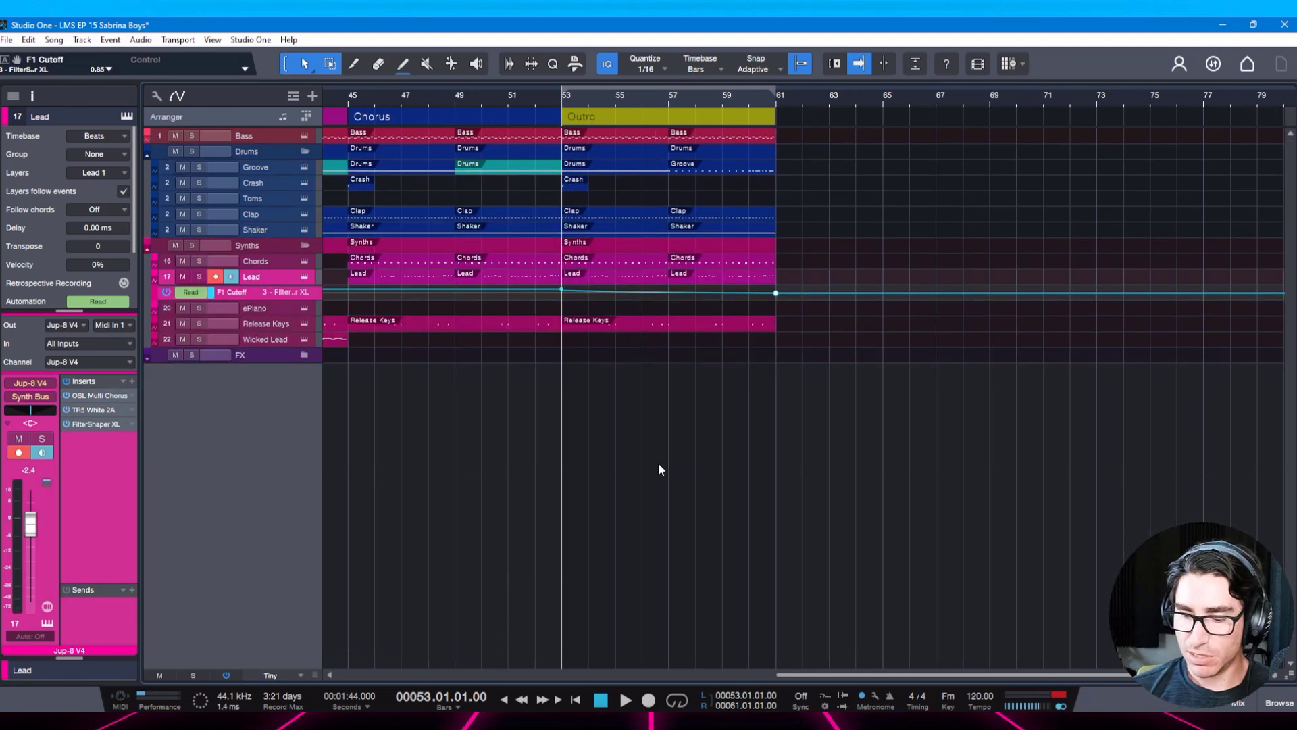
{"action": "scroll", "coordinate": [658, 467], "scroll_direction": "up", "scroll_amount": 1}
{"action": "key", "text": "ctrl+s"}
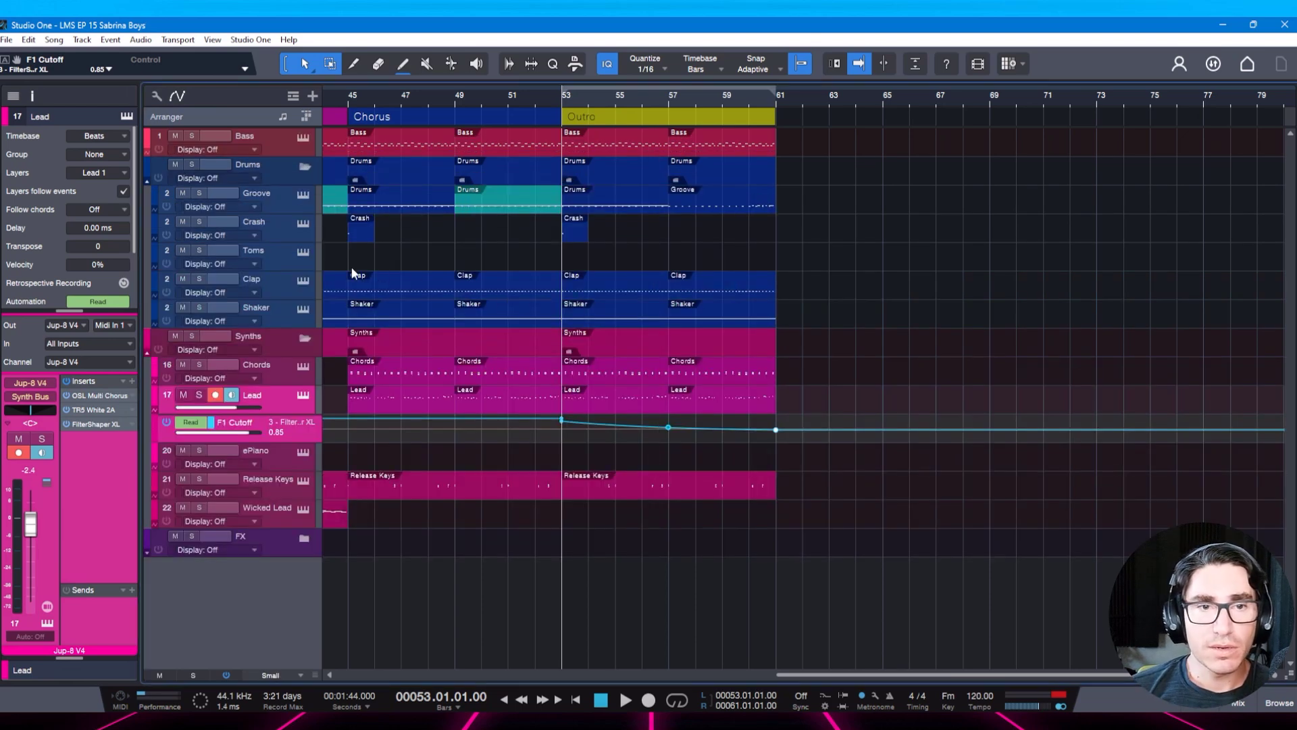
{"action": "left_click", "coordinate": [283, 260]}
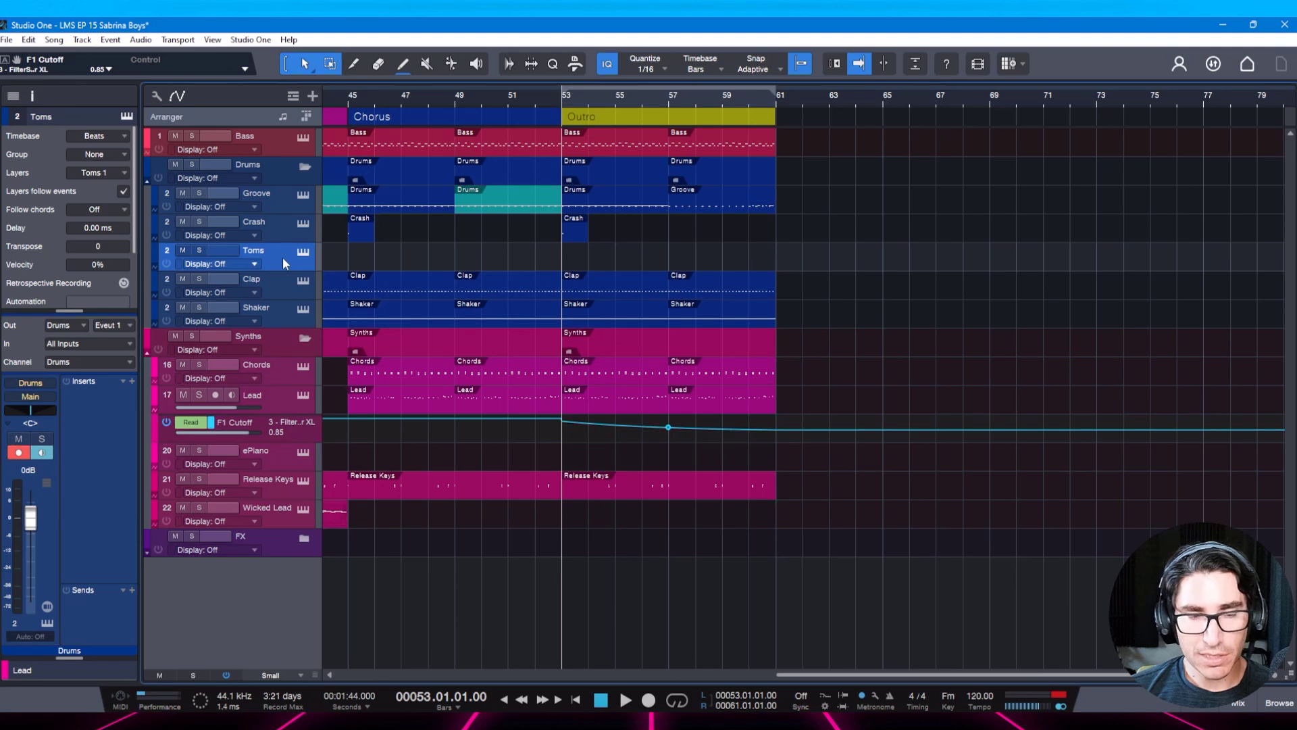
{"action": "key", "text": "Delete"}
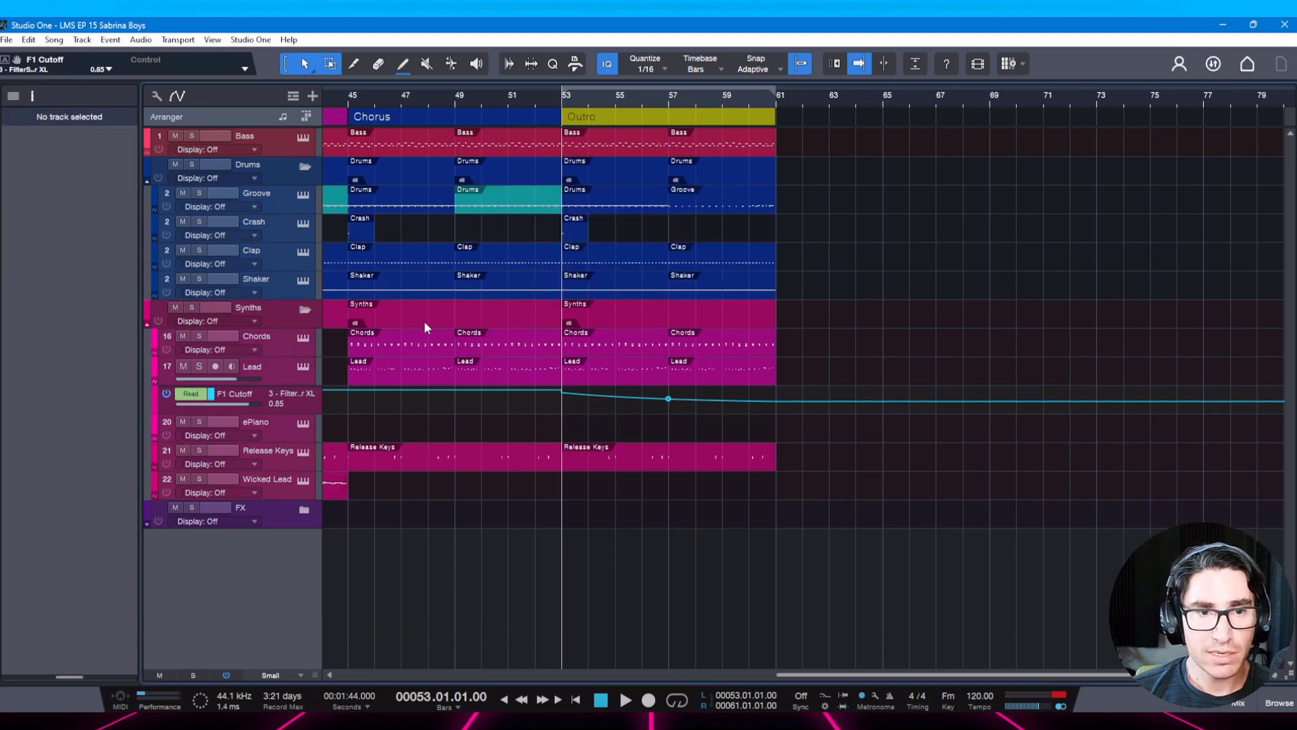
{"action": "key", "text": "a"}
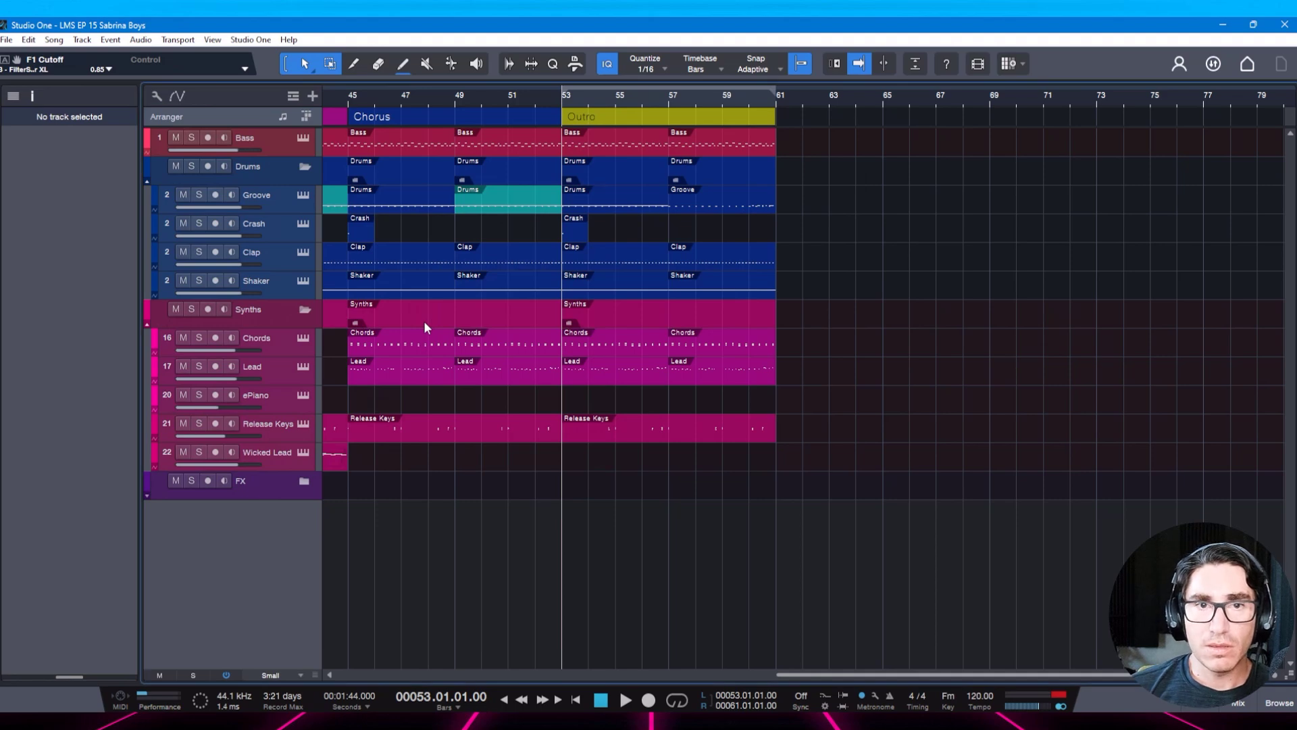
Loop the Outro section, audition it from bar 53, and save the song.
{"action": "key", "text": "space"}
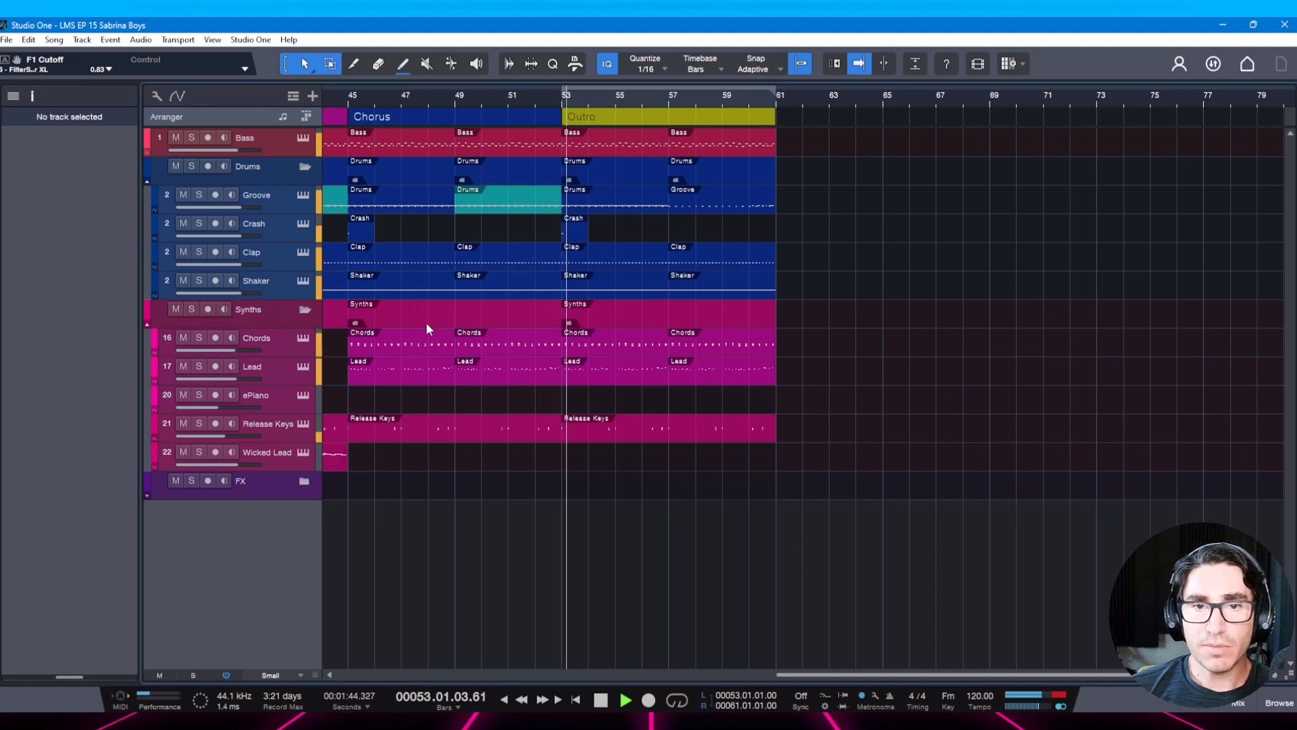
{"action": "left_click", "coordinate": [690, 120]}
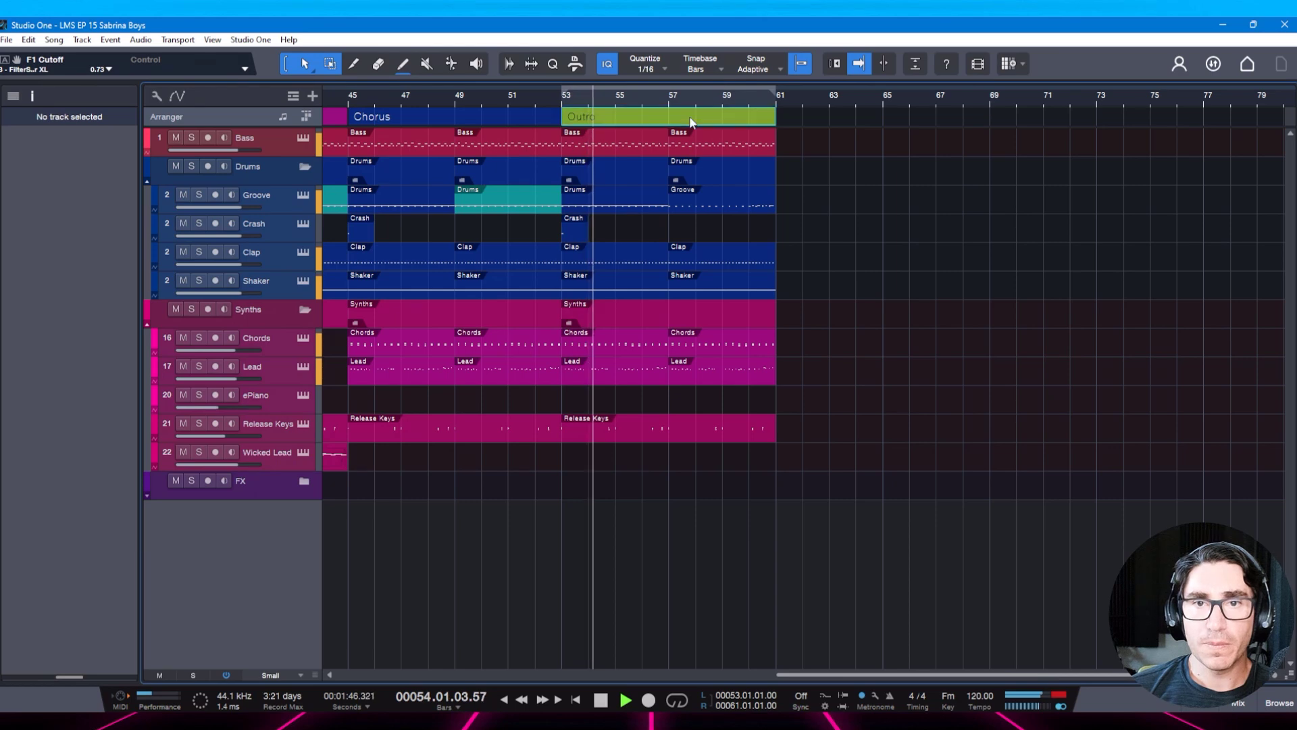
{"action": "key", "text": "ctrl+s"}
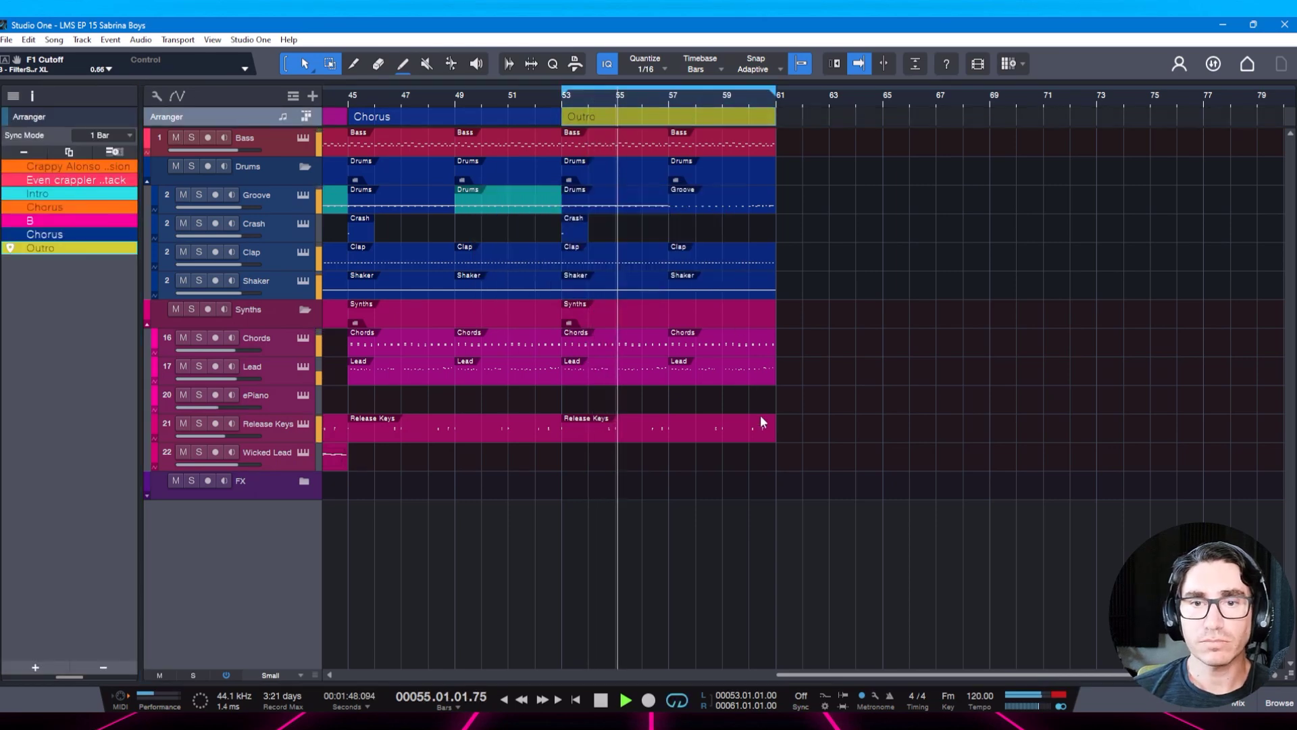
{"action": "key", "text": "space"}
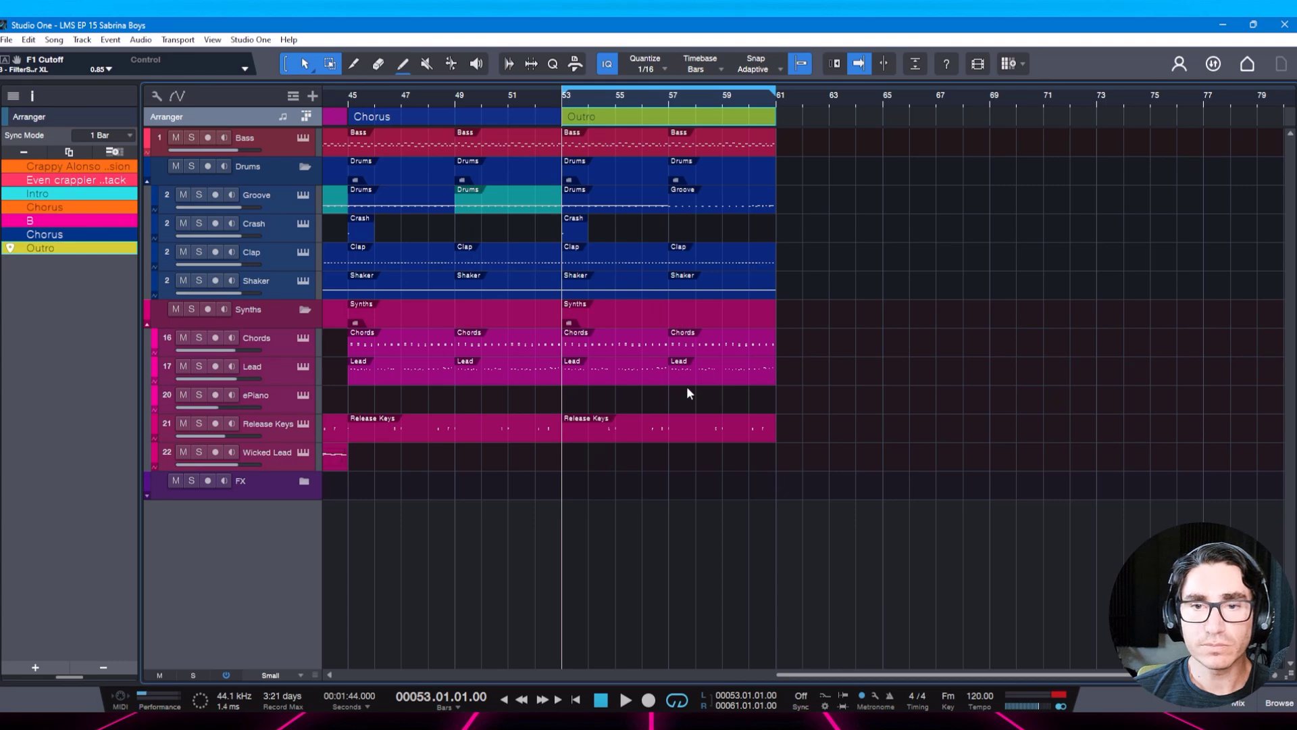
Try trimming the Outro's Release Keys event to end at bar 57, audition it, and extend the event back to bar 61.
{"action": "left_click", "coordinate": [687, 427]}
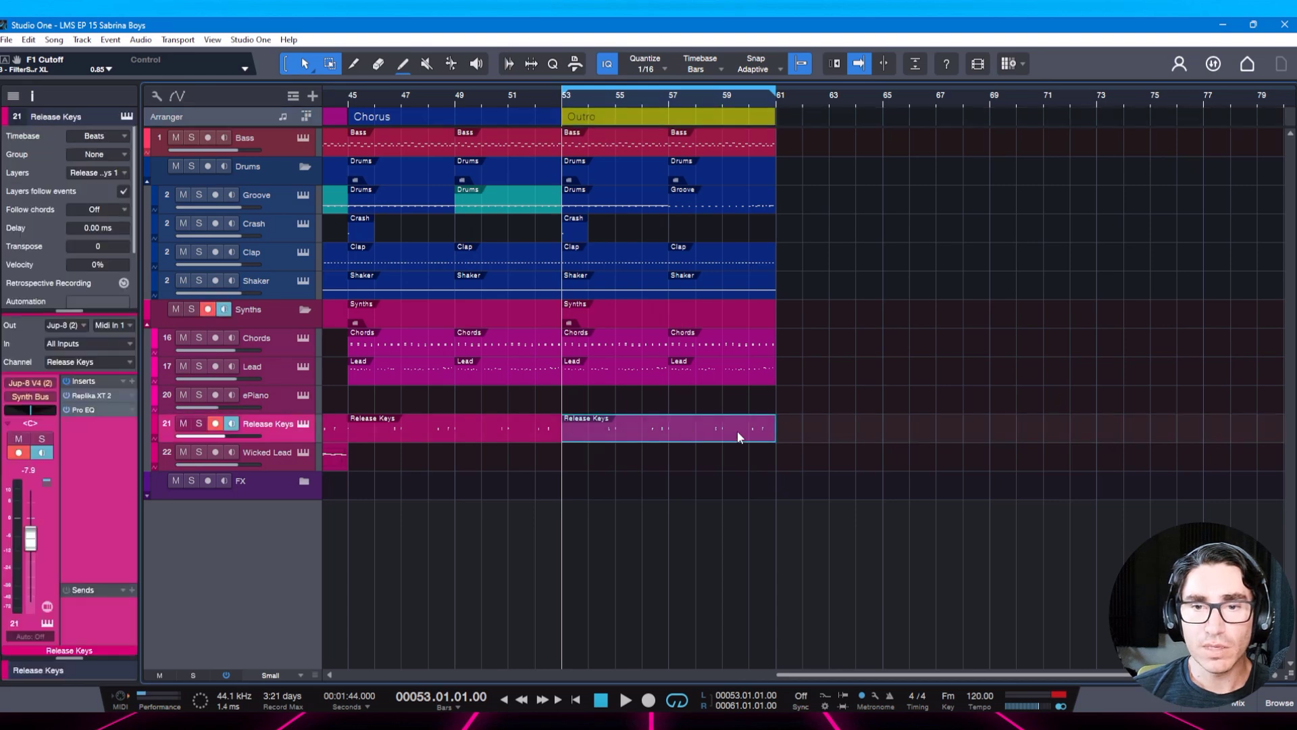
{"action": "left_click_drag", "start_coordinate": [776, 434], "coordinate": [665, 440]}
{"action": "key", "text": "space"}
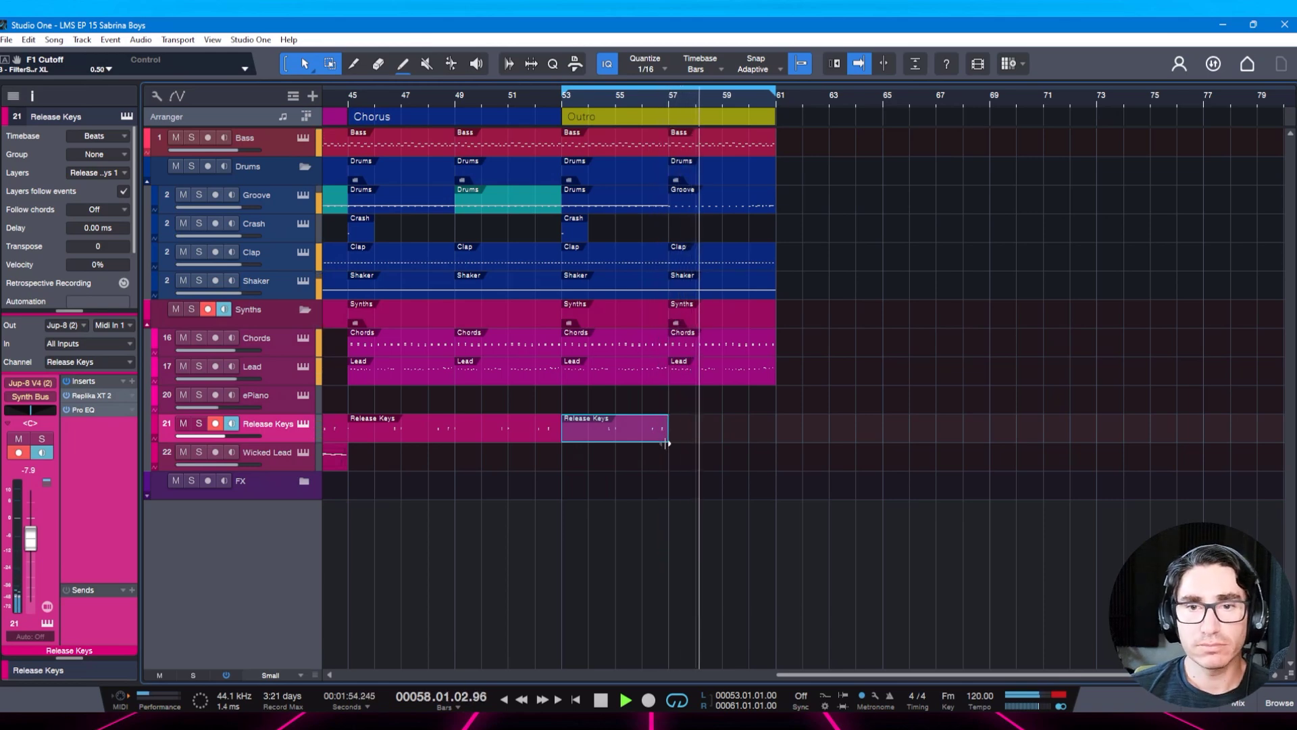
{"action": "key", "text": "space"}
{"action": "left_click_drag", "start_coordinate": [666, 441], "coordinate": [772, 444]}
Mute the Chords and Shaker events spanning bars 57 to 61 while auditioning the Outro loop.
{"action": "left_click", "coordinate": [710, 345]}
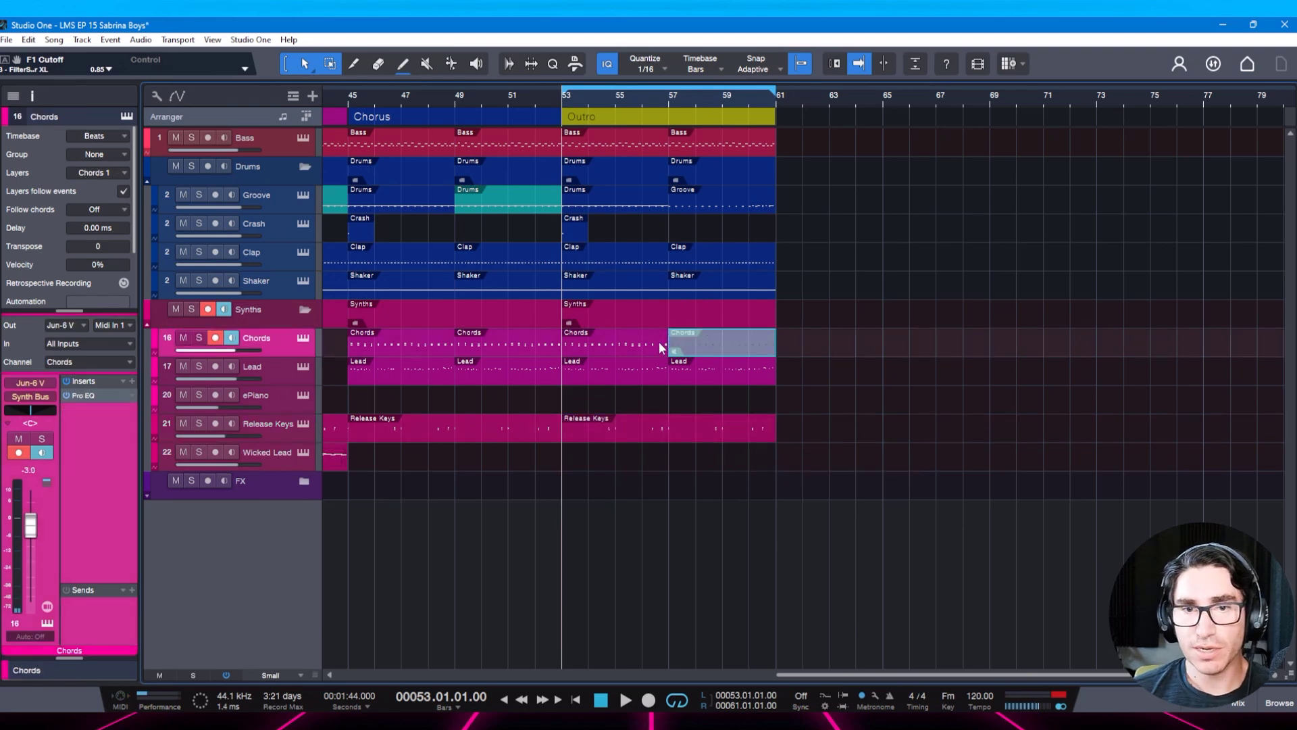
{"action": "left_click", "coordinate": [644, 400]}
{"action": "key", "text": "space"}
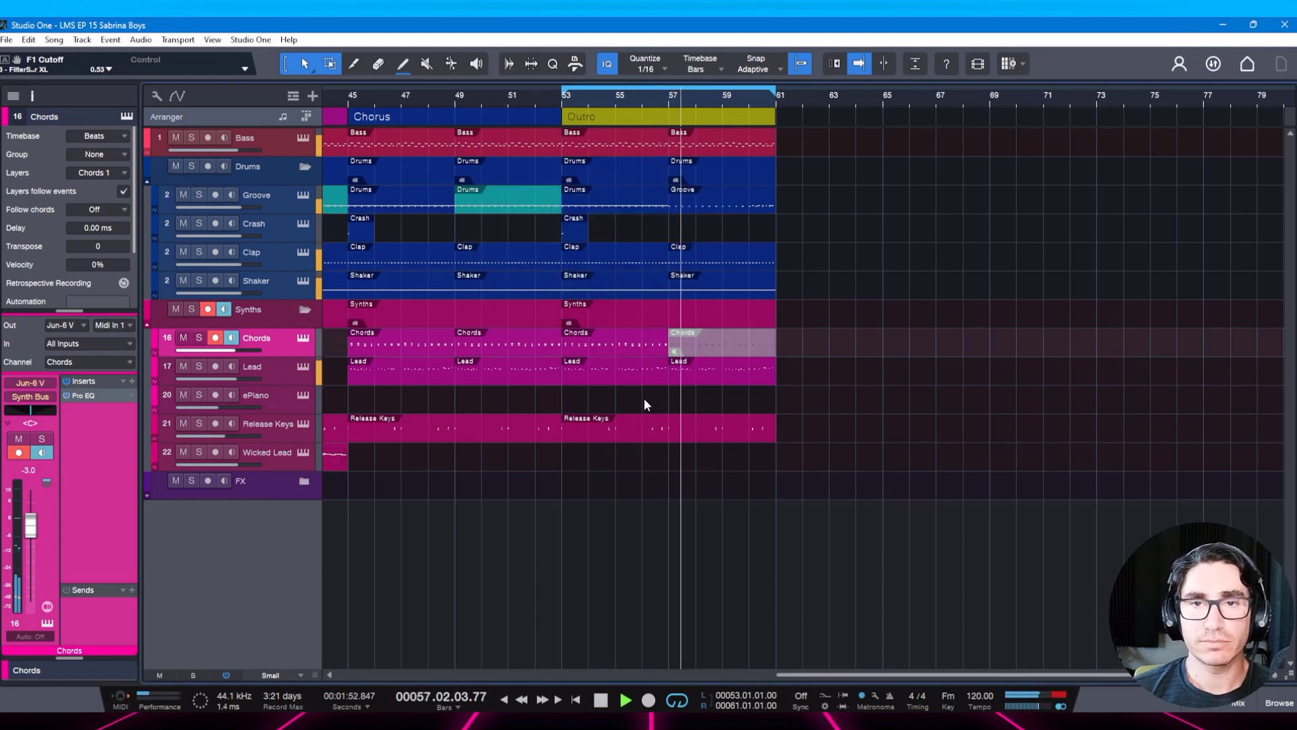
{"action": "scroll", "coordinate": [751, 115], "scroll_direction": "up", "scroll_amount": 2}
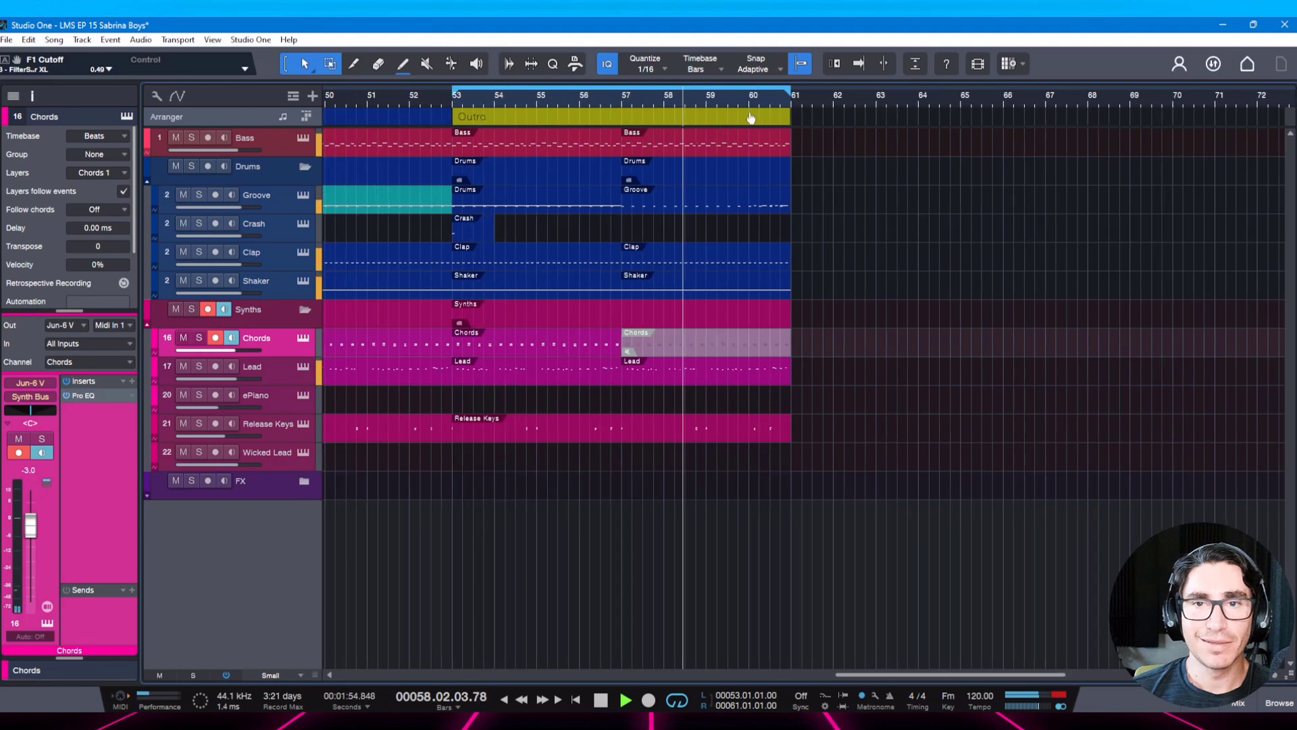
{"action": "scroll", "coordinate": [751, 118], "scroll_direction": "down", "scroll_amount": 1}
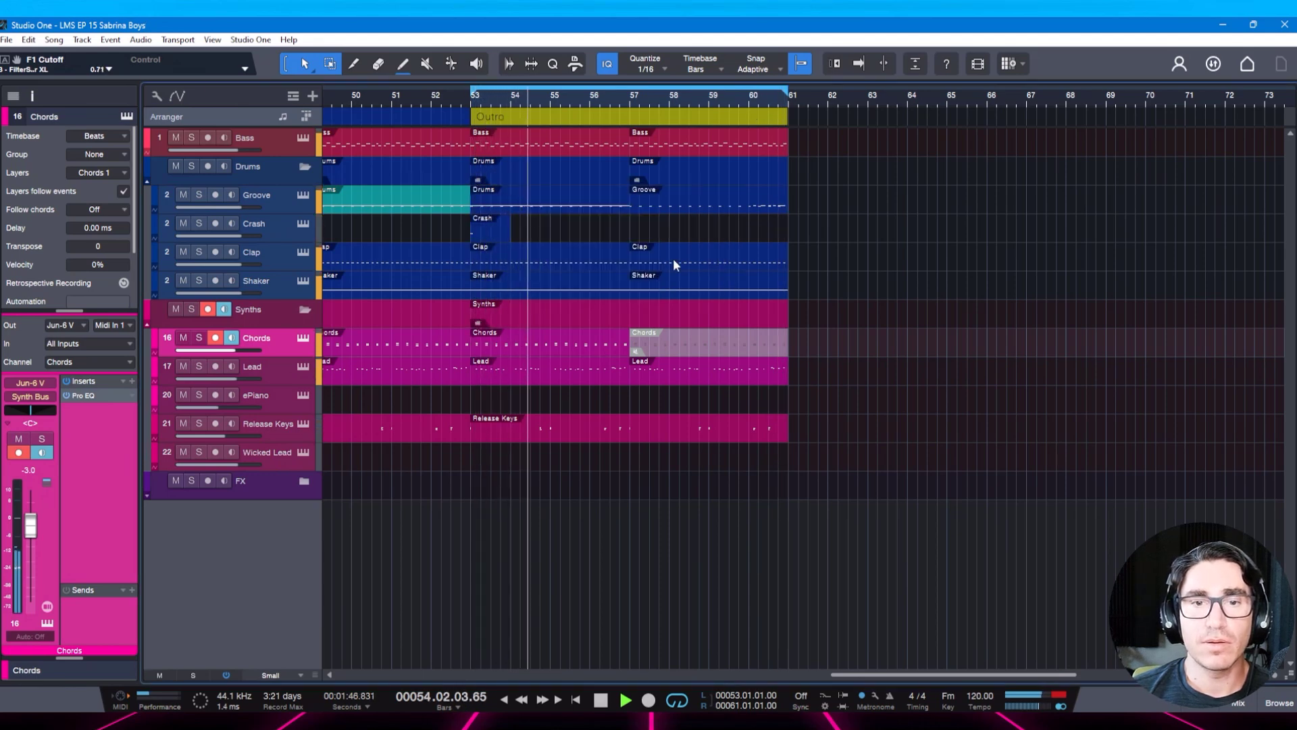
{"action": "left_click", "coordinate": [655, 281]}
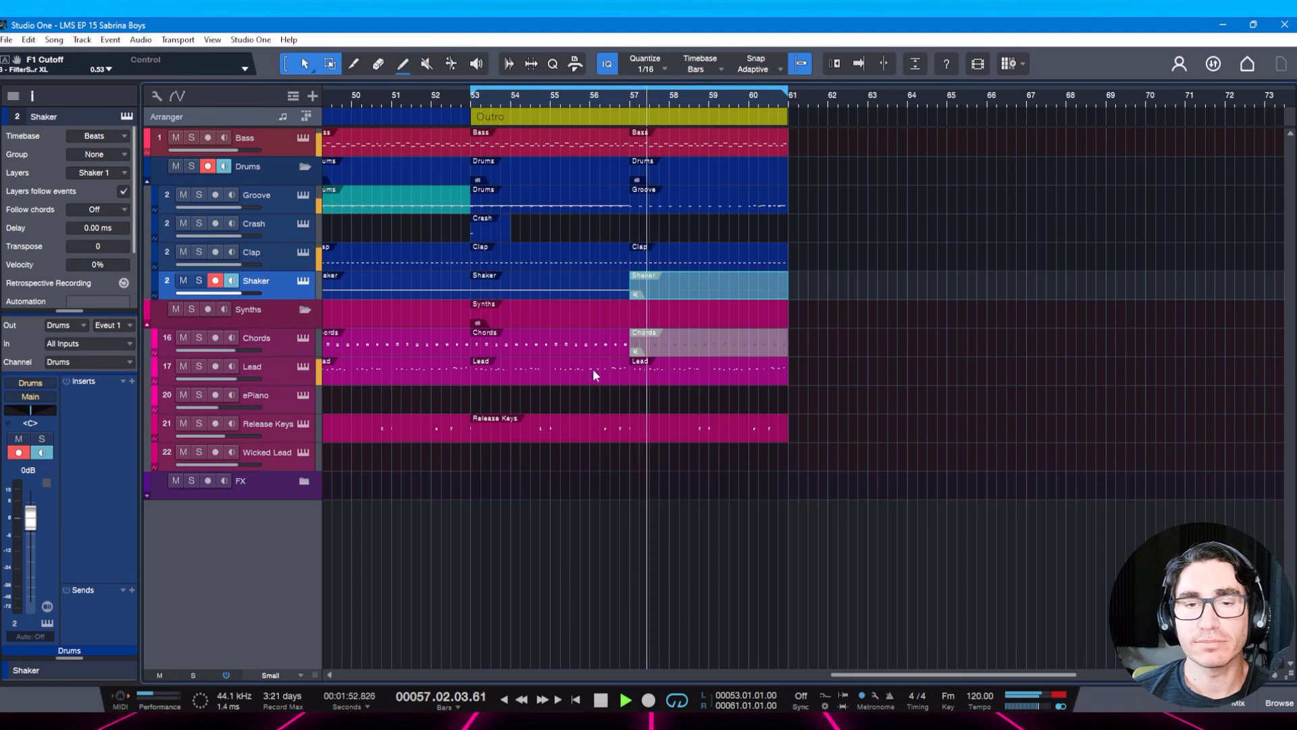
{"action": "key", "text": "space"}
Copy the Crash event from bar 53 to bar 57 and audition the second half of the Outro from bar 56.
{"action": "left_click_drag", "start_coordinate": [500, 231], "coordinate": [658, 233]}
{"action": "key", "text": "space"}
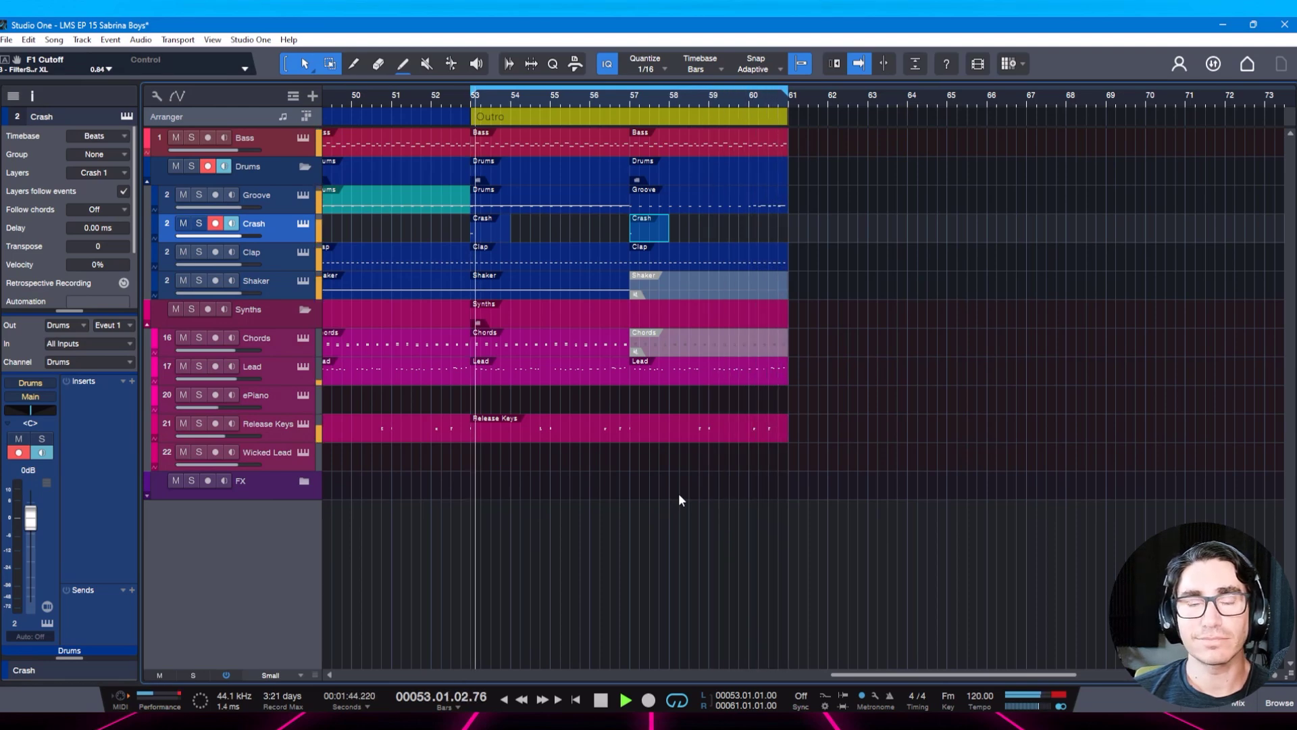
{"action": "key", "text": "space"}
{"action": "scroll", "coordinate": [863, 105], "scroll_direction": "up", "scroll_amount": 2}
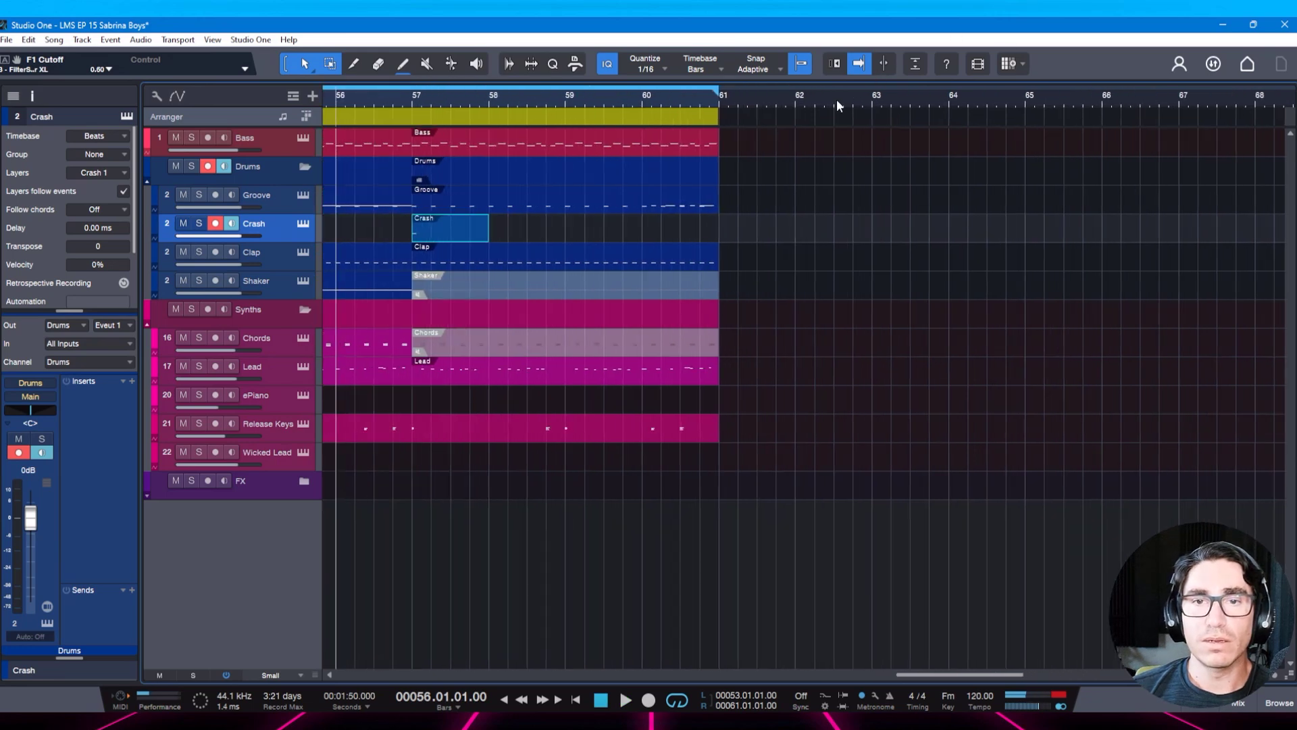
{"action": "key", "text": "space"}
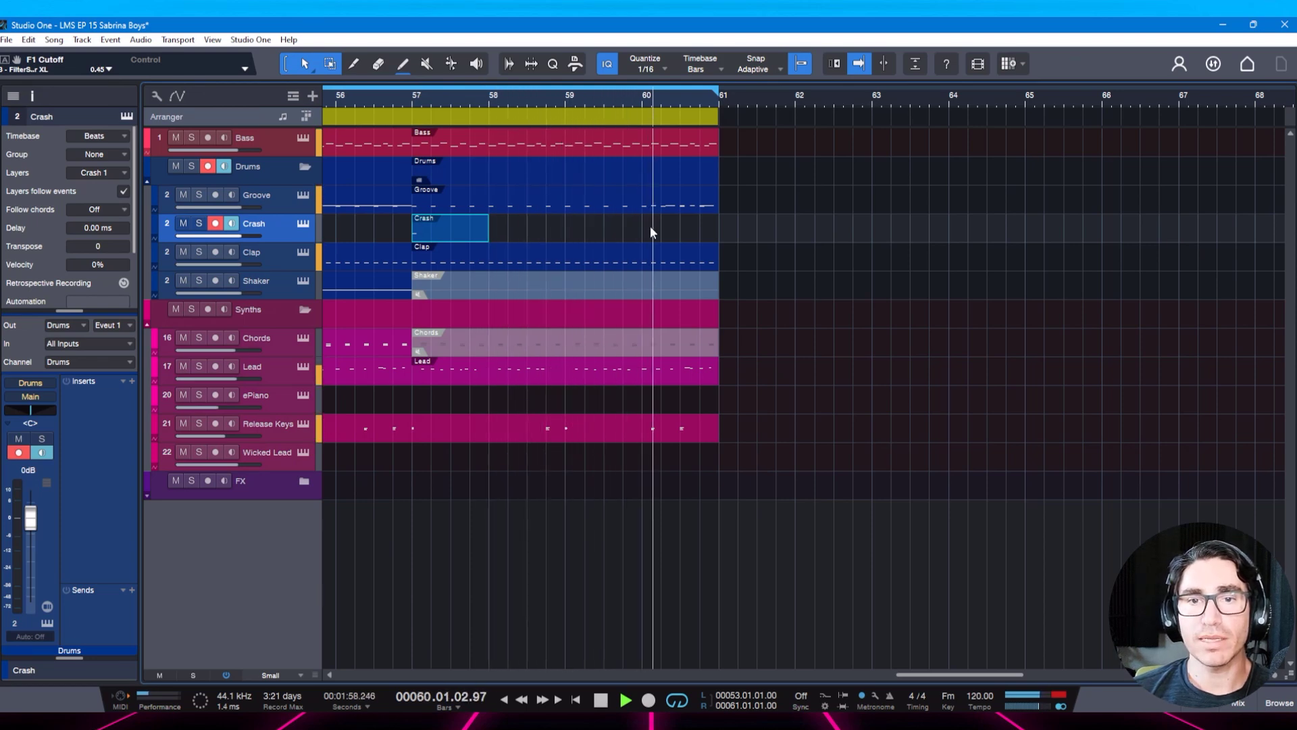
{"action": "key", "text": "space"}
Open the Groove event at bar 57 for note editing and audition its closing fill from bars 60 and 59.
{"action": "double_click", "coordinate": [650, 206]}
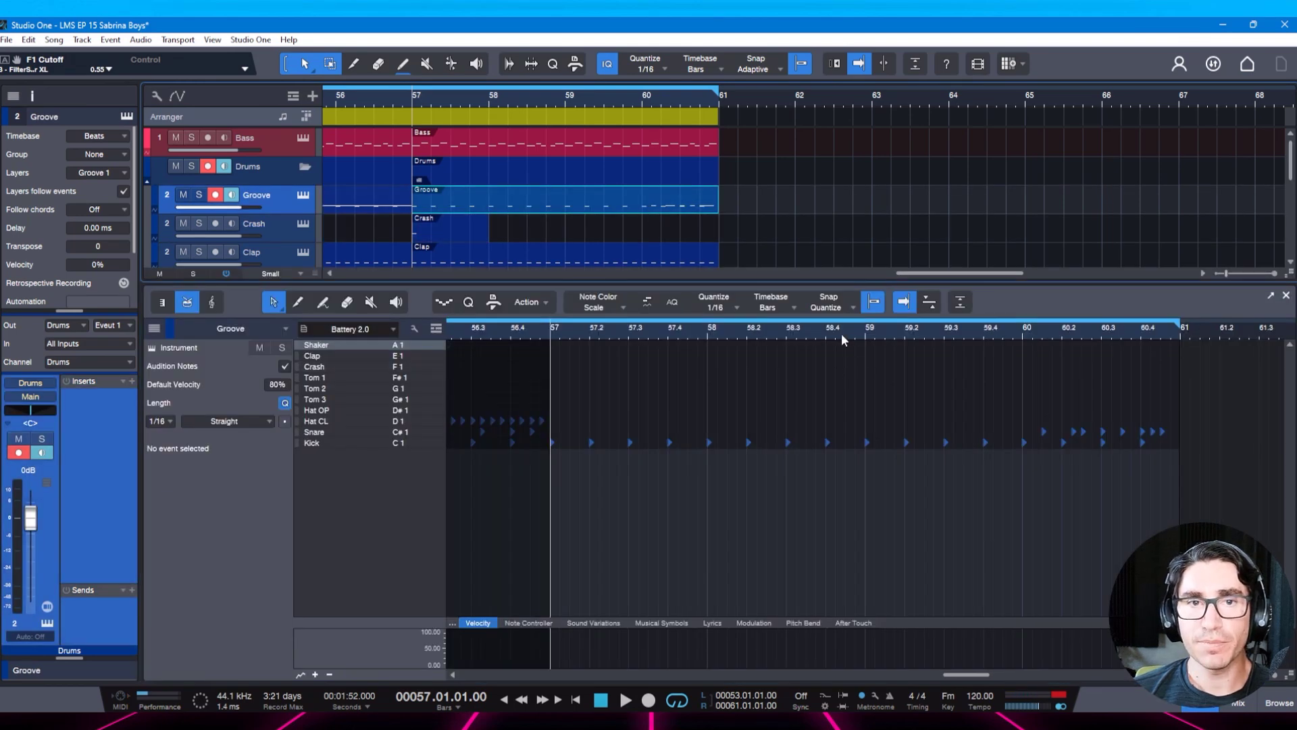
{"action": "left_click", "coordinate": [643, 99]}
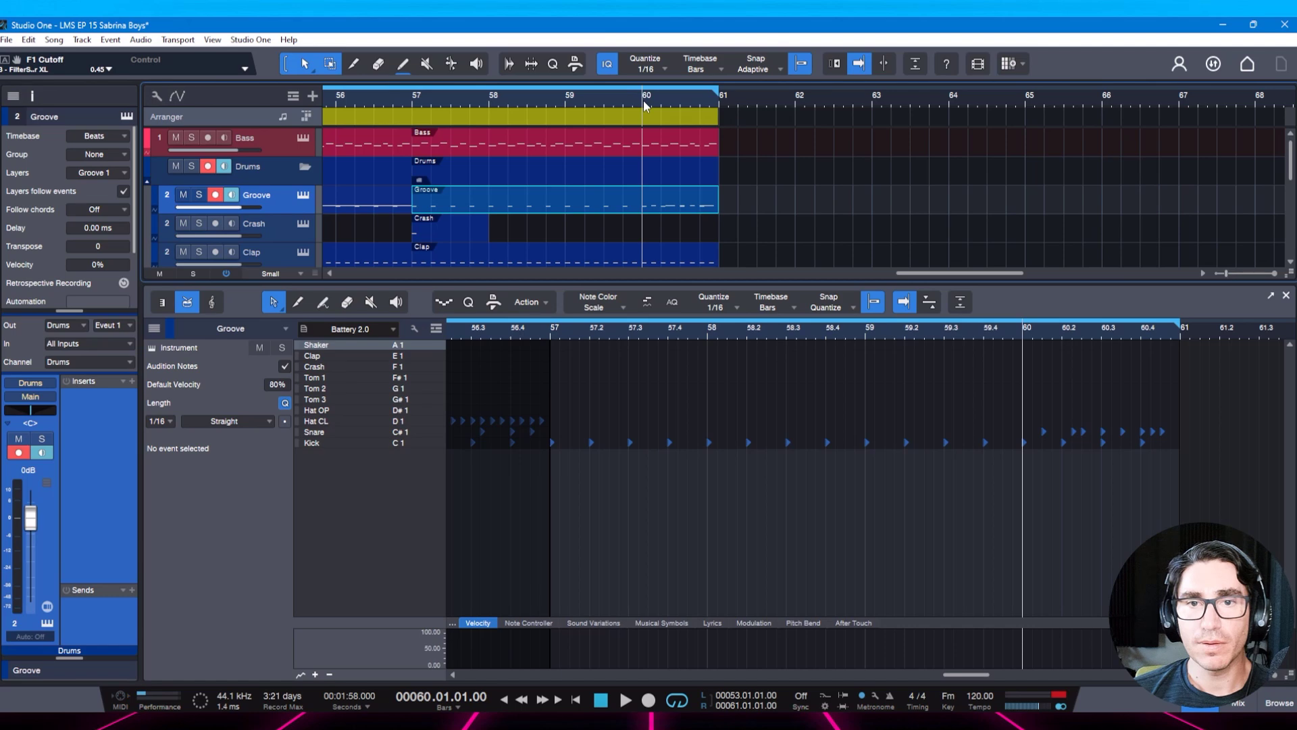
{"action": "key", "text": "space"}
{"action": "key", "text": "space"}
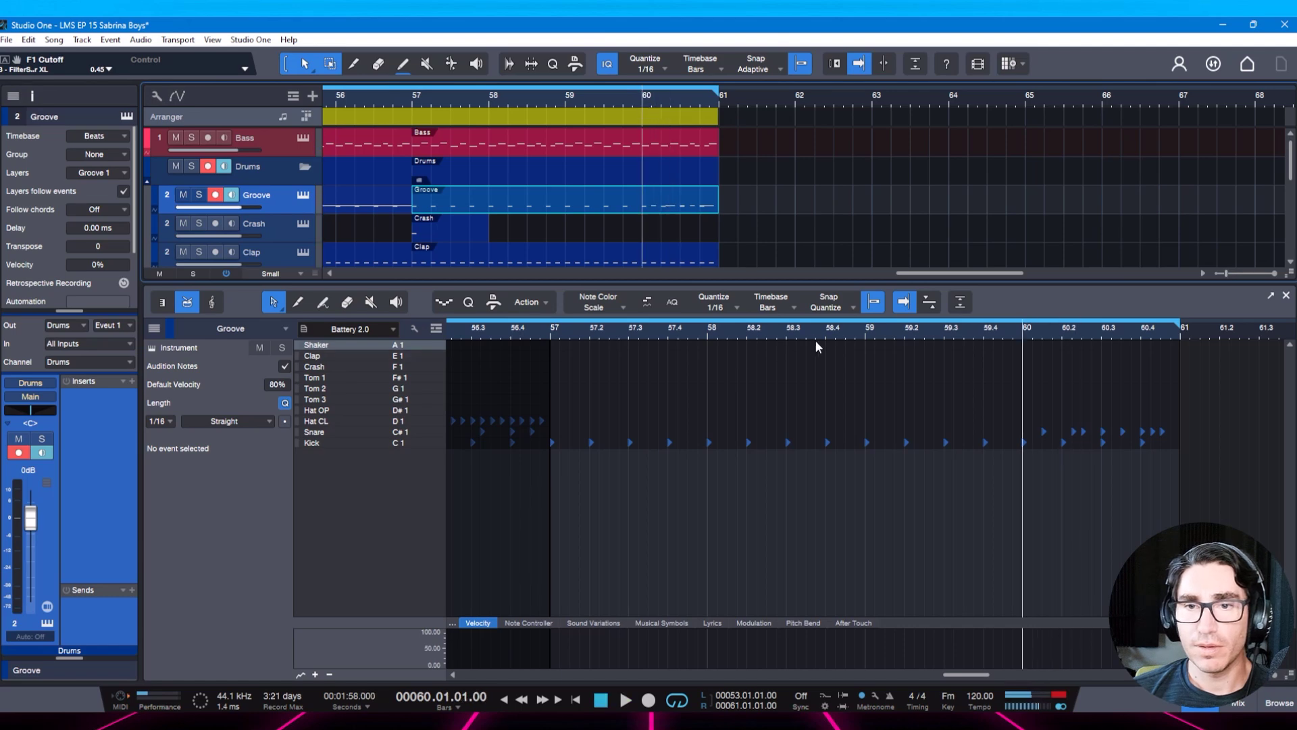
{"action": "left_click", "coordinate": [864, 333]}
{"action": "key", "text": "space"}
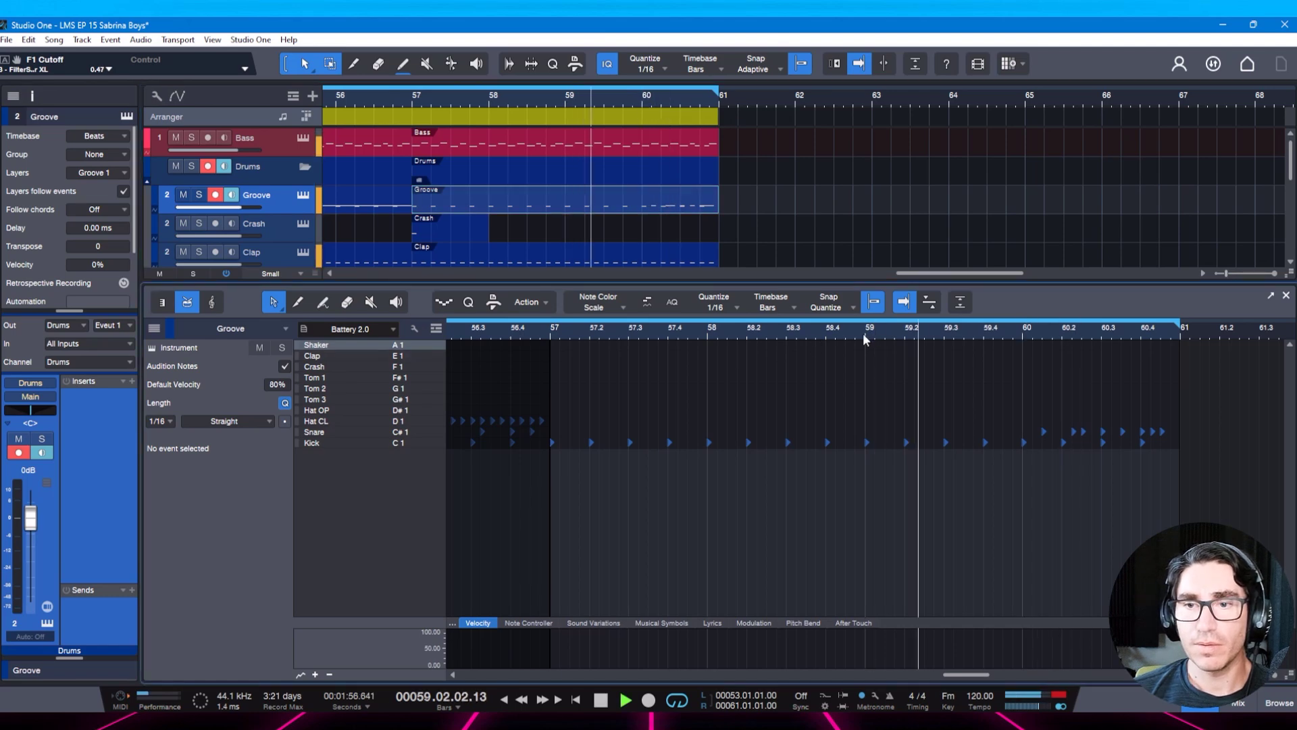
{"action": "key", "text": "space"}
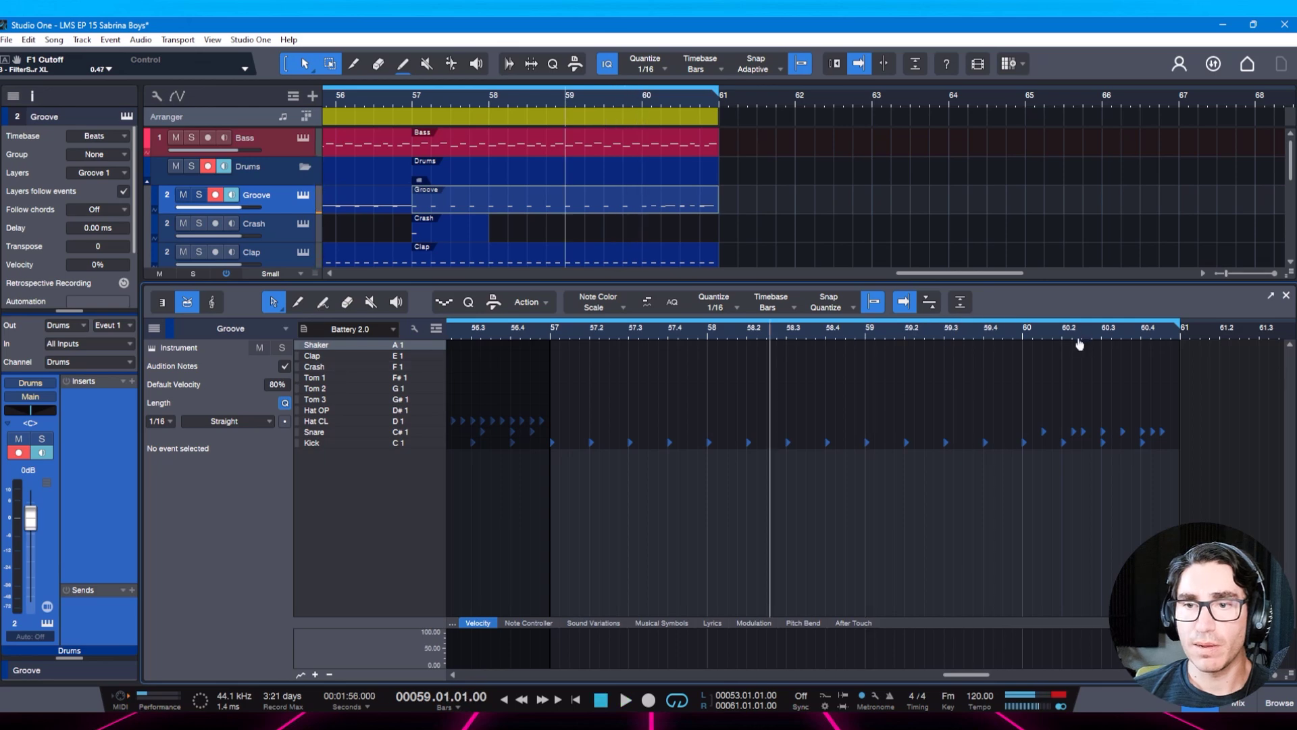
Add Snare hits on the first two sixteenths of bar 60, also auditioning one on the fourth sixteenth and deleting it.
{"action": "left_click_drag", "start_coordinate": [1080, 342], "coordinate": [1061, 379]}
{"action": "left_click", "coordinate": [978, 434]}
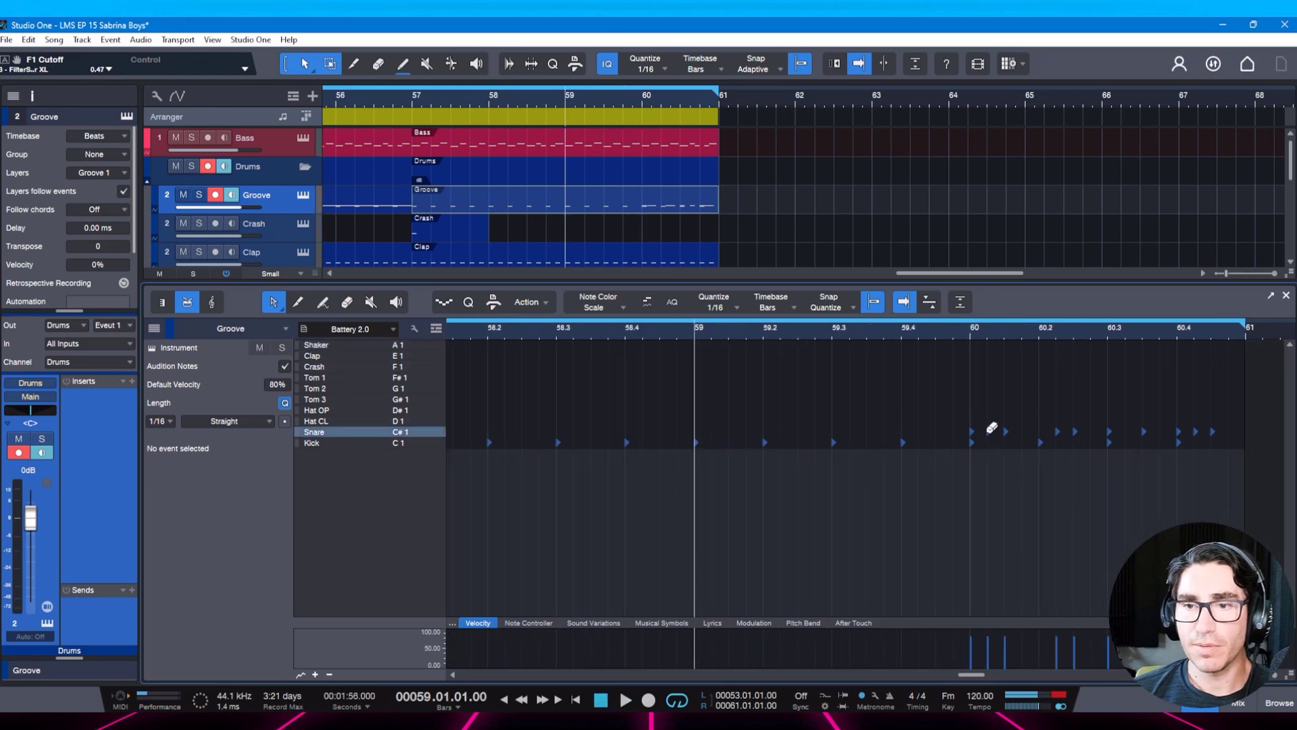
{"action": "left_click", "coordinate": [1023, 431]}
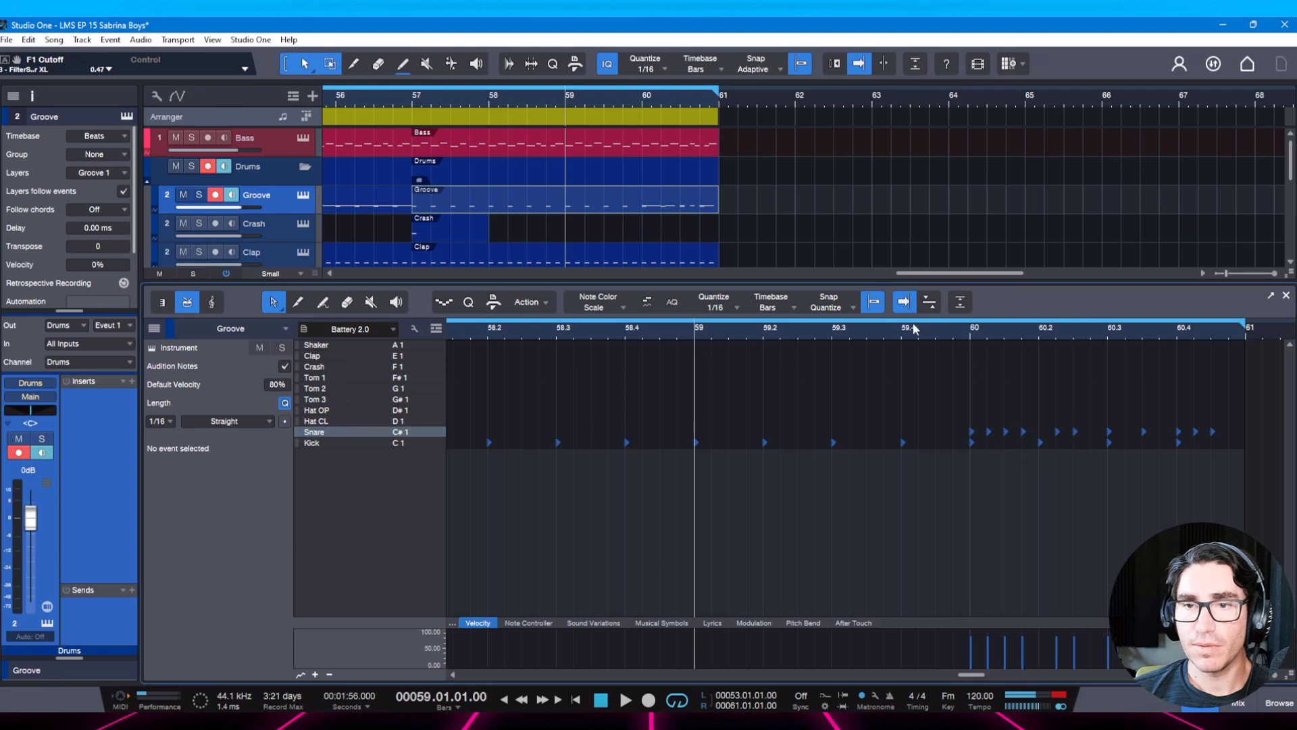
{"action": "key", "text": "space"}
{"action": "scroll", "coordinate": [897, 476], "scroll_direction": "right", "scroll_amount": 5}
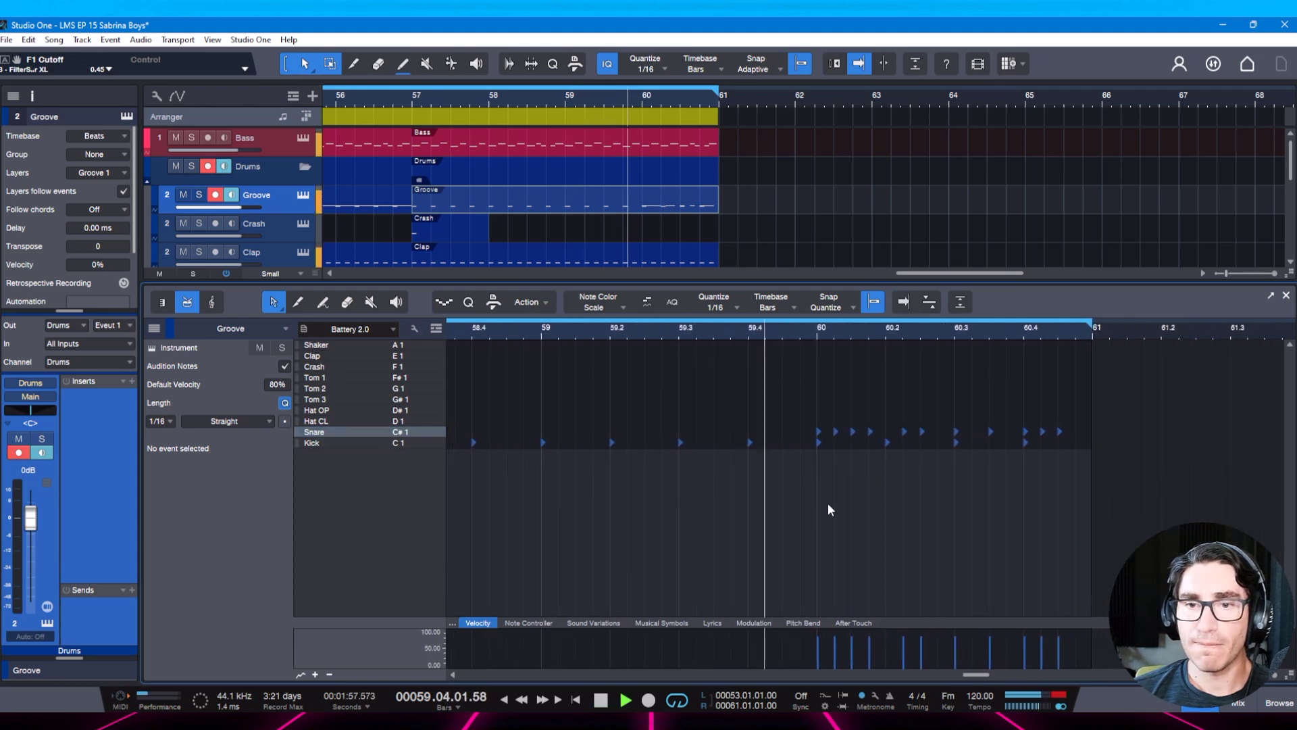
{"action": "key", "text": "space"}
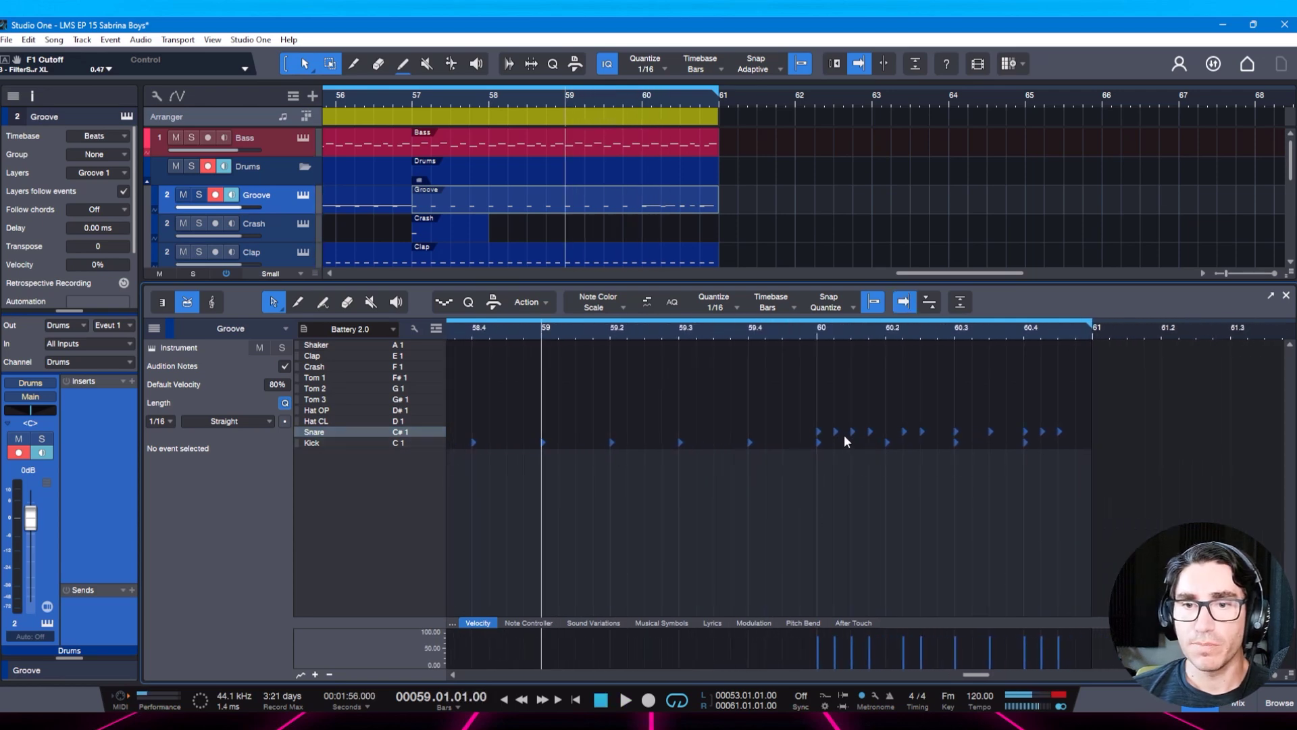
{"action": "left_click", "coordinate": [869, 433]}
{"action": "key", "text": "Delete"}
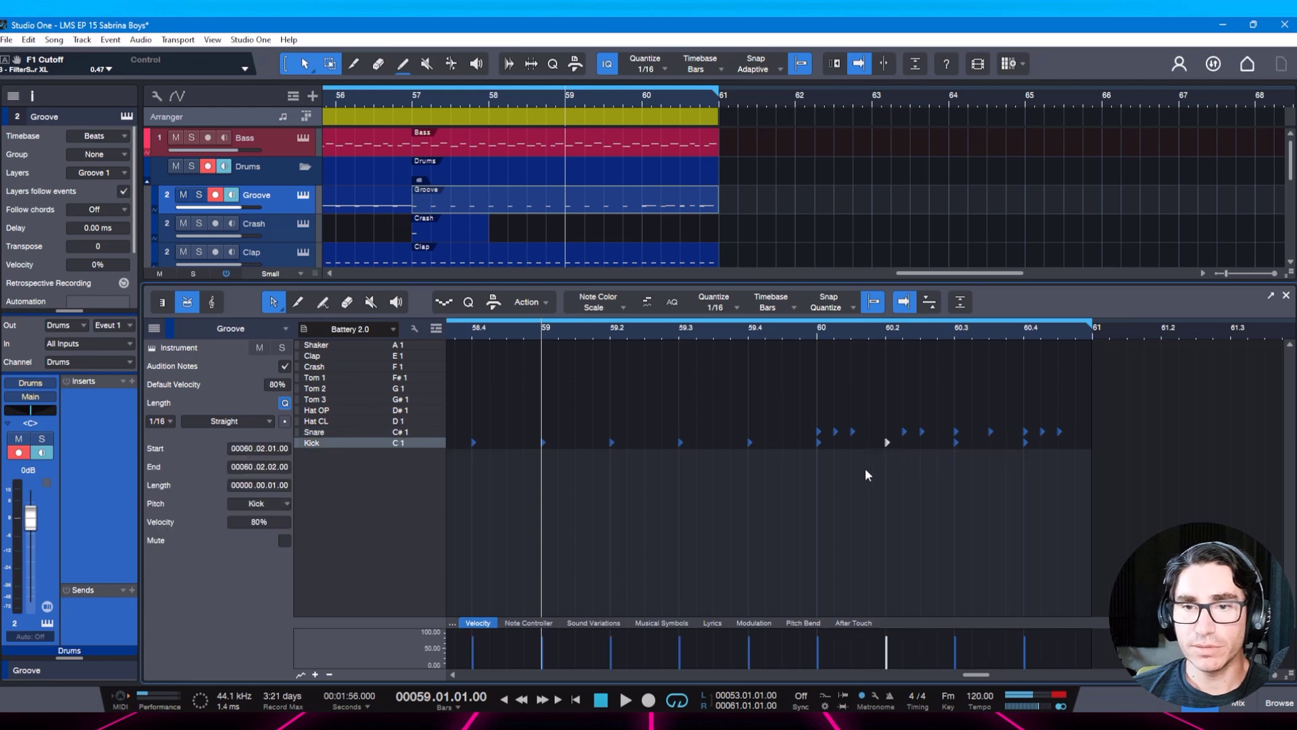
Add a Snare hit on the fourth sixteenth of bar 60, audition the fill within the Outro and close the note editor.
{"action": "key", "text": "space"}
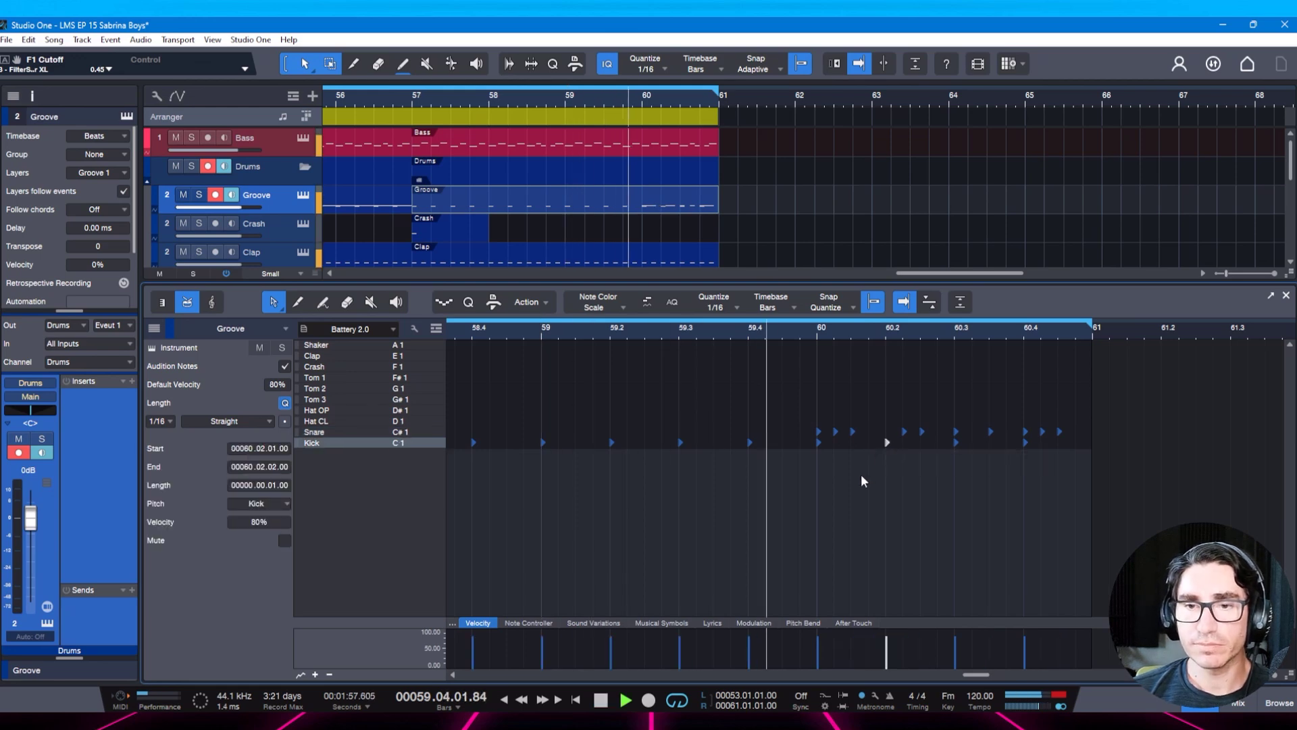
{"action": "key", "text": "space"}
{"action": "left_click", "coordinate": [870, 433]}
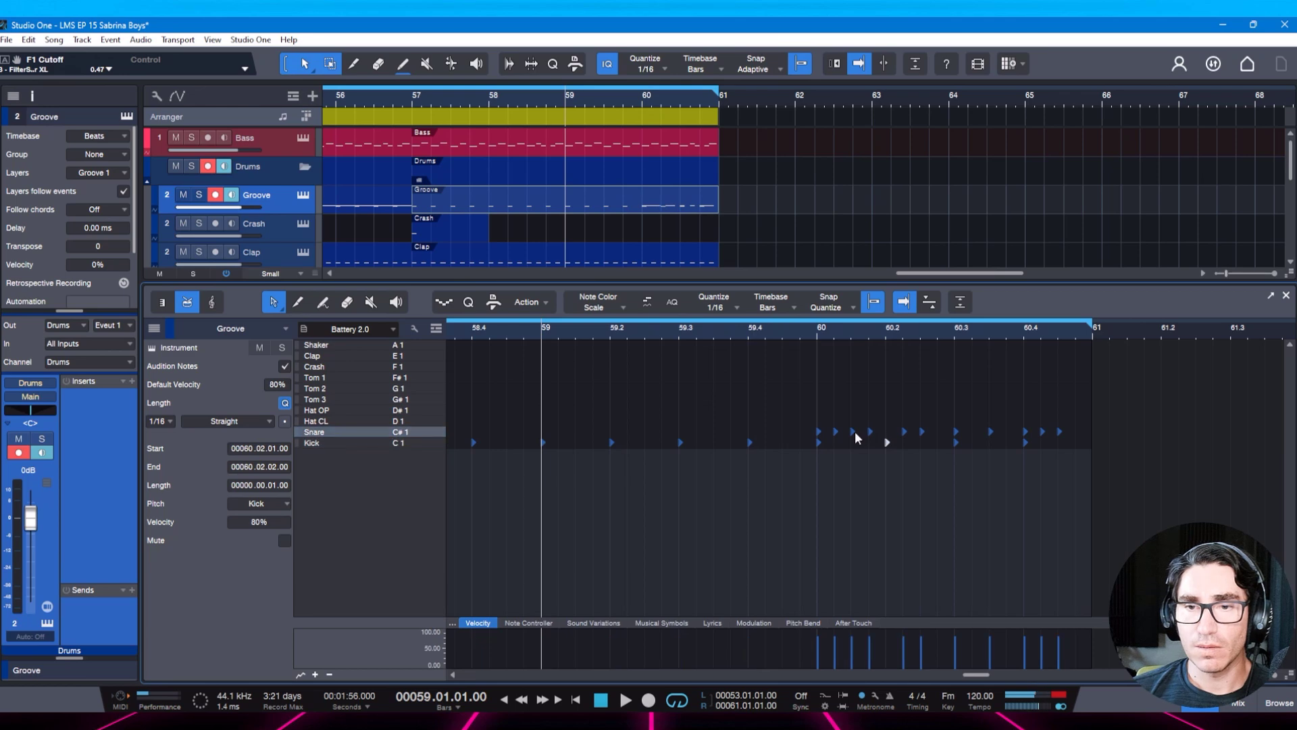
{"action": "key", "text": "space"}
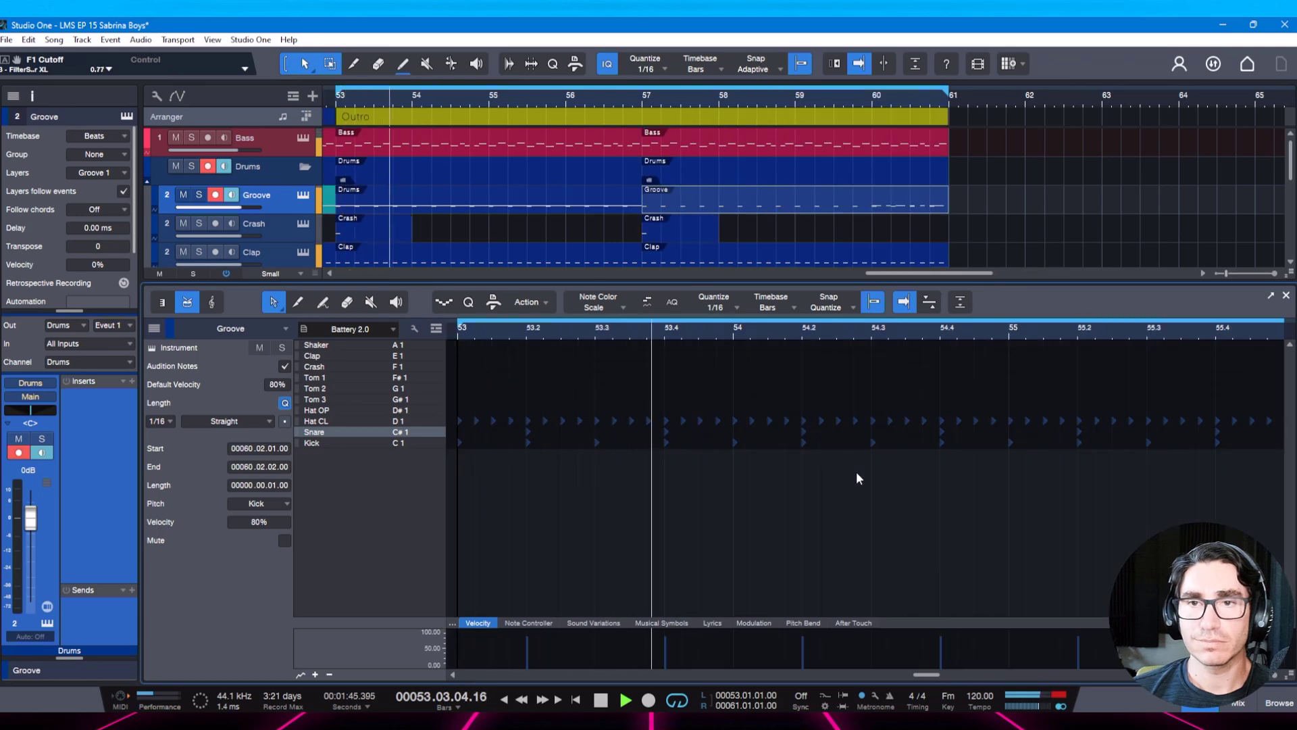
{"action": "key", "text": "space"}
{"action": "key", "text": "space"}
{"action": "key", "text": "F2"}
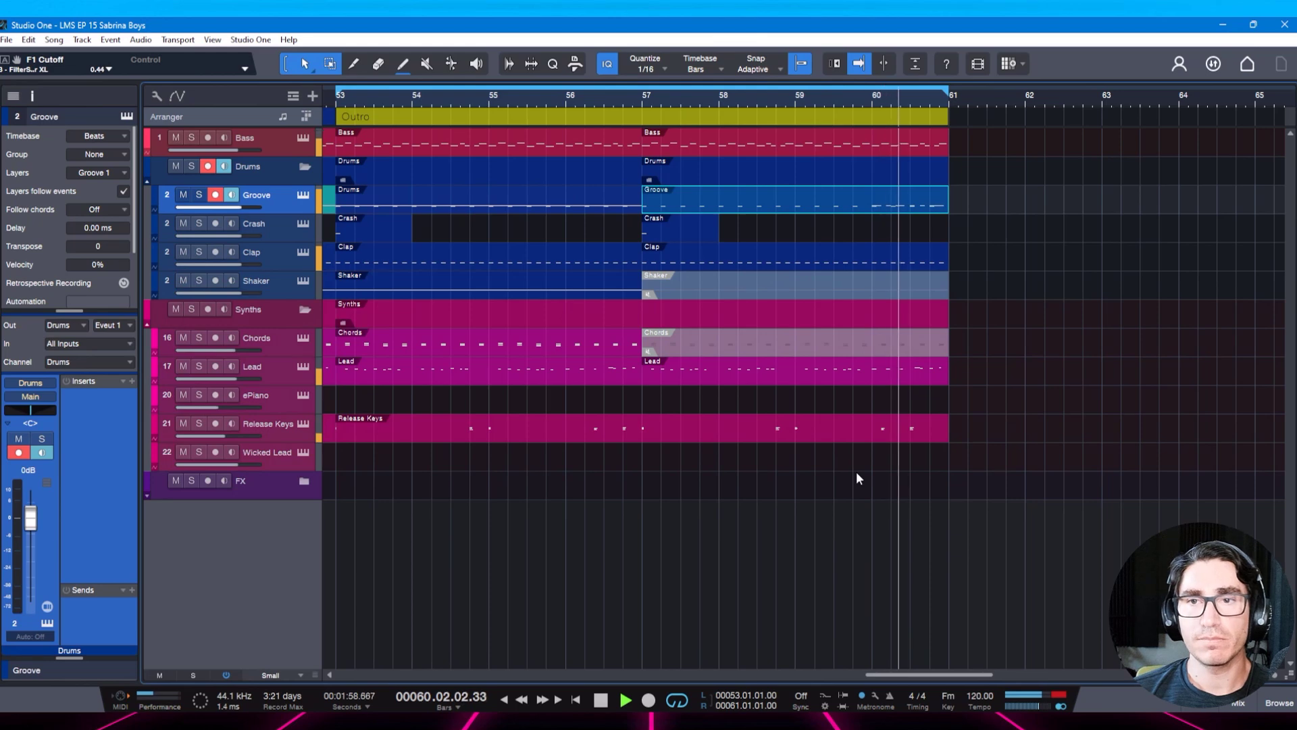
Delete the muted Chords and Shaker events at bars 57 to 61, save the song and finish auditioning the Outro loop.
{"action": "left_click", "coordinate": [789, 347]}
{"action": "key", "text": "Delete"}
{"action": "left_click", "coordinate": [767, 283]}
{"action": "key", "text": "Delete"}
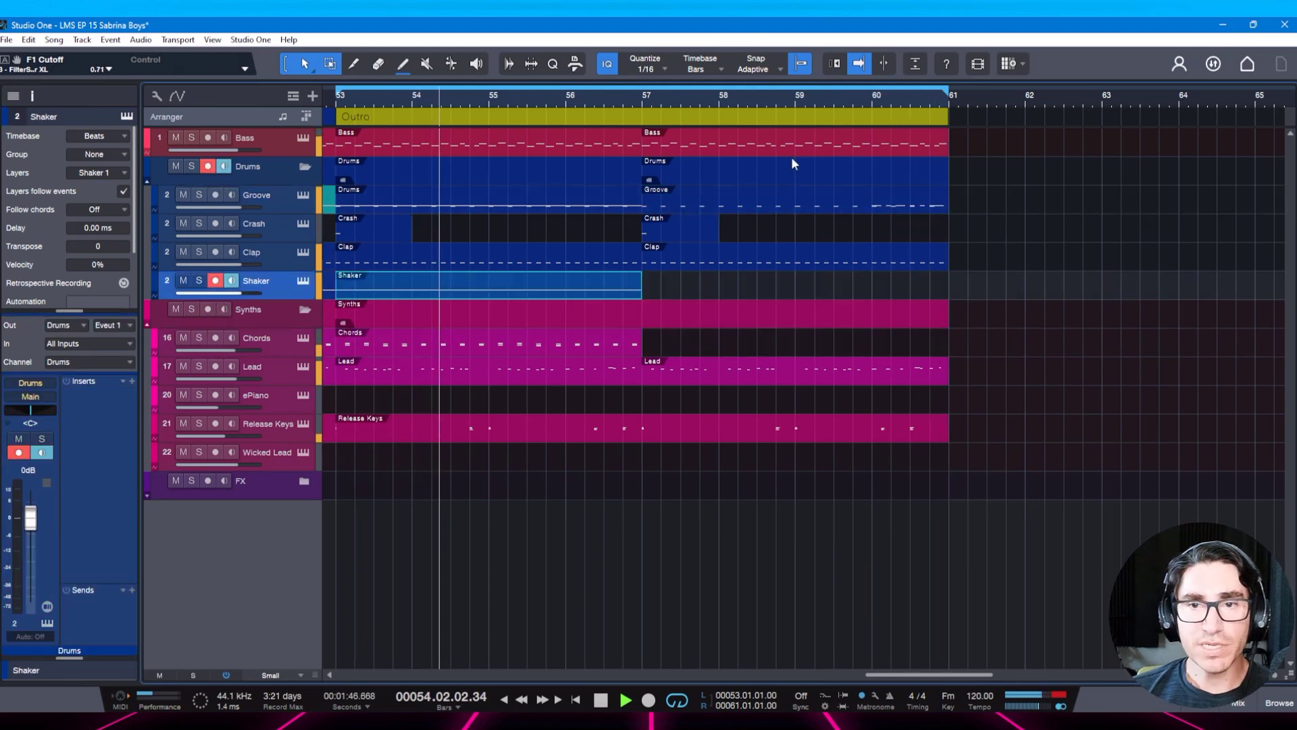
{"action": "scroll", "coordinate": [773, 95], "scroll_direction": "down", "scroll_amount": 5}
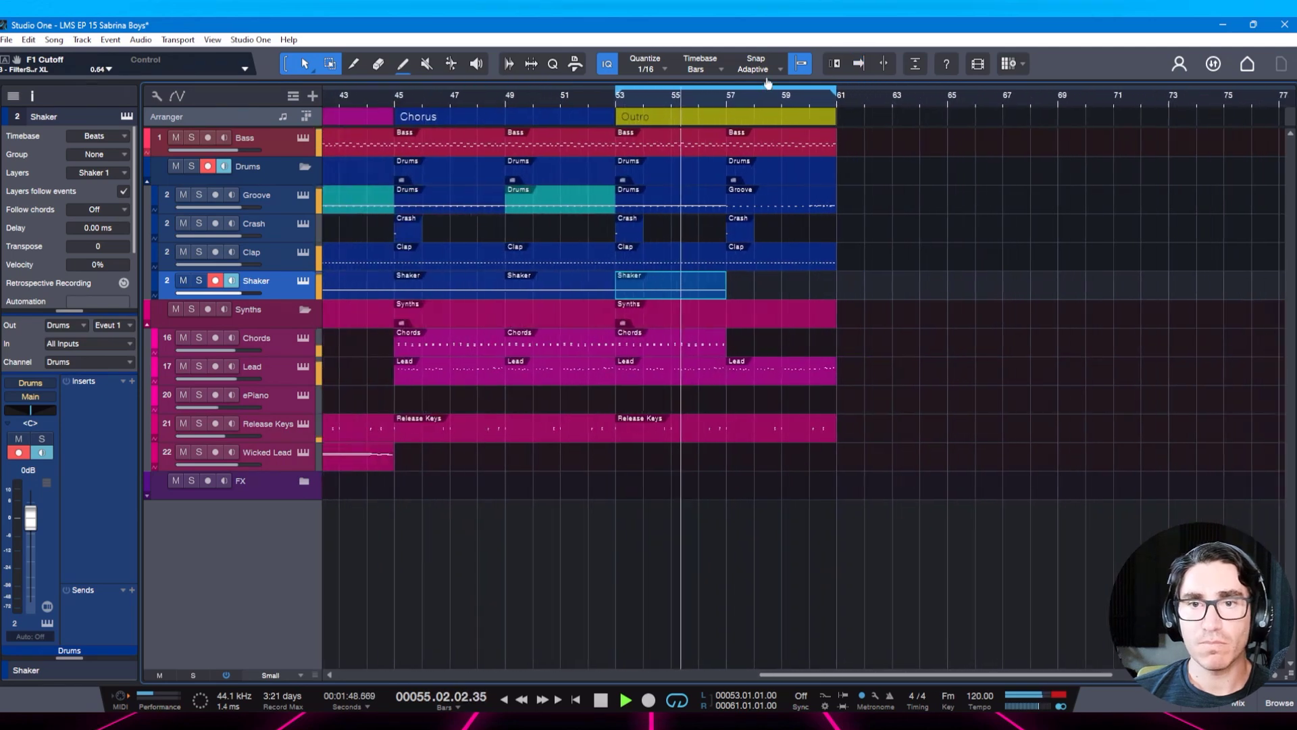
{"action": "key", "text": "ctrl+s"}
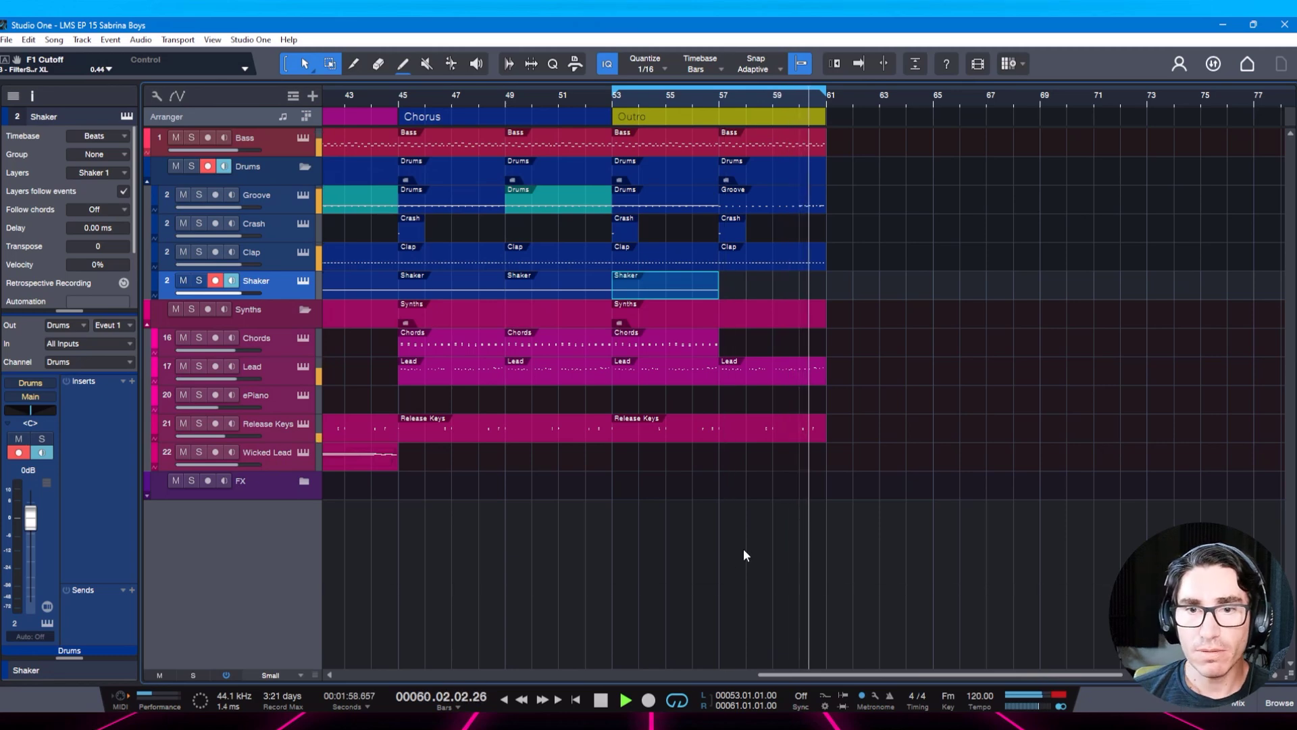
{"action": "key", "text": "space"}
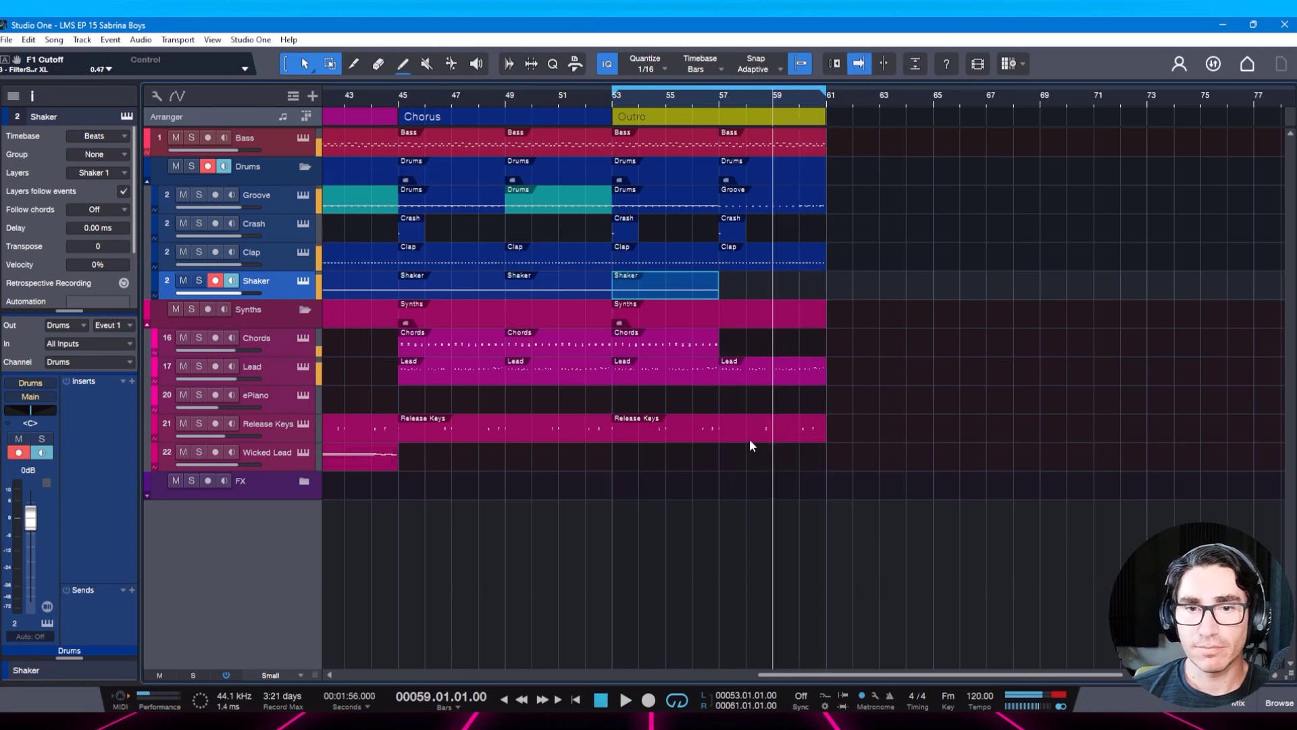
Copy the Release Keys event from bar 53 to bar 61 and shorten the copy to about three beats.
{"action": "left_click", "coordinate": [677, 431]}
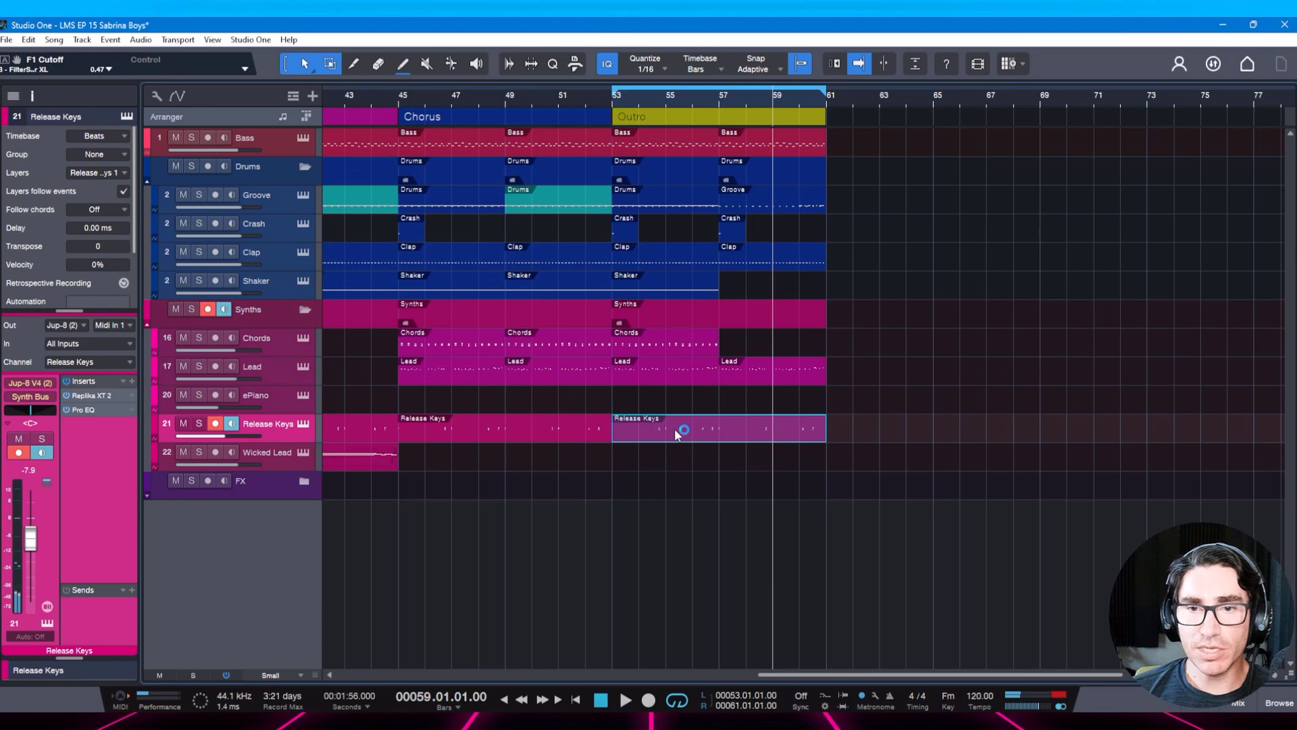
{"action": "left_click_drag", "start_coordinate": [674, 428], "coordinate": [927, 432]}
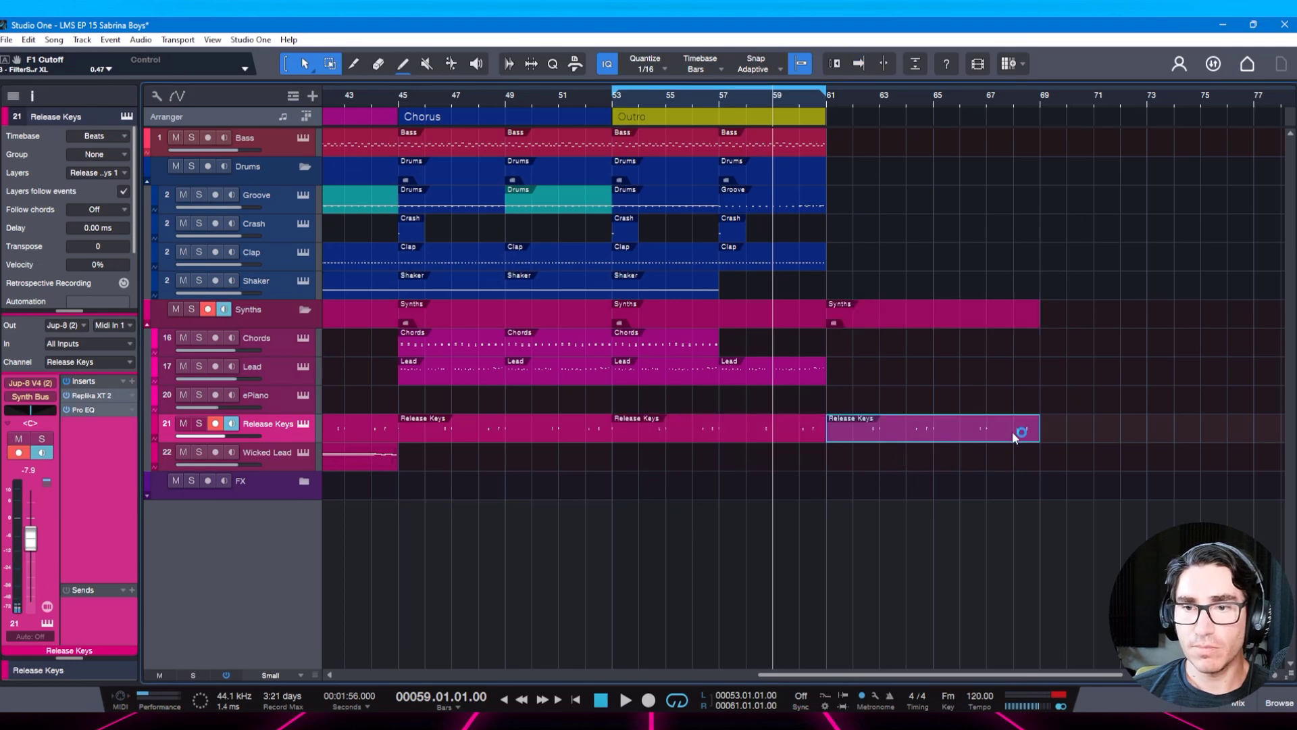
{"action": "left_click_drag", "start_coordinate": [1039, 439], "coordinate": [843, 448]}
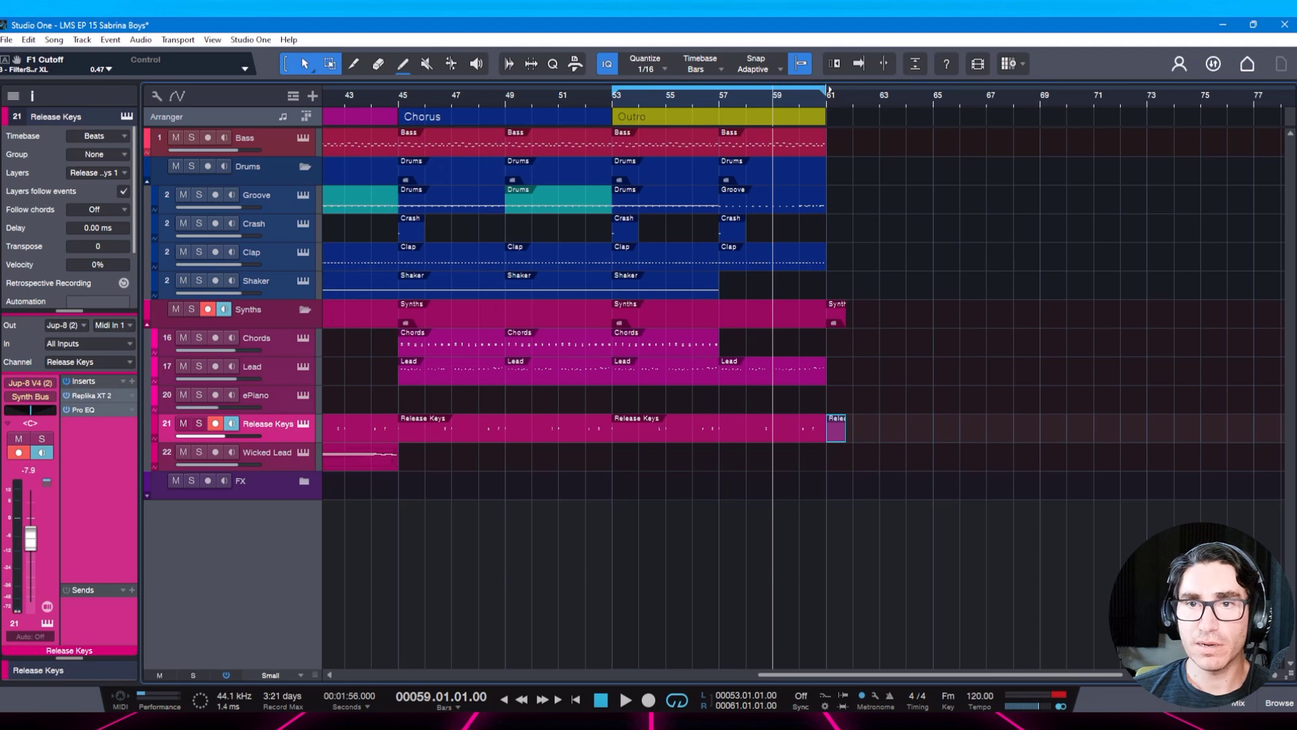
Extend the loop's end to bar 62 and on to bar 65 beat 2, auditioning the ending and saving the song.
{"action": "left_click_drag", "start_coordinate": [857, 91], "coordinate": [854, 90]}
{"action": "left_click", "coordinate": [859, 64]}
{"action": "key", "text": "space"}
{"action": "key", "text": "ctrl+s"}
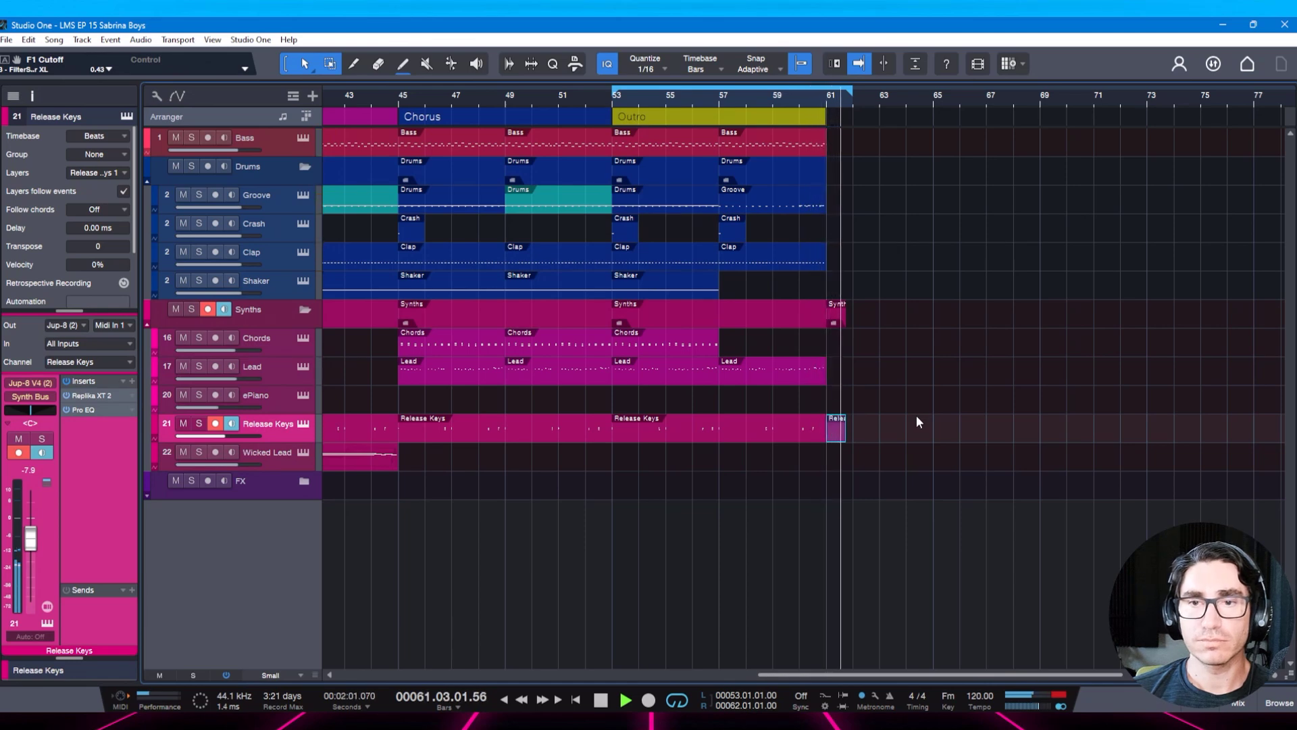
{"action": "key", "text": "space"}
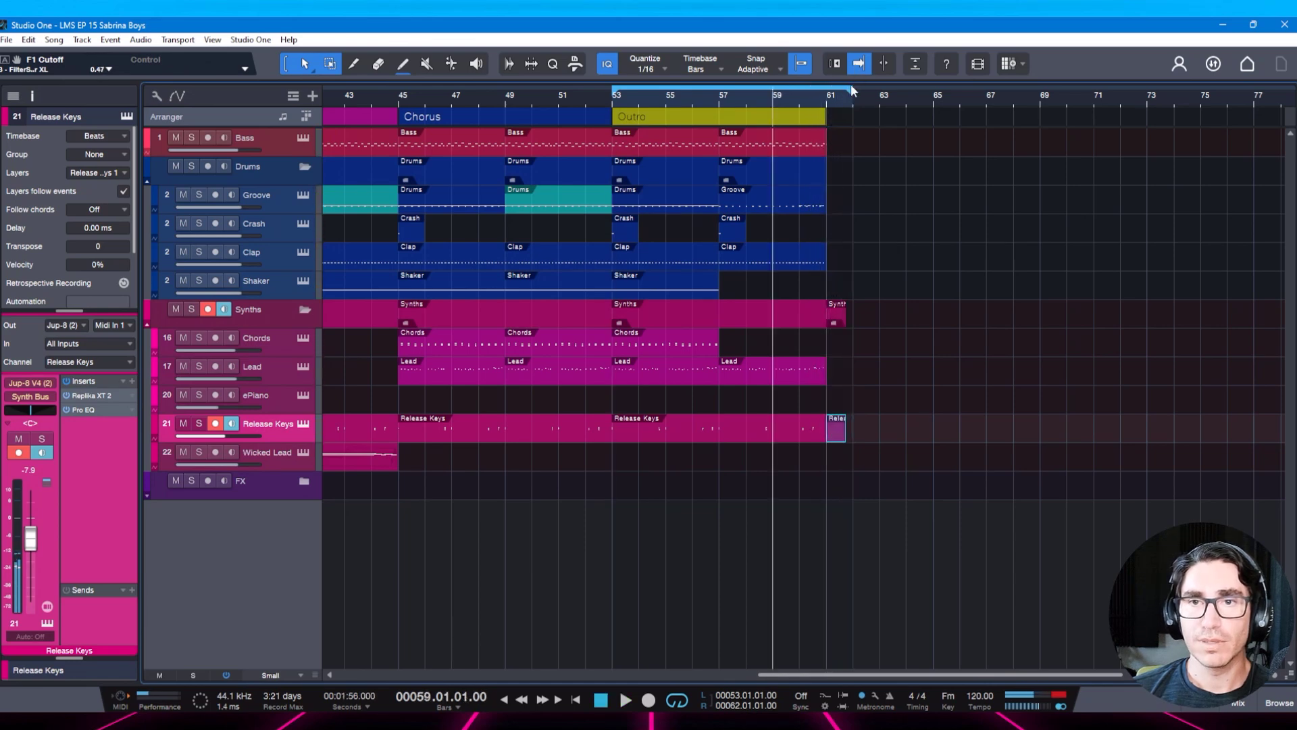
{"action": "left_click_drag", "start_coordinate": [909, 99], "coordinate": [940, 106]}
{"action": "key", "text": "space"}
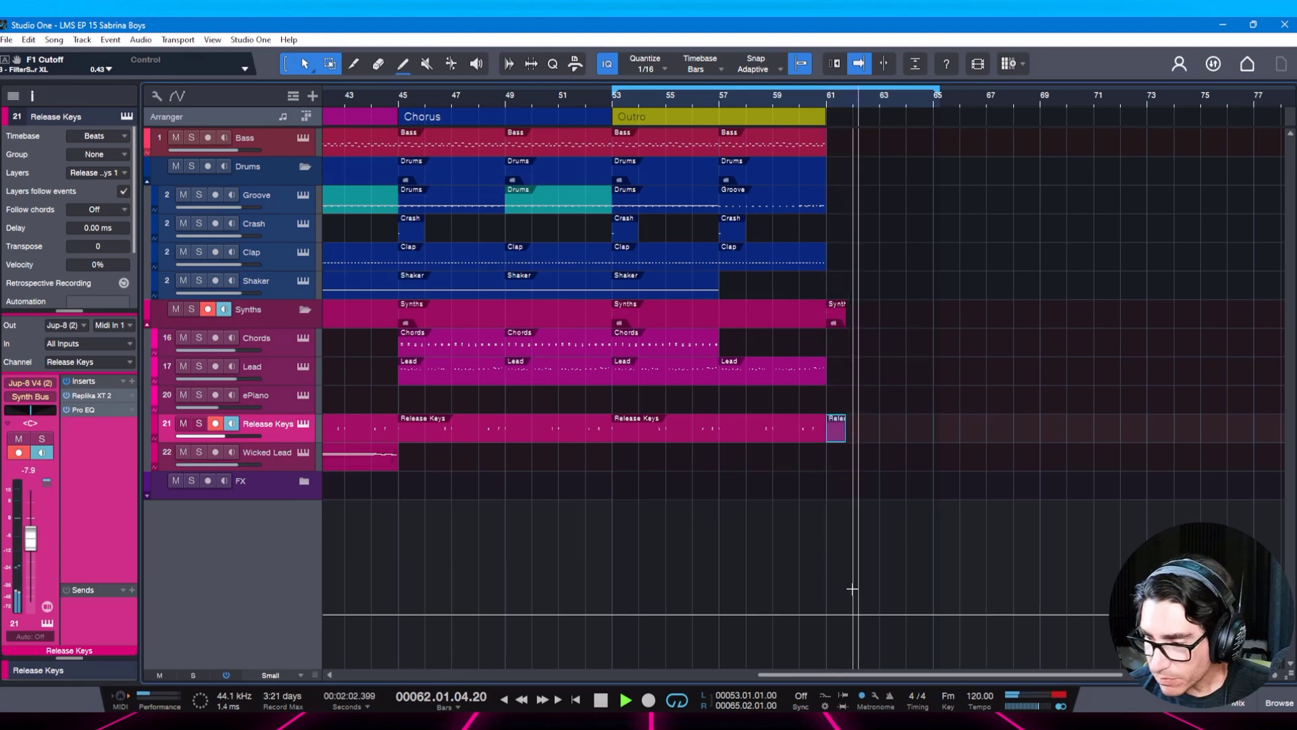
{"action": "key", "text": "space"}
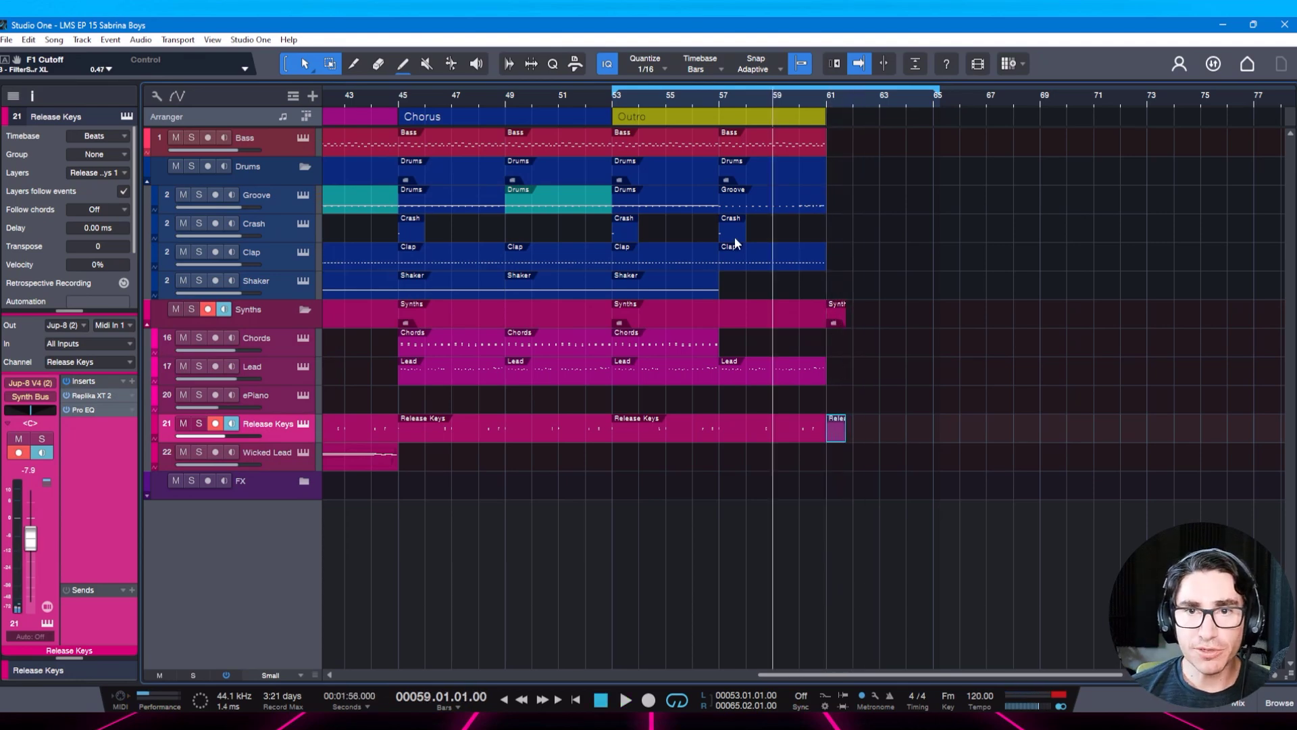
Copy the Crash event from bar 57 to bar 61, audition the ending and save the song.
{"action": "left_click_drag", "start_coordinate": [735, 237], "coordinate": [842, 233]}
{"action": "key", "text": "space"}
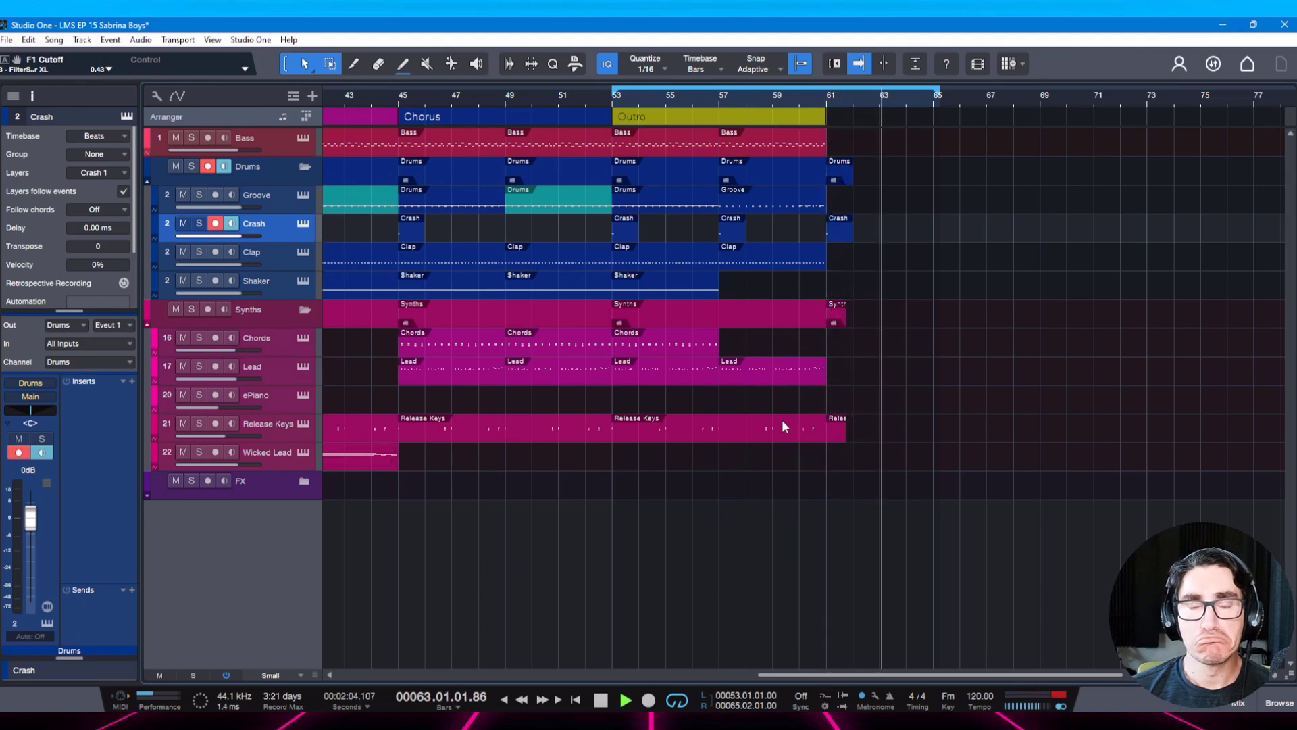
{"action": "key", "text": "ctrl+s"}
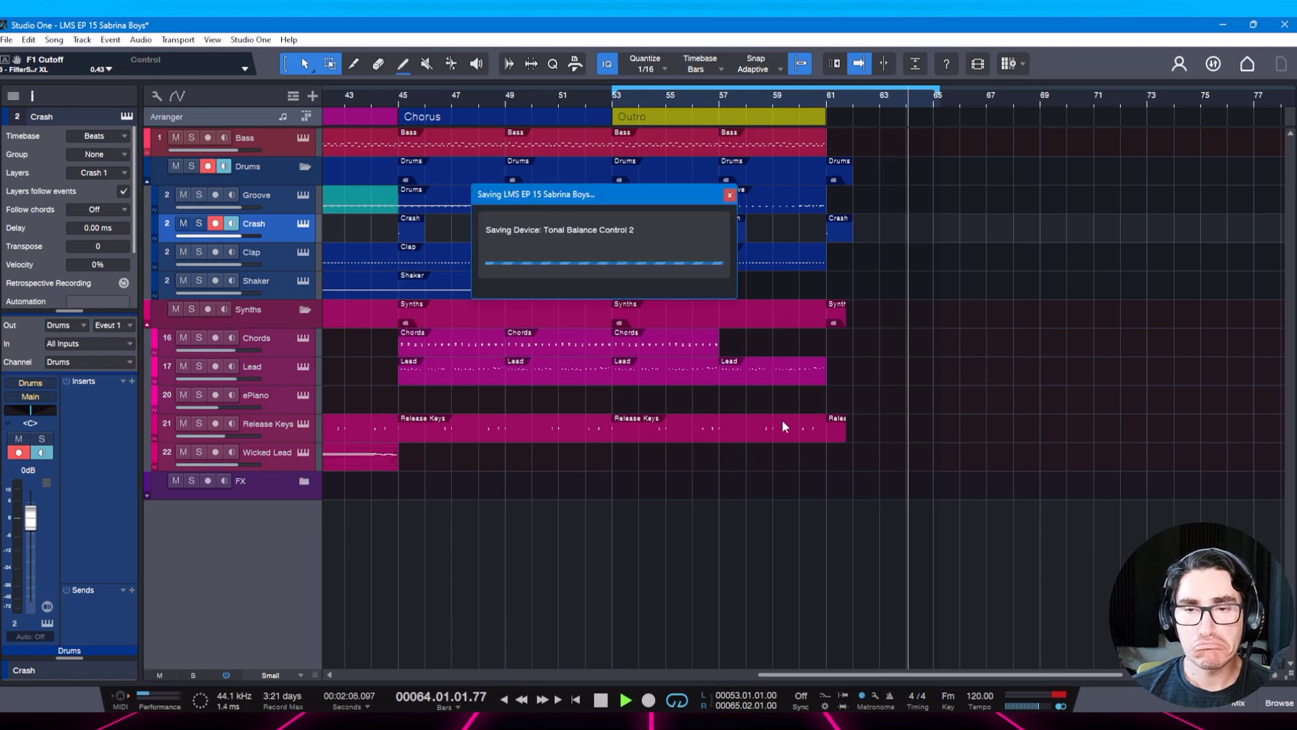
{"action": "key", "text": "space"}
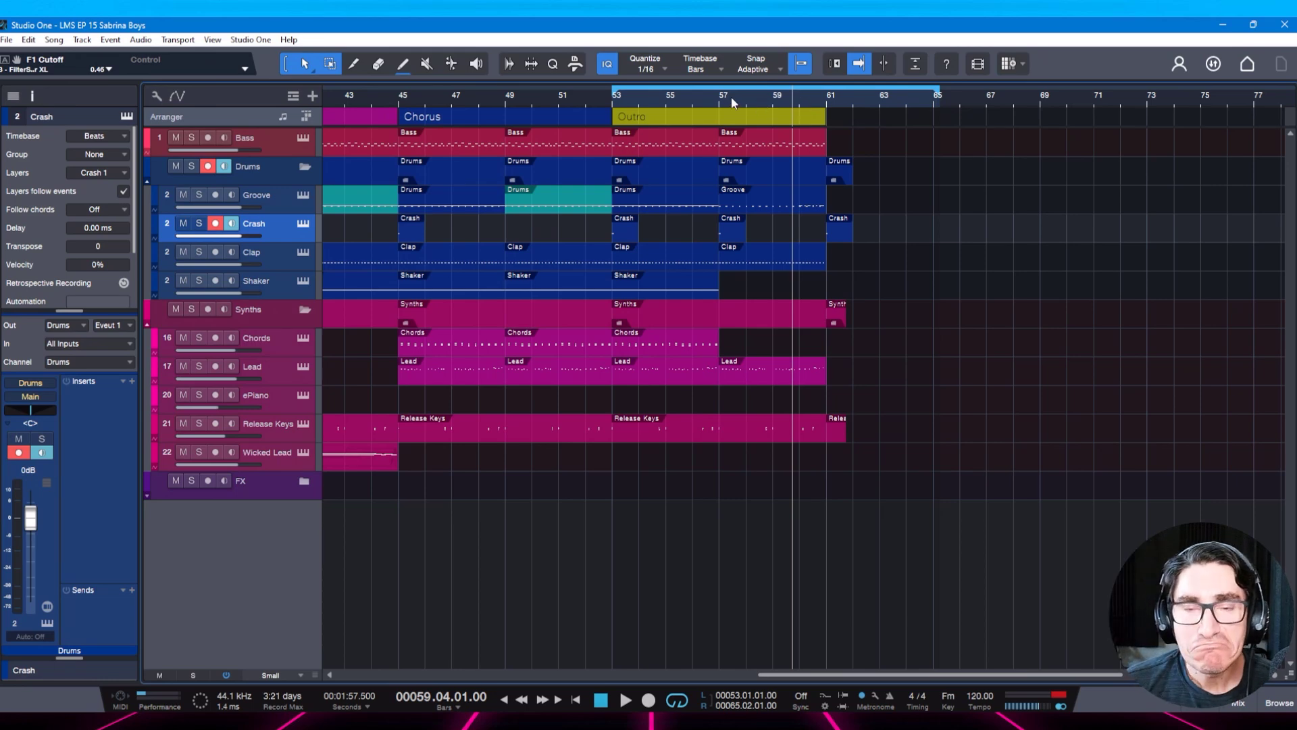
Turn off looping, audition the song from bar 45 through the ending and save it.
{"action": "left_click_drag", "start_coordinate": [703, 95], "coordinate": [697, 88]}
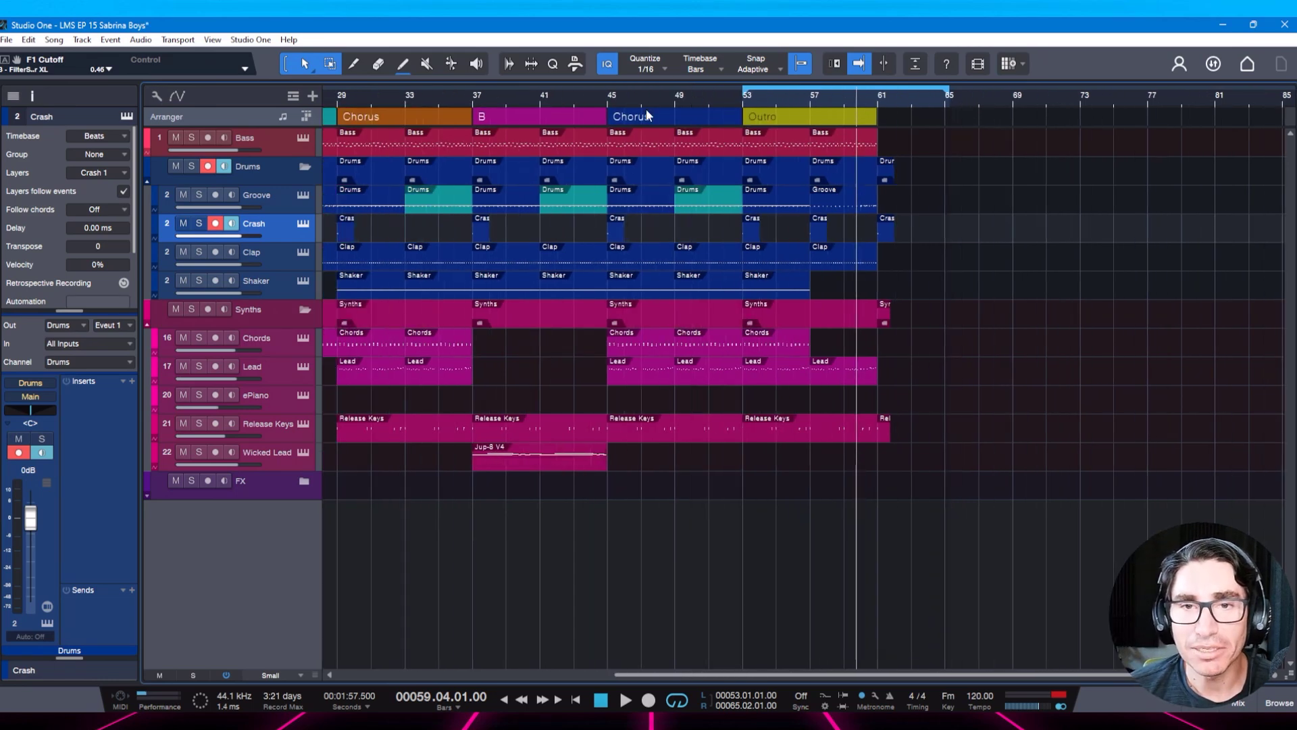
{"action": "left_click", "coordinate": [609, 106]}
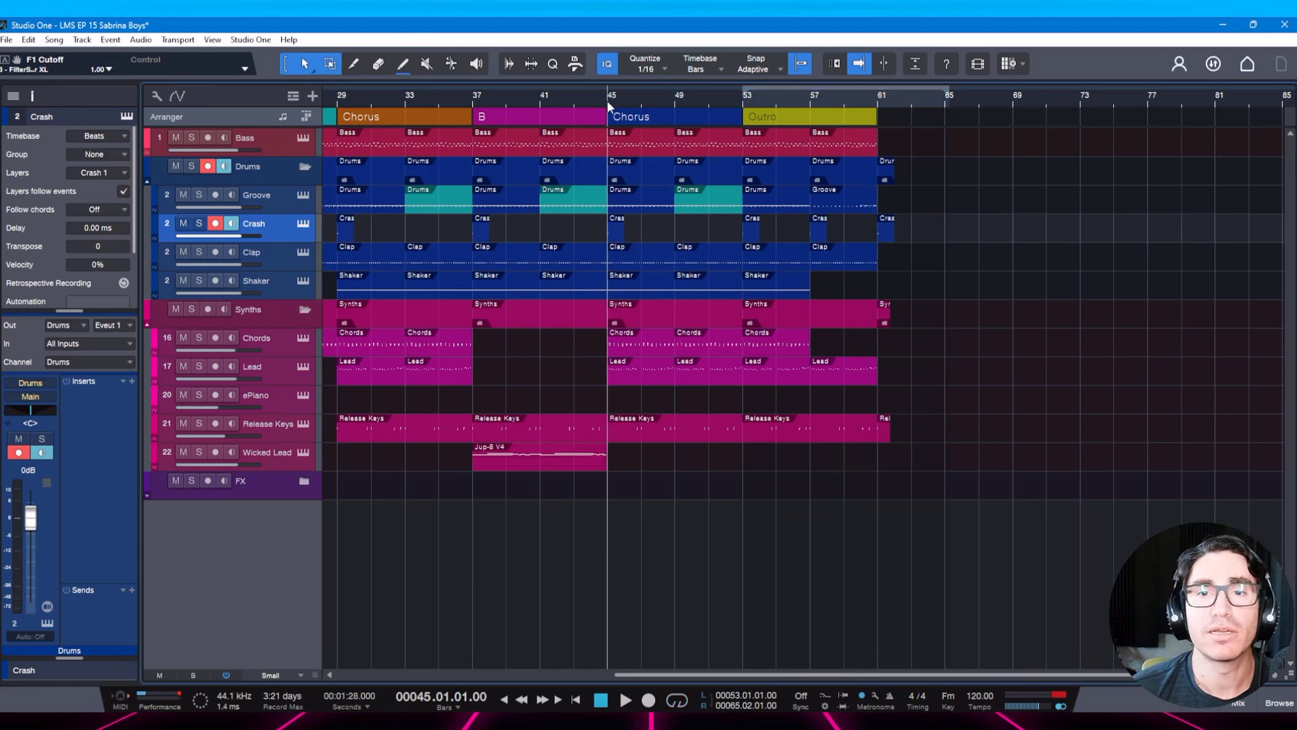
{"action": "key", "text": "space"}
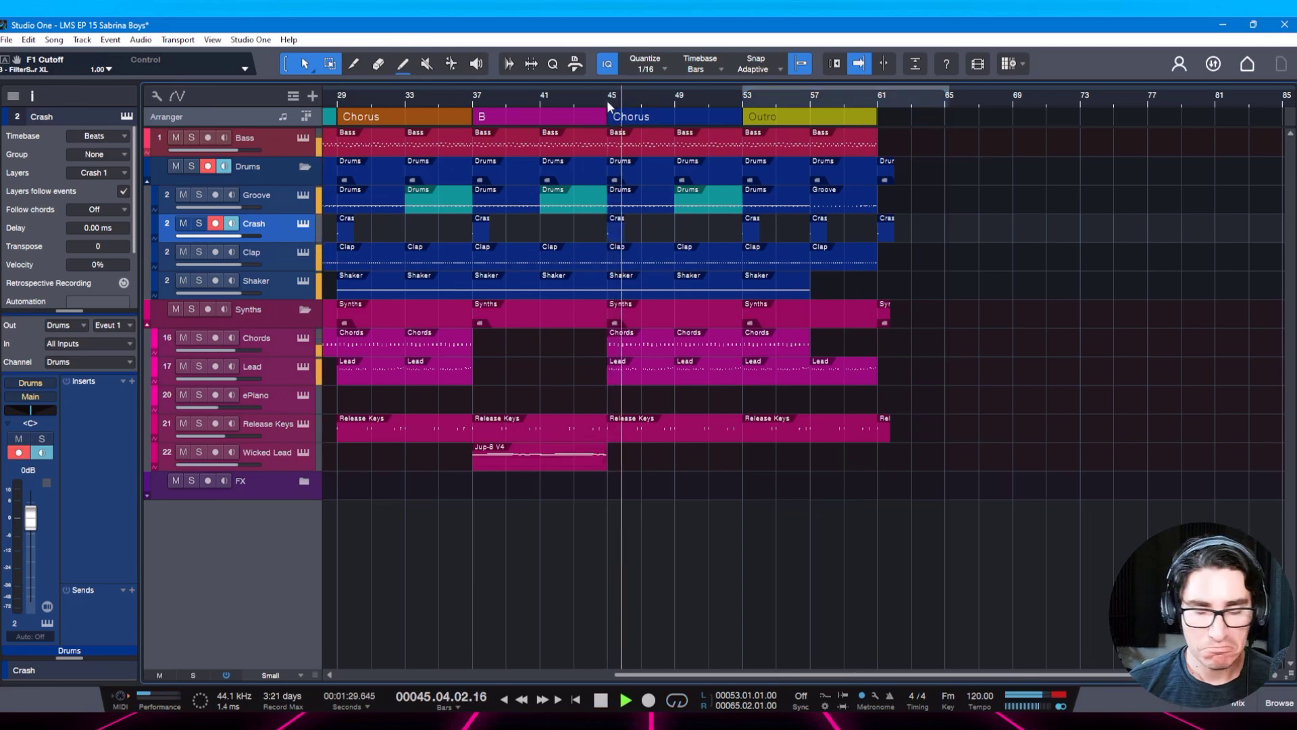
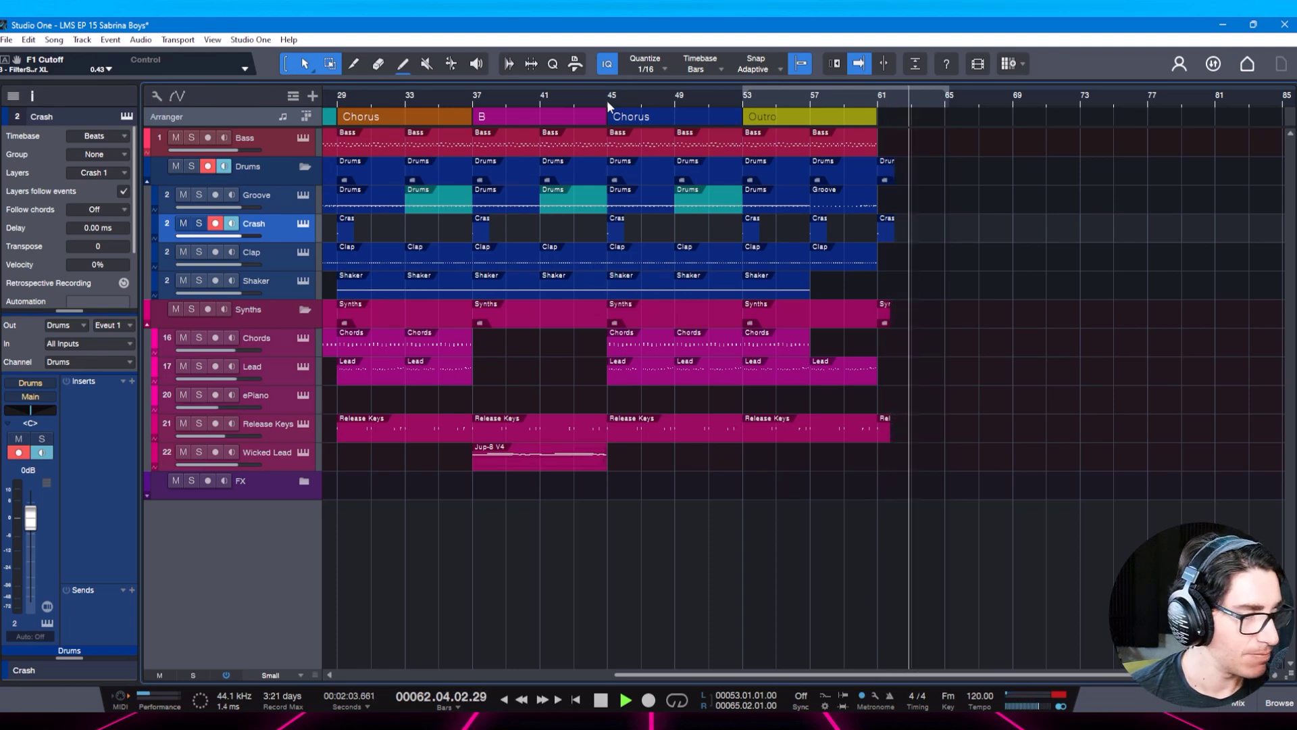
{"action": "key", "text": "space"}
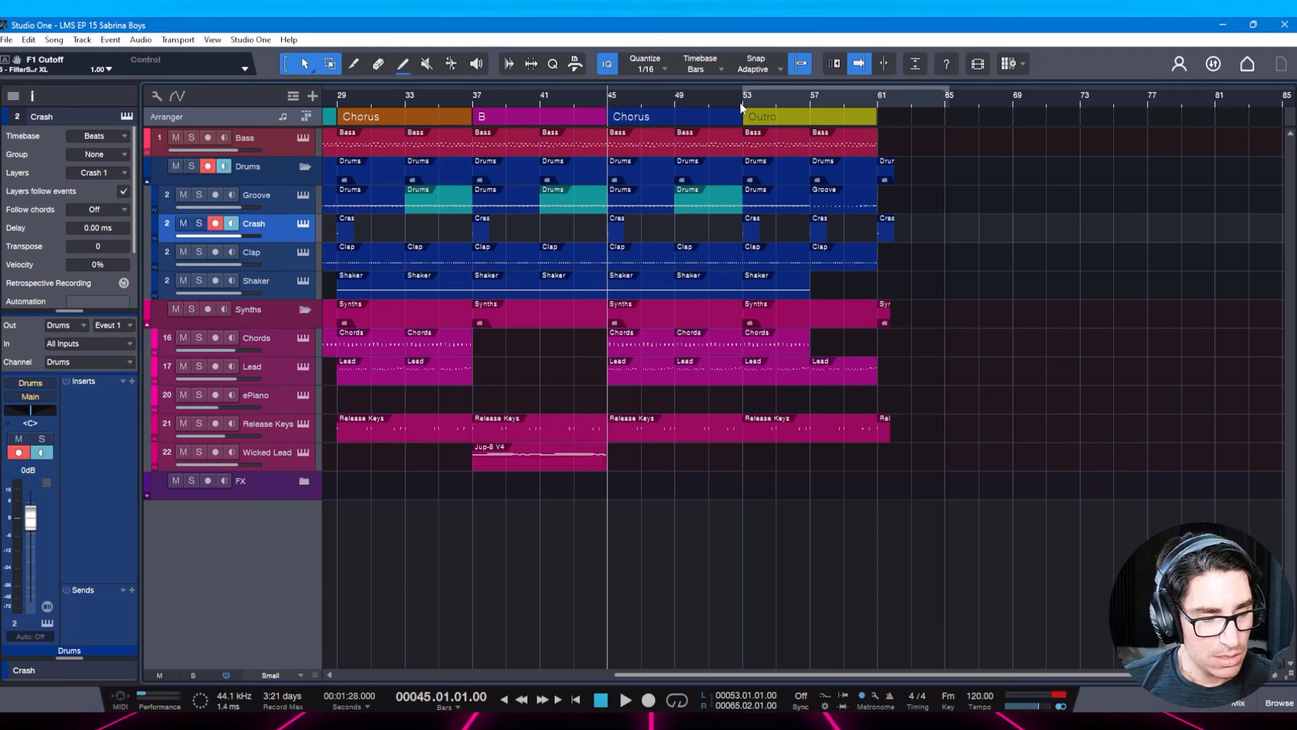
{"action": "left_click_drag", "start_coordinate": [727, 103], "coordinate": [778, 102]}
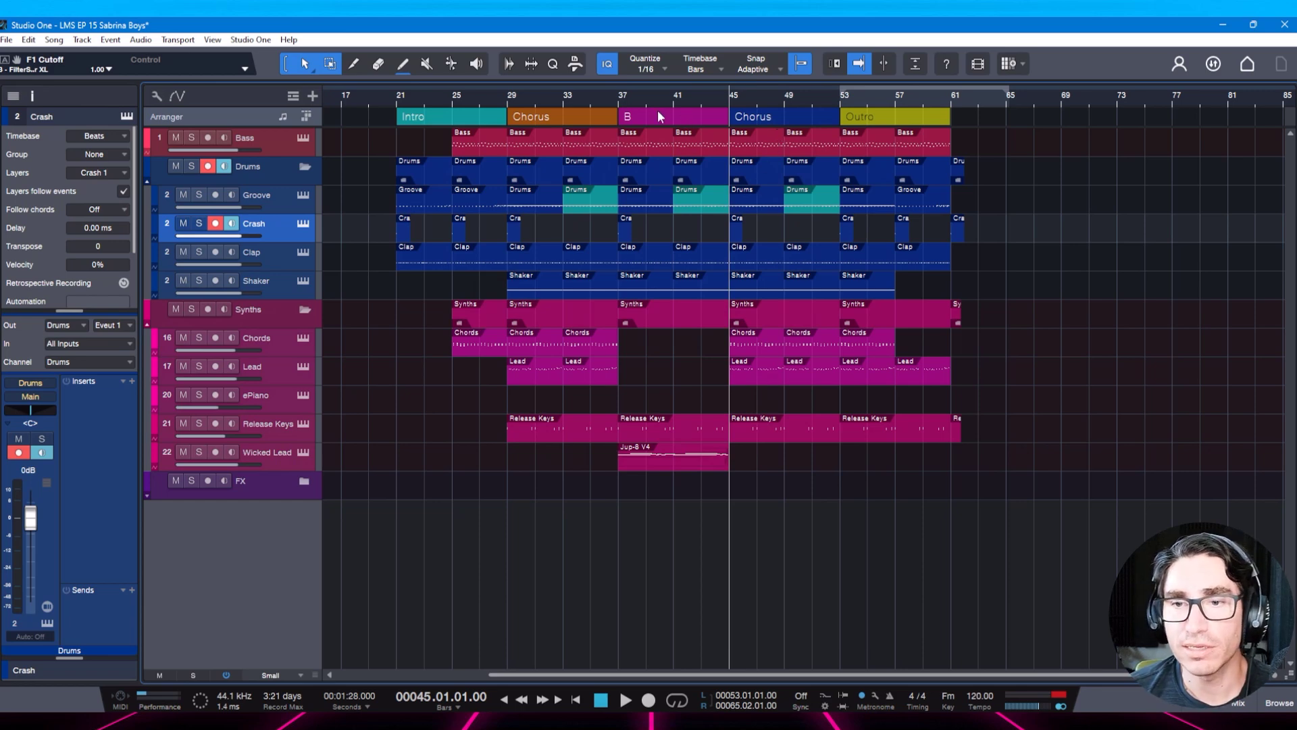
{"action": "key", "text": "ctrl+s"}
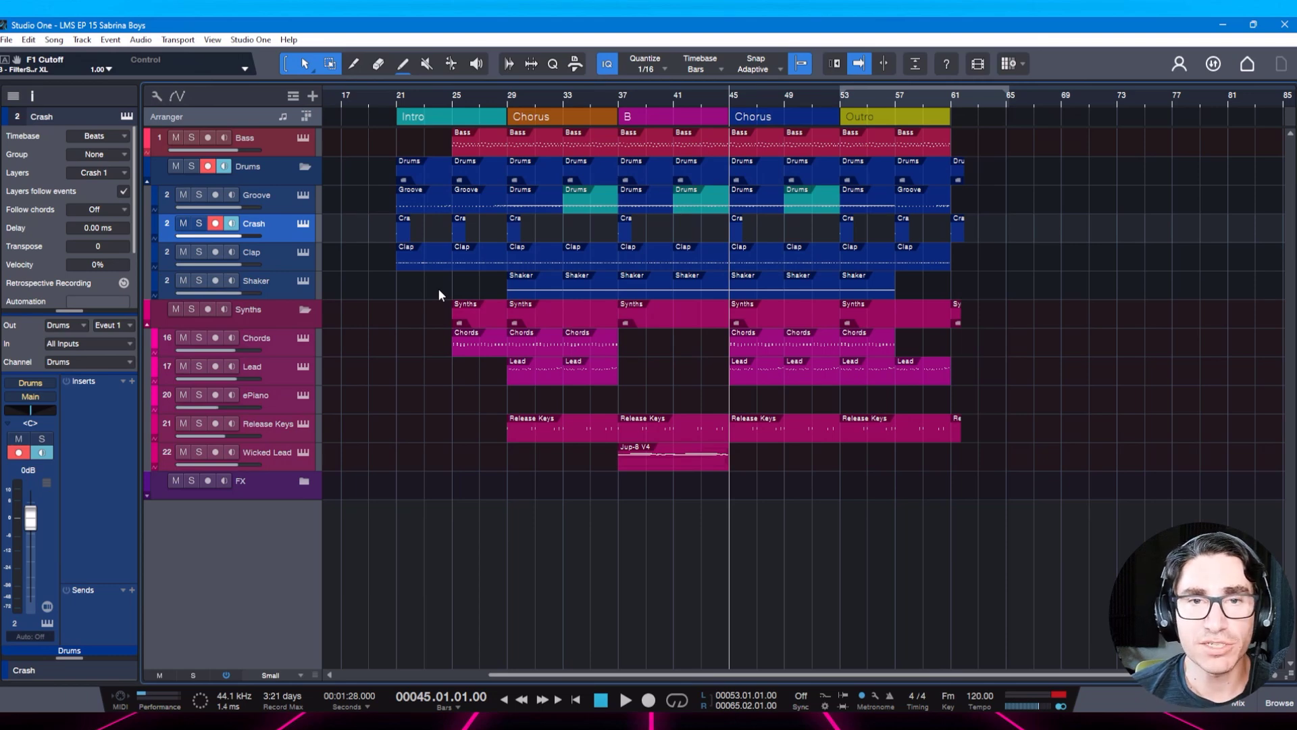
Audition the song from the Intro at bar 21 and lower the Wicked Lead volume to -3.4 dB.
{"action": "left_click", "coordinate": [397, 101]}
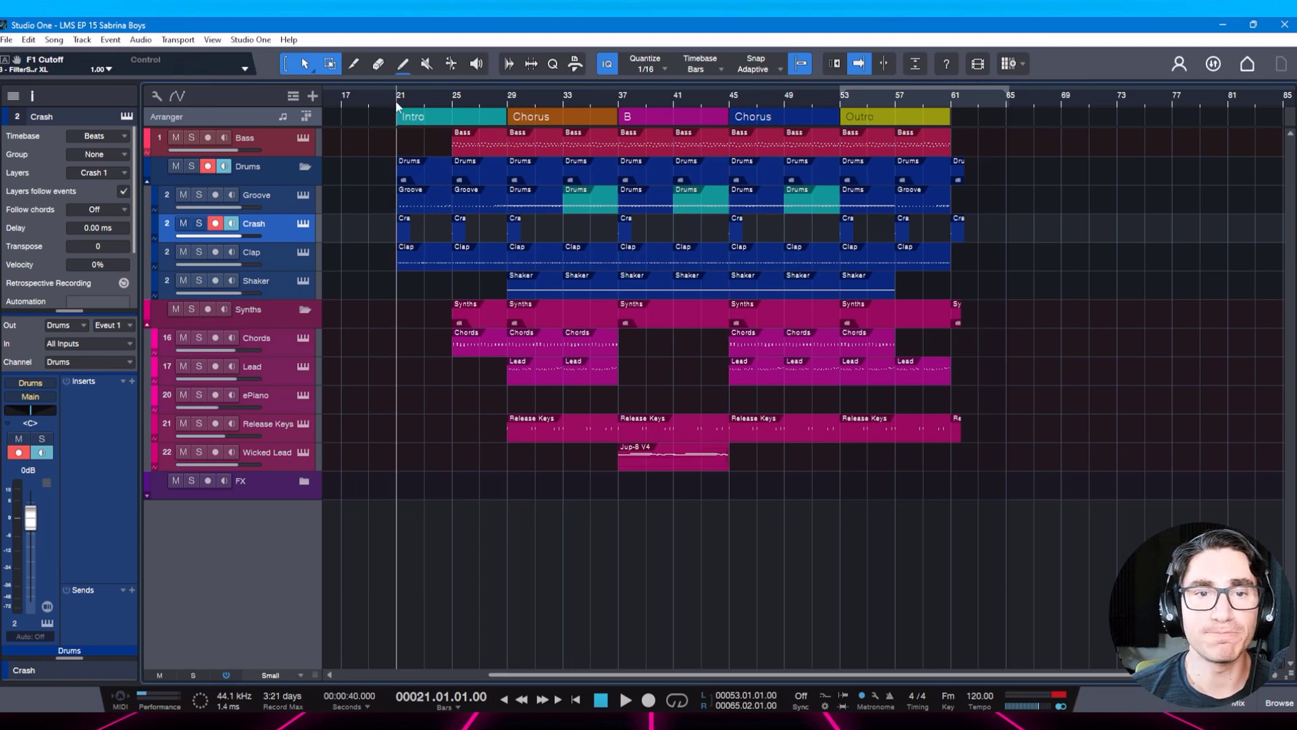
{"action": "key", "text": "space"}
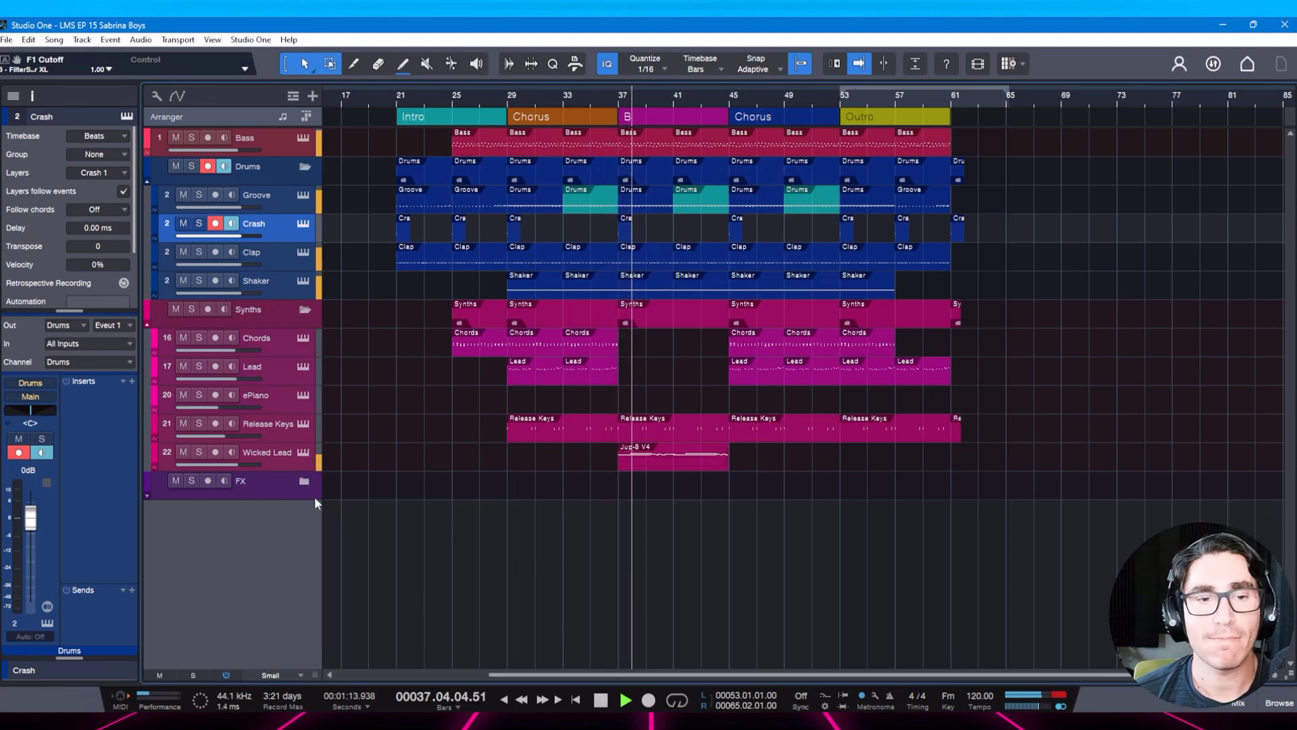
{"action": "left_click", "coordinate": [288, 457]}
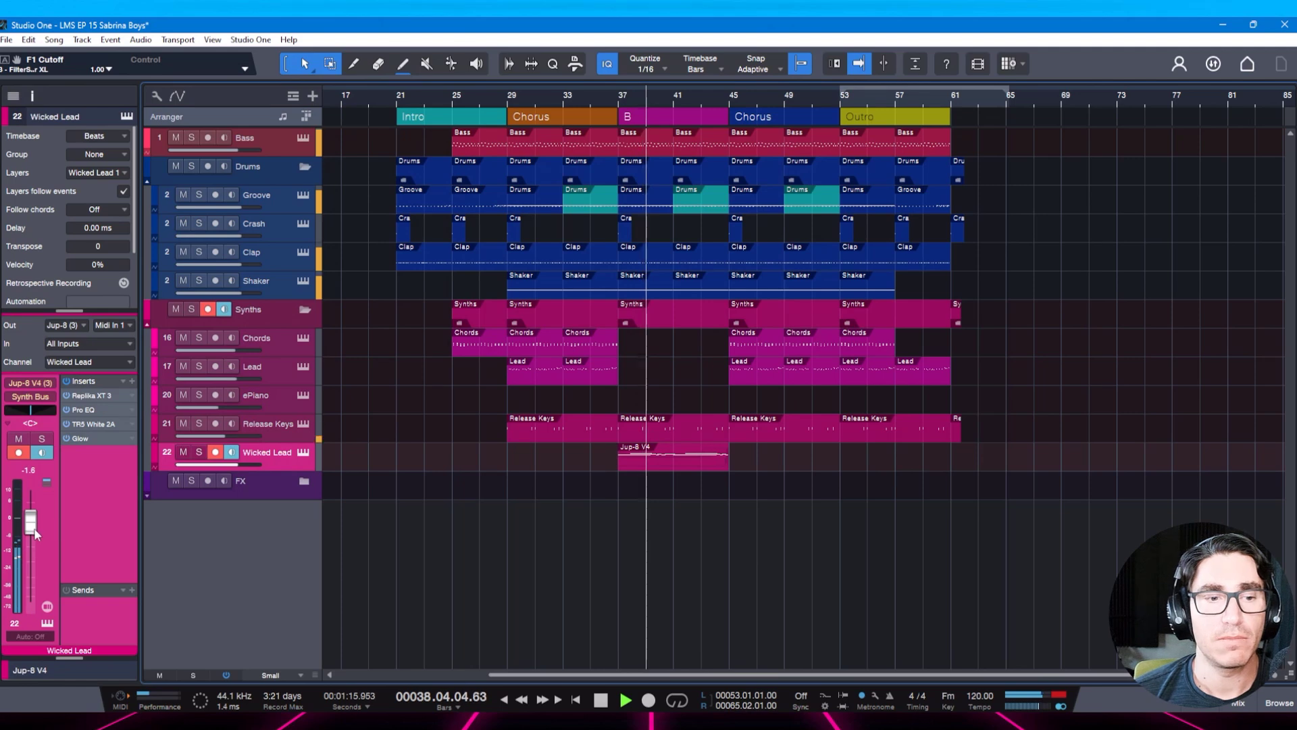
{"action": "left_click_drag", "start_coordinate": [33, 530], "coordinate": [37, 539]}
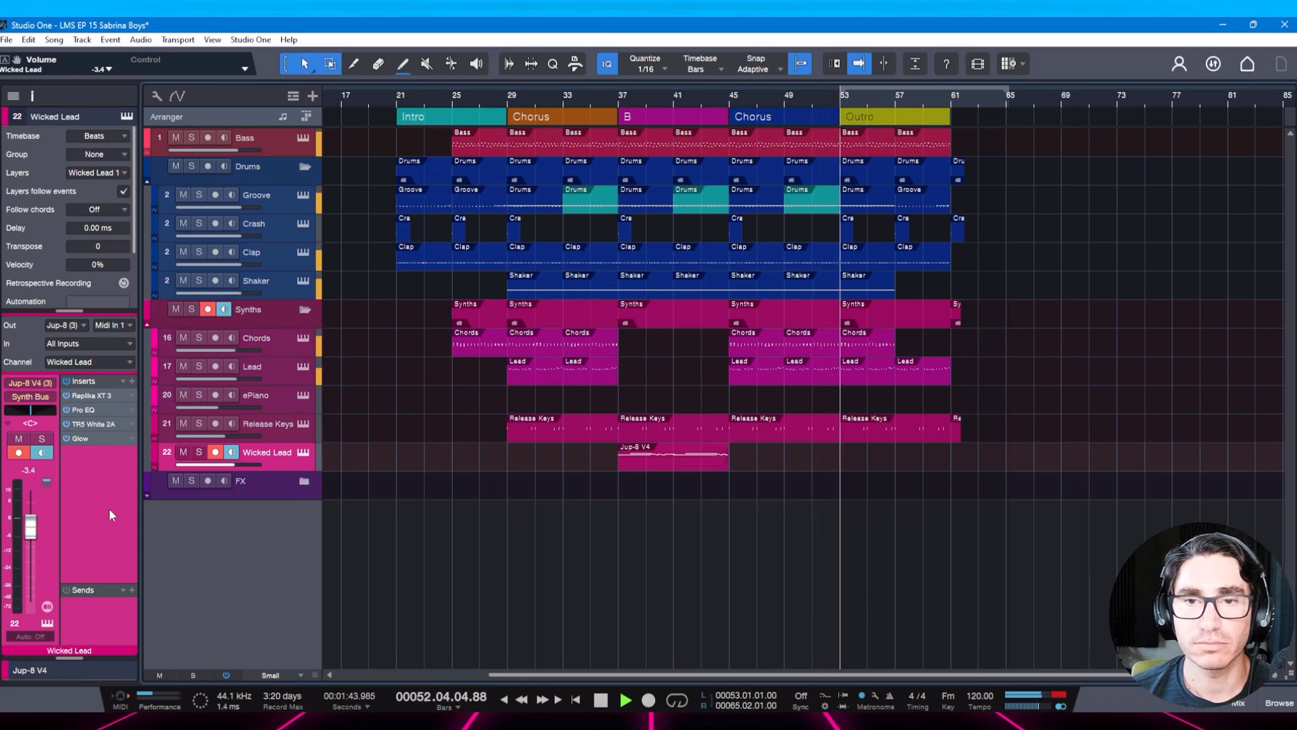
{"action": "key", "text": "space"}
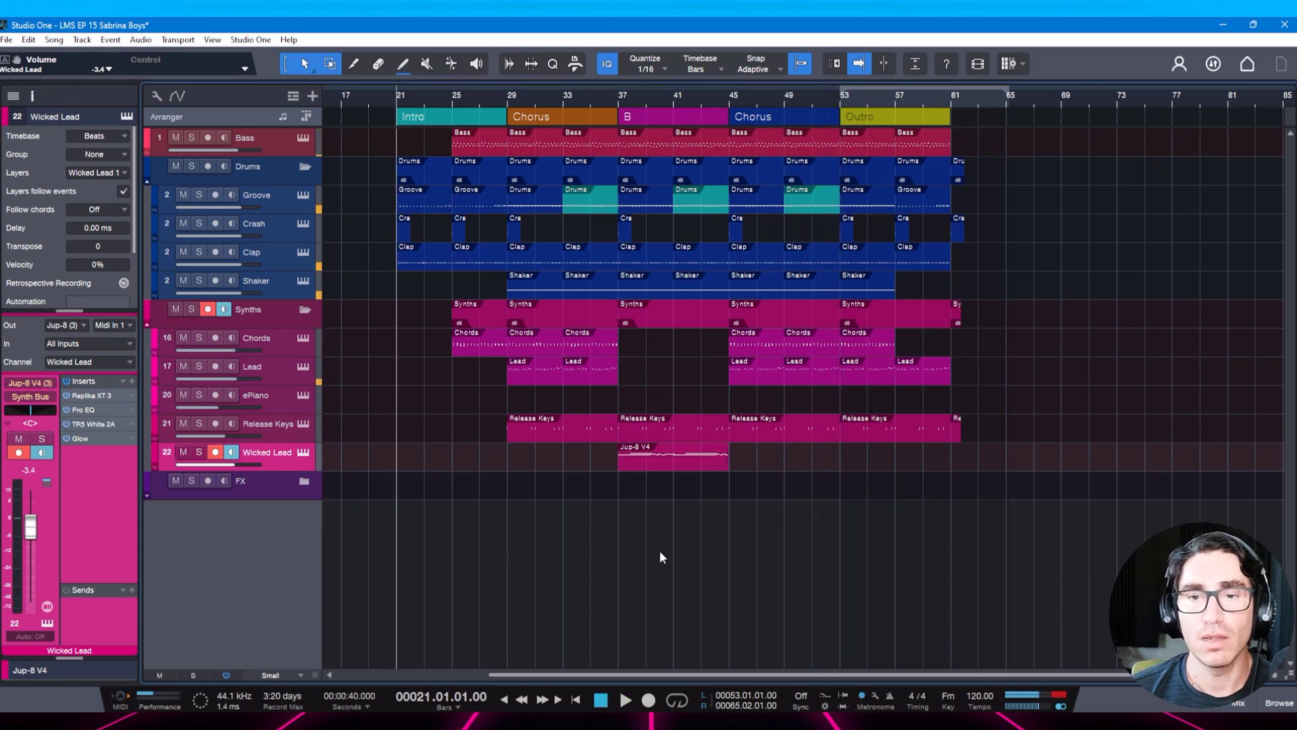
Trim the second Chorus's Release Keys event to start at bar 49 and audition from just before that Chorus.
{"action": "left_click", "coordinate": [739, 430]}
{"action": "left_click", "coordinate": [768, 116]}
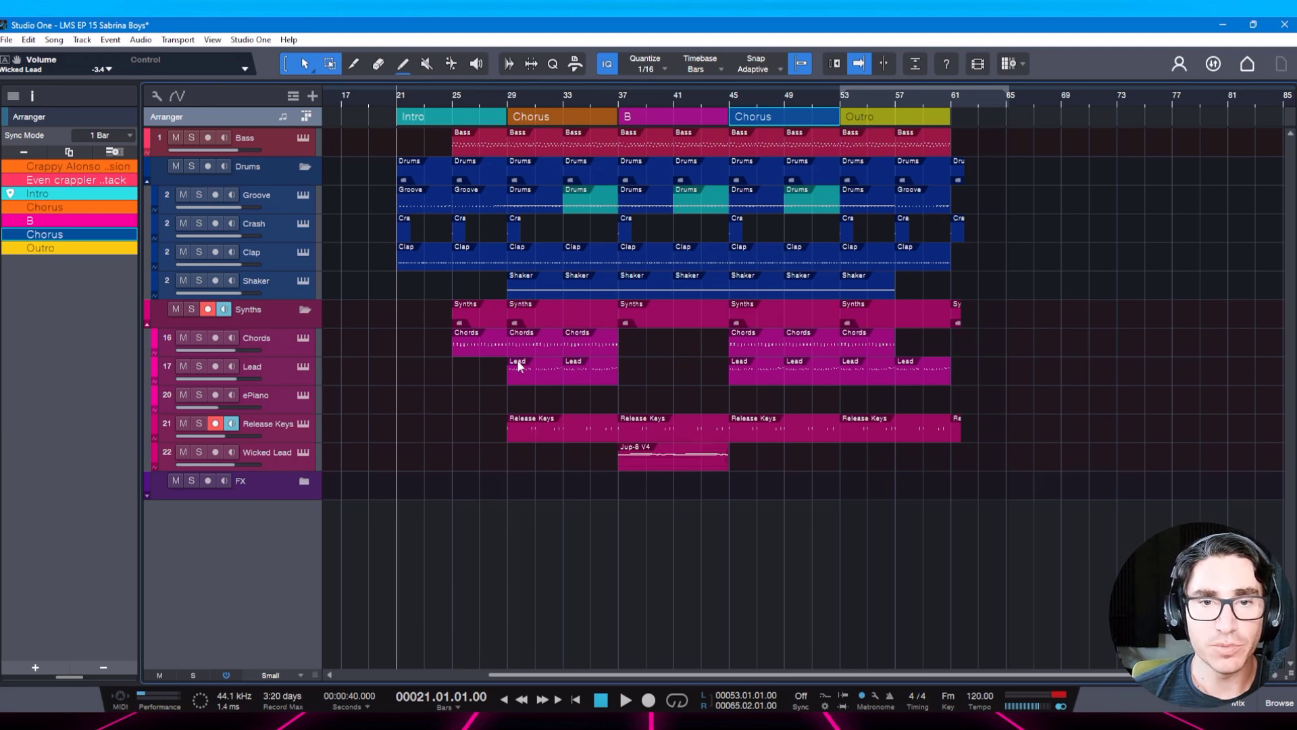
{"action": "left_click", "coordinate": [737, 433]}
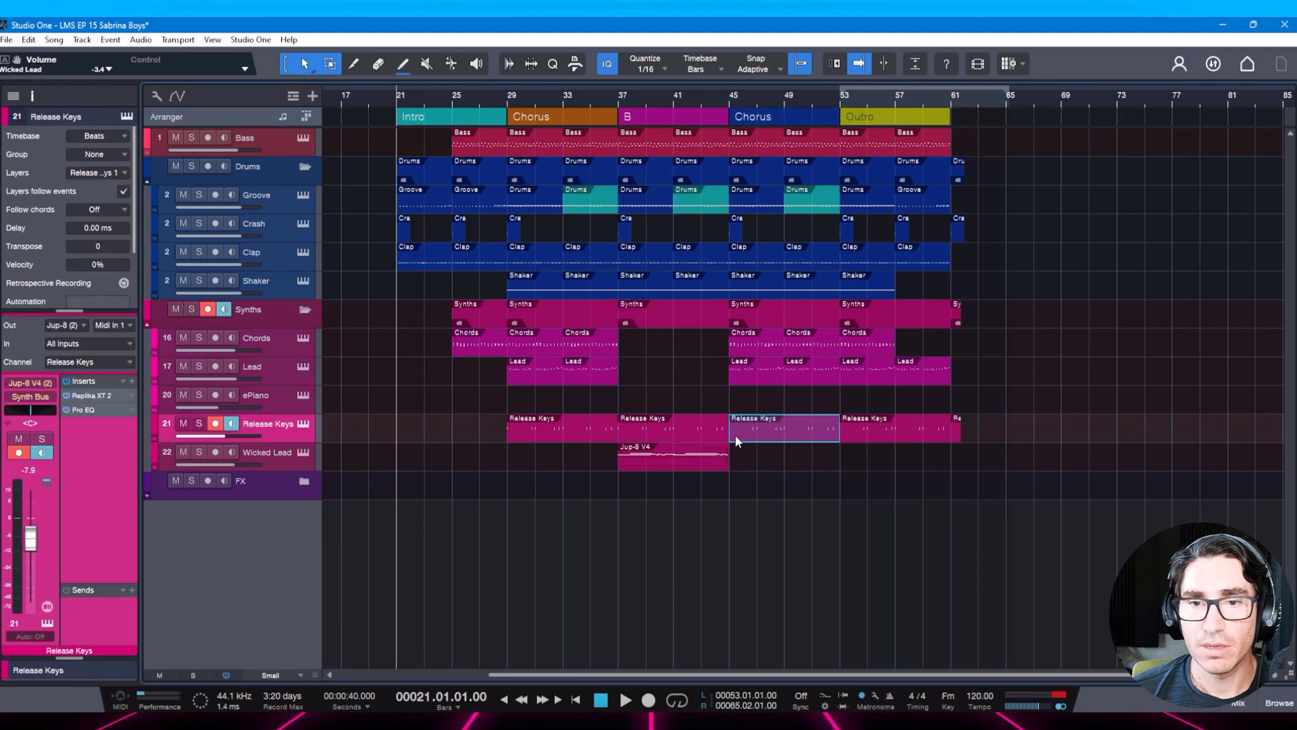
{"action": "left_click_drag", "start_coordinate": [729, 440], "coordinate": [785, 426]}
{"action": "key", "text": "ctrl+z"}
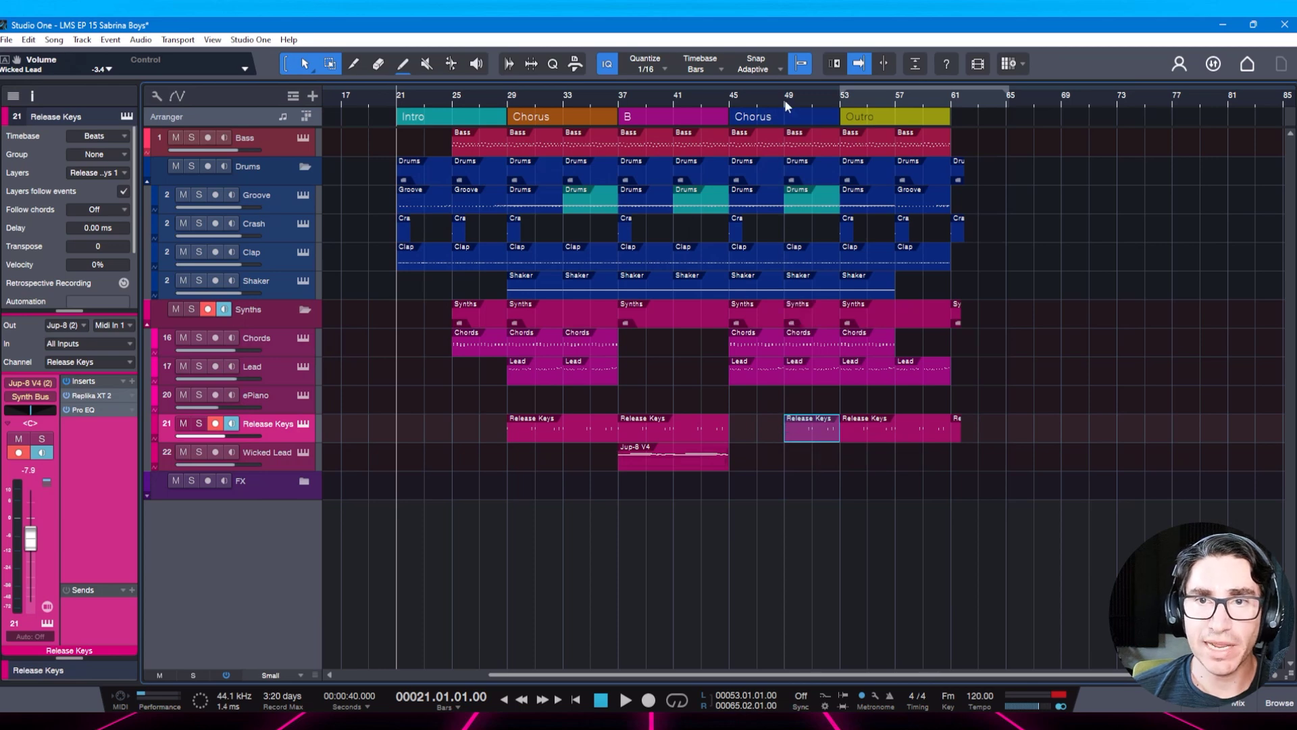
{"action": "left_click", "coordinate": [727, 102]}
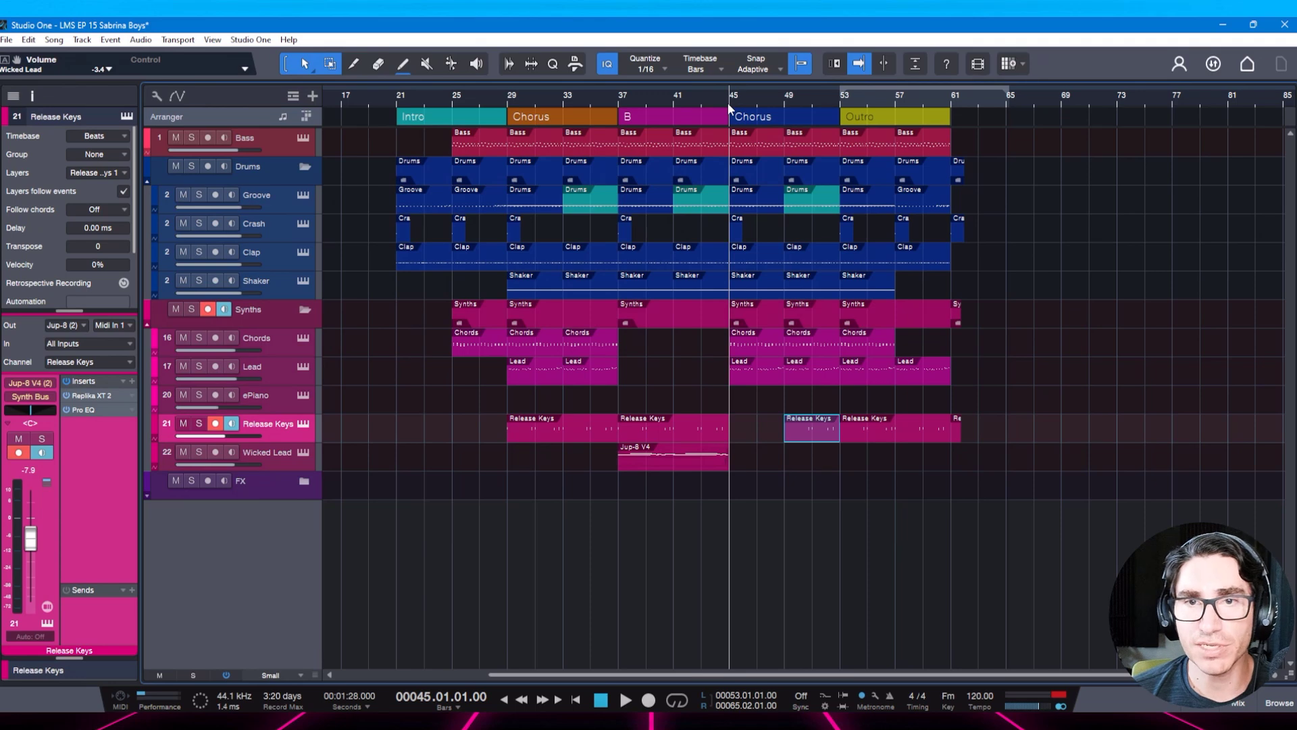
{"action": "left_click", "coordinate": [716, 98]}
{"action": "key", "text": "space"}
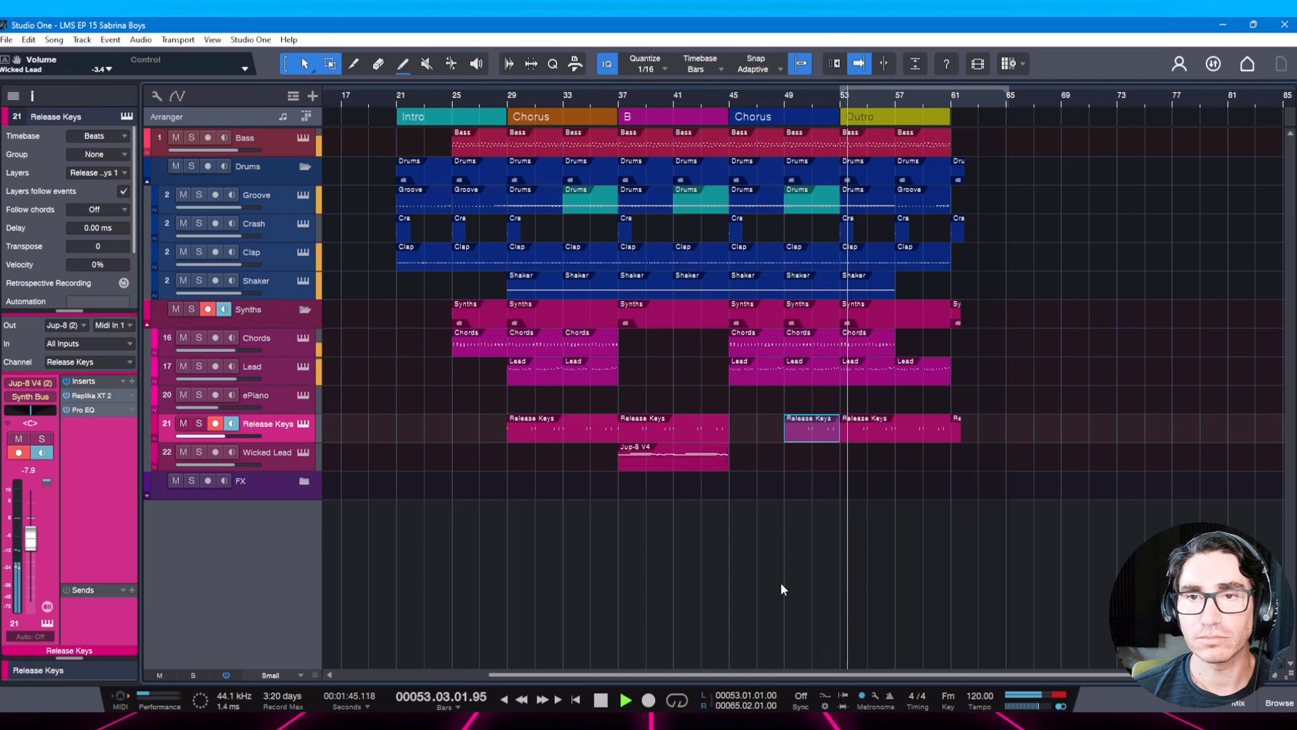
Stop playback, rename the event in section B to match its Wicked Lead track, and save the song.
{"action": "key", "text": "space"}
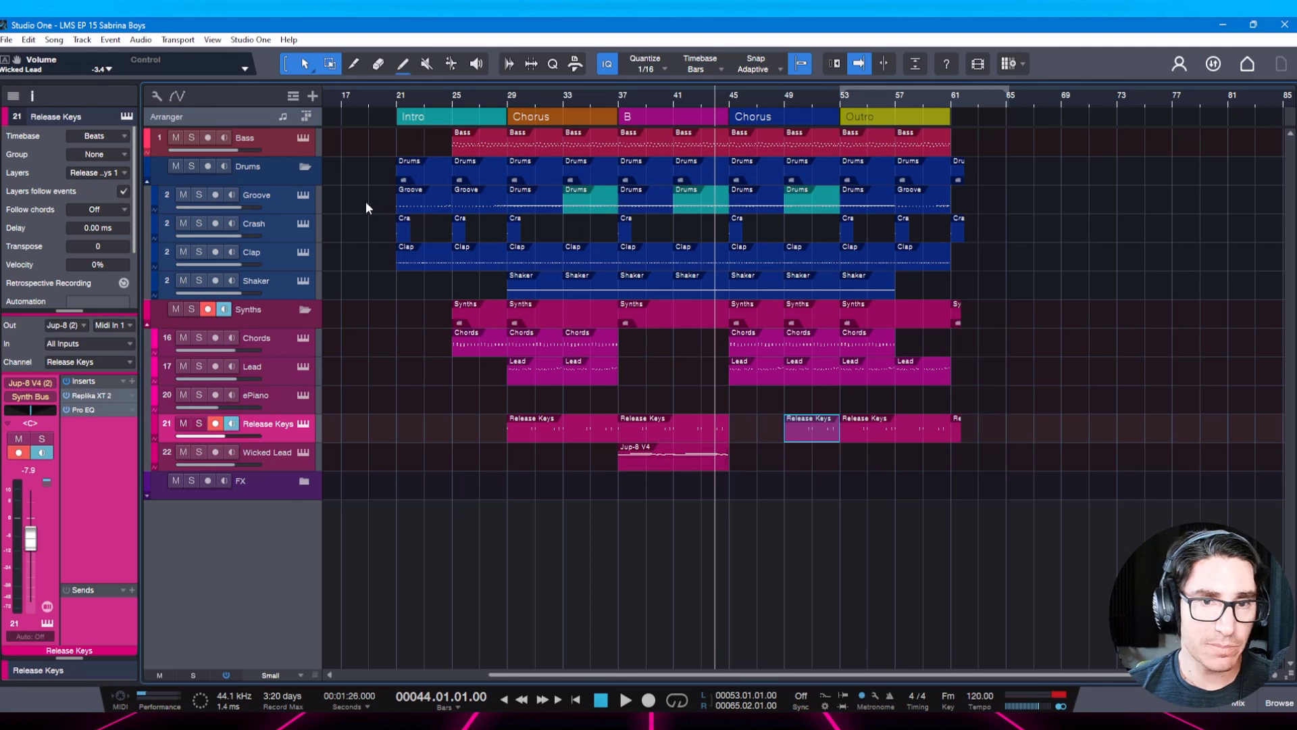
{"action": "left_click", "coordinate": [413, 206]}
{"action": "left_click", "coordinate": [473, 207]}
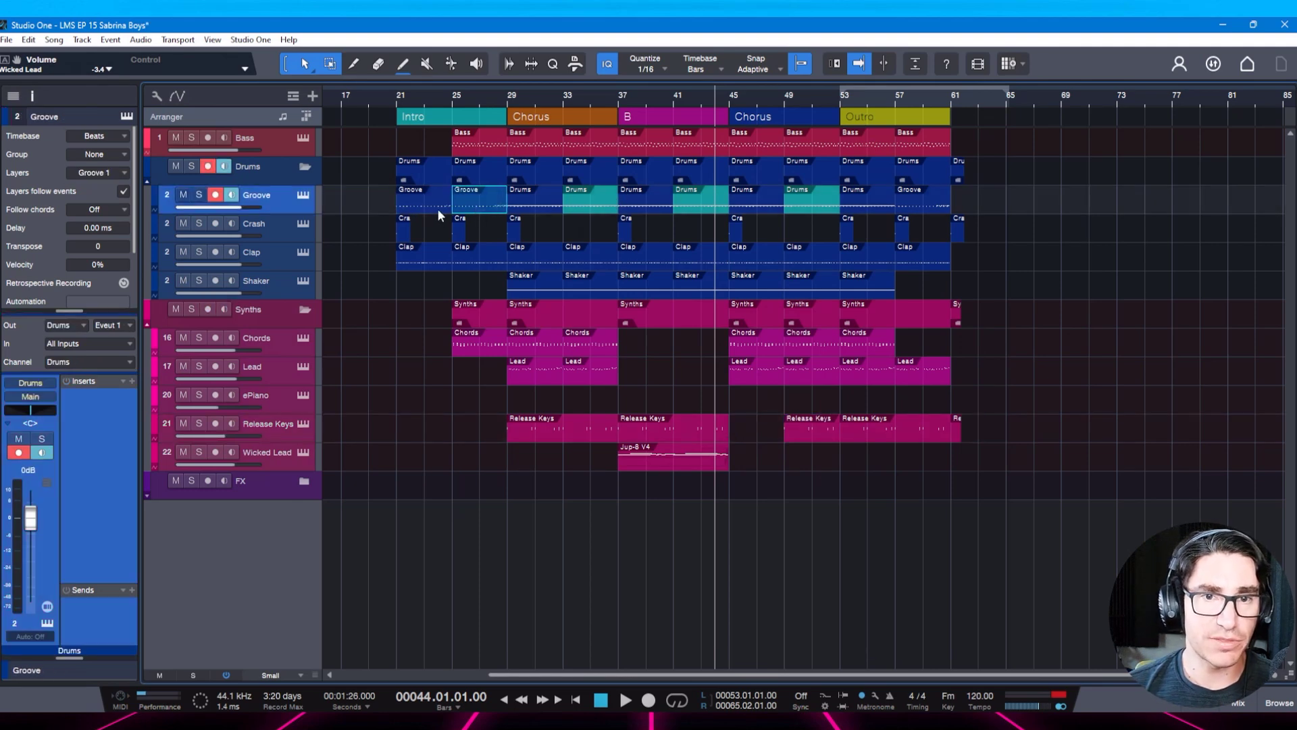
{"action": "left_click", "coordinate": [920, 197]}
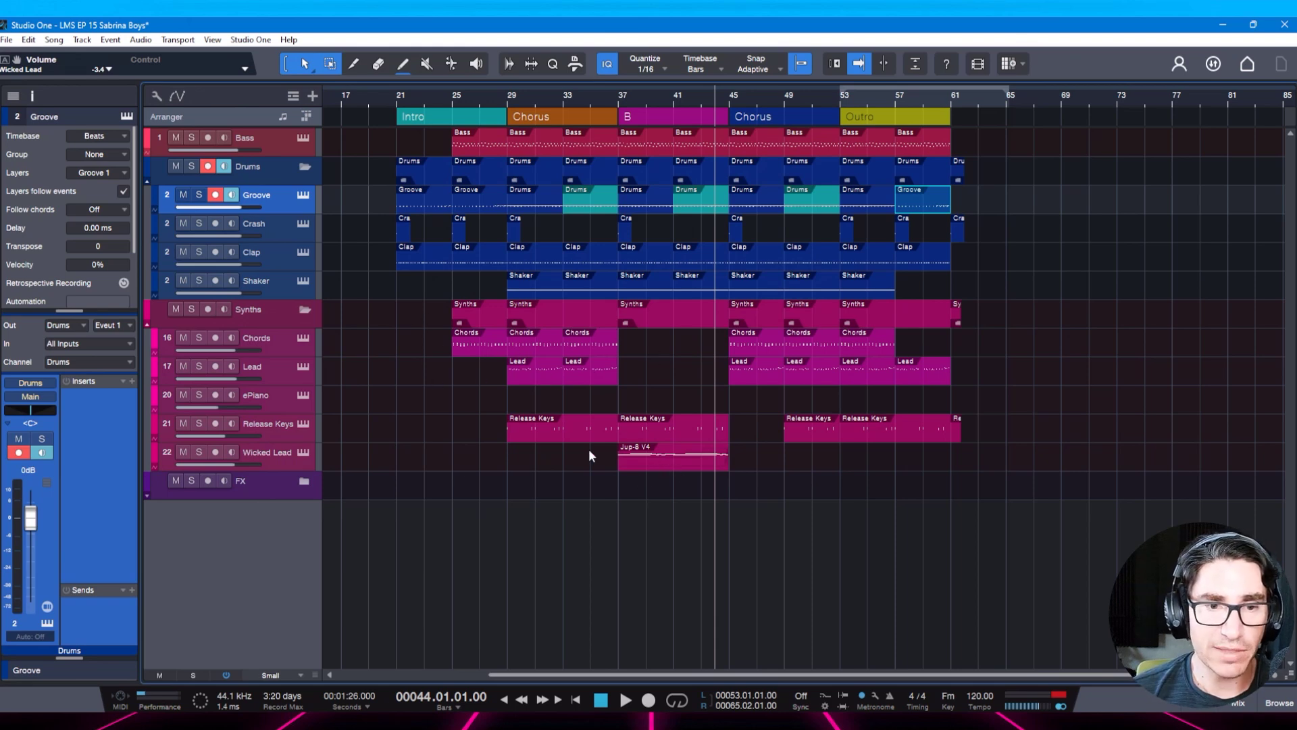
{"action": "double_click", "coordinate": [281, 452]}
{"action": "key", "text": "shift+Return"}
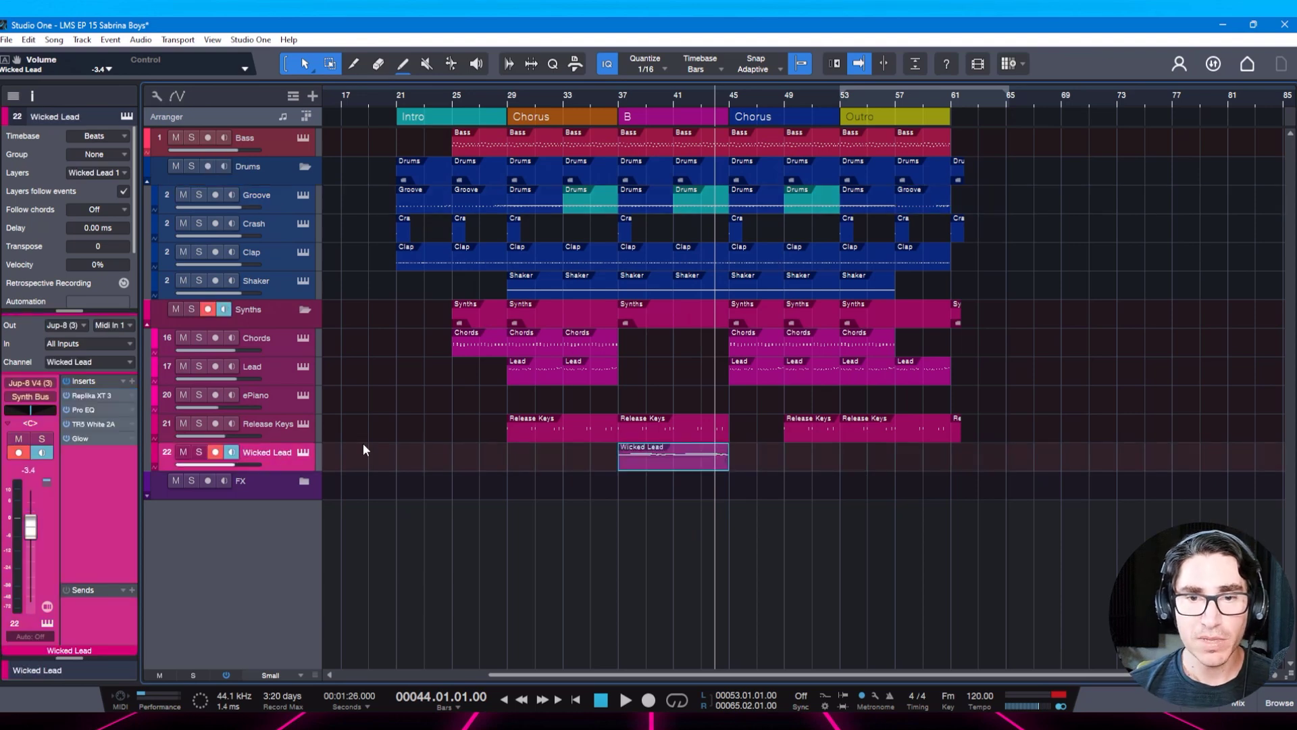
{"action": "key", "text": "ctrl+s"}
Save the song and audition it from bar 50 in the second Chorus through the ending.
{"action": "left_click", "coordinate": [631, 350]}
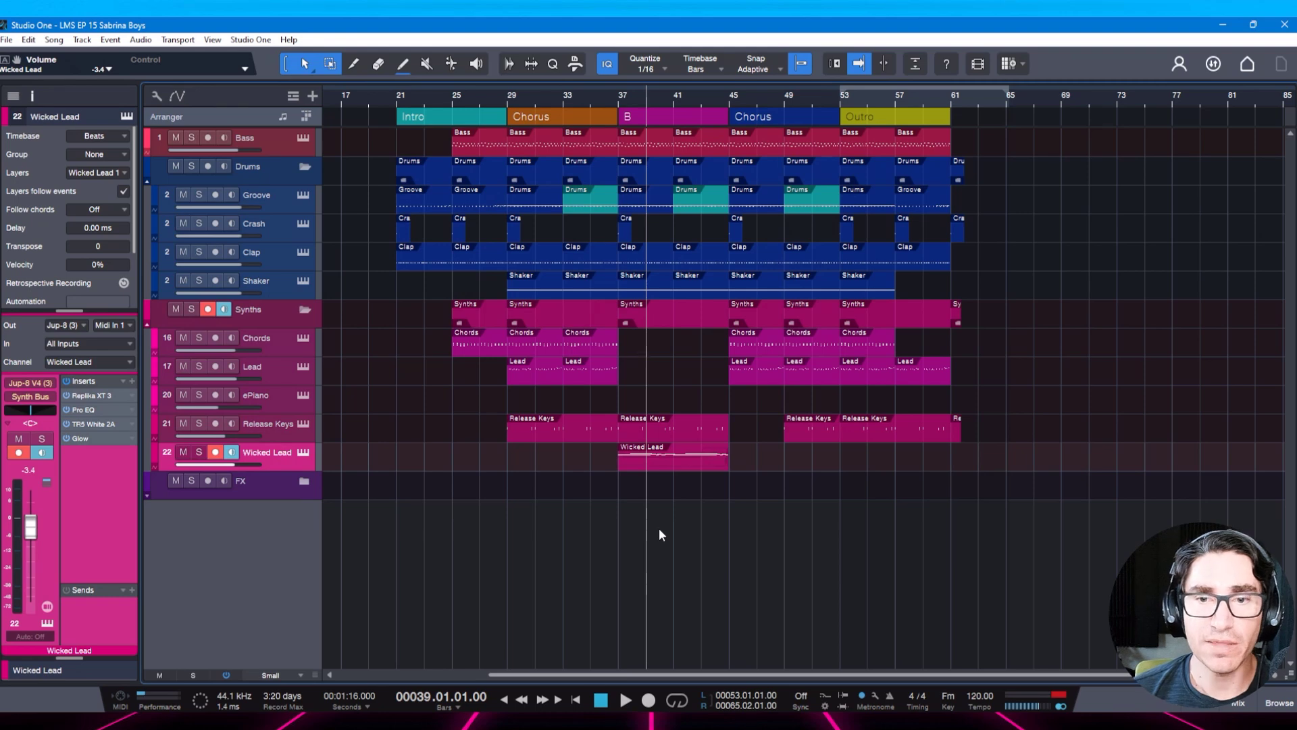
{"action": "left_click", "coordinate": [797, 428]}
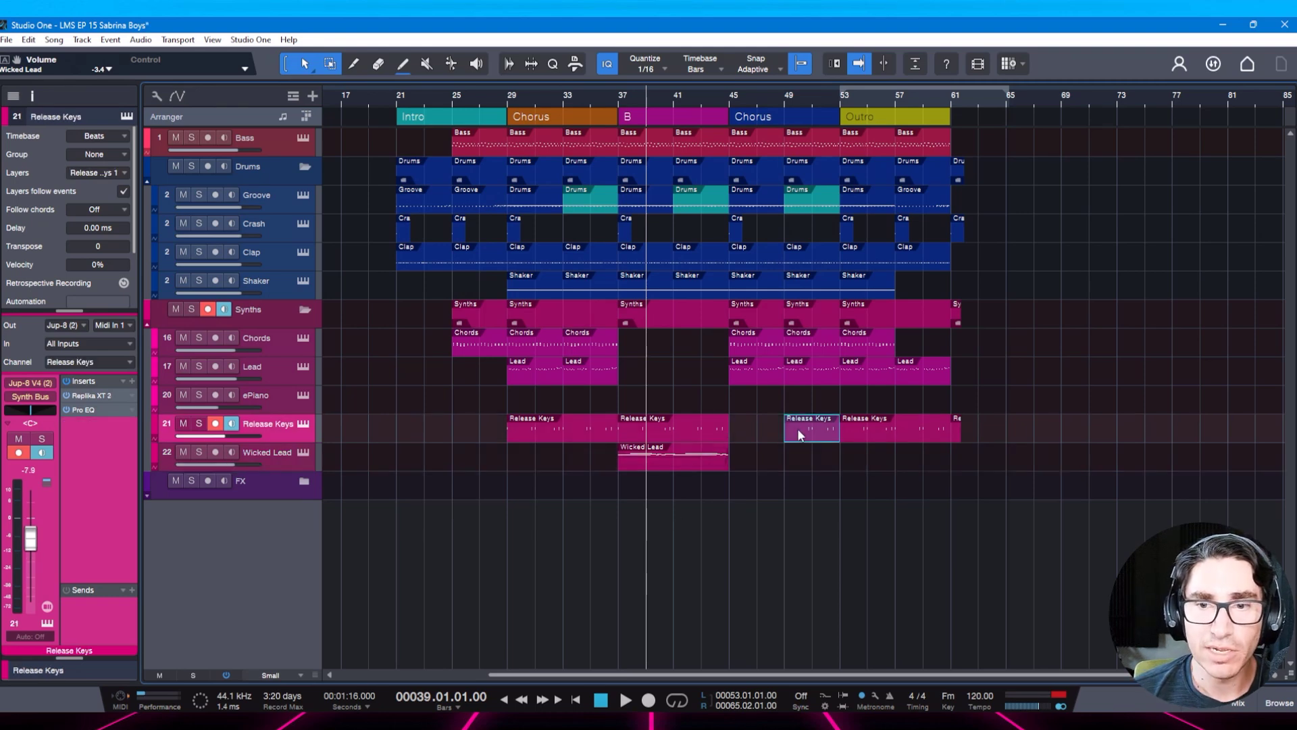
{"action": "left_click", "coordinate": [730, 98]}
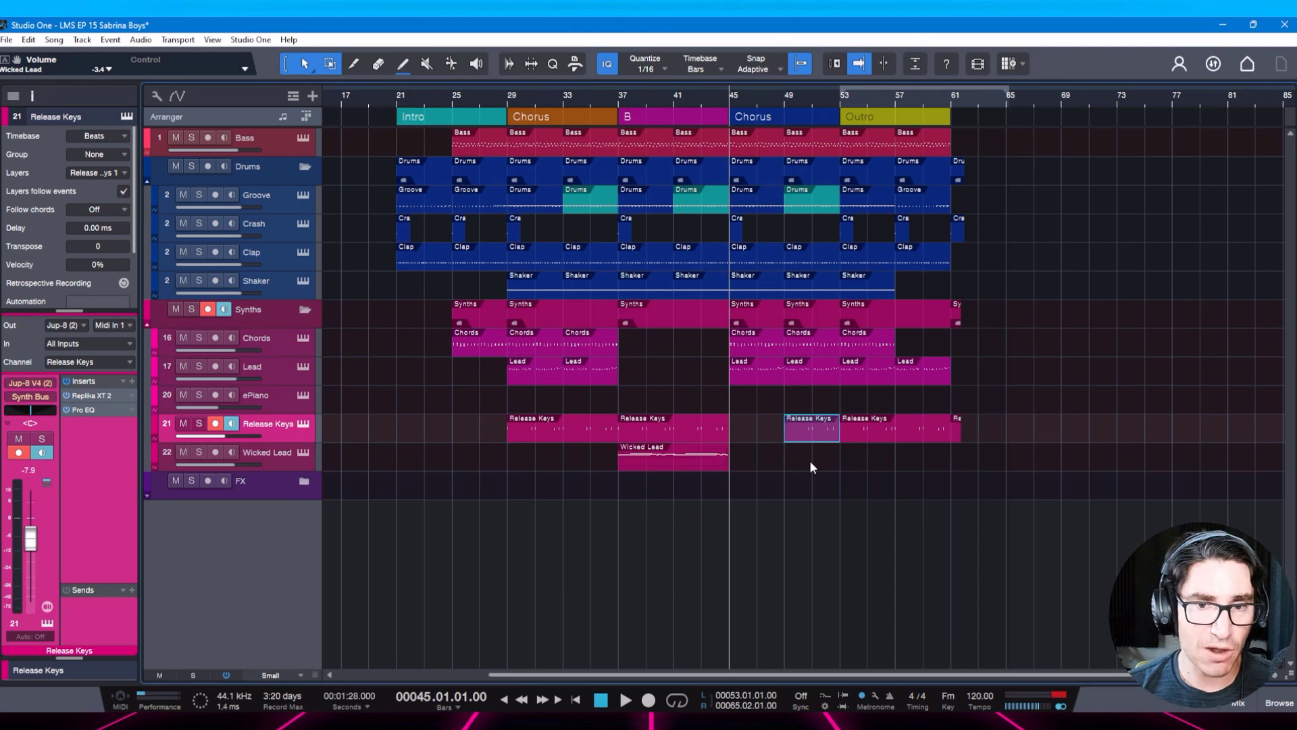
{"action": "left_click", "coordinate": [662, 433]}
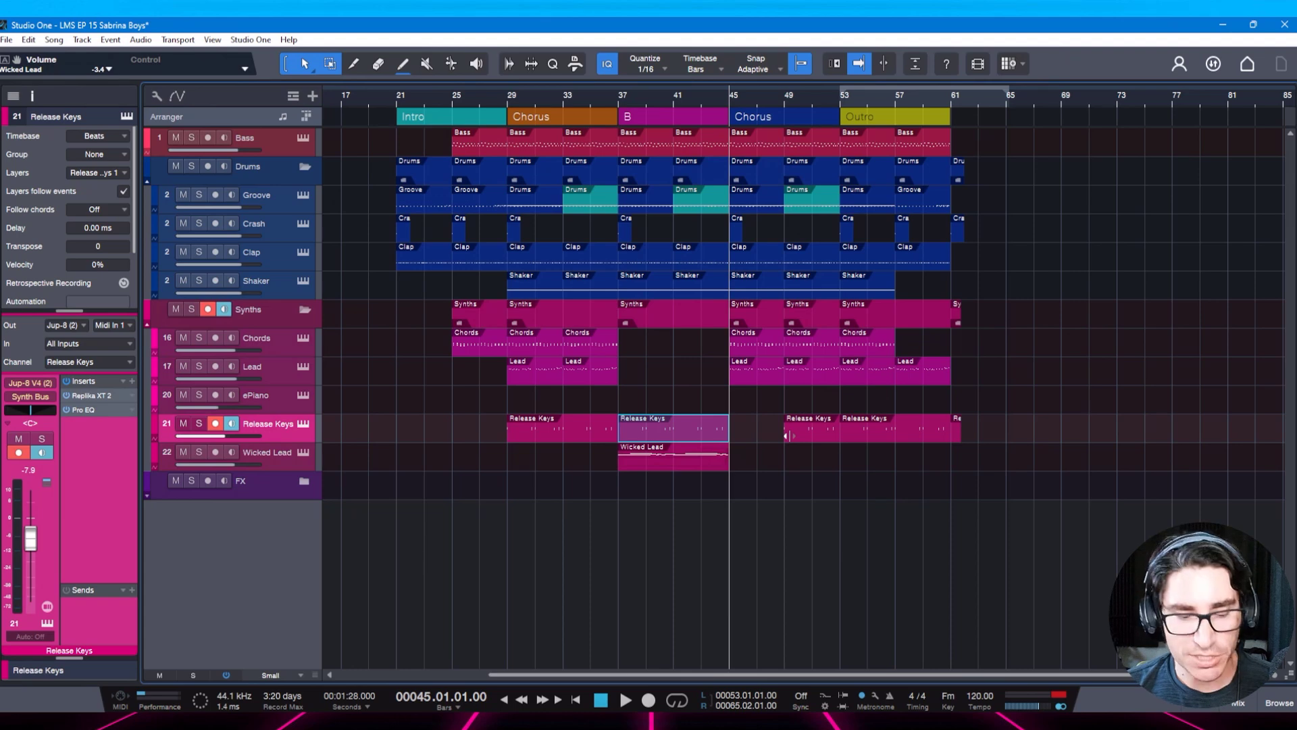
{"action": "key", "text": "ctrl+s"}
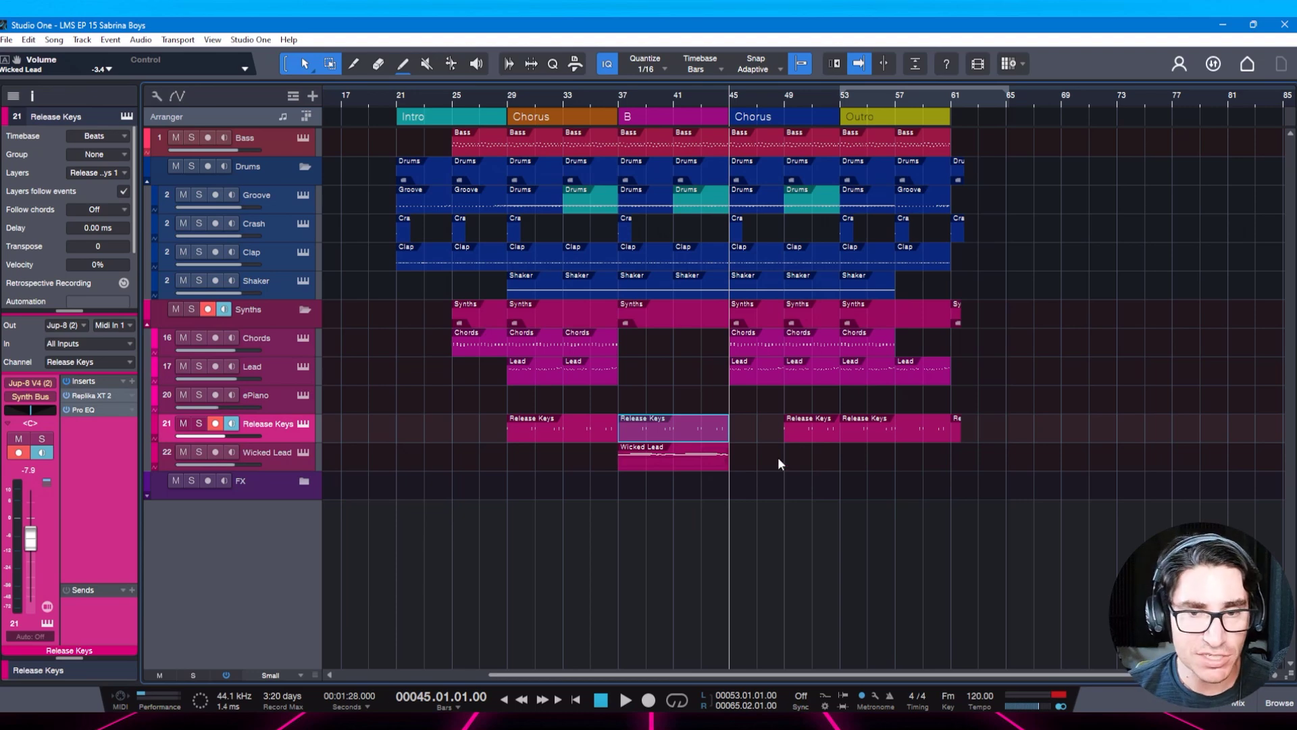
{"action": "left_click", "coordinate": [804, 100]}
{"action": "key", "text": "space"}
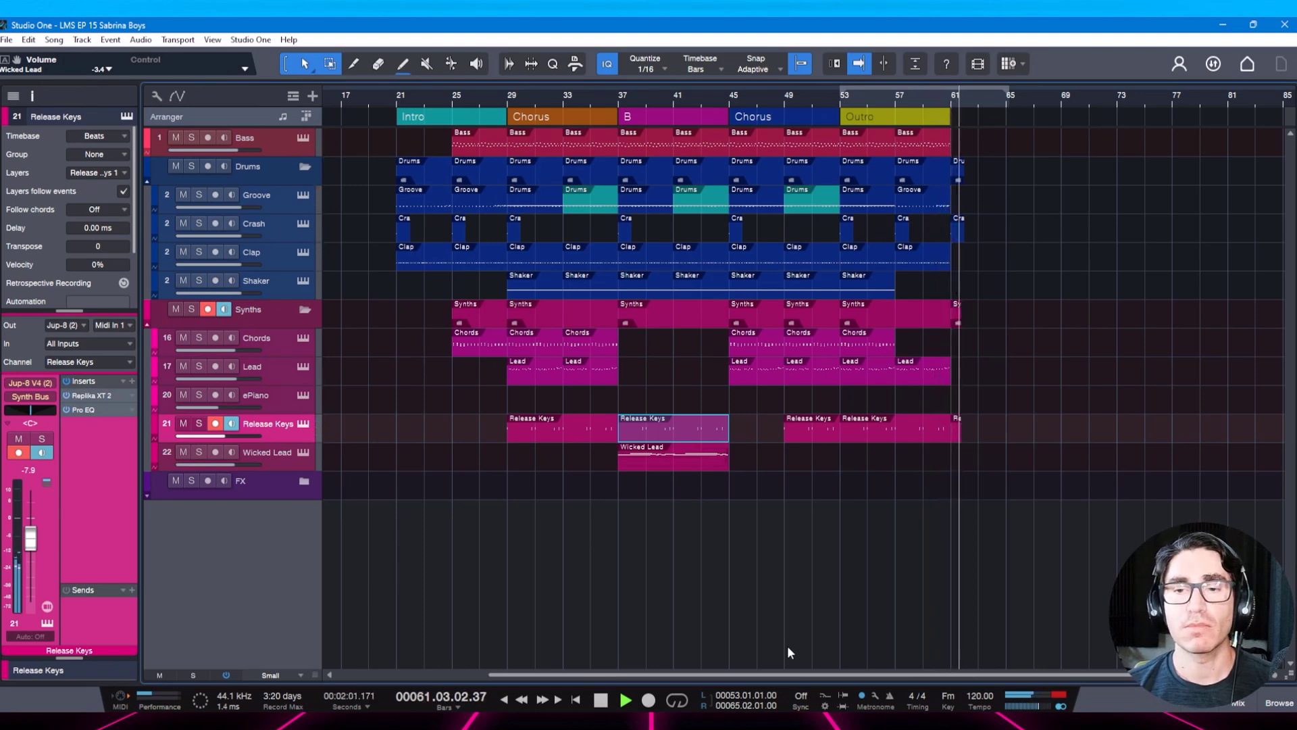
{"action": "key", "text": "space"}
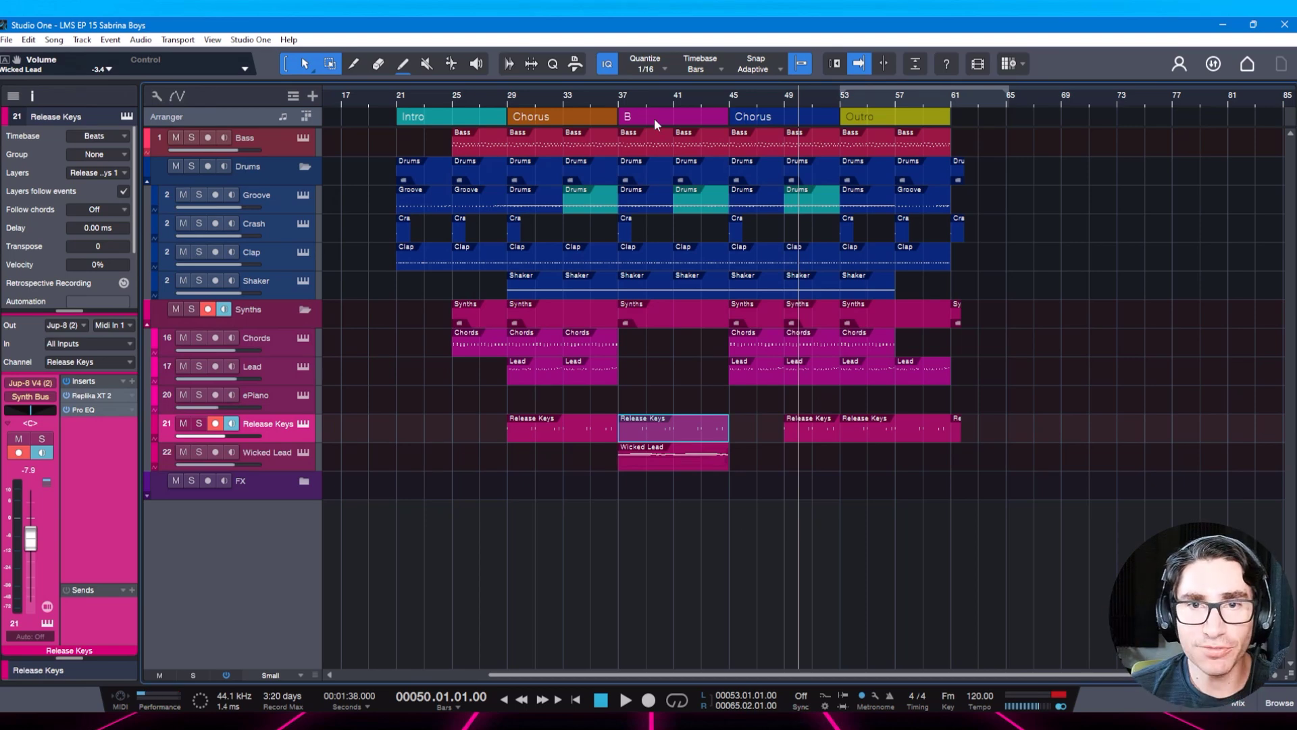
Audition the transition from the first Chorus into section B, starting playback from bars 36, 33 and 37.
{"action": "left_click", "coordinate": [600, 101]}
{"action": "key", "text": "space"}
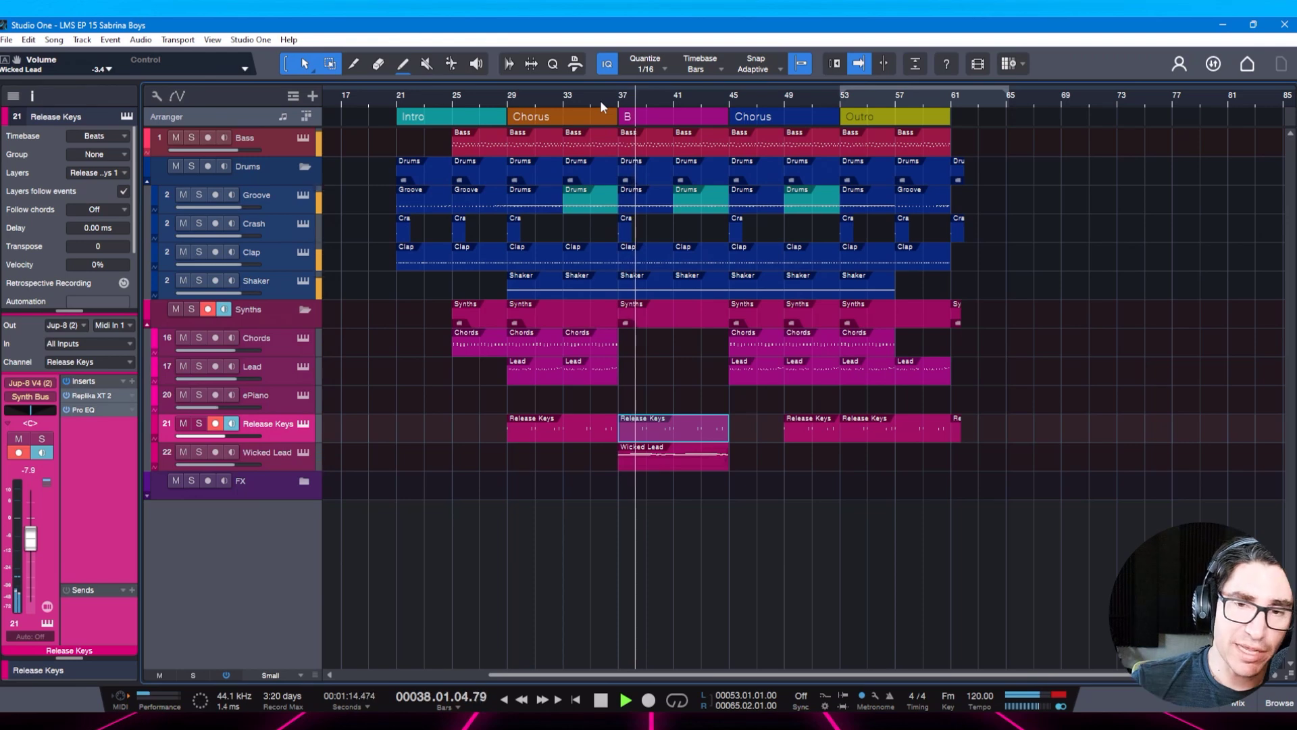
{"action": "key", "text": "space"}
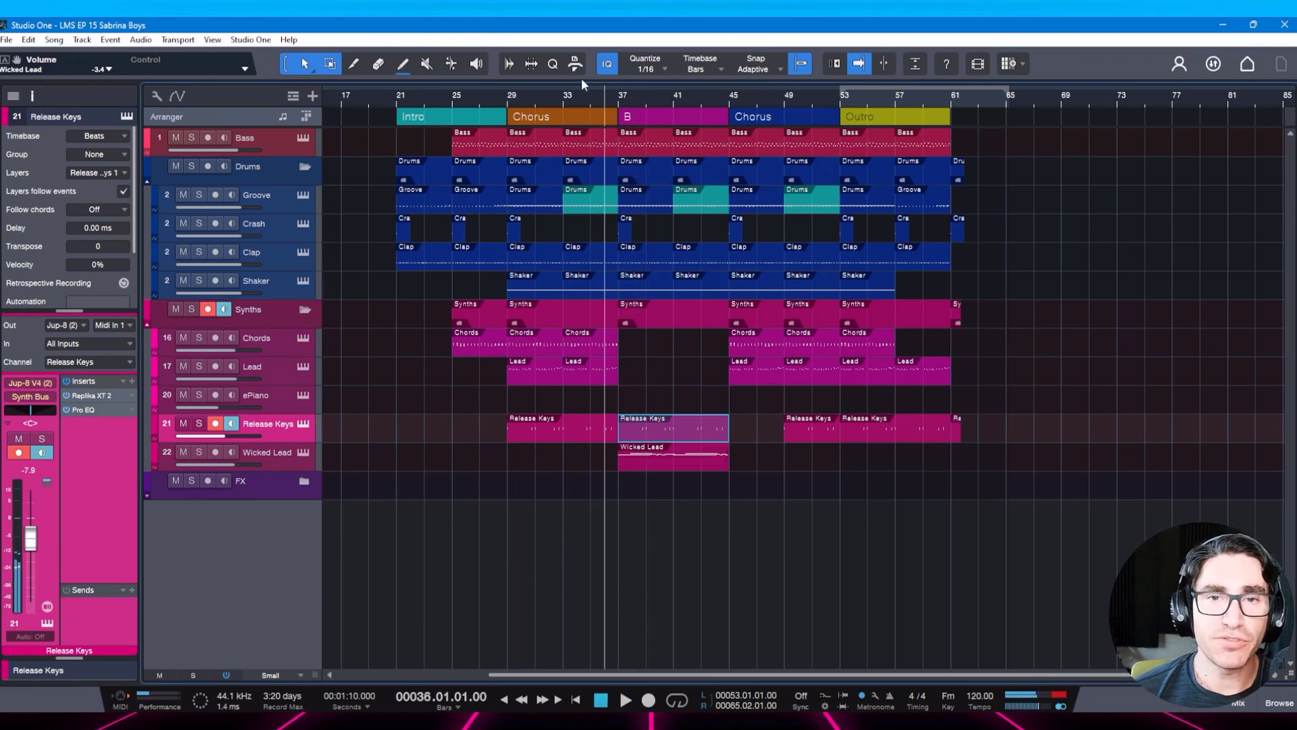
{"action": "left_click", "coordinate": [569, 100]}
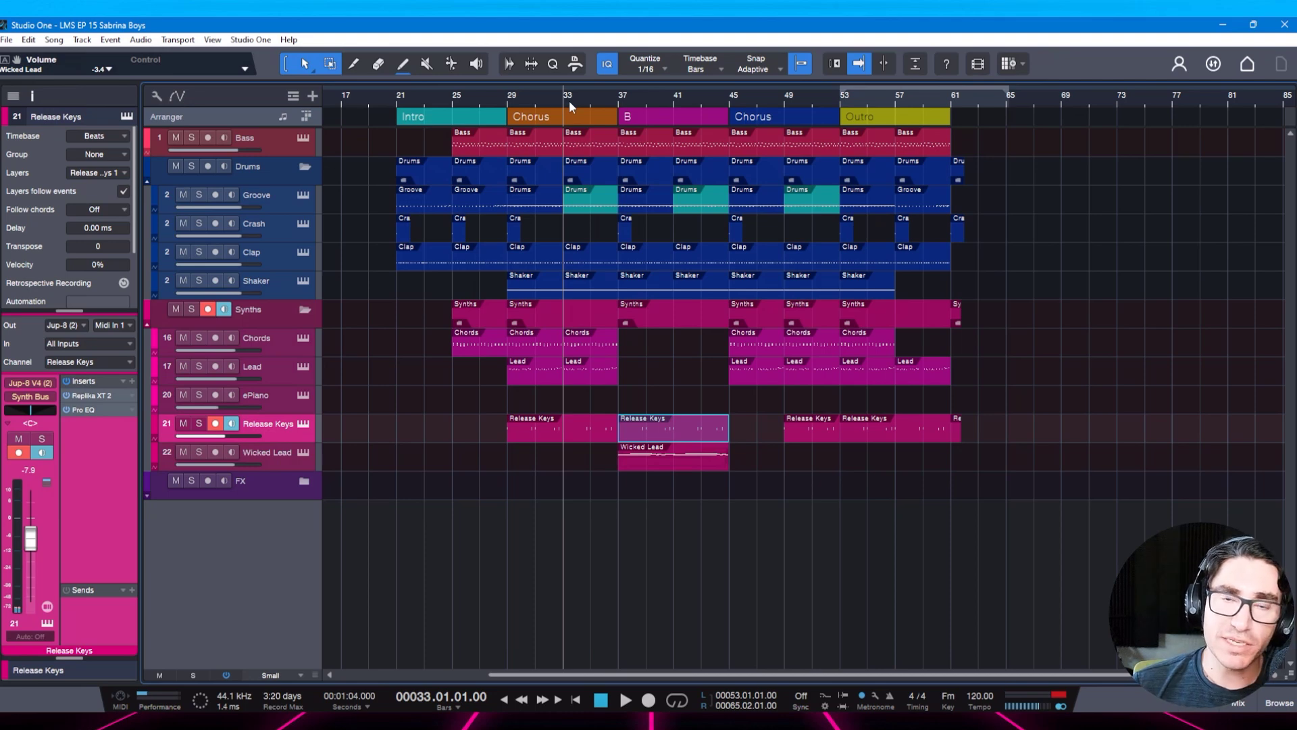
{"action": "key", "text": "space"}
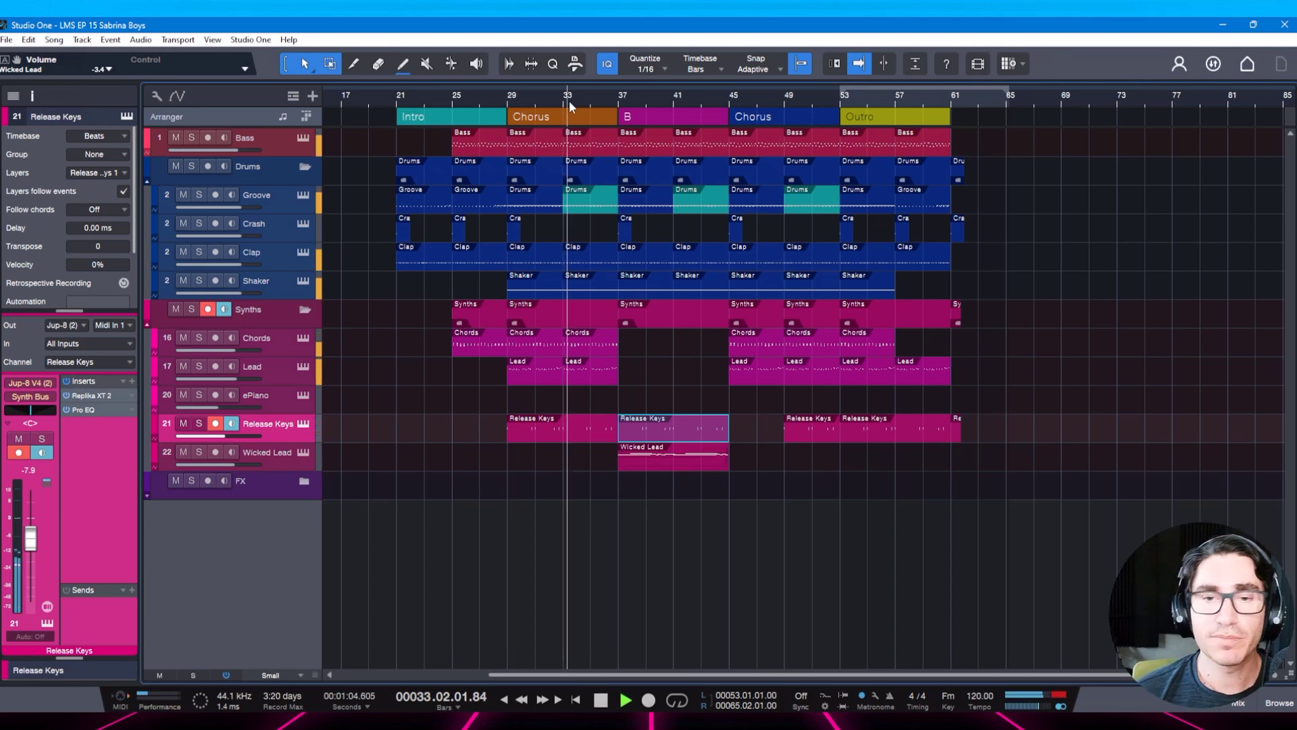
{"action": "left_click", "coordinate": [612, 99]}
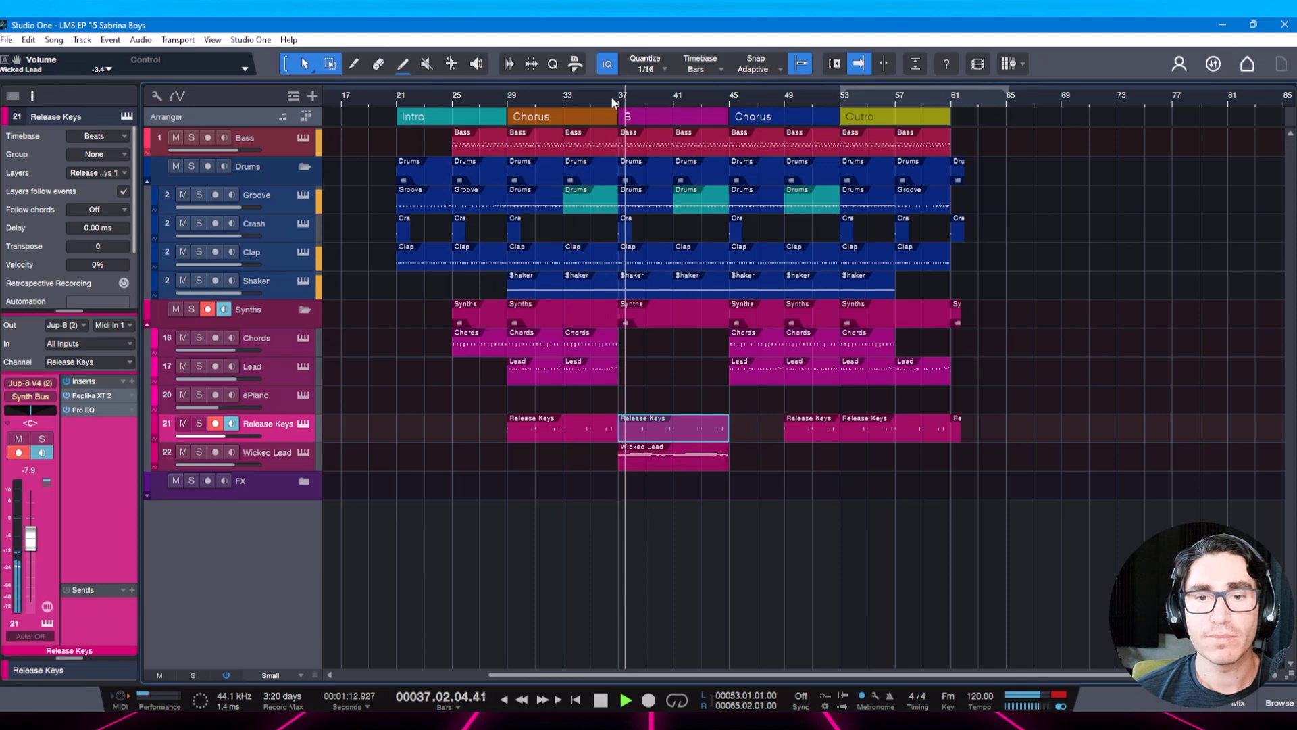
{"action": "key", "text": "space"}
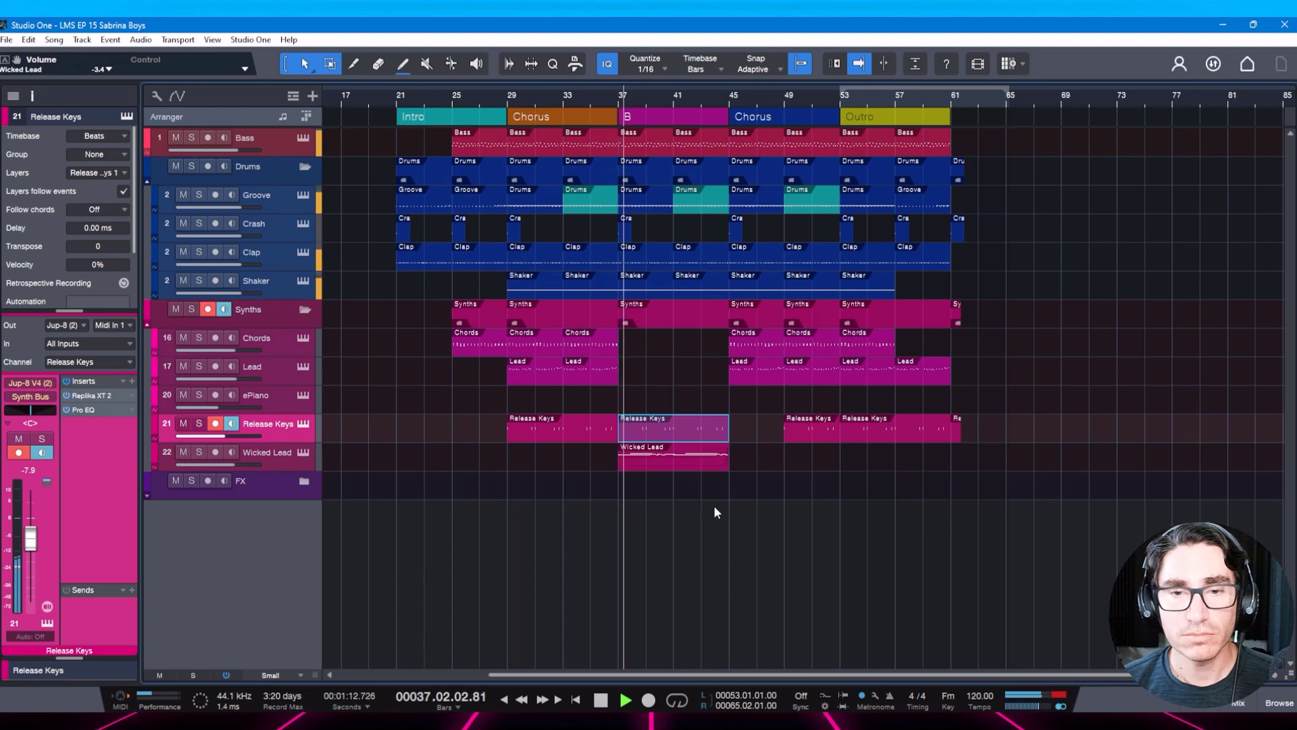
{"action": "key", "text": "space"}
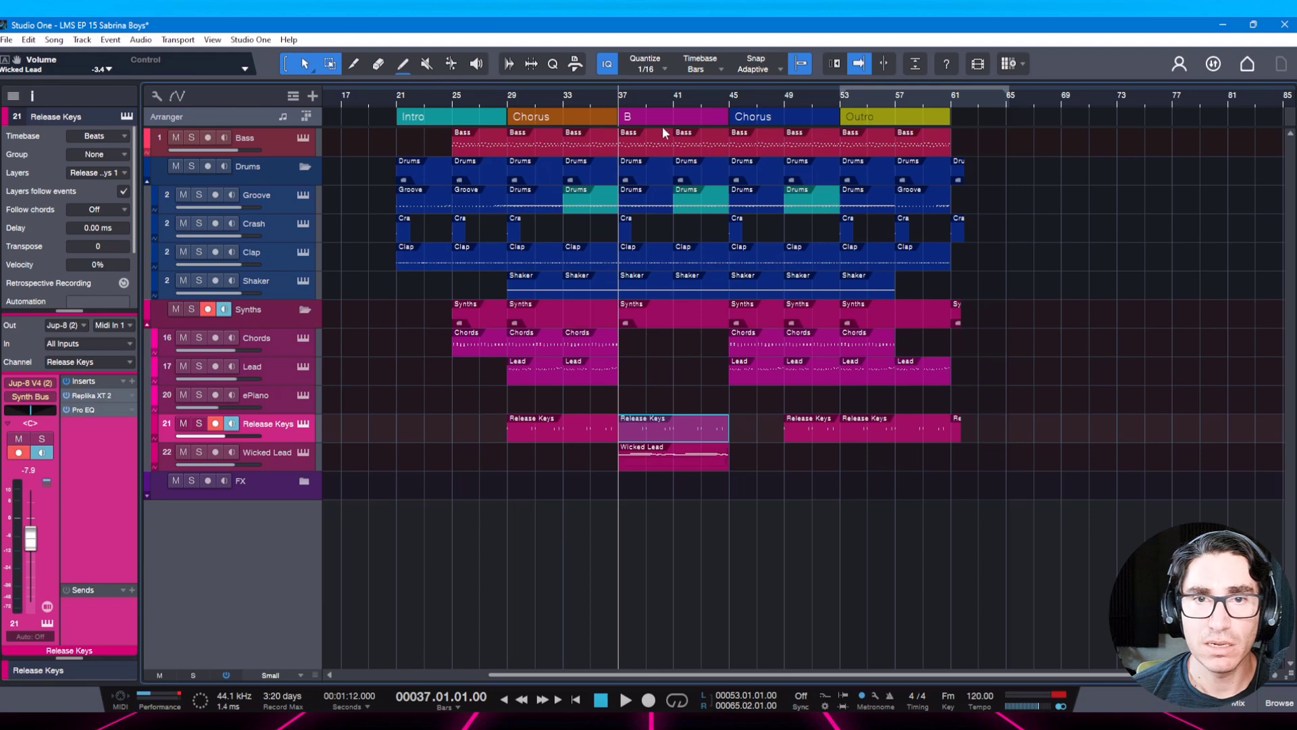
Loop the first Chorus section from bar 29 to 37 and audition it with the mixer open.
{"action": "left_click", "coordinate": [562, 120]}
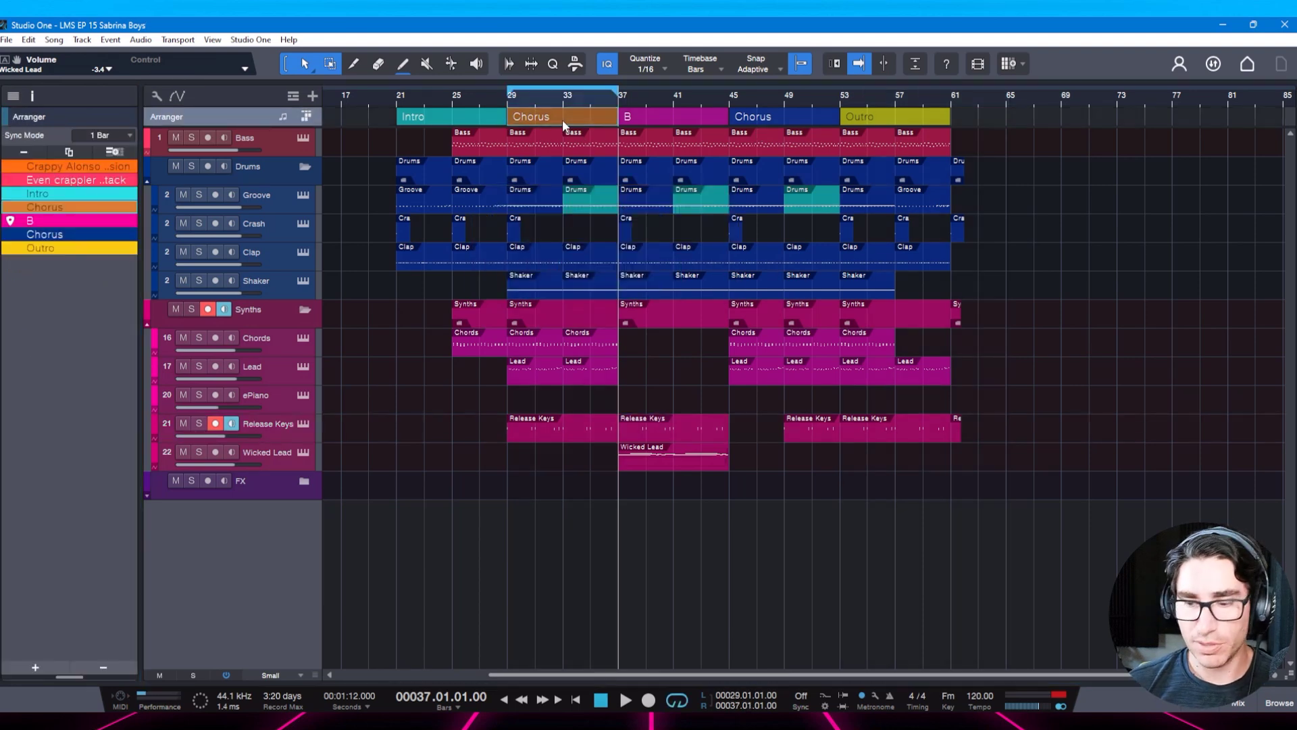
{"action": "key", "text": "space"}
{"action": "key", "text": "F3"}
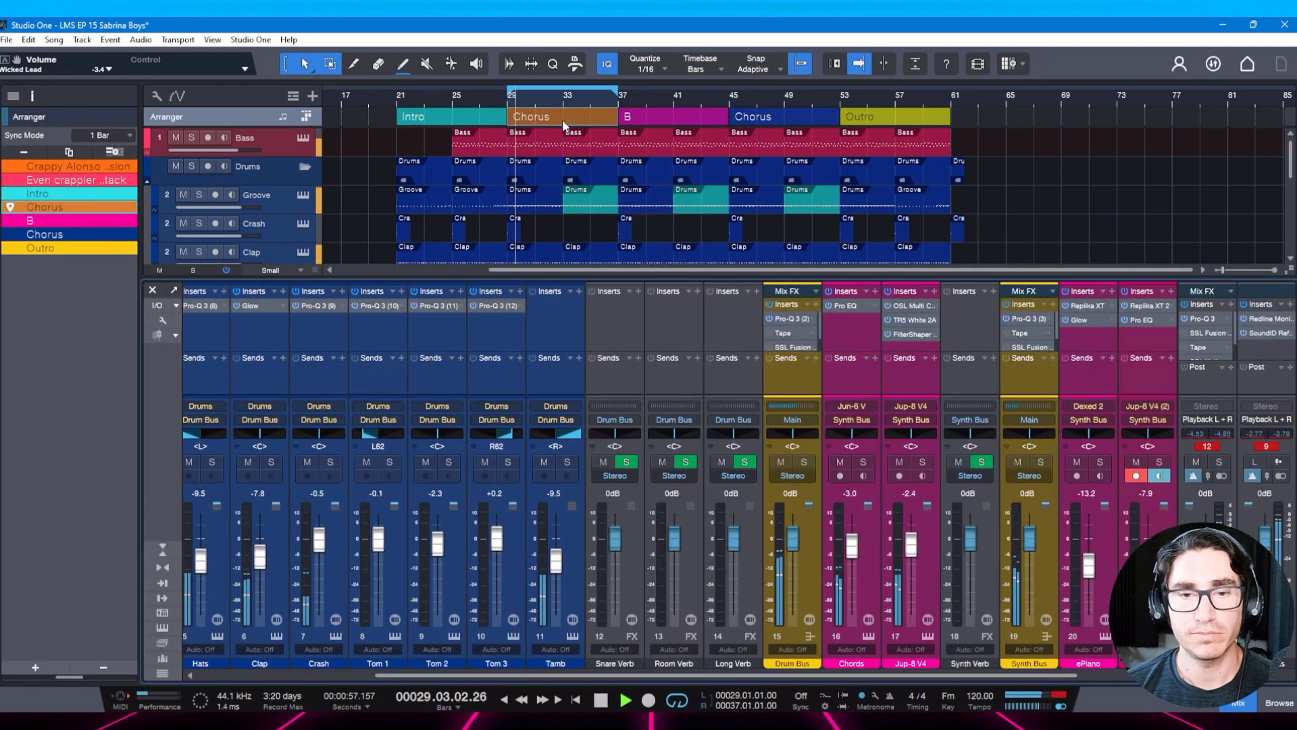
{"action": "left_click_drag", "start_coordinate": [695, 675], "coordinate": [397, 689]}
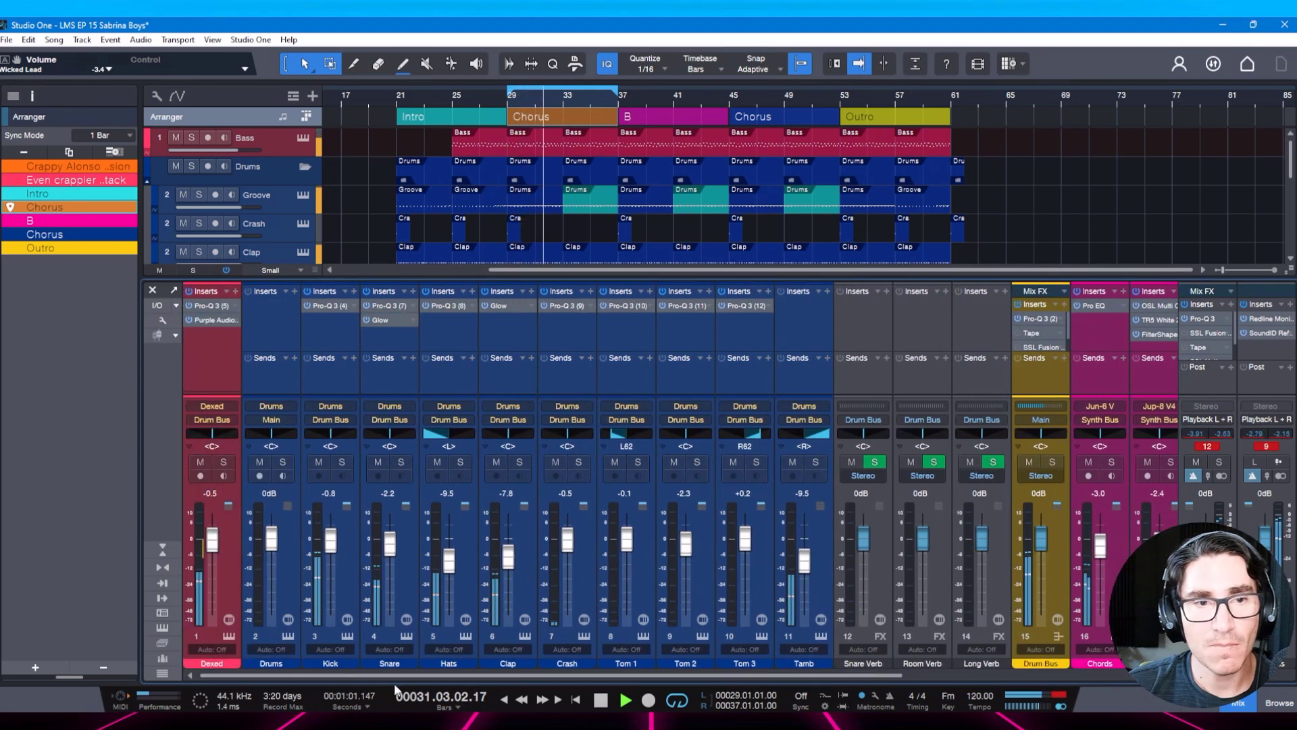
{"action": "key", "text": "space"}
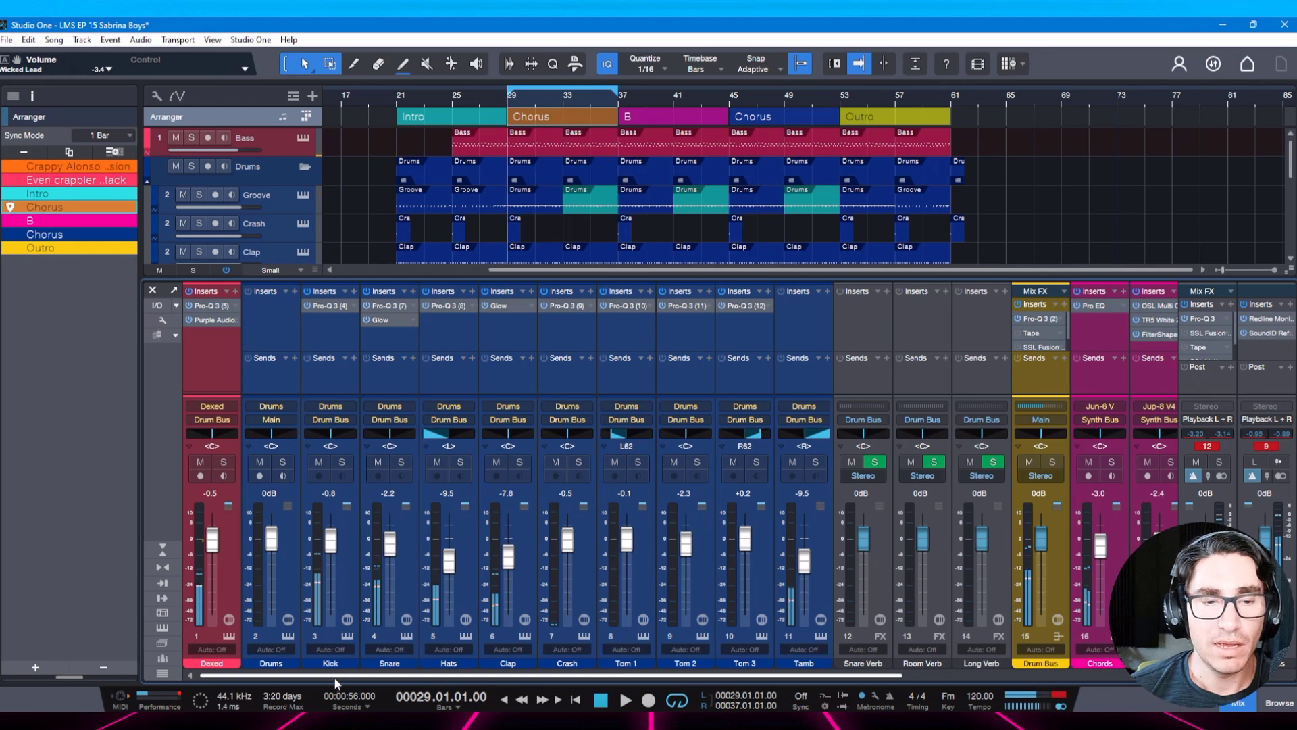
Rename the Dexed mixer channel to Bass.
{"action": "double_click", "coordinate": [212, 663]}
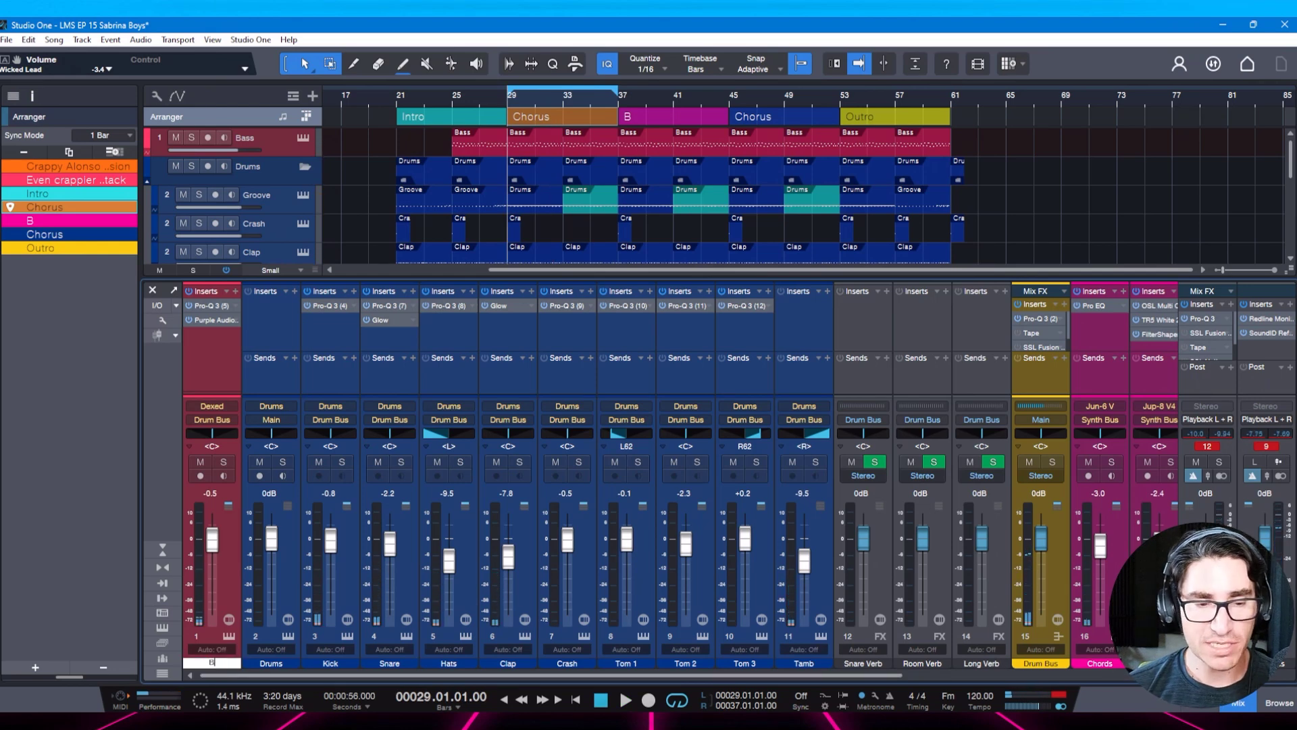
{"action": "type", "text": "Bass"}
{"action": "key", "text": "Return"}
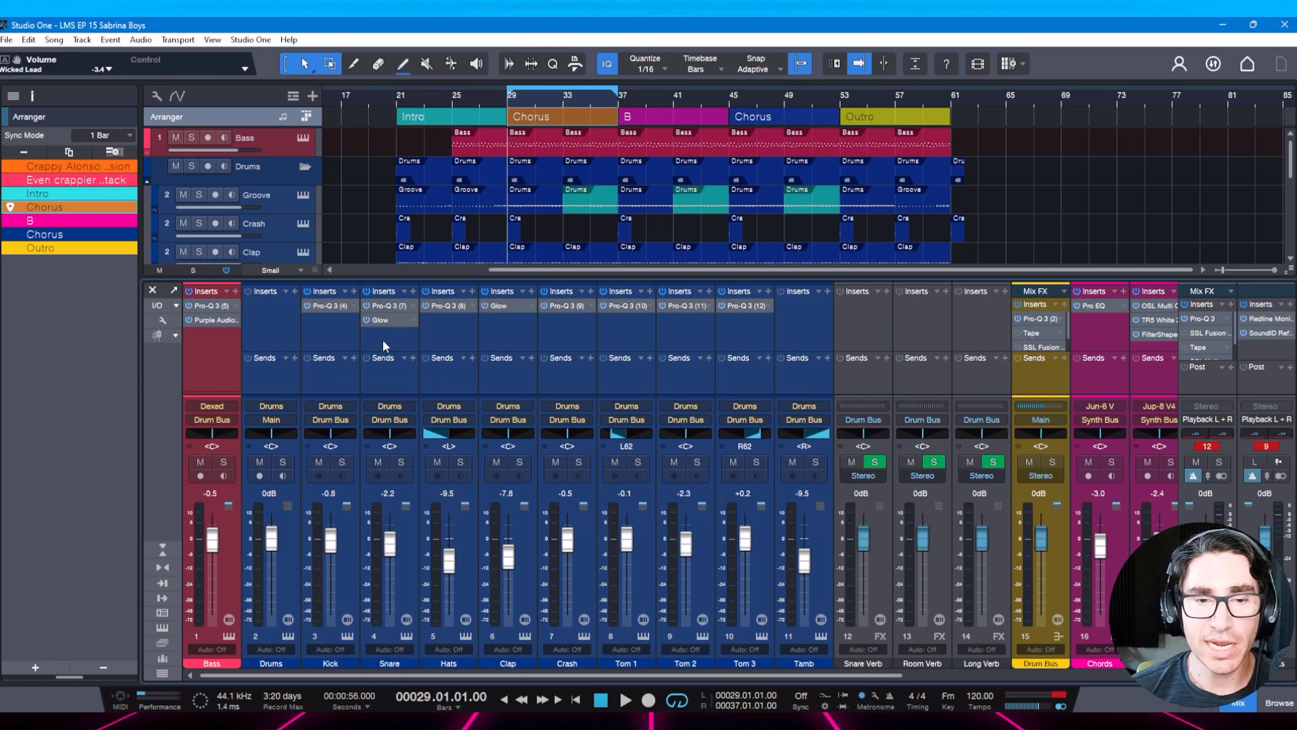
Move the ePiano, Release Keys and Wicked Lead channels before Synth Verb, rename the Jup-8 V4 channel to Lead, and save.
{"action": "left_click_drag", "start_coordinate": [523, 676], "coordinate": [841, 673]}
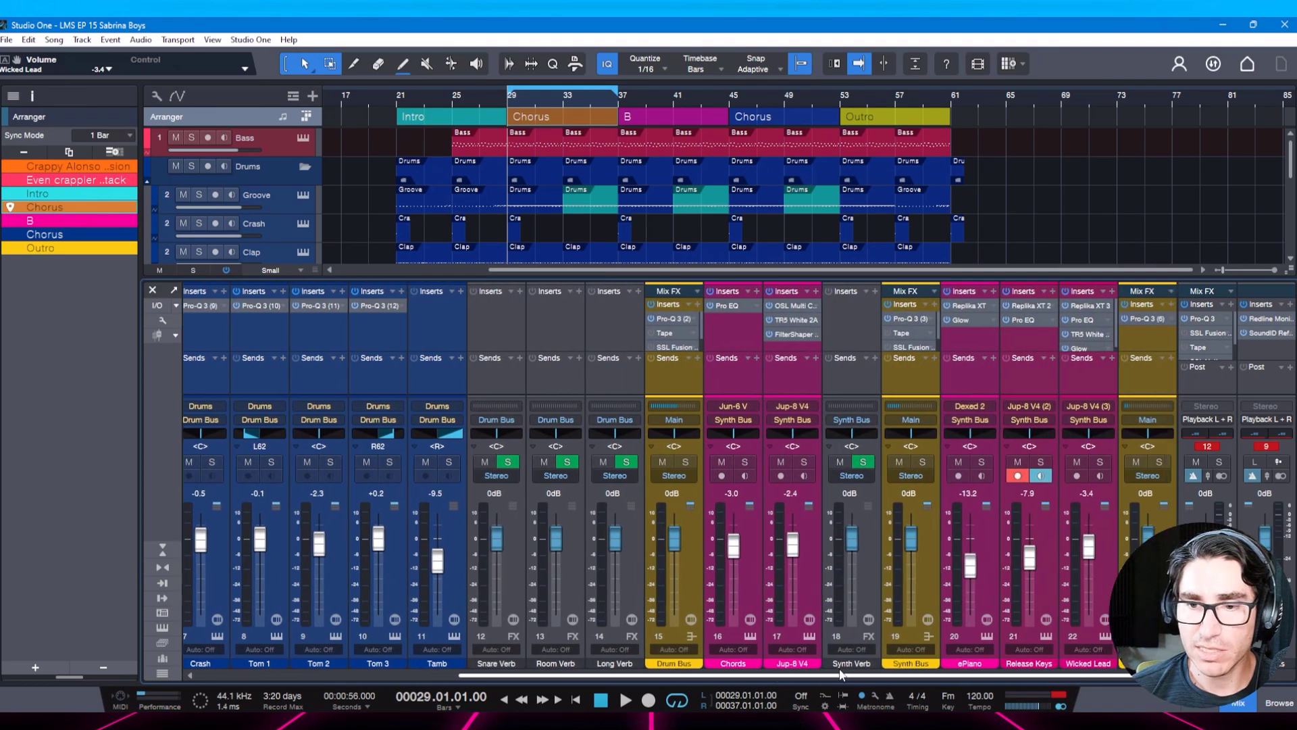
{"action": "left_click", "coordinate": [1005, 588]}
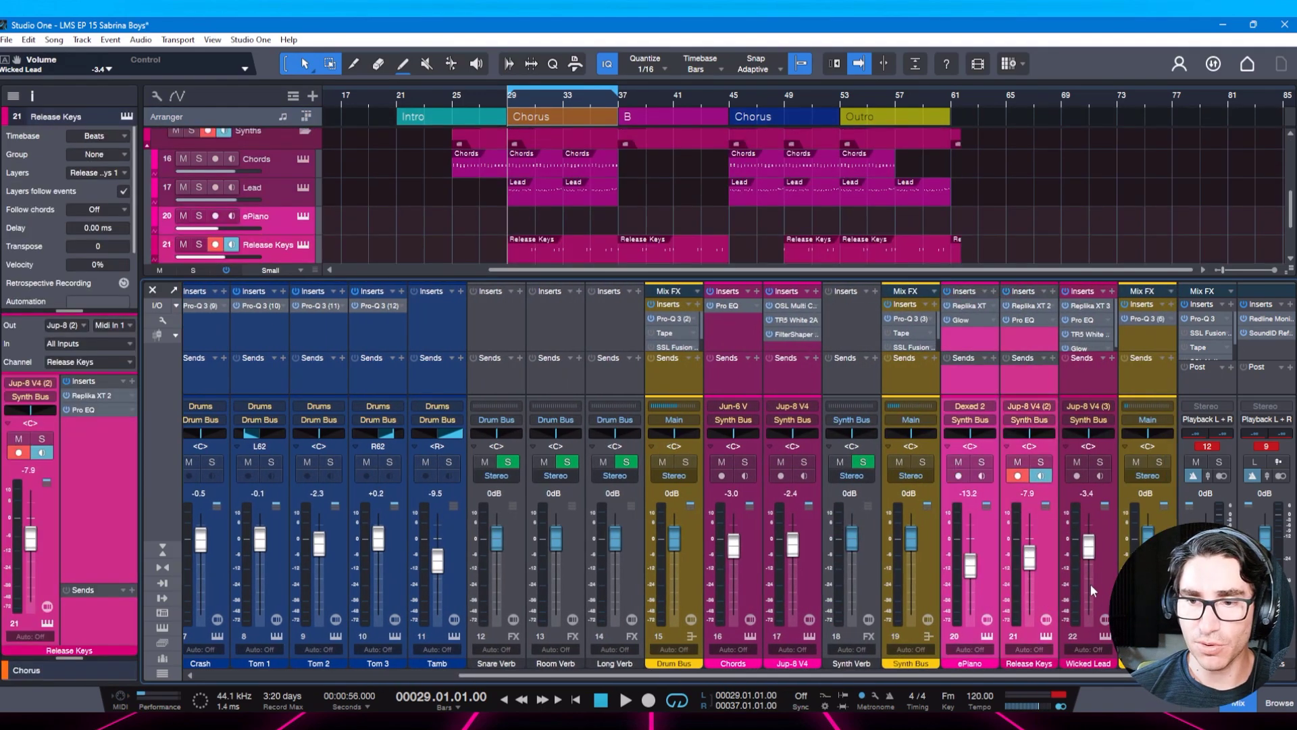
{"action": "left_click", "coordinate": [1093, 591]}
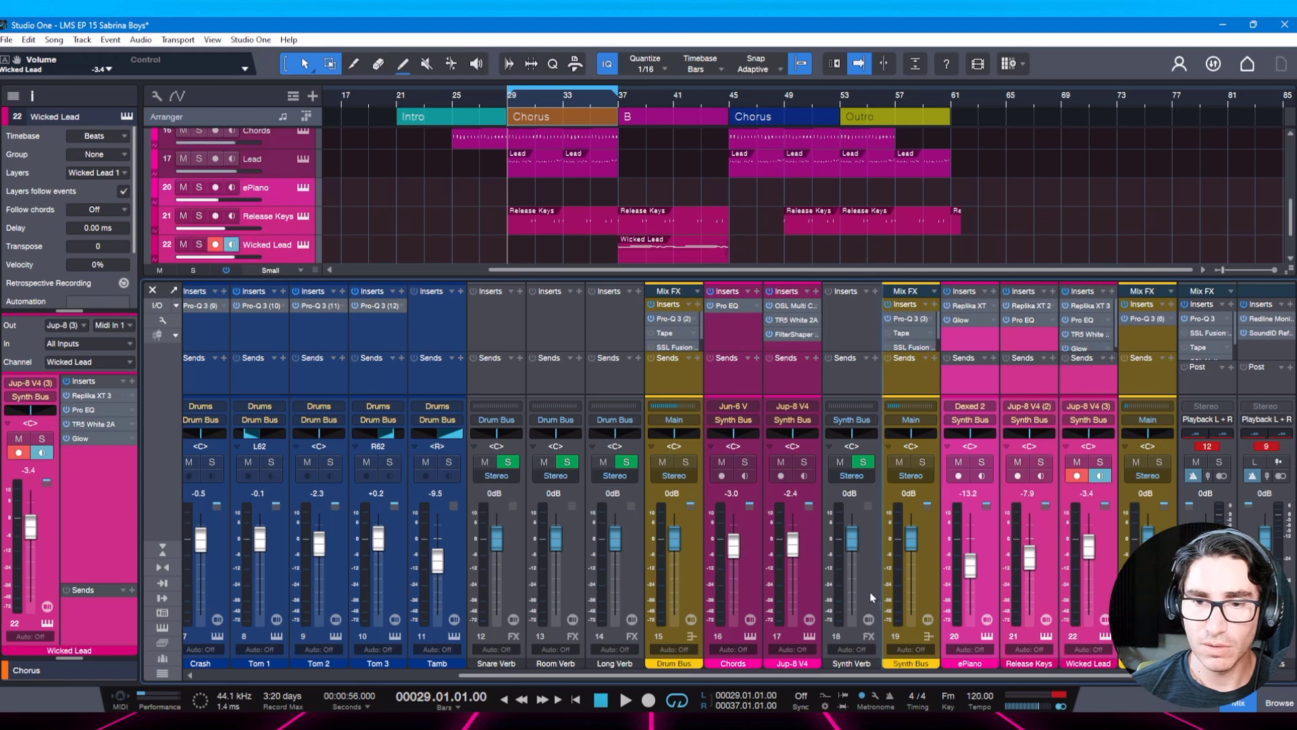
{"action": "left_click_drag", "start_coordinate": [871, 593], "coordinate": [828, 587]}
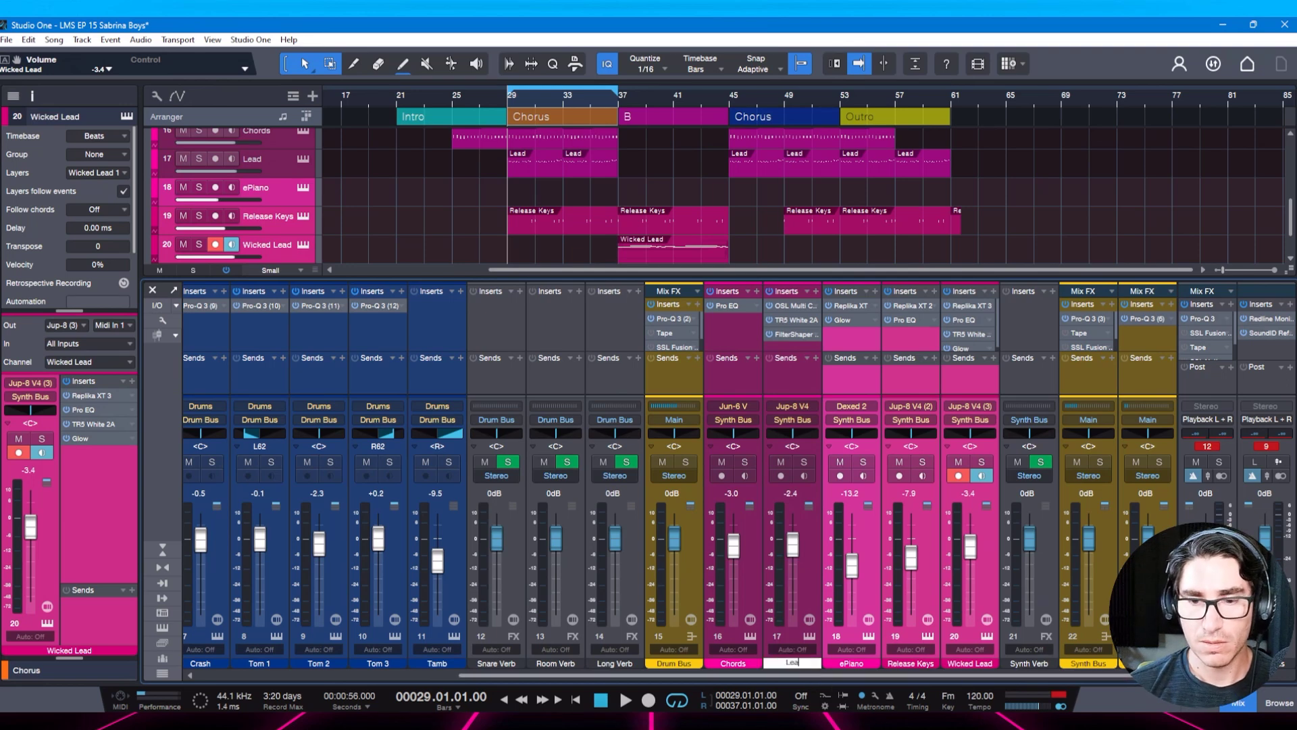
{"action": "key", "text": "ctrl+s"}
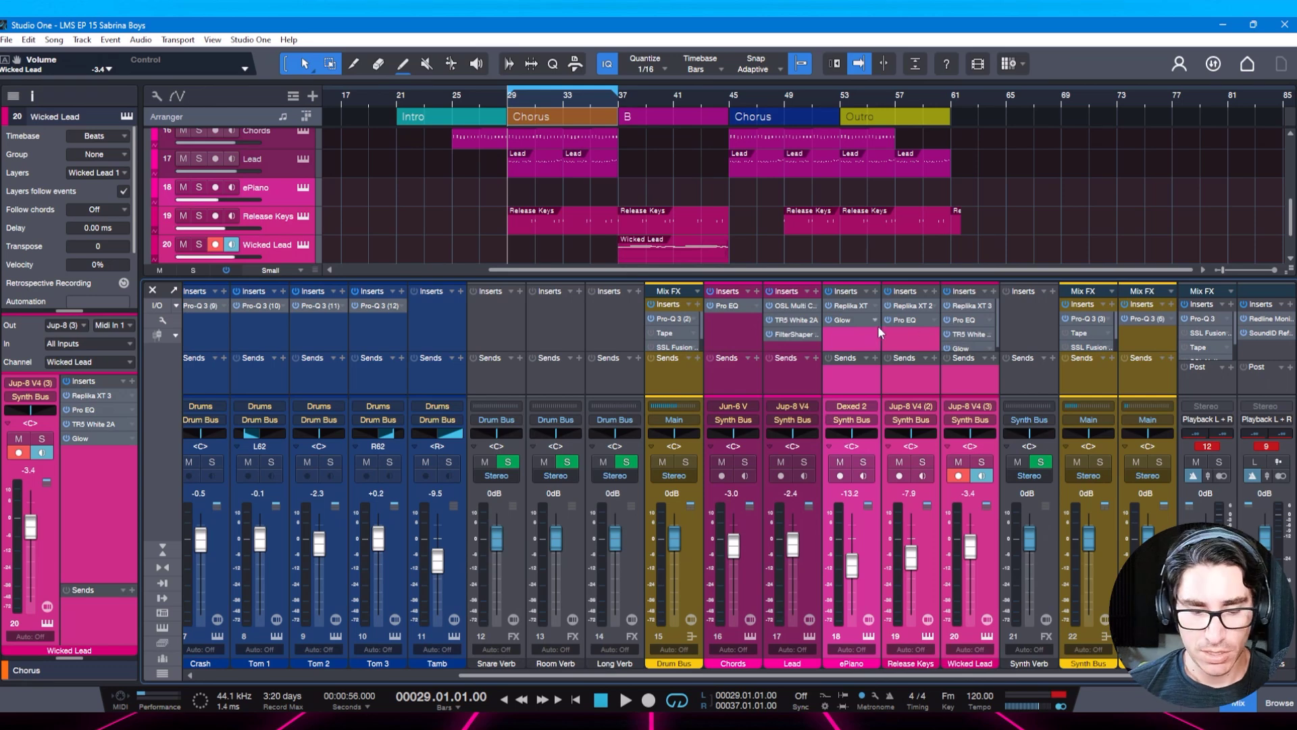
Audition the Lead channel soloed in the looped Chorus, and turn its solo off again.
{"action": "left_click", "coordinate": [804, 462]}
{"action": "key", "text": "space"}
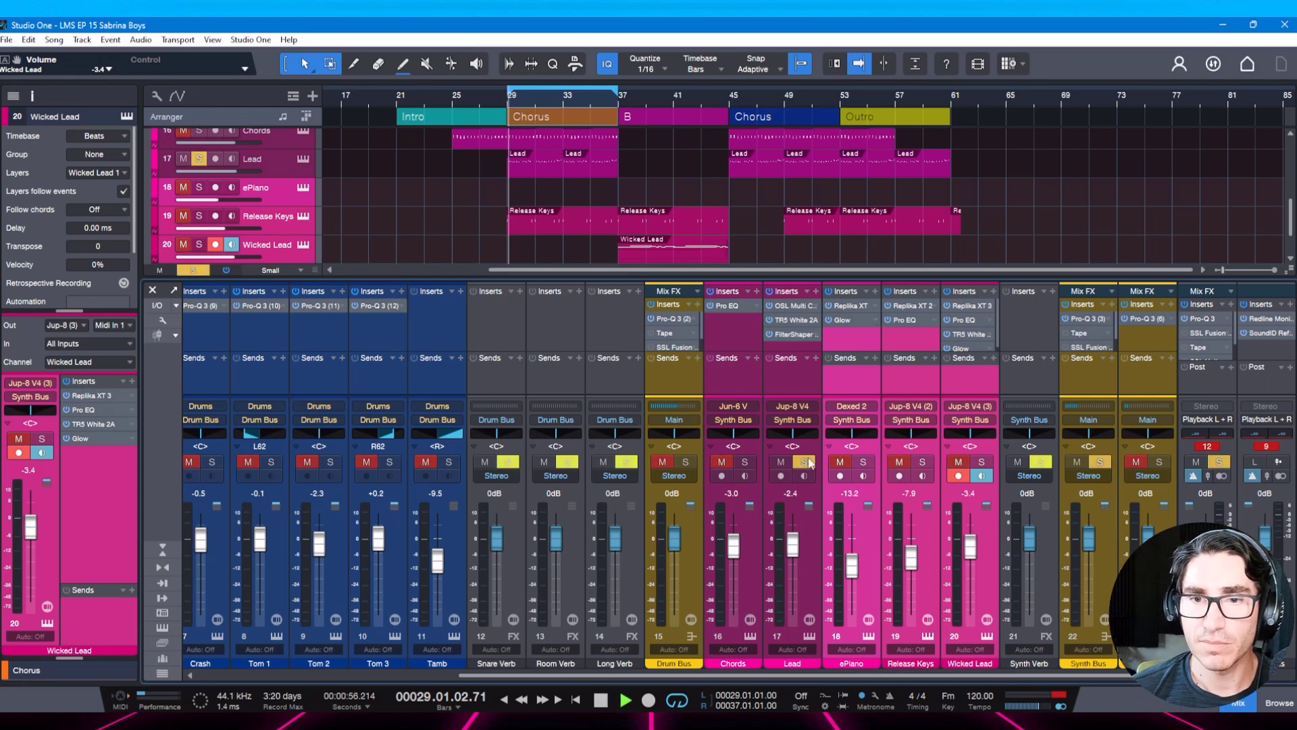
{"action": "key", "text": "space"}
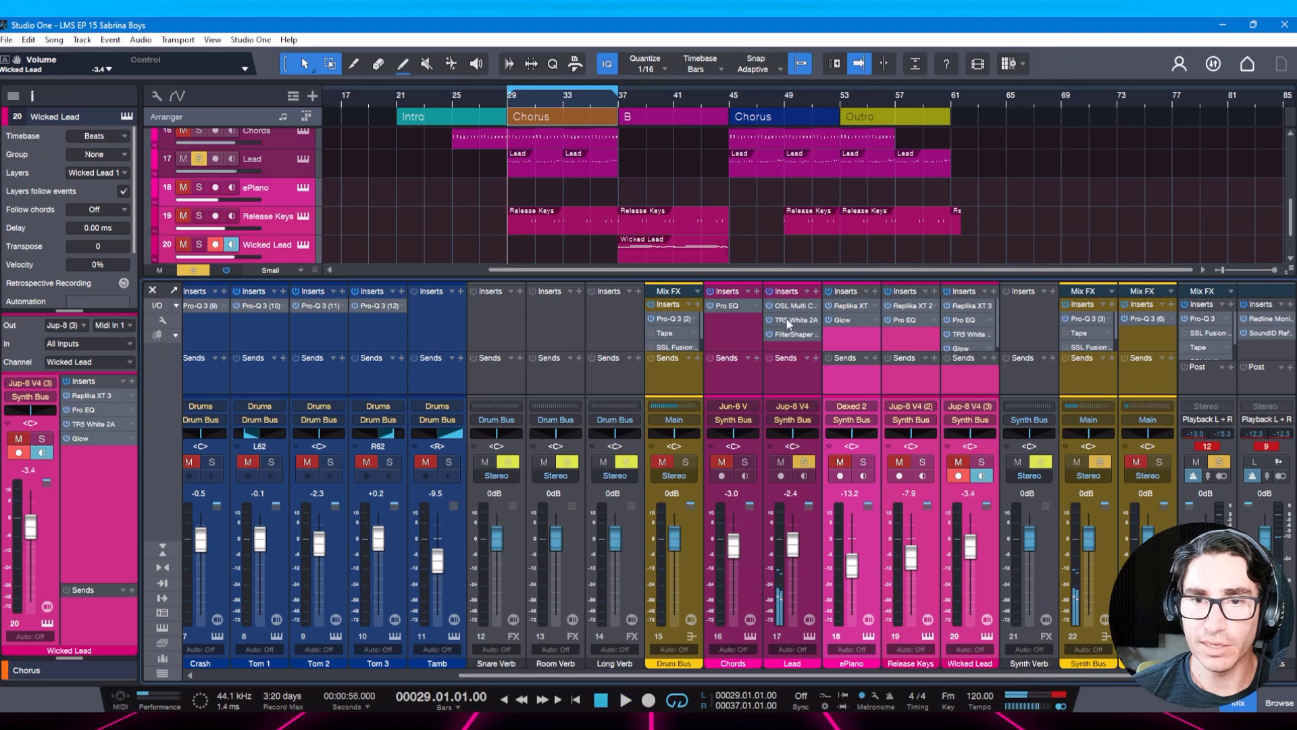
{"action": "left_click", "coordinate": [803, 465]}
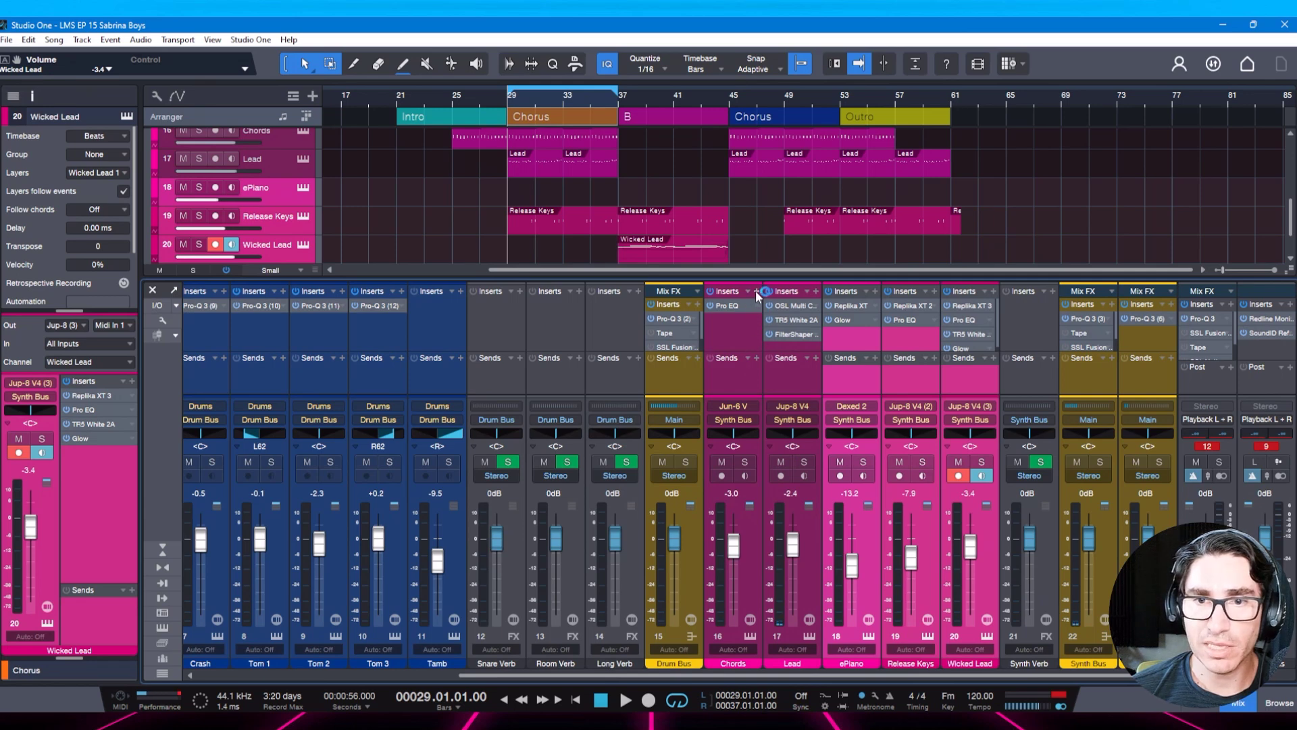
Insert the TR5 White 2A compressor on the Chords channel after Pro EQ.
{"action": "left_click", "coordinate": [756, 291]}
{"action": "type", "text": "white"}
{"action": "key", "text": "Return"}
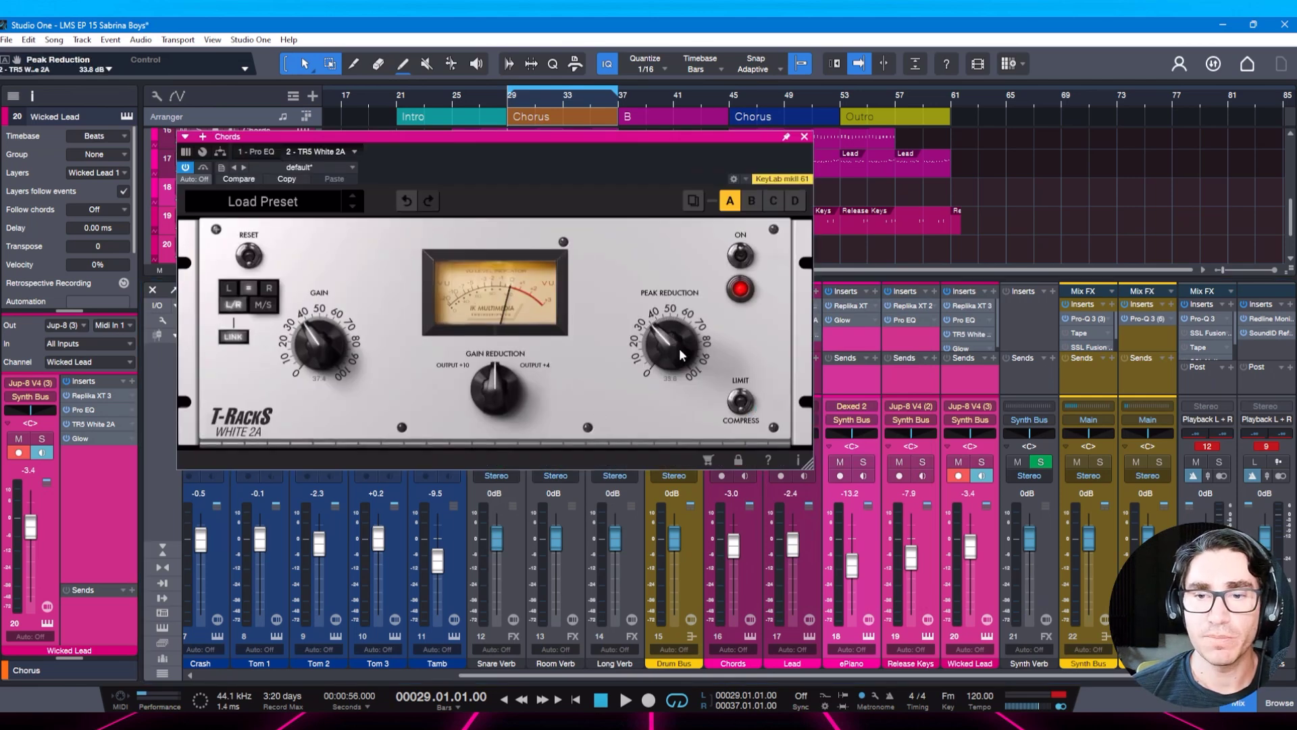
Solo the Chords channel, play the looped Chorus and raise the White 2A Peak Reduction to about 43.
{"action": "left_click", "coordinate": [748, 537]}
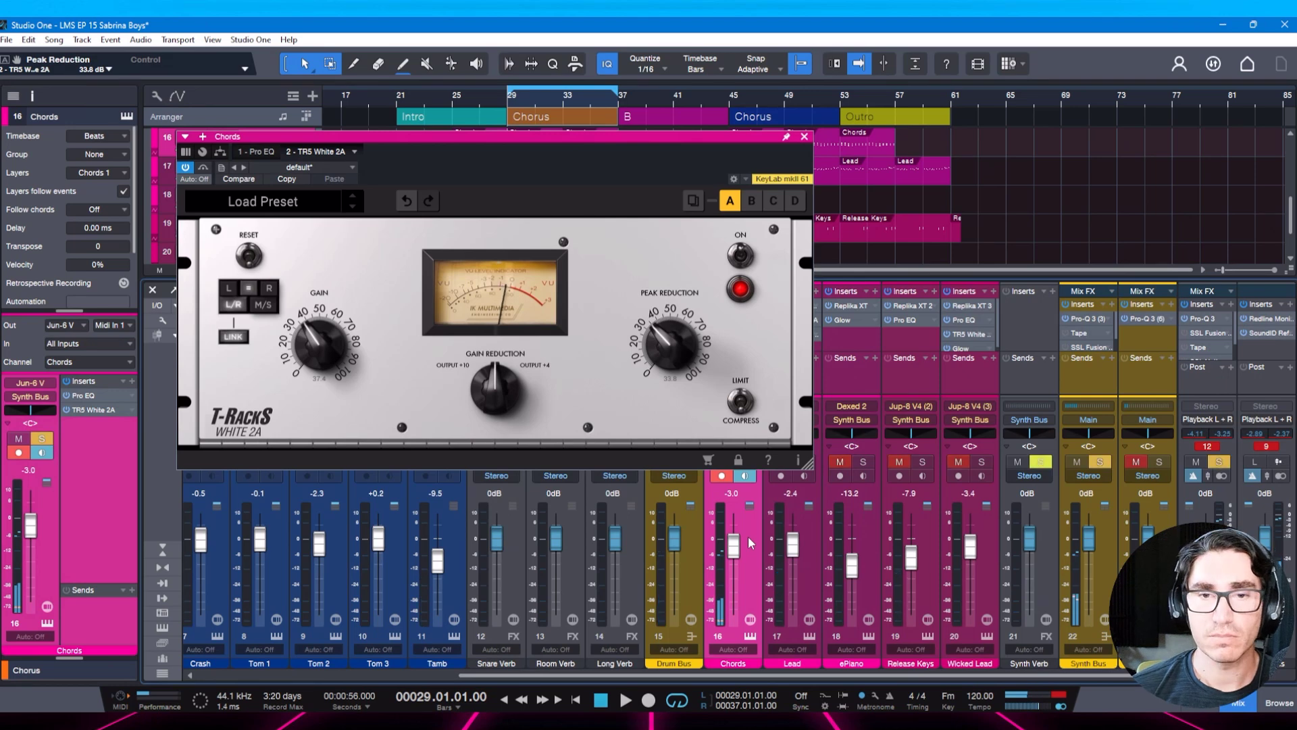
{"action": "key", "text": "space"}
{"action": "left_click_drag", "start_coordinate": [665, 345], "coordinate": [664, 337]}
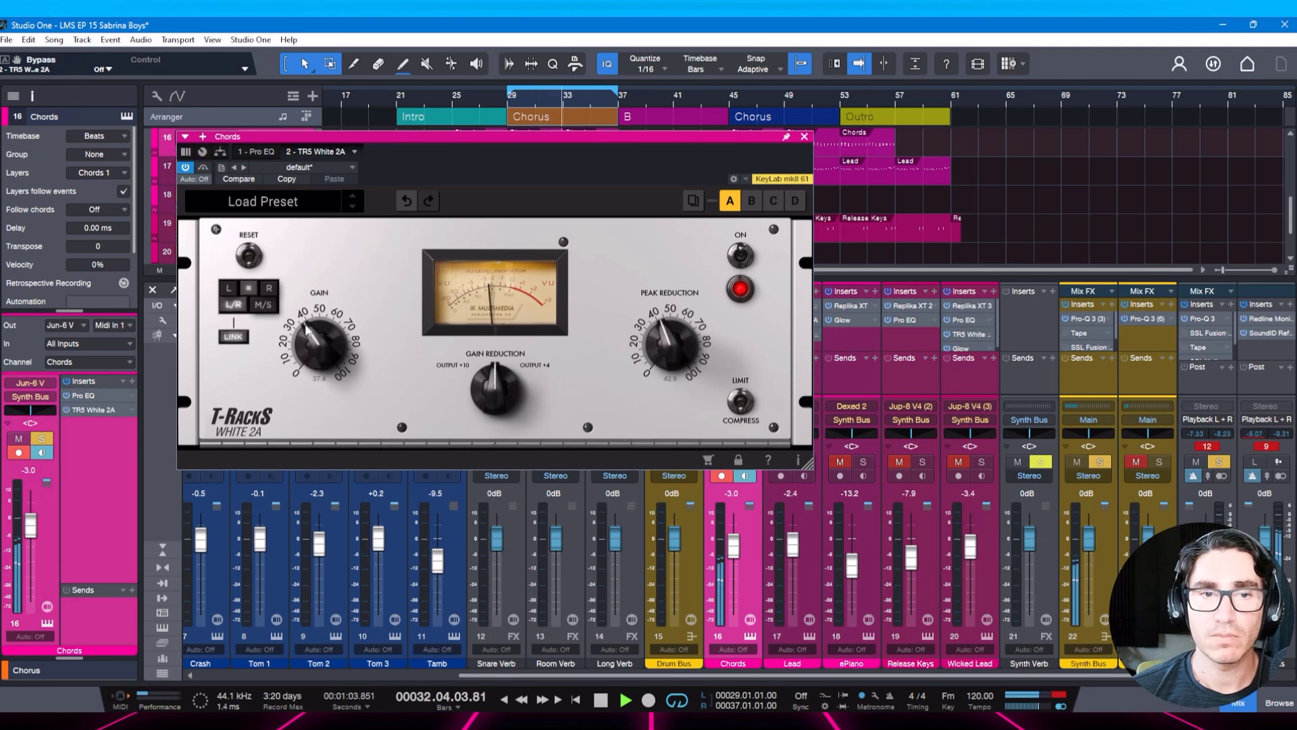
Lower the White 2A Gain on Chords to about 34, compare it with bypass, turn the Chords solo off and stop playback.
{"action": "left_click_drag", "start_coordinate": [307, 327], "coordinate": [305, 336]}
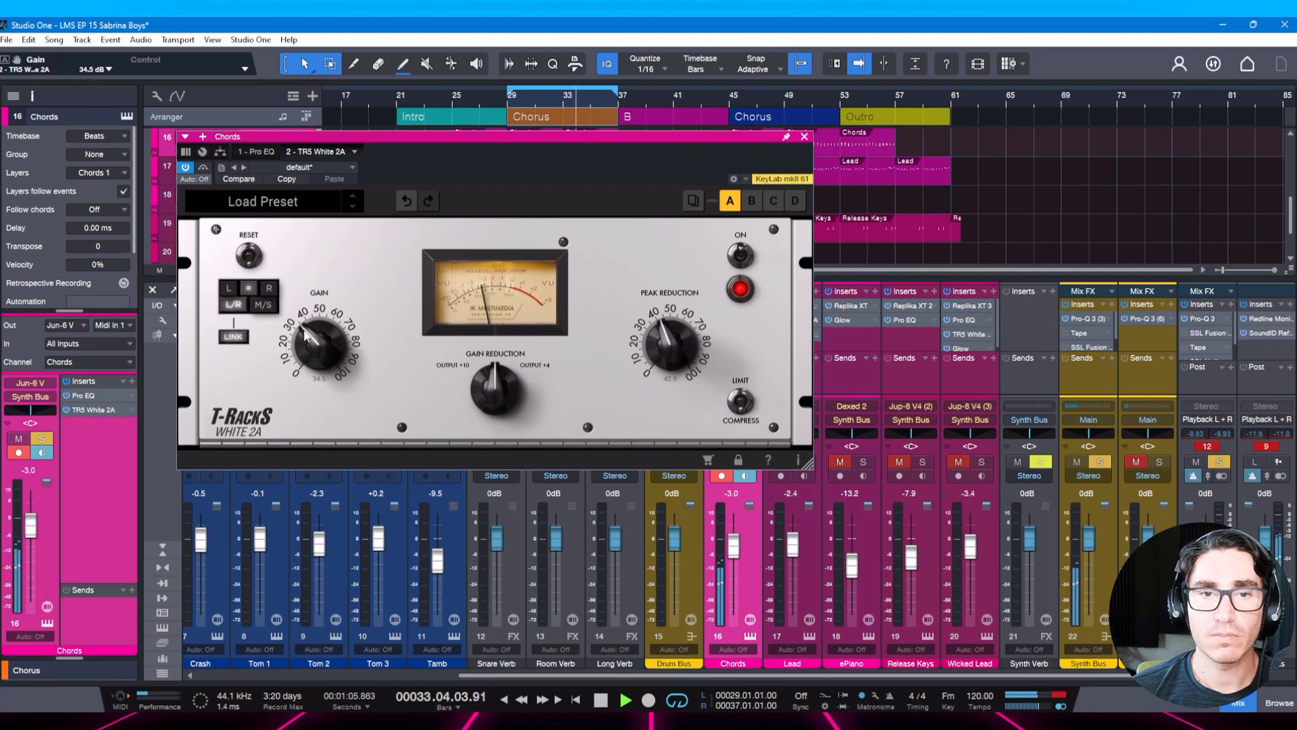
{"action": "left_click", "coordinate": [205, 167]}
{"action": "left_click", "coordinate": [205, 167]}
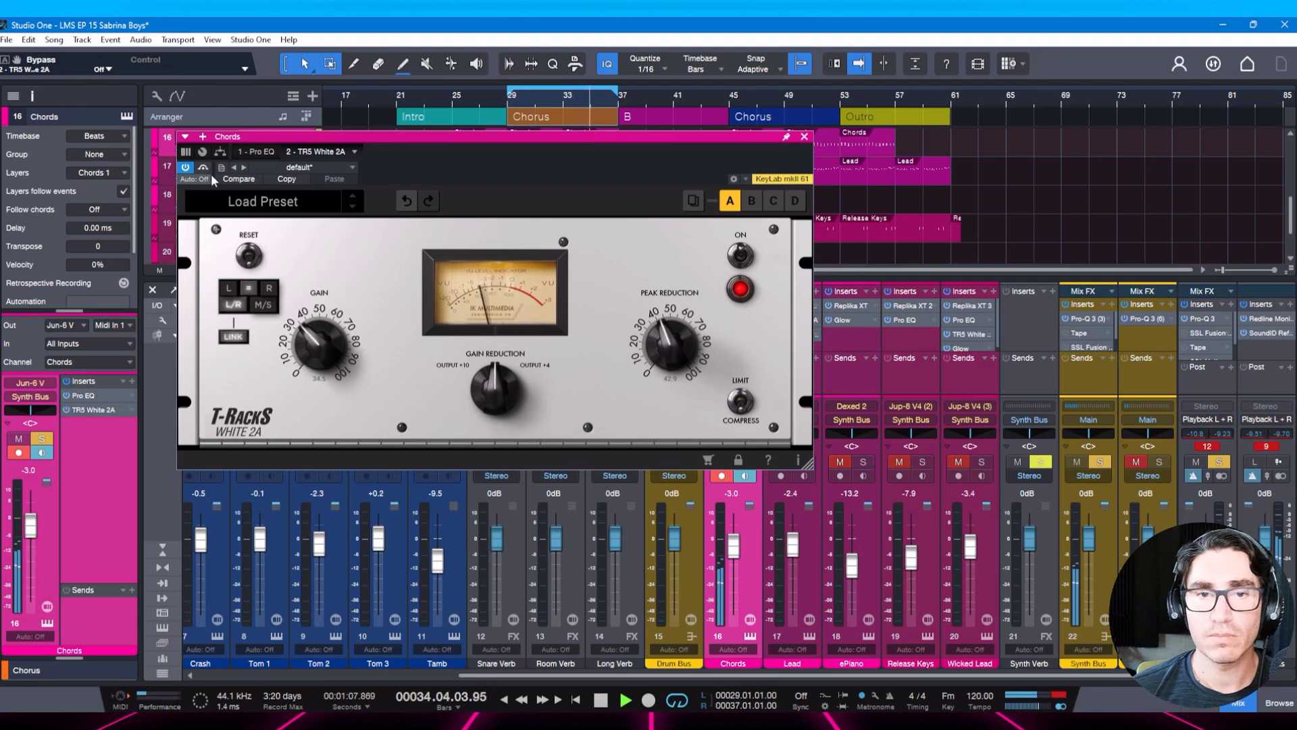
{"action": "key", "text": "Escape"}
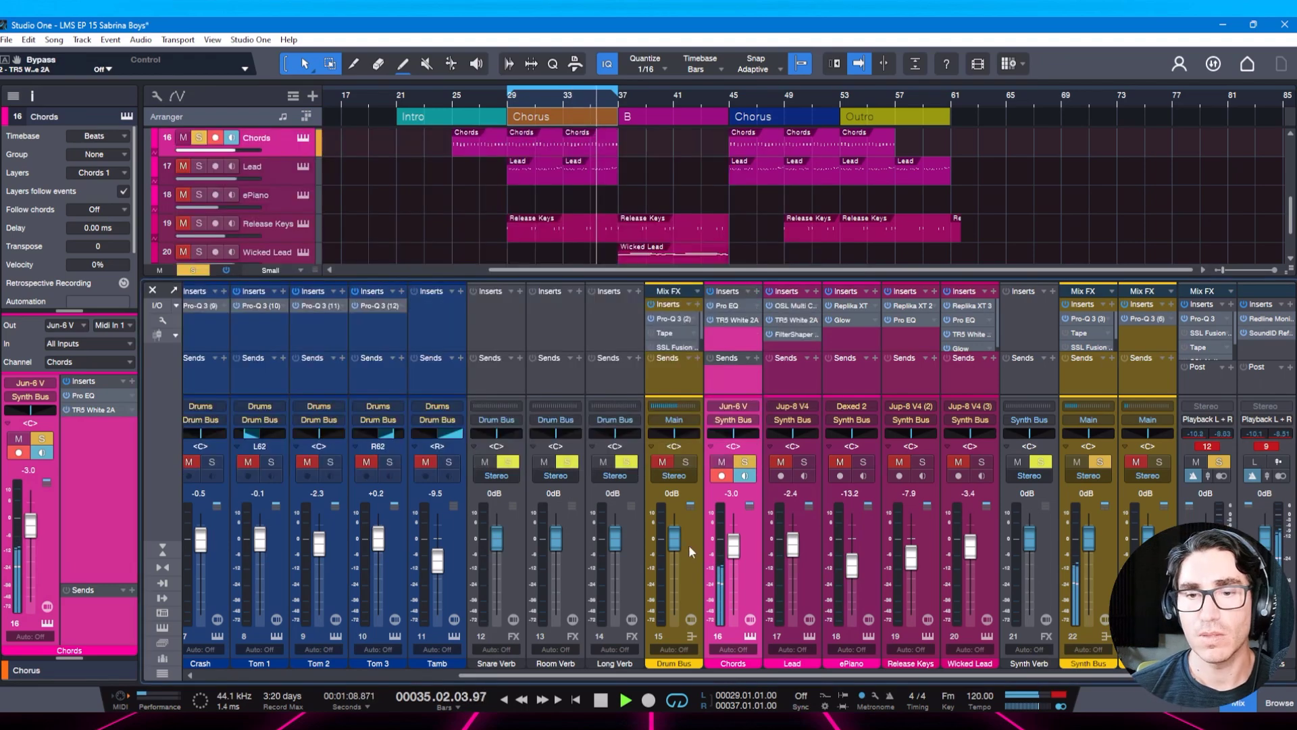
{"action": "left_click", "coordinate": [745, 462]}
{"action": "key", "text": "space"}
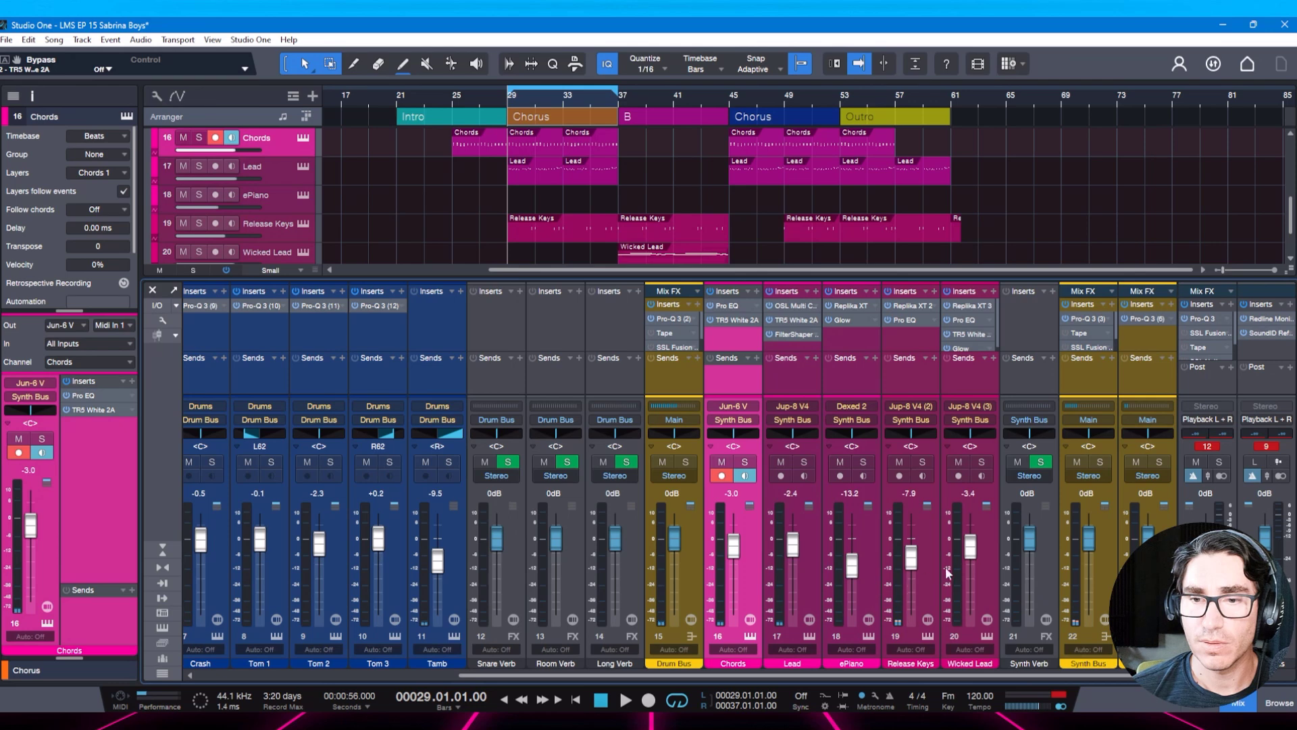
Solo the Release Keys channel, play the looped Chorus and insert the TR5 White 2A compressor after its Pro EQ.
{"action": "left_click", "coordinate": [917, 348]}
{"action": "key", "text": "s"}
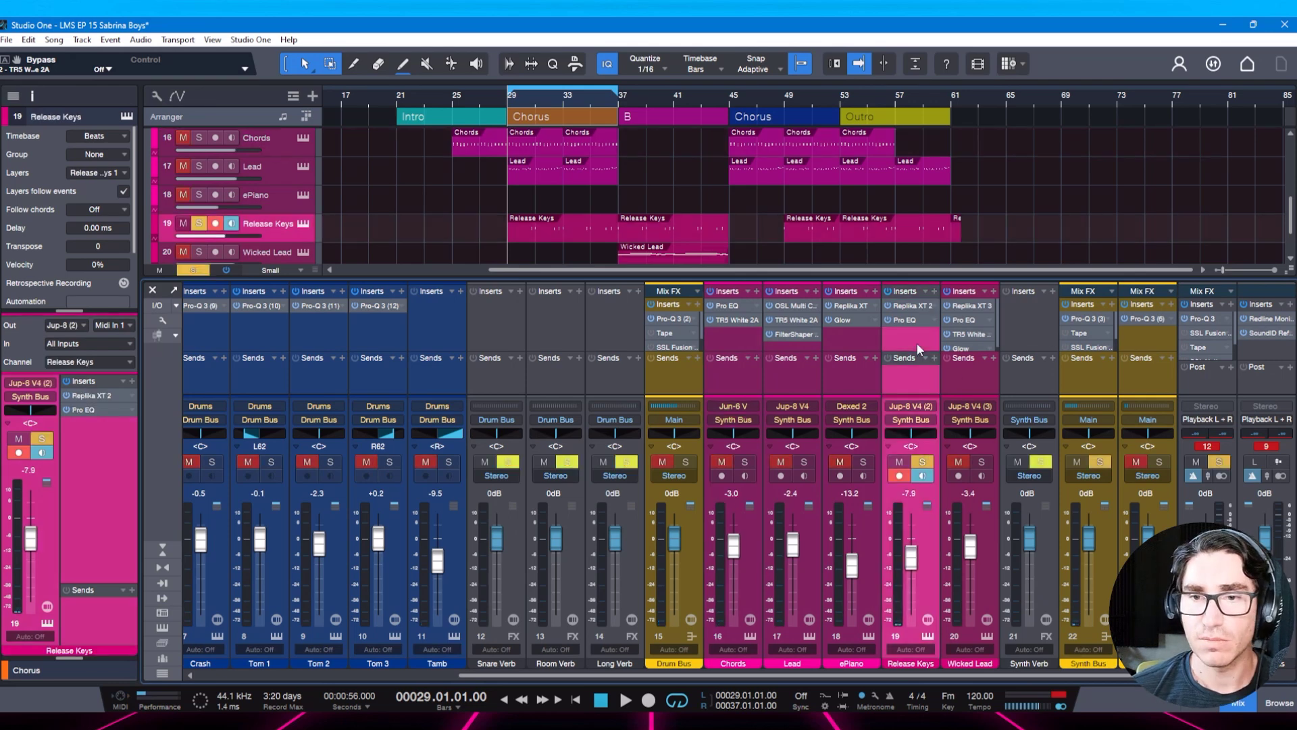
{"action": "key", "text": "space"}
{"action": "left_click", "coordinate": [936, 295]}
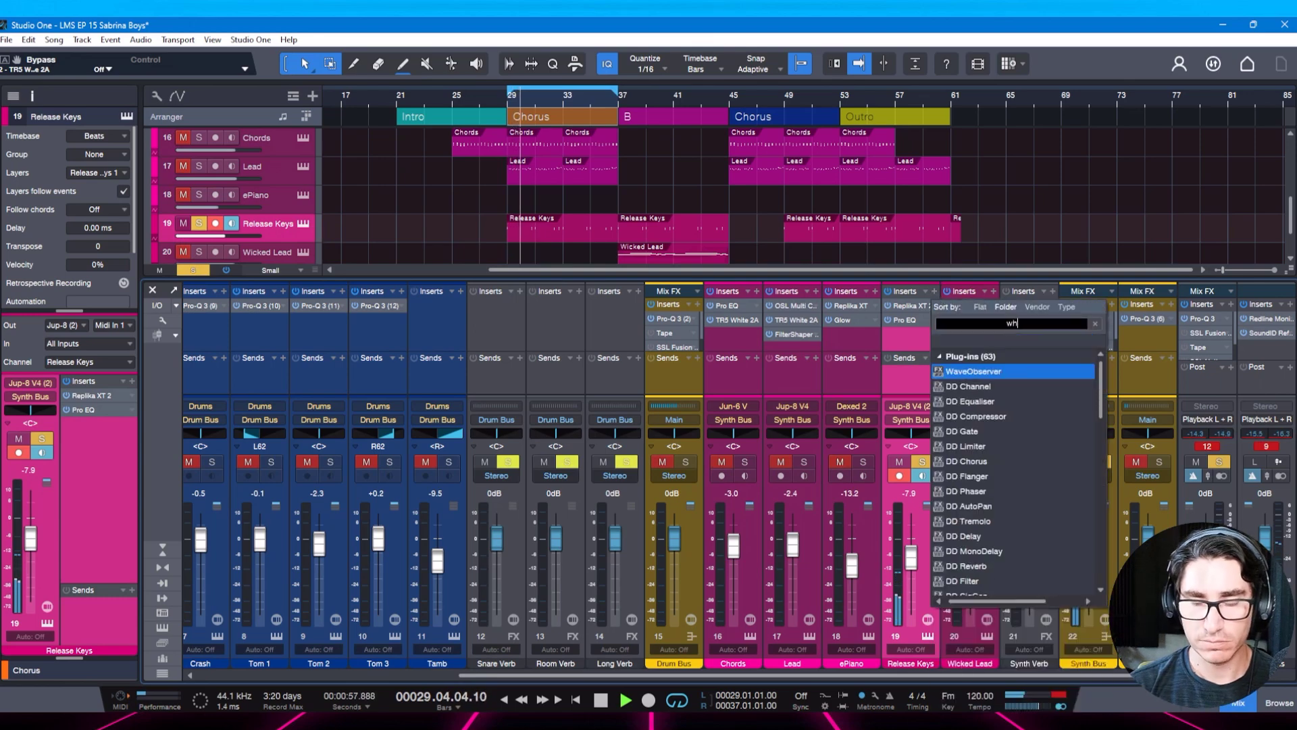
{"action": "left_click", "coordinate": [936, 293]}
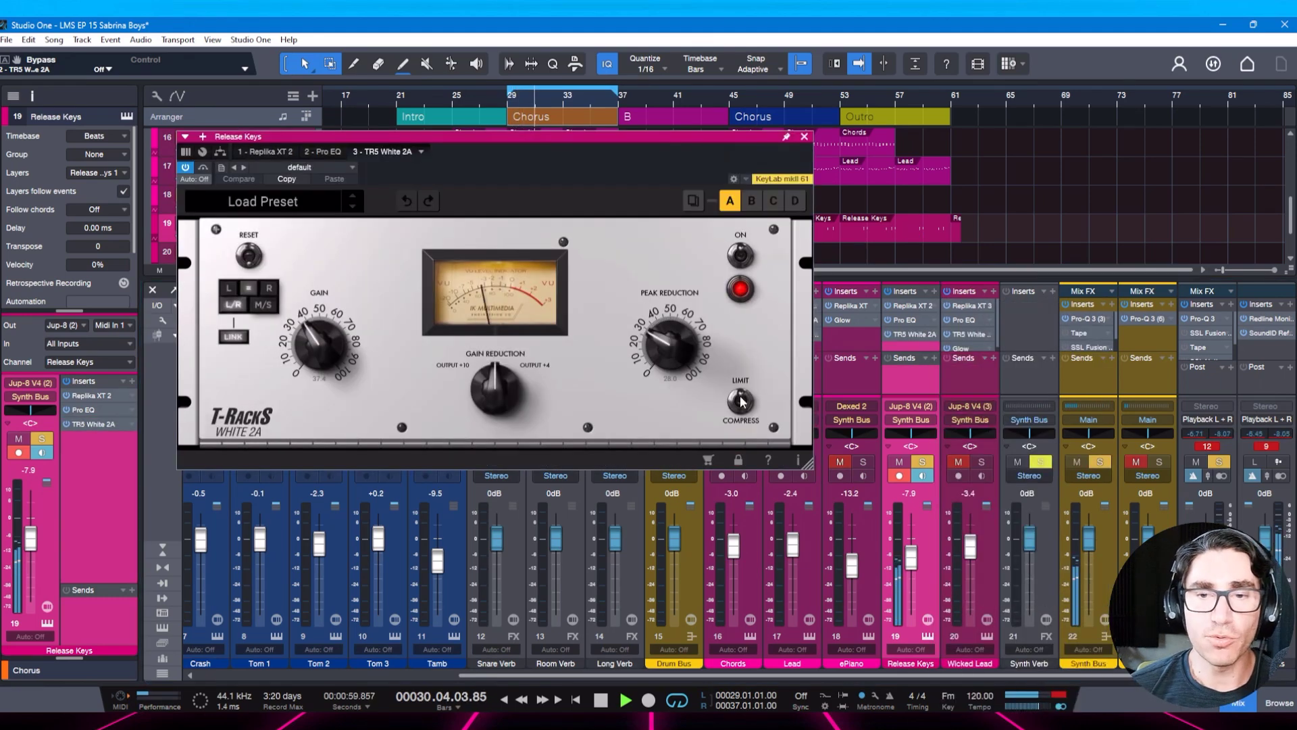
Switch the Release Keys White 2A to Compress mode and set its Peak Reduction to about 36.
{"action": "left_click", "coordinate": [739, 404]}
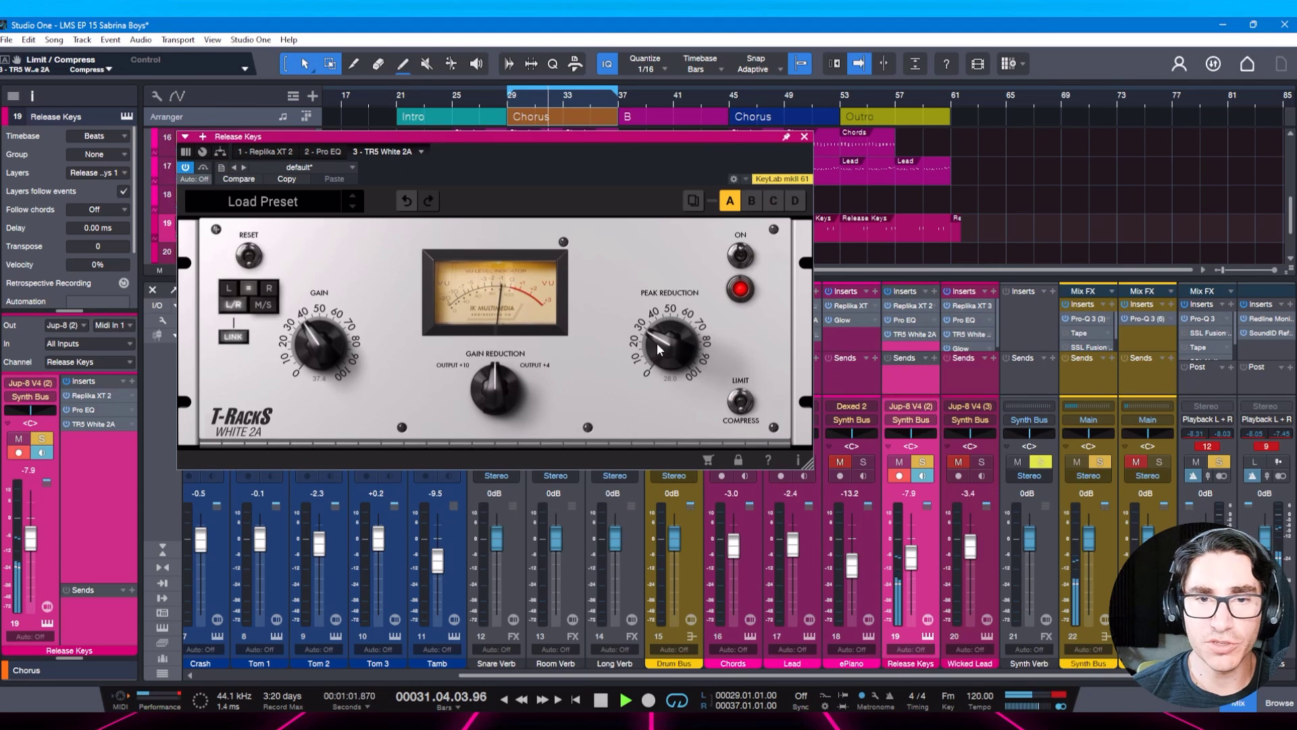
{"action": "left_click_drag", "start_coordinate": [657, 343], "coordinate": [662, 334]}
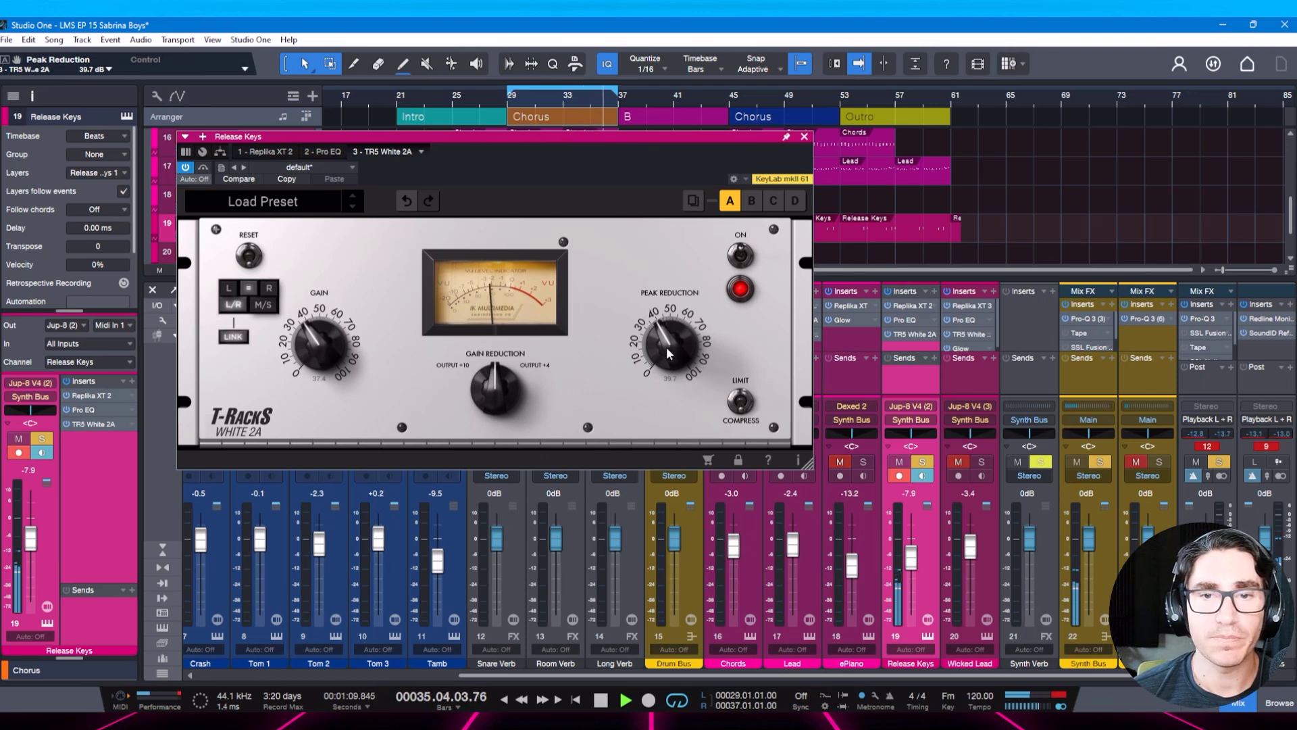
{"action": "left_click_drag", "start_coordinate": [666, 347], "coordinate": [666, 351]}
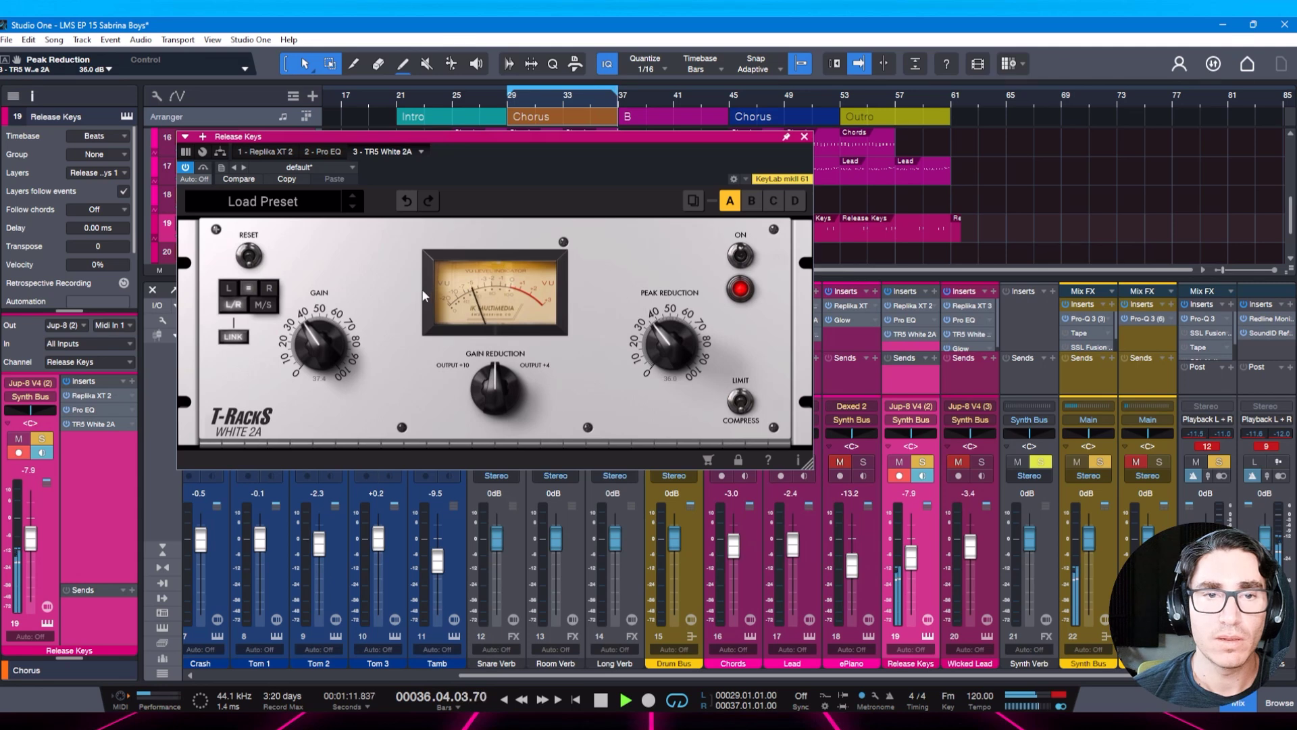
{"action": "left_click_drag", "start_coordinate": [520, 140], "coordinate": [520, 153]}
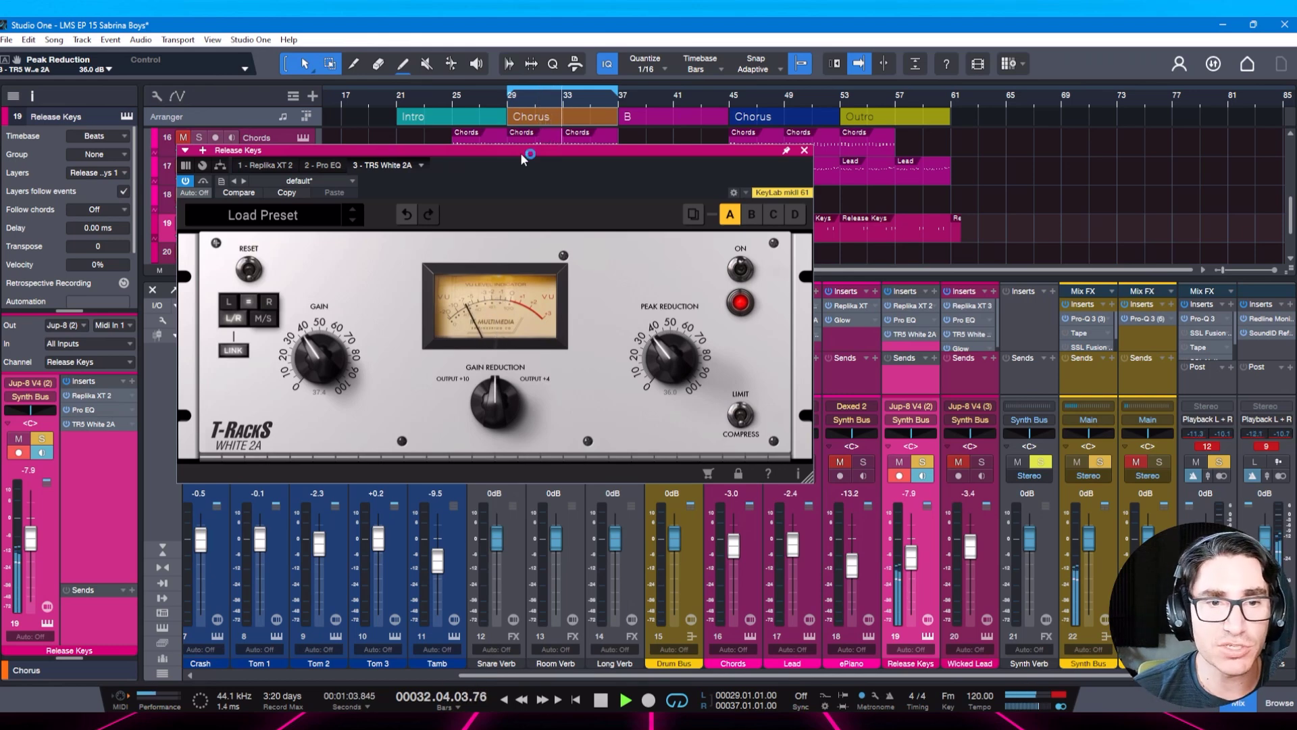
Lower the Release Keys White 2A Gain to about 34 while comparing with bypass, turn the solo off and save the song.
{"action": "left_click", "coordinate": [203, 181]}
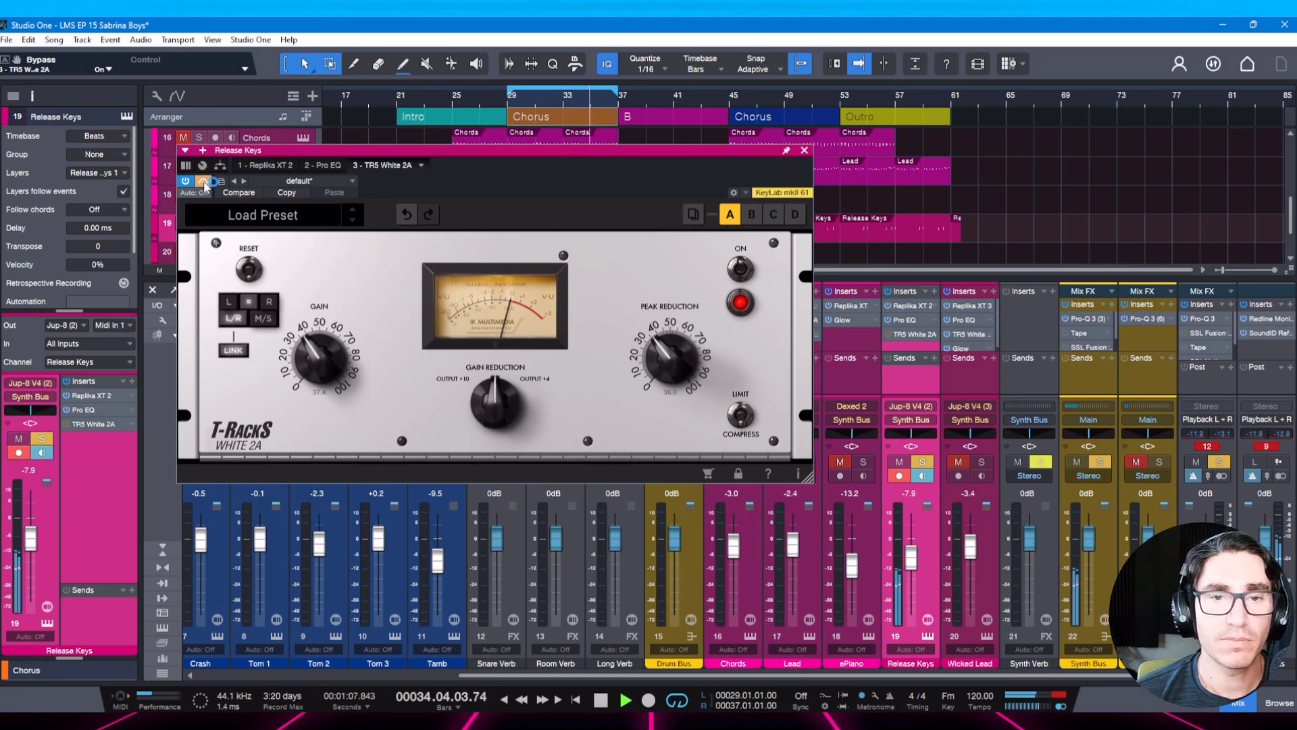
{"action": "left_click", "coordinate": [203, 181]}
{"action": "left_click_drag", "start_coordinate": [308, 354], "coordinate": [304, 350]}
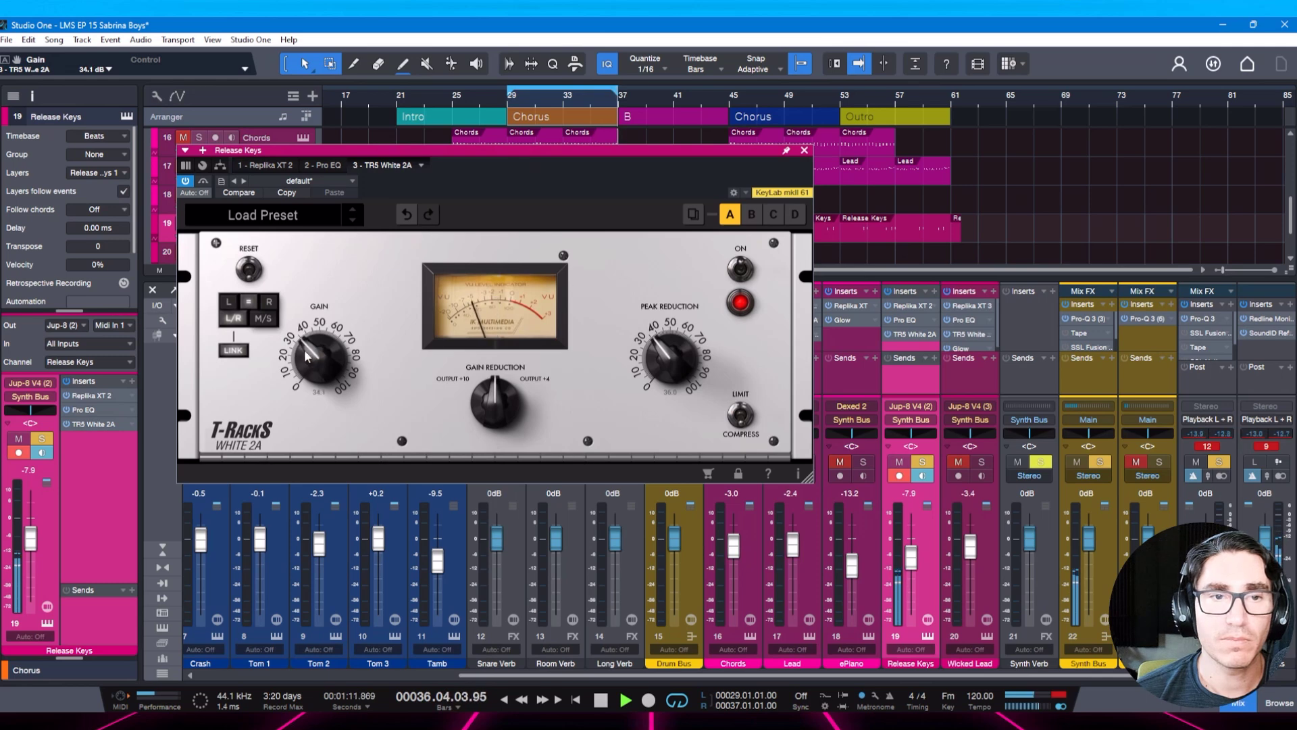
{"action": "left_click", "coordinate": [204, 181]}
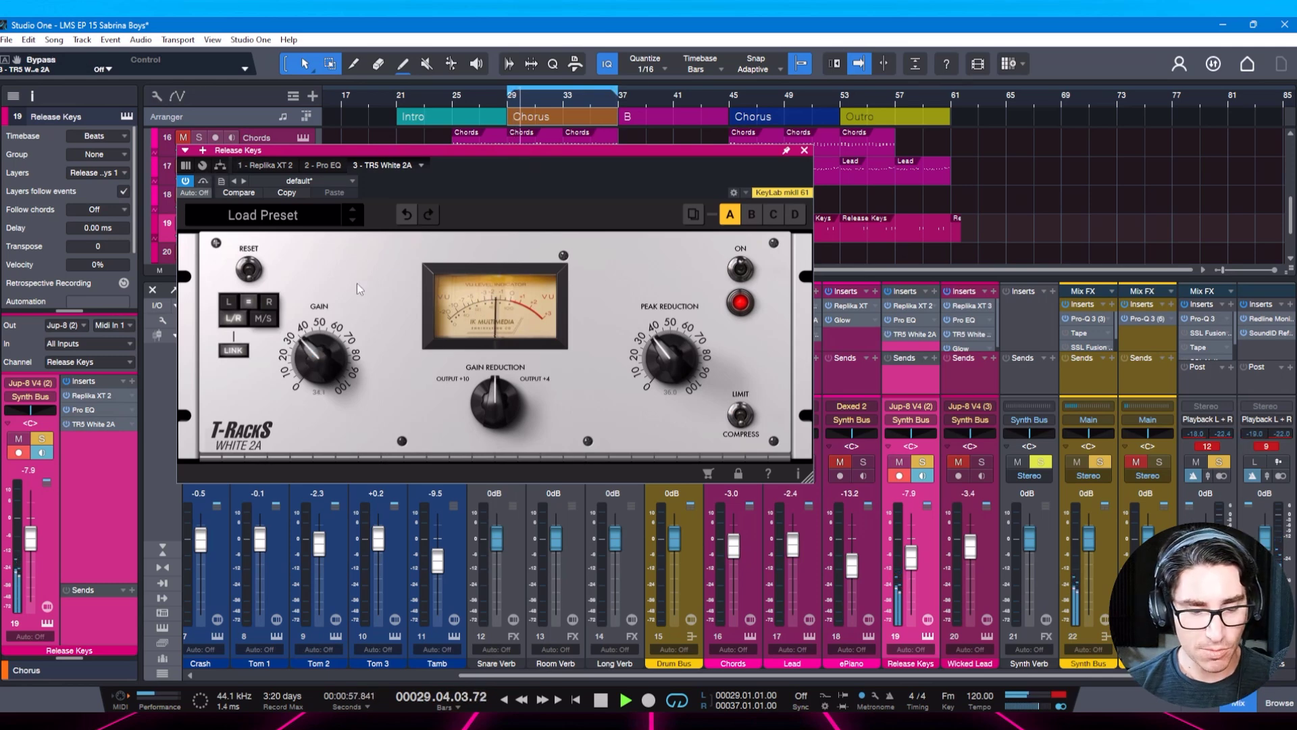
{"action": "key", "text": "ctrl+s"}
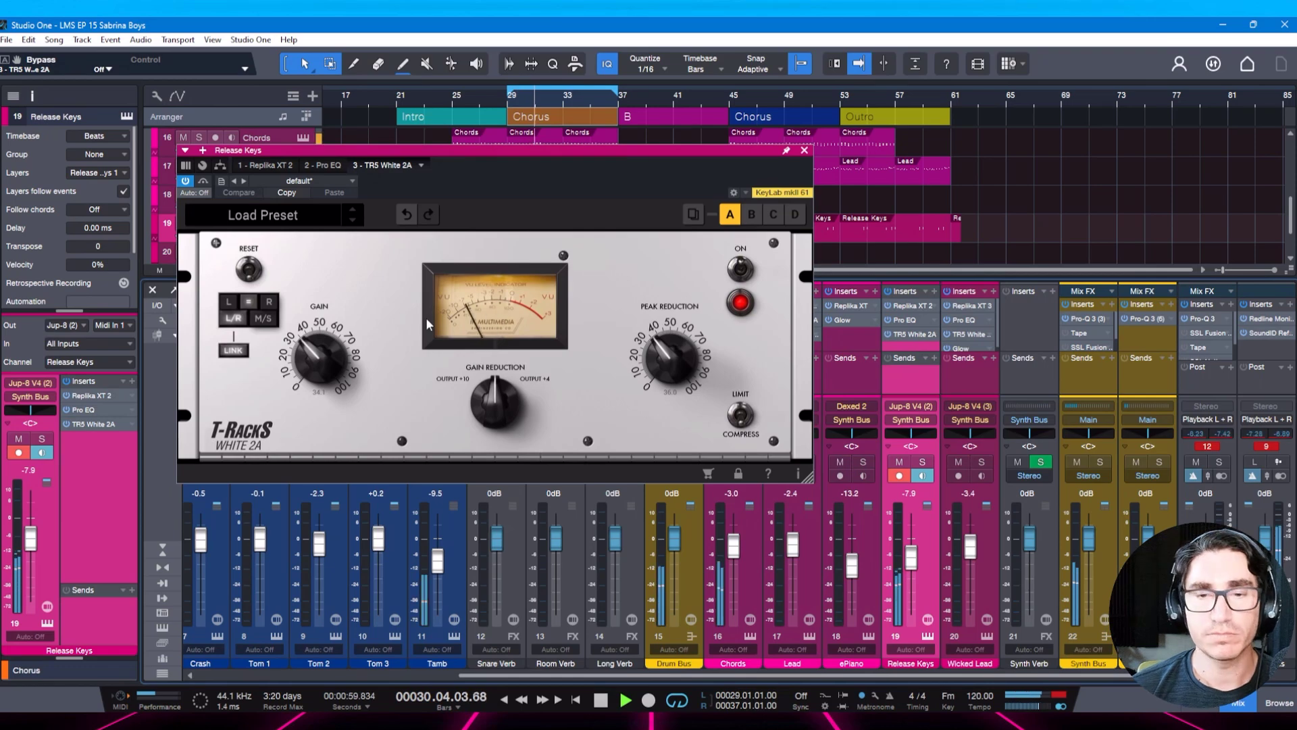
{"action": "key", "text": "Escape"}
{"action": "key", "text": "ctrl+s"}
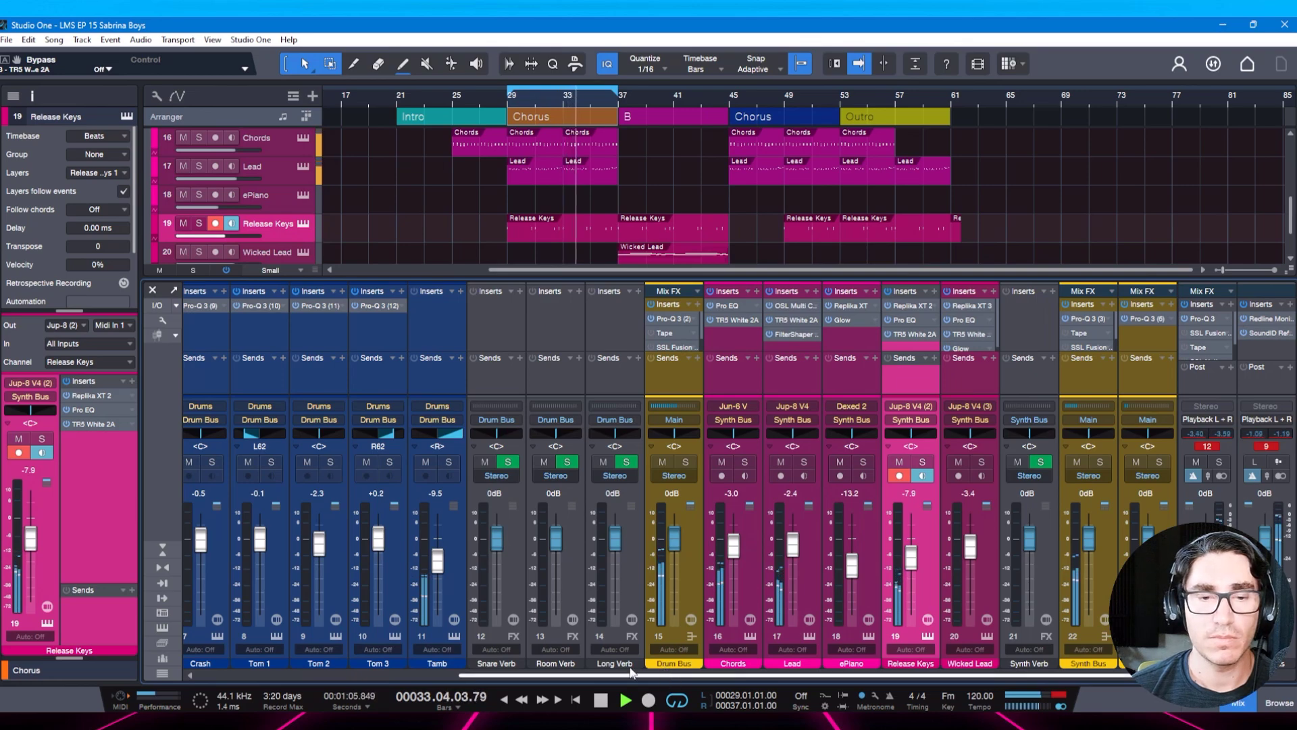
Raise the Release Keys fader to -6.6 dB and the Chords fader to -1.9 dB, and save the song.
{"action": "mouse_move", "coordinate": [672, 679]}
{"action": "left_mouse_down"}
{"action": "mouse_move", "coordinate": [464, 673]}
{"action": "mouse_move", "coordinate": [679, 683]}
{"action": "left_mouse_up"}
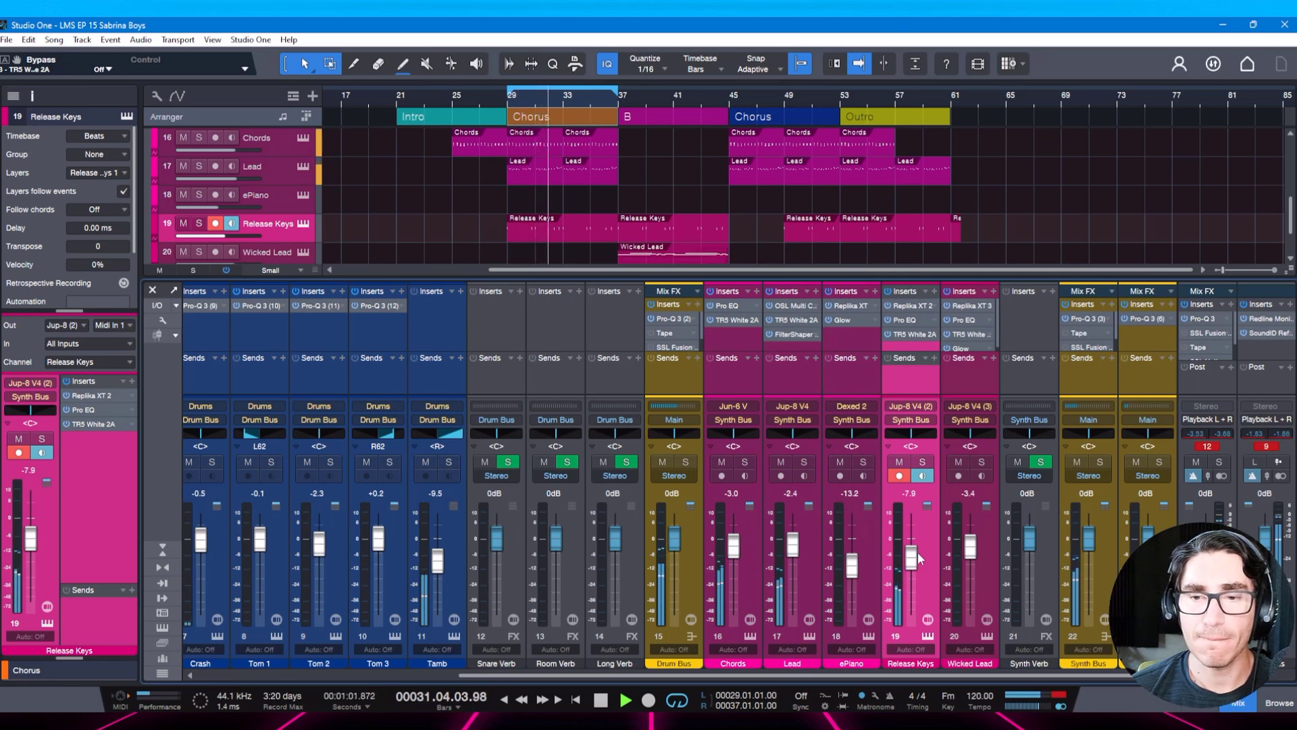
{"action": "left_click_drag", "start_coordinate": [911, 558], "coordinate": [912, 555]}
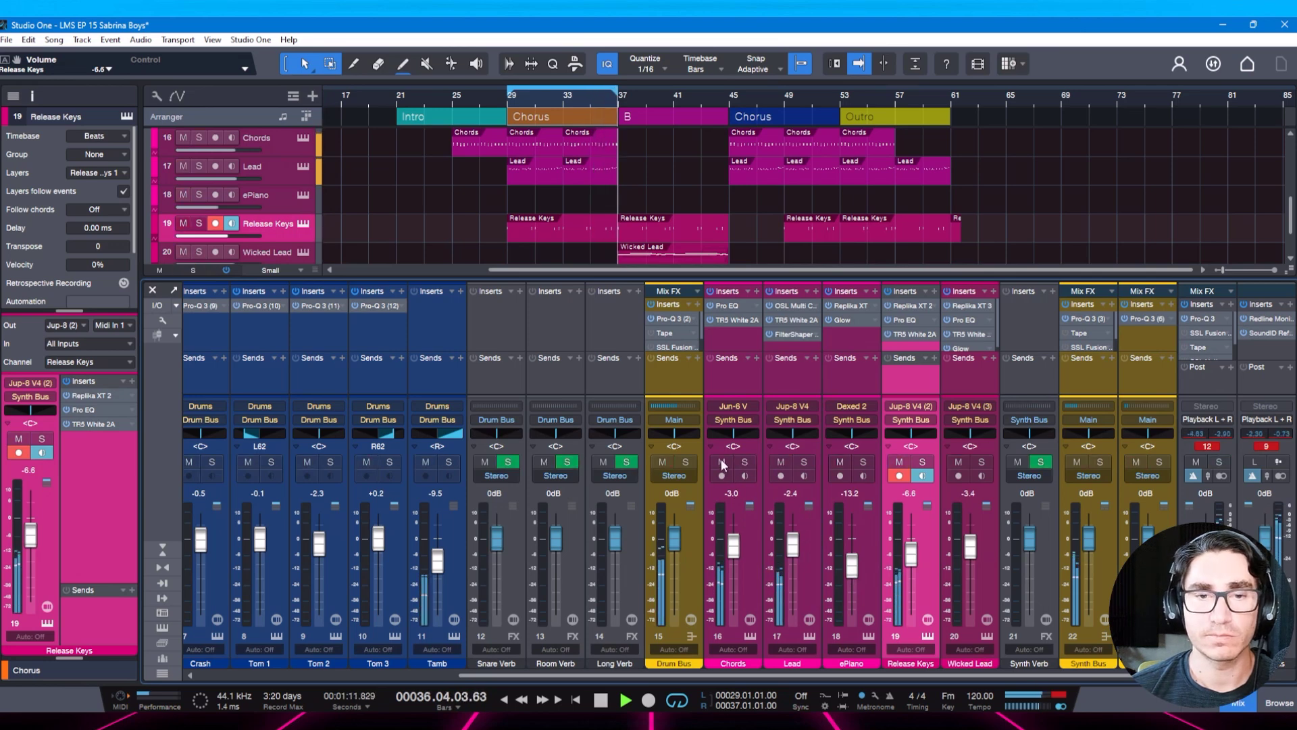
{"action": "left_click_drag", "start_coordinate": [734, 558], "coordinate": [735, 554]}
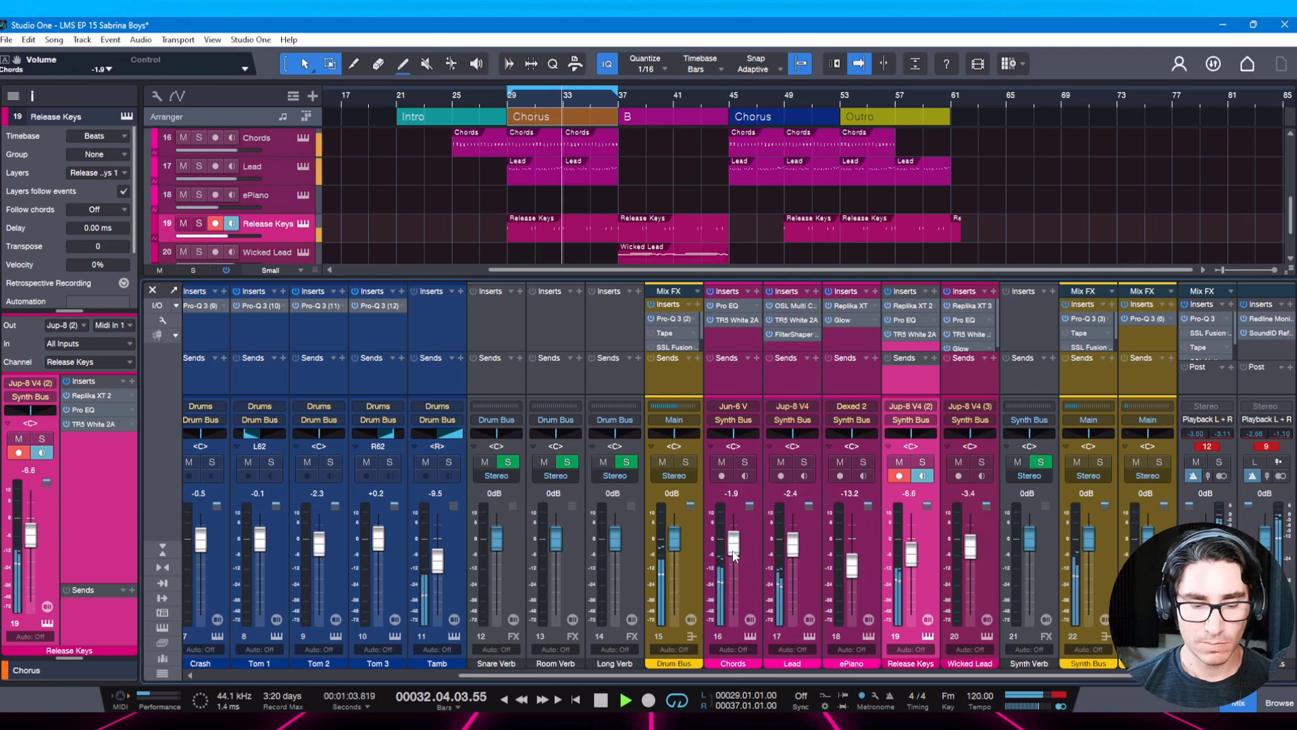
{"action": "key", "text": "ctrl+s"}
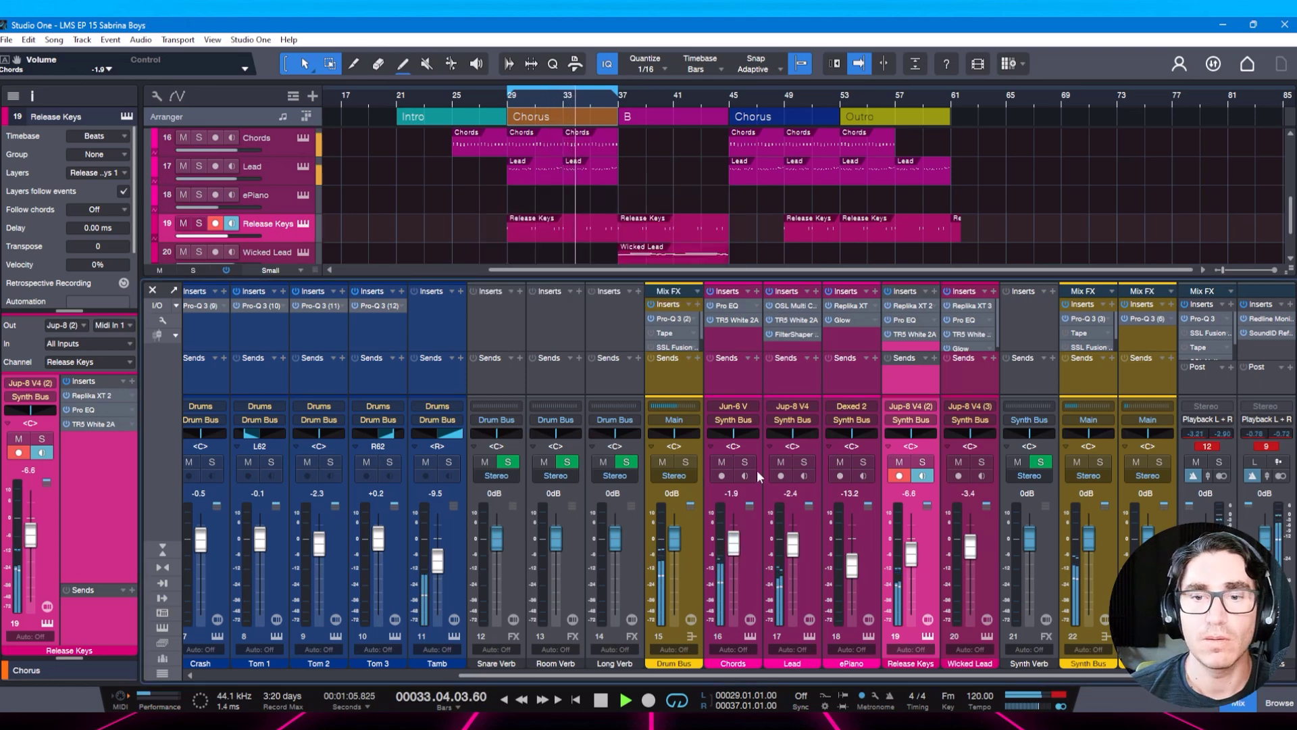
Compare the Chorus with Chords muted and unmuted, audition the Lead soloed, restore the full mix and stop playback.
{"action": "left_click", "coordinate": [724, 463]}
{"action": "left_click", "coordinate": [724, 463]}
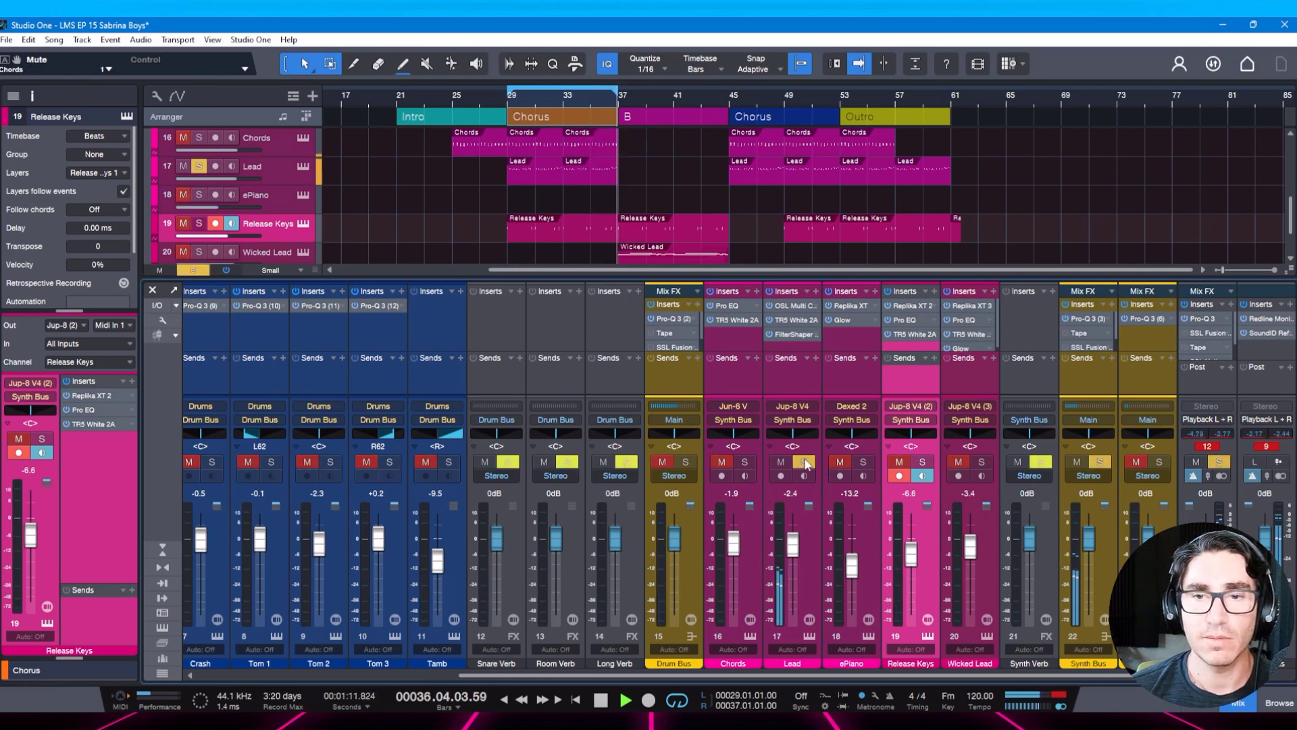
{"action": "key", "text": "ctrl+s"}
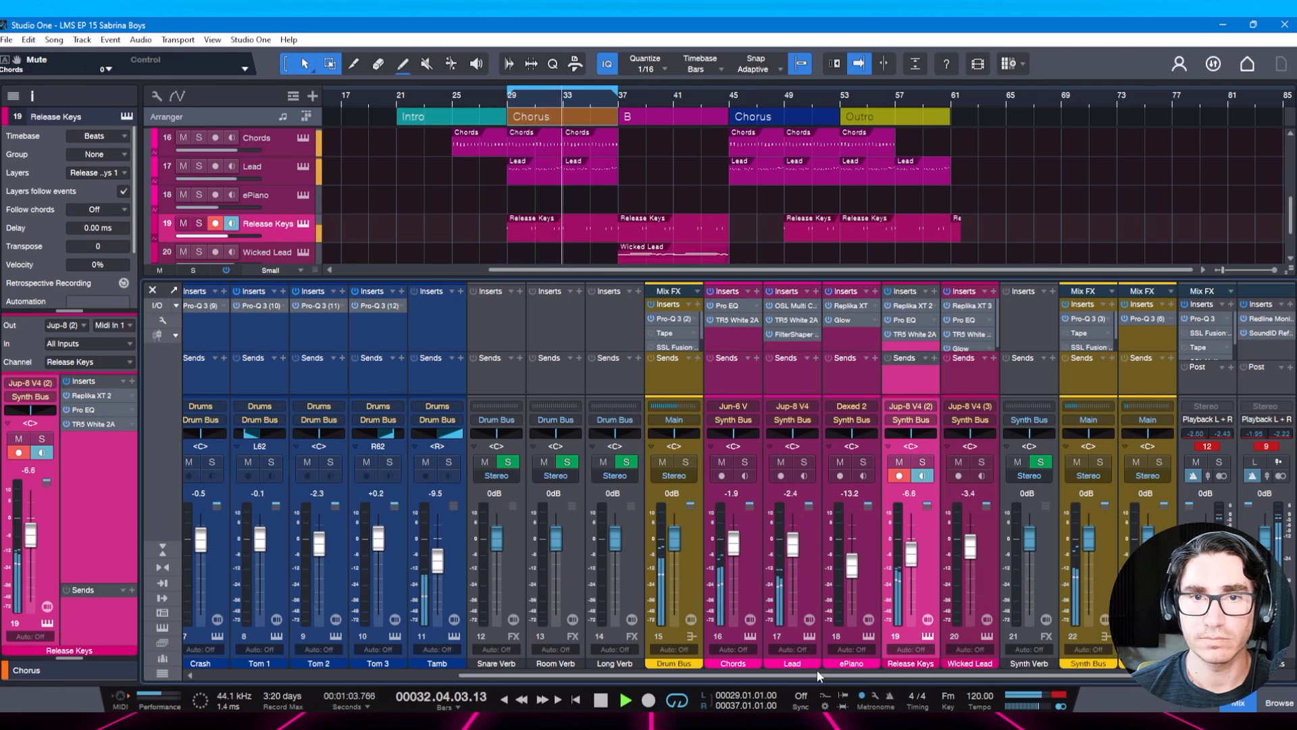
{"action": "key", "text": "space"}
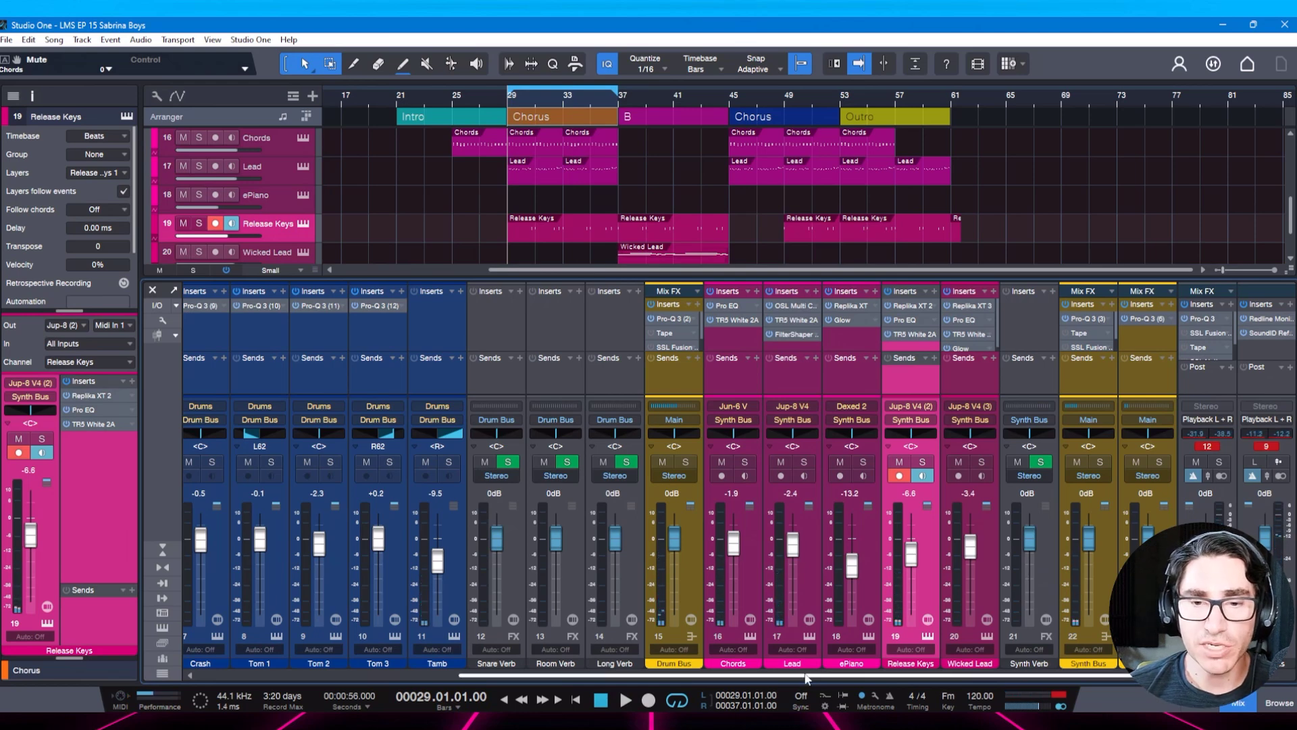
Solo the Drum Bus, play the looped Chorus and open the bus's Pro-Q 3 equalizer.
{"action": "left_click_drag", "start_coordinate": [806, 677], "coordinate": [544, 679]}
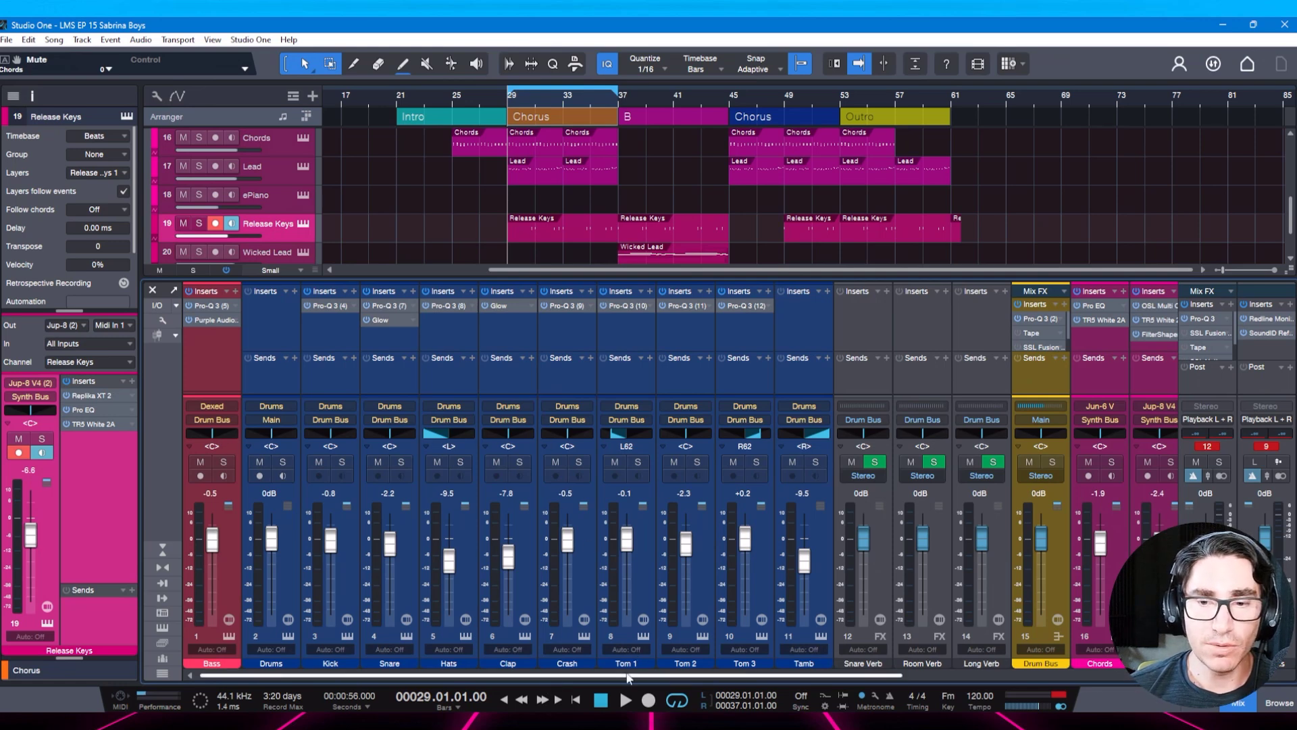
{"action": "left_click_drag", "start_coordinate": [619, 687], "coordinate": [721, 681]}
{"action": "left_click_drag", "start_coordinate": [738, 676], "coordinate": [755, 675]}
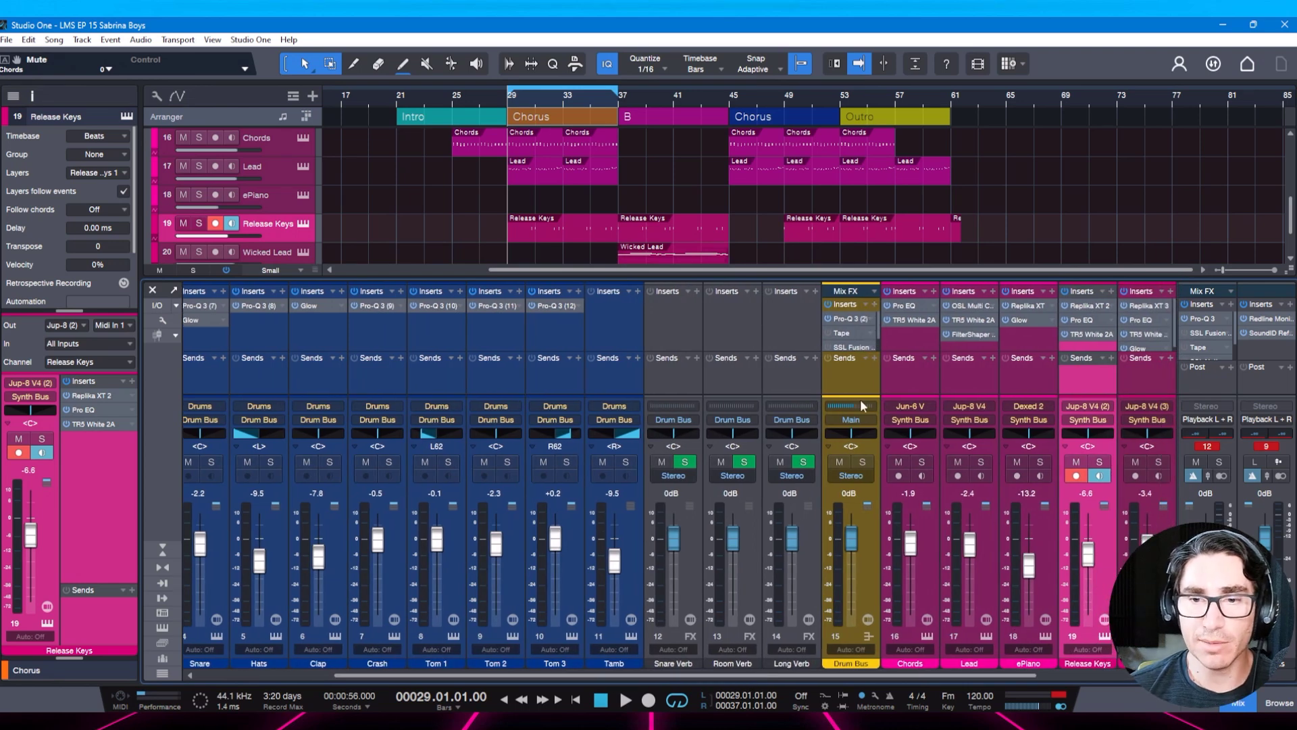
{"action": "left_click", "coordinate": [863, 462]}
{"action": "key", "text": "space"}
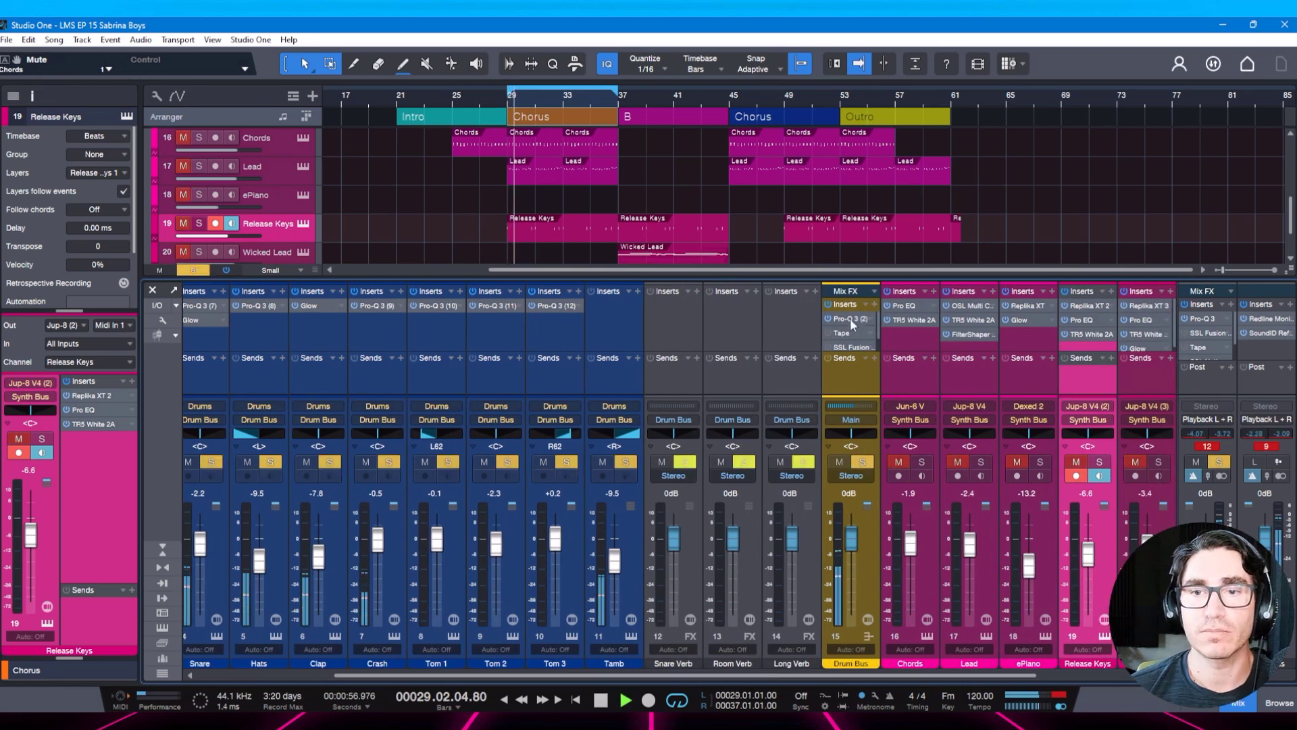
{"action": "left_click", "coordinate": [850, 318]}
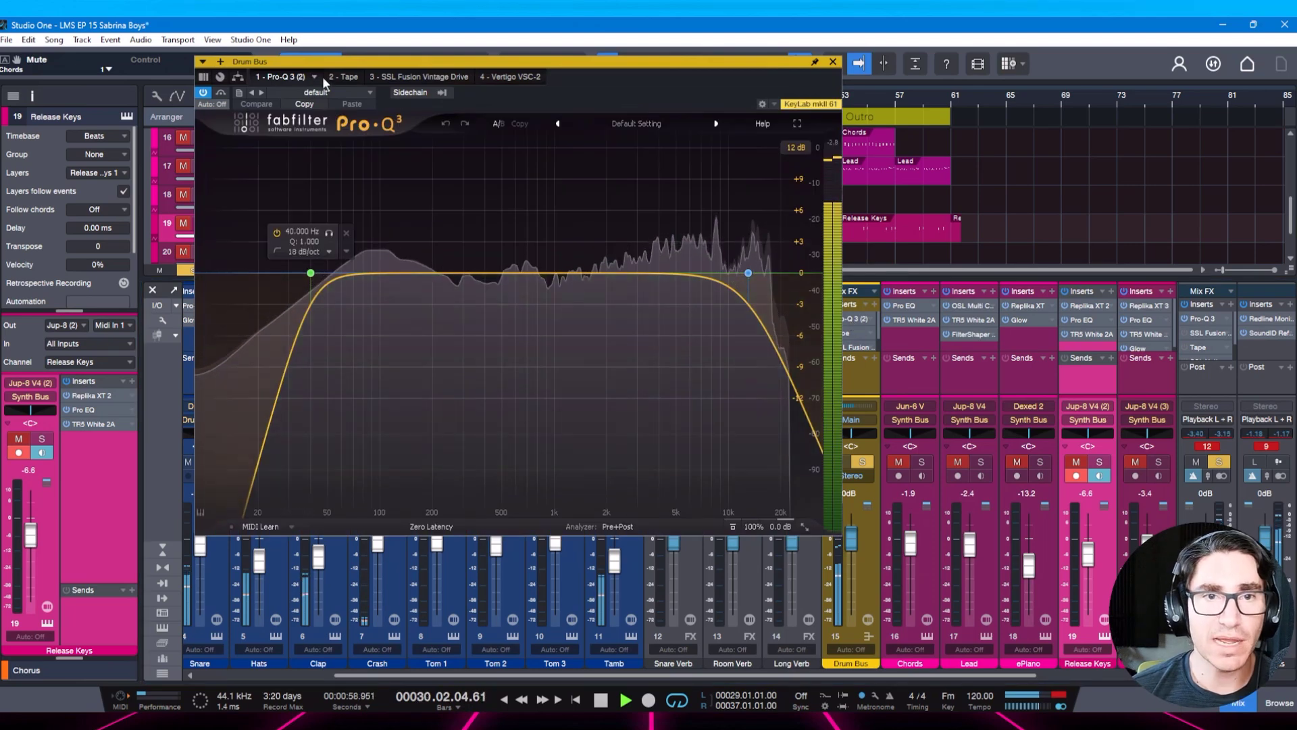
Activate the Tape effect on the Drum Bus and set its color Amount to about 7.5.
{"action": "left_click", "coordinate": [348, 76]}
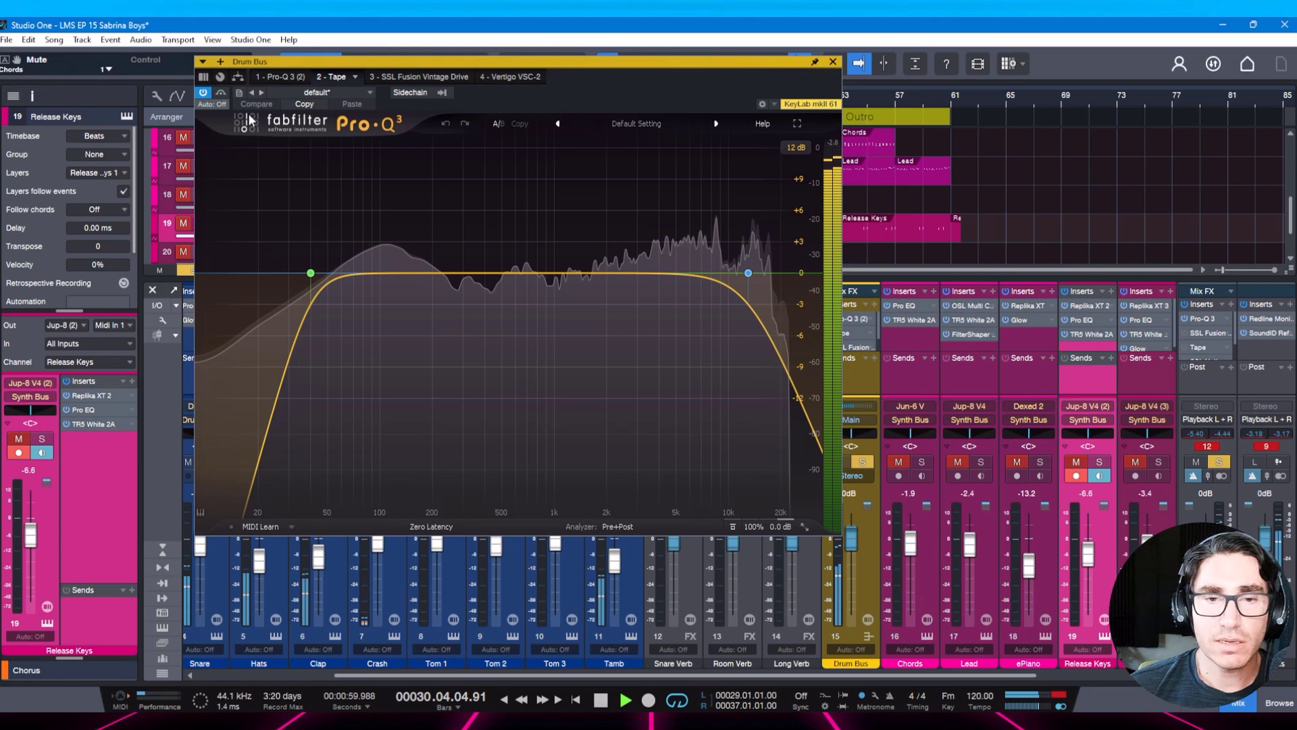
{"action": "left_click", "coordinate": [204, 93]}
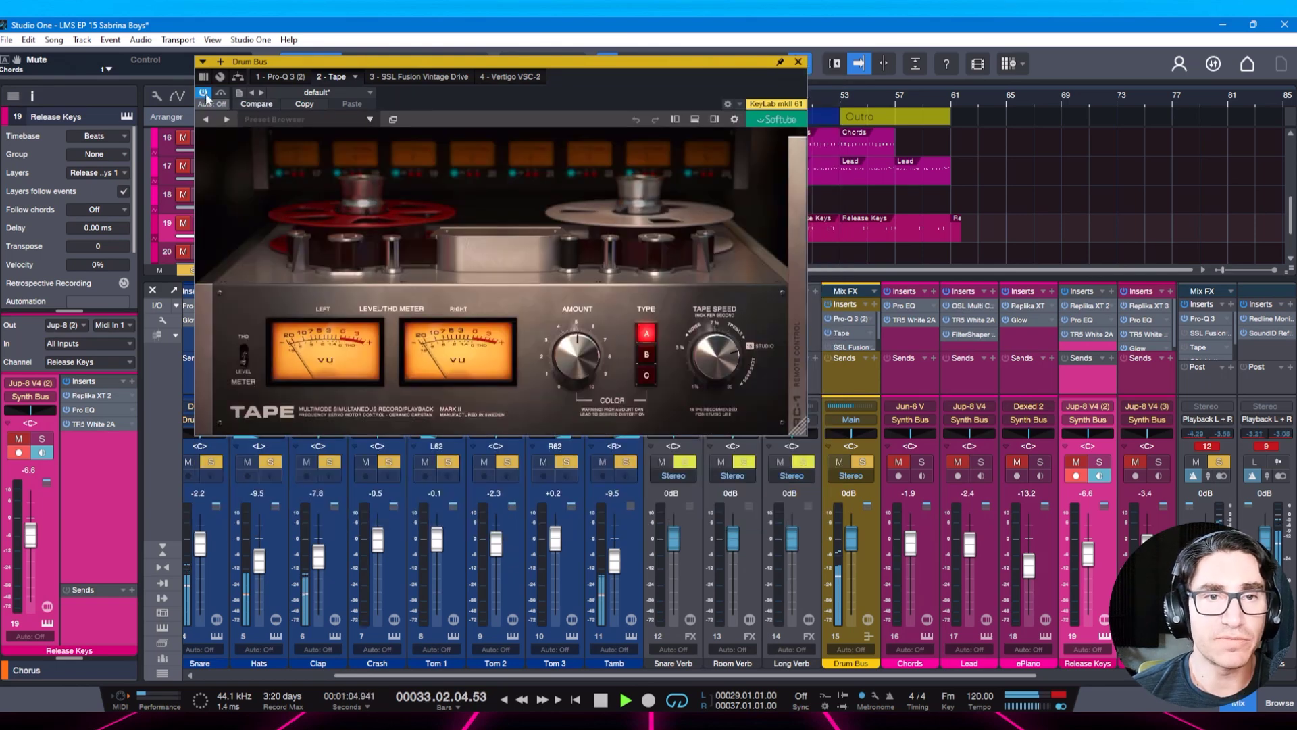
{"action": "left_click_drag", "start_coordinate": [580, 353], "coordinate": [583, 330]}
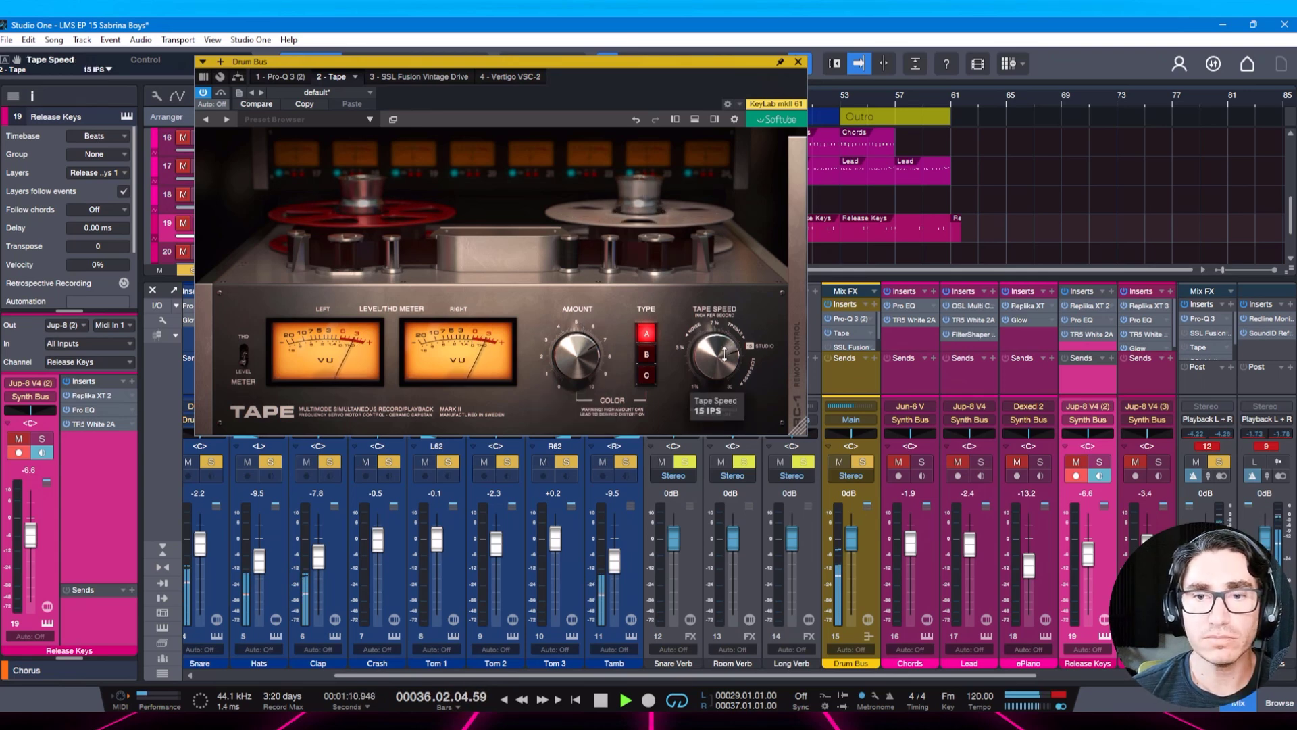
{"action": "left_click_drag", "start_coordinate": [575, 348], "coordinate": [575, 341]}
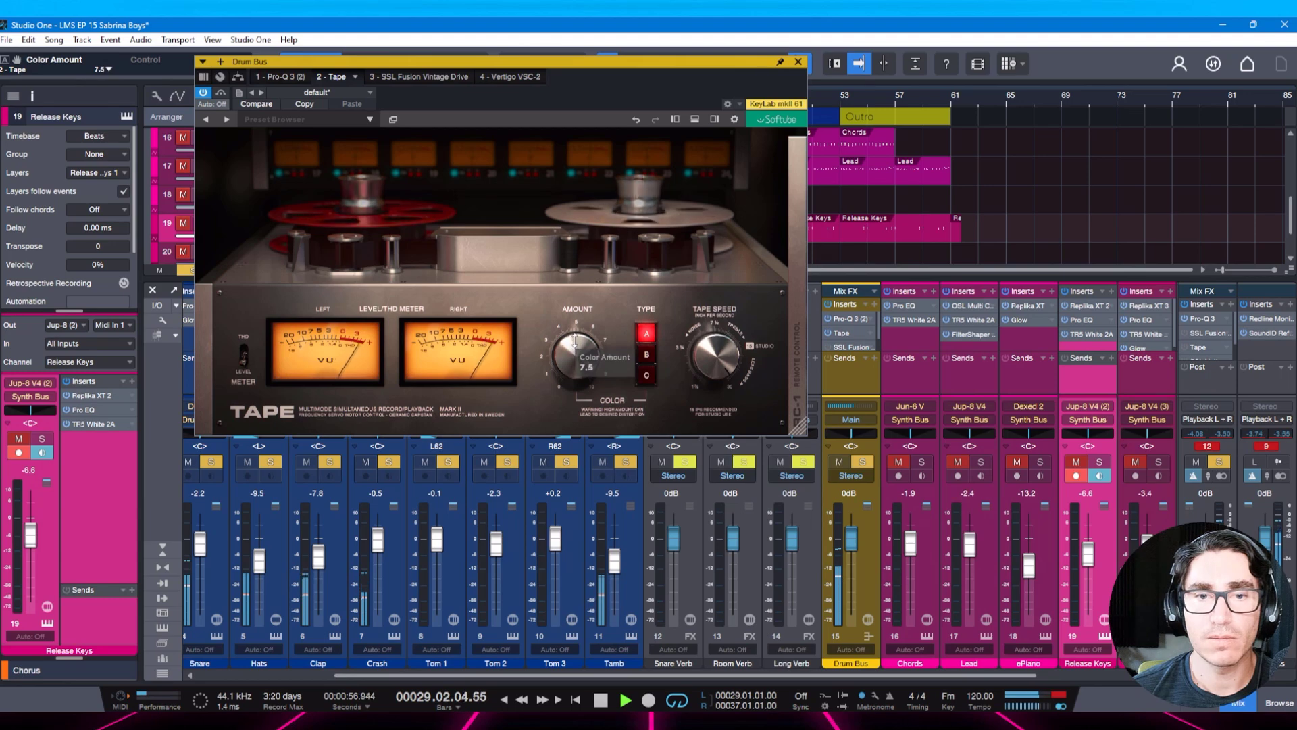
Reveal Tape's RC-1 remote control section and set the Crosstalk to about 61%.
{"action": "left_click", "coordinate": [798, 399]}
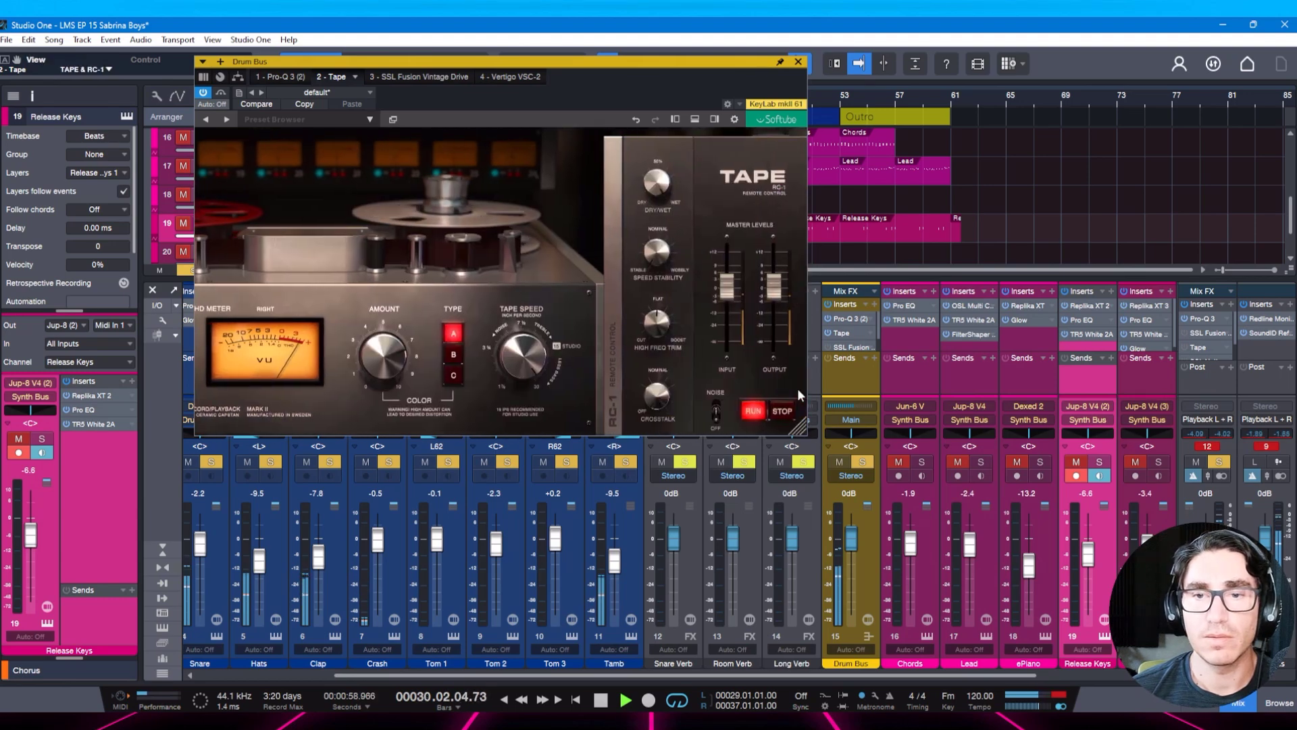
{"action": "mouse_move", "coordinate": [638, 313]}
{"action": "left_click_drag", "start_coordinate": [638, 313], "coordinate": [638, 307]}
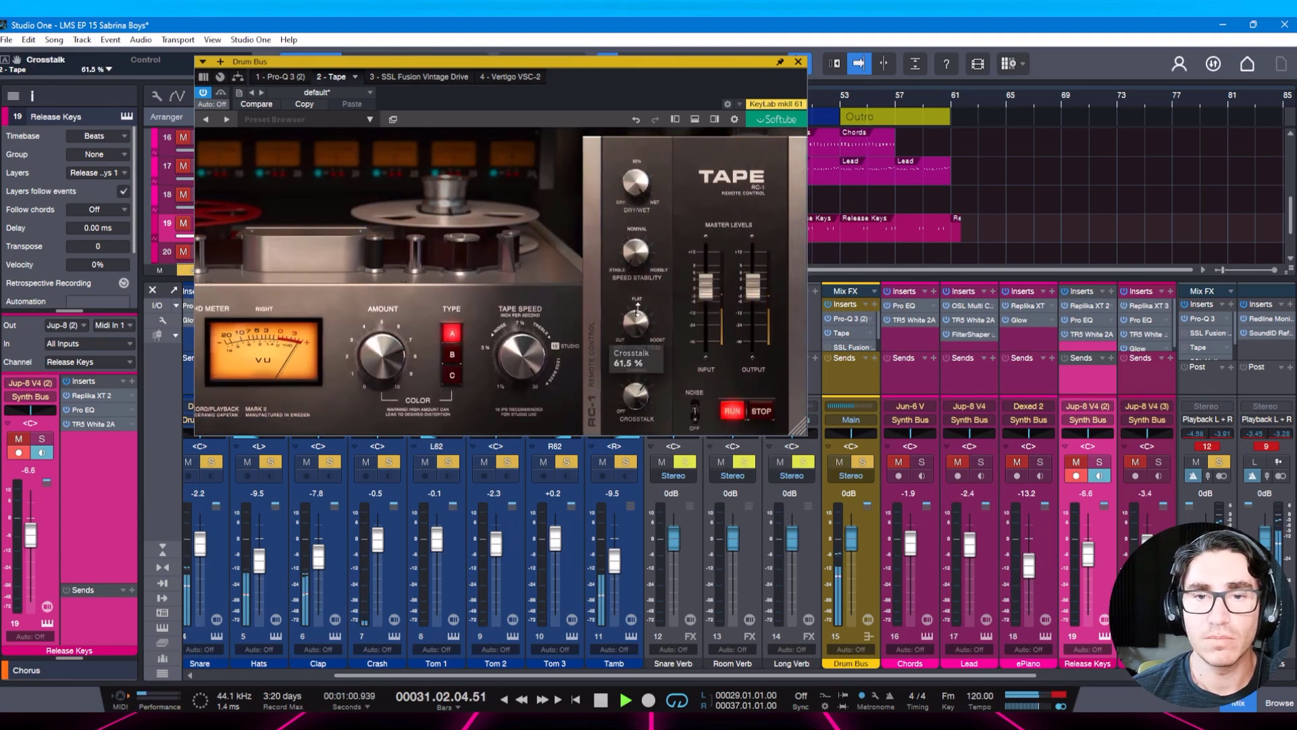
Activate the SSL Fusion Vintage Drive effect on the Drum Bus.
{"action": "left_click", "coordinate": [420, 77]}
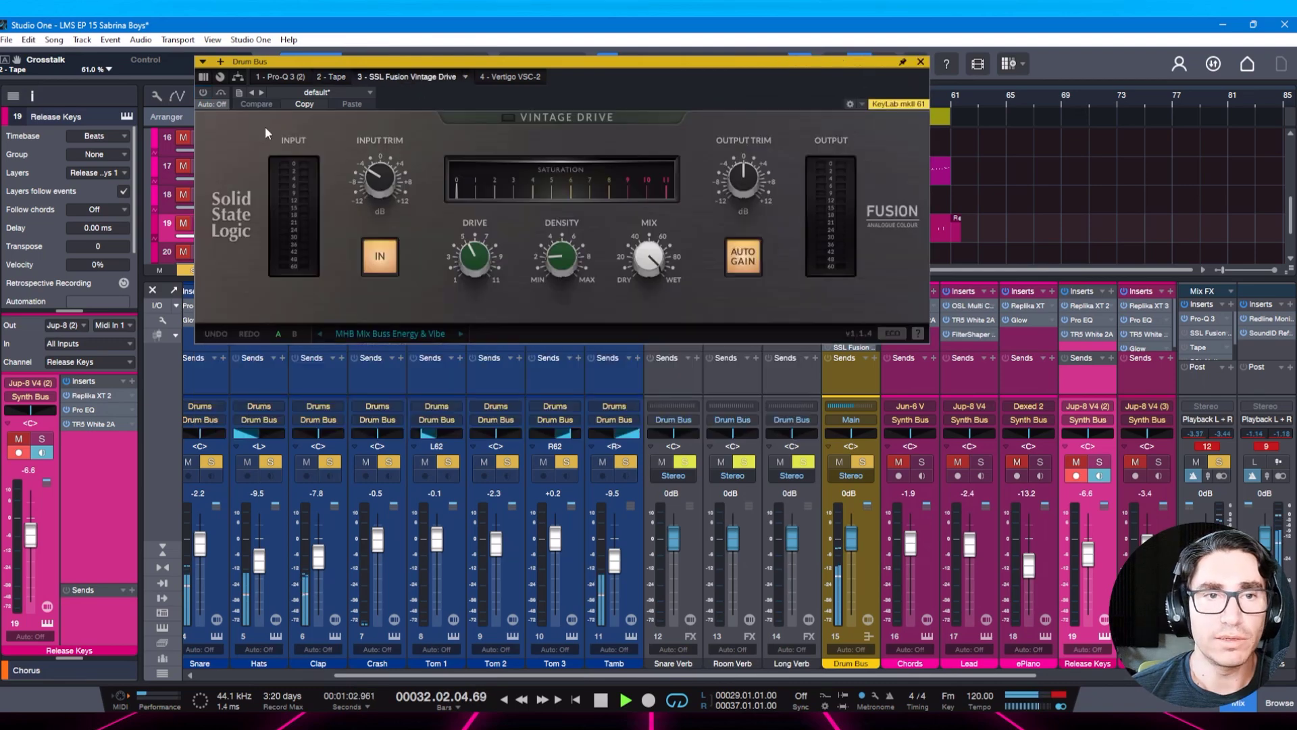
{"action": "left_click", "coordinate": [203, 93]}
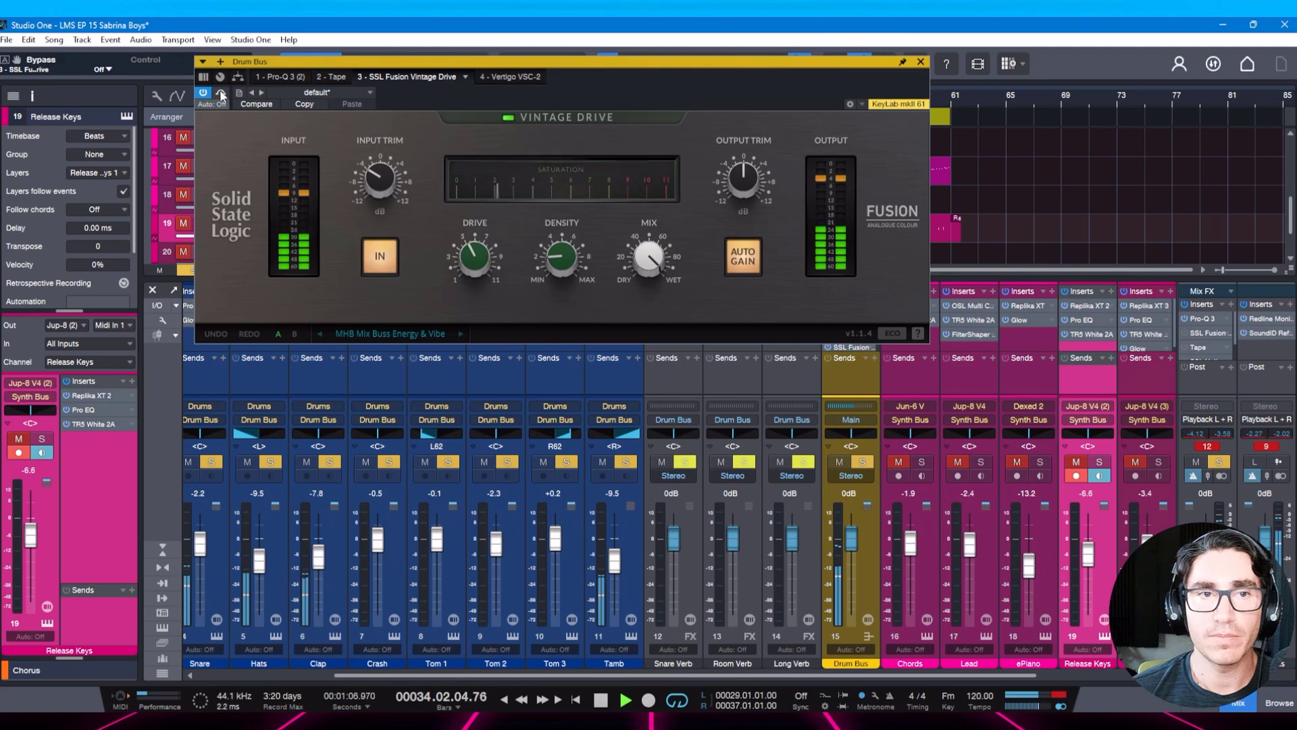
Turn off Vintage Drive's Auto Gain on the Drum Bus and set its Density to 6.2 and Drive to 7.2.
{"action": "left_click", "coordinate": [736, 260]}
{"action": "left_click_drag", "start_coordinate": [561, 258], "coordinate": [572, 200]}
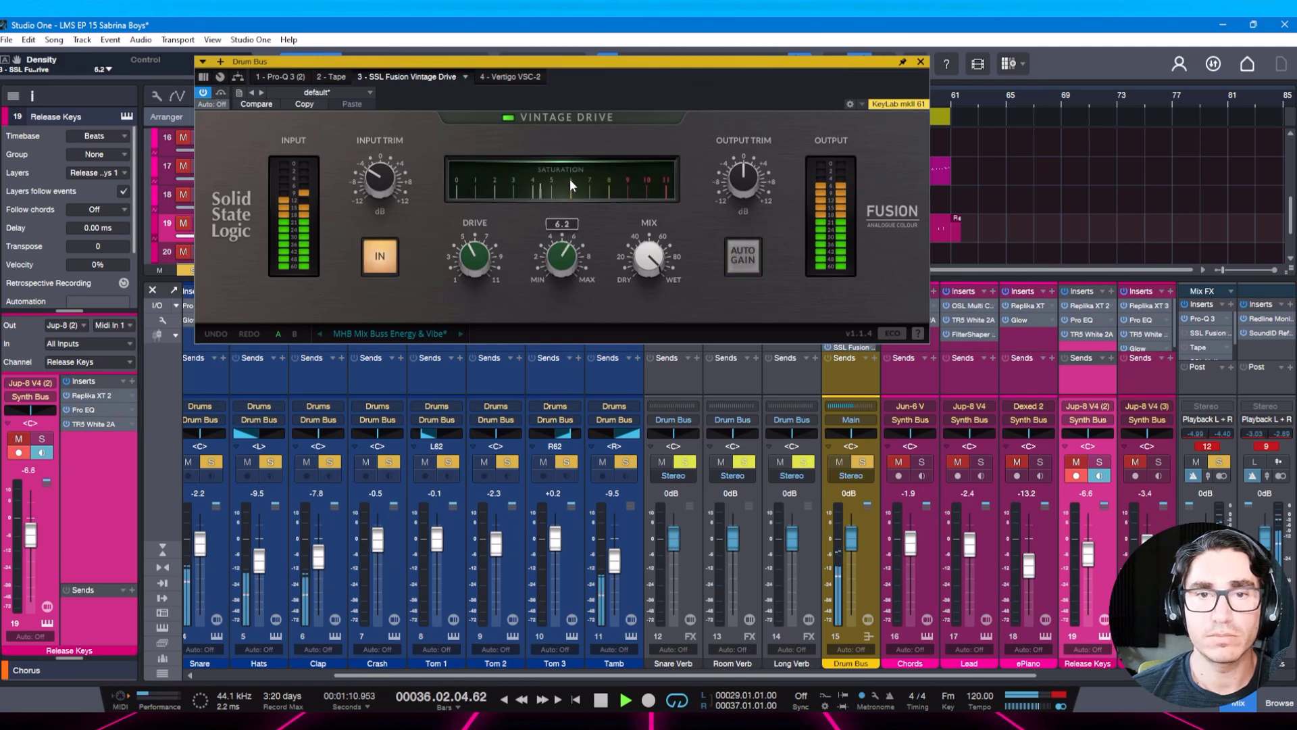
{"action": "left_click_drag", "start_coordinate": [484, 261], "coordinate": [493, 231]}
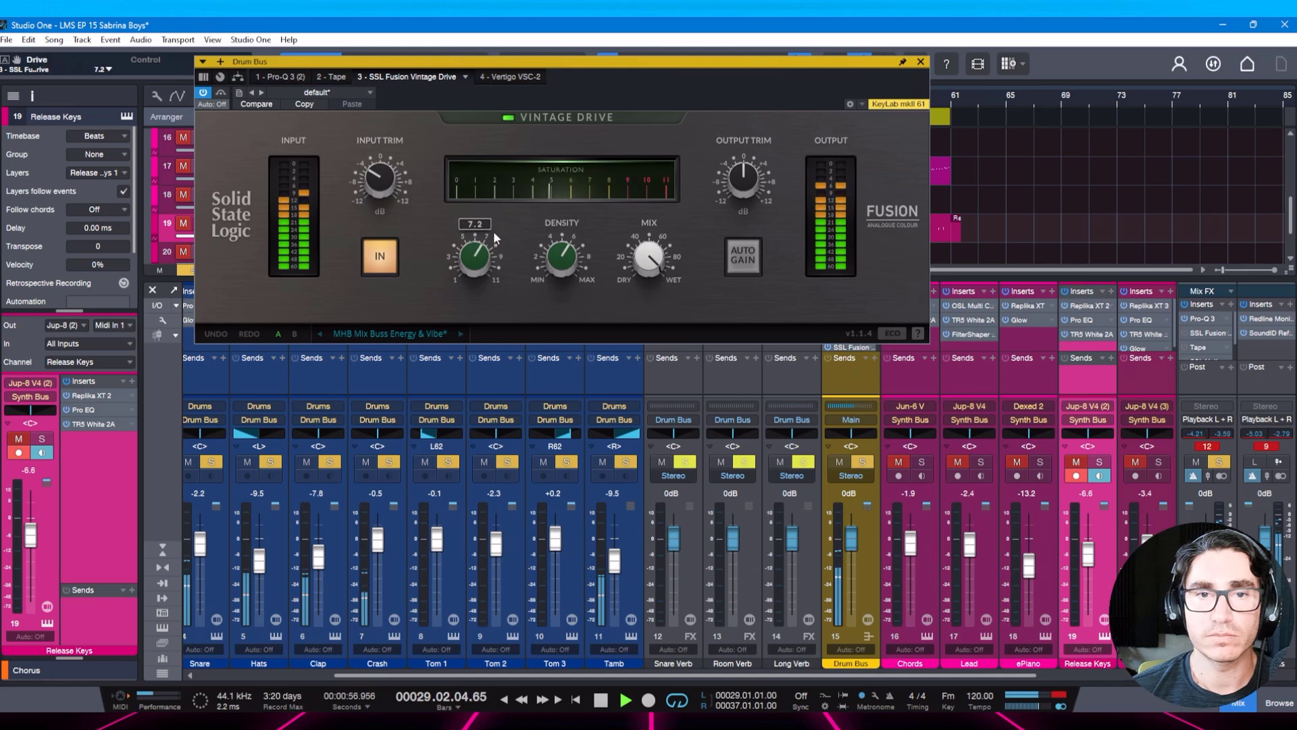
Compare the Drum Bus sound with and without the SSL Fusion Vintage Drive effect.
{"action": "left_click", "coordinate": [220, 92]}
{"action": "left_click", "coordinate": [223, 95]}
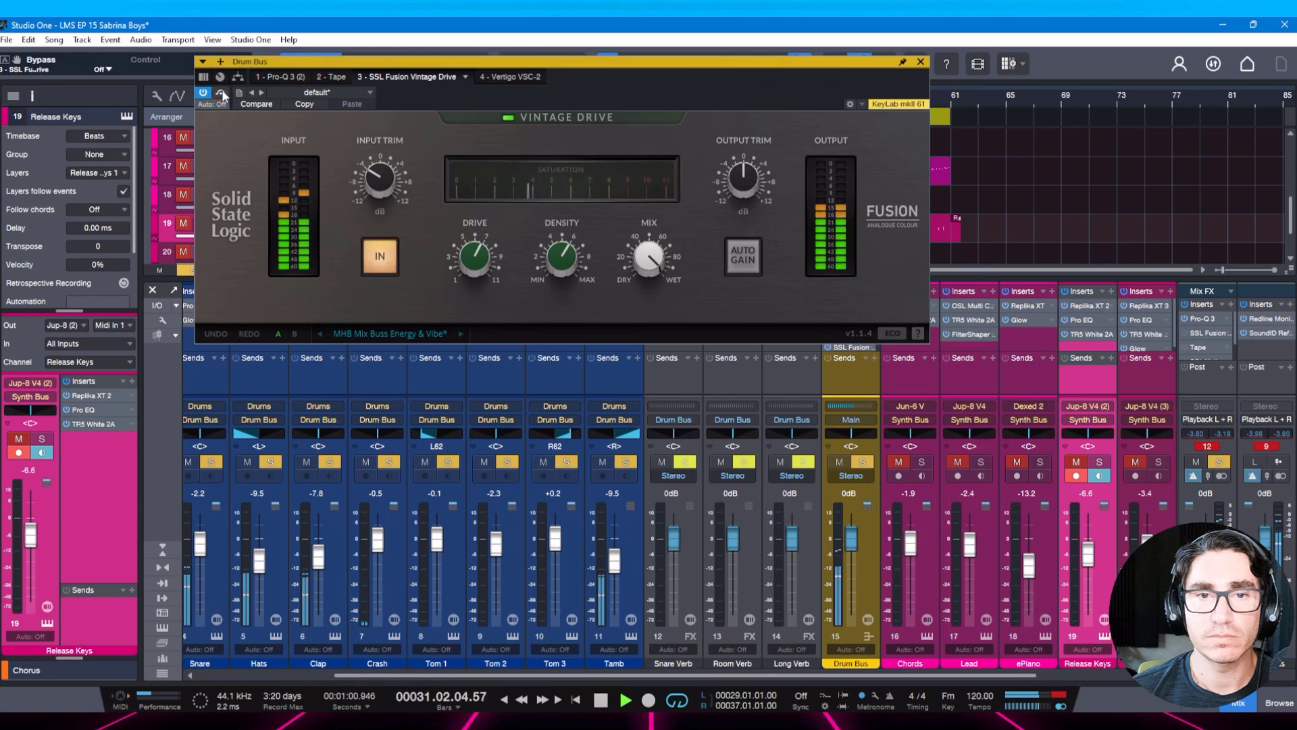
{"action": "left_click", "coordinate": [390, 265]}
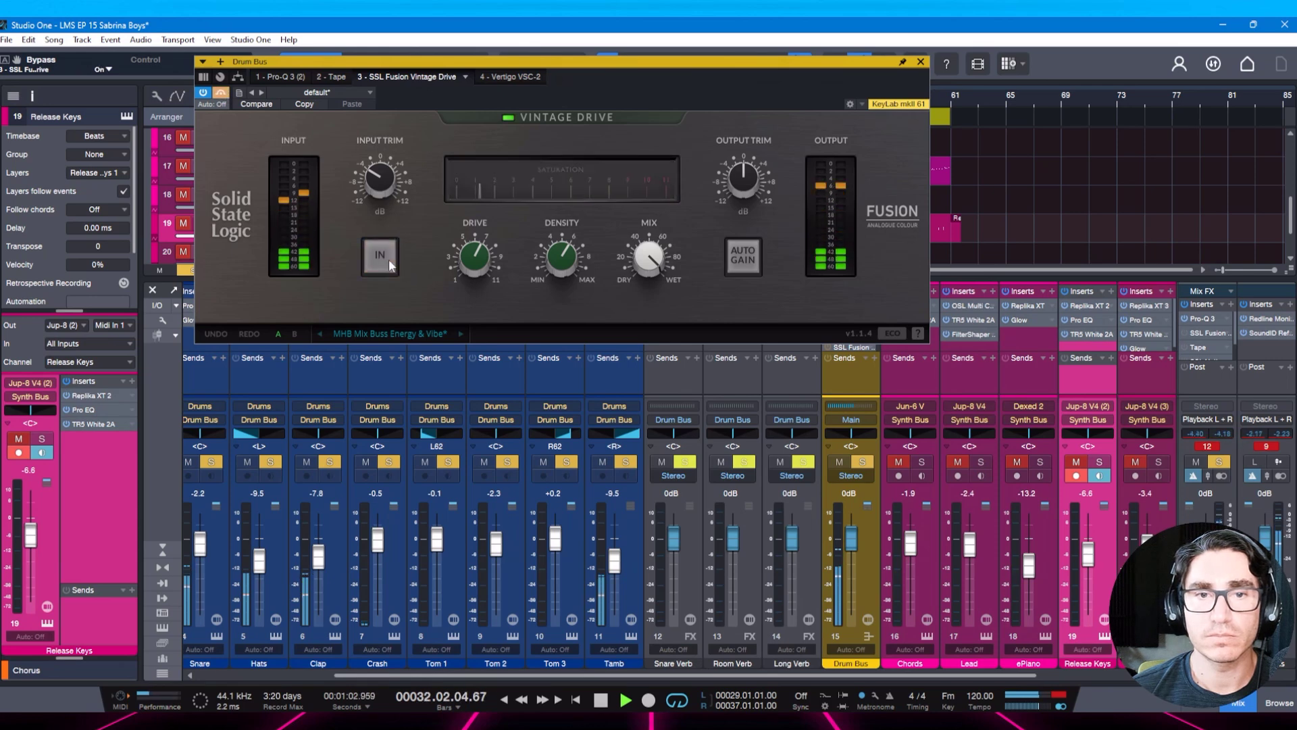
{"action": "left_click", "coordinate": [380, 257]}
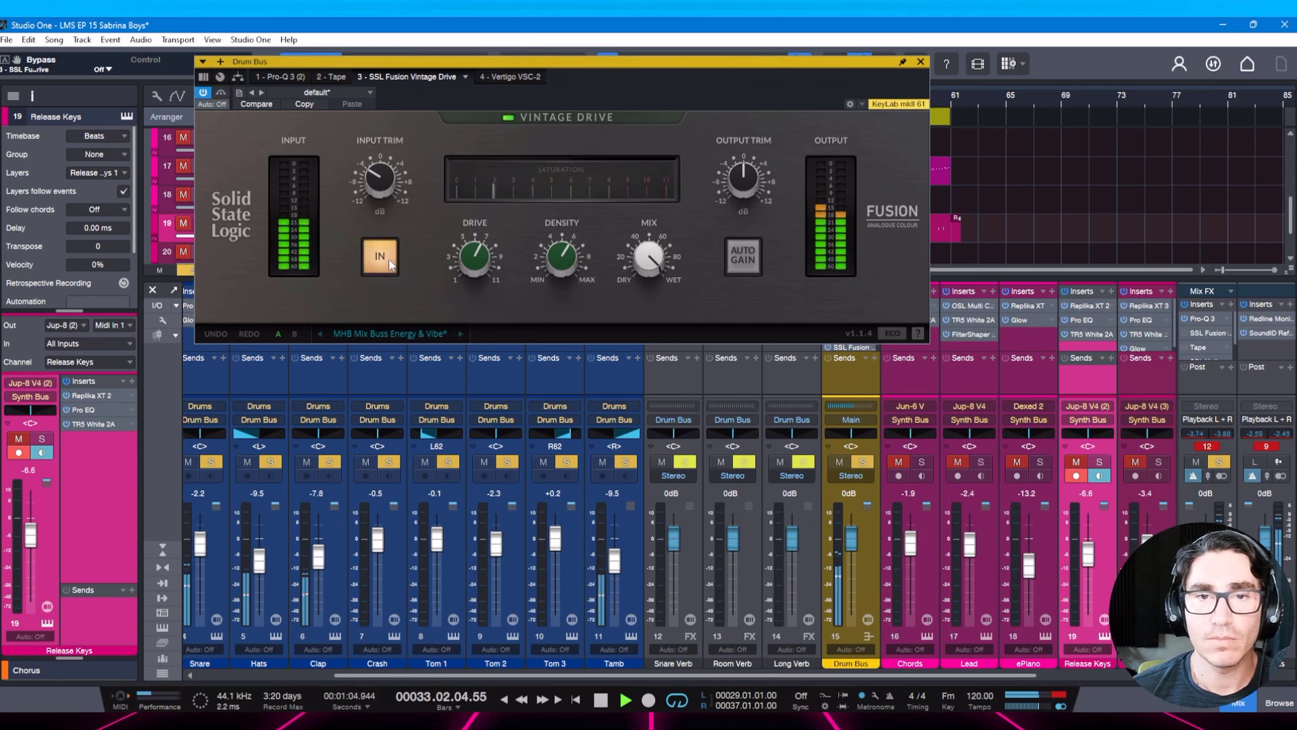
{"action": "mouse_move", "coordinate": [743, 175]}
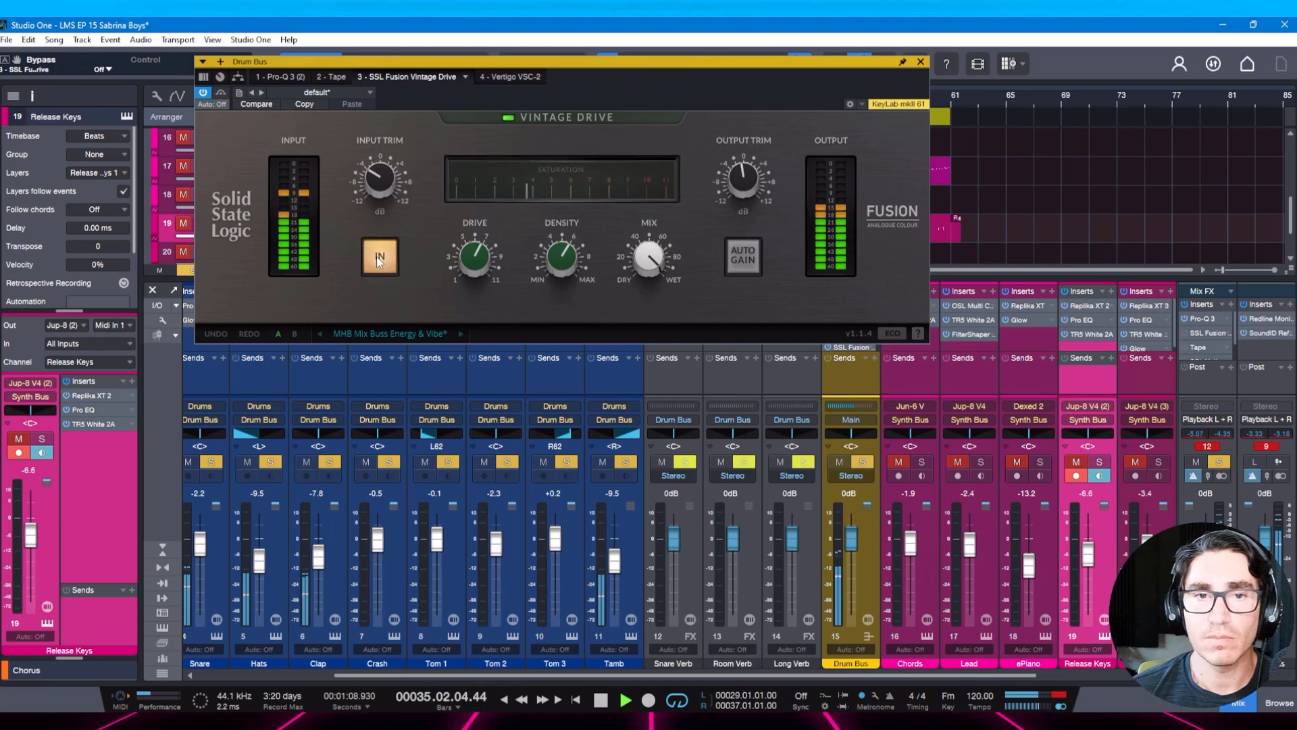
Open the Drum Bus's Vertigo VSC-2 compressor, start playback and set its channel A Threshold to about -15 dB.
{"action": "left_click", "coordinate": [510, 77]}
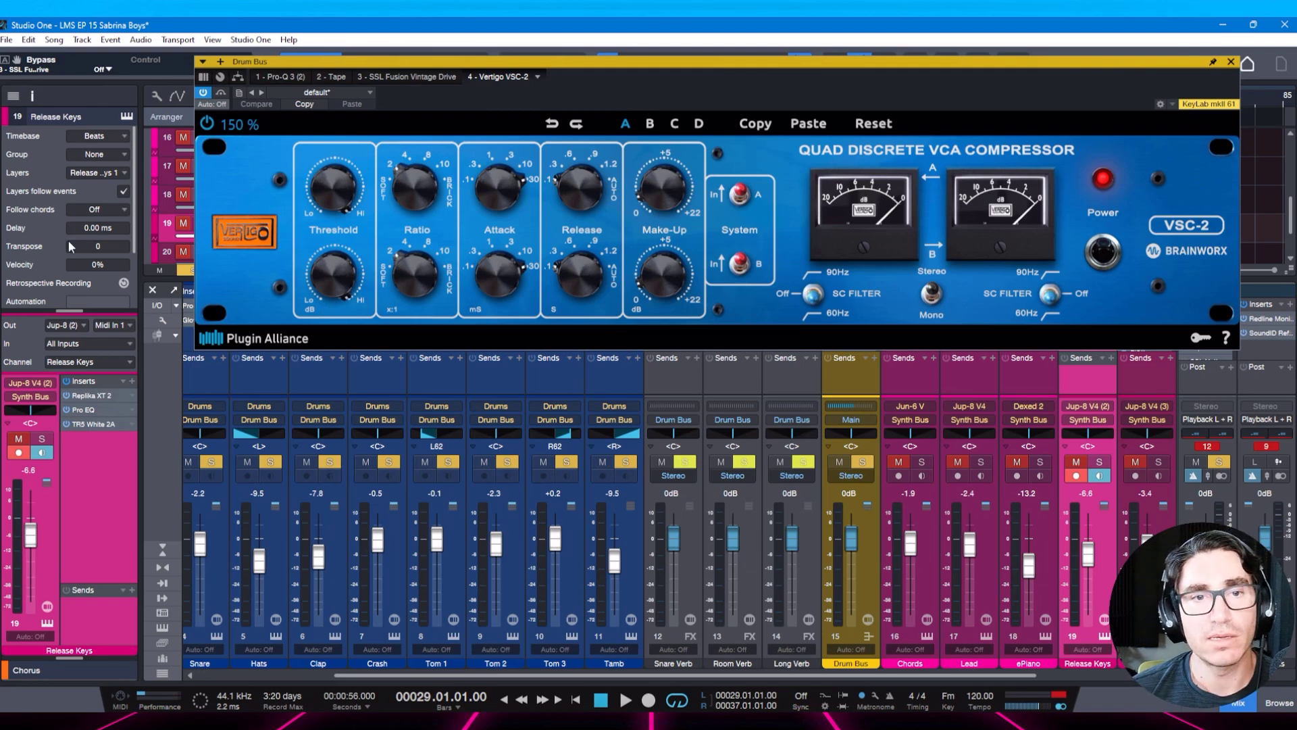
{"action": "key", "text": "space"}
{"action": "left_click_drag", "start_coordinate": [333, 190], "coordinate": [338, 262]}
{"action": "left_click_drag", "start_coordinate": [819, 294], "coordinate": [812, 264]}
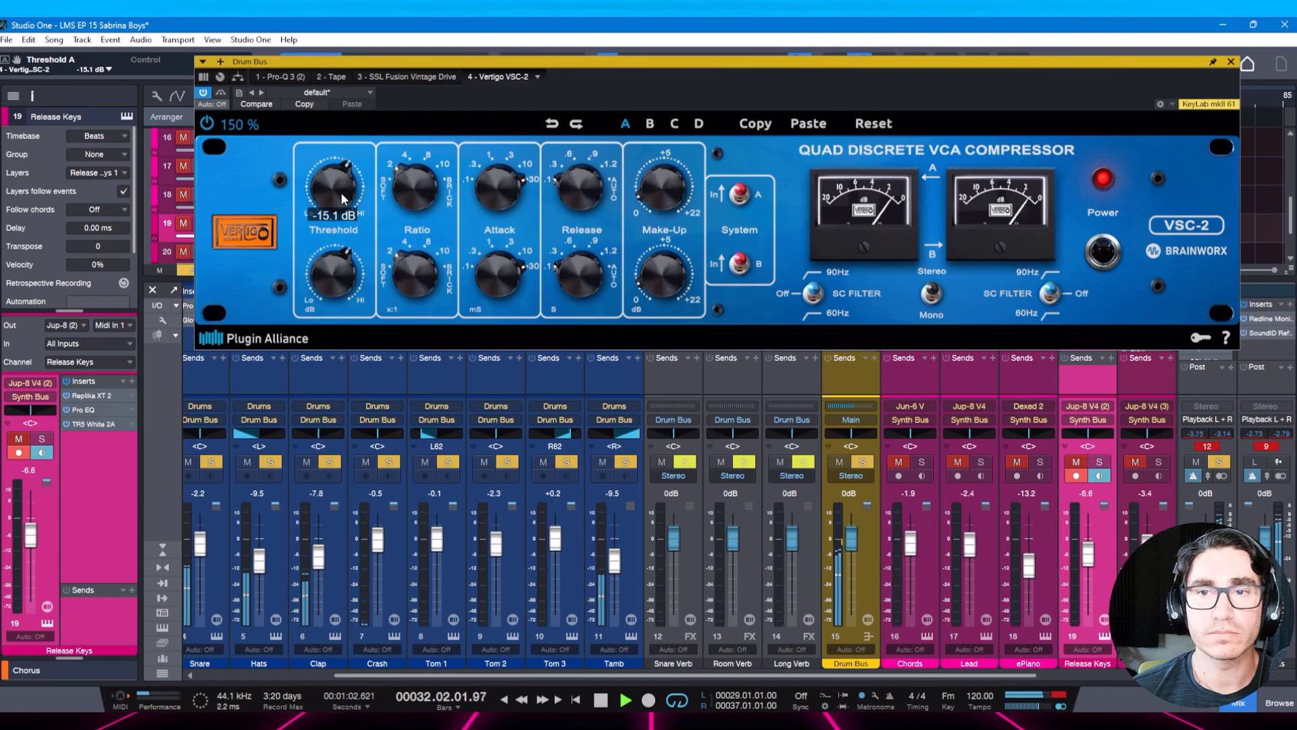
{"action": "left_click_drag", "start_coordinate": [341, 193], "coordinate": [338, 199]}
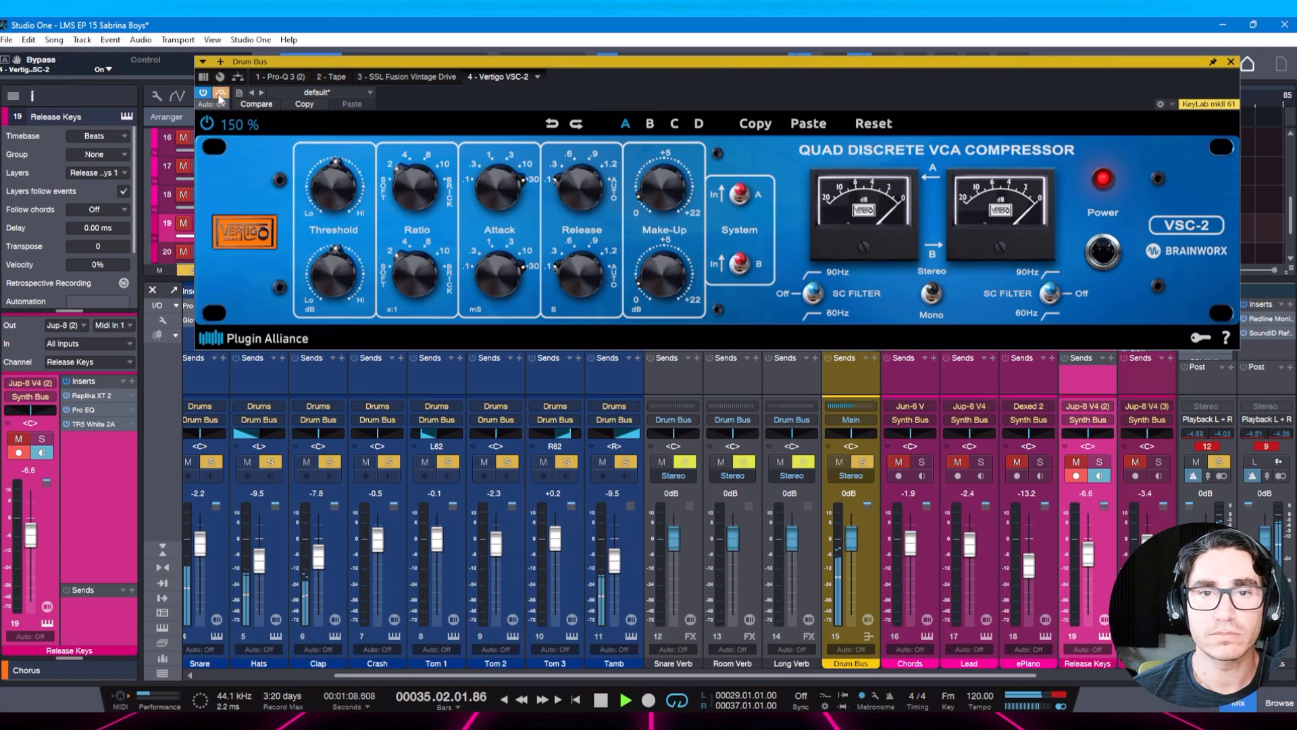
Set the VSC-2's channel A Make-Up gain to about +2.0 dB, checking it against the bypassed sound.
{"action": "left_click_drag", "start_coordinate": [672, 192], "coordinate": [671, 190]}
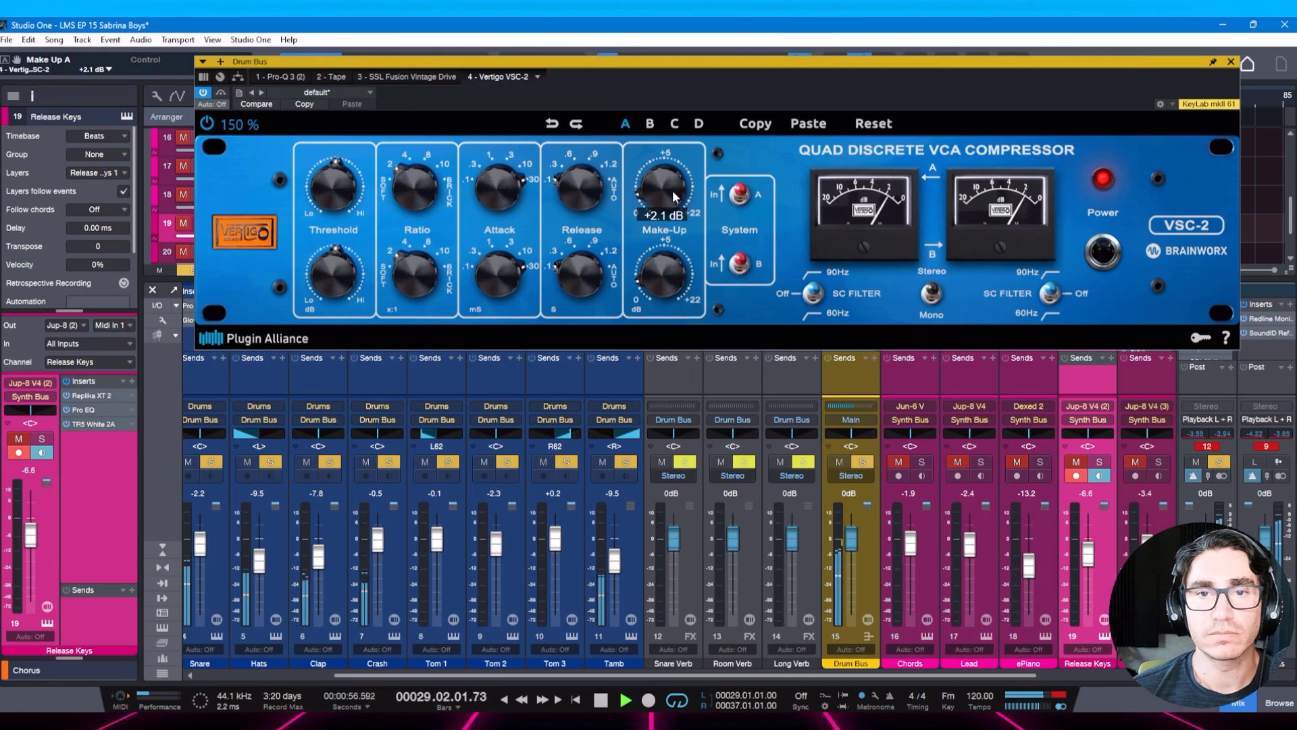
{"action": "left_click", "coordinate": [221, 94]}
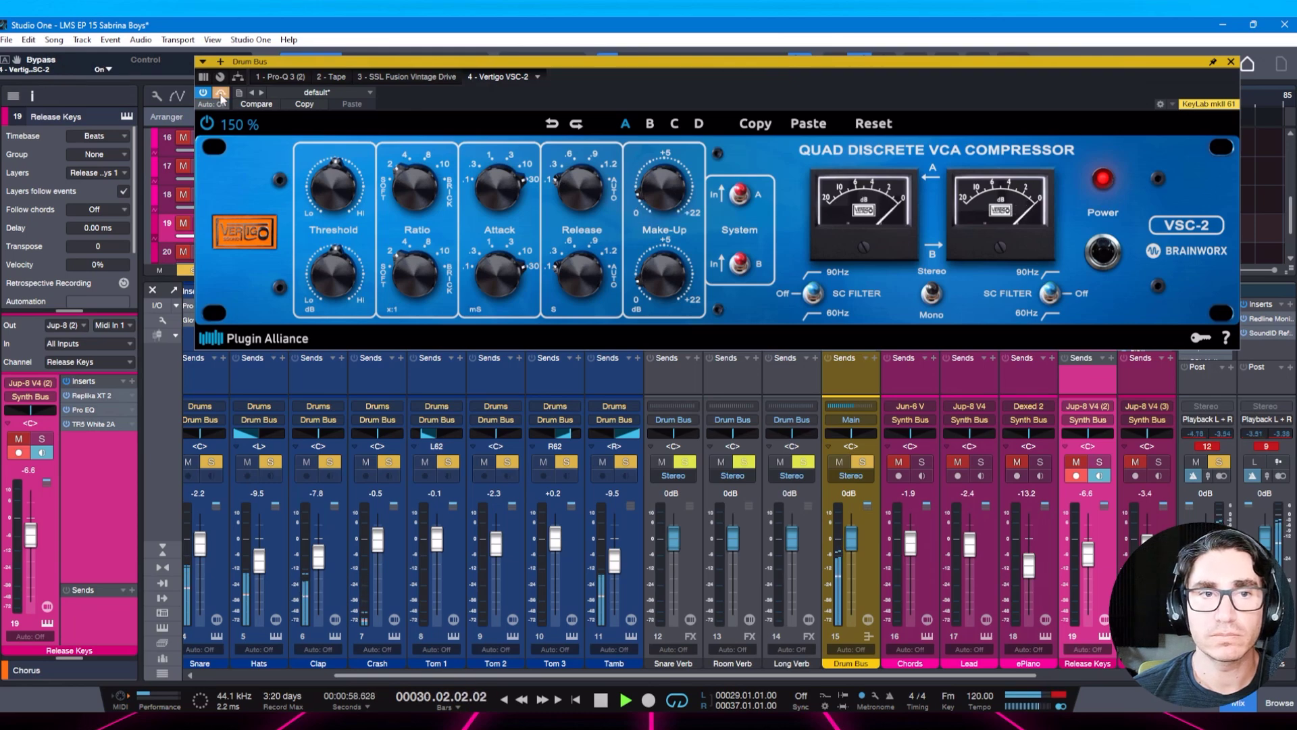
{"action": "mouse_move", "coordinate": [664, 199]}
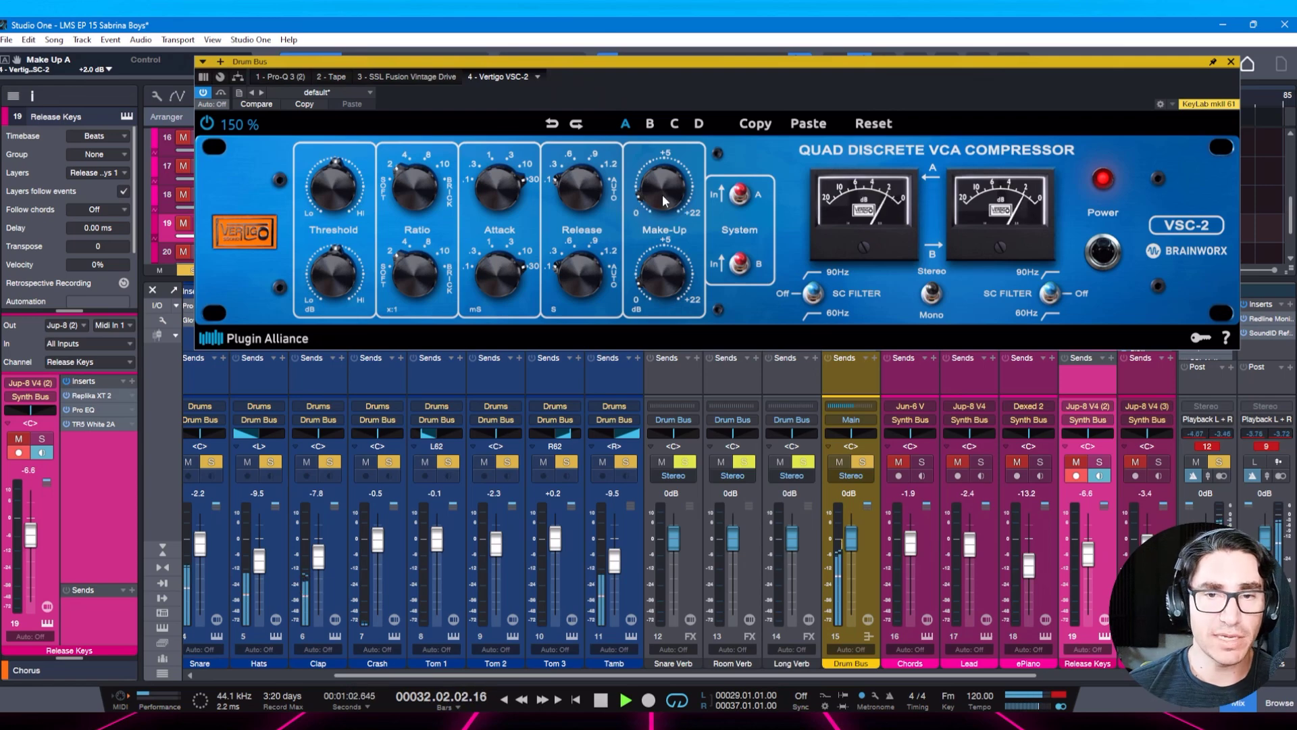
Close the compressor window, save the song and unsolo the Drum Bus.
{"action": "key", "text": "ctrl+s"}
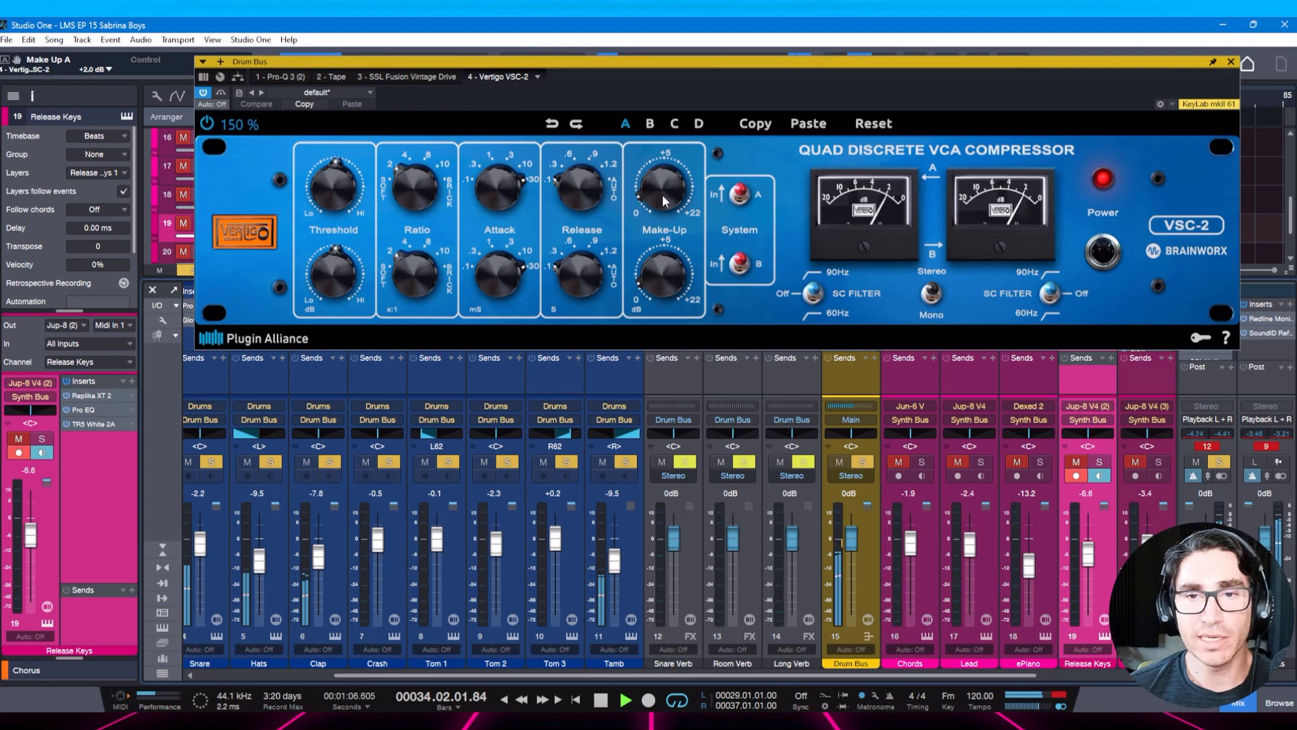
{"action": "key", "text": "Escape"}
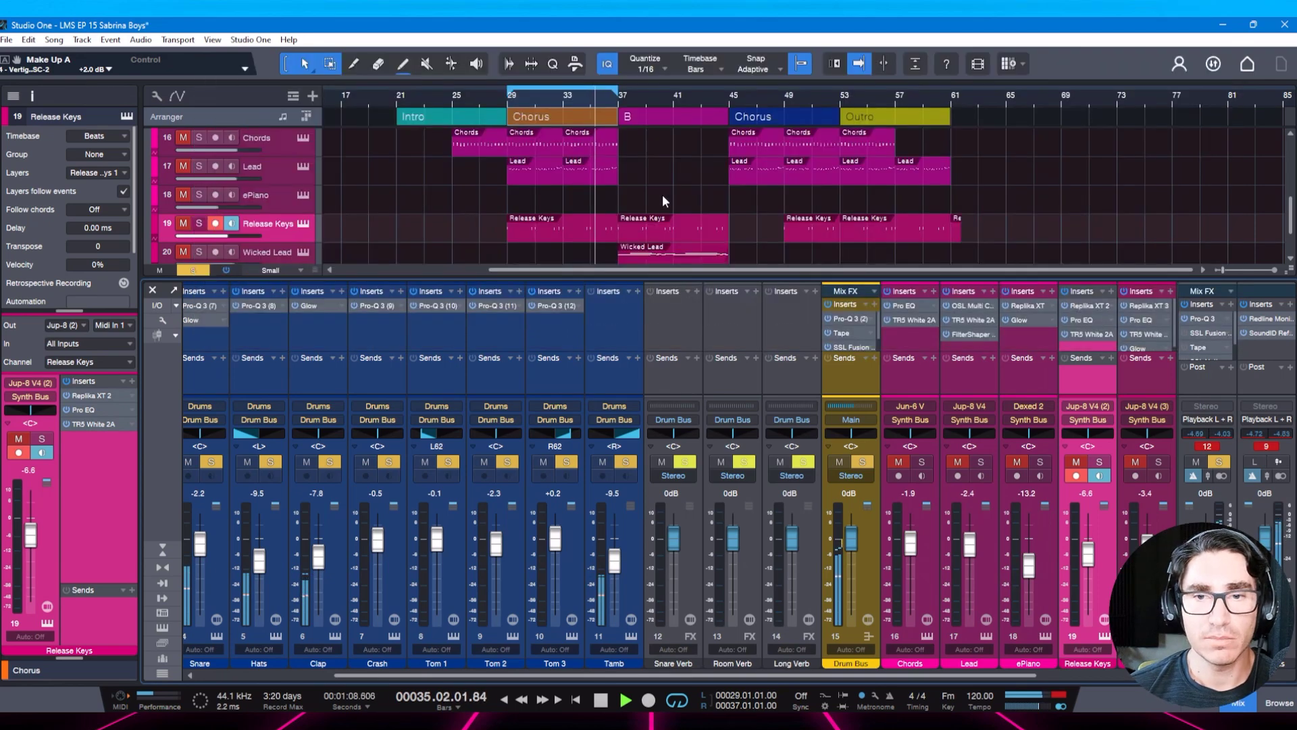
{"action": "key", "text": "ctrl+s"}
{"action": "left_click", "coordinate": [863, 463]}
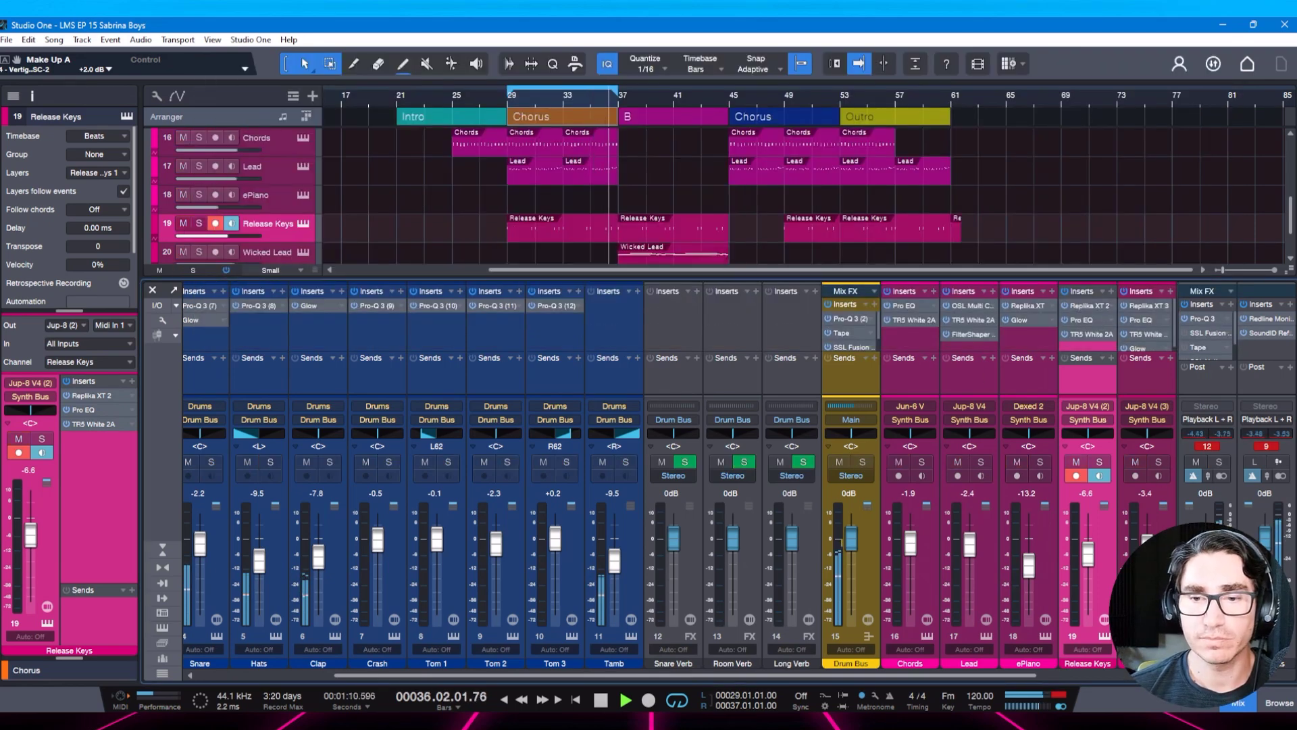
Raise the Drum Bus volume to +2.1 dB and save the song.
{"action": "left_click_drag", "start_coordinate": [837, 681], "coordinate": [983, 679]}
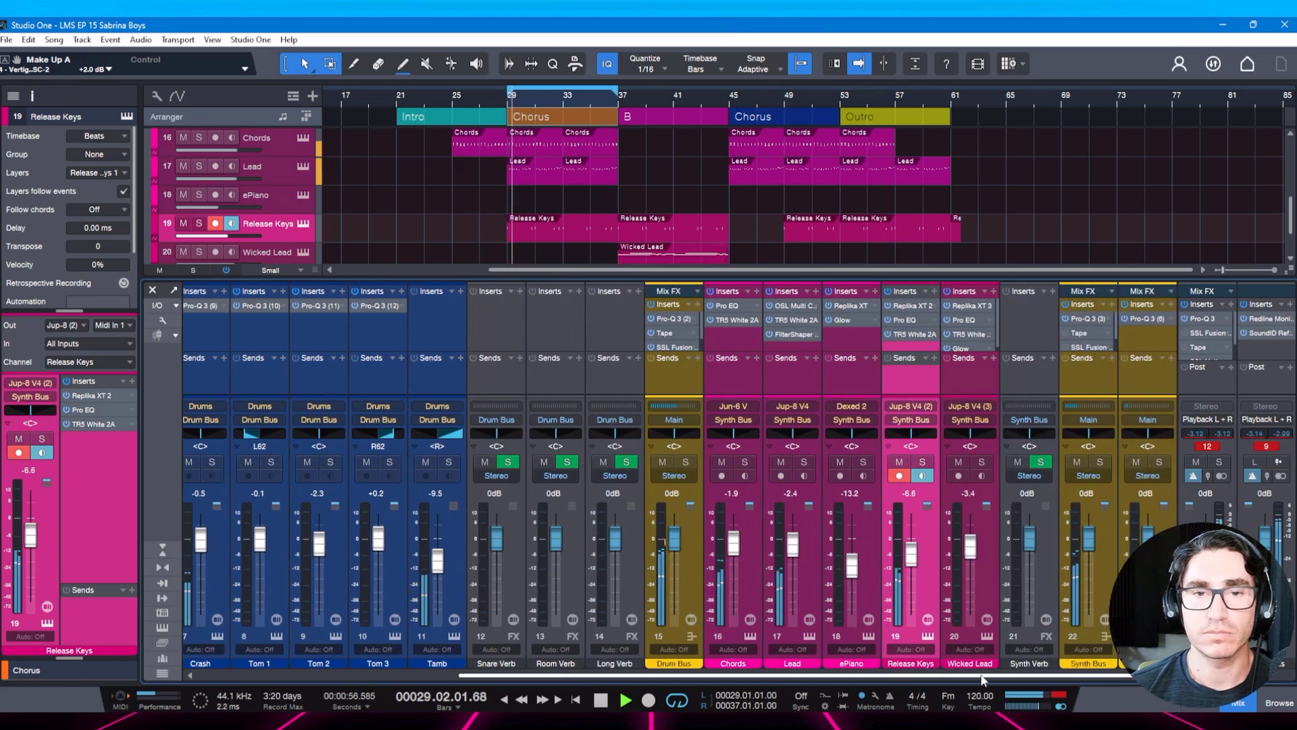
{"action": "left_click", "coordinate": [676, 544]}
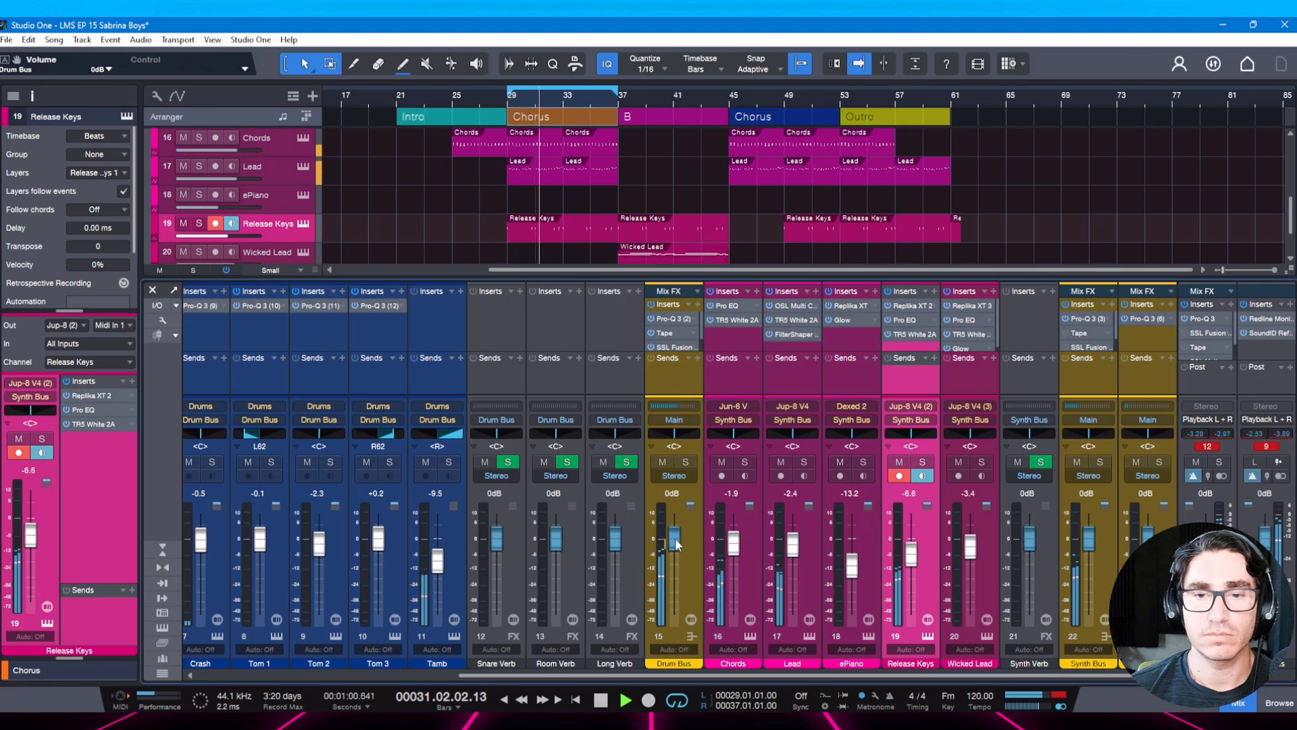
{"action": "left_click_drag", "start_coordinate": [676, 545], "coordinate": [677, 540]}
{"action": "key", "text": "ctrl+s"}
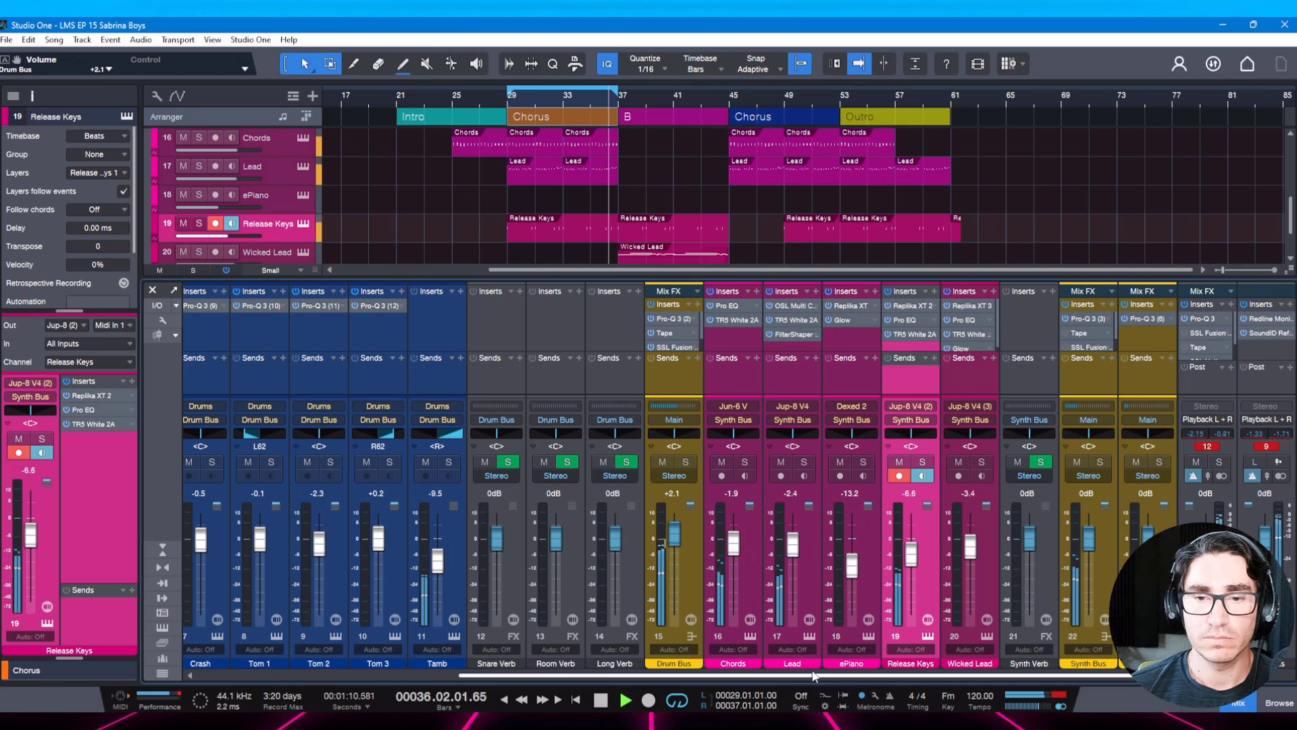
Lower the Chords to -2.5 dB and the Lead to -3.4 dB, save the song and stop playback.
{"action": "left_click_drag", "start_coordinate": [739, 549], "coordinate": [737, 551]}
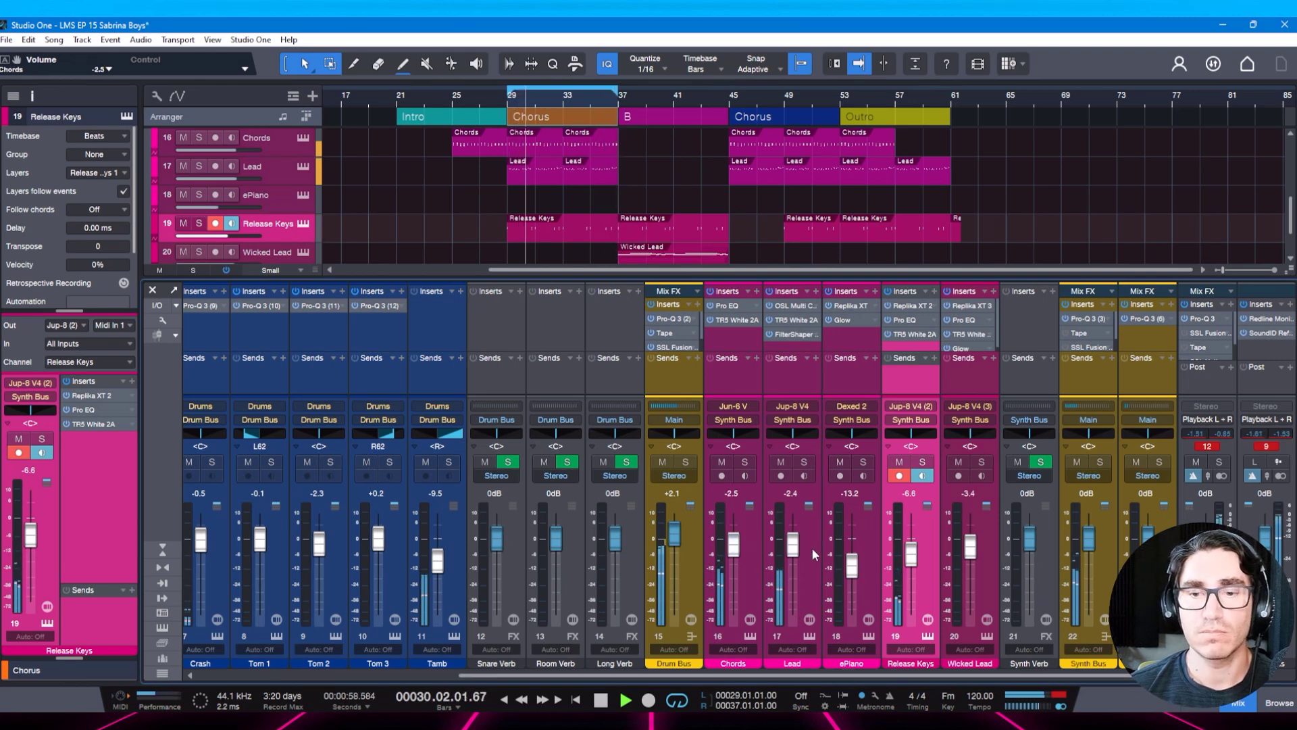
{"action": "left_click_drag", "start_coordinate": [795, 547], "coordinate": [796, 559]}
{"action": "key", "text": "ctrl+s"}
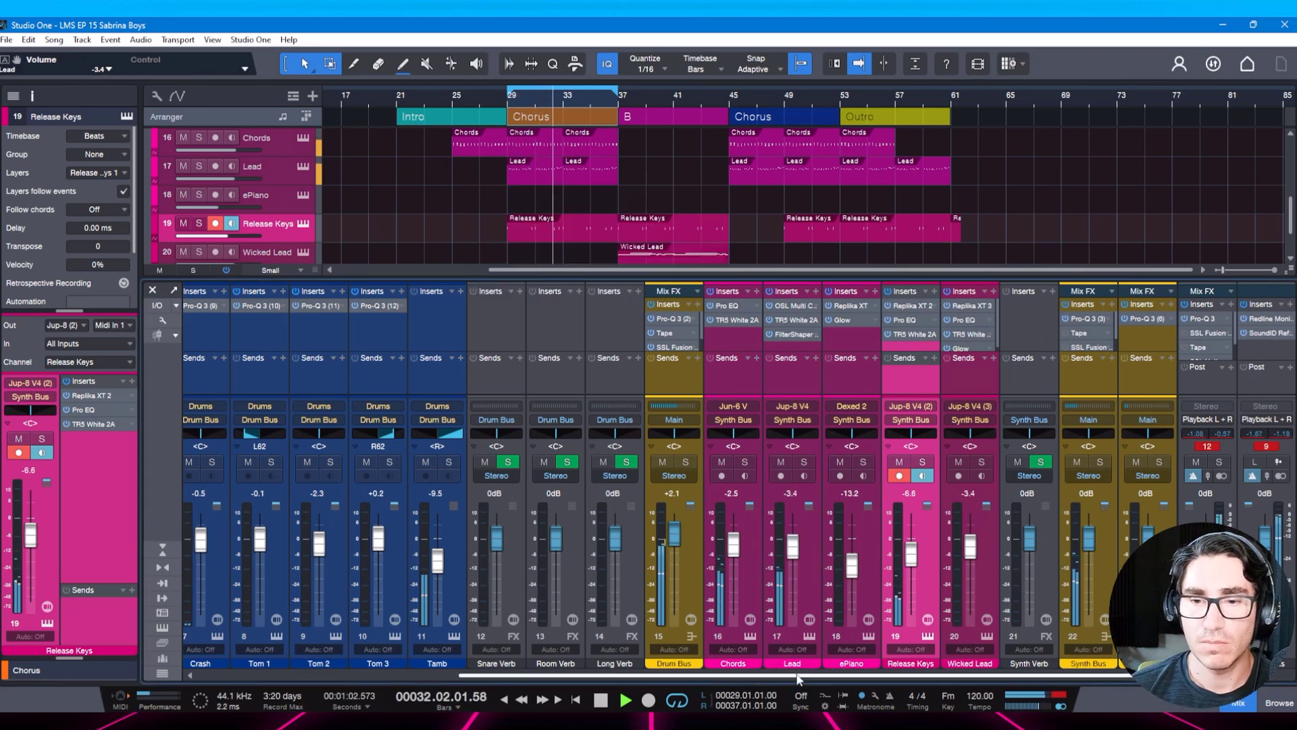
{"action": "key", "text": "space"}
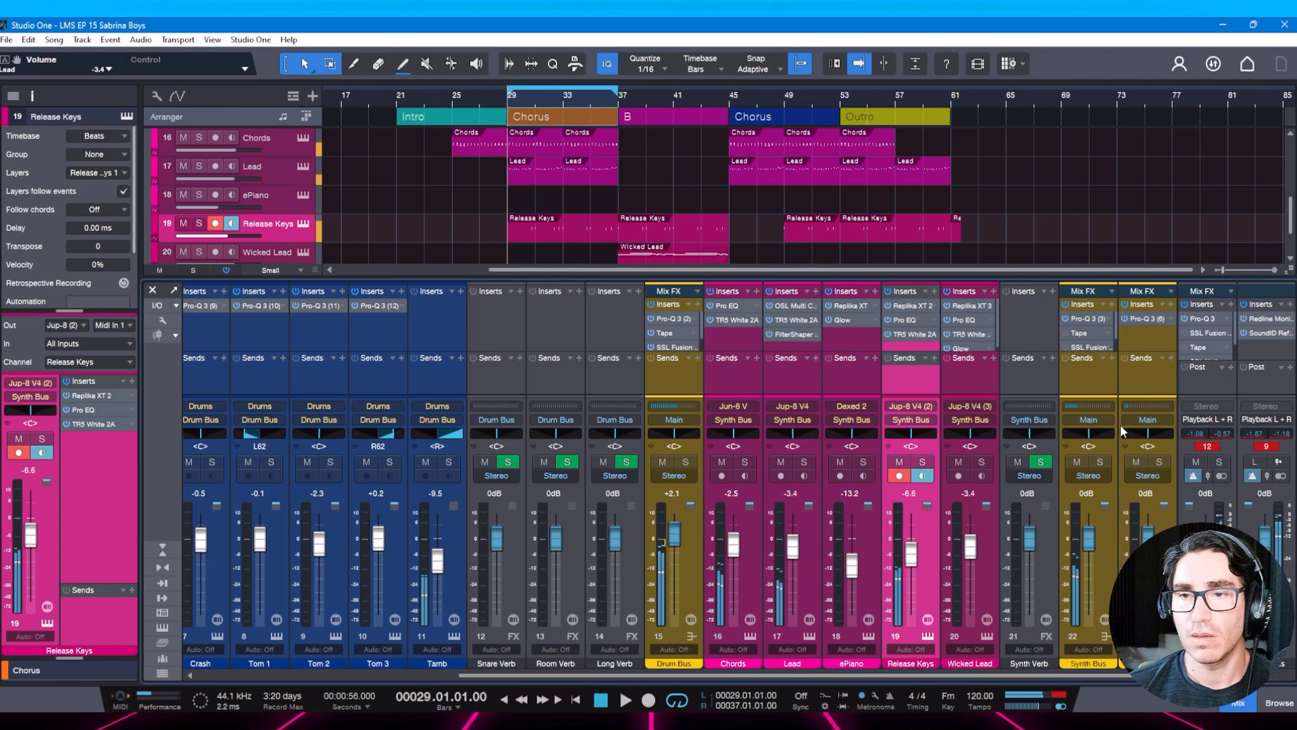
Review the Synth Bus's Pro-Q 3 curve, close it and select the Chords and Wicked Lead channels in turn.
{"action": "left_click", "coordinate": [1088, 319]}
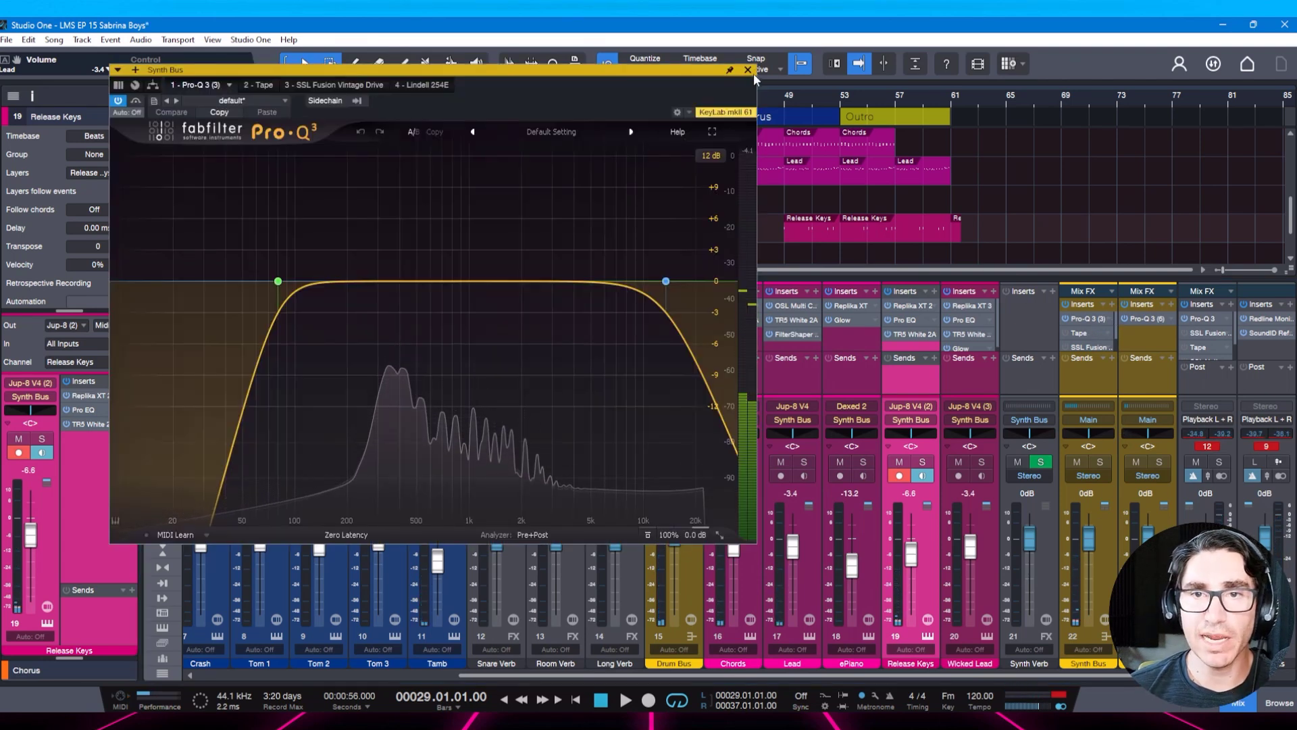
{"action": "key", "text": "Escape"}
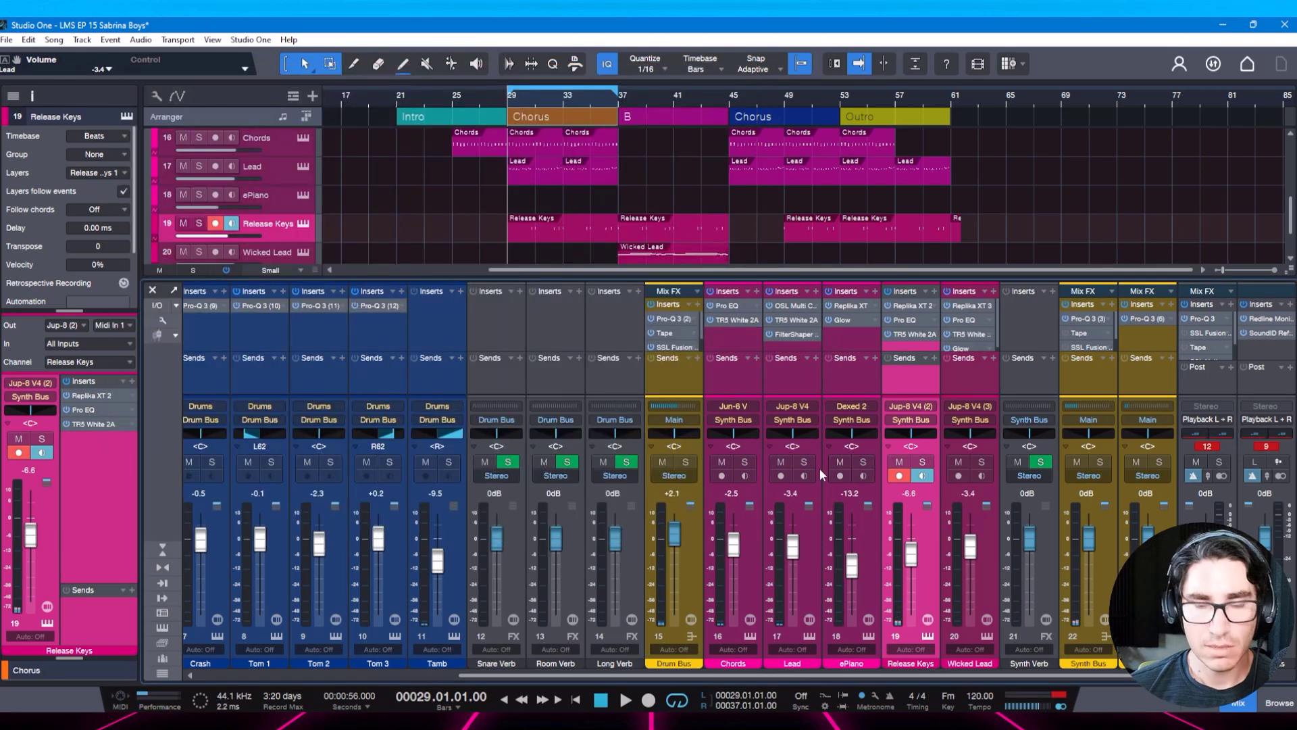
{"action": "left_click", "coordinate": [749, 521]}
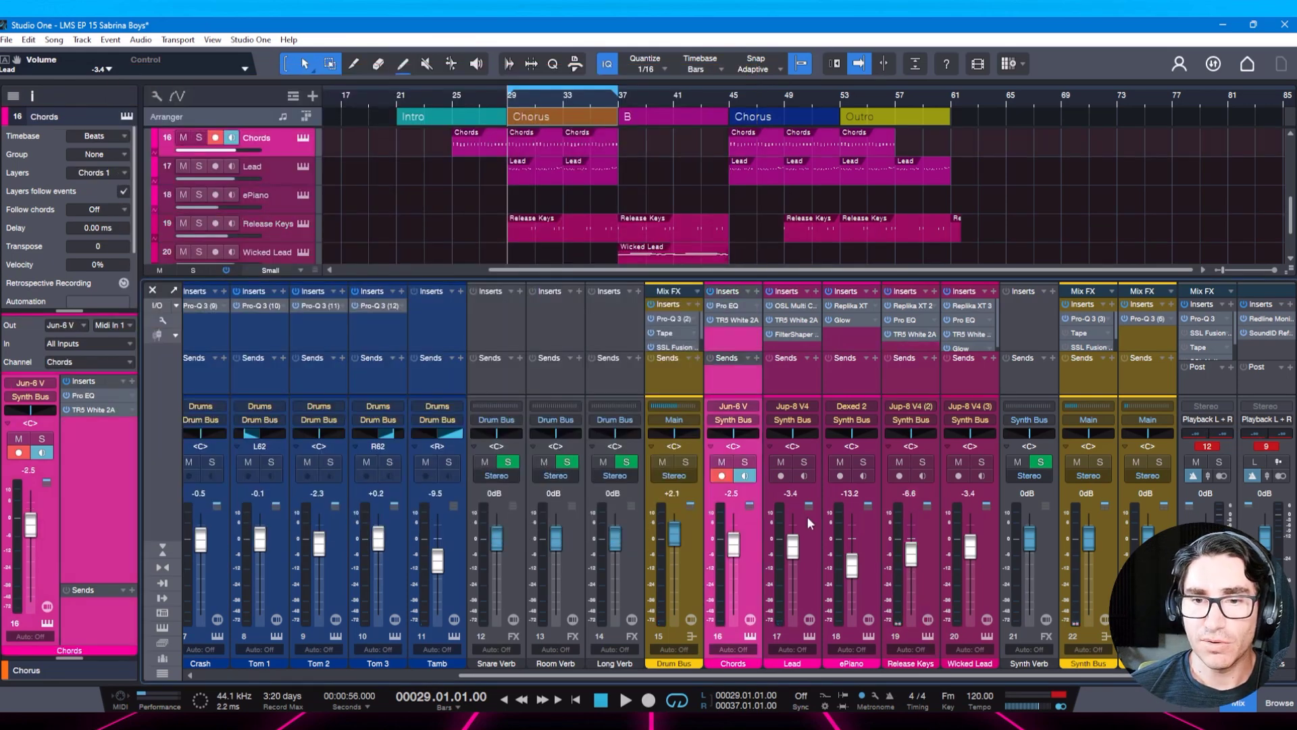
{"action": "left_click", "coordinate": [985, 520]}
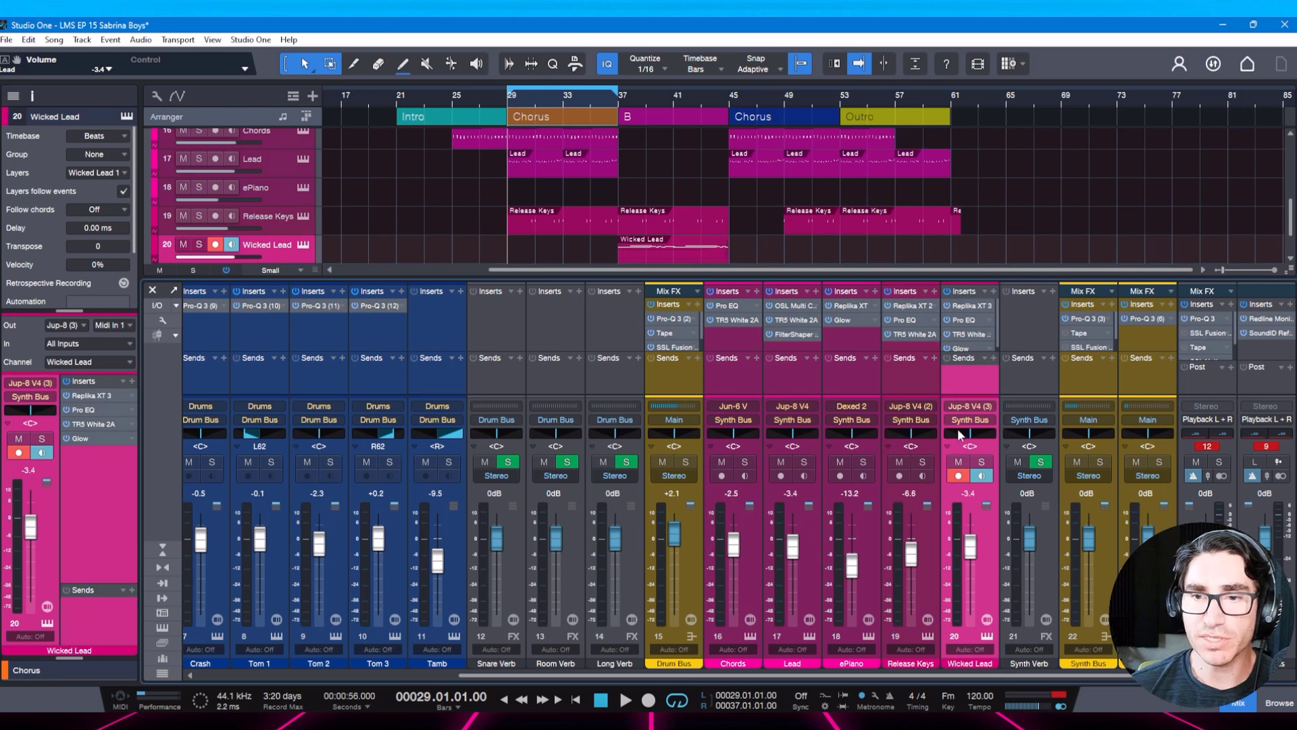
Activate the Synth Bus's Tape effect during playback and raise its color Amount to about 7.7.
{"action": "left_click", "coordinate": [1084, 320]}
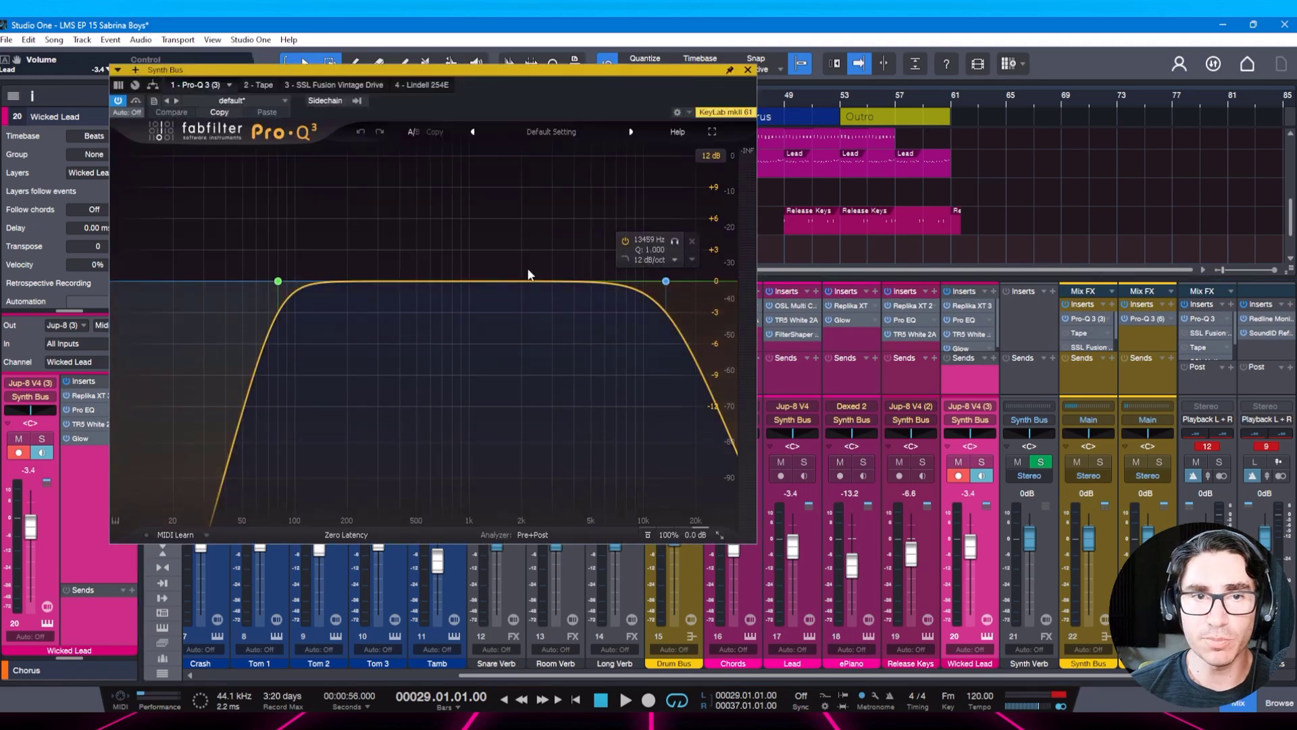
{"action": "left_click", "coordinate": [266, 86]}
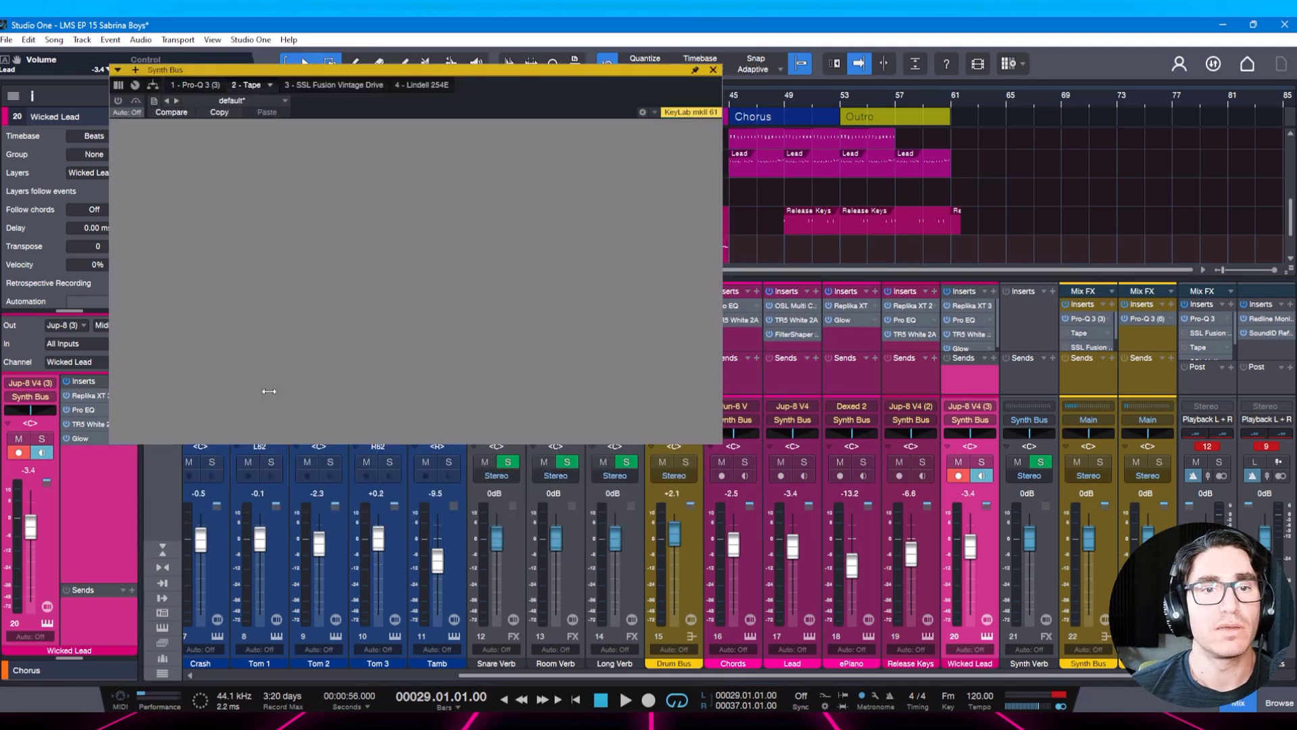
{"action": "key", "text": "space"}
{"action": "left_click", "coordinate": [119, 100]}
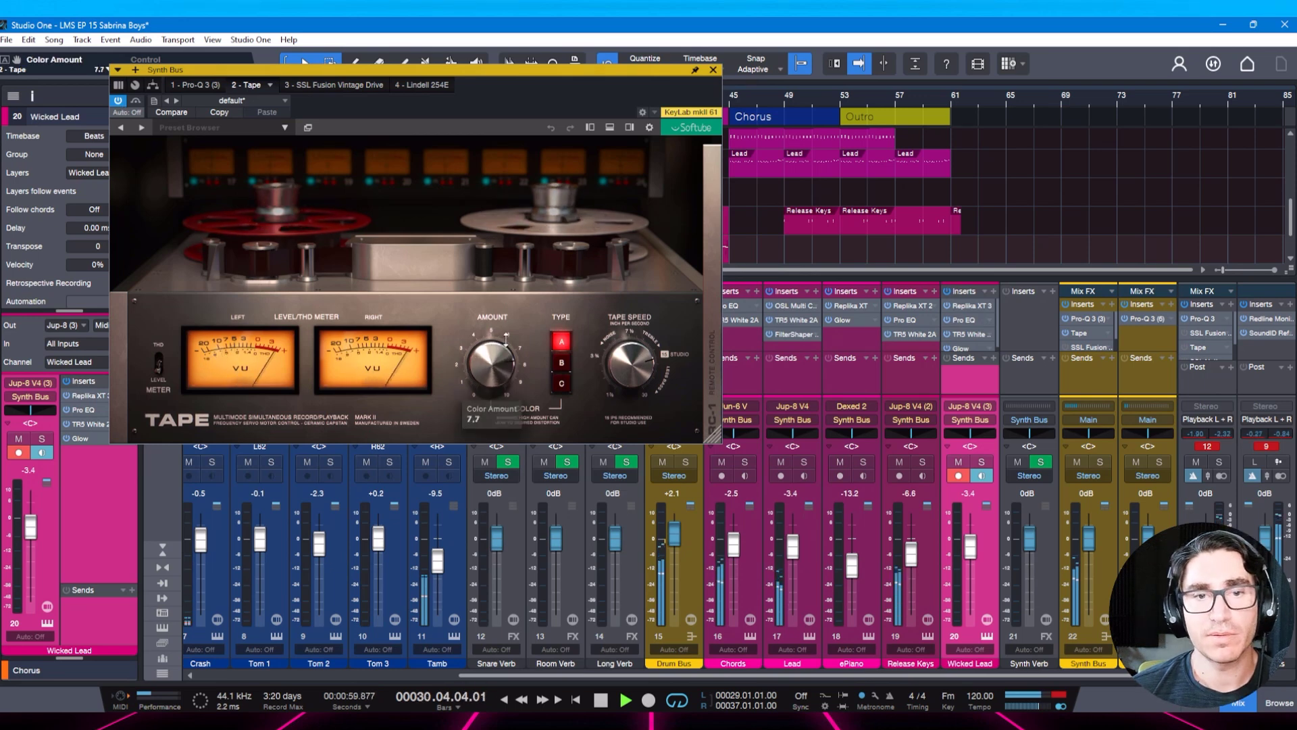
{"action": "left_click_drag", "start_coordinate": [501, 353], "coordinate": [545, 364]}
Set the Synth Bus's Tape to color type B, 15 IPS tape speed, Amount 8.0 and Crosstalk 59%.
{"action": "left_click", "coordinate": [561, 363]}
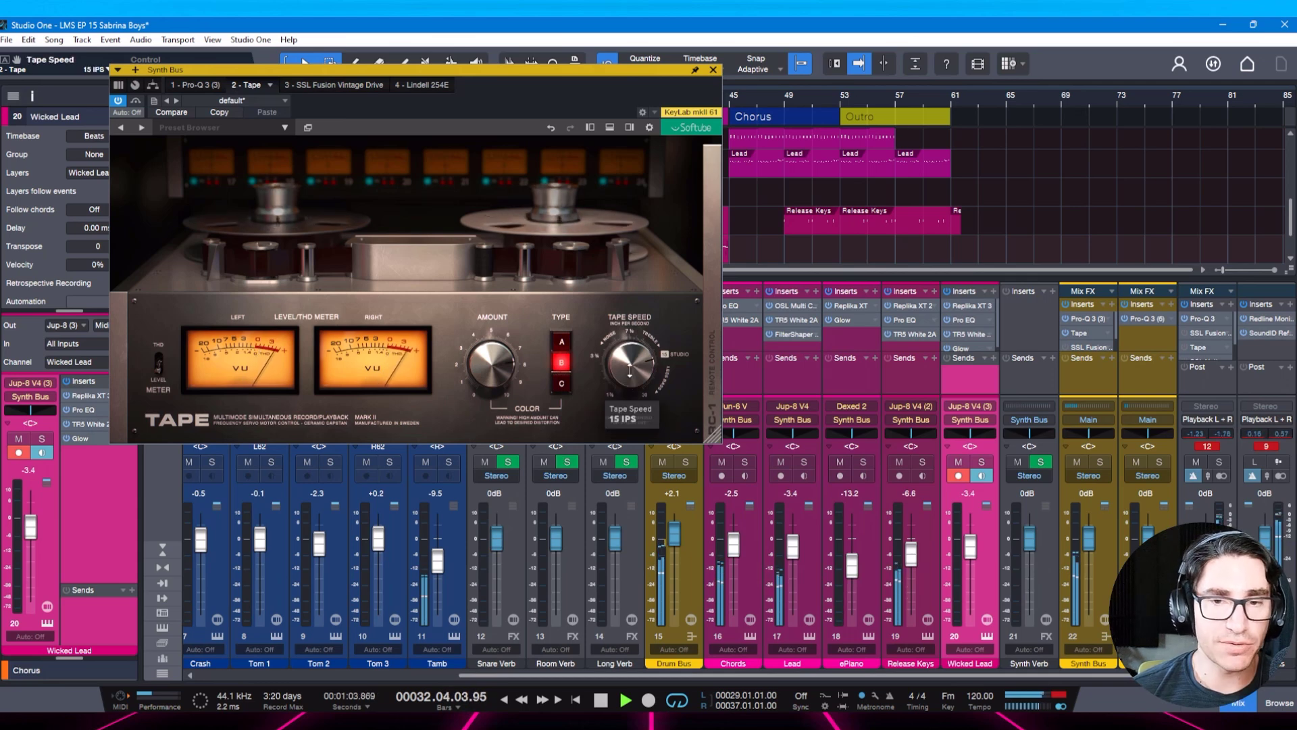
{"action": "left_click_drag", "start_coordinate": [632, 382], "coordinate": [631, 361]}
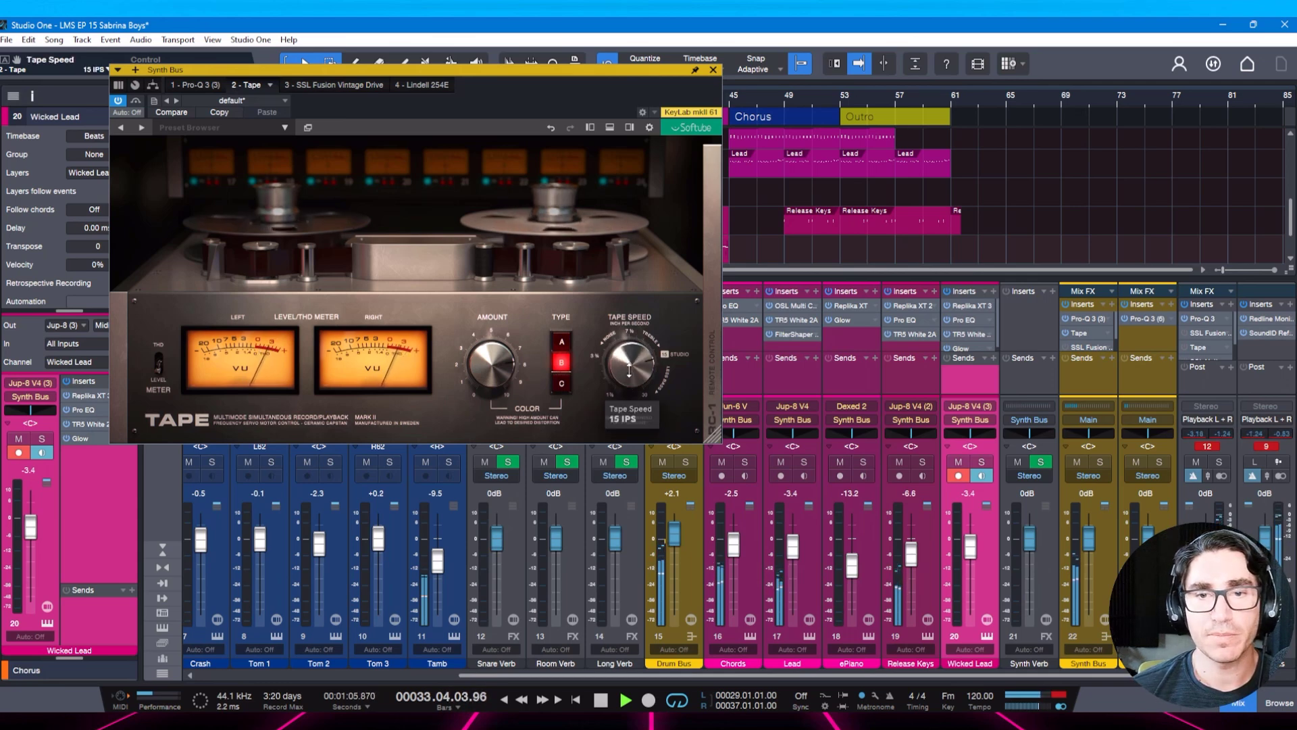
{"action": "left_click_drag", "start_coordinate": [497, 366], "coordinate": [499, 368]}
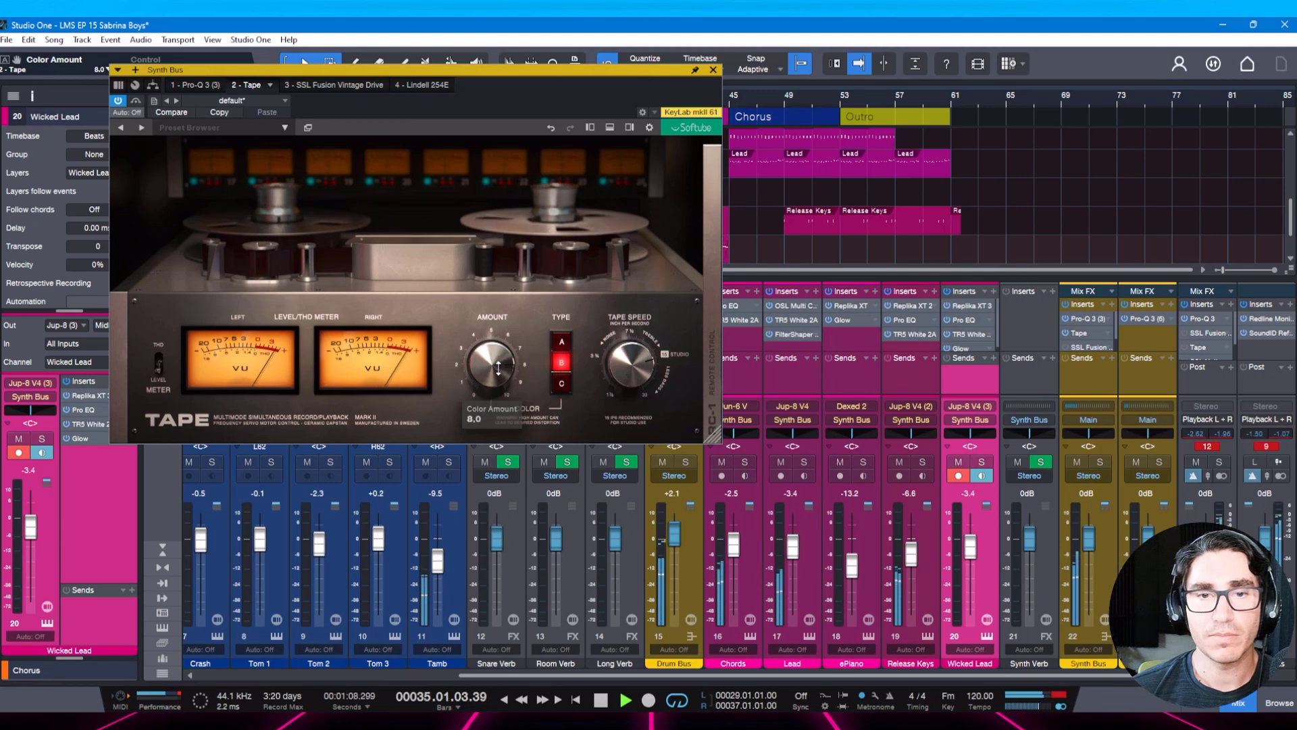
{"action": "left_click", "coordinate": [712, 375]}
{"action": "left_click_drag", "start_coordinate": [565, 398], "coordinate": [552, 318]}
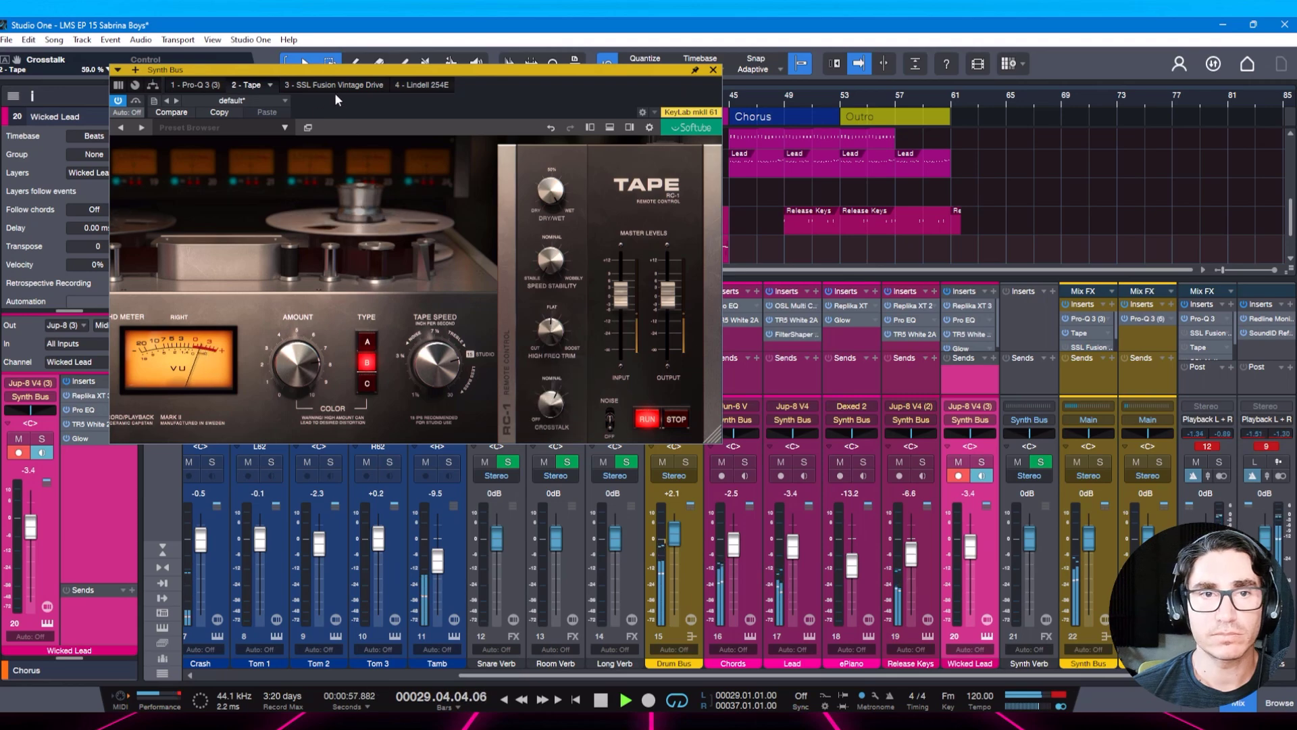
Activate the Synth Bus's SSL Fusion Vintage Drive, lower its Output Trim, and raise Density to 6.9 and the Drive slightly.
{"action": "left_click", "coordinate": [335, 85]}
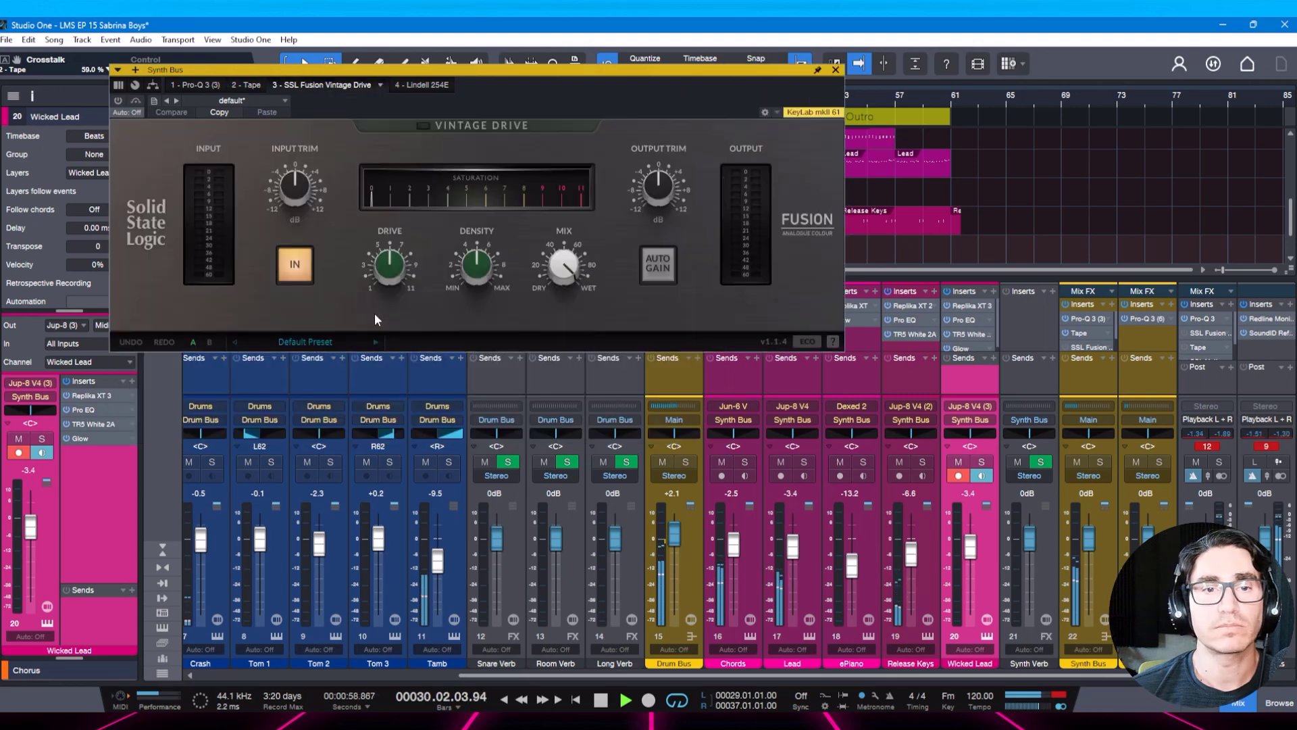
{"action": "left_click", "coordinate": [119, 101]}
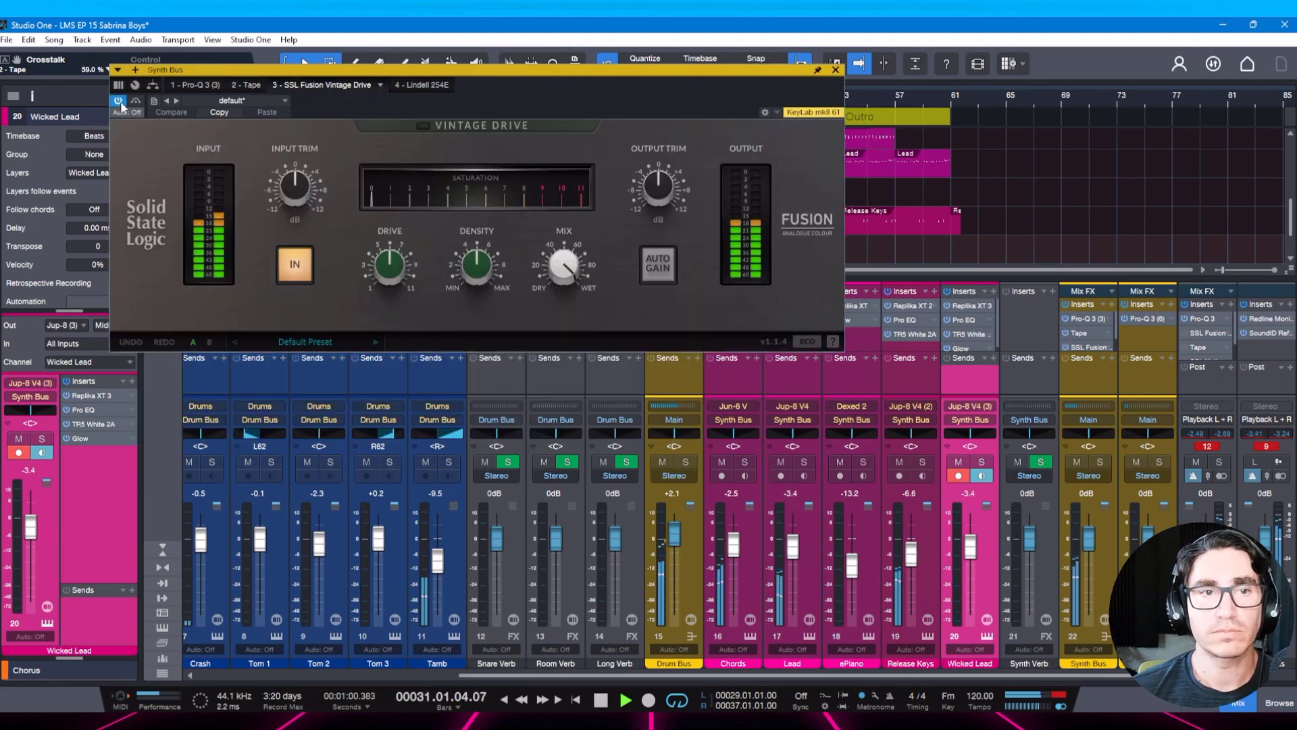
{"action": "left_click", "coordinate": [662, 266]}
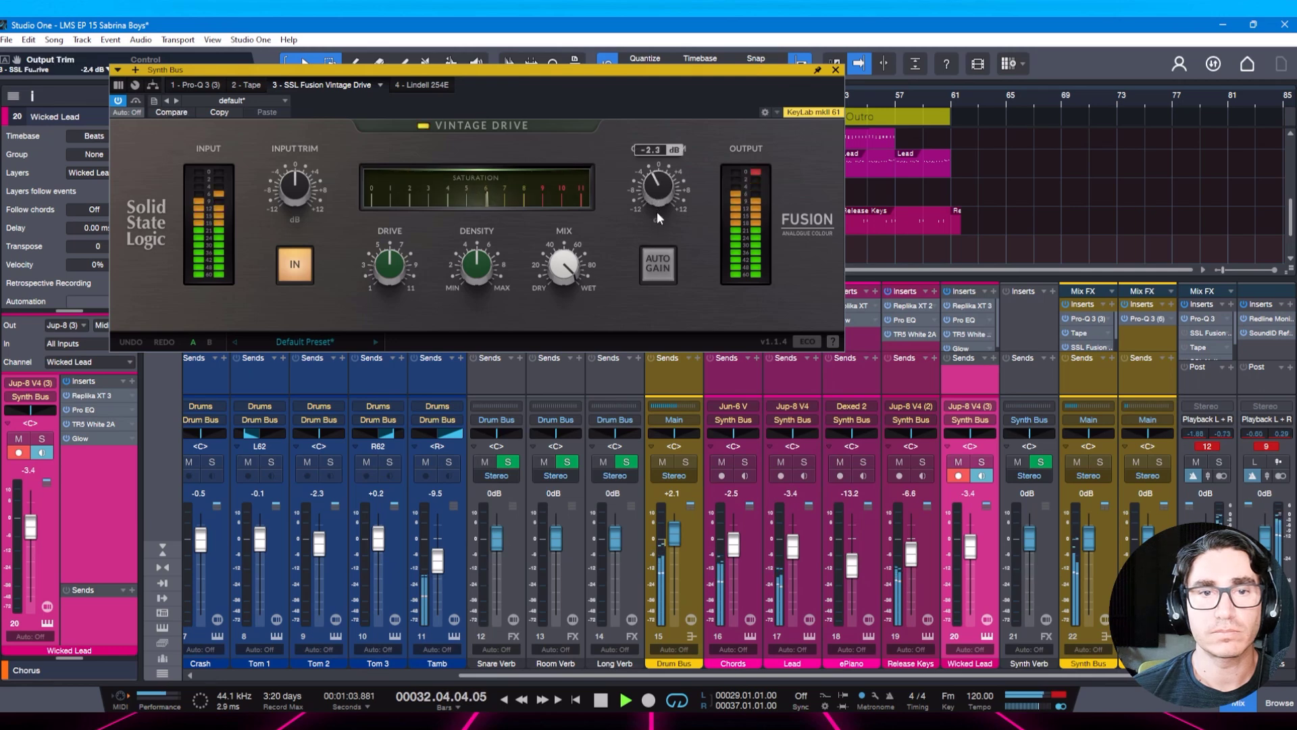
{"action": "left_click_drag", "start_coordinate": [480, 265], "coordinate": [488, 257]}
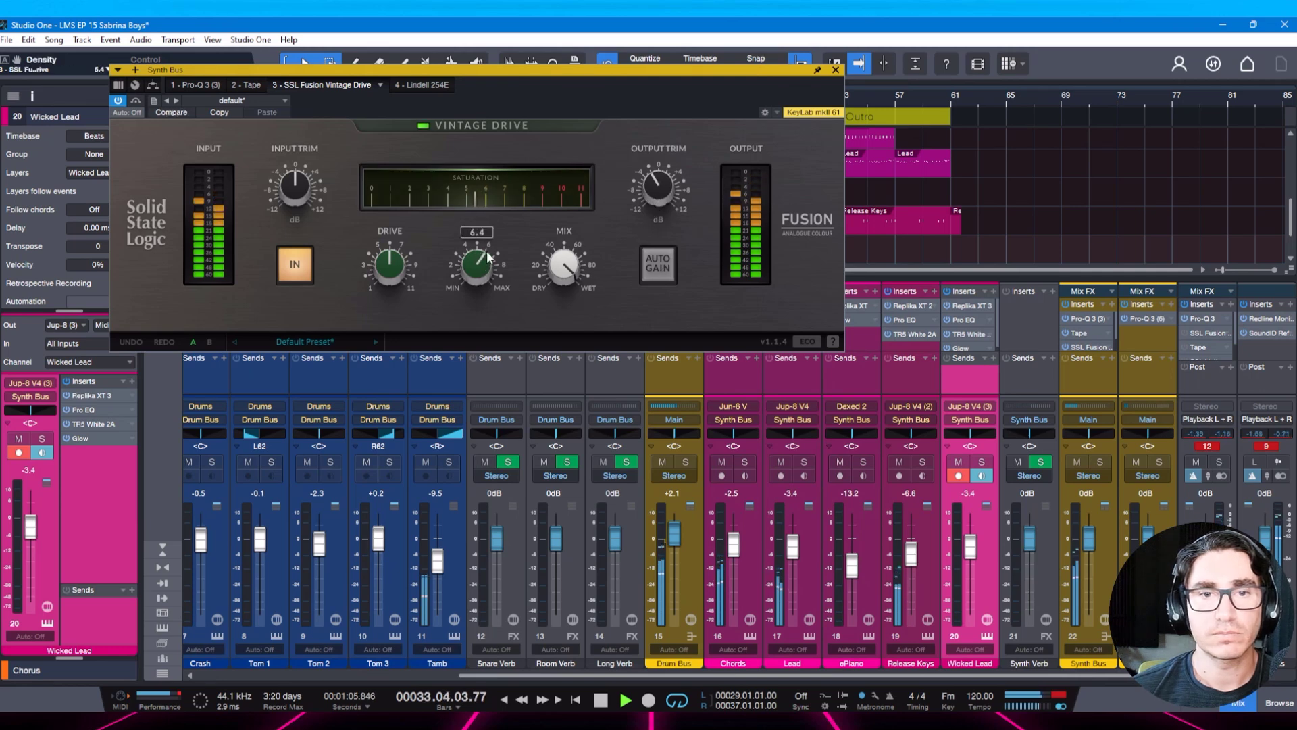
{"action": "left_click_drag", "start_coordinate": [391, 262], "coordinate": [392, 246]}
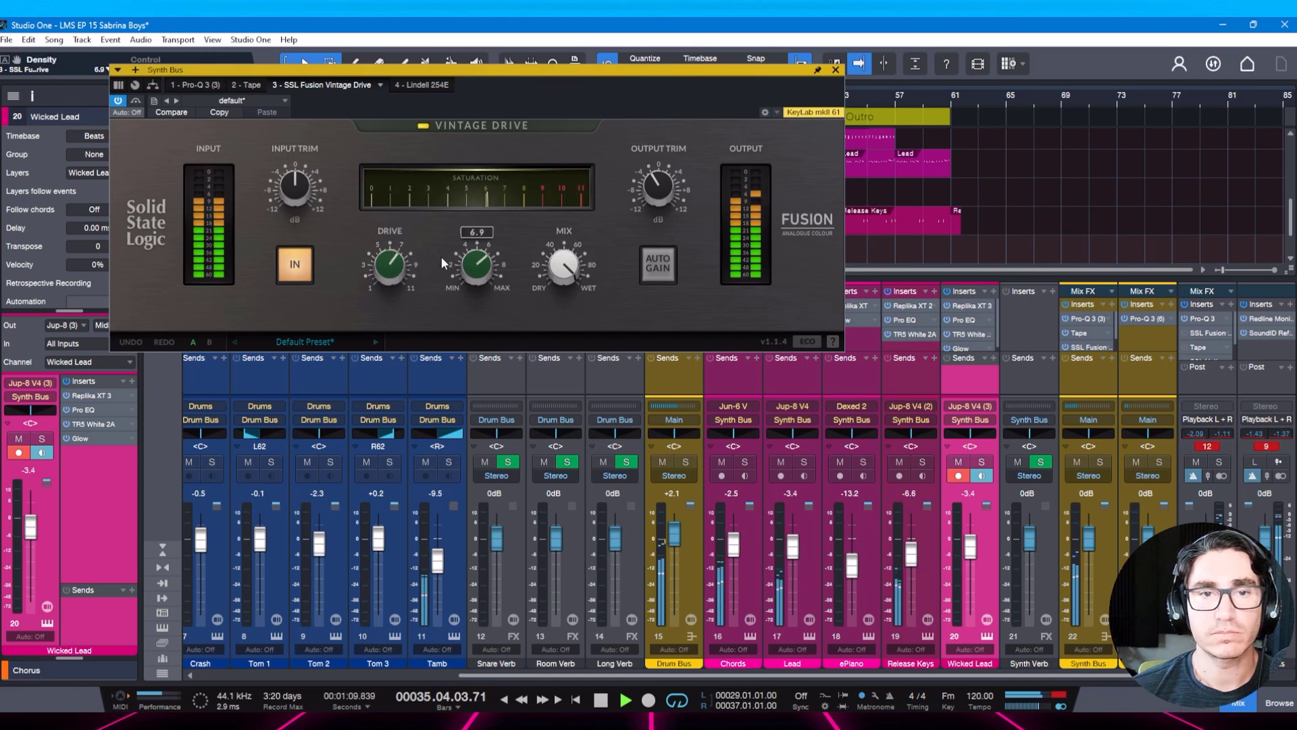
Compare the Synth Bus's Vintage Drive bypassed and active, lower its Output Trim to -4.2 dB and save the song.
{"action": "left_click", "coordinate": [303, 265]}
{"action": "left_click", "coordinate": [302, 265]}
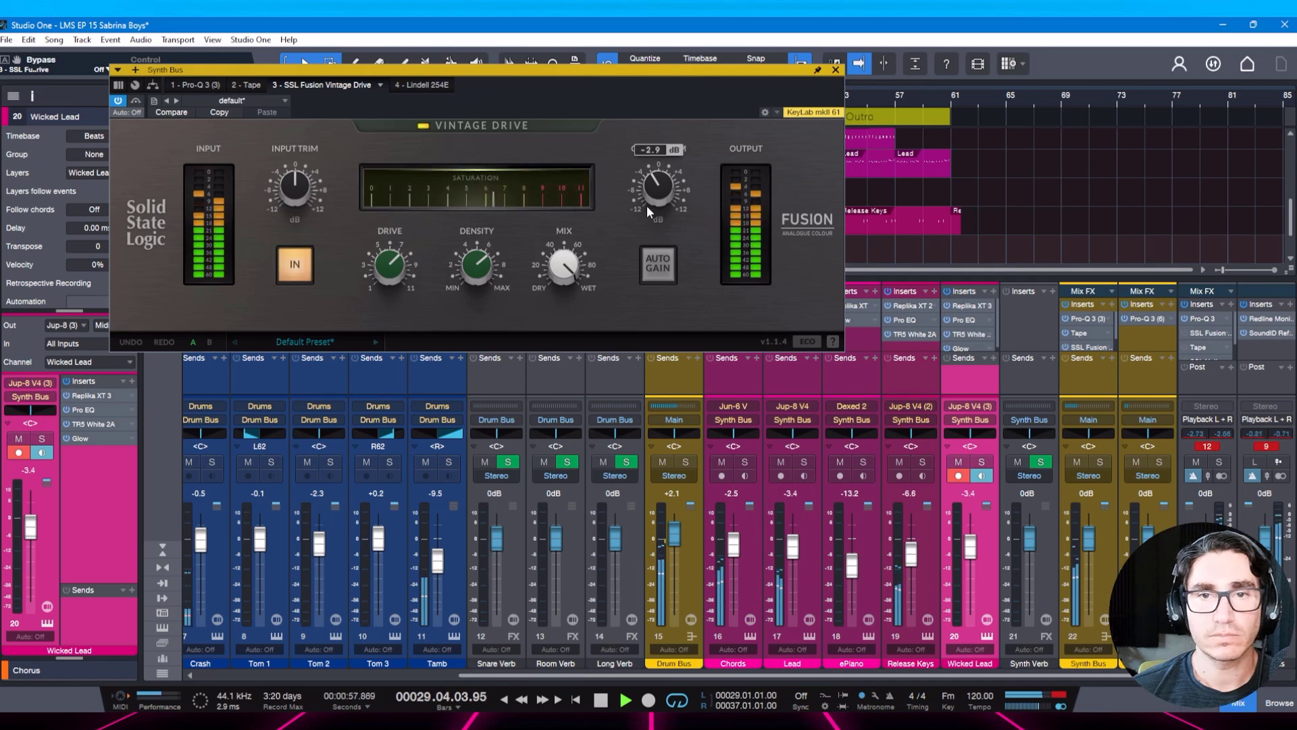
{"action": "scroll", "coordinate": [652, 192], "scroll_direction": "down", "scroll_amount": 3}
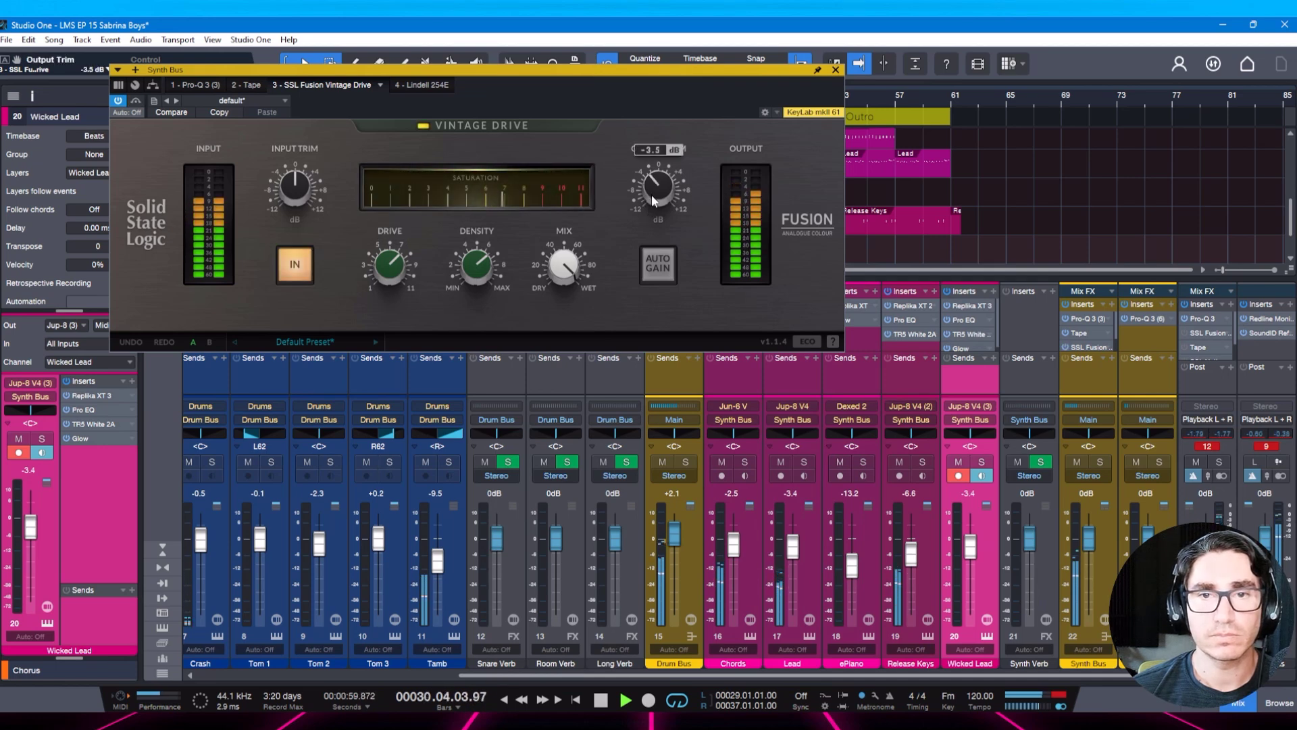
{"action": "left_click", "coordinate": [307, 265]}
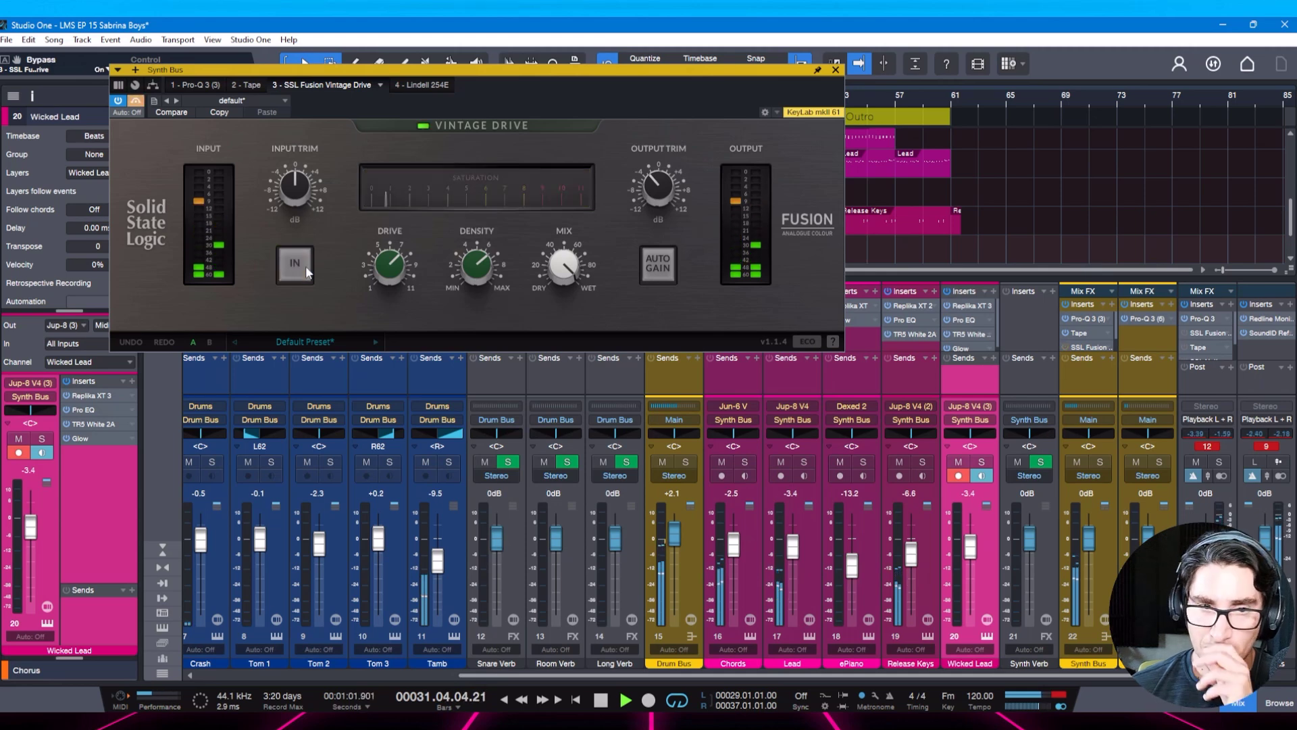
{"action": "left_click", "coordinate": [306, 265]}
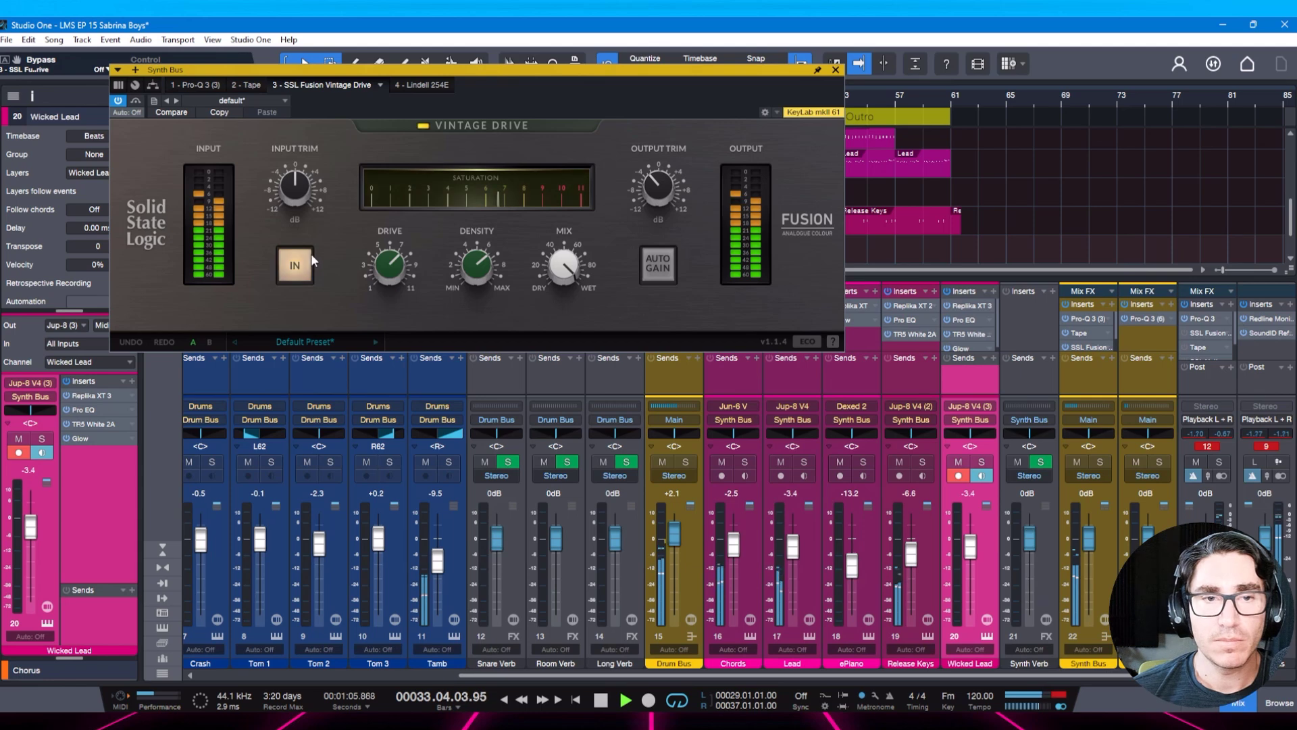
{"action": "key", "text": "ctrl+s"}
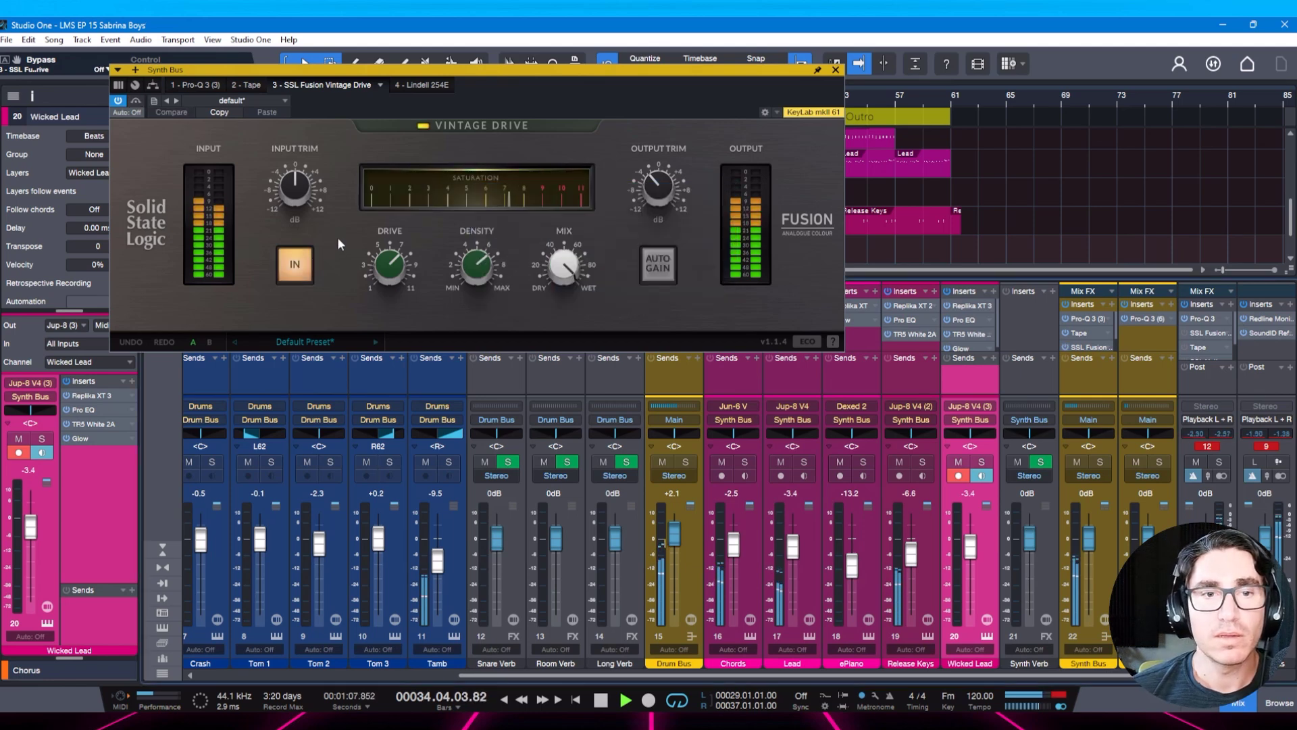
{"action": "mouse_move", "coordinate": [655, 172]}
{"action": "left_click_drag", "start_coordinate": [656, 181], "coordinate": [657, 184]}
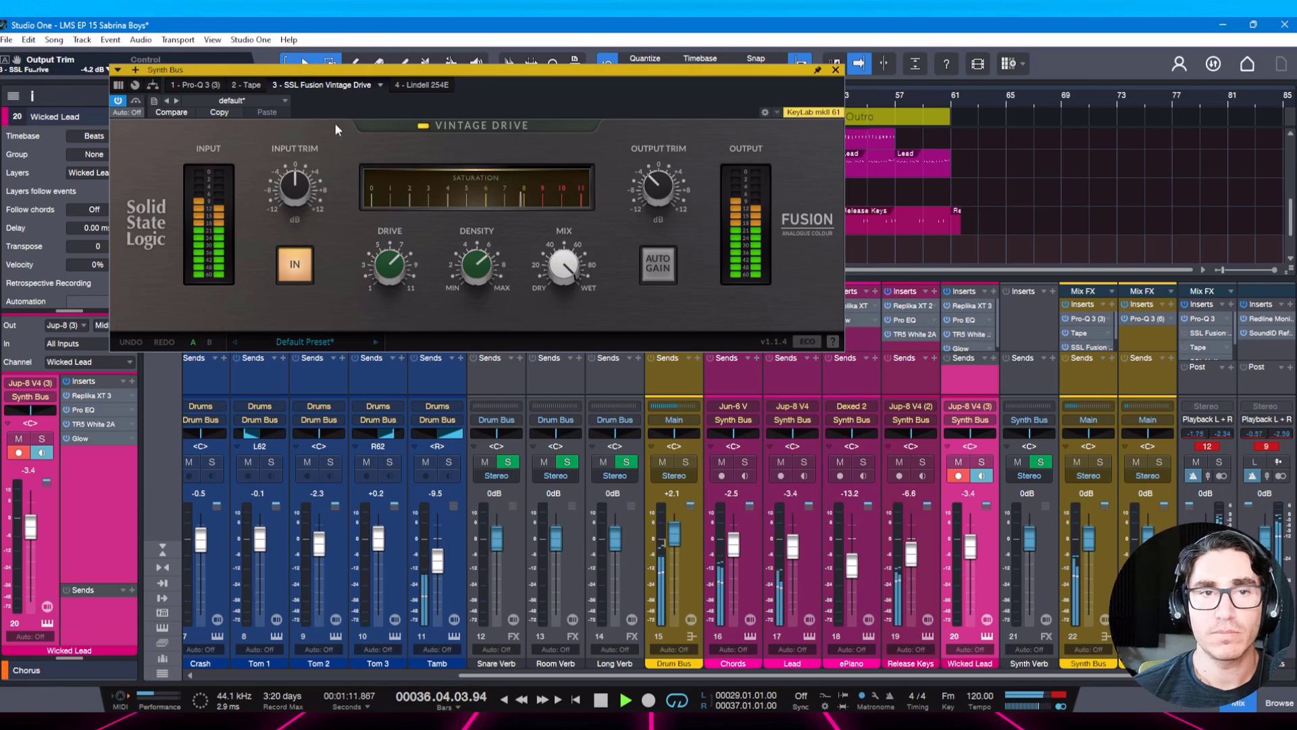
Activate the Synth Bus's Lindell 254E, lower its Threshold to about -6 dBu, close the plug-in and save the song.
{"action": "left_click", "coordinate": [423, 91]}
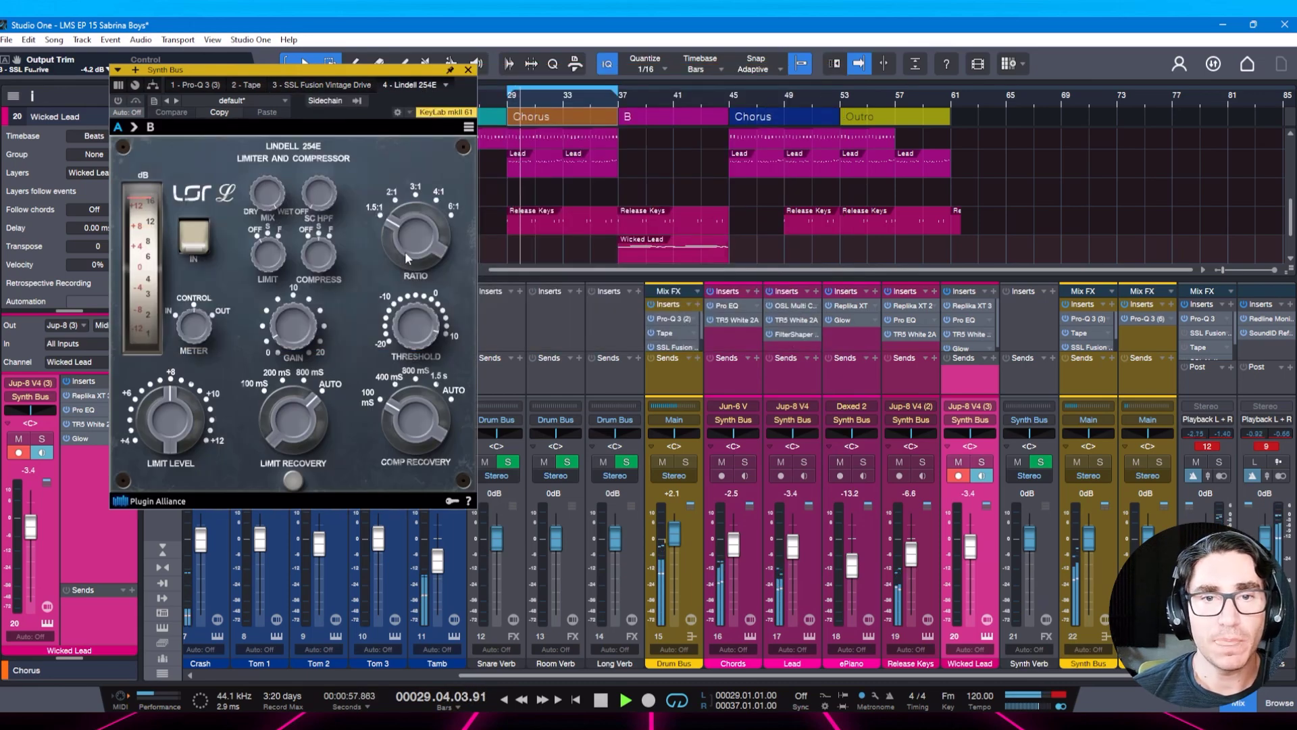
{"action": "left_click", "coordinate": [119, 100]}
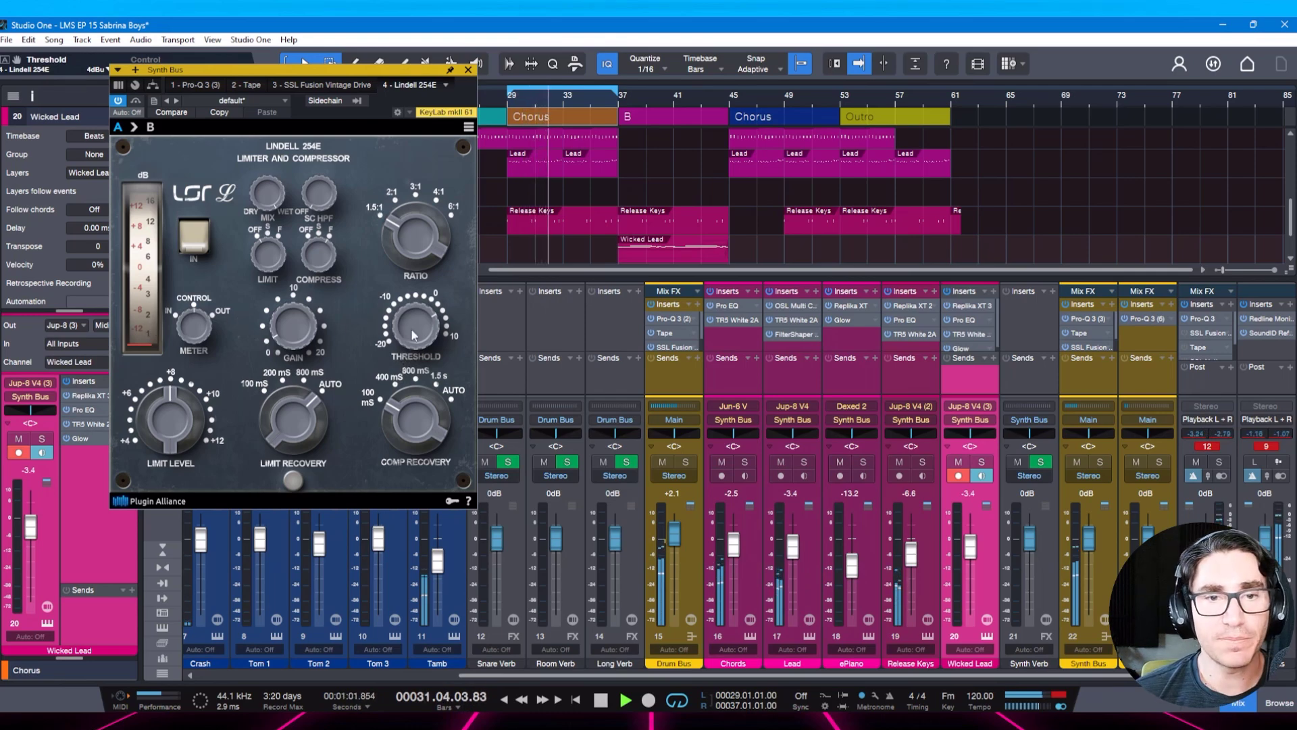
{"action": "left_click_drag", "start_coordinate": [410, 329], "coordinate": [414, 378]}
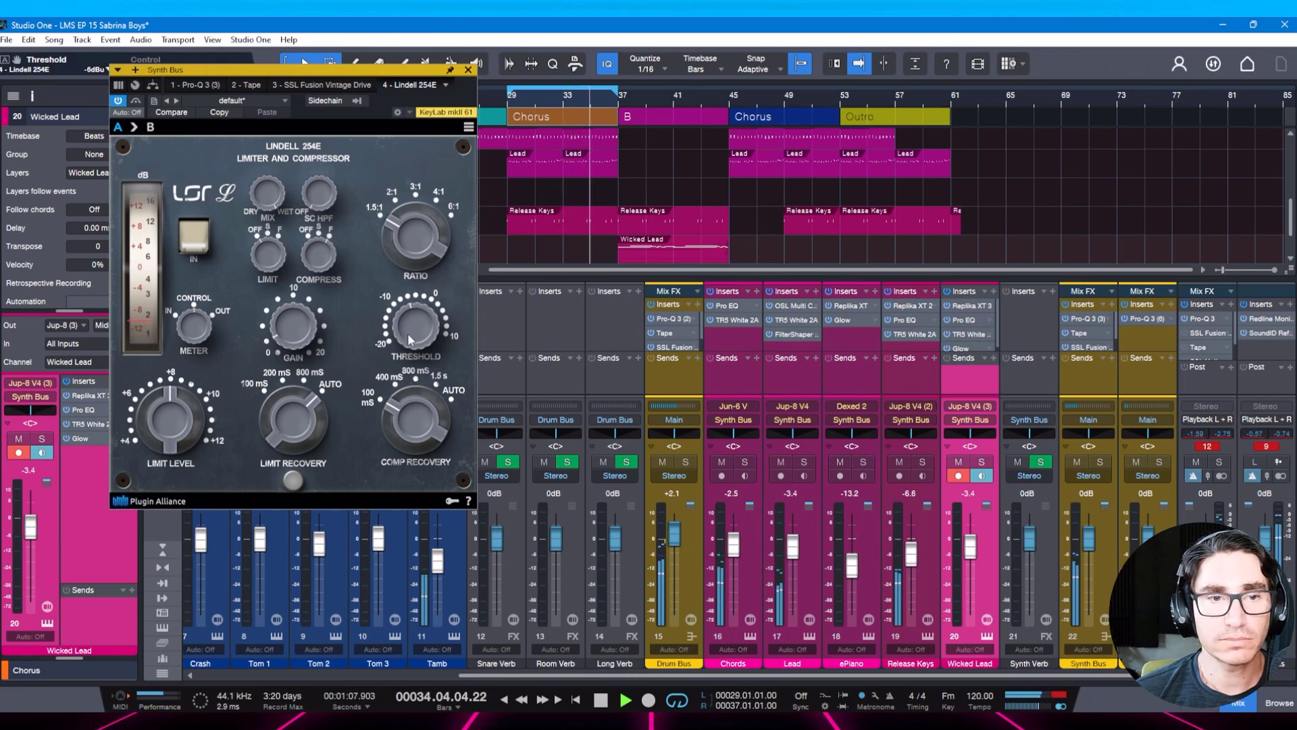
{"action": "left_click_drag", "start_coordinate": [407, 334], "coordinate": [407, 326]}
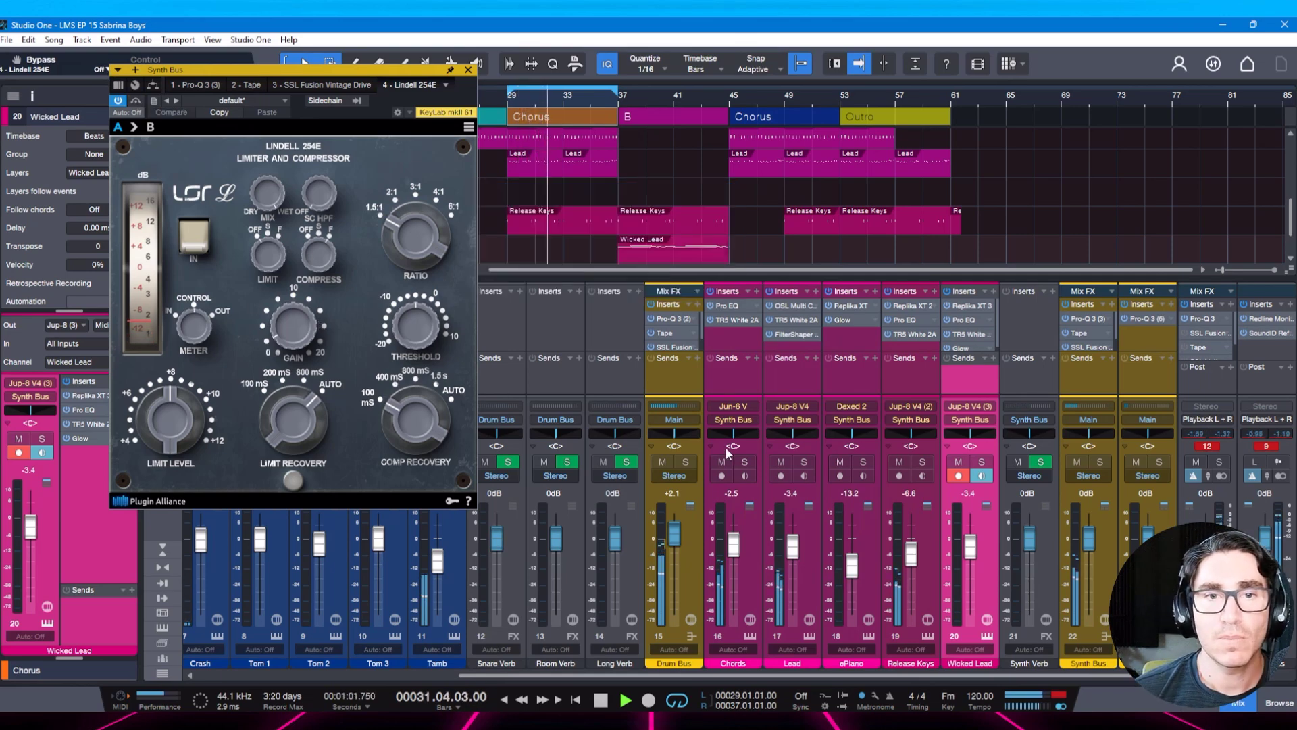
{"action": "key", "text": "Escape"}
{"action": "key", "text": "ctrl+s"}
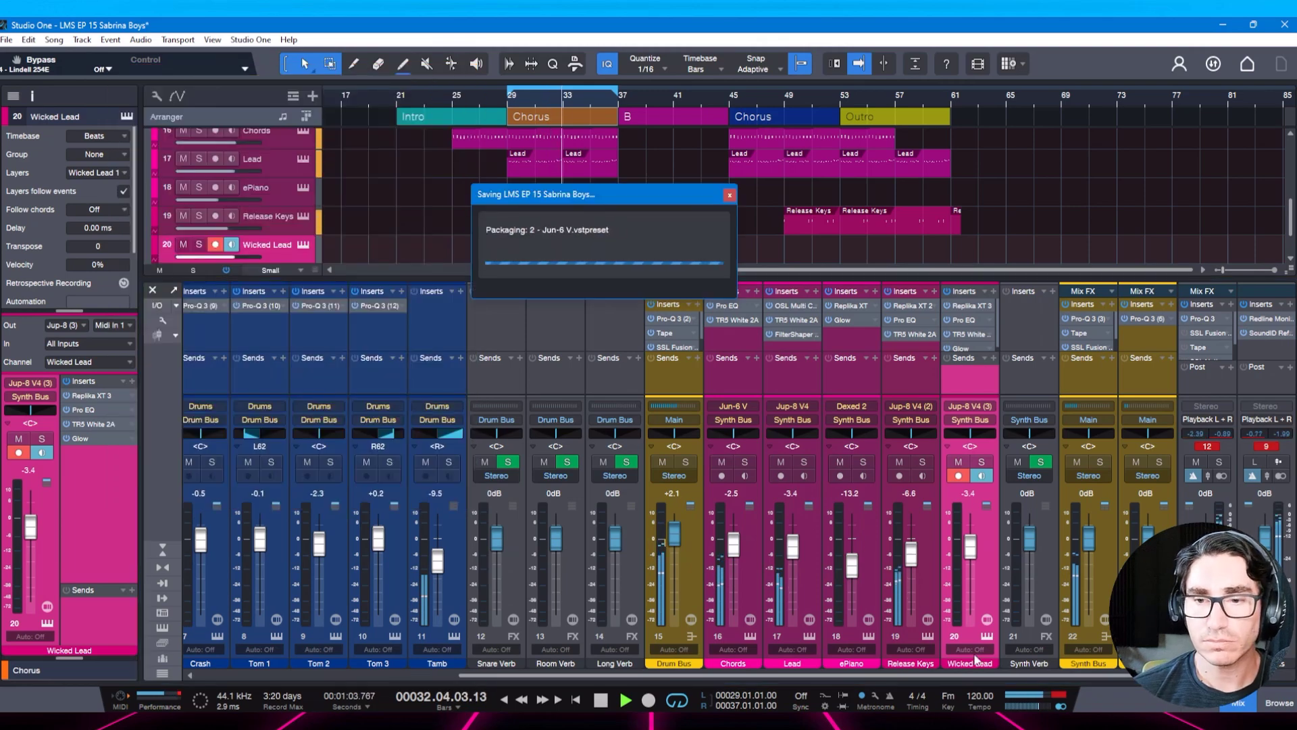
Stop playback and reset the clip indicators on the Main and monitoring output channels.
{"action": "key", "text": "space"}
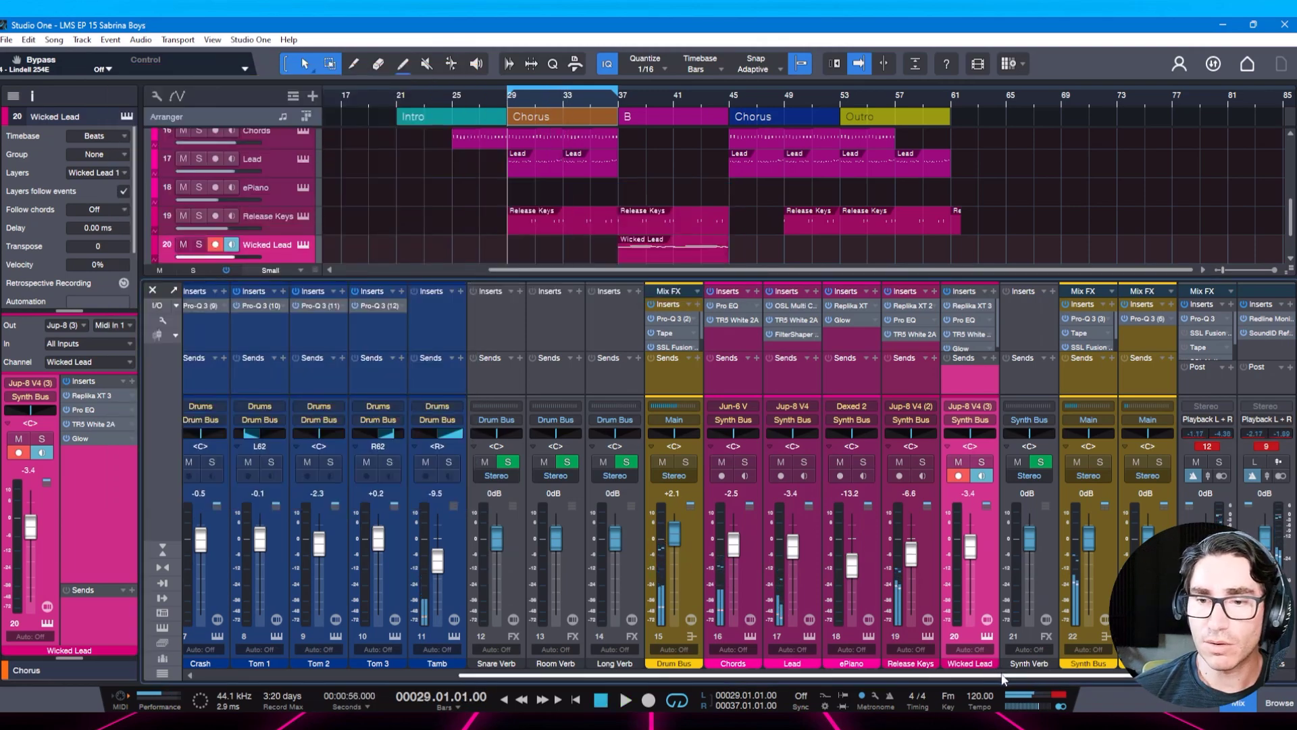
{"action": "left_click", "coordinate": [1209, 446]}
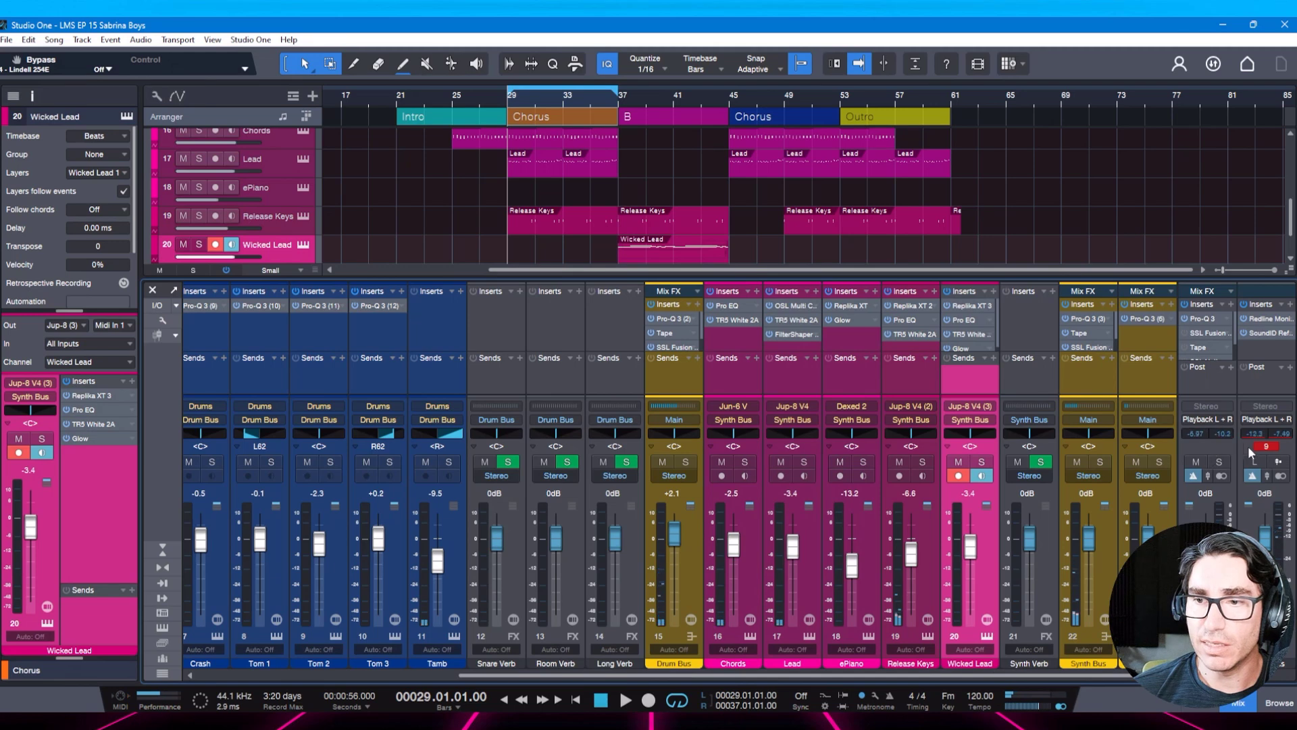
{"action": "left_click", "coordinate": [1264, 446]}
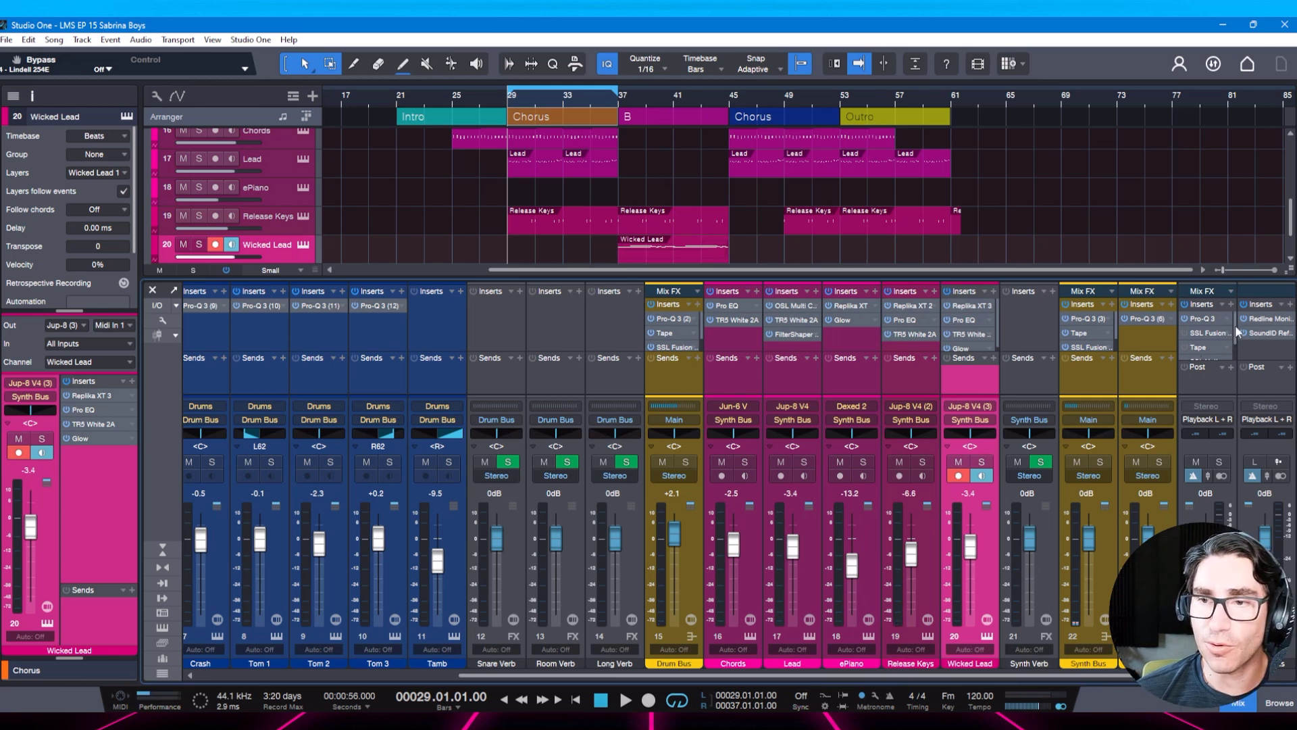
Save the song, raise the Amount of the Main channel's SSL Fusion Transformer to 112% during playback and compare it bypassed.
{"action": "left_click", "coordinate": [1207, 319]}
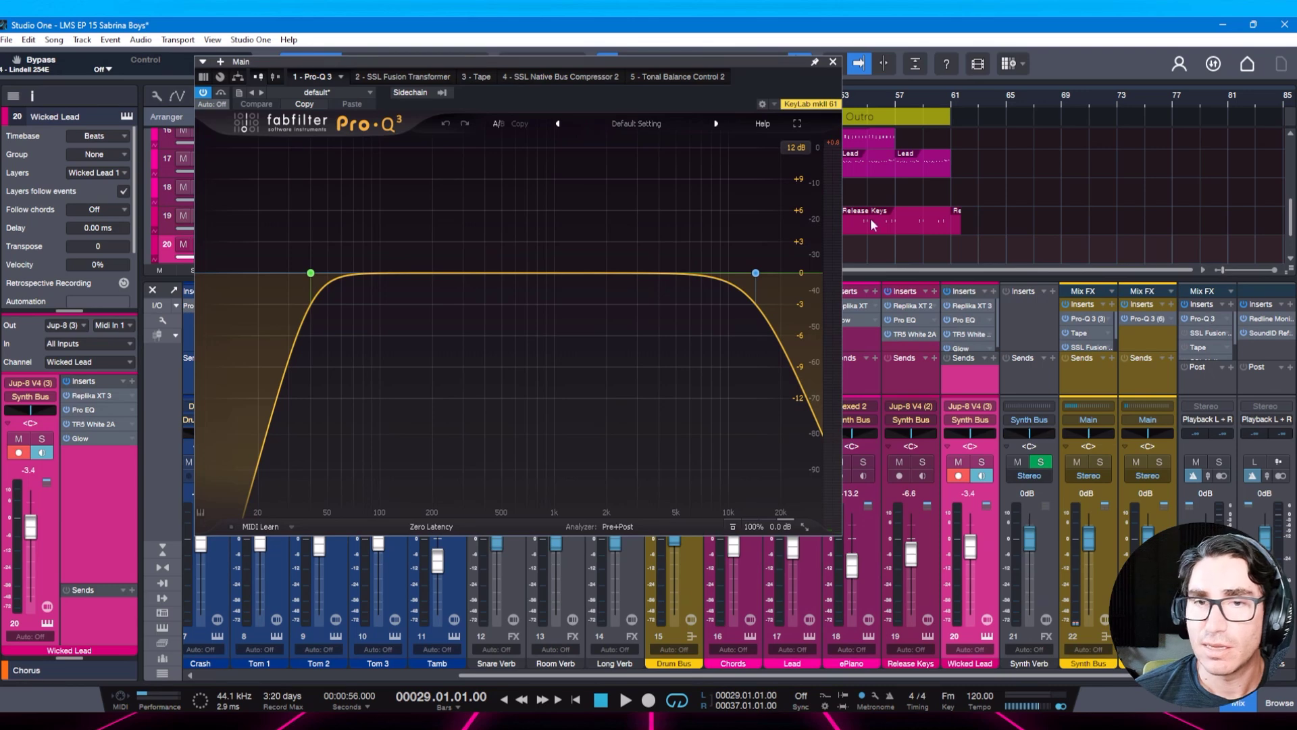
{"action": "key", "text": "ctrl+s"}
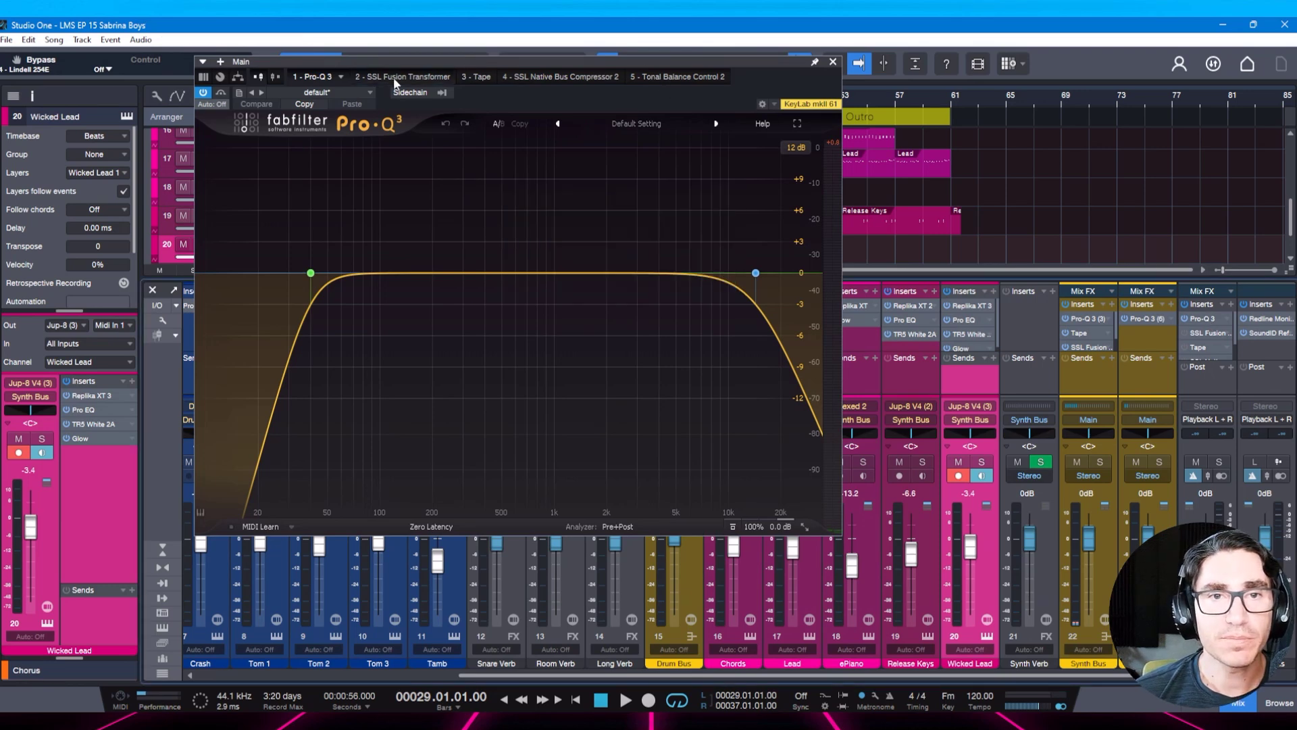
{"action": "left_click", "coordinate": [393, 77]}
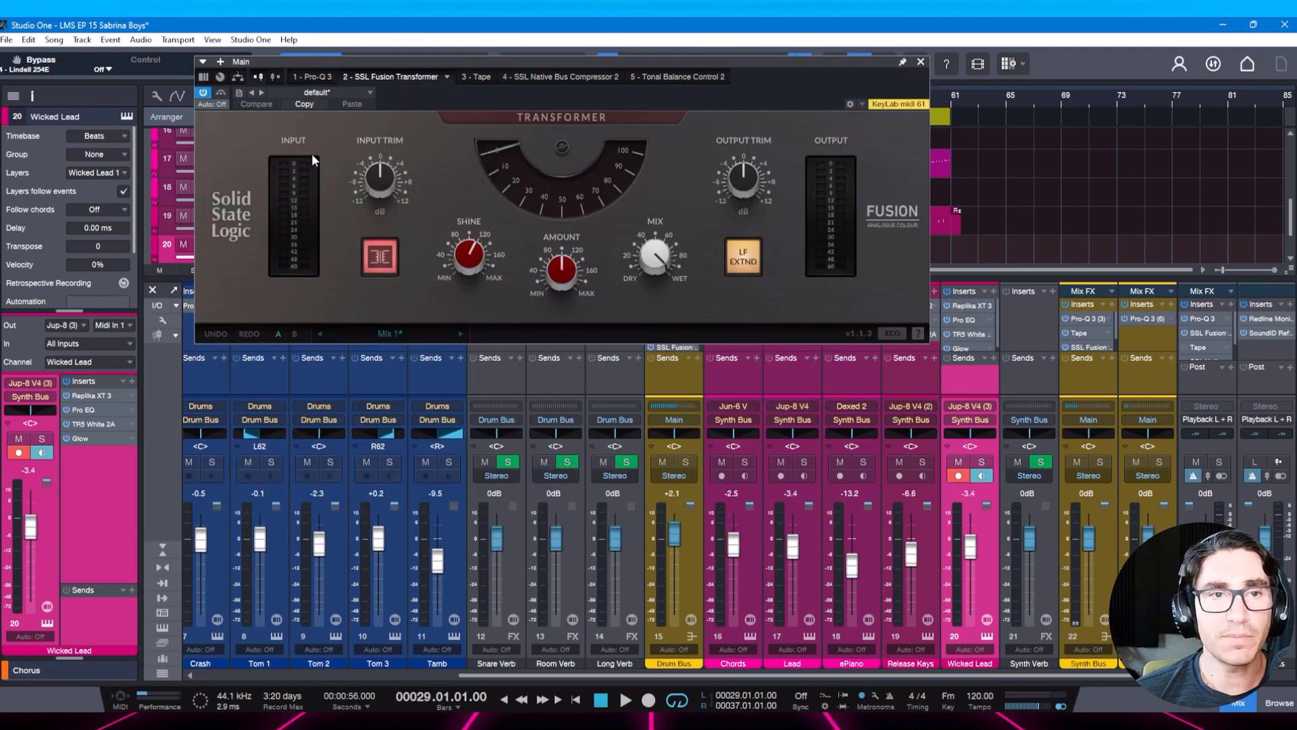
{"action": "key", "text": "space"}
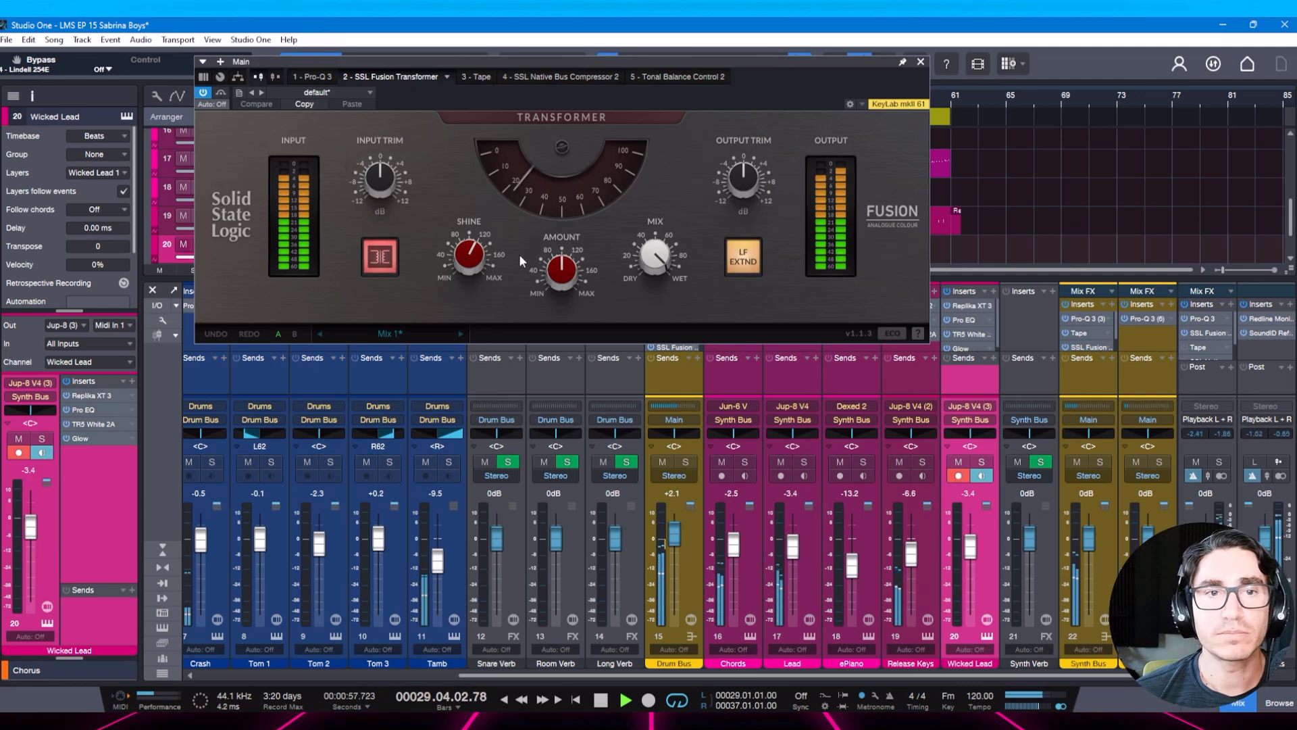
{"action": "left_click_drag", "start_coordinate": [559, 267], "coordinate": [559, 263]}
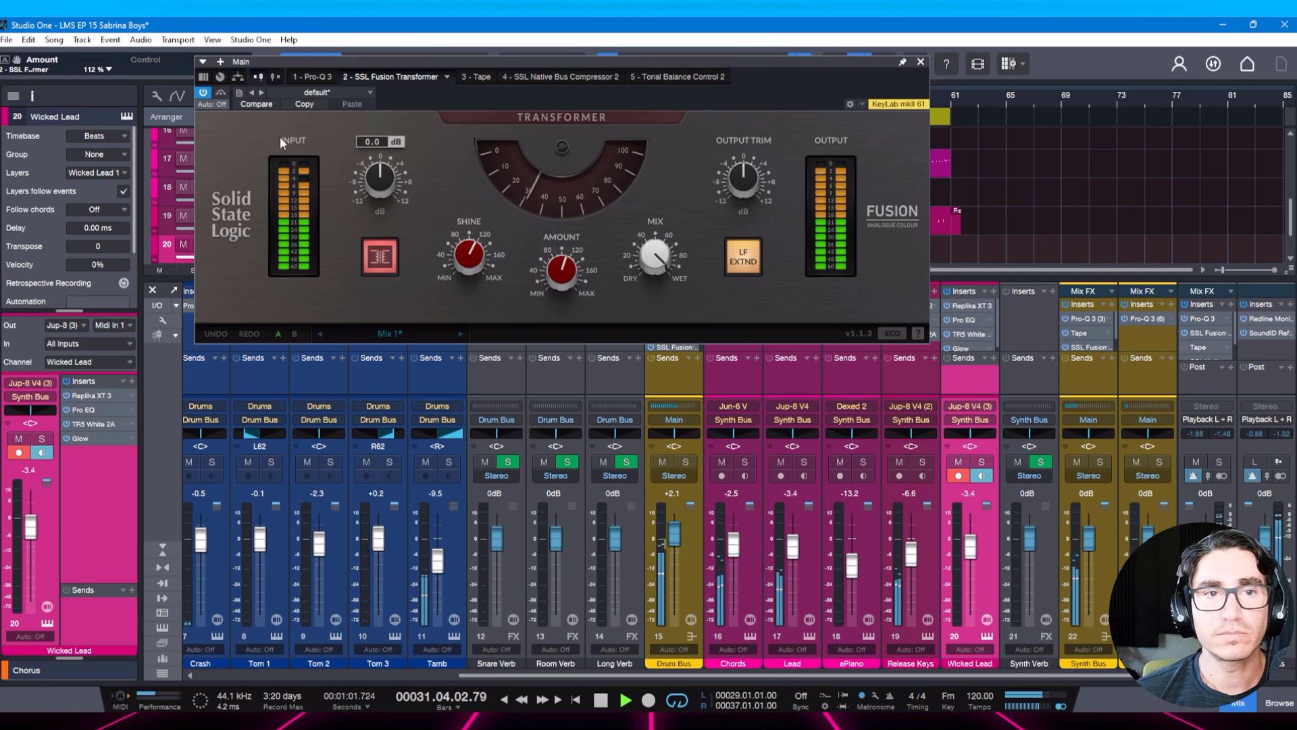
{"action": "left_click", "coordinate": [221, 93]}
{"action": "left_click", "coordinate": [221, 94]}
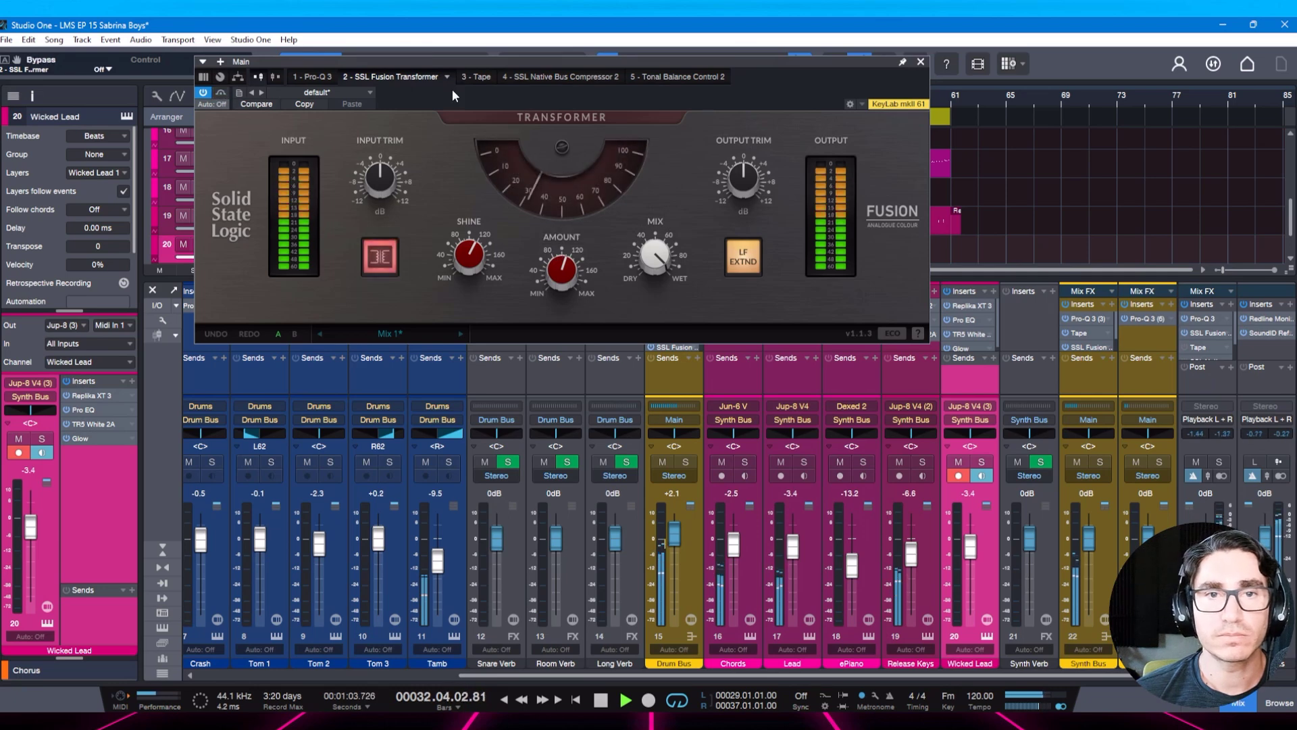
Activate the Main channel's Tape effect with color Amount 6.3, 30 IPS tape speed and Crosstalk 62.5%.
{"action": "left_click", "coordinate": [481, 79]}
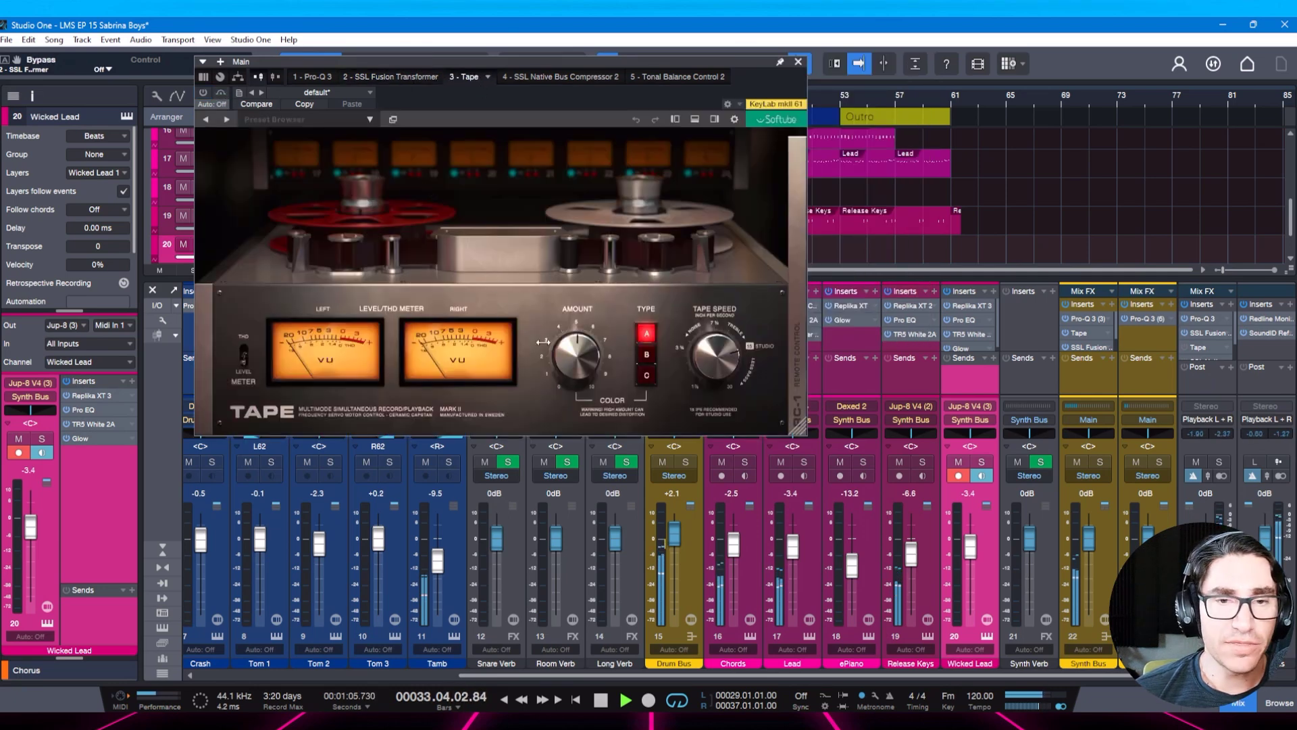
{"action": "left_click", "coordinate": [203, 92]}
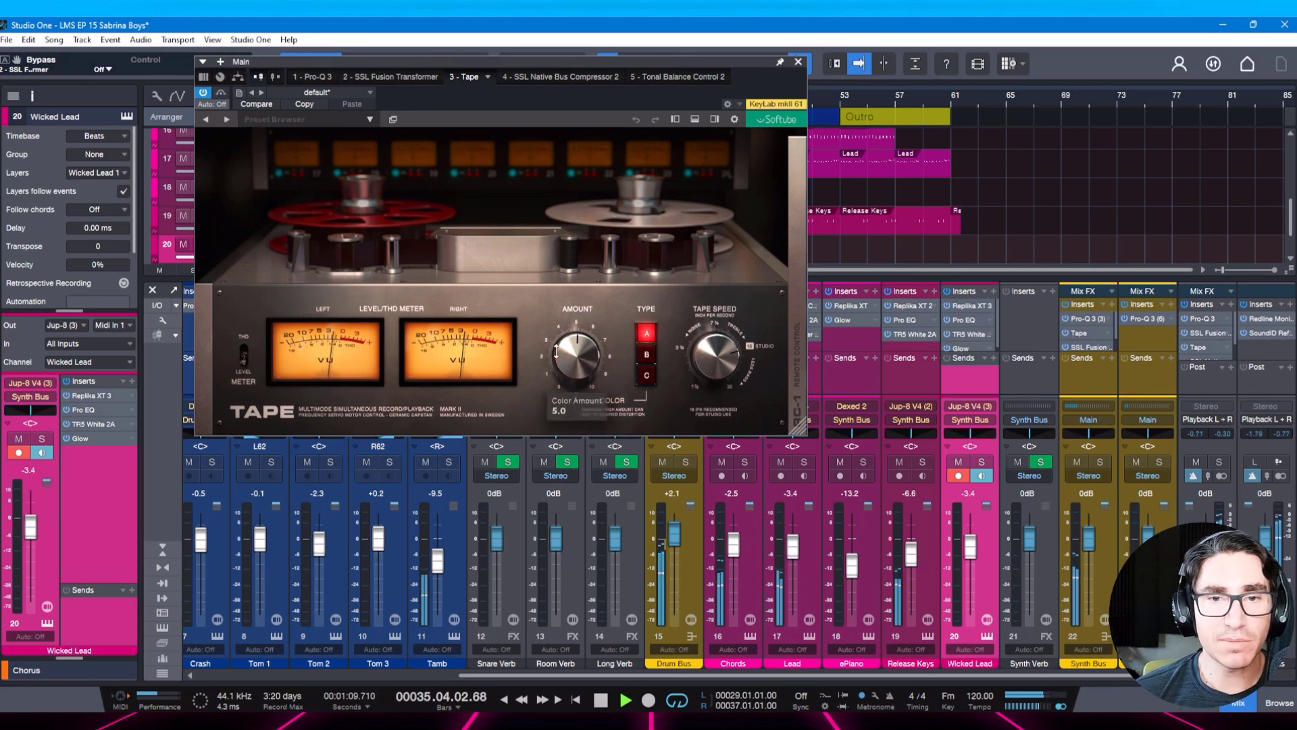
{"action": "left_click_drag", "start_coordinate": [556, 350], "coordinate": [571, 343]}
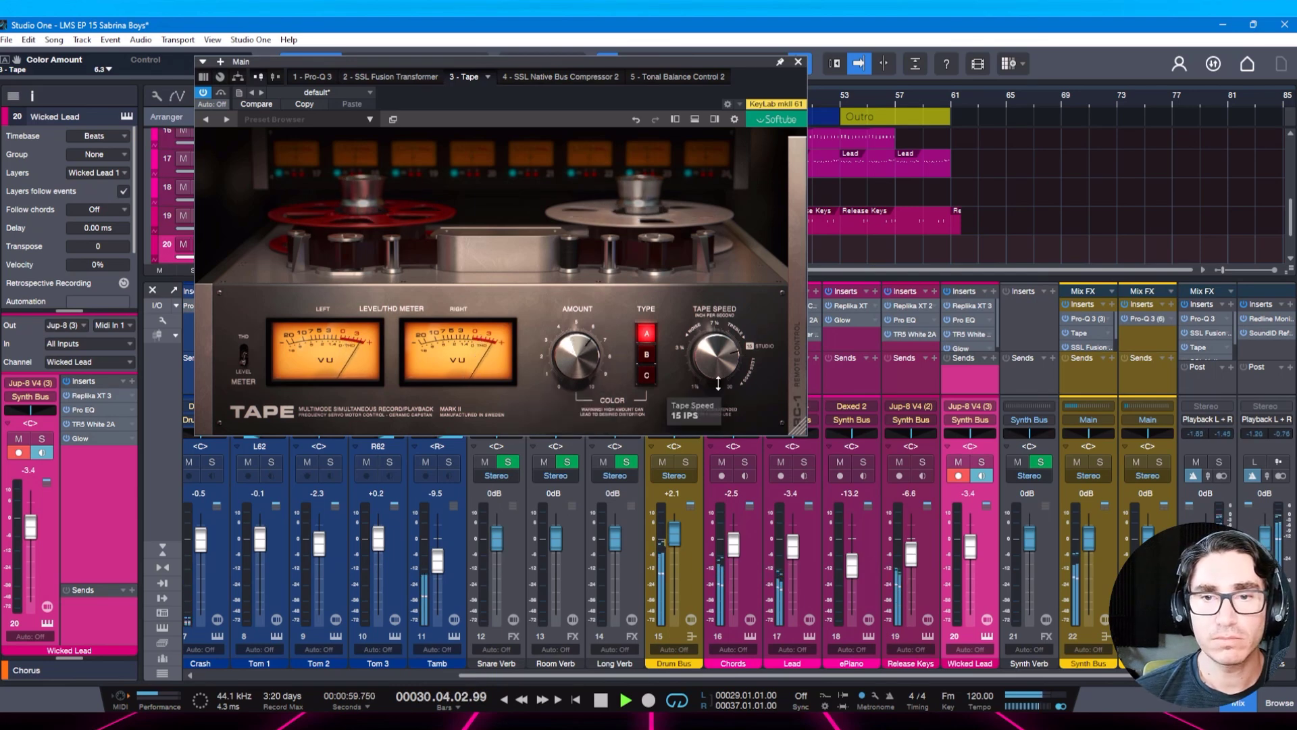
{"action": "left_click_drag", "start_coordinate": [718, 384], "coordinate": [722, 342]}
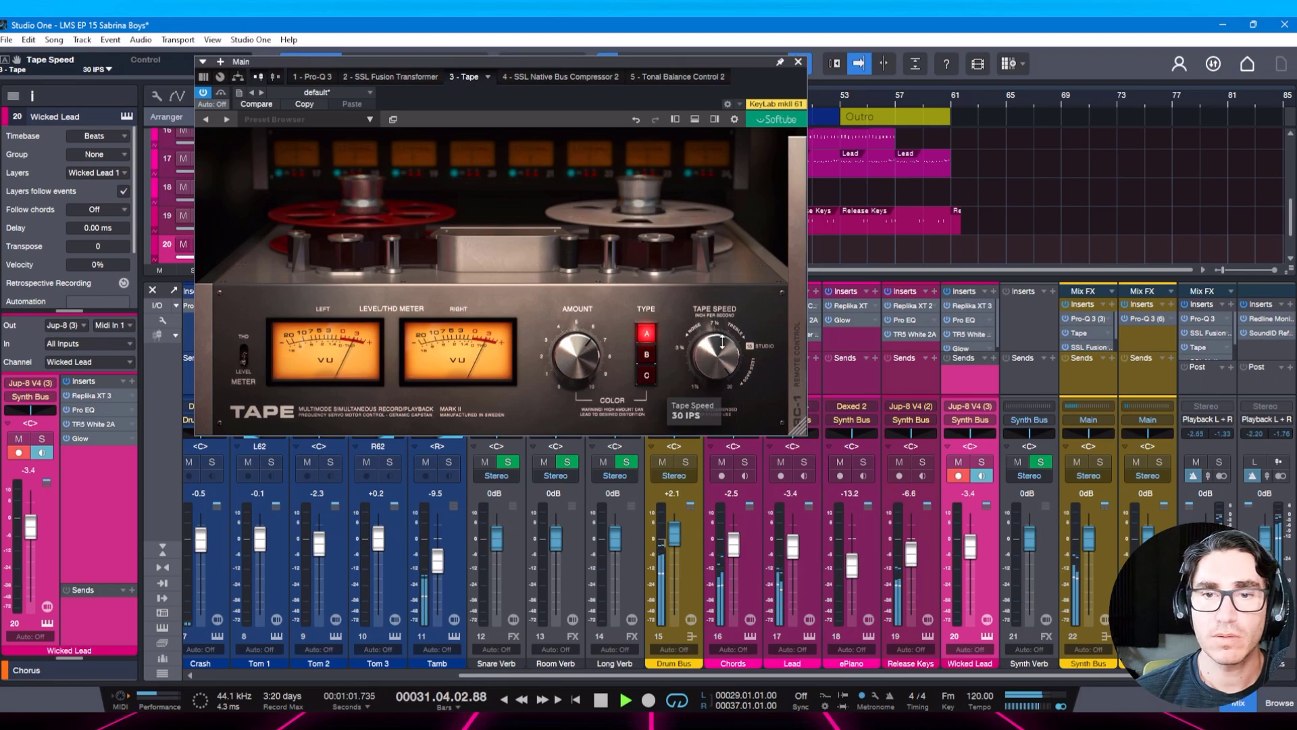
{"action": "left_click", "coordinate": [797, 378]}
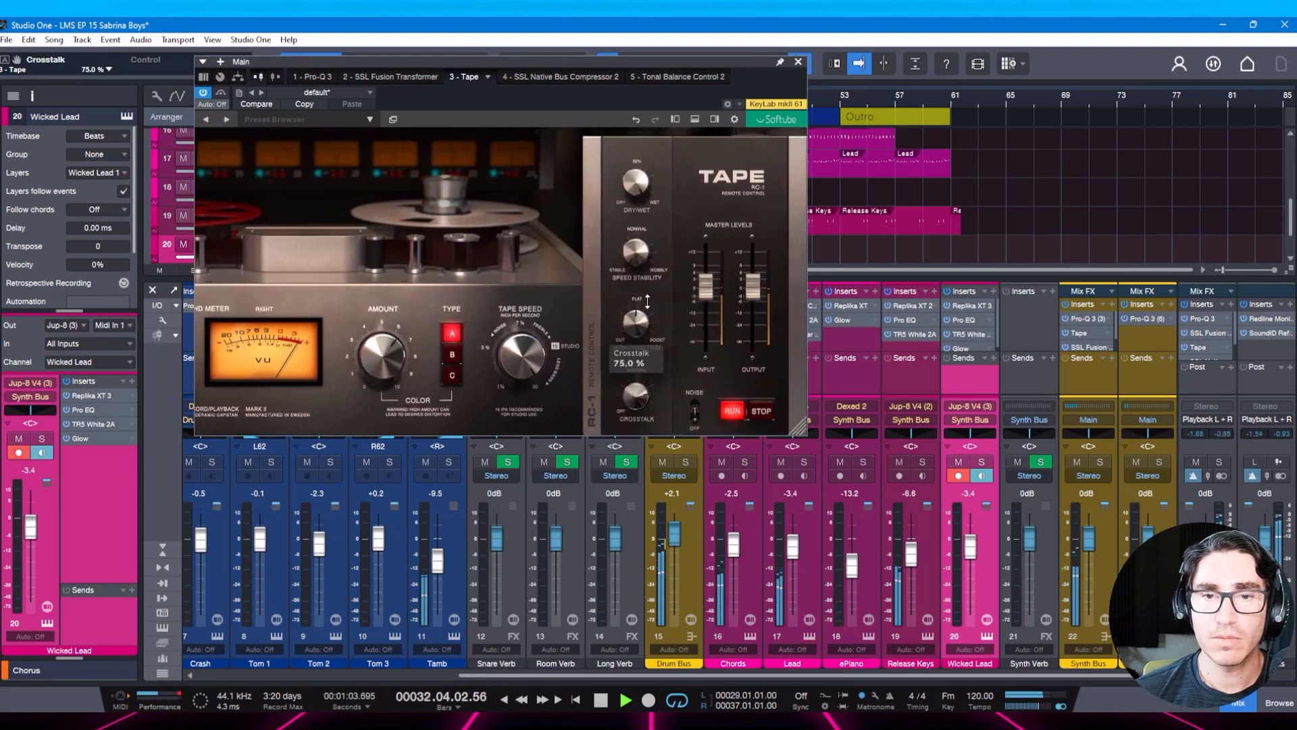
{"action": "left_click_drag", "start_coordinate": [647, 301], "coordinate": [647, 331]}
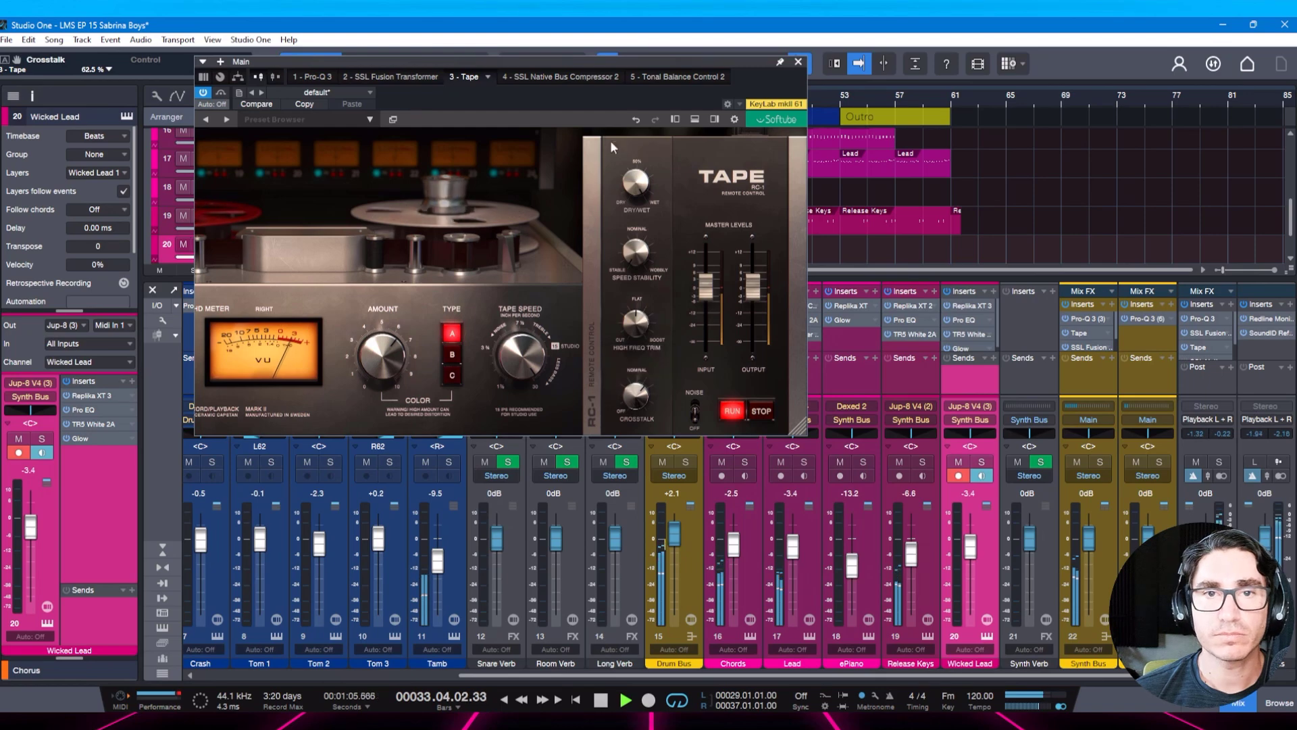
Activate the Main channel's SSL Native Bus Compressor 2, lower its Threshold to 5.8 dB and save the song.
{"action": "left_click", "coordinate": [581, 78]}
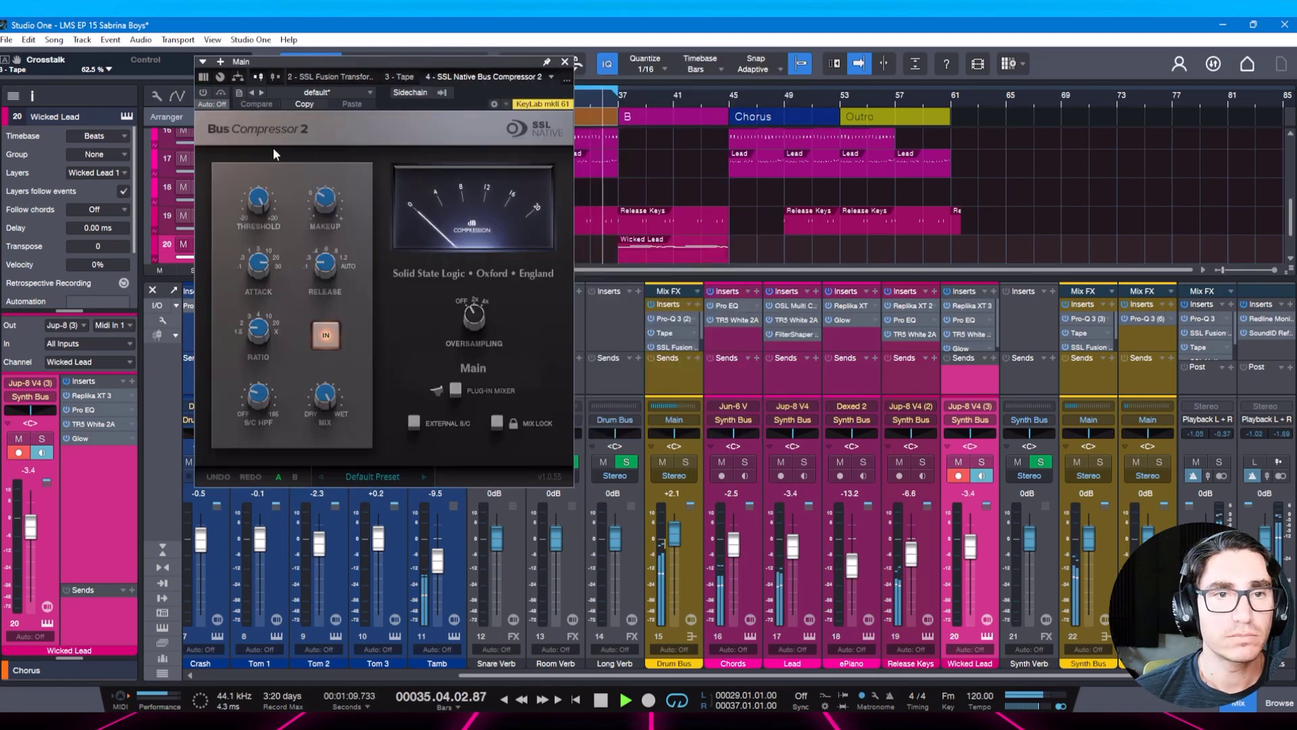
{"action": "left_click", "coordinate": [204, 91]}
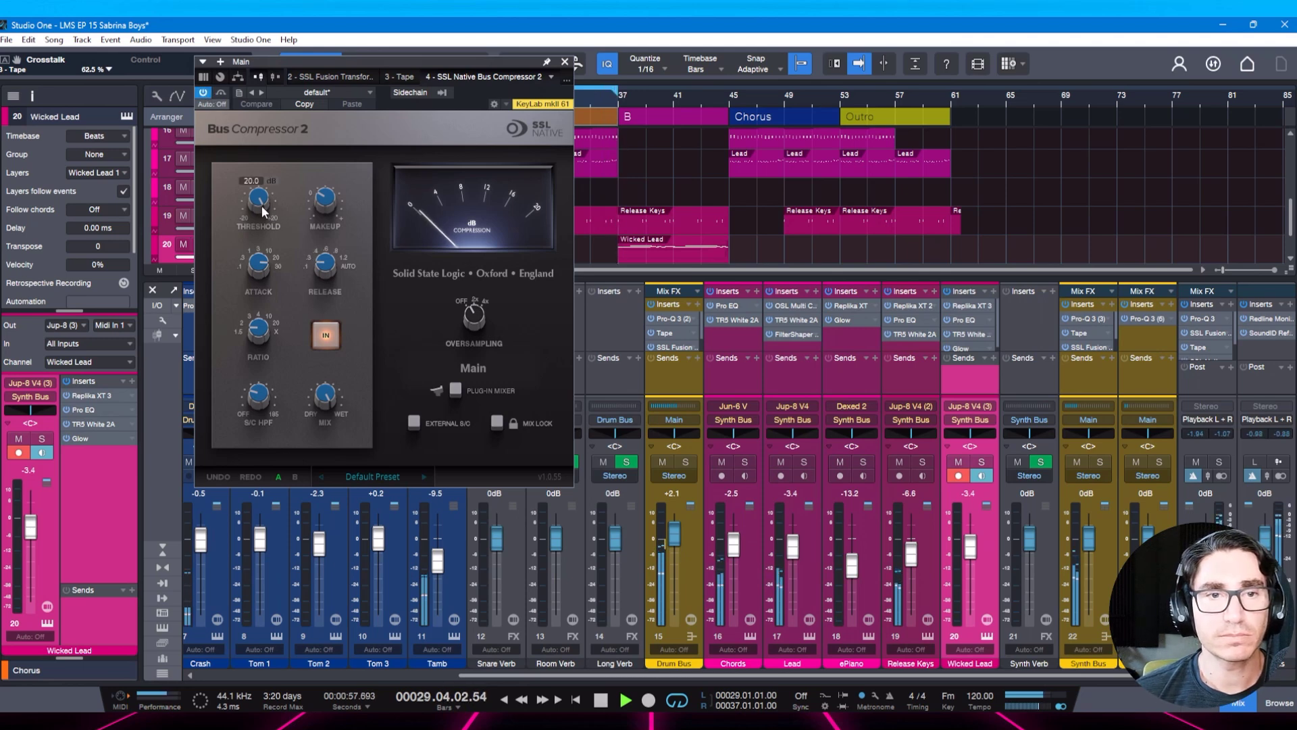
{"action": "left_click_drag", "start_coordinate": [261, 205], "coordinate": [260, 255]}
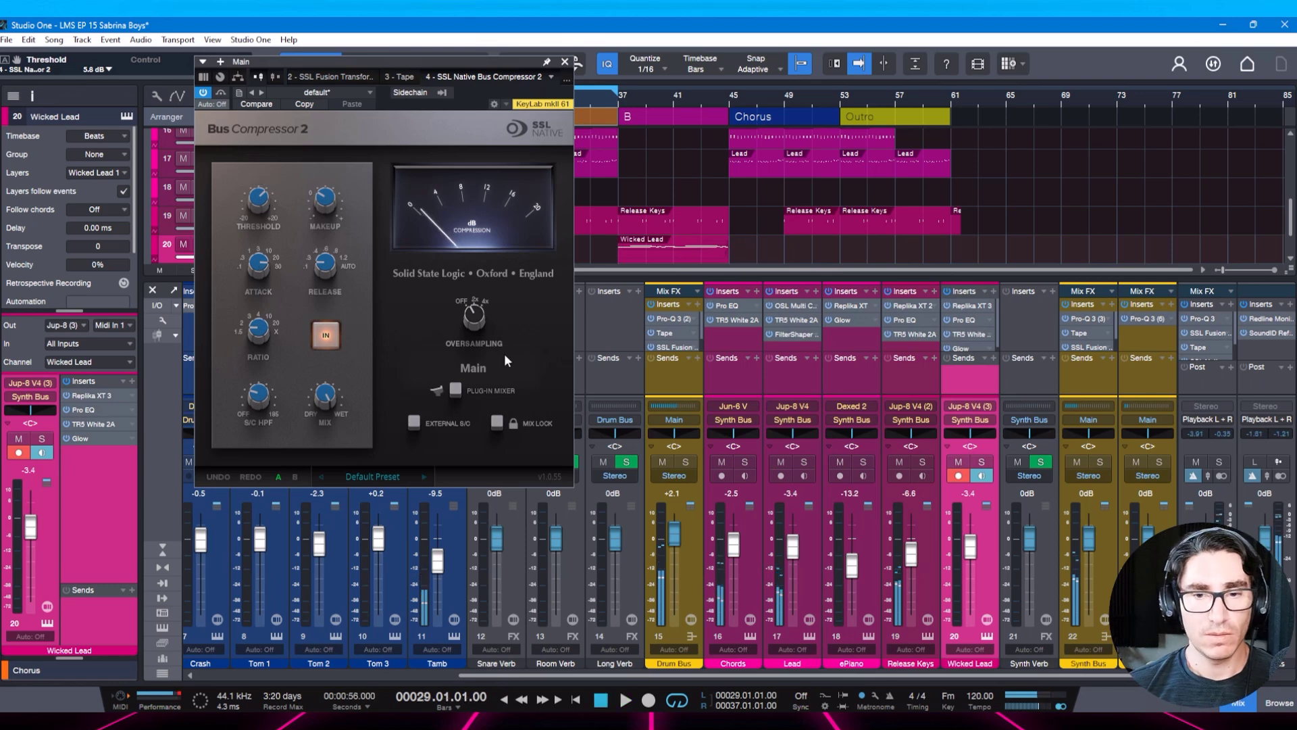
{"action": "key", "text": "ctrl+s"}
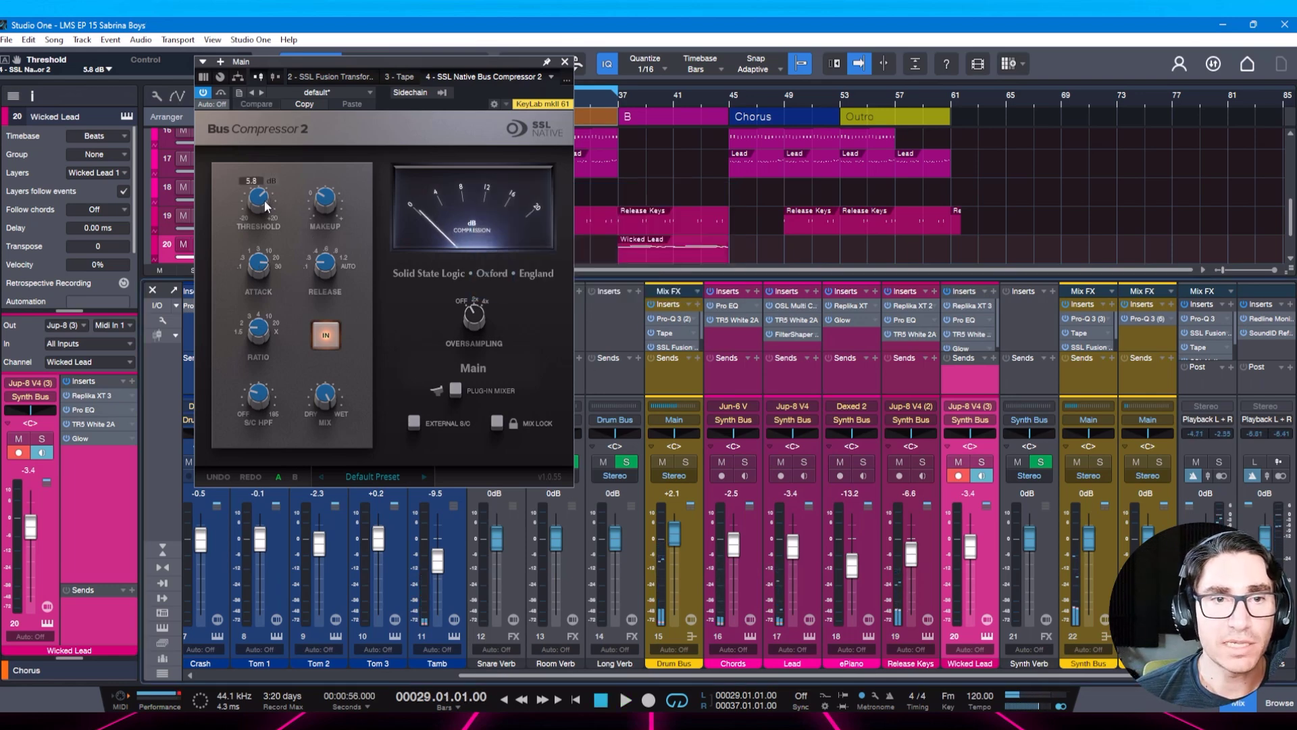
Set the Main channel's Bus Compressor 2 sidechain high-pass to 71.6 Hz and Makeup to 1.7 dB, comparing the compressor bypassed during playback.
{"action": "left_click_drag", "start_coordinate": [261, 206], "coordinate": [262, 207]}
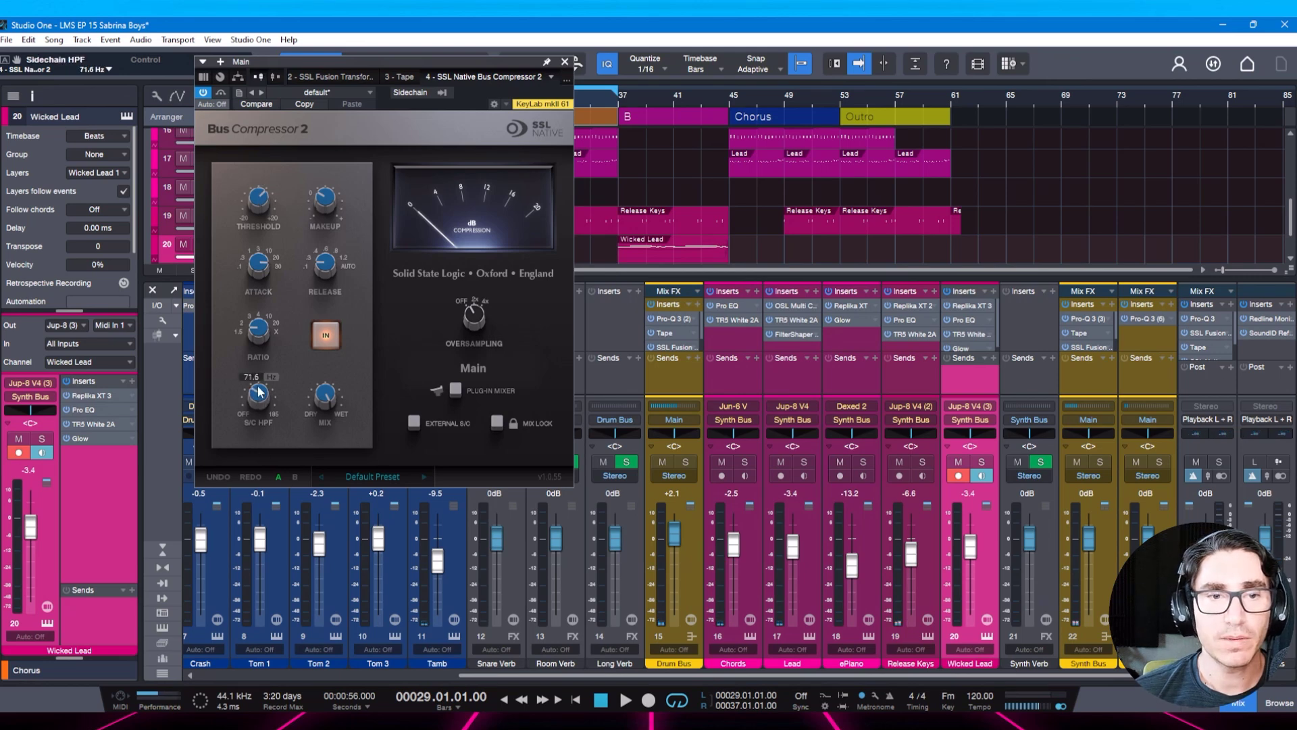
{"action": "scroll", "coordinate": [259, 390], "scroll_direction": "up", "scroll_amount": 1}
{"action": "key", "text": "space"}
{"action": "key", "text": "ctrl+s"}
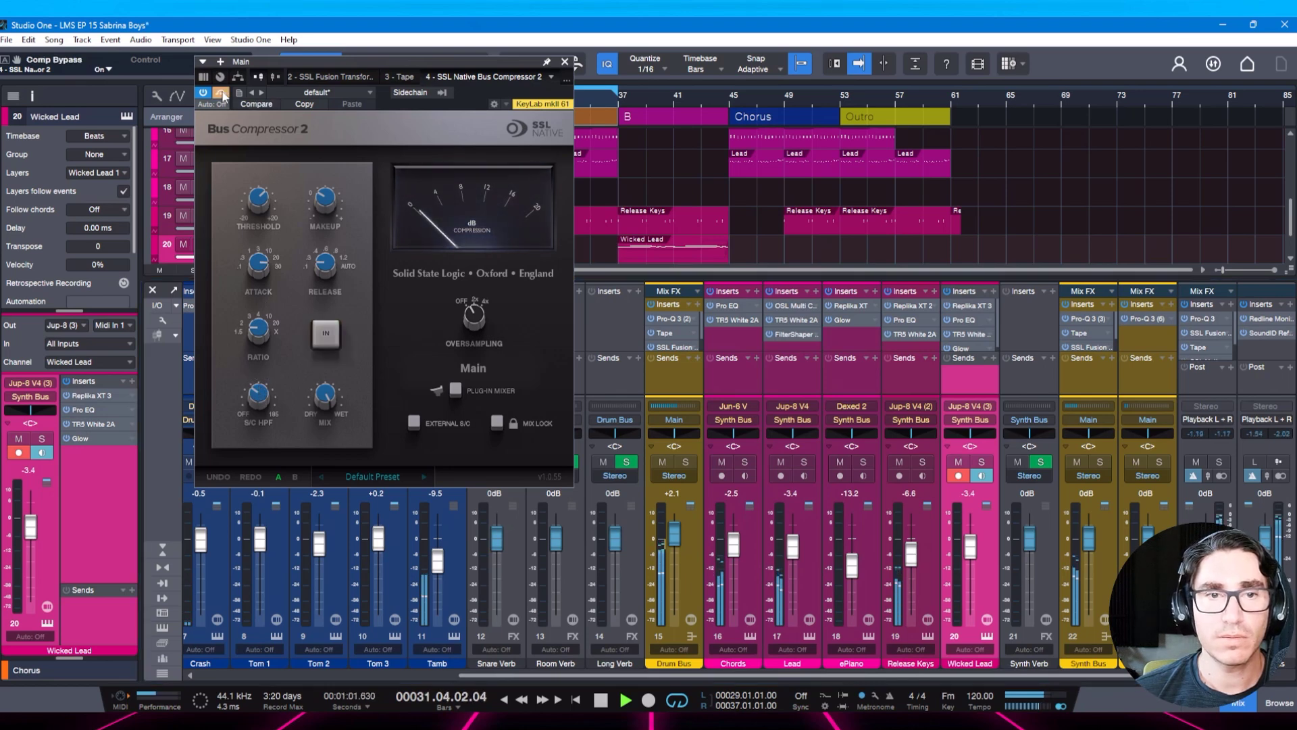
{"action": "mouse_move", "coordinate": [317, 215]}
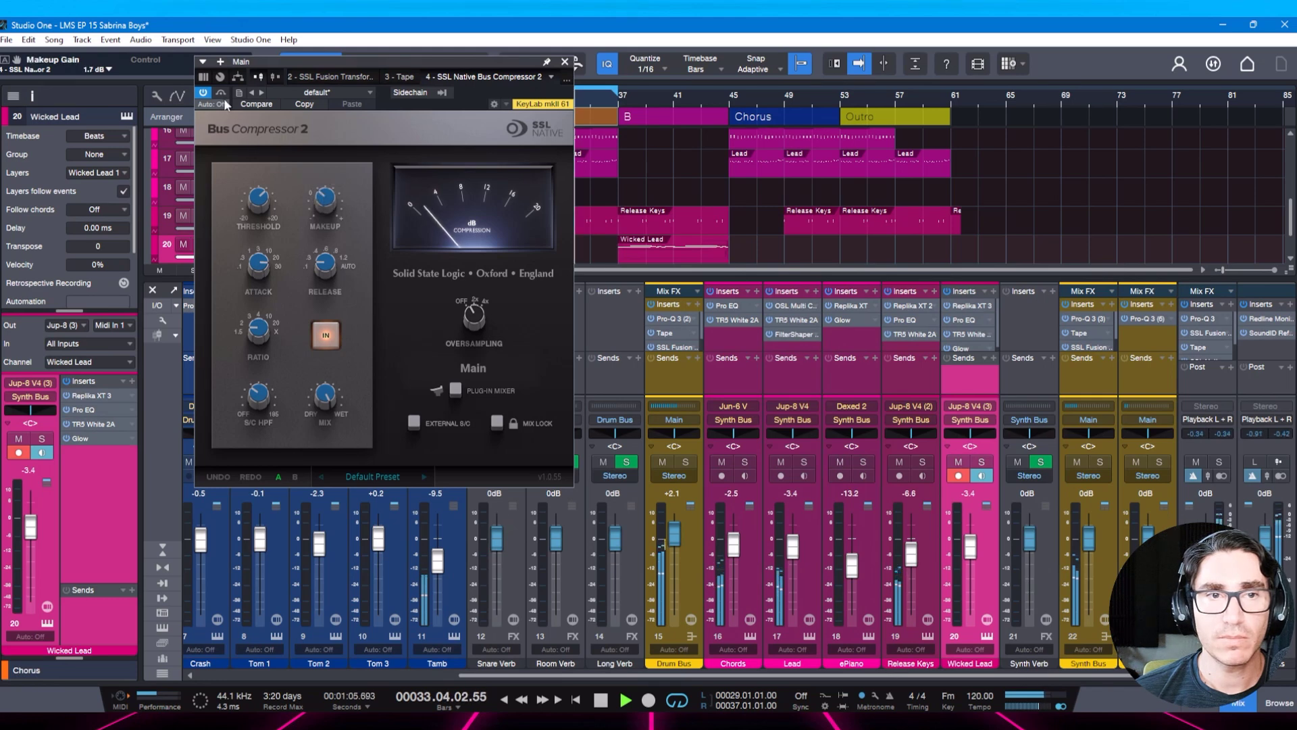
{"action": "left_click", "coordinate": [565, 62]}
Lower the Lead channel's fader to -4.9 dB during playback of the first Chorus and save the song.
{"action": "left_click_drag", "start_coordinate": [793, 555], "coordinate": [792, 558]}
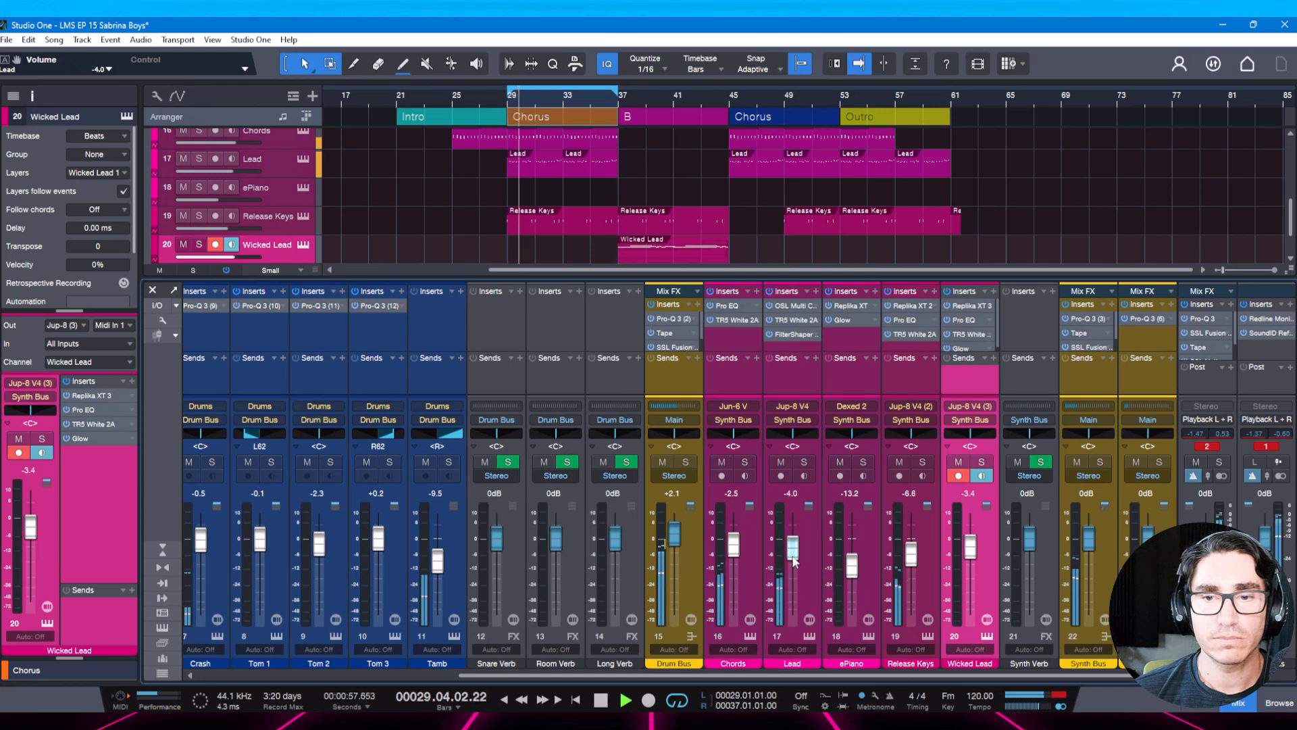
{"action": "left_click_drag", "start_coordinate": [792, 558], "coordinate": [794, 566]}
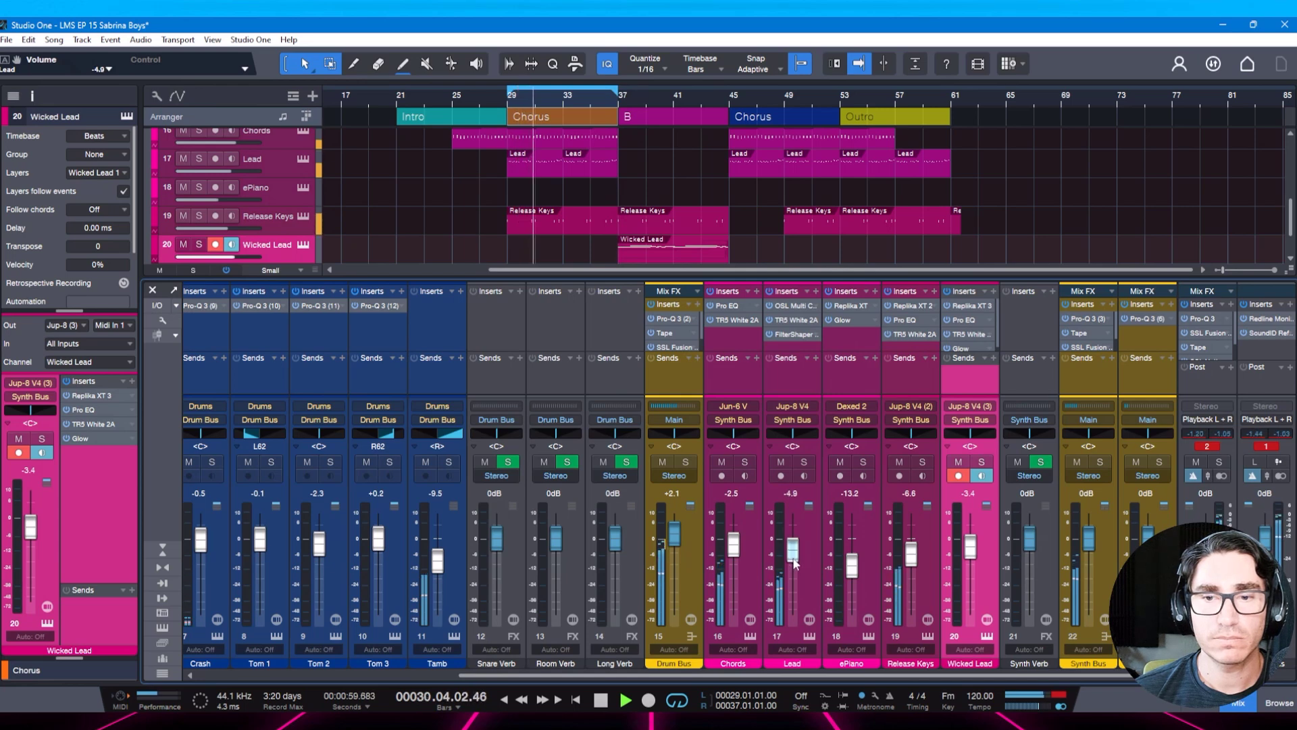
{"action": "key", "text": "ctrl+s"}
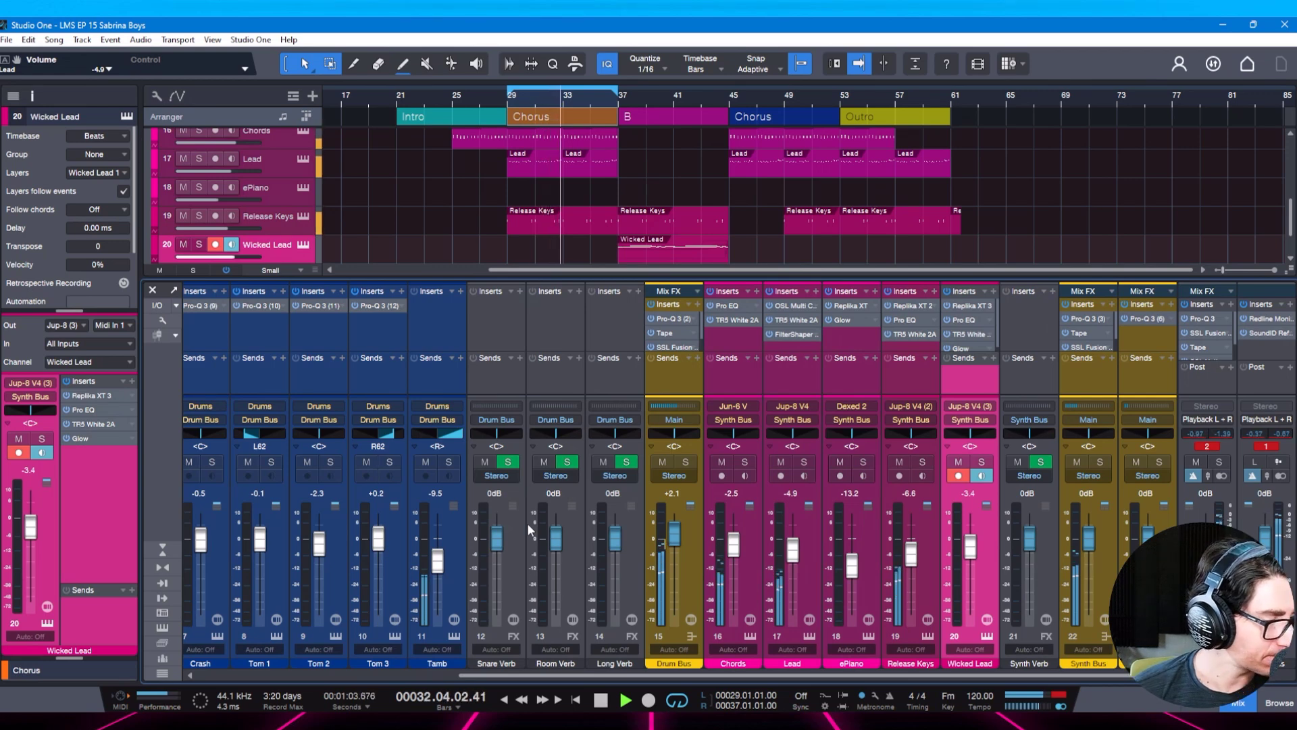
{"action": "key", "text": "space"}
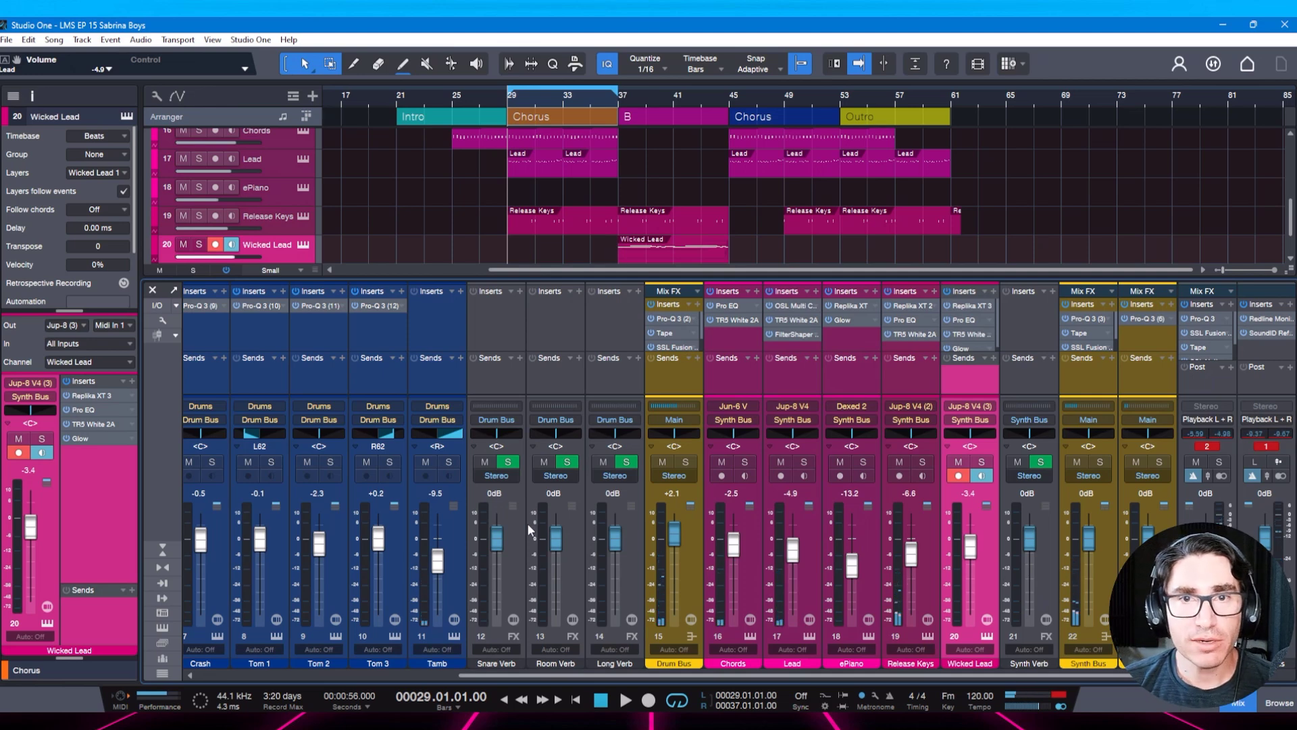
Replay the first Chorus to check the balance, hide the mixer console and save the song.
{"action": "key", "text": "space"}
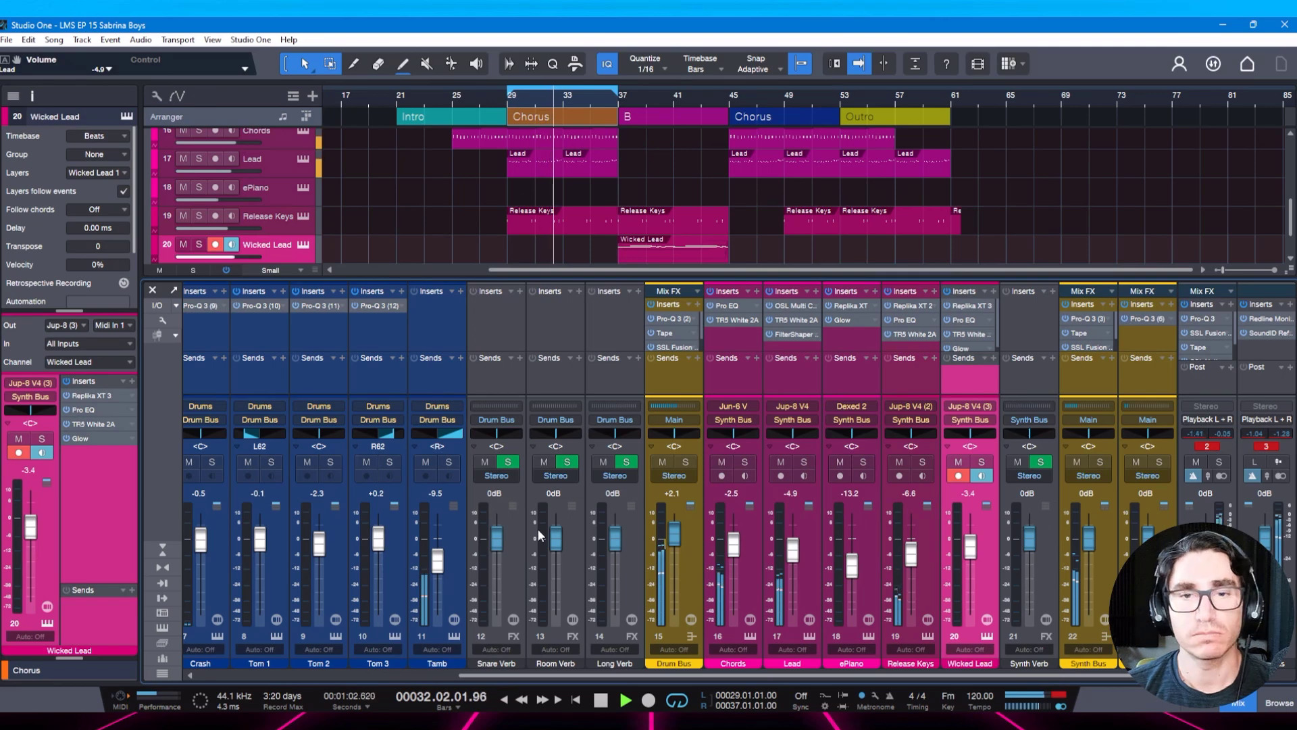
{"action": "key", "text": "space"}
{"action": "key", "text": "F3"}
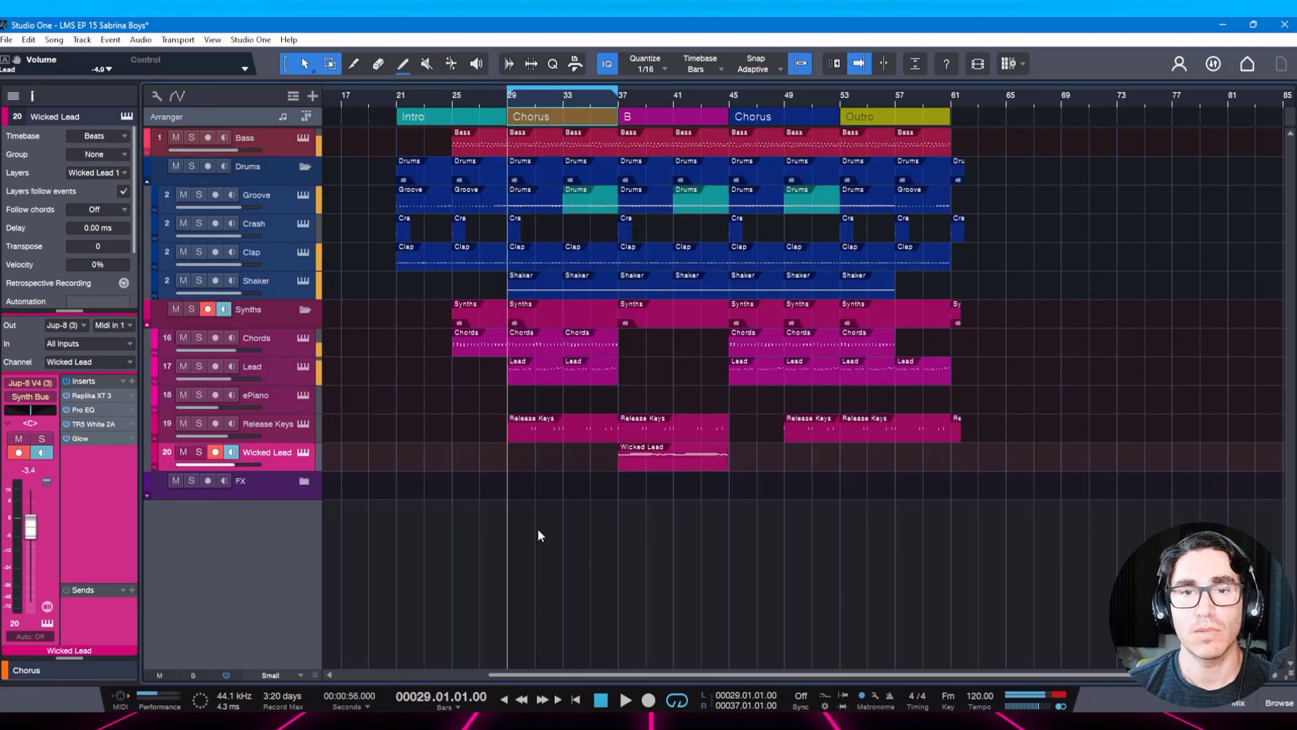
{"action": "key", "text": "ctrl+s"}
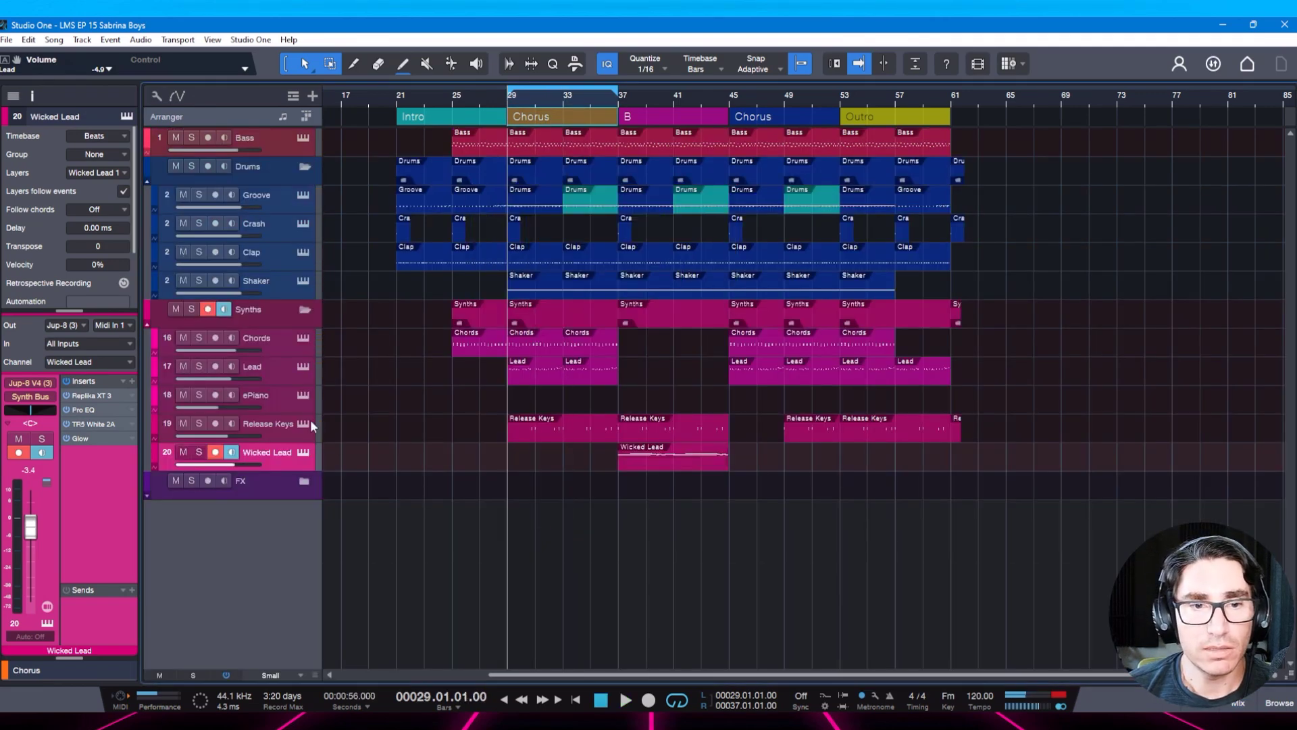
Select the ePiano track, set the loop range across the arrangement from bar 20 to bar 65, zoom to it and save the song.
{"action": "left_click", "coordinate": [287, 396]}
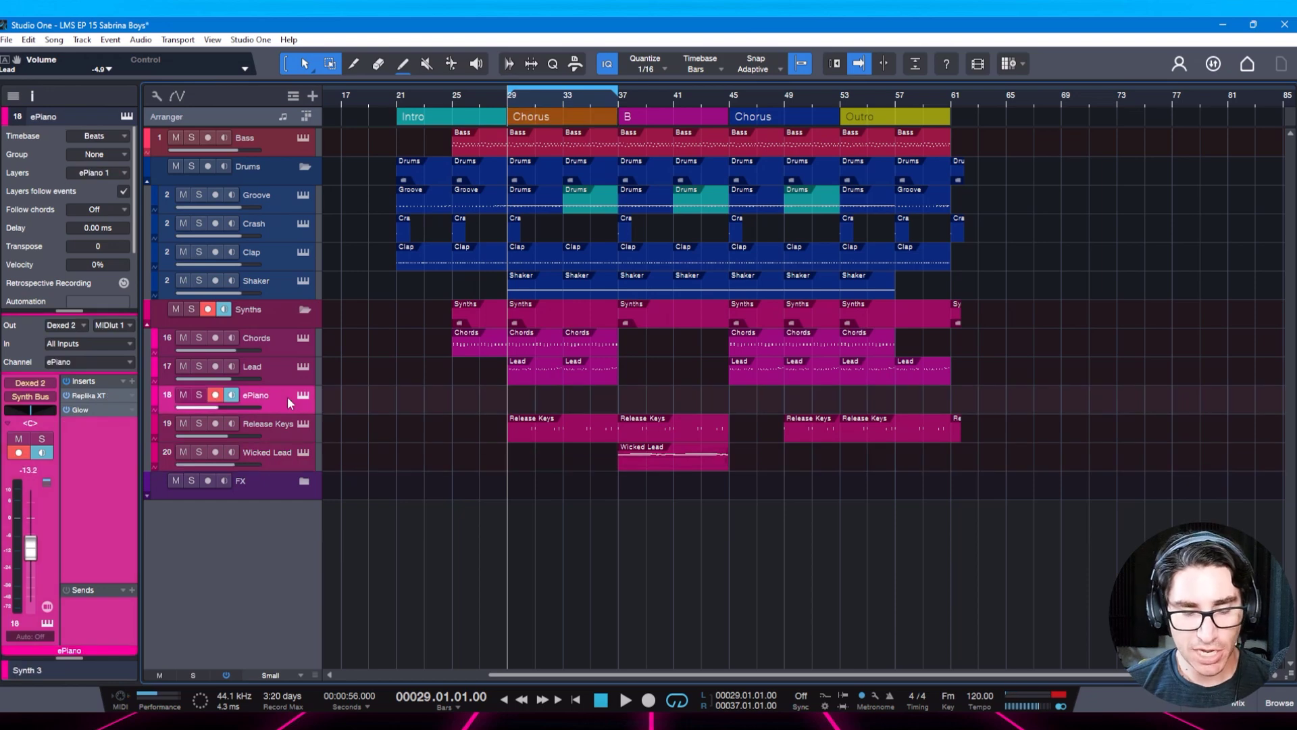
{"action": "key", "text": "ctrl+s"}
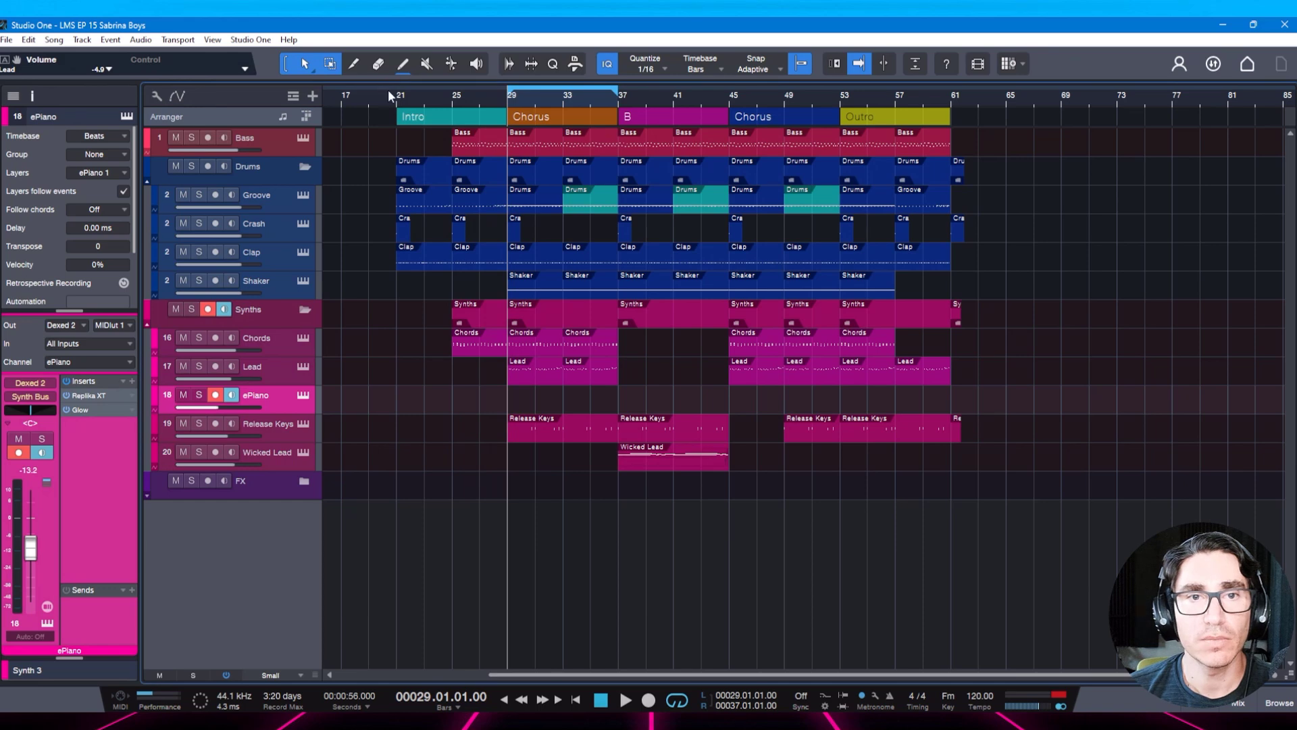
{"action": "left_click_drag", "start_coordinate": [389, 97], "coordinate": [994, 97]}
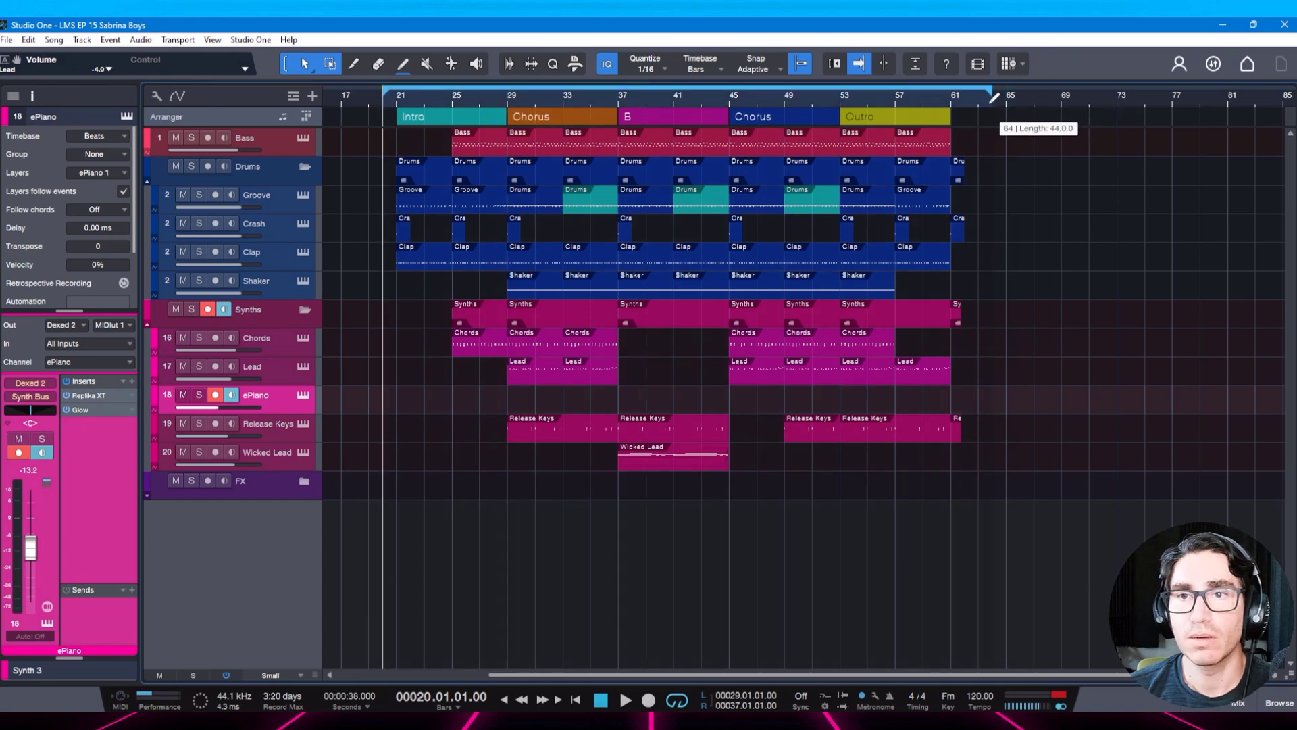
{"action": "key", "text": "alt+z"}
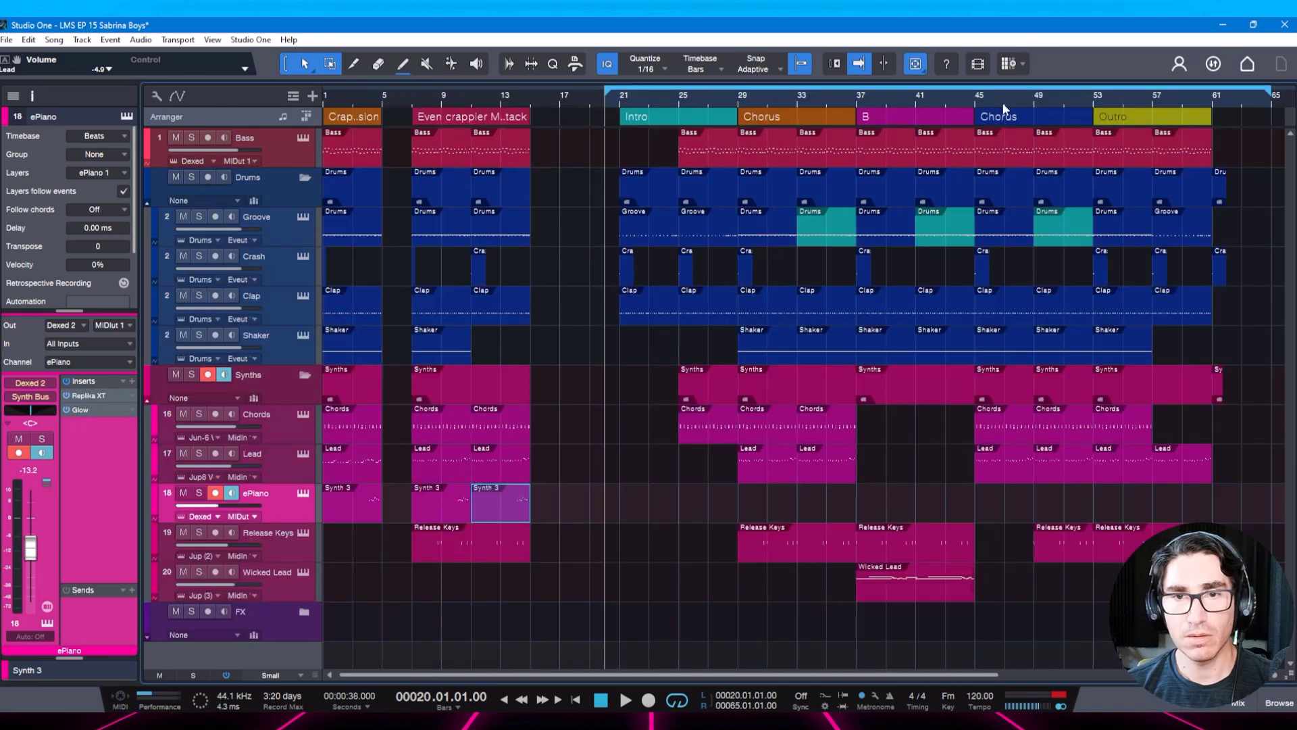
{"action": "key", "text": "ctrl+s"}
{"action": "scroll", "coordinate": [859, 266], "scroll_direction": "right", "scroll_amount": 4}
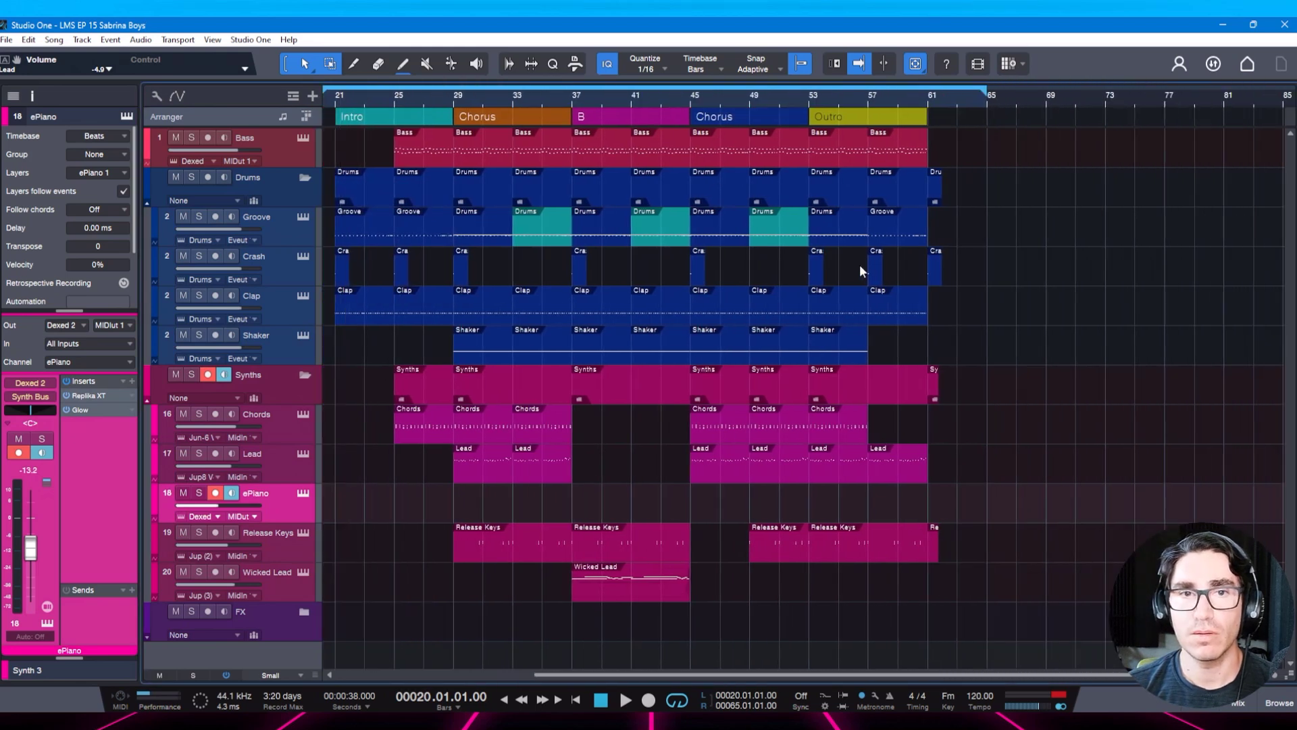
{"action": "scroll", "coordinate": [860, 265], "scroll_direction": "left", "scroll_amount": 2}
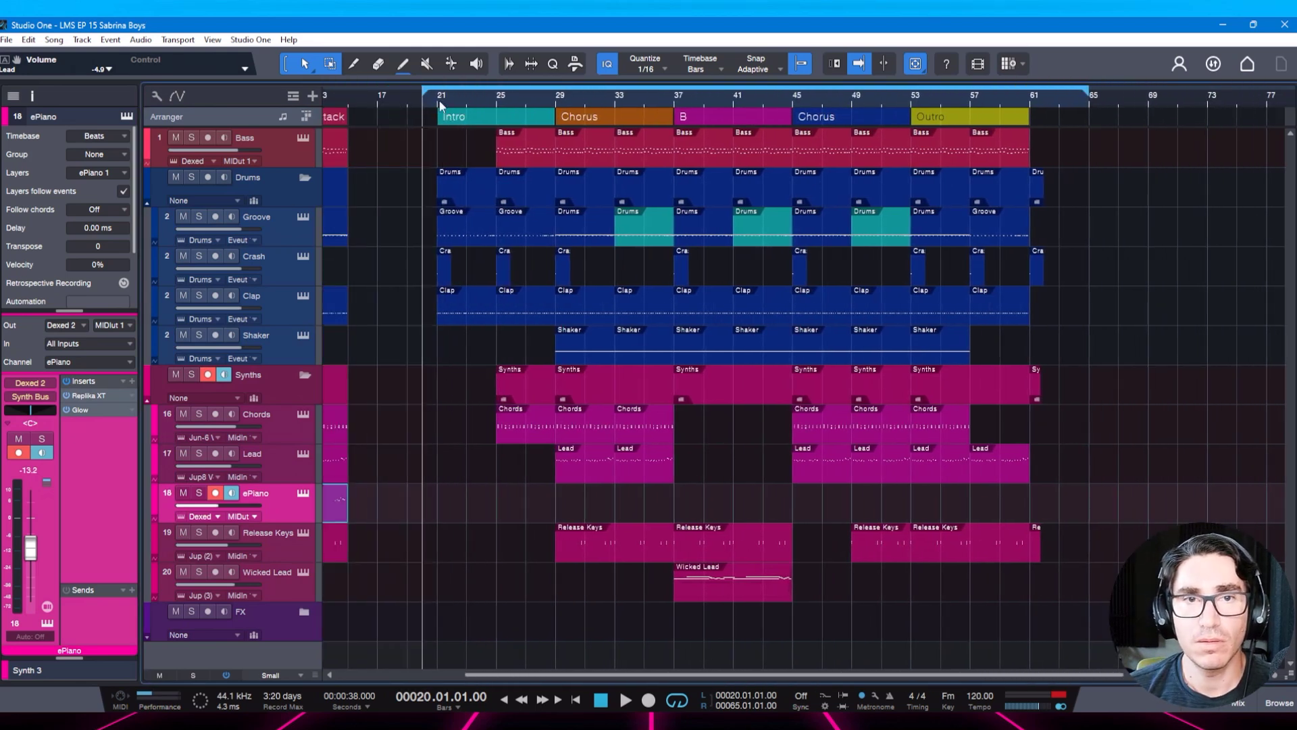
Play the arrangement from the Intro at bar 21 into the first Chorus to review the mix.
{"action": "left_click", "coordinate": [440, 101]}
{"action": "scroll", "coordinate": [521, 217], "scroll_direction": "left", "scroll_amount": 4}
{"action": "key", "text": "space"}
{"action": "scroll", "coordinate": [559, 333], "scroll_direction": "right", "scroll_amount": 1}
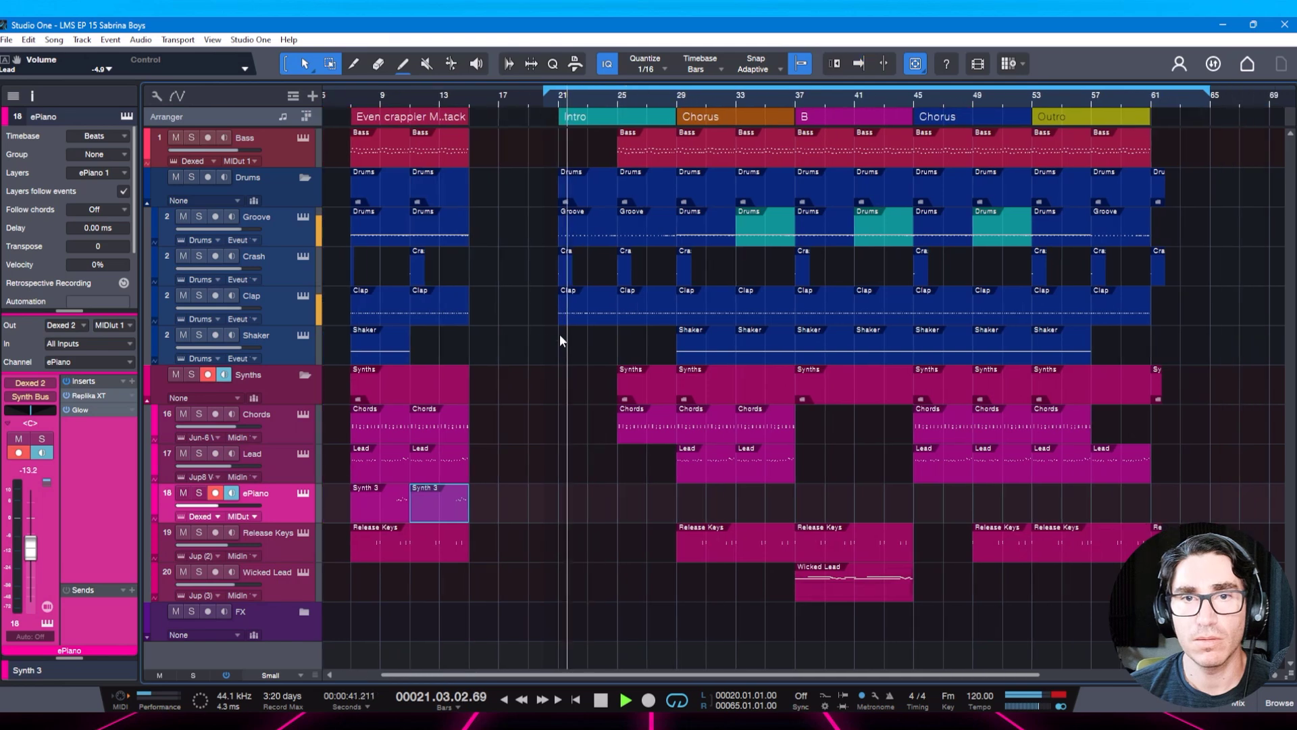
{"action": "scroll", "coordinate": [559, 334], "scroll_direction": "right", "scroll_amount": 3}
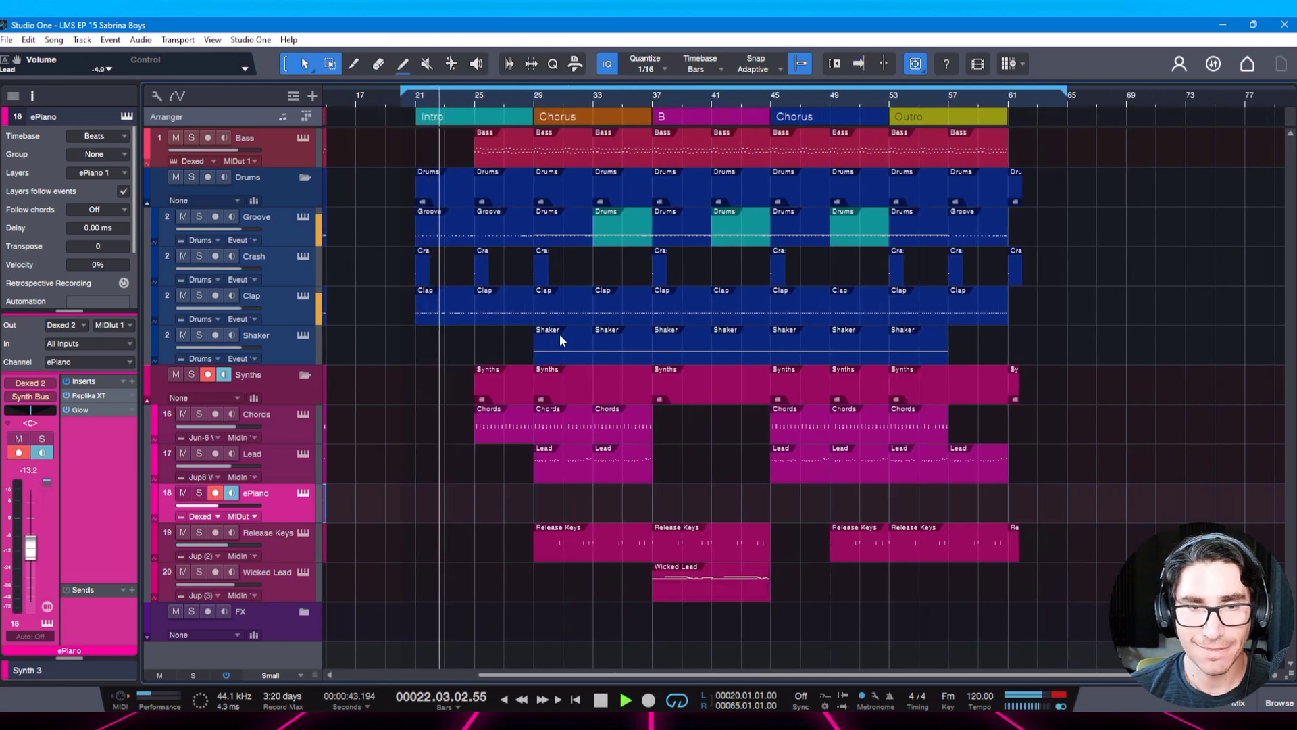
{"action": "key", "text": "f"}
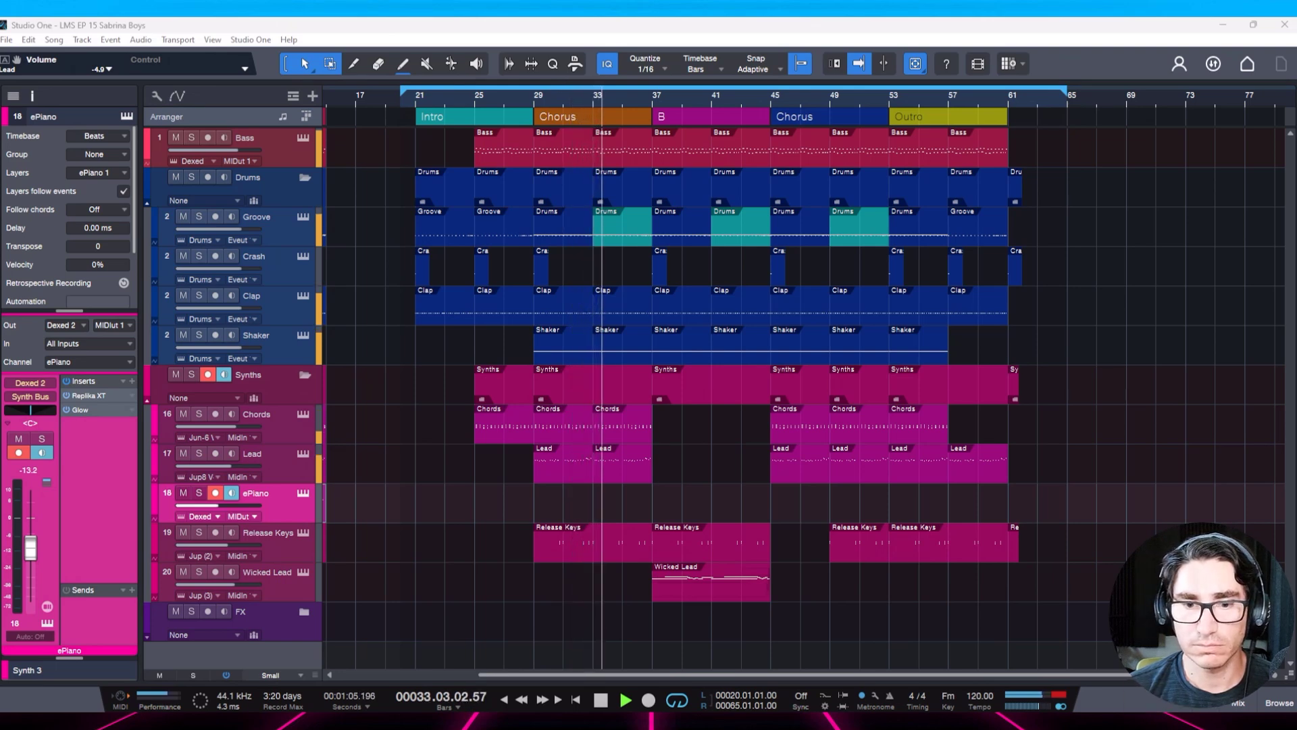
{"action": "left_click", "coordinate": [618, 720]}
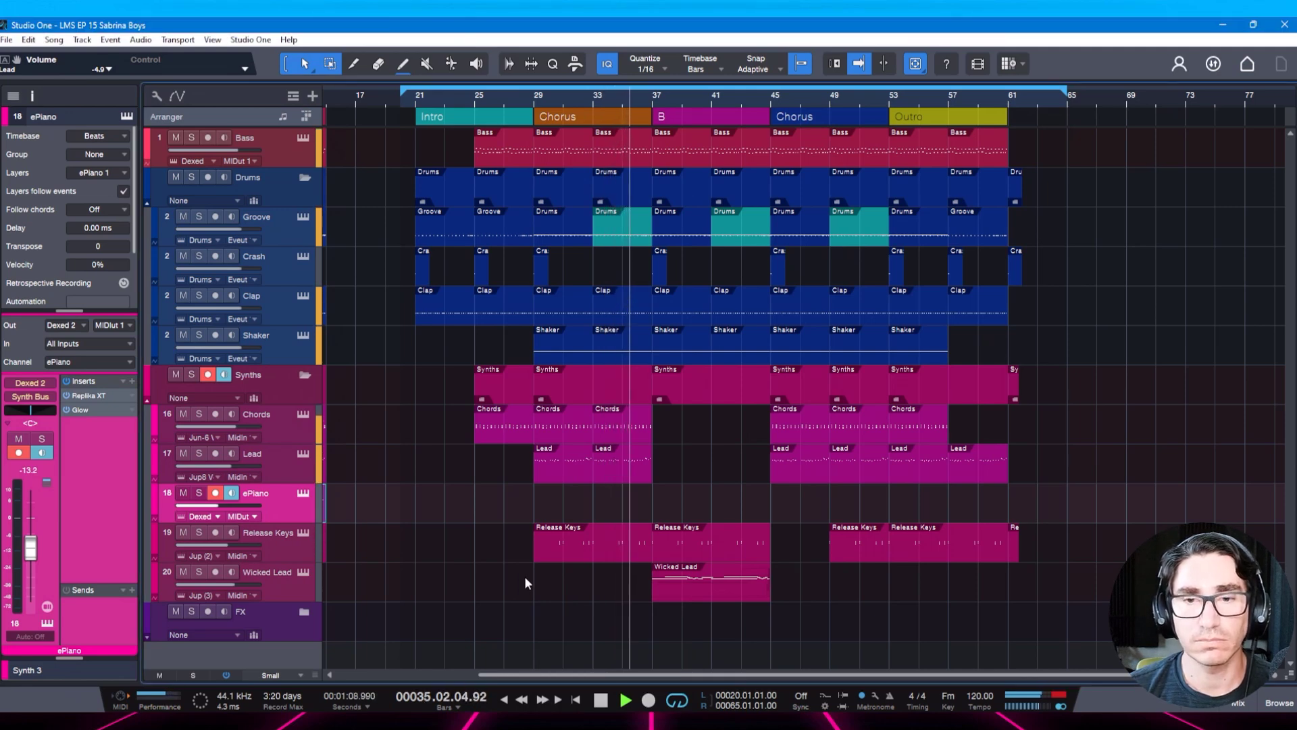
{"action": "key", "text": "space"}
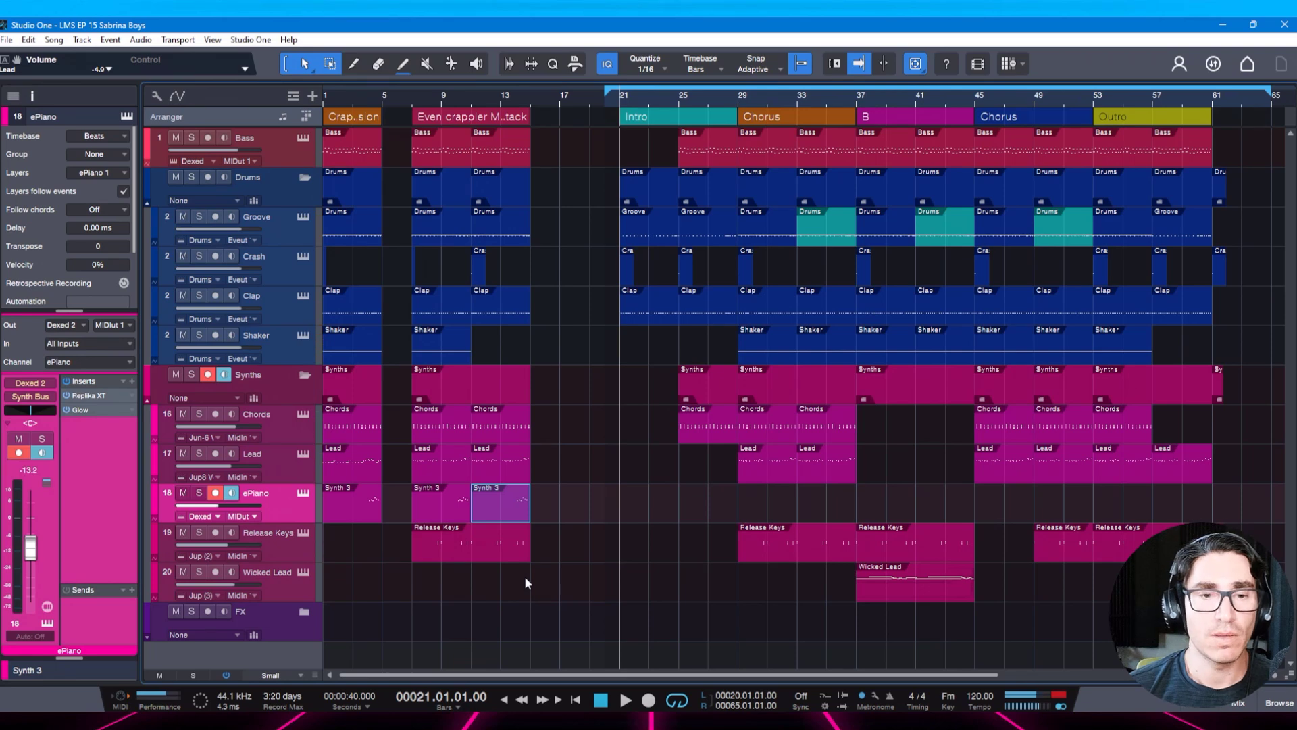
Play the arrangement from bar 25 through the B section and second Chorus into the Outro, examining the overall balance.
{"action": "scroll", "coordinate": [672, 473], "scroll_direction": "right", "scroll_amount": 5}
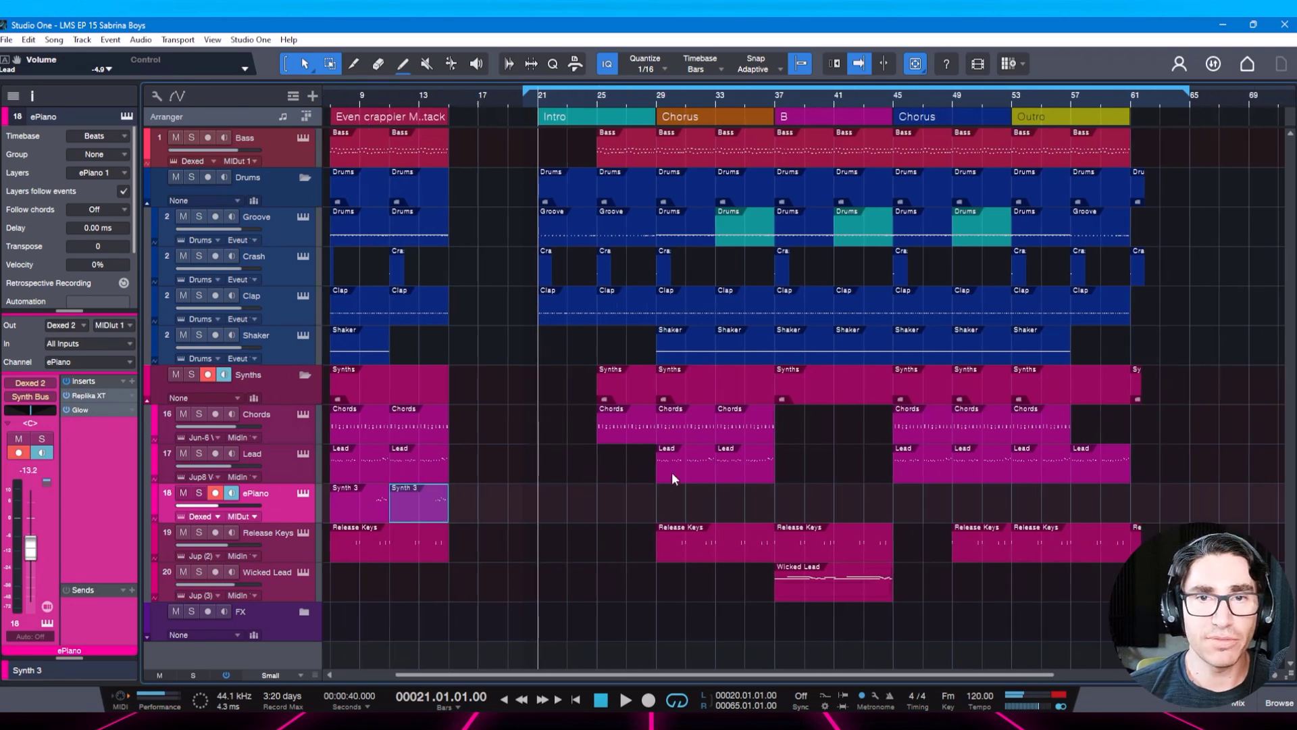
{"action": "scroll", "coordinate": [672, 478], "scroll_direction": "right", "scroll_amount": 1}
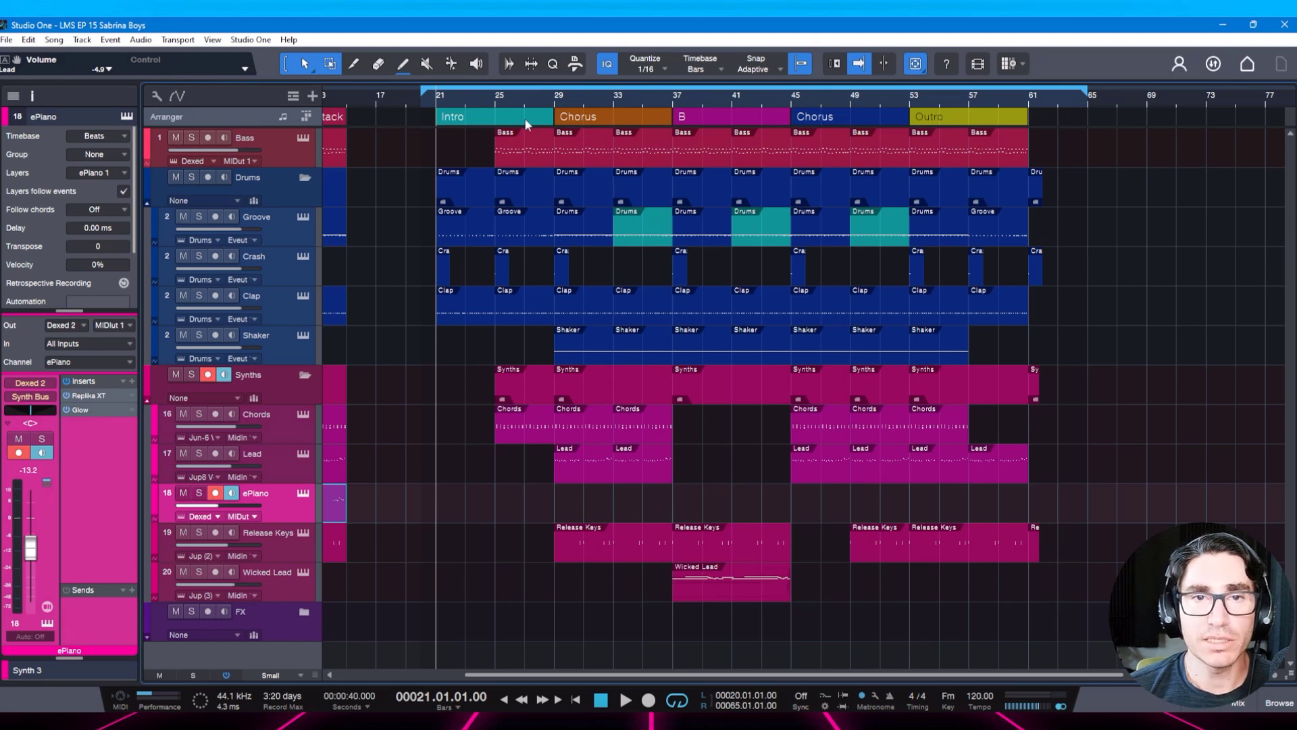
{"action": "left_click", "coordinate": [488, 100]}
{"action": "scroll", "coordinate": [489, 105], "scroll_direction": "left", "scroll_amount": 5}
{"action": "key", "text": "space"}
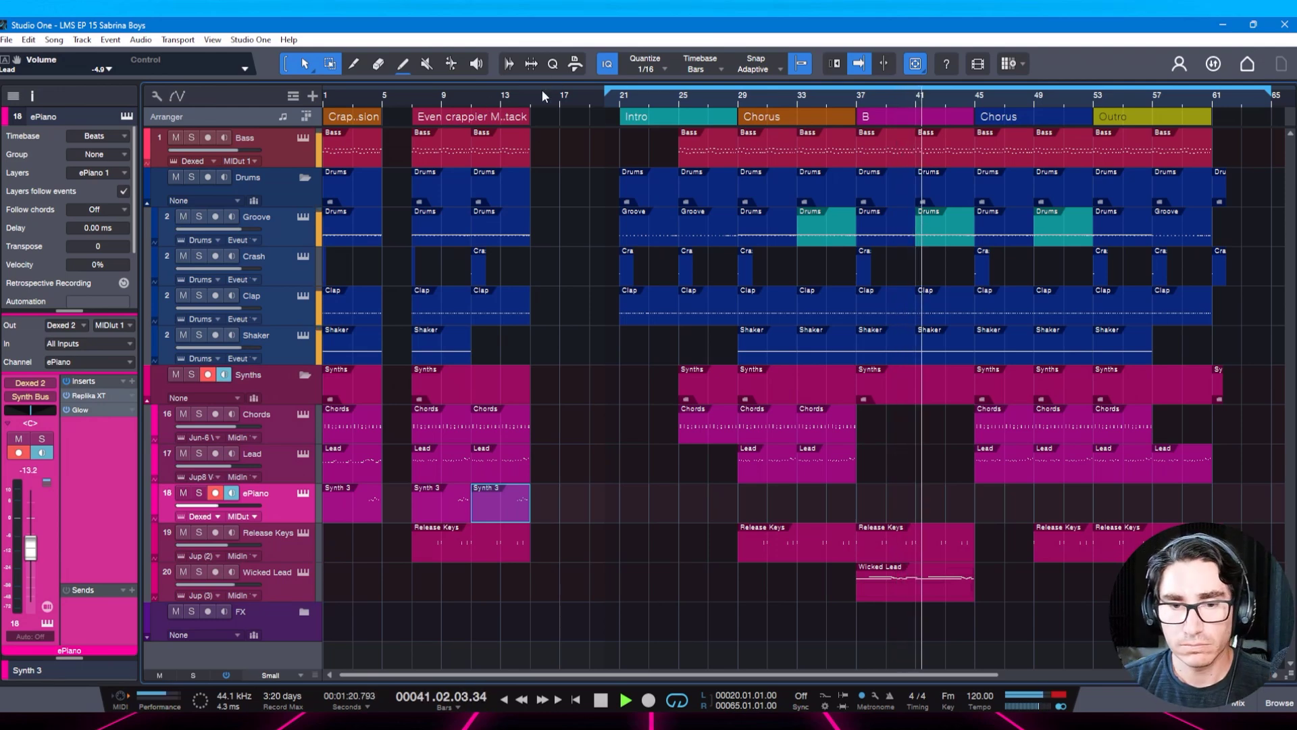
{"action": "scroll", "coordinate": [643, 480], "scroll_direction": "right", "scroll_amount": 5}
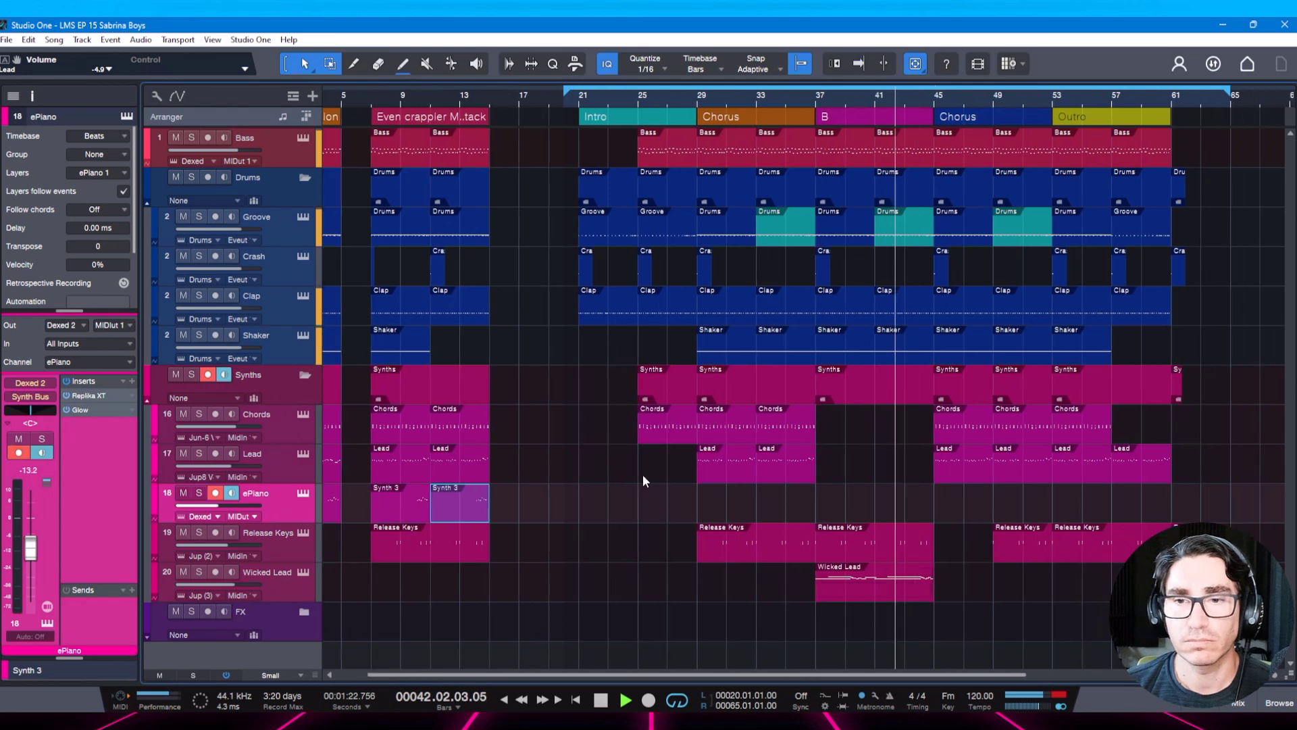
{"action": "scroll", "coordinate": [643, 481], "scroll_direction": "right", "scroll_amount": 1}
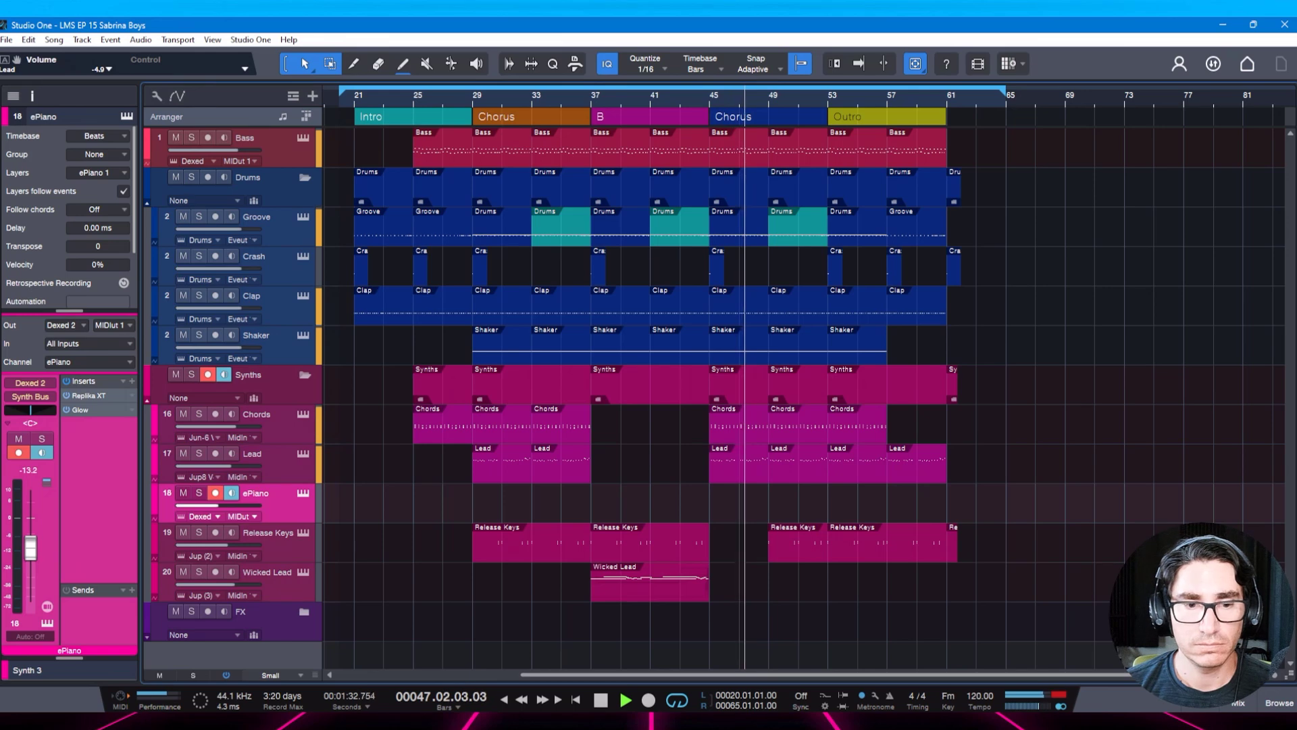
{"action": "left_click", "coordinate": [364, 721]}
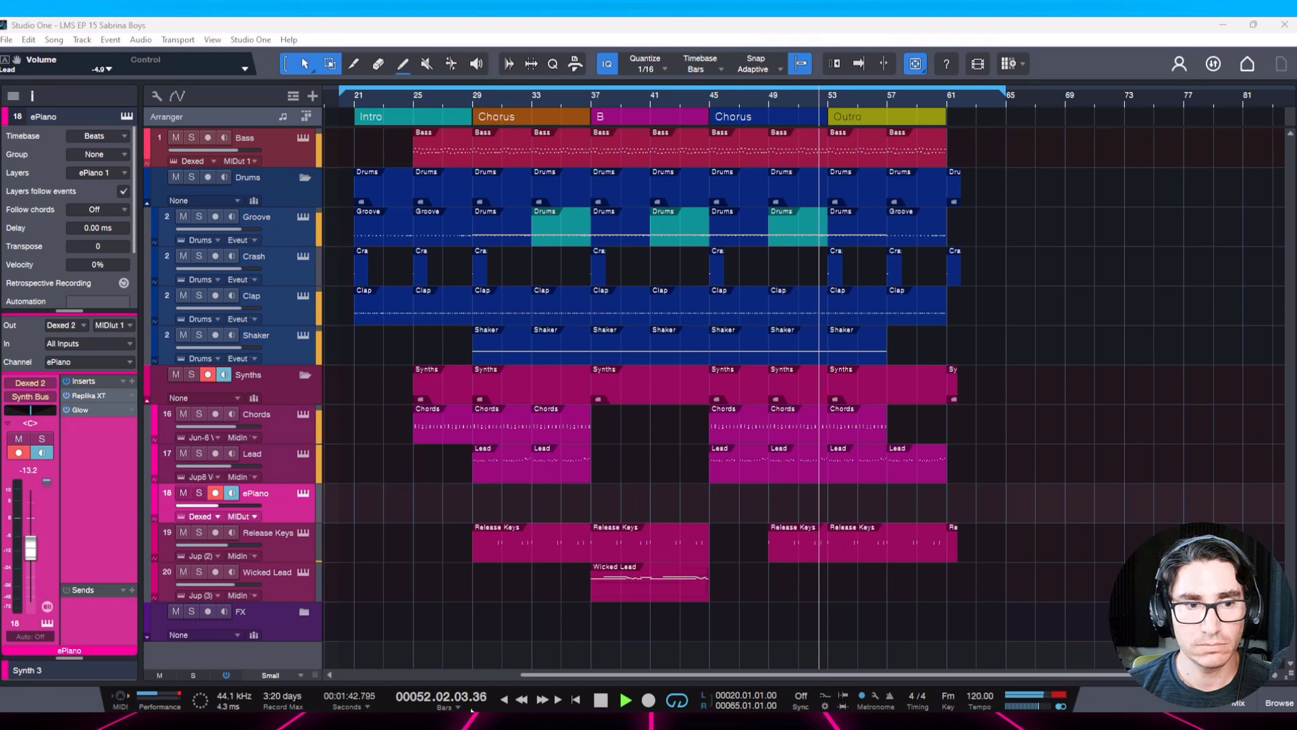
{"action": "left_click", "coordinate": [614, 720]}
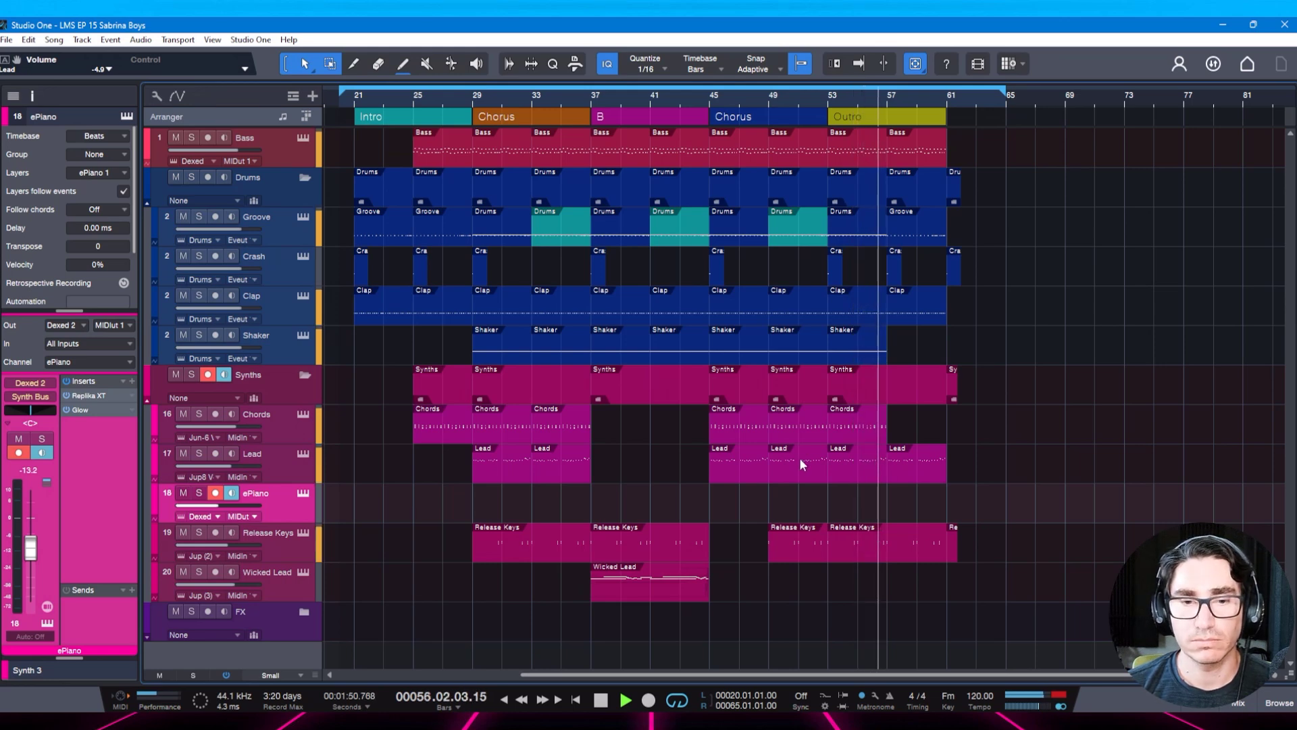
Stop playback, show the mixer console and lower the Hats and Tamb faders together to -11.4 dB.
{"action": "key", "text": "F3"}
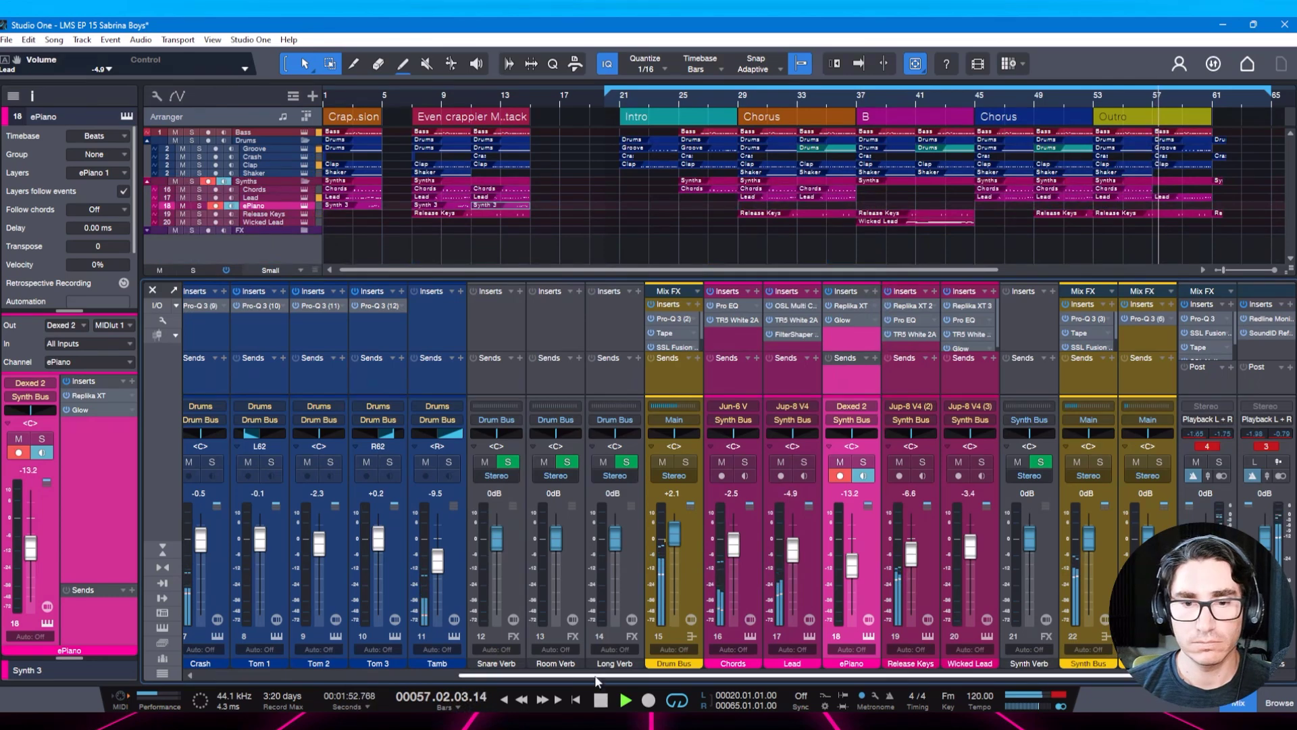
{"action": "left_click_drag", "start_coordinate": [595, 678], "coordinate": [374, 666]}
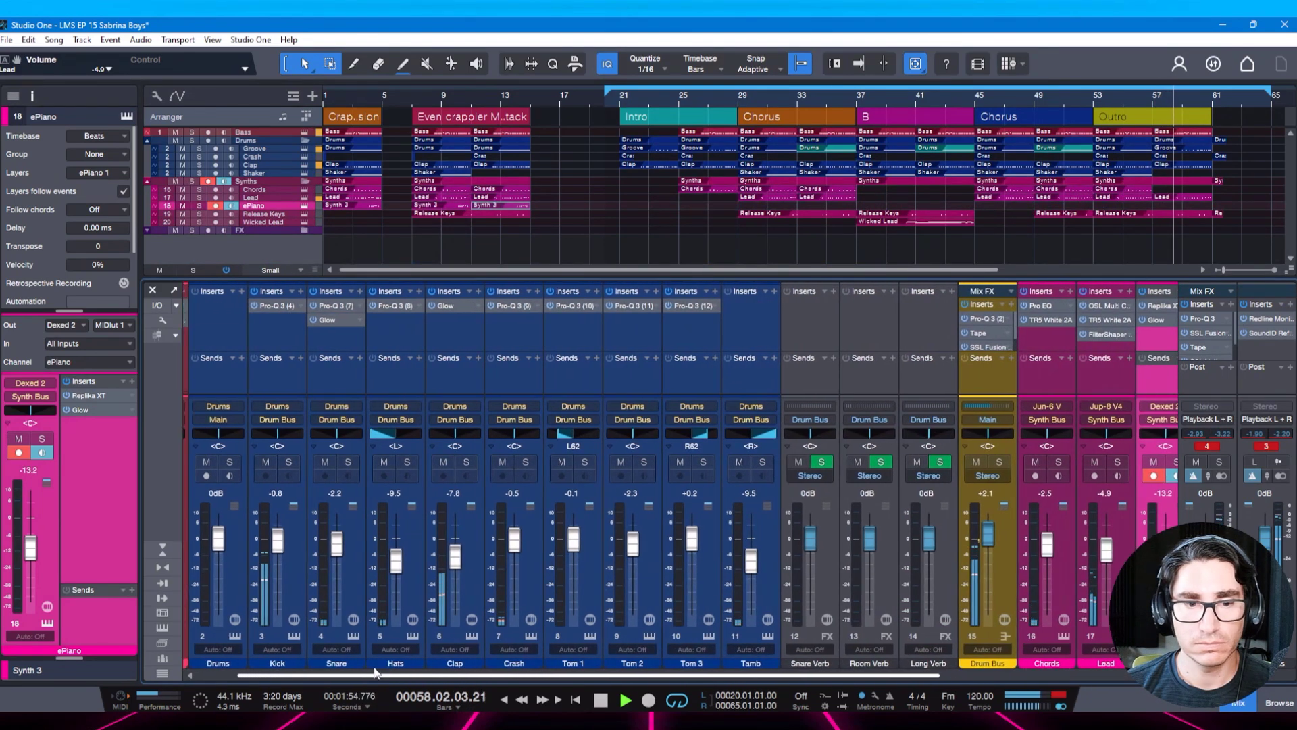
{"action": "key", "text": "space"}
{"action": "left_click", "coordinate": [416, 541]}
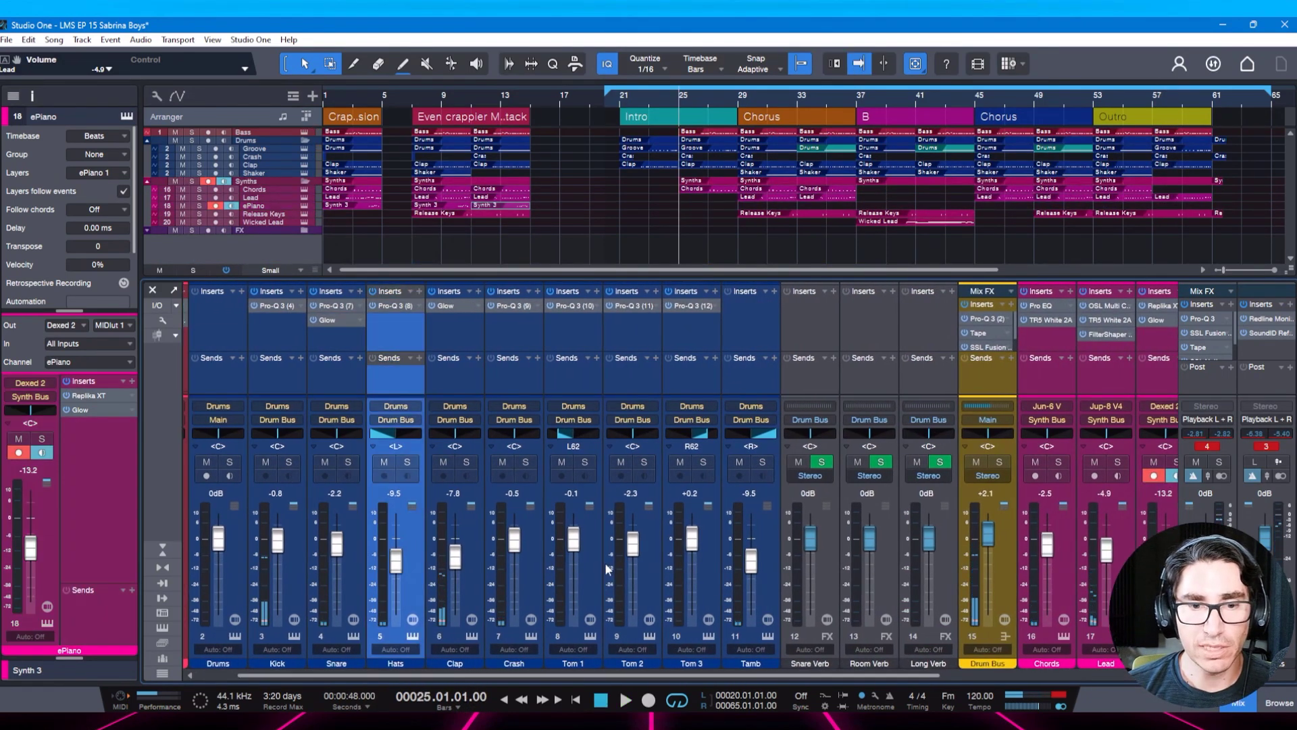
{"action": "left_click", "coordinate": [774, 565], "text": "shift"}
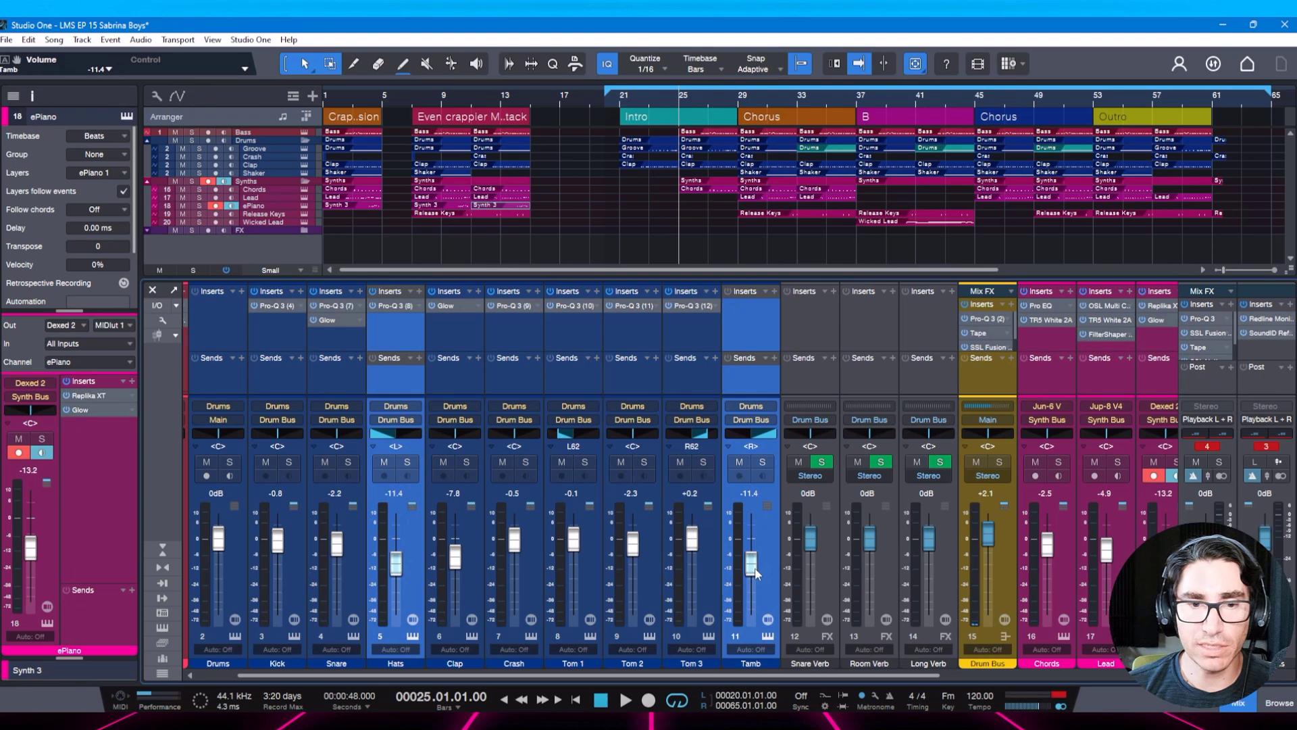
Audition the second Chorus from bar 45, hide the mixer console and save the song.
{"action": "left_click", "coordinate": [975, 99]}
{"action": "key", "text": "space"}
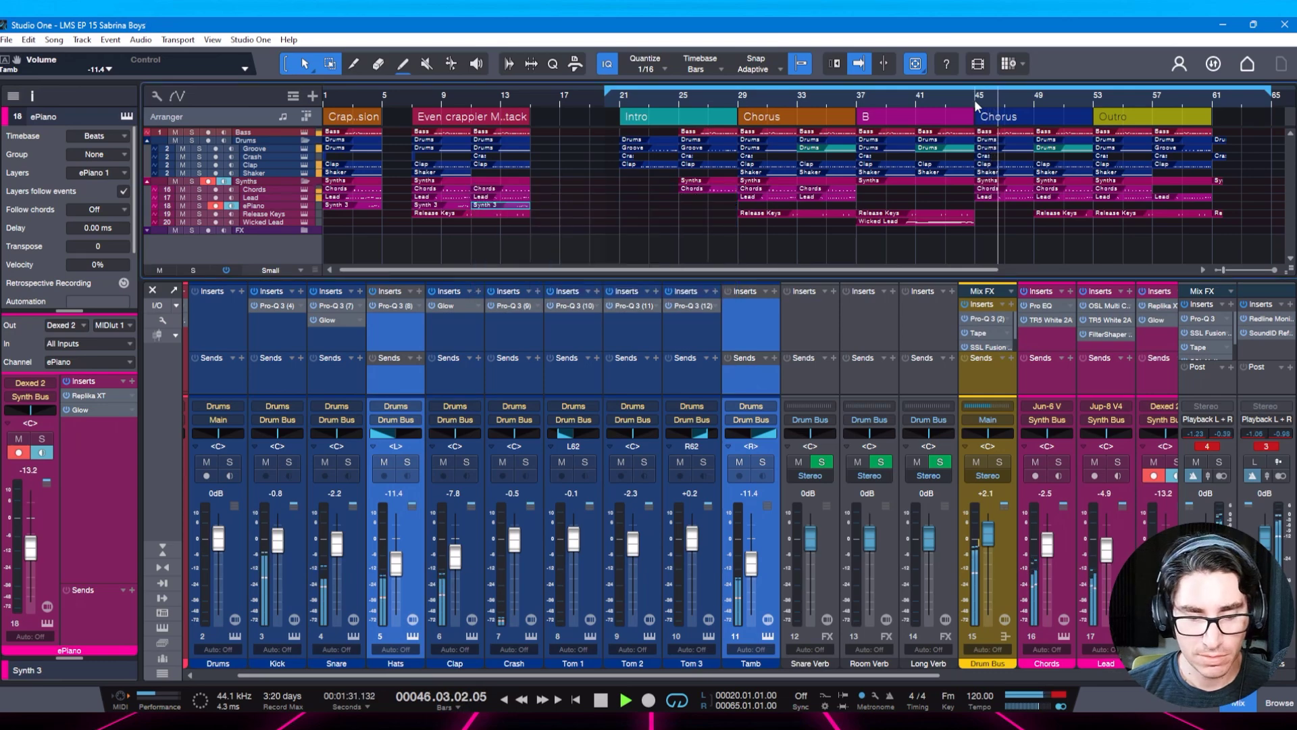
{"action": "key", "text": "space"}
{"action": "key", "text": "F3"}
{"action": "key", "text": "ctrl+s"}
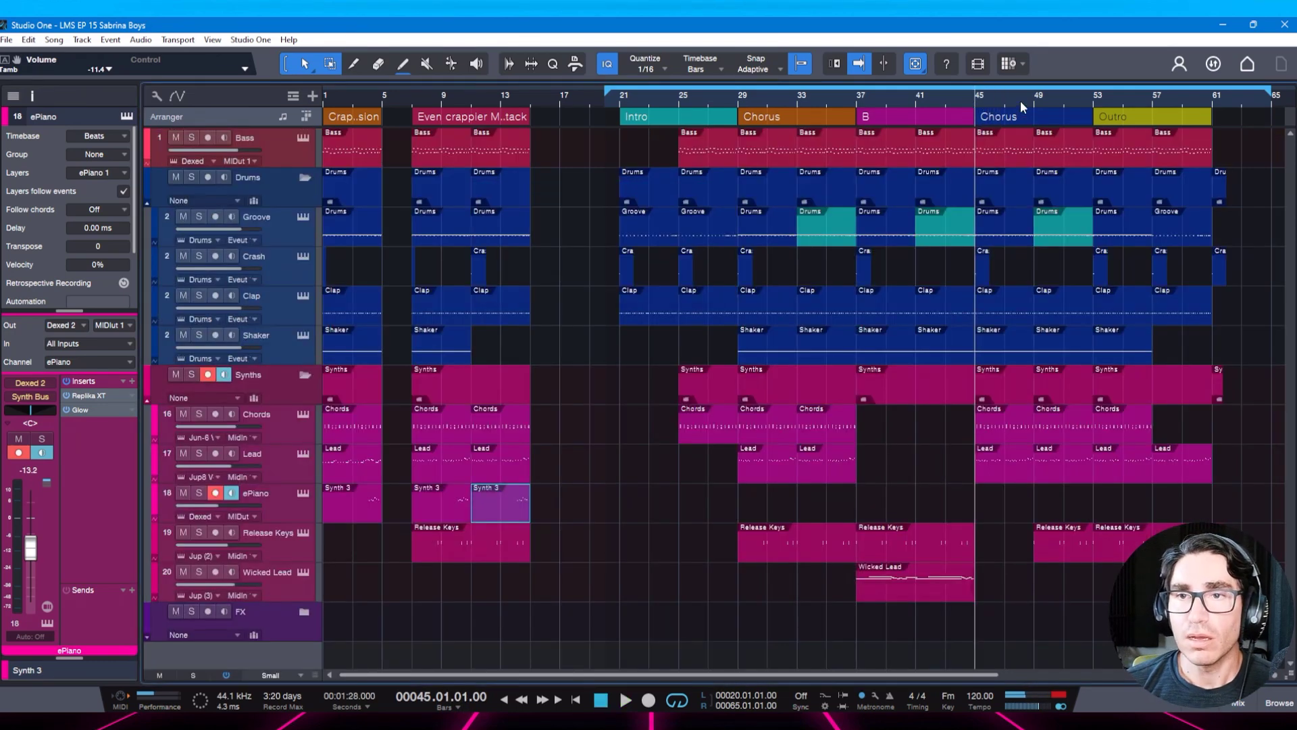
Show the tracks' automation envelopes, clear the event selection and save the song.
{"action": "left_click_drag", "start_coordinate": [1020, 100], "coordinate": [893, 103]}
{"action": "key", "text": "a"}
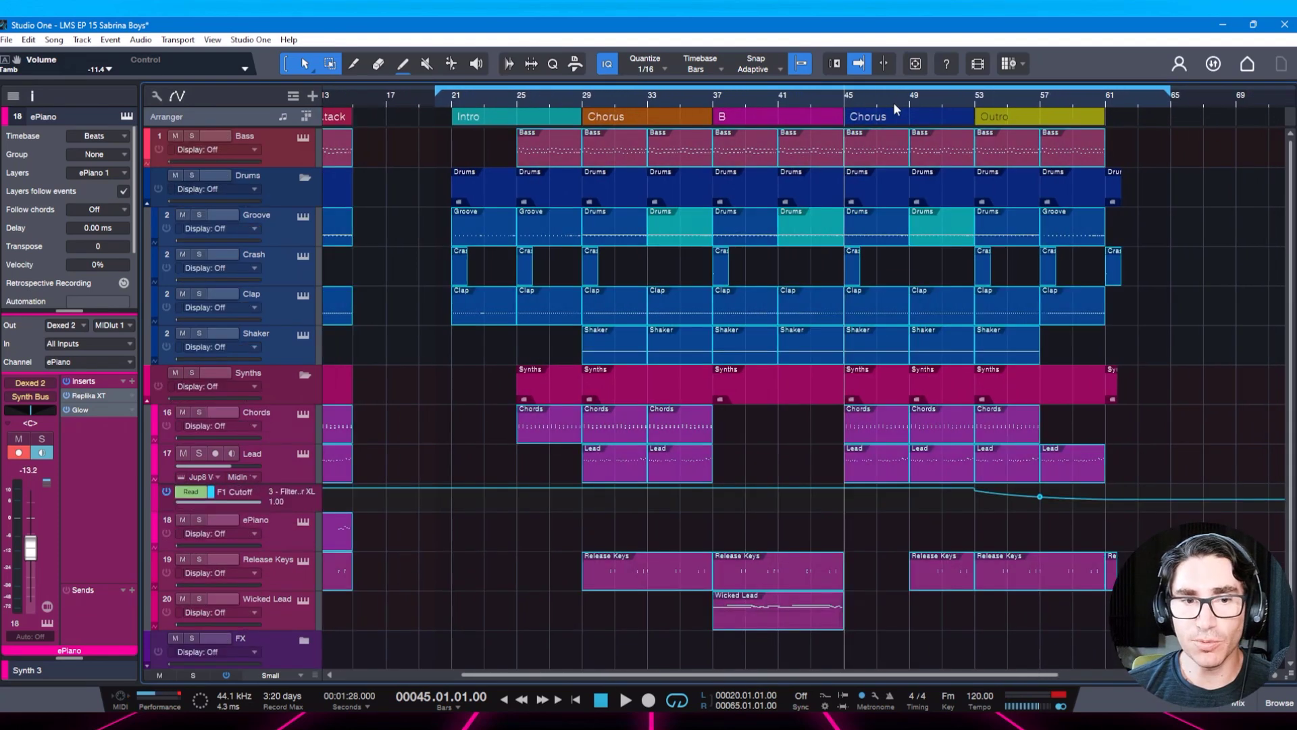
{"action": "left_click", "coordinate": [904, 99]}
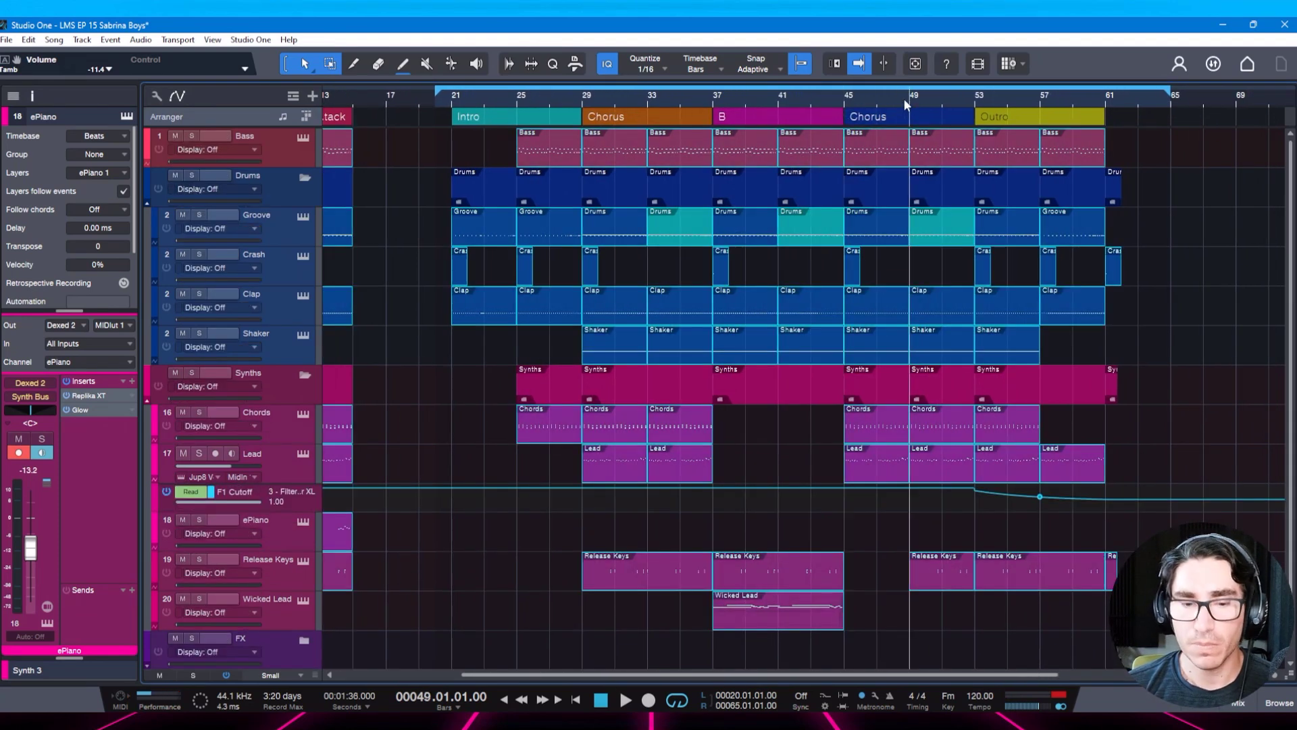
{"action": "key", "text": "ctrl+d"}
{"action": "key", "text": "ctrl+s"}
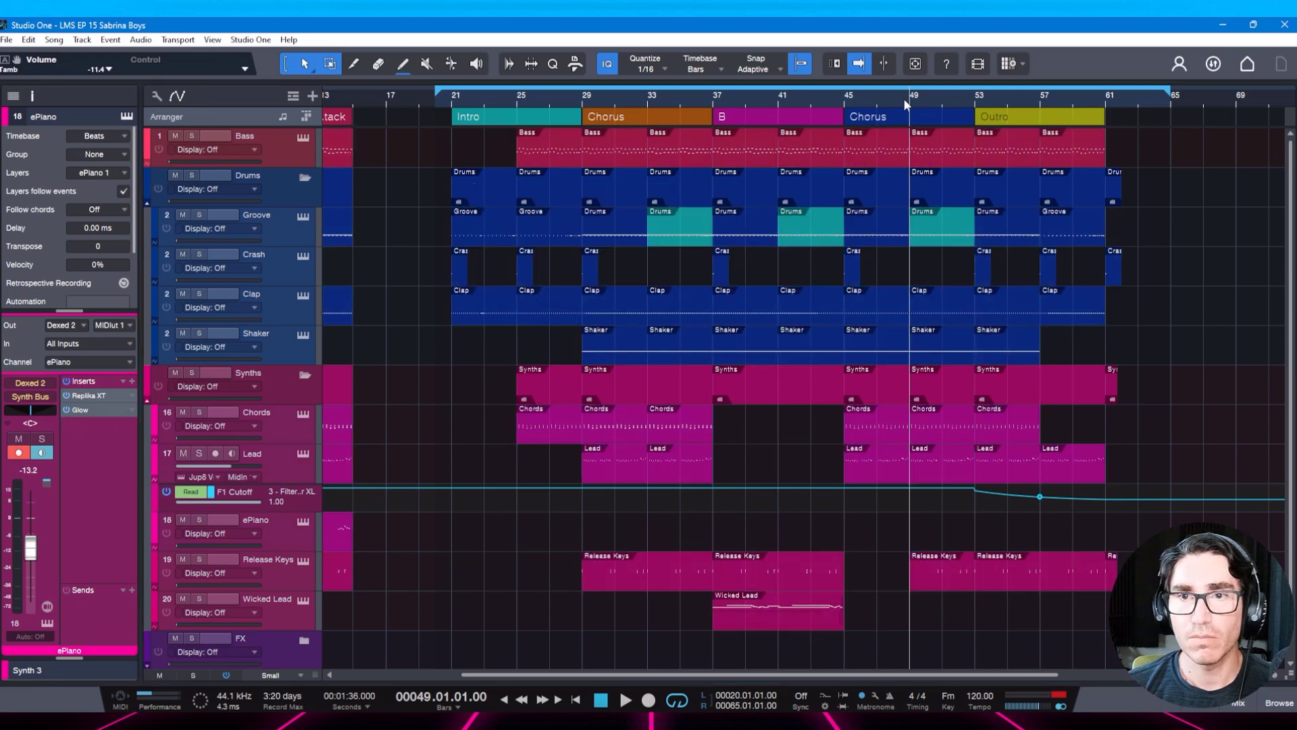
{"action": "left_click_drag", "start_coordinate": [897, 105], "coordinate": [867, 111]}
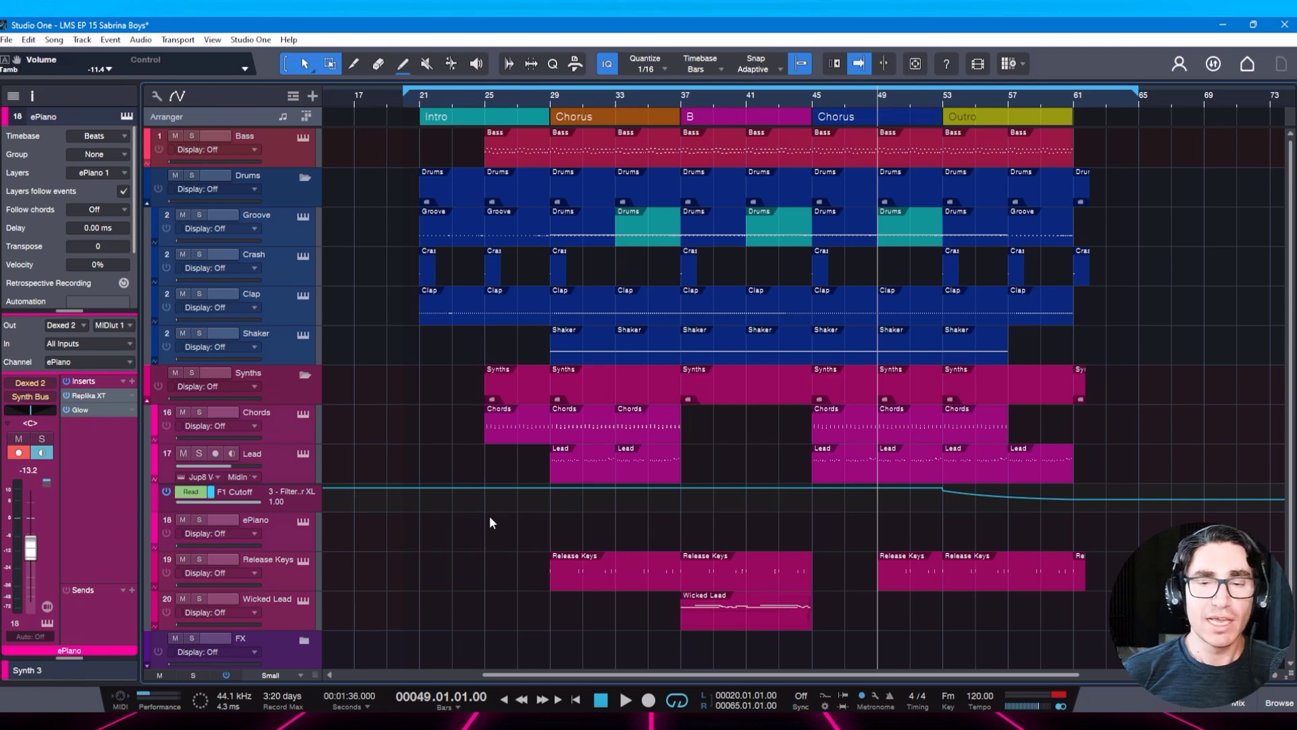
Extend the loop range around the arrangement to run from bar 19 to bar 67 and save the song.
{"action": "key", "text": "ctrl+s"}
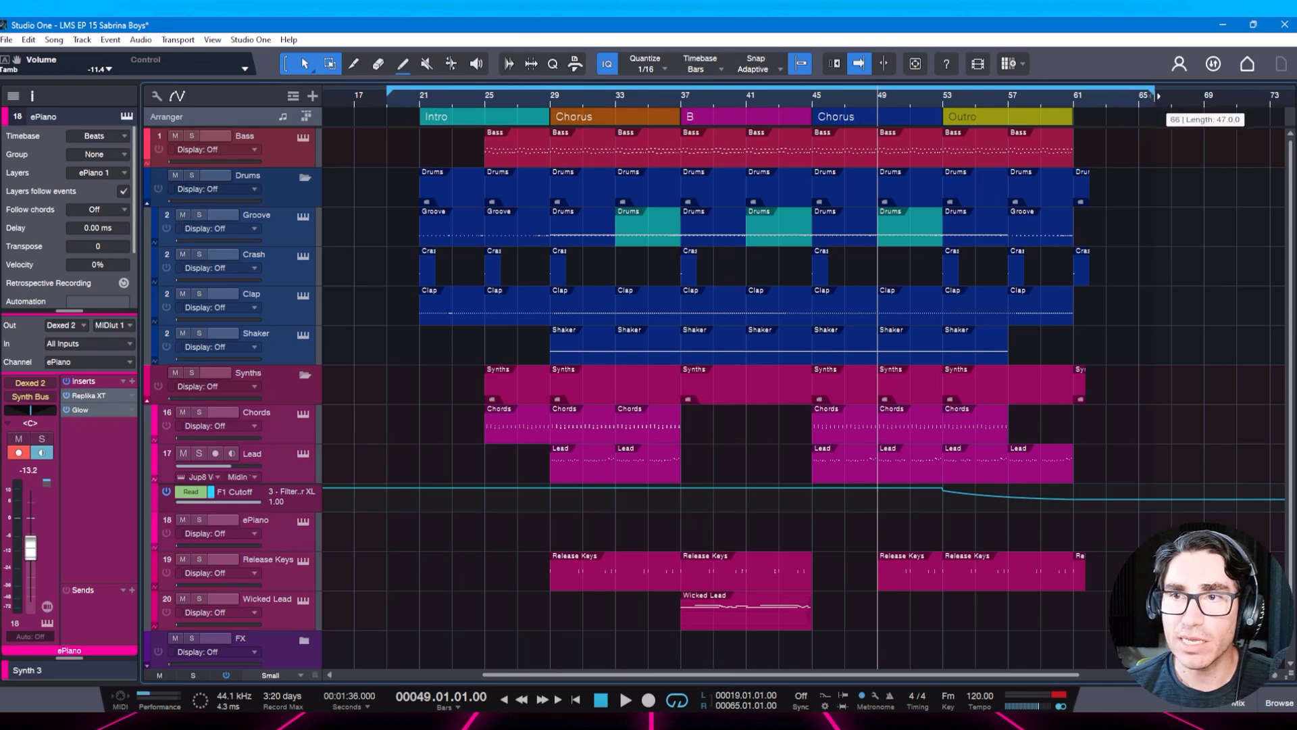
{"action": "left_click_drag", "start_coordinate": [1170, 97], "coordinate": [1171, 98]}
{"action": "key", "text": "ctrl+s"}
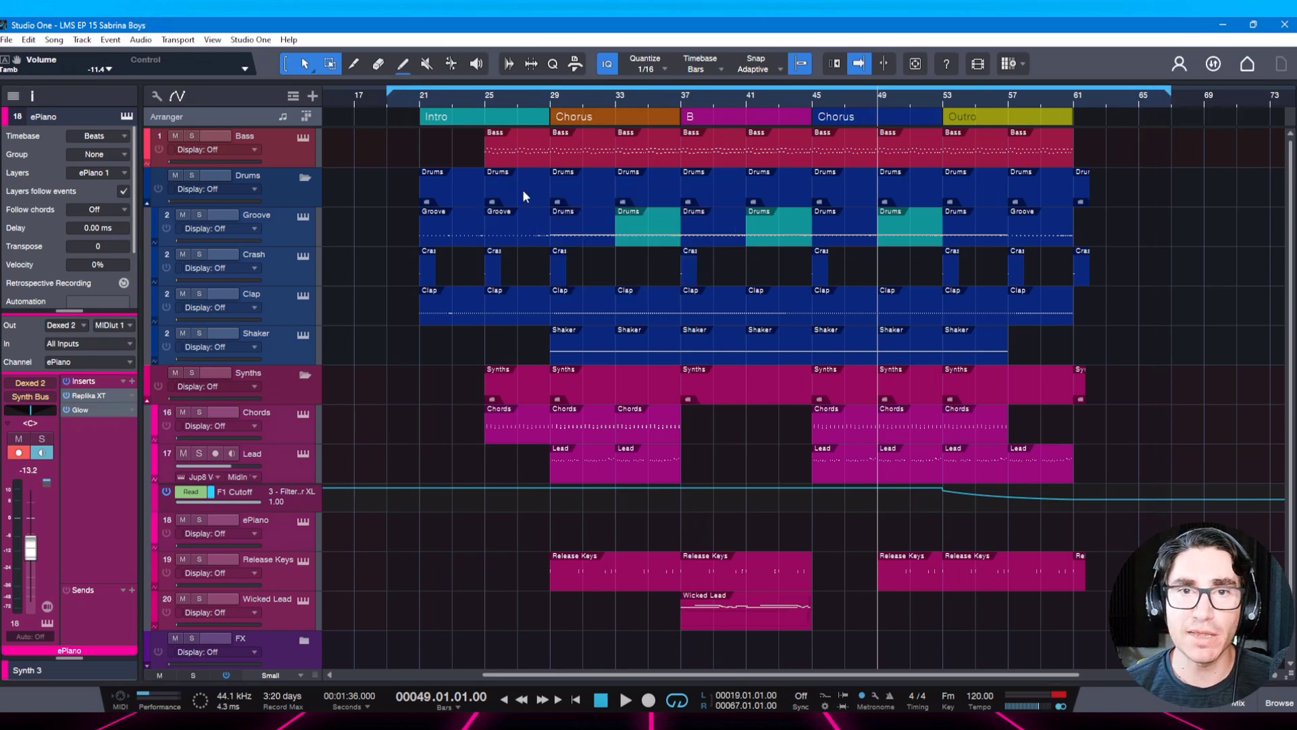
Return the playhead to bar 20, just before the Intro, and start playing the arrangement.
{"action": "left_click", "coordinate": [419, 103]}
{"action": "key", "text": "KP_1"}
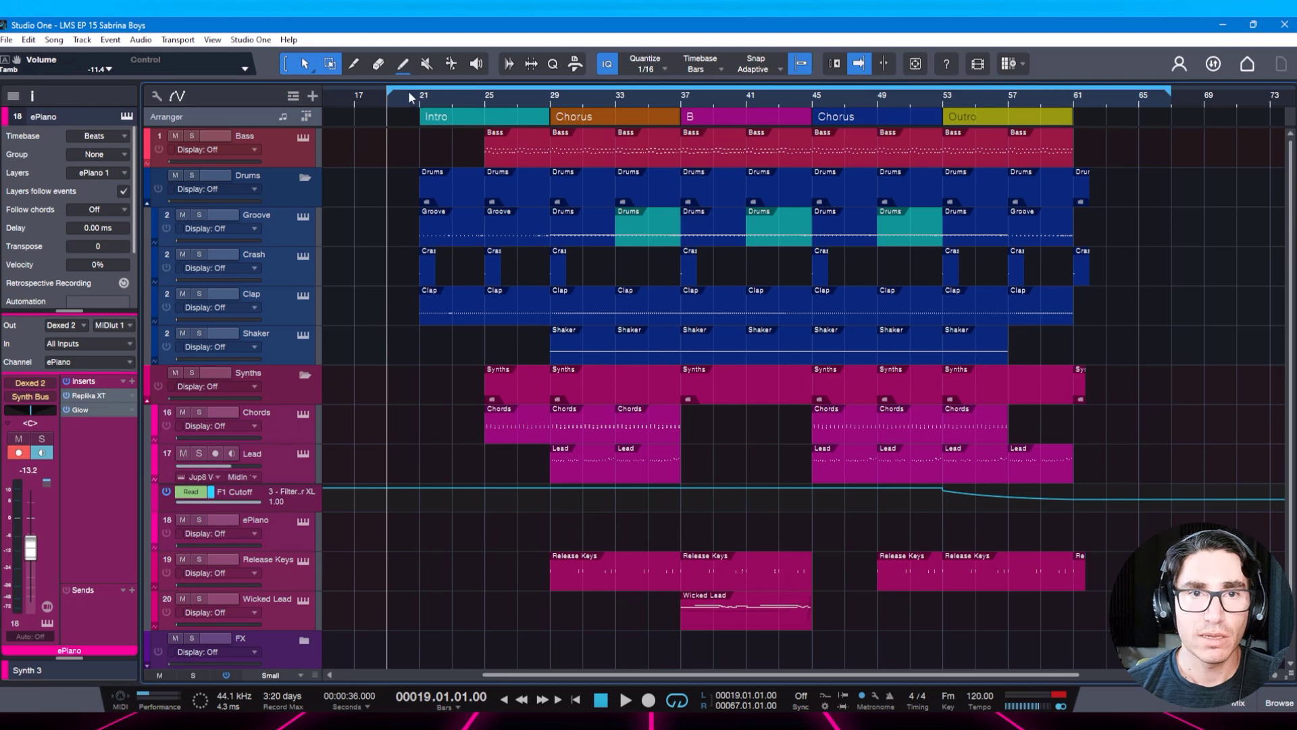
{"action": "left_click", "coordinate": [409, 93]}
{"action": "key", "text": "space"}
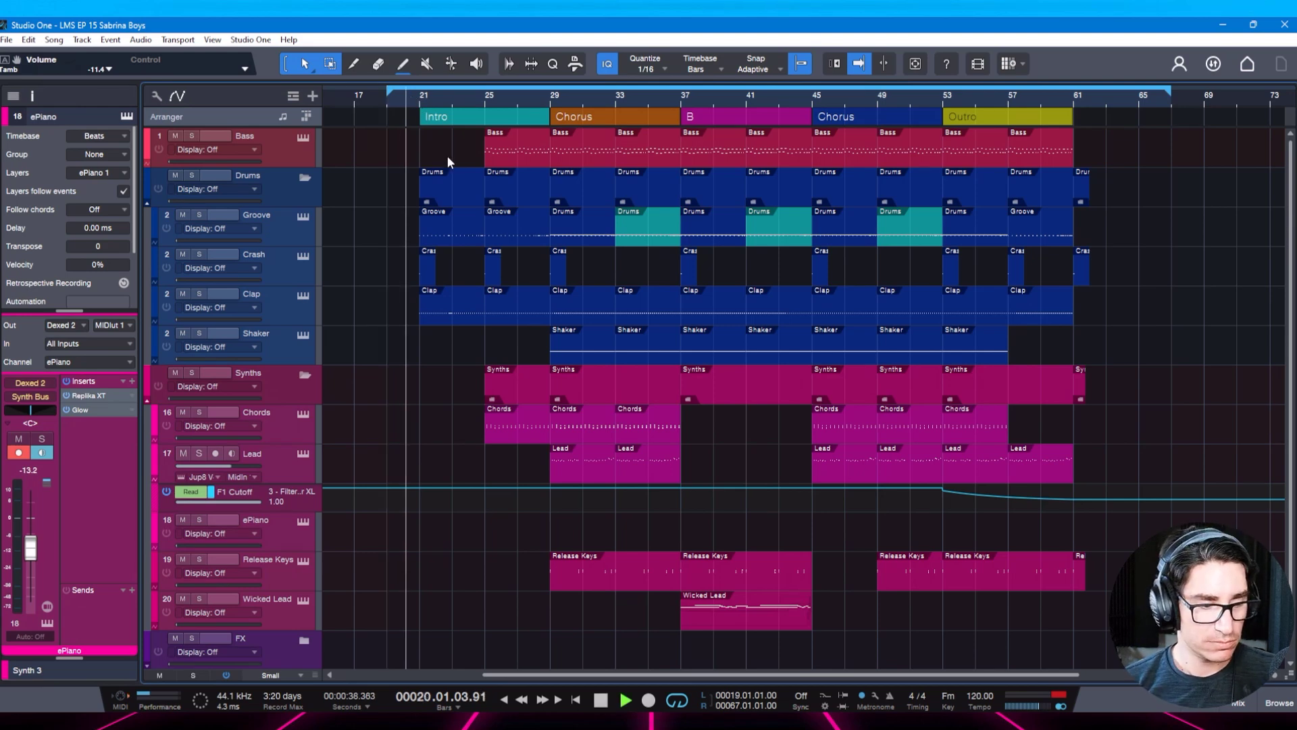